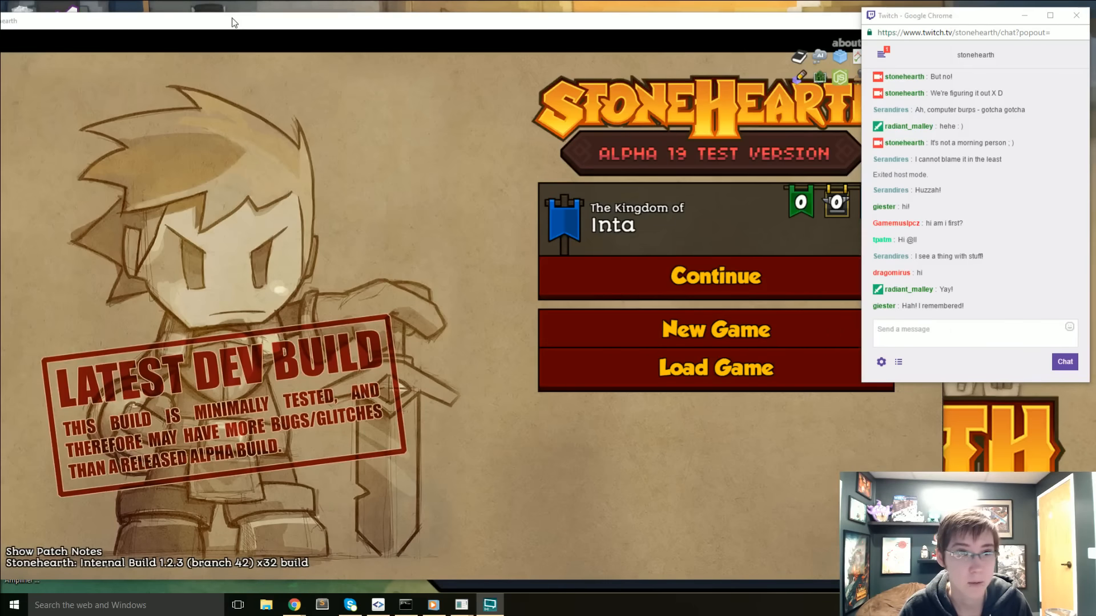
- Reposition the Stonehearth window so that its entire main menu can be used
left_click_drag(232, 22, 281, 18)
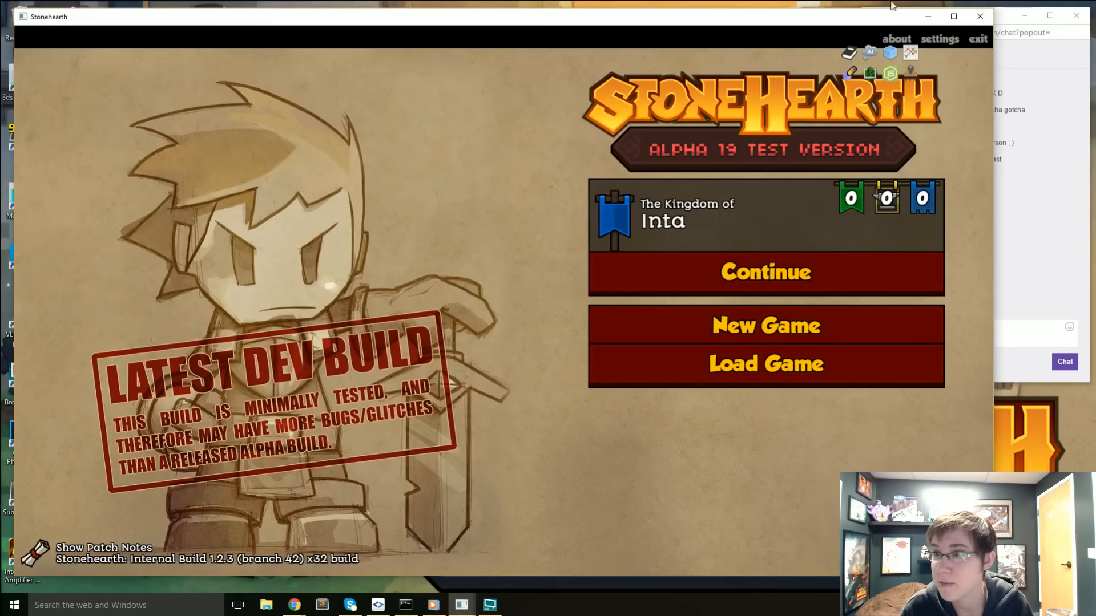
left_click(1005, 25)
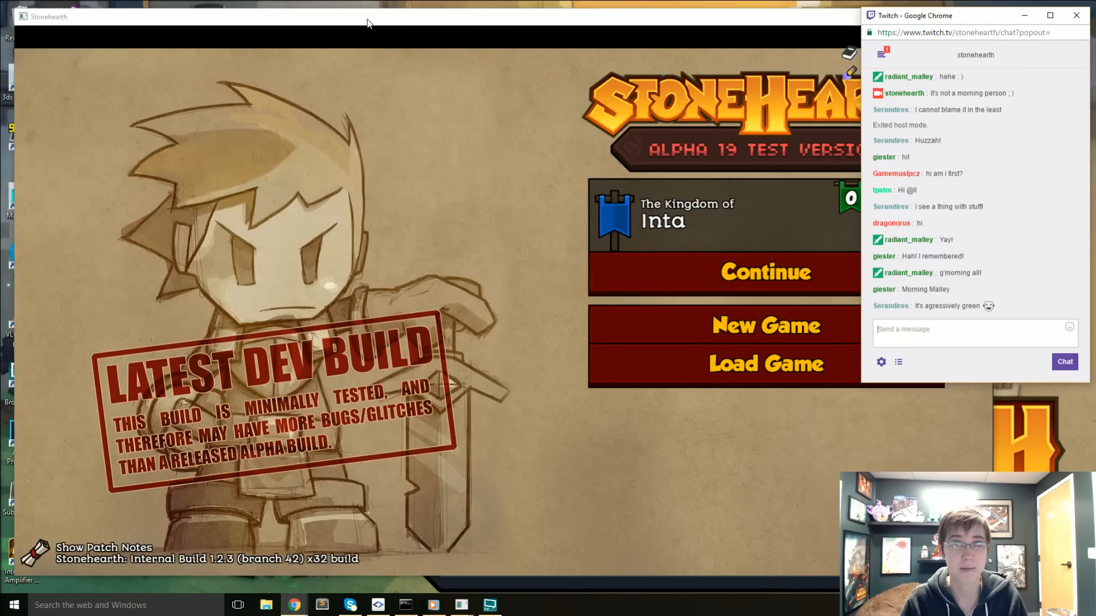
left_click_drag(367, 23, 364, 24)
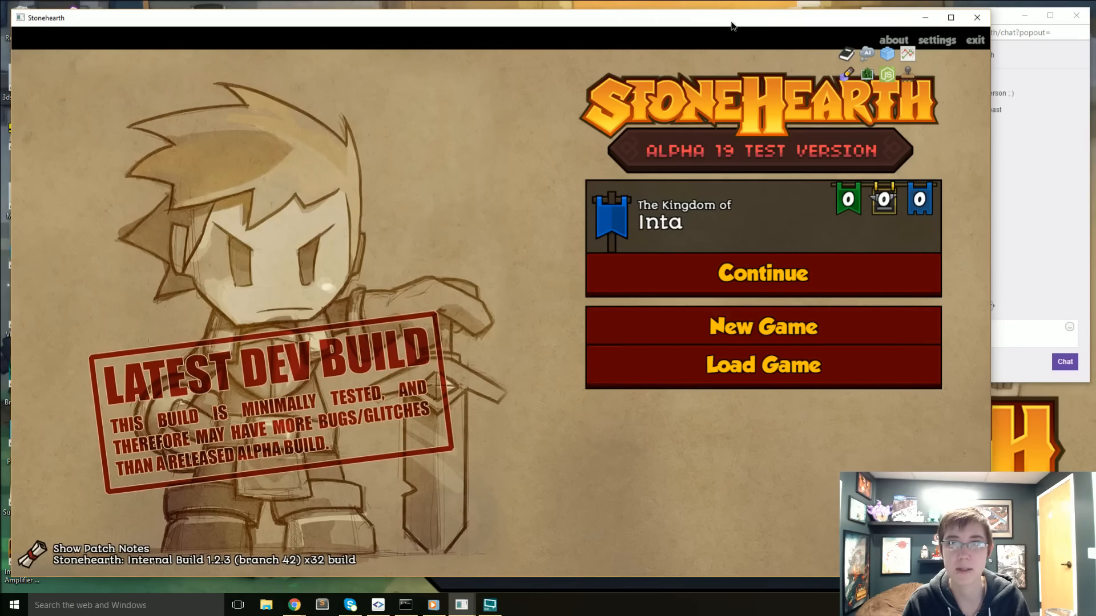
left_click_drag(731, 22, 730, 17)
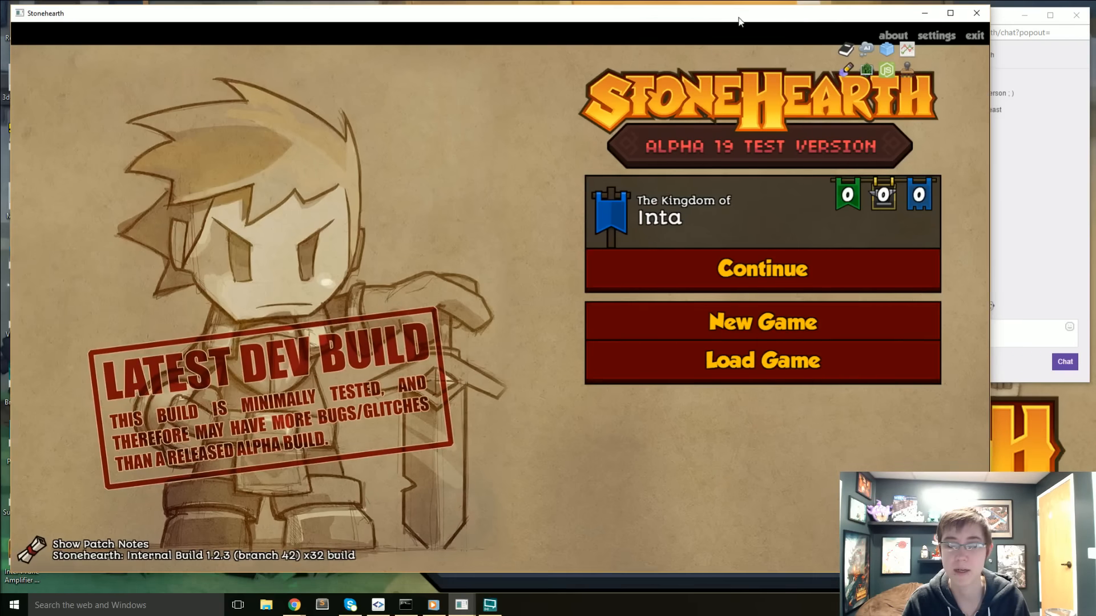
- Start a new game with the Rayya's Children kingdom, the Desert biome and Normal difficulty
left_click(827, 337)
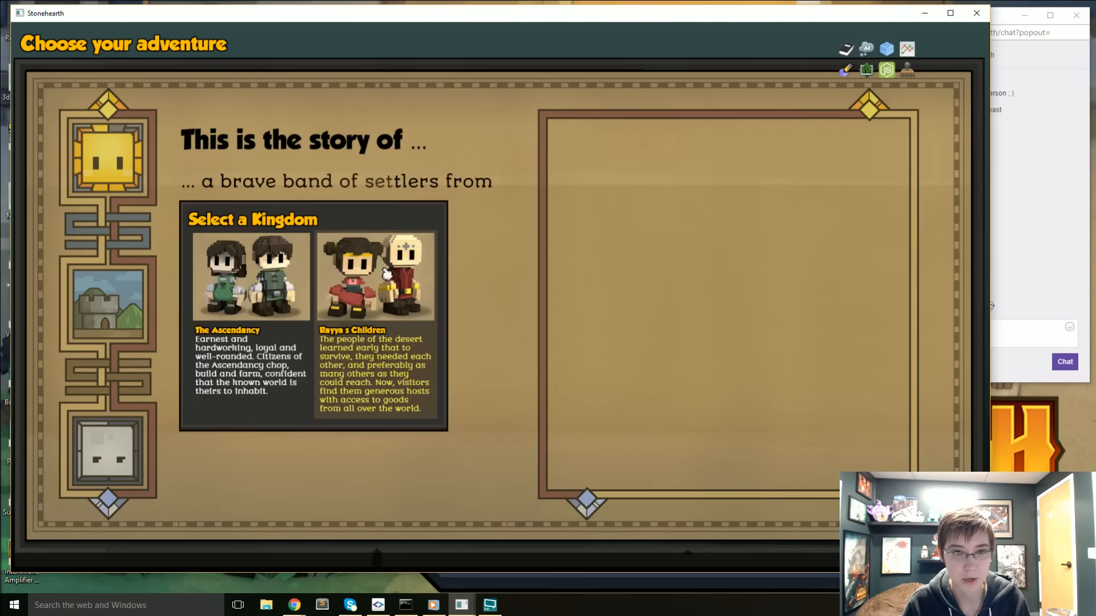
left_click(388, 274)
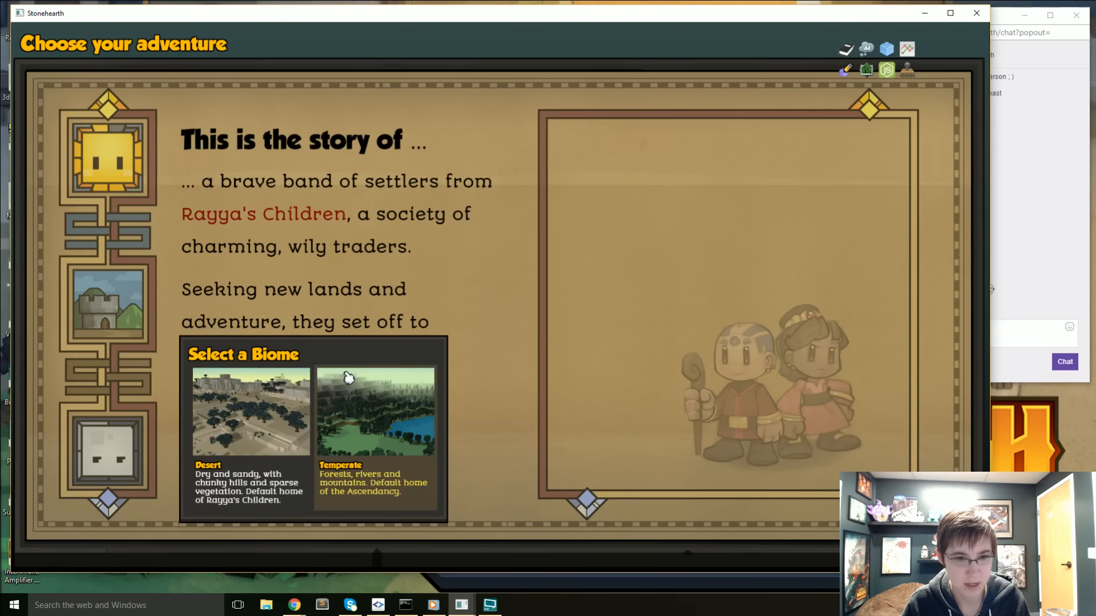
left_click(282, 430)
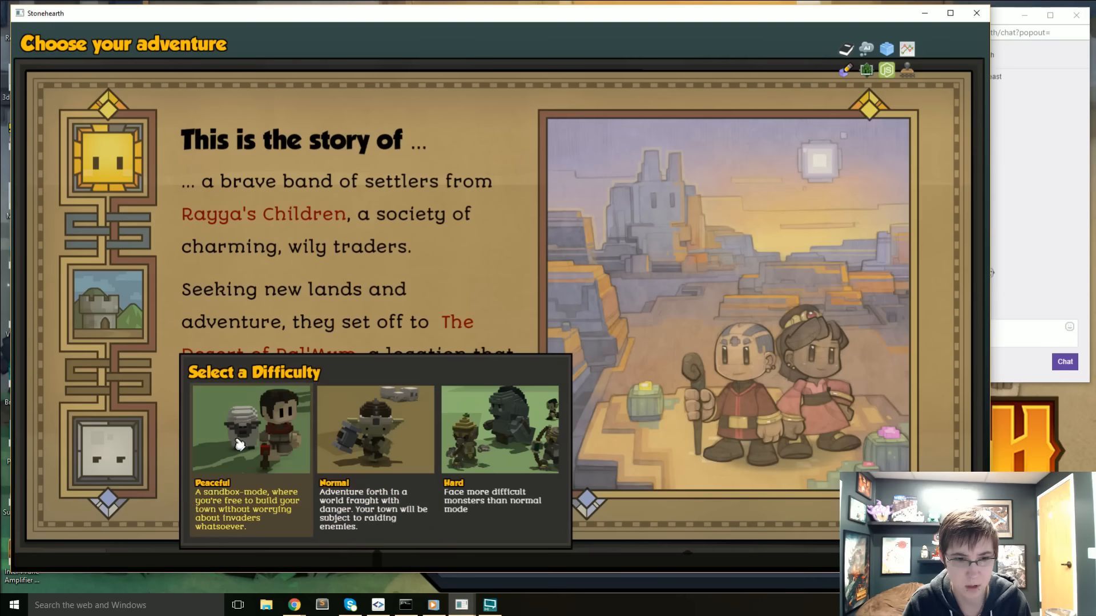
left_click(361, 459)
left_click(343, 467)
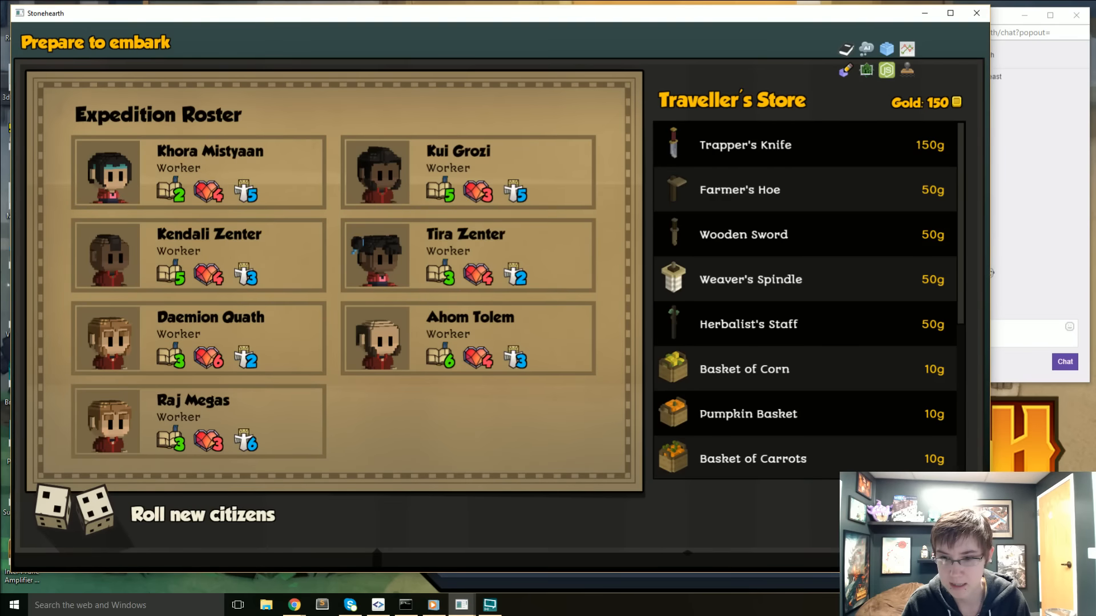
- Embark with the gold instead of buying a tool, and settle on the mountains in the eastern part of the map
left_click(913, 516)
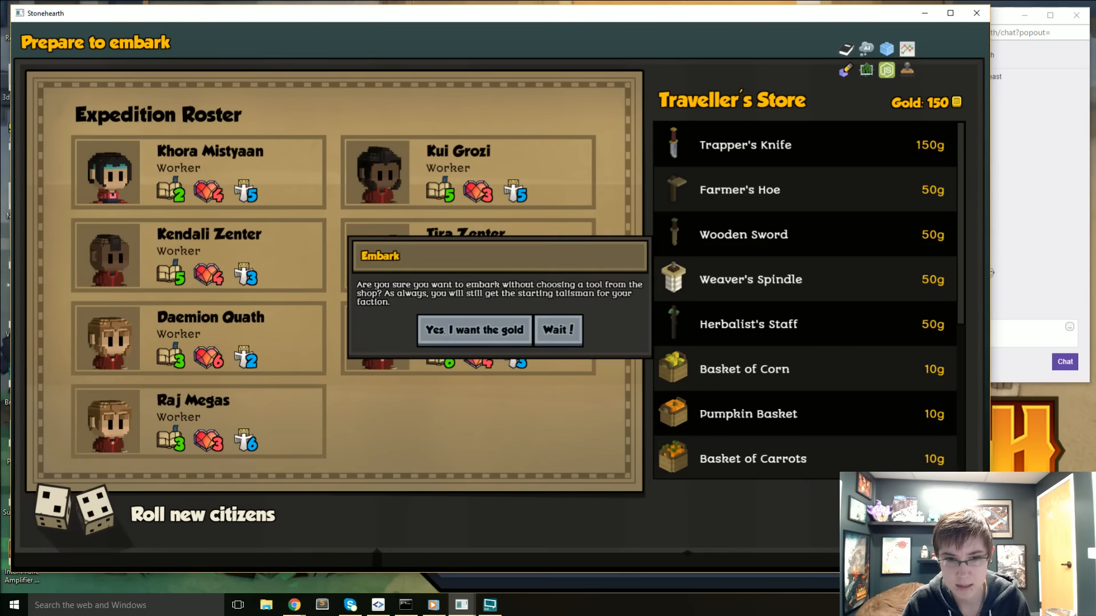
left_click(513, 334)
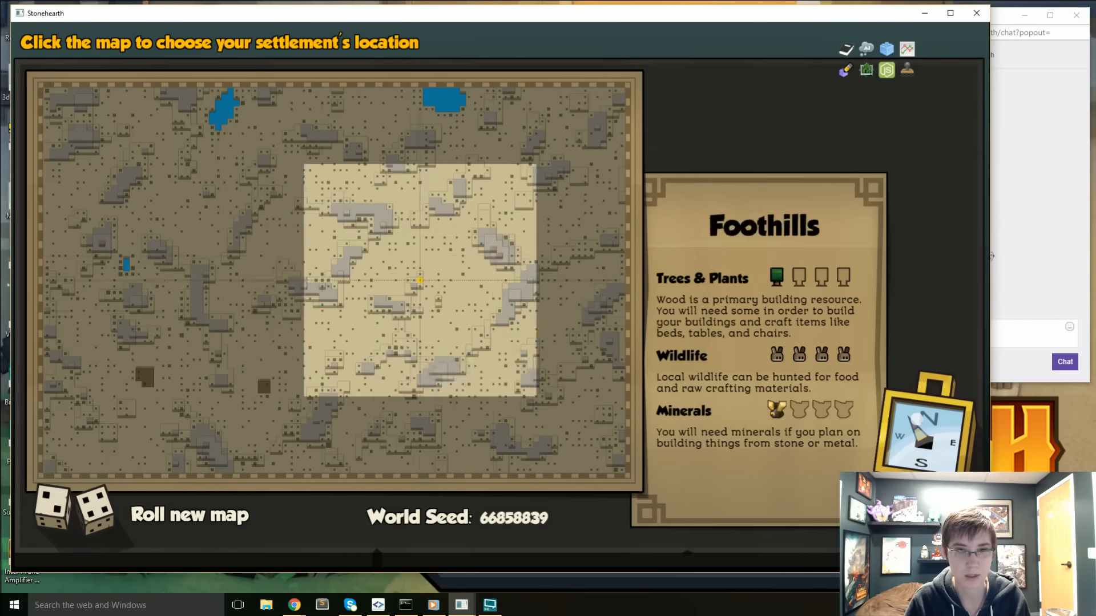
left_click(493, 255)
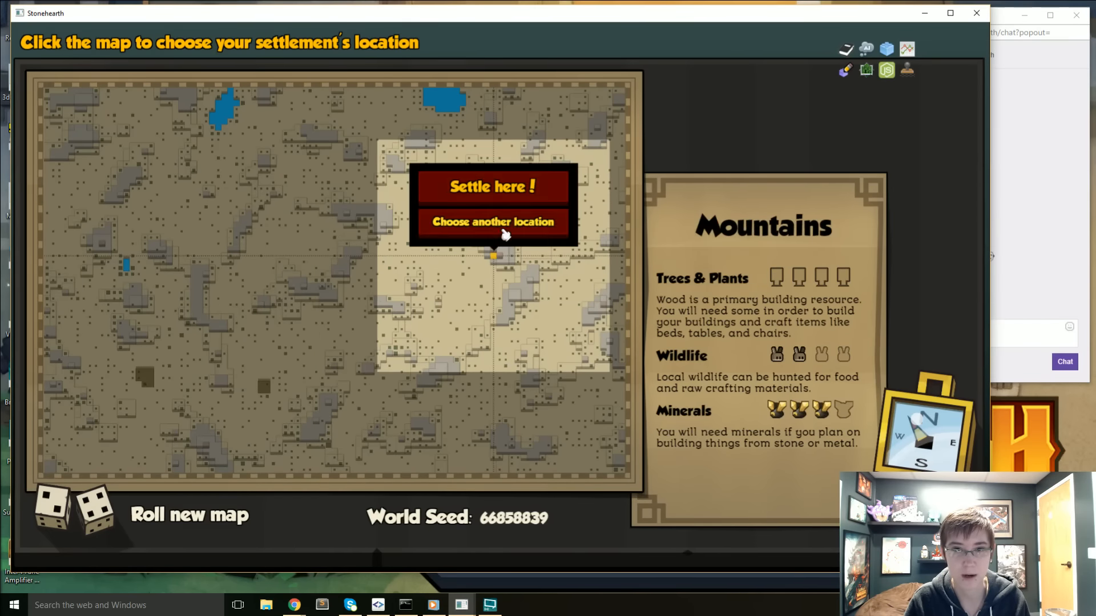
left_click(521, 190)
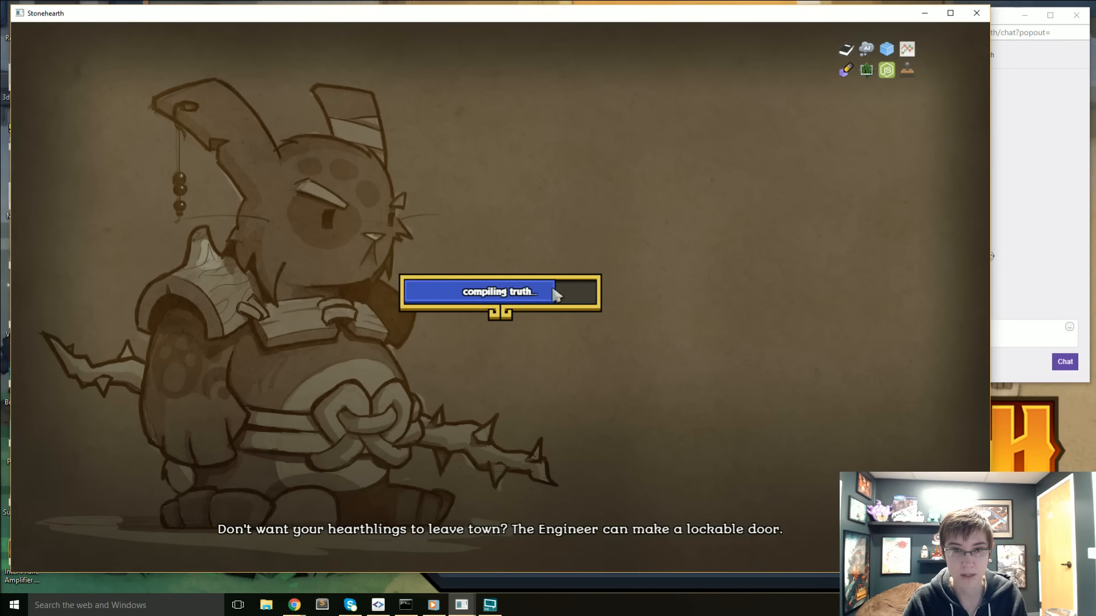
- Examine the cliffs and the surrounding desert plain for a suitable settlement site
left_click(1039, 381)
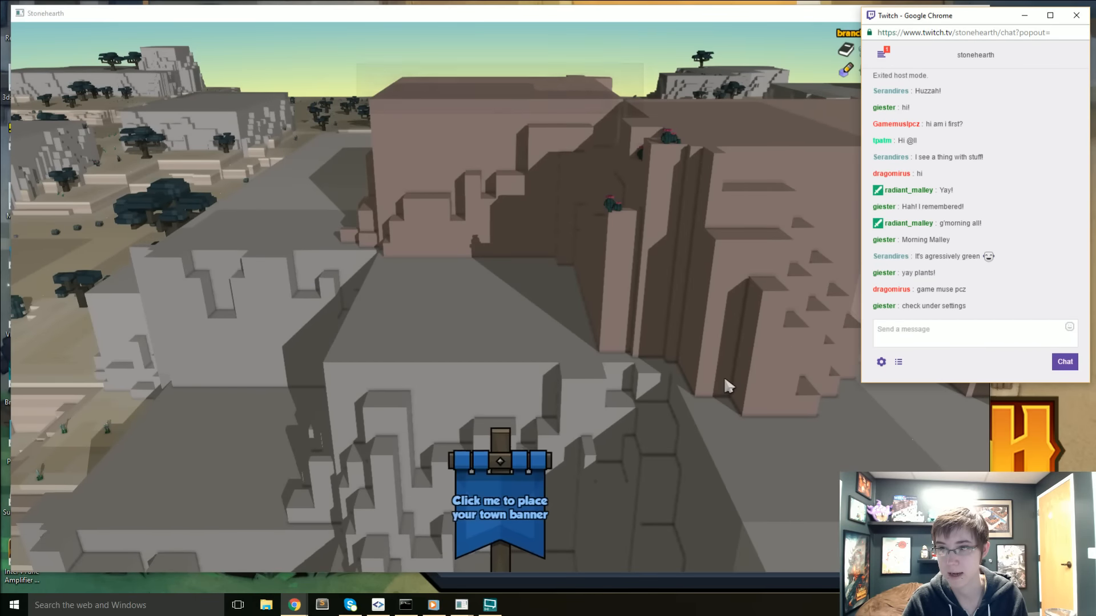
scroll(723, 376, "down", 5)
right_click_drag(713, 390, 659, 268)
left_click(1012, 374)
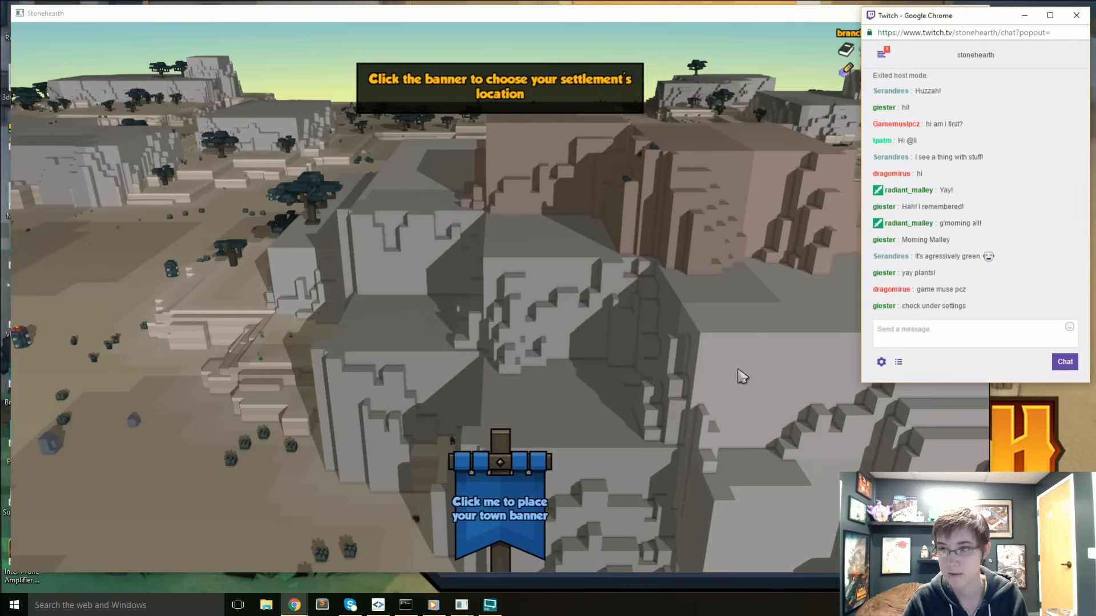
scroll(719, 378, "down", 5)
right_click_drag(696, 384, 707, 339)
left_click(998, 367)
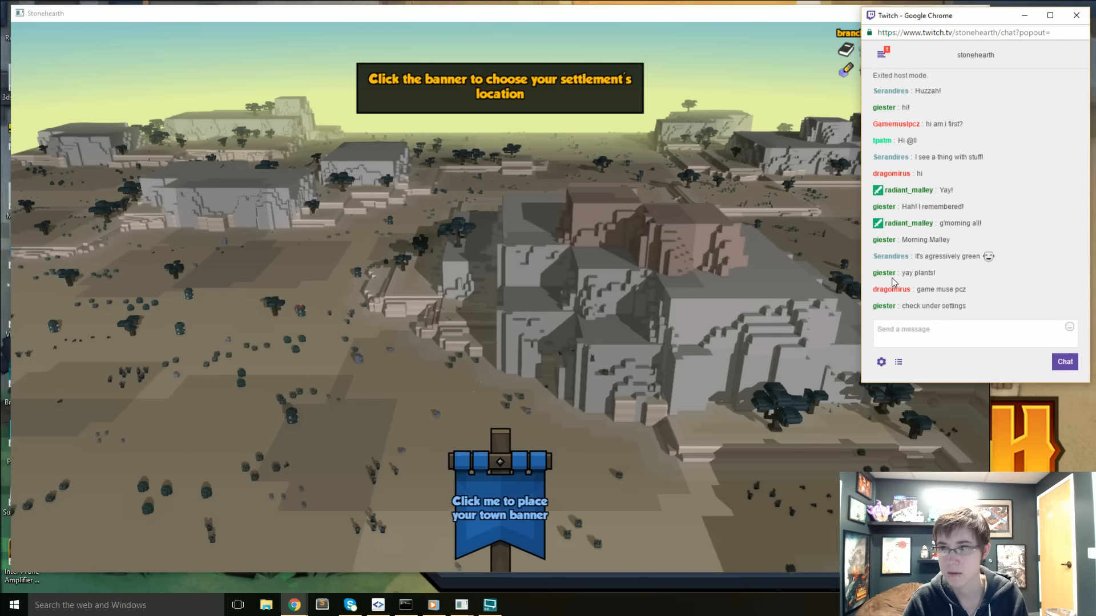
left_click(725, 72)
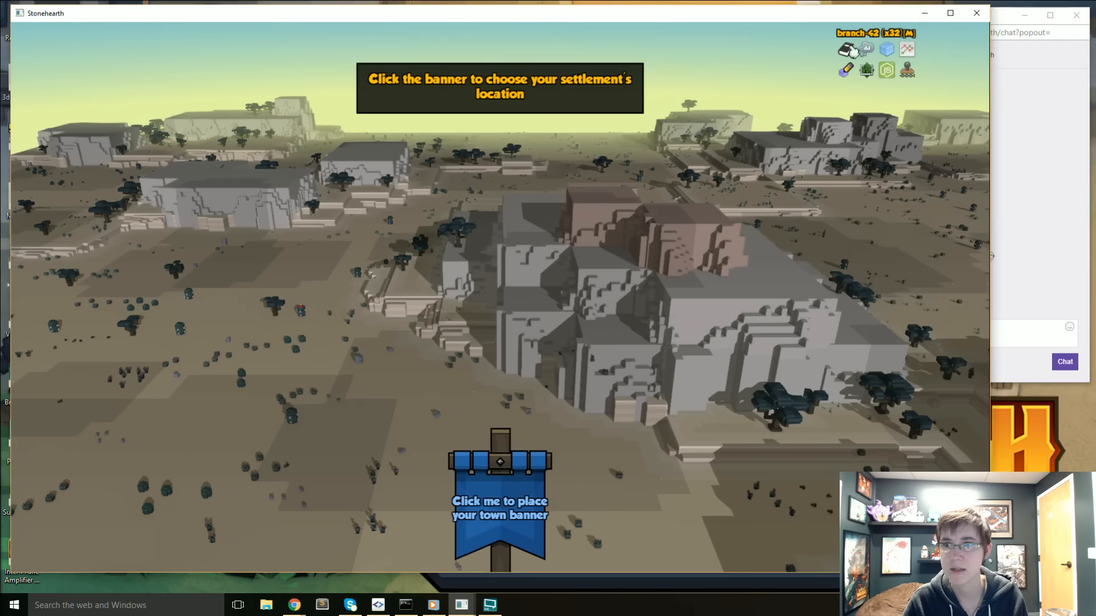
middle_click_drag(598, 316, 631, 222)
scroll(567, 308, "up", 3)
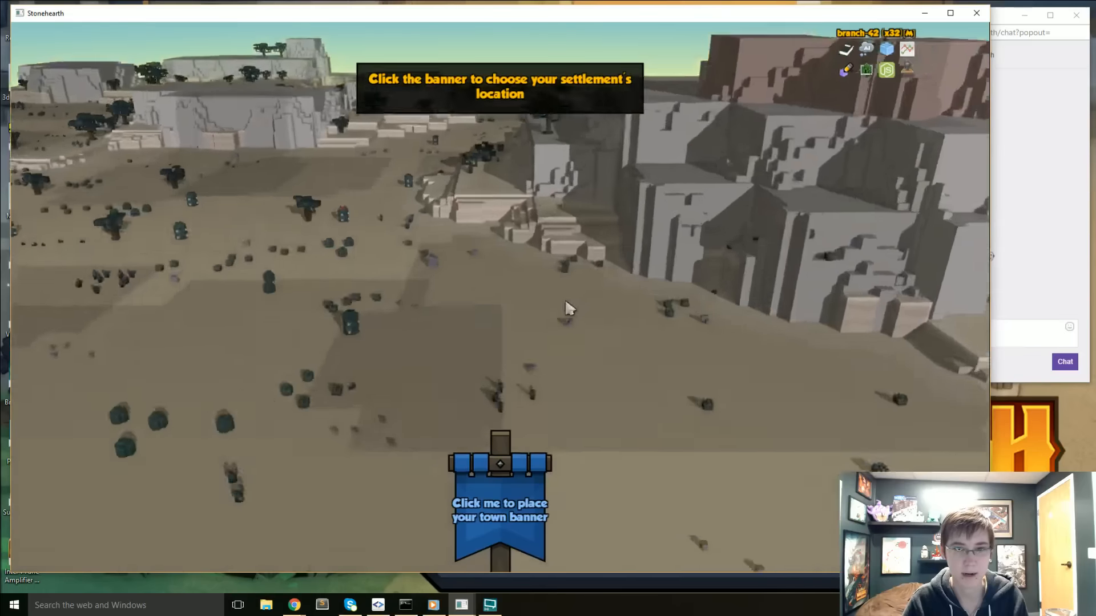
middle_click_drag(568, 309, 683, 244)
scroll(683, 245, "down", 3)
- Place the town banner on the open desert plain near the cliffs and name the settlement
left_click(521, 467)
middle_click_drag(560, 348, 565, 214)
middle_click_drag(555, 365, 567, 286)
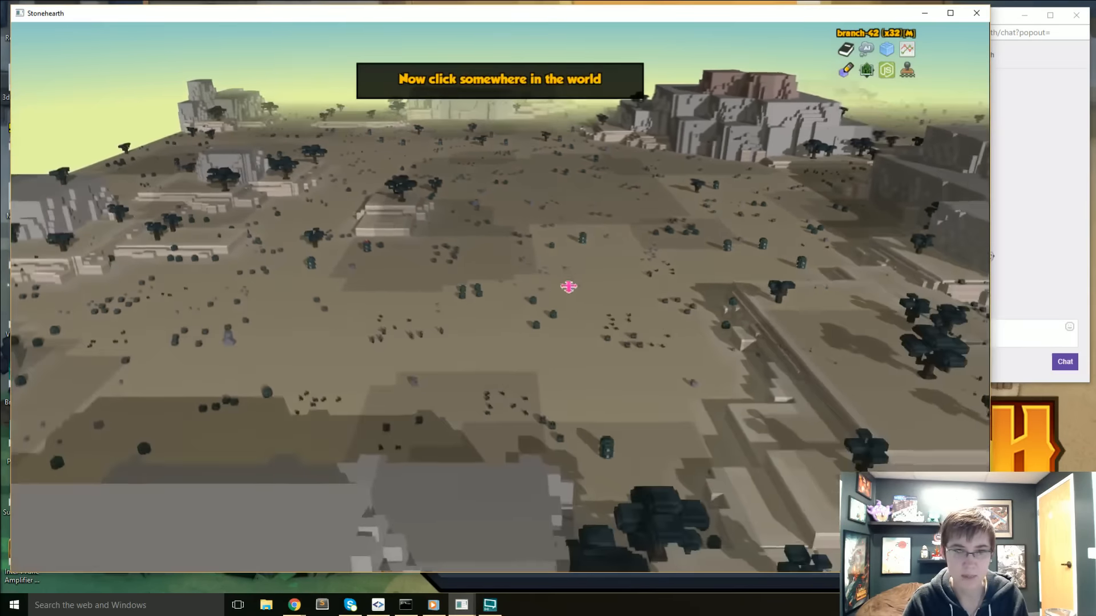
mouse_move(568, 286)
right_mouse_down()
mouse_move(536, 335)
mouse_move(611, 337)
mouse_move(711, 313)
mouse_move(866, 304)
mouse_move(849, 323)
mouse_move(594, 325)
mouse_move(575, 281)
mouse_move(527, 410)
mouse_move(567, 308)
mouse_move(609, 334)
mouse_move(401, 254)
mouse_move(371, 439)
mouse_move(379, 413)
mouse_move(479, 337)
mouse_move(440, 354)
mouse_move(445, 382)
mouse_move(558, 329)
mouse_move(578, 304)
right_mouse_up()
key("w")
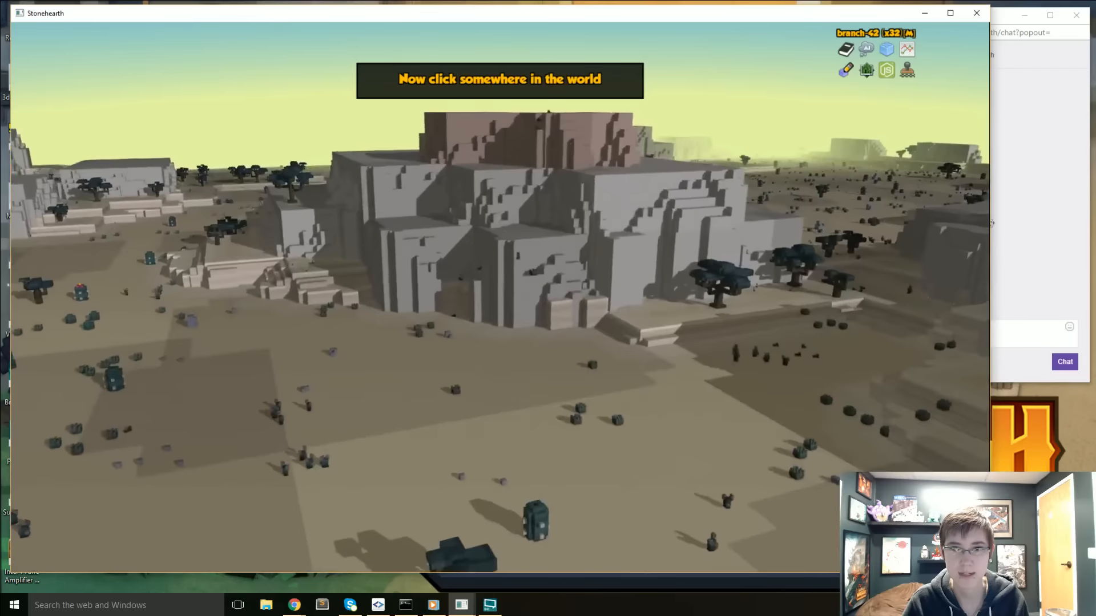
key("a")
key("s")
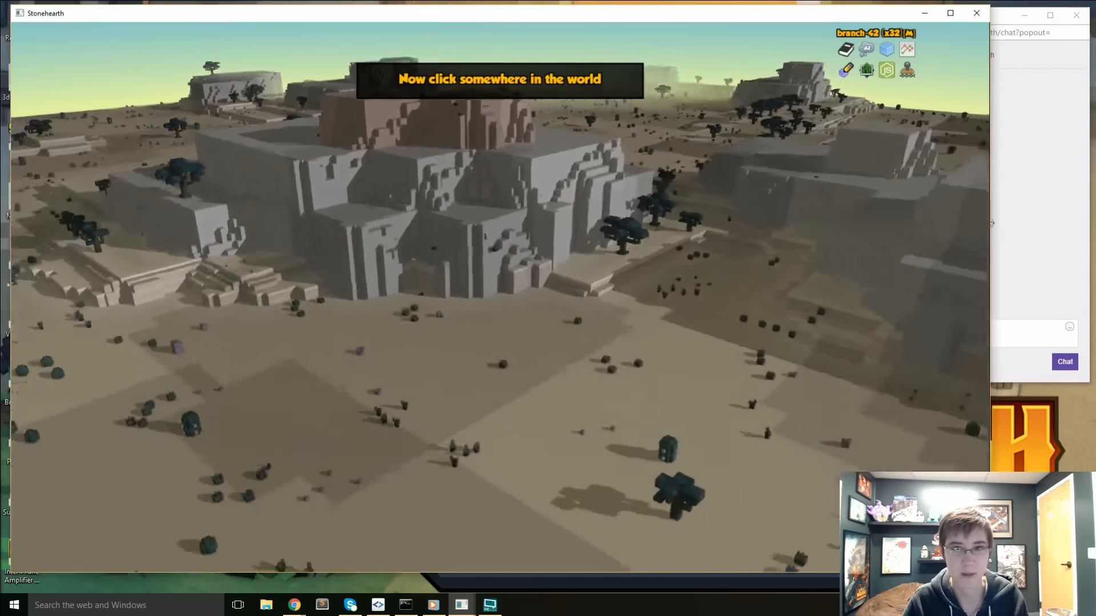
right_click_drag(412, 259, 605, 341)
mouse_move(434, 339)
right_mouse_down()
mouse_move(409, 340)
mouse_move(450, 353)
right_mouse_up()
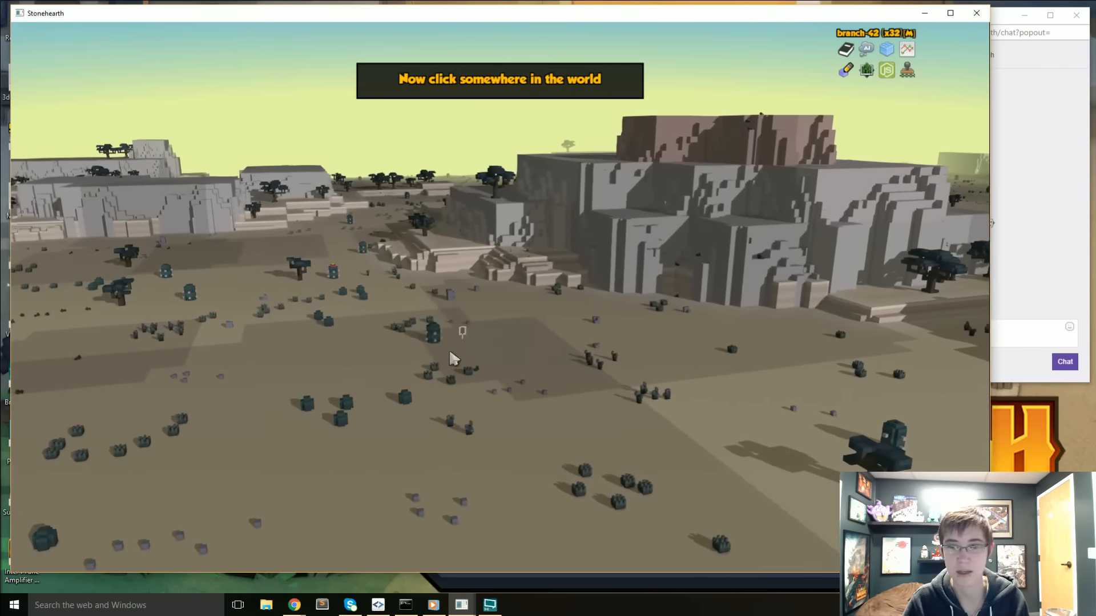
left_click(371, 375)
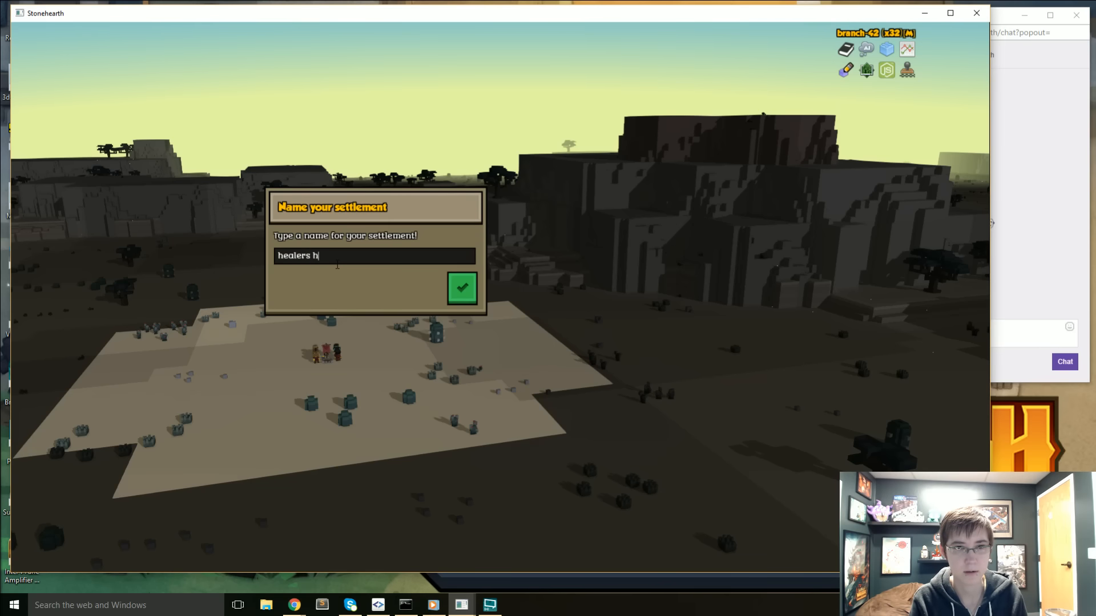
type("n")
key("Return")
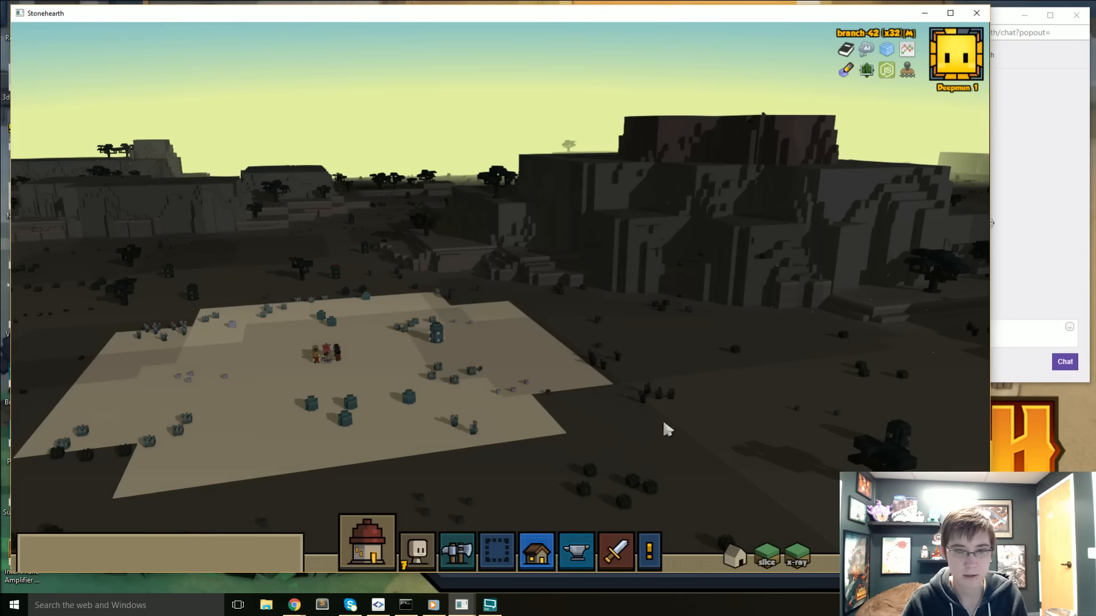
- Designate two downward mining zones on the sand just west of the settlers
middle_click_drag(502, 400, 699, 494)
middle_click_drag(451, 378, 403, 358)
right_click_drag(485, 342, 502, 394)
middle_click_drag(308, 467, 549, 394)
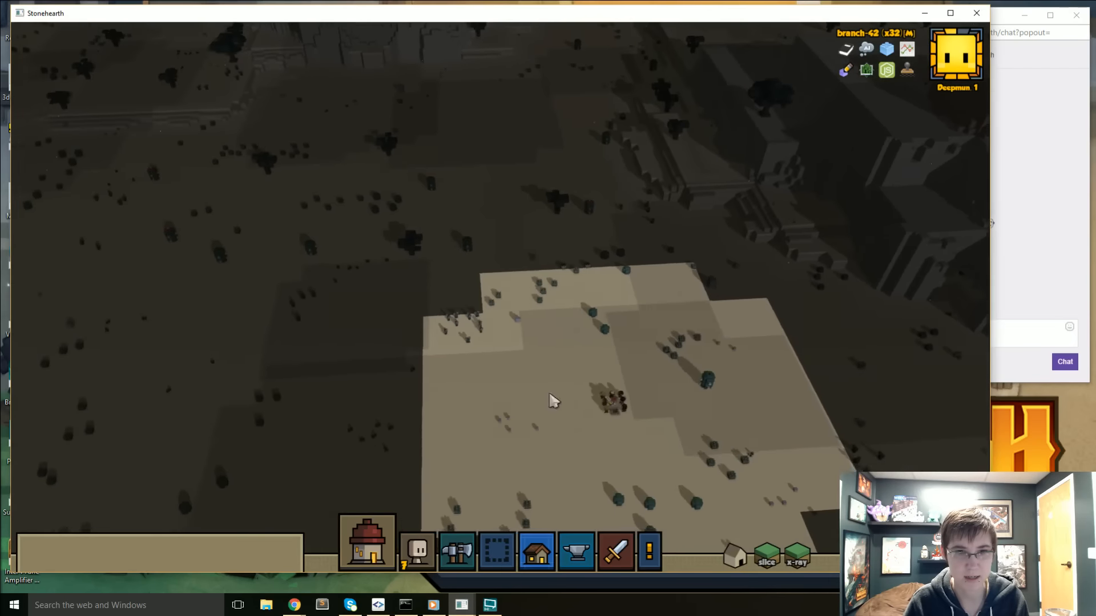
right_click_drag(553, 401, 545, 396)
key("d")
key("d")
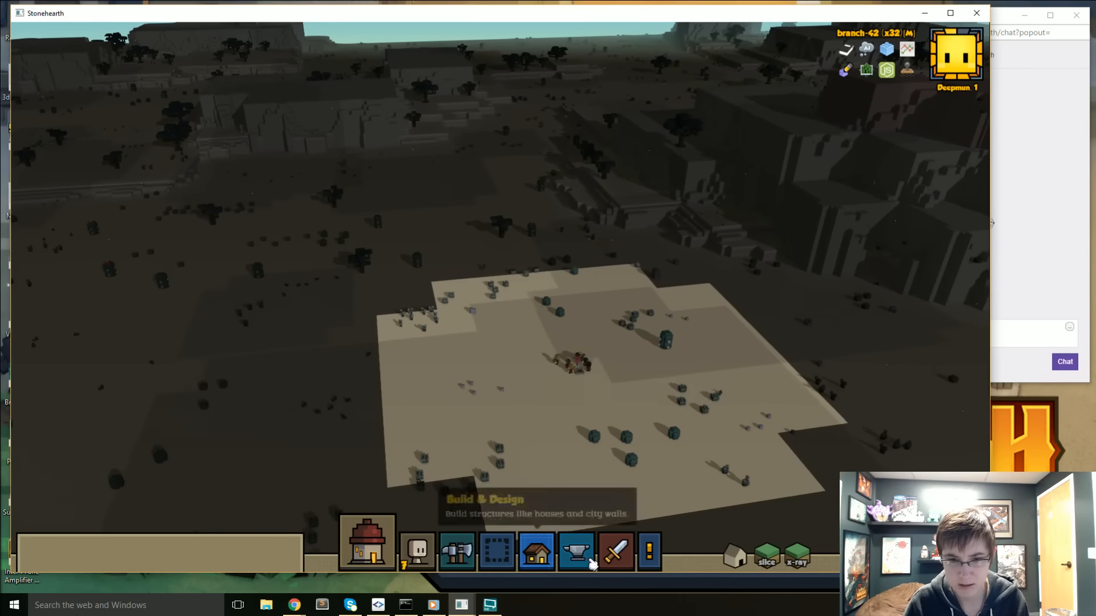
left_click(461, 560)
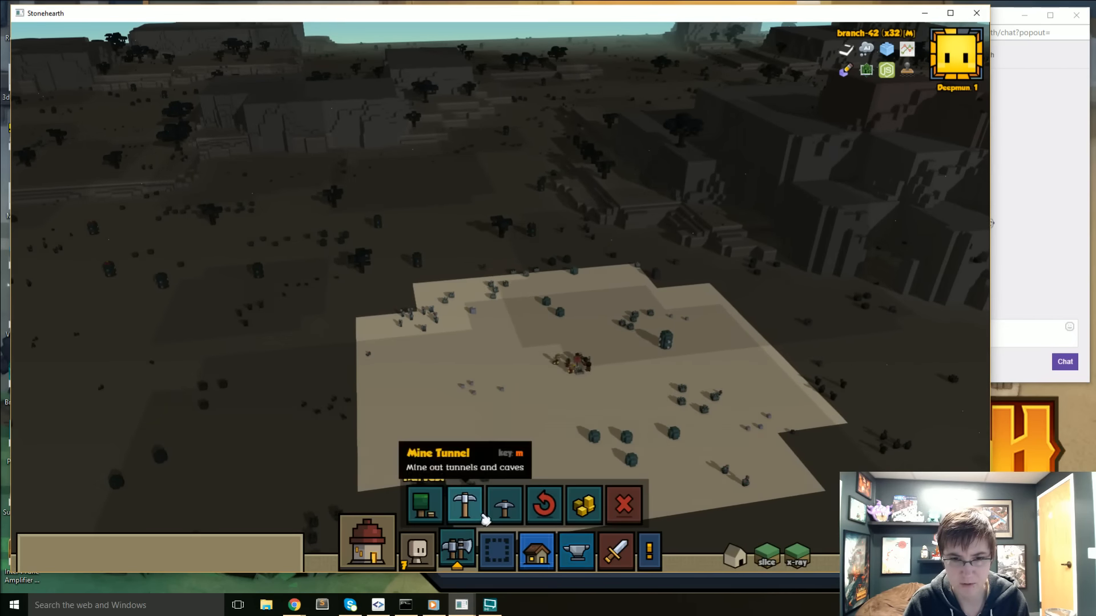
left_click(503, 505)
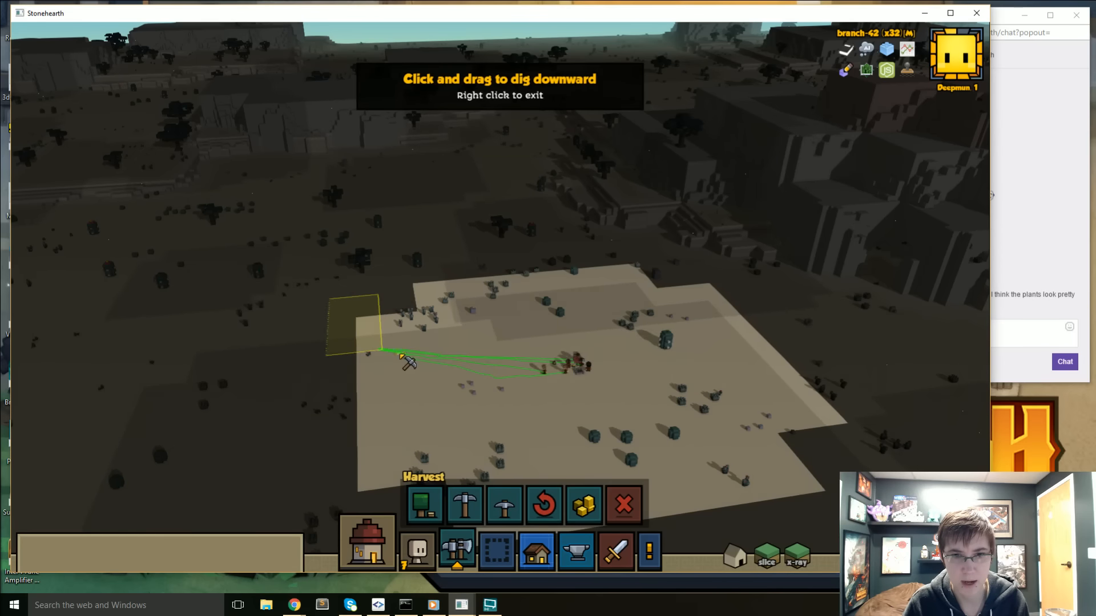
left_click_drag(402, 356, 465, 416)
right_click(434, 381)
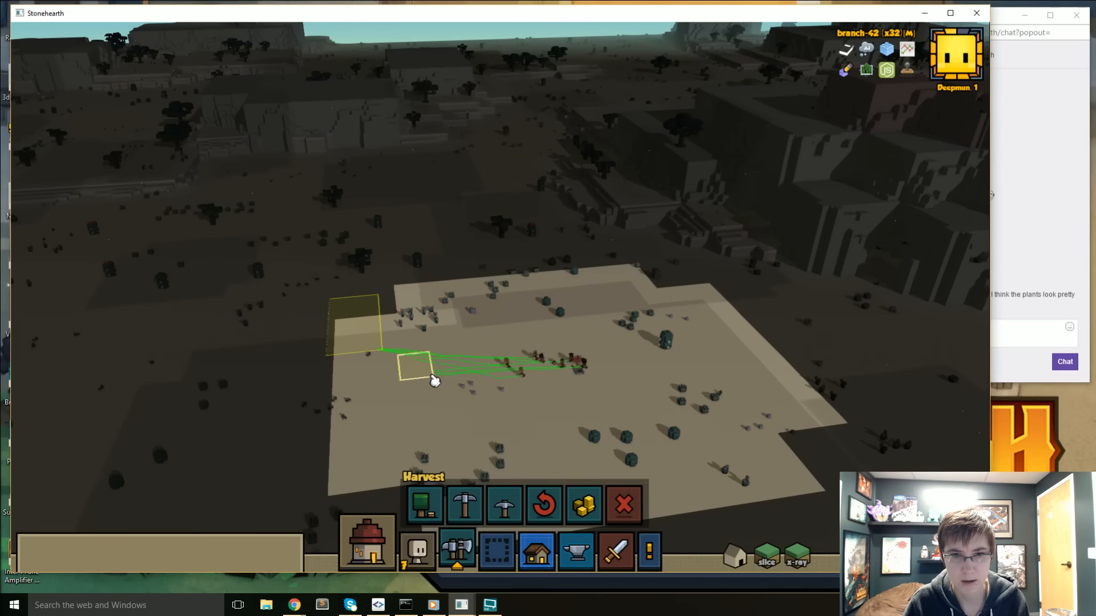
- Remove both mining zones west of the settlers
left_click(530, 492)
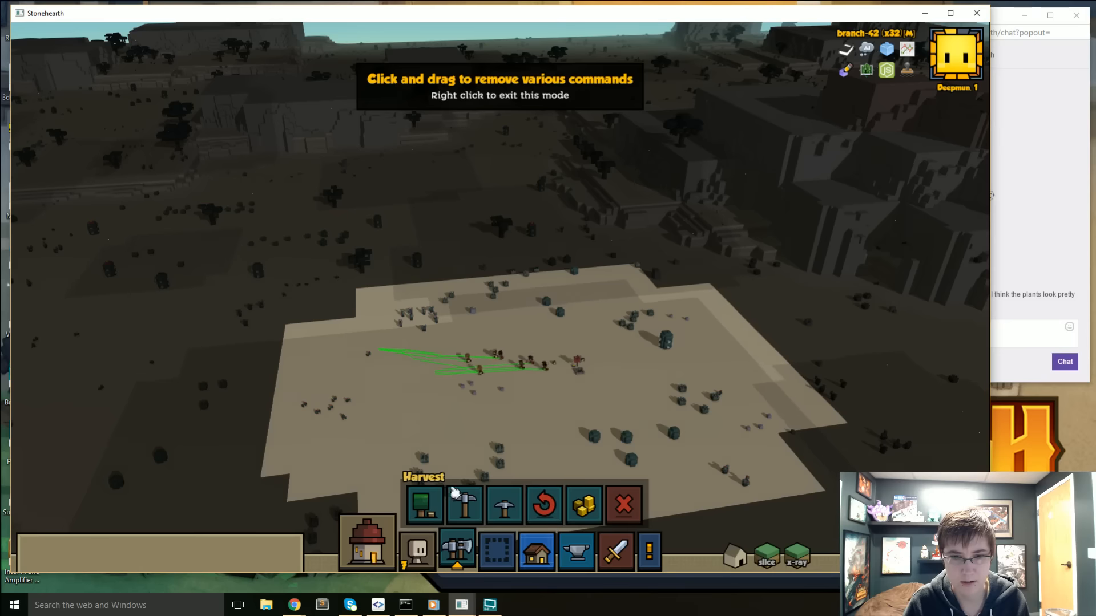
left_click(624, 504)
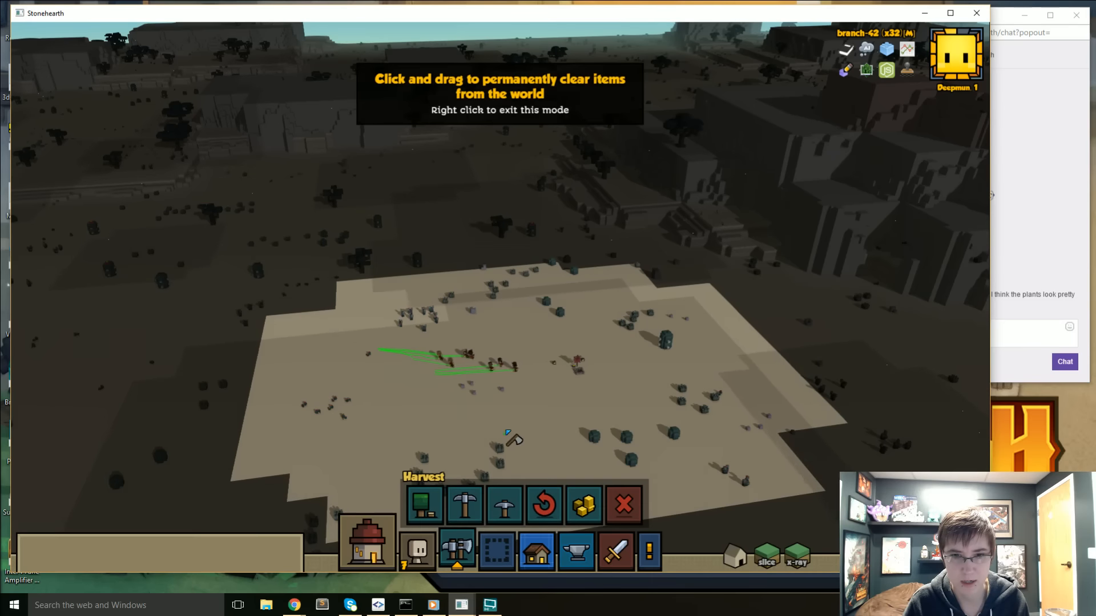
left_click(543, 507)
right_click(503, 394)
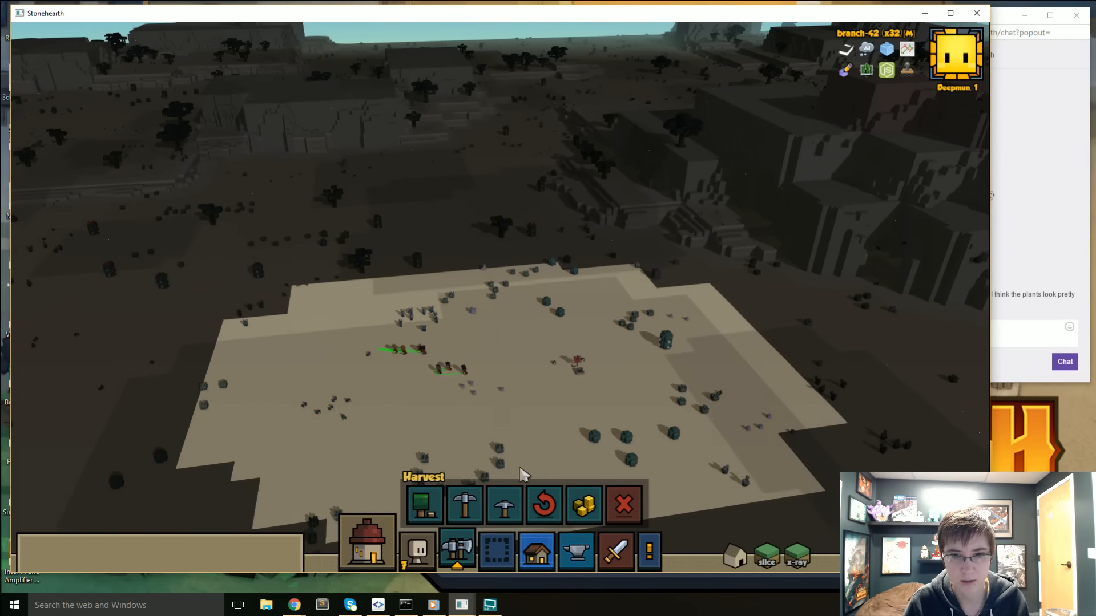
left_click(494, 507)
left_click(415, 367)
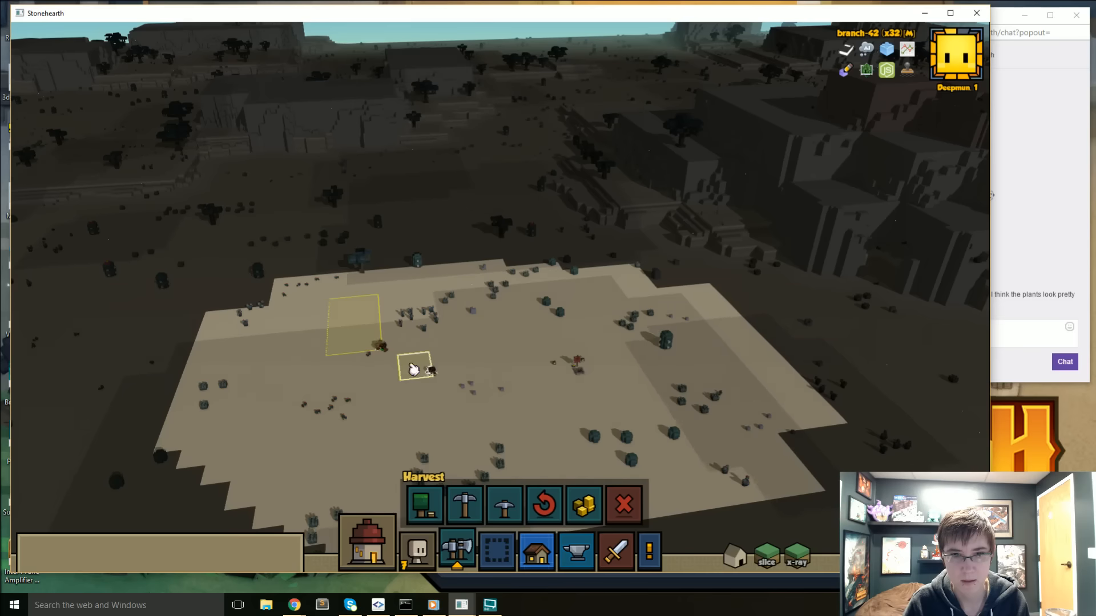
left_click(367, 318)
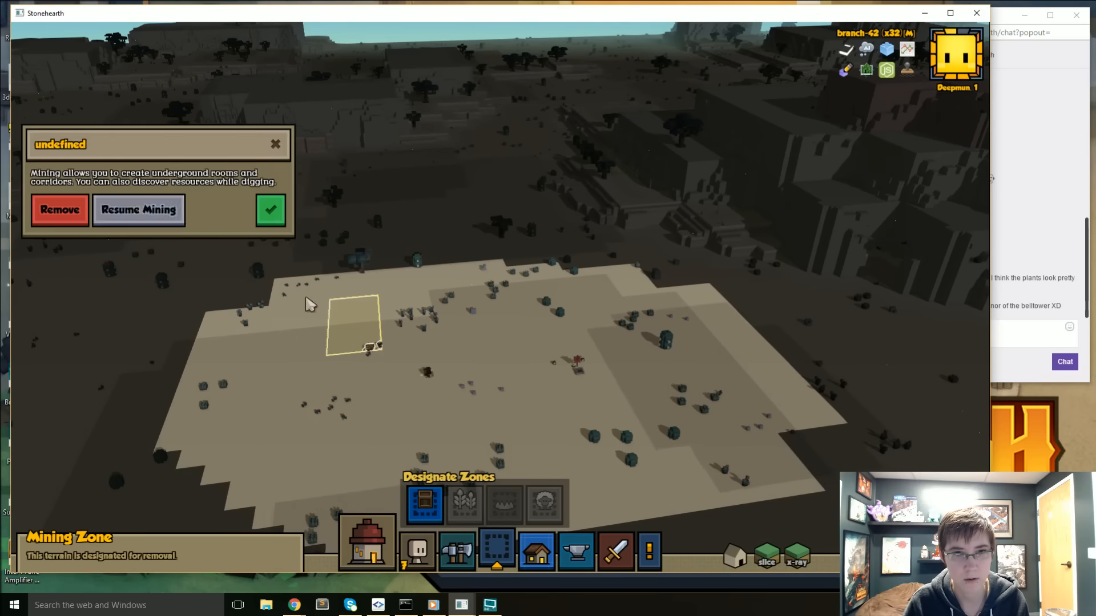
left_click(59, 220)
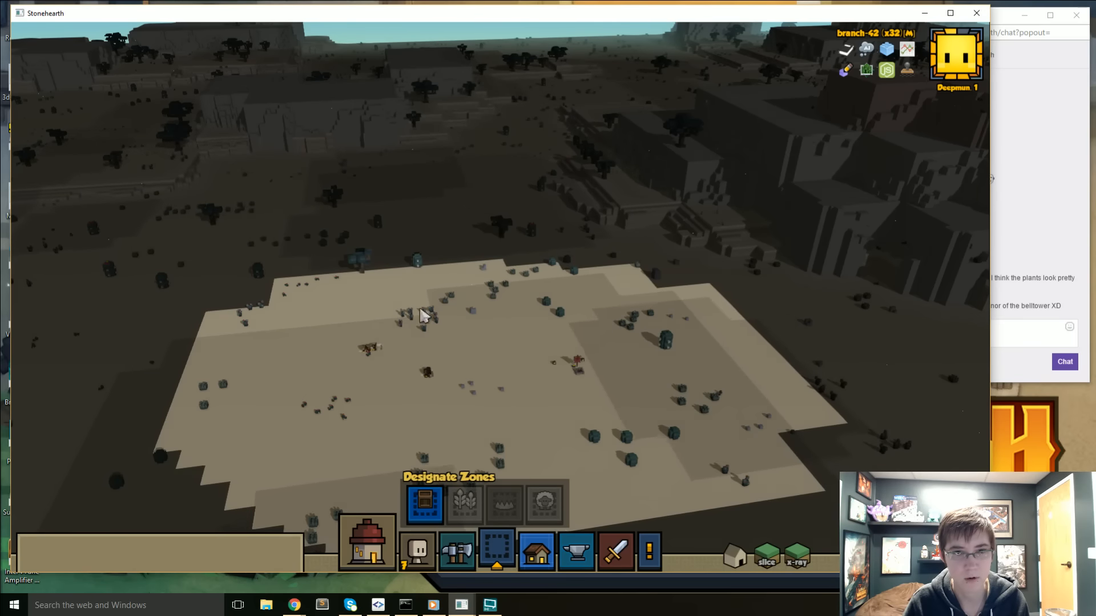
- Mark the loose stones on the sand around the settlers for harvesting
left_click(457, 551)
left_click(424, 505)
scroll(463, 348, "up", 3)
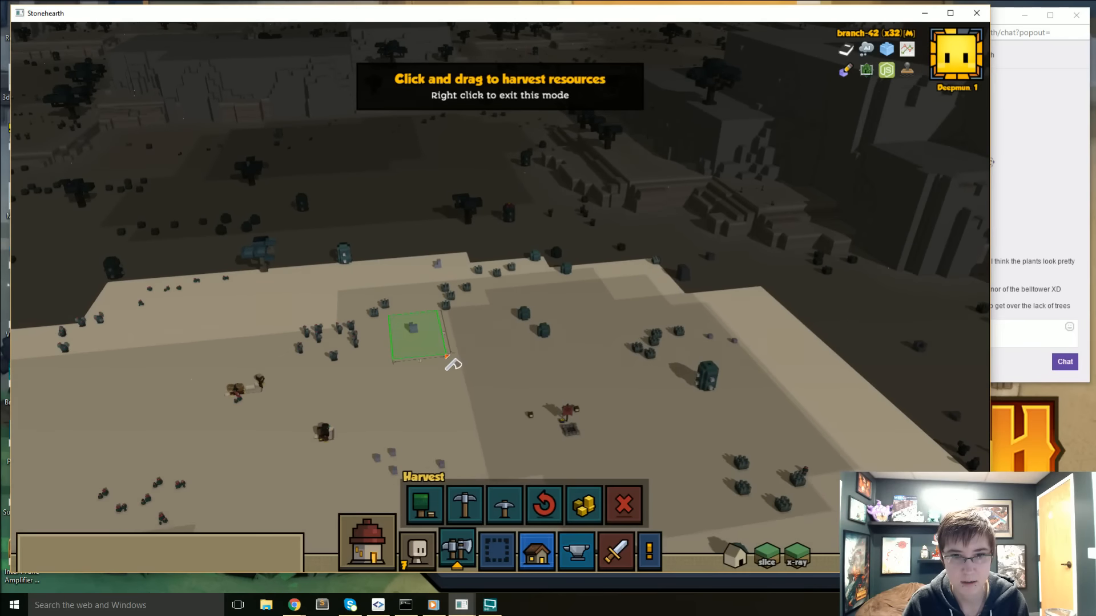
left_click_drag(447, 357, 449, 358)
key("s")
key("d")
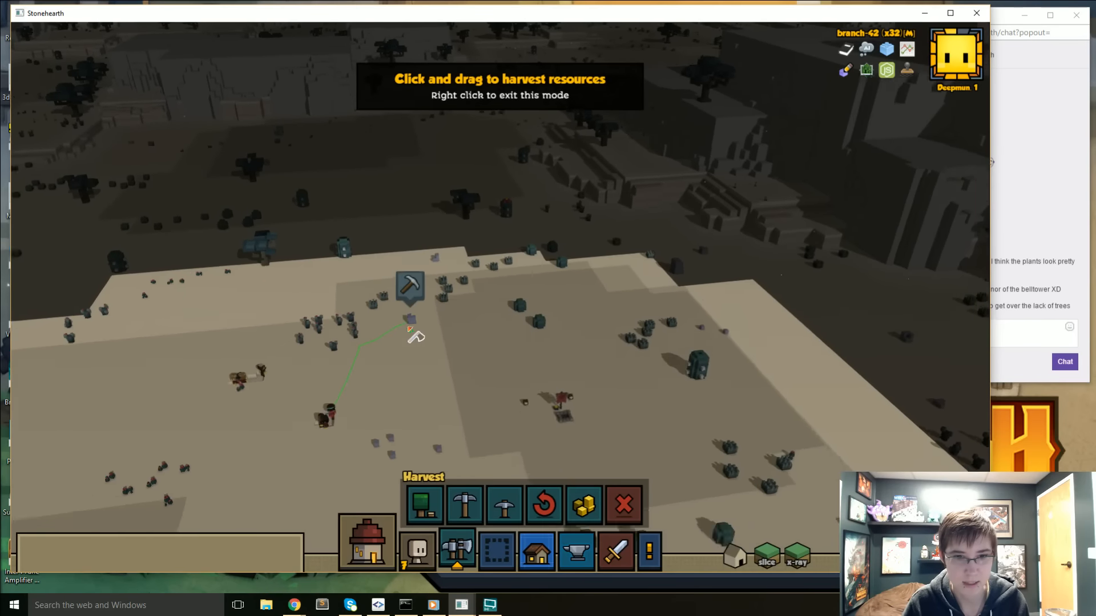
left_click_drag(345, 350, 451, 411)
key("a")
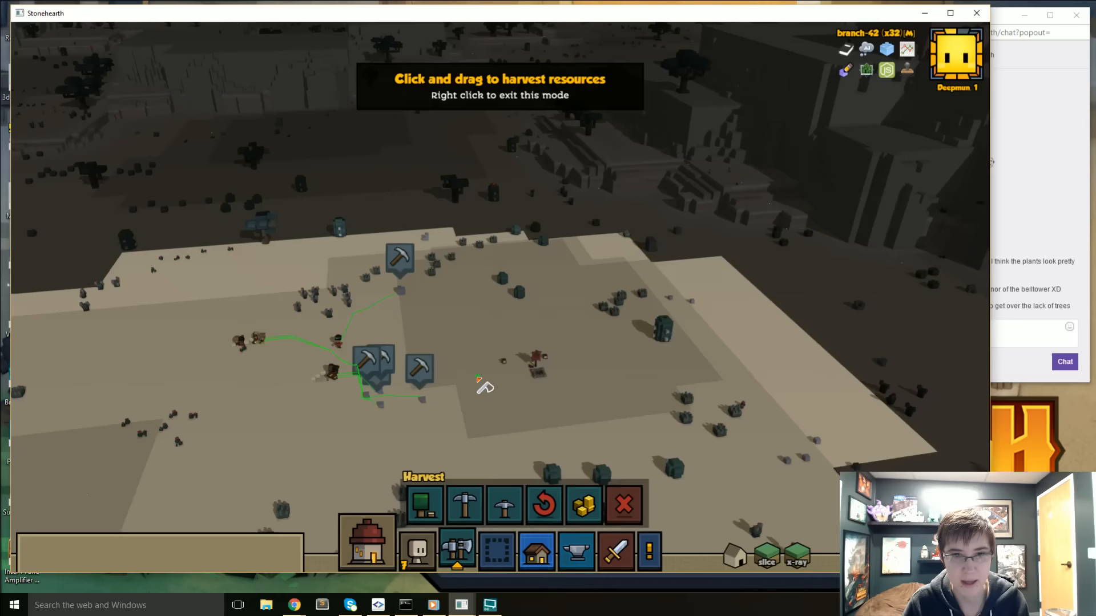
key("w")
key("d")
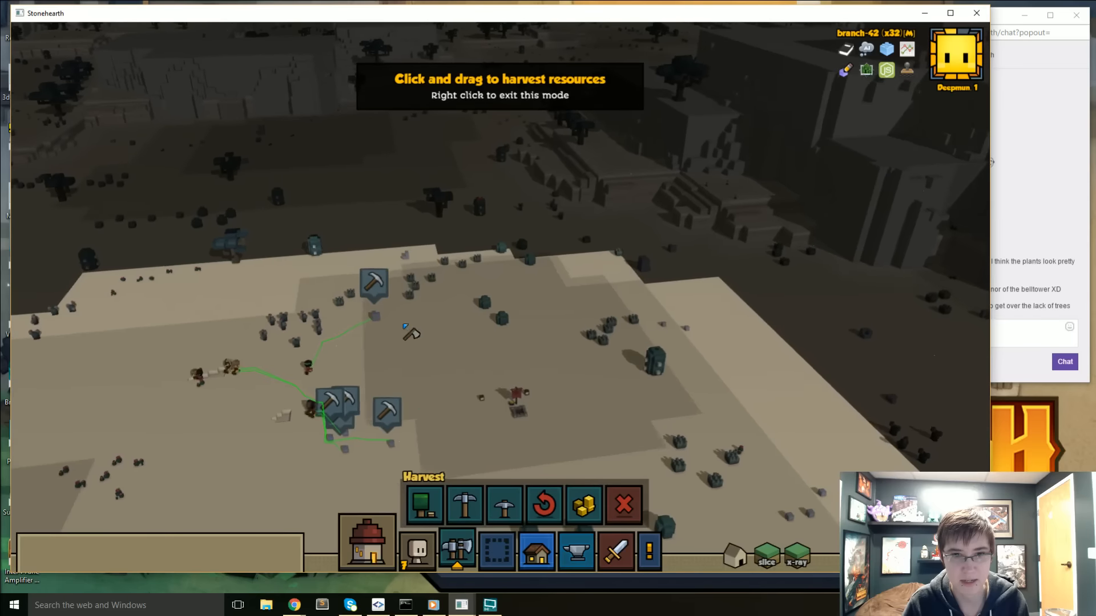
- Mark the desert plants and small cacti north of the banner for harvesting
left_click_drag(500, 349, 501, 349)
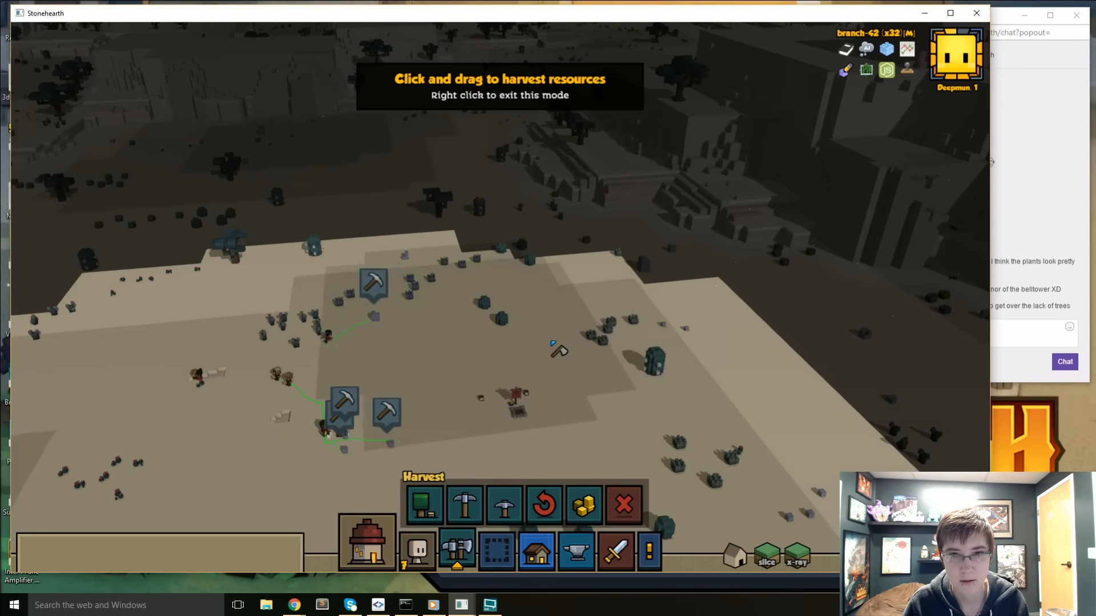
key("s")
key("a")
right_click_drag(501, 386, 500, 401)
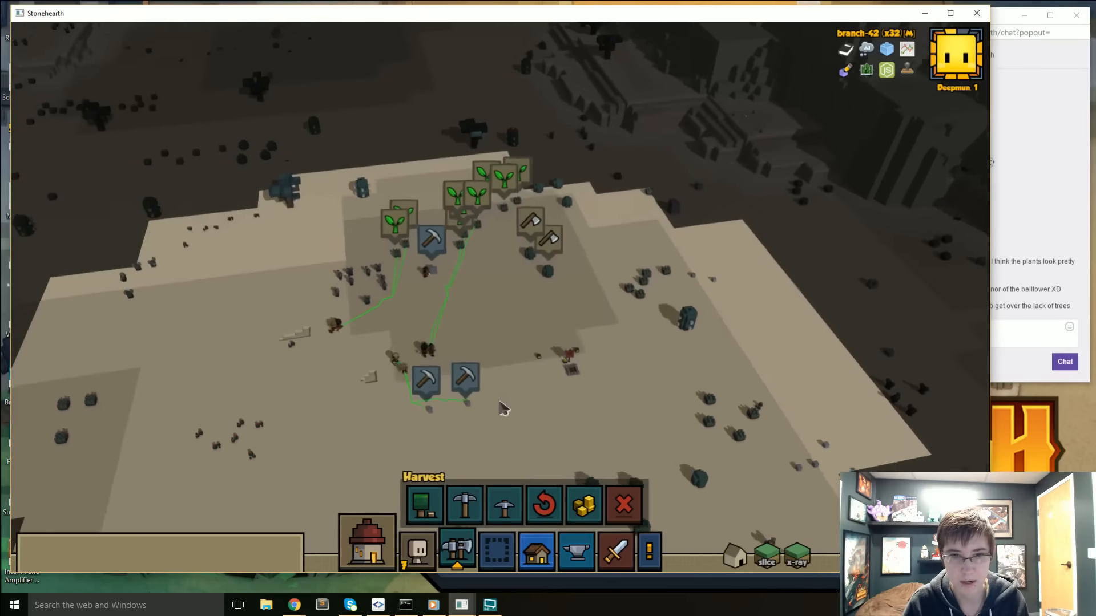
scroll(548, 373, "down", 2)
middle_click_drag(495, 375, 343, 399)
- Check the latest Twitch chat messages and look over the settlers working in the harvest area
left_click(1007, 353)
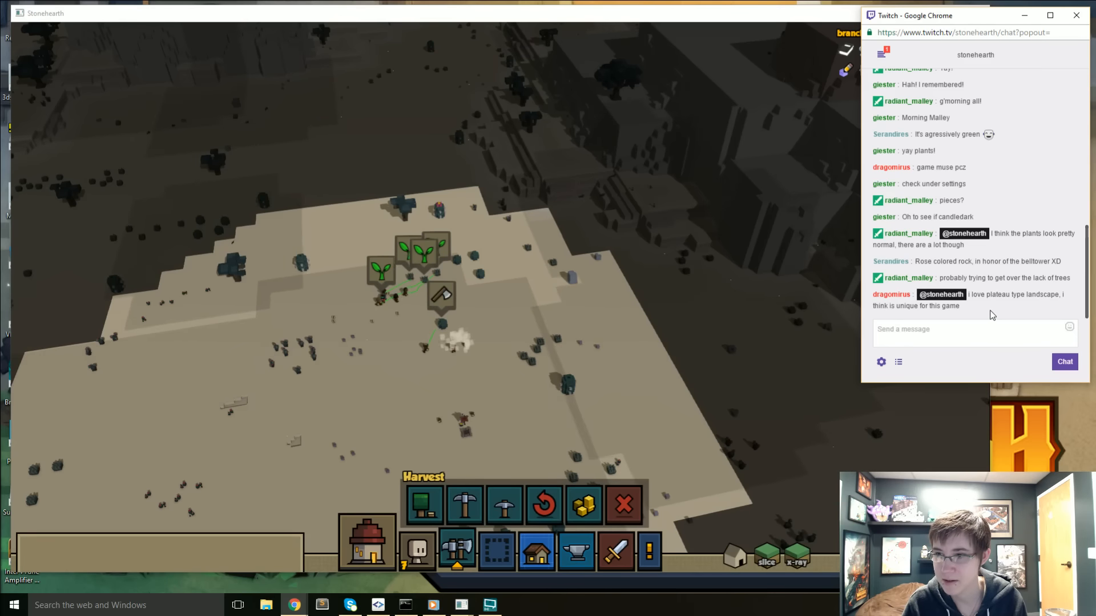
scroll(693, 368, "down", 2)
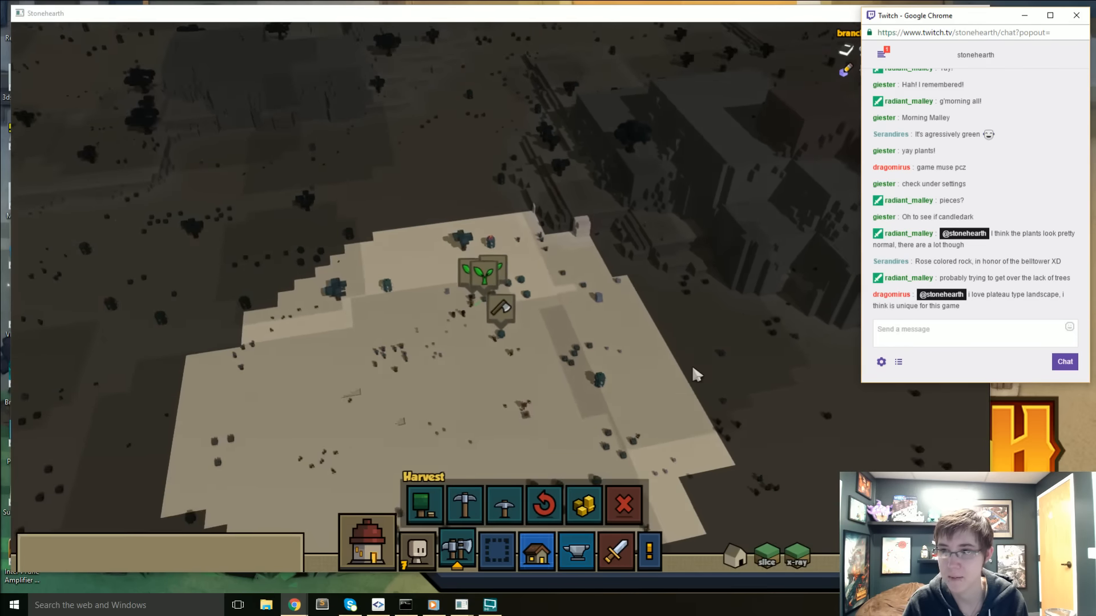
right_click_drag(572, 349, 567, 318)
scroll(623, 303, "up", 3)
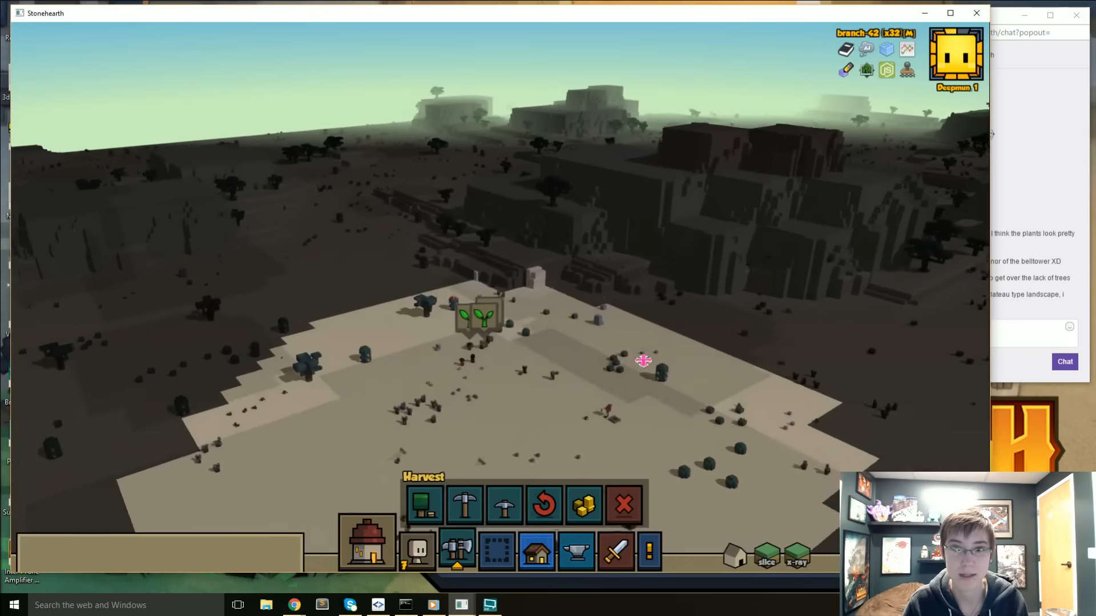
right_click_drag(636, 355, 508, 440)
scroll(456, 349, "up", 2)
right_click_drag(533, 346, 514, 358)
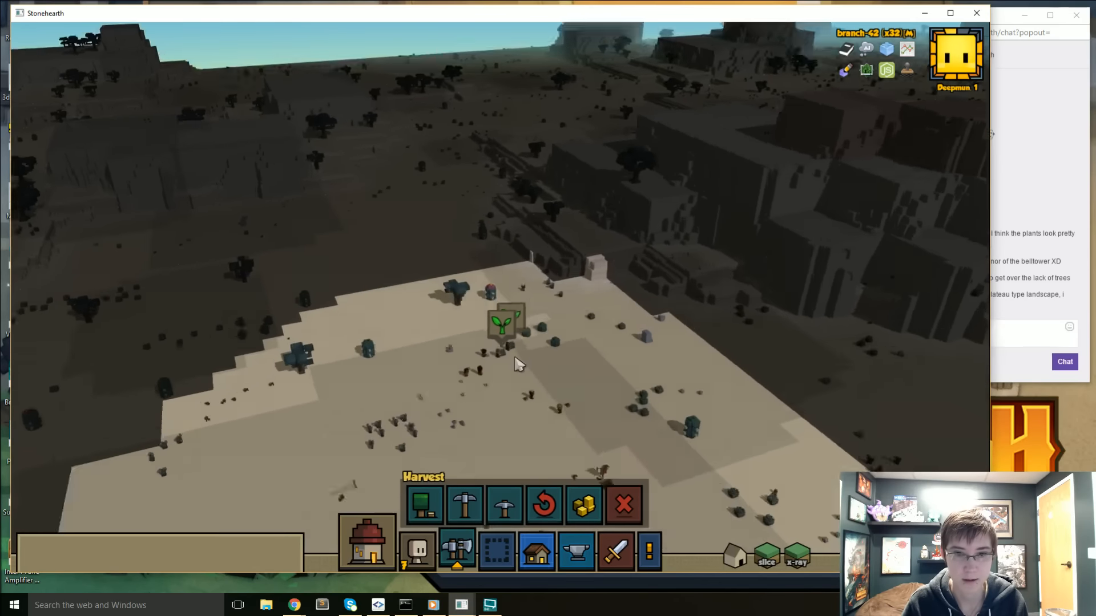
scroll(513, 363, "up", 3)
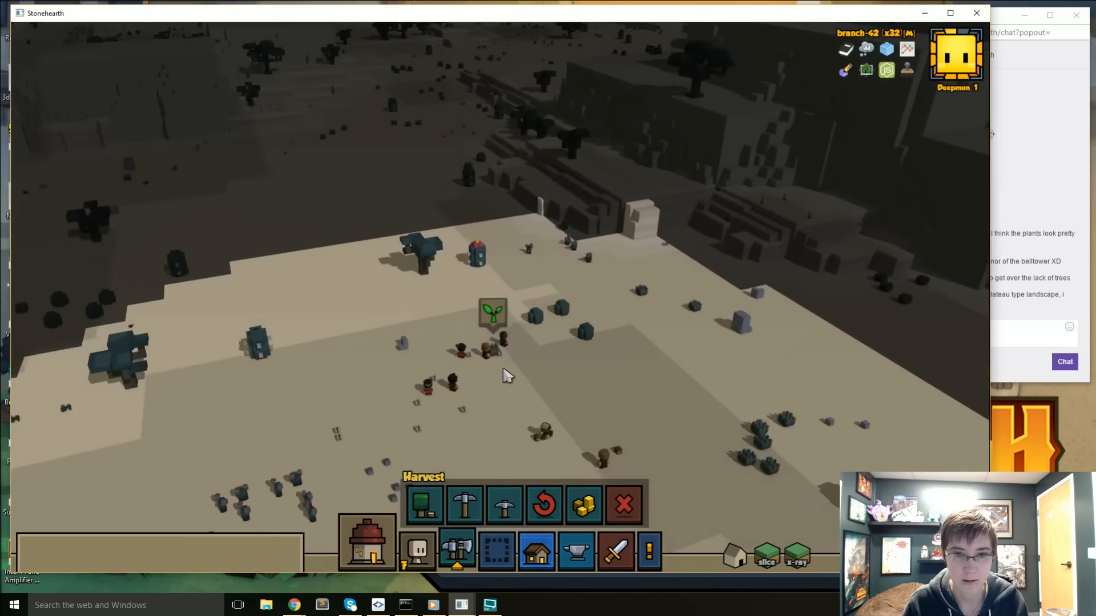
middle_click_drag(506, 374, 457, 303)
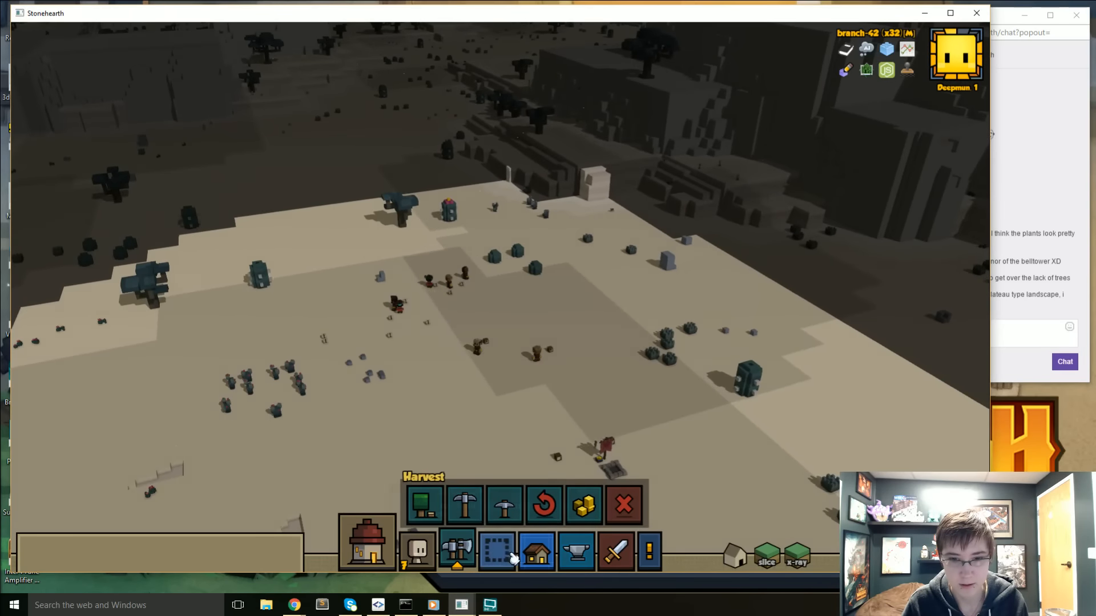
- Create a rectangular stockpile zone on the sand just south of the banner, accepting all item types
left_click(536, 550)
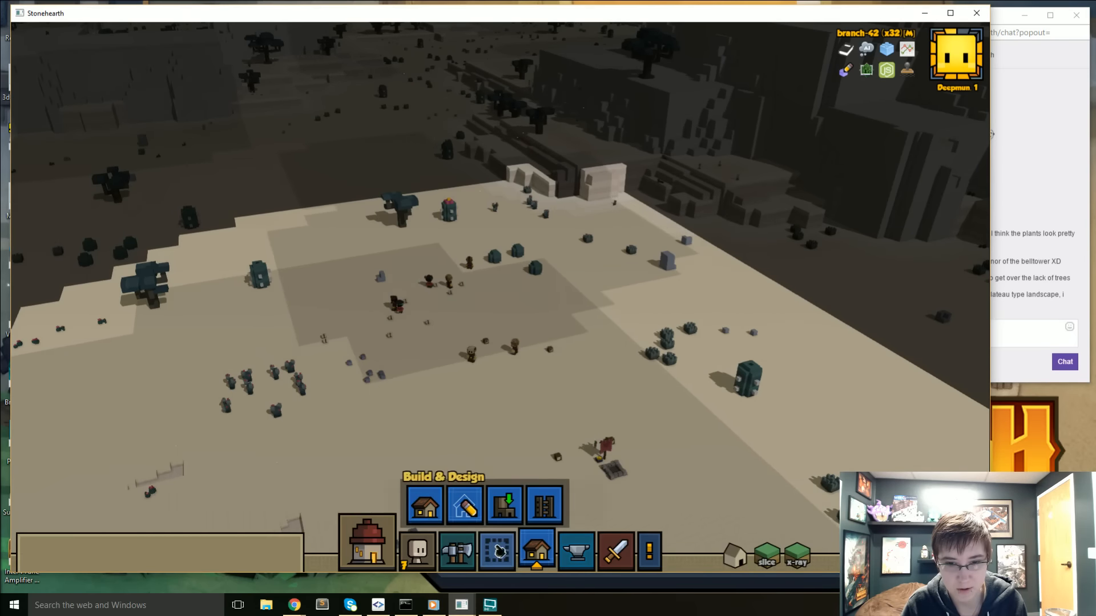
left_click(496, 551)
left_click(428, 505)
key("s")
right_click_drag(473, 374, 573, 431)
left_click_drag(499, 377, 632, 442)
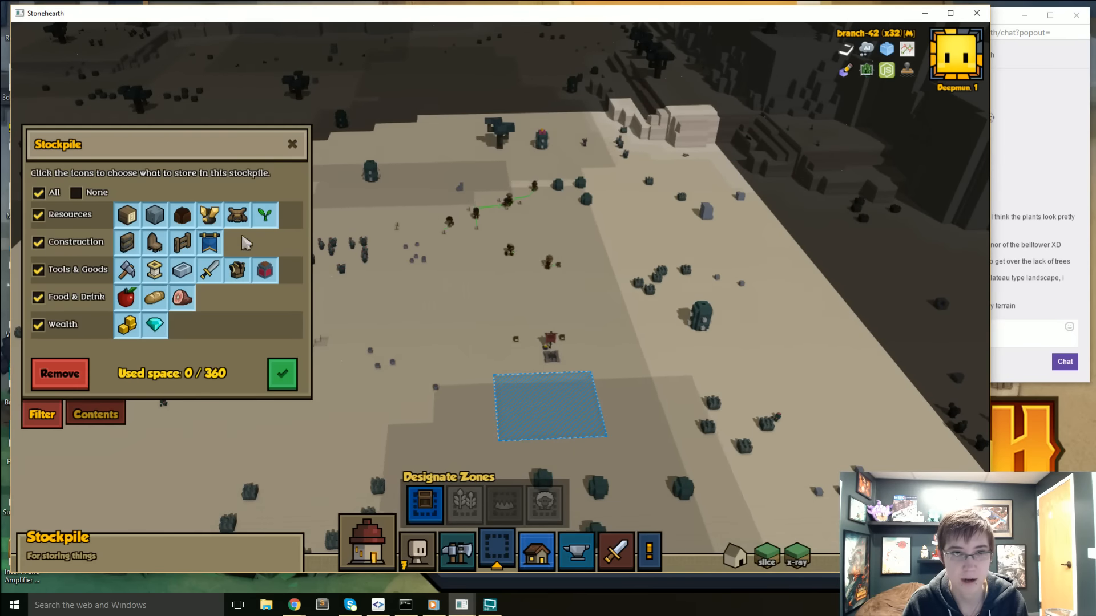
left_click(283, 382)
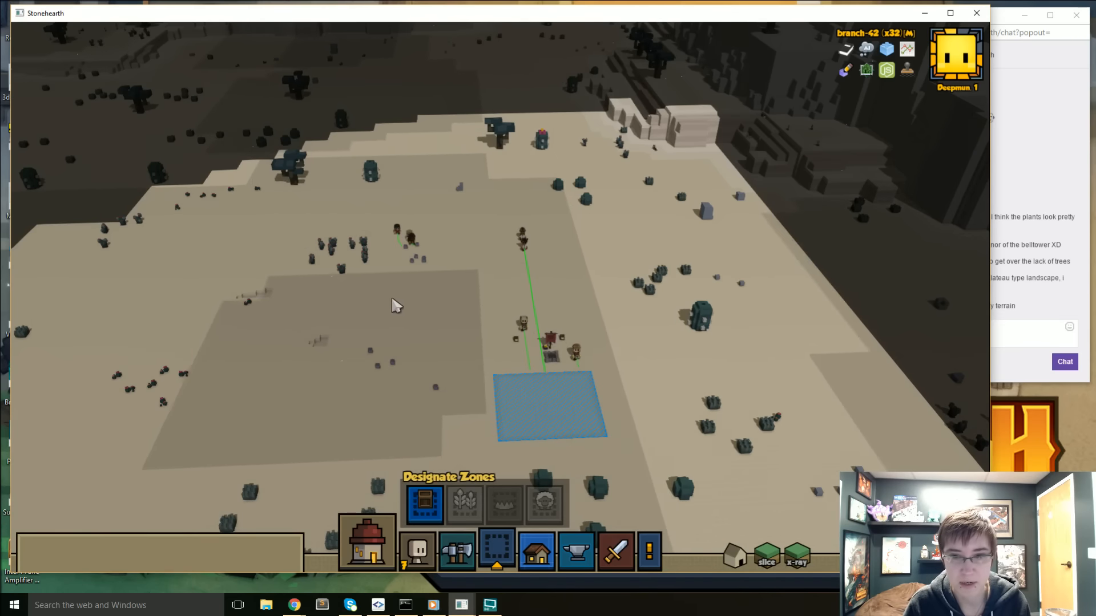
left_click_drag(399, 298, 367, 267)
scroll(391, 297, "down", 3)
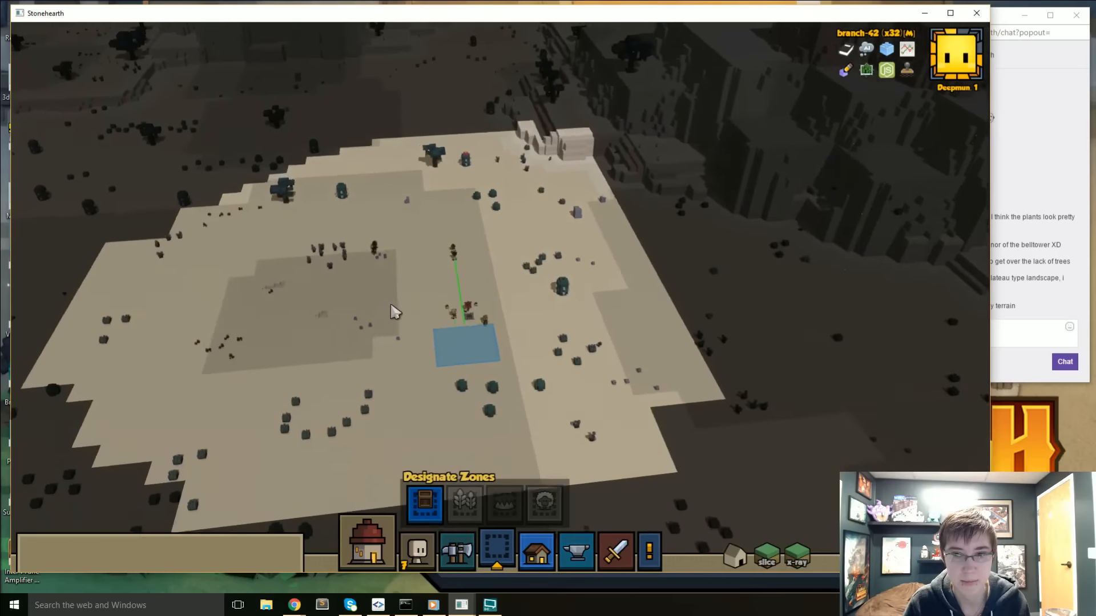
scroll(392, 295, "up", 2)
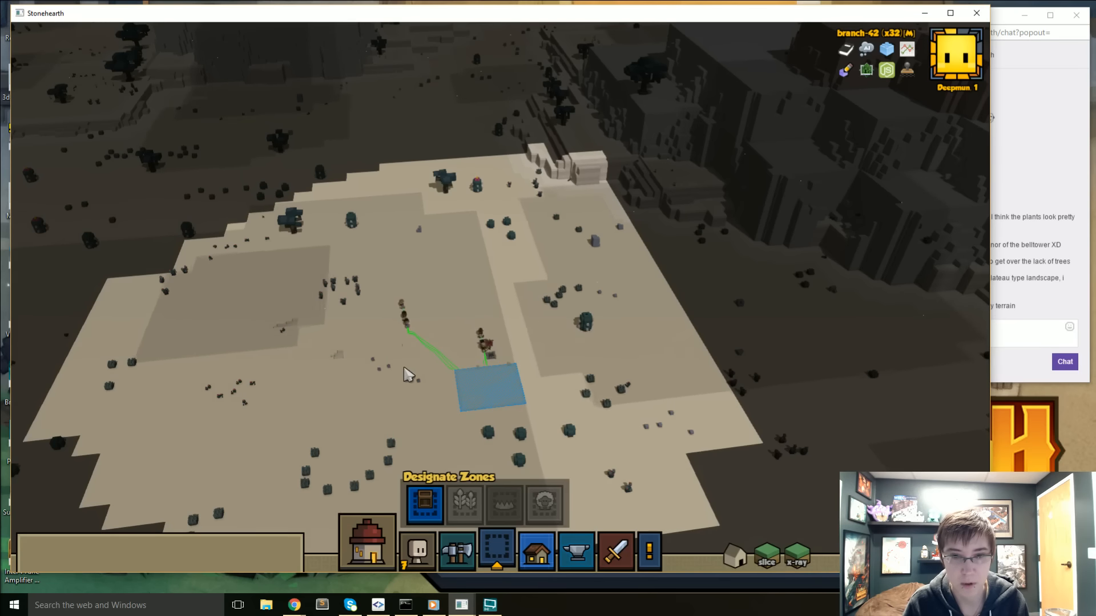
mouse_move(284, 378)
middle_mouse_down()
mouse_move(337, 373)
mouse_move(300, 373)
middle_mouse_up()
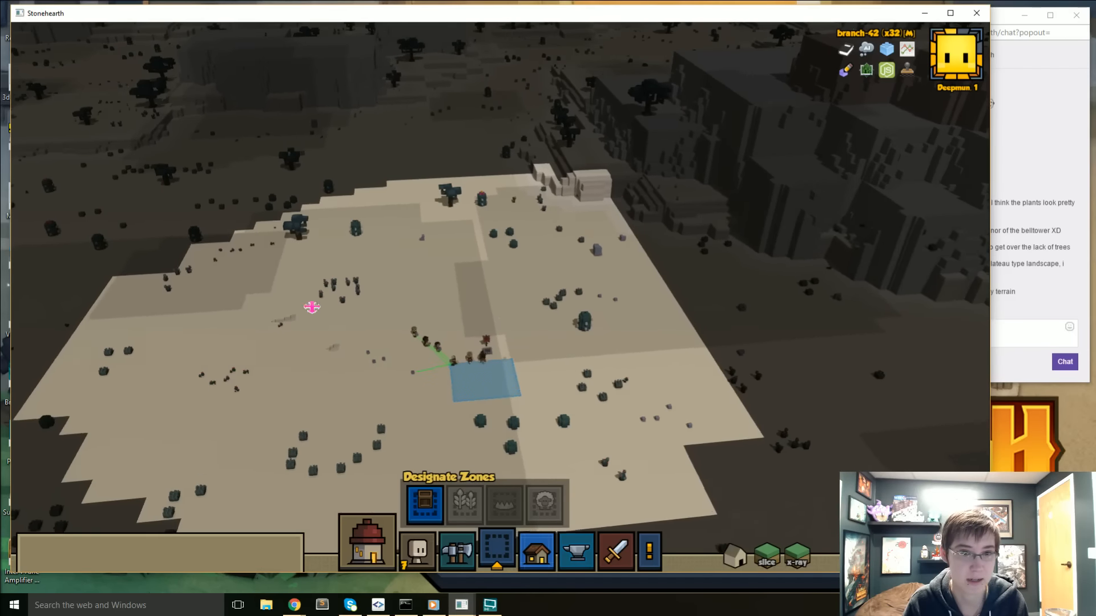
left_click_drag(310, 300, 310, 338)
scroll(310, 338, "up", 3)
left_click_drag(468, 360, 417, 349)
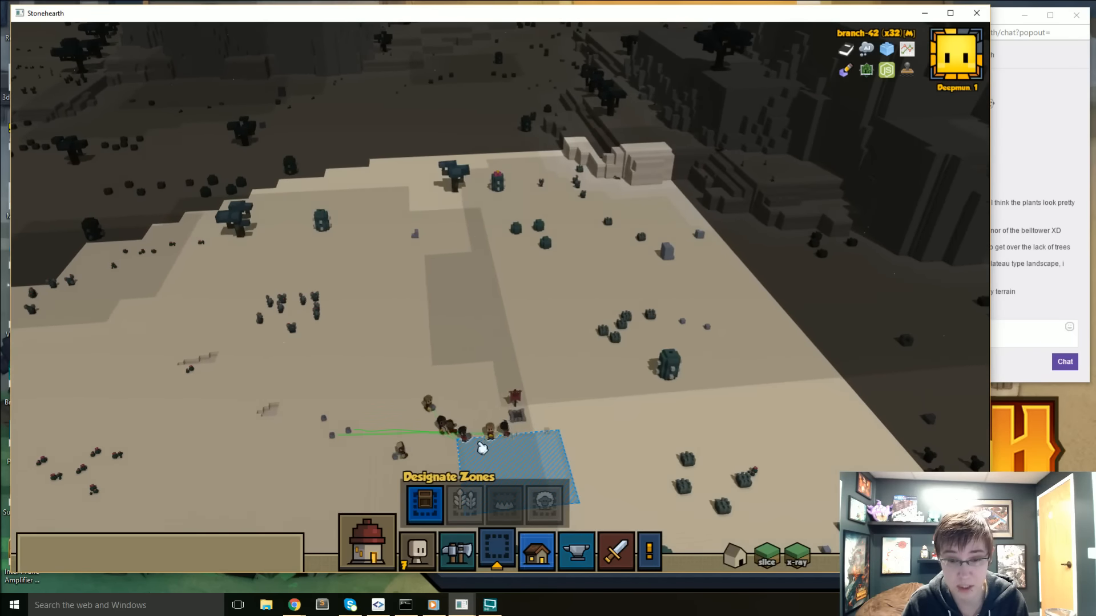
- Browse Rayya's and the custom building templates, previewing the Little Clay House and its required materials
left_click(537, 552)
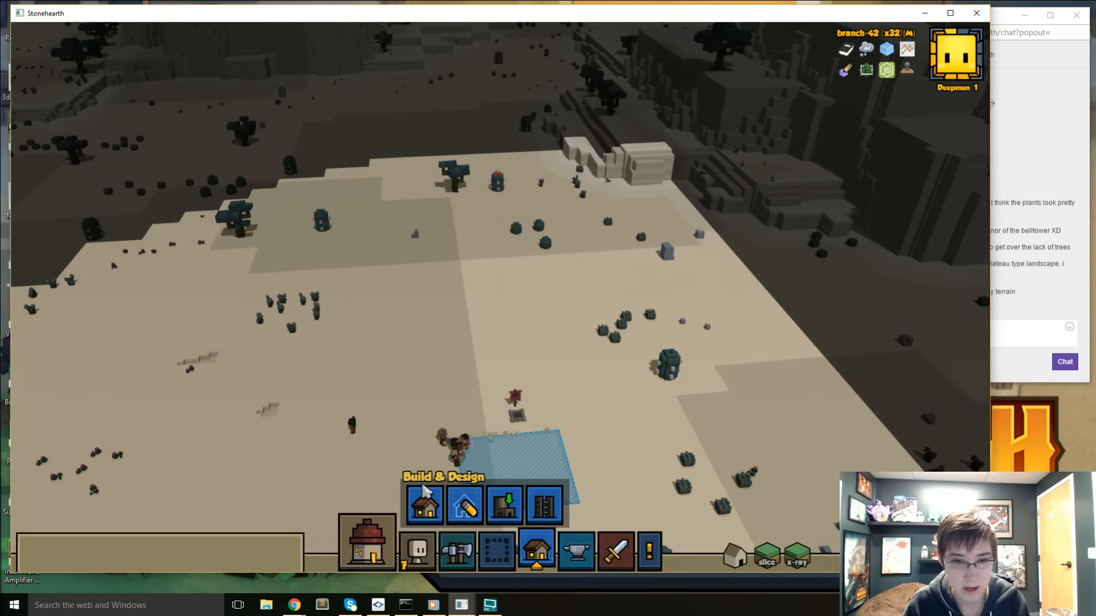
left_click(429, 494)
left_click(103, 187)
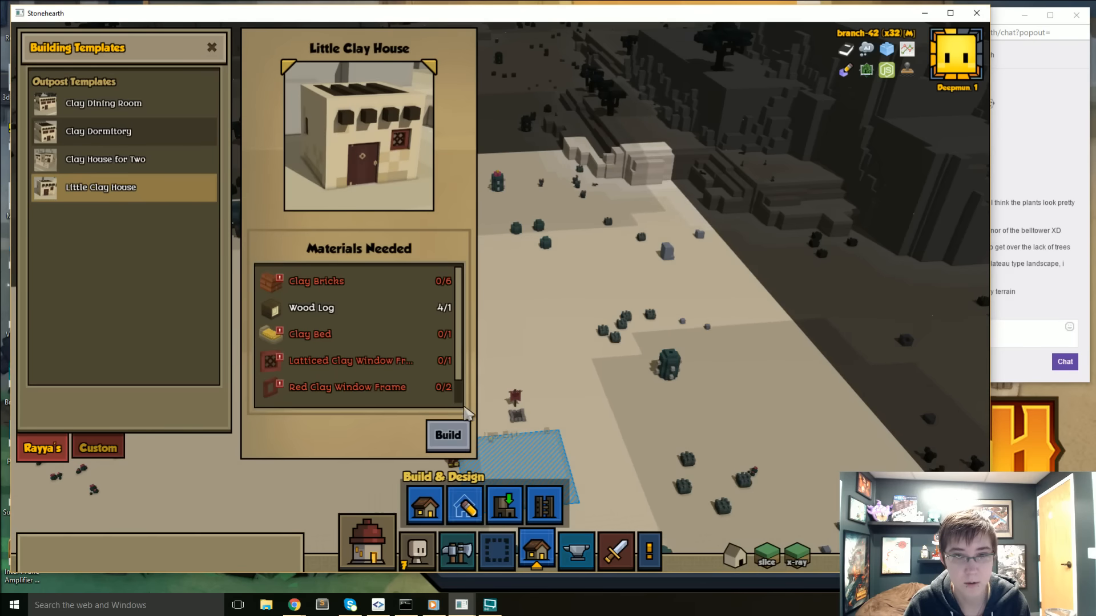
left_click(103, 446)
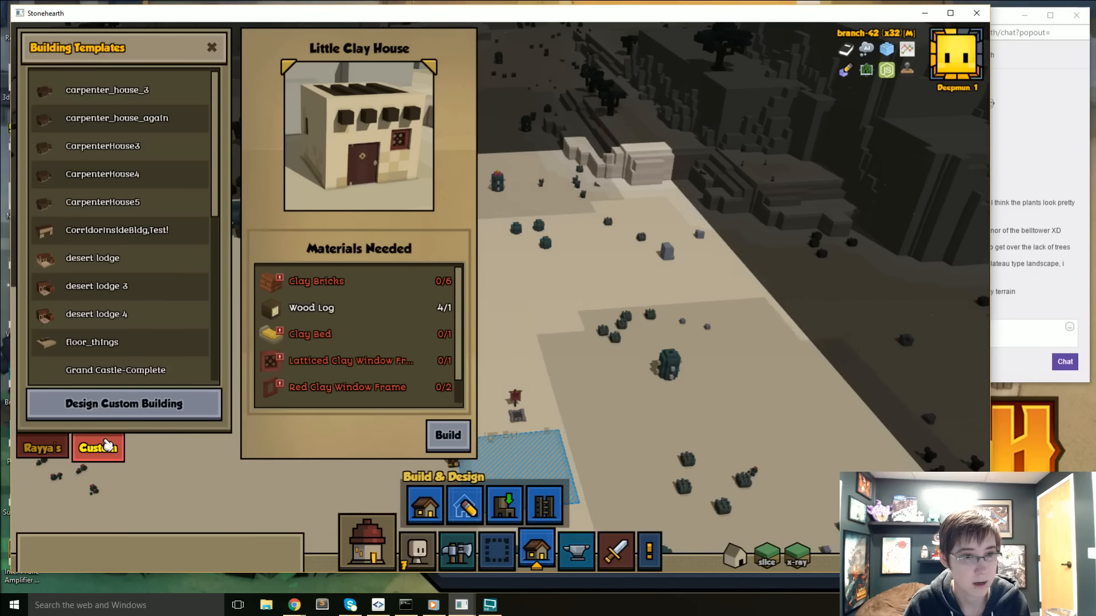
scroll(110, 354, "down", 10)
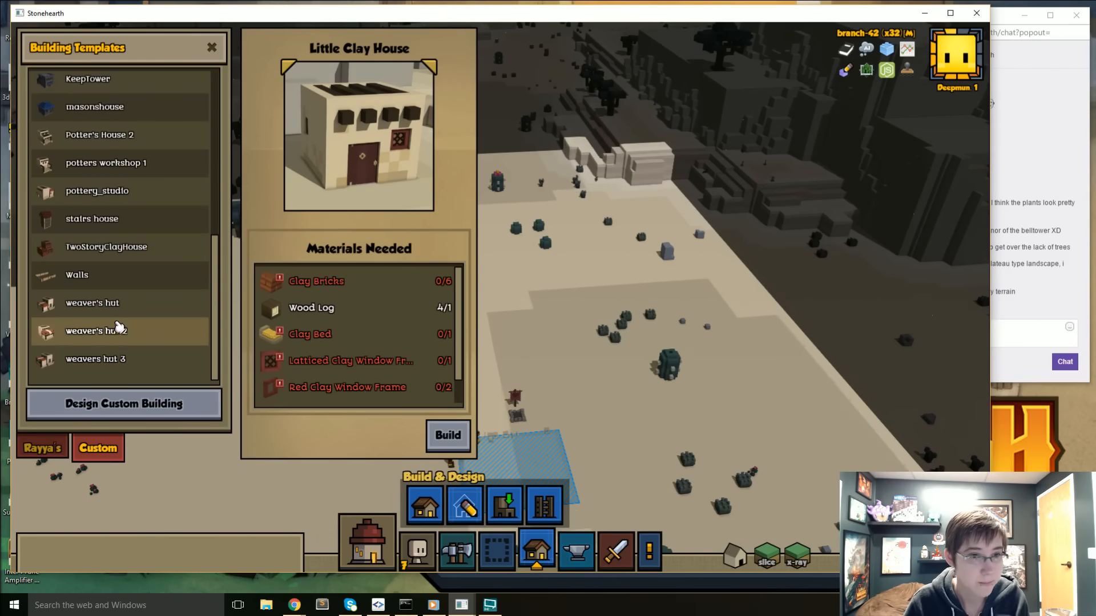
scroll(126, 328, "up", 3)
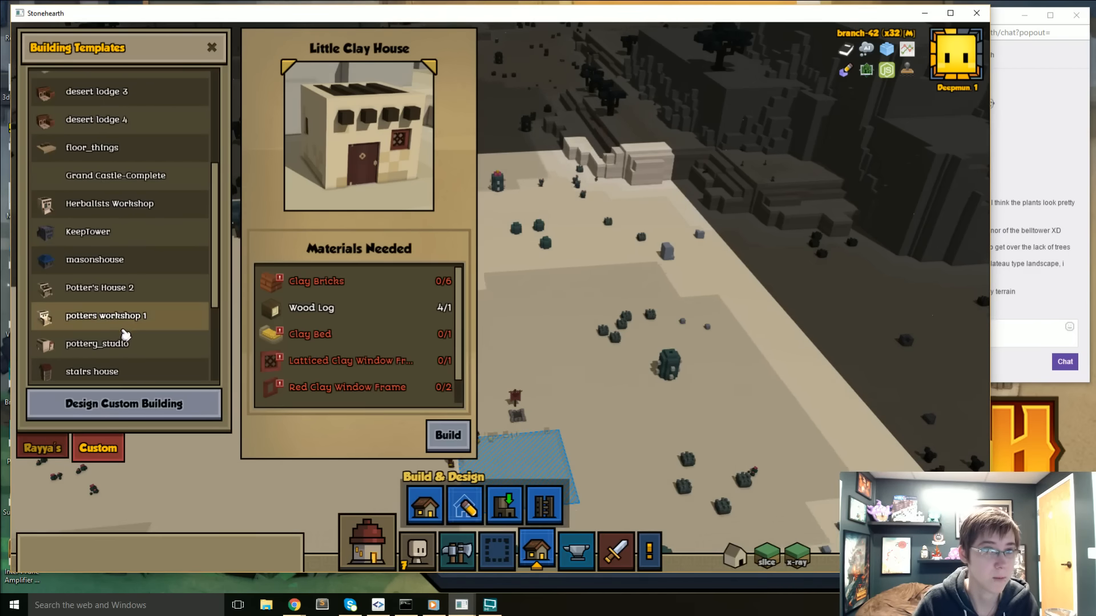
- Place the custom Herbalists Workshop template, rotated, on the open sand just north of the banner
left_click(122, 205)
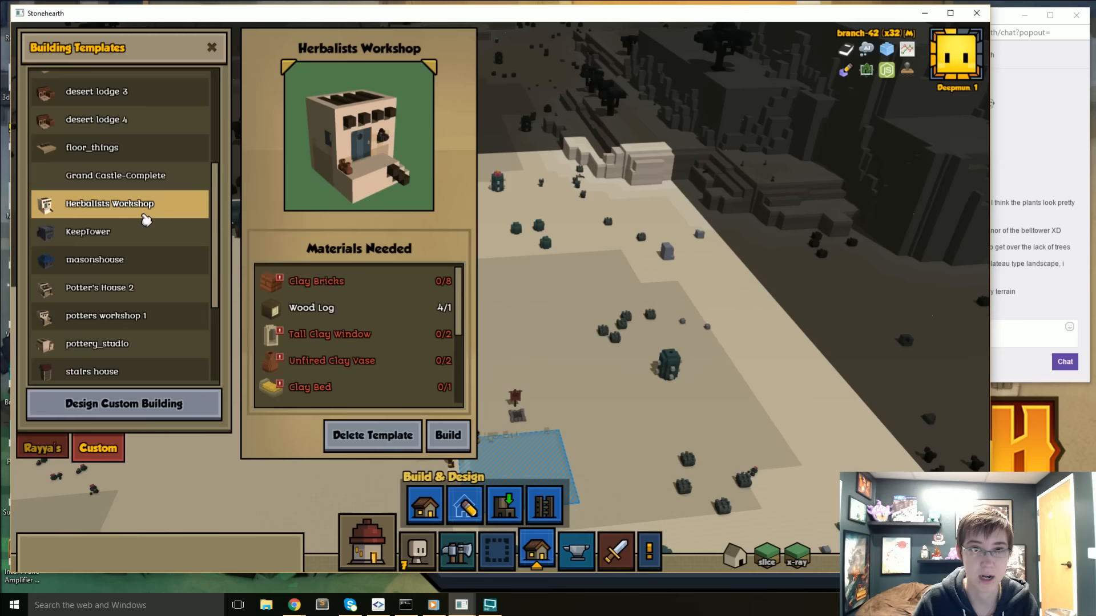
left_click(448, 435)
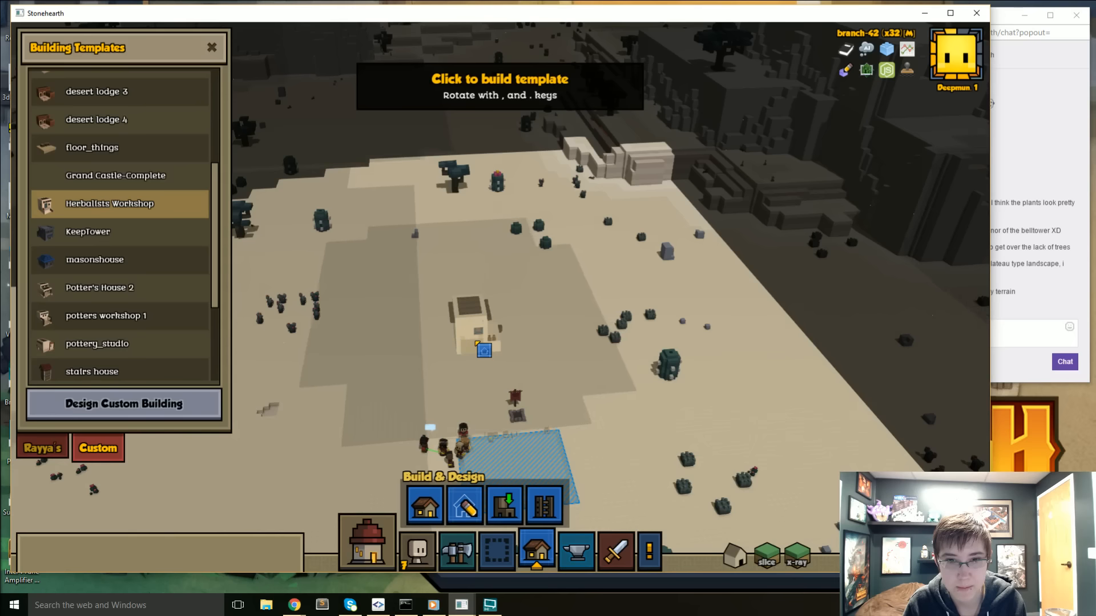
key("period")
left_click(496, 361)
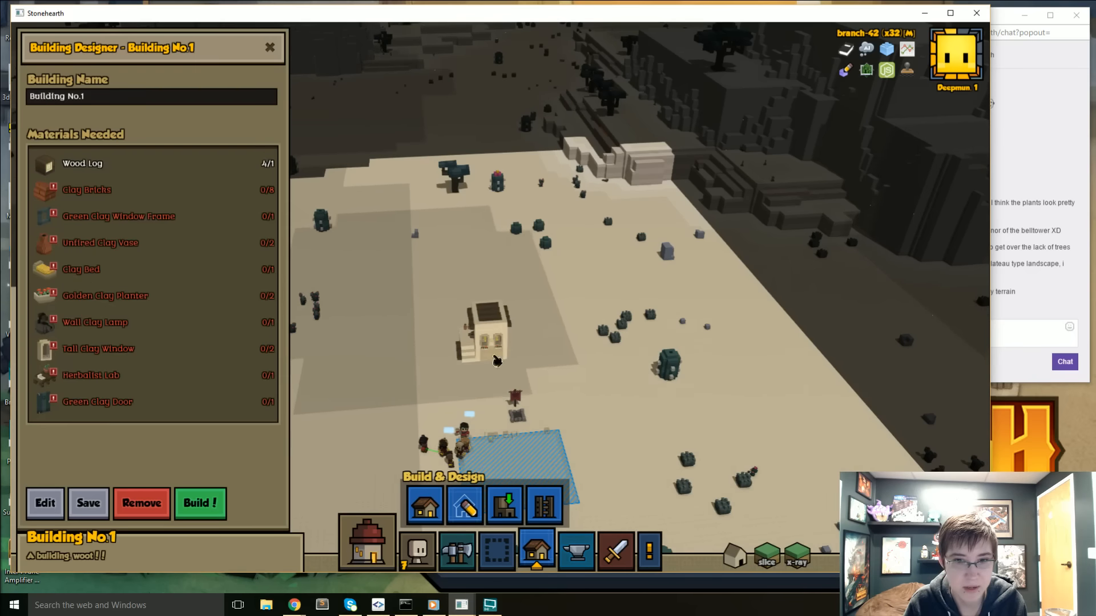
- Examine the planned herbalist's workshop up close from several sides
scroll(484, 383, "up", 5)
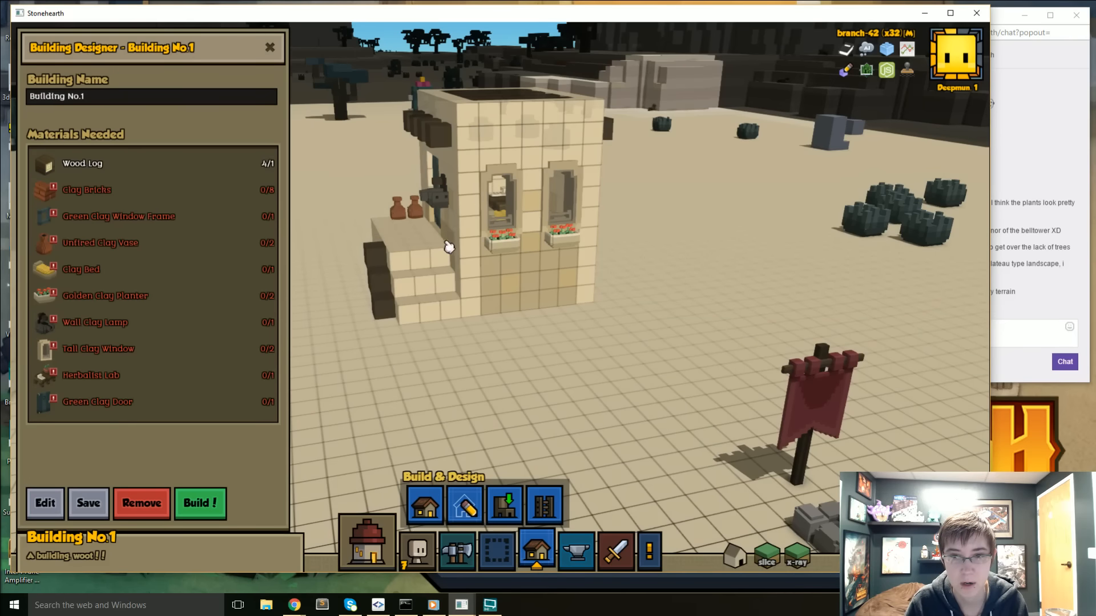
right_click_drag(416, 276, 585, 321)
middle_click_drag(485, 365, 457, 320)
scroll(458, 319, "down", 2)
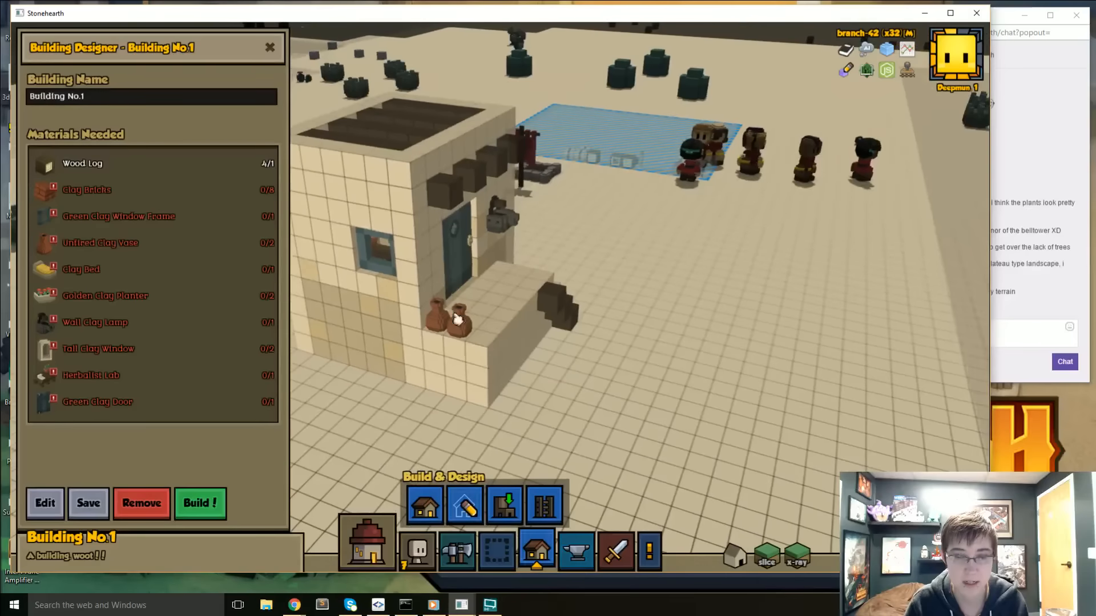
right_click_drag(489, 343, 366, 397)
right_click_drag(589, 245, 398, 350)
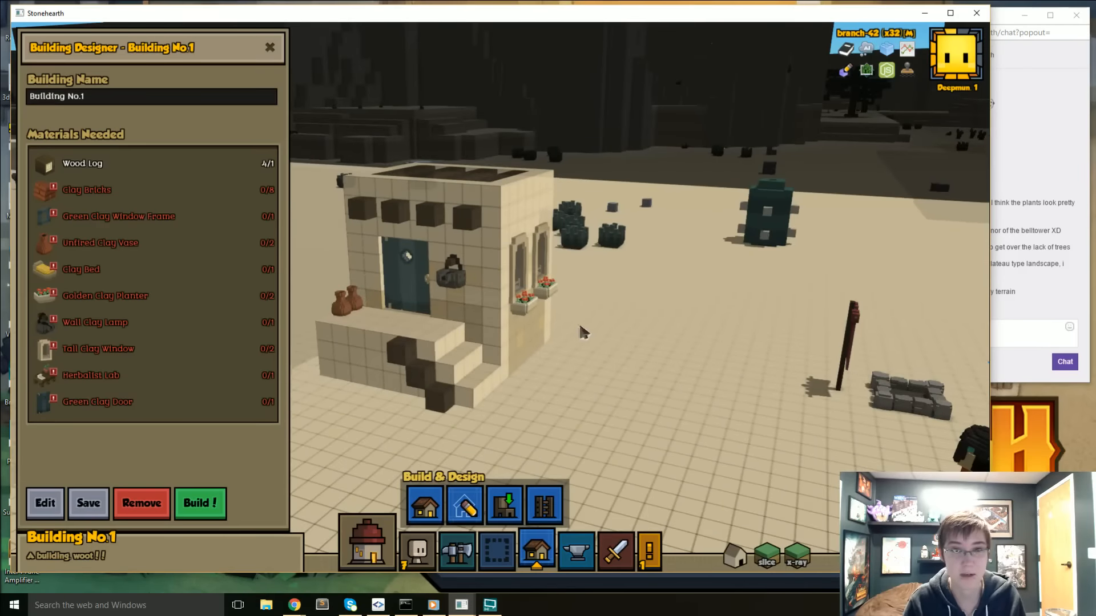
- Complete the herbalist's workshop instantly with the Insta Build debug command
right_click_drag(580, 328, 561, 351)
right_click(528, 289)
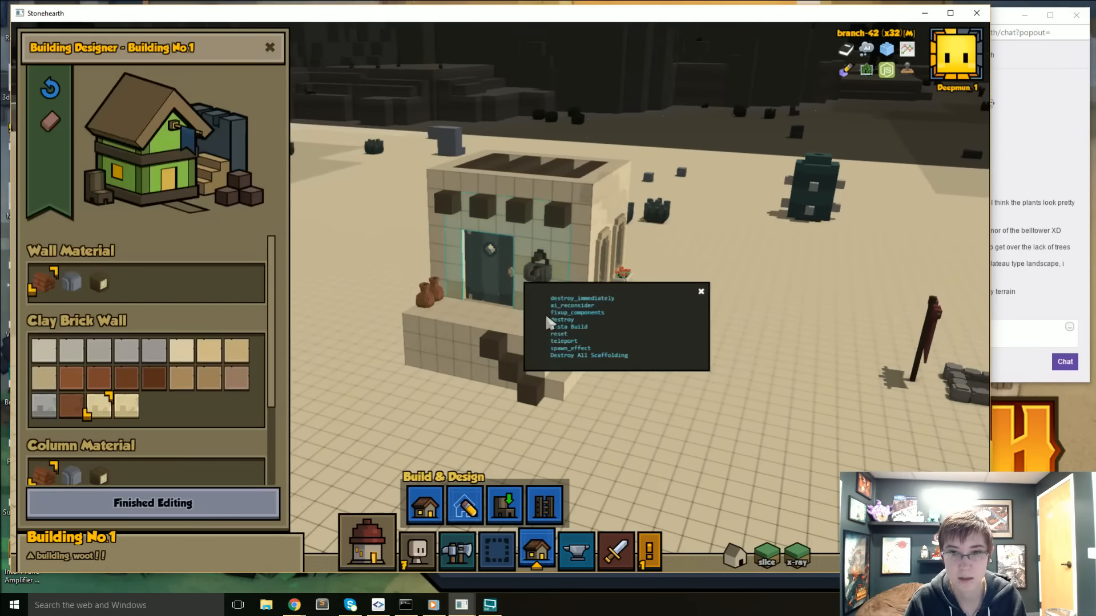
left_click(568, 327)
key("s")
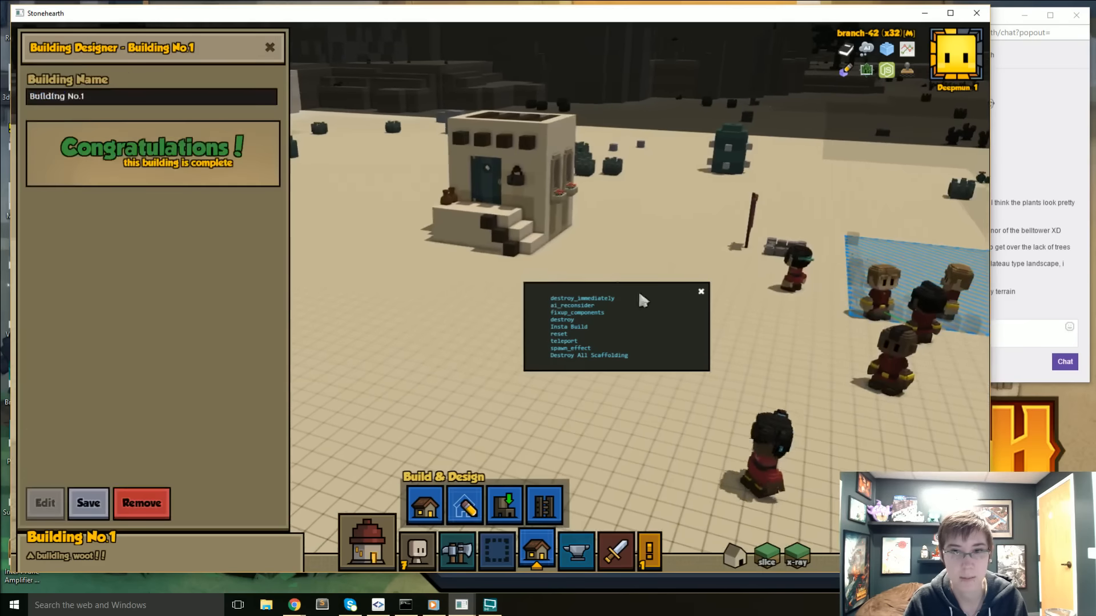
- Place Rayya's Little Clay House template beside the herbalist's workshop, rotated so its door faces the workshop
left_click(426, 505)
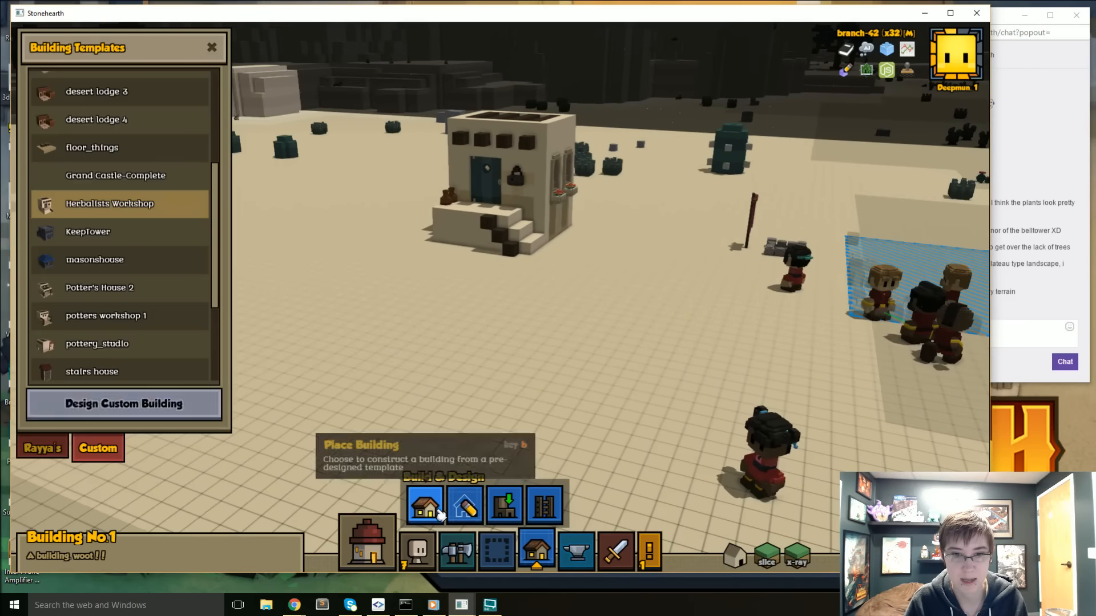
left_click(54, 451)
left_click(103, 187)
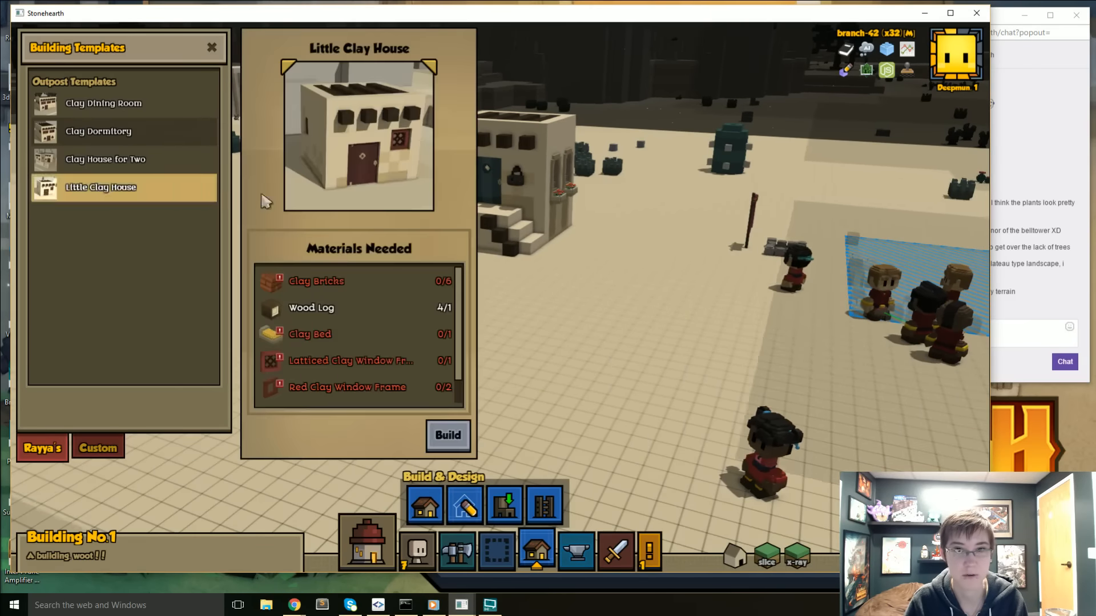
left_click(446, 434)
key("w")
key("a")
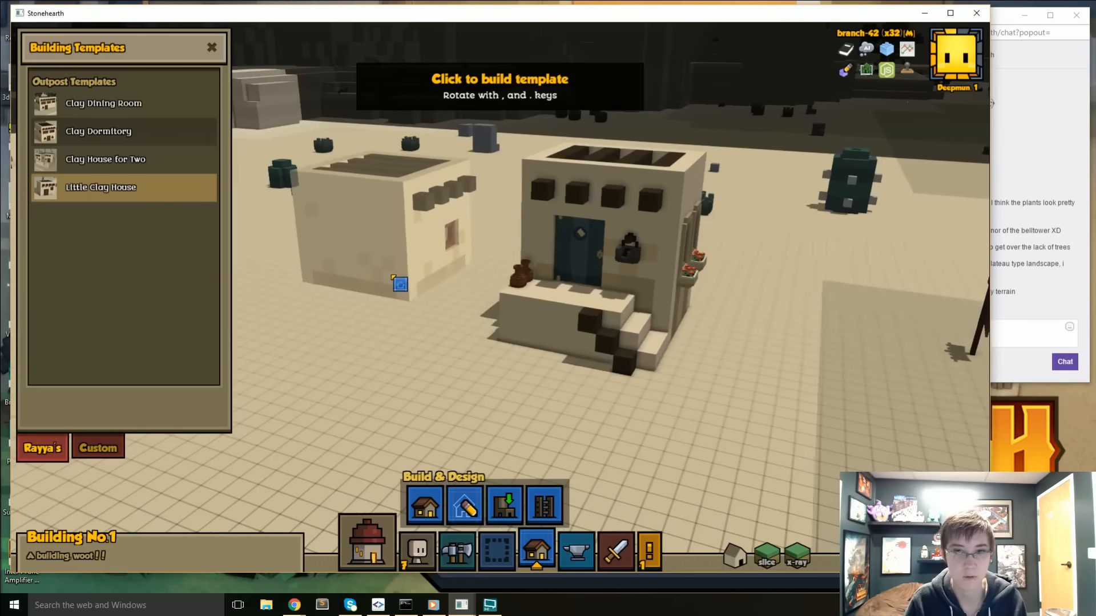
key("period")
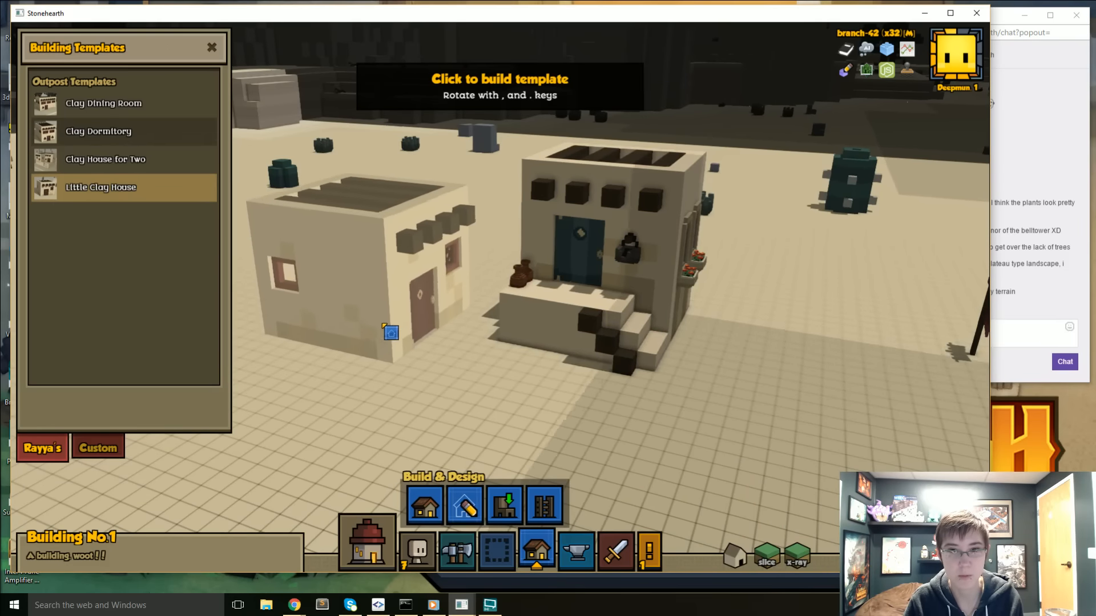
left_click(403, 375)
right_click_drag(404, 377, 381, 391)
middle_click_drag(382, 391, 450, 343)
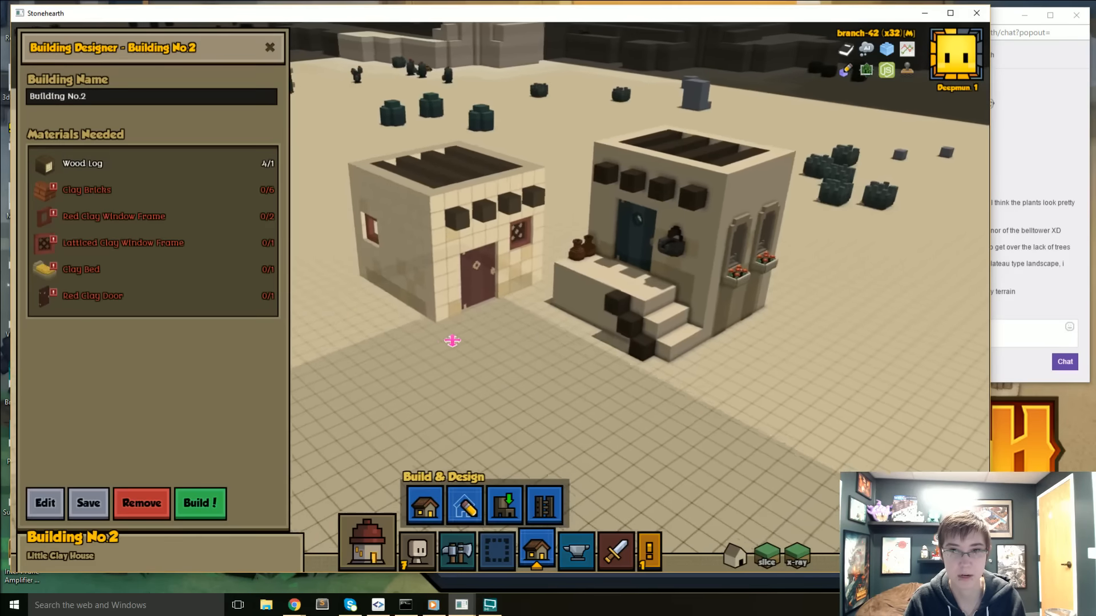
- Complete the little clay house instantly with the Insta Build debug command
right_click(444, 293)
left_click(489, 331)
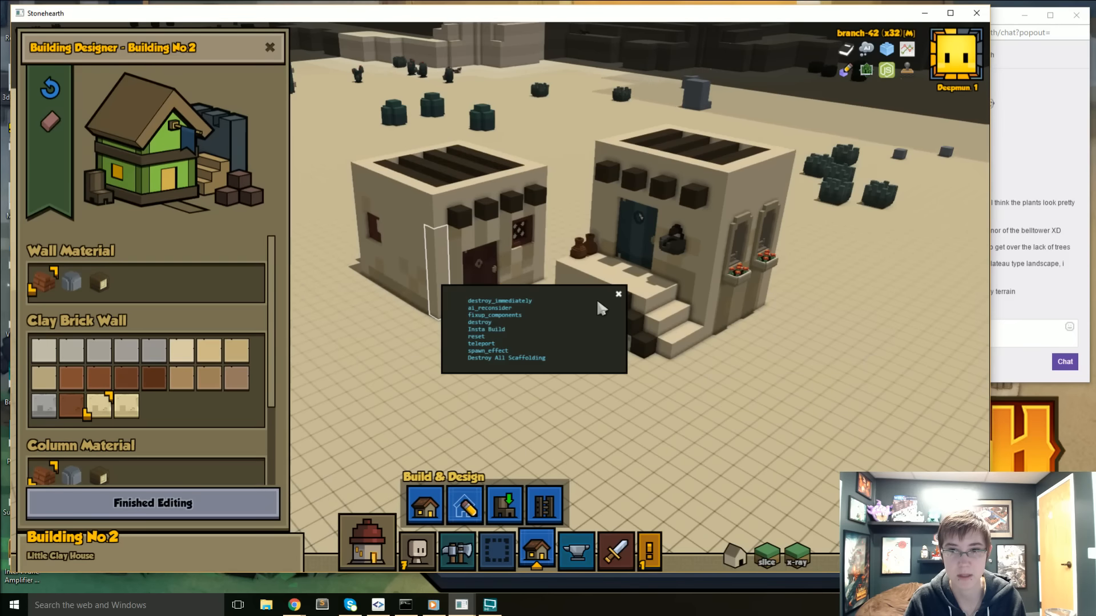
left_click(619, 295)
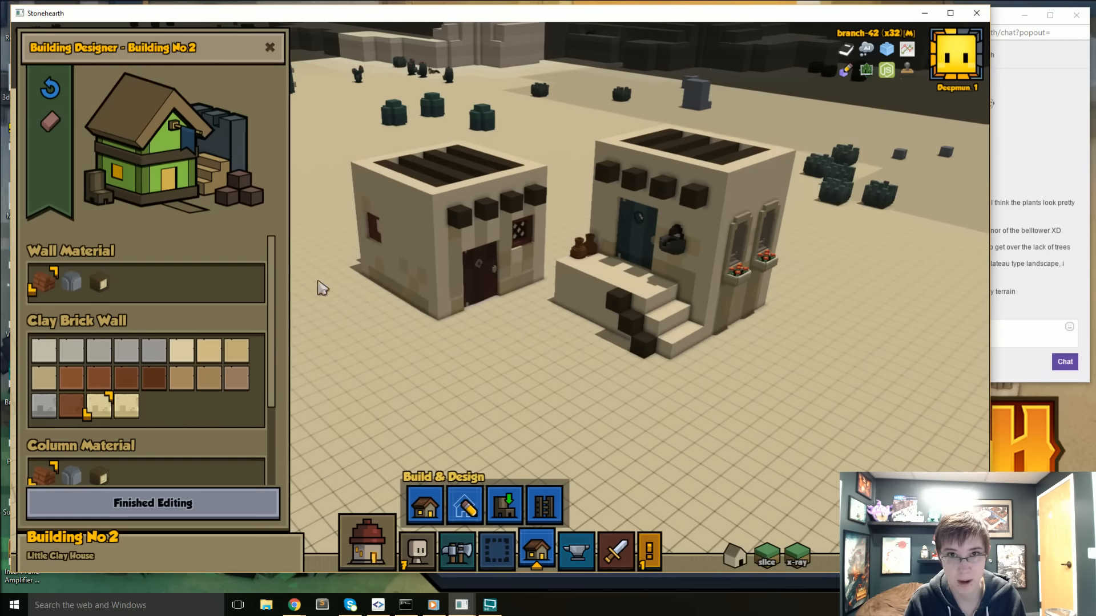
- Examine the finished clay house and herbalist's workshop from several sides and check the stream chat
scroll(378, 282, "down", 5)
middle_click_drag(455, 314, 503, 344)
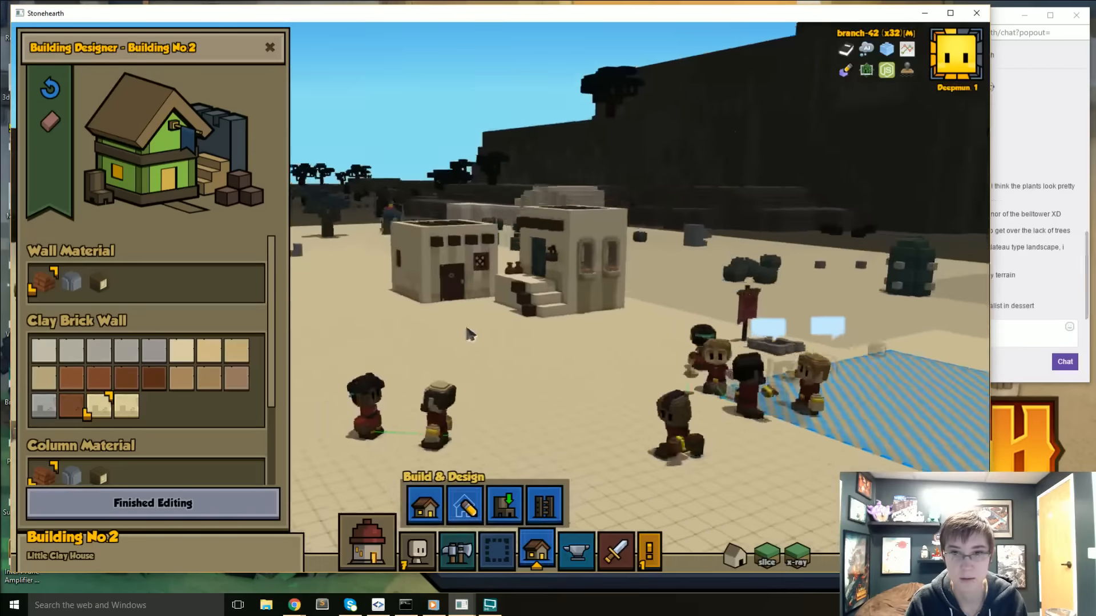
scroll(513, 334, "up", 3)
left_click(1003, 373)
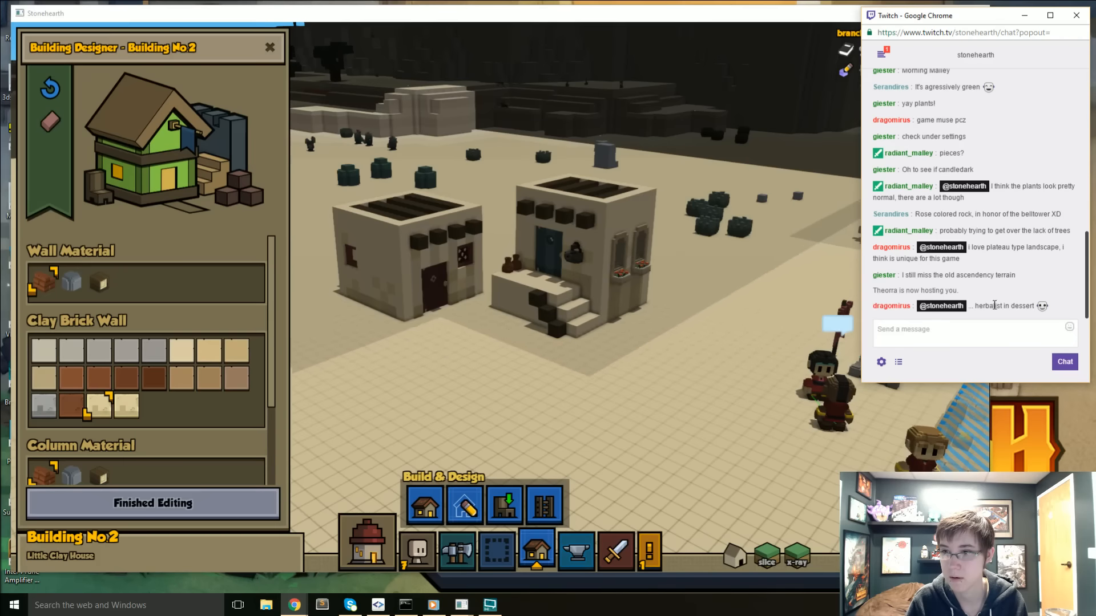
right_click_drag(820, 296, 719, 296)
left_click(1027, 367)
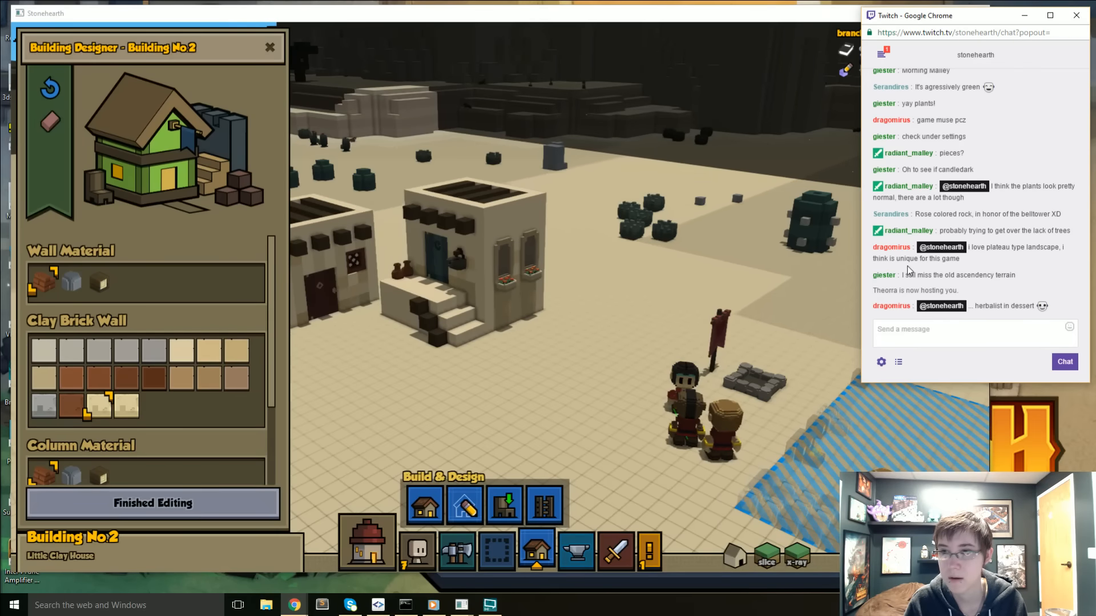
right_click_drag(600, 284, 810, 285)
middle_click_drag(707, 291, 562, 302)
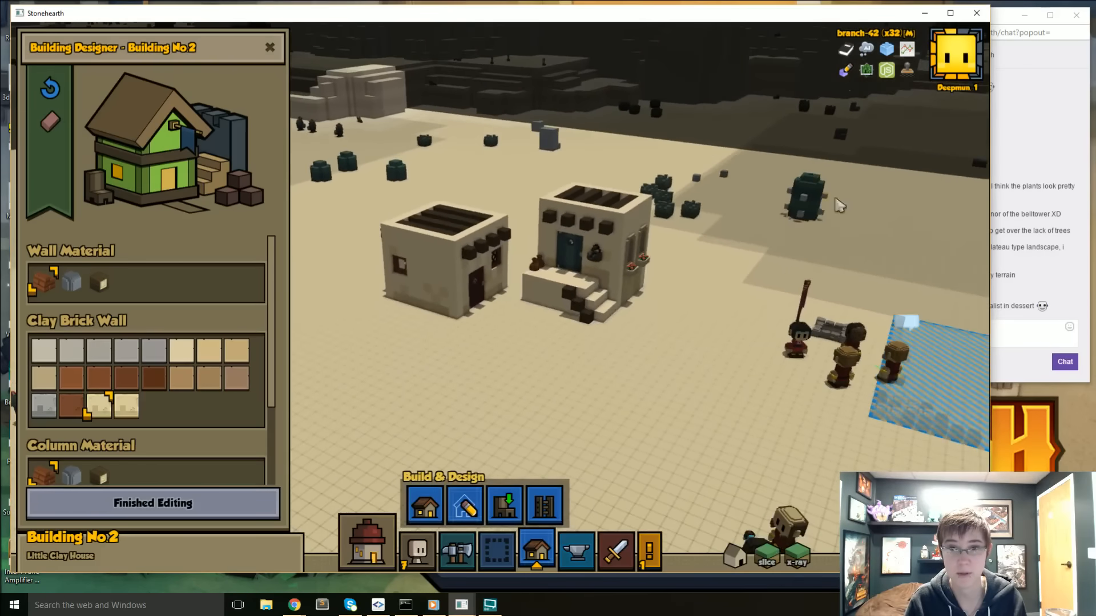
- Close Stonehearth and launch Qubicle Constructor
left_click(978, 19)
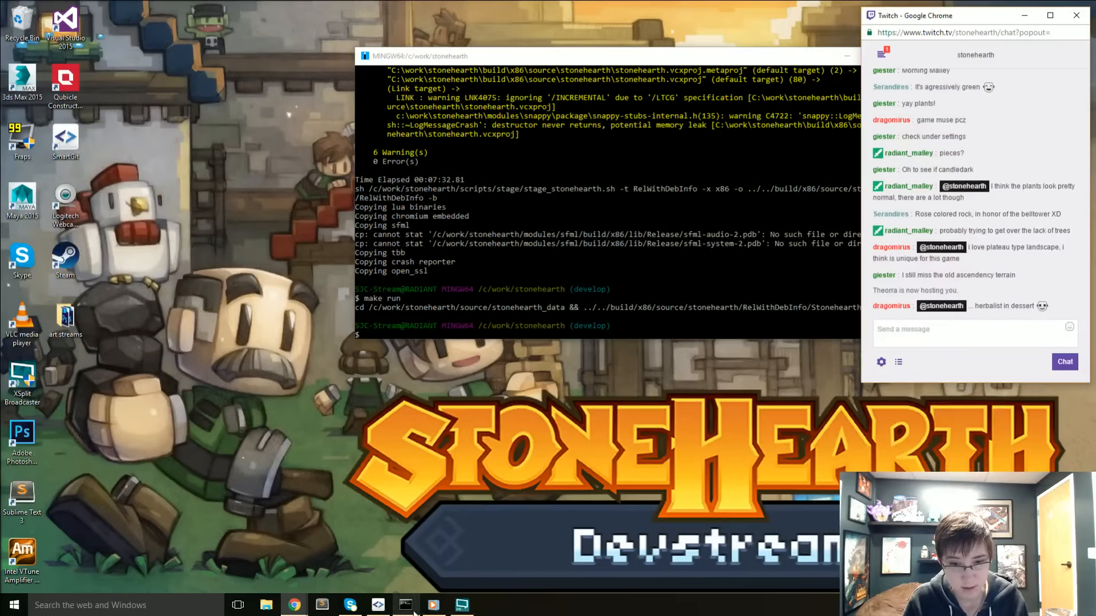
double_click(65, 82)
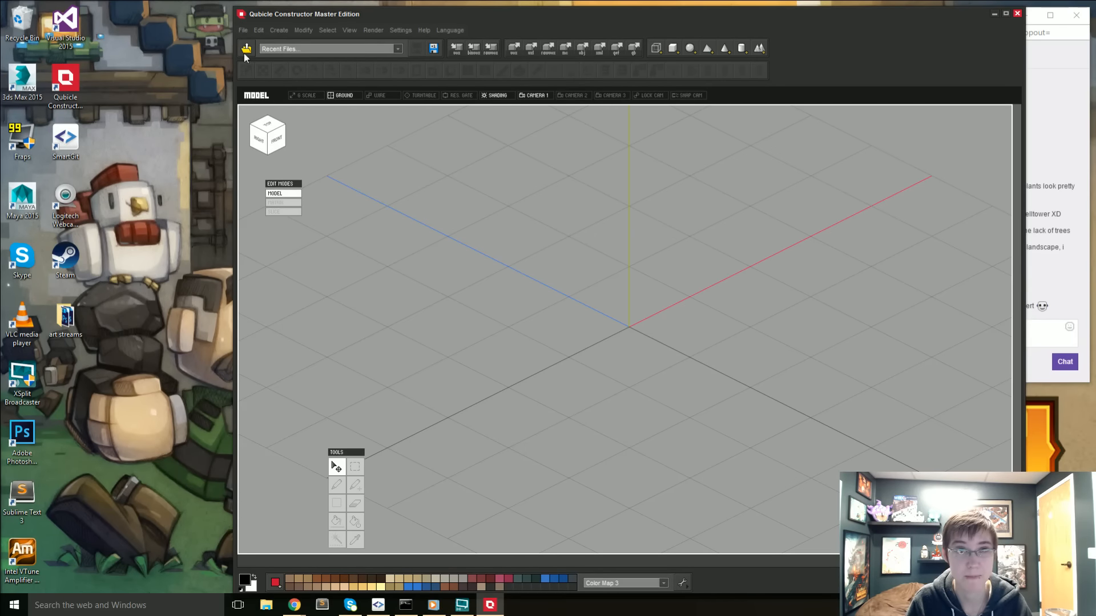
- Start a model import and browse to the decoration folder inside the stonehearth mod's entities
left_click(243, 30)
left_click(265, 65)
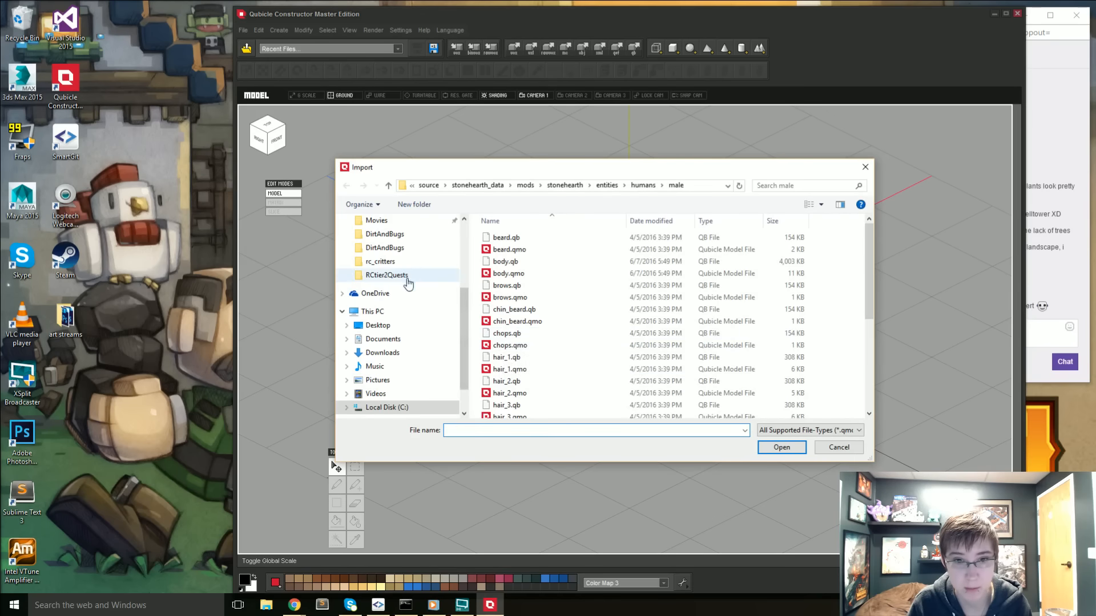
scroll(410, 292, "up", 1)
scroll(409, 292, "up", 2)
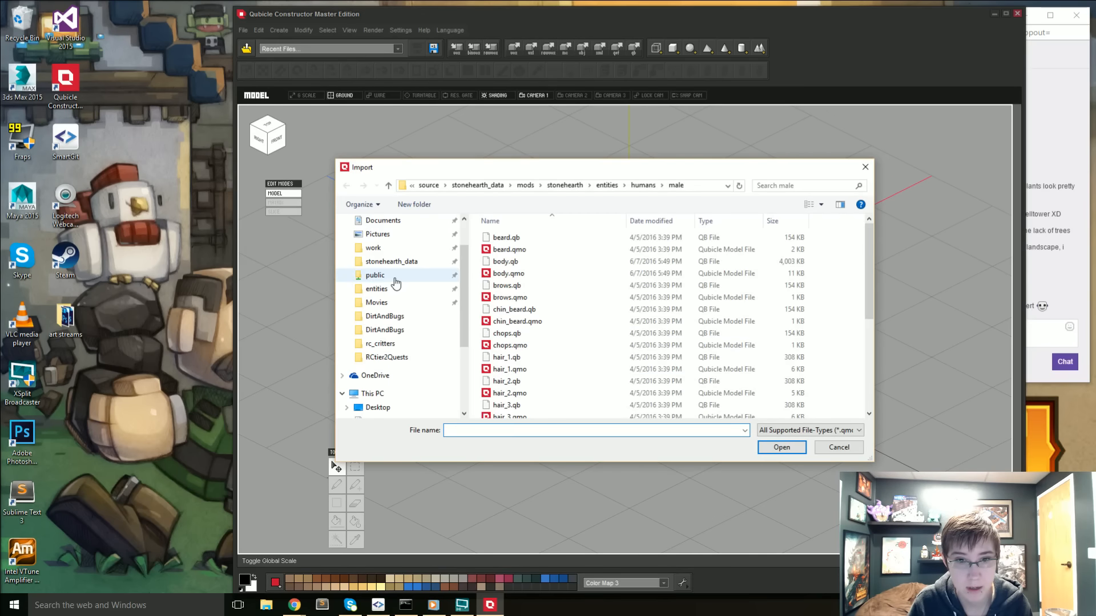
left_click(389, 291)
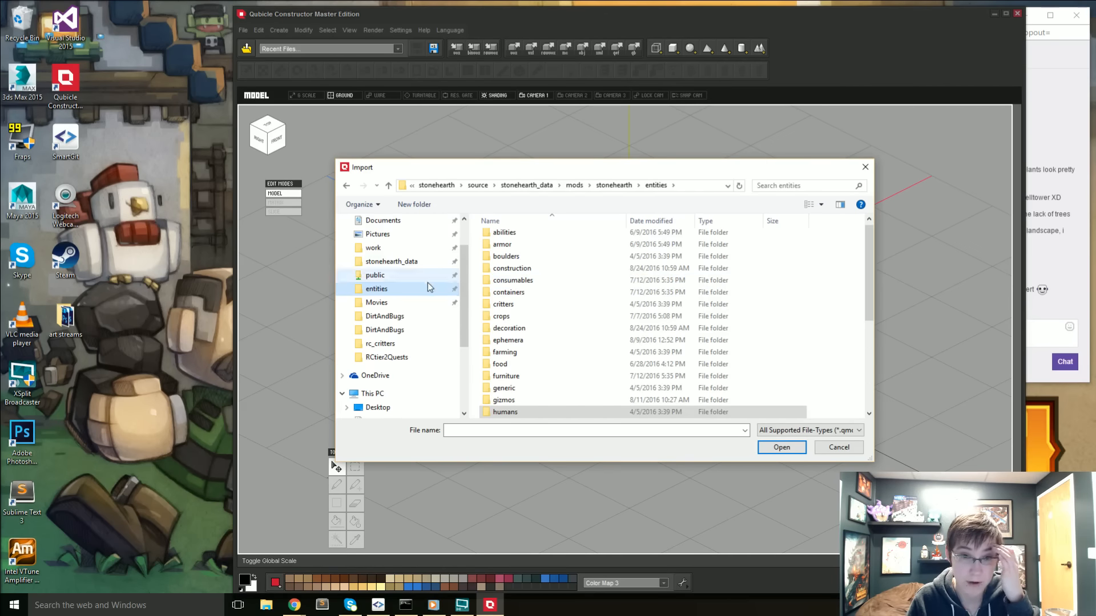
scroll(540, 340, "down", 4)
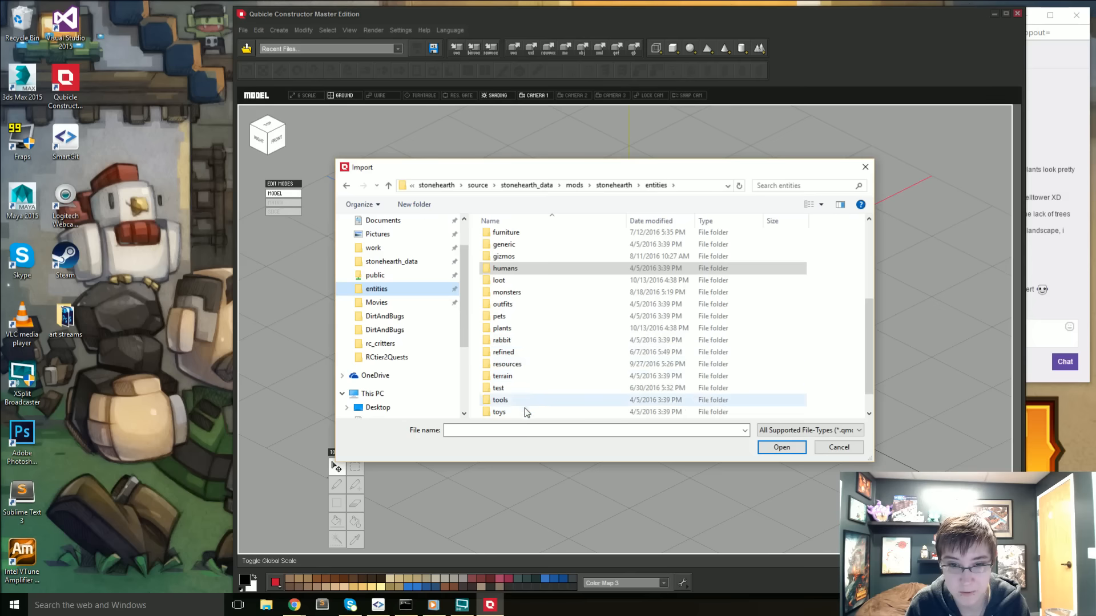
scroll(527, 409, "down", 1)
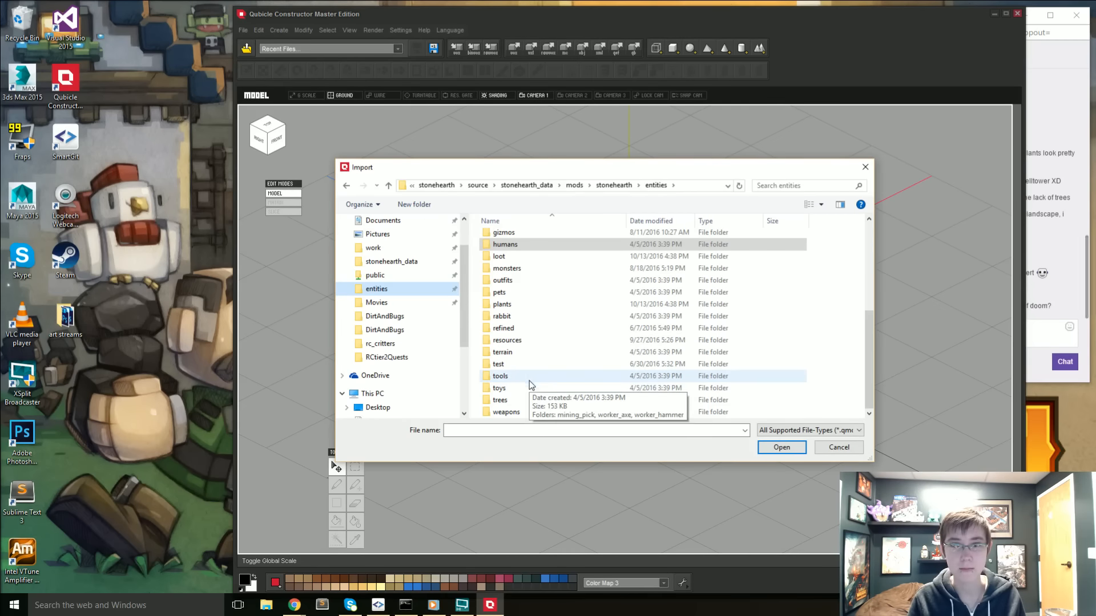
scroll(531, 378, "up", 1)
scroll(532, 381, "up", 3)
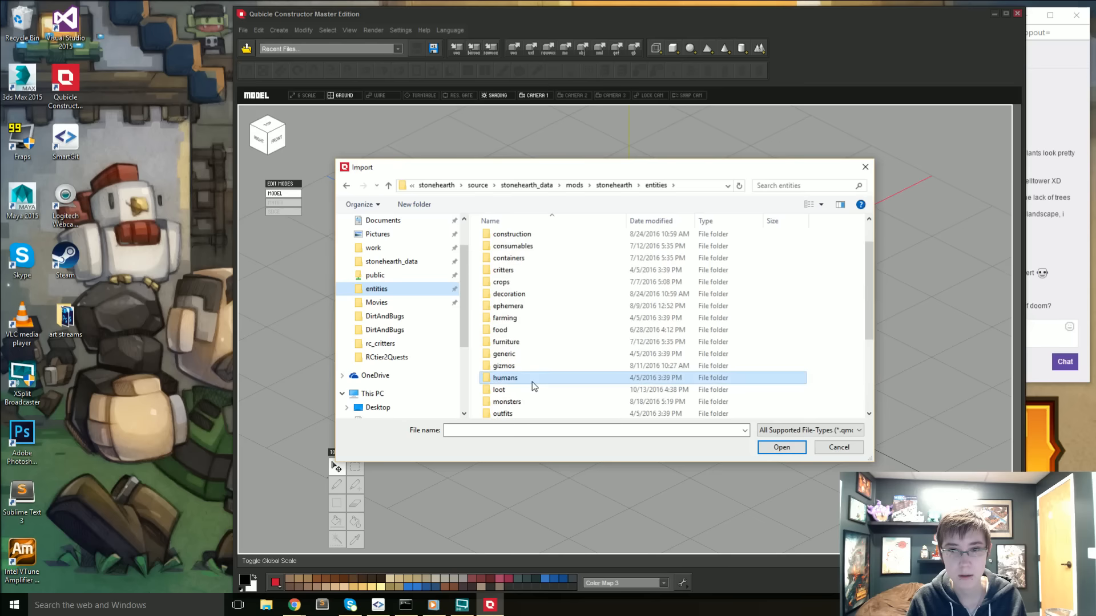
double_click(511, 294)
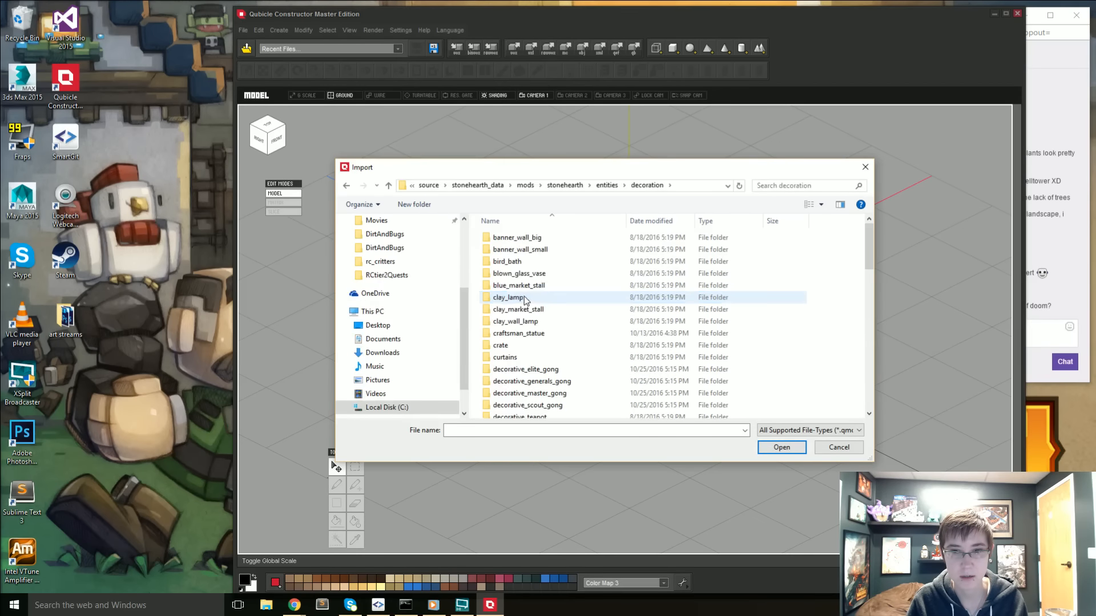
- Import unfired_clay_vase.qmo from the unfired_clay_vase folder and move the vase along the red axis away from the origin
scroll(545, 380, "down", 14)
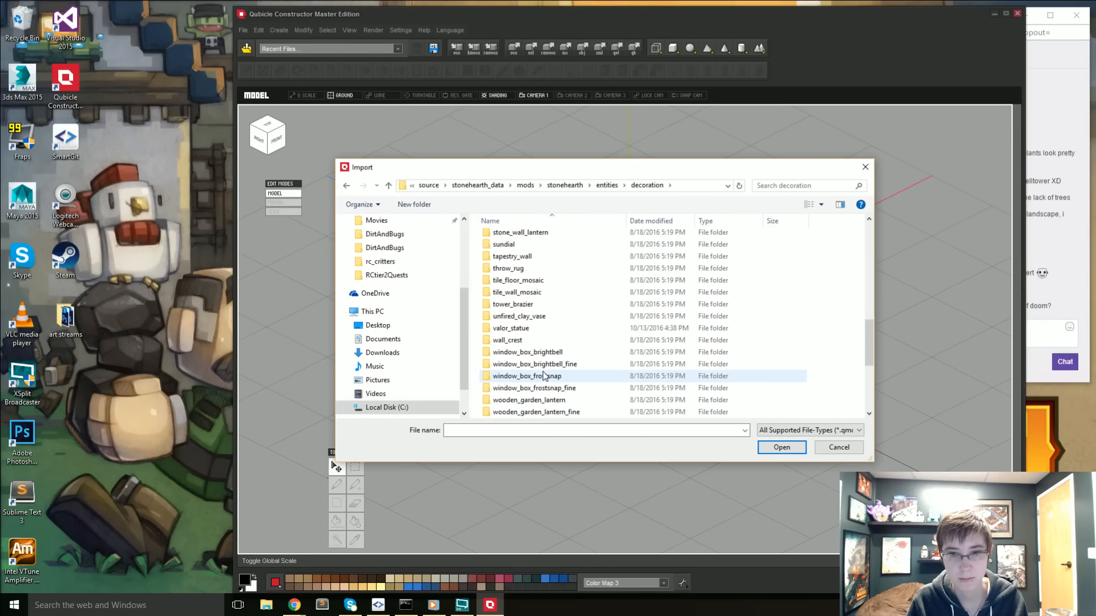
scroll(545, 379, "up", 2)
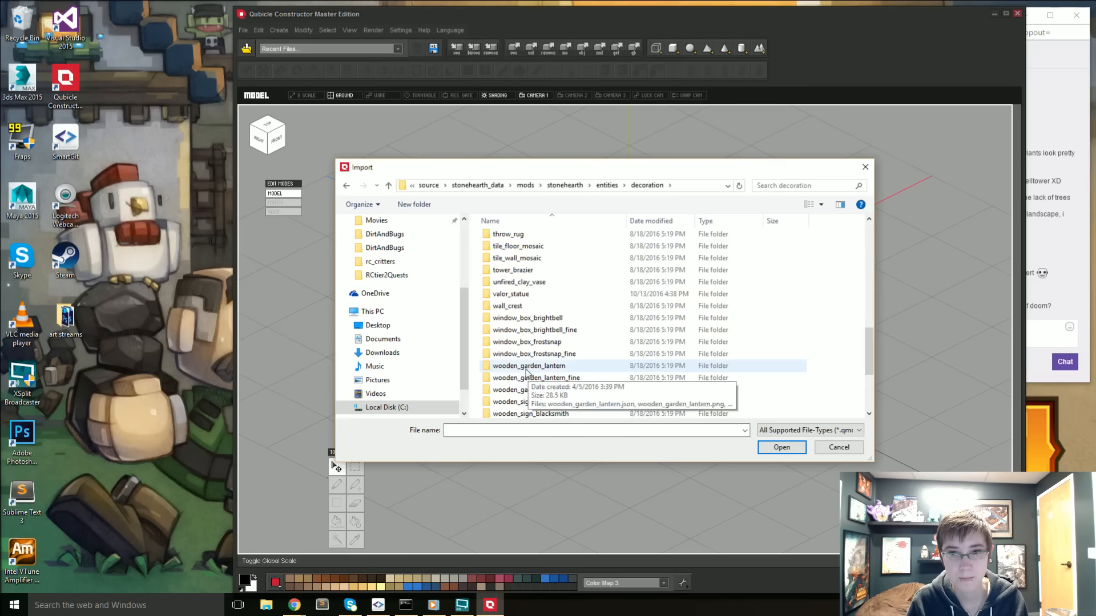
double_click(531, 282)
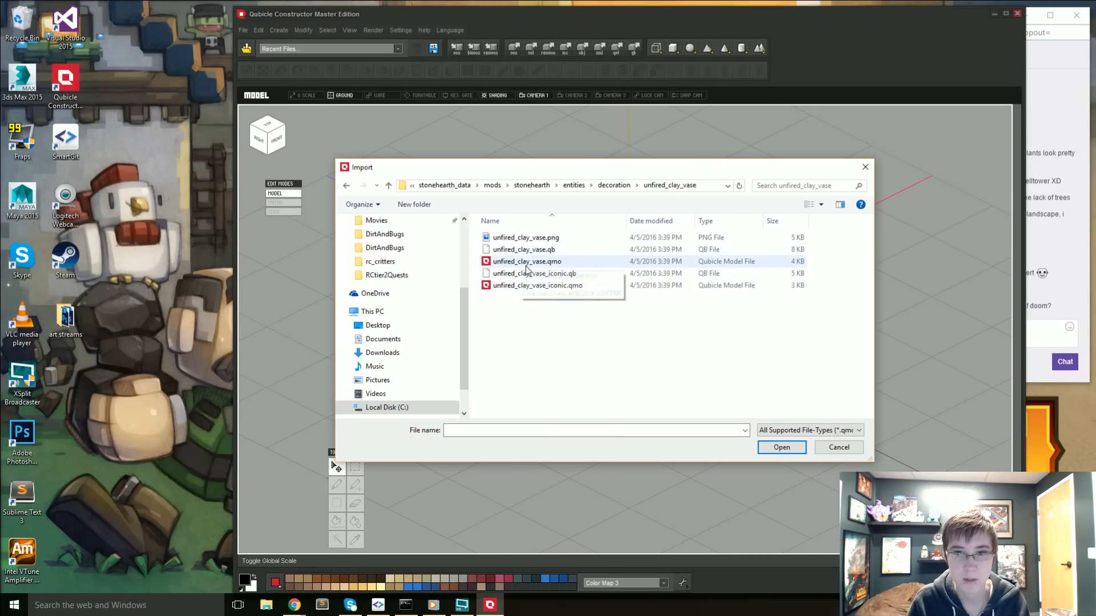
left_click(526, 263)
double_click(526, 264)
left_click_drag(687, 294, 766, 258)
left_click(736, 337)
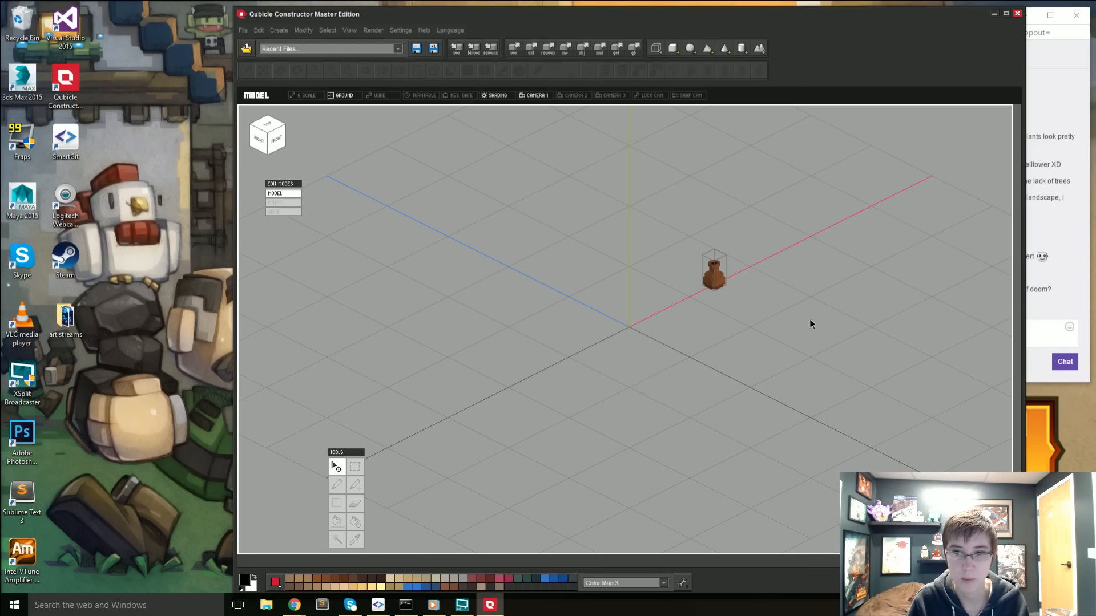
- Start another import and look through the stonehearth mod's decoration folder for more reference models
left_click(242, 30)
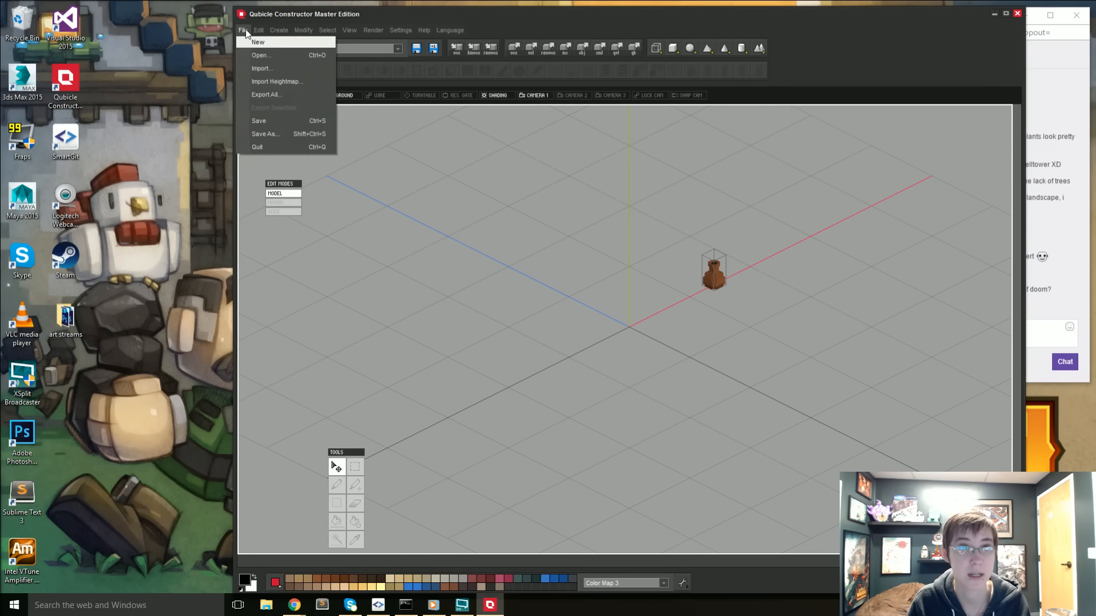
left_click(259, 69)
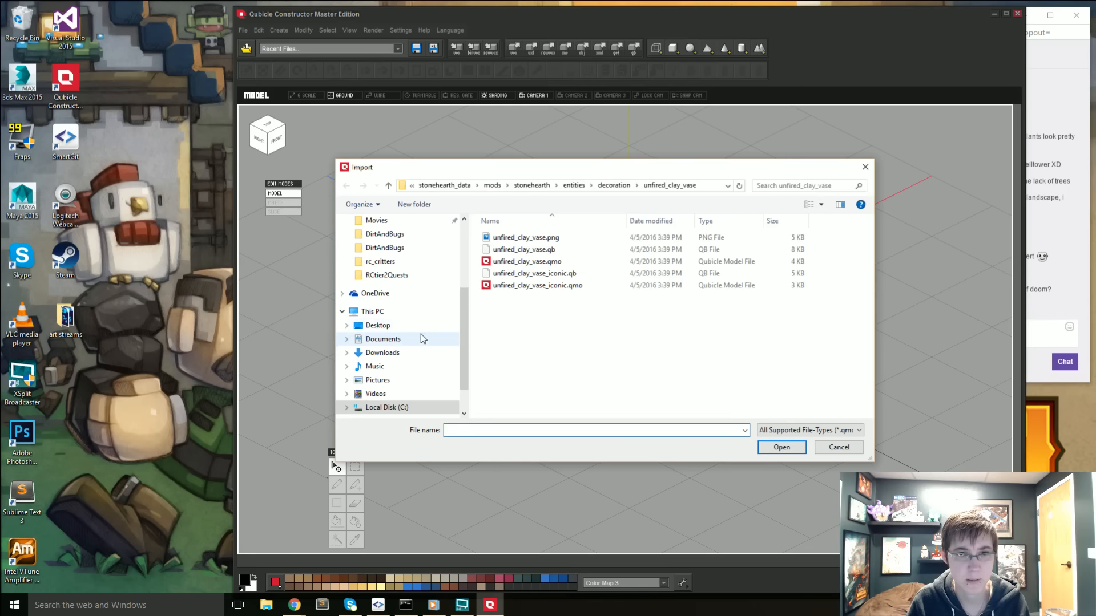
scroll(420, 334, "up", 3)
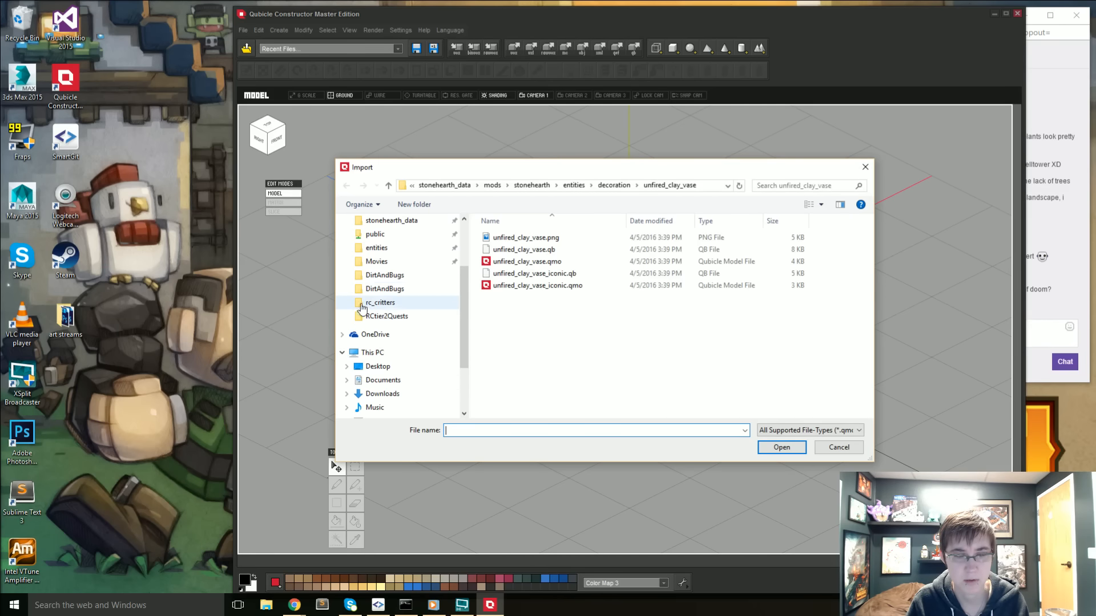
left_click(611, 186)
scroll(553, 328, "down", 2)
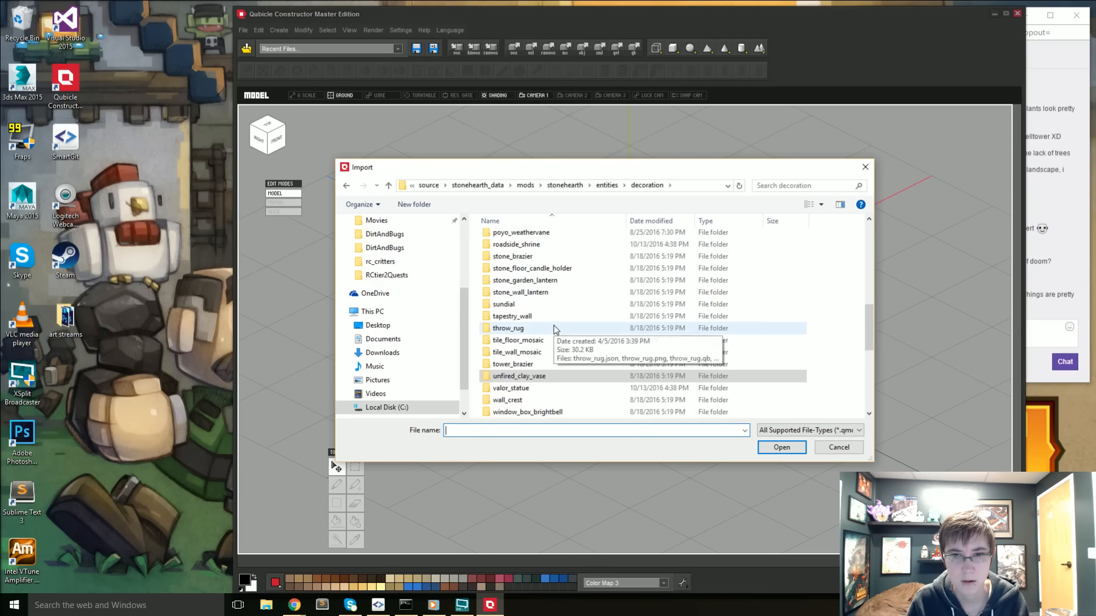
scroll(553, 326, "down", 2)
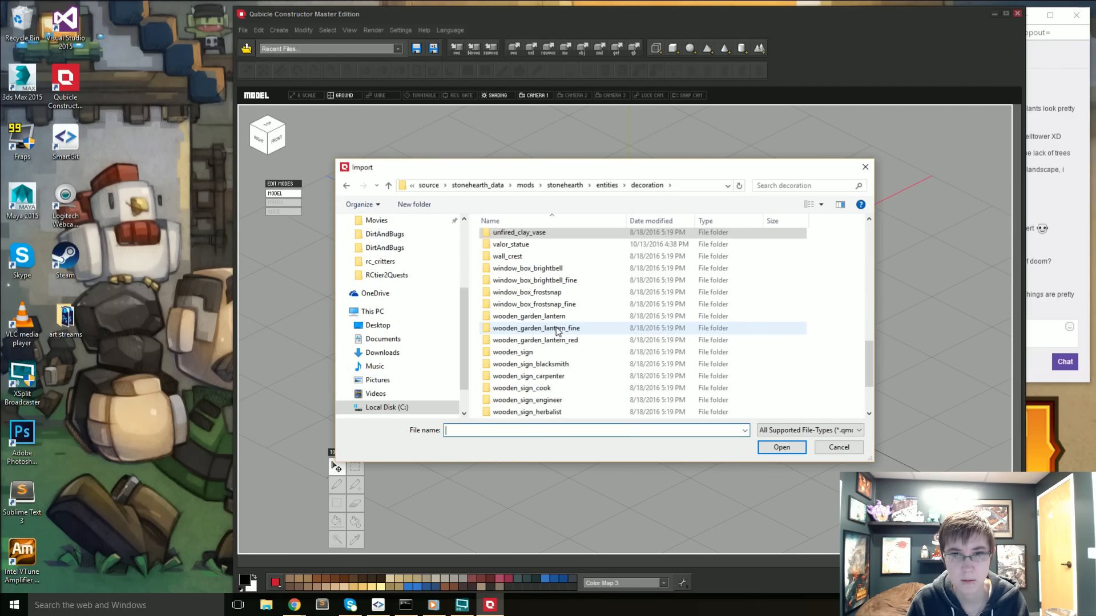
scroll(559, 331, "up", 1)
scroll(558, 331, "up", 5)
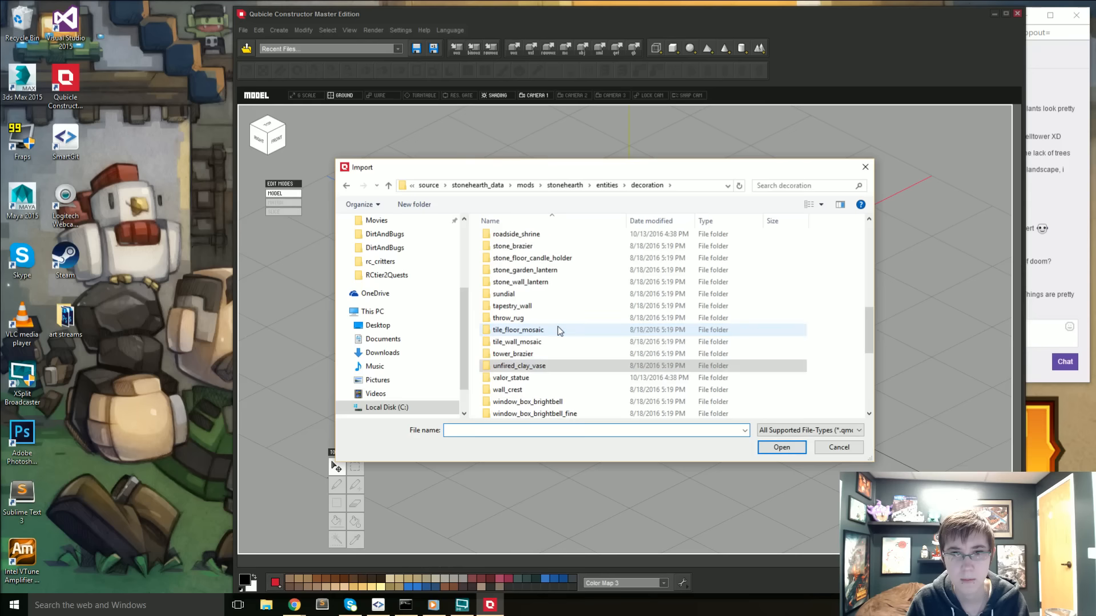
scroll(560, 330, "up", 8)
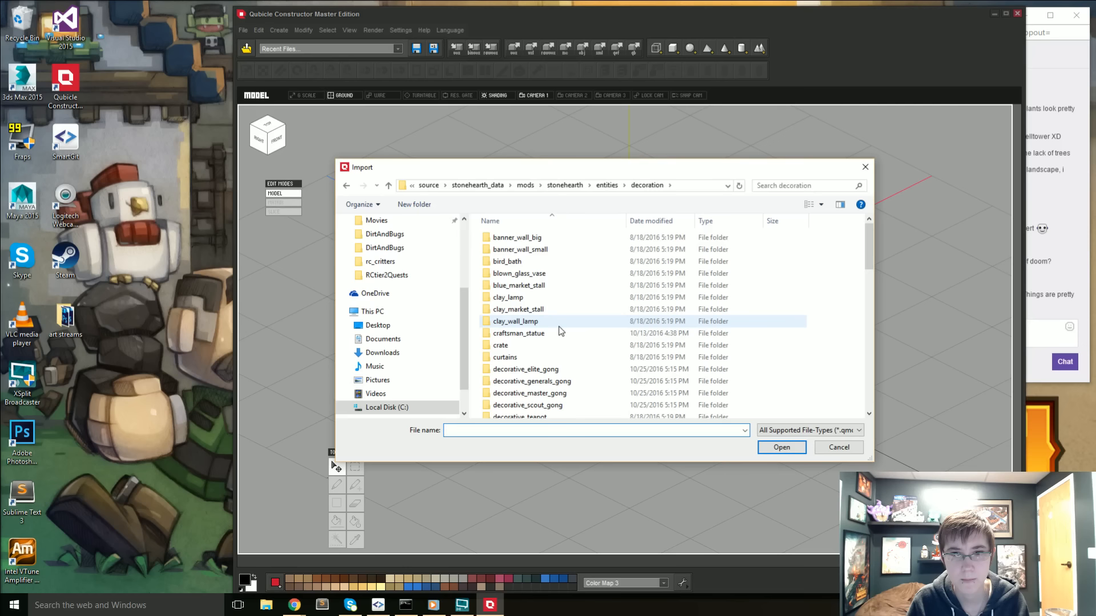
- Import the trading_post_monument model from the rayyas_children mod's entities/decoration folder to compare it with the vase
left_click(525, 184)
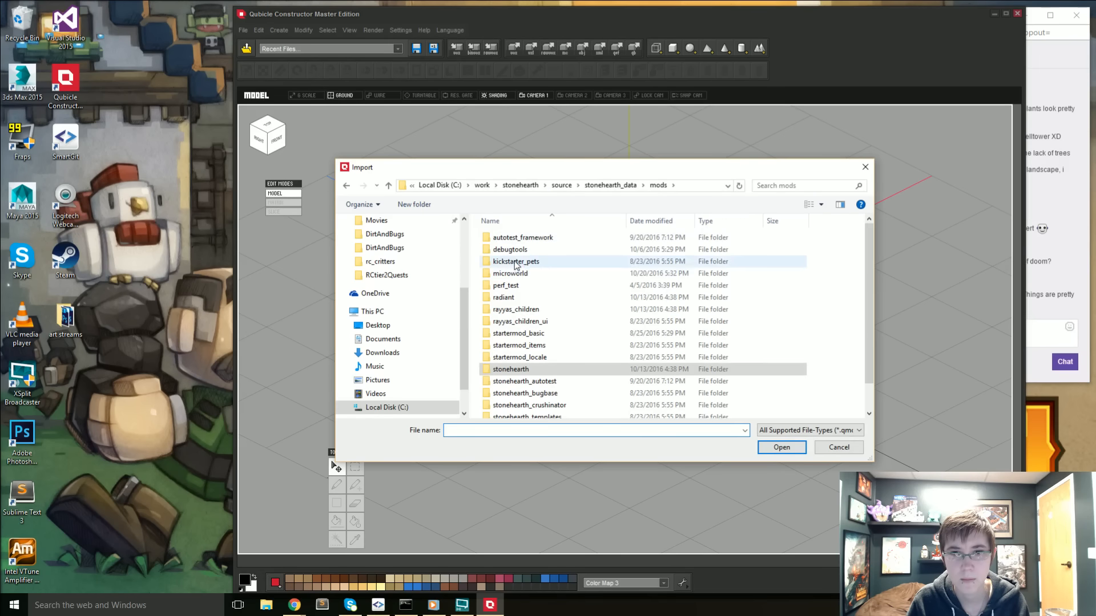
double_click(521, 311)
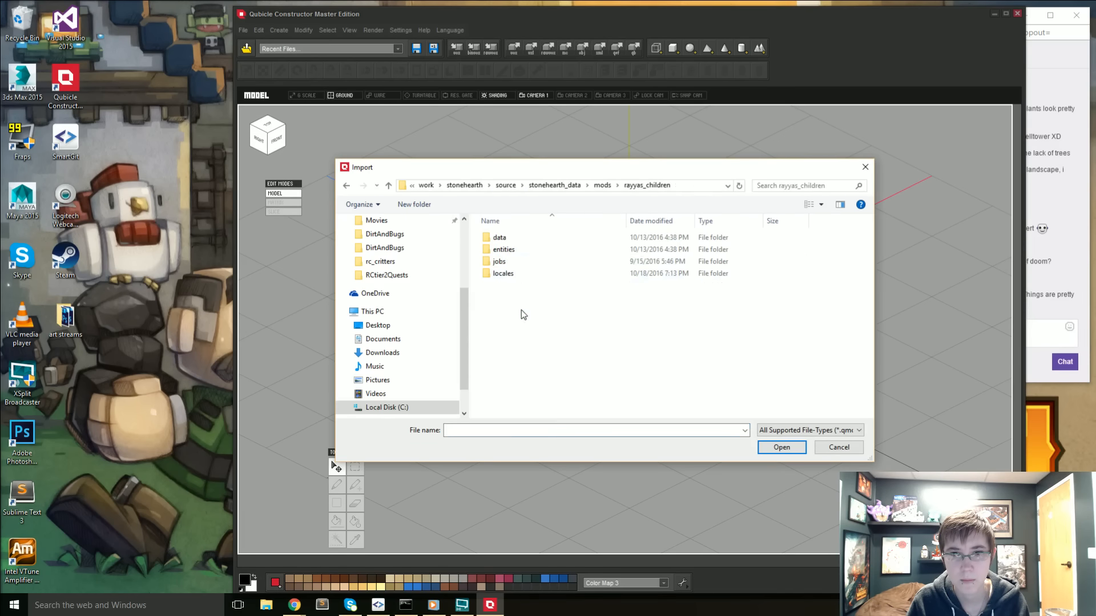
double_click(507, 249)
double_click(507, 241)
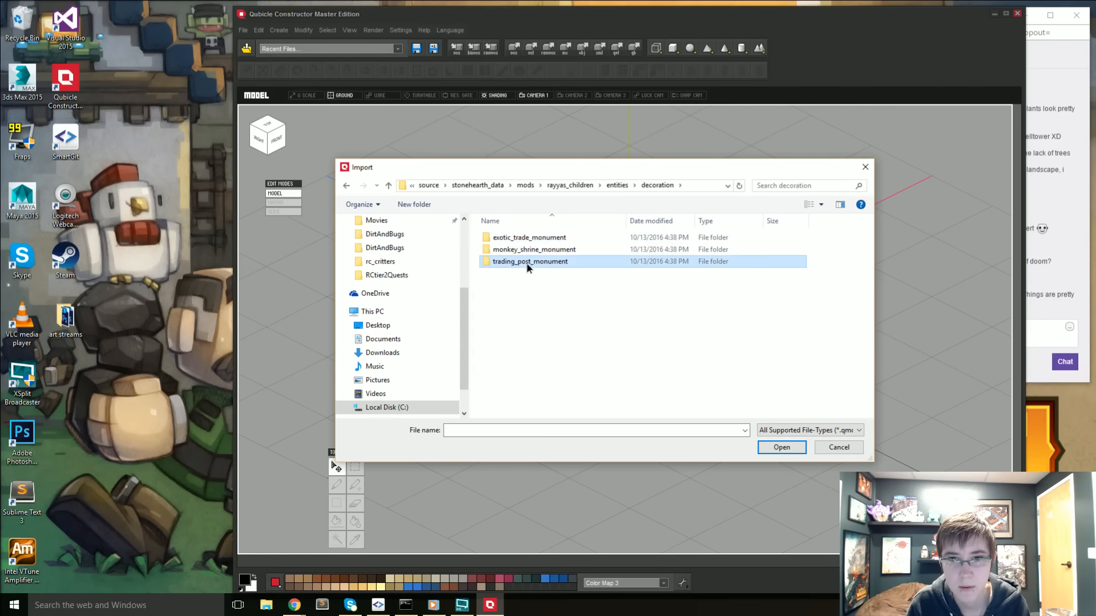
double_click(526, 262)
double_click(542, 263)
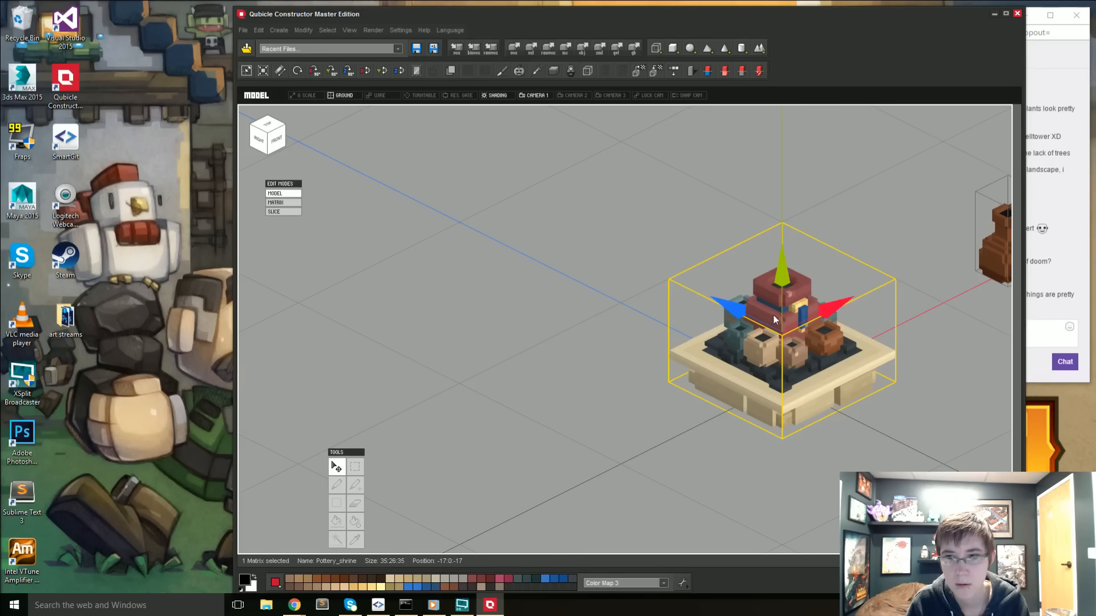
left_click(868, 419)
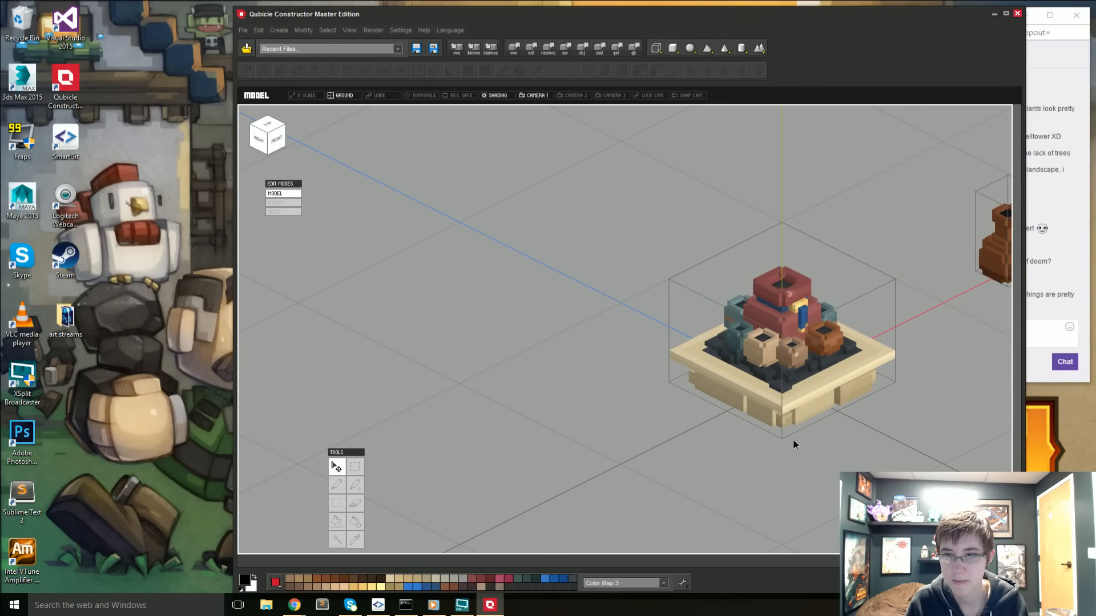
middle_click_drag(793, 440, 628, 391)
scroll(593, 390, "up", 2)
right_click_drag(573, 389, 512, 411)
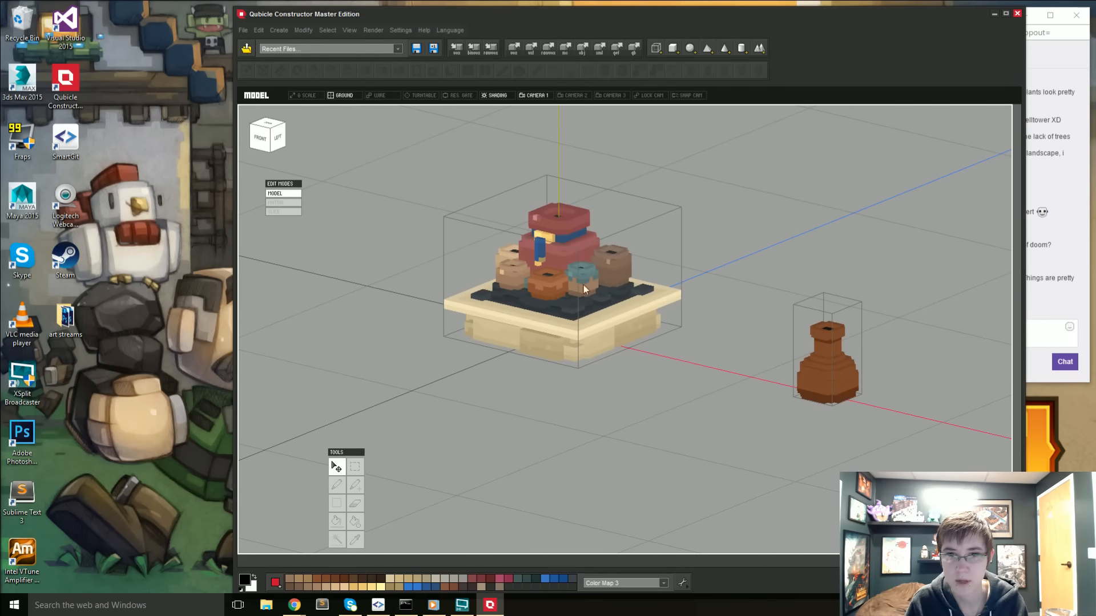
- Open the potted succulents picture linked in the Twitch chat, look it over, and move its browser window aside
left_click(1036, 369)
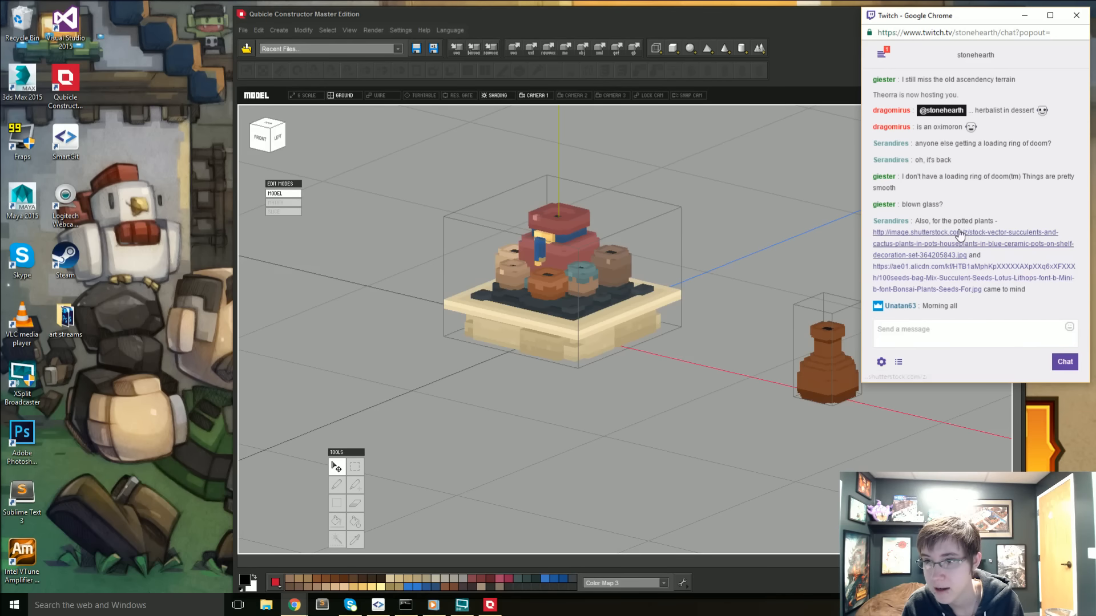
left_click(965, 245)
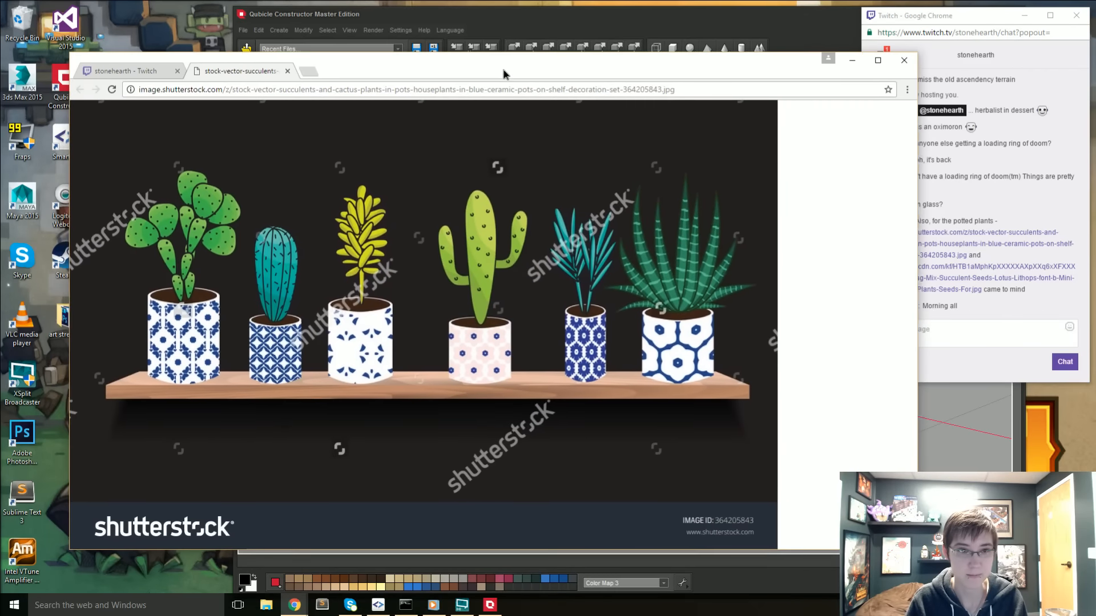
left_click_drag(503, 70, 499, 75)
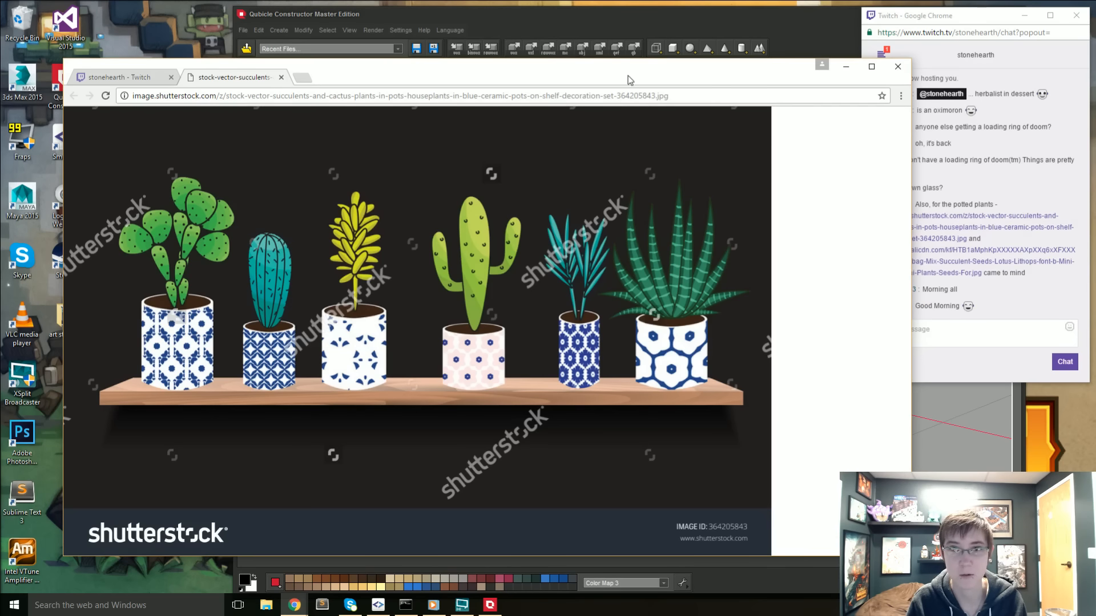
left_click_drag(628, 77, 0, 137)
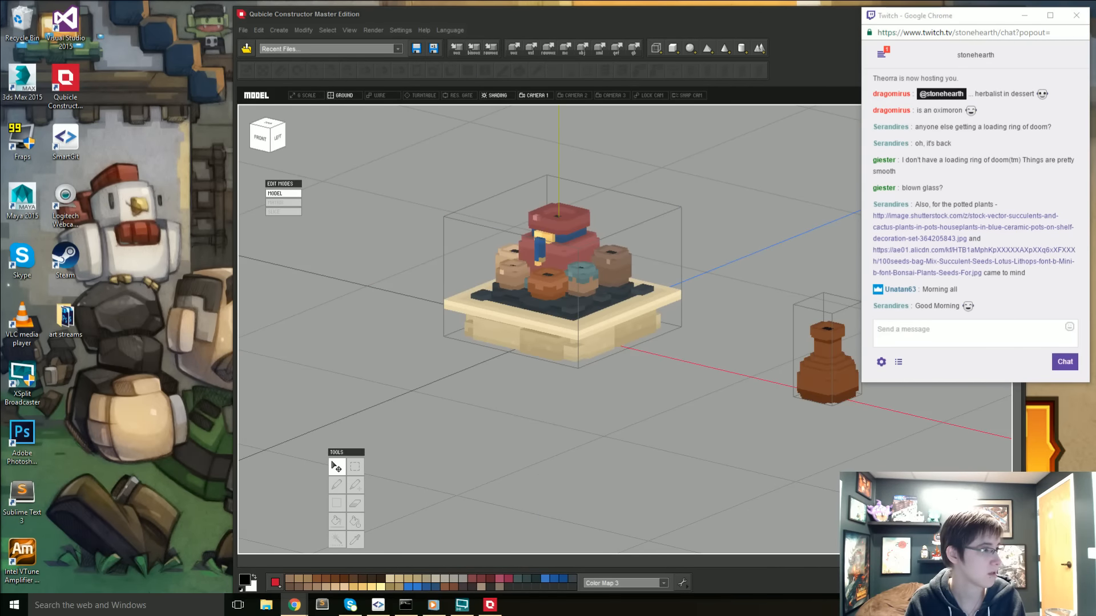
- Look over the pots on the trading post monument from its back side
left_click_drag(0, 114, 0, 86)
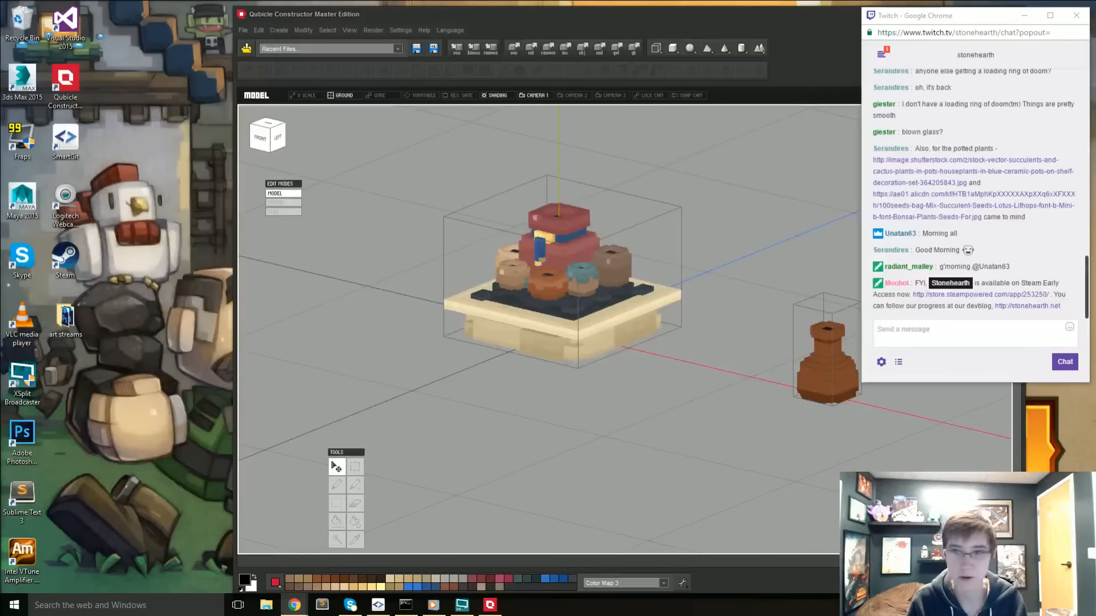
left_click(564, 368)
right_click_drag(649, 363, 682, 409)
right_click_drag(453, 384, 546, 313)
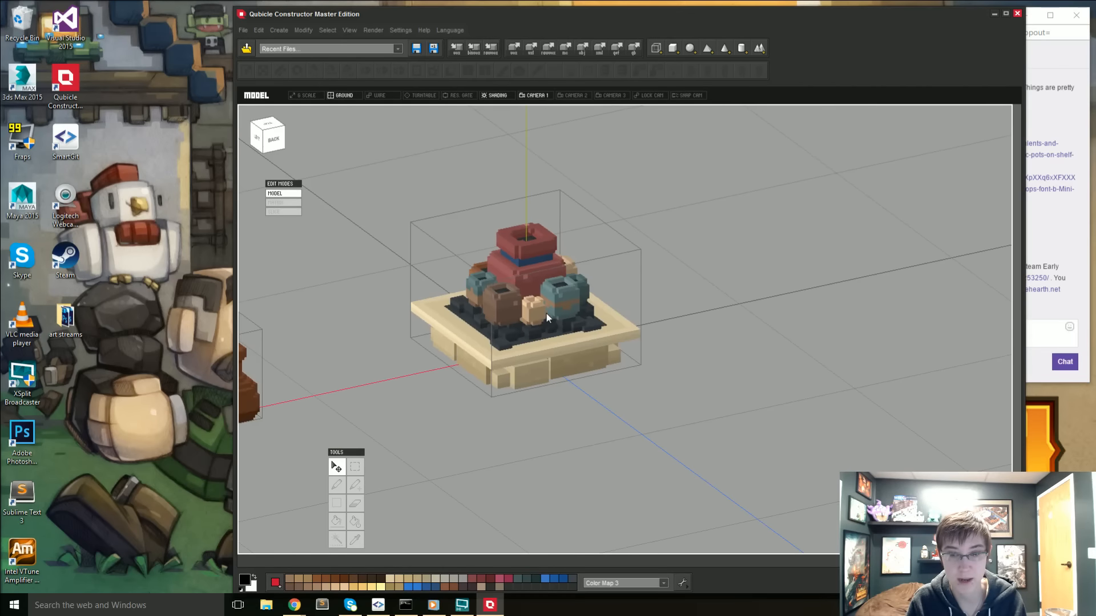
double_click(566, 314)
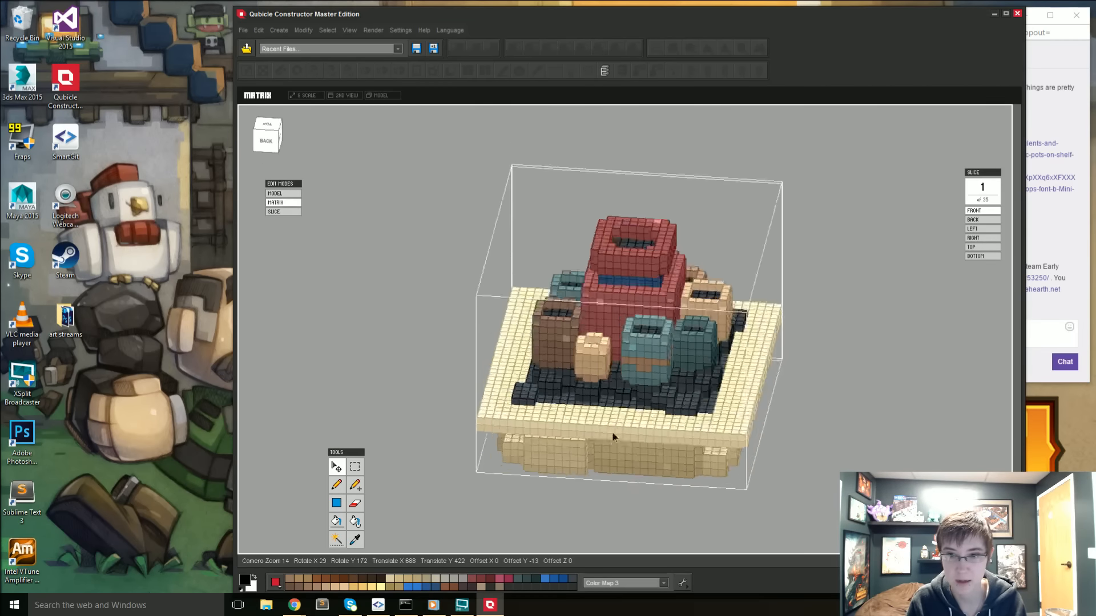
right_click_drag(612, 433, 624, 490)
left_click(276, 140)
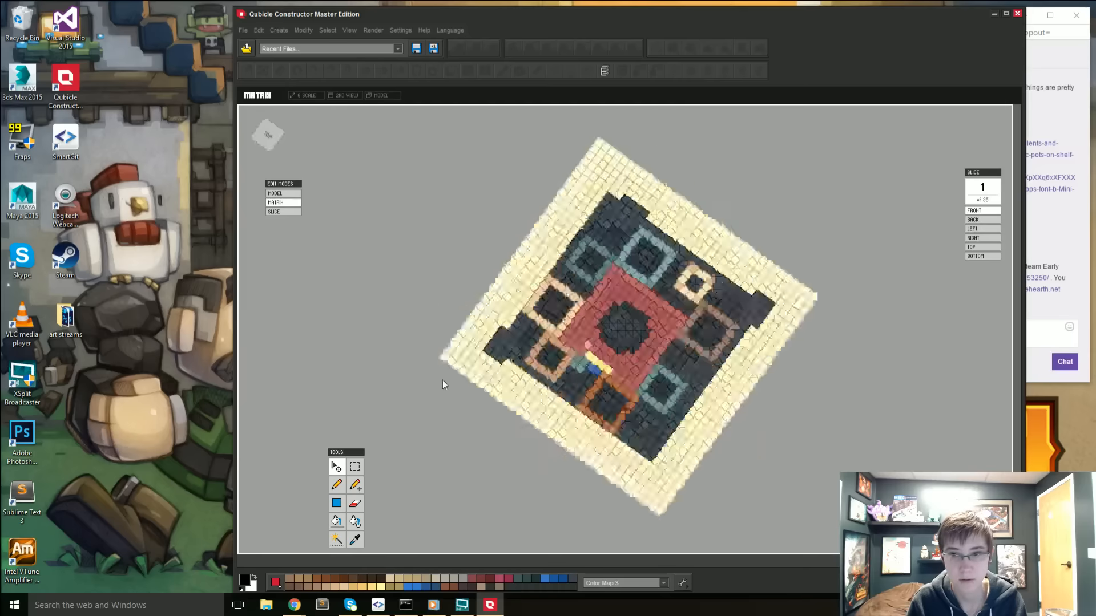
left_click(355, 466)
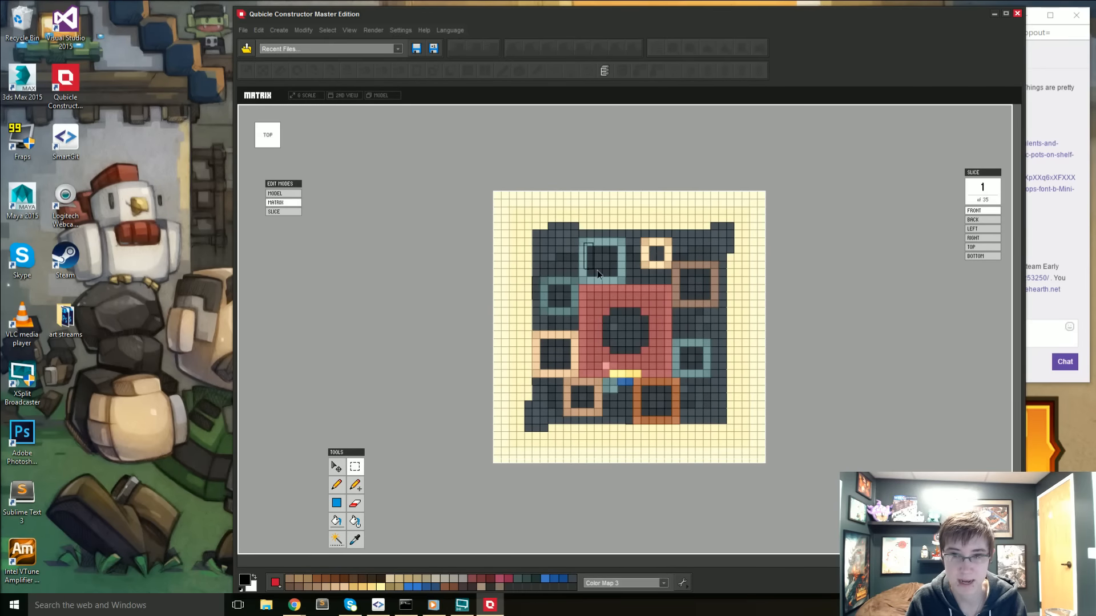
left_click_drag(614, 283, 622, 282)
right_click_drag(622, 282, 505, 346)
left_click(255, 144)
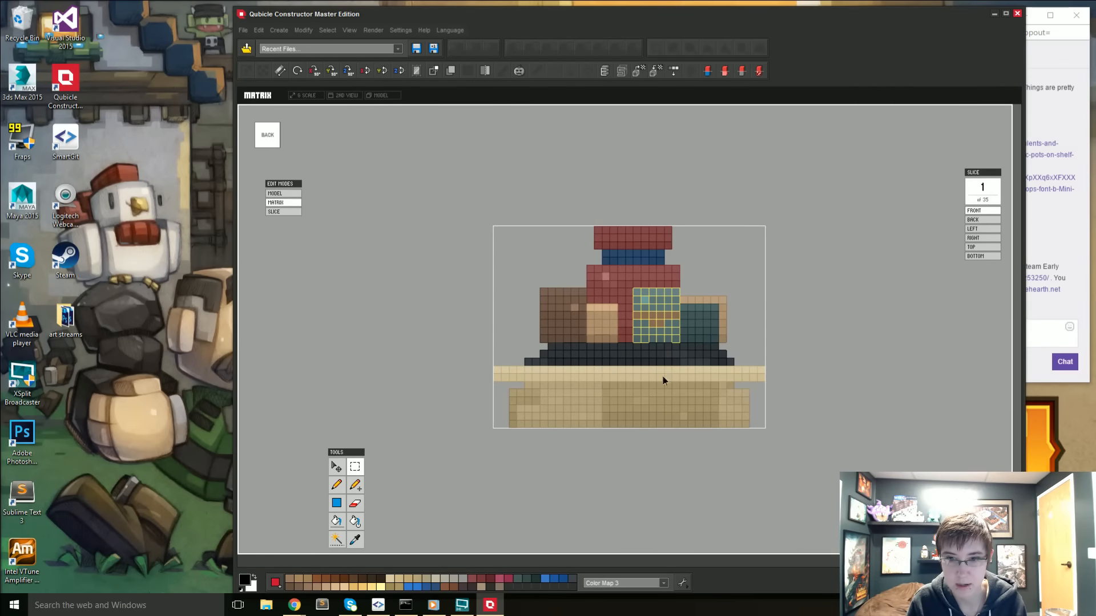
right_click_drag(663, 375, 679, 387)
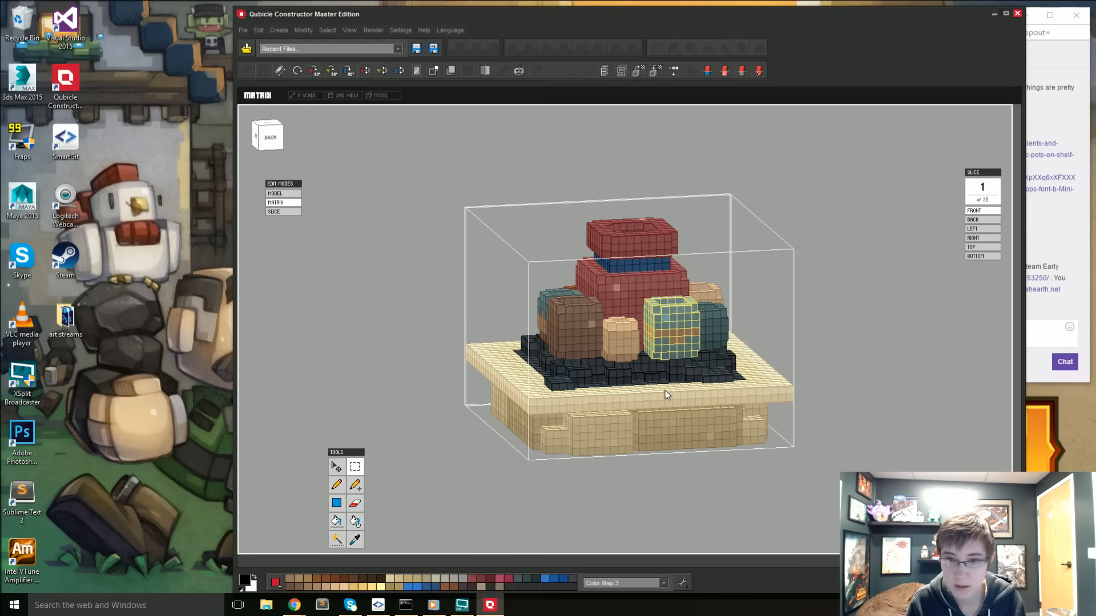
left_click(442, 371)
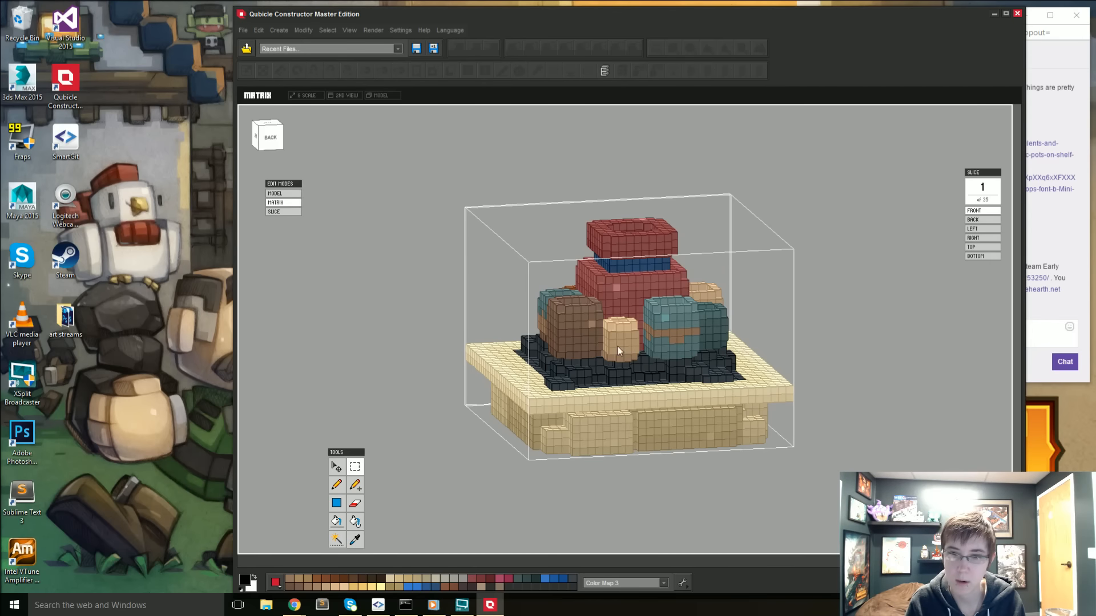
left_click(617, 452)
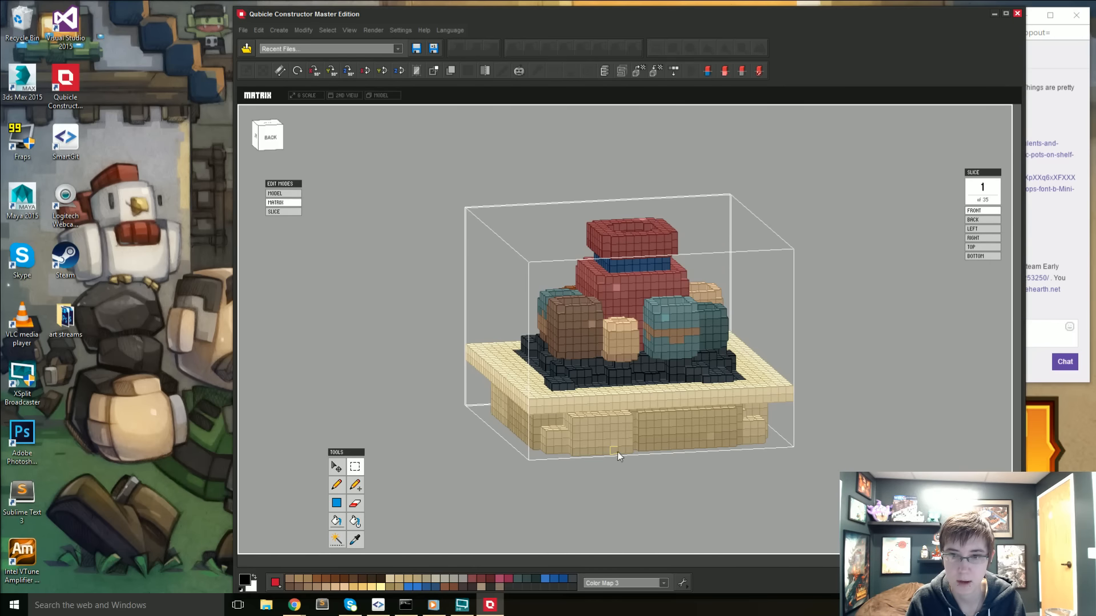
double_click(364, 291)
- Duplicate the trading post monument and move the copy along the red axis to position 22:0:-17, beside the original
scroll(502, 390, "down", 2)
left_click(518, 399)
middle_click_drag(488, 362, 537, 324)
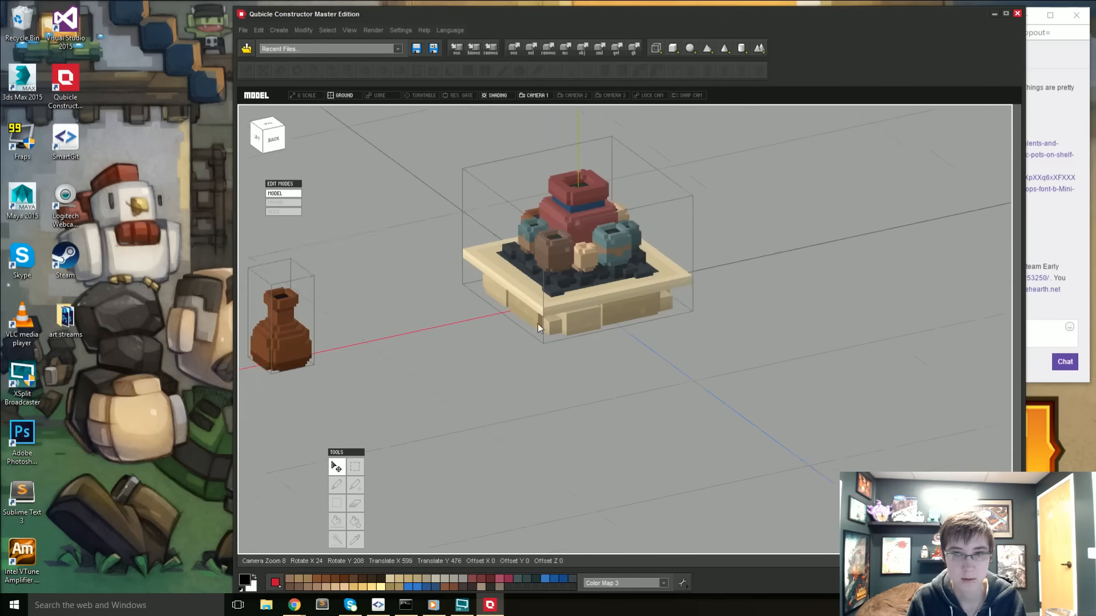
right_click_drag(537, 323, 495, 401)
left_click(561, 309)
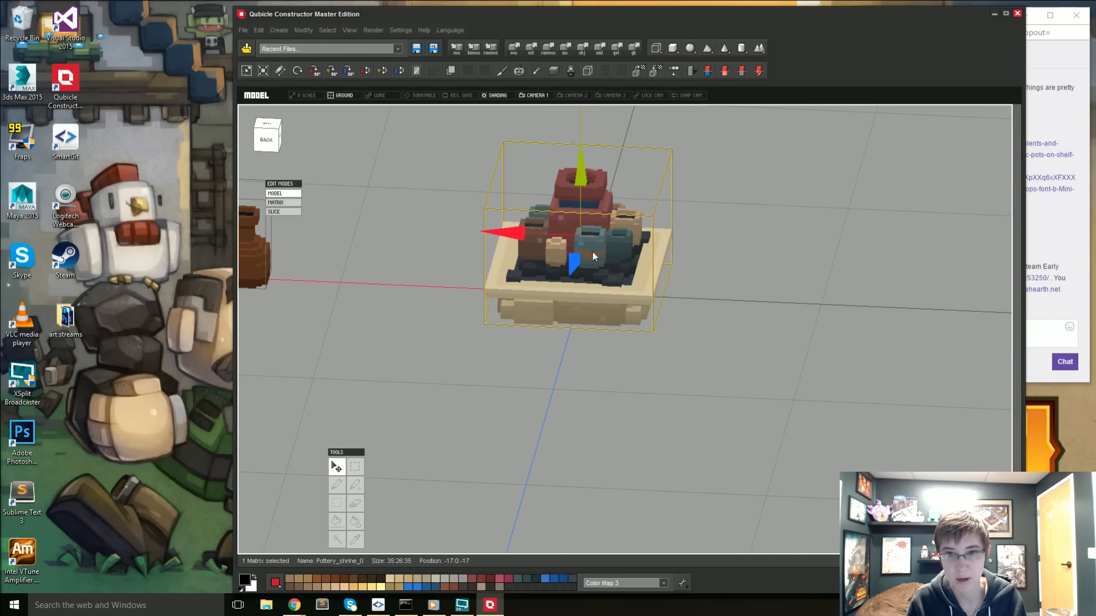
left_click_drag(495, 232, 311, 222)
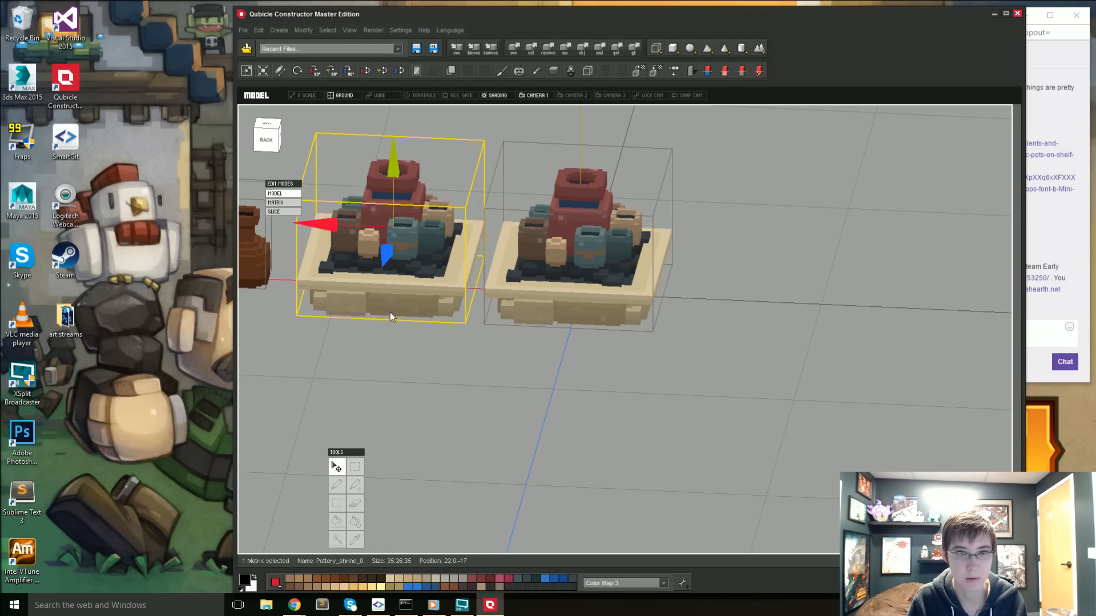
- Open the monument copy for voxel editing and delete the central red vase area through its full height from the top view
left_click(389, 338)
double_click(407, 296)
right_click_drag(406, 302, 456, 454)
left_click(268, 136)
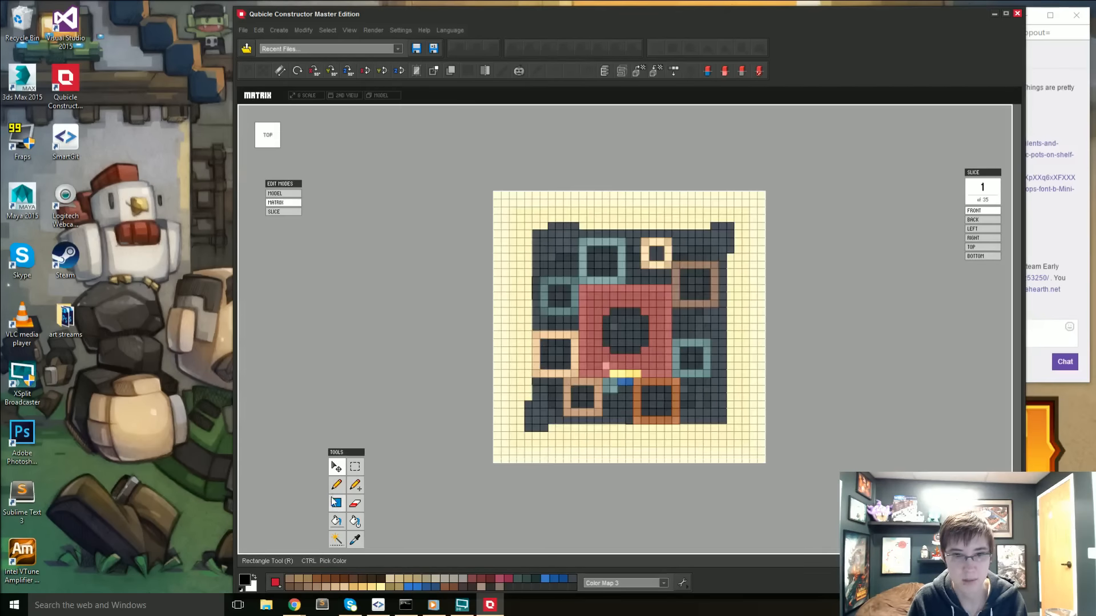
left_click(355, 468)
left_click_drag(577, 289, 665, 376)
key("Delete")
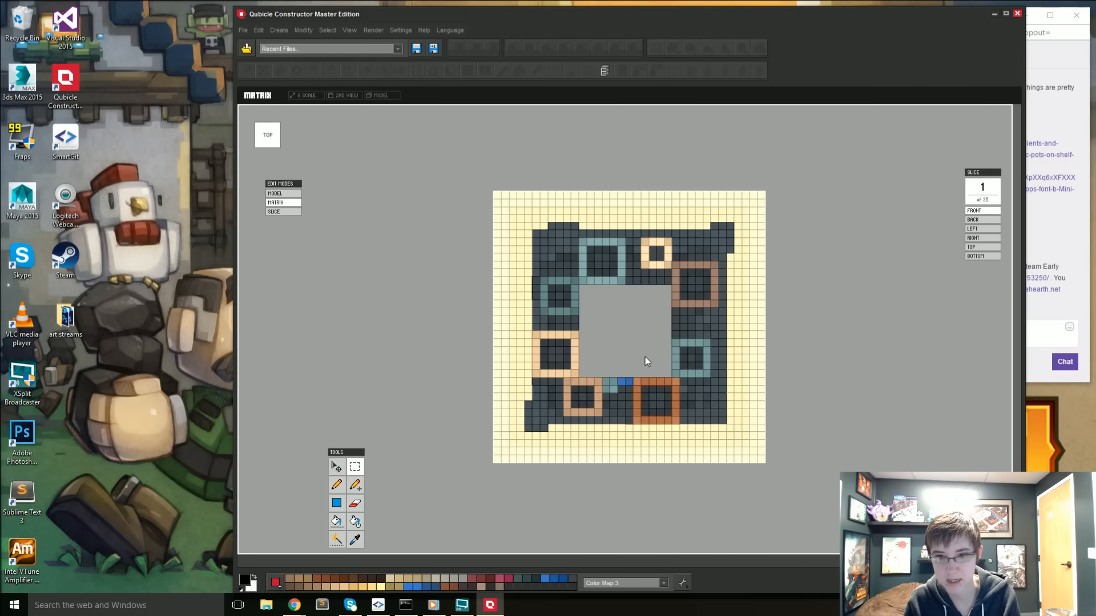
- Delete the monument copy's stone base and dark mat in the front view, leaving the pots above them
right_click_drag(585, 470, 580, 365)
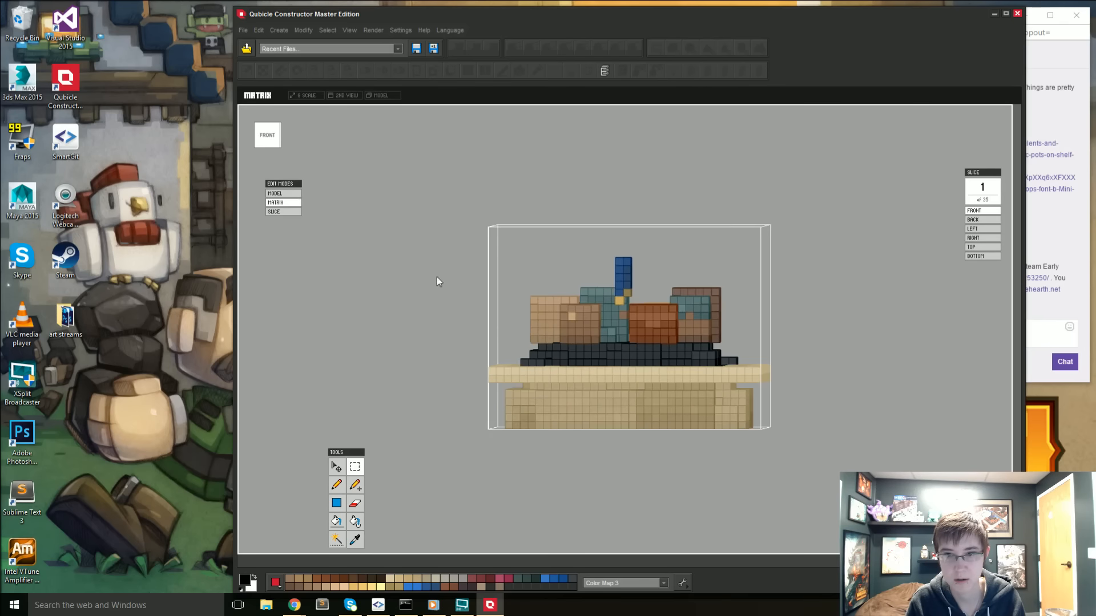
left_click(269, 142)
left_click_drag(467, 345, 939, 565)
key("Delete")
- Delete the stray dark voxels beside the brown pot and the blue and teal remnants beside the orange pot
right_click_drag(686, 411, 682, 514)
left_click(267, 143)
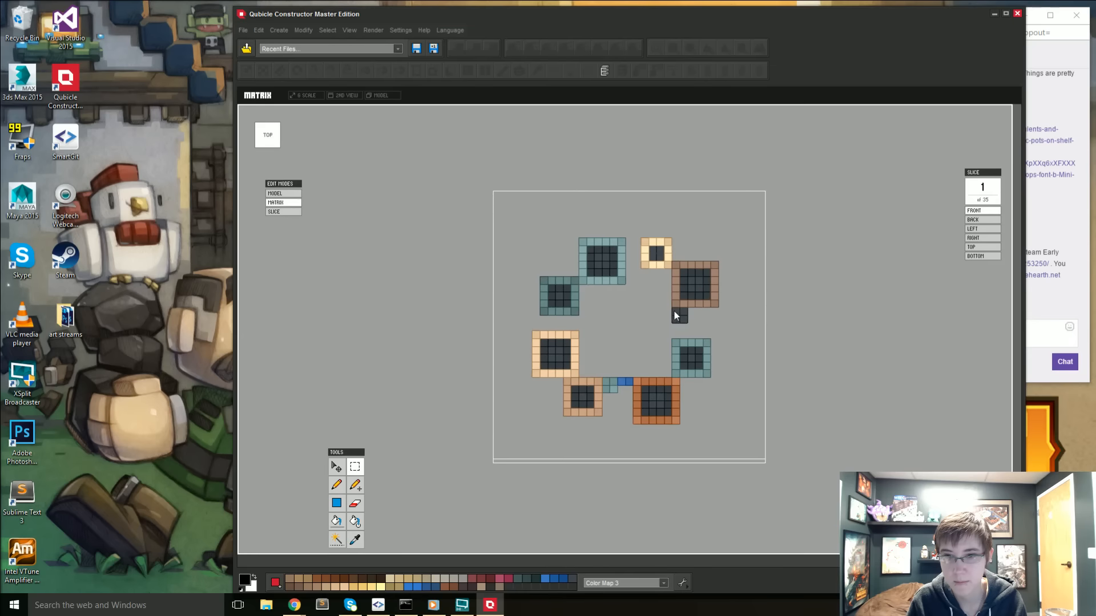
left_click(695, 323)
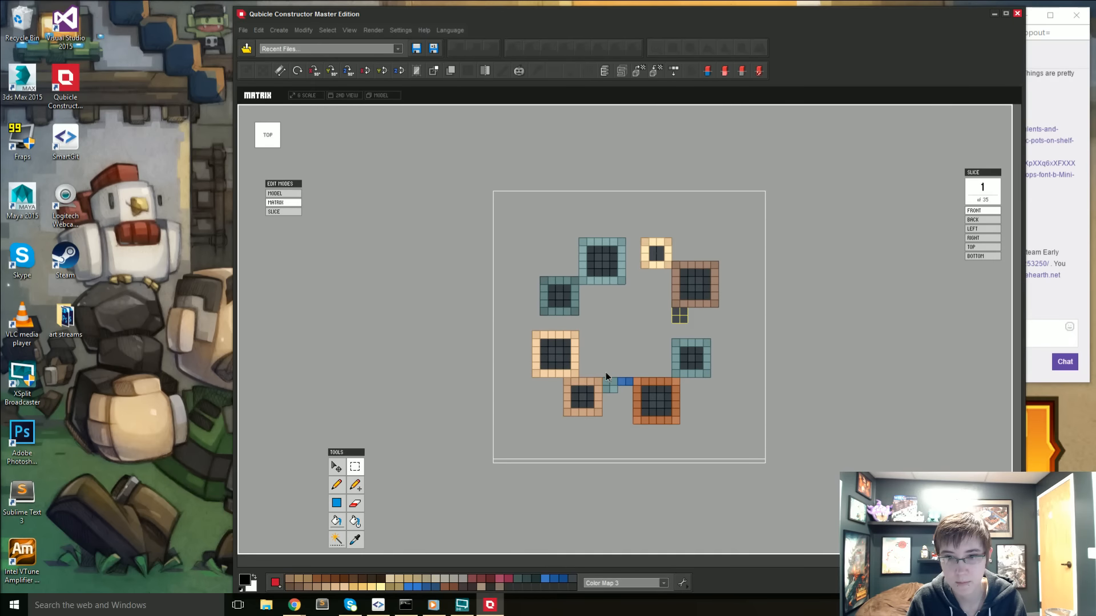
left_click(630, 403)
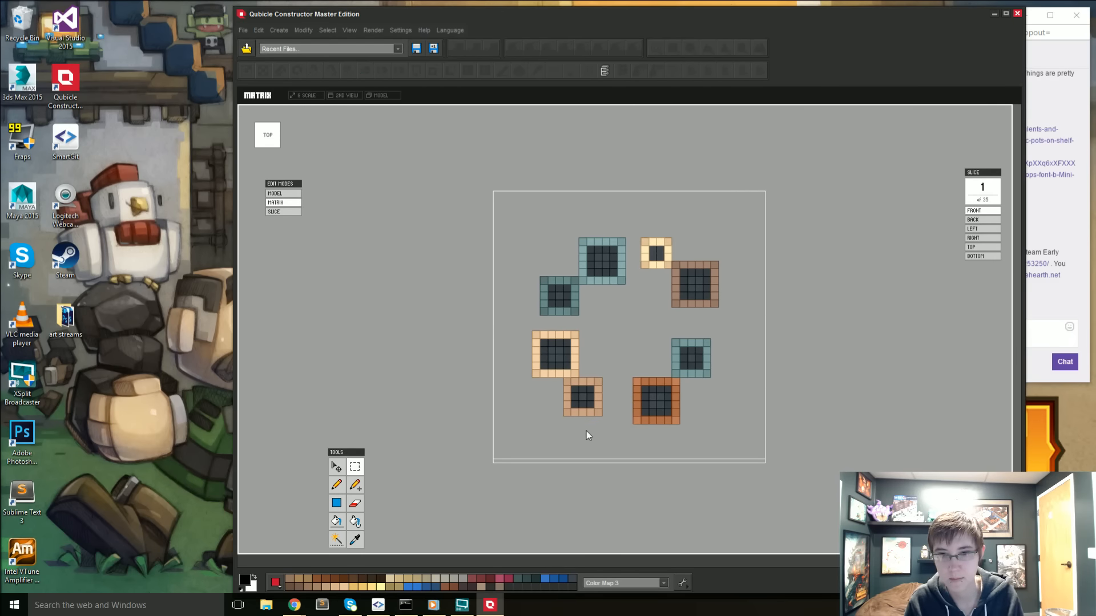
- Select the orange pot in the top view and move it four voxels along the blue axis, away from the other pots
right_click_drag(586, 431, 595, 371)
right_click_drag(832, 379, 650, 439)
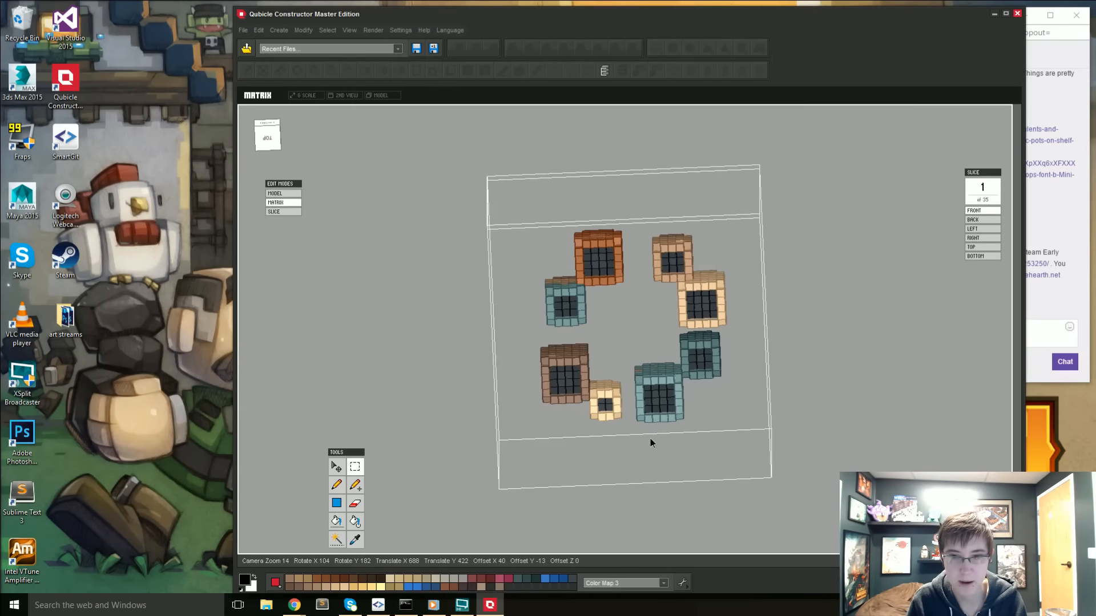
left_click(278, 146)
left_click_drag(631, 380, 678, 434)
left_click(342, 464)
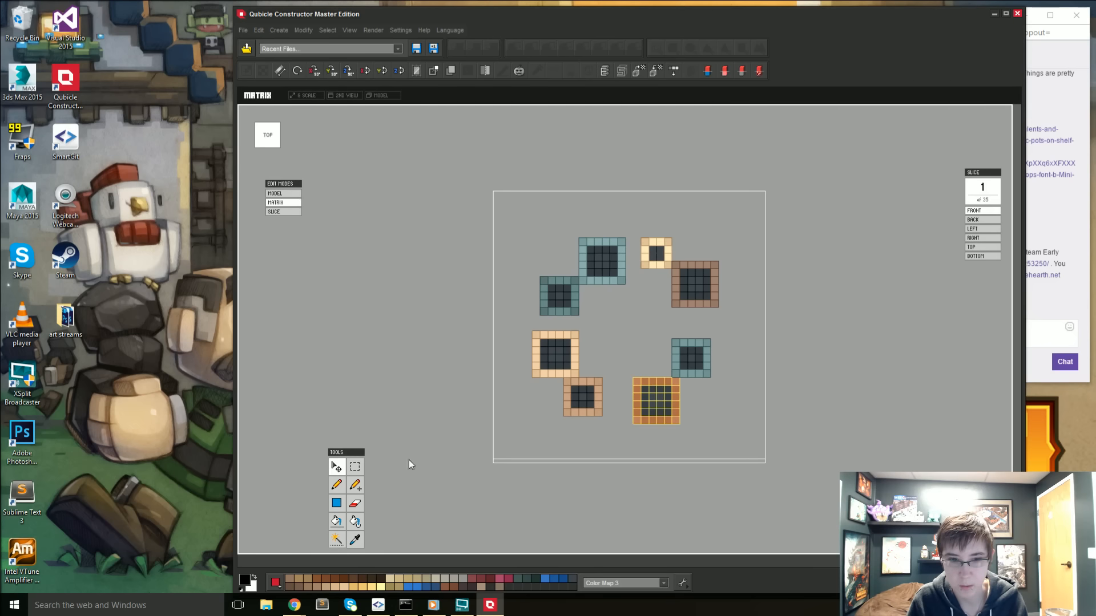
left_click(666, 406)
left_click_drag(663, 344, 656, 375)
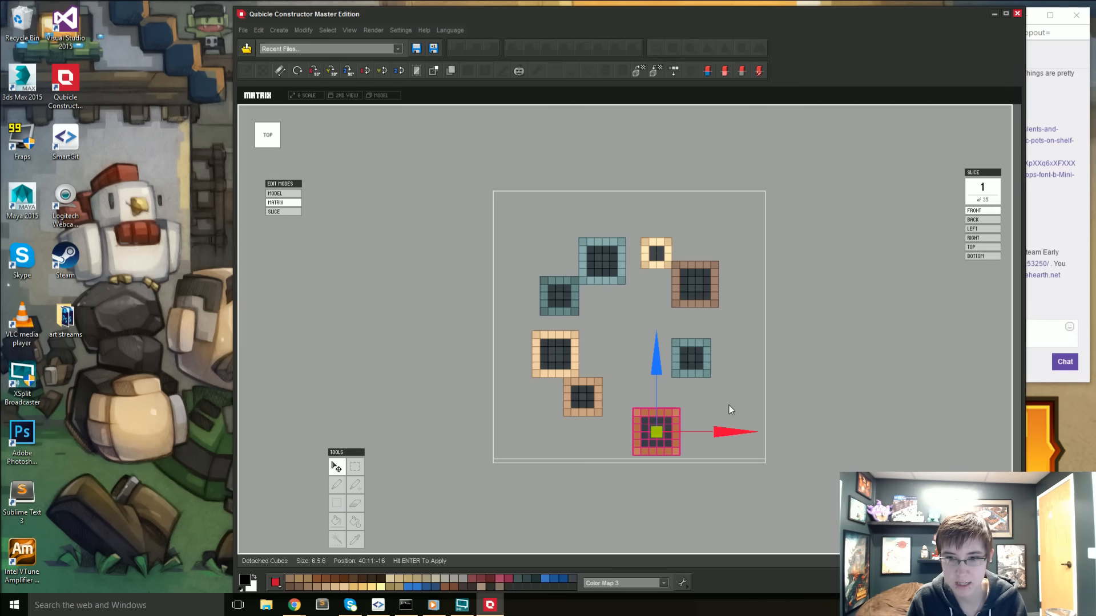
key("Return")
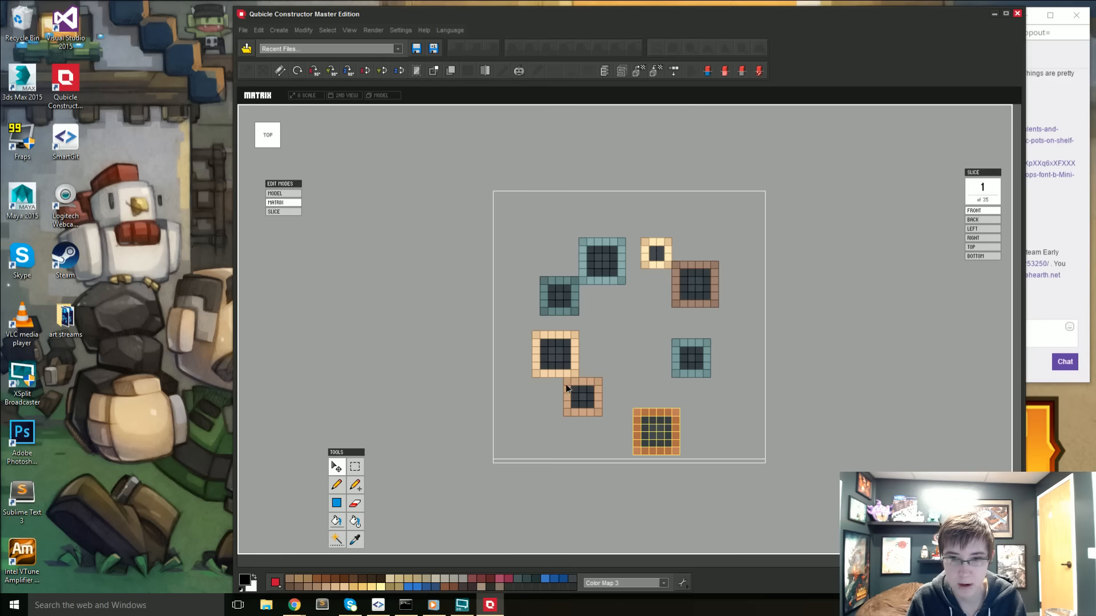
- Separate the smaller tan pot from its neighbour by moving it along the red and blue axes to position 27:11:-14
left_click(354, 466)
left_click_drag(559, 381, 590, 411)
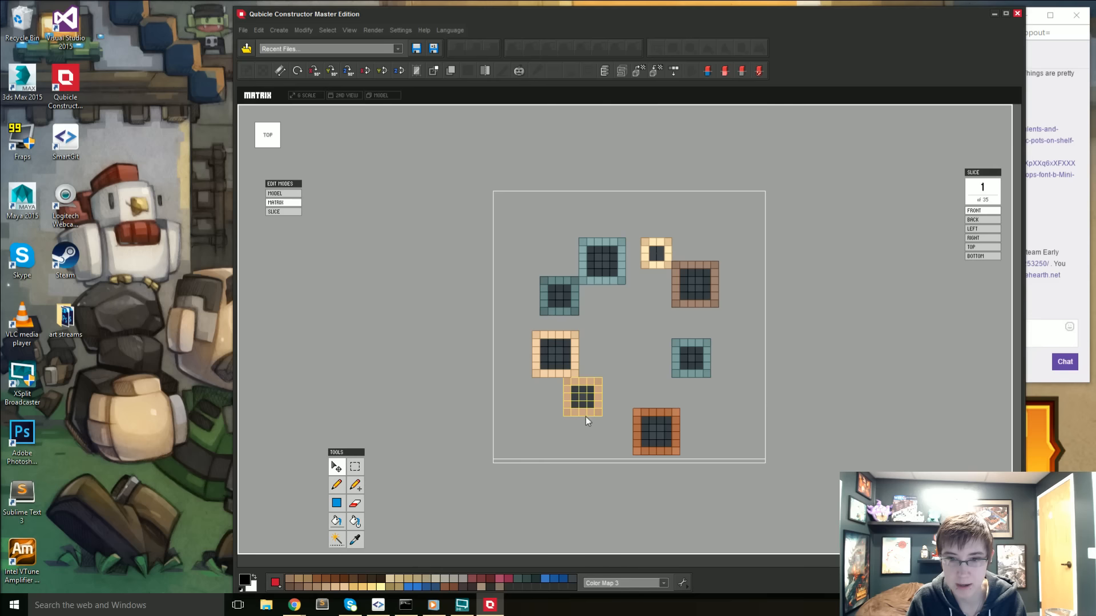
left_click(586, 412)
left_click_drag(645, 397, 587, 398)
left_click_drag(515, 340, 513, 363)
left_click_drag(587, 424, 629, 426)
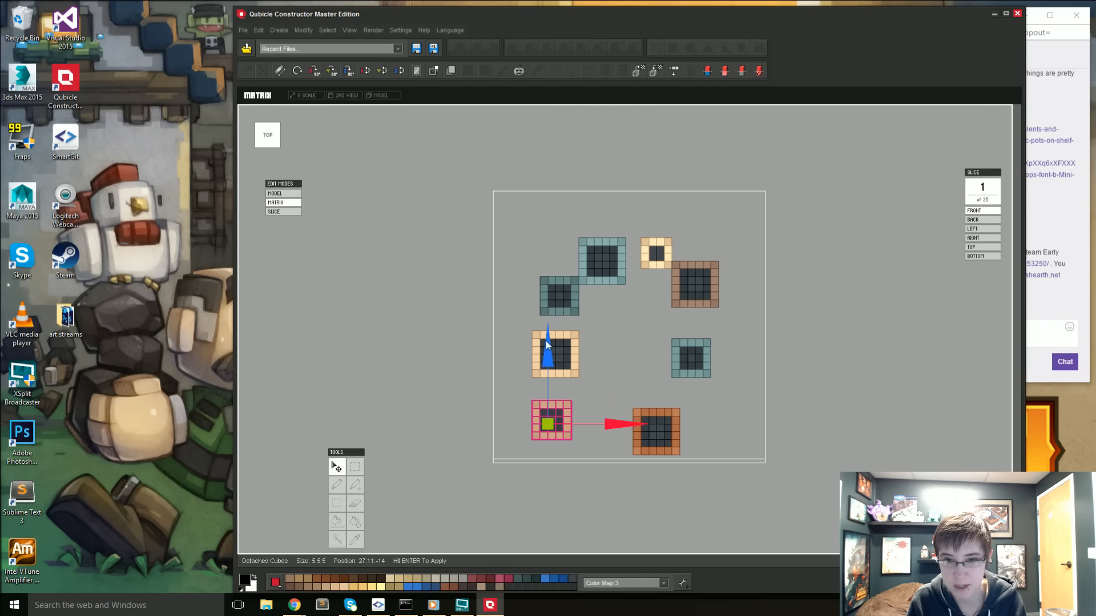
key("Return")
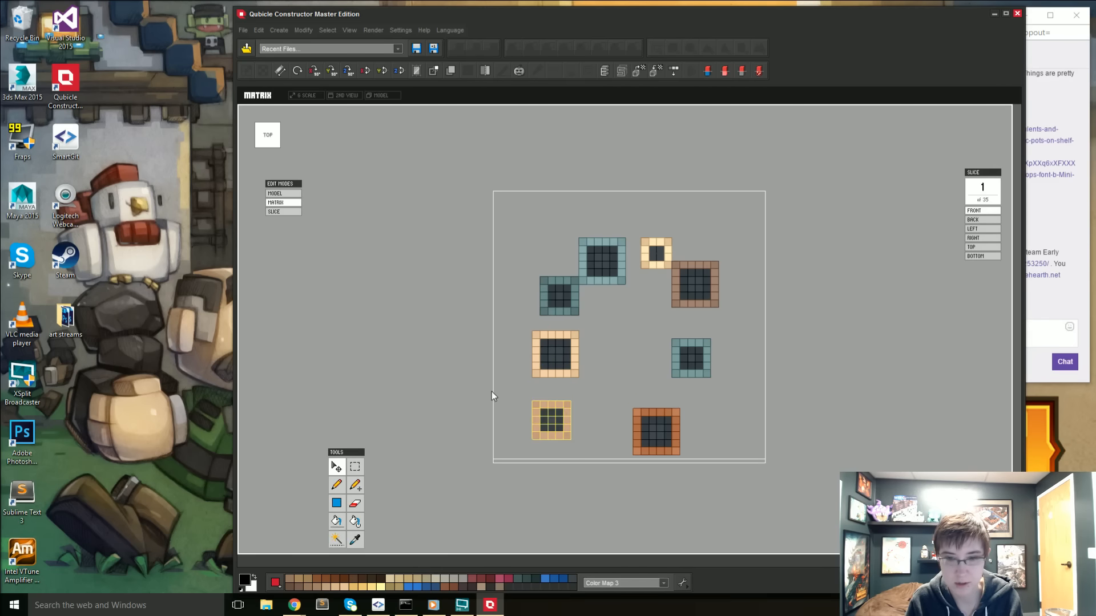
- Move the small dark teal pot outward along the red axis to position 24:11:2, away from the larger teal pot
left_click(354, 467)
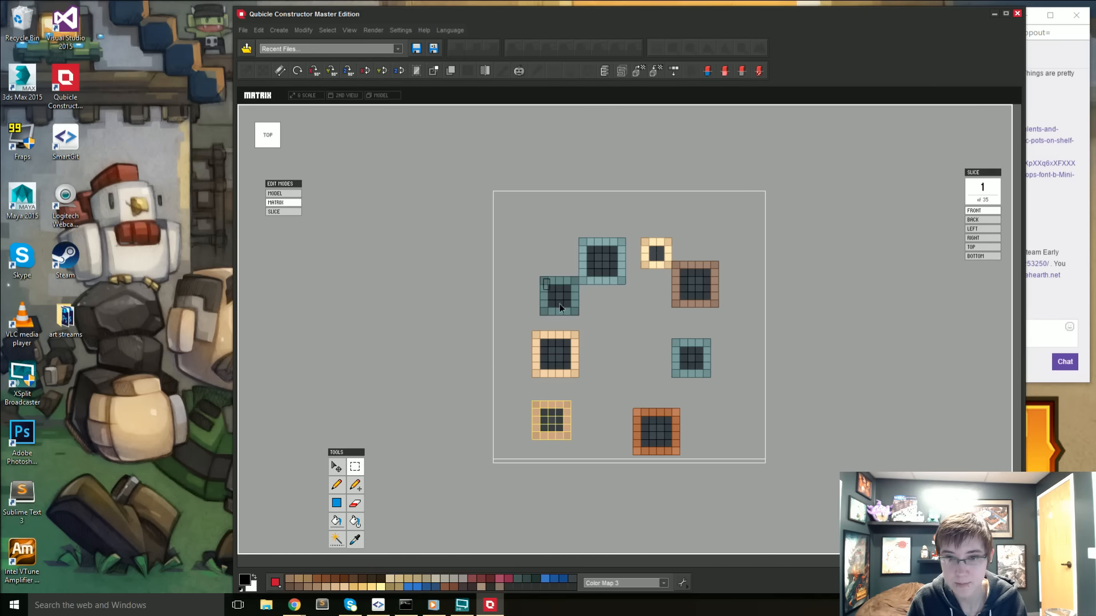
left_click(576, 314)
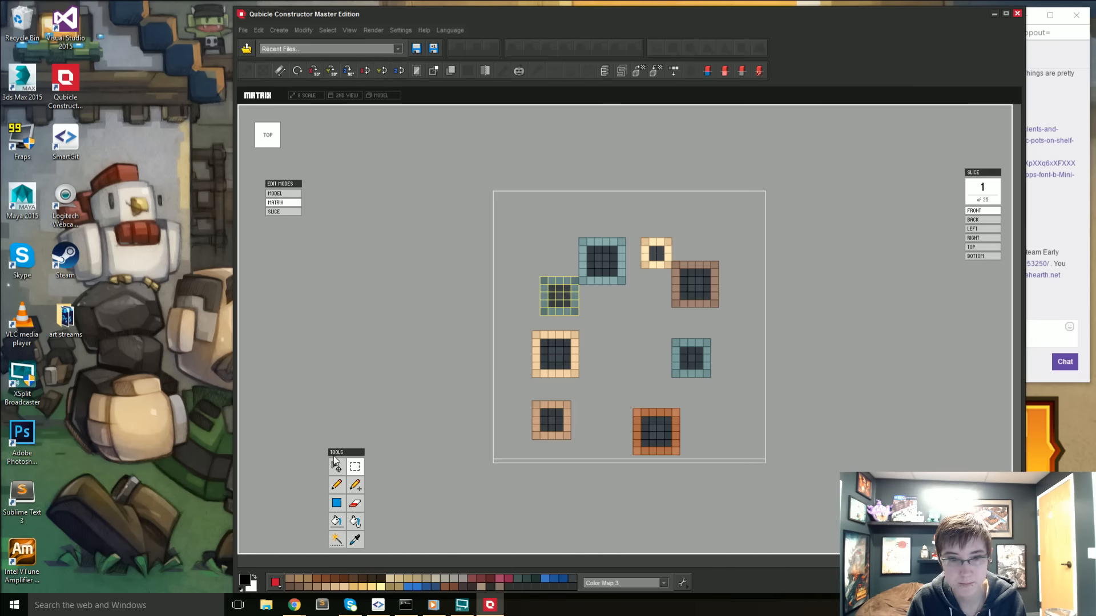
left_click(571, 300)
left_click_drag(613, 300, 581, 303)
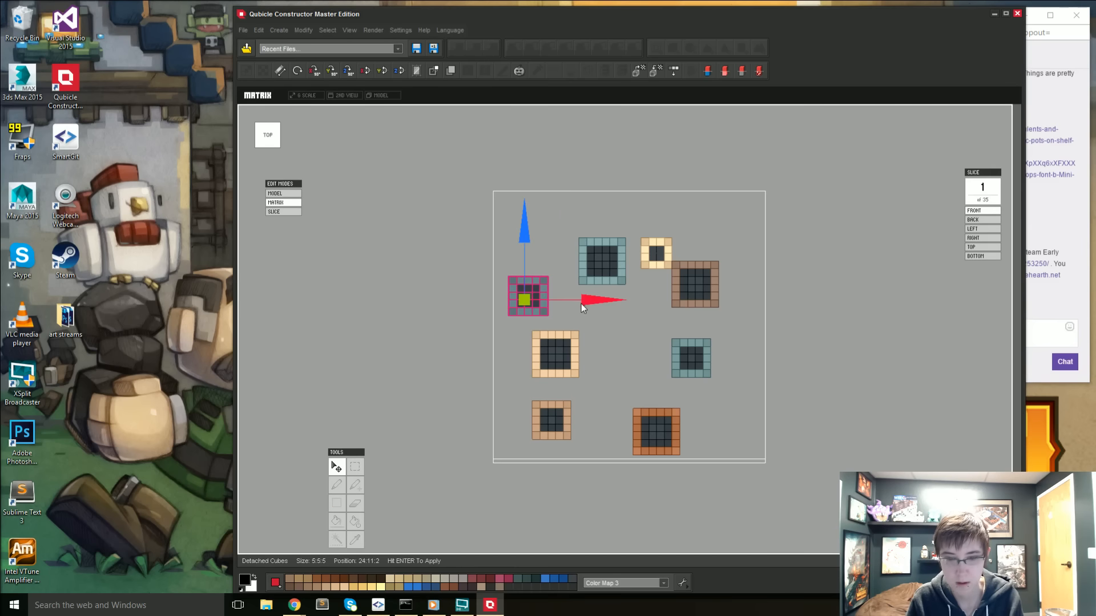
key("Return")
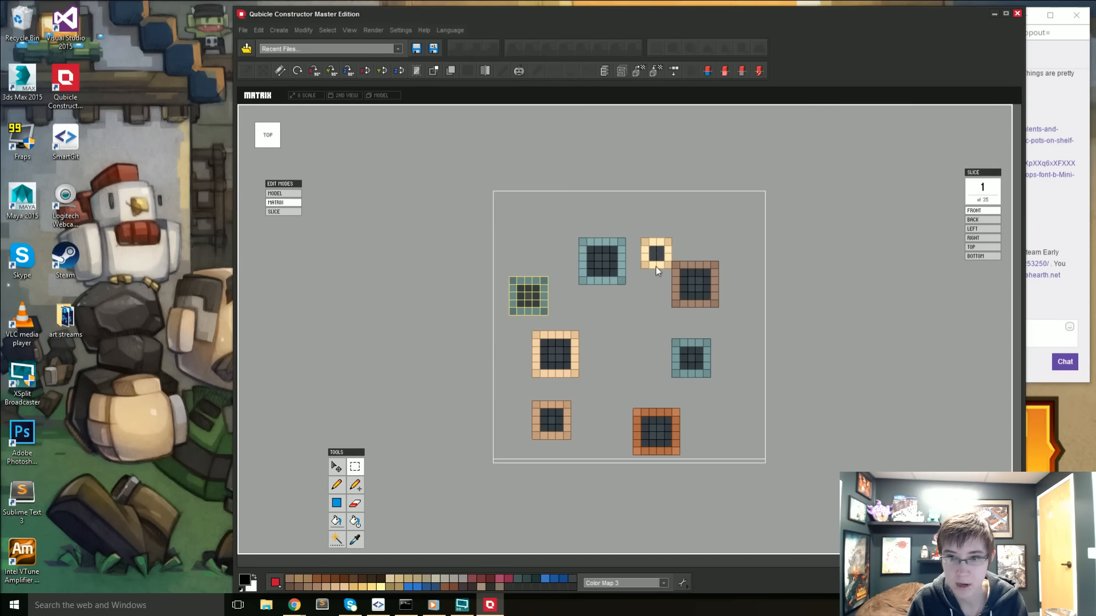
- Move the brown pot two voxels outward along the red axis, clear of the small cream pot
left_click_drag(671, 264, 731, 332)
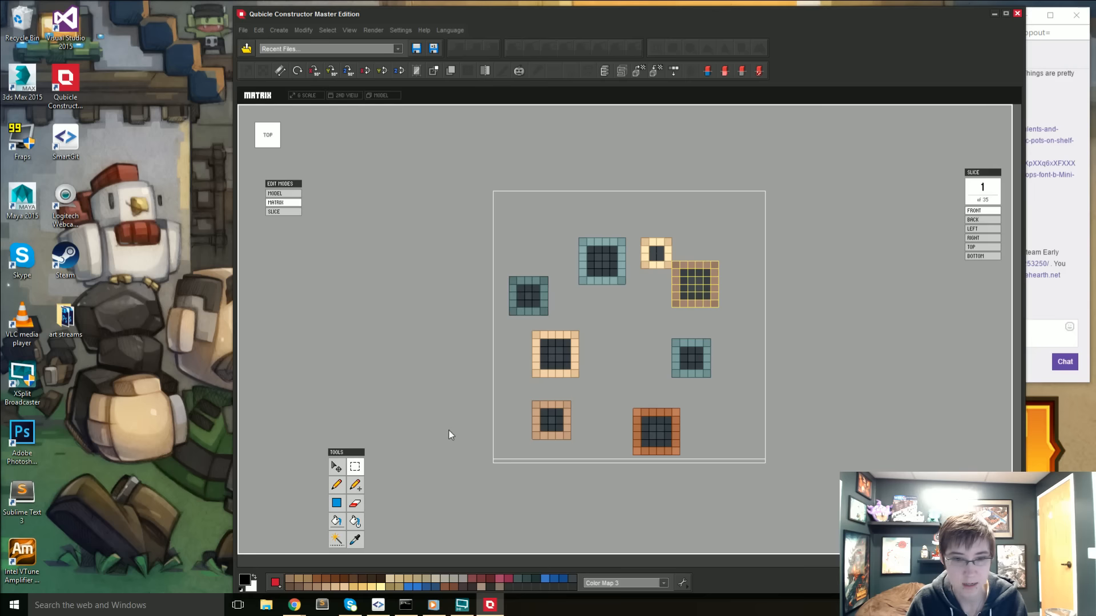
left_click(336, 467)
left_click(685, 291)
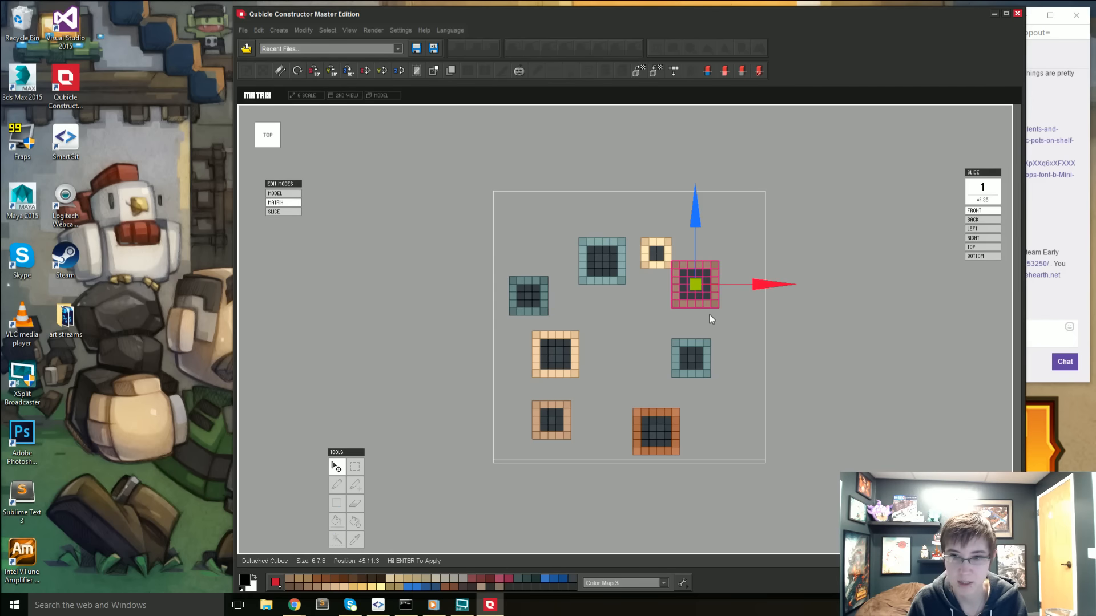
left_click_drag(763, 289, 771, 285)
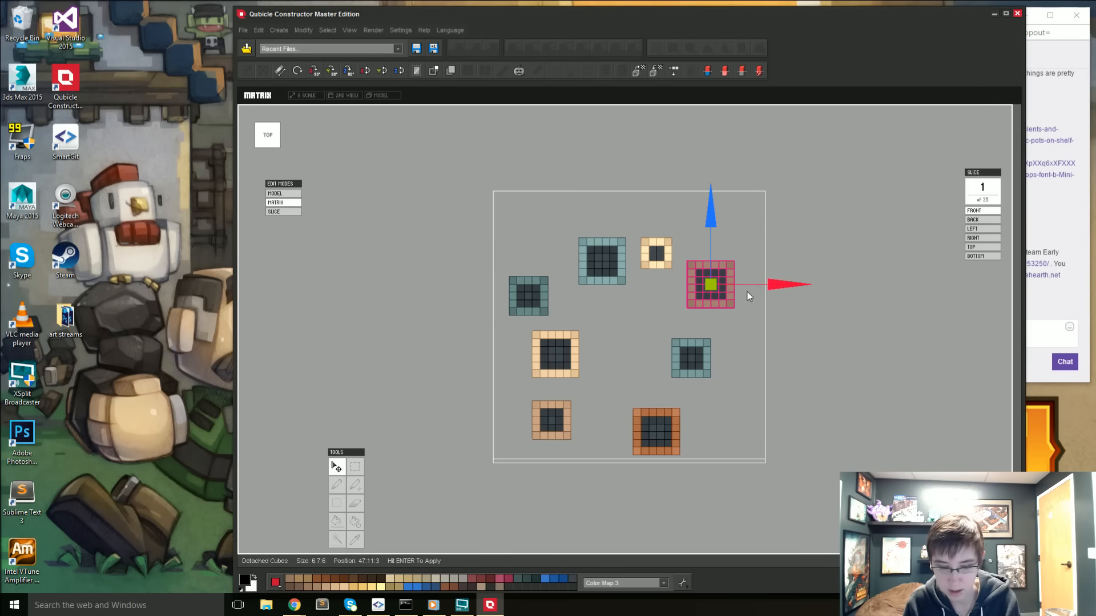
key("Return")
- Move all the pots together onto the floor of the matrix at position 24:0:-14, apply the move and return to model mode
right_click_drag(683, 420, 551, 325)
left_click(269, 137)
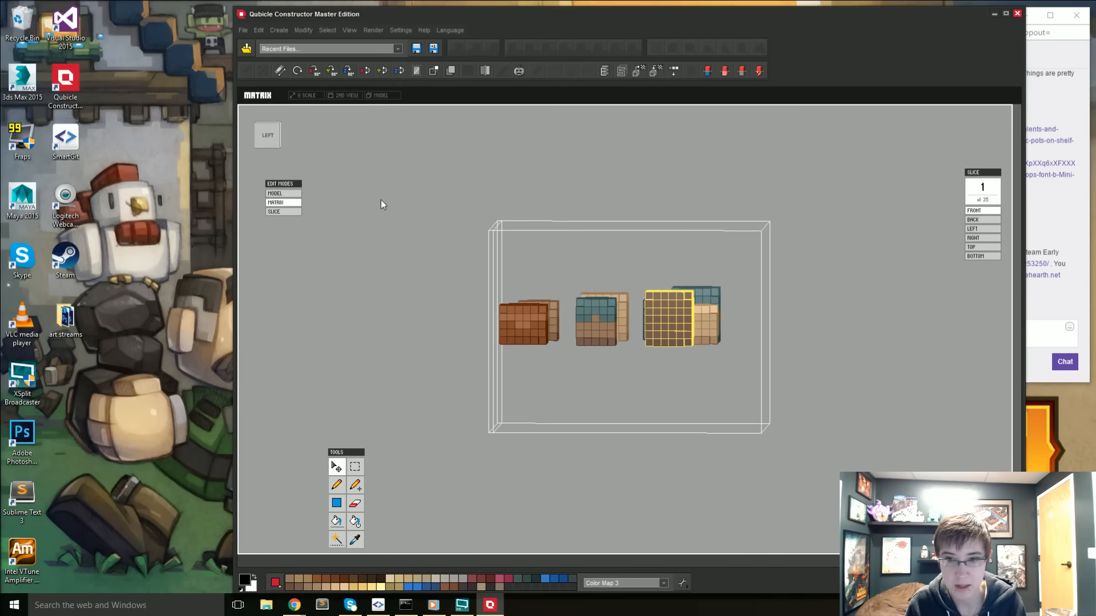
left_click_drag(463, 234, 770, 375)
left_click(336, 467)
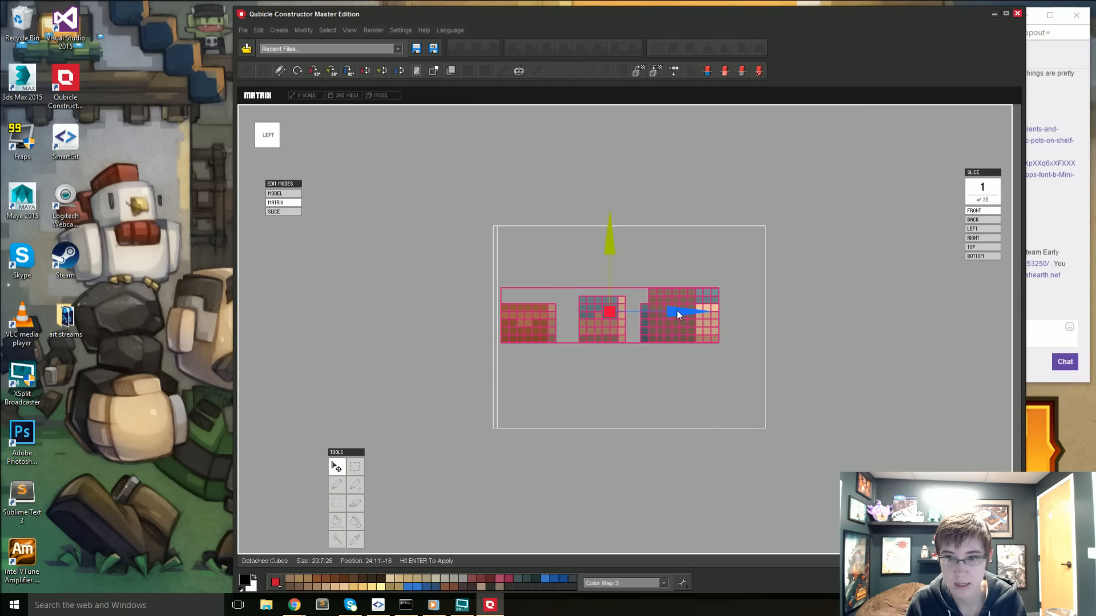
left_click_drag(611, 245, 611, 331)
left_click_drag(689, 396, 710, 399)
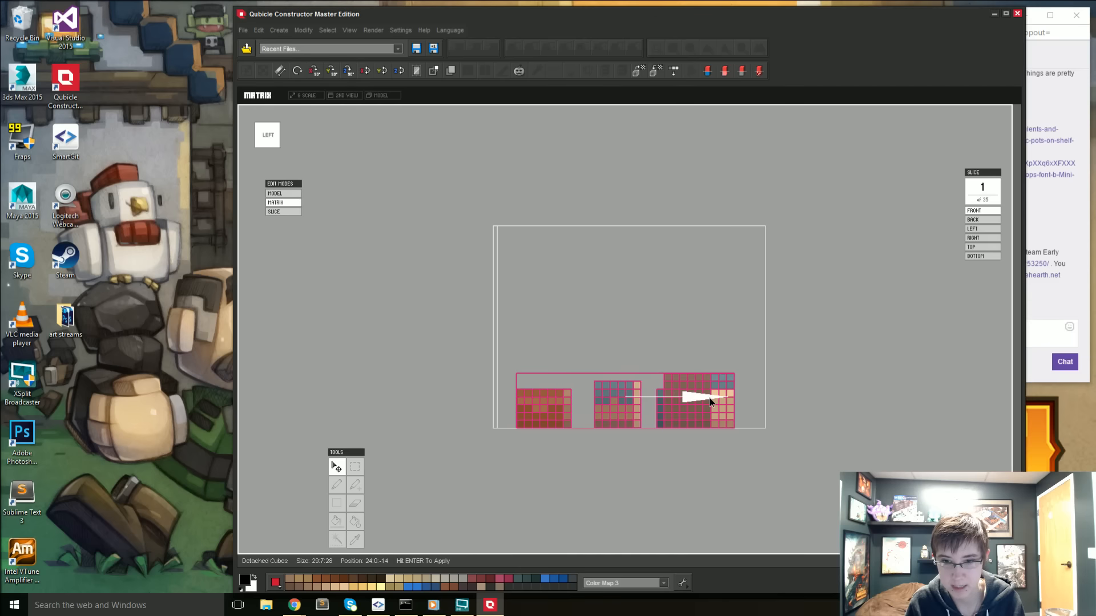
key("Return")
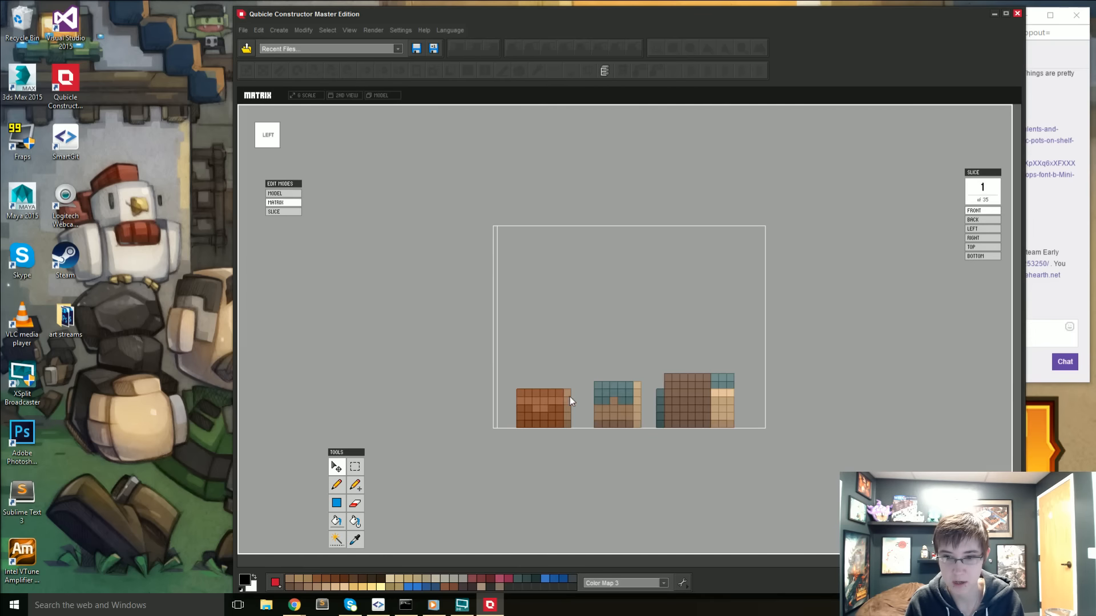
right_click_drag(570, 396, 748, 420)
right_click_drag(660, 390, 575, 386)
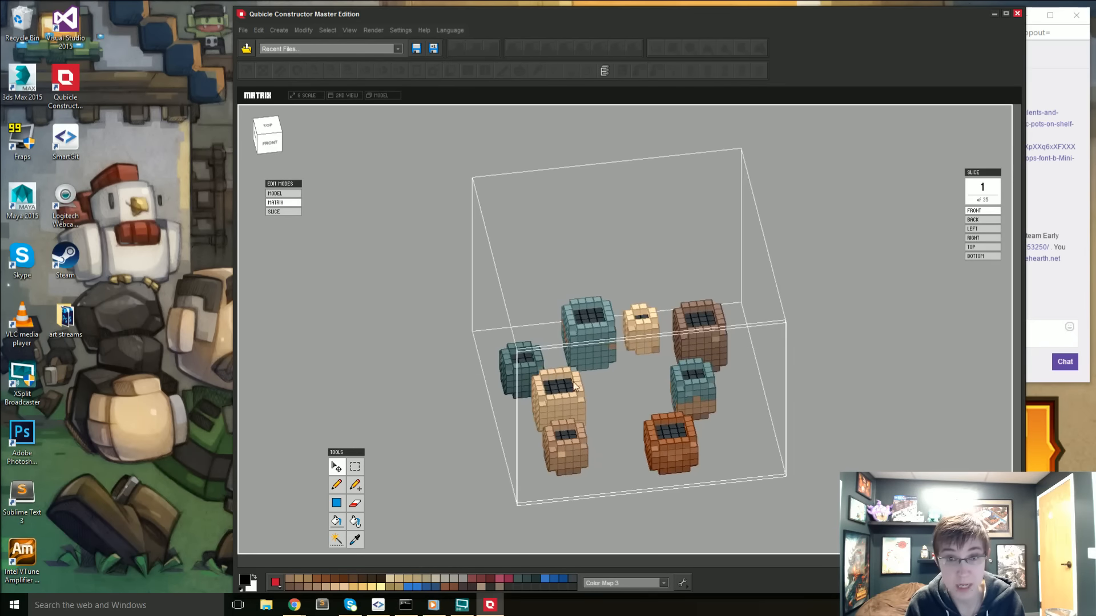
double_click(440, 338)
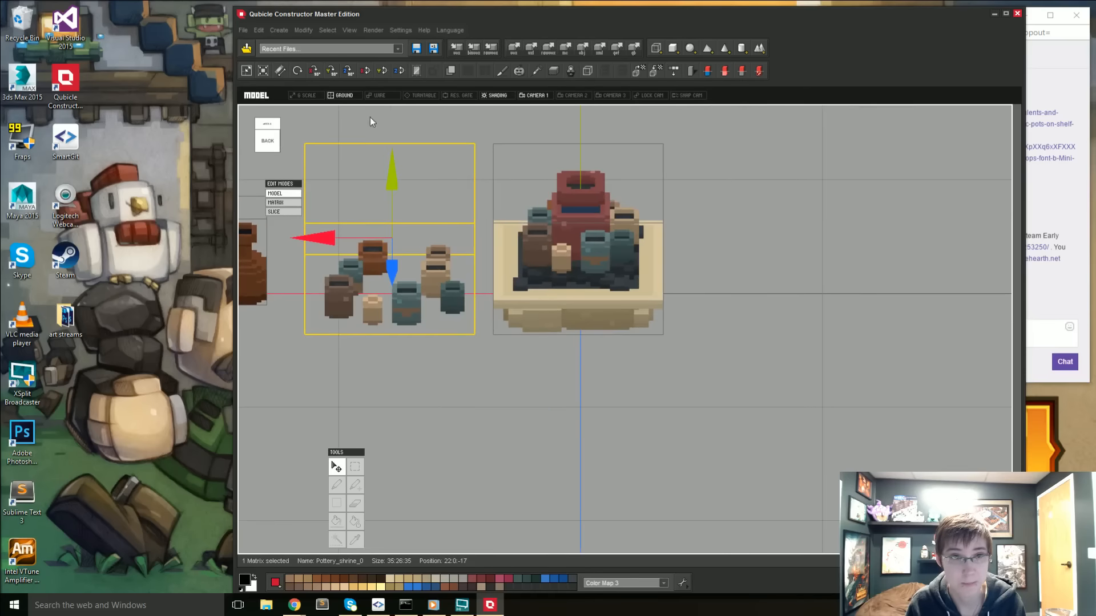
- Examine the succulent plants image search in the browser as reference for the potted plants
left_click(242, 32)
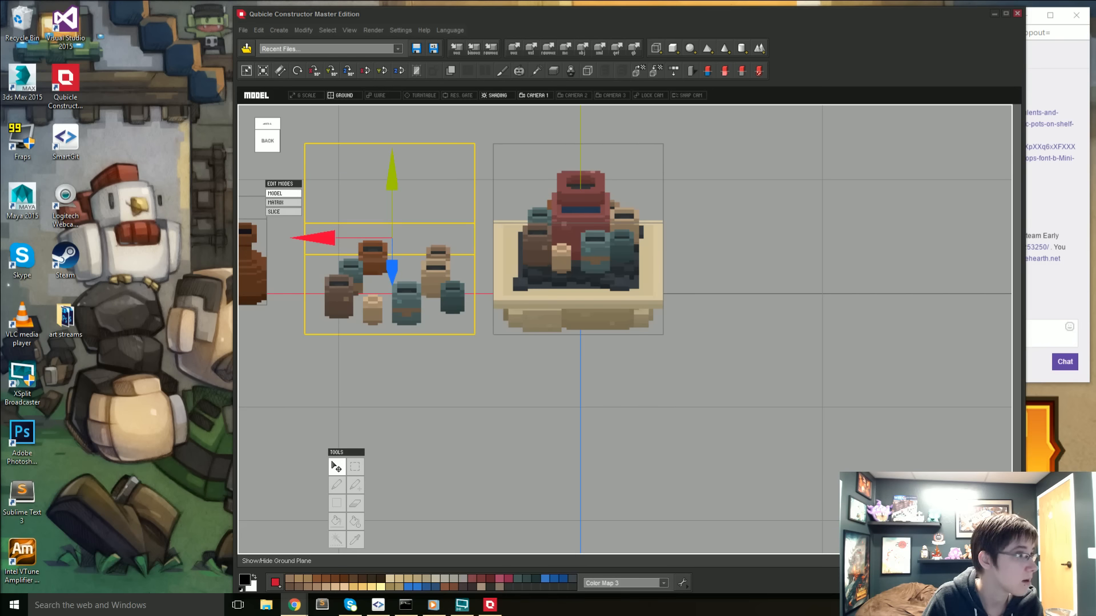
left_click_drag(1095, 308, 566, 73)
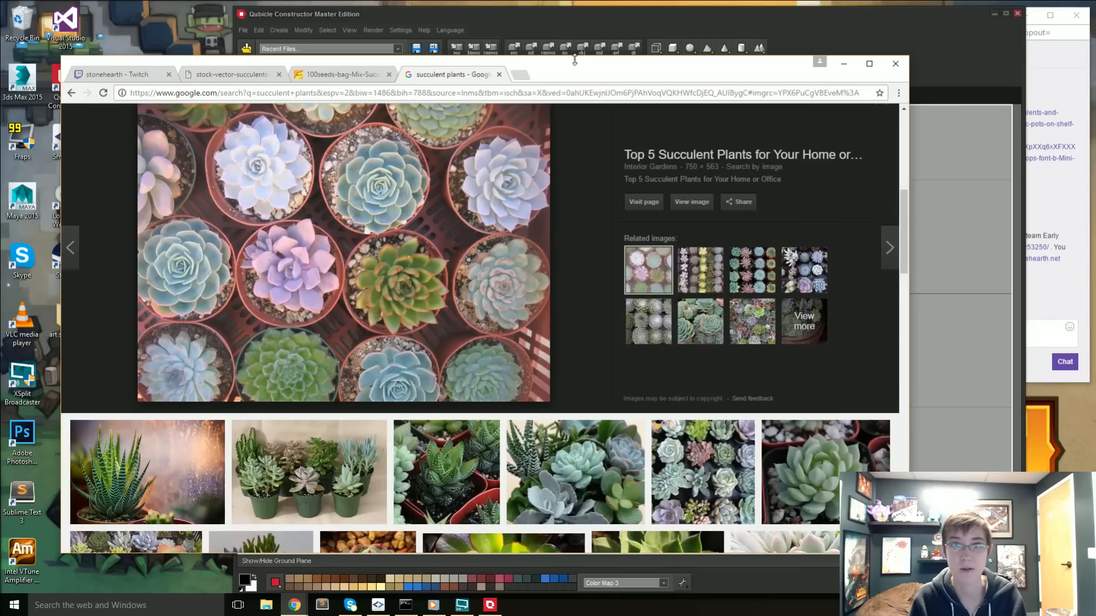
left_click_drag(572, 72, 0, 74)
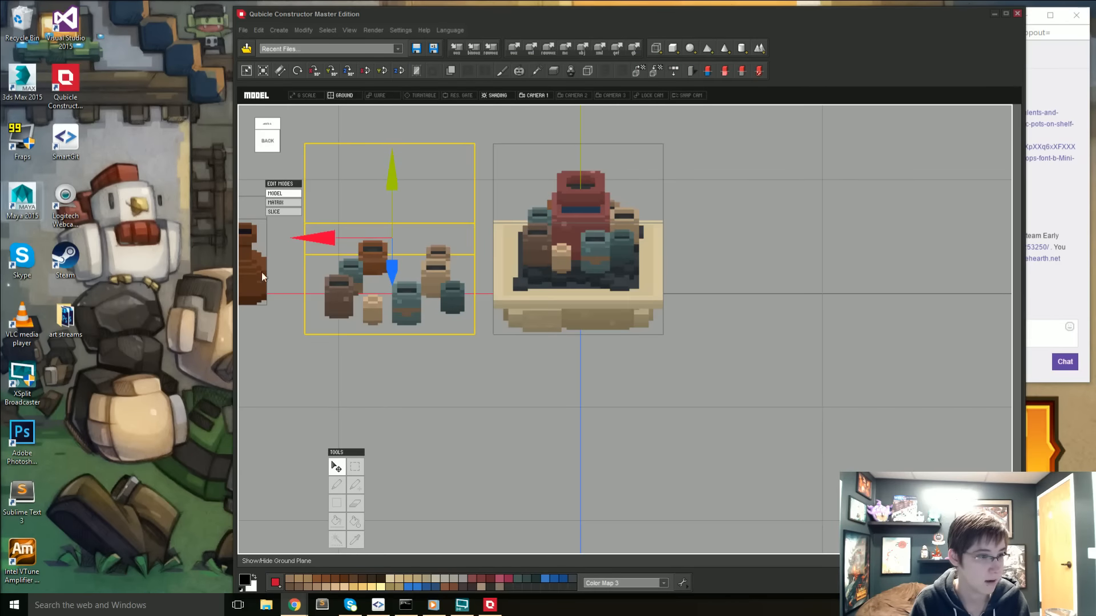
left_click(462, 403)
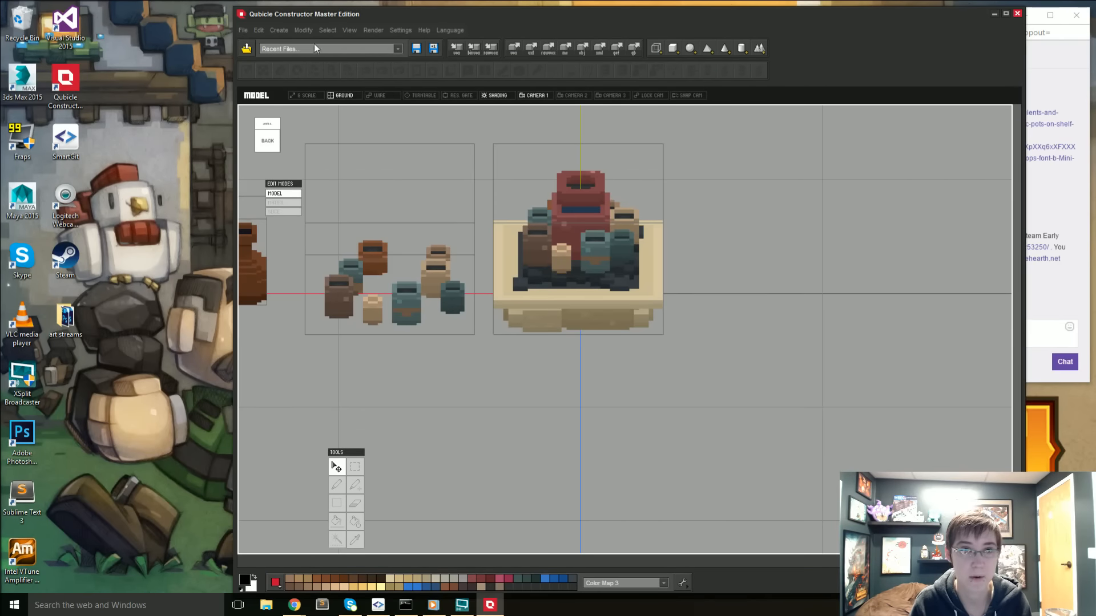
- Start a model import and browse to the public network folder
left_click_drag(865, 29, 688, 25)
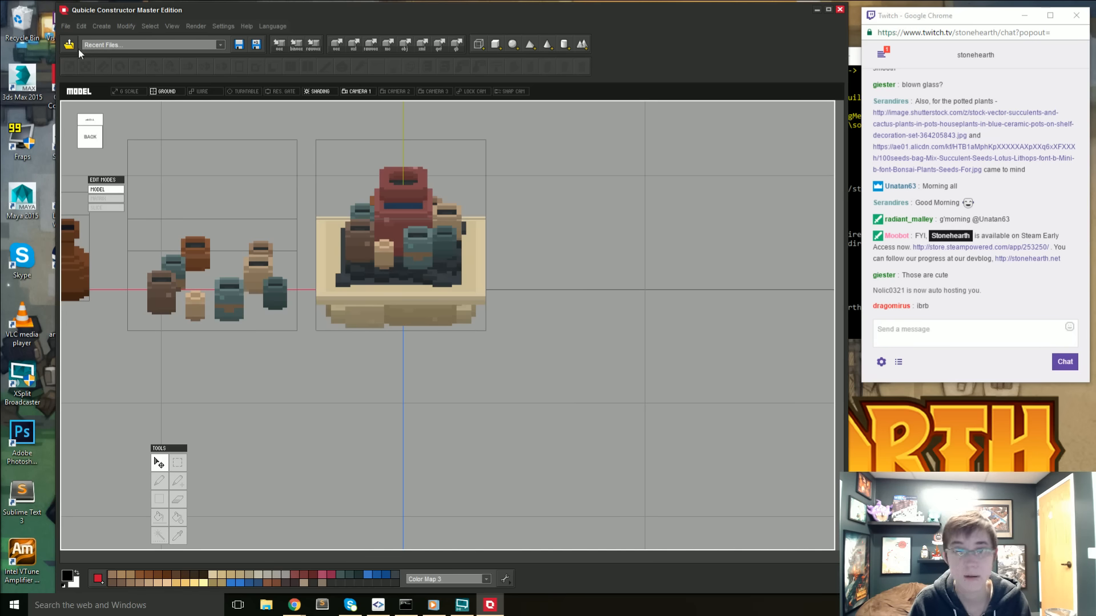
left_click(65, 25)
mouse_move(95, 50)
left_click(142, 53)
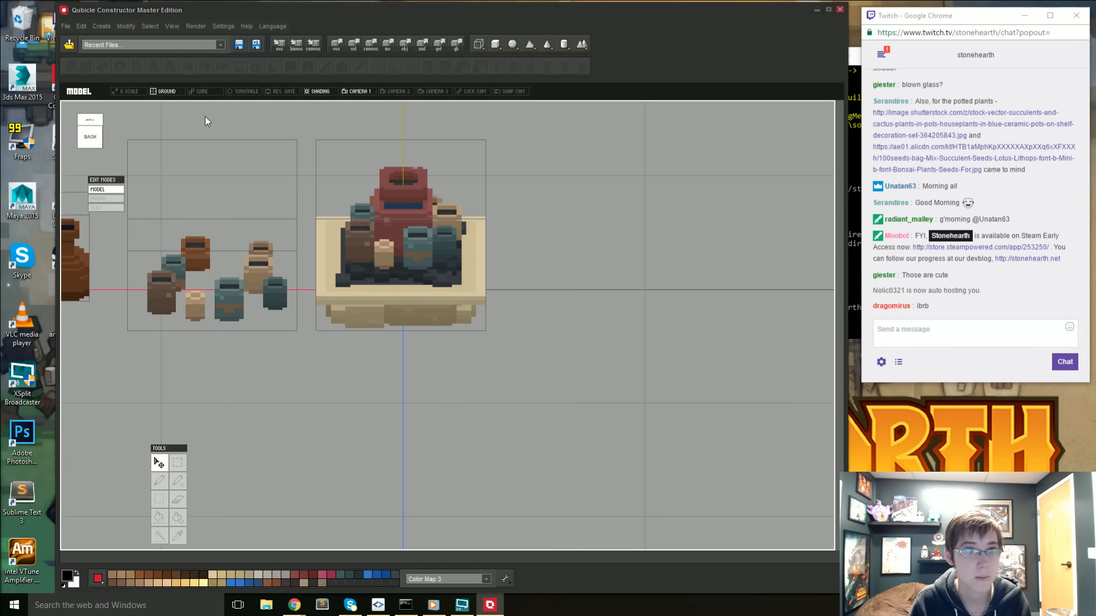
scroll(422, 286, "up", 2)
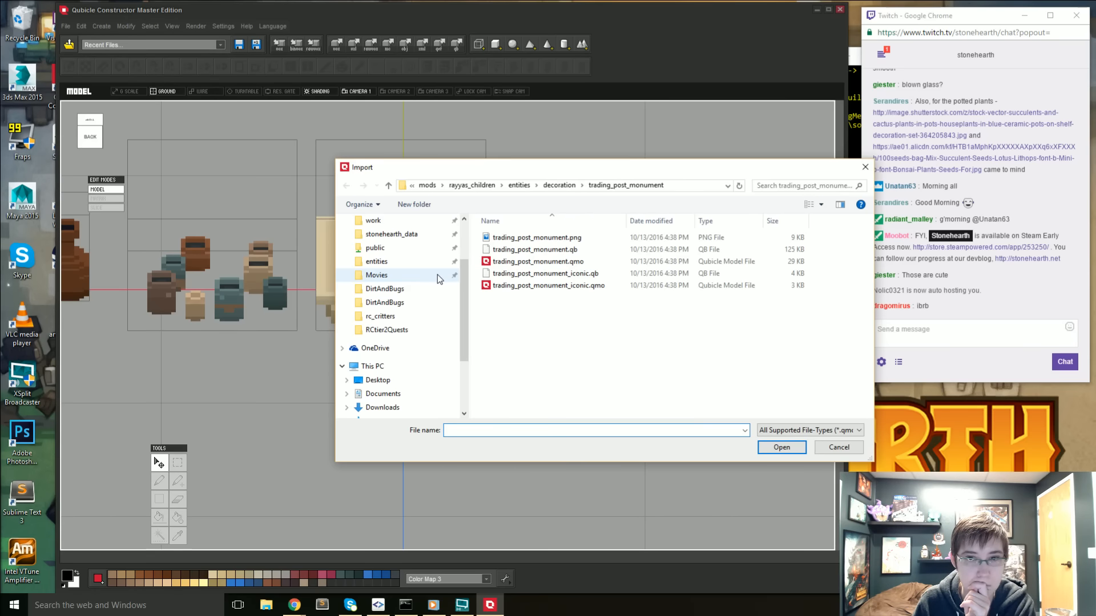
scroll(437, 276, "up", 2)
left_click(368, 321)
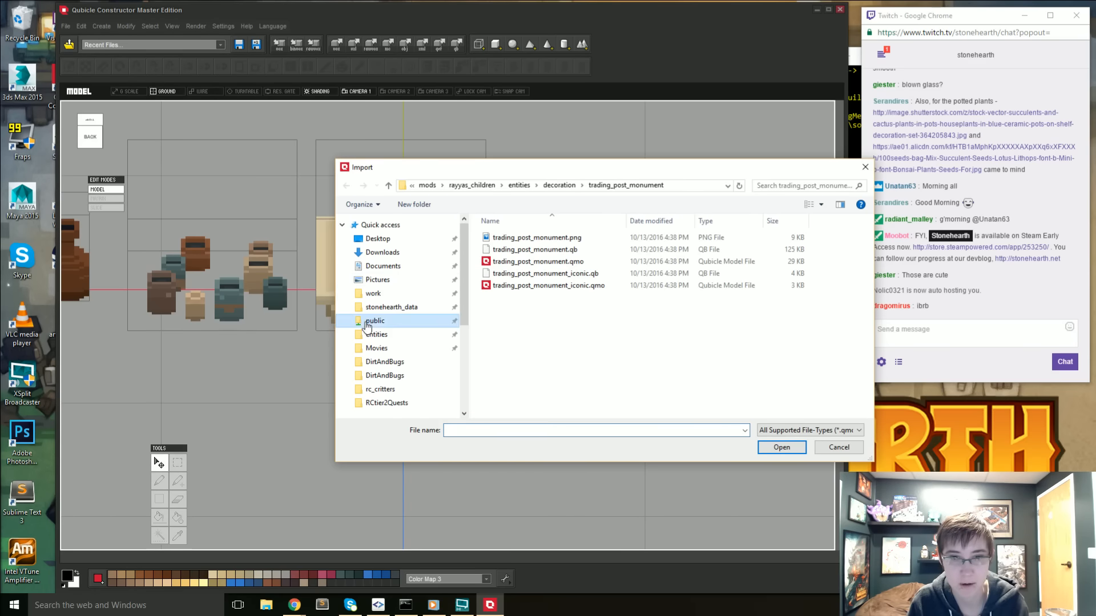
- Import rc_desertCritters.qmo from the rc_critters folder on the public network share
scroll(530, 310, "down", 2)
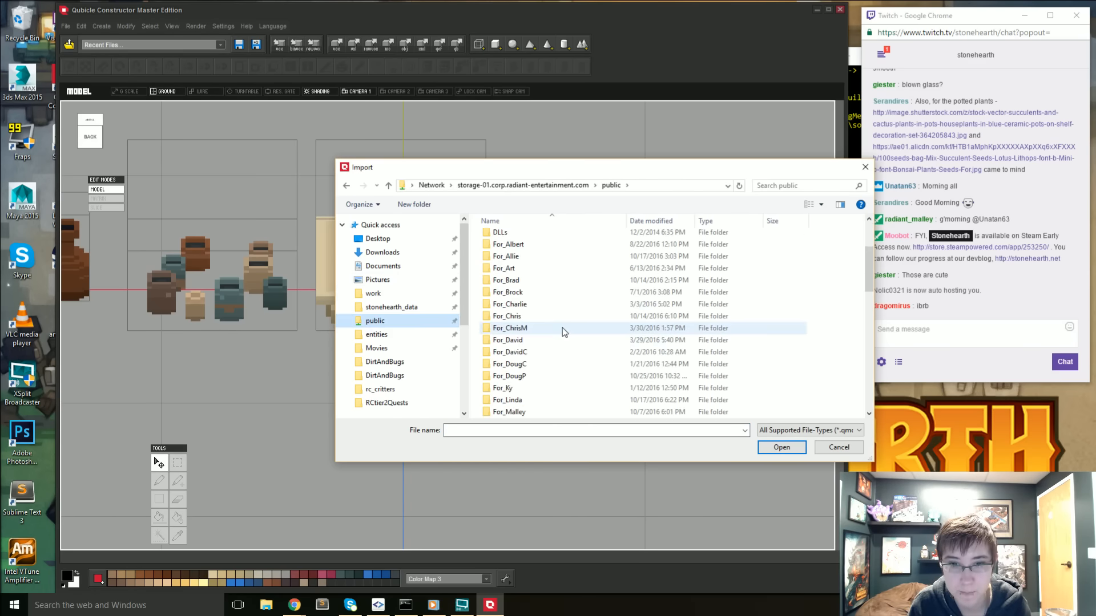
double_click(533, 255)
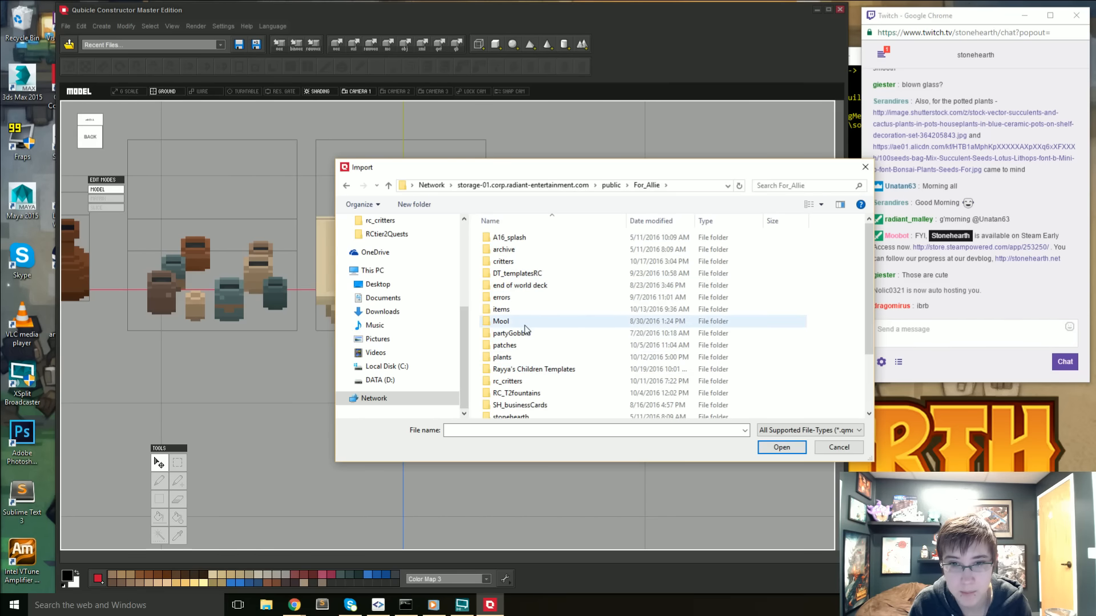
scroll(524, 341, "down", 2)
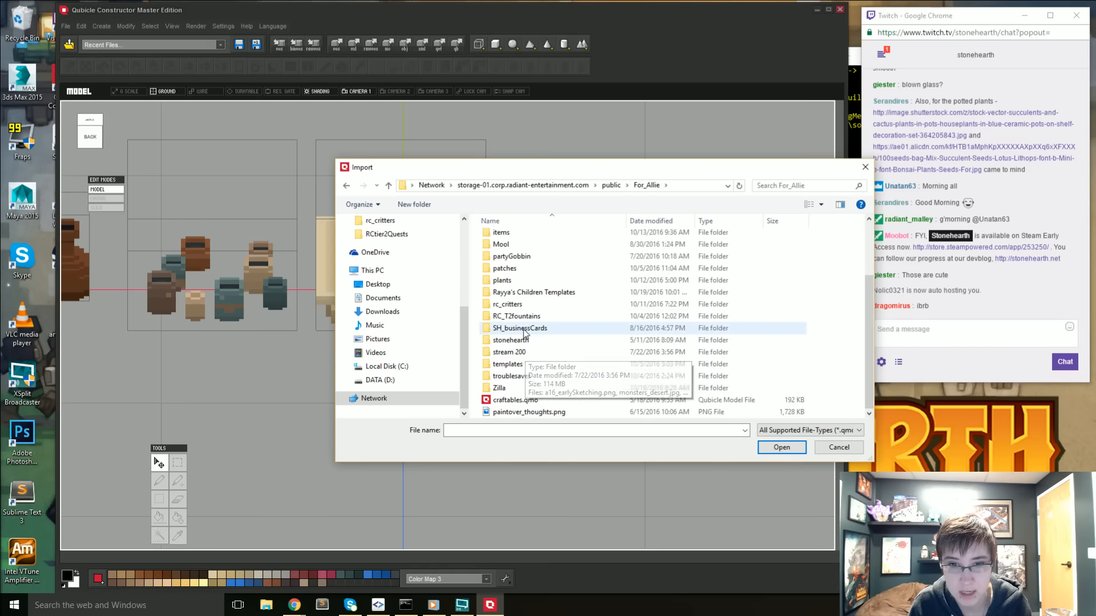
left_click(523, 306)
double_click(523, 307)
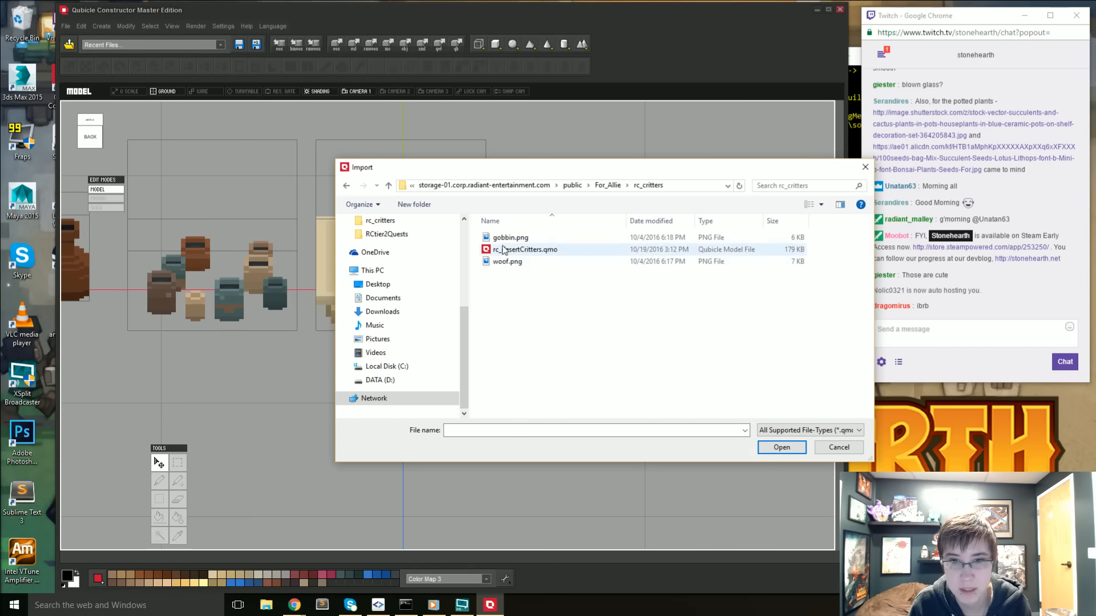
double_click(505, 250)
- Move the imported critter matrices back along the blue axis, clear of the monument and pots
scroll(492, 303, "down", 5)
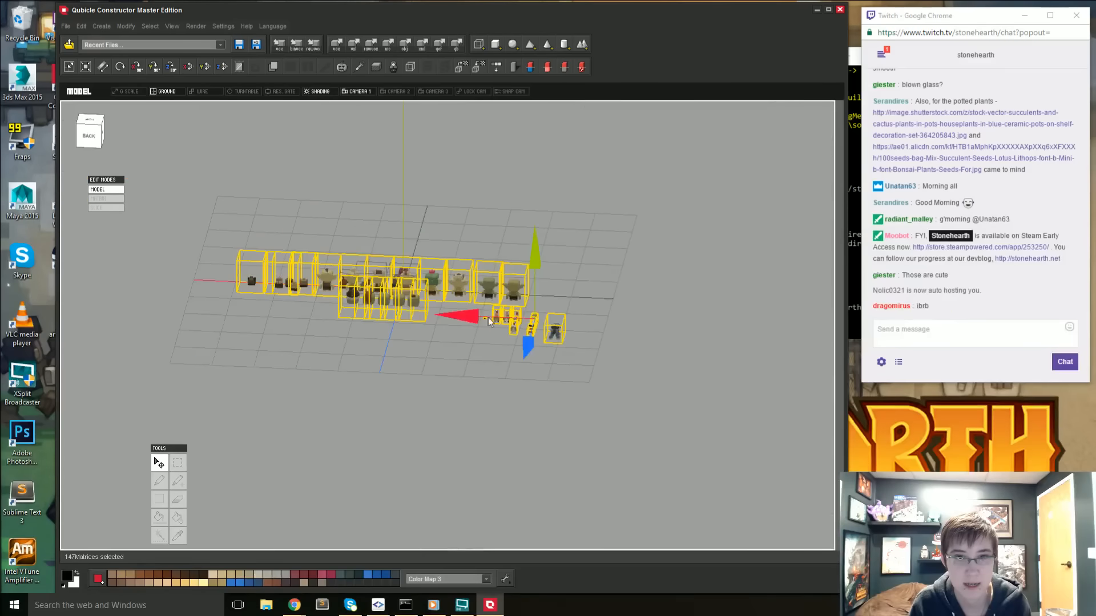
left_click_drag(529, 352, 552, 297)
left_click(540, 307)
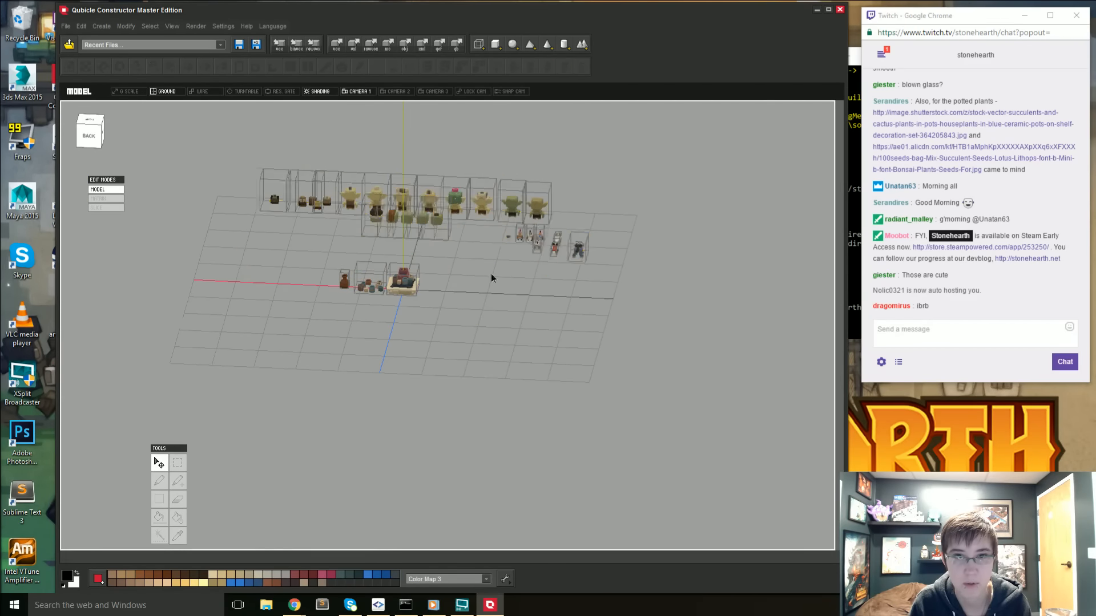
- In the top view, select the two rows of imported goblins except the one with the cactus hat and delete them
right_click_drag(491, 273, 492, 299)
middle_click_drag(483, 214, 502, 289)
left_click(92, 125)
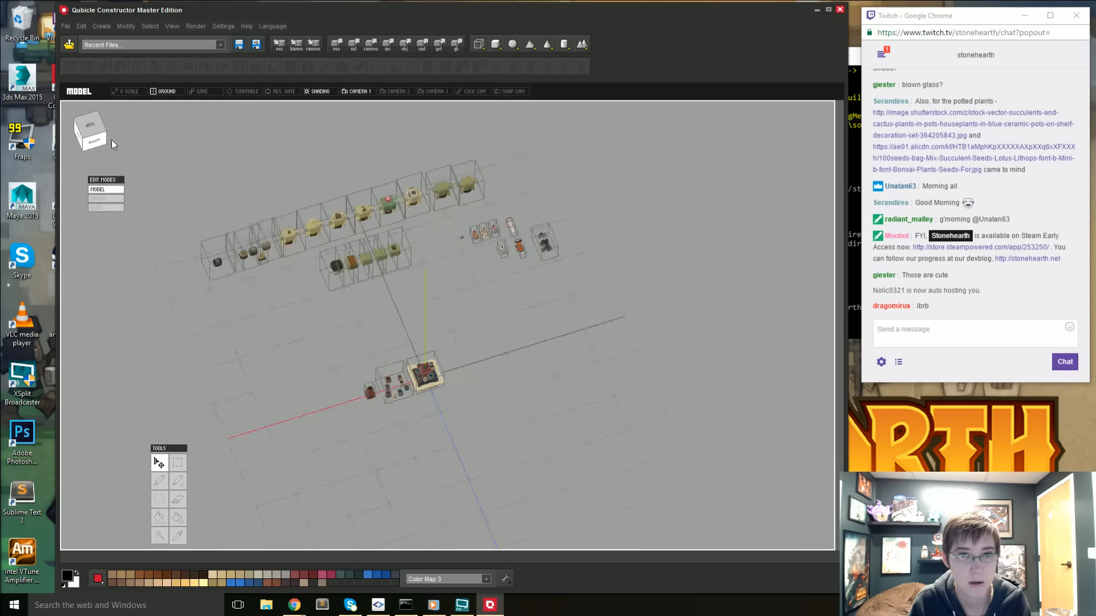
middle_click_drag(416, 354, 357, 201)
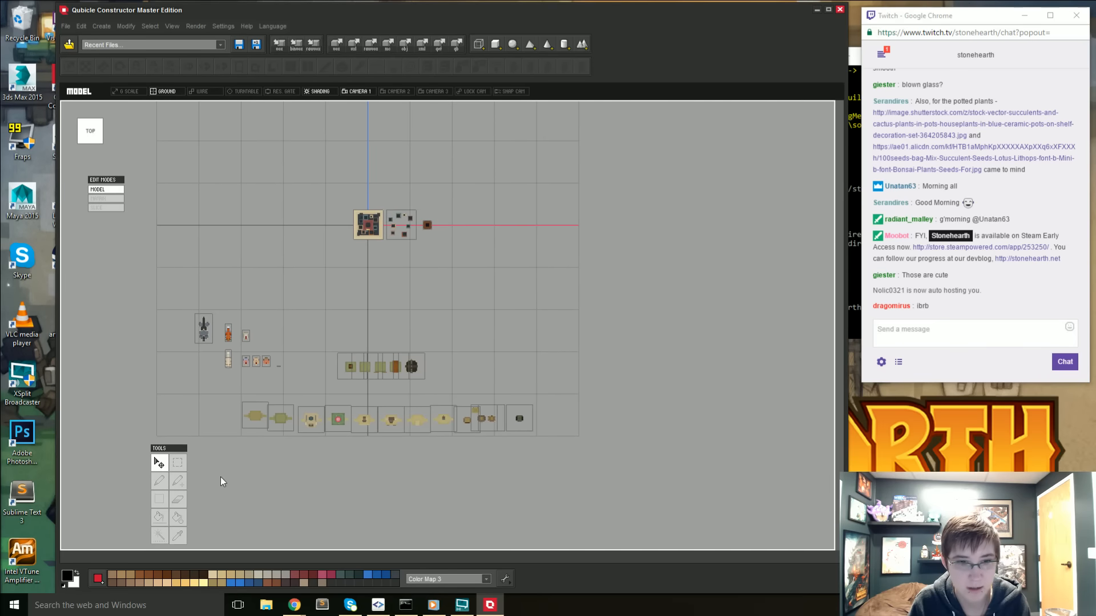
left_click_drag(232, 396, 321, 442)
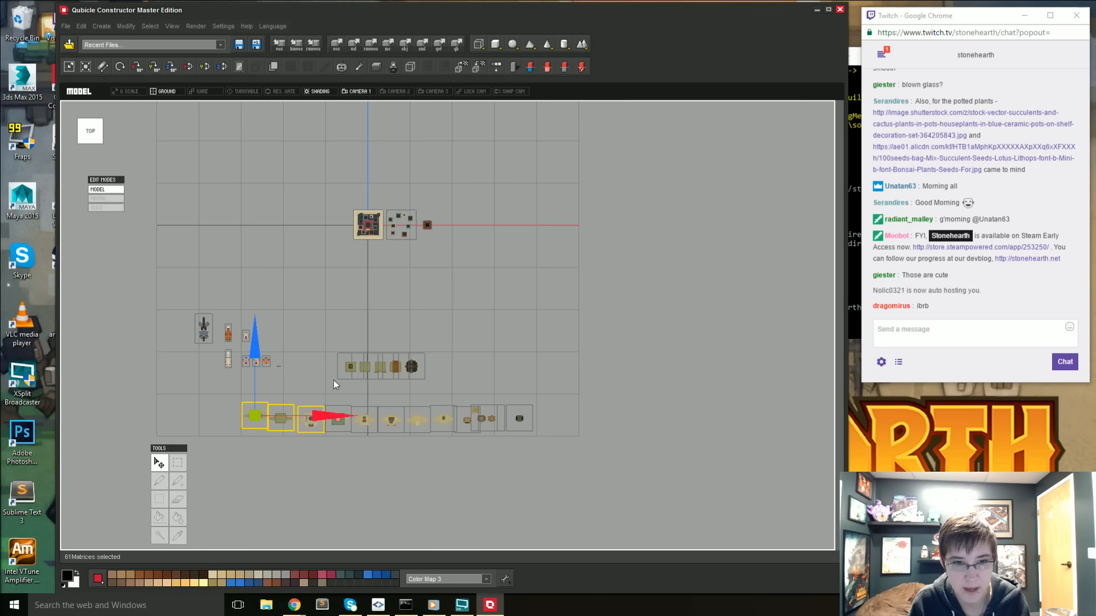
left_click_drag(329, 353, 455, 392, "shift")
left_click_drag(355, 398, 629, 464, "shift")
key("Delete")
- Select the remaining goblin with the cactus hat and bring it into close view
right_click_drag(339, 457, 327, 379)
scroll(366, 299, "up", 6)
middle_click_drag(355, 350, 396, 395)
mouse_move(395, 421)
right_mouse_down()
mouse_move(400, 410)
mouse_move(404, 420)
right_mouse_up()
left_click(467, 370)
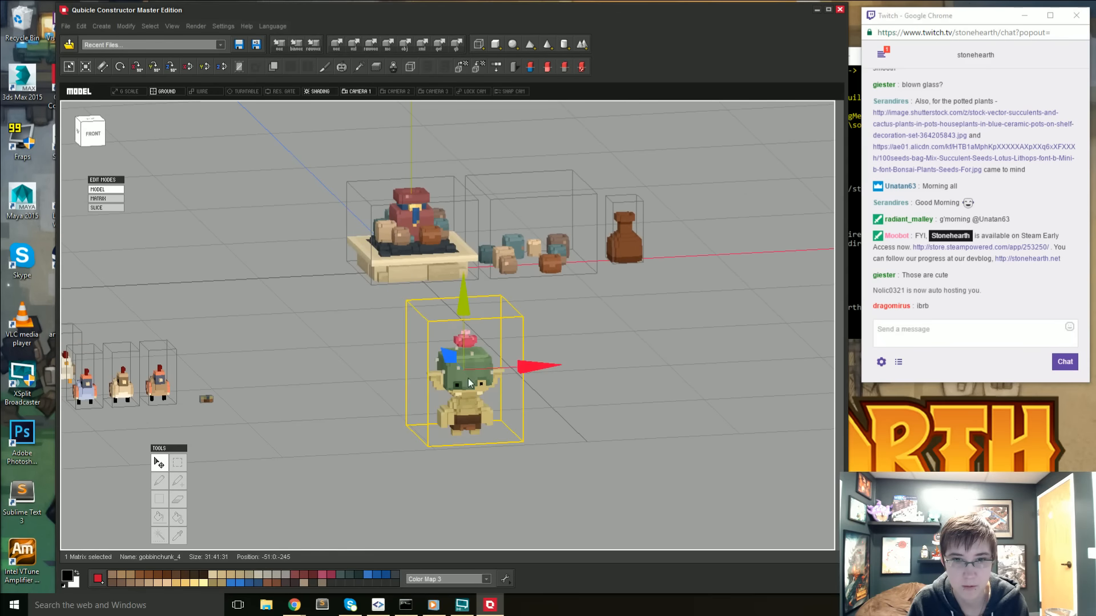
scroll(466, 394, "up", 5)
right_click_drag(465, 439, 501, 446)
middle_click_drag(501, 446, 258, 356)
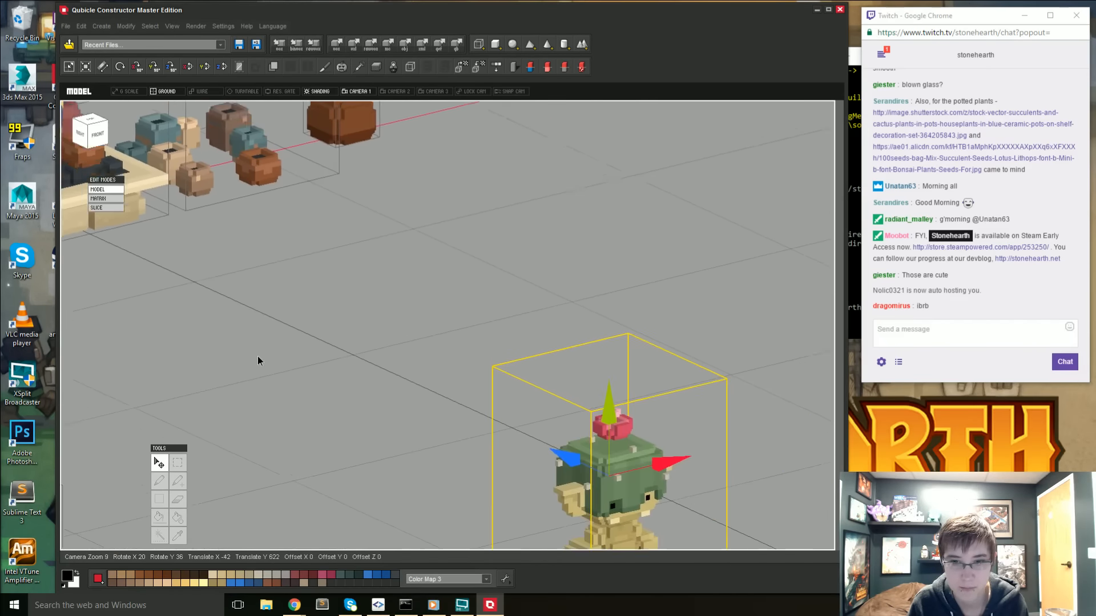
- Open the cactus goblin's matrix for editing, copy the pink flower from the top of its hat and return to model mode
scroll(246, 352, "up", 4)
middle_click_drag(616, 513, 412, 416)
right_click_drag(412, 417, 752, 421)
left_click(399, 387)
right_click_drag(399, 386, 454, 333)
double_click(454, 333)
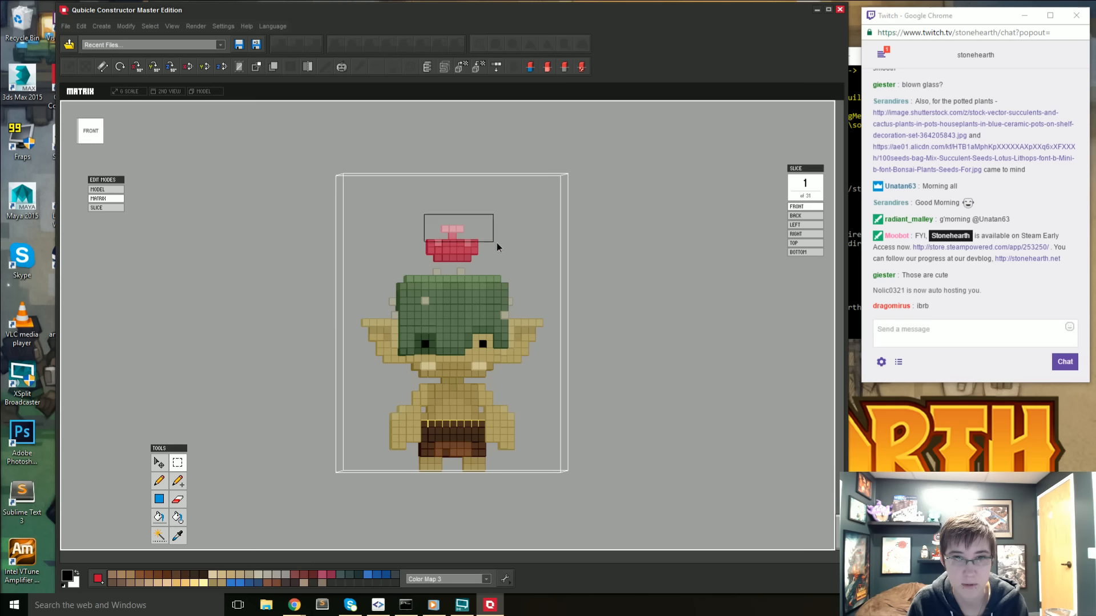
left_click_drag(497, 243, 494, 260)
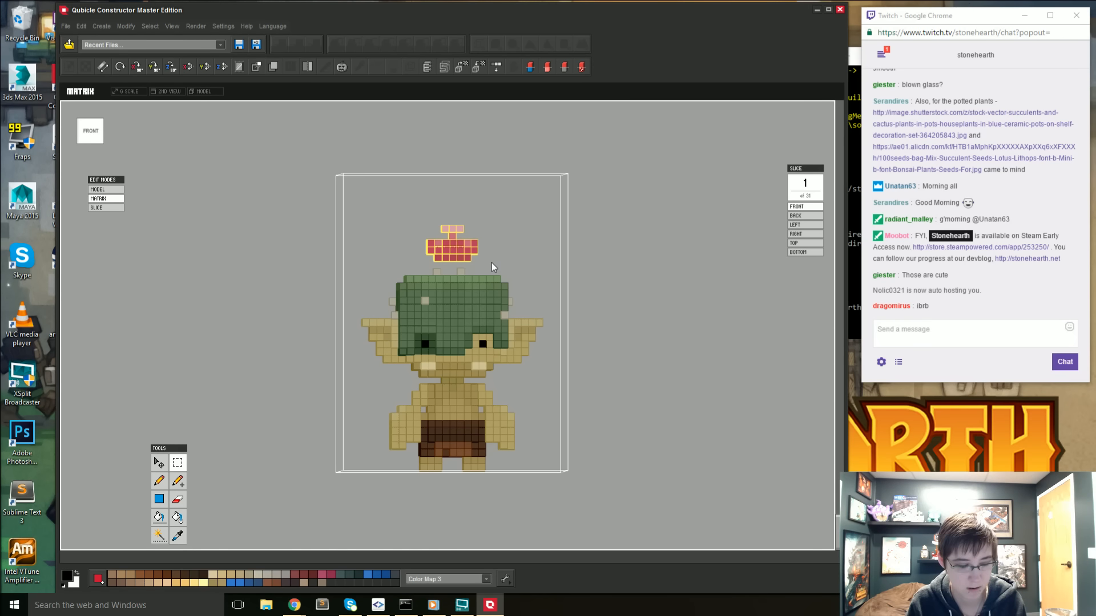
key("ctrl+d")
key("Tab")
- Move the cactus goblin along the blue axis to position -51:0:-62, close to the trading post monument
left_click_drag(624, 260, 598, 227)
scroll(614, 268, "down", 2)
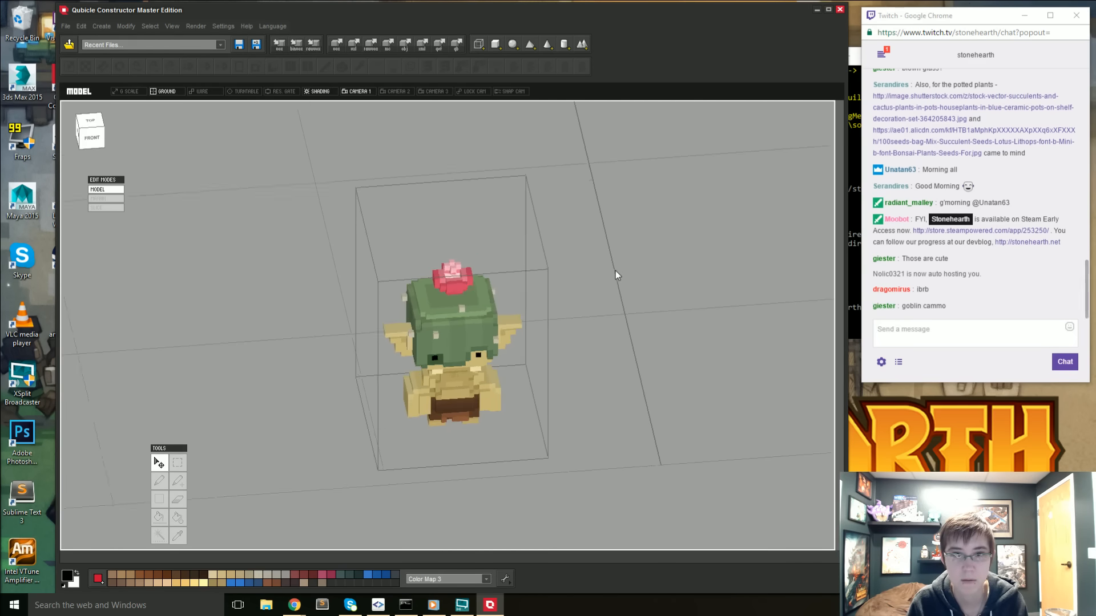
scroll(615, 271, "down", 4)
mouse_move(587, 214)
middle_mouse_down()
mouse_move(549, 234)
mouse_move(553, 256)
mouse_move(518, 269)
mouse_move(497, 179)
middle_mouse_up()
middle_click_drag(474, 271, 470, 214)
left_click(482, 488)
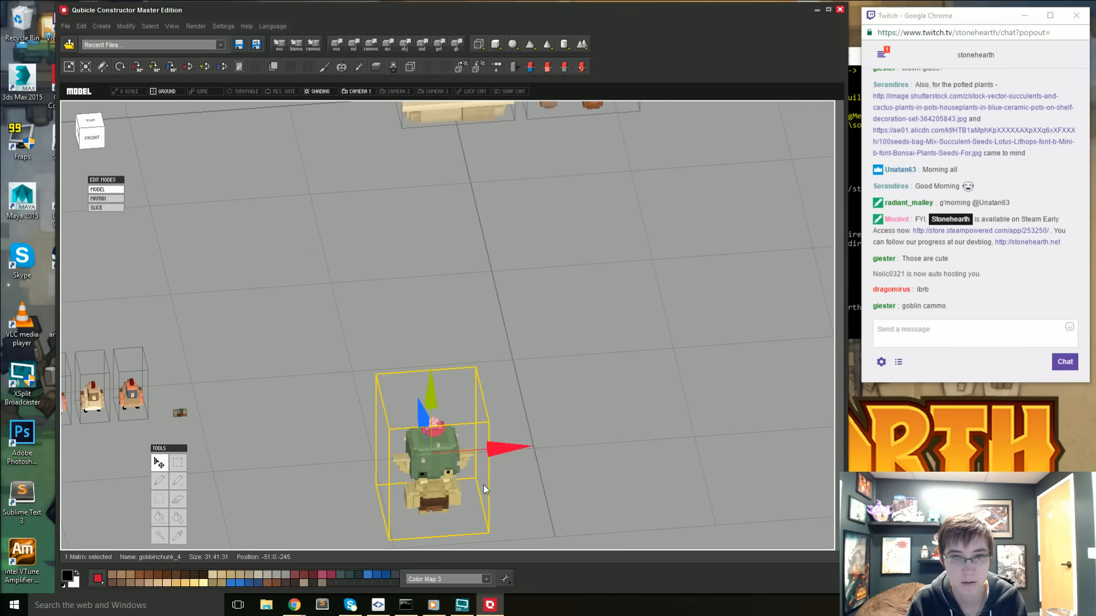
left_click_drag(425, 426, 347, 138)
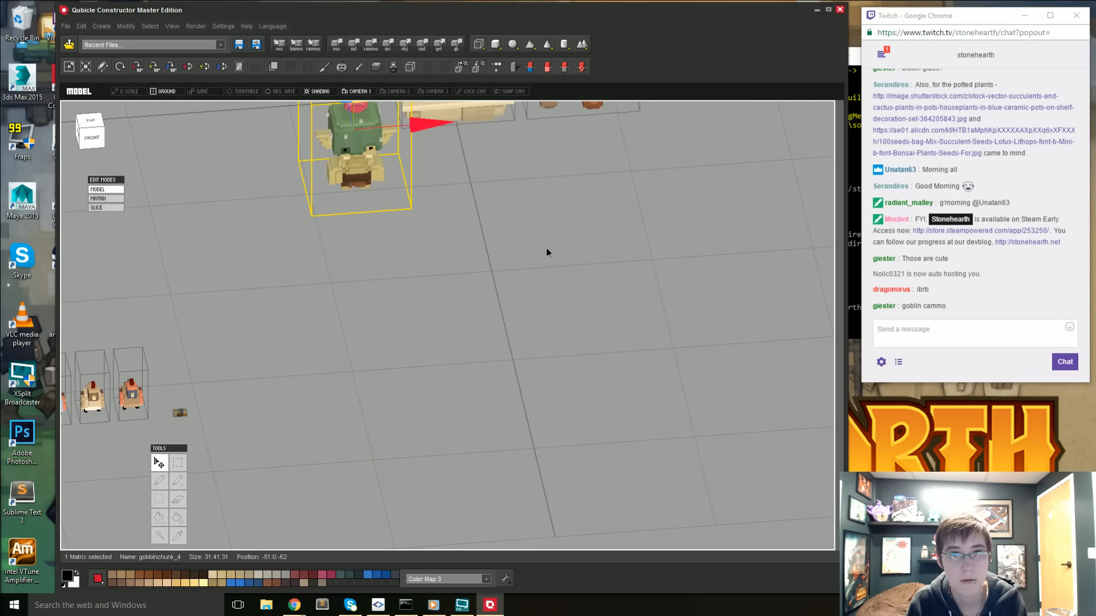
left_click(546, 247)
- Open the matrix with the separated pots for editing and paste the copied pink flower into it
middle_click_drag(503, 246, 491, 422)
right_click_drag(490, 422, 605, 229)
middle_click_drag(605, 228, 479, 368)
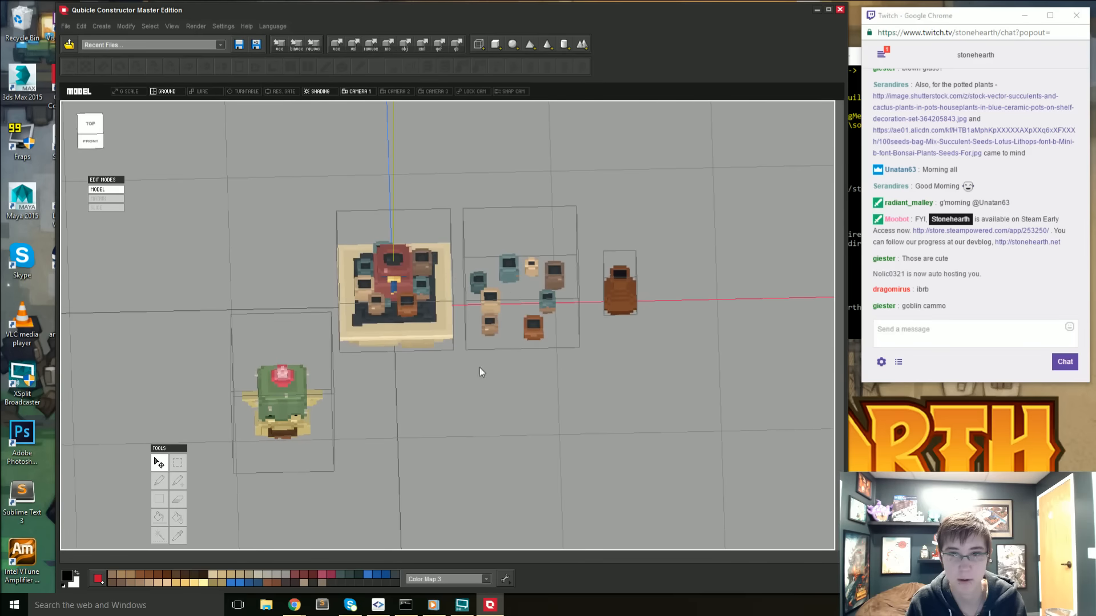
double_click(502, 267)
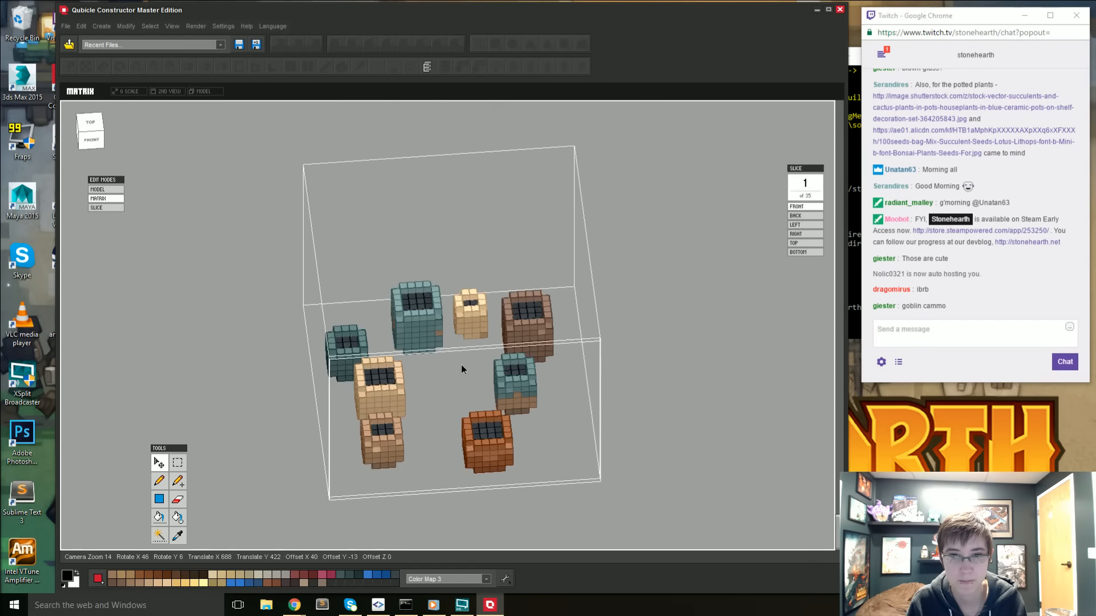
key("ctrl+v")
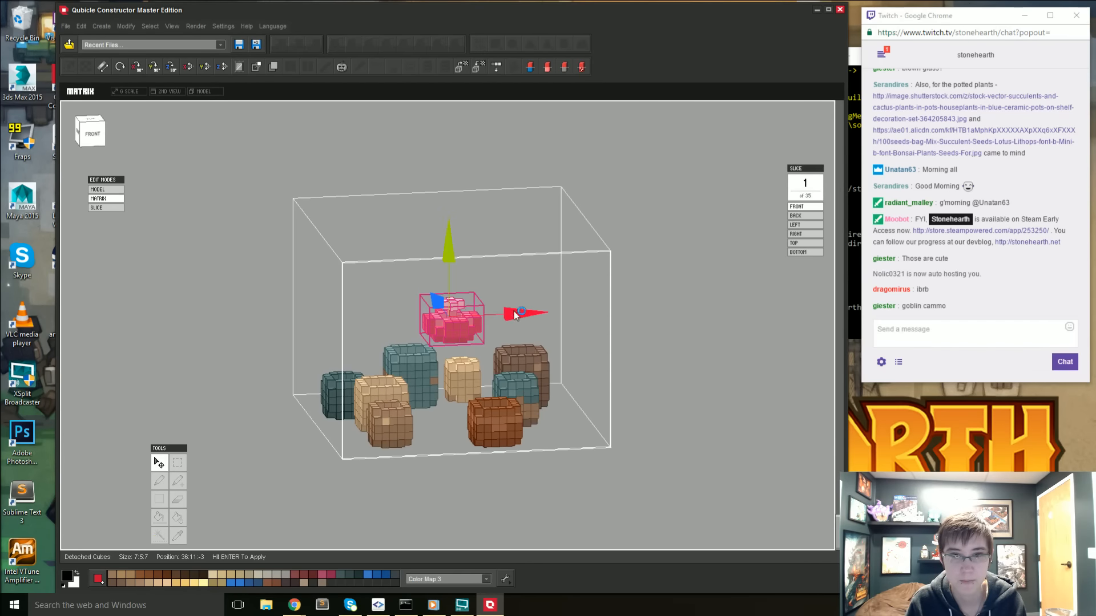
- Try the pasted pink flower over the large teal pot, placing it at position 32:10:8
left_click_drag(515, 314, 478, 316)
right_click_drag(477, 360, 655, 400)
left_click_drag(485, 267, 486, 272)
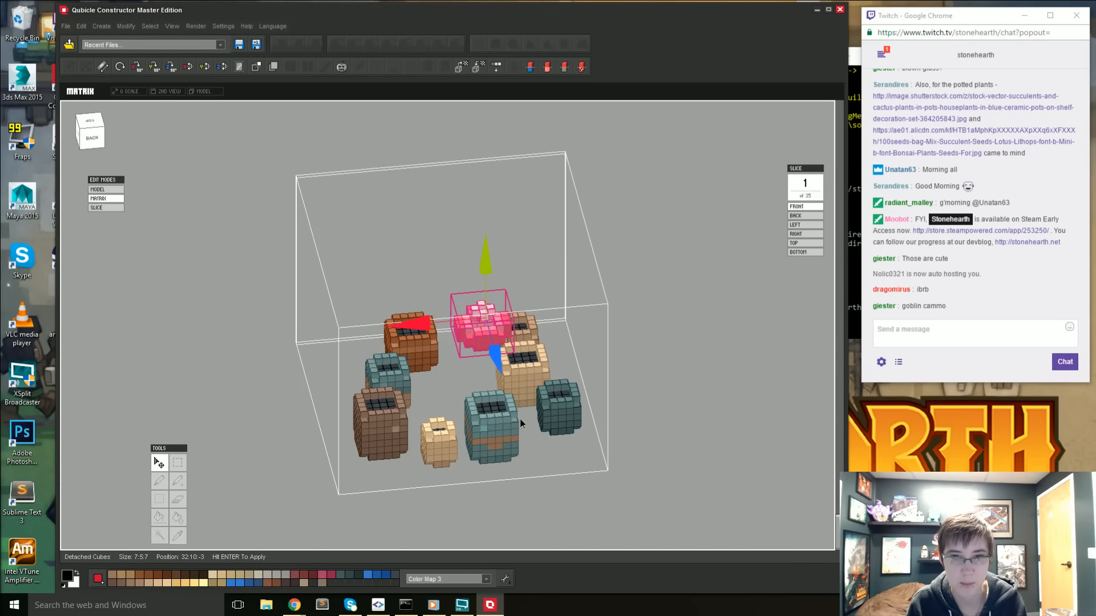
right_click_drag(519, 419, 500, 361)
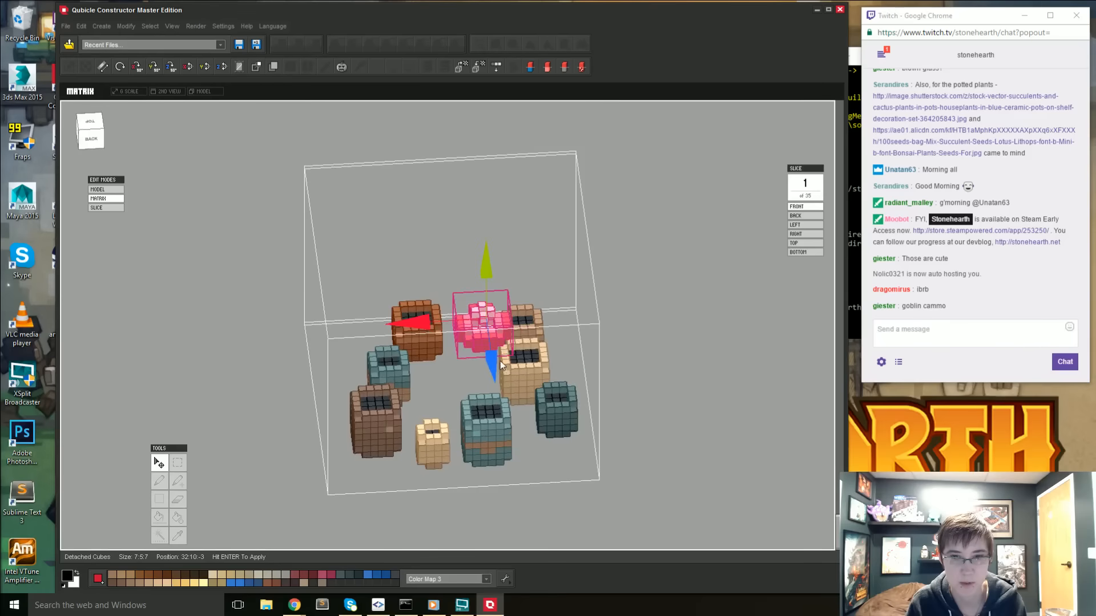
left_click_drag(500, 360, 495, 388)
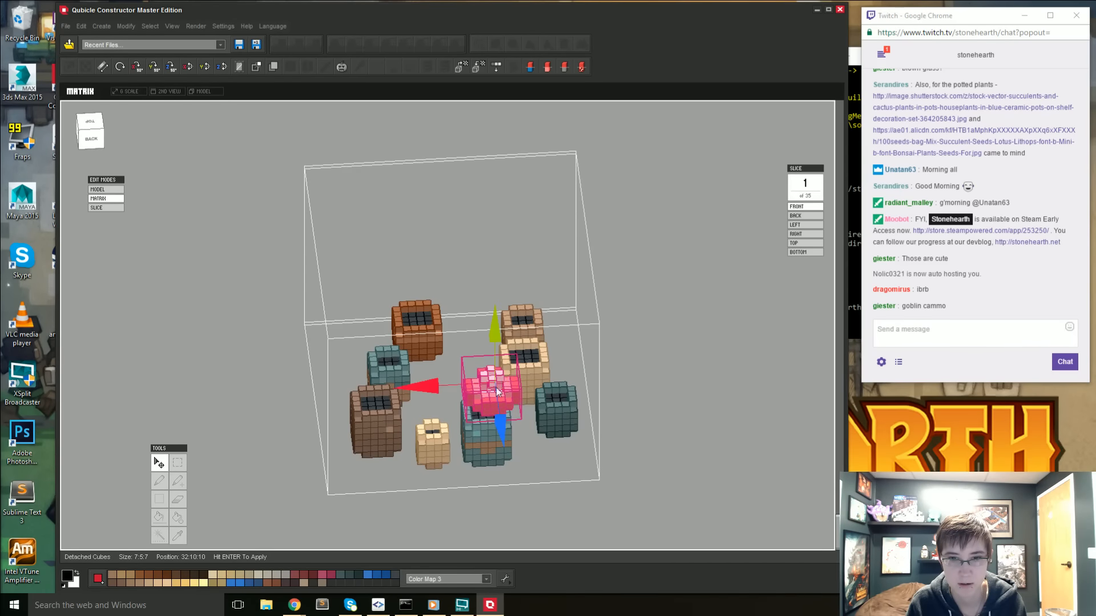
right_click_drag(496, 388, 606, 343)
left_click_drag(617, 316, 596, 318)
right_click_drag(596, 317, 608, 481)
middle_click_drag(441, 275, 457, 316)
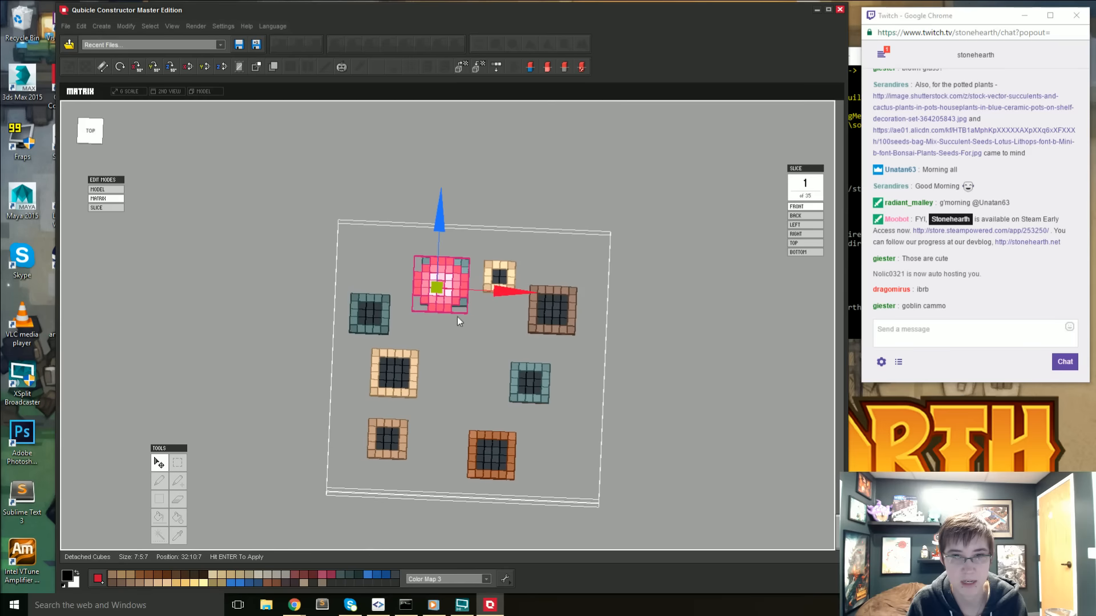
left_click_drag(442, 224, 440, 221)
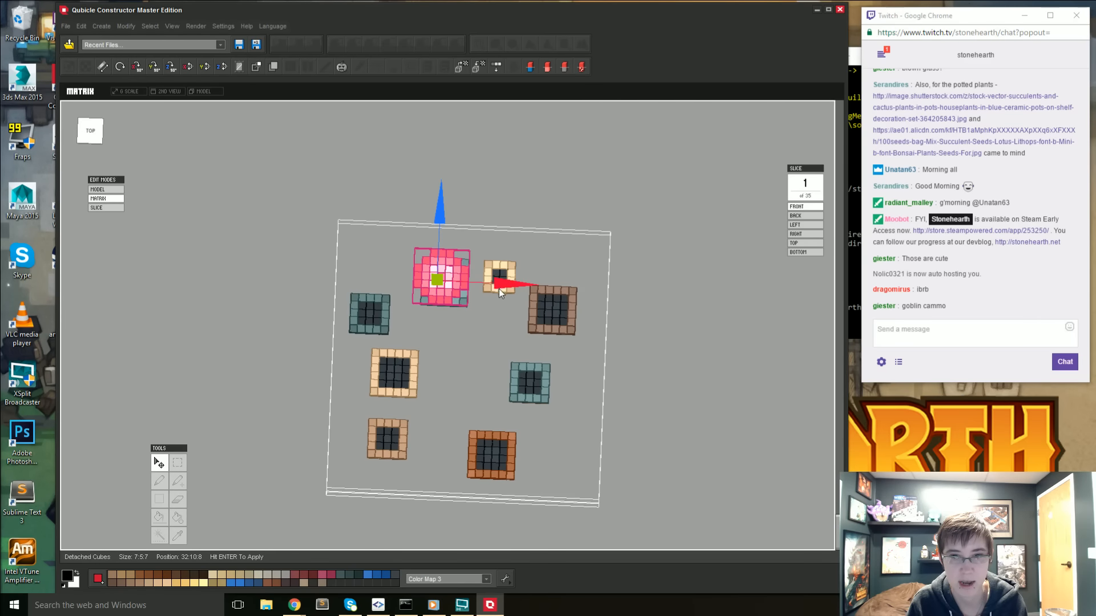
- Move the pink flower above the small teal-and-brown pot, adjust its height, apply the placement and deselect it
left_click_drag(509, 283, 619, 302)
left_click_drag(549, 216, 552, 326)
left_click_drag(616, 386, 587, 386)
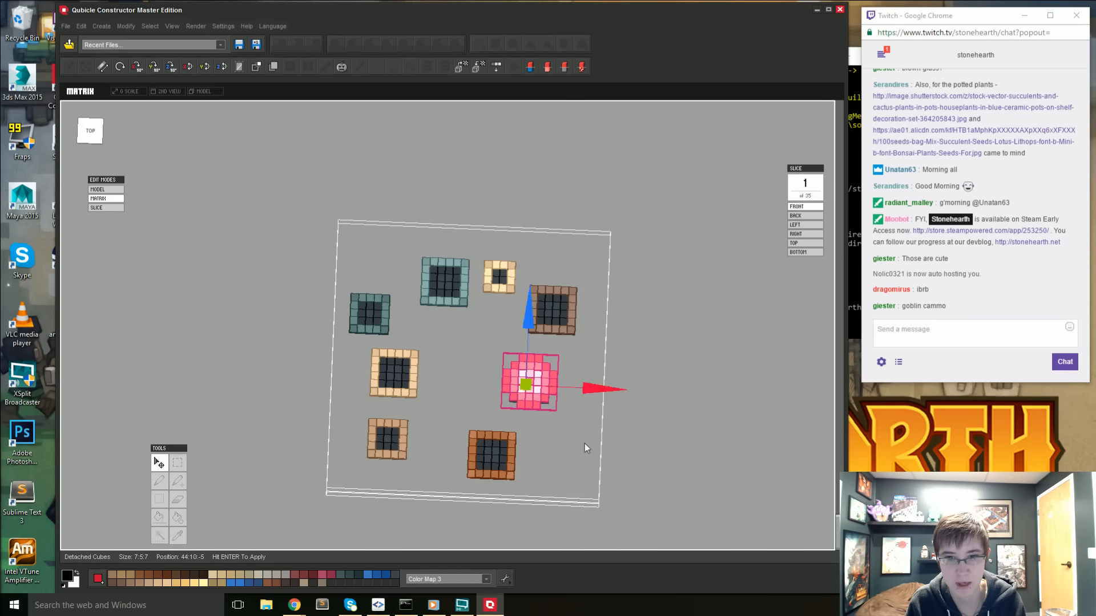
right_click_drag(584, 444, 501, 341)
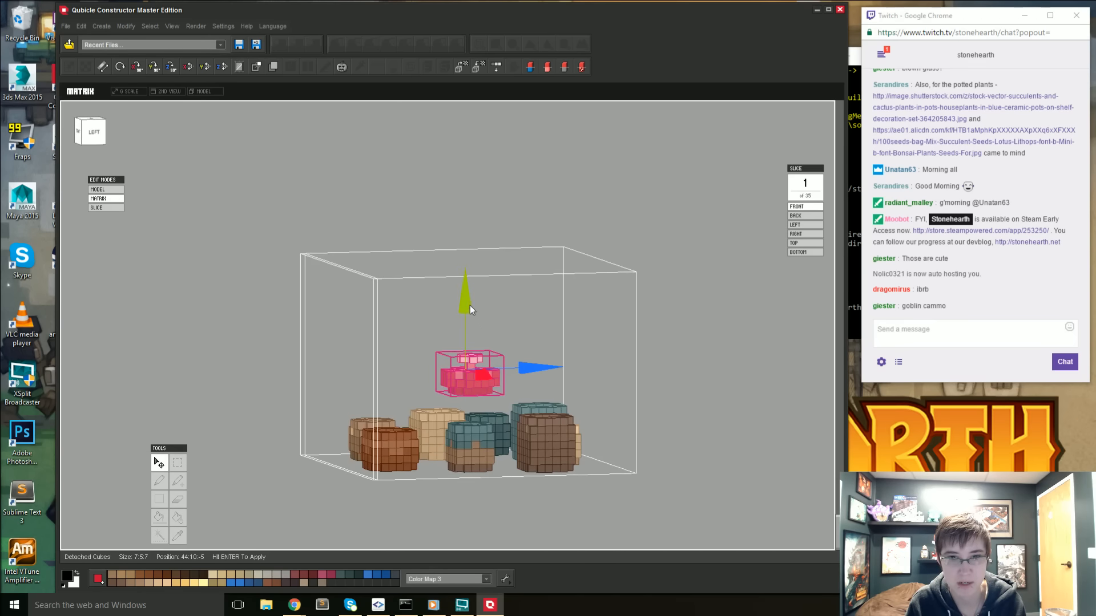
left_click_drag(471, 309, 470, 335)
right_click_drag(471, 335, 546, 468)
left_click_drag(501, 335, 501, 330)
right_click_drag(445, 402, 440, 347)
left_click_drag(441, 328, 441, 300)
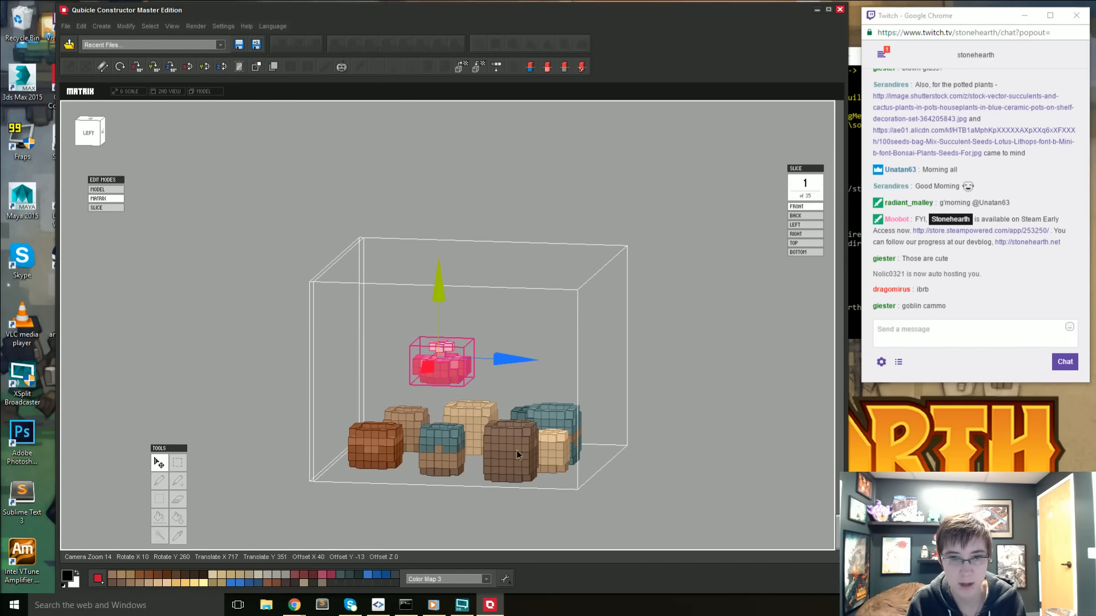
right_click_drag(516, 451, 412, 420)
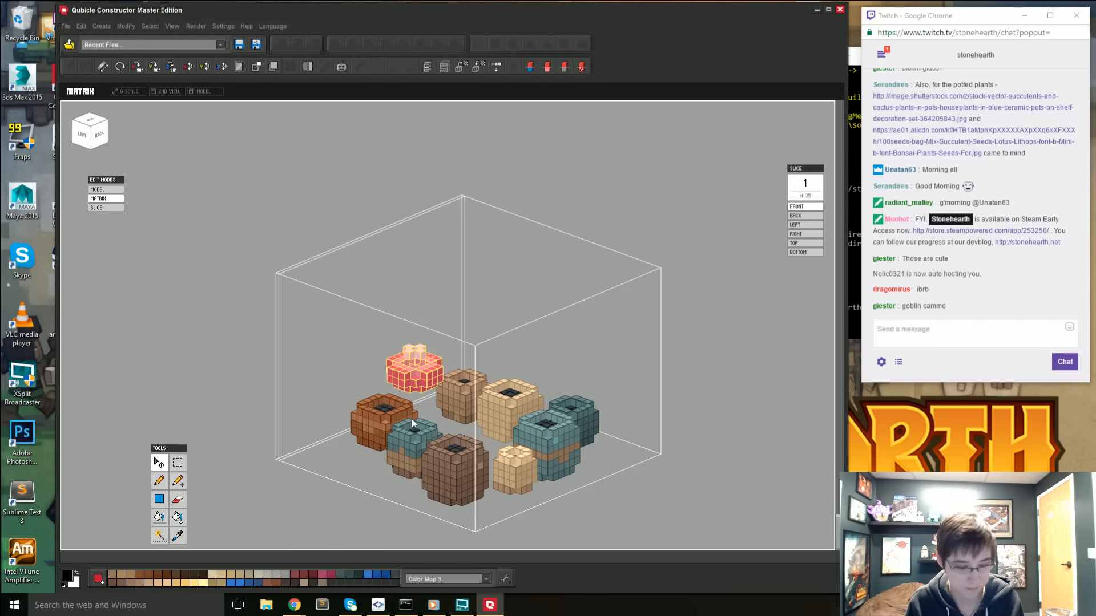
key("ctrl+d")
right_click_drag(404, 432, 472, 431)
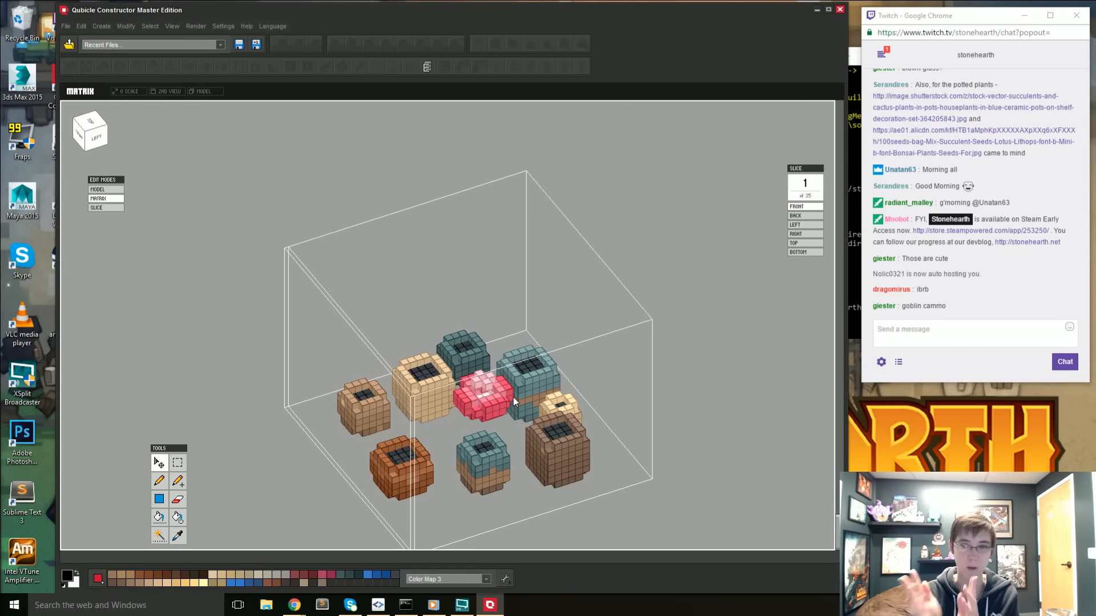
right_click_drag(612, 418, 951, 440)
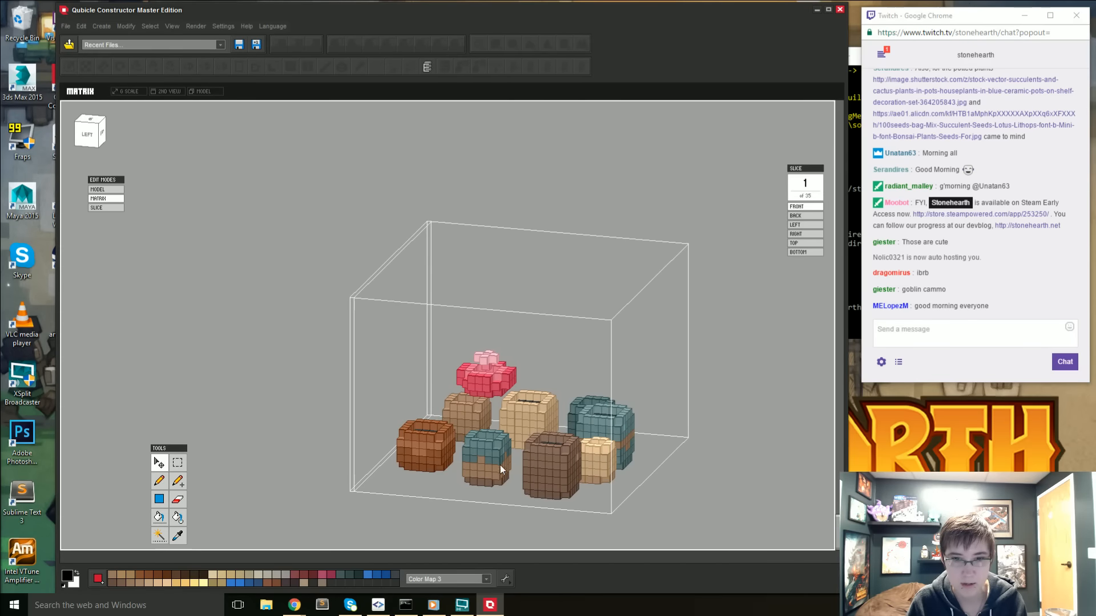
right_click_drag(573, 493, 467, 472)
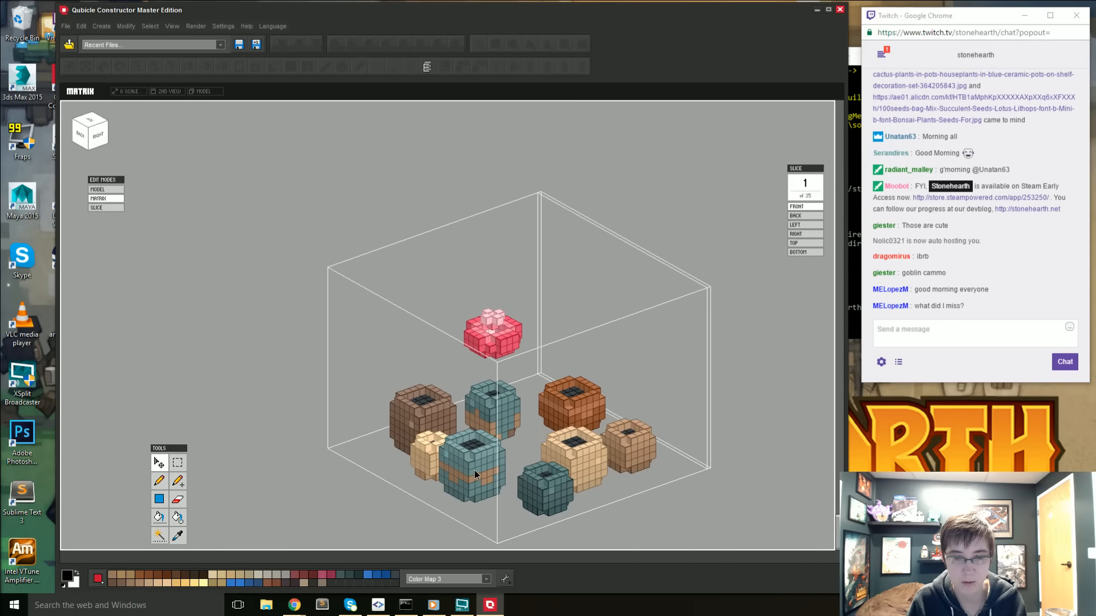
right_click_drag(542, 495, 488, 372)
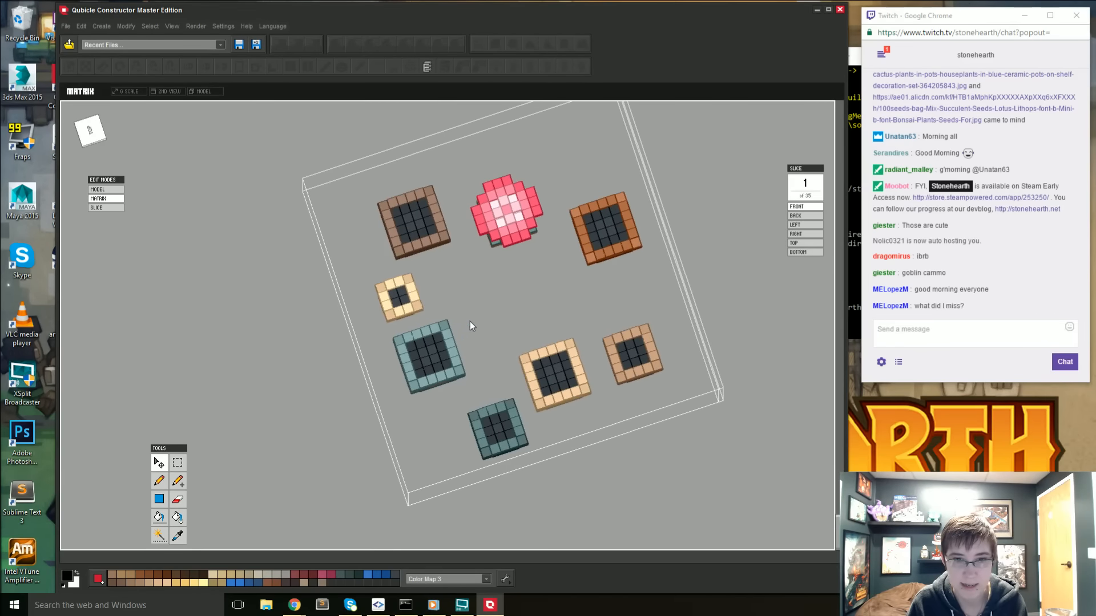
mouse_move(440, 400)
right_mouse_down()
mouse_move(422, 381)
mouse_move(421, 398)
right_mouse_up()
- From an aligned top view, shift a 5:7:5 section of the large teal pot one cube outward along the blue and red axes
left_click(93, 135)
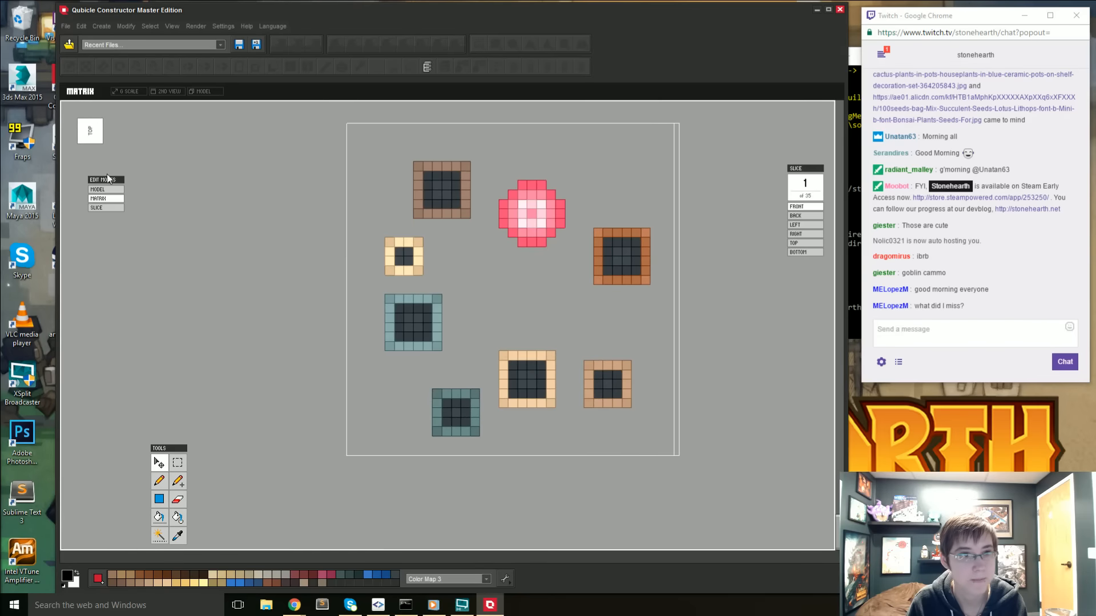
left_click(91, 125)
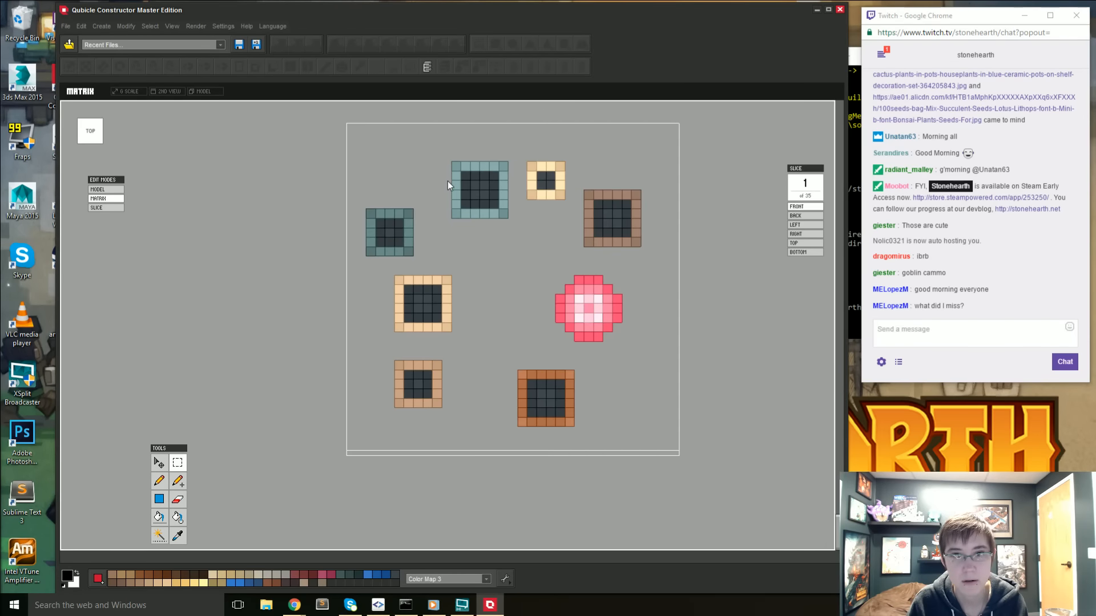
left_click_drag(477, 215, 477, 216)
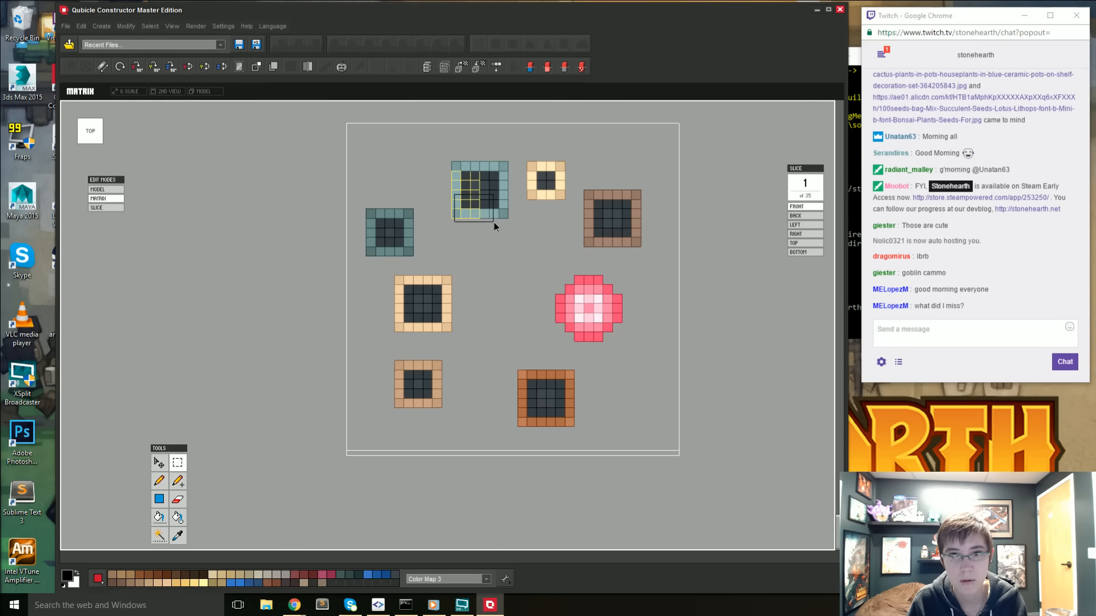
left_click_drag(498, 223, 498, 224)
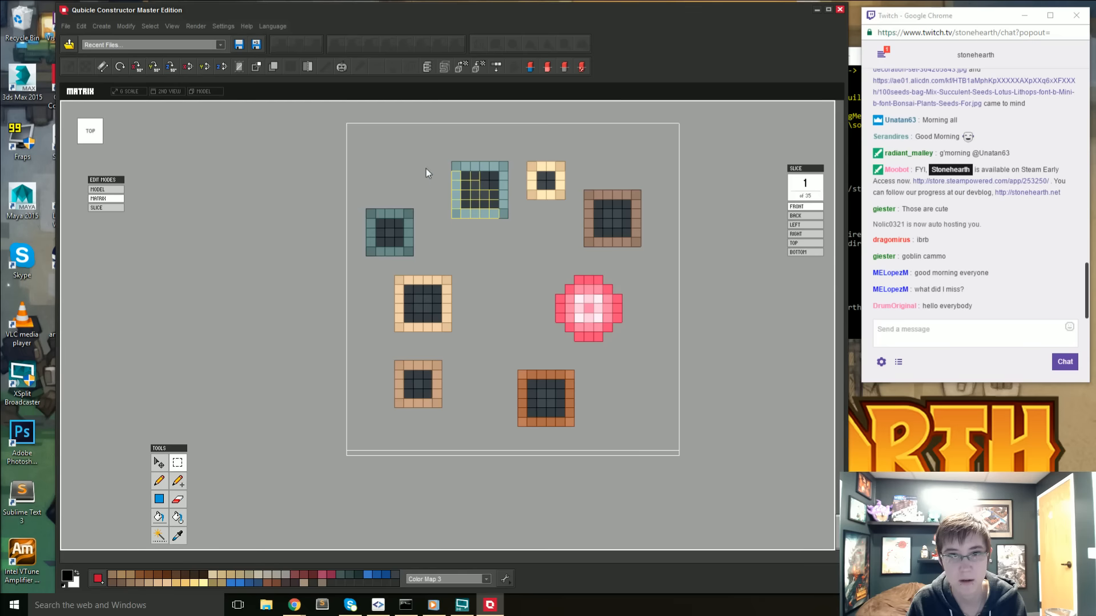
left_click(163, 463)
left_click(481, 210)
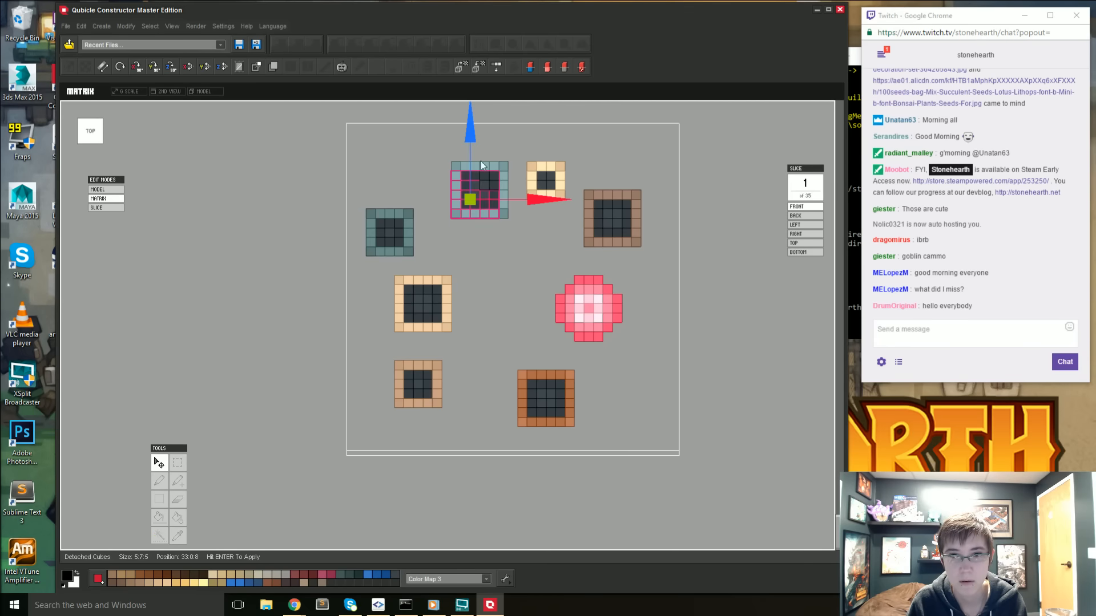
left_click_drag(470, 128, 471, 137)
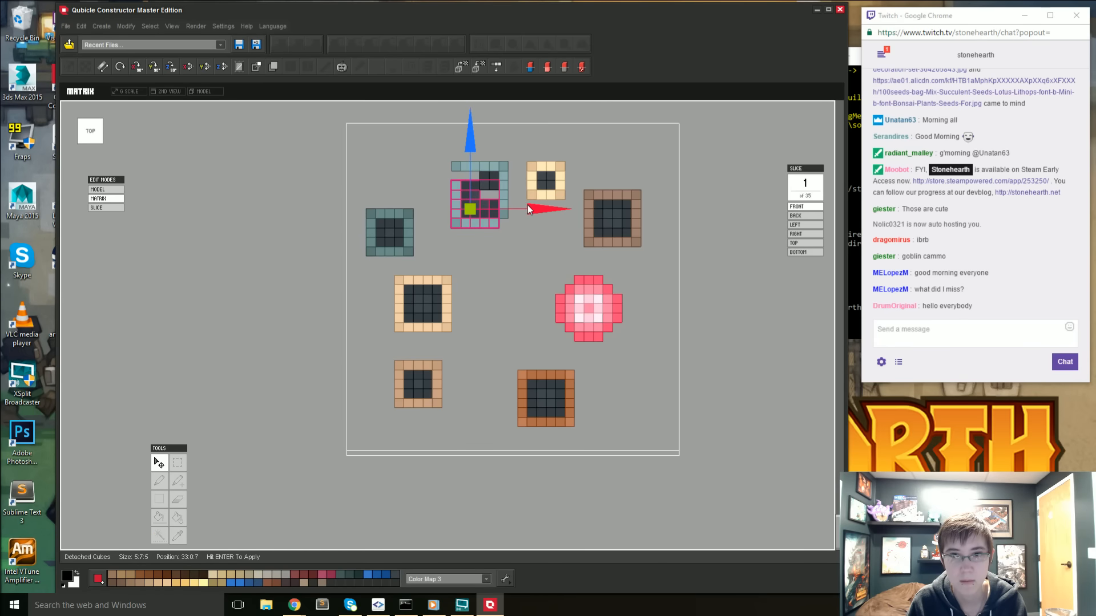
left_click_drag(528, 204, 522, 208)
key("Return")
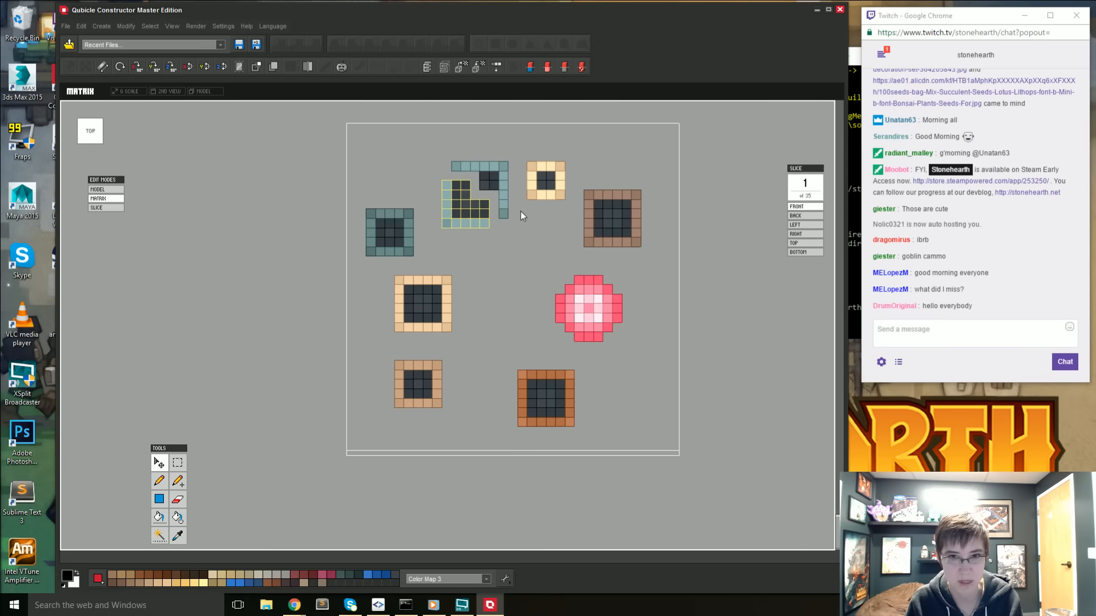
left_click(519, 213)
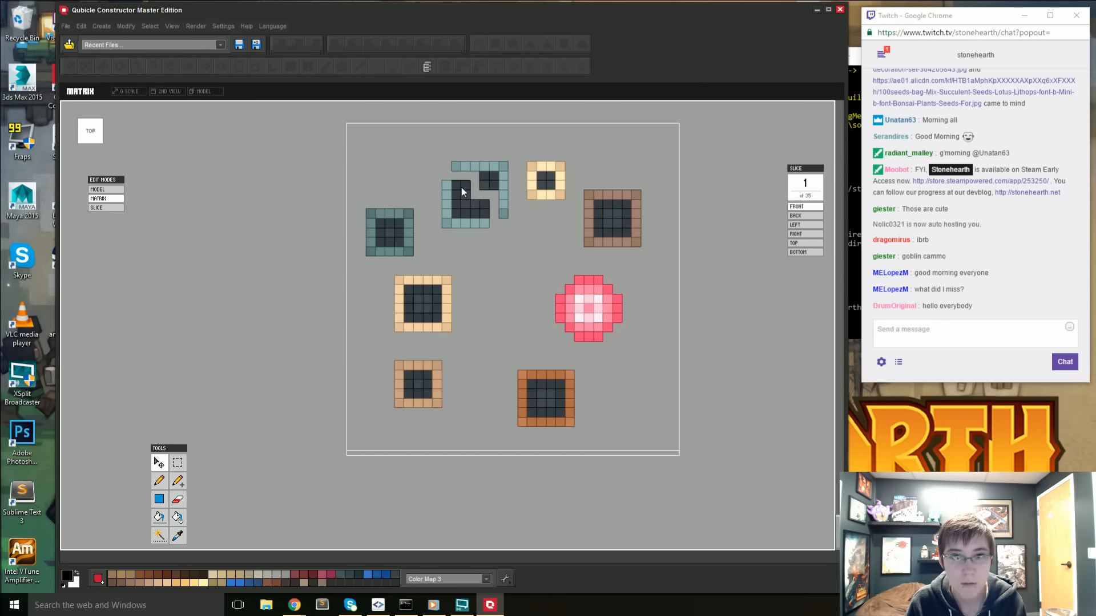
- Duplicate a 4:6:4 block of the large teal pot's dark filling and apply the copy one cube over along the blue and red axes
left_click(178, 462)
left_click_drag(454, 182, 489, 218)
key("ctrl+d")
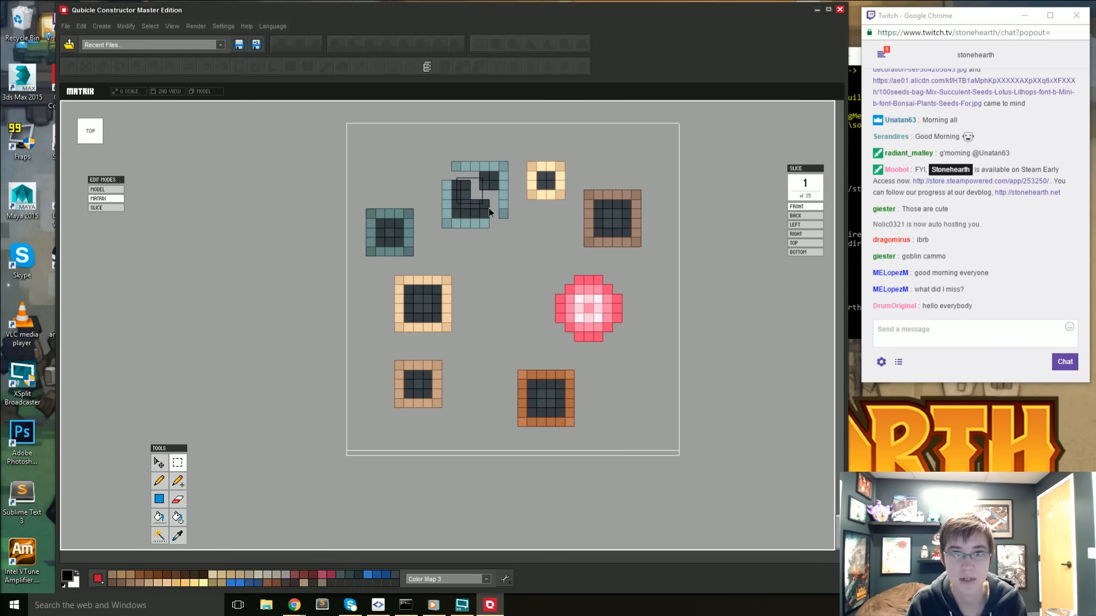
left_click_drag(476, 211, 474, 210)
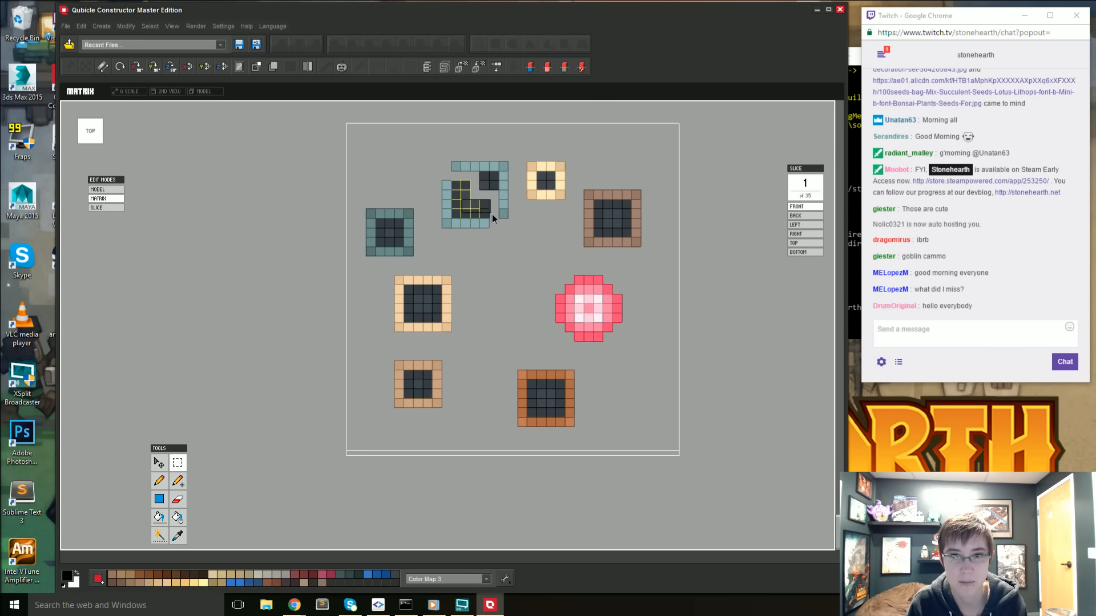
key("ctrl+v")
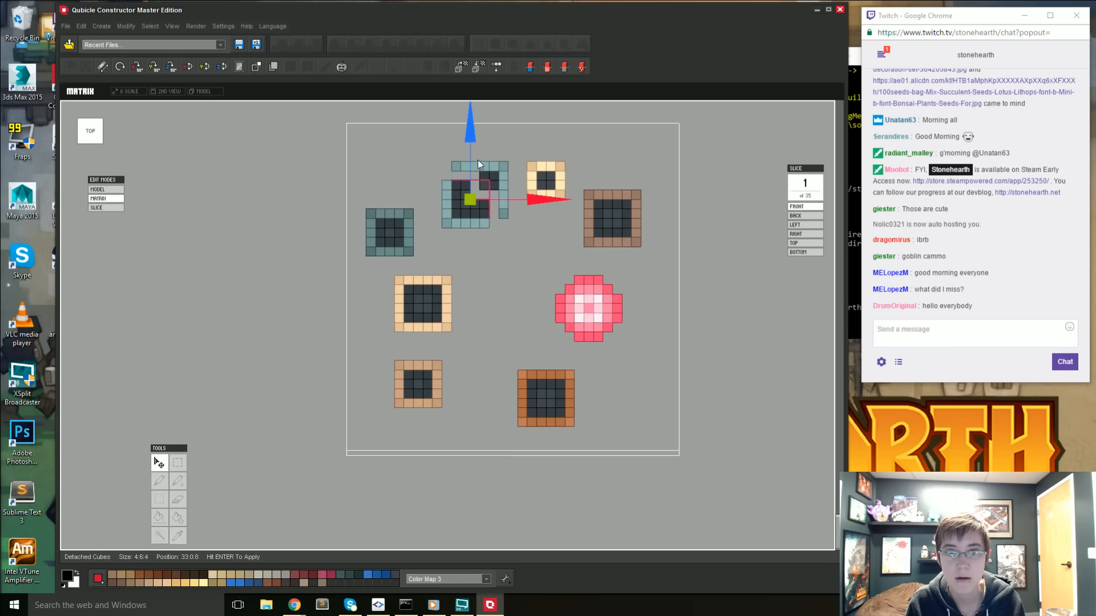
left_click_drag(474, 139, 476, 131)
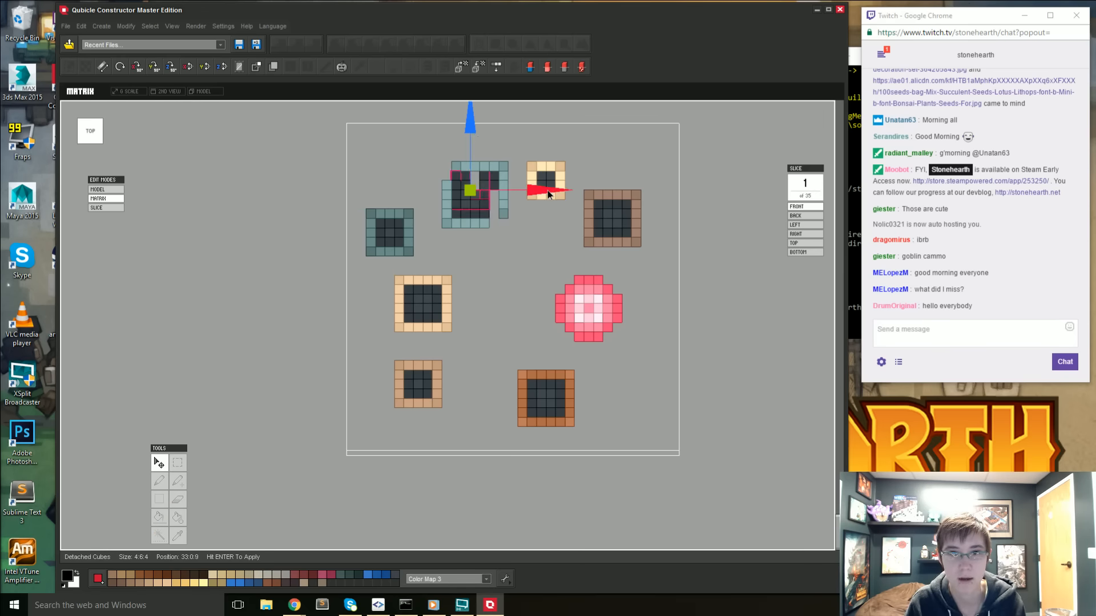
left_click_drag(547, 190, 563, 190)
key("Return")
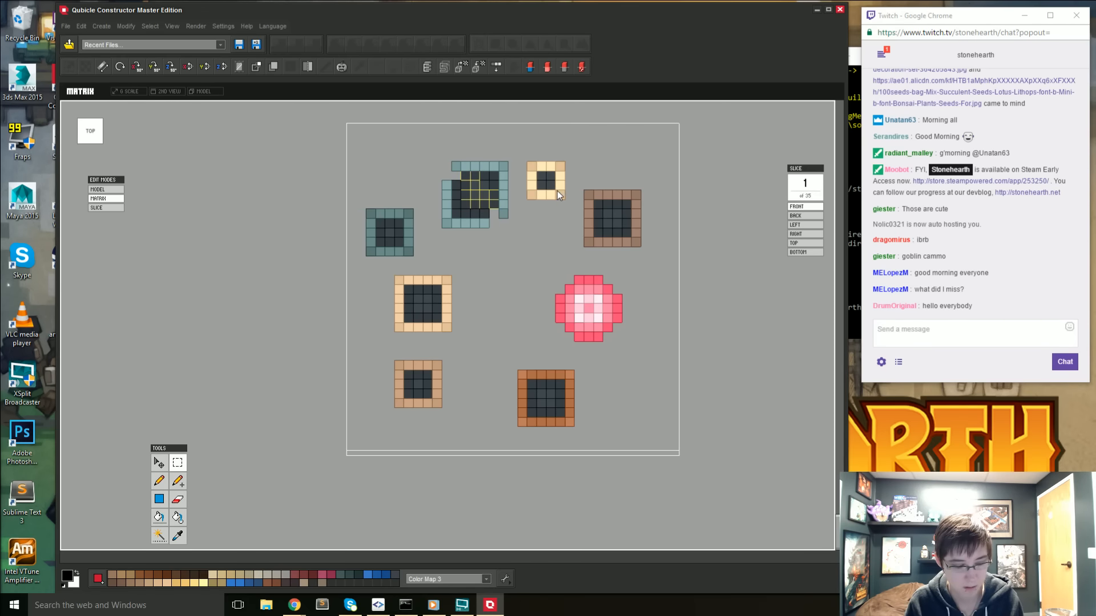
- Fill the remaining gaps inside the widened teal pot with dark filling copies placed at 34:0:8 and 33:0:9
key("ctrl+v")
left_click_drag(478, 130, 479, 139)
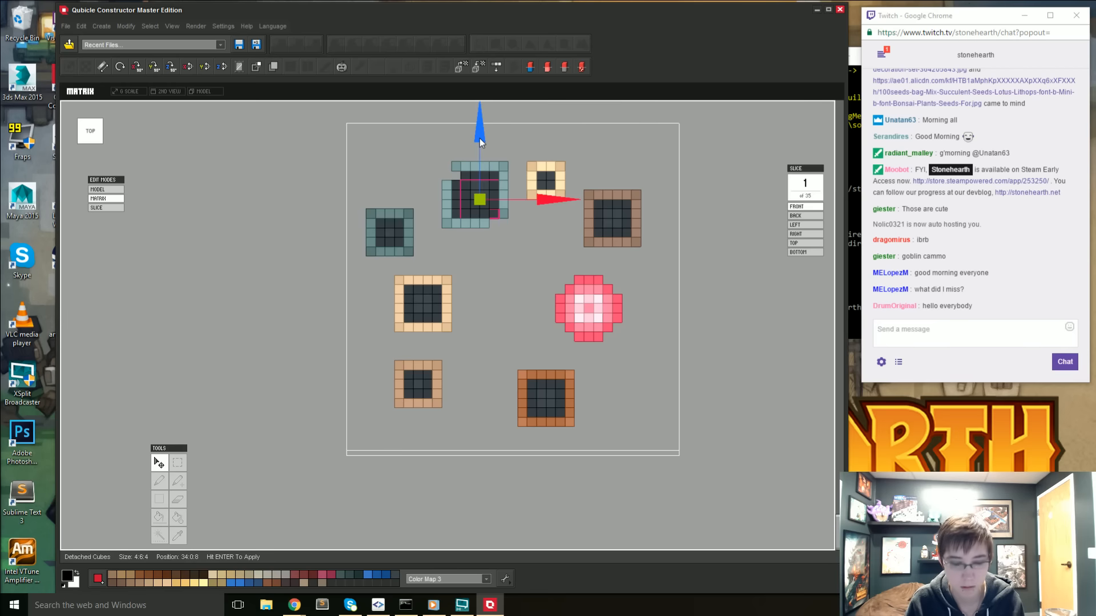
key("Return")
key("ctrl+v")
left_click_drag(543, 200, 532, 198)
left_click_drag(475, 142, 471, 131)
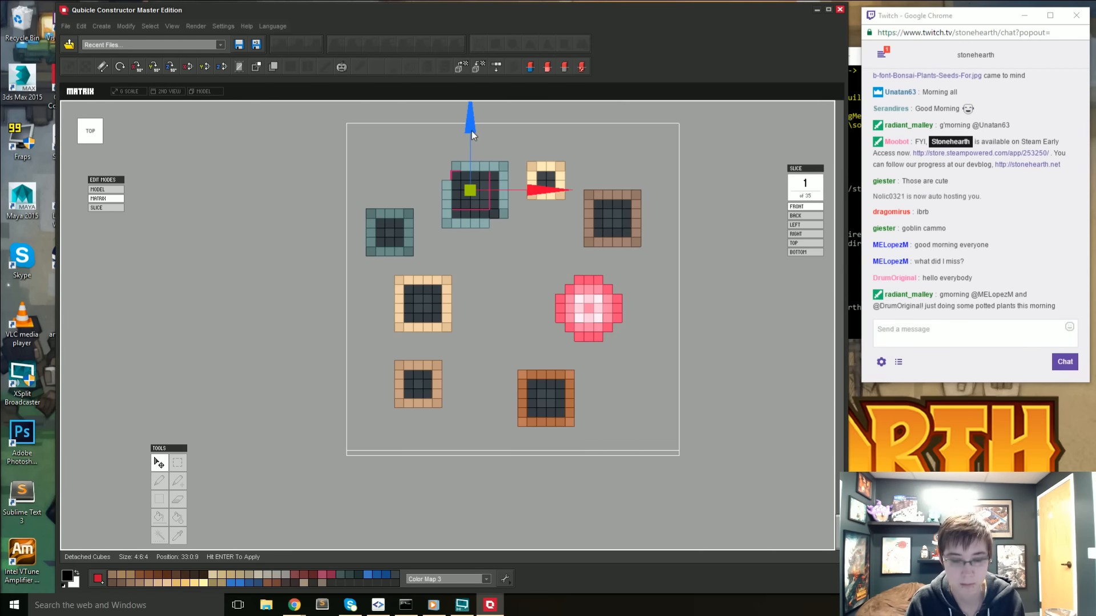
key("Return")
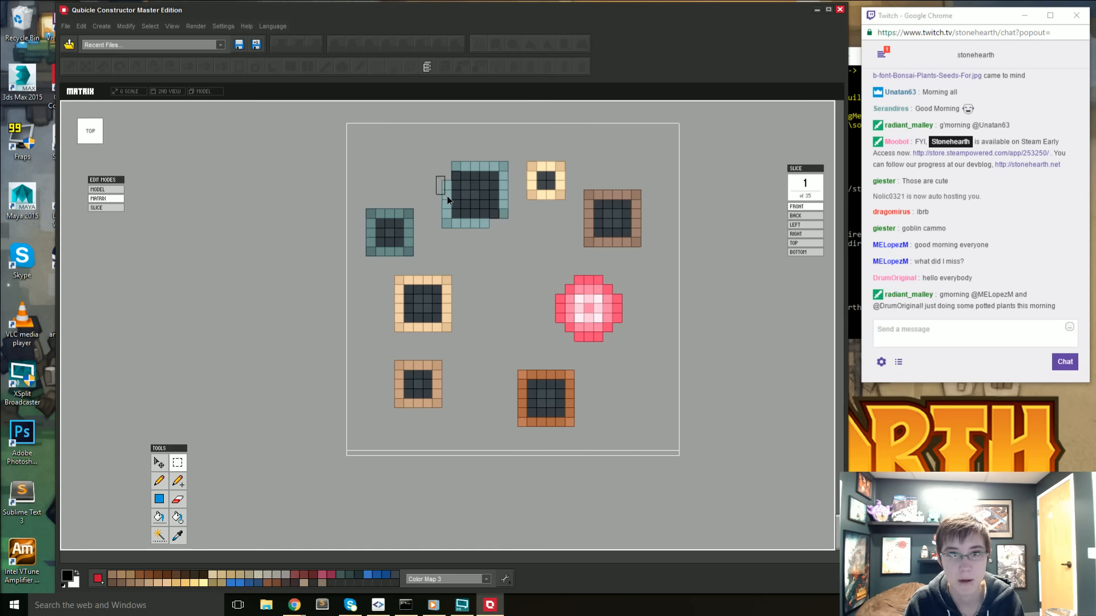
- Move the 1:7:3 side rim strip of the widened teal pot into its open corner at position 32:0:11
left_click_drag(447, 197, 450, 203)
key("v")
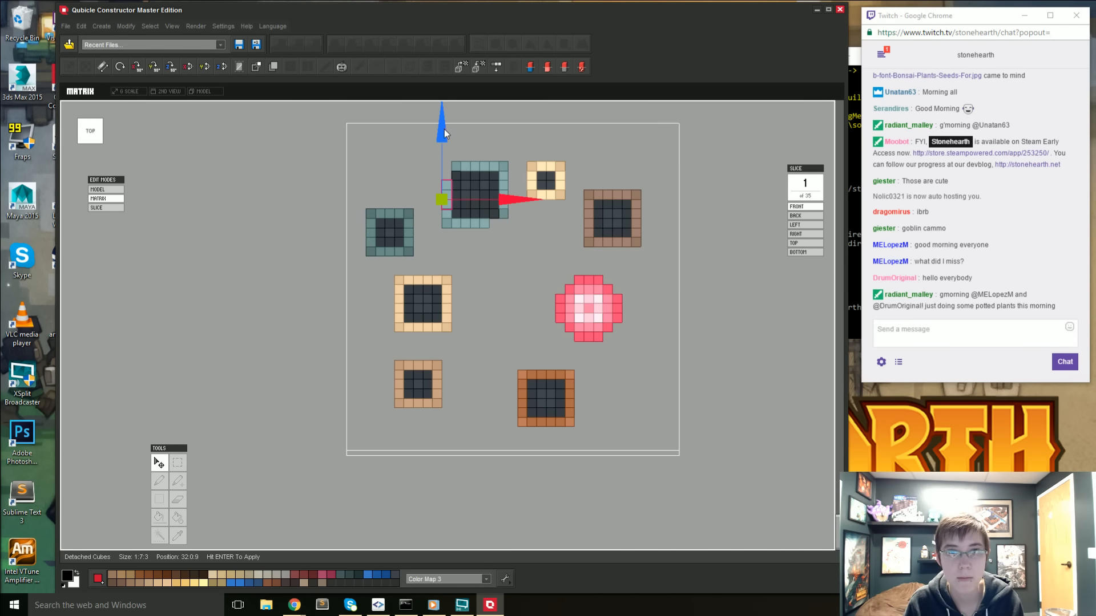
left_click_drag(444, 129, 451, 112)
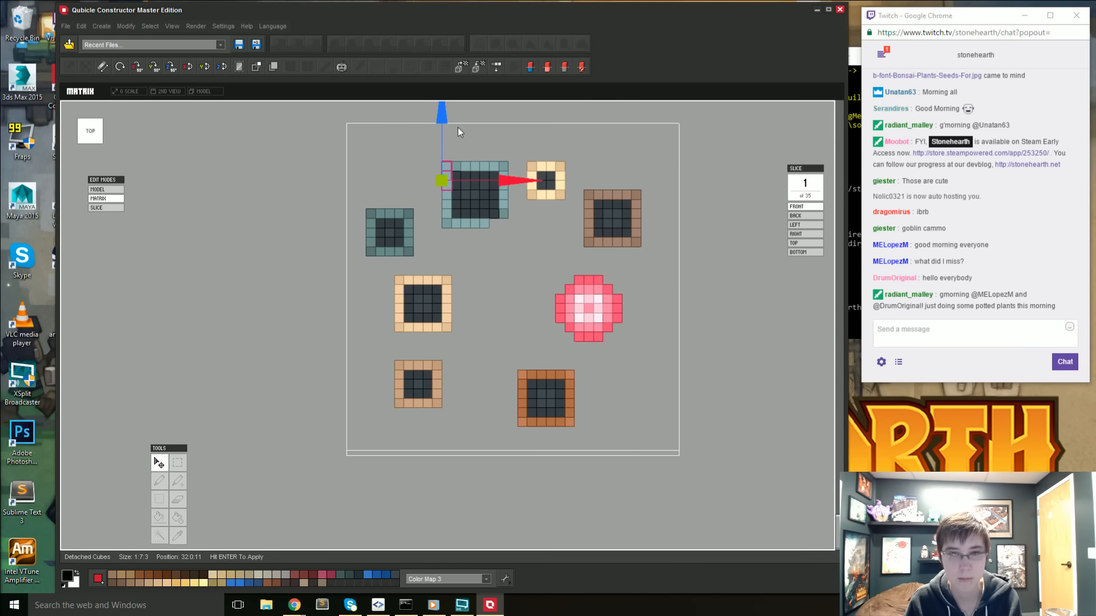
key("Return")
left_click(468, 244)
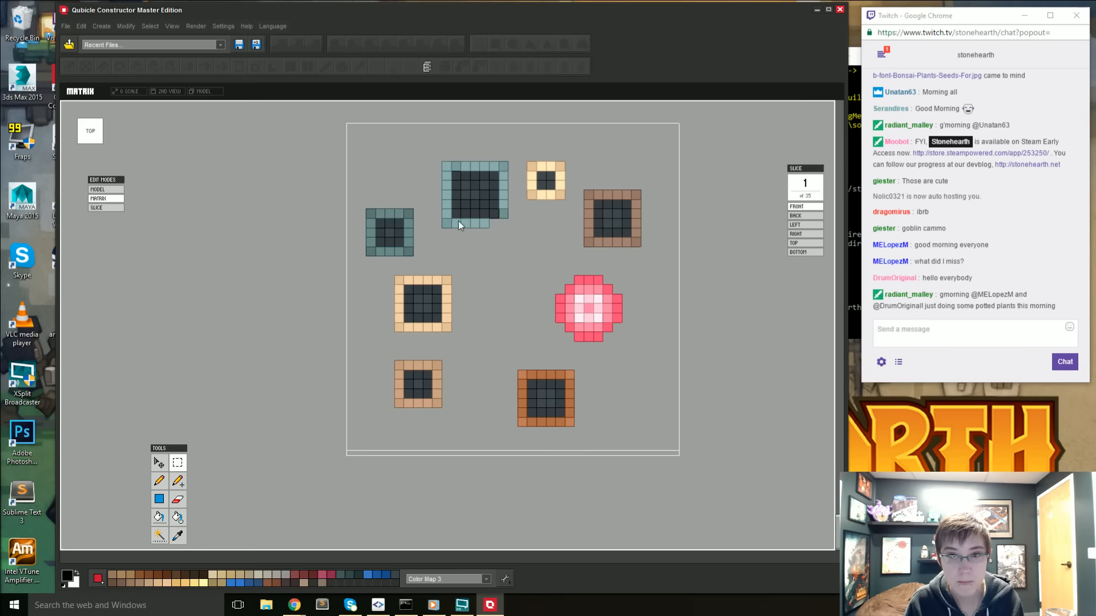
- Move the pink cactus flower over the widened large teal pot, at 32 along the red axis and 7 along the blue axis
left_click_drag(502, 239, 633, 341)
key("ctrl+c")
key("ctrl+v")
key("Return")
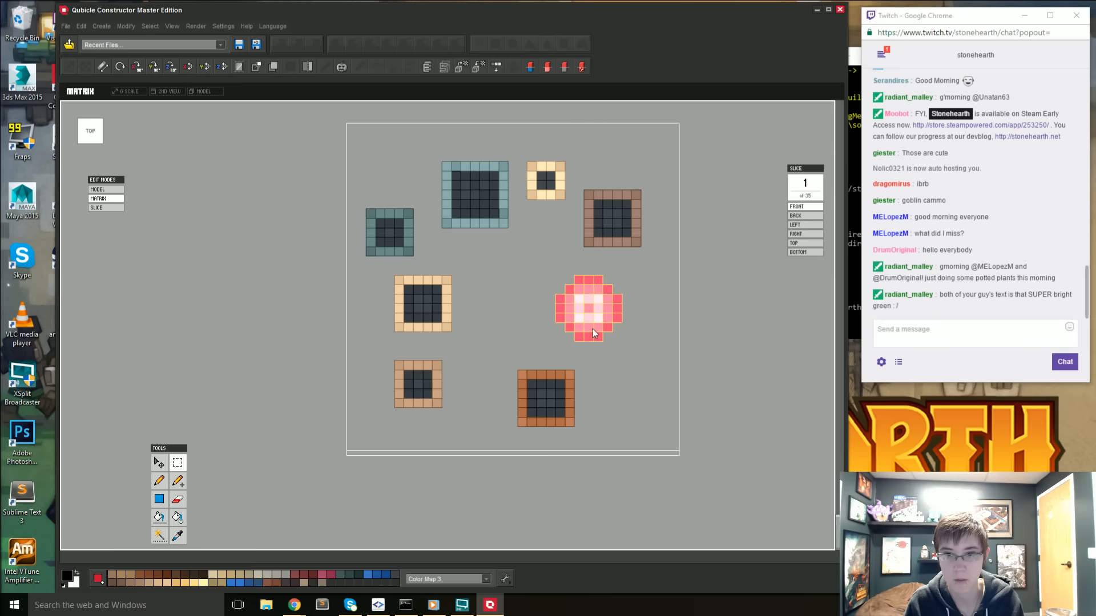
left_click(158, 464)
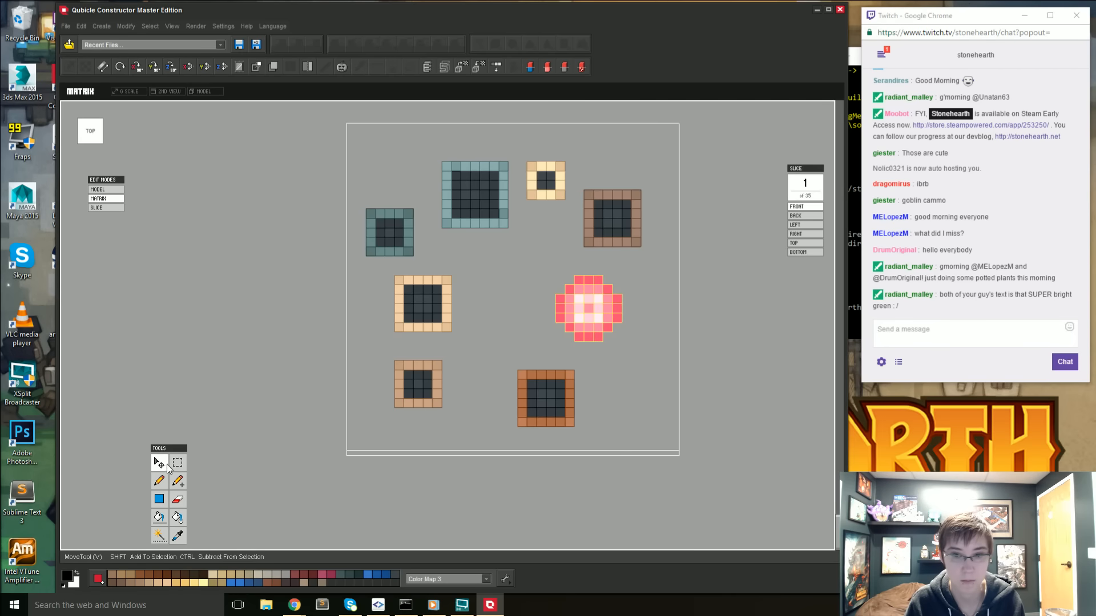
right_click_drag(611, 385, 571, 414)
left_click(176, 462)
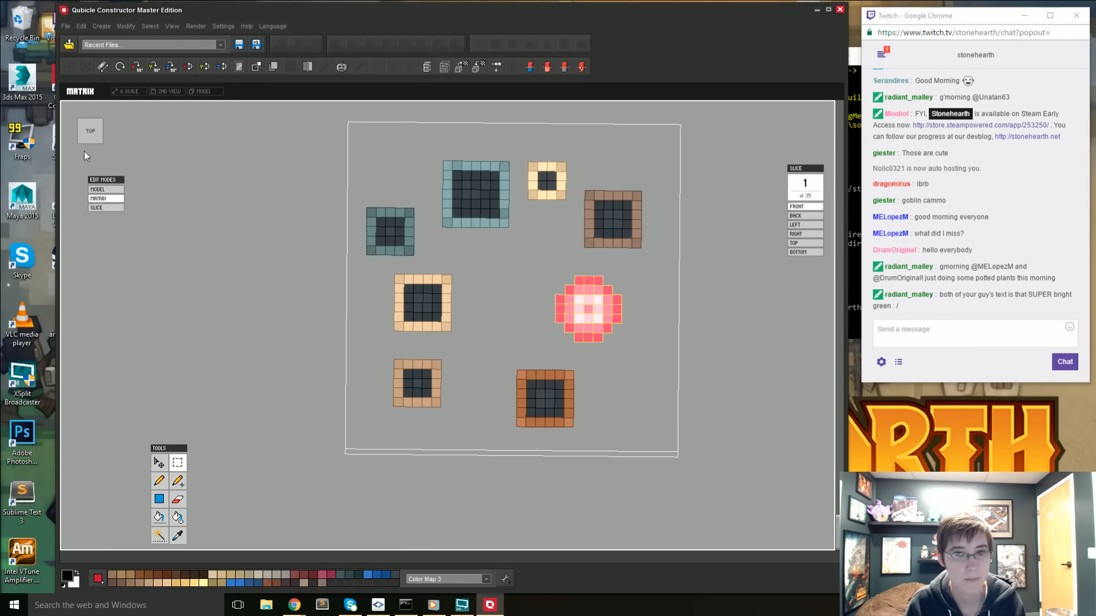
left_click(159, 462)
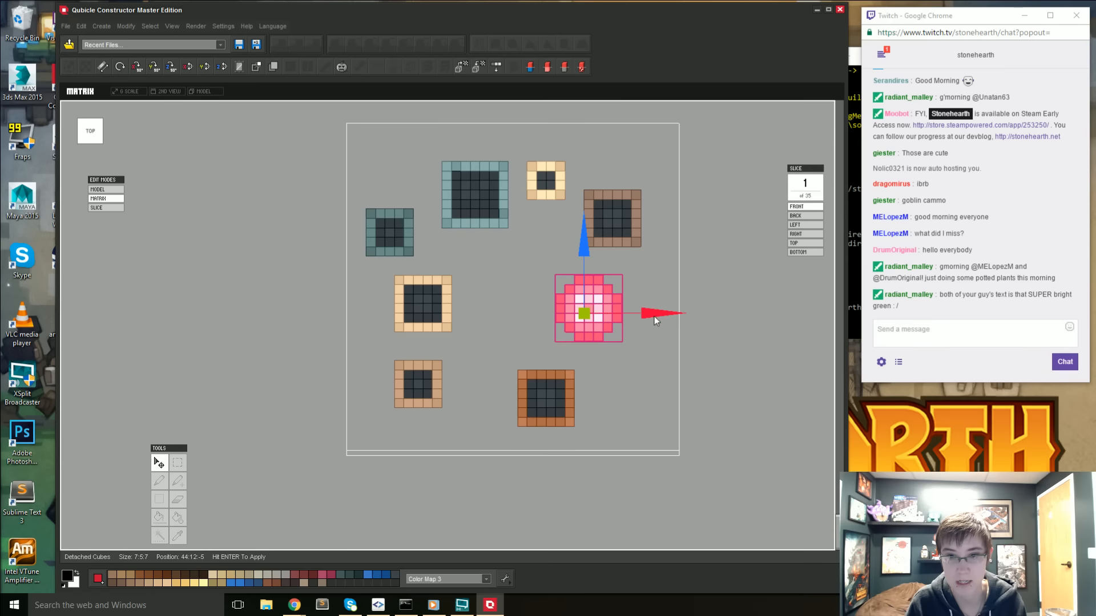
left_click_drag(654, 316, 546, 320)
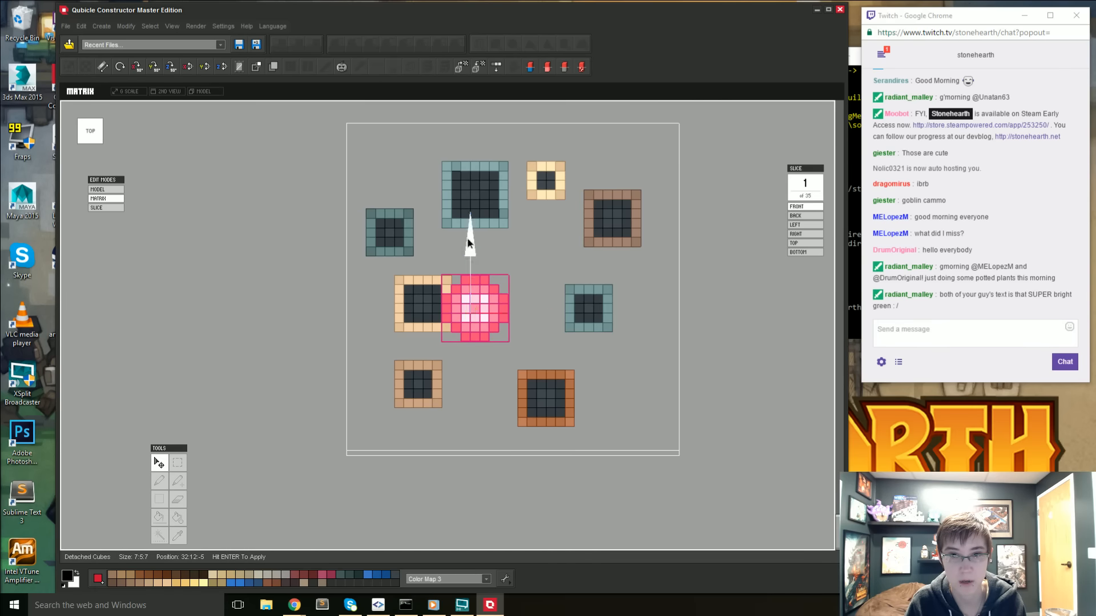
left_click_drag(467, 238, 465, 146)
- Adjust the flower's height above the large teal pot to position 32:11:7 and apply the placement
right_click_drag(466, 146, 529, 218)
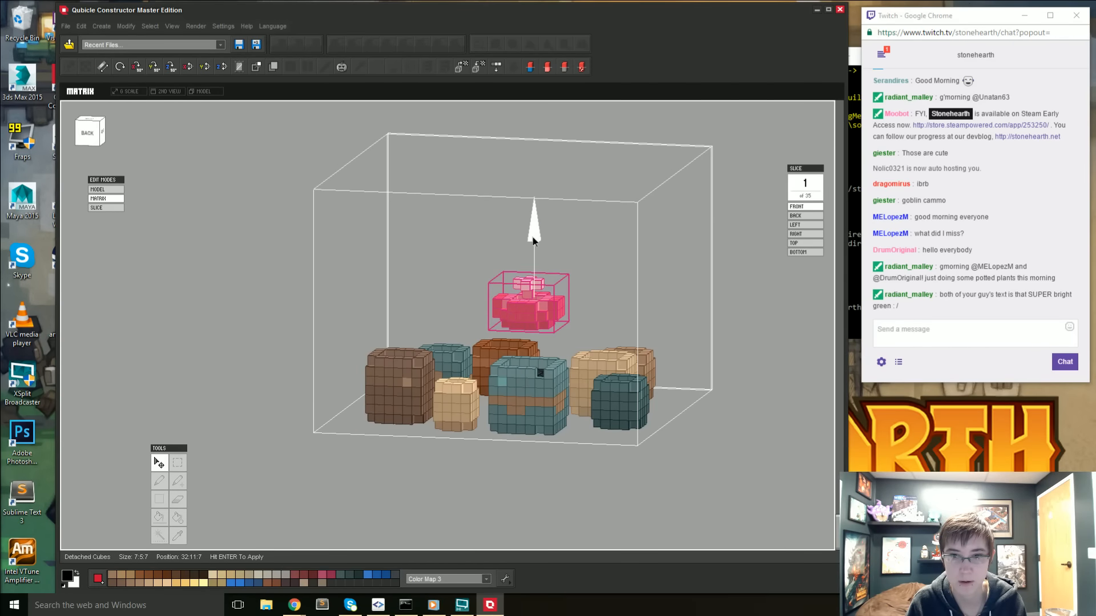
left_click_drag(533, 238, 535, 252)
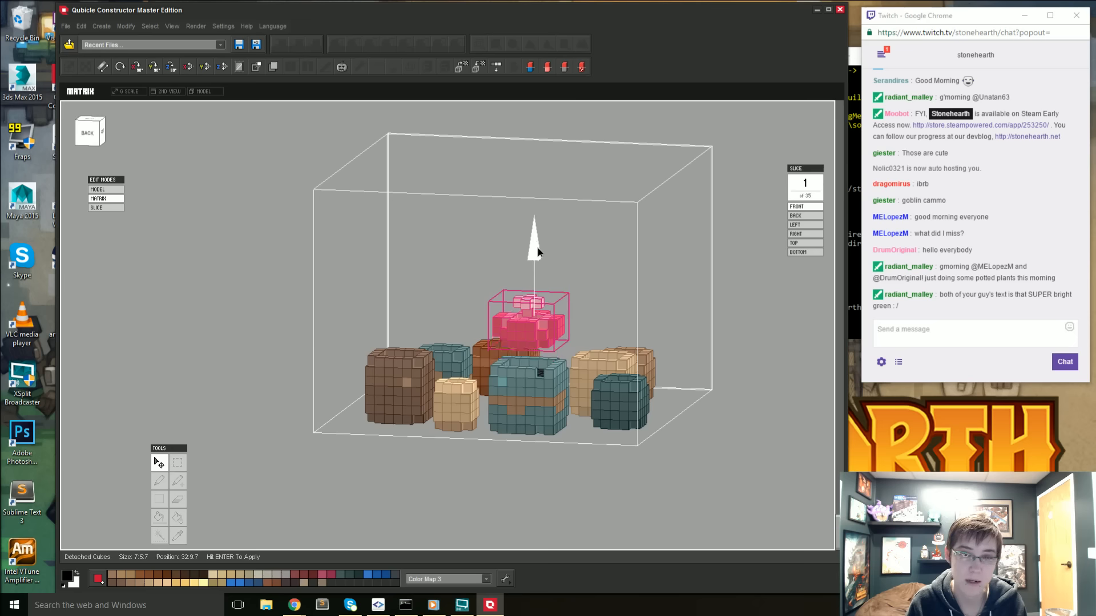
mouse_move(538, 248)
left_mouse_down()
mouse_move(534, 274)
mouse_move(546, 228)
left_mouse_up()
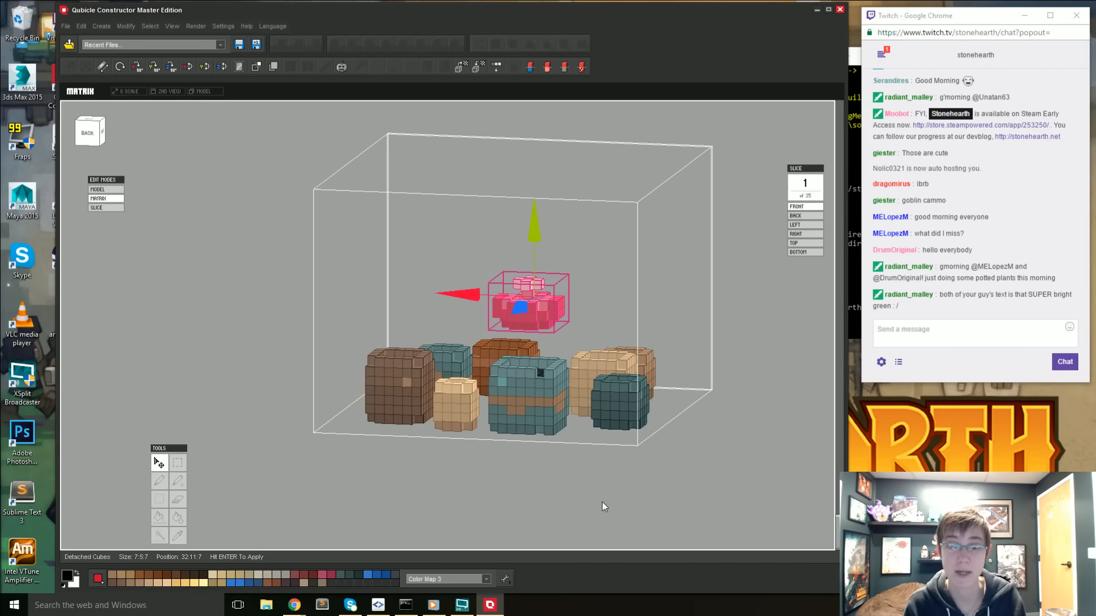
right_click_drag(574, 458, 416, 481)
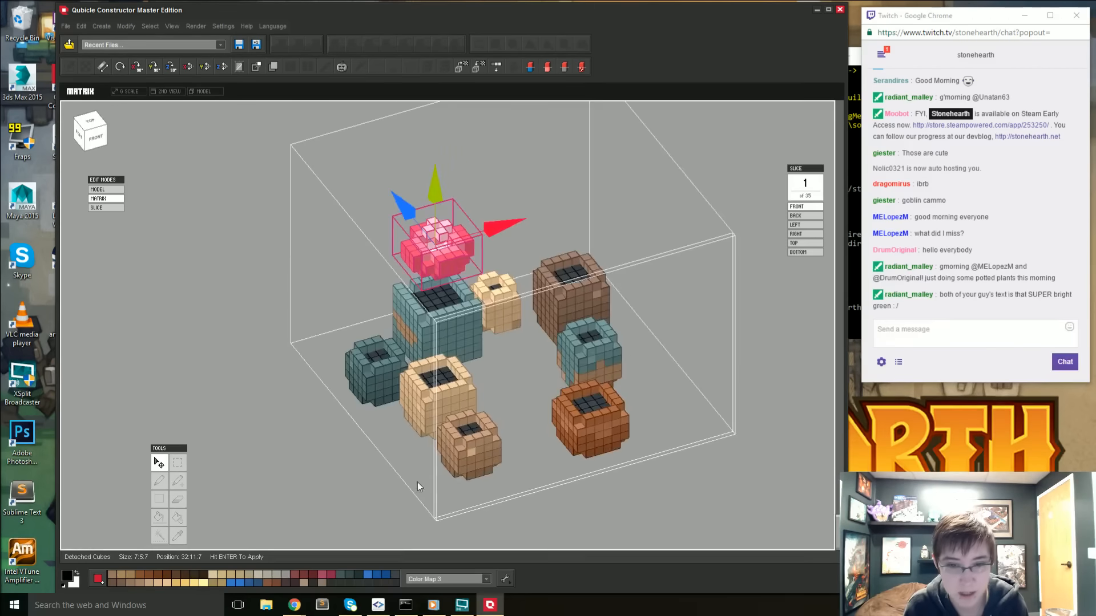
key("Return")
- Move the 5:5:5 dark teal pot away from the large teal pot to position 35:0:-3, apply it and clear the selection
right_click_drag(450, 313, 477, 320)
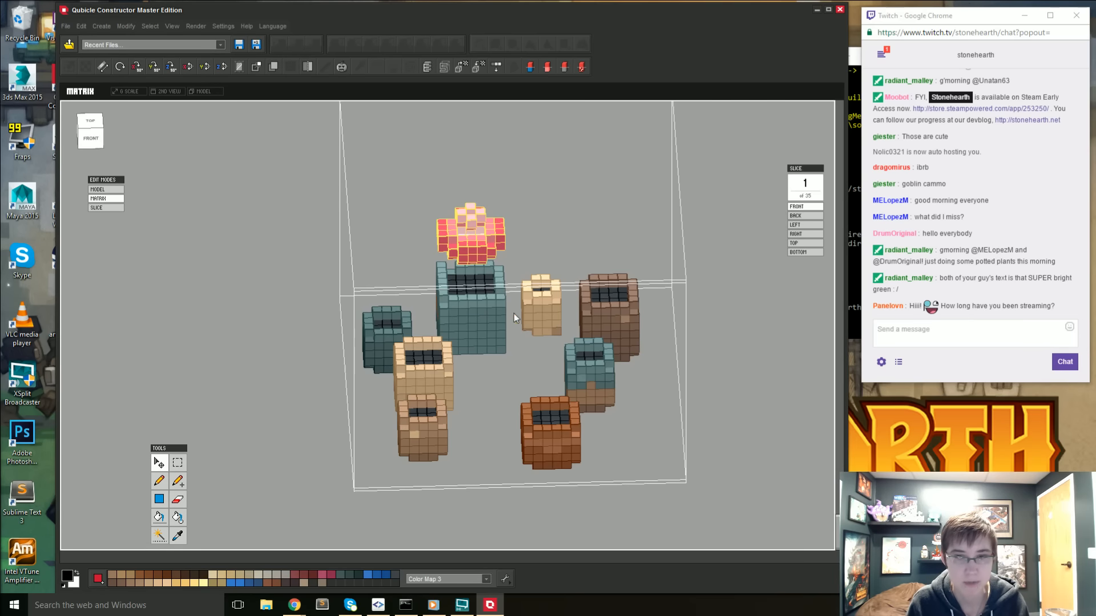
right_click_drag(514, 314, 481, 400)
right_click_drag(587, 190, 550, 368)
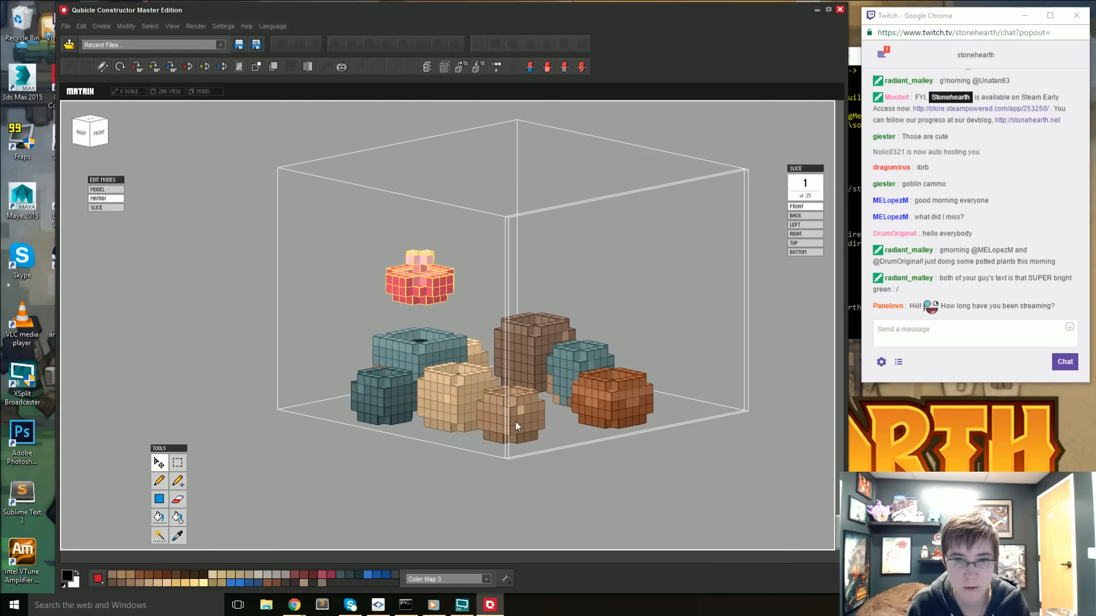
right_click_drag(578, 445, 422, 483)
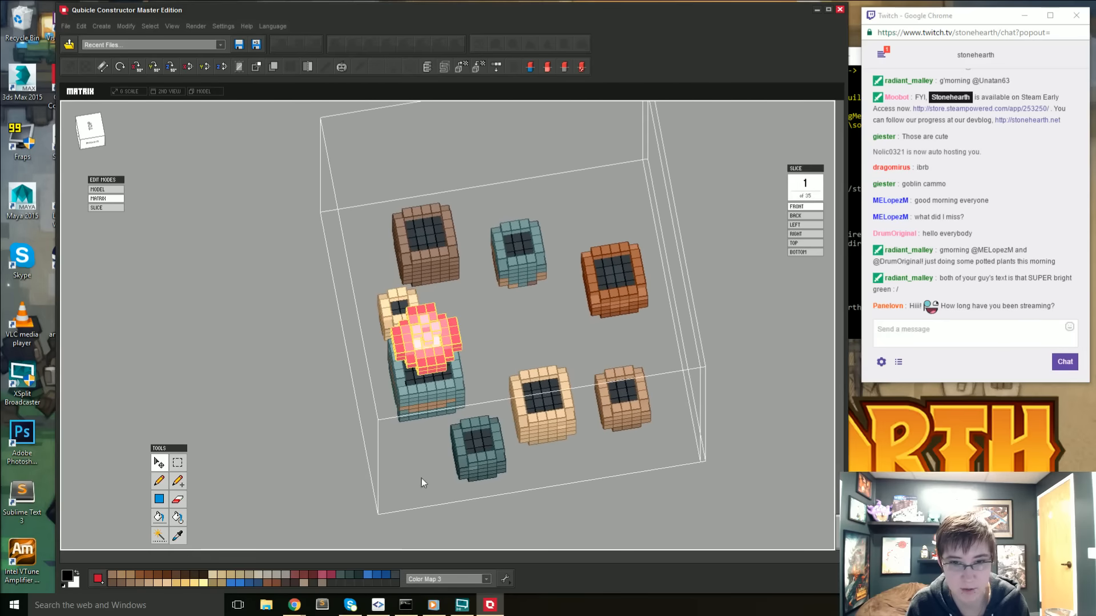
left_click(178, 462)
right_click_drag(637, 441, 629, 470)
left_click_drag(440, 402, 495, 463)
right_click_drag(531, 422, 517, 453)
left_click(160, 461)
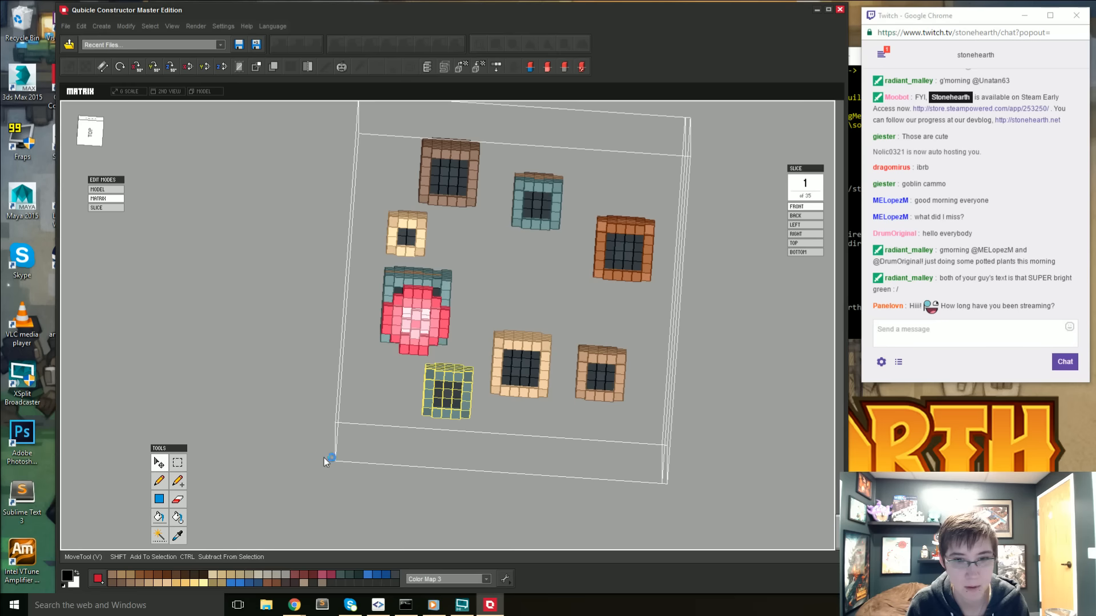
left_click_drag(457, 337, 479, 231)
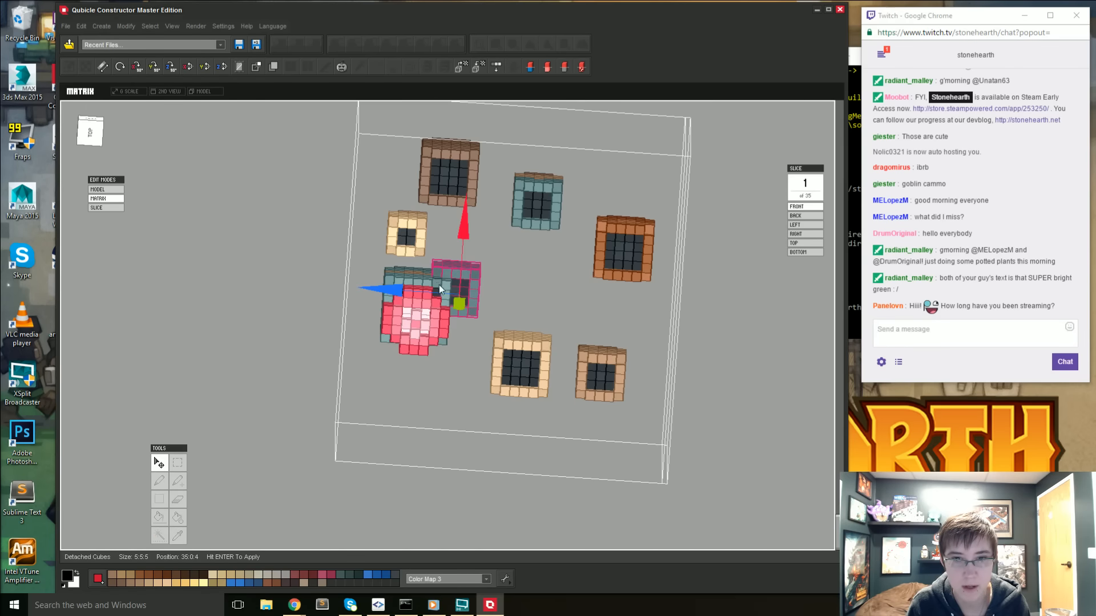
left_click_drag(387, 286, 450, 303)
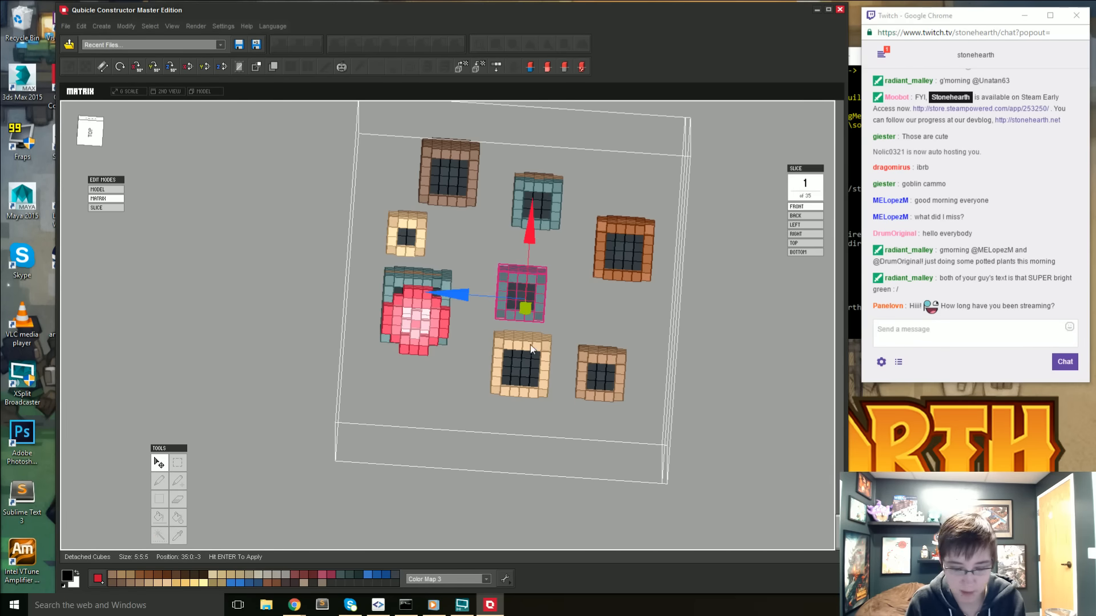
key("Return")
key("ctrl+d")
- From an aligned top view, move the large light tan pot into the open spot beside the orange pot and apply it
right_click_drag(432, 423, 461, 402)
left_click(84, 139)
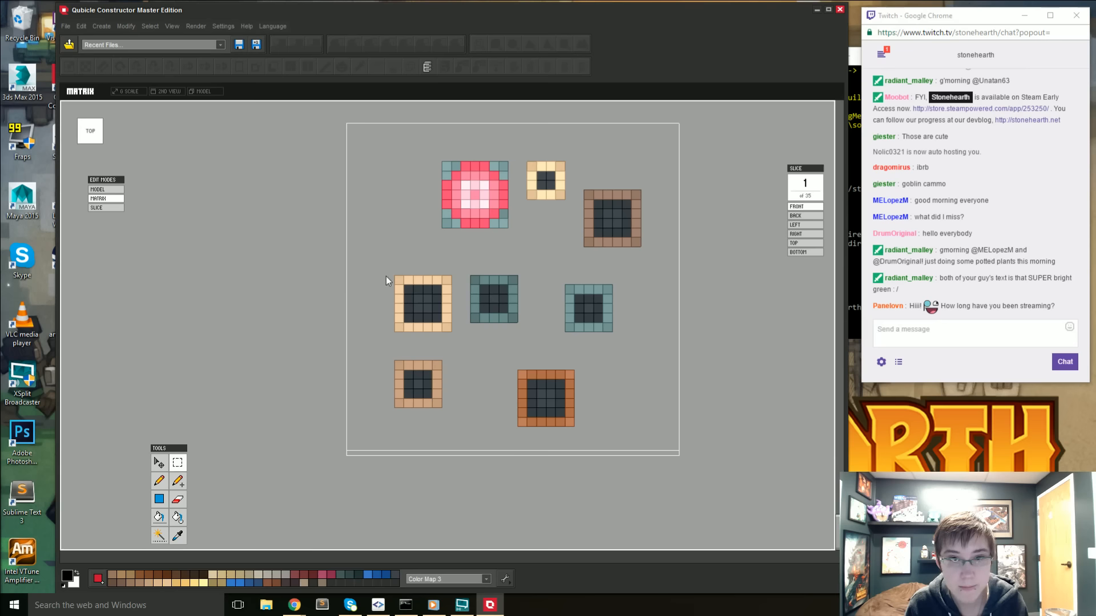
left_click(445, 330)
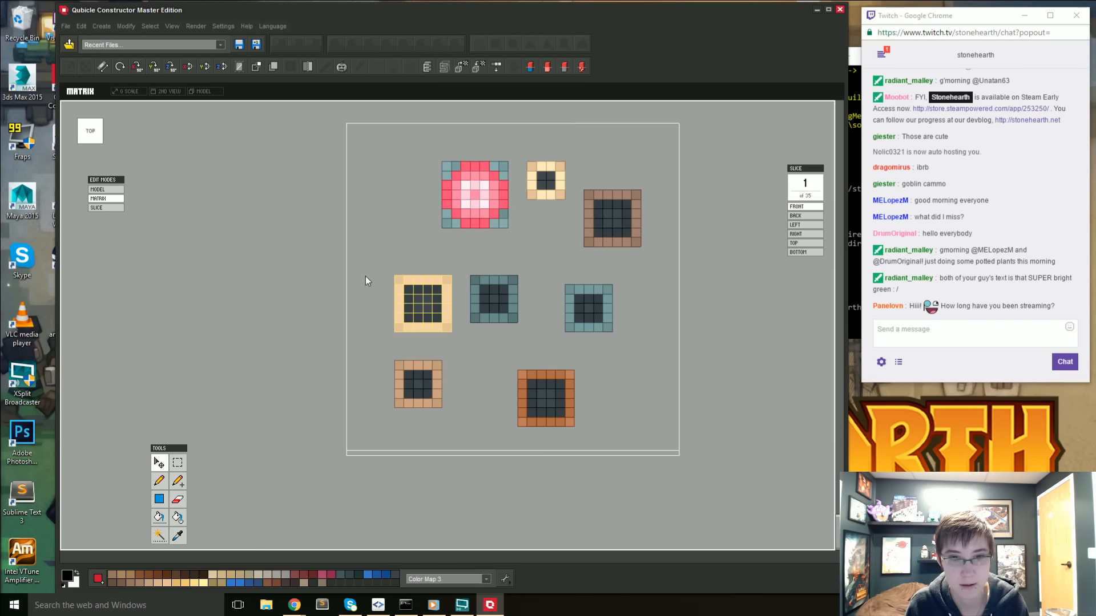
key("ctrl+x")
key("ctrl+v")
left_click_drag(424, 249, 427, 325)
left_click_drag(502, 381, 674, 382)
key("Return")
- Select the entire pink flower, including its petals and pale centre, with the Magic Wand
right_click_drag(436, 399, 551, 364)
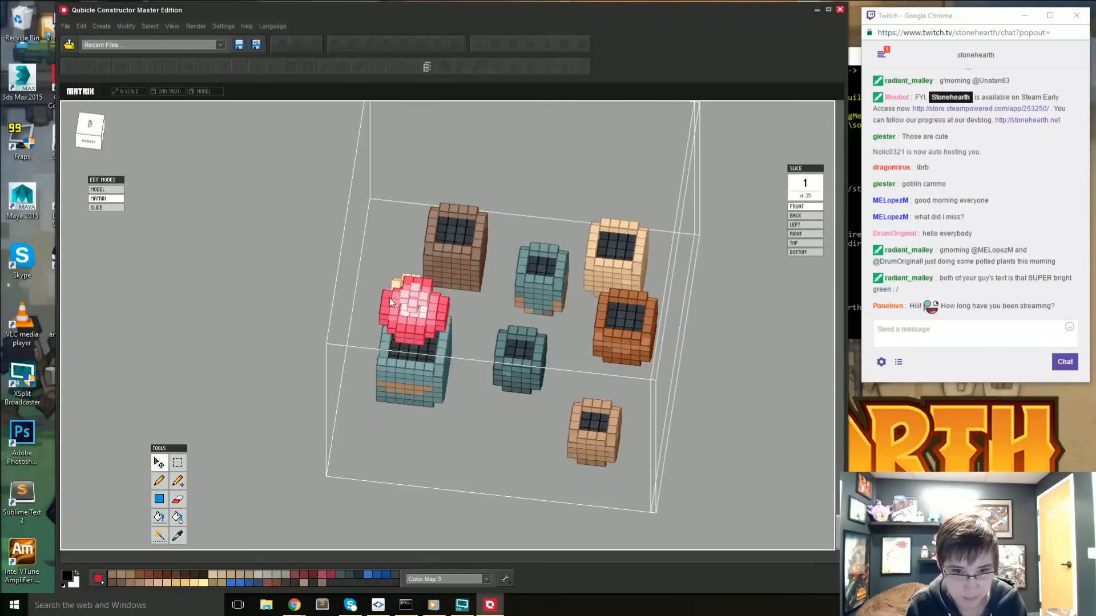
right_click_drag(388, 297, 440, 313)
key("w")
left_click(442, 316)
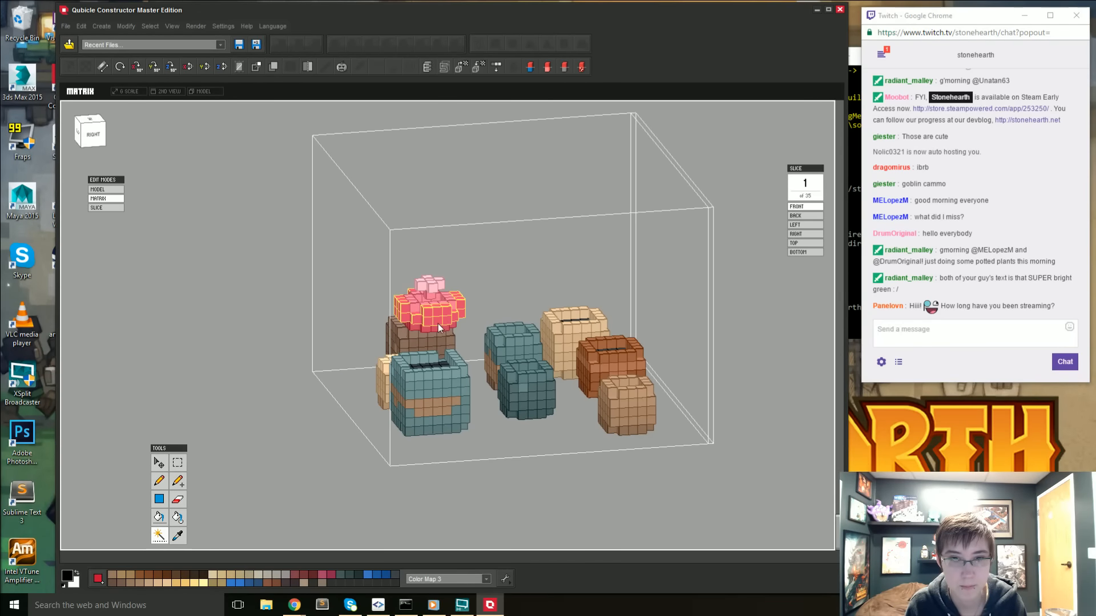
left_click(437, 325, "shift")
left_click(446, 297, "shift")
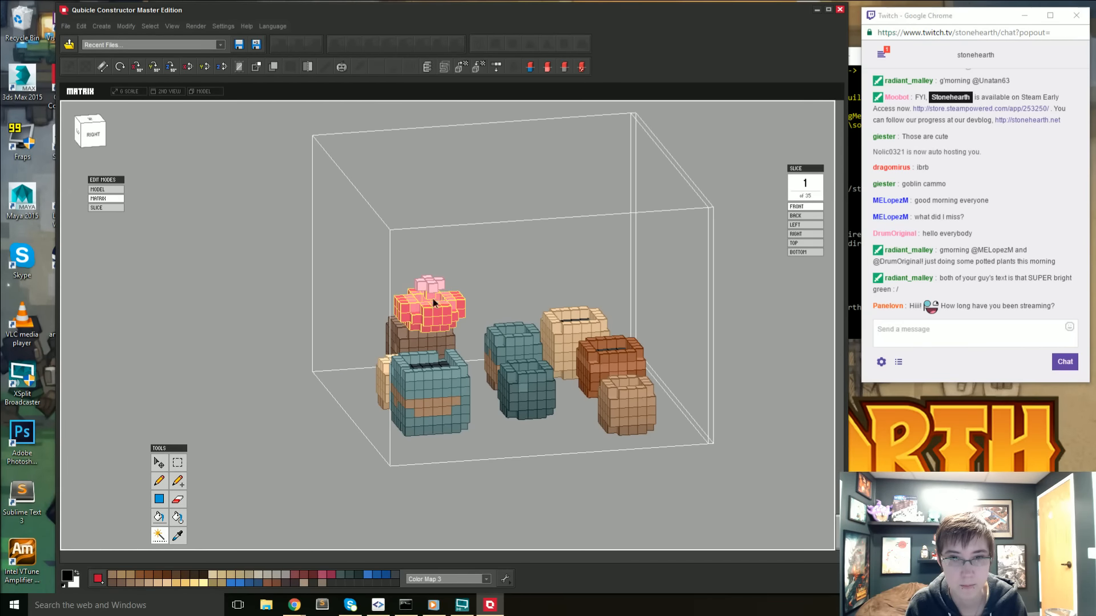
right_click_drag(439, 297, 288, 369)
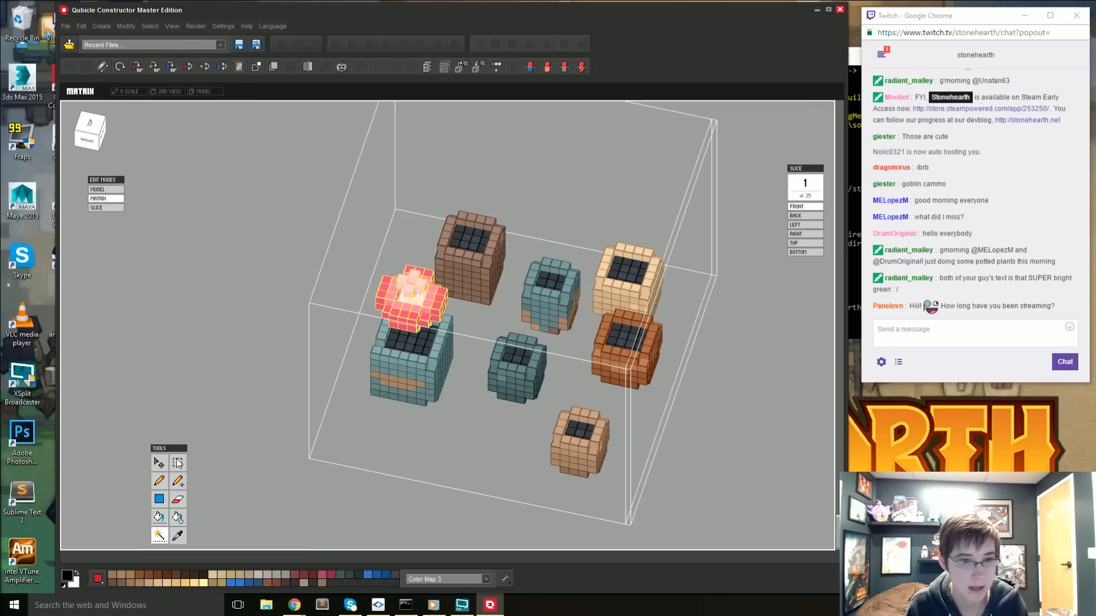
- Try to shift the flower away from the large teal pot, undo the move and apply it in place
left_click(163, 465)
left_click_drag(328, 283, 447, 311)
key("ctrl+z")
right_click_drag(450, 317, 356, 286)
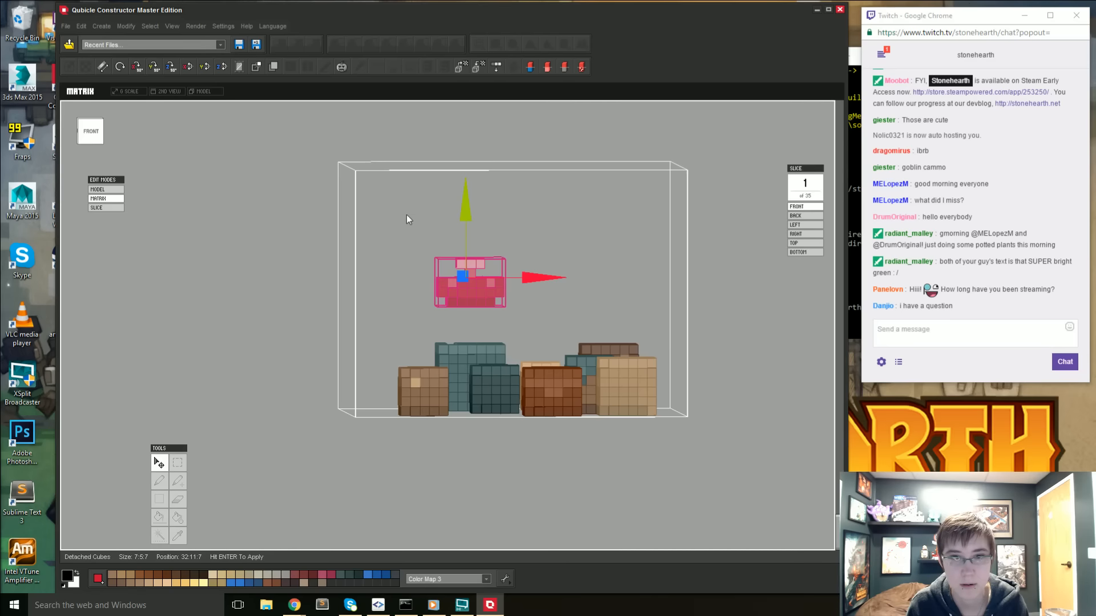
key("Return")
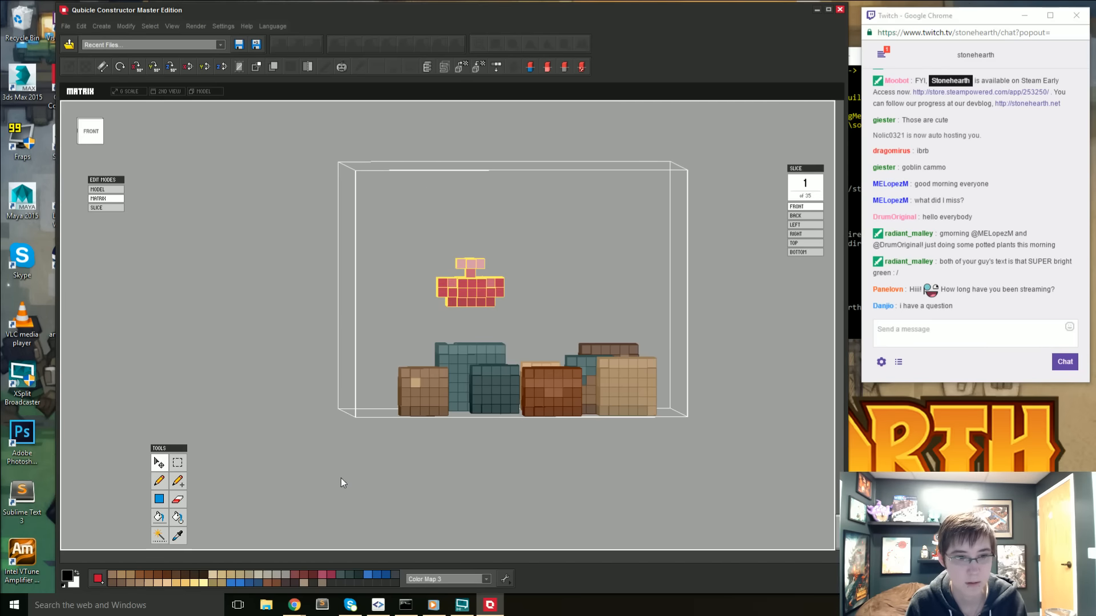
- Move the flower over the relocated dark teal pot at position 34:11:-4
left_click(176, 465)
right_click_drag(505, 320, 502, 360)
left_click(161, 463)
left_click(400, 325)
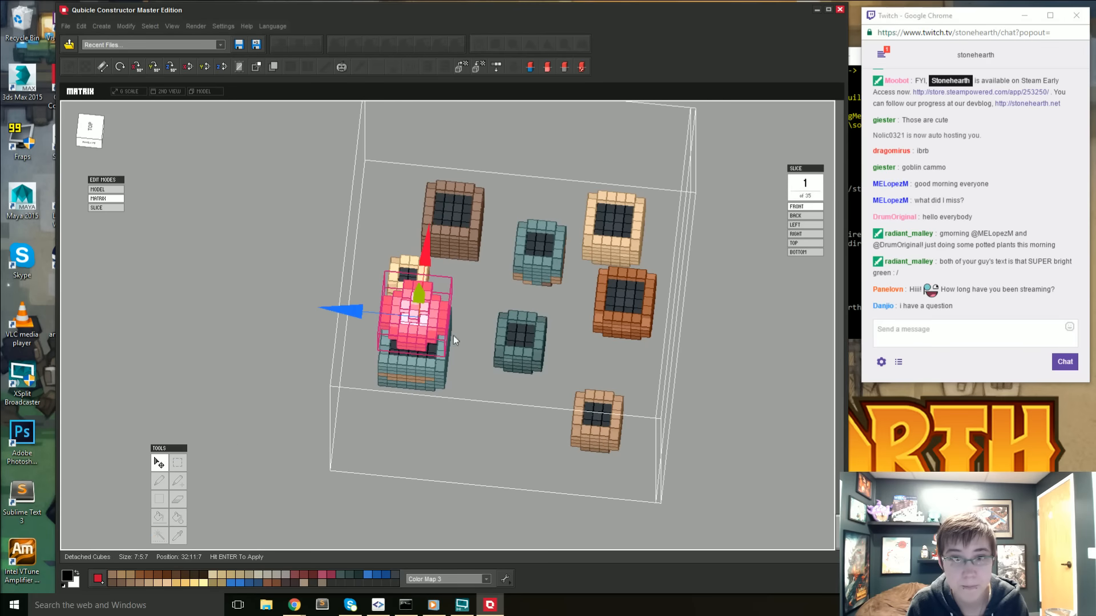
left_click_drag(353, 321, 460, 327)
right_click_drag(460, 327, 452, 374)
left_click(84, 146)
left_click_drag(534, 306, 557, 310)
- Lower the flower toward the top of the dark teal pot, apply the placement and clear the selection
right_click_drag(545, 311, 504, 227)
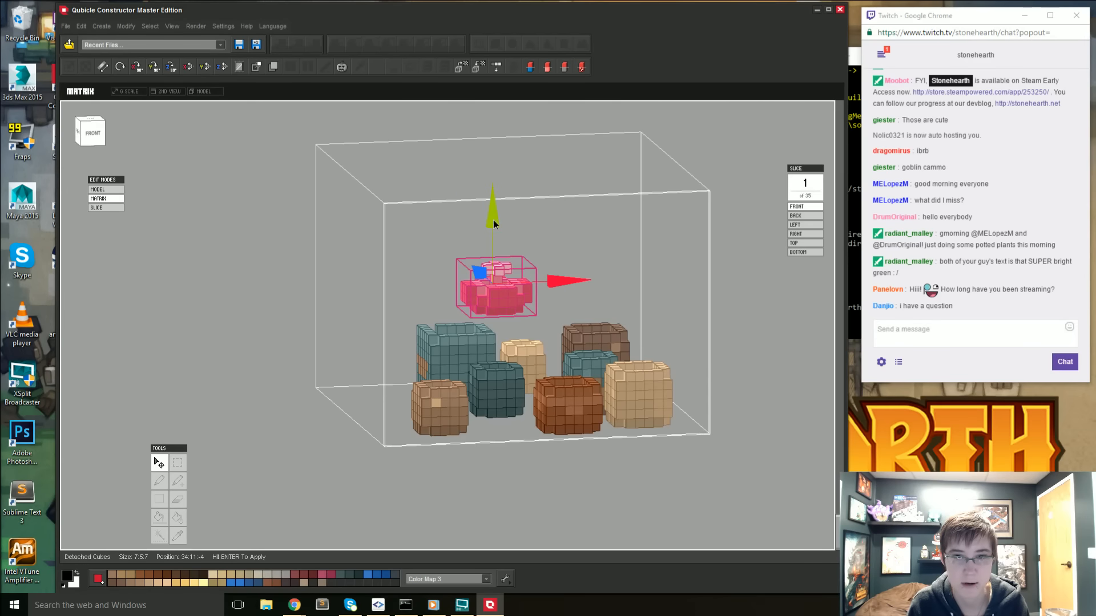
left_click_drag(491, 221, 494, 267)
right_click_drag(494, 269, 718, 399)
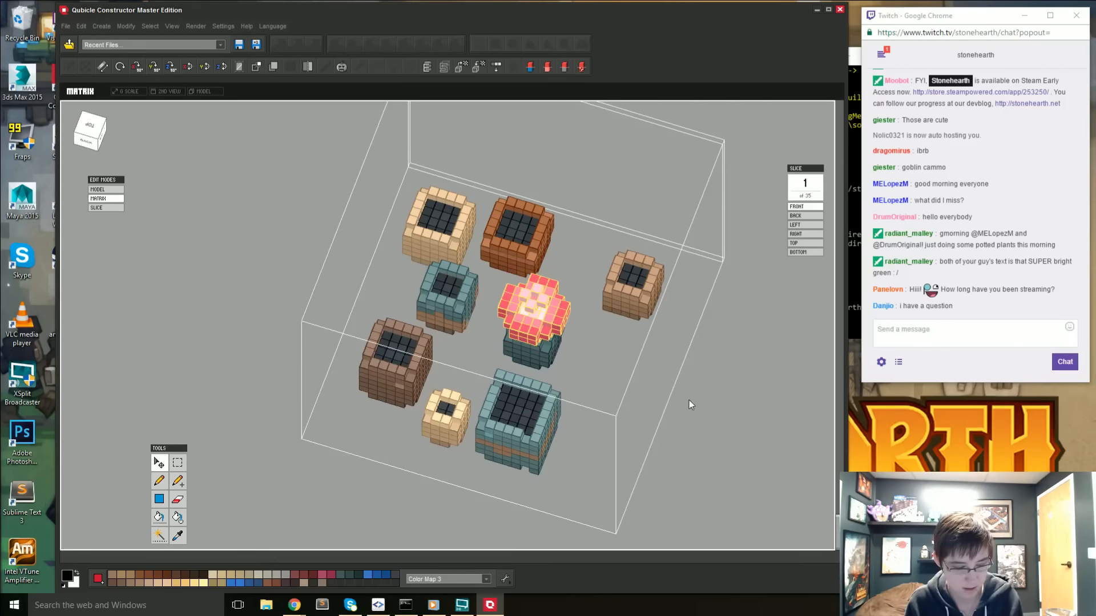
right_click_drag(552, 416, 412, 431)
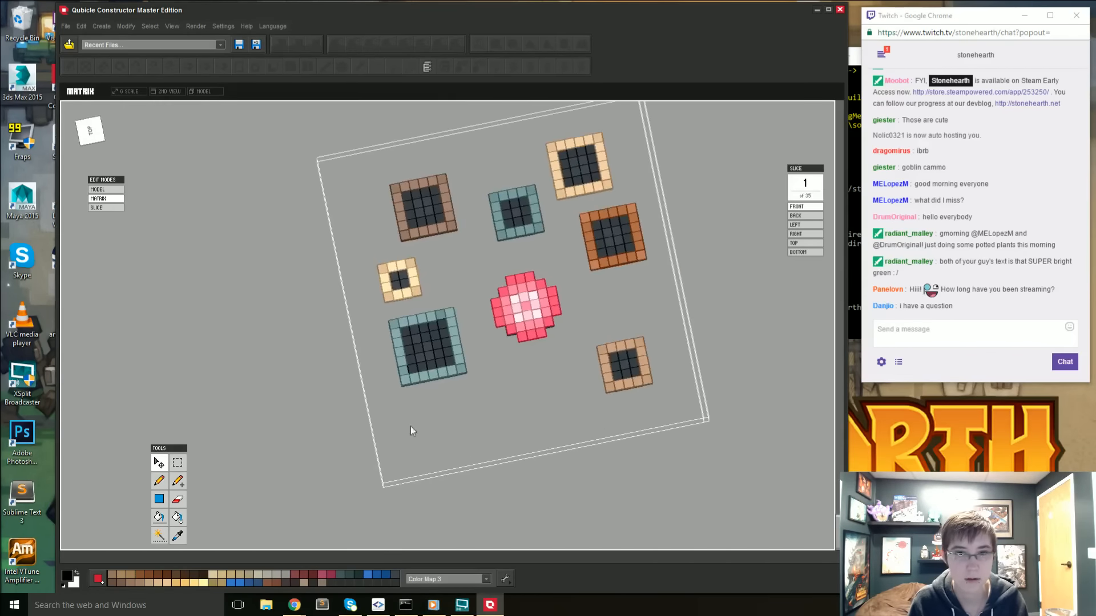
- Switch to model editing and select the separate square brown pot matrix beside the matrix of separated pots
left_click(99, 143)
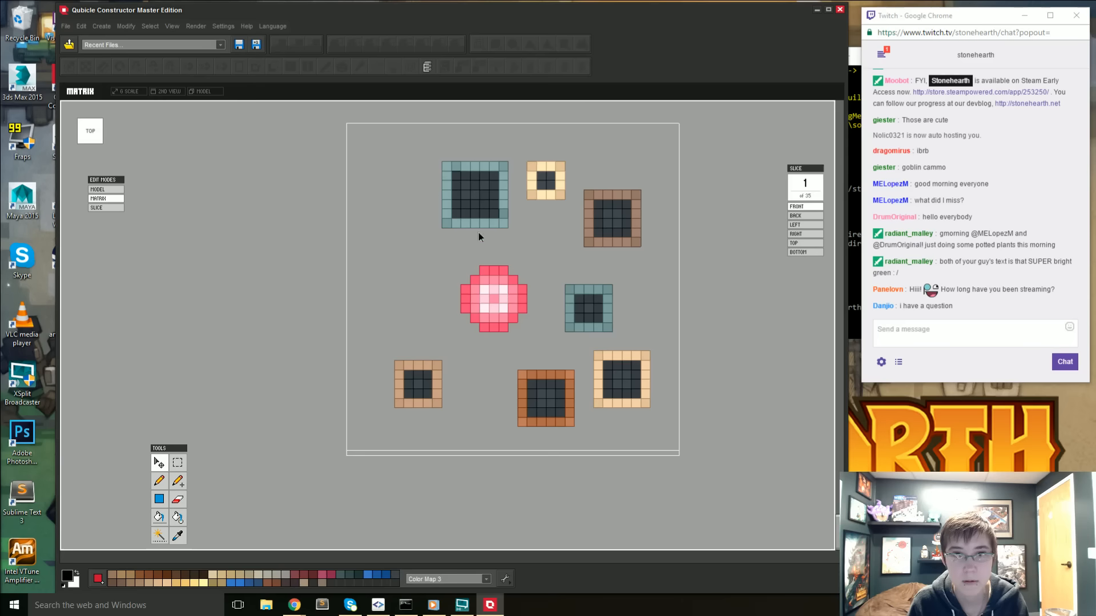
key("1")
key("f")
middle_click_drag(439, 342, 426, 368)
right_click_drag(426, 368, 512, 255)
middle_click_drag(512, 256, 460, 327)
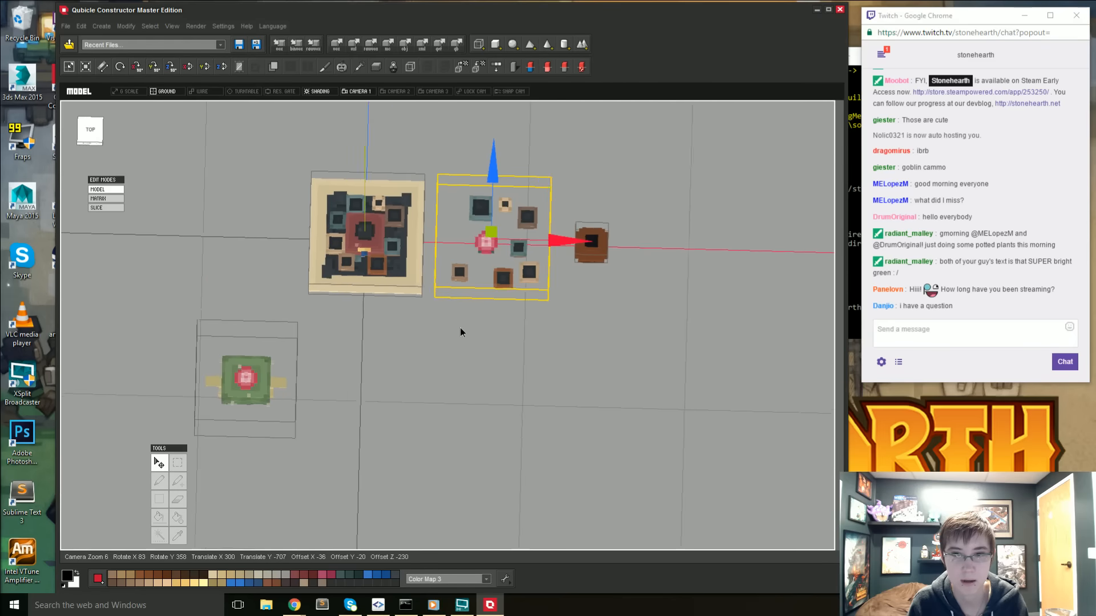
right_click_drag(460, 327, 460, 332)
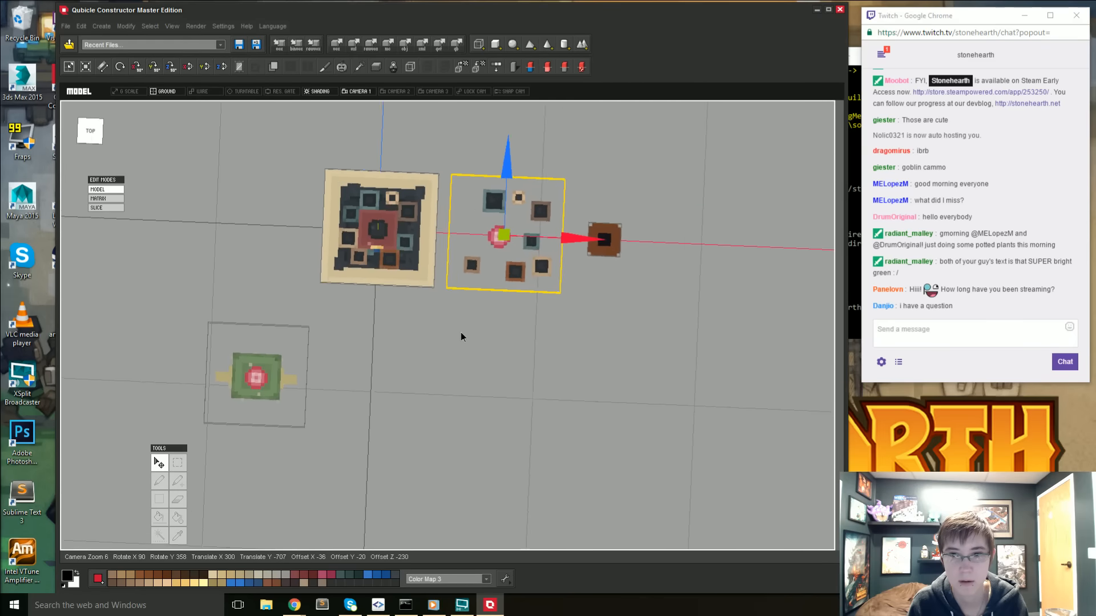
left_click(598, 243)
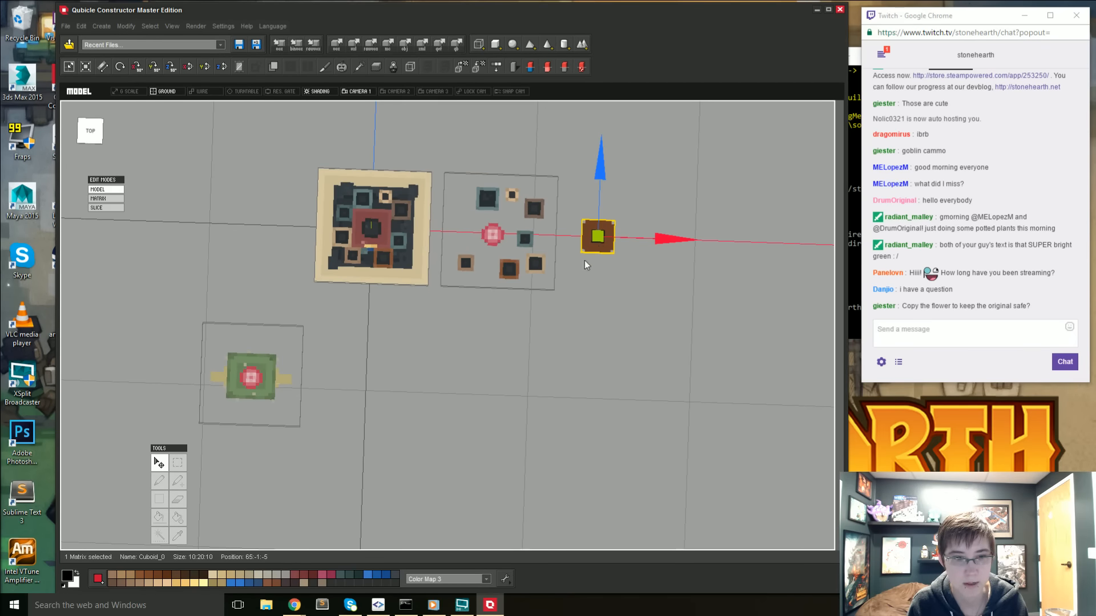
middle_click_drag(594, 251, 501, 264)
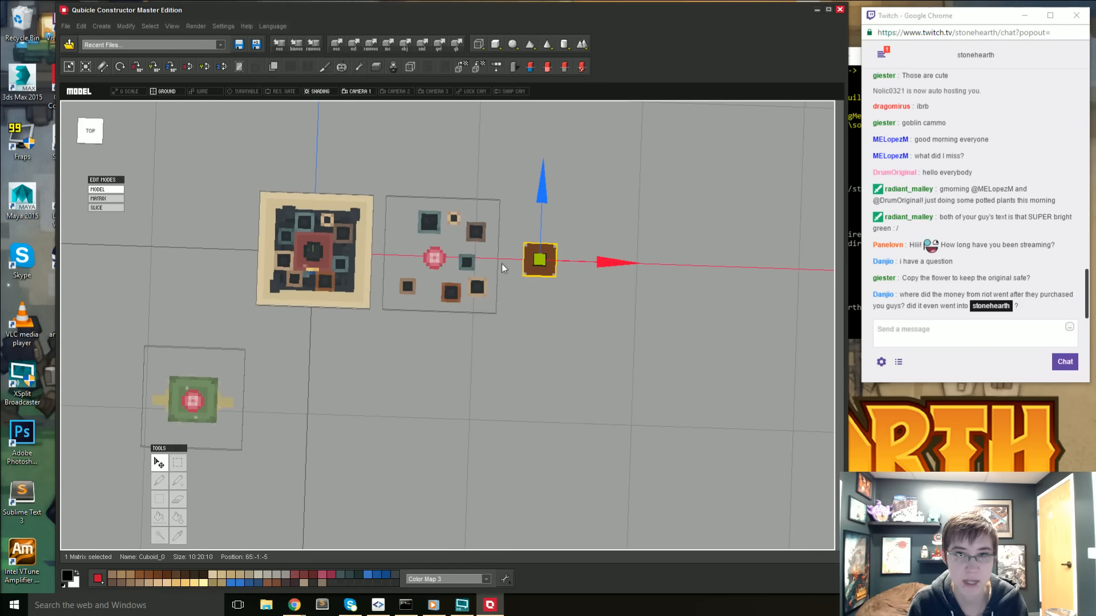
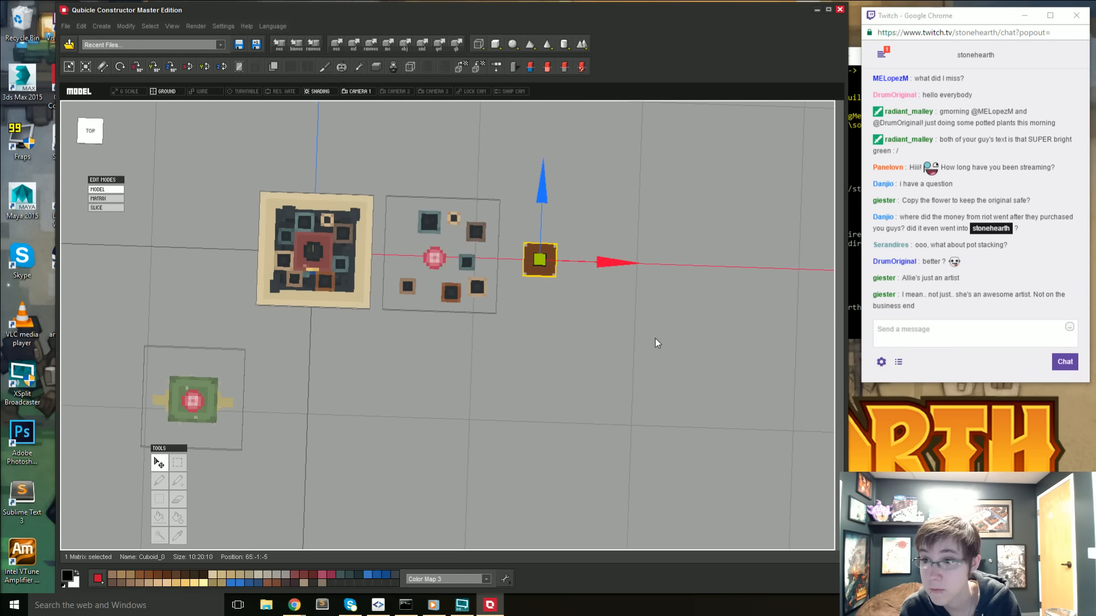
- Open the matrix containing the separated pots and pink flower for matrix editing
right_click_drag(457, 412, 451, 358)
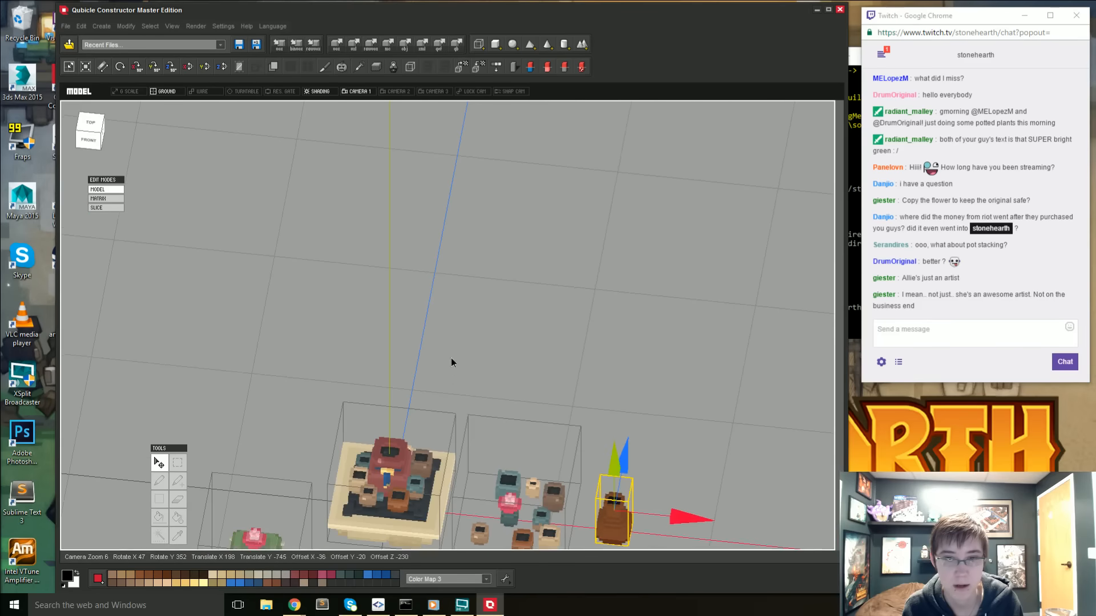
middle_click_drag(456, 508, 480, 376)
scroll(463, 429, "up", 3)
right_click_drag(480, 375, 582, 359)
middle_click_drag(582, 359, 537, 422)
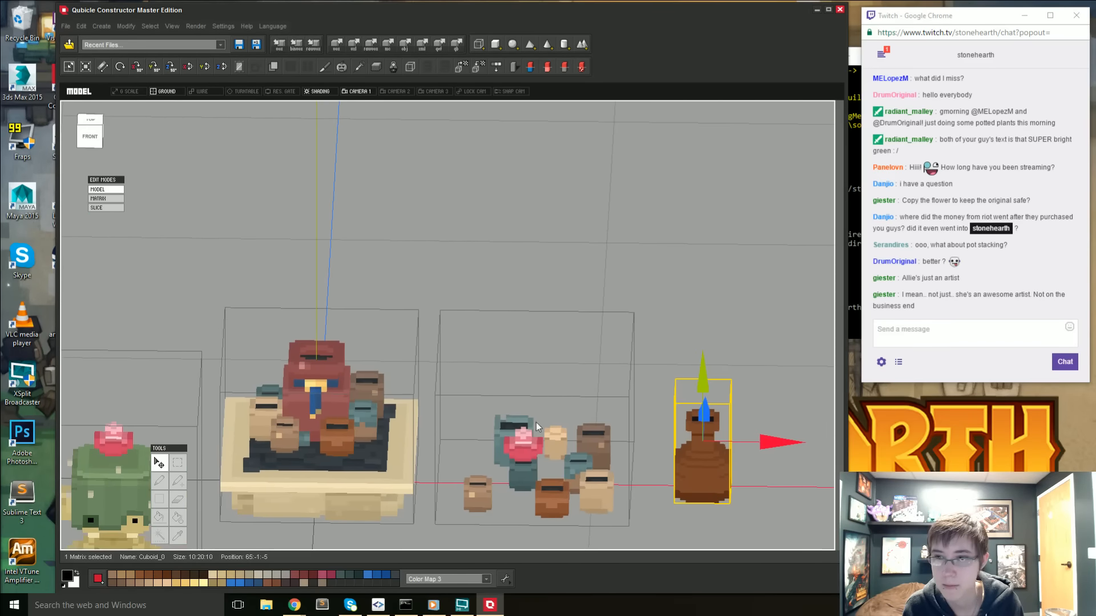
right_click_drag(520, 478, 512, 475)
middle_click_drag(512, 475, 521, 451)
scroll(488, 460, "up", 2)
right_click_drag(520, 451, 484, 456)
middle_click_drag(484, 456, 307, 268)
middle_click_drag(593, 366, 340, 317)
mouse_move(605, 319)
middle_mouse_down()
mouse_move(438, 375)
mouse_move(284, 354)
middle_mouse_up()
left_click(520, 409)
double_click(521, 411)
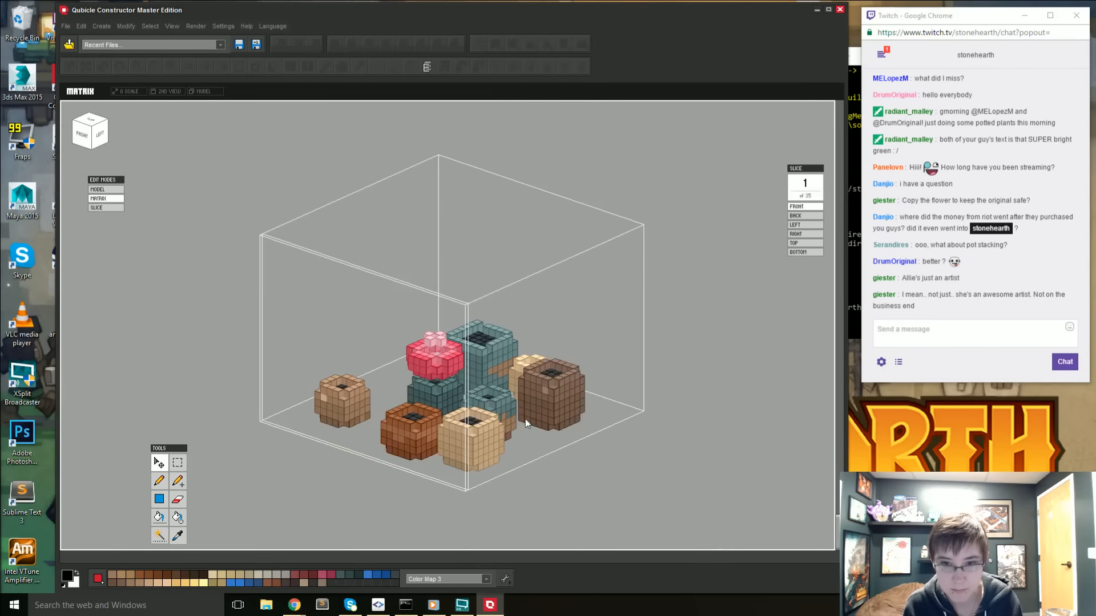
- Duplicate the pink flower from the dark teal pot, place the copy beside the orange pot and clear the selection
right_click_drag(488, 425, 455, 411)
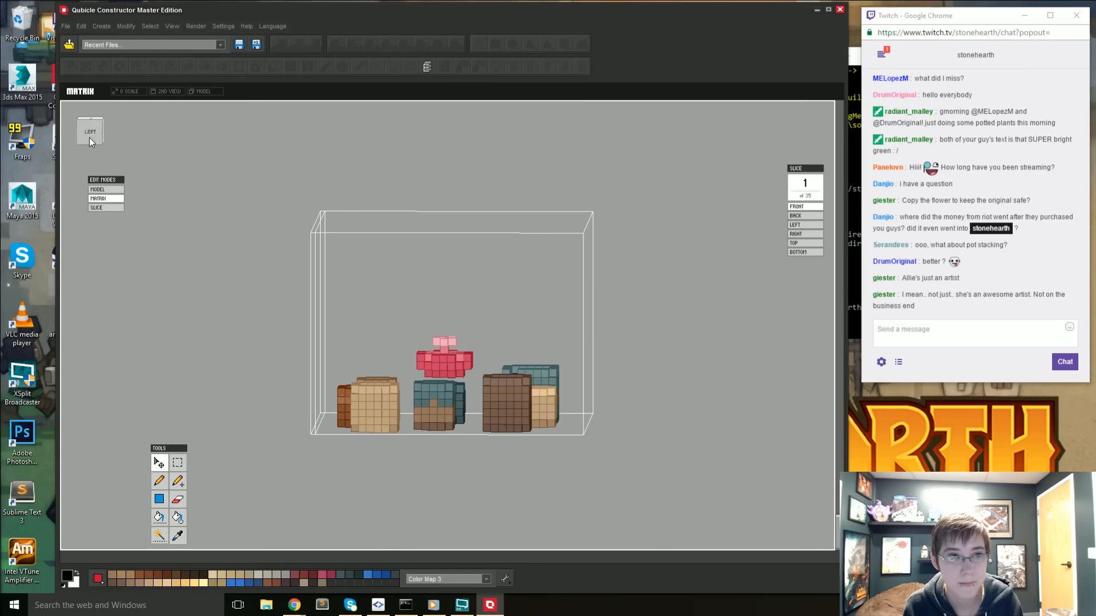
right_click_drag(89, 138, 300, 292)
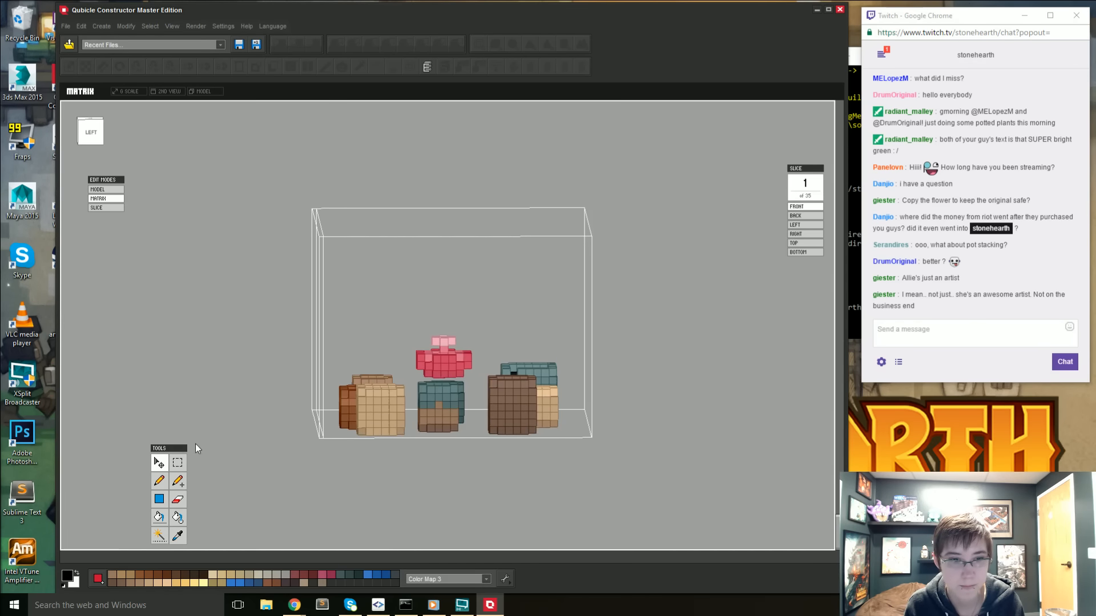
left_click(178, 462)
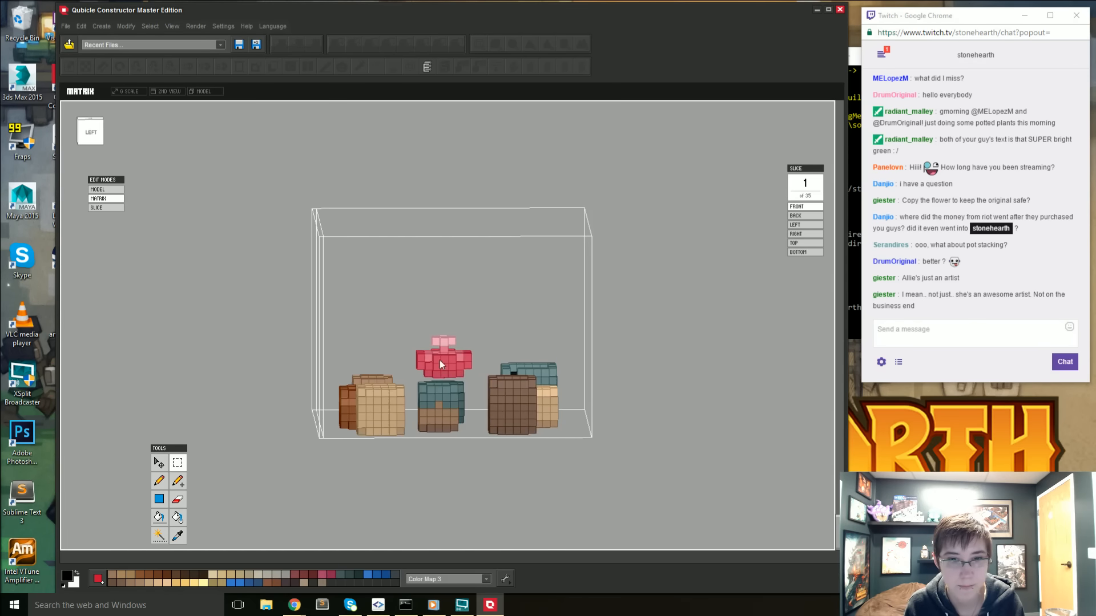
left_click(472, 374)
right_click_drag(472, 374, 259, 446)
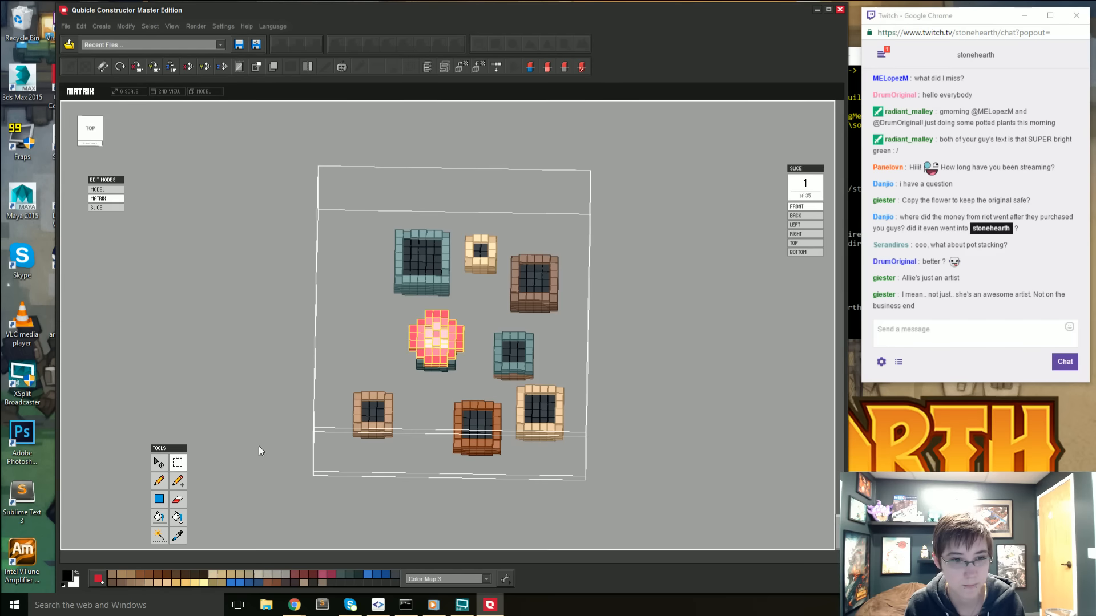
left_click(159, 462)
left_click(430, 354)
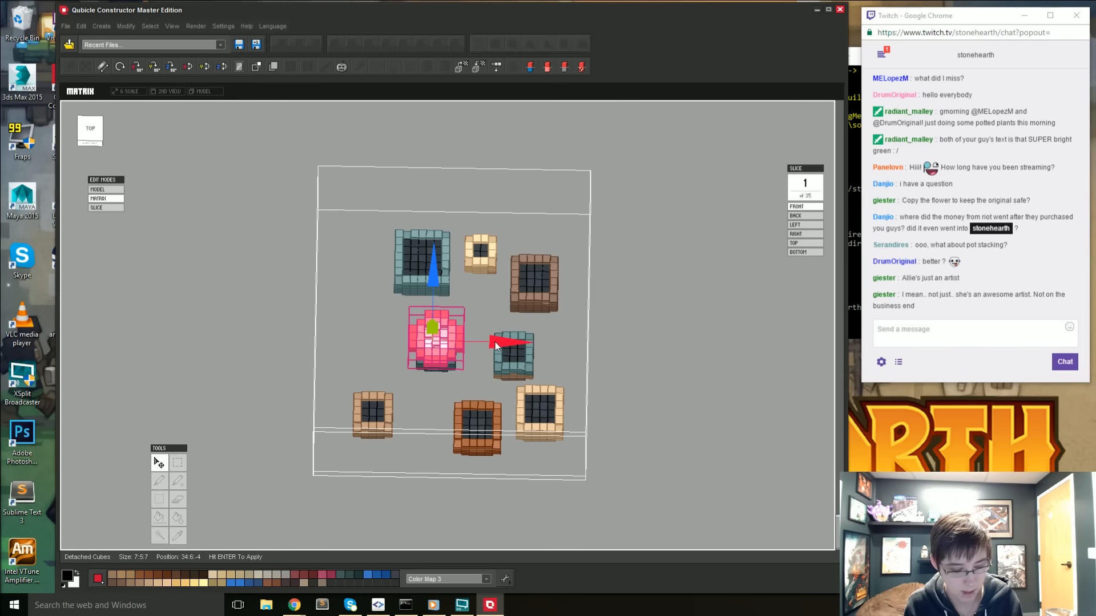
left_click_drag(434, 288, 433, 357)
key("Return")
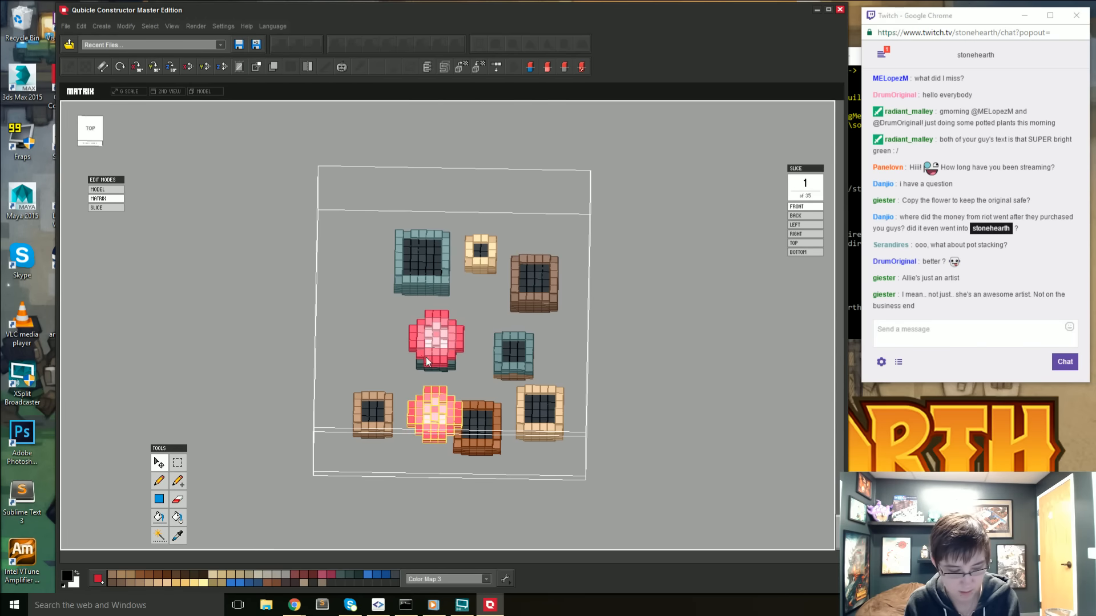
key("ctrl+d")
- Try to widen the large teal pot by copying a four-voxel-wide side section and placing it two voxels outward
right_click_drag(419, 352, 541, 369)
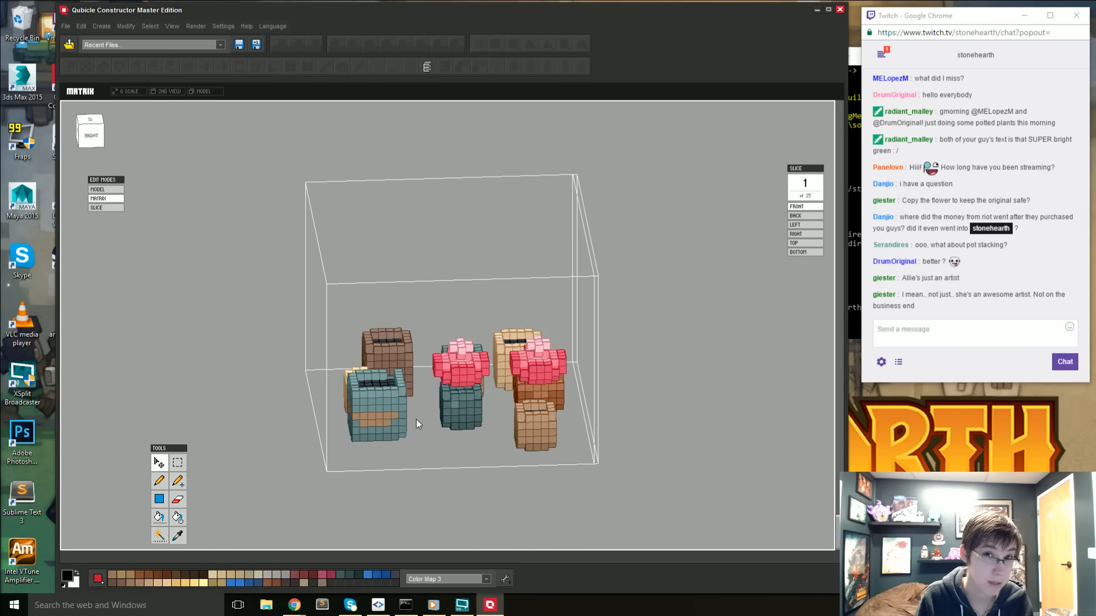
mouse_move(366, 415)
right_mouse_down()
mouse_move(363, 443)
mouse_move(324, 415)
mouse_move(382, 422)
mouse_move(380, 520)
mouse_move(352, 422)
right_mouse_up()
left_click(96, 134)
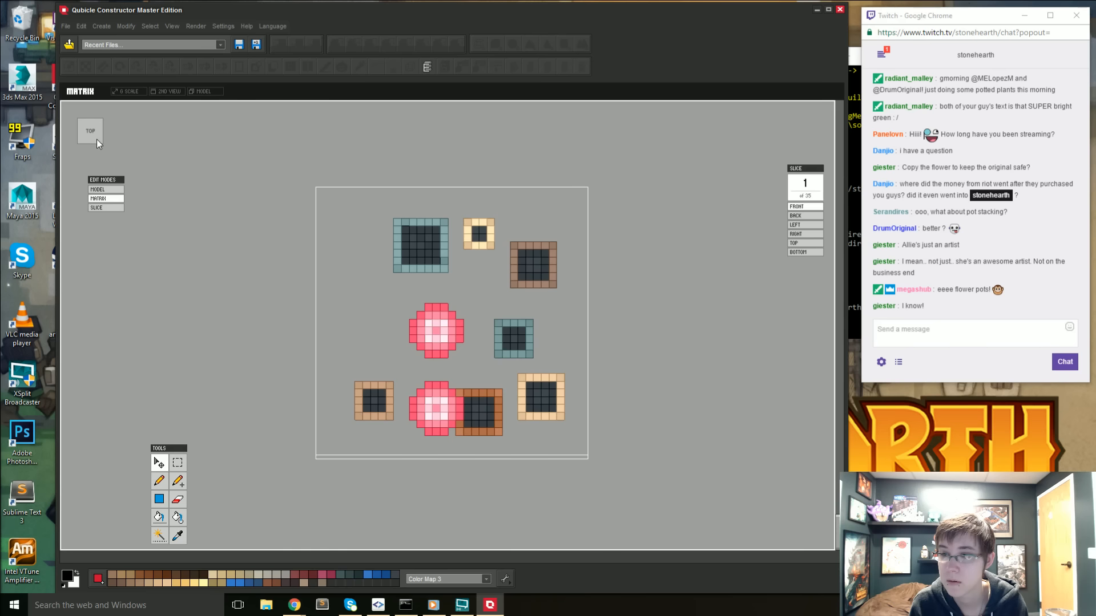
left_click(178, 461)
left_click_drag(391, 217, 421, 276)
key("ctrl+v")
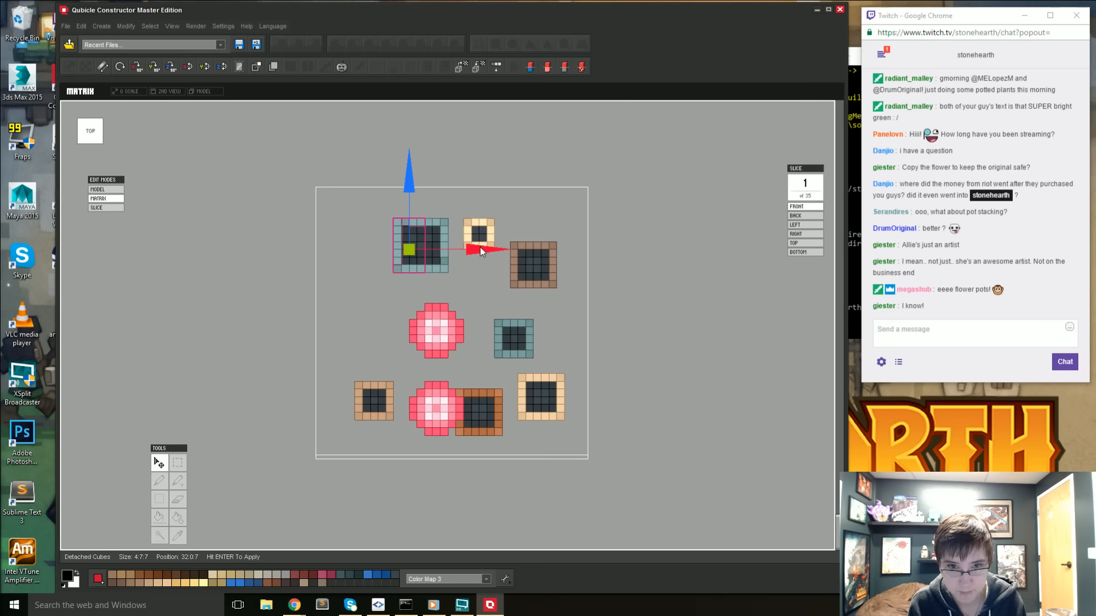
left_click_drag(480, 248, 468, 250)
key("Return")
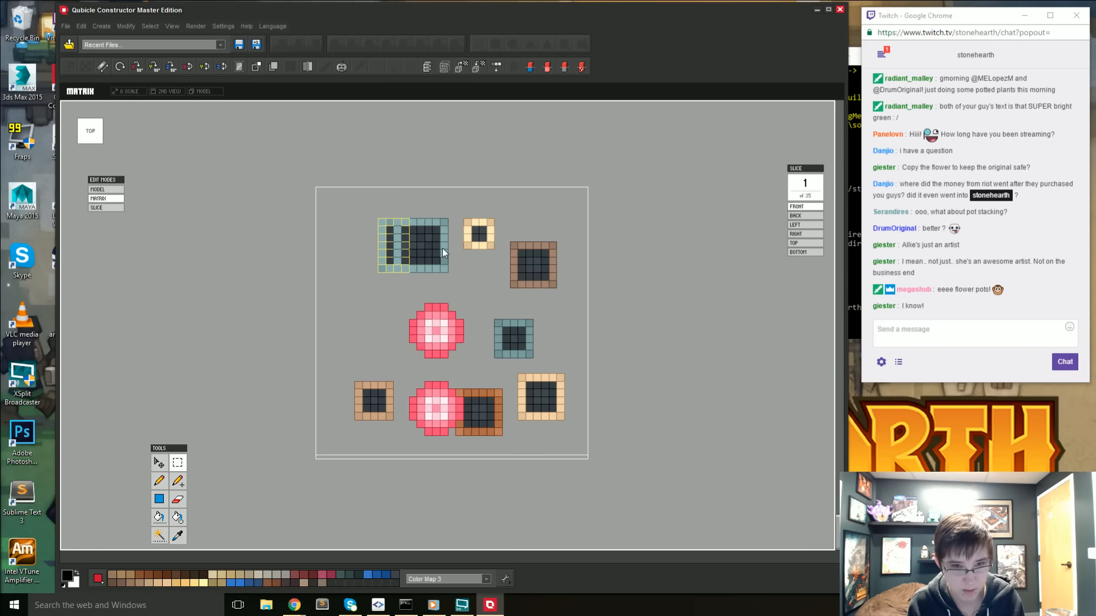
key("ctrl+d")
- Undo the four-voxel-wide extension of the large teal pot and clear the selection
mouse_move(401, 266)
right_mouse_down()
mouse_move(406, 227)
mouse_move(405, 275)
right_mouse_up()
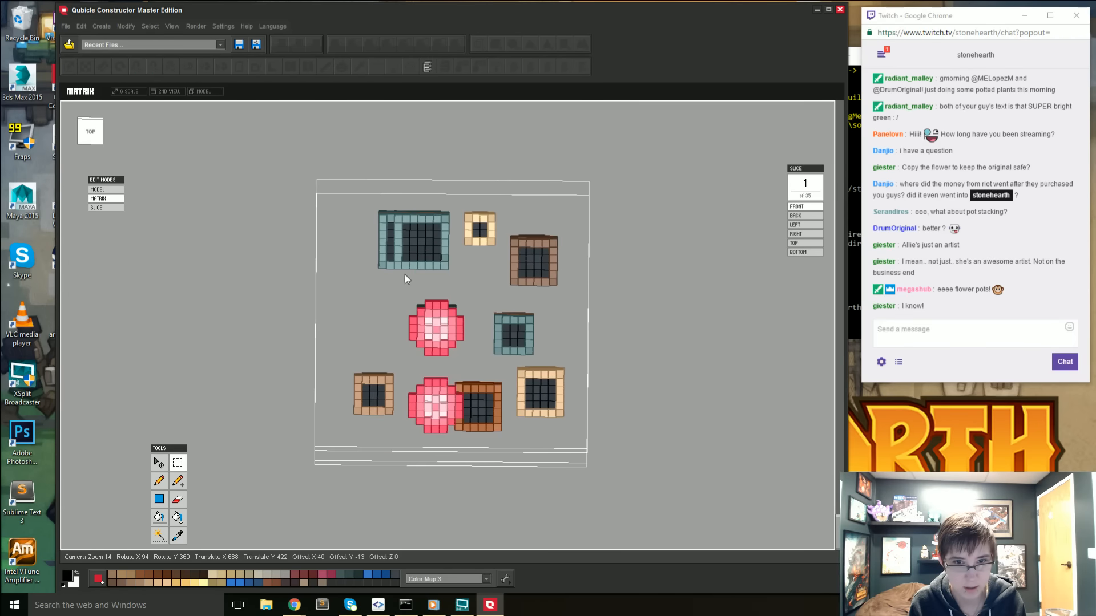
left_click(93, 134)
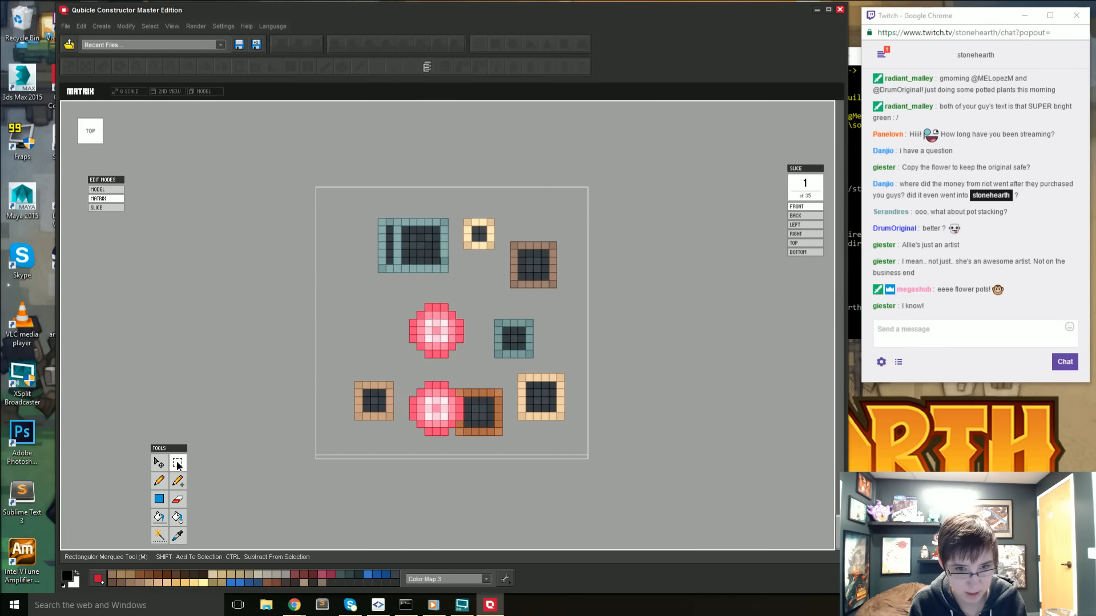
left_click_drag(439, 276, 453, 274)
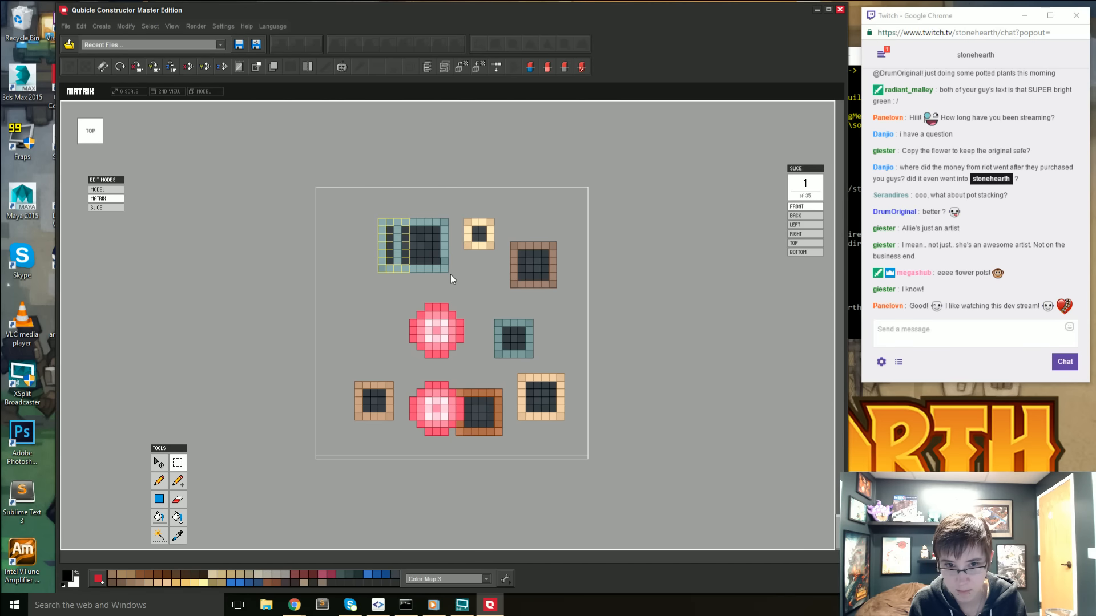
key("Right")
key("Right")
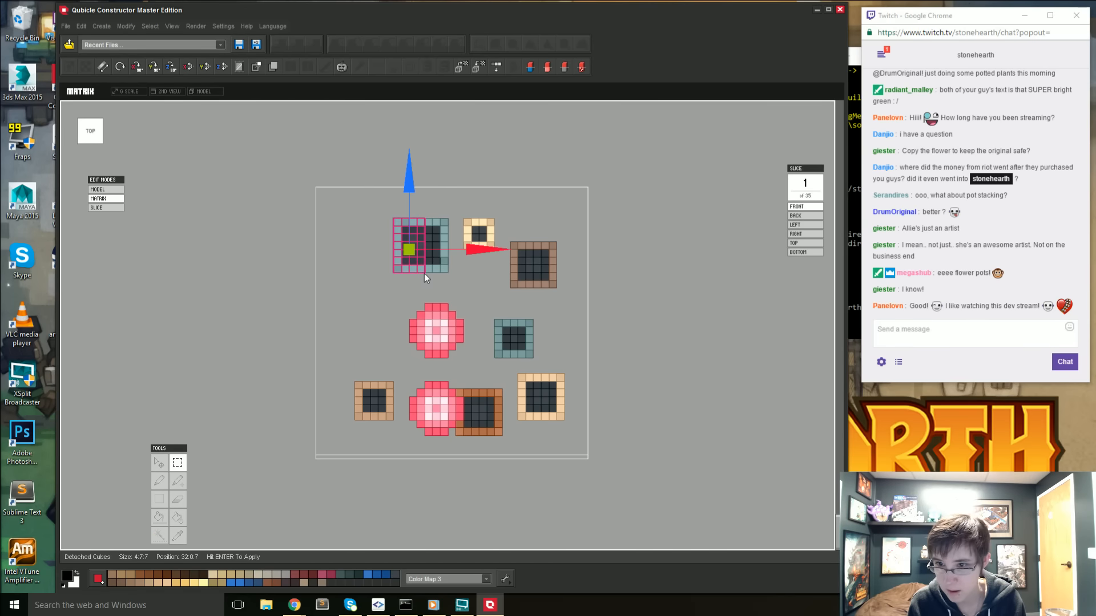
key("Return")
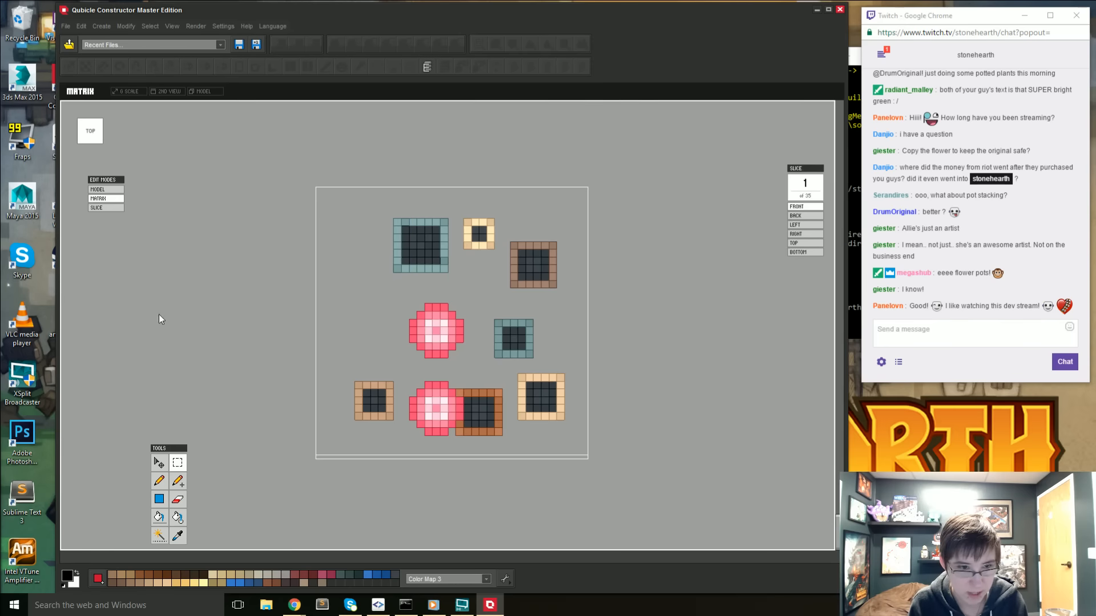
- Copy a 2:7:6 strip from the large teal pot's side and apply it two voxels outward at position 30:0:8
left_click_drag(389, 217, 408, 276)
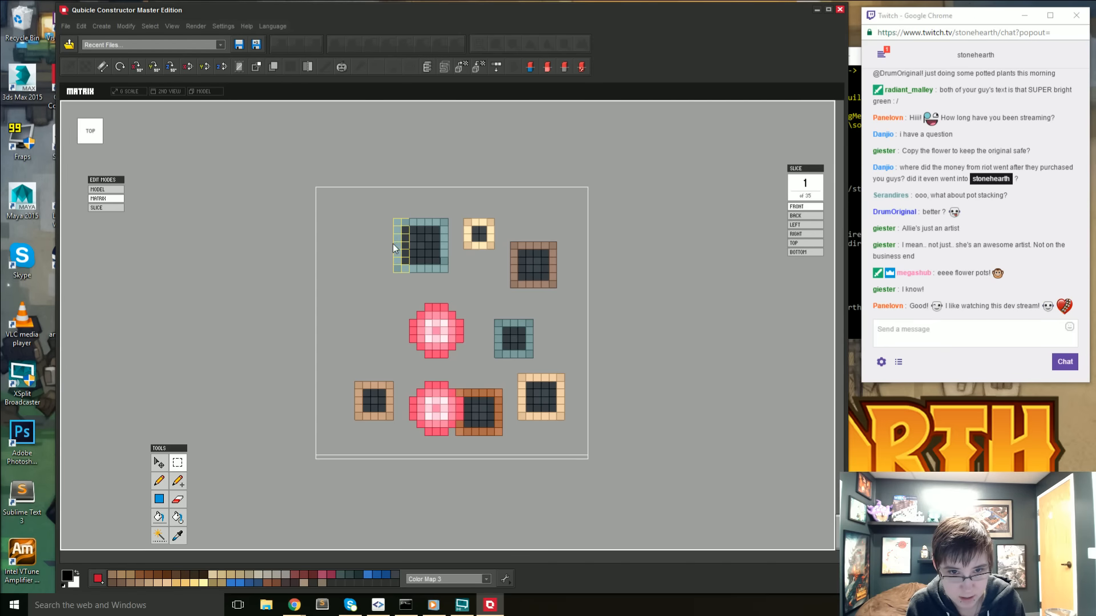
left_click_drag(381, 210, 405, 263)
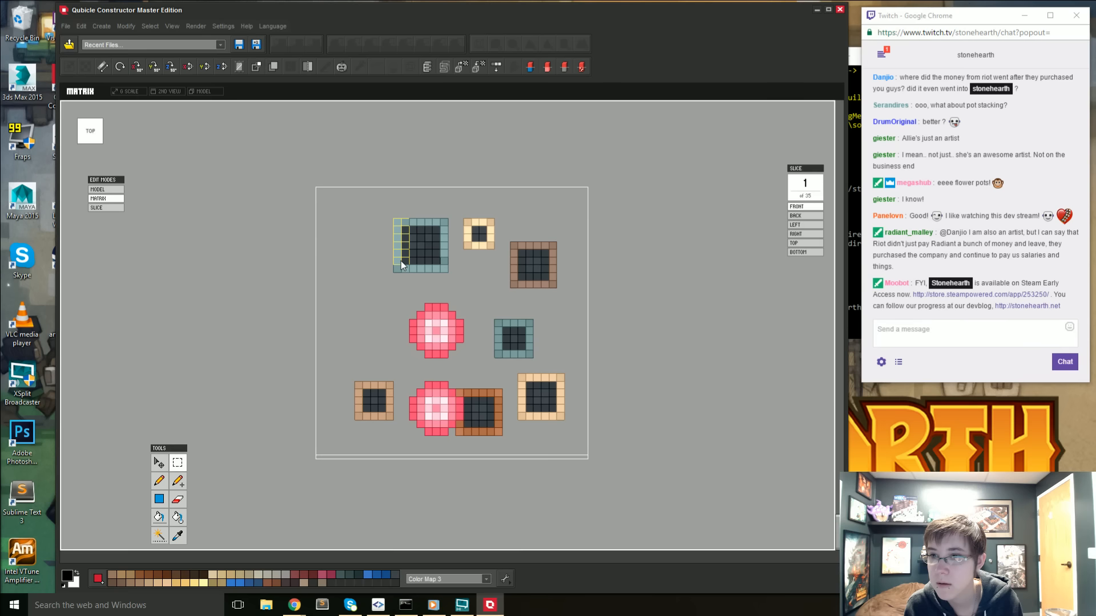
key("ctrl+c")
key("ctrl+v")
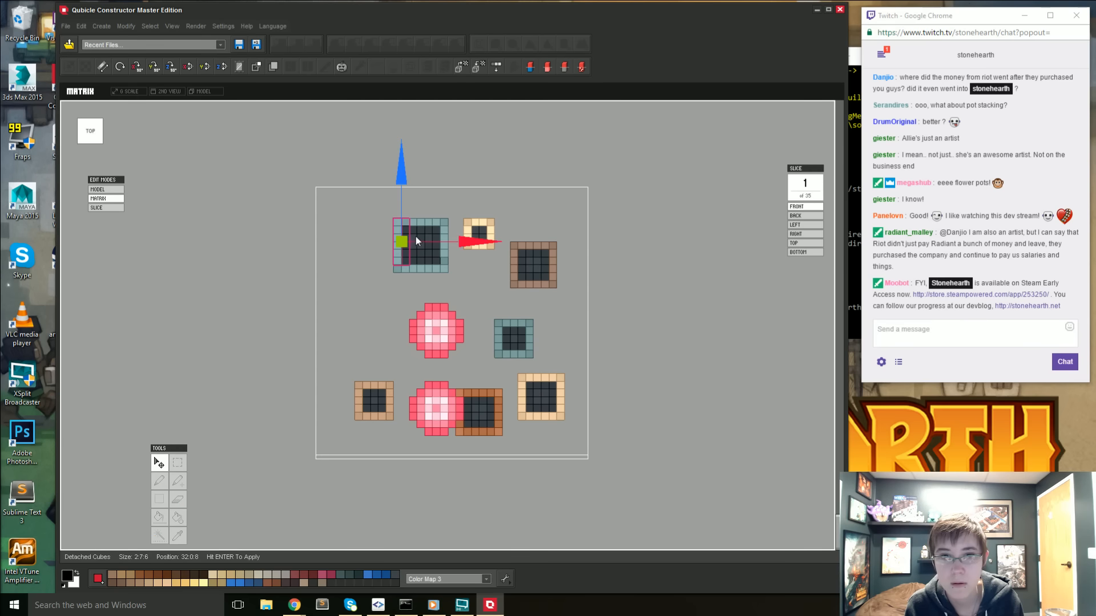
left_click_drag(467, 239, 451, 239)
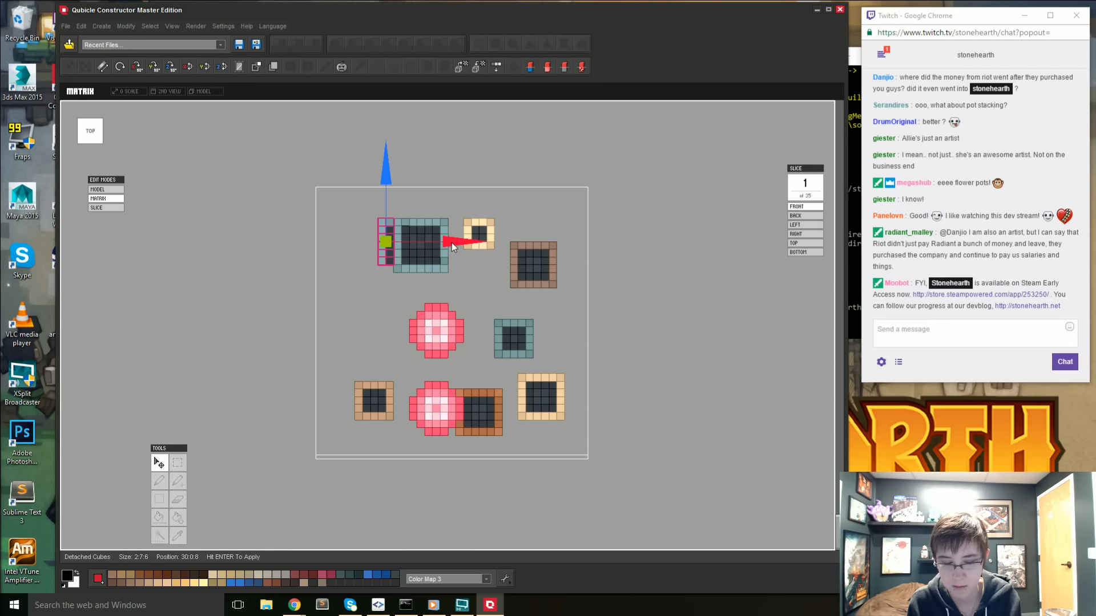
key("Return")
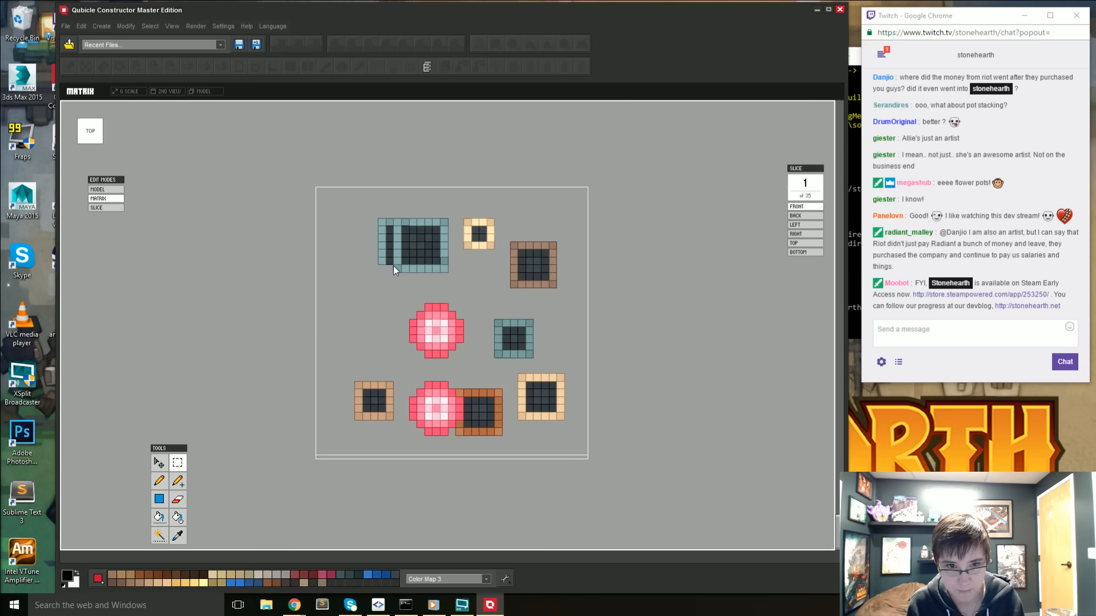
- Copy the widened teal pot's 9:7:2 front section and apply the copy two voxels farther forward
left_click_drag(439, 275, 456, 275)
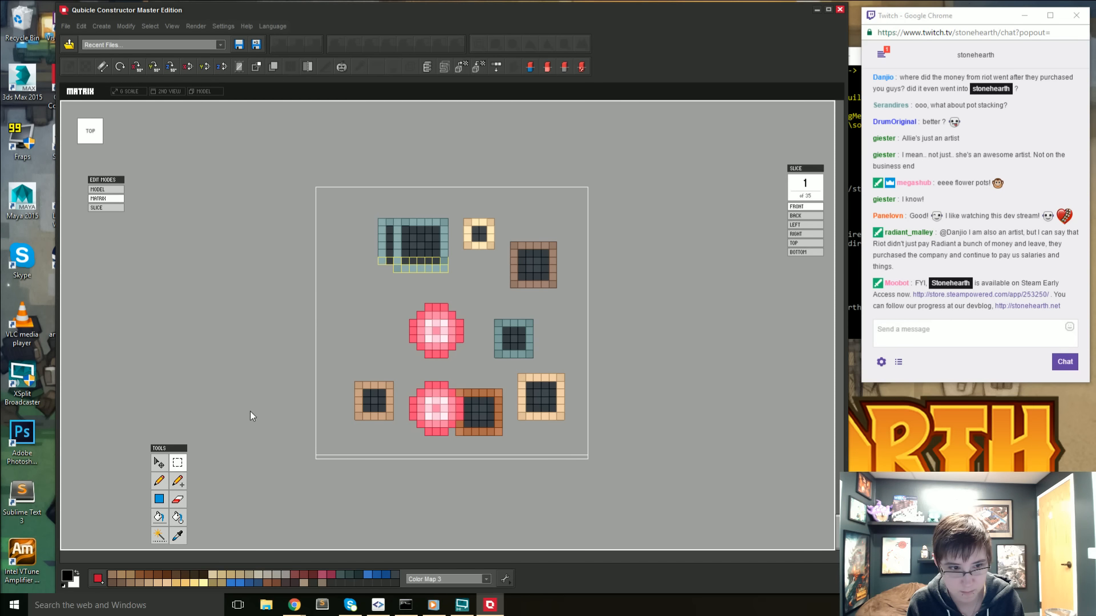
left_click(159, 463)
left_click(160, 463)
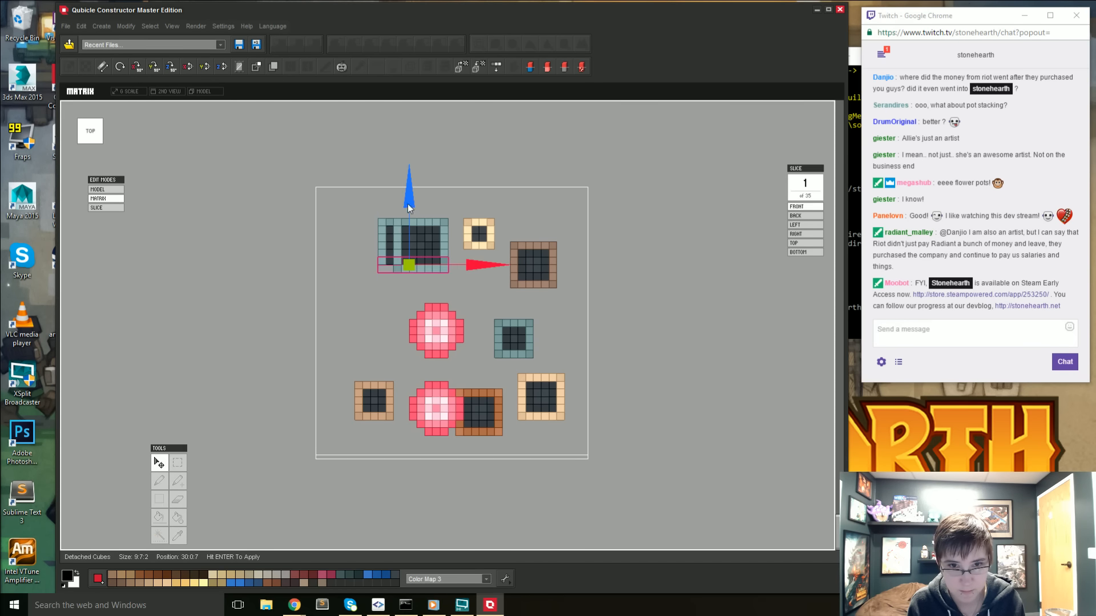
left_click_drag(407, 204, 407, 224)
key("Return")
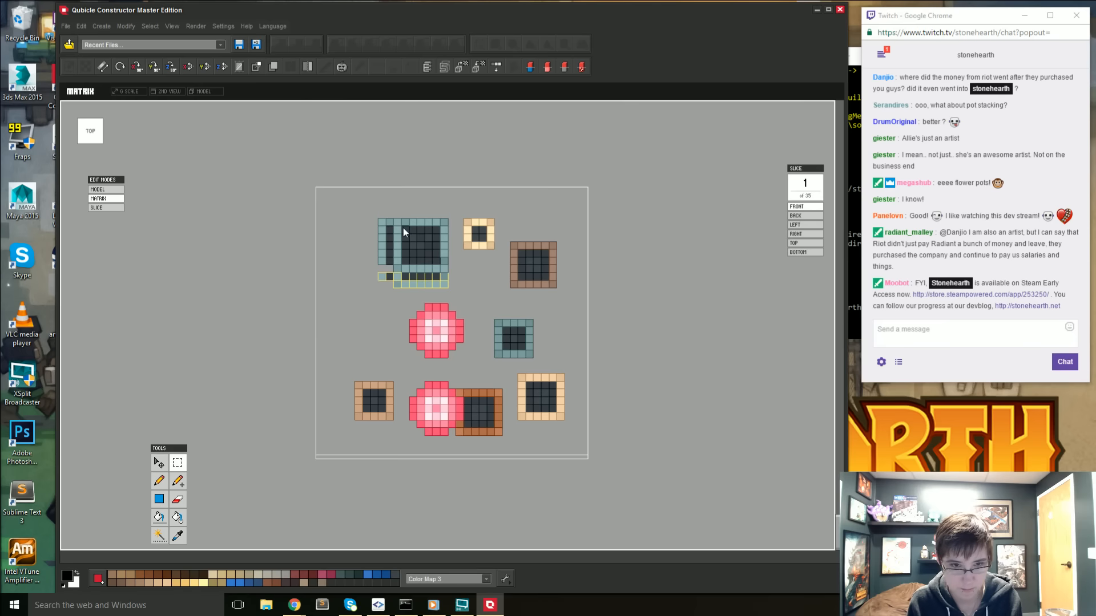
- Erase the leftover inner rim between the original large teal pot and its extended sections
right_click_drag(399, 226, 395, 338)
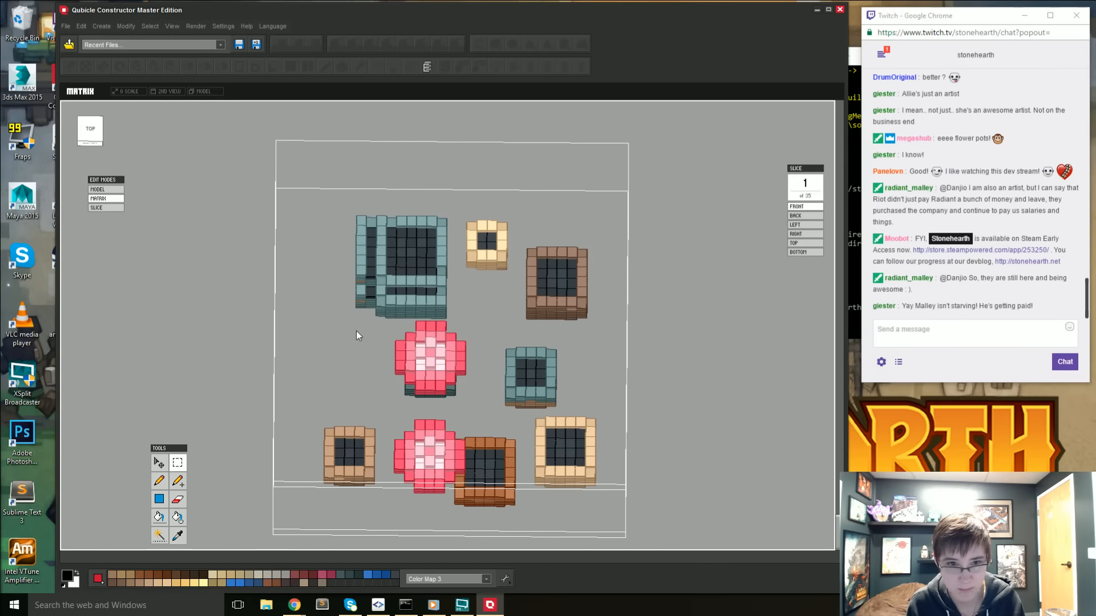
scroll(357, 332, "up", 1)
left_click(178, 499)
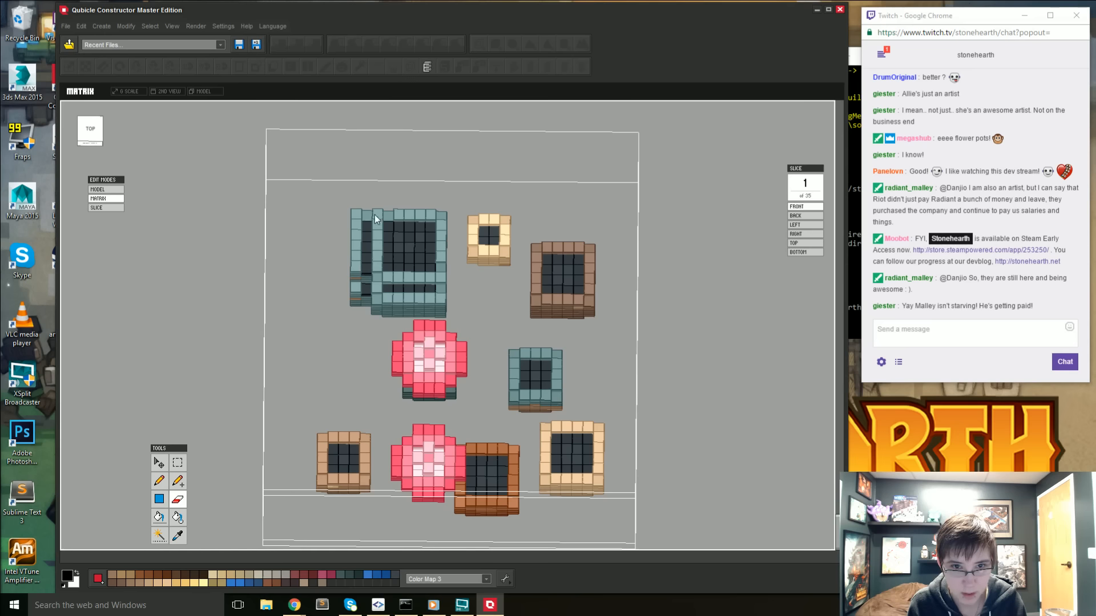
left_click_drag(376, 287, 377, 221)
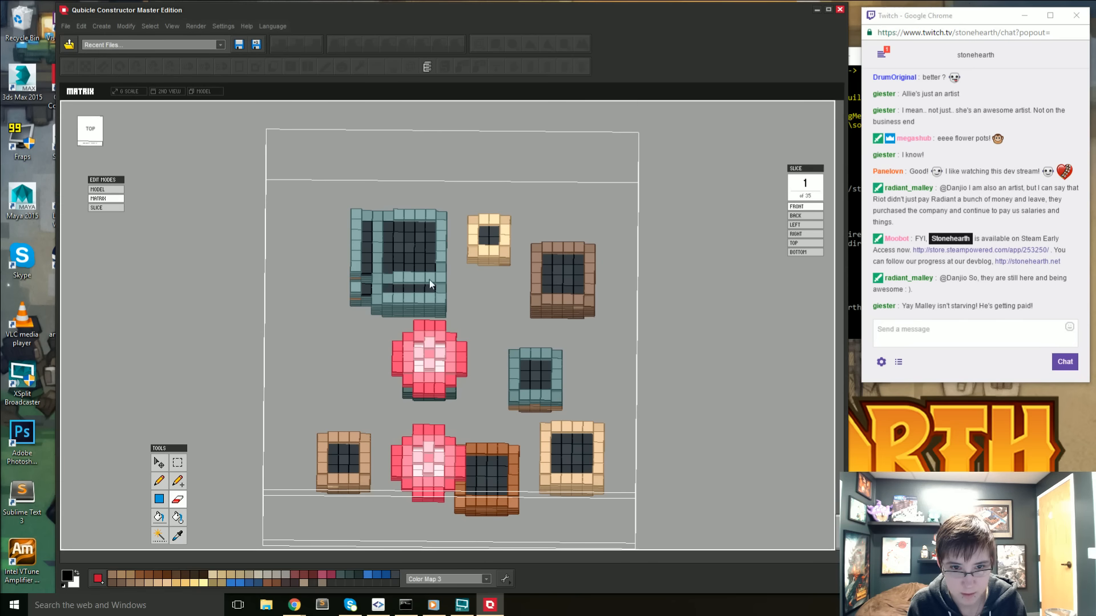
right_click_drag(405, 298, 342, 367)
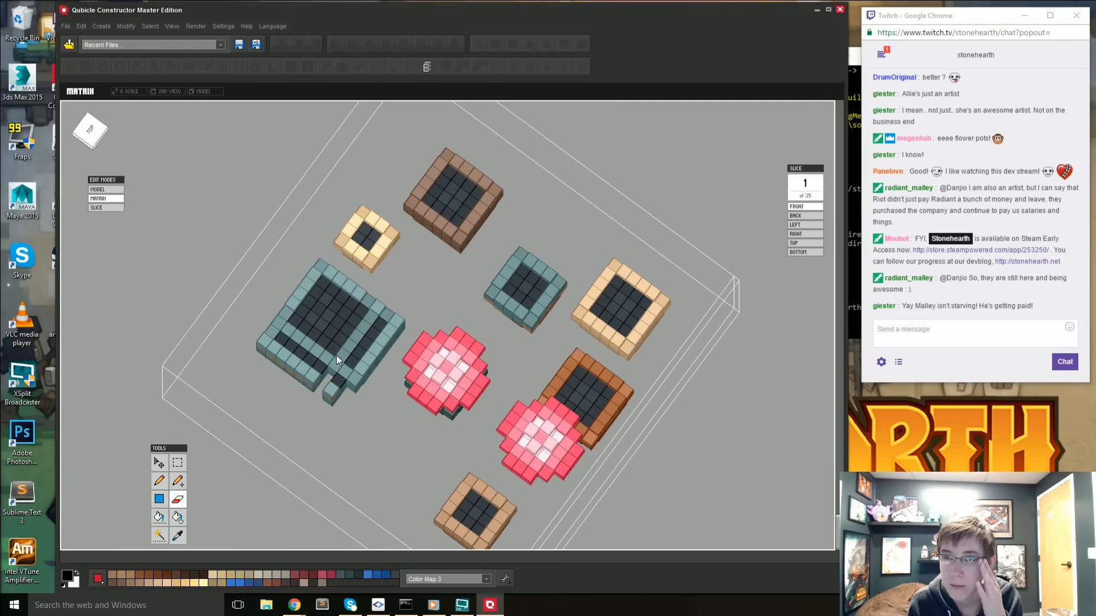
- Sample the dark soil color and paint the teal strips inside the enlarged pot with it
key("i")
left_click(333, 341)
key("b")
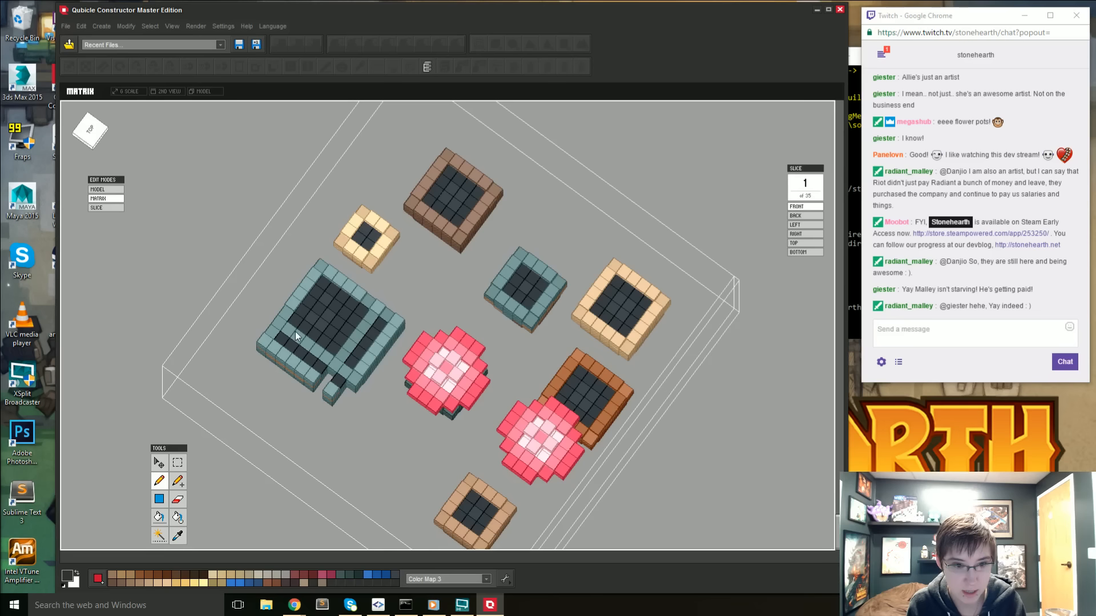
left_click_drag(298, 337, 344, 357)
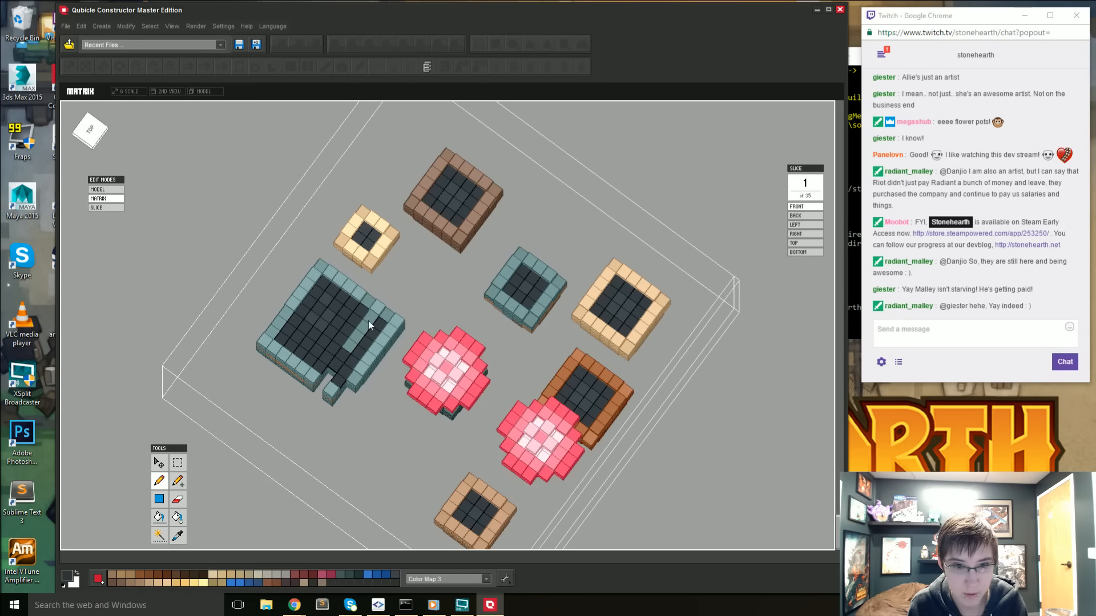
right_click_drag(350, 378, 335, 395)
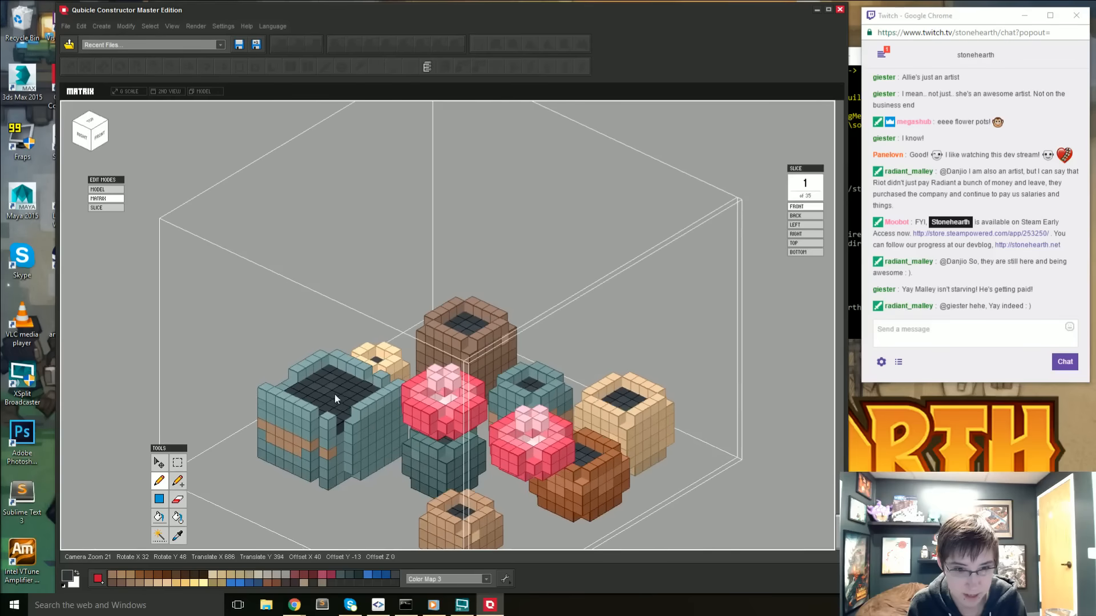
- Sample the pot's teal color and attach teal voxels to fill the gap at the enlarged pot's front corner
key("i")
left_click(353, 456)
key("a")
left_click(351, 476)
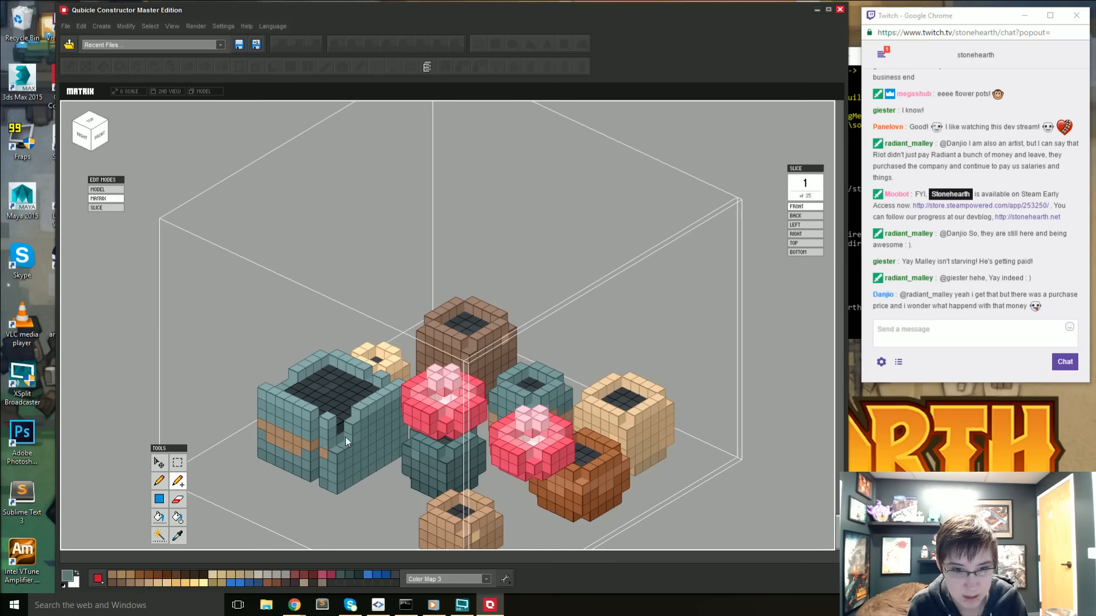
right_click_drag(336, 437, 346, 499)
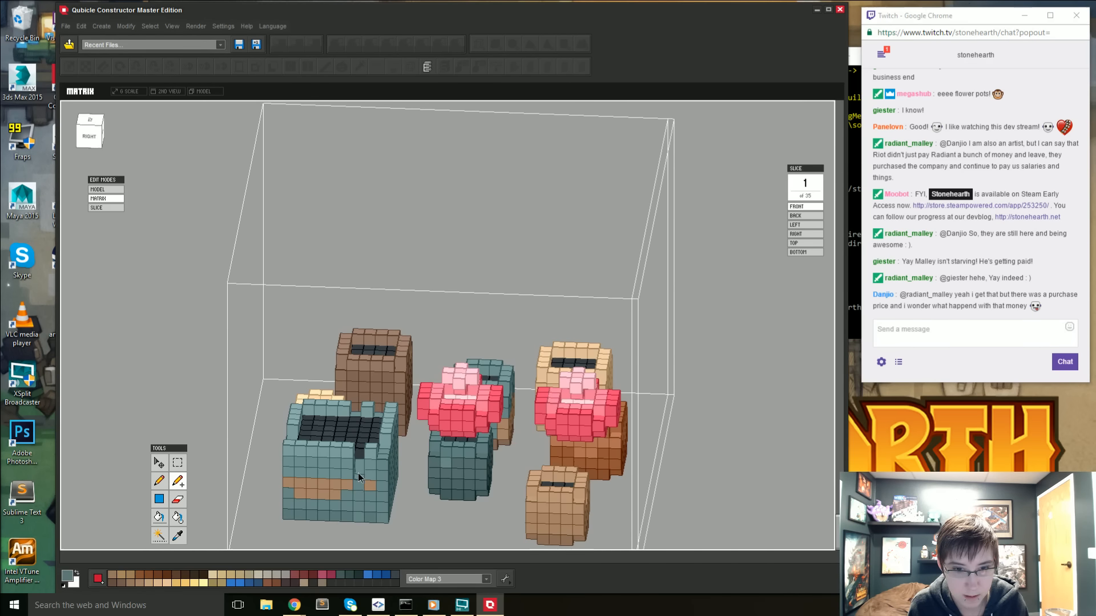
right_click_drag(371, 448, 374, 513)
- Fill the missing teal voxels along the back rim and base of the enlarged pot
right_click_drag(335, 419, 477, 455)
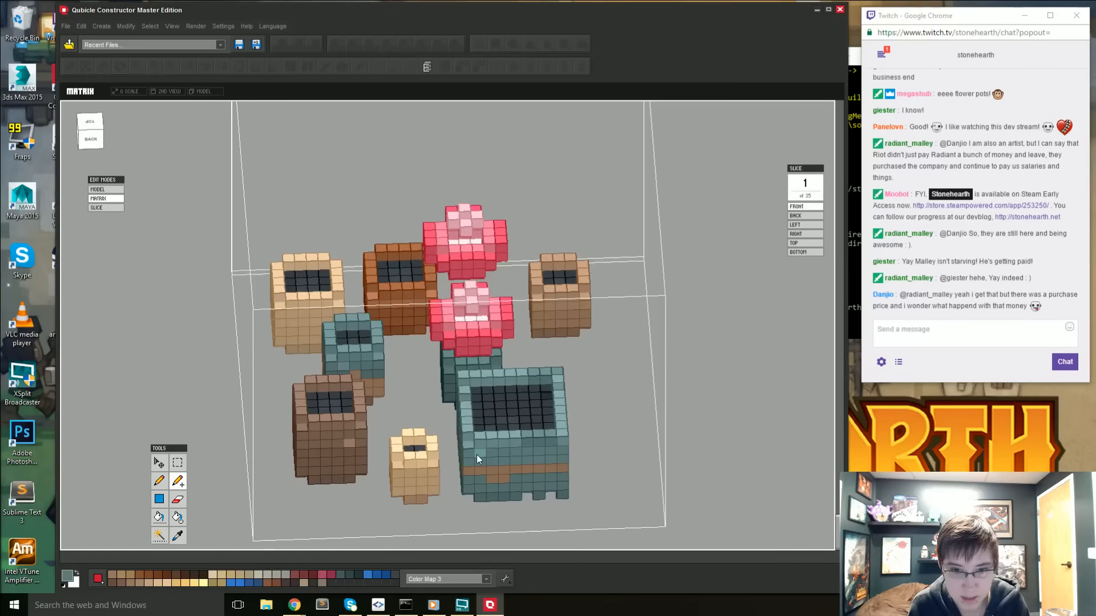
right_click_drag(489, 494, 557, 395)
scroll(482, 472, "up", 4)
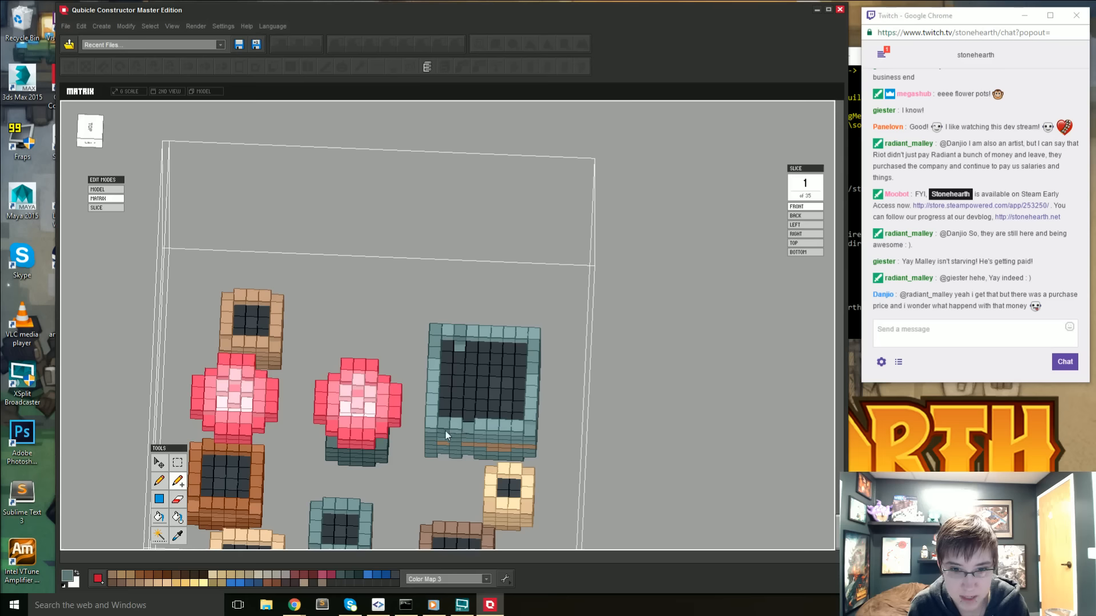
right_click_drag(528, 440, 409, 476)
scroll(408, 476, "down", 3)
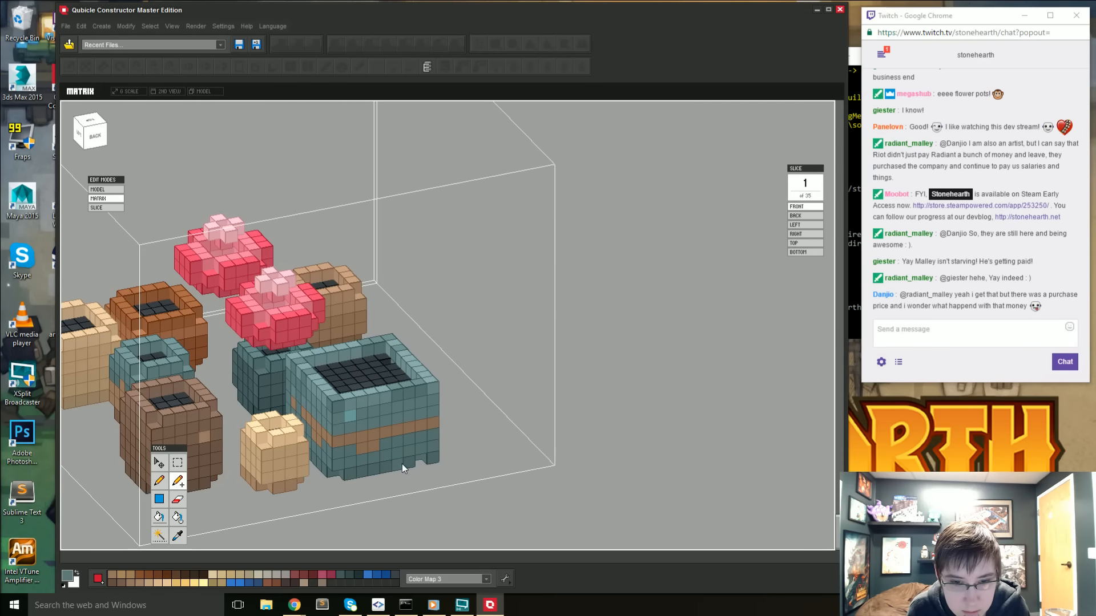
- Erase the outer voxels at the large teal pot's bottom corners to round off its base
mouse_move(401, 464)
right_mouse_down()
mouse_move(406, 489)
mouse_move(313, 521)
mouse_move(251, 497)
right_mouse_up()
scroll(271, 511, "up", 1)
key("e")
middle_click_drag(251, 498, 340, 446)
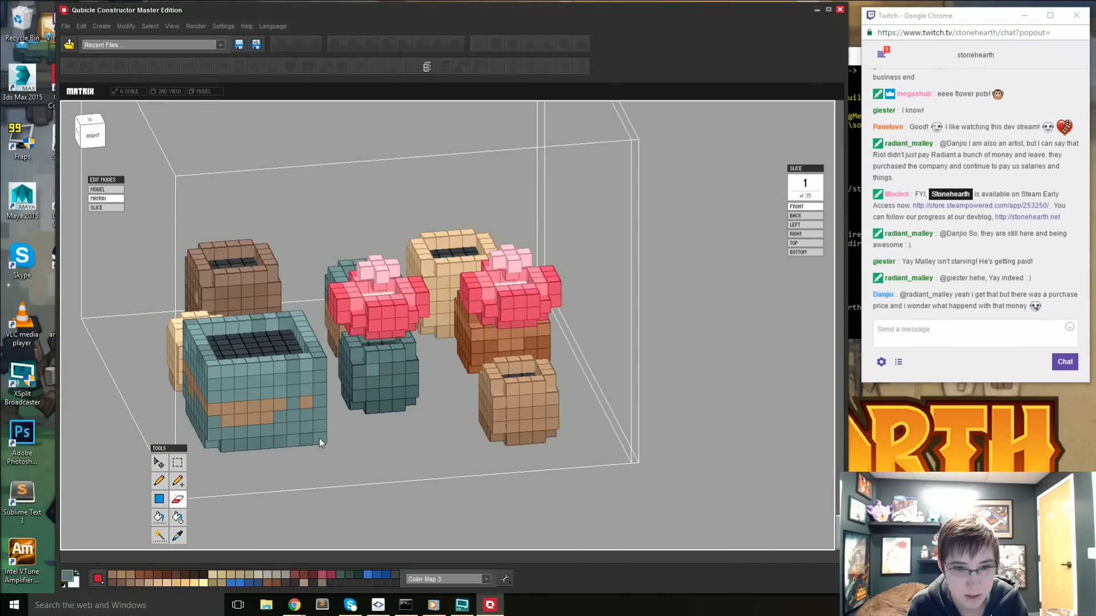
right_click_drag(320, 443, 371, 465)
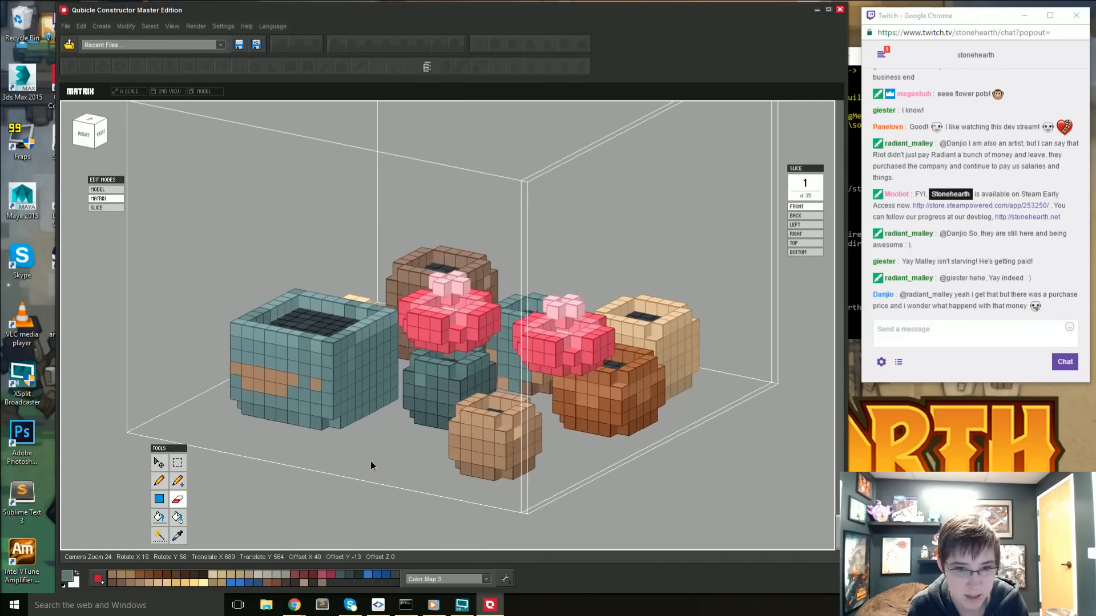
right_click_drag(313, 377, 338, 414)
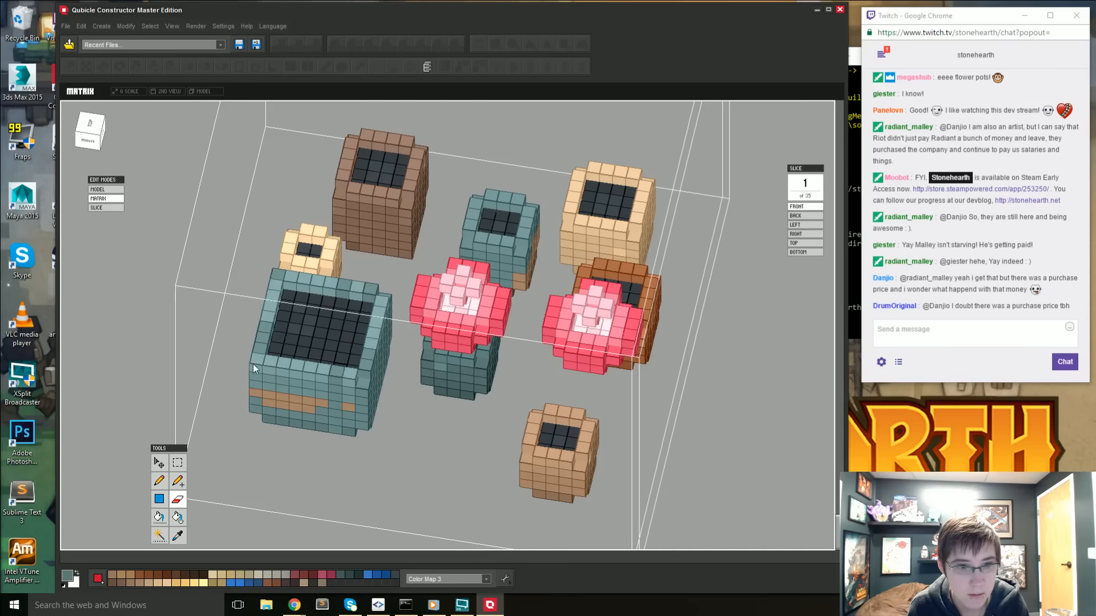
- Select the dark teal cactus with its pink flower using the Rectangular Marquee from the top view and detach it for moving
right_click_drag(280, 280, 105, 81)
left_click(99, 129)
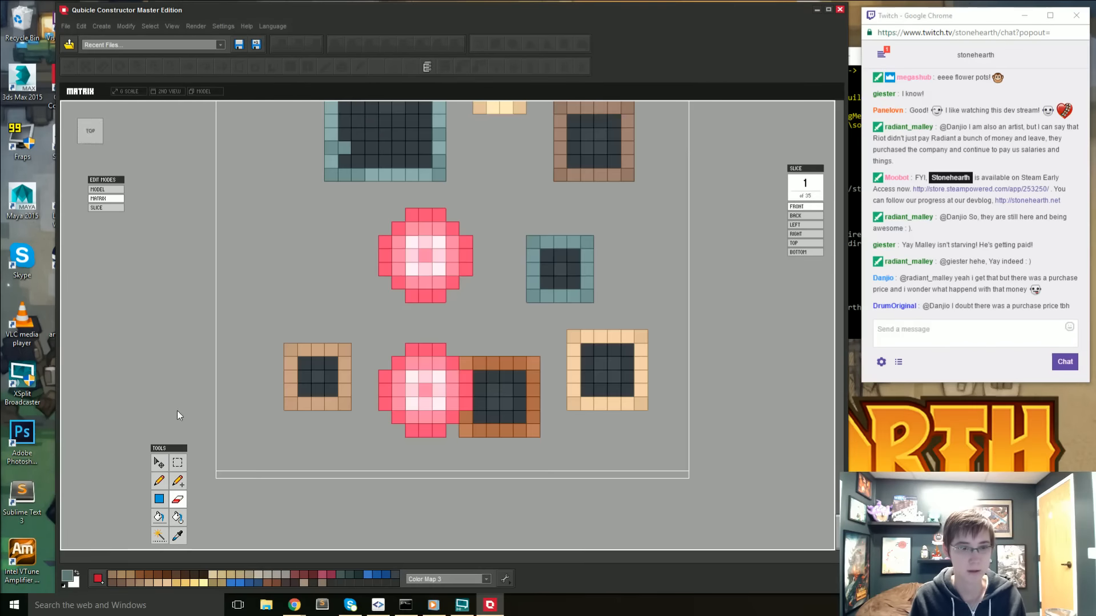
left_click(177, 463)
left_click_drag(371, 217, 479, 292)
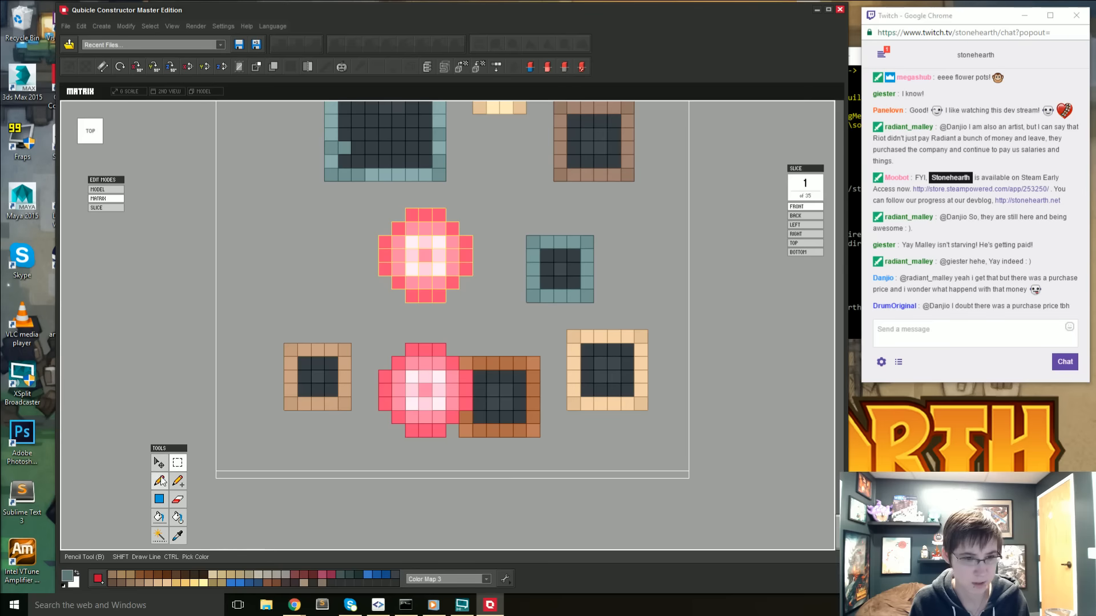
right_click_drag(225, 484, 176, 395)
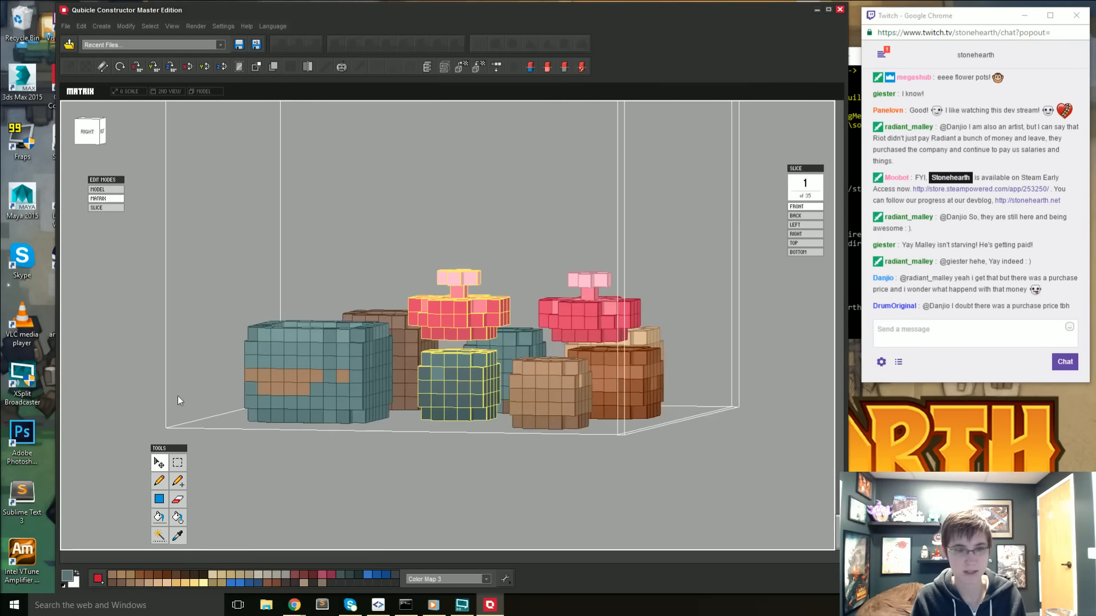
left_click(164, 462)
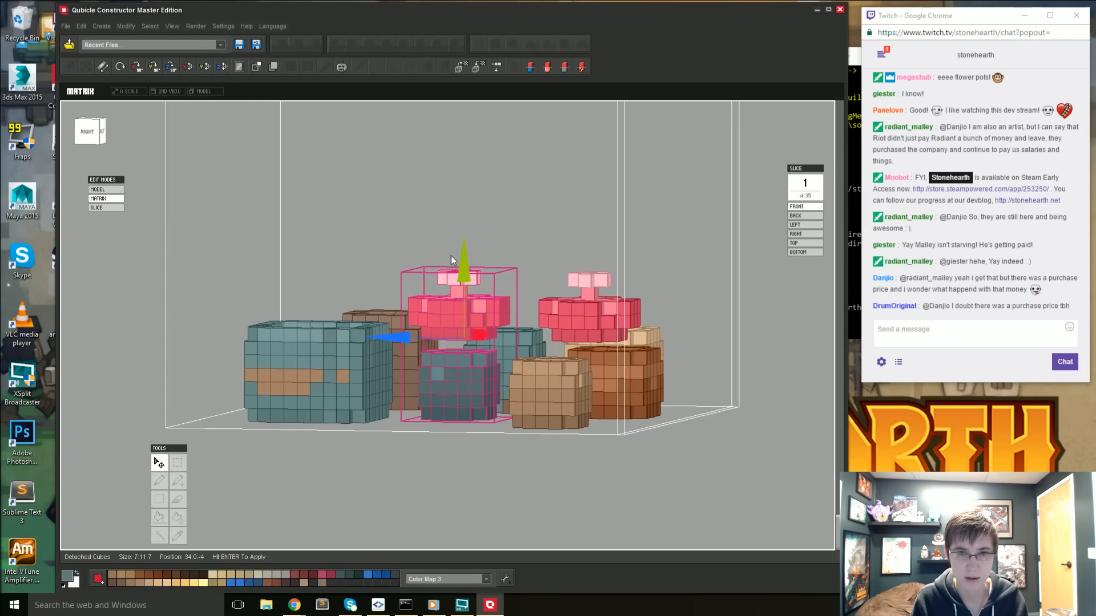
- Raise the detached cactus seven voxels and center it over the large teal pot at position 31:7:6
left_click_drag(475, 274, 477, 184)
right_click_drag(477, 184, 417, 278)
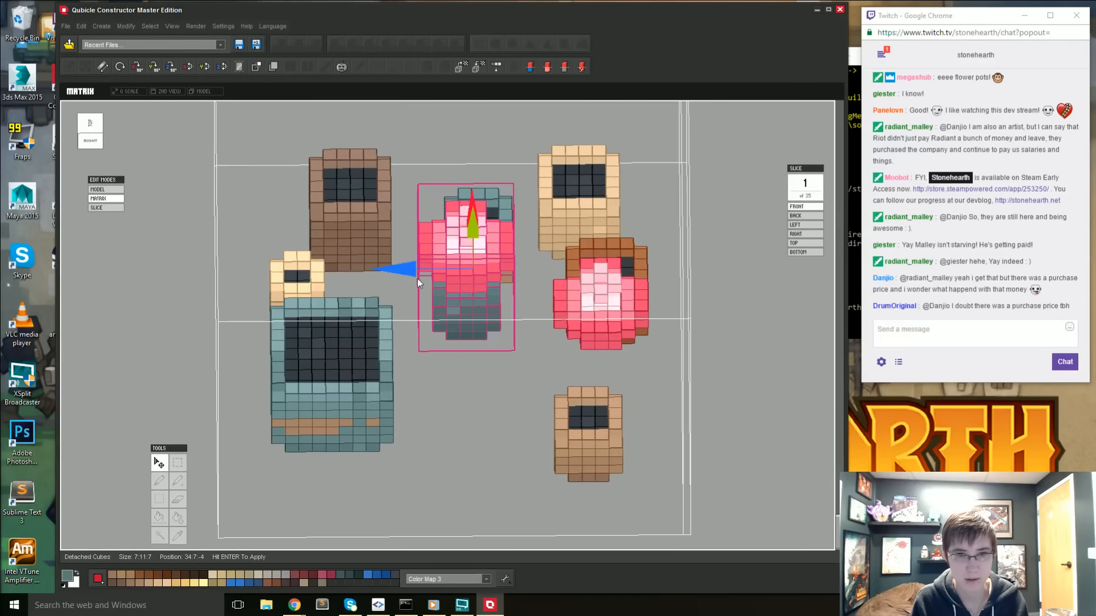
left_click_drag(417, 279, 280, 283)
right_click_drag(280, 284, 378, 153)
middle_click_drag(391, 182, 369, 308)
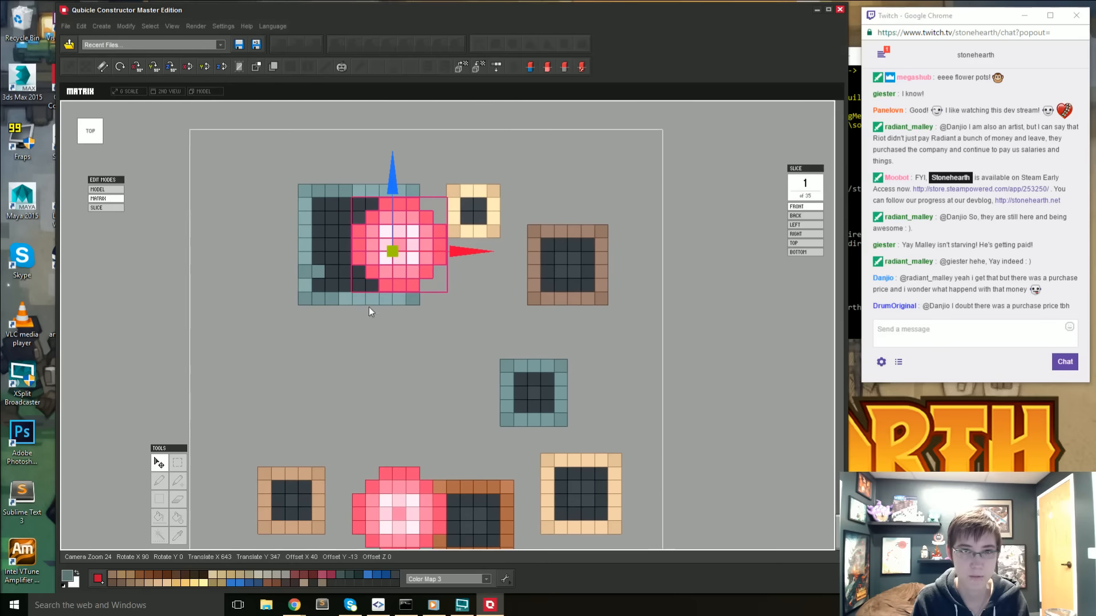
left_click_drag(451, 257, 412, 259)
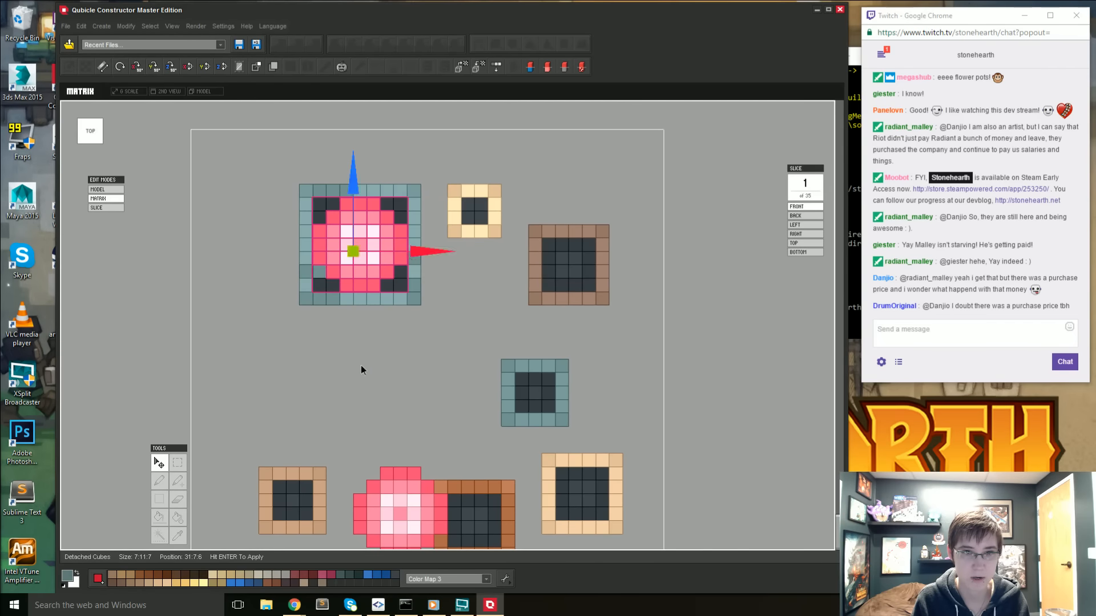
- Lower the cactus into the large teal pot to position 31:5:6 and apply the placement
right_click_drag(360, 366, 304, 315)
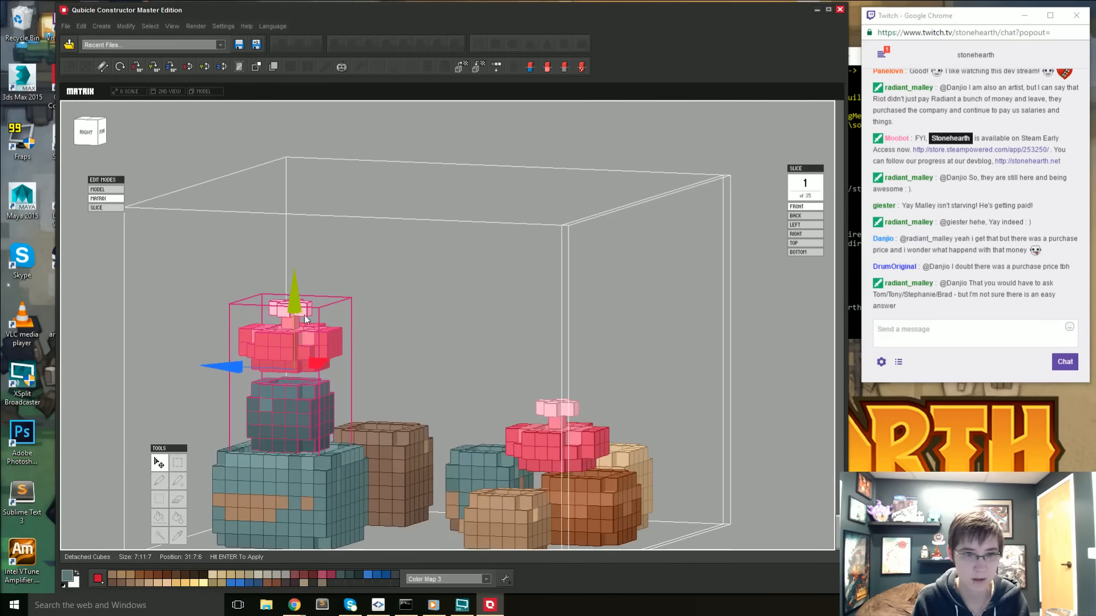
left_click_drag(295, 307, 298, 321)
right_click_drag(296, 397, 490, 368)
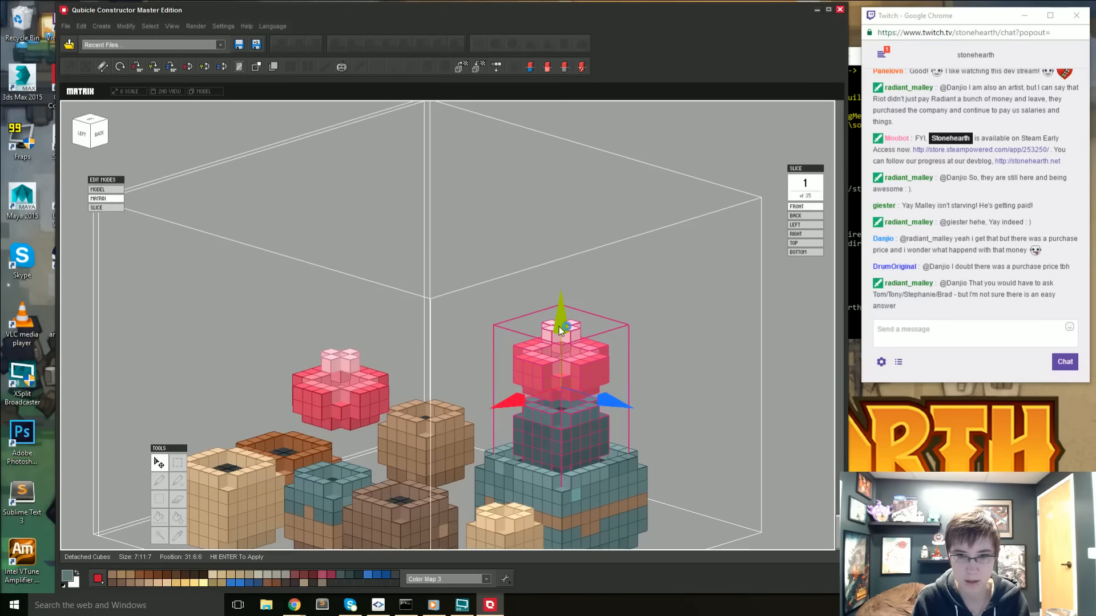
left_click_drag(559, 336, 518, 410)
right_click_drag(518, 409, 648, 450)
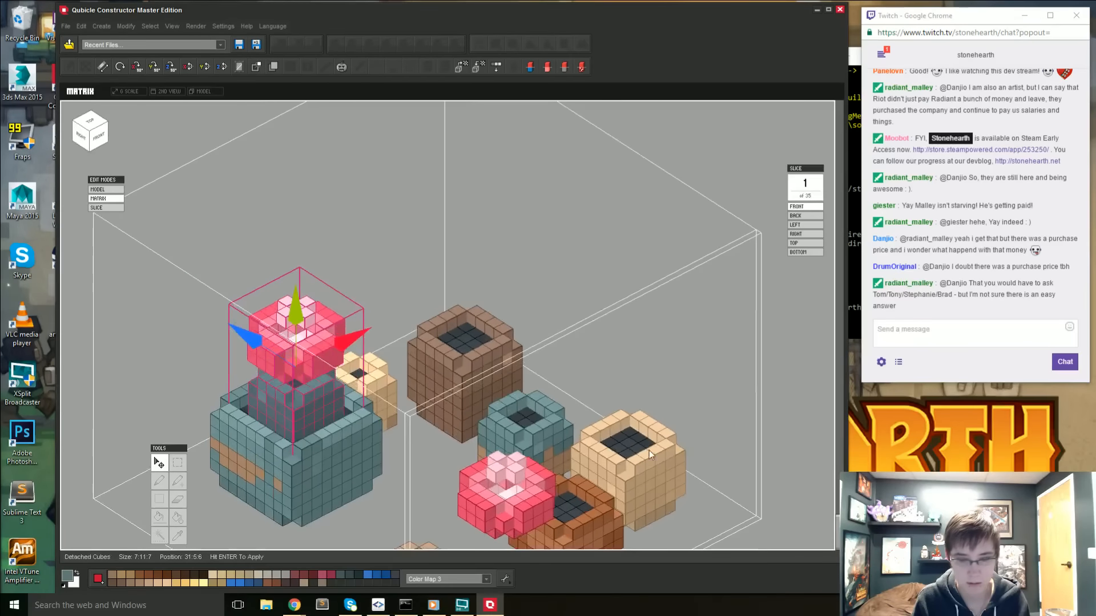
key("Return")
- Examine the cactus planted in the large teal pot from the side, above and behind
right_click_drag(457, 444, 469, 403)
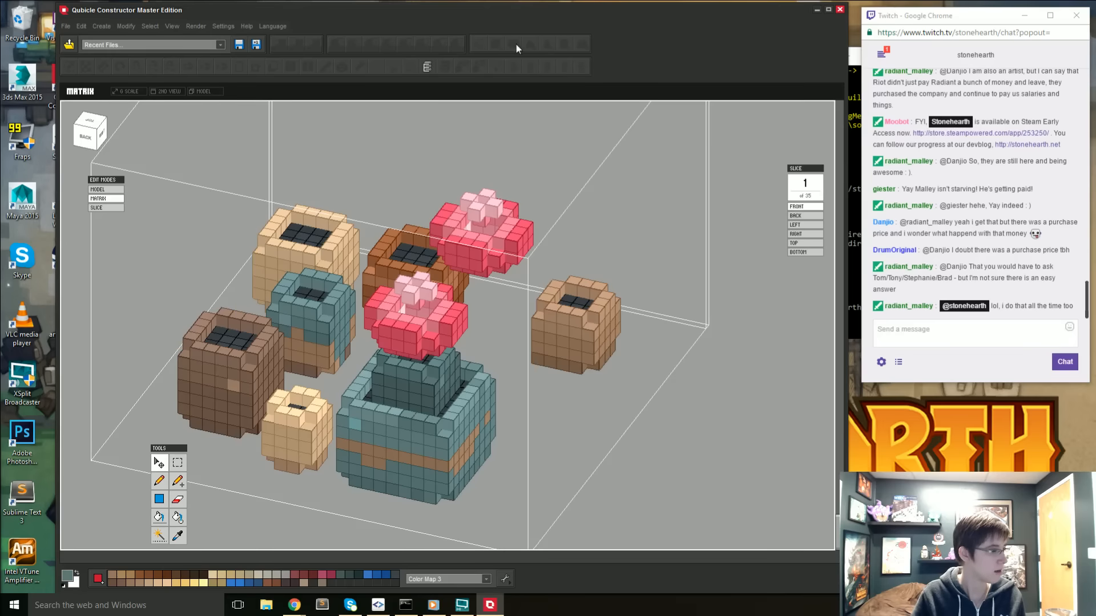
right_click_drag(532, 154, 440, 217)
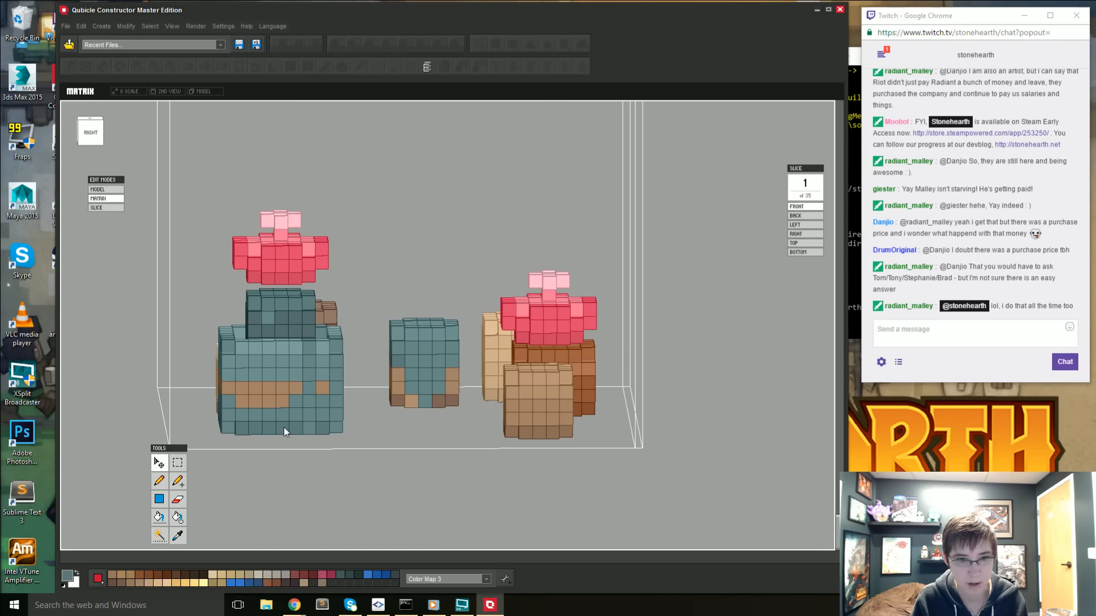
right_click_drag(284, 429, 300, 479)
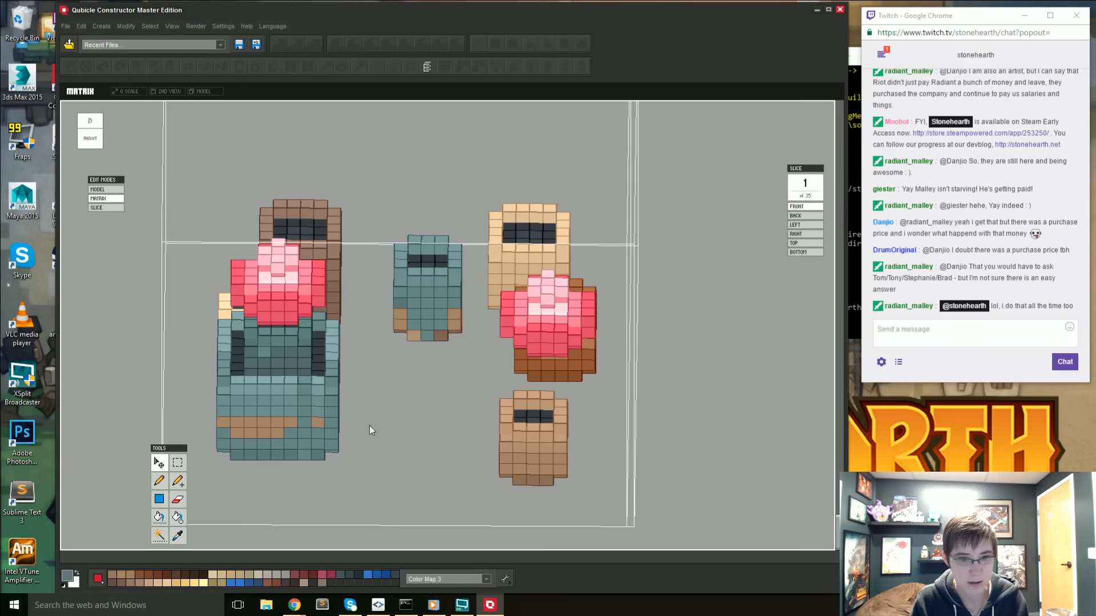
right_click_drag(441, 403, 446, 465)
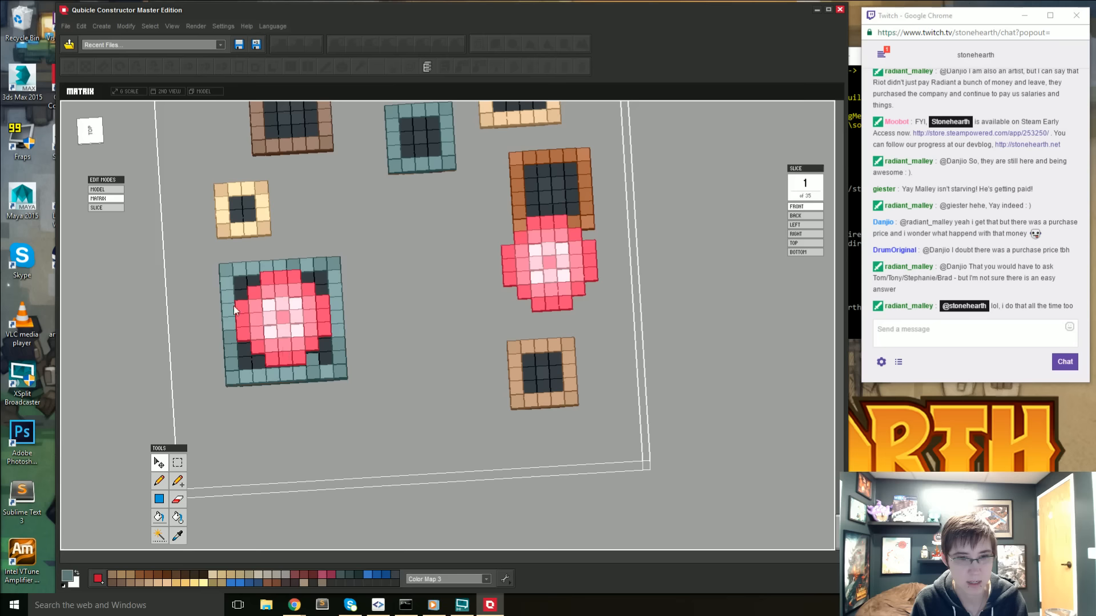
right_click_drag(278, 314, 359, 247)
scroll(359, 244, "up", 1)
right_click_drag(499, 345, 474, 345)
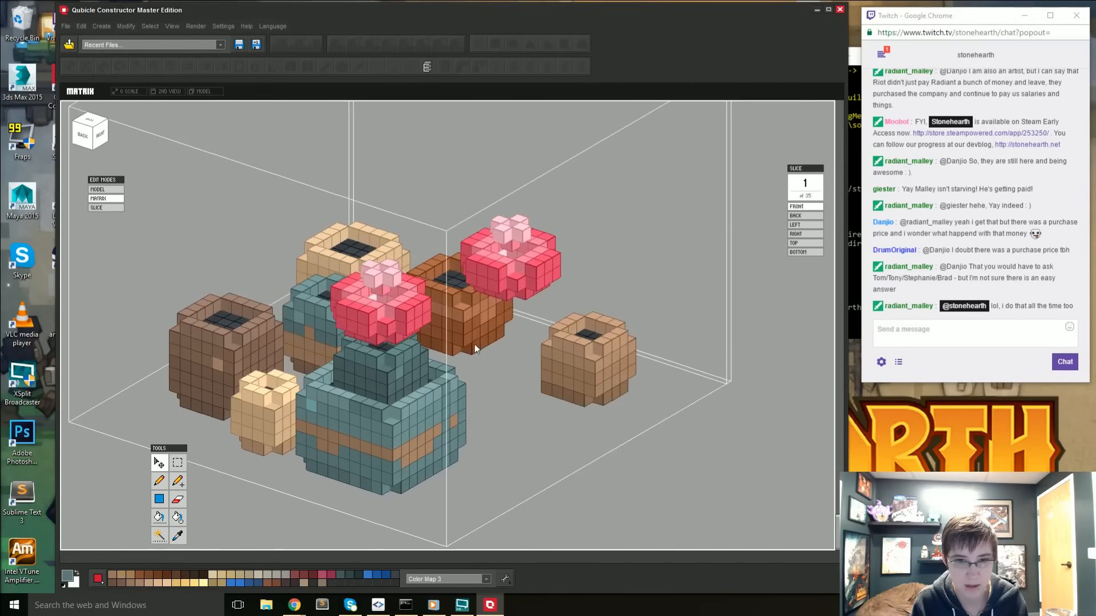
middle_click_drag(474, 345, 417, 263)
- Go back to the full model, inspect the separate orange pot matrix, and reopen the matrix holding the potted plants
double_click(595, 421)
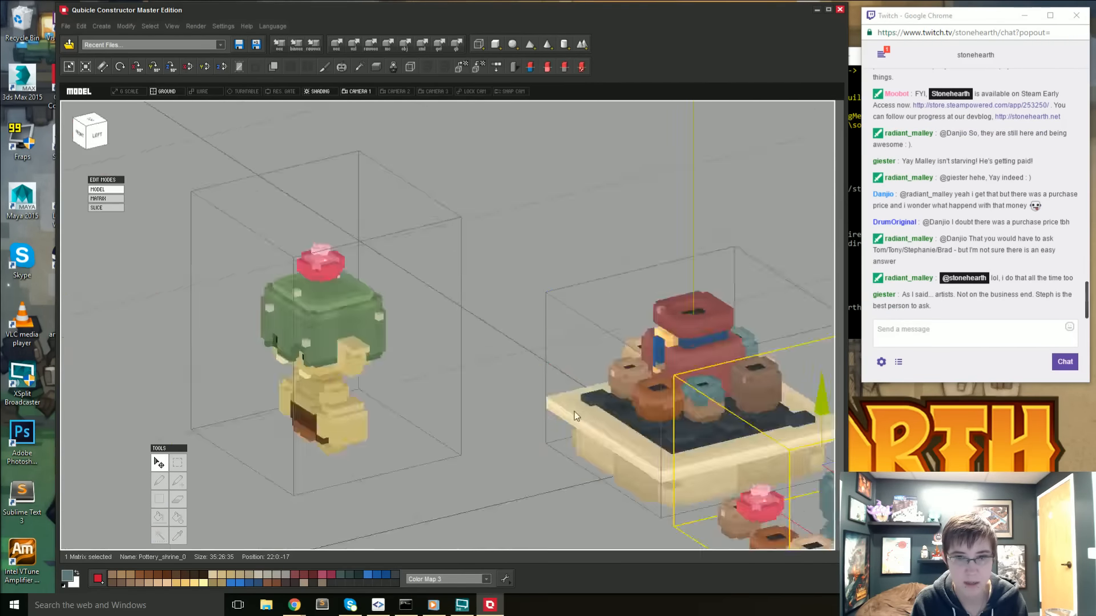
scroll(574, 412, "down", 3)
middle_click_drag(575, 412, 571, 376)
double_click(609, 409)
right_click_drag(587, 415, 522, 489)
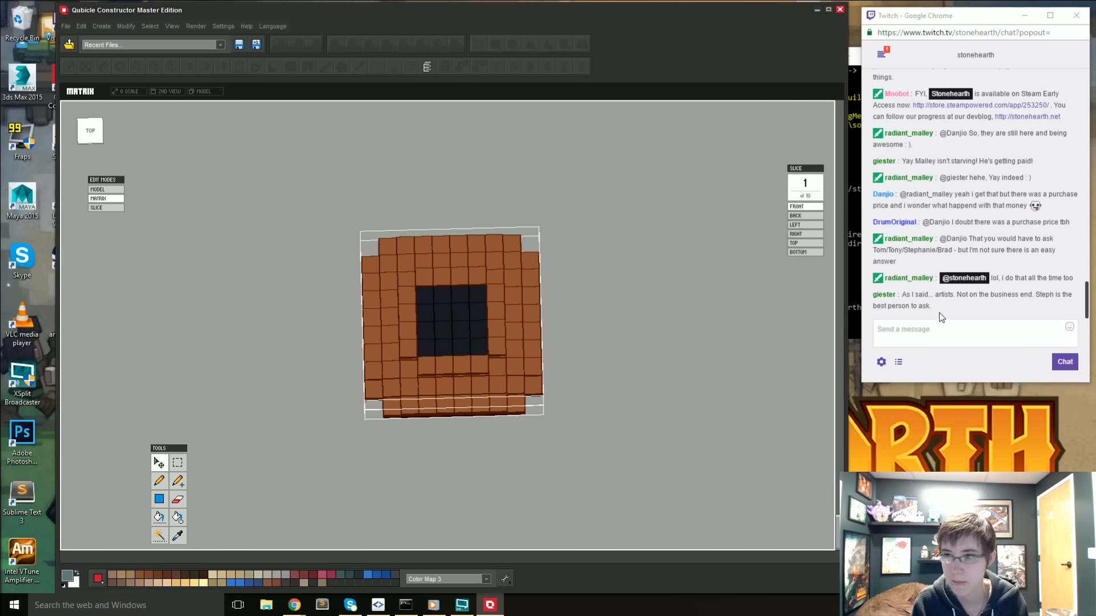
double_click(677, 399)
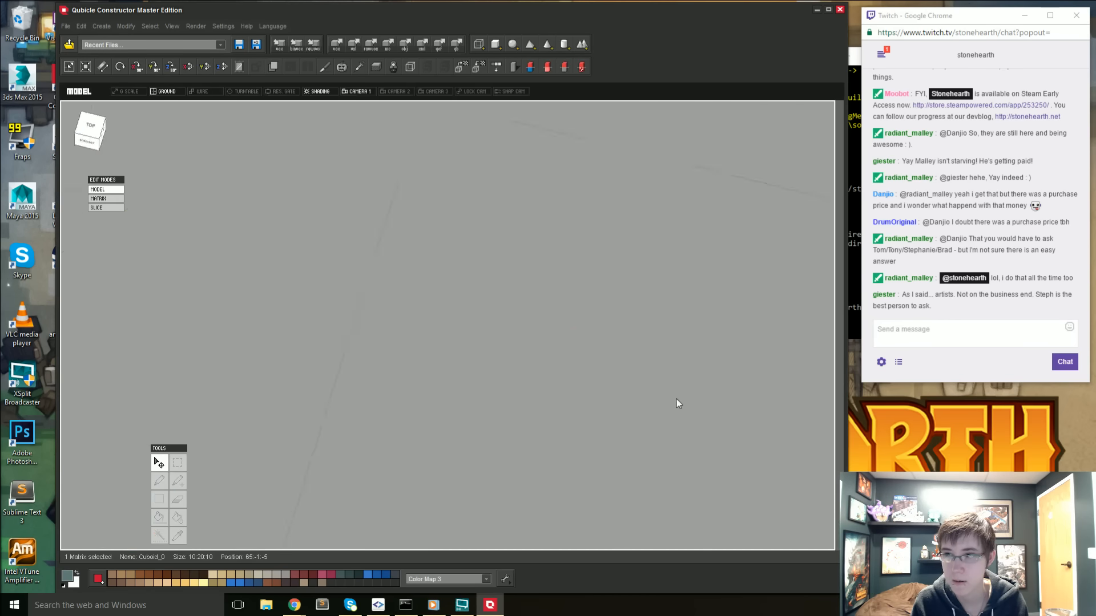
right_click_drag(676, 399, 542, 314)
double_click(496, 362)
right_click_drag(497, 362, 397, 383)
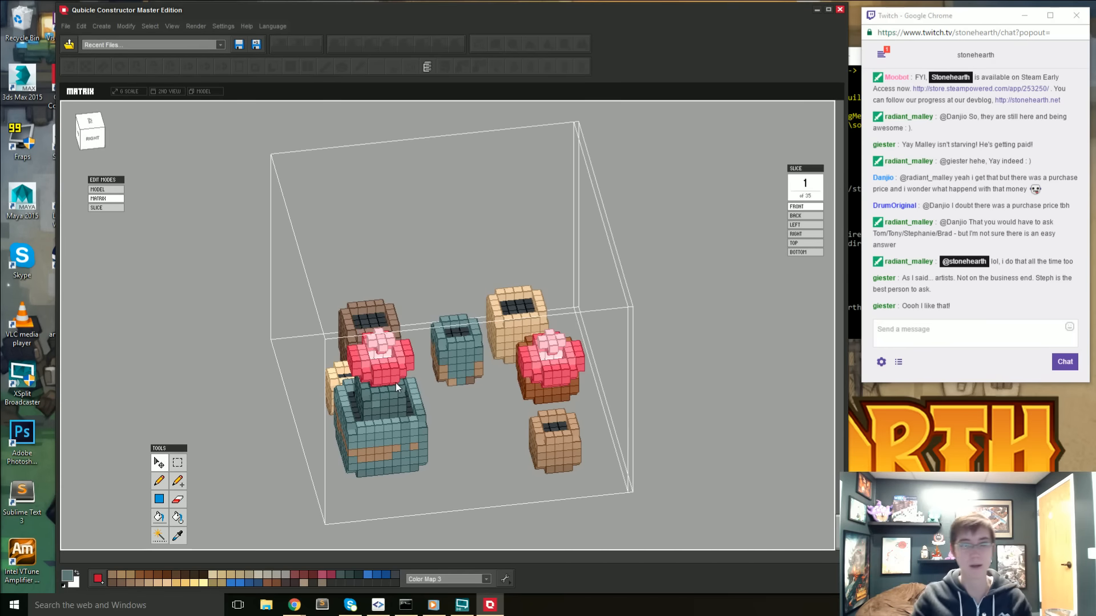
- Erase the stray teal voxel on the soil inside the large pot and check around the cactus for leftovers
right_click_drag(432, 427, 476, 424)
key("e")
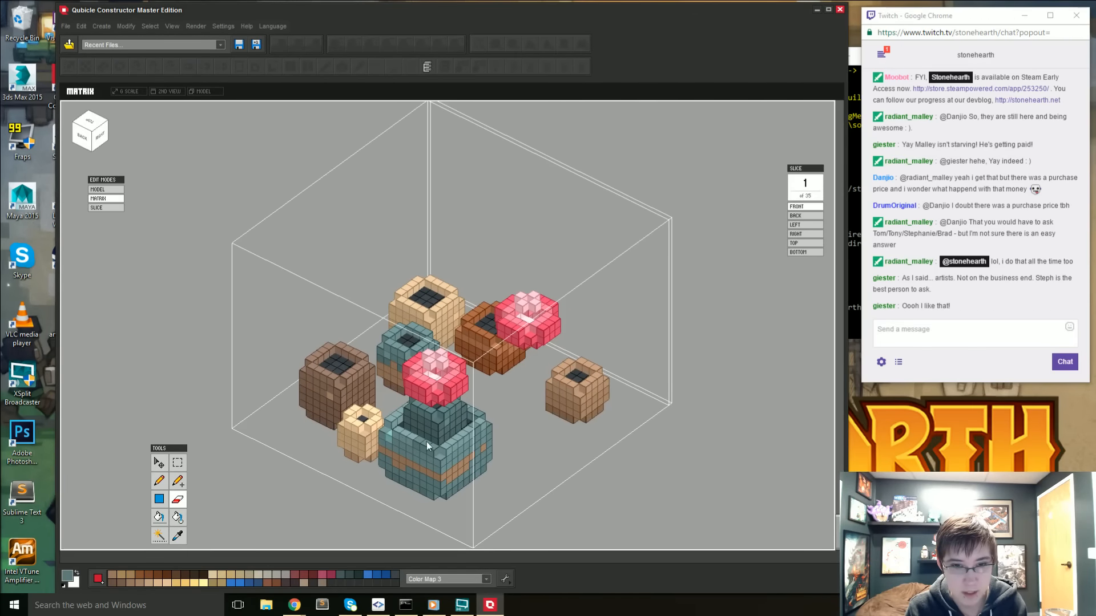
left_click_drag(395, 429, 441, 451)
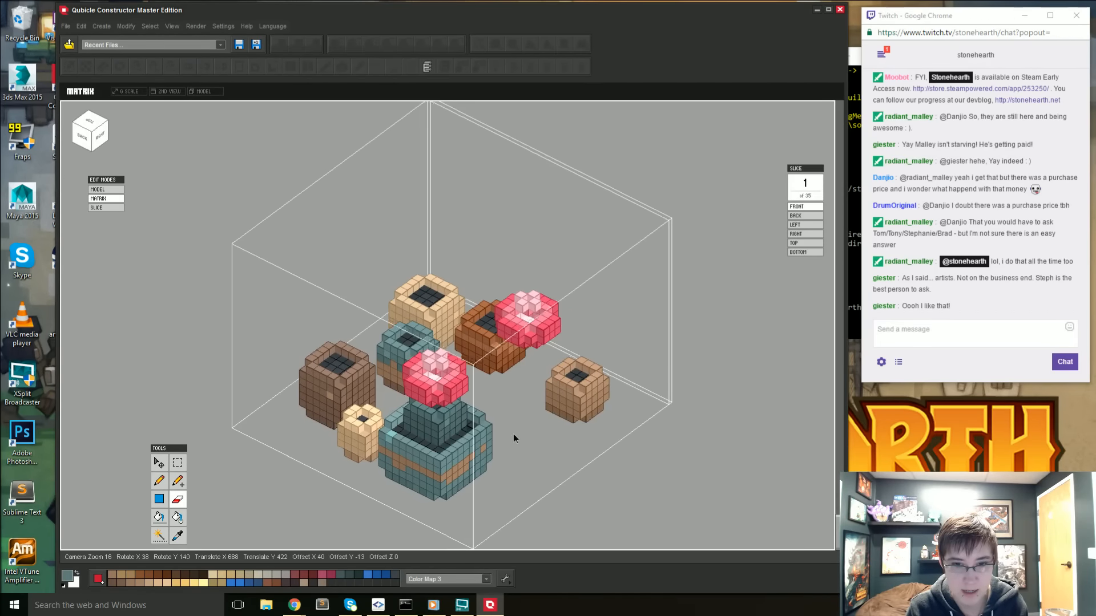
mouse_move(512, 433)
right_mouse_down()
mouse_move(404, 384)
mouse_move(439, 410)
mouse_move(496, 426)
right_mouse_up()
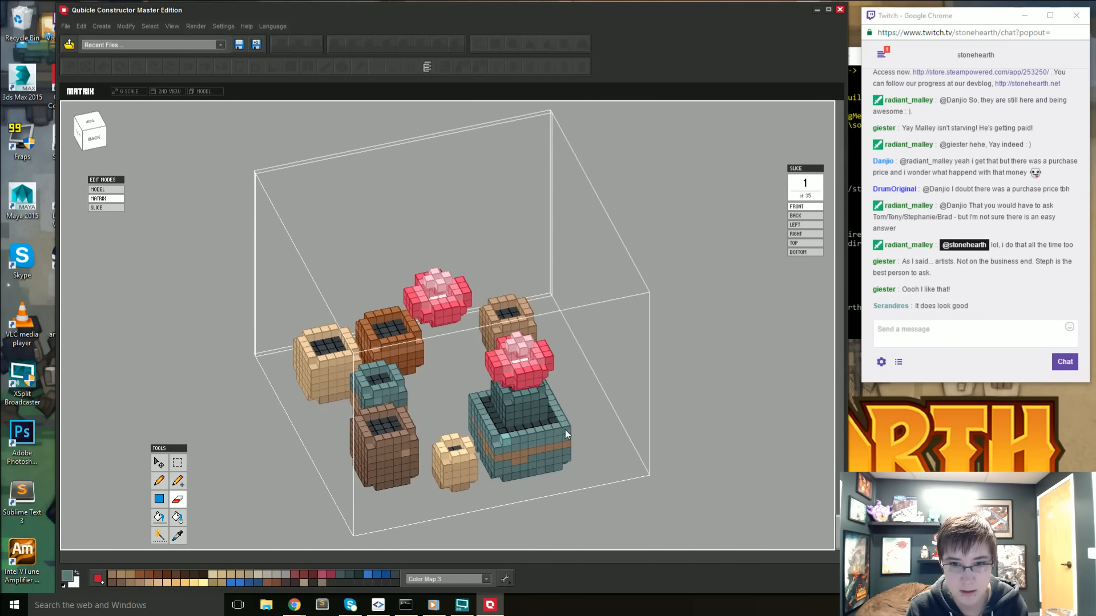
right_click_drag(632, 420, 388, 423)
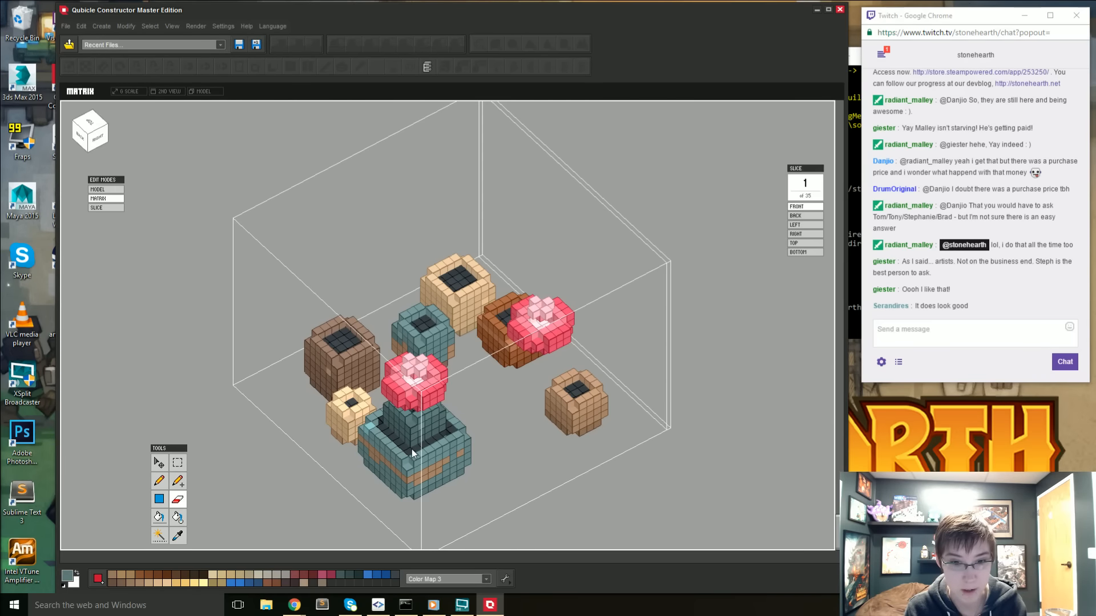
right_click_drag(411, 450, 357, 428)
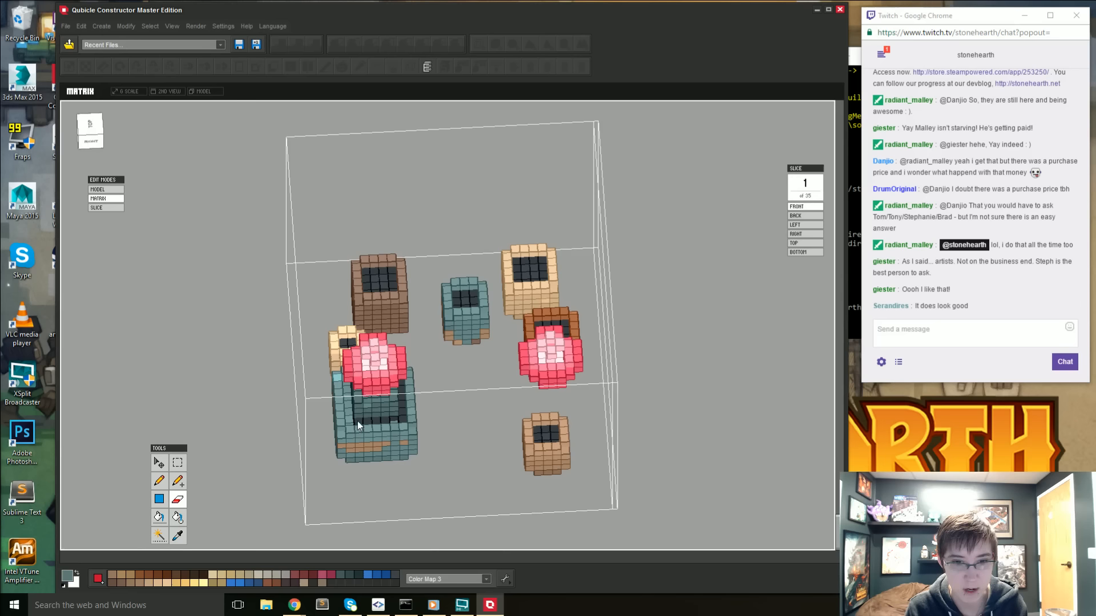
right_click_drag(430, 427, 452, 267)
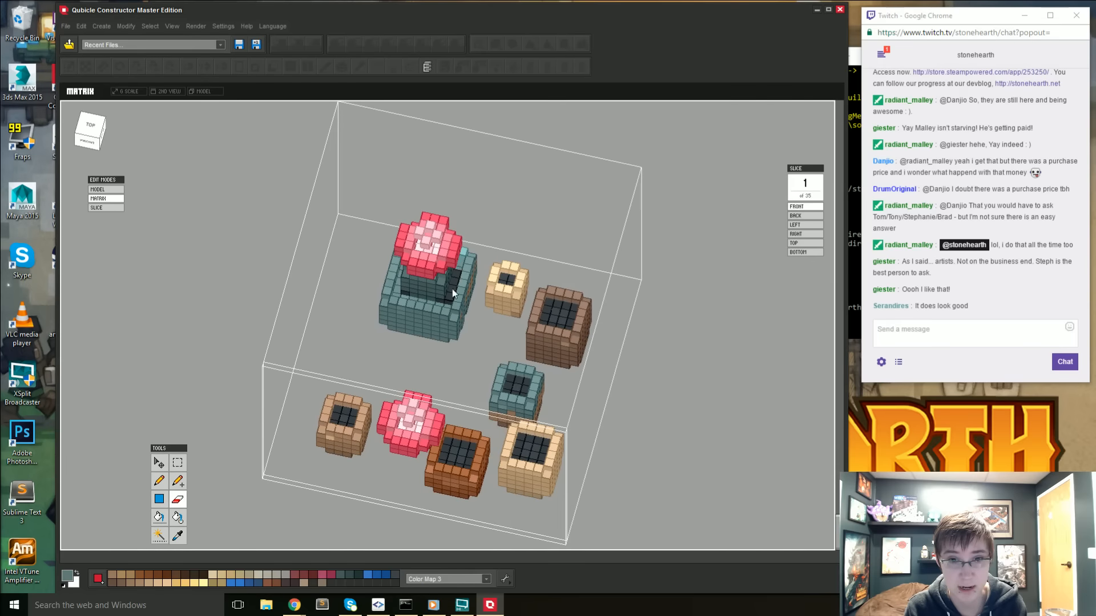
scroll(442, 309, "up", 2)
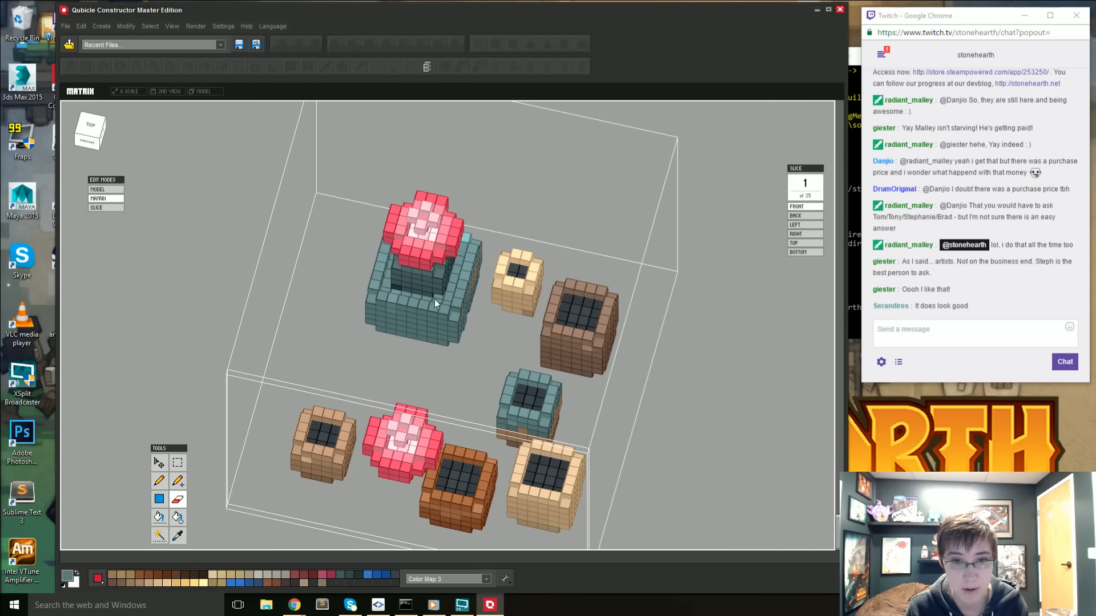
mouse_move(434, 299)
right_mouse_down()
mouse_move(443, 287)
mouse_move(414, 295)
right_mouse_up()
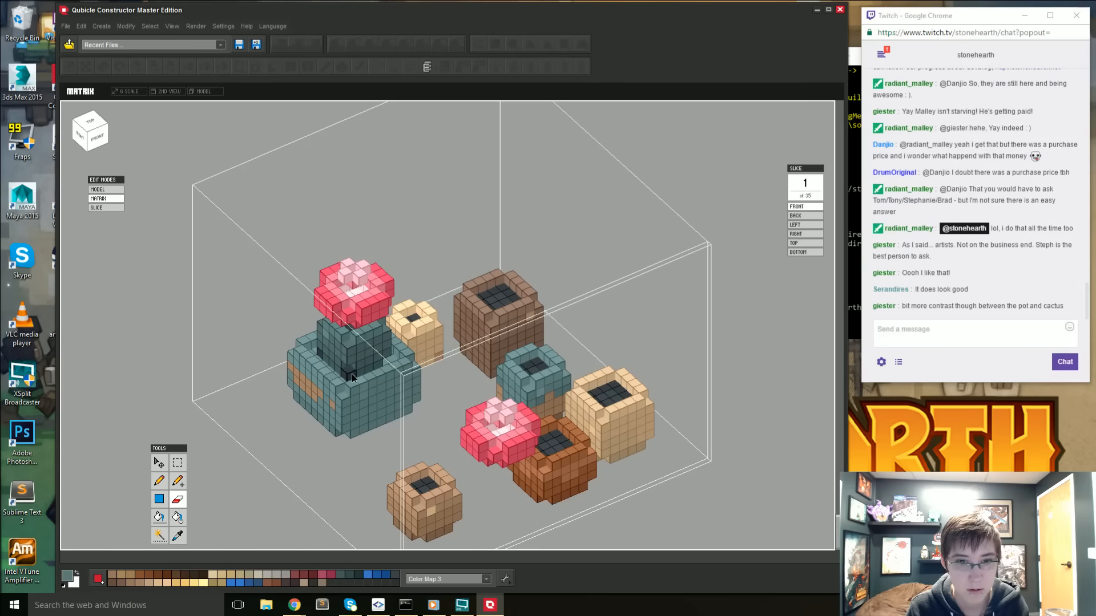
- Sample the dark soil colour from the orange pot and paint the soil around the cactus in the large teal pot
right_click_drag(325, 375, 402, 382)
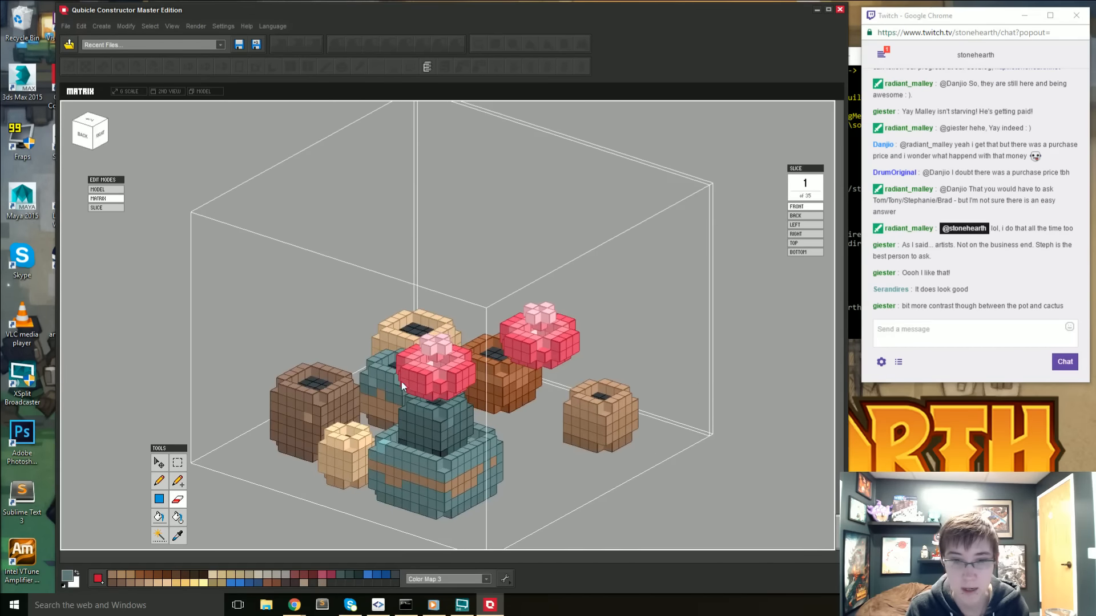
right_click_drag(448, 444, 454, 388)
key("alt")
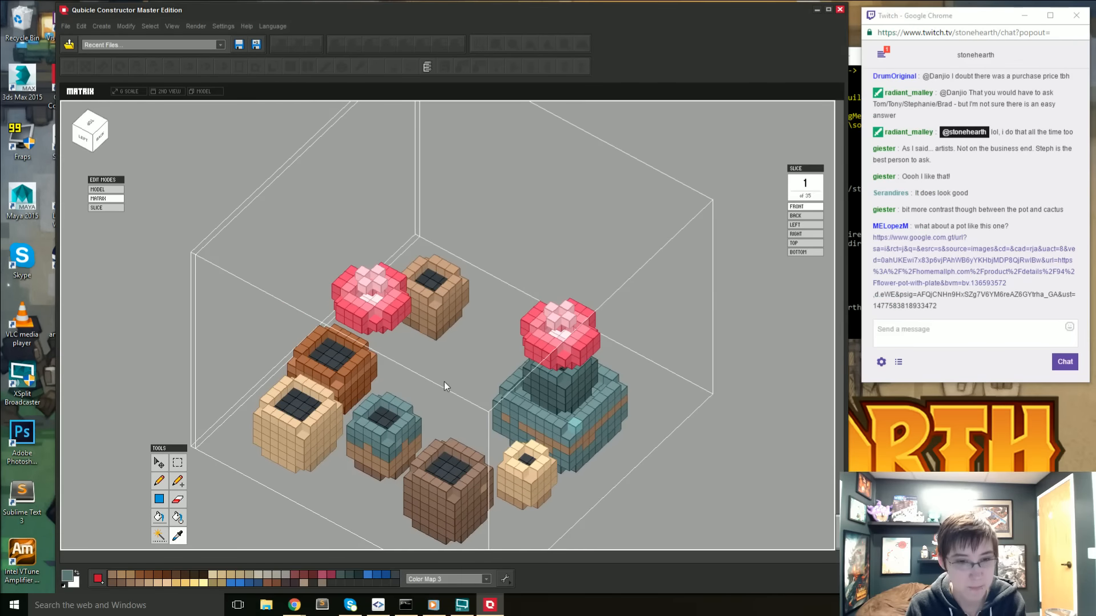
left_click(323, 366, "alt")
mouse_move(593, 379)
right_mouse_down()
mouse_move(528, 386)
mouse_move(530, 421)
mouse_move(543, 436)
mouse_move(499, 442)
mouse_move(471, 466)
mouse_move(431, 478)
mouse_move(402, 448)
mouse_move(424, 478)
mouse_move(411, 468)
right_mouse_up()
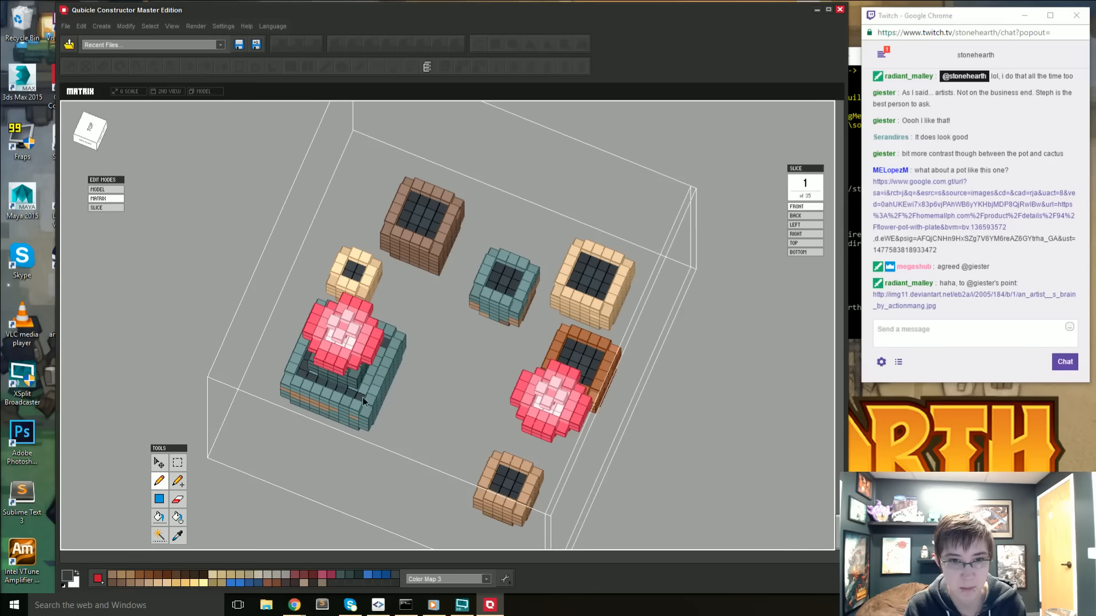
right_click_drag(363, 397, 398, 308)
right_click_drag(337, 372, 338, 358)
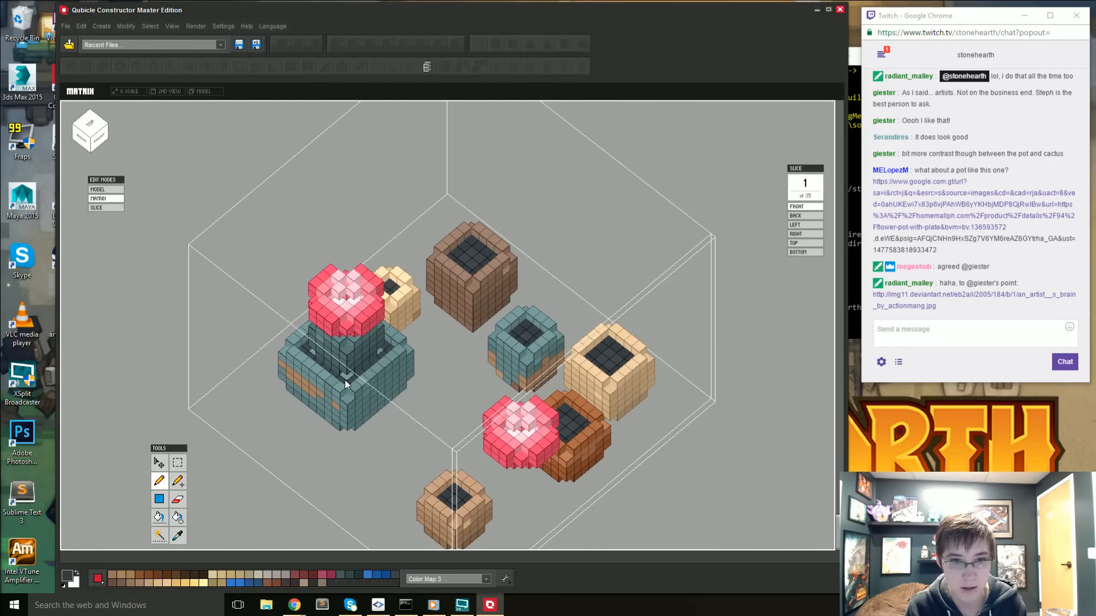
right_click_drag(379, 351, 422, 429)
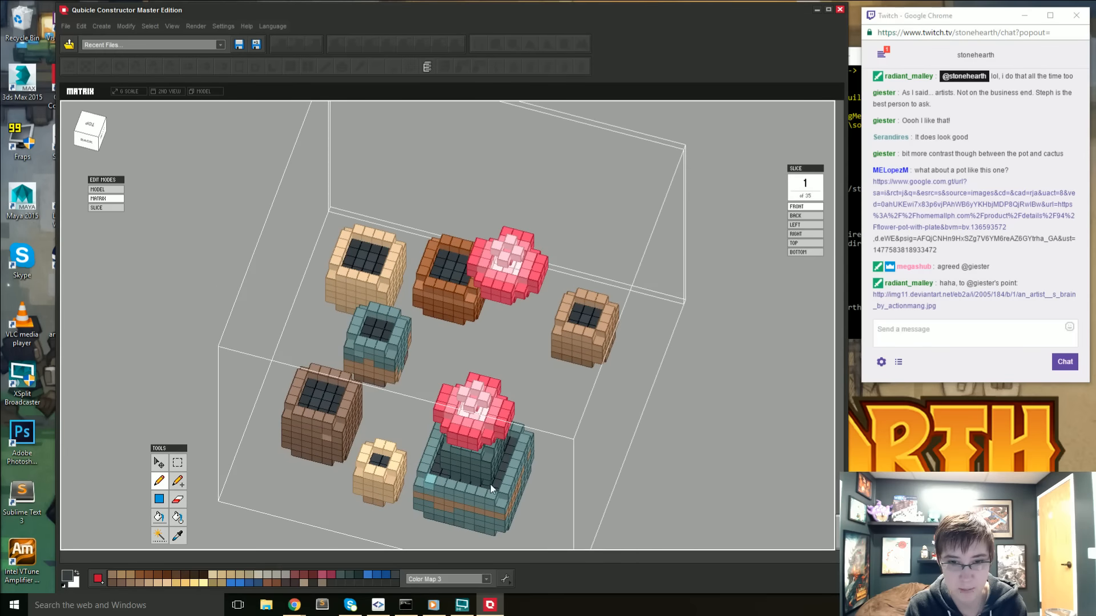
- Return to the full model and compare the potted plants with the green cactus figure and the pottery shrine
double_click(683, 481)
middle_click_drag(636, 418, 456, 440)
right_click_drag(456, 441, 331, 425)
middle_click_drag(172, 388, 294, 371)
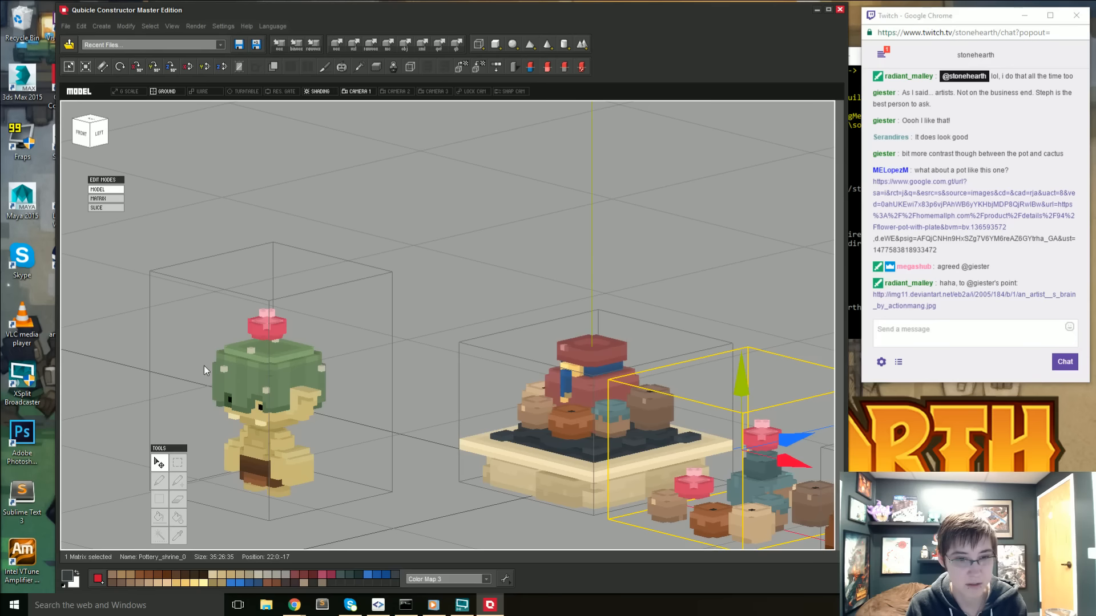
middle_click_drag(278, 398, 269, 405)
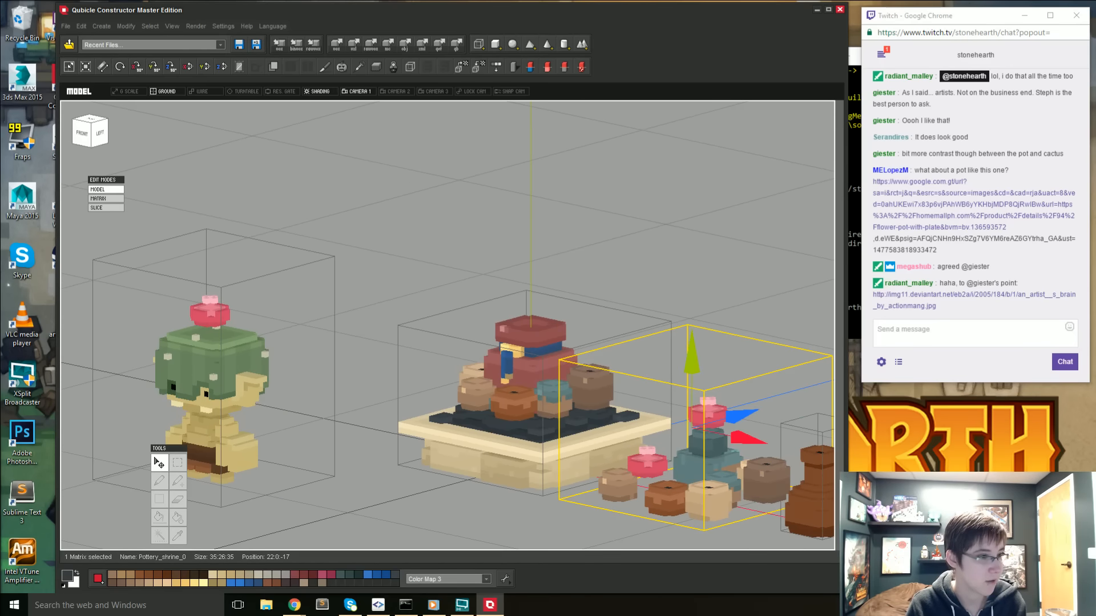
- Switch to Chrome's succulent reference image, move that window out of the way, and return to the Qubicle model
left_click(294, 605)
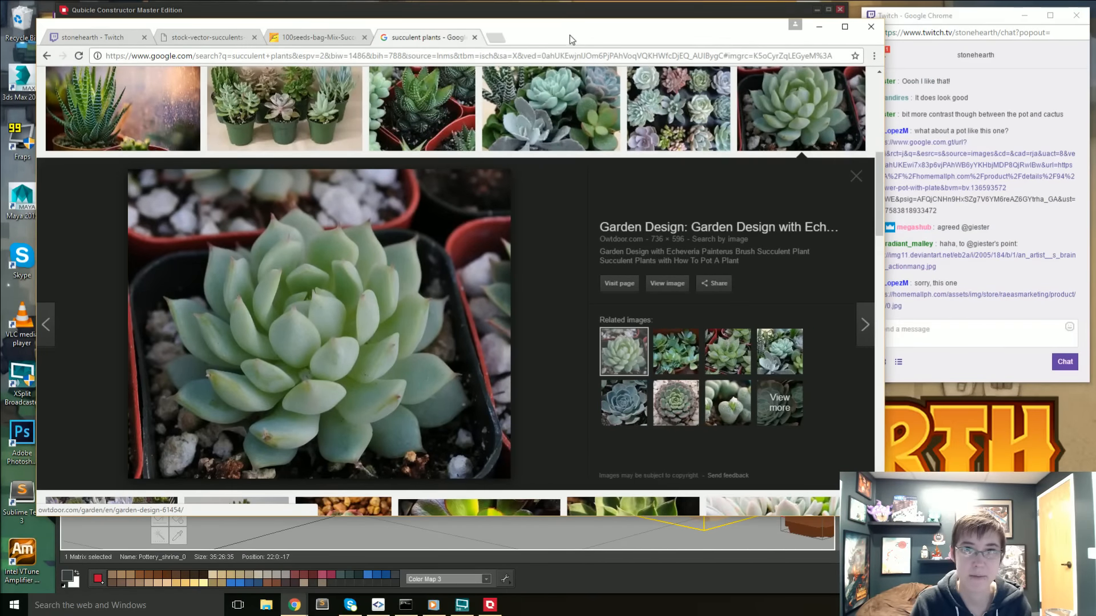
left_click_drag(570, 35, 0, 62)
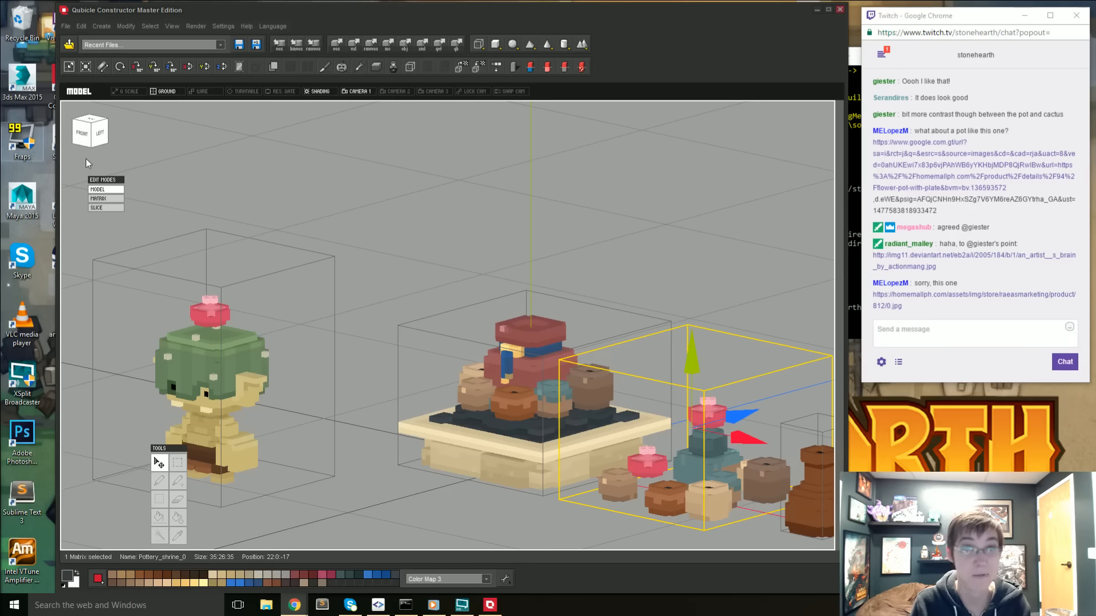
left_click(571, 462)
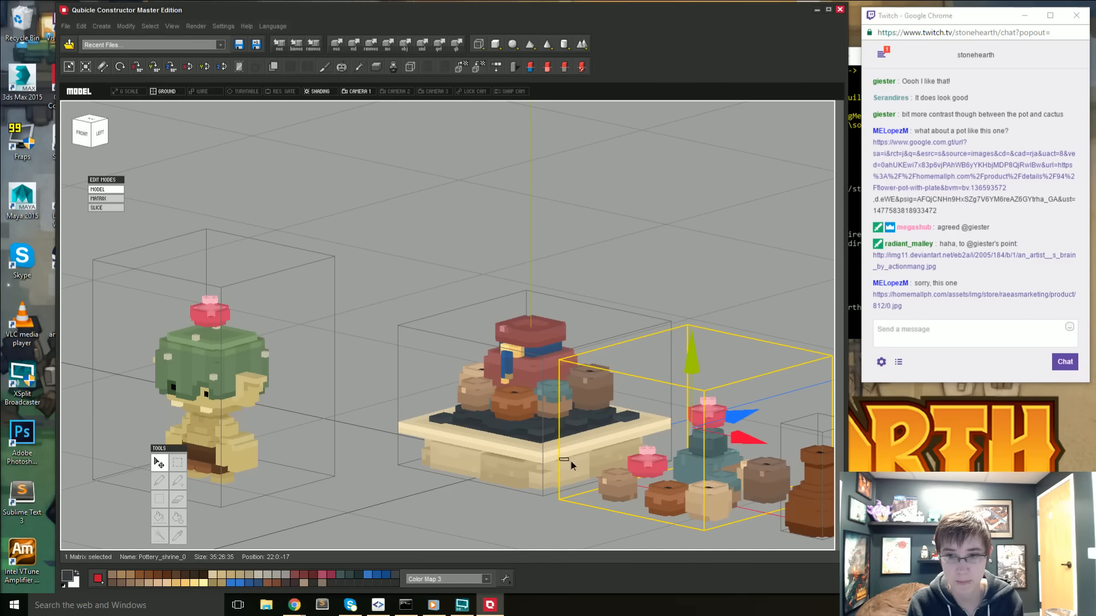
- Examine the shrine and the potted plants matrix side by side from the front, above and behind
mouse_move(577, 532)
right_mouse_down()
mouse_move(615, 535)
mouse_move(584, 532)
right_mouse_up()
middle_click_drag(632, 498, 585, 496)
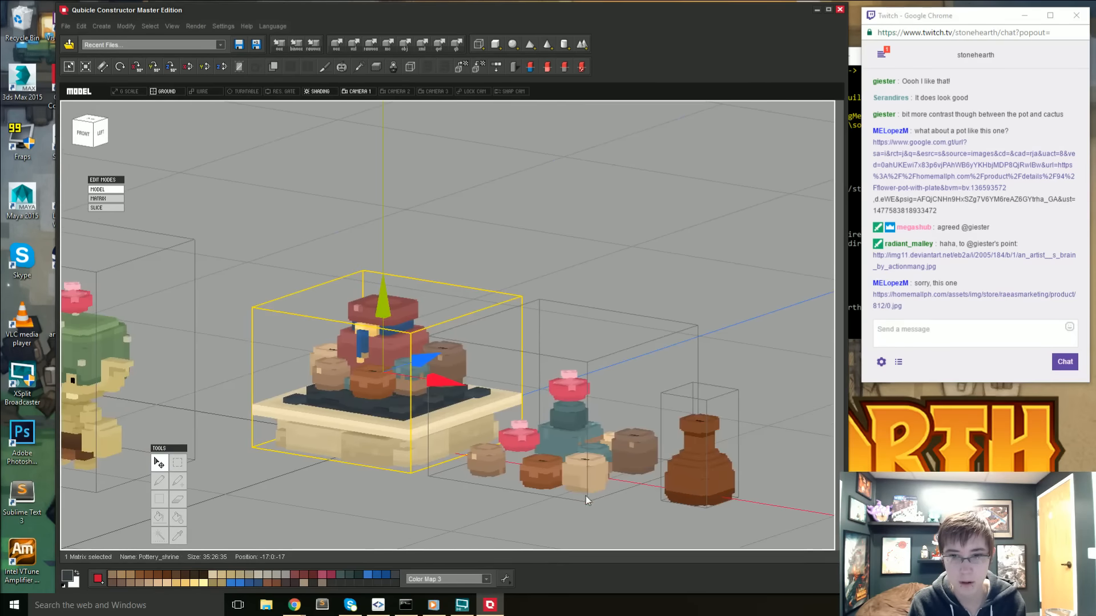
left_click(485, 522)
right_click_drag(485, 522, 502, 523)
right_click_drag(571, 508, 554, 509)
left_click(614, 442)
right_click_drag(613, 447, 542, 489)
right_click_drag(446, 444, 718, 326)
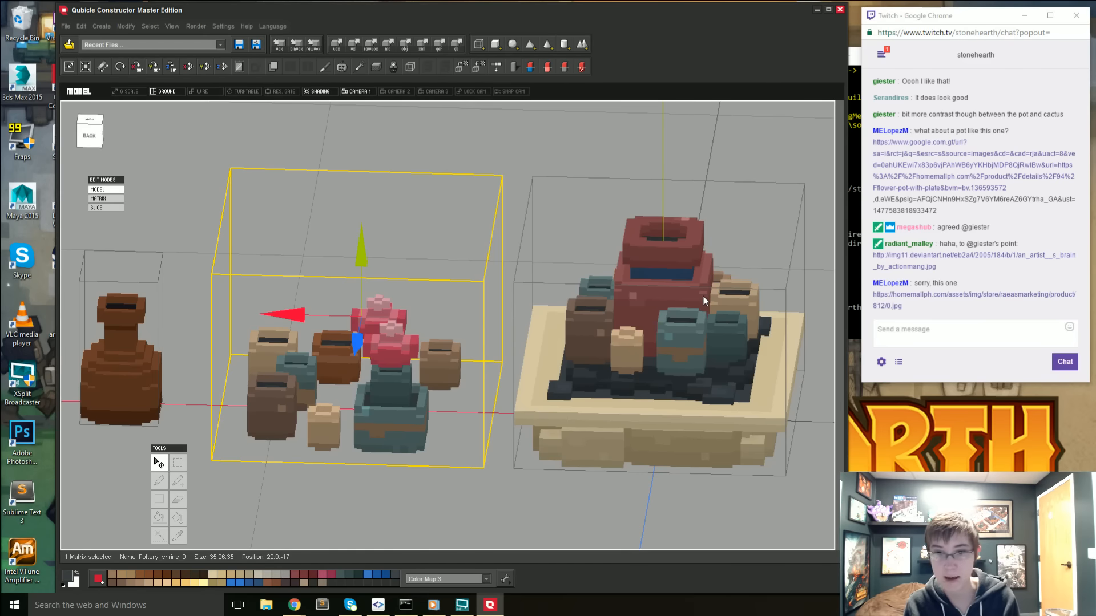
right_click_drag(411, 442, 580, 441)
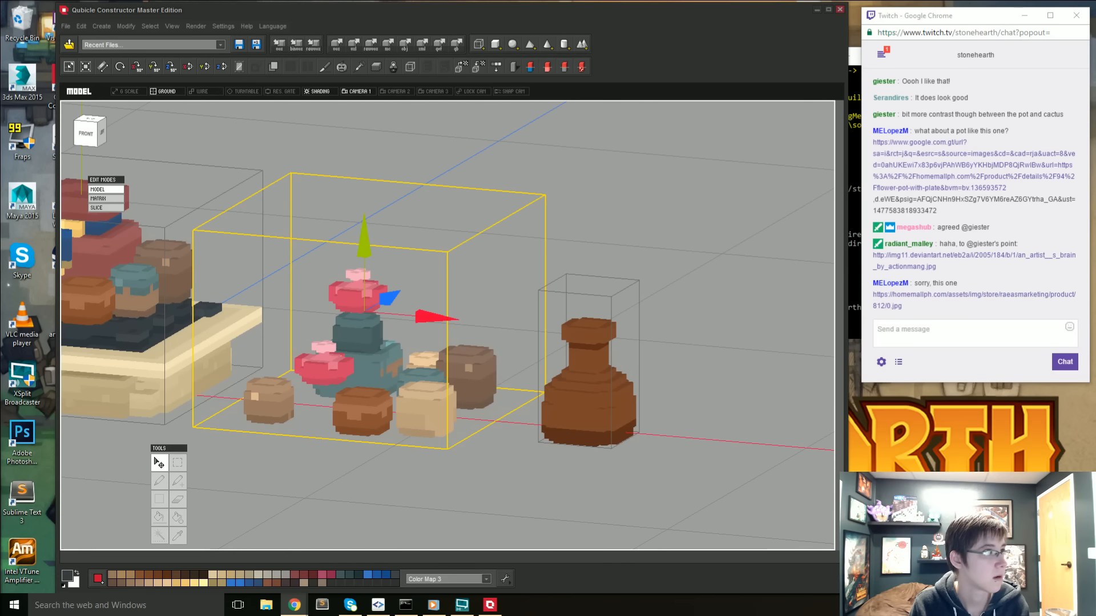
- View the reference photo of the red flower pot with its saucer in Chrome, minimize that window and check the chat
left_click_drag(0, 66, 749, 85)
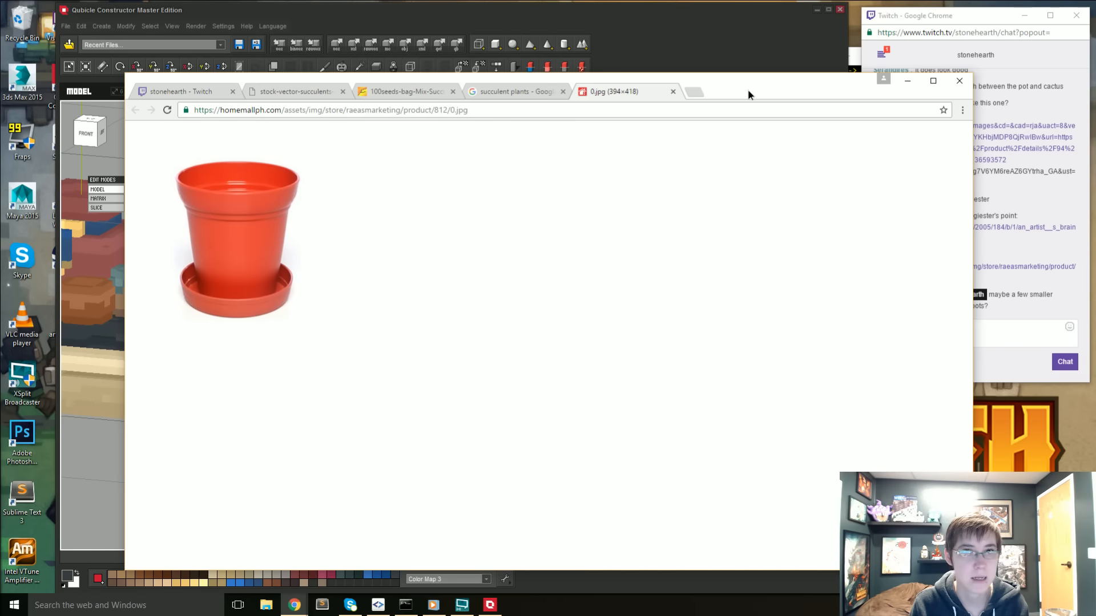
left_click(907, 81)
left_click(366, 372)
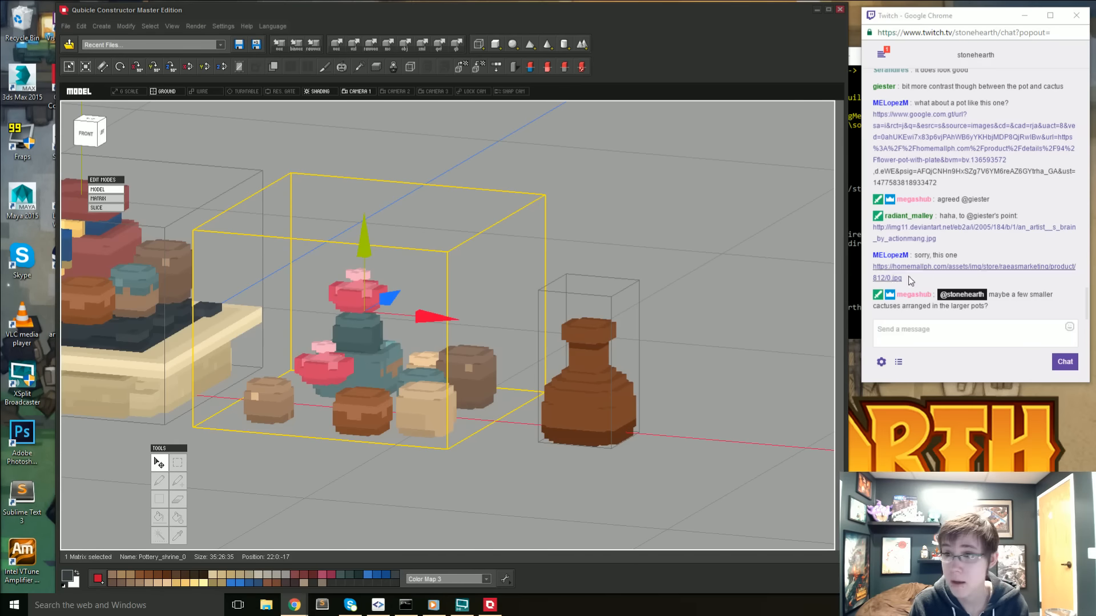
left_click(918, 231)
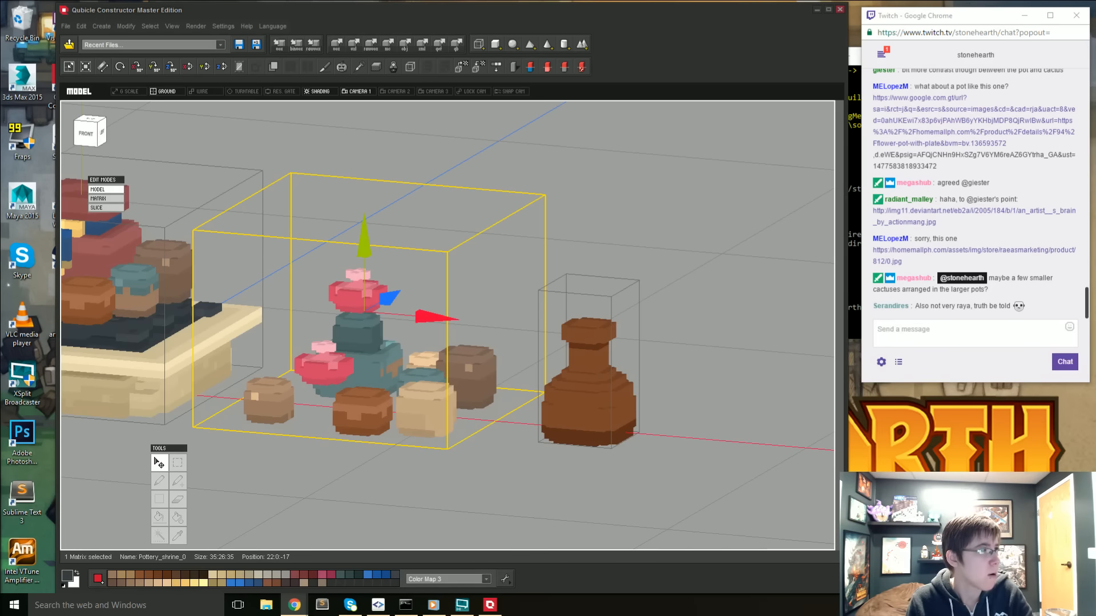
- Look over the potted plants from the side and behind, and reopen their matrix for voxel editing
left_click(582, 263)
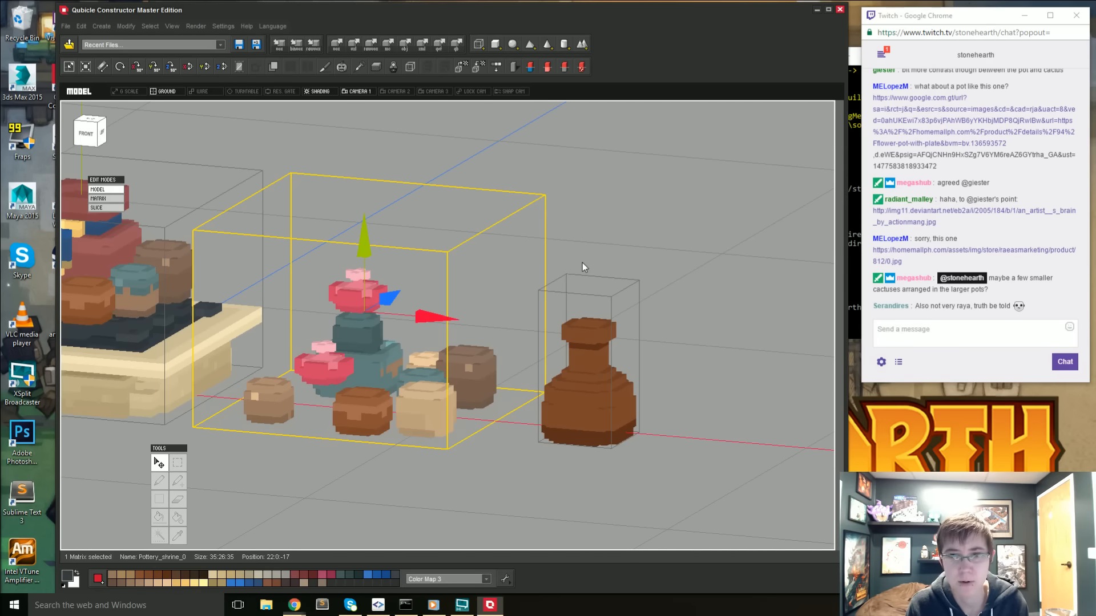
right_click_drag(428, 366, 498, 386)
left_click(326, 382)
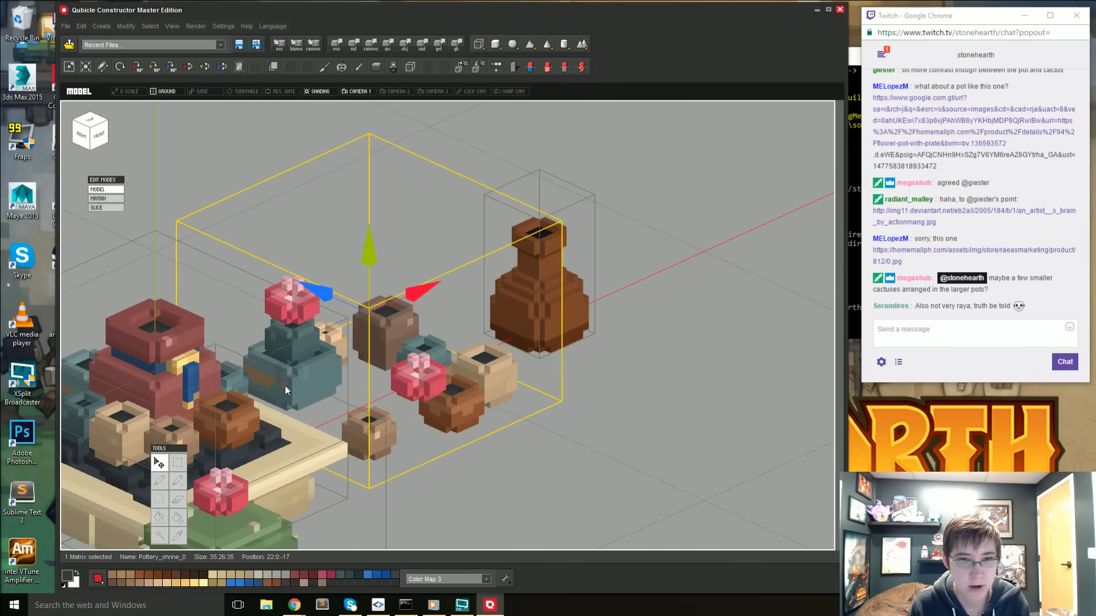
right_click_drag(284, 385, 484, 452)
double_click(412, 389)
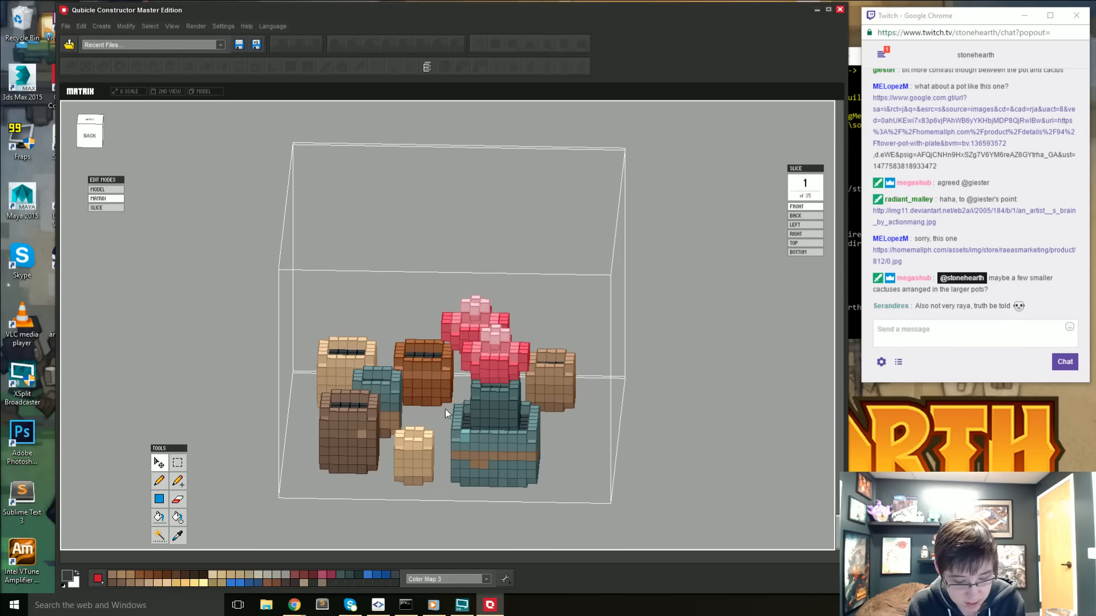
- Sample the teal of the large pot and touch up its sides and rim with the Pencil
key("i")
scroll(533, 441, "up", 1)
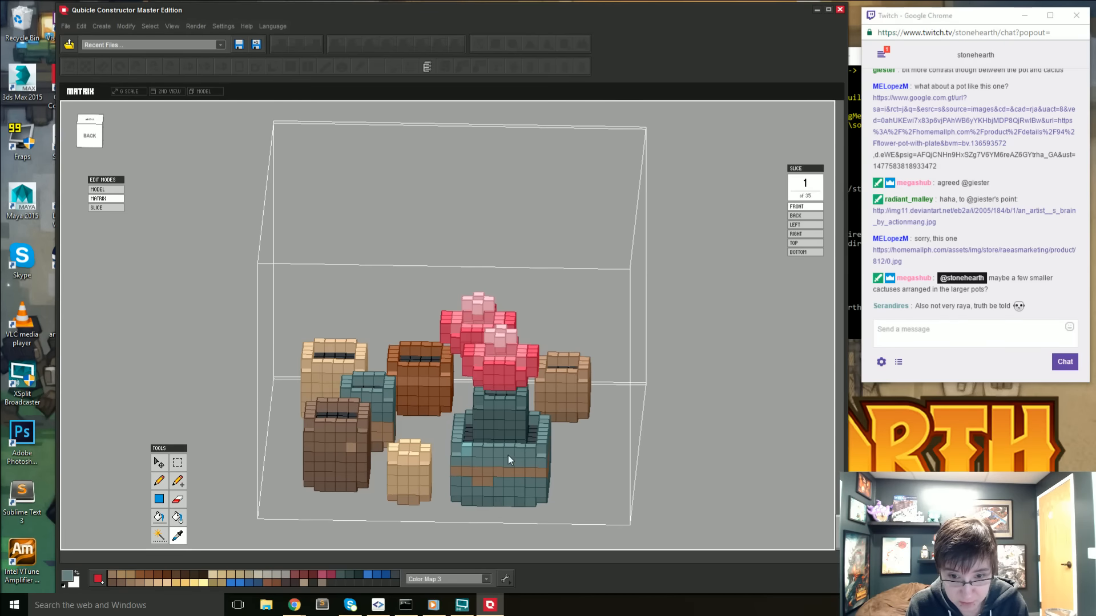
key("b")
right_click_drag(539, 449, 467, 480)
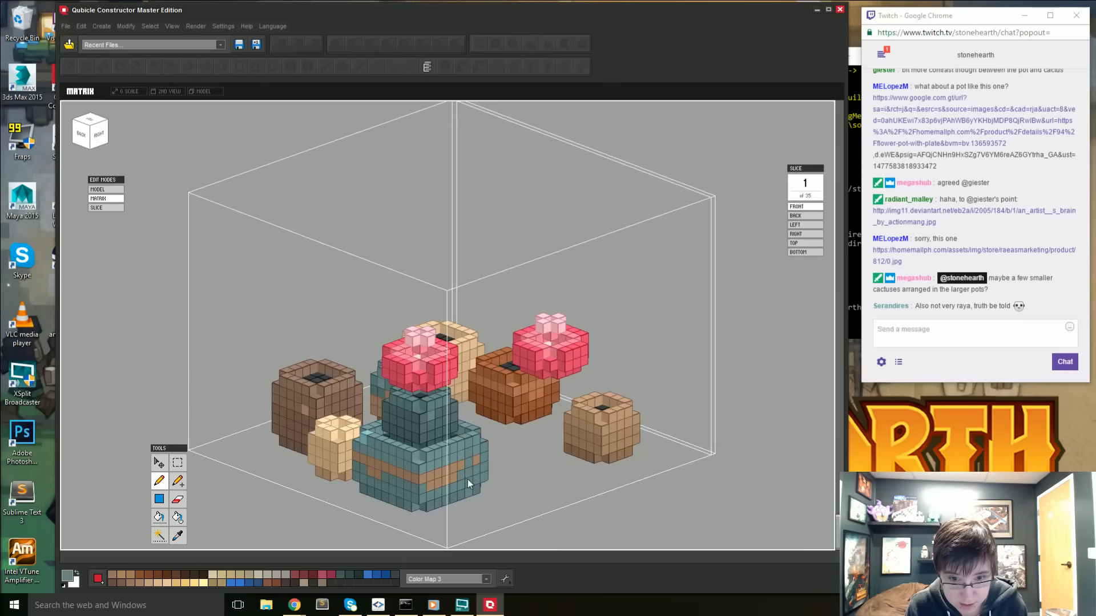
key("i")
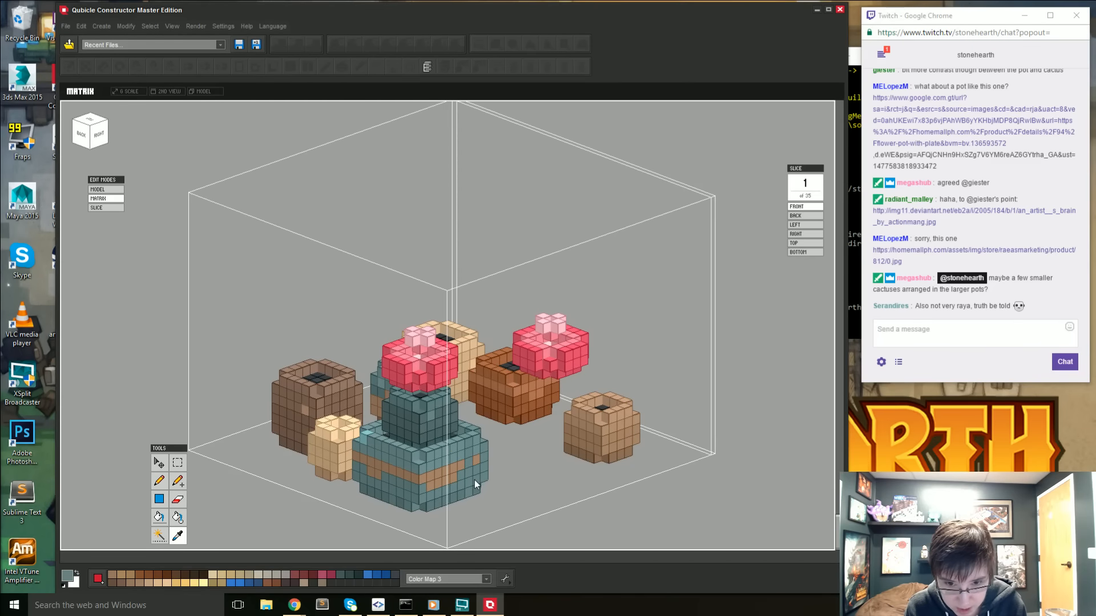
key("b")
mouse_move(416, 471)
right_mouse_down()
mouse_move(481, 492)
mouse_move(511, 475)
mouse_move(518, 410)
mouse_move(439, 381)
mouse_move(374, 374)
mouse_move(385, 389)
mouse_move(355, 408)
right_mouse_up()
key("i")
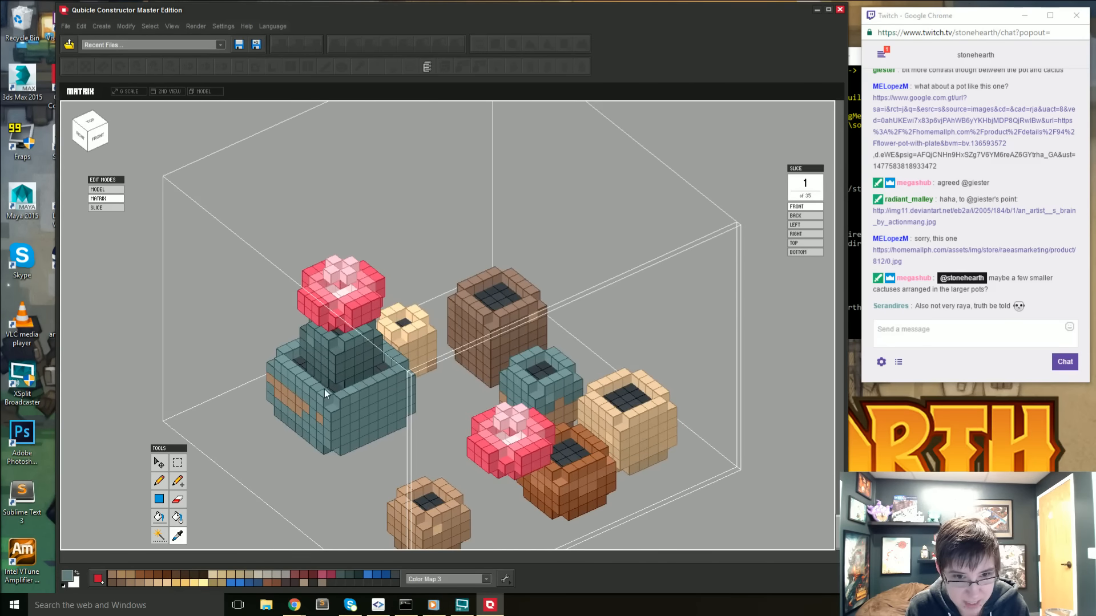
key("p")
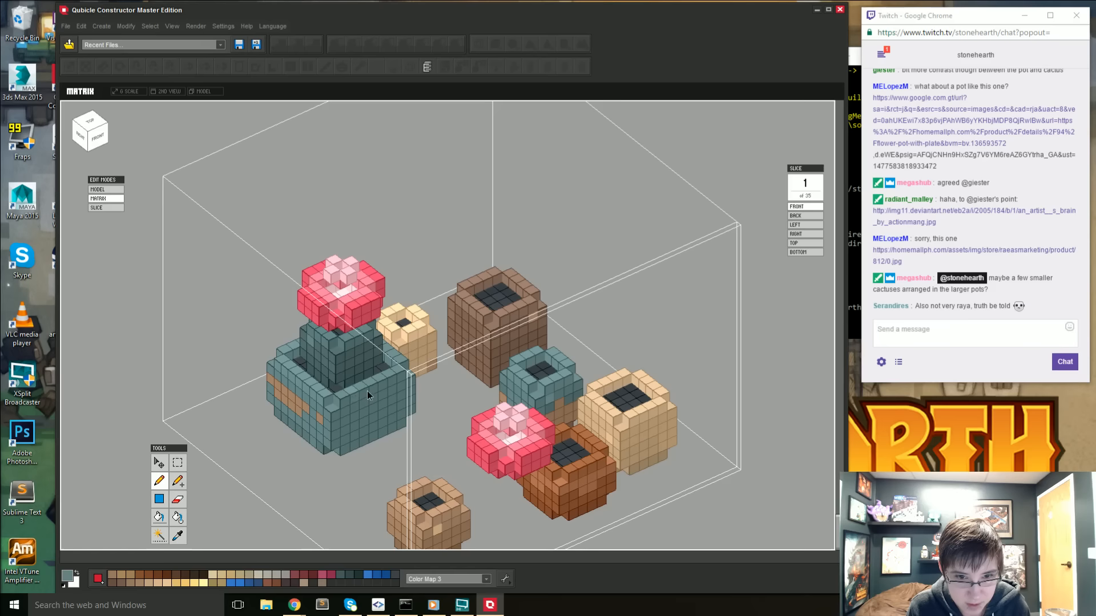
- Sample the colour at the top of the cactus, activate the Attach tool, and inspect the planted pot from all sides
right_click_drag(409, 390, 418, 364)
mouse_move(291, 383)
right_mouse_down()
mouse_move(377, 432)
mouse_move(328, 465)
mouse_move(339, 479)
mouse_move(359, 466)
mouse_move(369, 477)
mouse_move(378, 462)
right_mouse_up()
scroll(376, 465, "up", 1)
key("i")
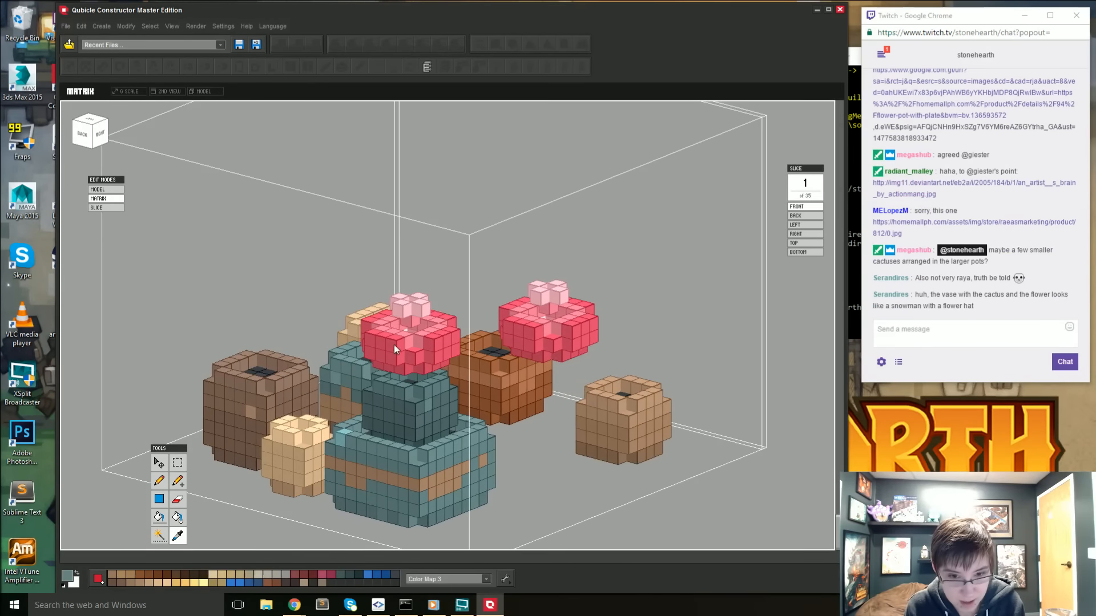
left_click(394, 386)
key("a")
mouse_move(416, 383)
right_mouse_down()
mouse_move(406, 375)
mouse_move(453, 392)
mouse_move(491, 384)
mouse_move(456, 394)
mouse_move(518, 393)
mouse_move(539, 378)
mouse_move(569, 384)
mouse_move(545, 404)
mouse_move(487, 403)
right_mouse_up()
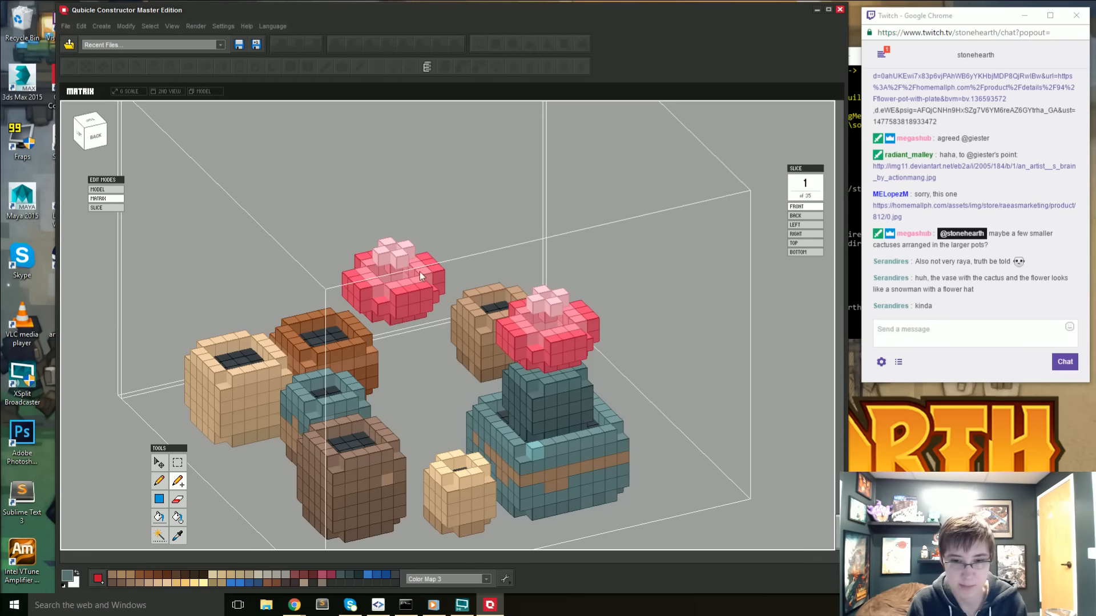
right_click_drag(420, 271, 285, 418)
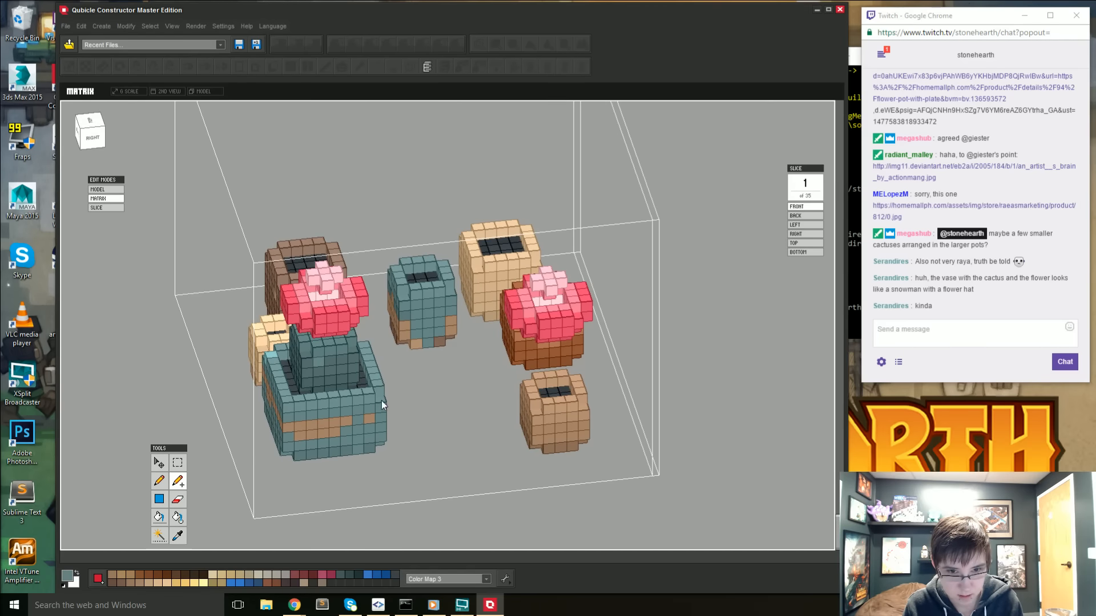
right_click_drag(380, 400, 274, 406)
right_click_drag(323, 451, 277, 401)
right_click_drag(537, 440, 471, 422)
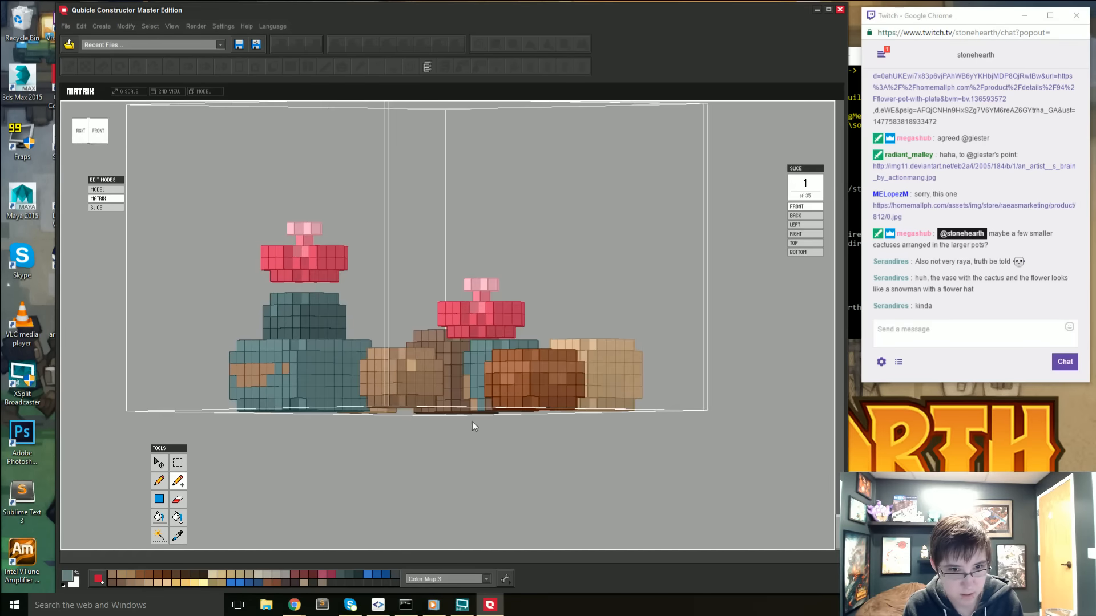
- Select only the voxels of the large teal pot, using the right and back views to exclude the cactus and other pots
left_click(80, 134)
key("s")
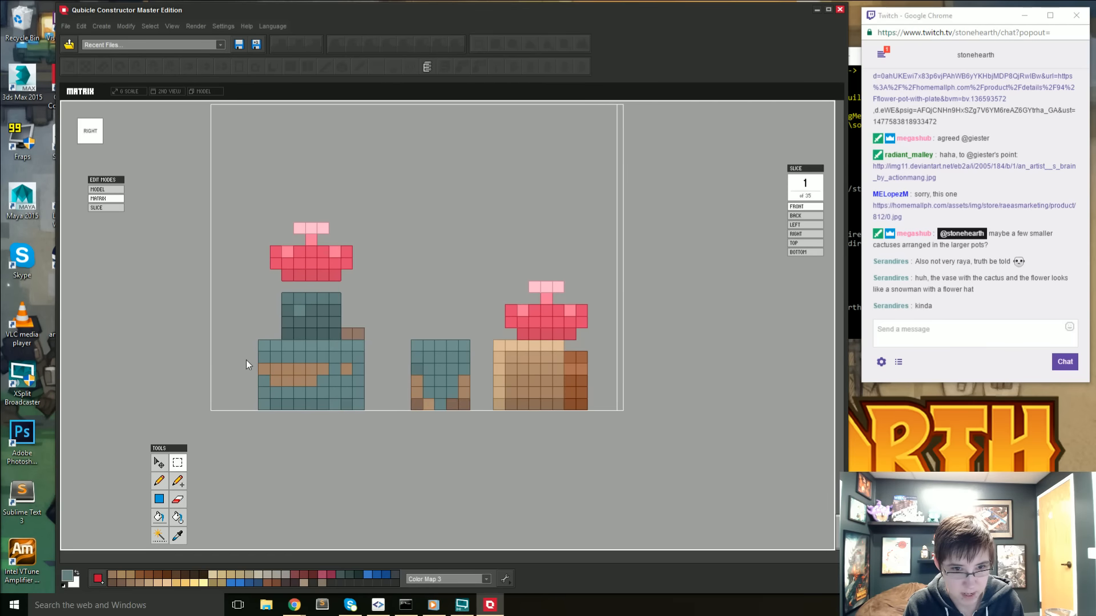
left_click_drag(257, 347, 362, 411)
right_click_drag(362, 411, 302, 377)
left_click(88, 135)
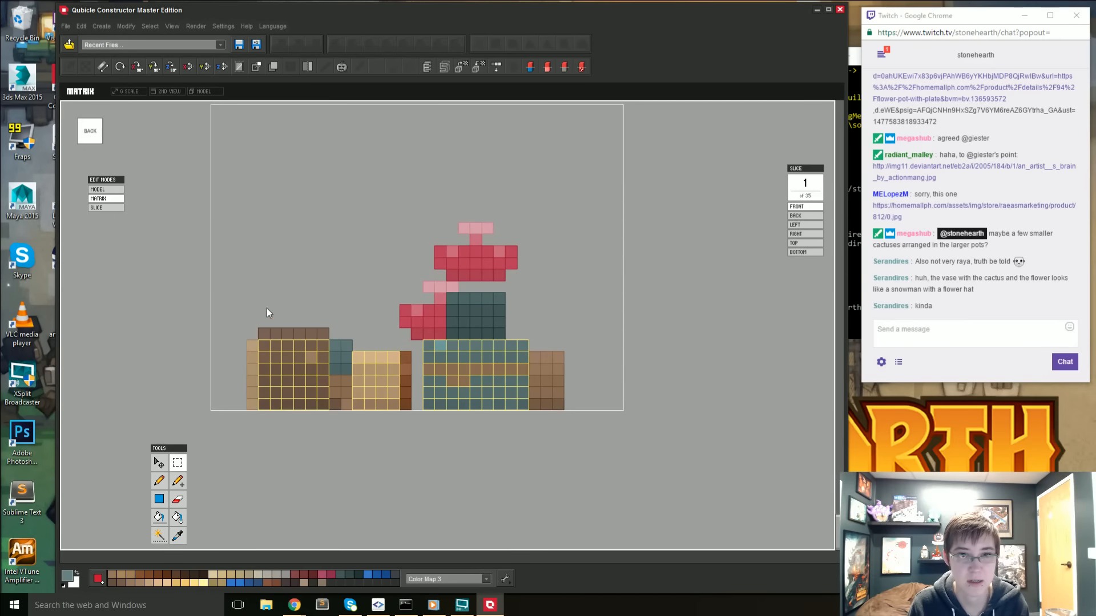
left_click_drag(266, 308, 412, 484, "alt")
right_click_drag(411, 484, 410, 451)
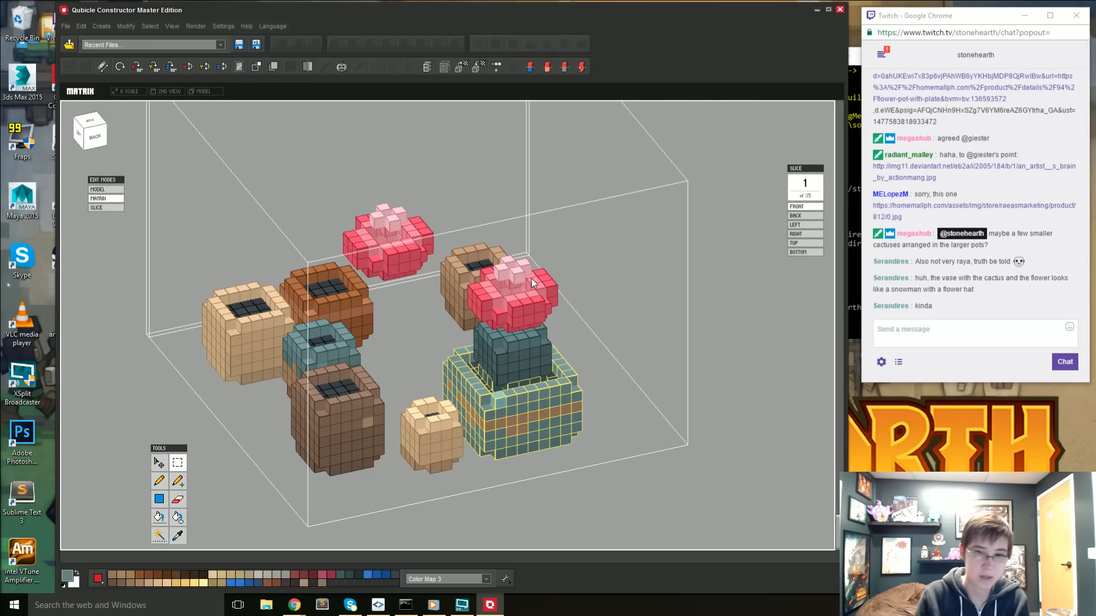
right_click_drag(531, 279, 497, 444)
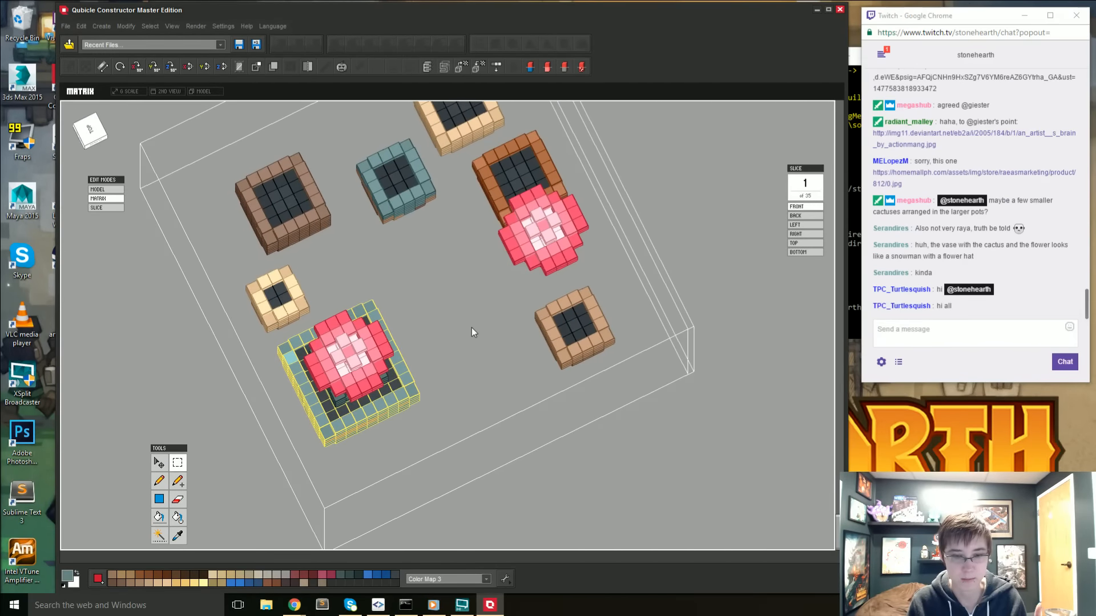
- Duplicate the selected large teal pot, place the copy between the original and the small tan pot, and view it from directly above
right_click_drag(473, 309, 428, 364)
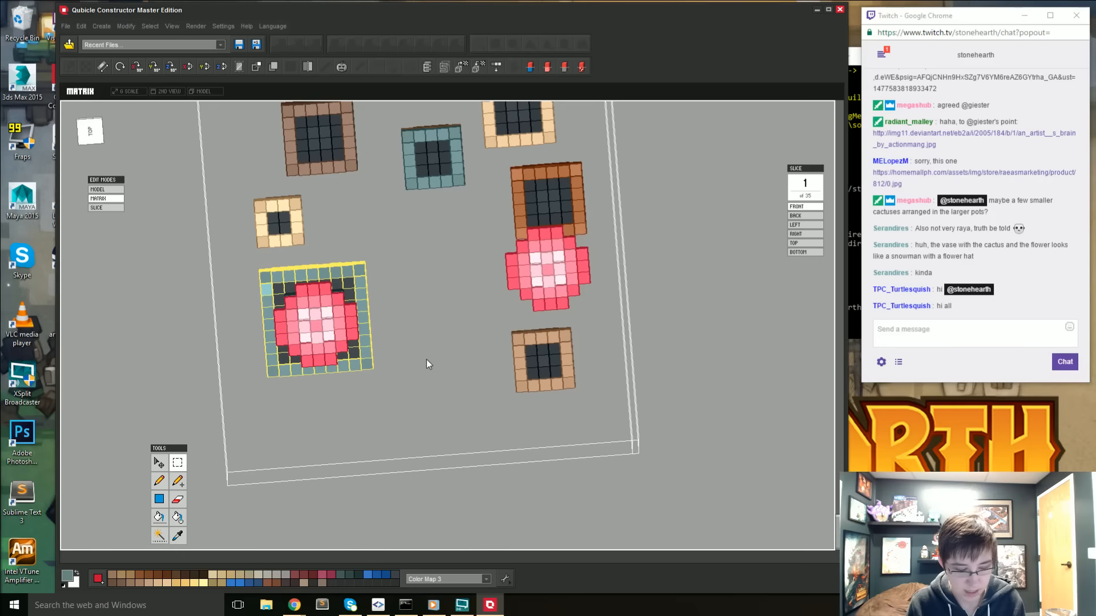
key("ctrl+c")
key("ctrl+v")
left_click_drag(236, 329, 386, 330)
key("Return")
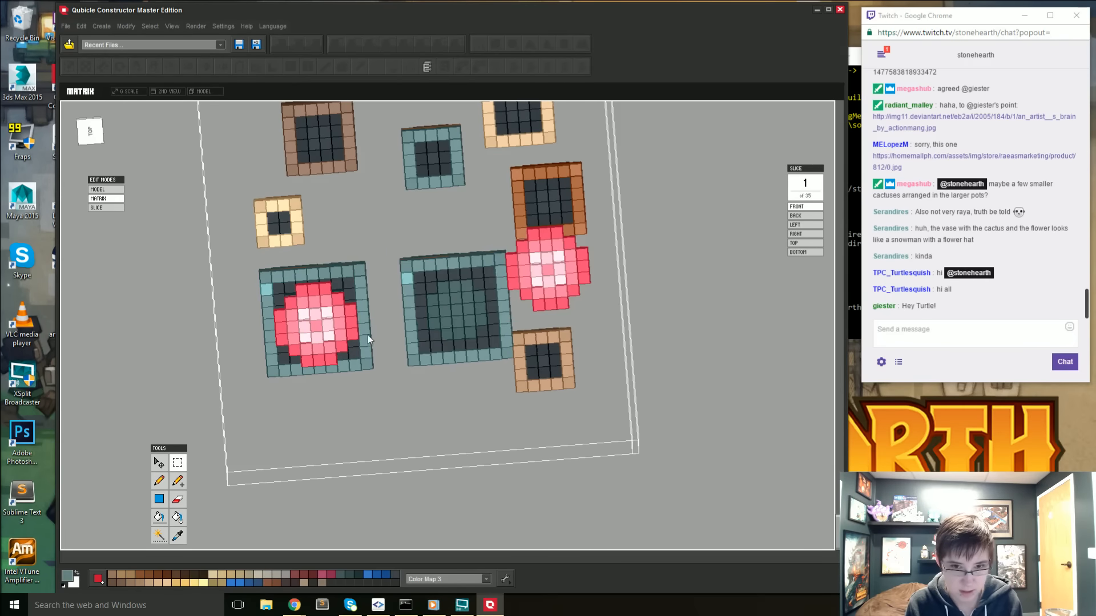
right_click_drag(367, 335, 461, 388)
left_click(98, 135)
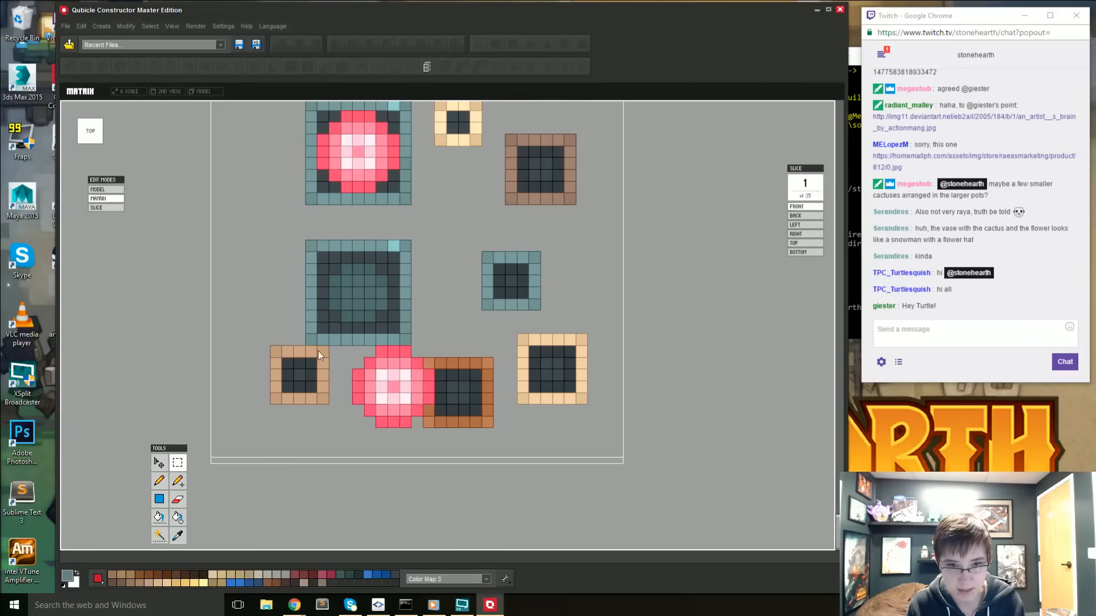
- Move the small tan pot into the front-left corner of the matrix and deselect it
left_click_drag(276, 352, 338, 406)
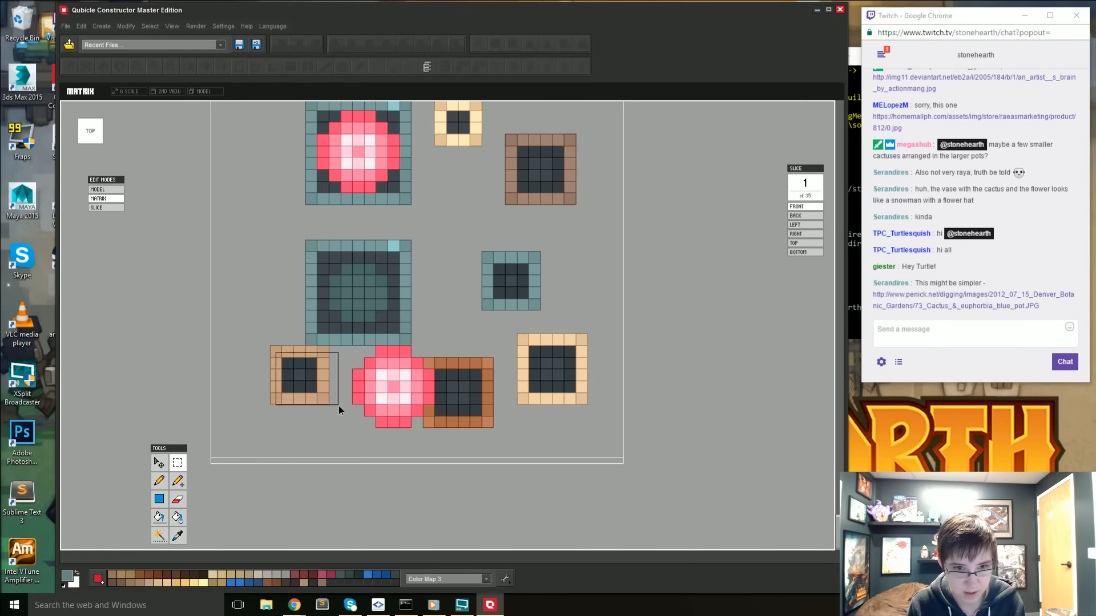
left_click(159, 463)
left_click_drag(299, 313, 295, 360)
left_click_drag(355, 428, 296, 429)
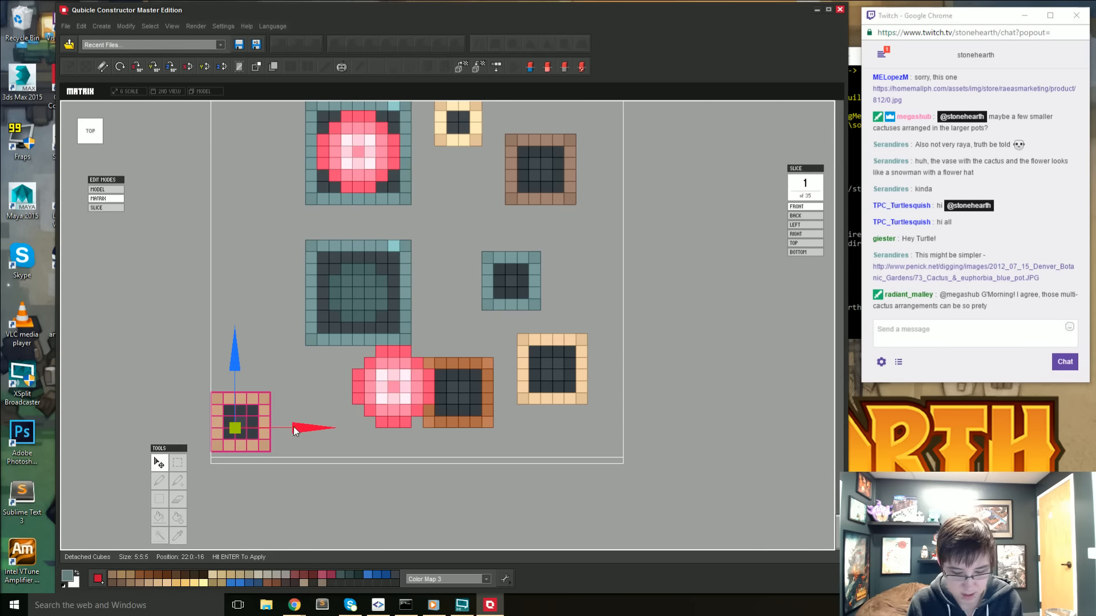
key("Return")
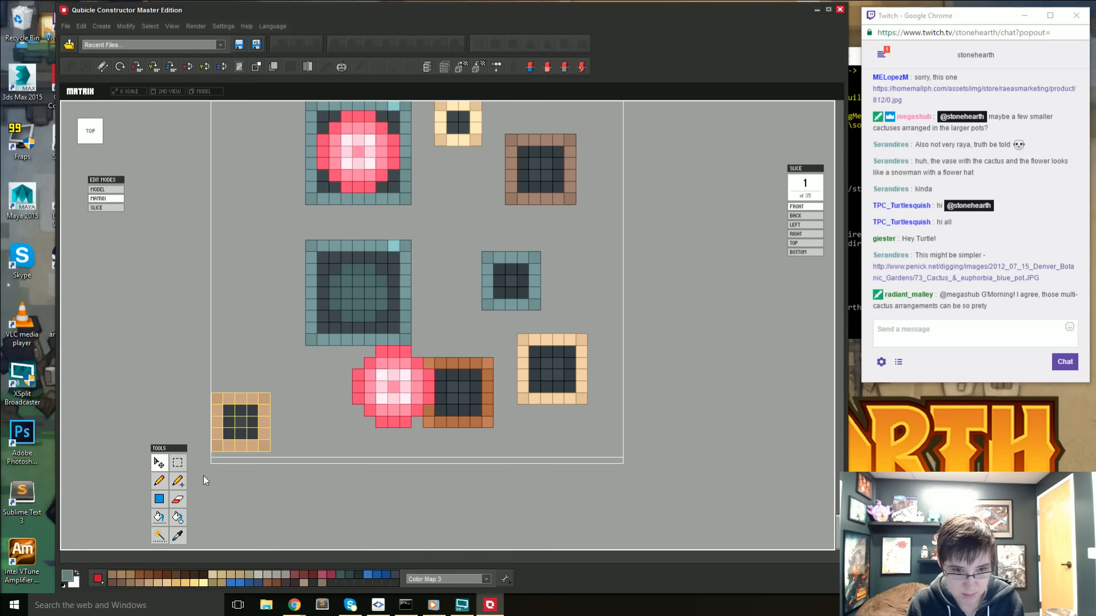
key("ctrl+d")
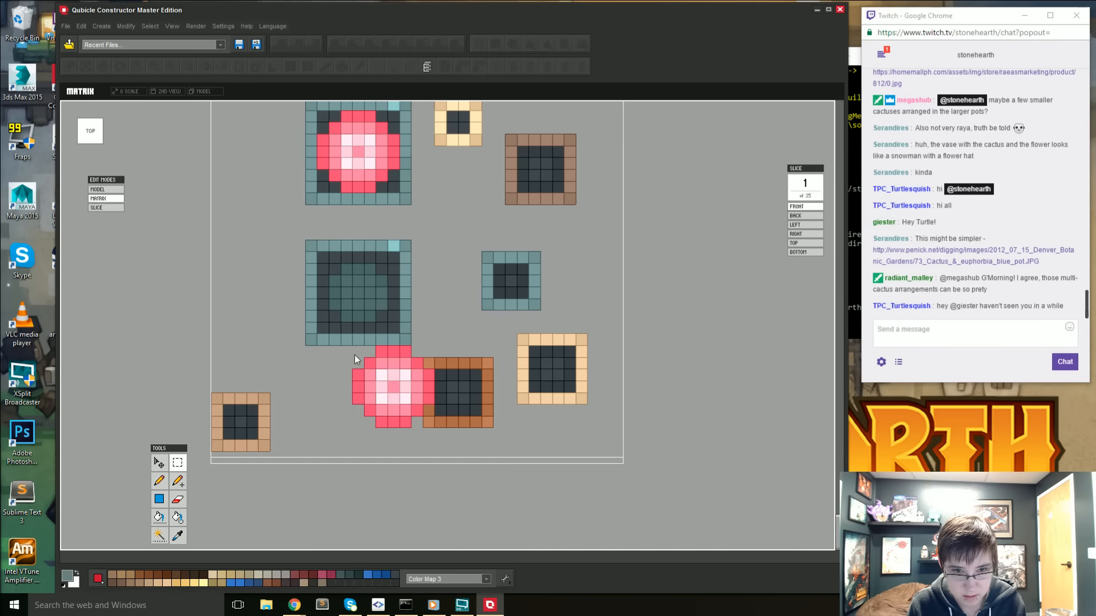
- Move the orange-brown pot together with its pink-flowered cactus top into the front row, just beside the small tan pot
left_click_drag(357, 366, 510, 465)
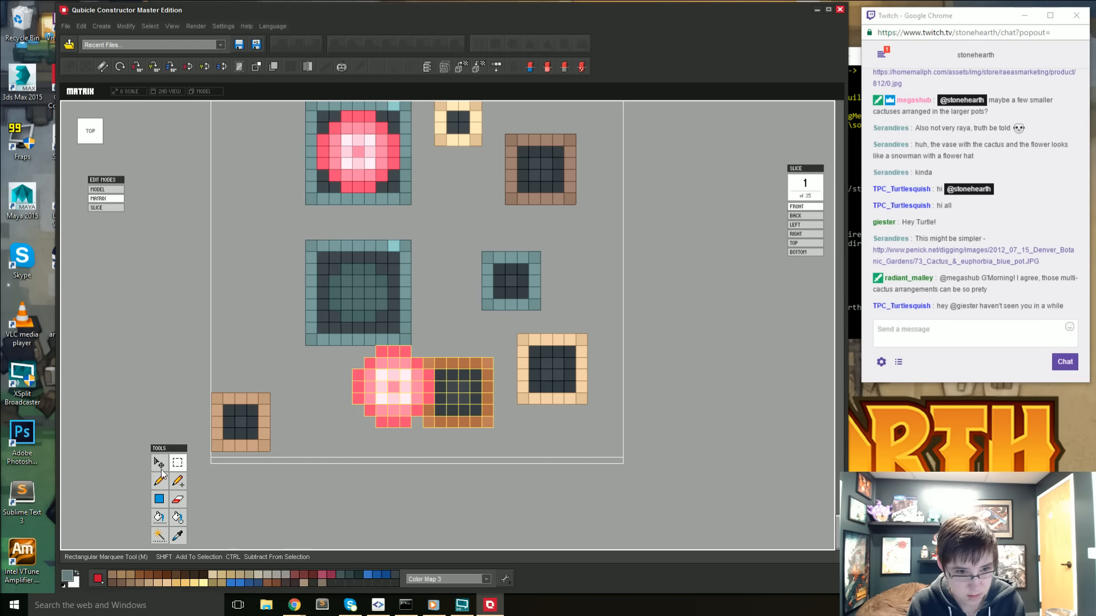
left_click(454, 380)
left_click_drag(424, 327, 426, 355)
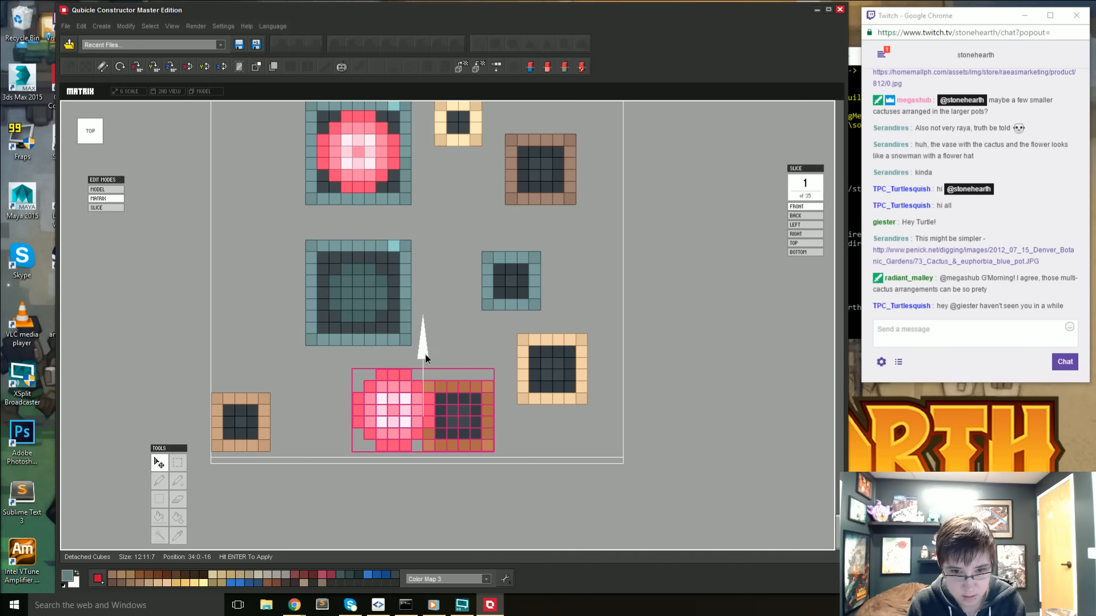
left_click_drag(493, 407, 429, 431)
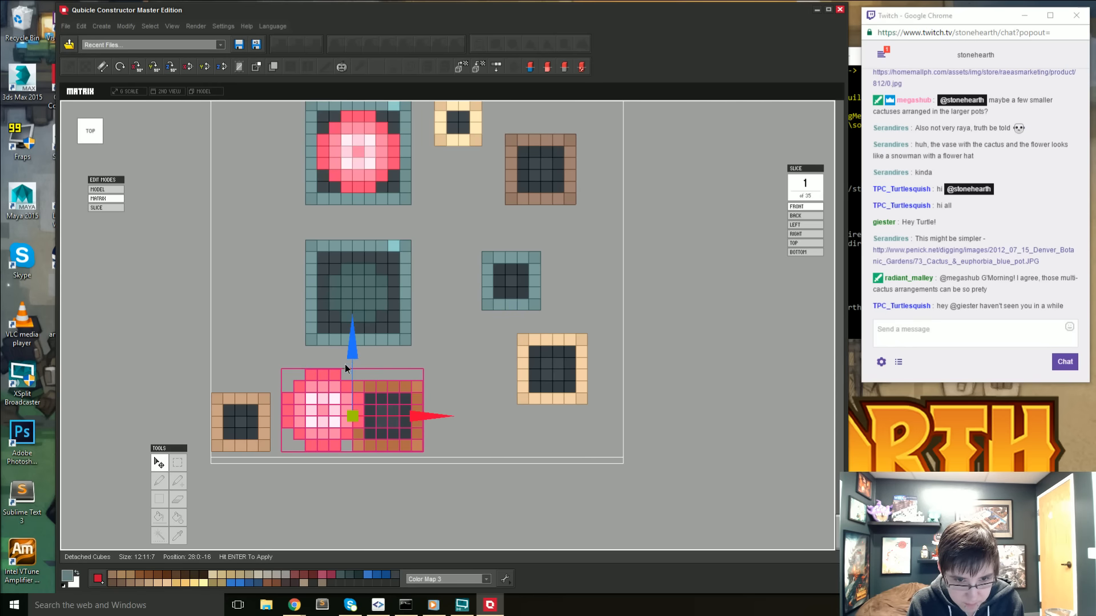
key("Return")
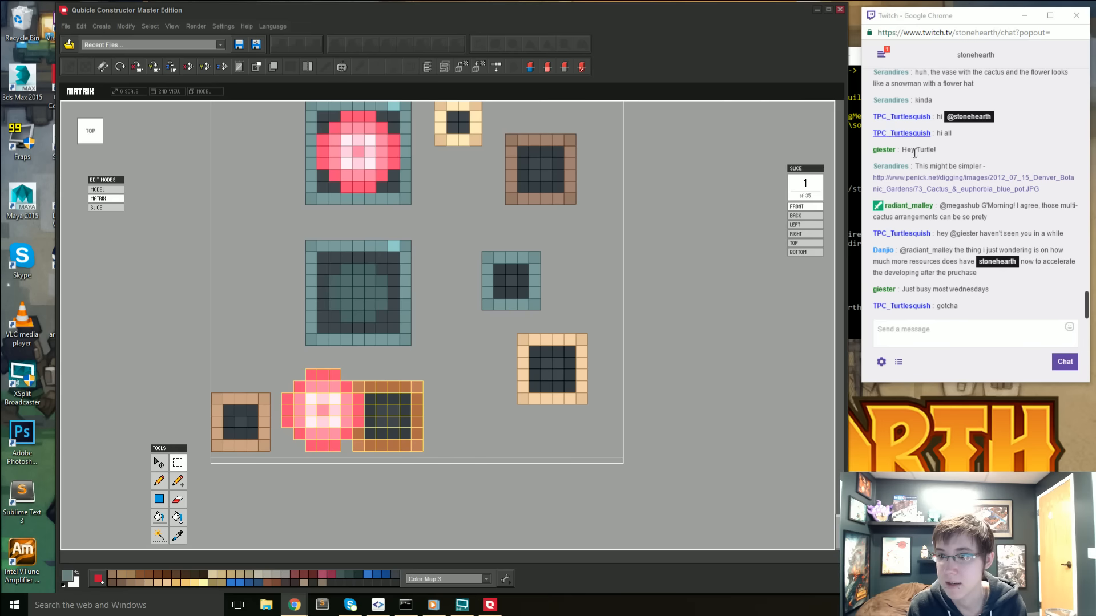
- Move the larger cream pot into the front row, one voxel away from the orange-brown pot
scroll(915, 154, "up", 1)
scroll(560, 355, "down", 1)
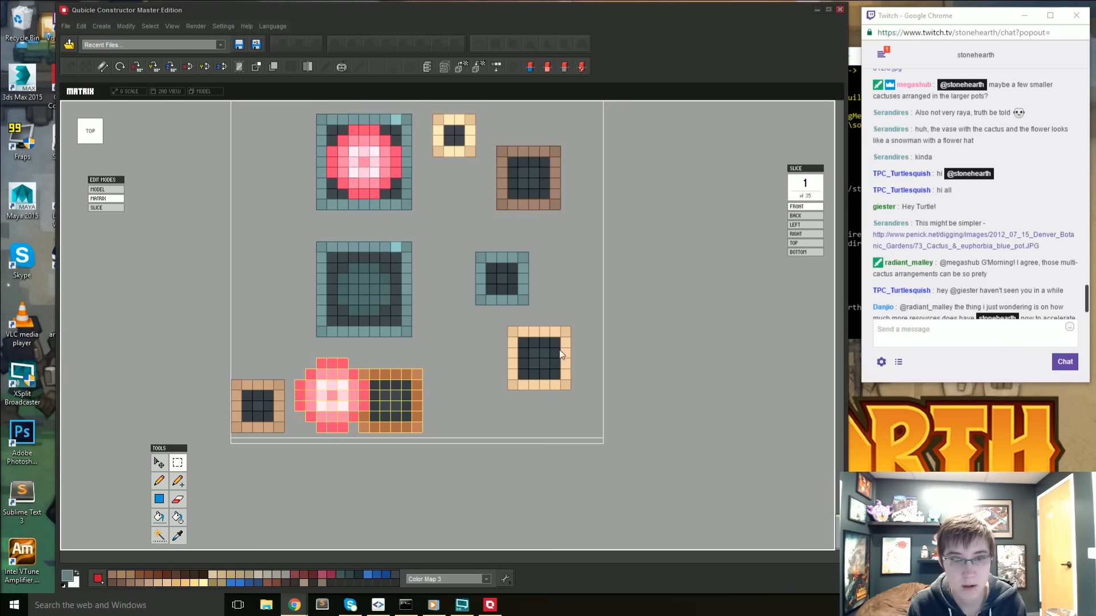
left_click(534, 332)
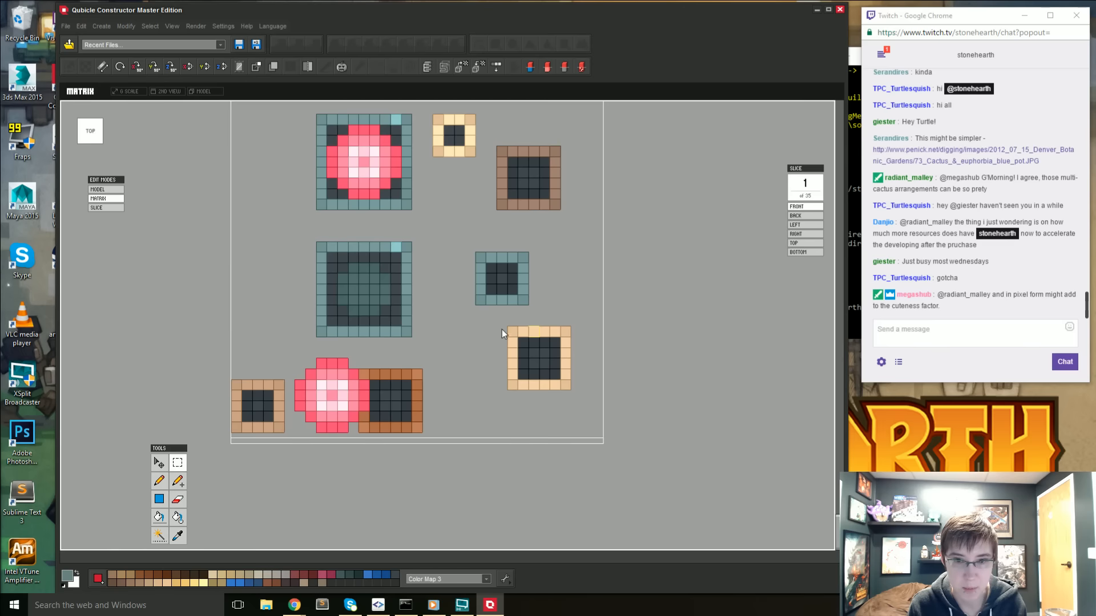
left_click_drag(502, 329, 583, 388)
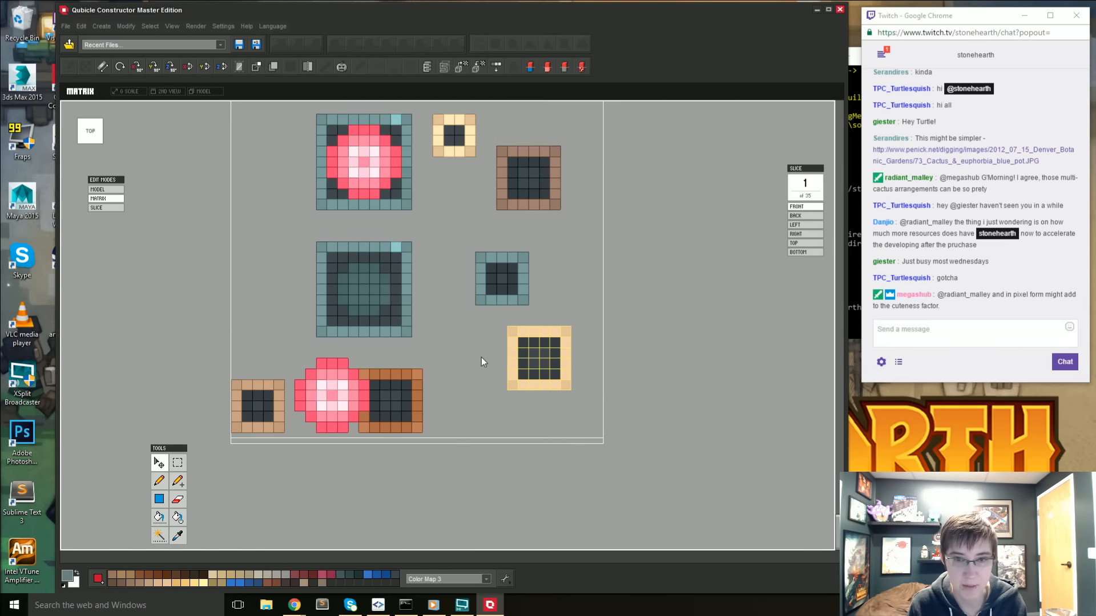
left_click(538, 357)
left_click_drag(539, 290, 541, 336)
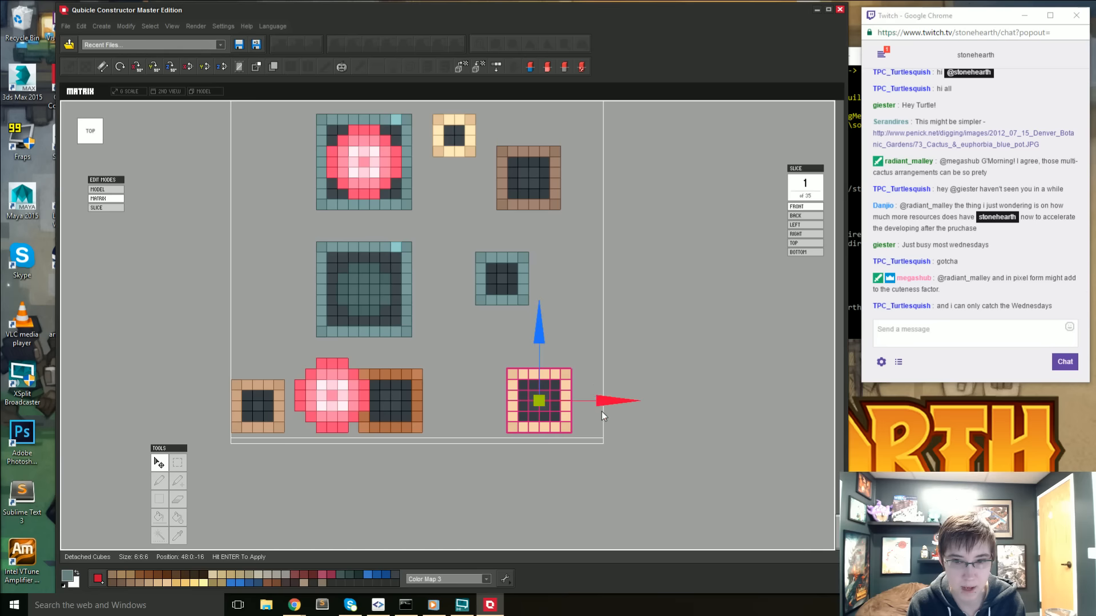
left_click_drag(594, 401, 536, 409)
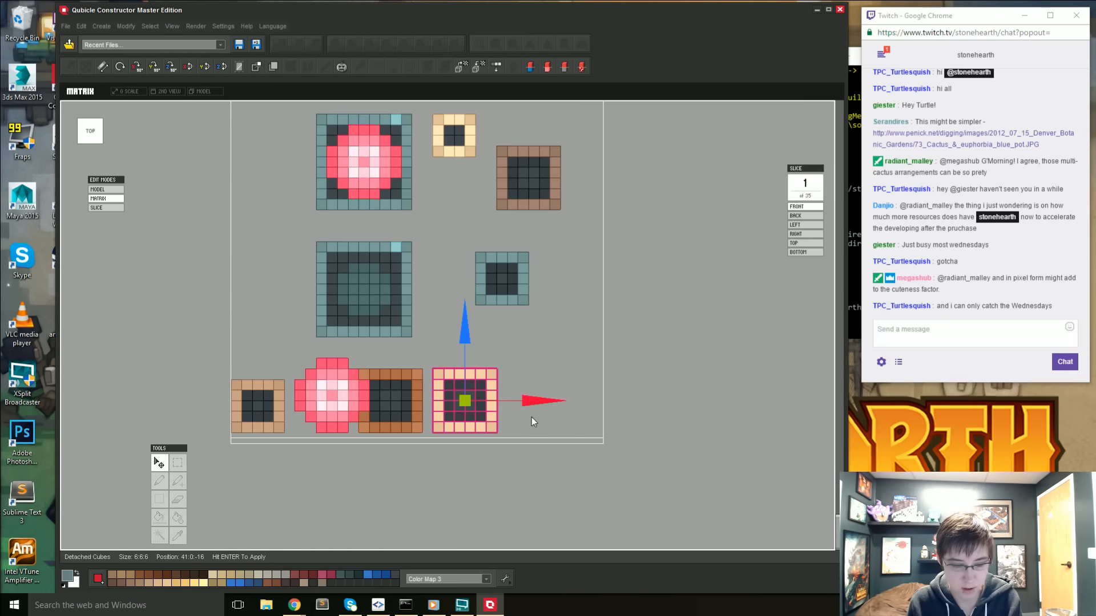
key("Return")
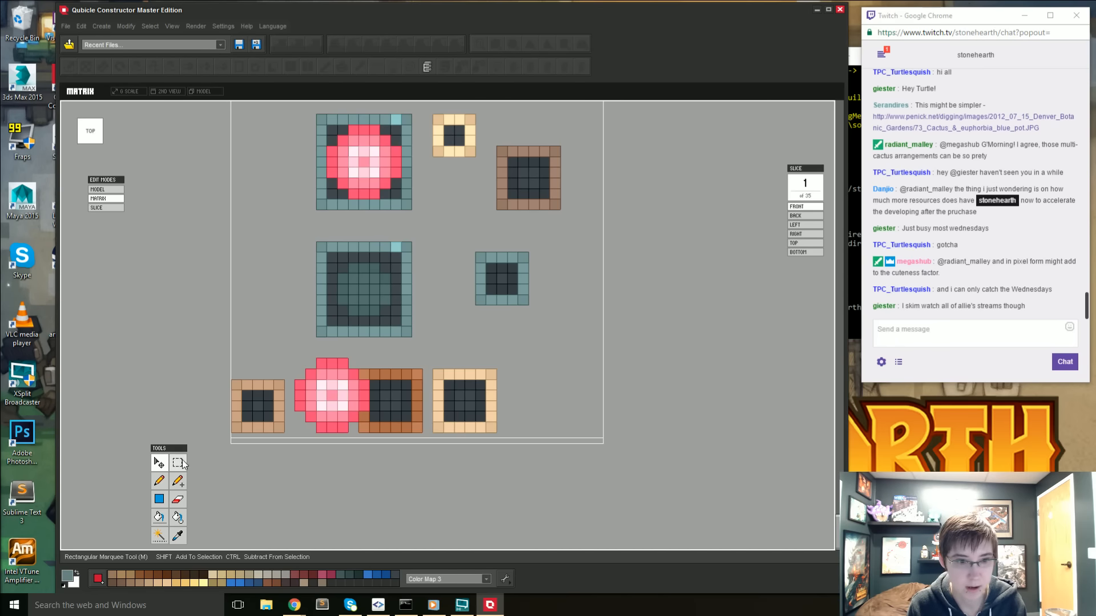
- Move the small teal pot to the front row beside the larger cream pot and deselect it
left_click_drag(476, 253, 542, 321)
left_click(159, 463)
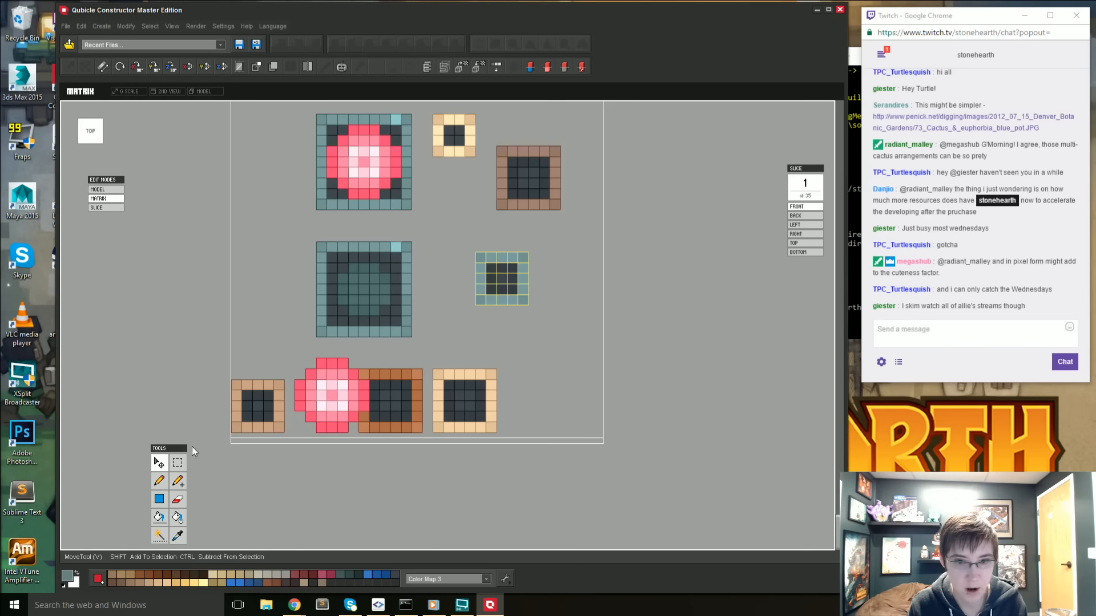
left_click_drag(500, 224, 517, 363)
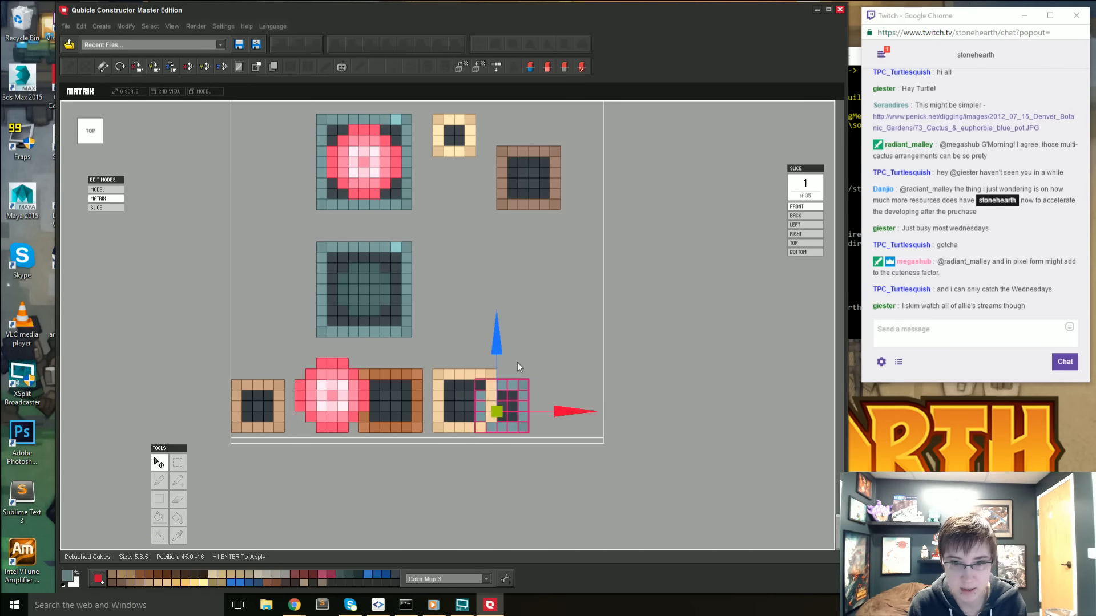
left_click_drag(562, 417, 596, 413)
key("Return")
key("ctrl+d")
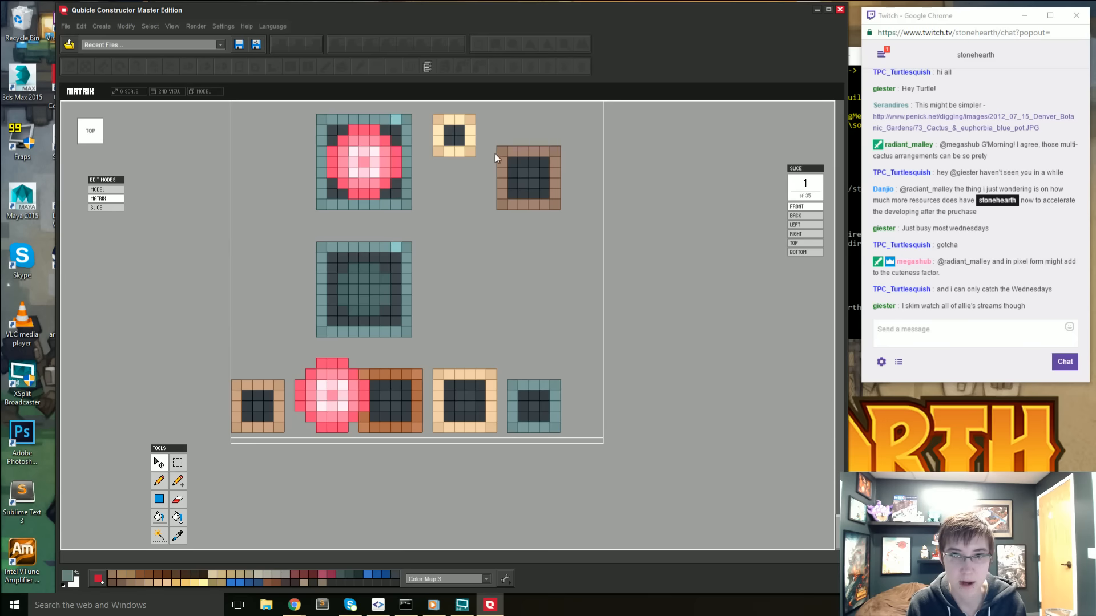
- Move the dark brown pot to a spot directly behind the small teal pot
left_click(178, 463)
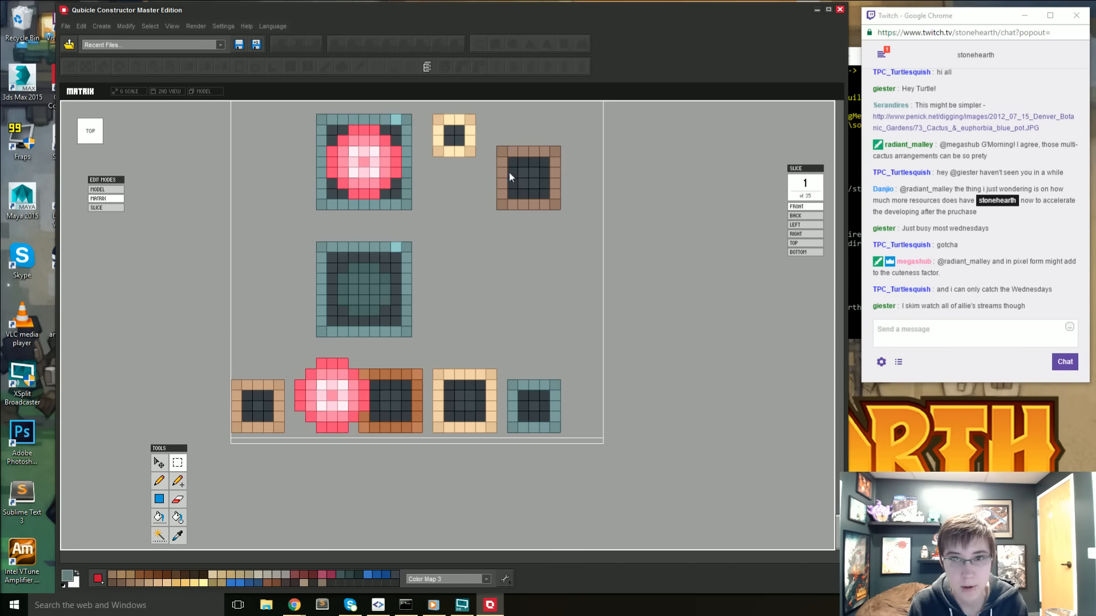
left_click_drag(531, 203, 568, 213)
left_click(158, 463)
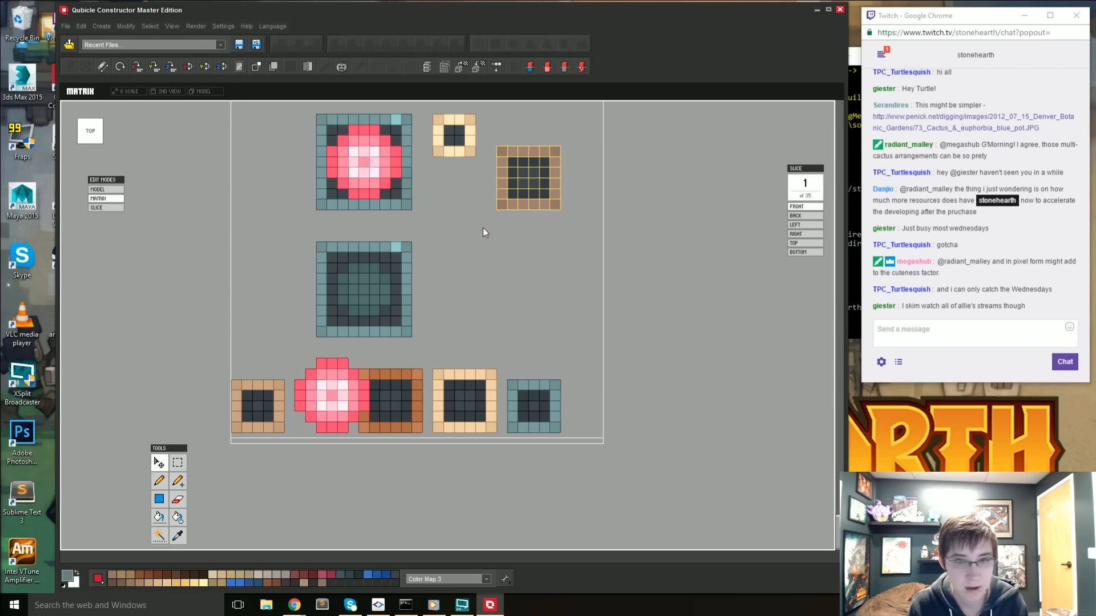
left_click_drag(531, 138, 543, 260)
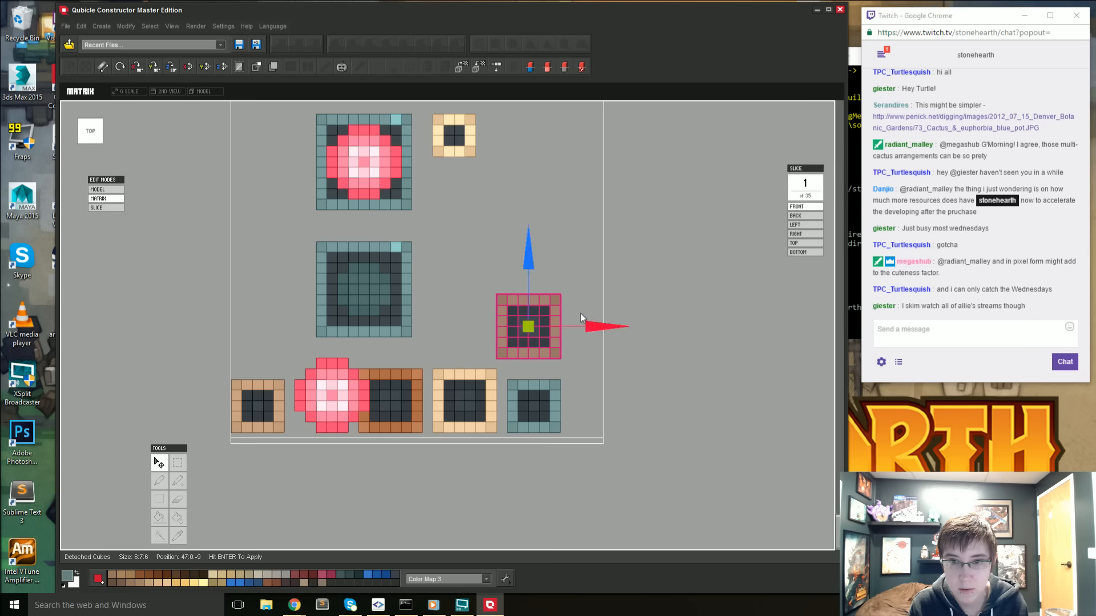
left_click_drag(597, 325, 611, 334)
left_click_drag(542, 262, 544, 271)
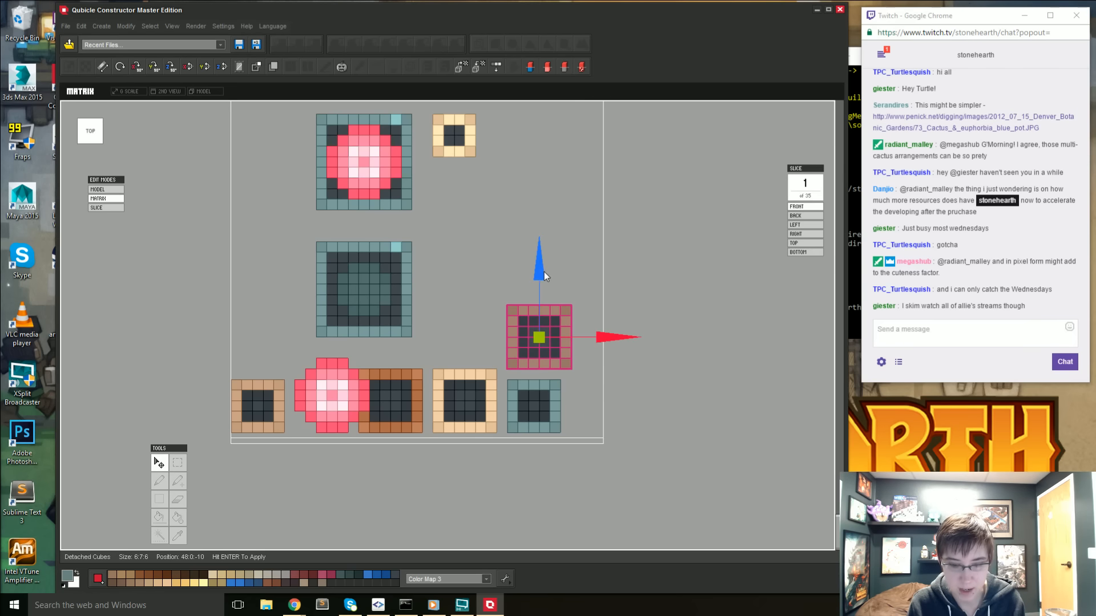
key("Return")
- Move the small cream pot behind the larger cream pot, one voxel beside the dark brown pot
middle_click_drag(449, 151, 449, 190)
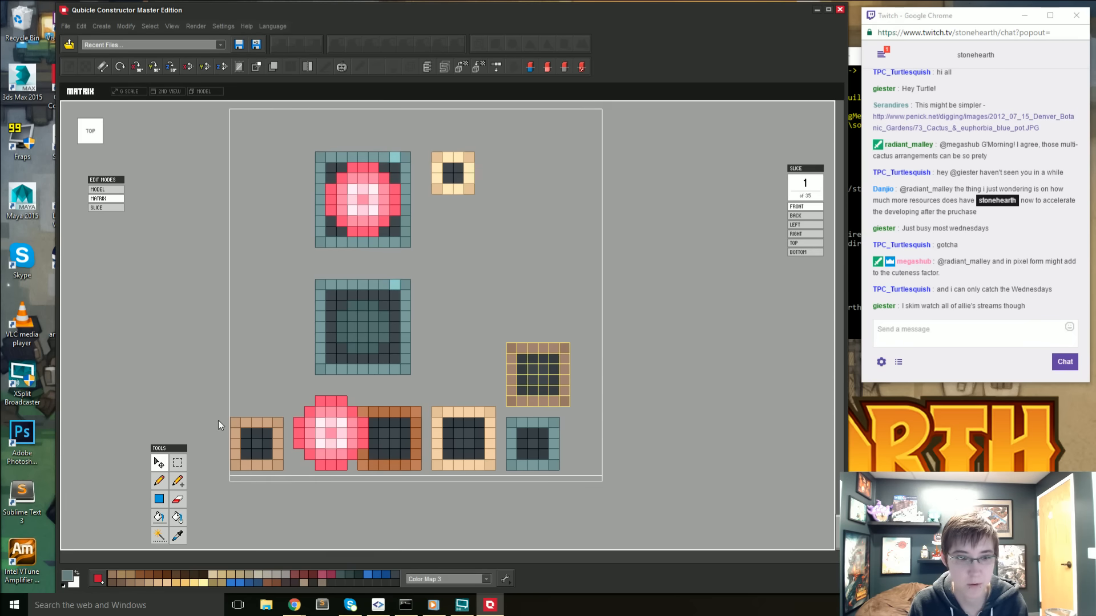
left_click(177, 464)
left_click_drag(434, 149, 473, 194)
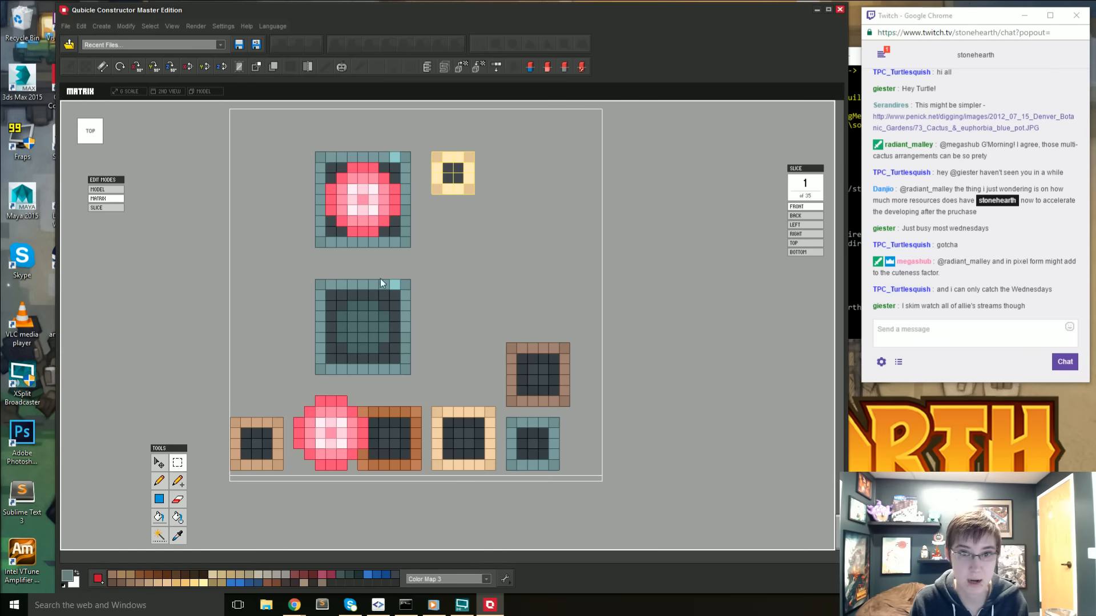
left_click(161, 464)
left_click(459, 187)
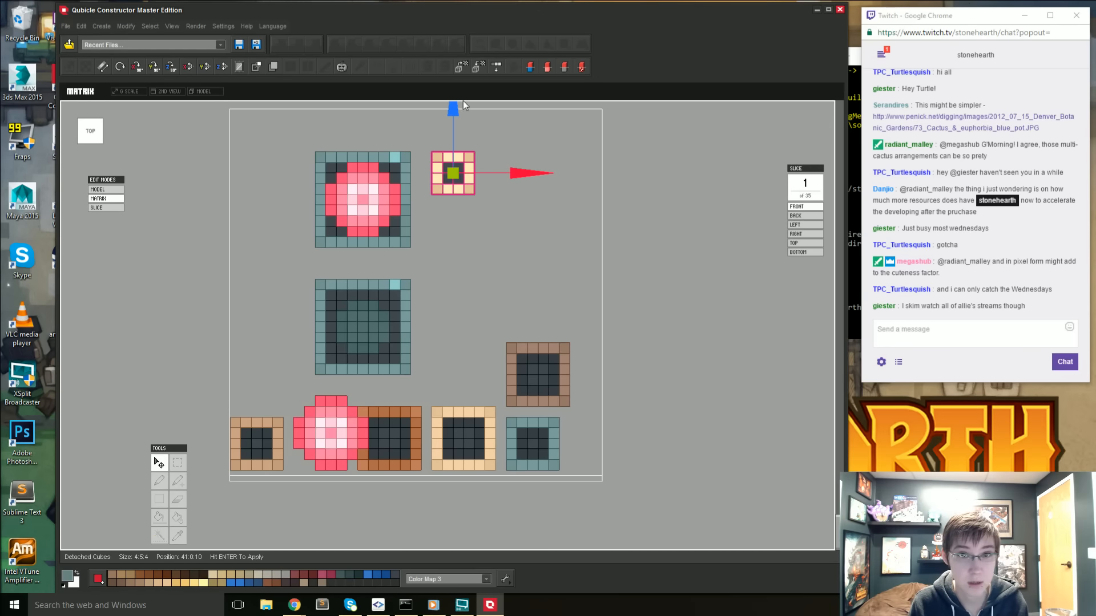
left_click_drag(463, 100, 468, 323)
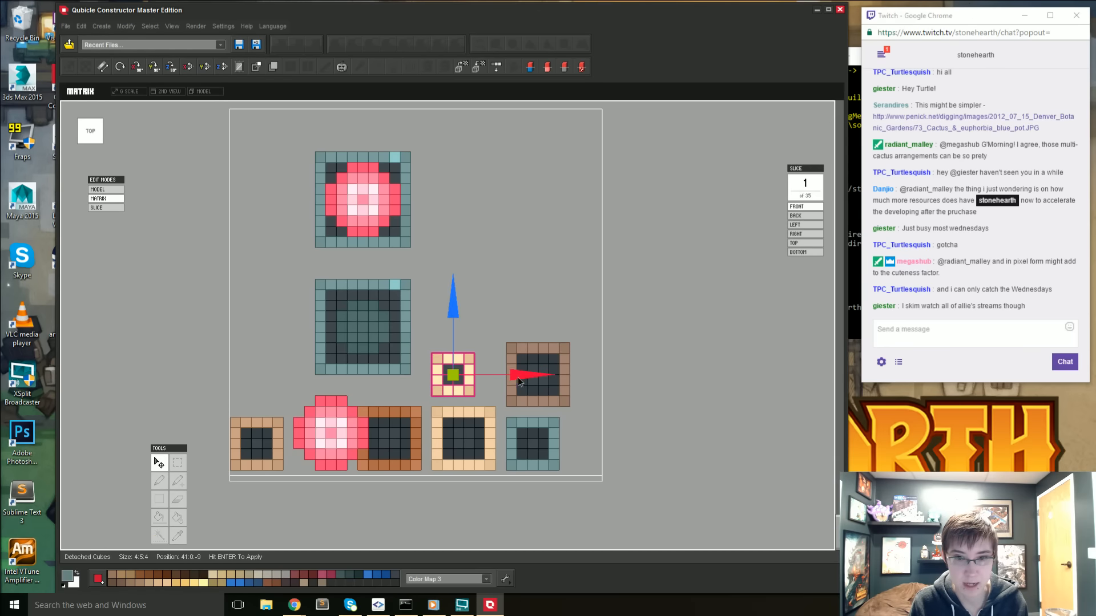
left_click_drag(520, 381, 544, 378)
key("Return")
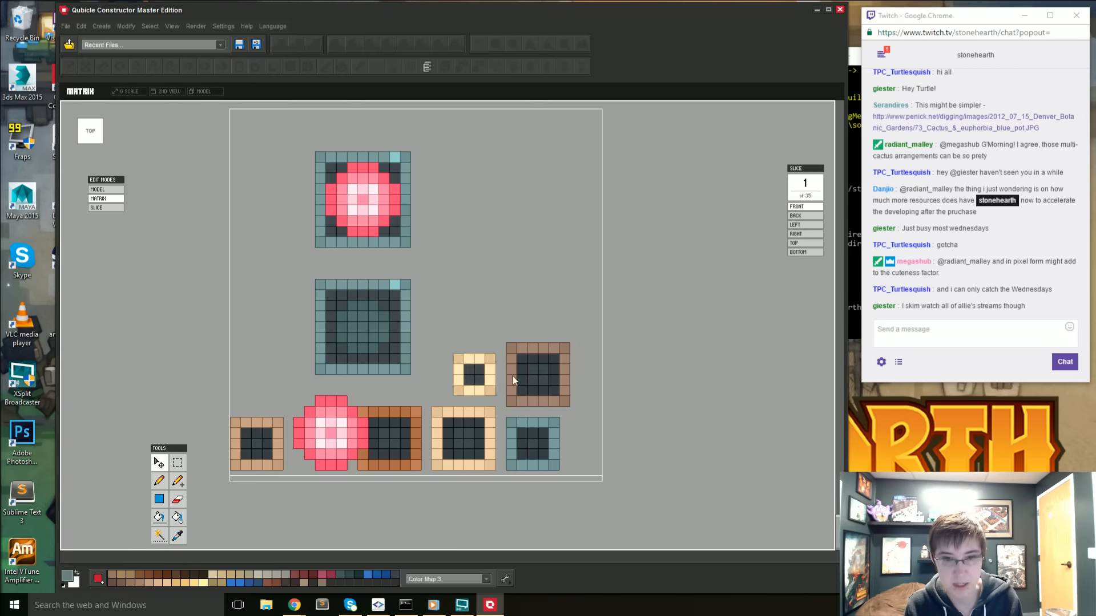
- Switch to the whole model and examine the rearranged pots from several sides next to the finished display and the brown vase
right_click_drag(513, 376, 470, 373)
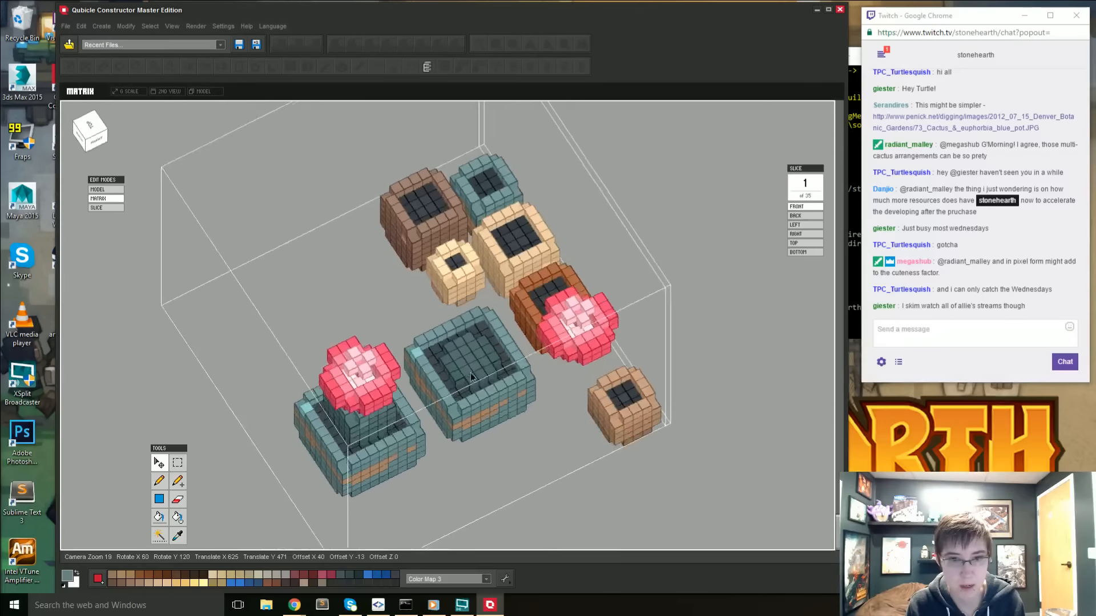
key("Tab")
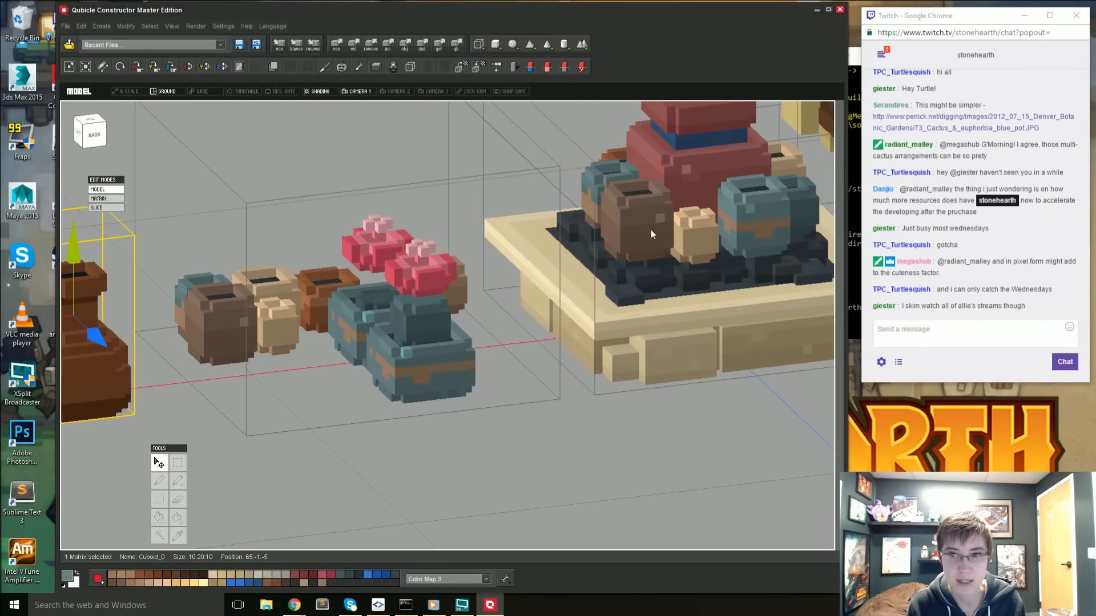
middle_click_drag(712, 212, 603, 283)
right_click_drag(602, 283, 741, 274)
middle_click_drag(532, 324, 657, 339)
right_click_drag(657, 339, 681, 349)
middle_click_drag(546, 385, 606, 362)
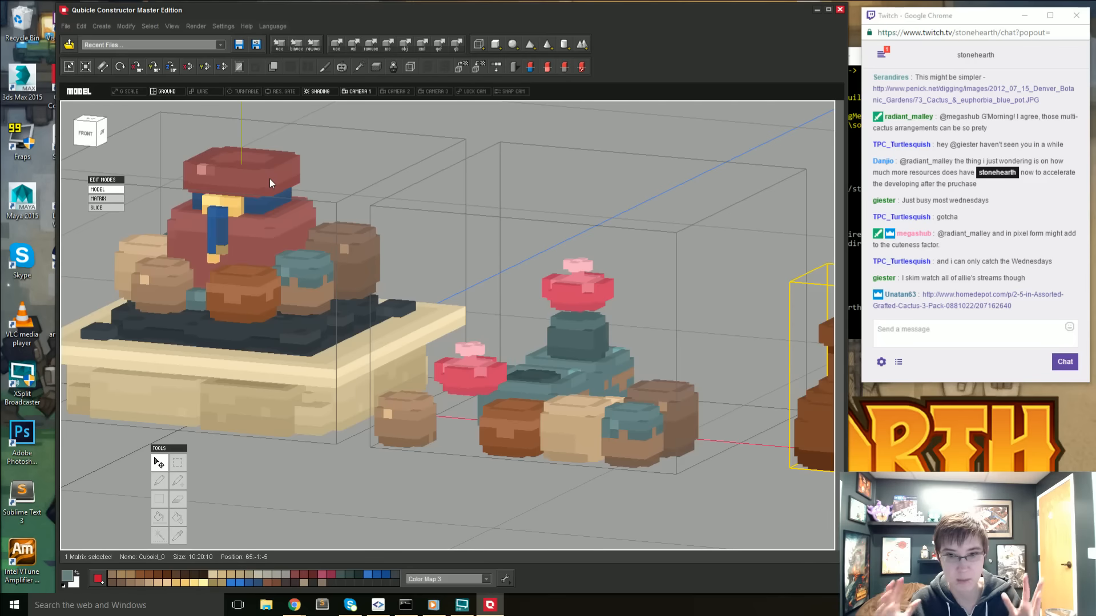
right_click_drag(276, 170, 399, 266)
middle_click_drag(536, 320, 402, 310)
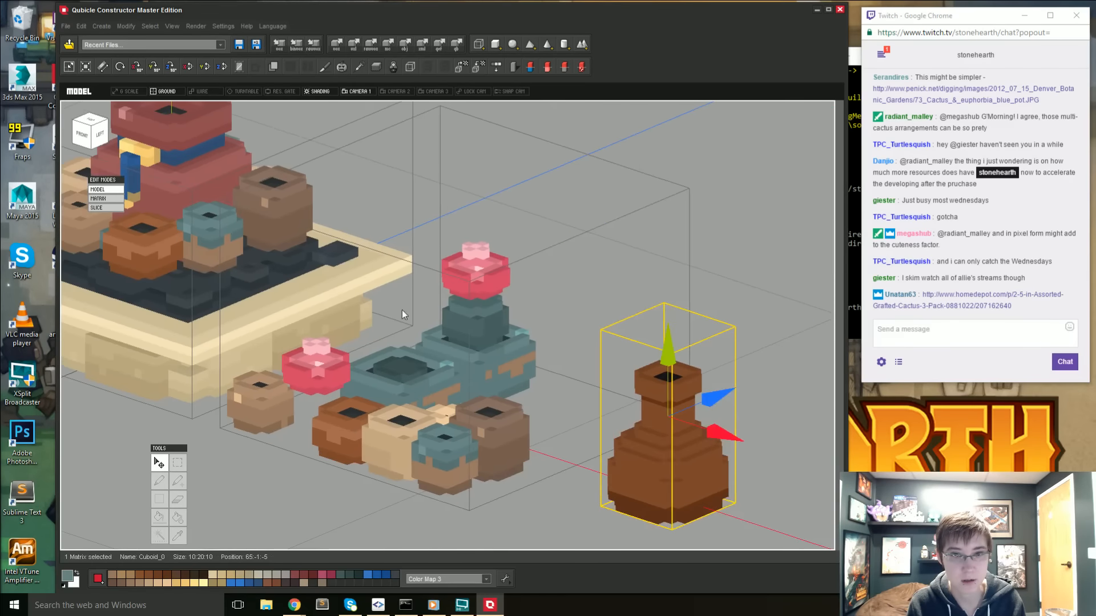
right_click_drag(402, 310, 493, 348)
- Reopen the pots matrix, sample the large pot's teal, and attach a row of voxels along the bottom of the planted pot's side
double_click(503, 372)
right_click_drag(549, 417, 476, 412)
scroll(516, 412, "up", 2)
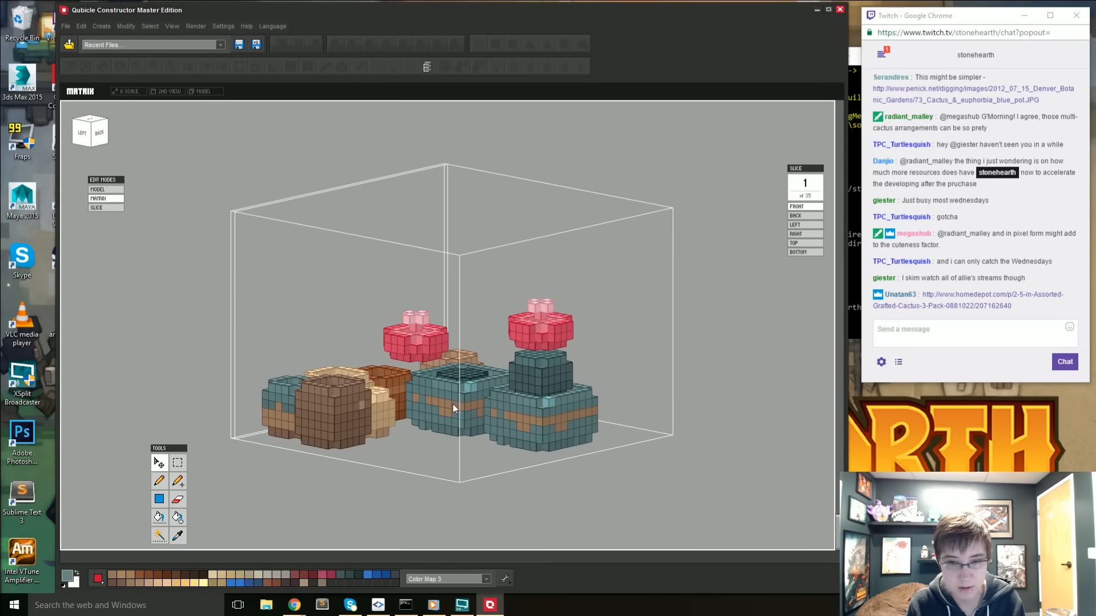
scroll(542, 425, "up", 2)
middle_click_drag(555, 422, 458, 427)
mouse_move(451, 430)
right_mouse_down()
mouse_move(433, 437)
mouse_move(505, 439)
mouse_move(467, 453)
mouse_move(393, 441)
mouse_move(416, 424)
mouse_move(488, 440)
mouse_move(425, 437)
right_mouse_up()
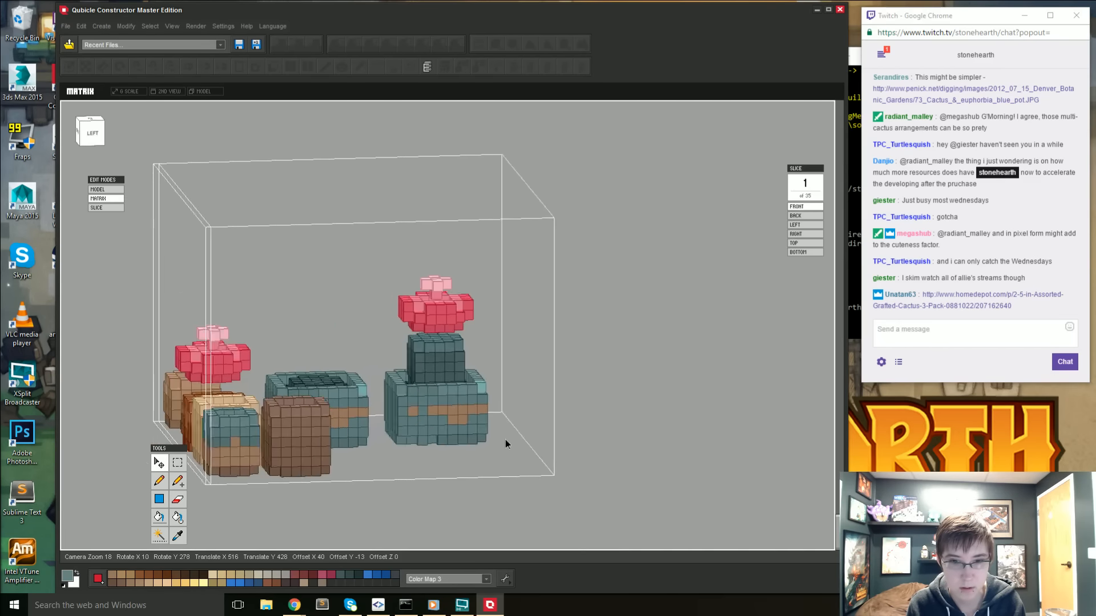
key("i")
key("a")
right_click_drag(409, 494, 304, 471)
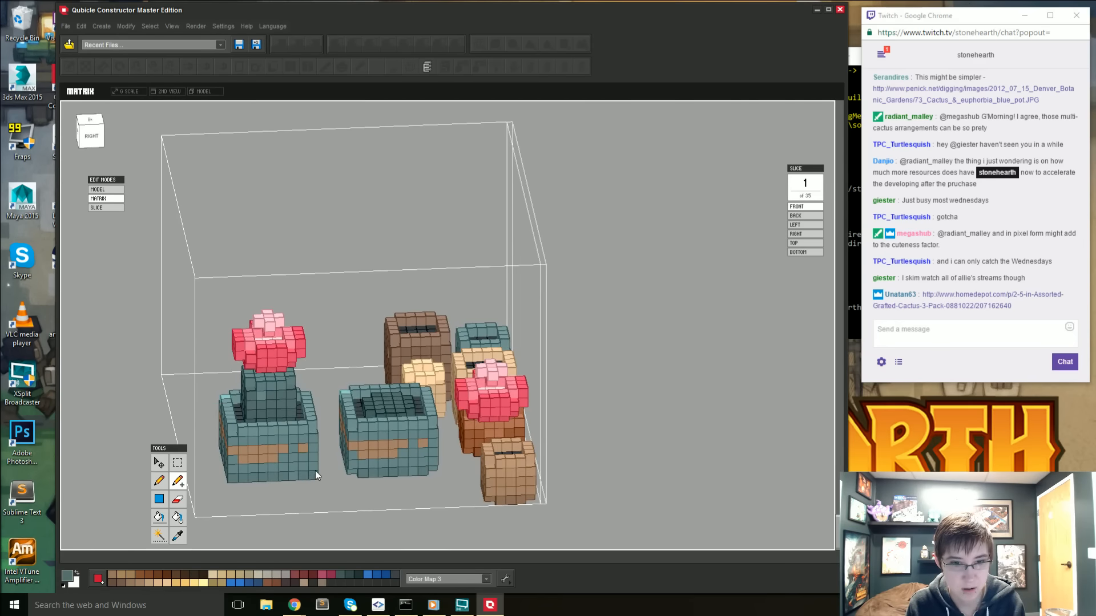
left_click_drag(307, 466, 234, 478)
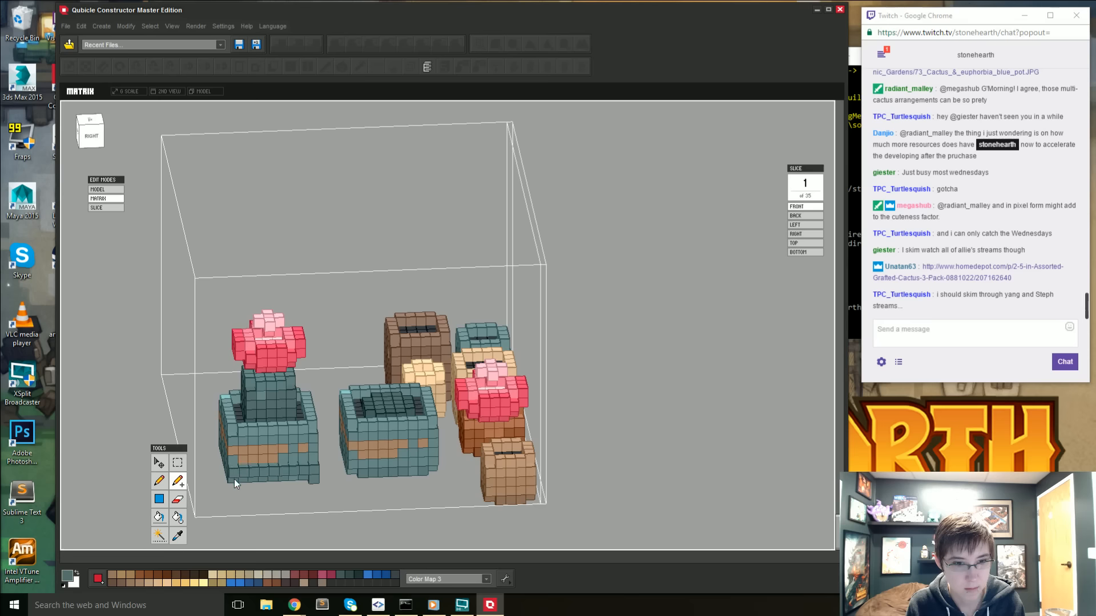
- Duplicate the two-voxel-high teal strip at the planted pot's base and place the copy against the opposite side of the pot
right_click_drag(307, 478, 92, 287)
left_click(86, 123)
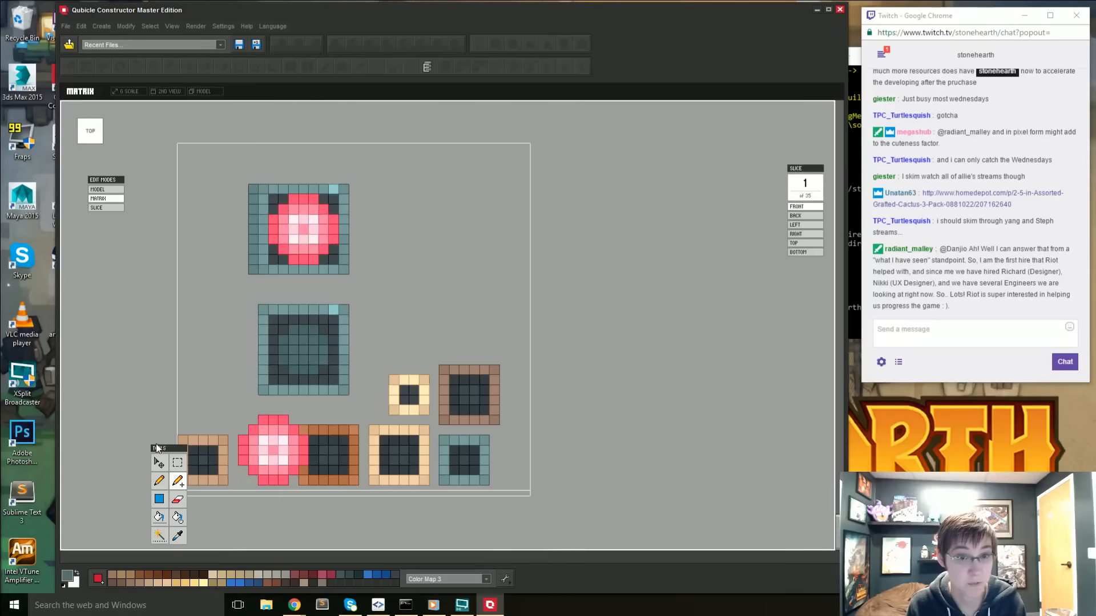
left_click_drag(254, 265, 257, 276)
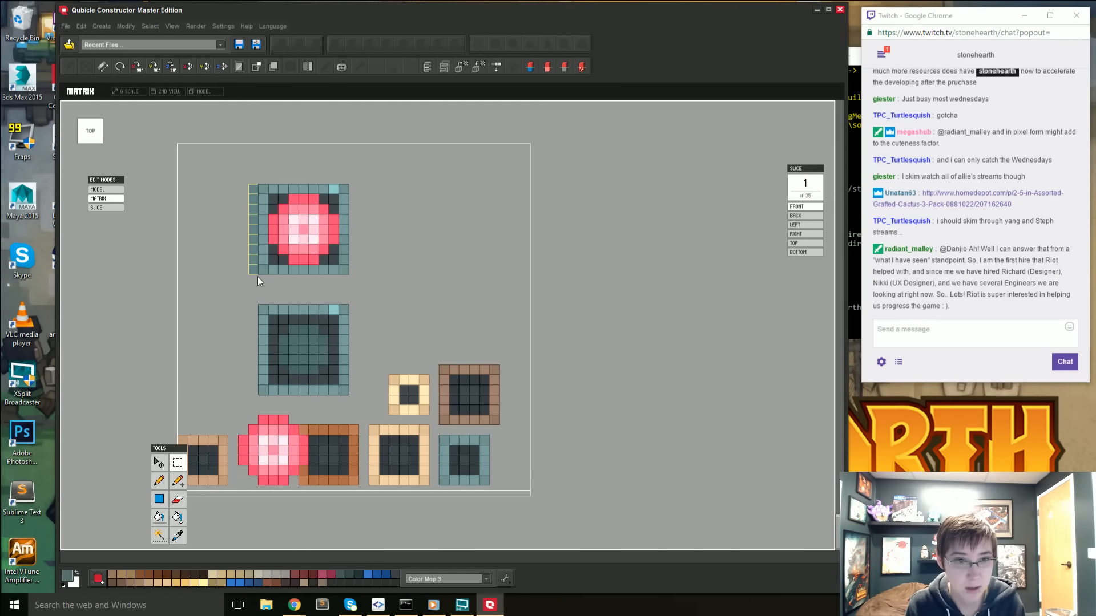
key("ctrl+v")
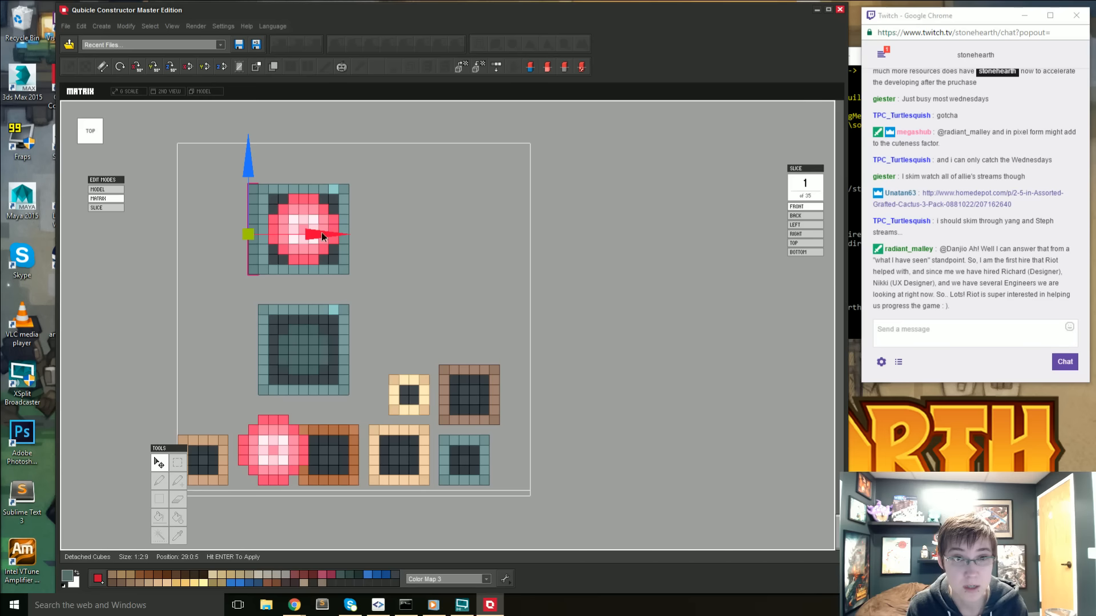
left_click_drag(322, 233, 422, 234)
key("Return")
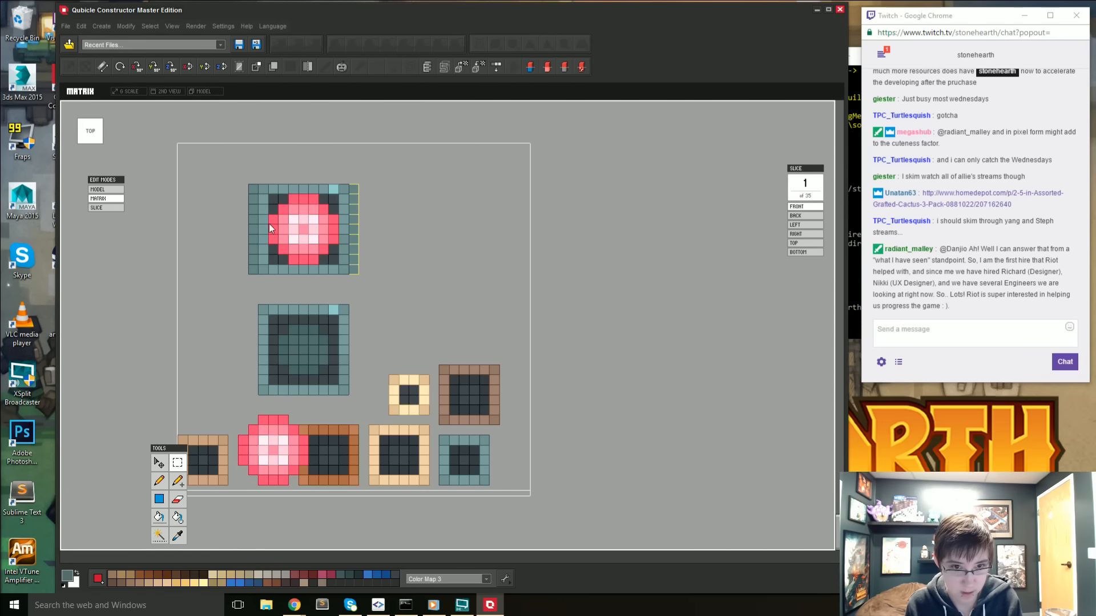
- Copy both base strips, rotate the copy 90° about the vertical axis, and align it along the planted pot's two bare sides
left_click_drag(226, 185, 257, 283)
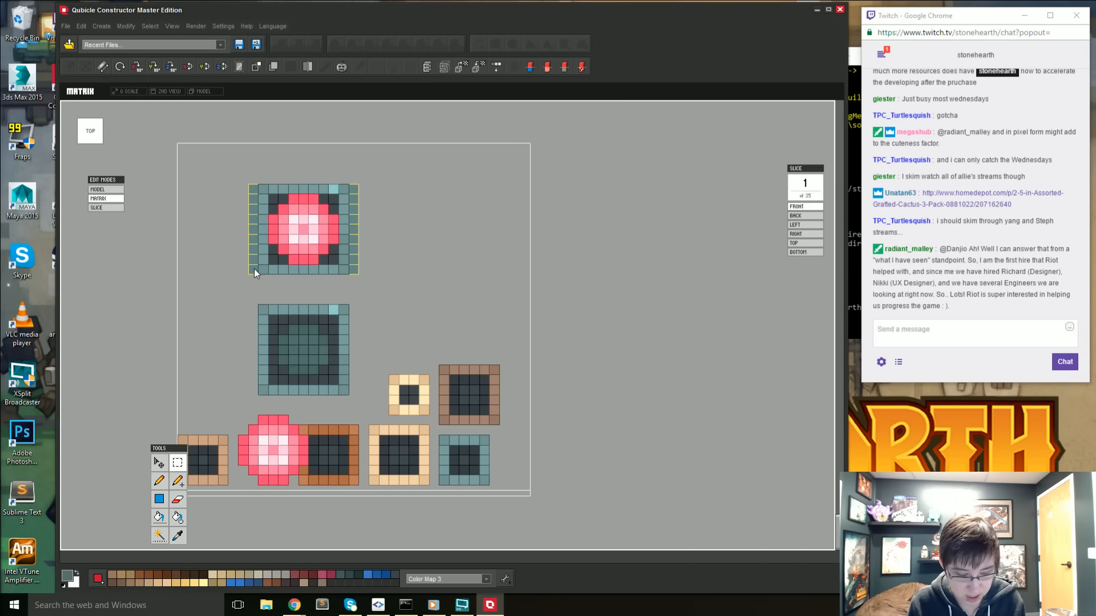
key("ctrl+v")
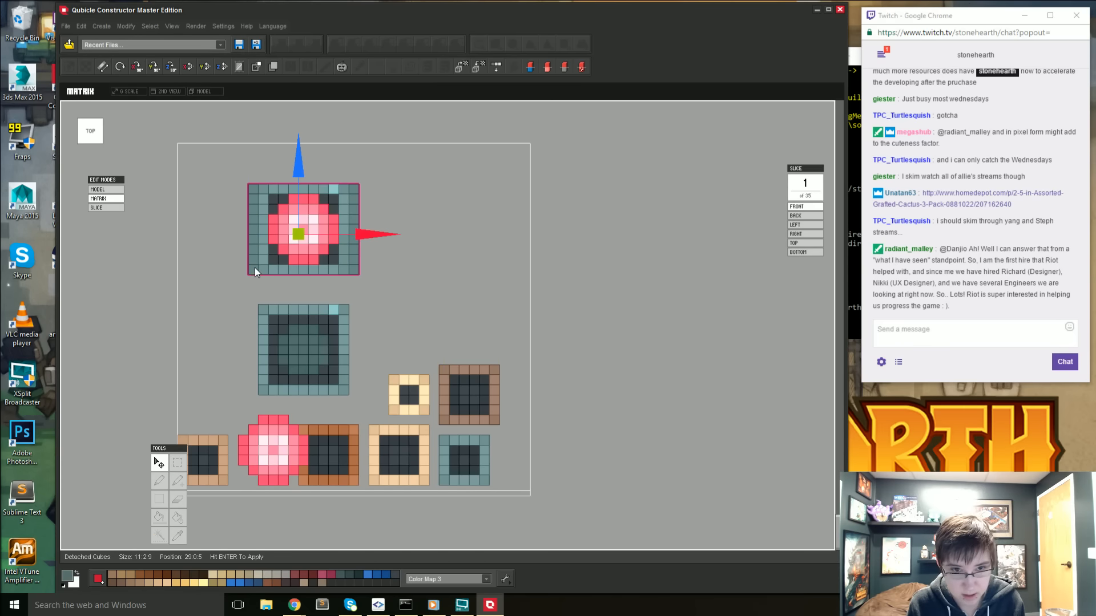
left_click(140, 70)
left_click(141, 69)
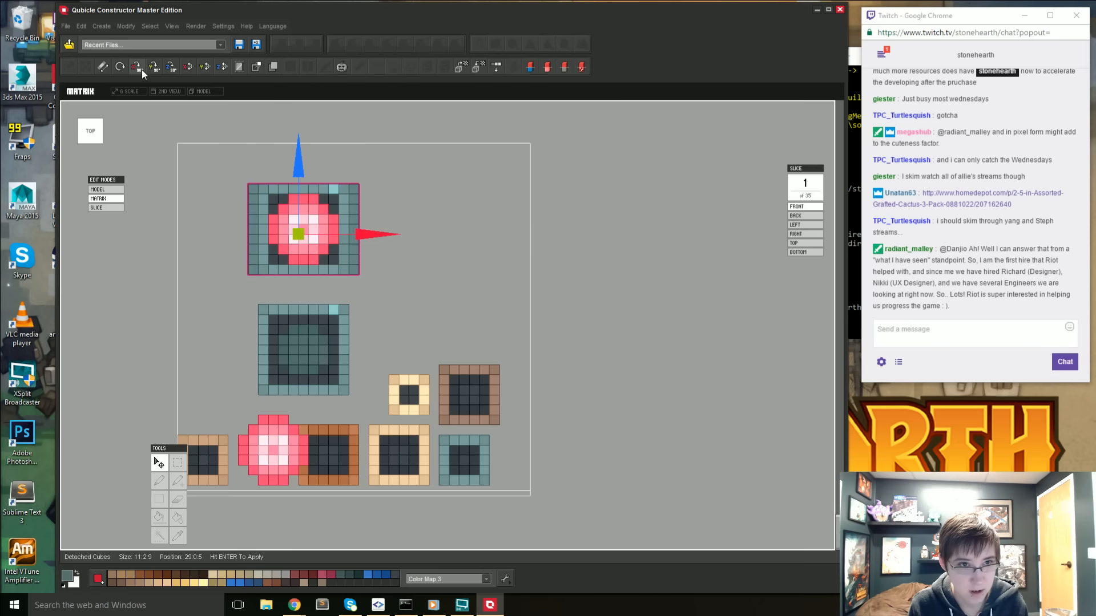
left_click(157, 70)
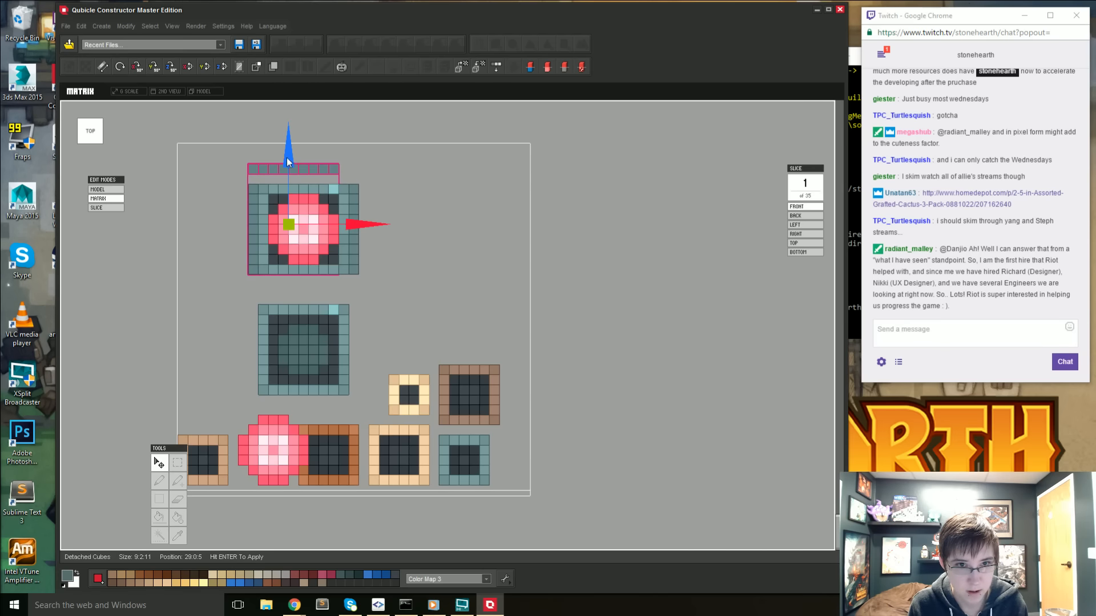
left_click_drag(287, 159, 288, 166)
left_click_drag(362, 220, 366, 234)
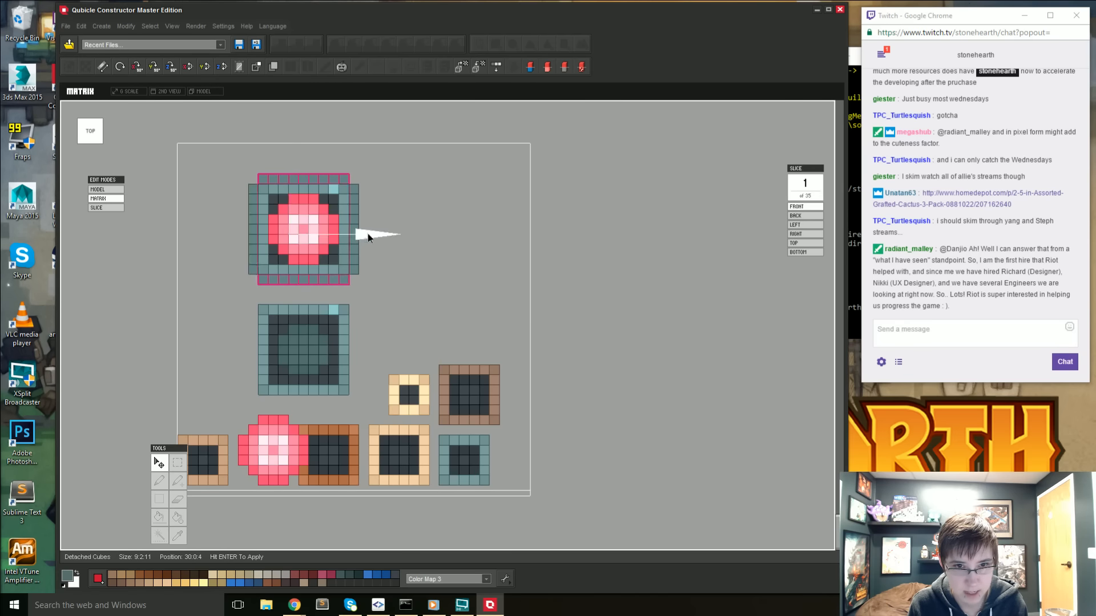
right_click_drag(367, 234, 394, 195)
key("m")
- Raise everything above the planted pot's base rim, including the cactus and flower, by two voxels
right_click_drag(286, 284, 443, 268)
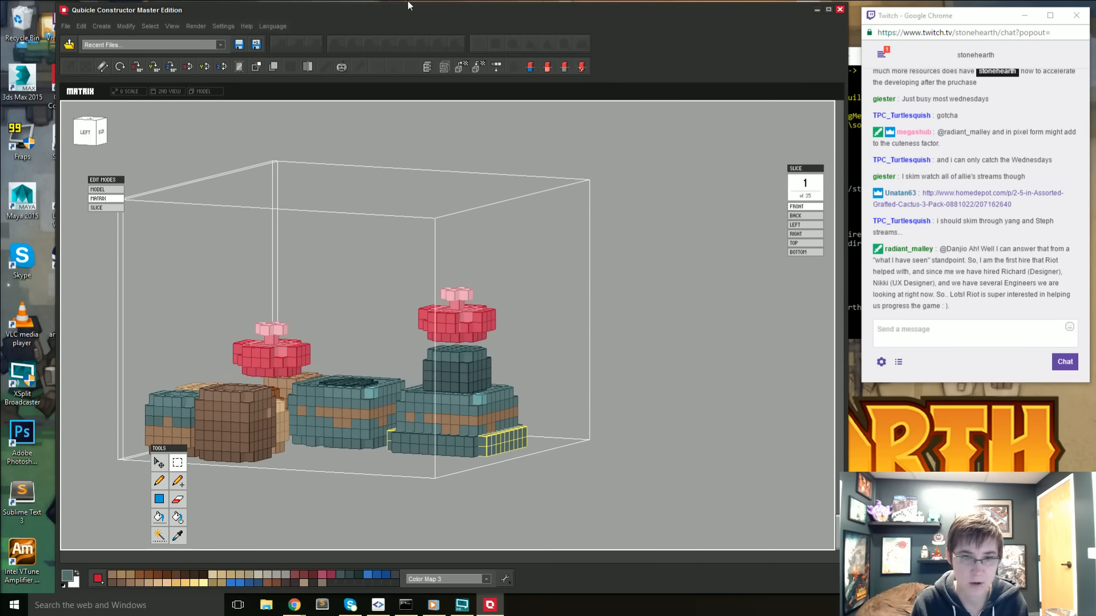
right_click_drag(479, 287, 376, 230)
left_click(80, 135)
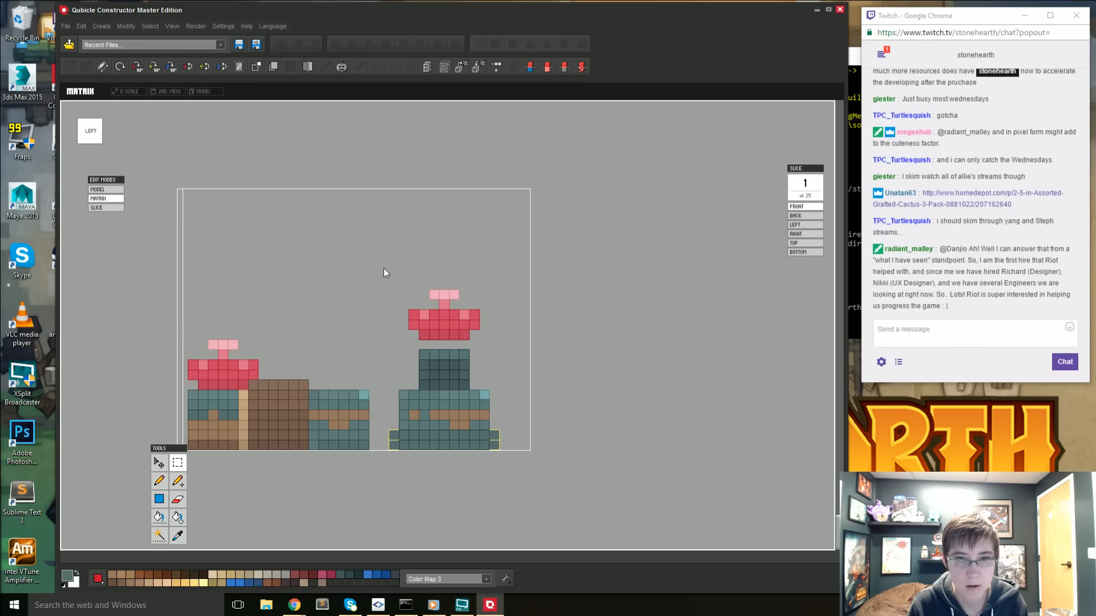
left_click_drag(383, 269, 503, 428)
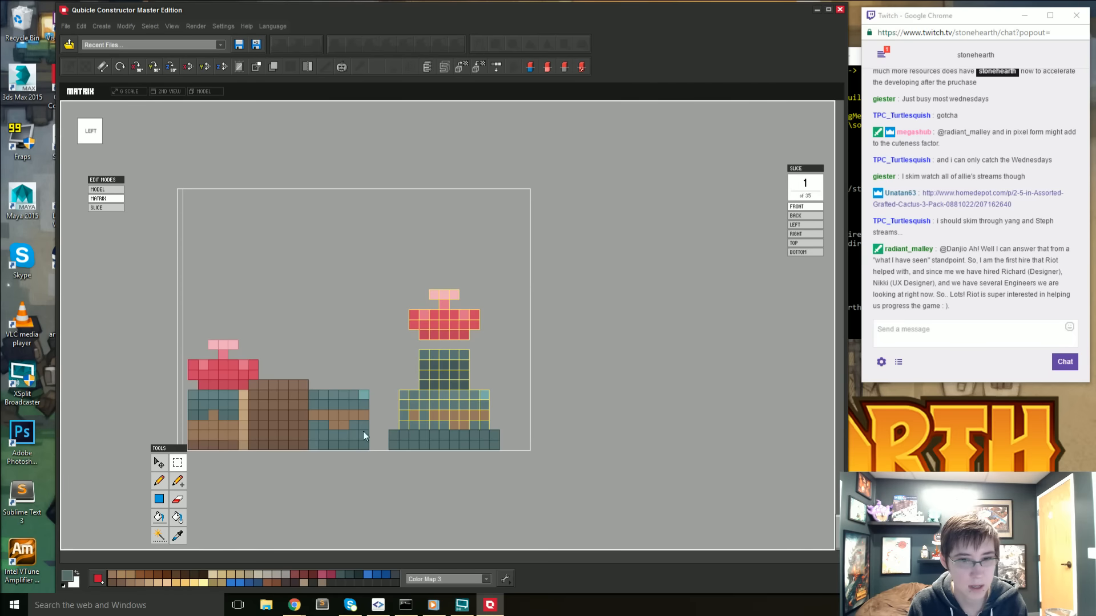
left_click(159, 463)
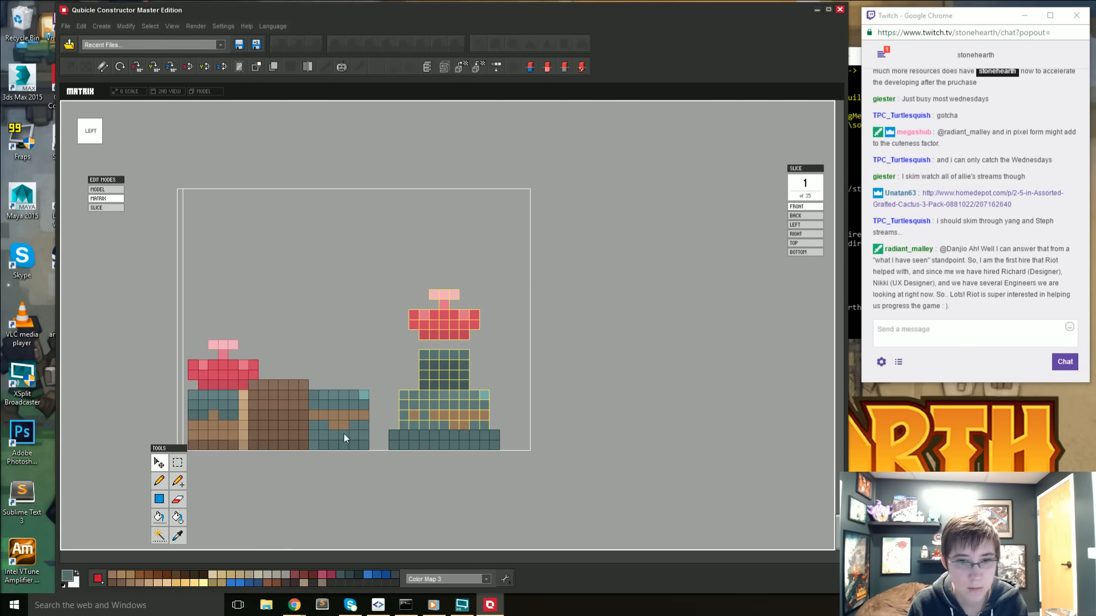
left_click_drag(438, 292, 444, 267)
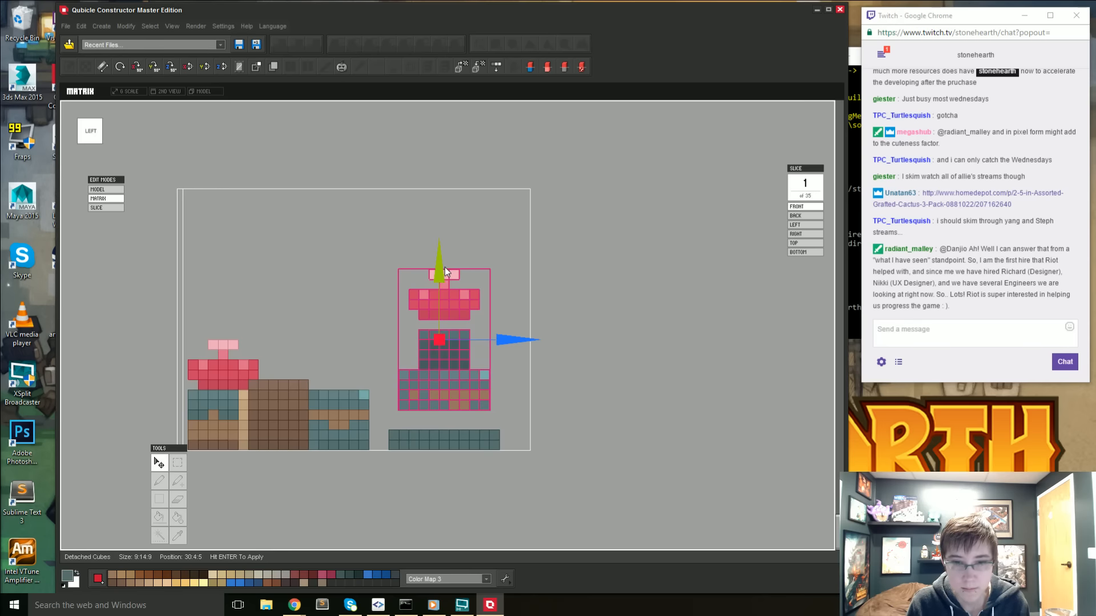
key("Return")
key("ctrl+d")
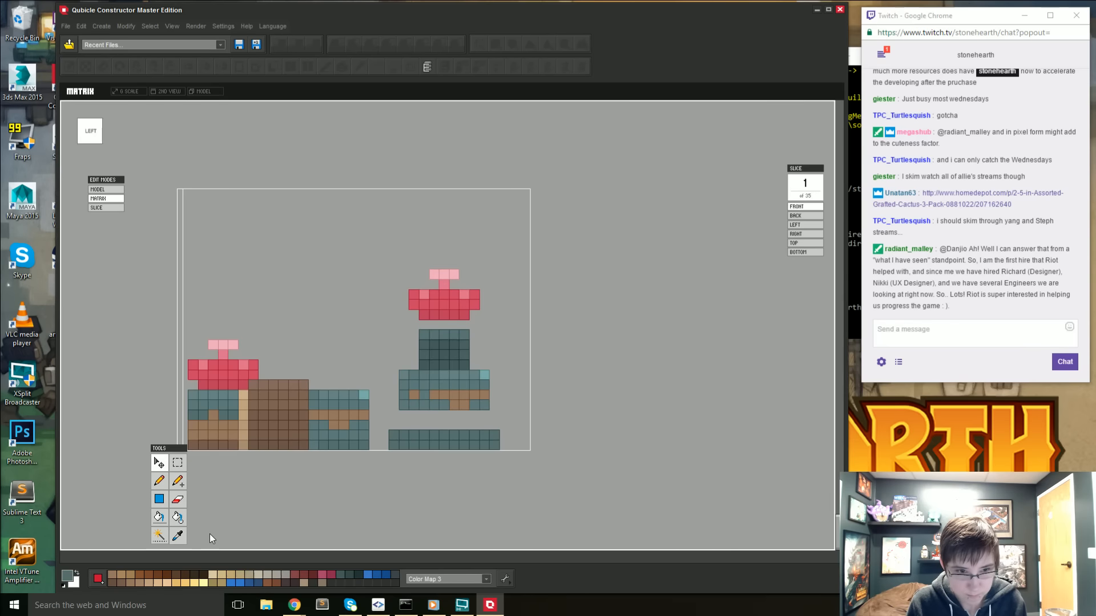
- Copy the lower three rows of the raised pot body and lower the copy two voxels to close the gap above the base rim
left_click(177, 462)
left_click_drag(452, 407, 490, 417)
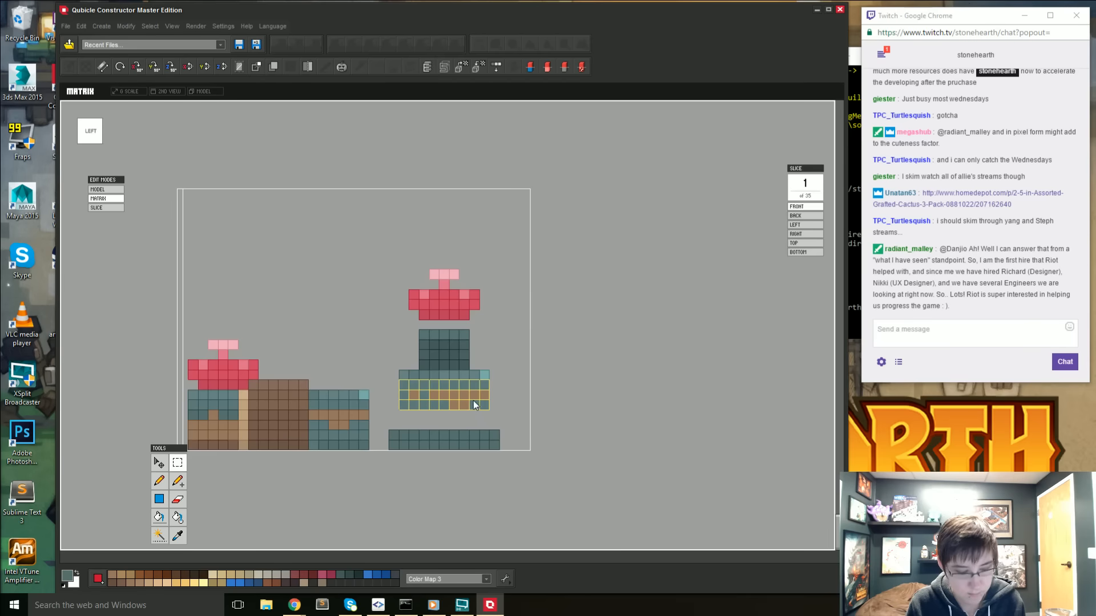
key("m")
left_click_drag(441, 335, 443, 342)
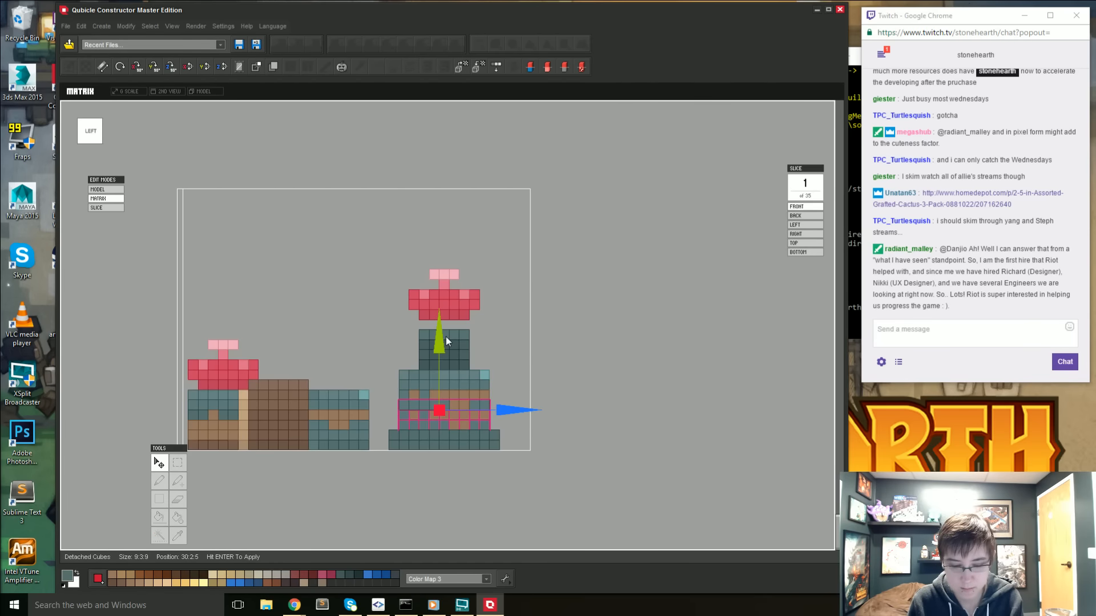
key("Return")
key("ctrl+d")
- Erase the top layer of the planted pot's teal wall around the cactus
right_click_drag(447, 404, 200, 432)
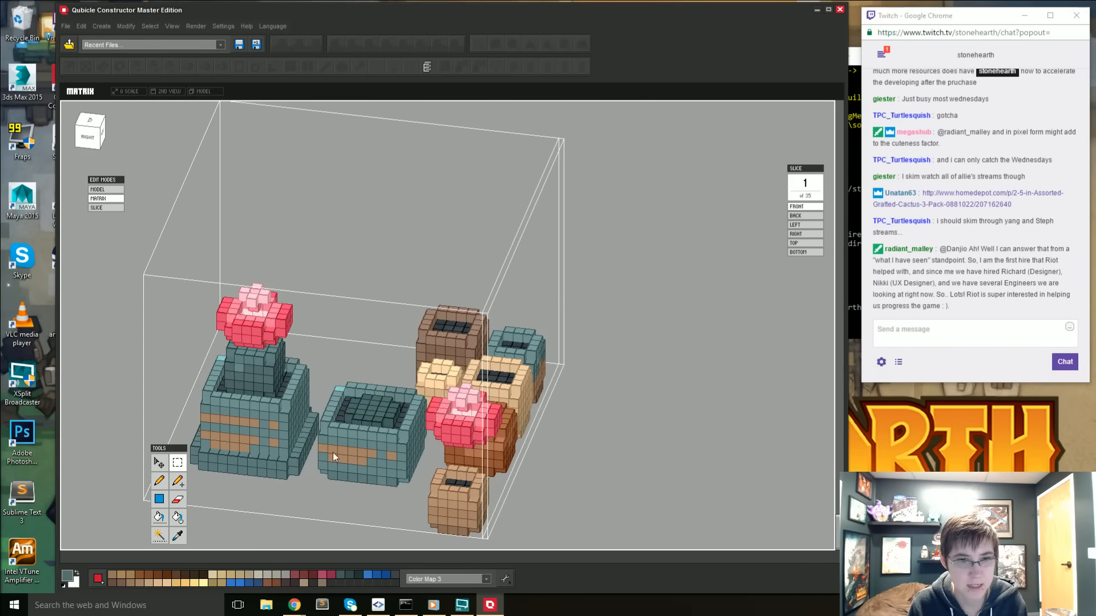
right_click_drag(259, 465, 313, 436)
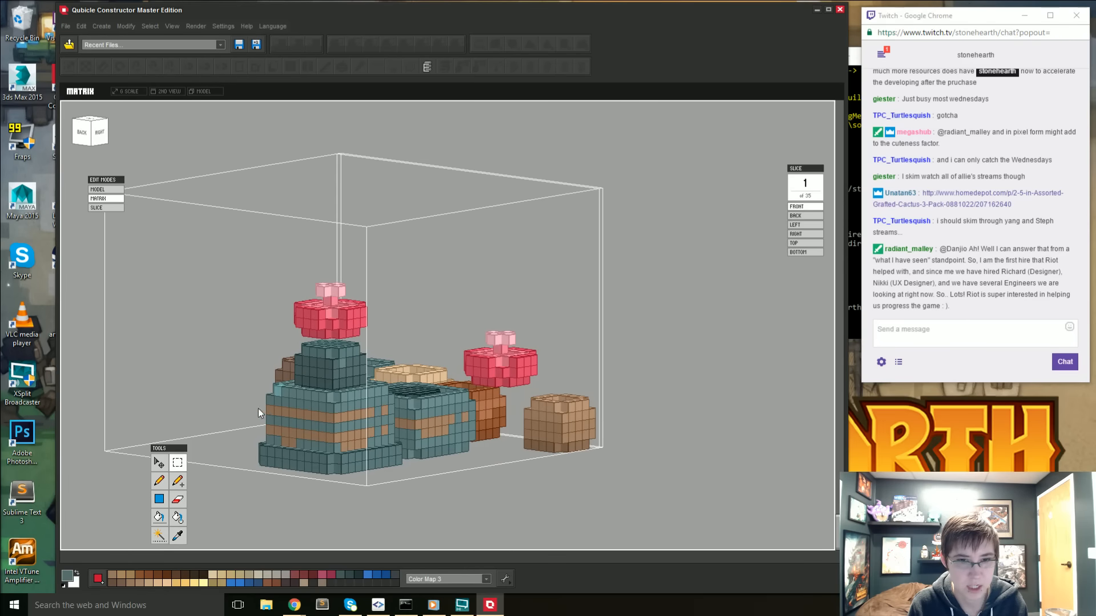
right_click_drag(260, 411, 305, 468)
left_click(322, 442, "shift")
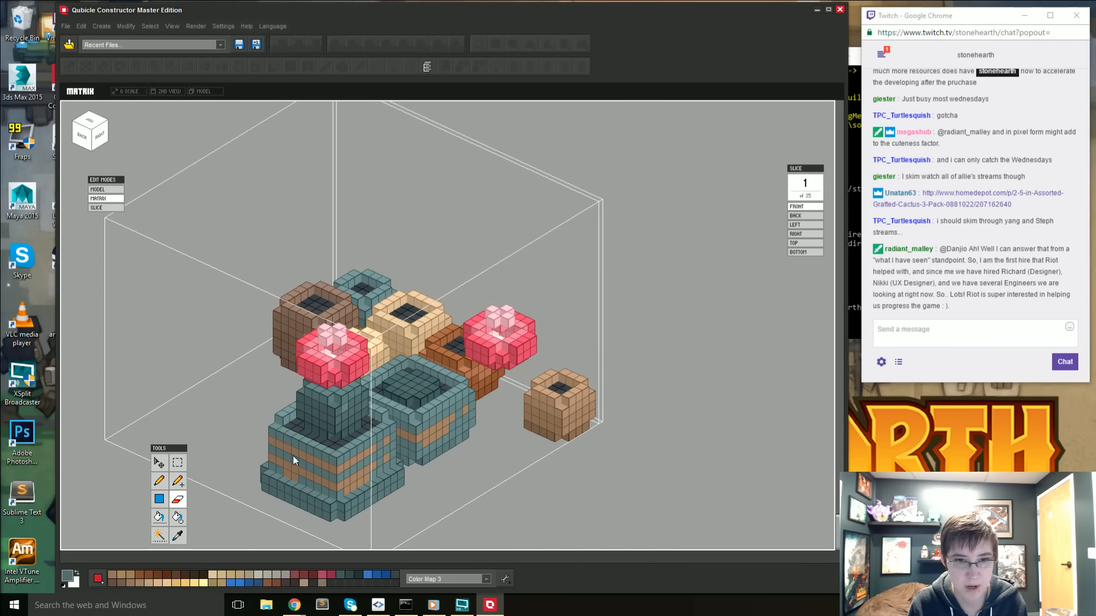
- Sample the pot's teal and attach a protruding rim two voxels high around the top of the planted pot on all sides
right_click_drag(293, 456, 362, 287)
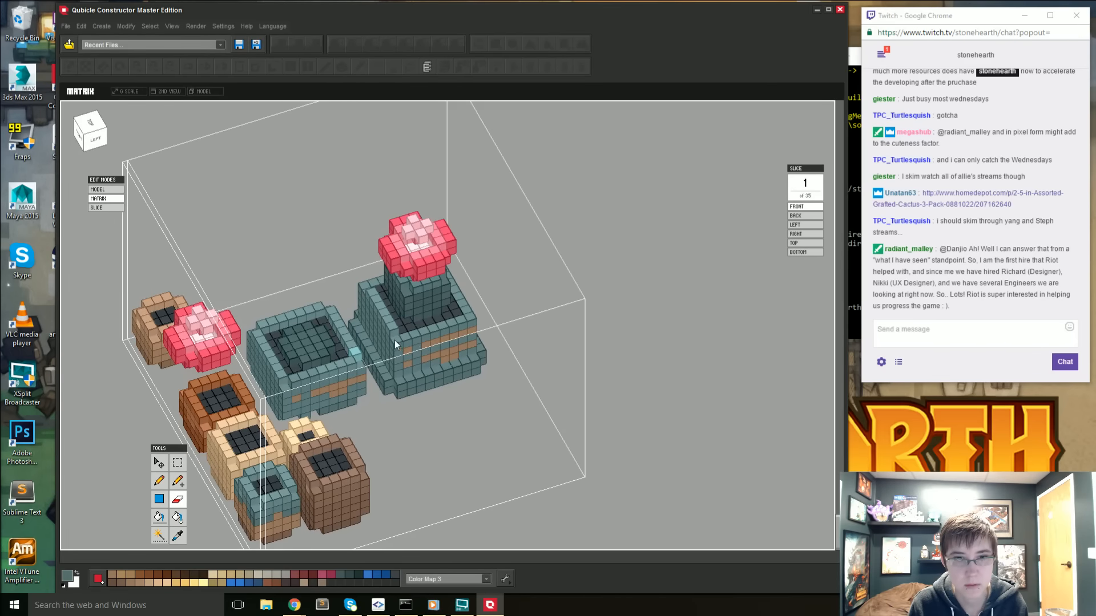
mouse_move(402, 384)
right_mouse_down()
mouse_move(367, 352)
mouse_move(383, 355)
right_mouse_up()
key("i")
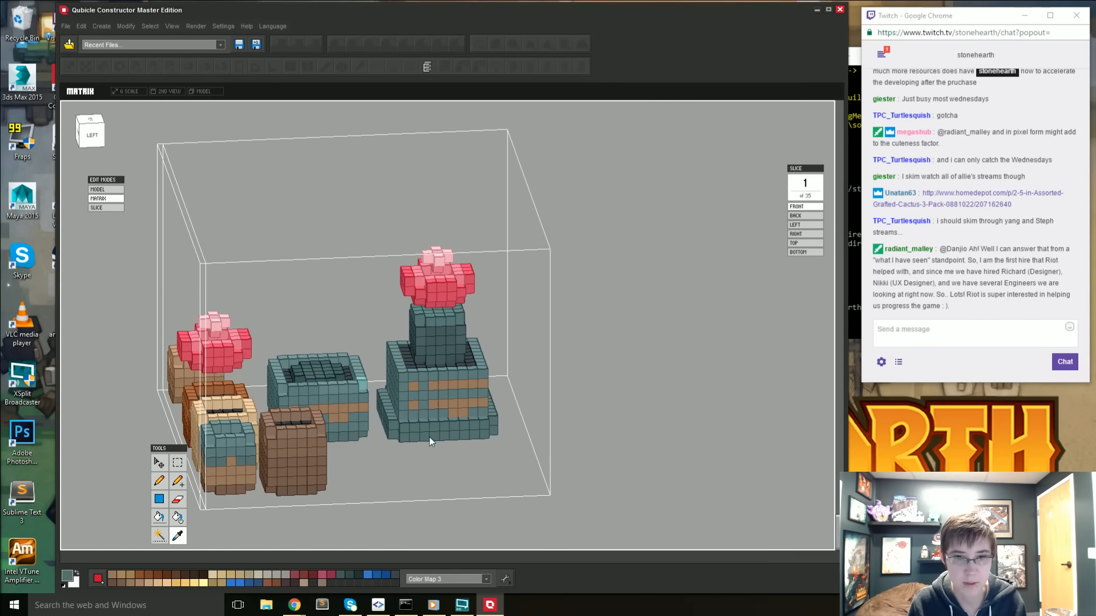
right_click_drag(429, 438, 414, 411)
key("a")
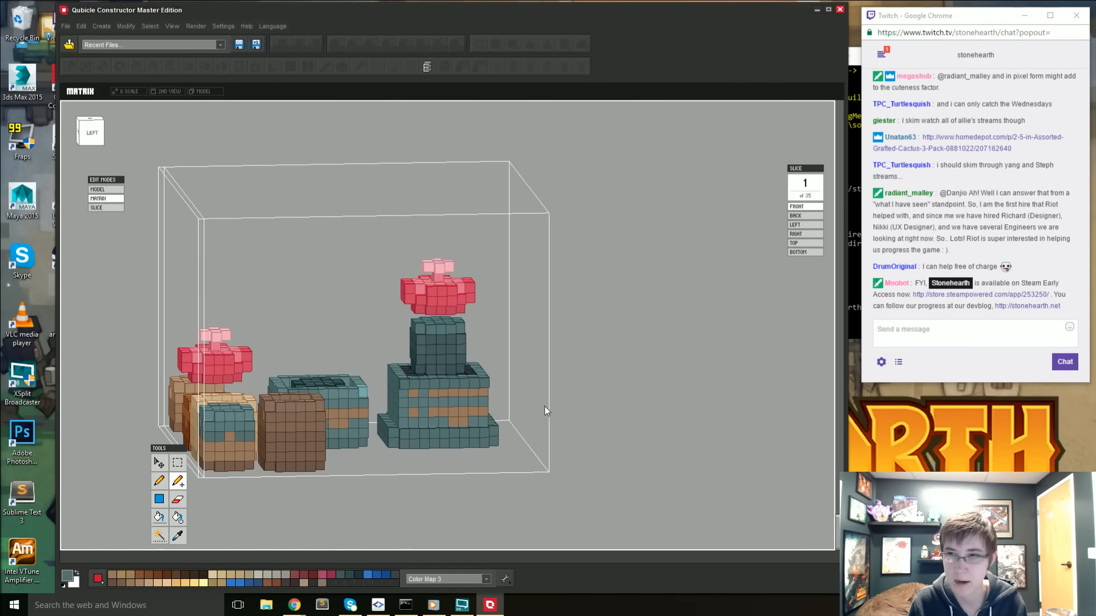
right_click_drag(545, 407, 491, 426)
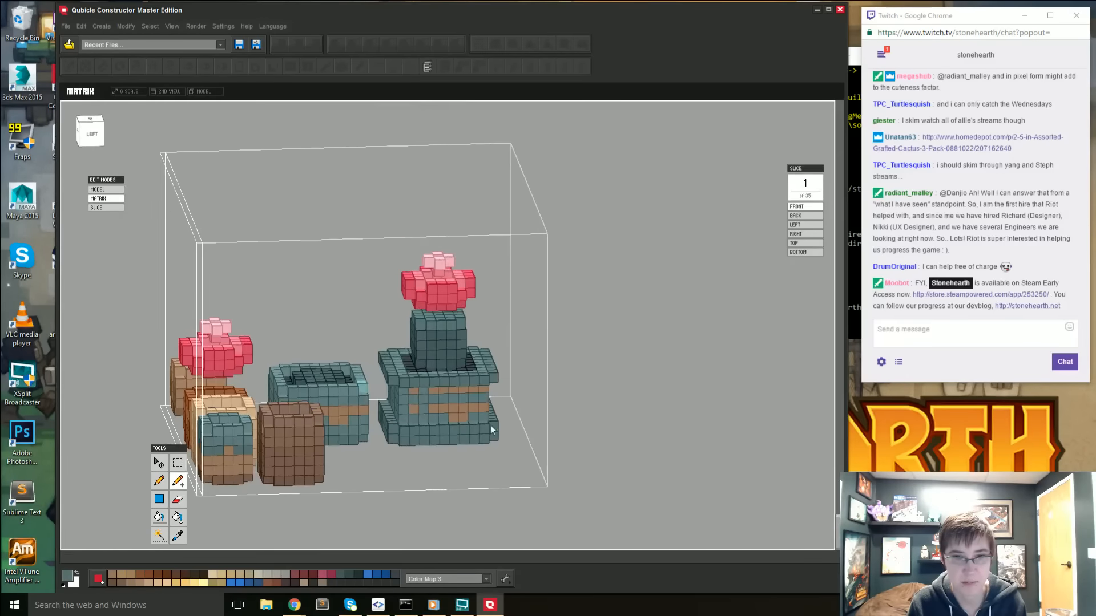
right_click_drag(356, 458, 344, 436)
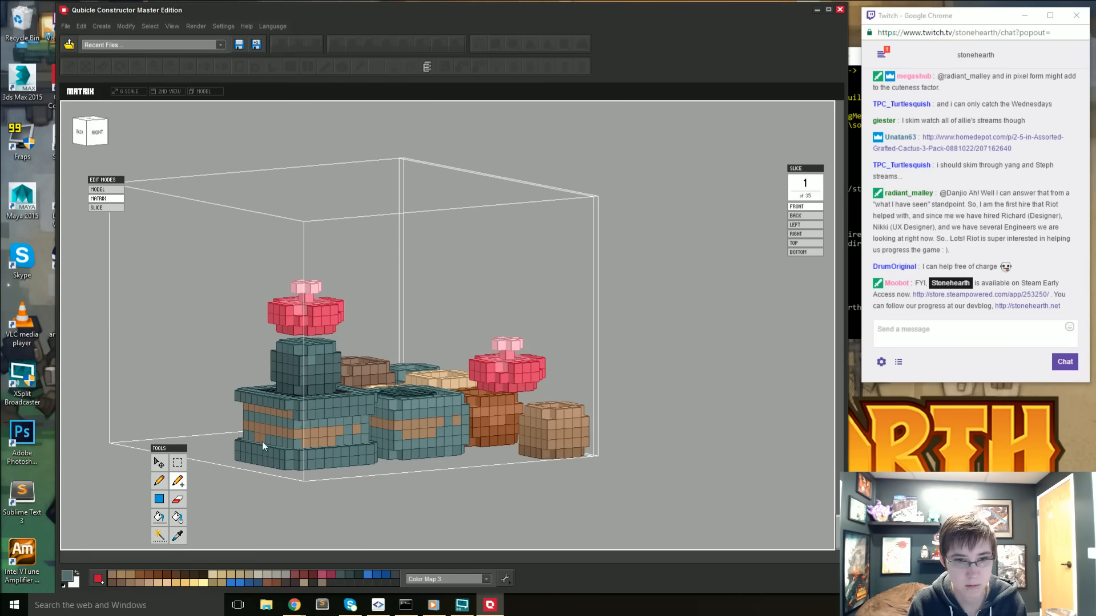
right_click_drag(263, 441, 466, 407)
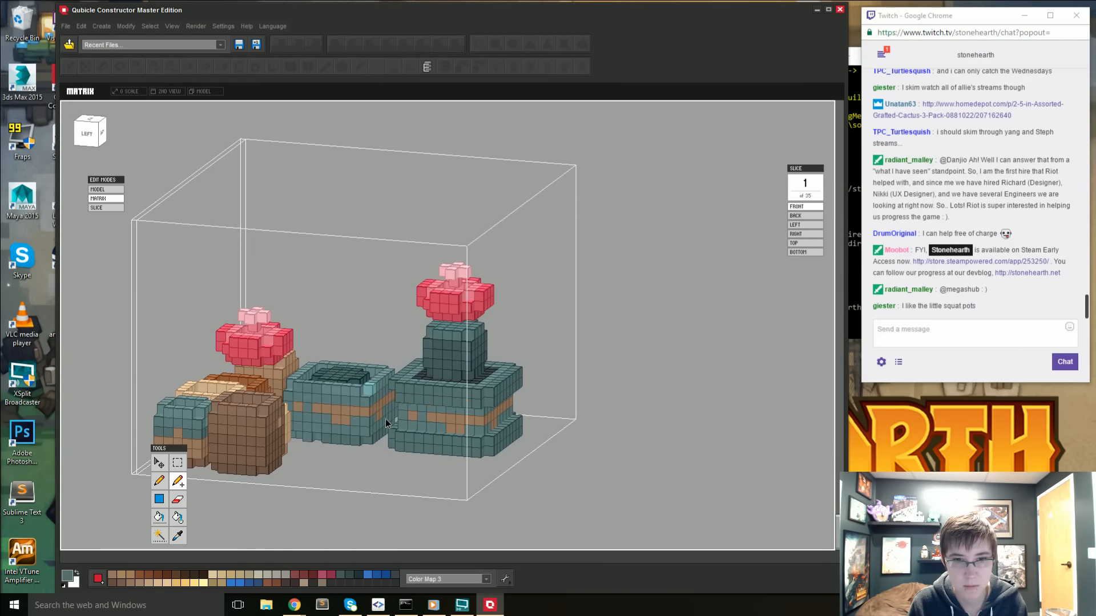
right_click_drag(385, 419, 336, 412)
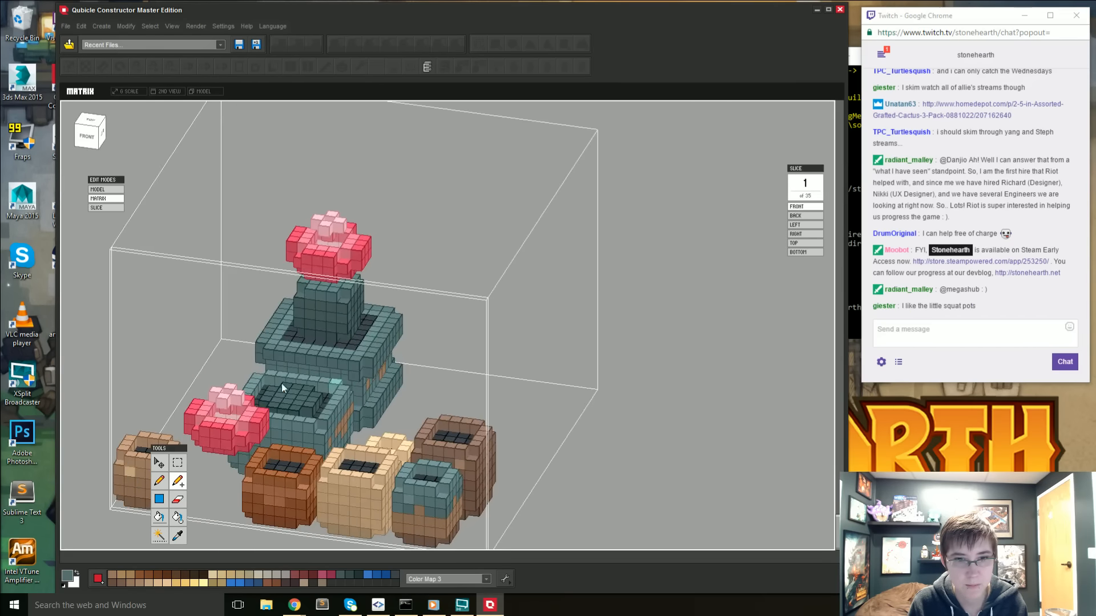
- From the right view, raise the planted pot's body, top rim, cactus and flower one voxel above the base rim
right_click_drag(282, 384, 254, 413)
right_click_drag(197, 435, 222, 413)
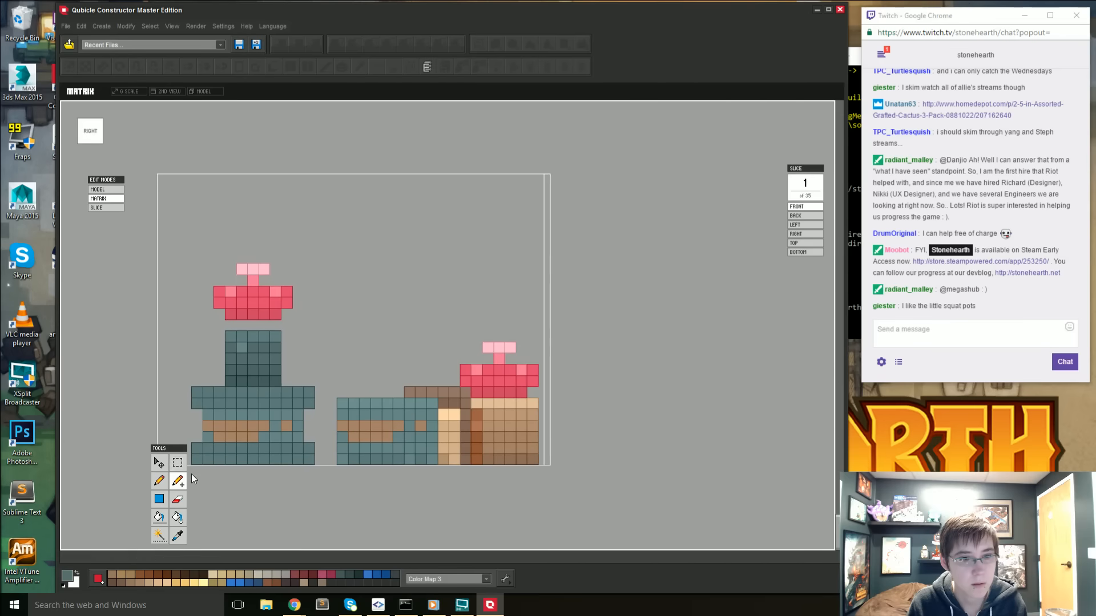
left_click(181, 463)
left_click_drag(183, 234, 316, 433)
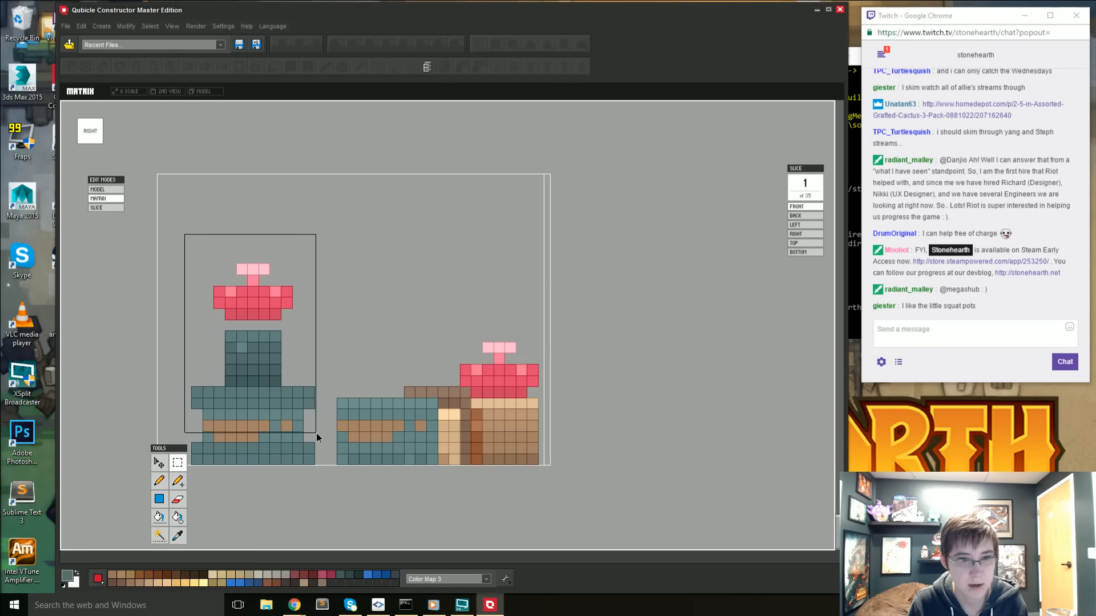
left_click(158, 463)
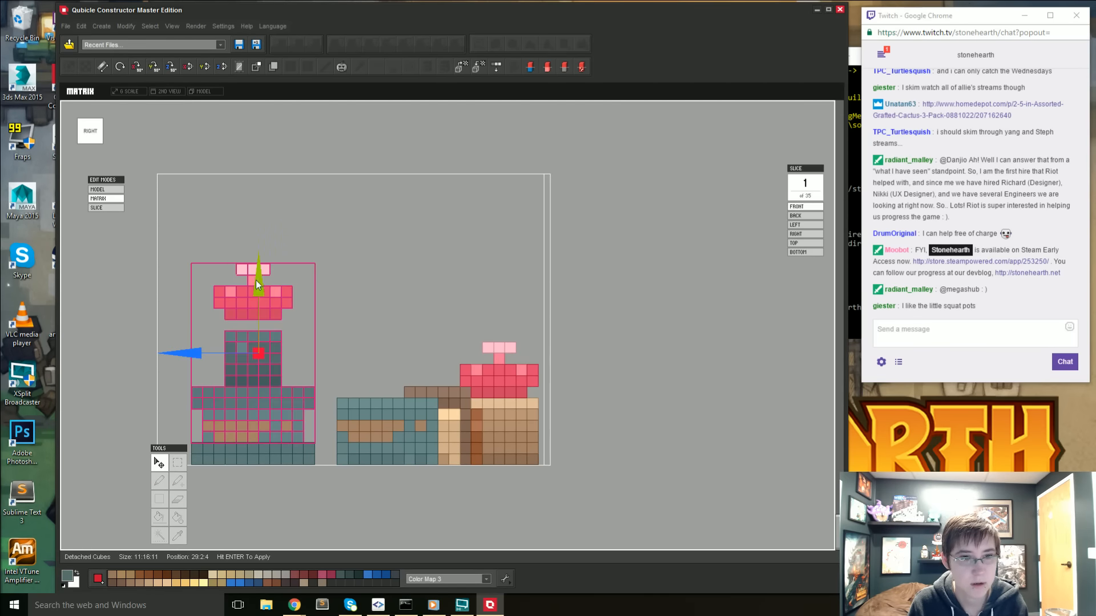
left_click_drag(257, 280, 257, 273)
key("Return")
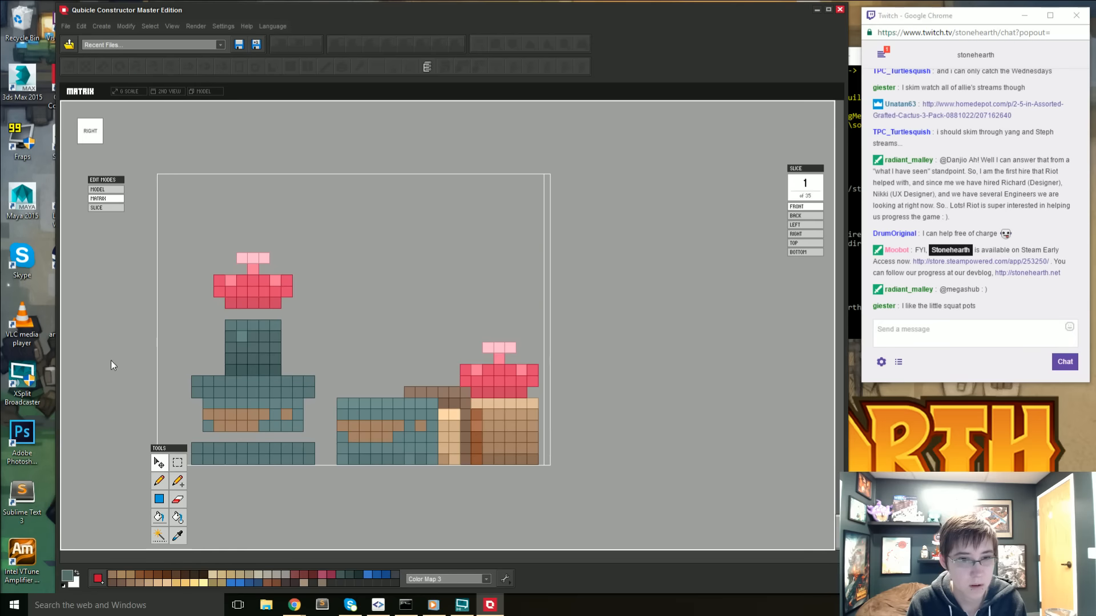
- Copy the bottom row of the pot body and lower the copy one voxel onto the base rim
left_click(178, 462)
left_click_drag(300, 432, 312, 434)
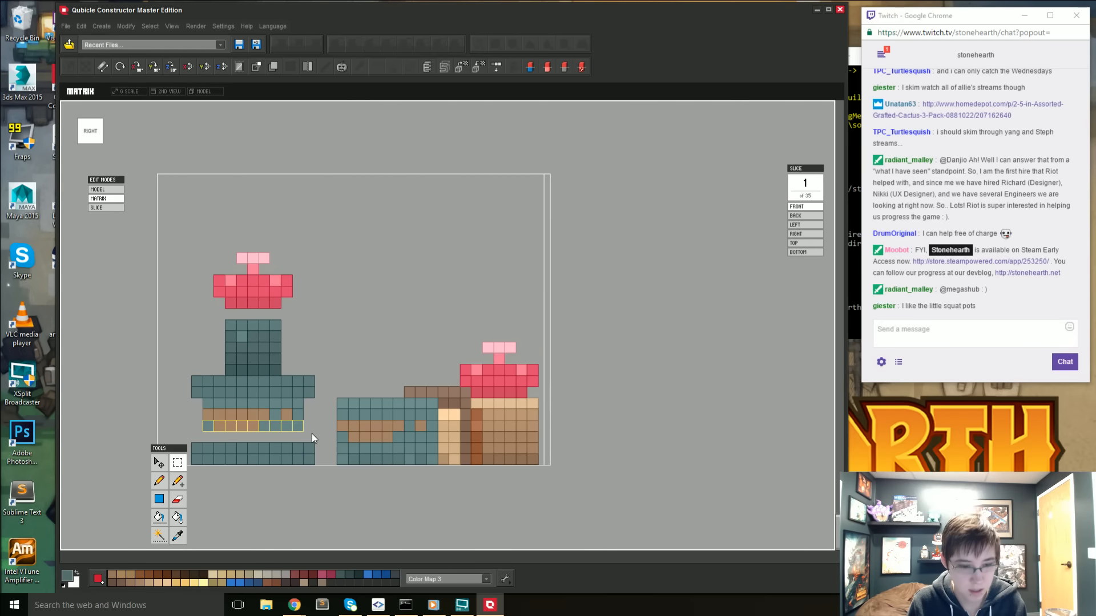
key("ctrl+c")
key("ctrl+v")
left_click_drag(259, 350, 261, 361)
key("Return")
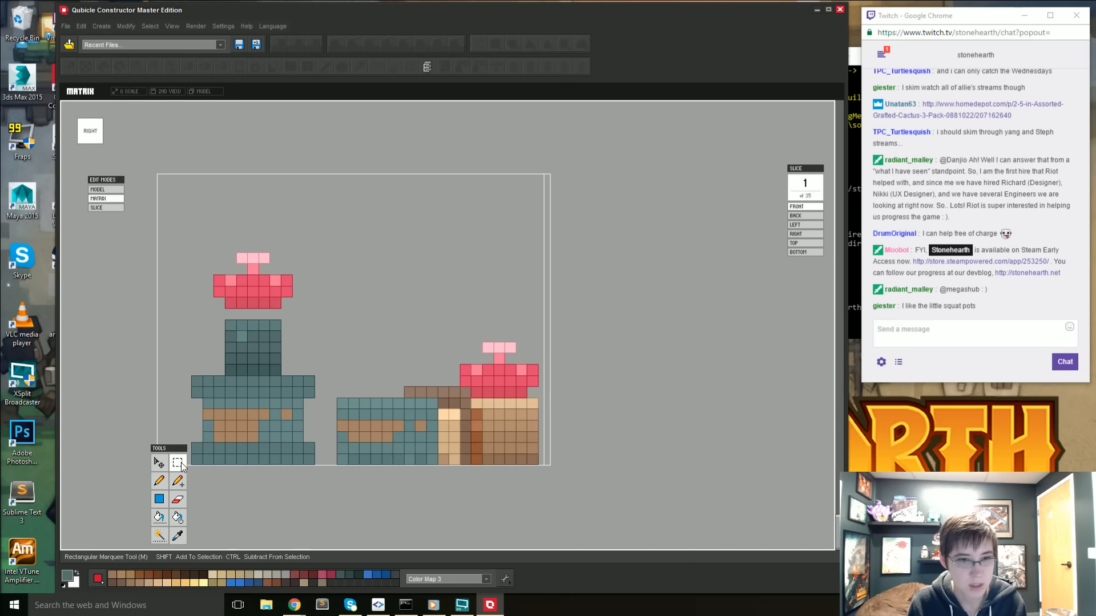
left_click_drag(205, 444, 207, 445)
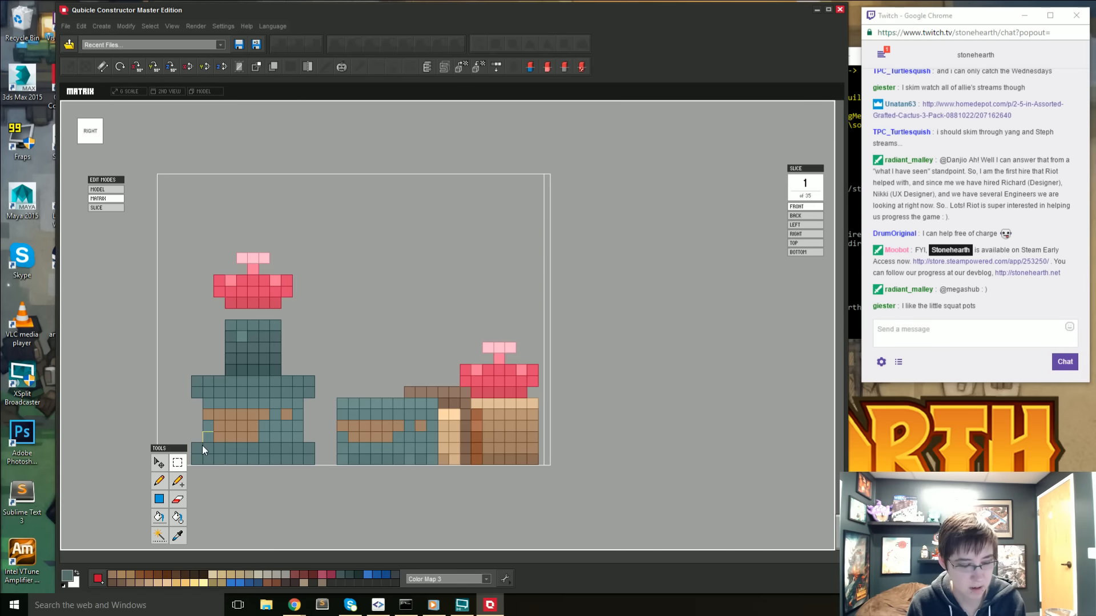
key("ctrl+d")
key("e")
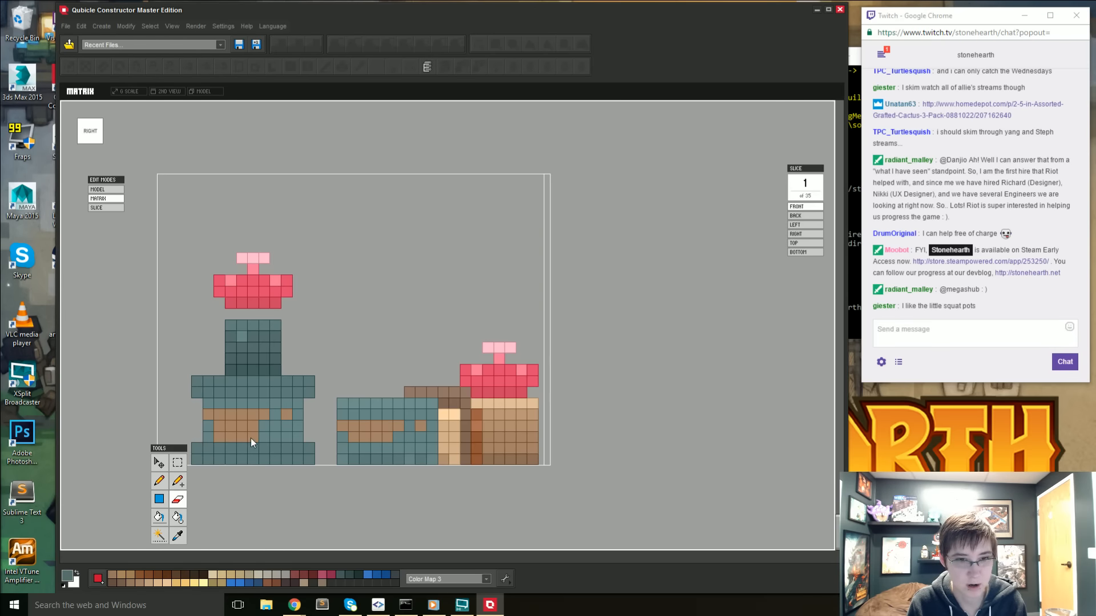
right_click_drag(206, 465, 422, 426)
- Sample the large pot's teal, shift it to a darker shade and paint the body row just above the base rim around the pot
key("i")
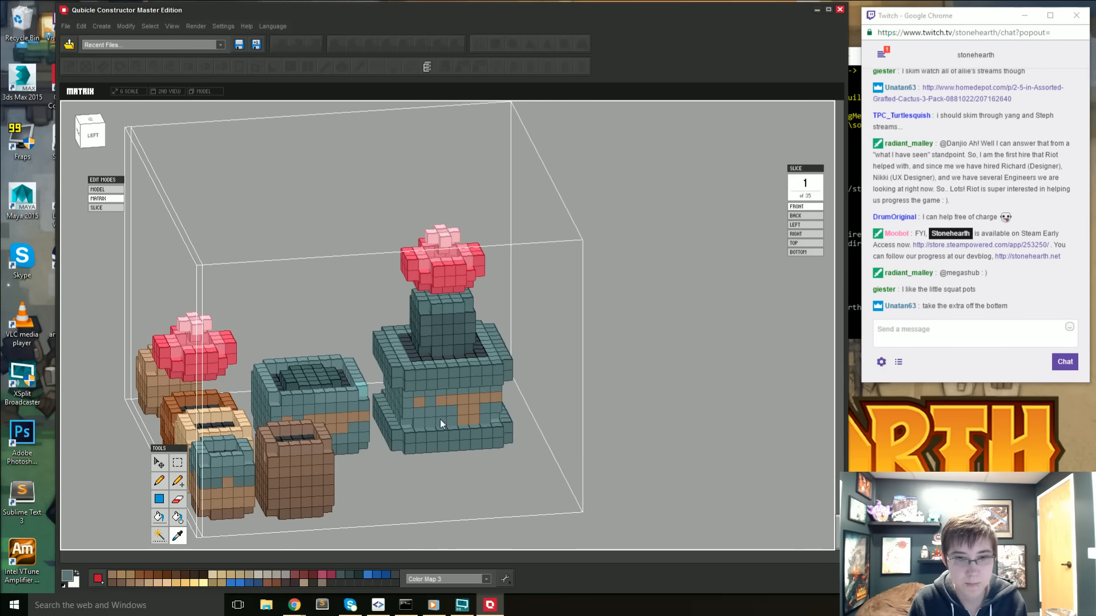
left_click(68, 578)
left_click(397, 290)
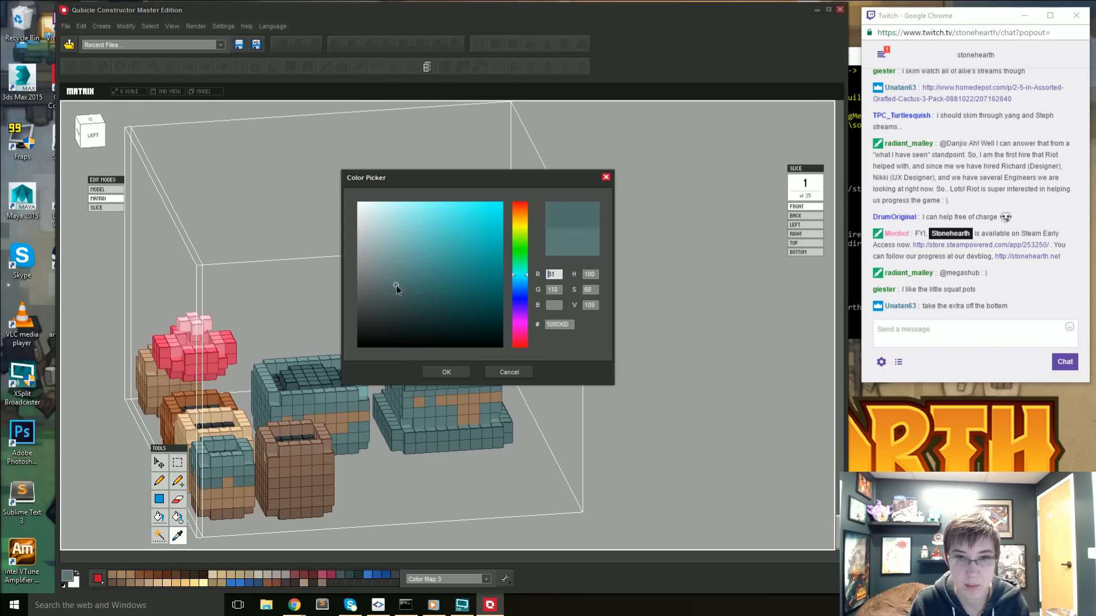
left_click(446, 372)
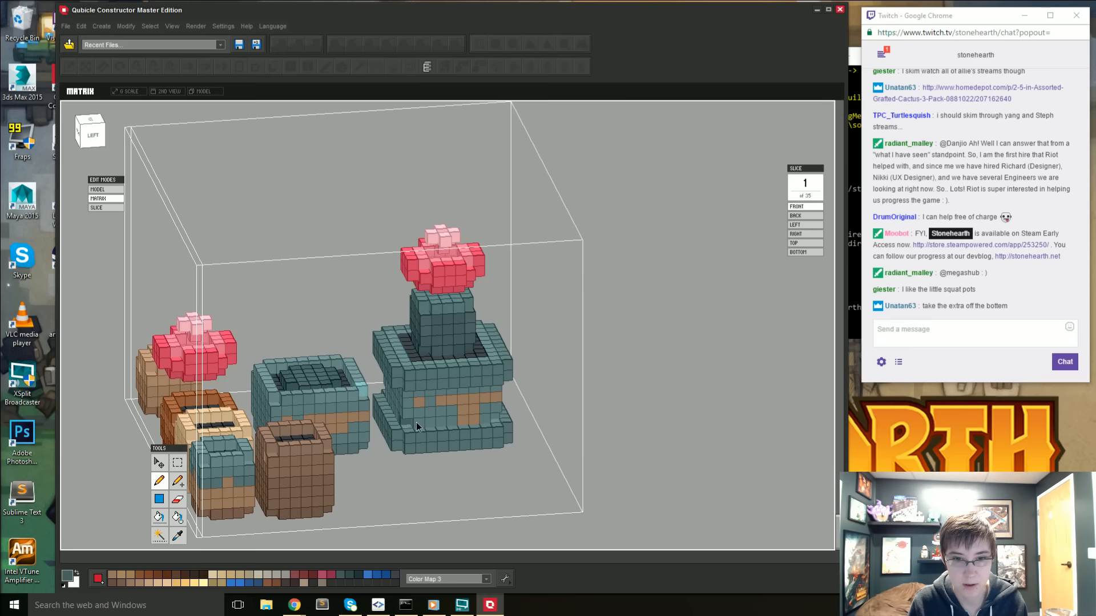
right_click_drag(482, 417, 292, 425)
key("i")
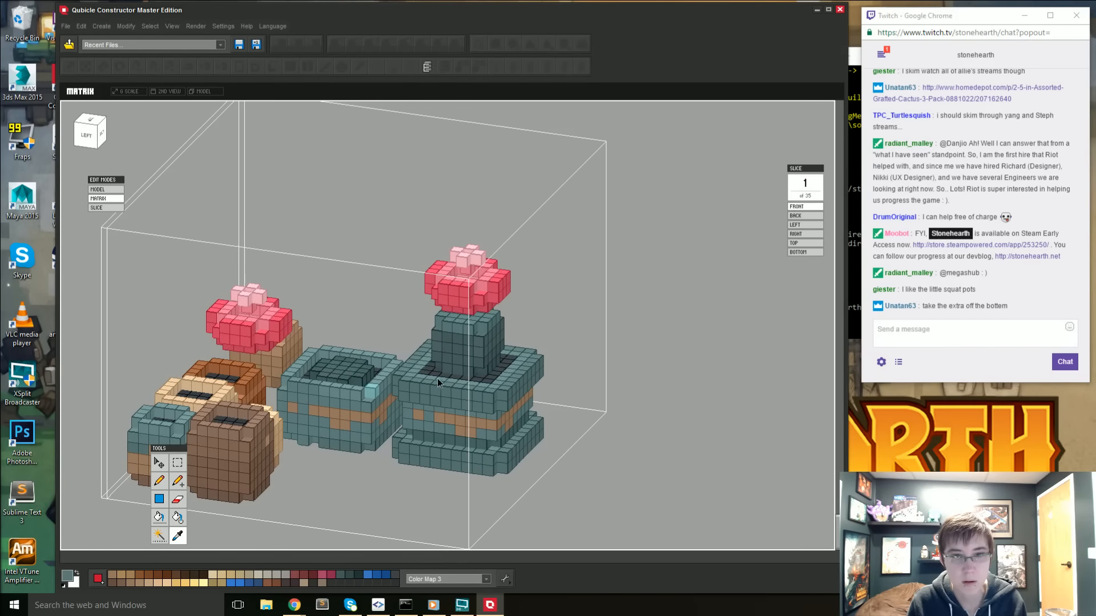
key("b")
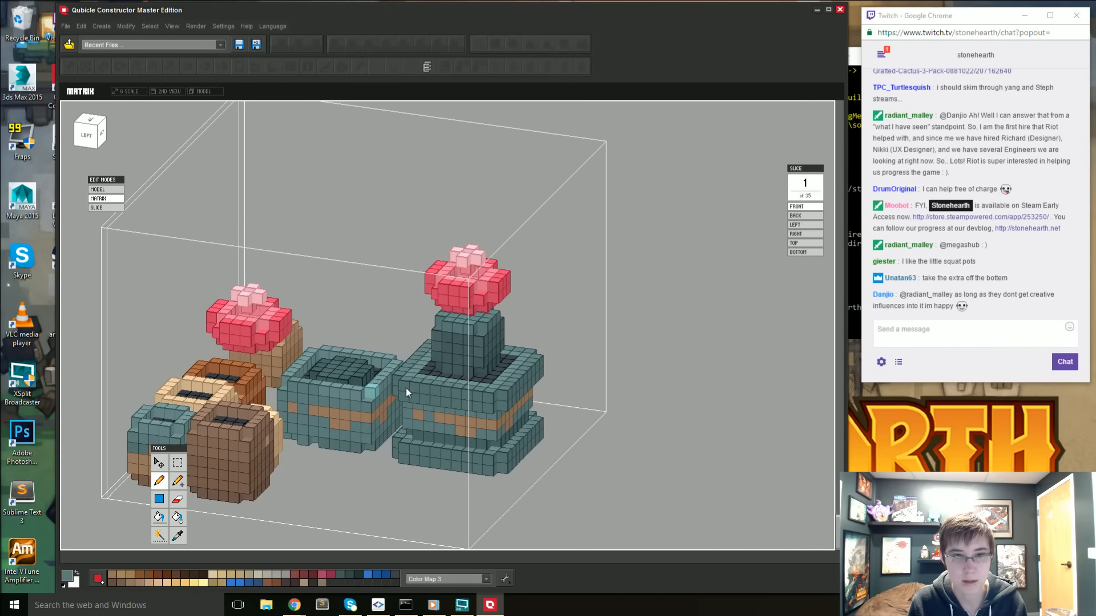
right_click_drag(402, 440, 127, 334)
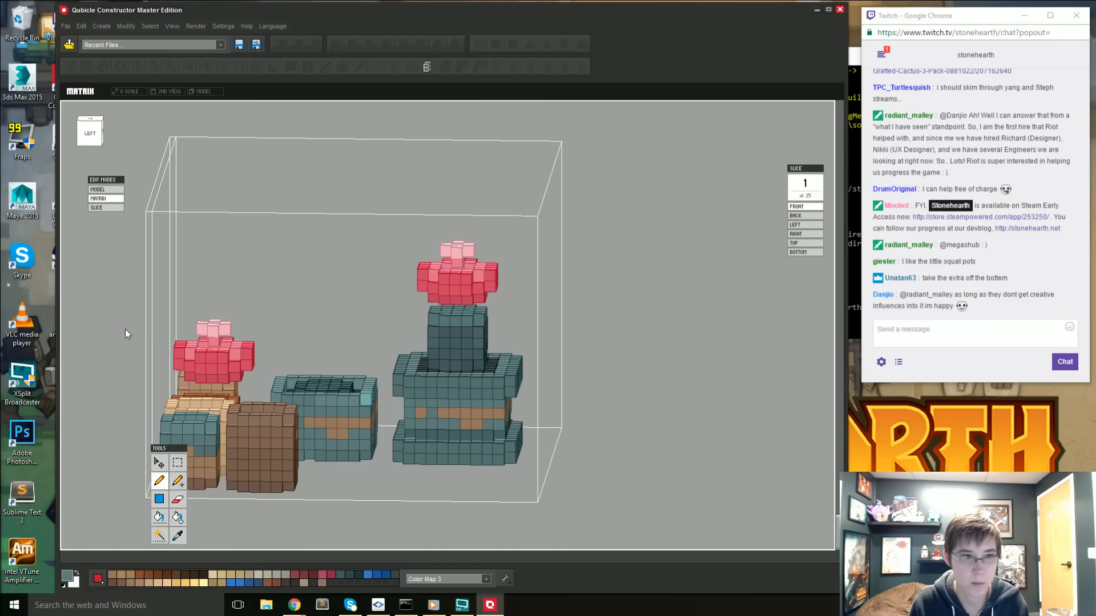
- From the left view, select the large pot's two-voxel-high top rim and fill it with the lighter teal #5D7A7A
left_click(78, 133)
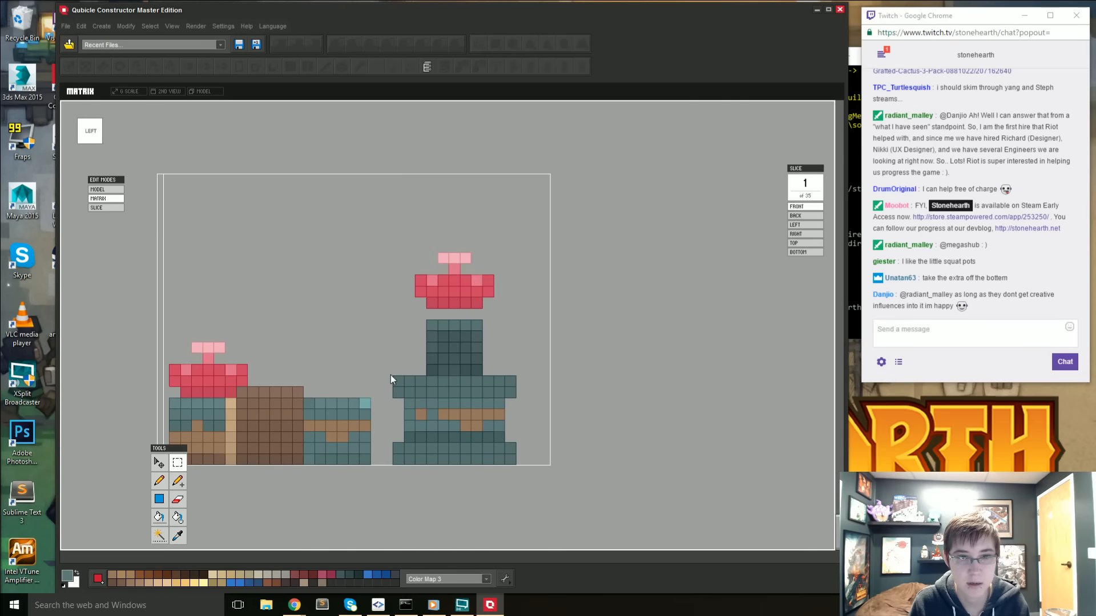
left_click_drag(390, 375, 556, 394)
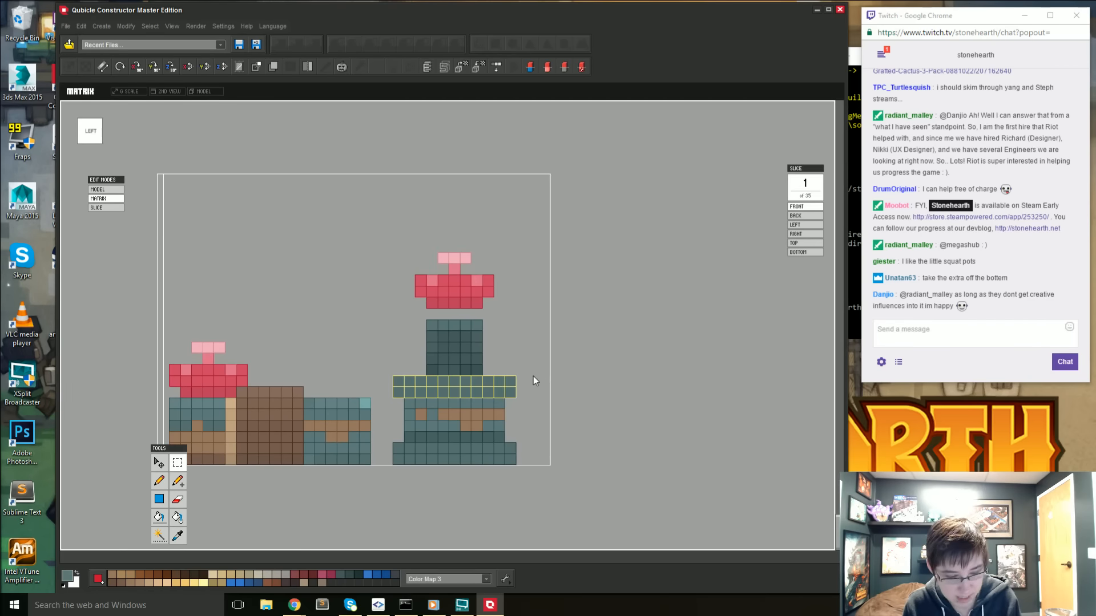
key("alt")
left_click(67, 574)
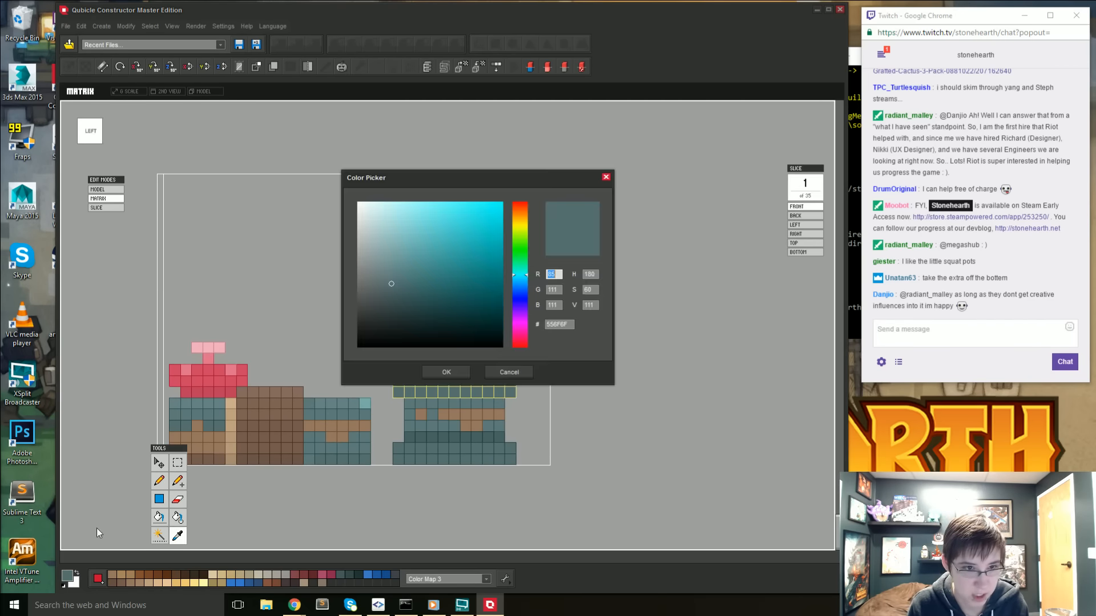
left_click(391, 280)
left_click(436, 343)
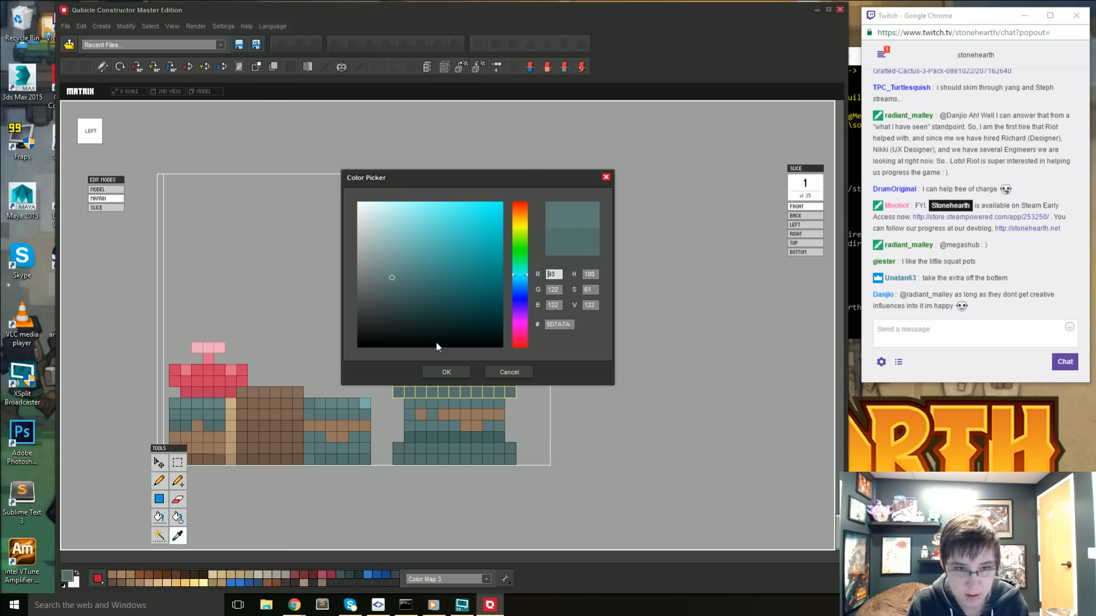
left_click(452, 373)
key("g")
left_click(447, 379)
key("ctrl+d")
mouse_move(459, 368)
right_mouse_down()
mouse_move(462, 402)
mouse_move(420, 393)
mouse_move(448, 397)
mouse_move(408, 298)
mouse_move(426, 362)
mouse_move(419, 336)
mouse_move(431, 312)
mouse_move(451, 349)
mouse_move(174, 317)
right_mouse_up()
- Examine the large pot's top rim and the planting surface around the cactus from several sides
key("e")
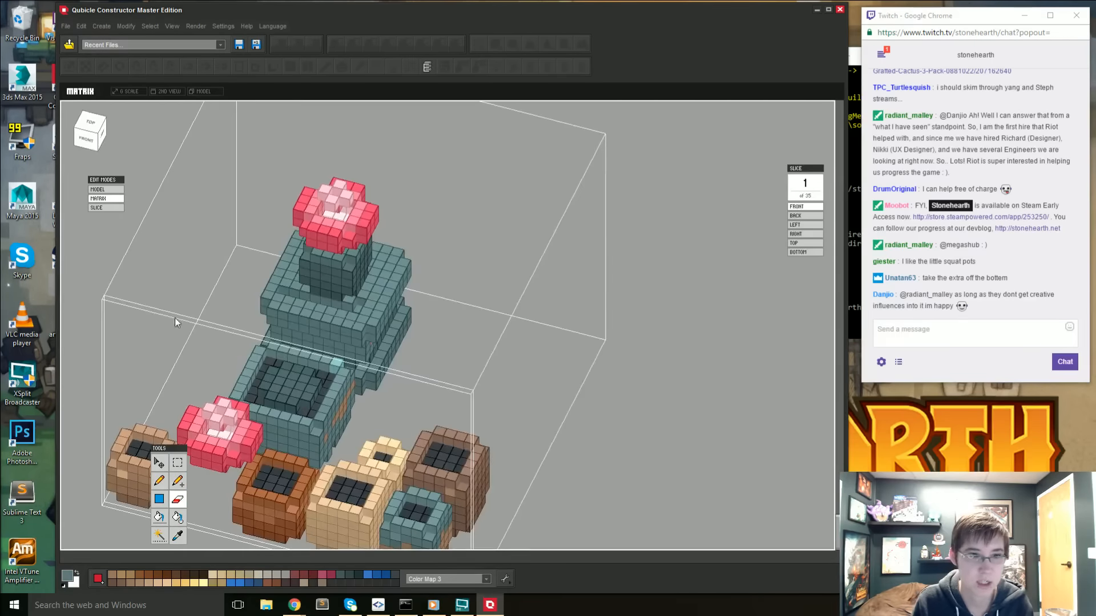
right_click_drag(276, 305, 196, 370)
right_click_drag(138, 385, 234, 424)
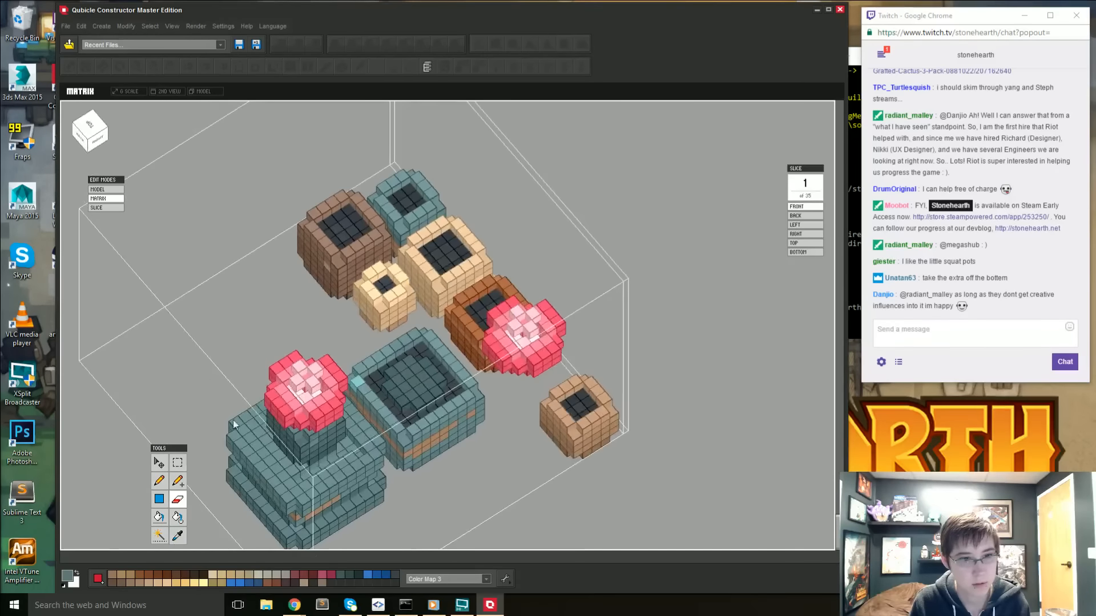
mouse_move(293, 446)
right_mouse_down()
mouse_move(344, 447)
mouse_move(384, 420)
mouse_move(406, 442)
mouse_move(435, 439)
mouse_move(240, 430)
mouse_move(278, 360)
mouse_move(247, 393)
mouse_move(262, 394)
mouse_move(230, 403)
mouse_move(259, 369)
mouse_move(378, 343)
mouse_move(406, 344)
mouse_move(409, 368)
mouse_move(431, 387)
right_mouse_up()
key("i")
key("b")
key("a")
key("e")
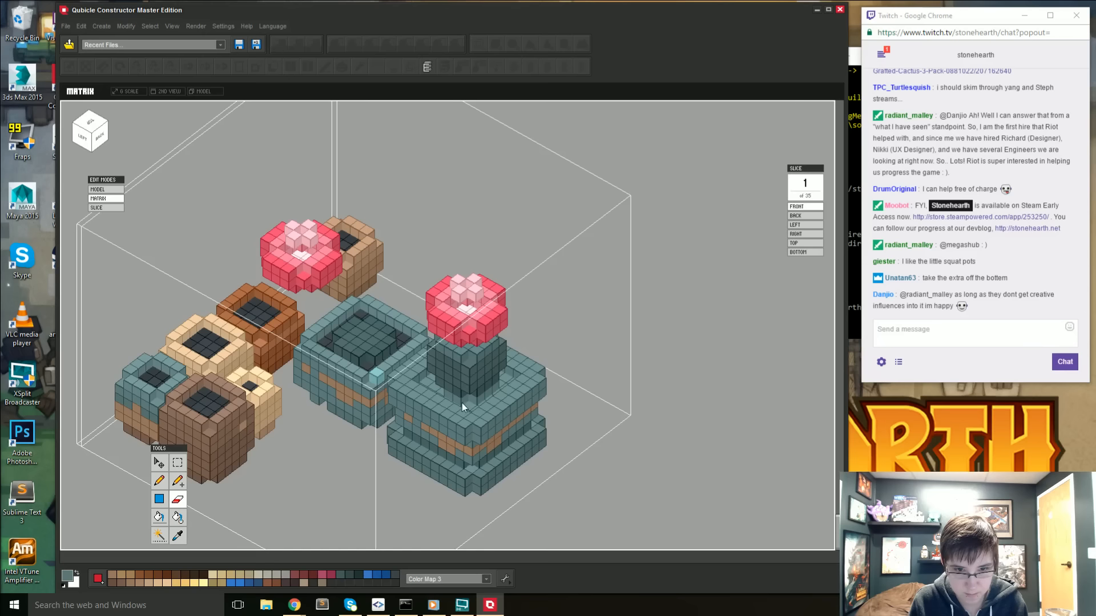
right_click_drag(450, 399, 449, 424)
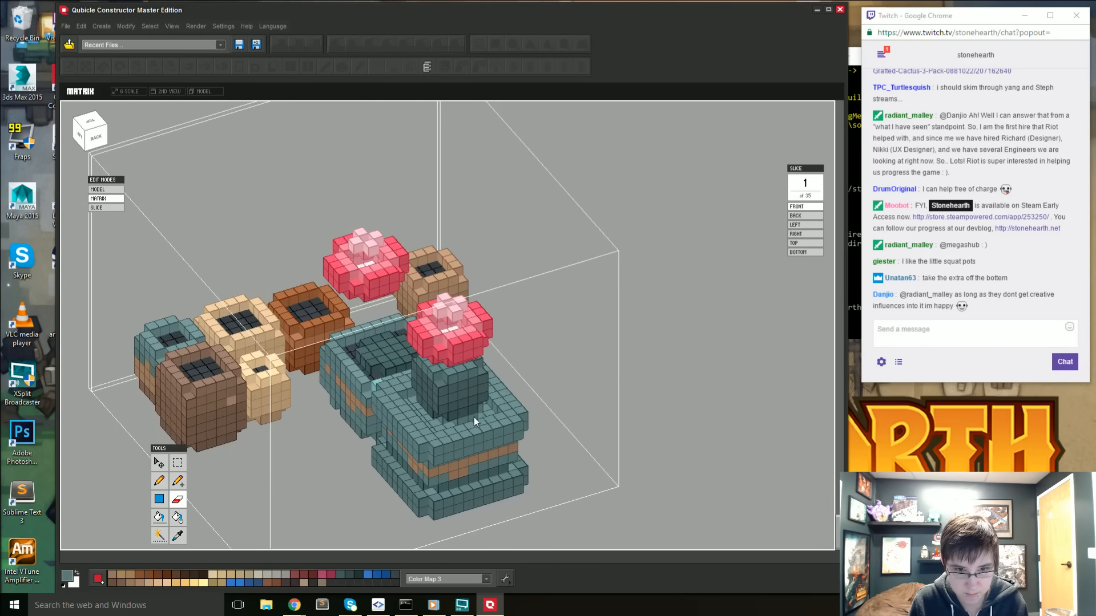
right_click_drag(504, 425, 379, 447)
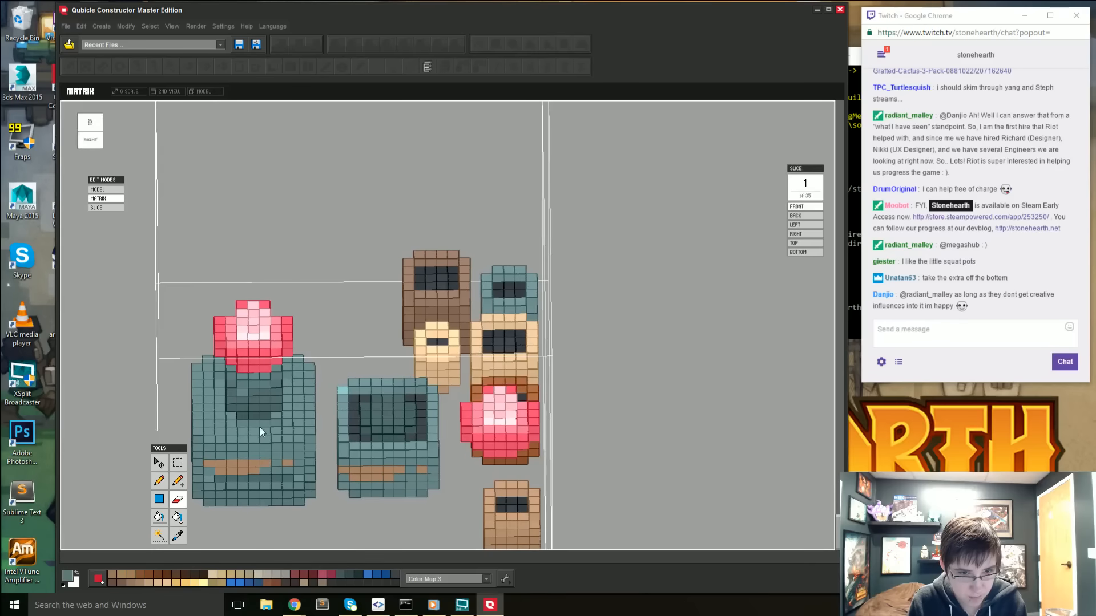
right_click_drag(257, 436, 411, 411)
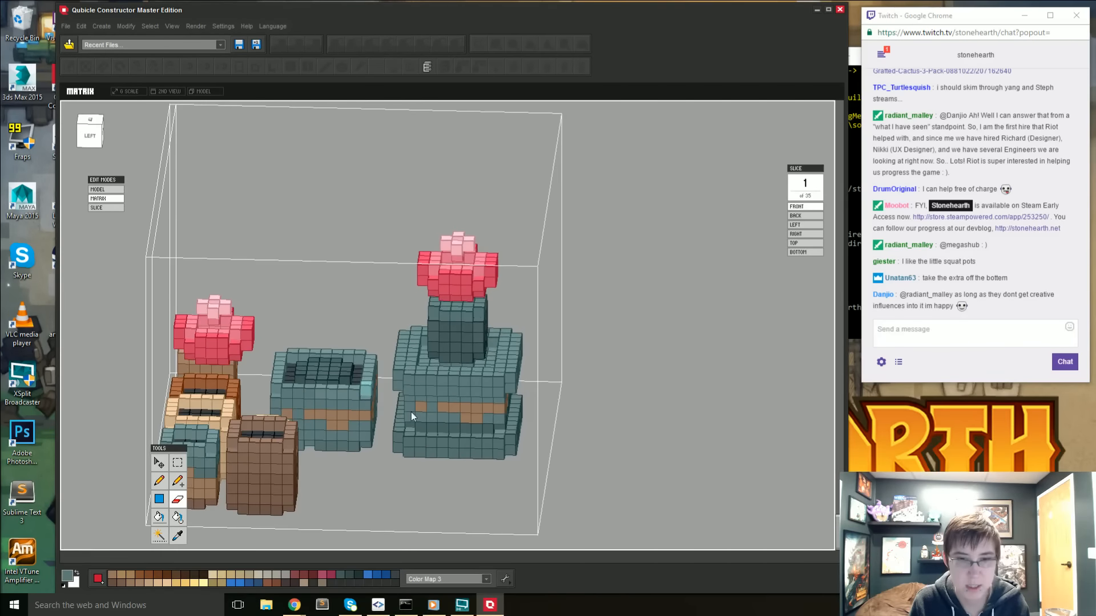
middle_click_drag(411, 412, 372, 477)
right_click_drag(372, 476, 356, 470)
- Retouch the brown drips on the large pot's body, painting sampled teal on the left side and sampled brown on the back
key("i")
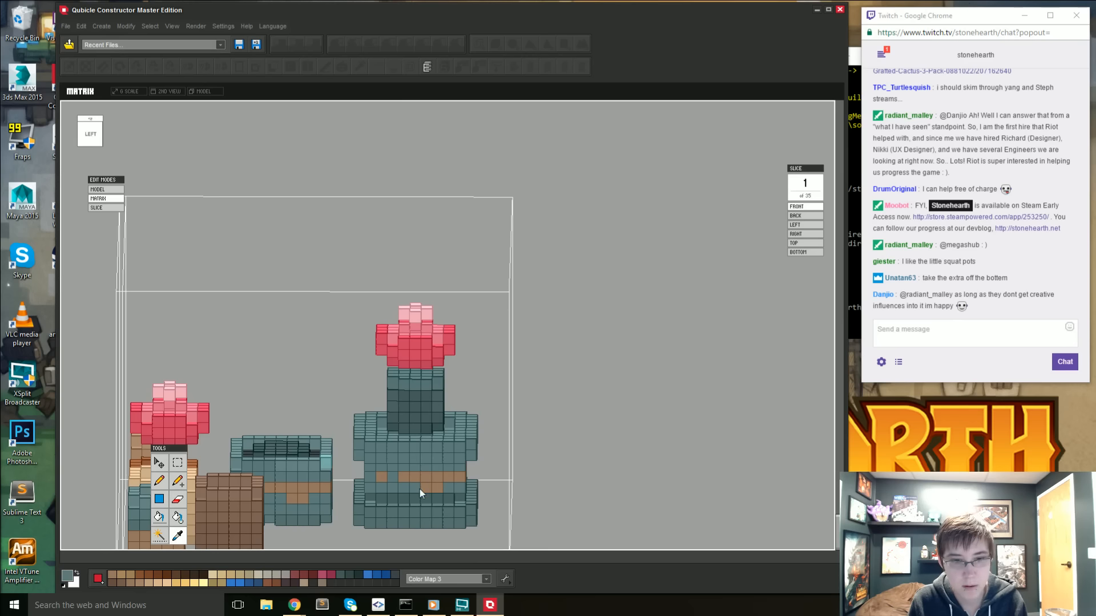
key("b")
right_click_drag(425, 489, 383, 535)
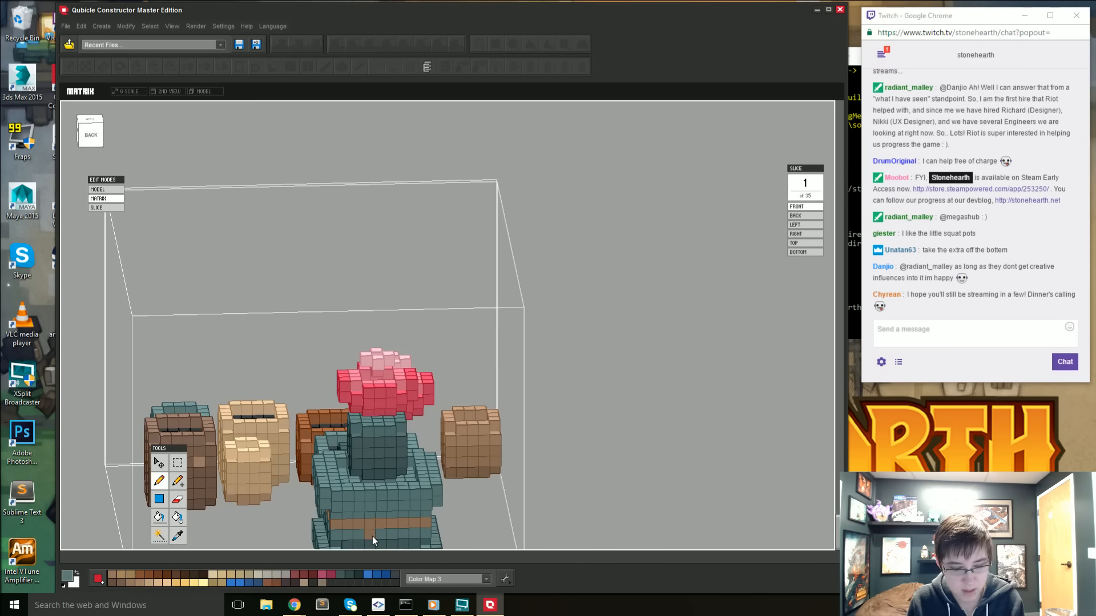
key("i")
left_click(385, 527)
key("b")
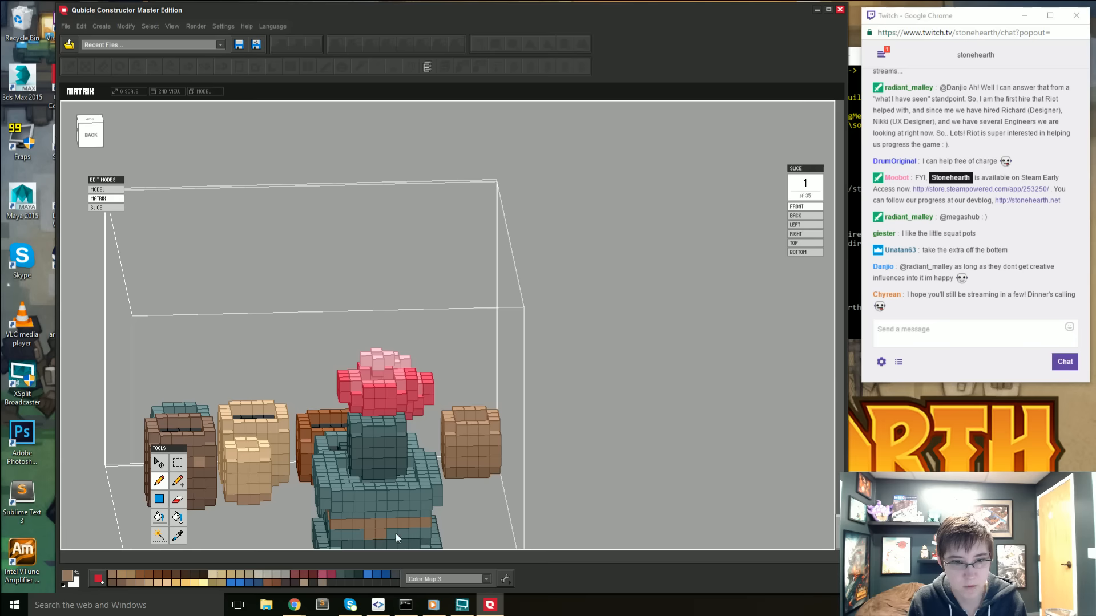
right_click_drag(396, 533, 381, 491)
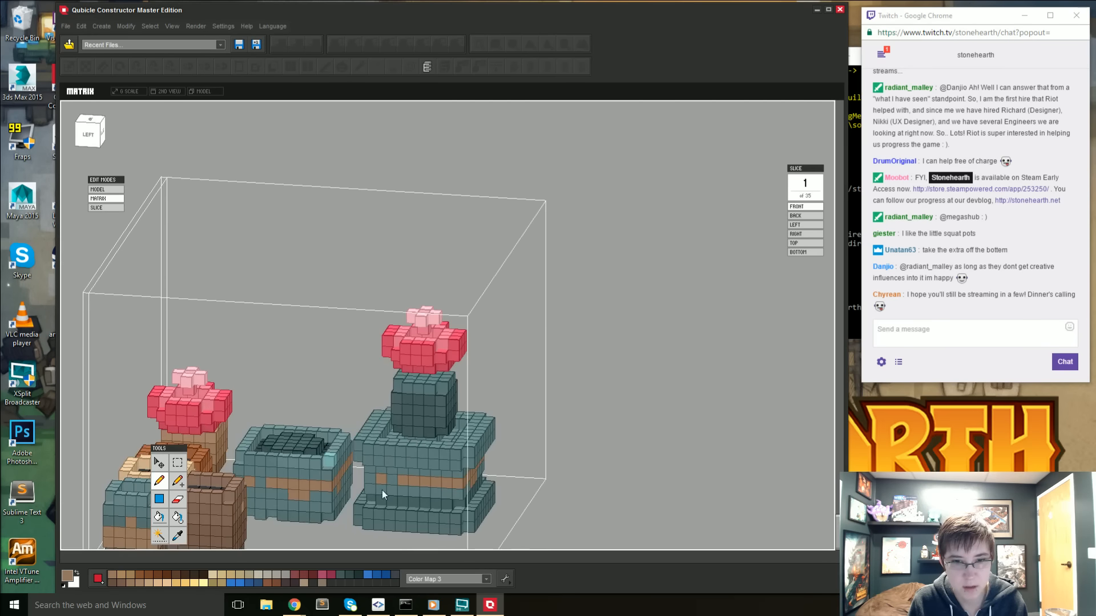
- Sample the dark soil color, select the planting area inside the top rim without the cactus and flower, and fill it with that color
right_click_drag(501, 506, 100, 228)
key("i")
left_click(416, 497)
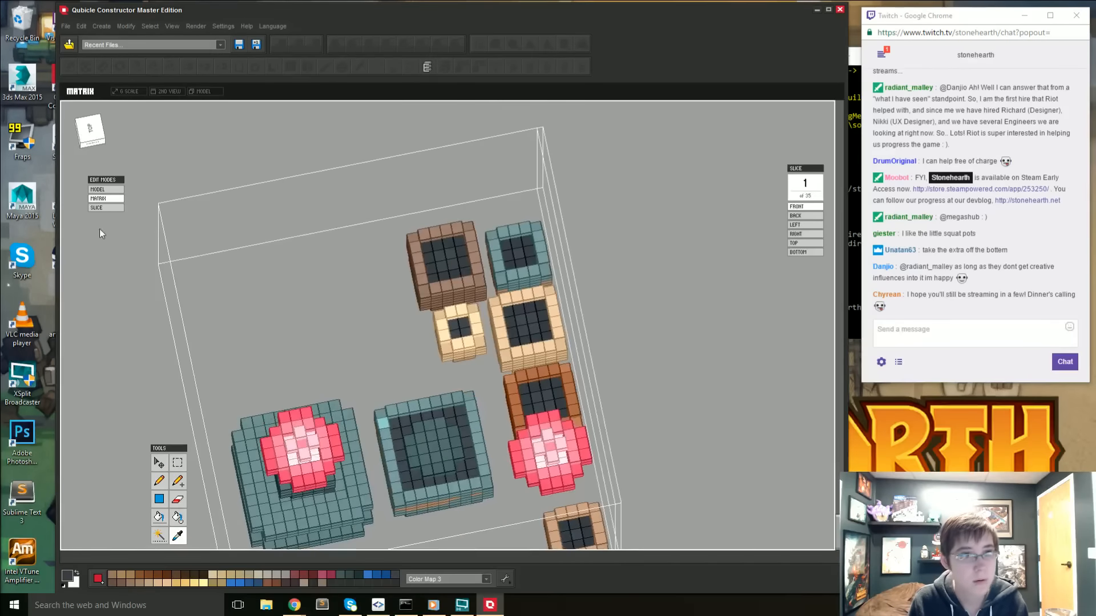
left_click(88, 130)
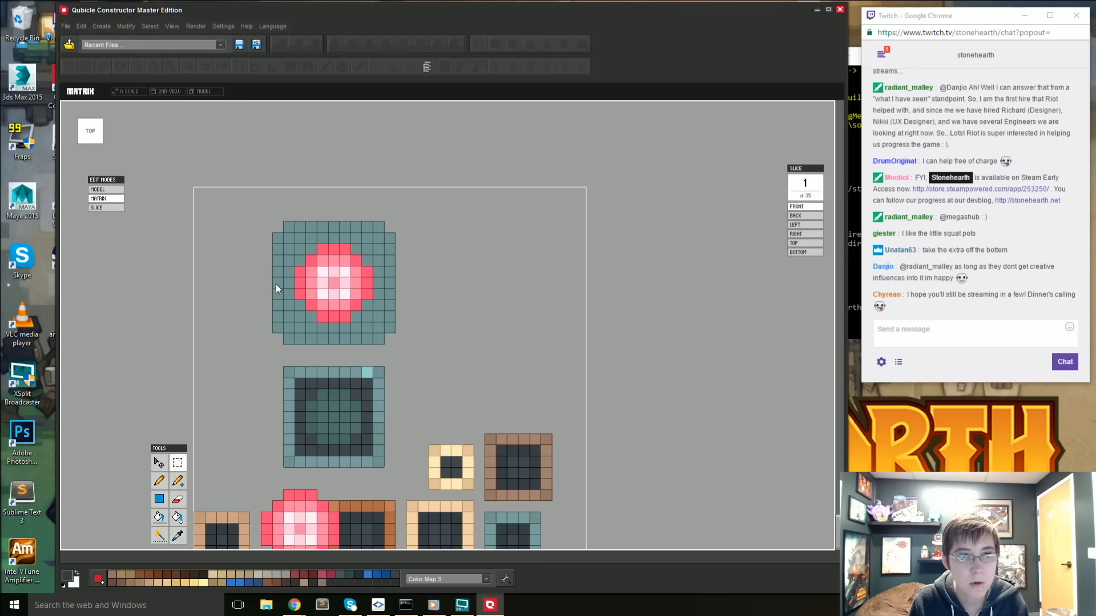
left_click_drag(298, 247, 369, 318)
right_click_drag(368, 318, 402, 259)
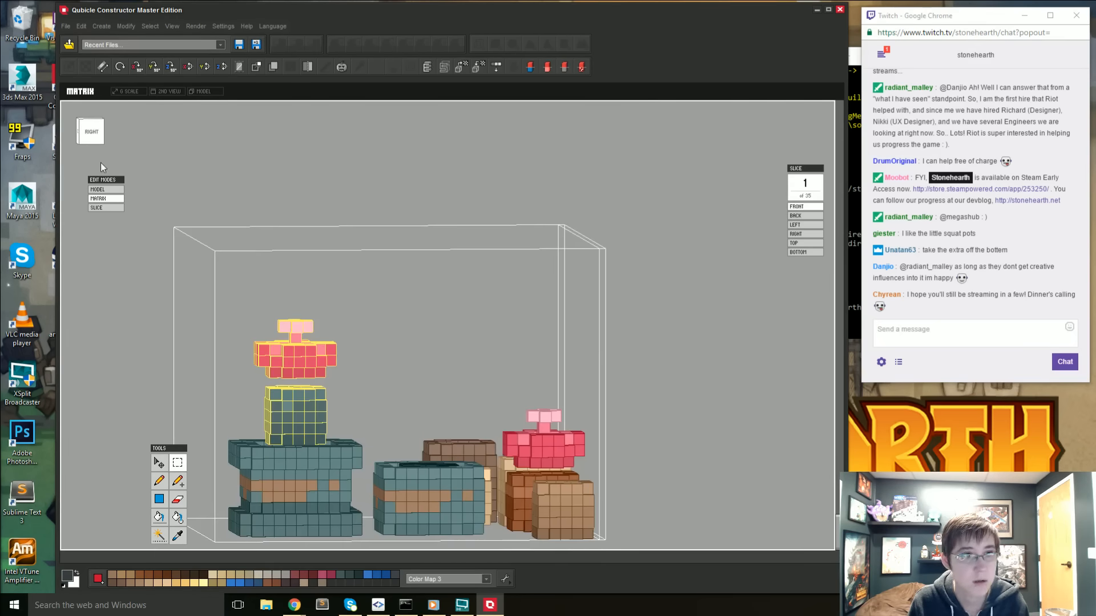
left_click_drag(238, 330, 344, 432)
left_click_drag(263, 478, 373, 560)
right_click_drag(237, 416, 391, 458)
key("g")
left_click(300, 514)
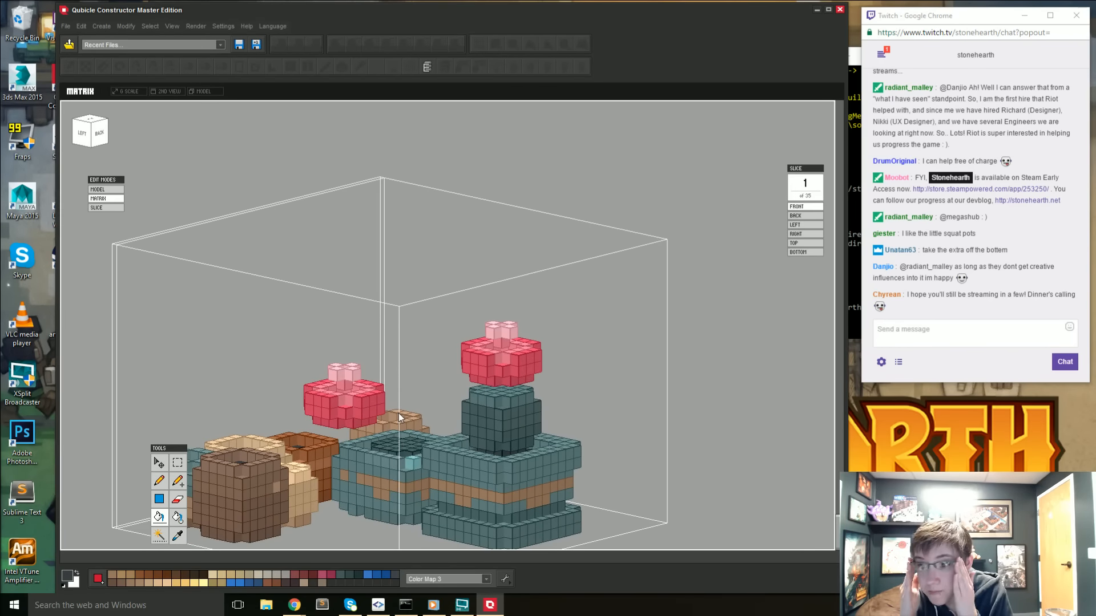
- Compare the large cactus pot with the other models in the full scene and reopen the potted plants matrix for editing
right_click_drag(630, 328, 699, 376)
key("Tab")
scroll(491, 402, "down", 10)
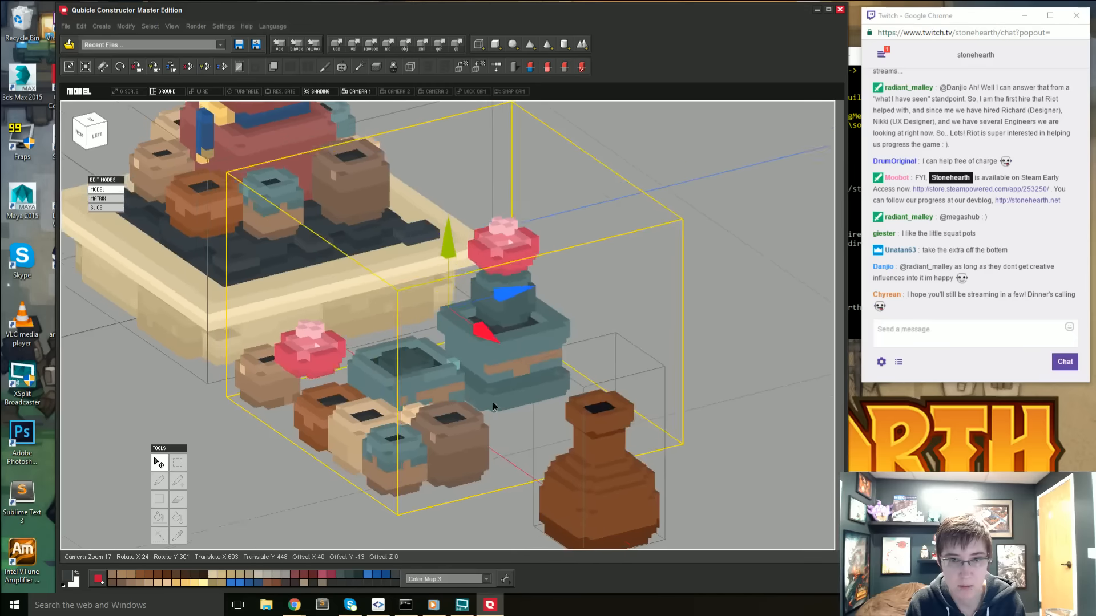
right_click_drag(446, 429, 479, 428)
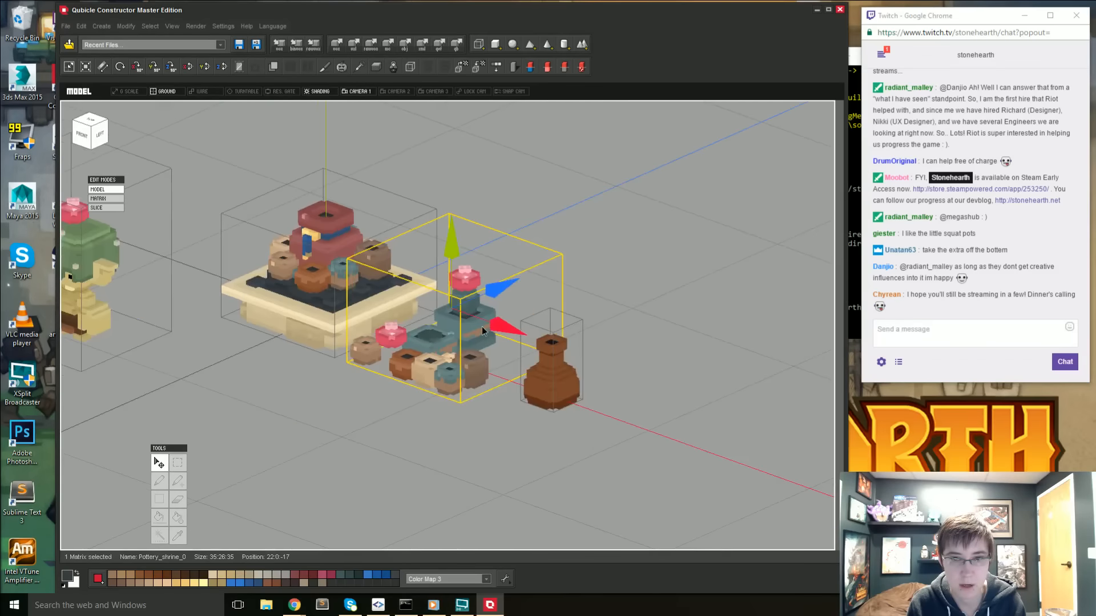
double_click(482, 327)
scroll(482, 328, "up", 5)
right_click_drag(516, 382, 455, 375)
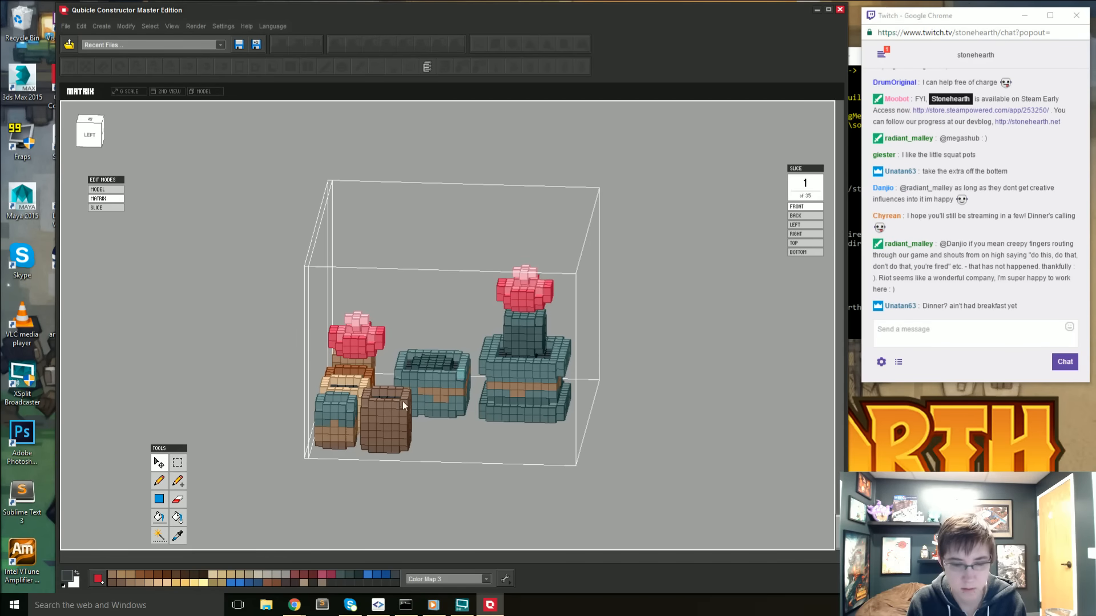
- Lighten the sampled rim teal to #668585 and paint highlights on the corner edges of the large pot's top rim
key("i")
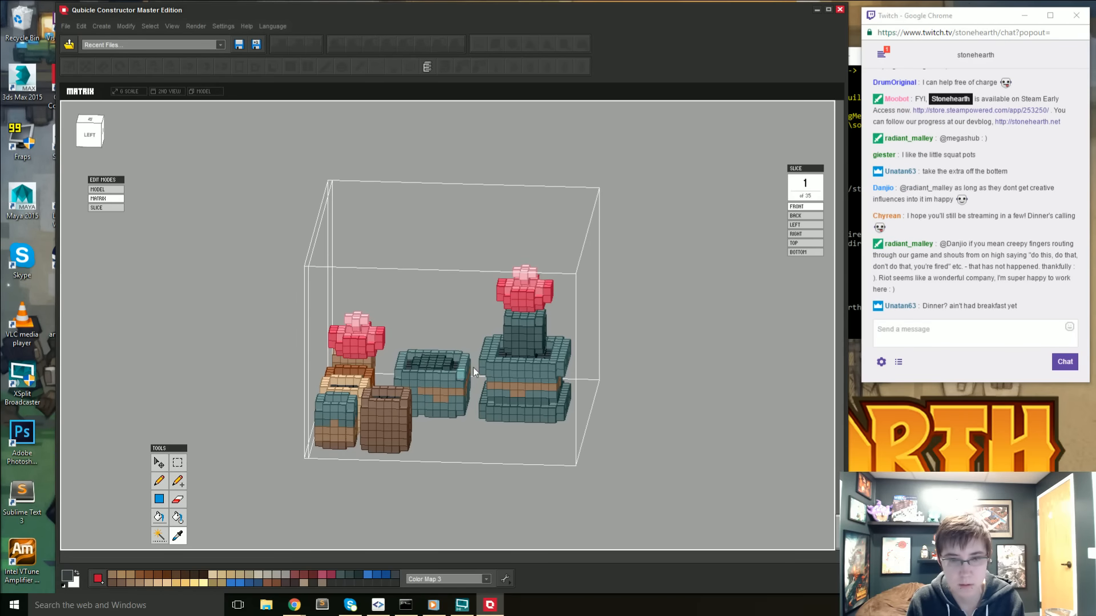
left_click(69, 578)
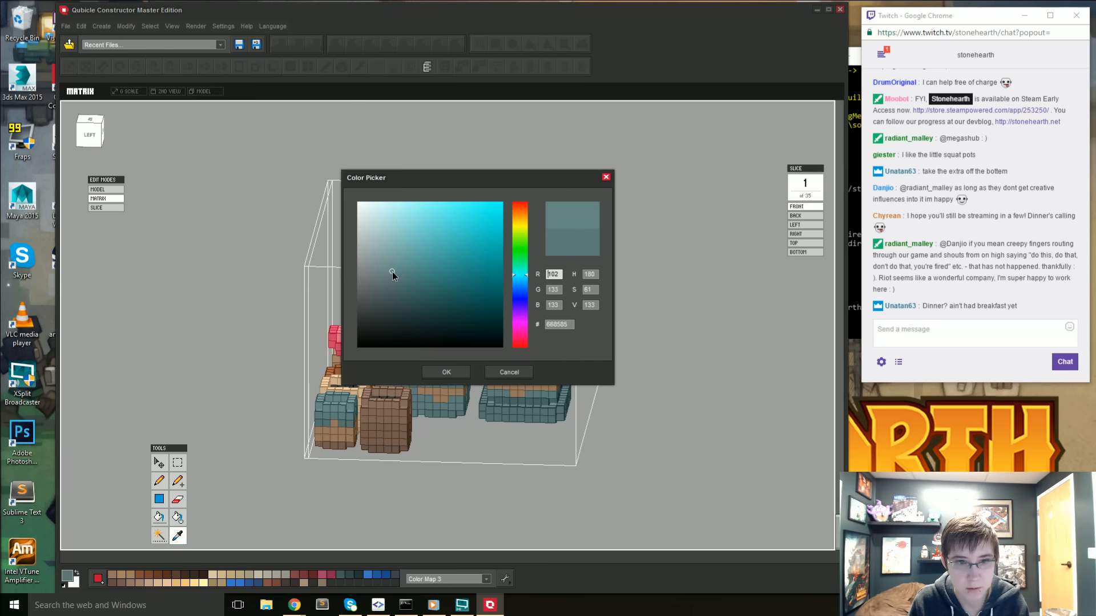
left_click(449, 376)
key("b")
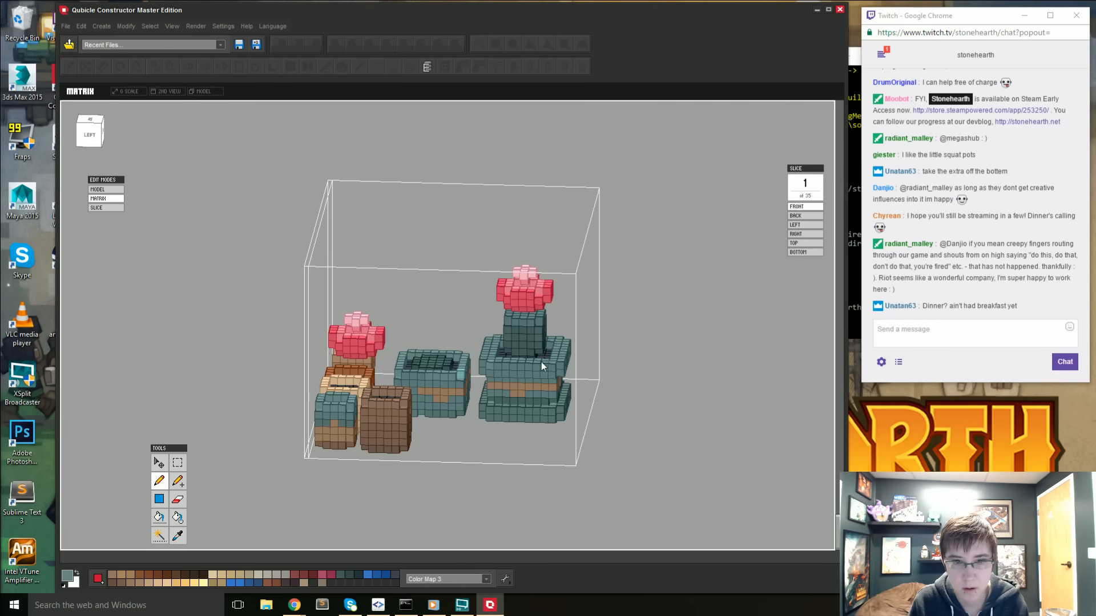
right_click_drag(567, 380, 429, 438)
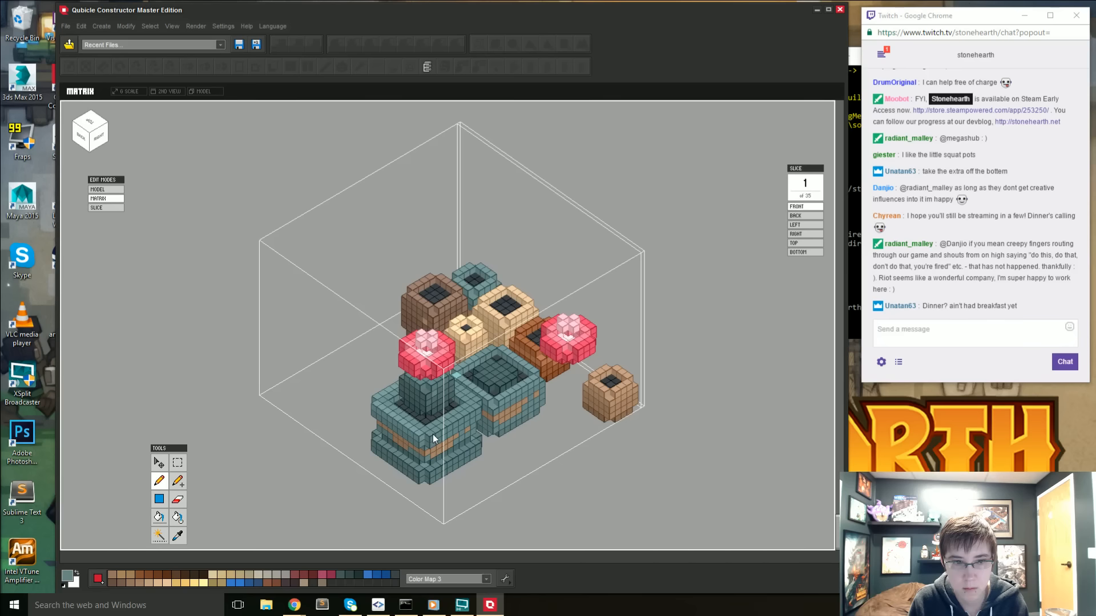
right_click_drag(476, 410, 445, 366)
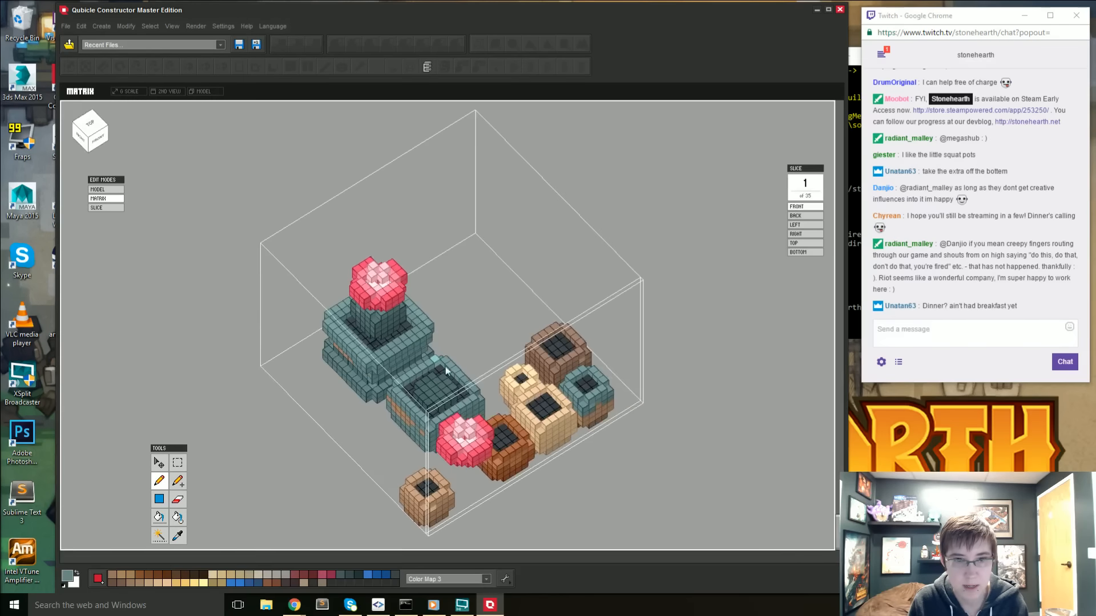
right_click_drag(376, 364, 502, 263)
right_click_drag(413, 345, 469, 323)
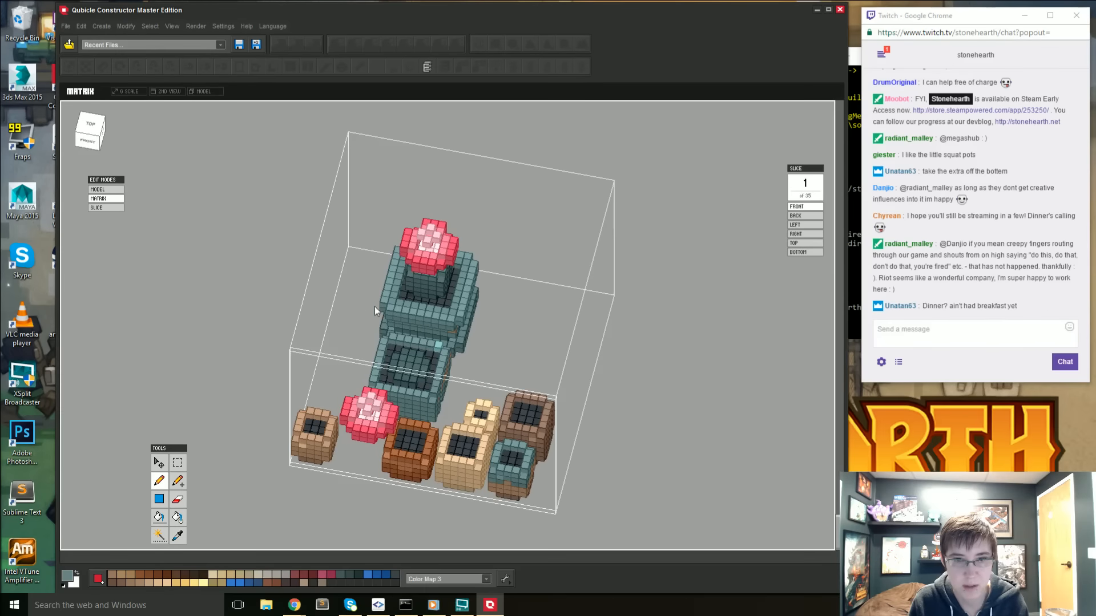
- Examine the large cactus pot and the neighboring pots from above and from all sides
mouse_move(374, 308)
right_mouse_down()
mouse_move(397, 329)
mouse_move(388, 314)
mouse_move(416, 312)
mouse_move(373, 302)
right_mouse_up()
scroll(401, 311, "up", 3)
scroll(386, 312, "down", 1)
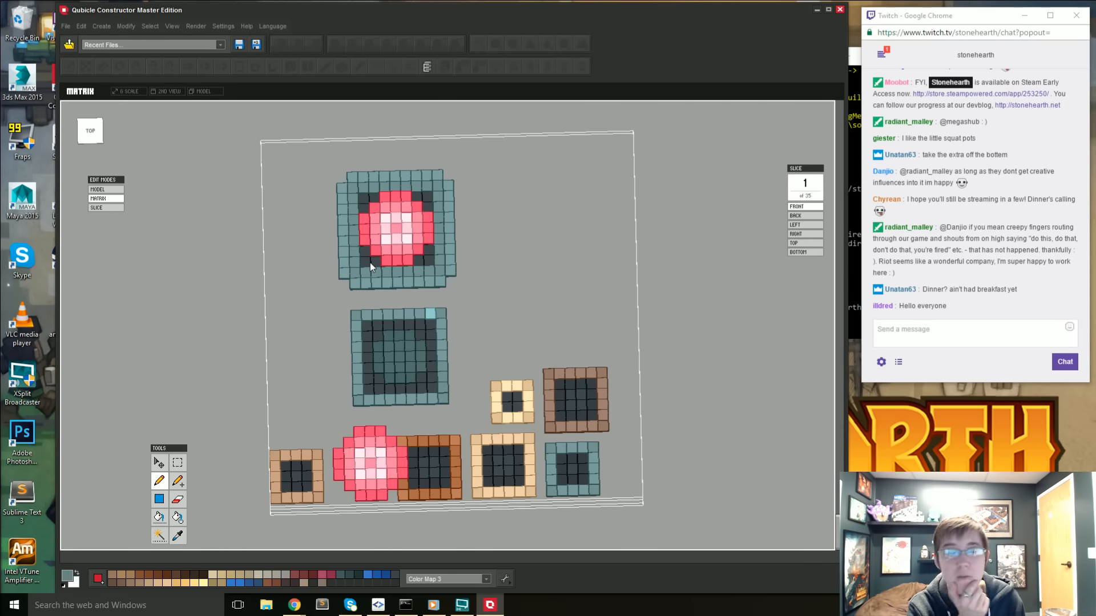
scroll(315, 217, "up", 2)
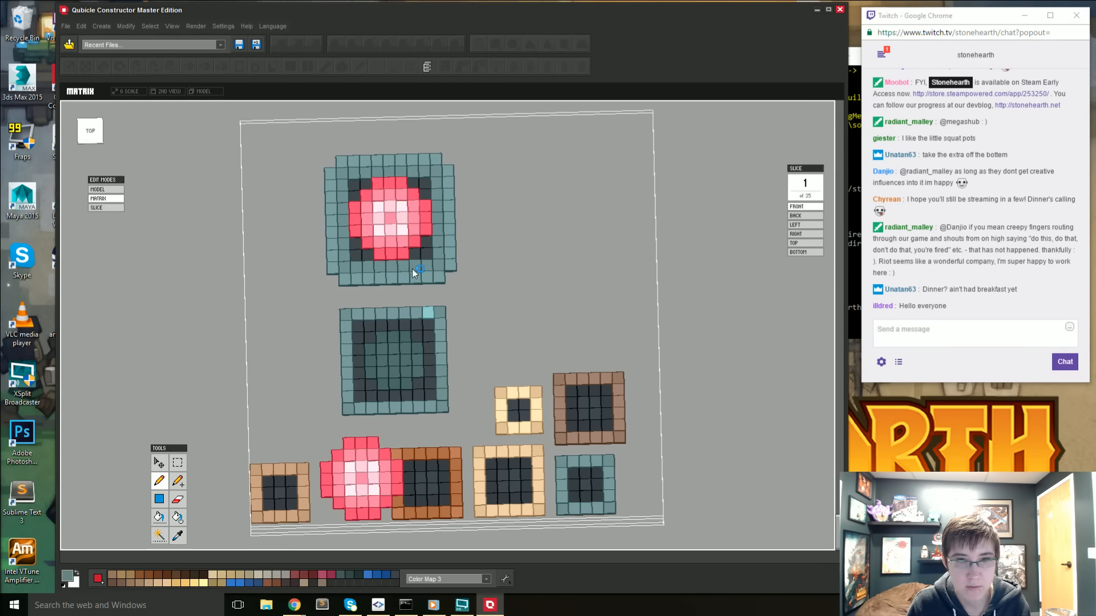
right_click_drag(267, 319, 349, 267)
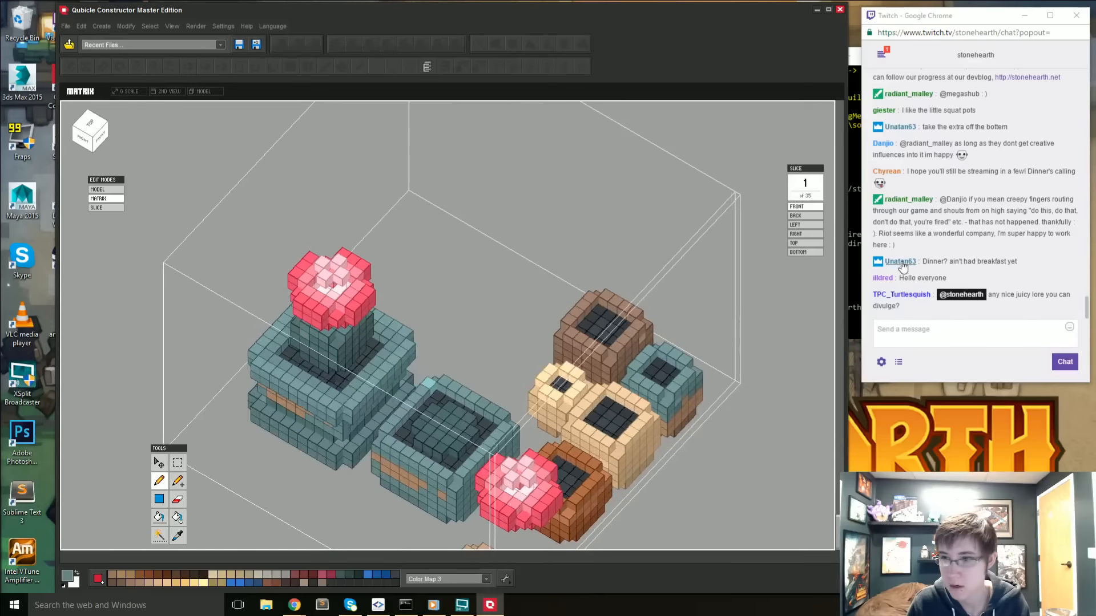
right_click_drag(693, 371, 679, 338)
right_click_drag(679, 336, 615, 398)
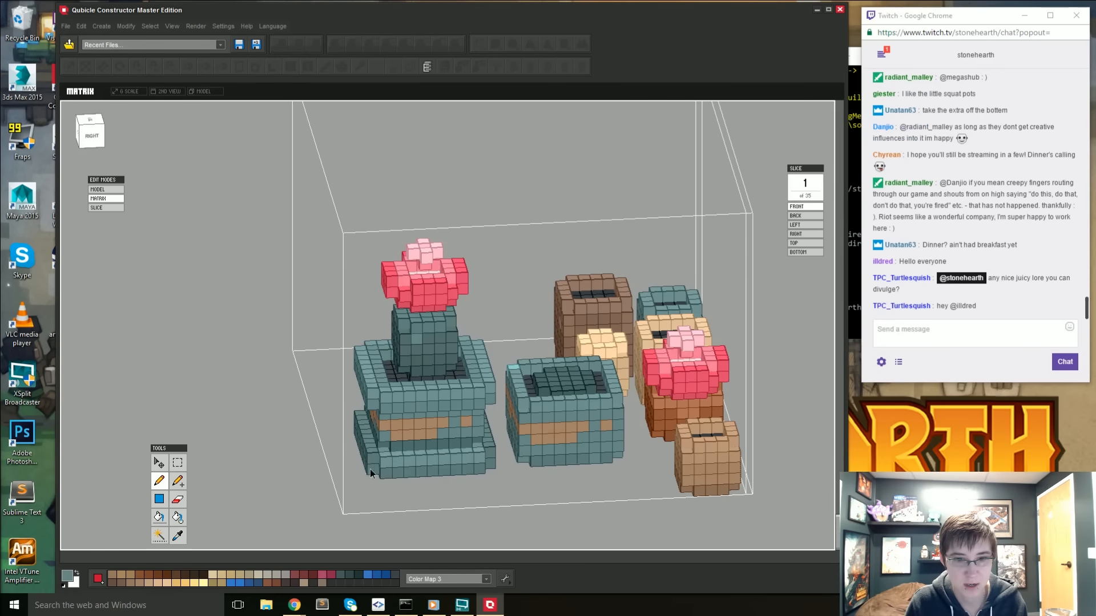
right_click_drag(370, 470, 599, 482)
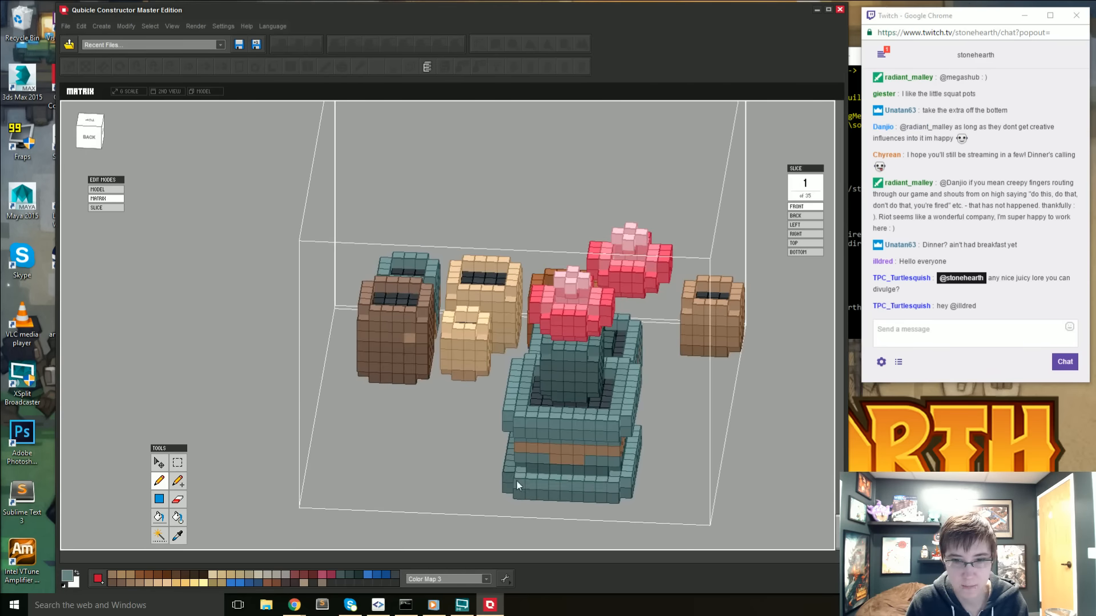
right_click_drag(517, 482, 615, 402)
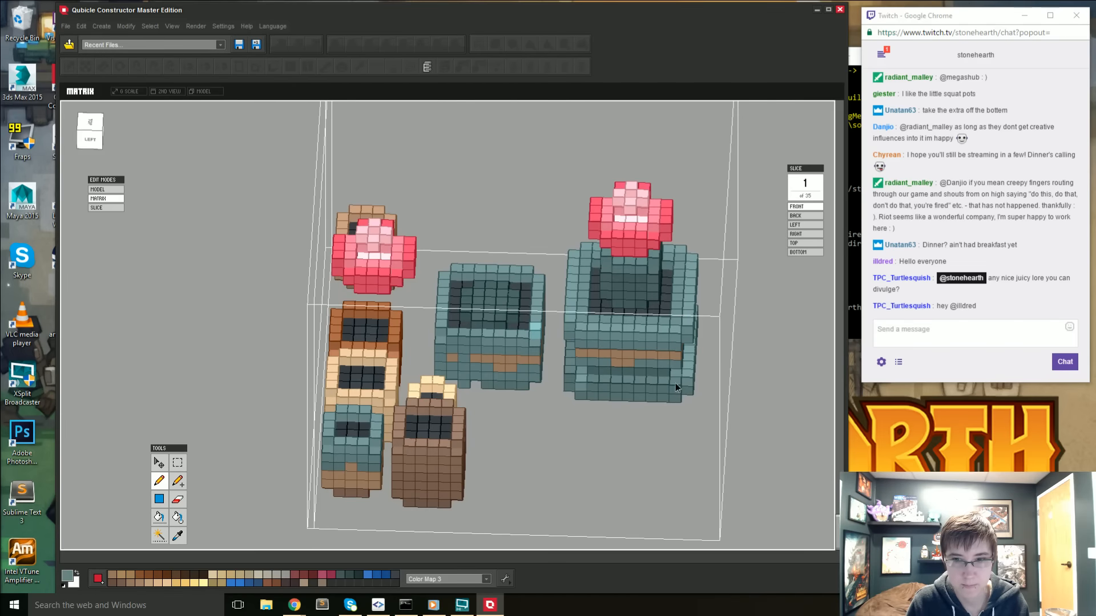
right_click_drag(675, 382, 526, 256)
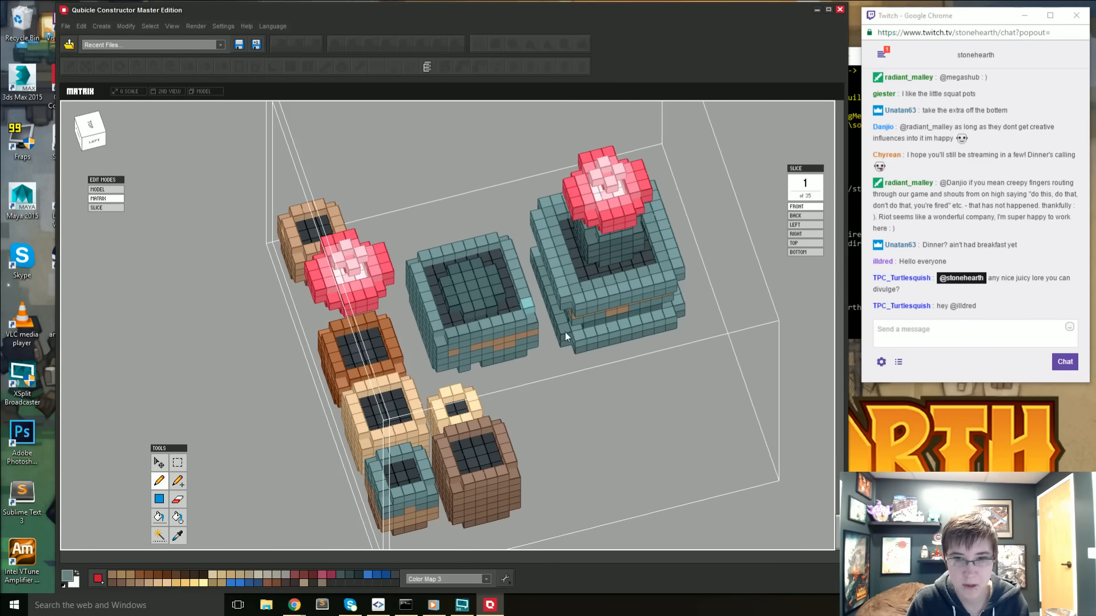
right_click_drag(565, 332, 655, 359)
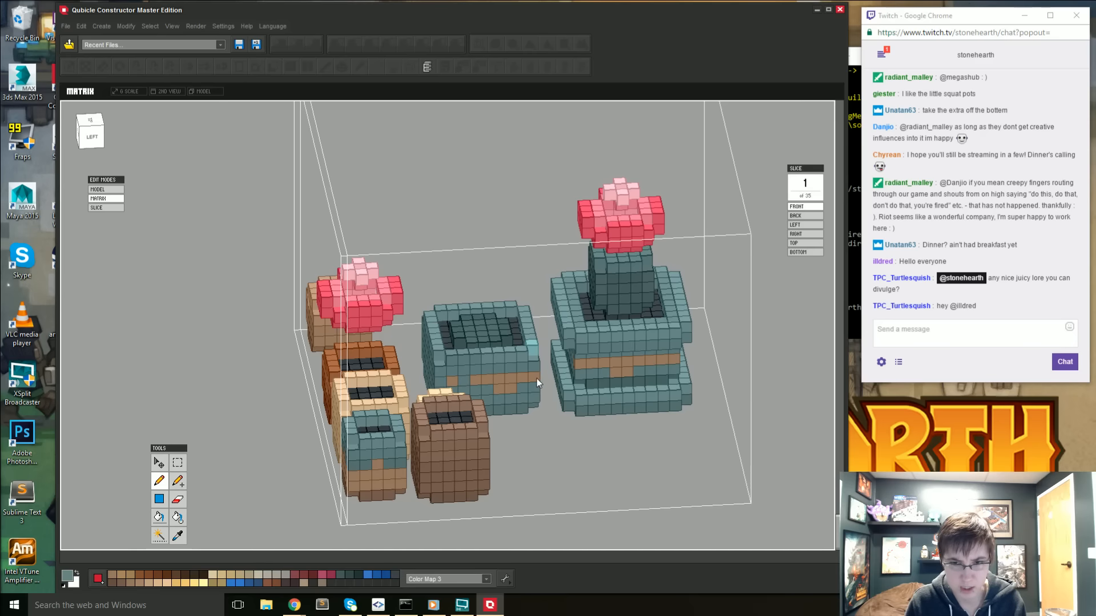
- Set the paint color to teal #5D7A7A, select the large pot's matching rim voxels by color and fill them
key("i")
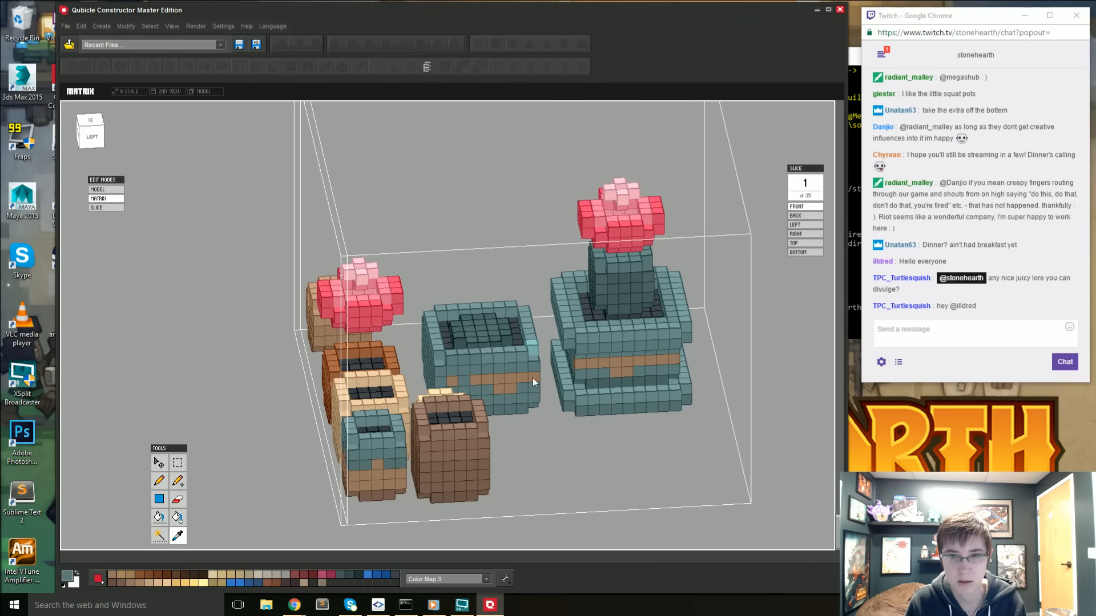
left_click(66, 576)
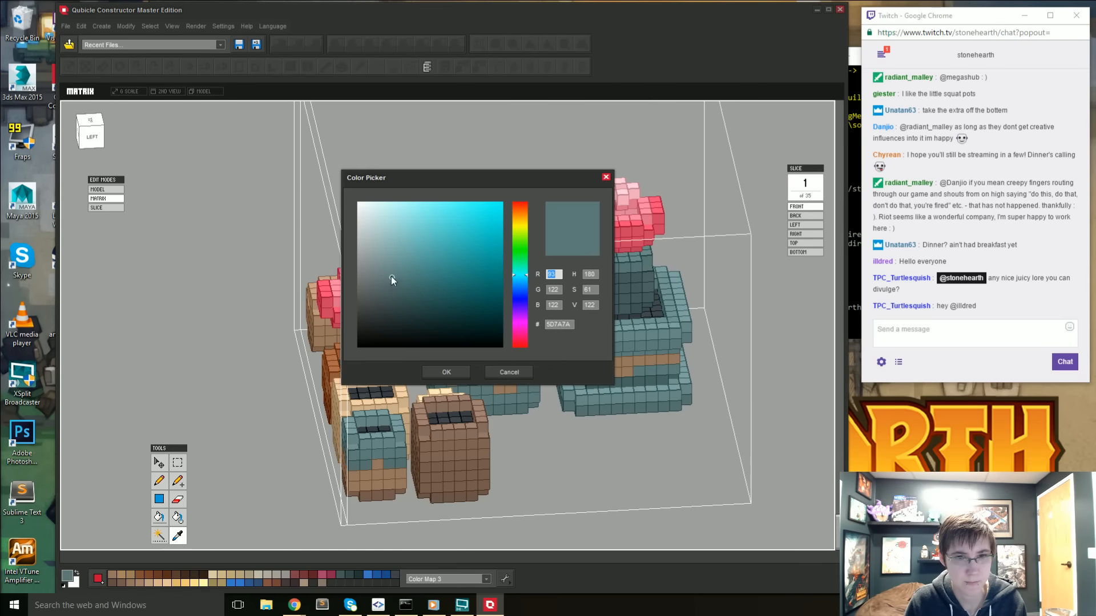
left_click(446, 371)
key("w")
left_click(594, 402)
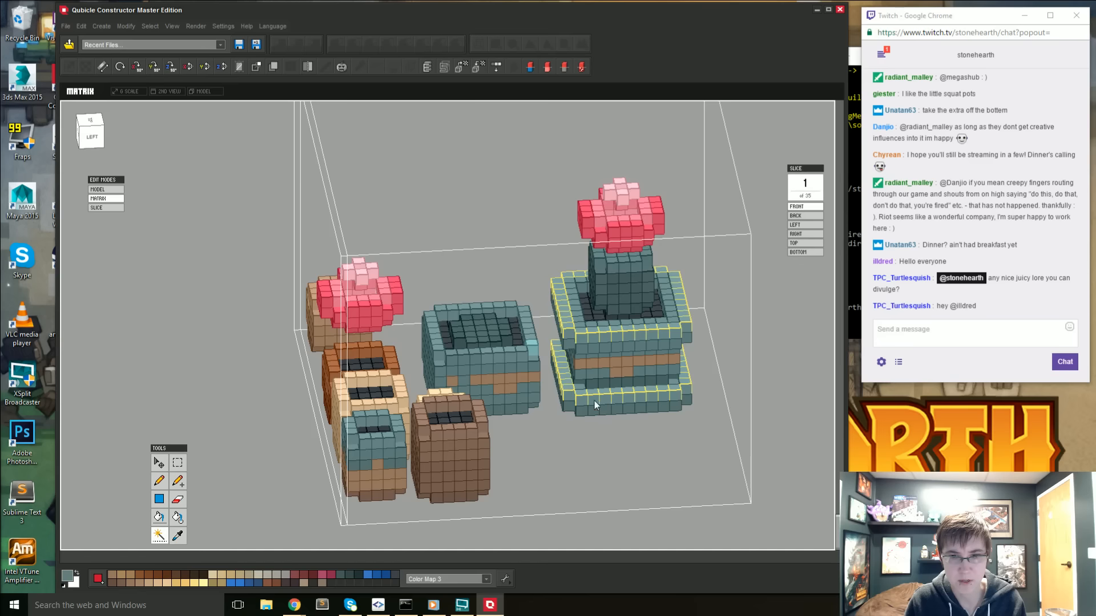
key("g")
key("ctrl+d")
left_click(968, 415)
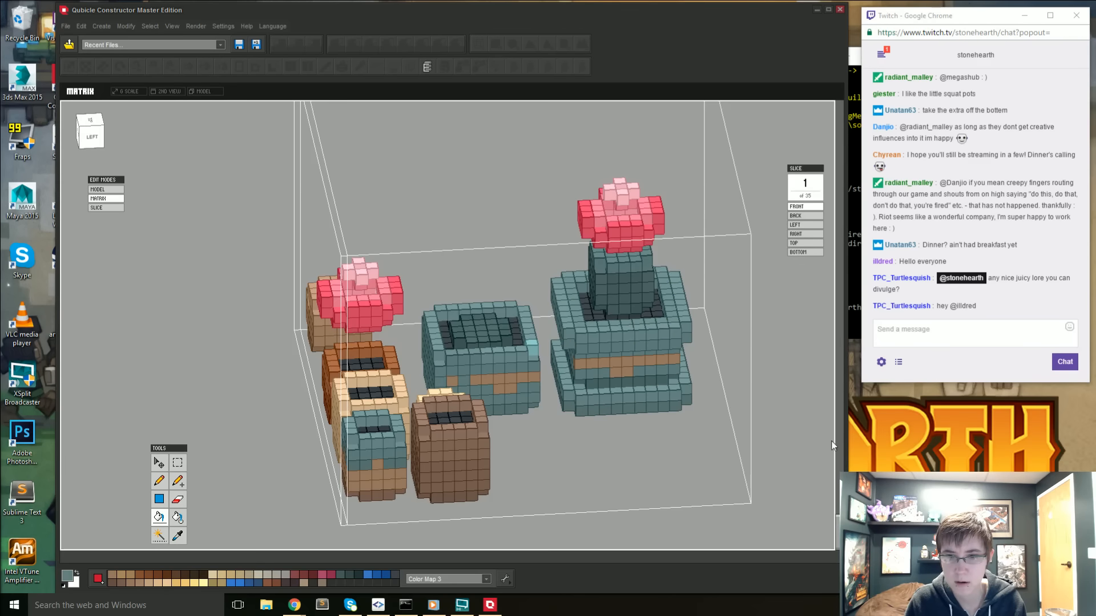
left_click(799, 438)
- Compare the large cactus pot with the shrine and other models in the full scene, and reopen the potted plants matrix for editing
key("1")
scroll(793, 439, "down", 4)
left_click_drag(709, 454, 678, 460)
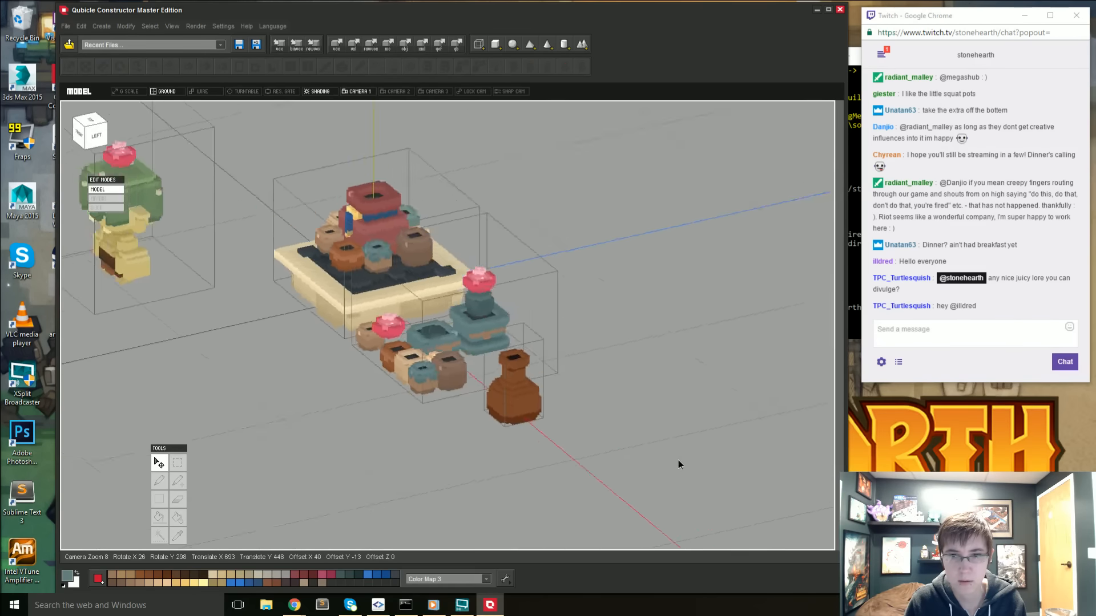
right_click_drag(678, 460, 614, 452)
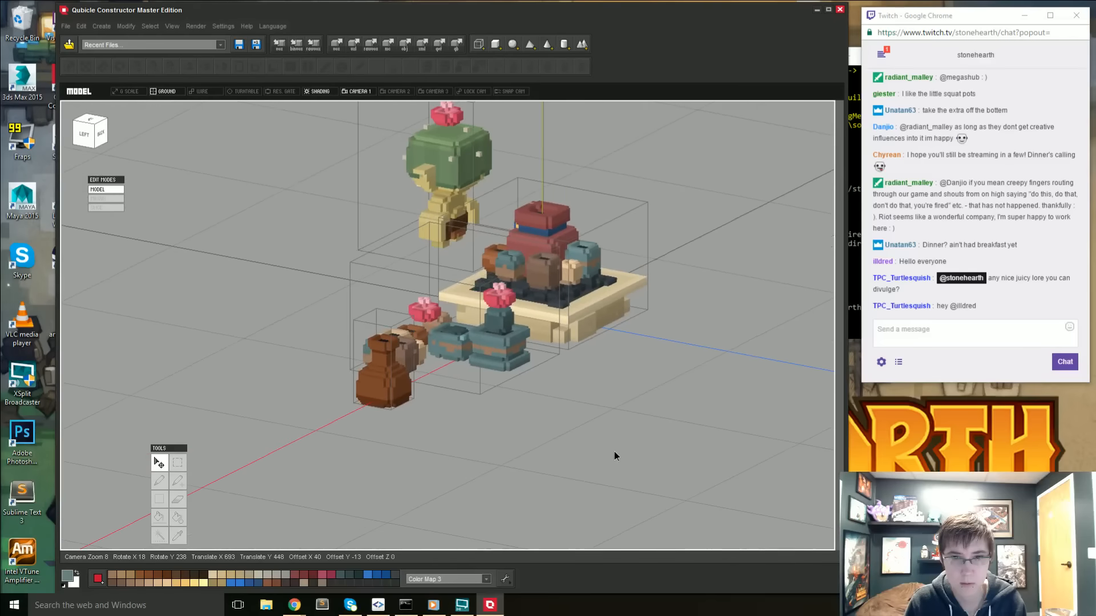
scroll(530, 419, "up", 5)
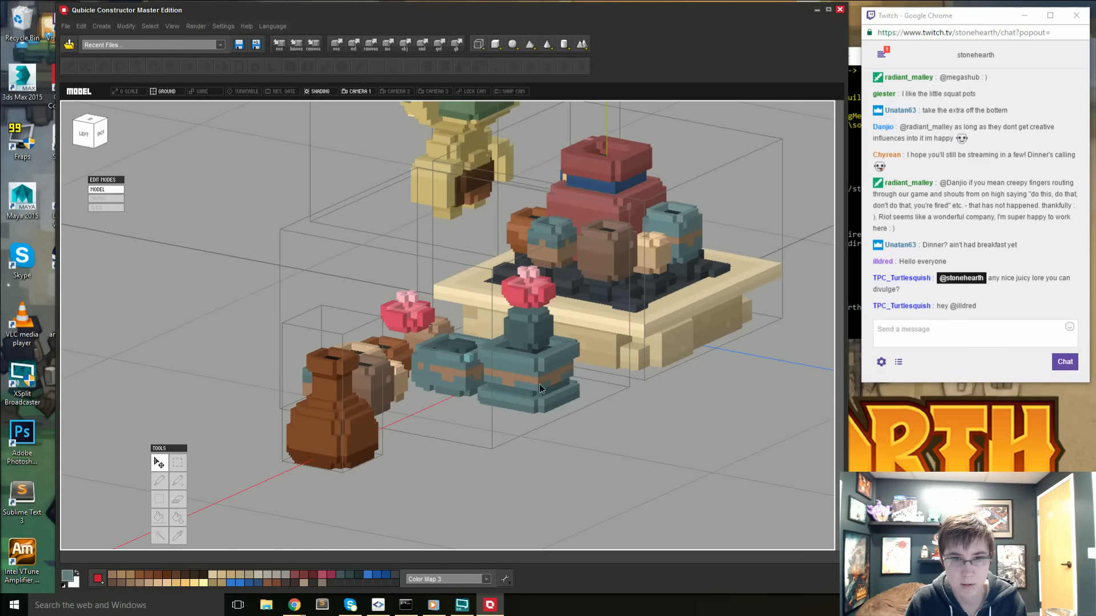
double_click(540, 388)
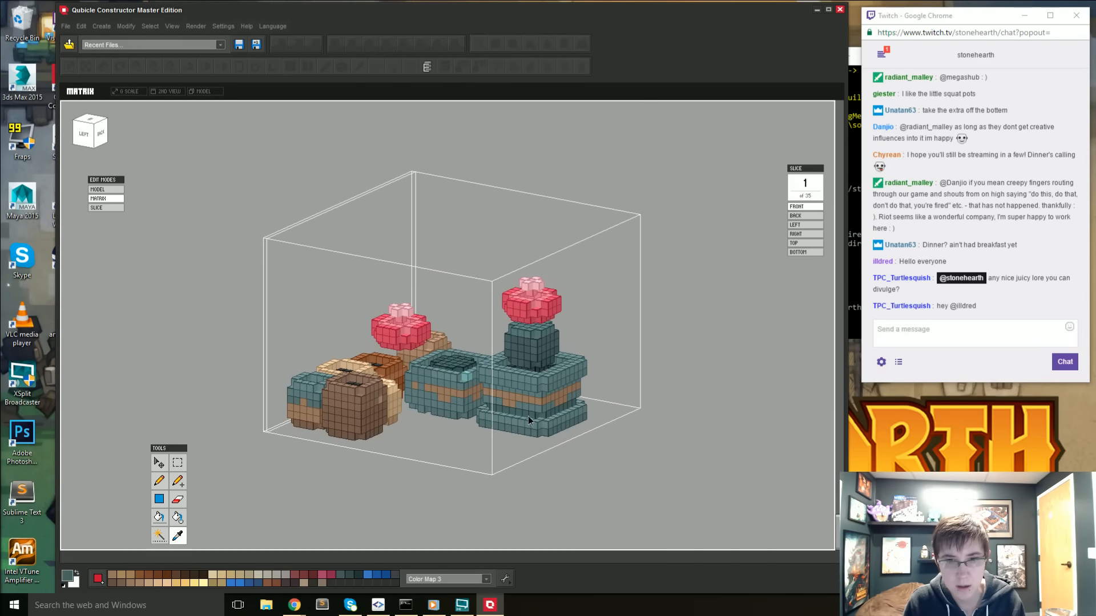
- Sample the light teal highlight from the smaller teal pot and paint a highlight on the edge of the large pot's top rim
key("b")
right_click_drag(551, 407, 429, 370)
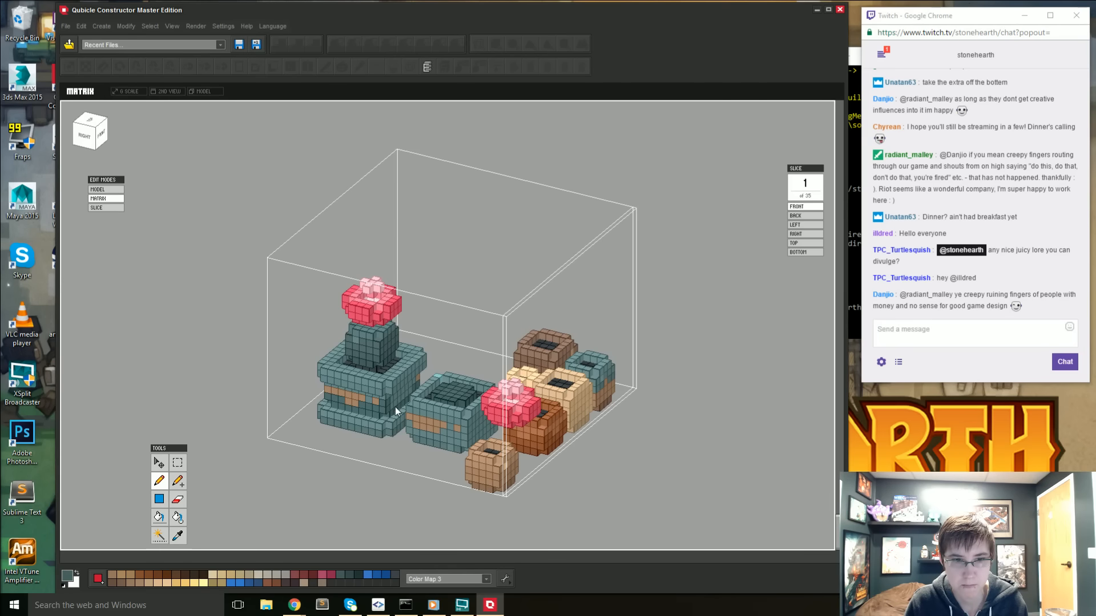
right_click_drag(334, 433, 470, 418)
key("alt")
left_click(464, 376, "alt")
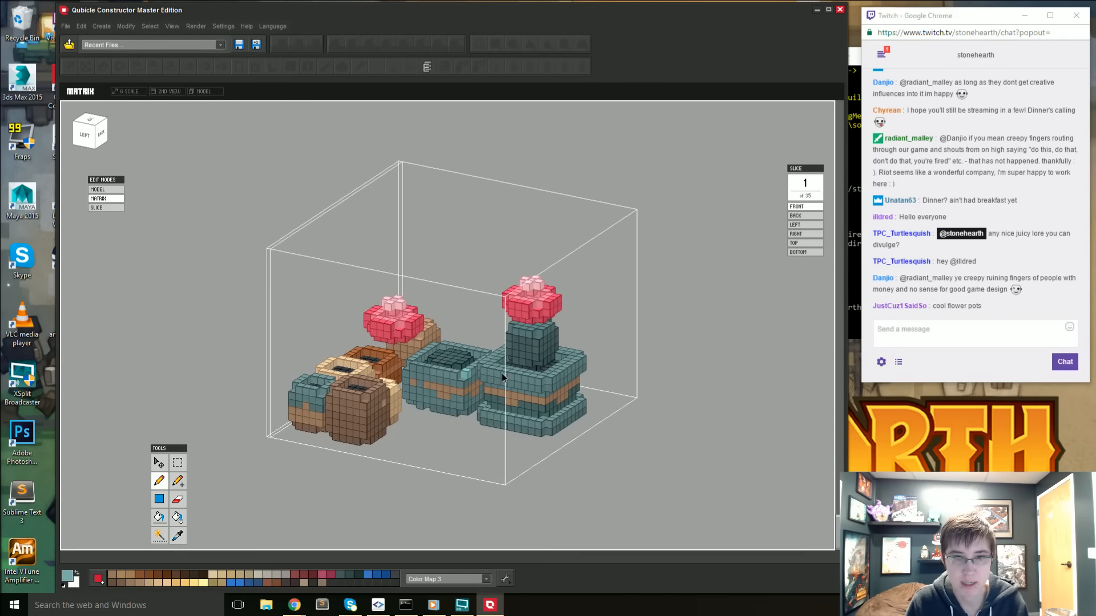
mouse_move(499, 373)
right_mouse_down()
mouse_move(517, 449)
mouse_move(714, 431)
mouse_move(668, 470)
mouse_move(617, 477)
mouse_move(587, 465)
mouse_move(628, 470)
mouse_move(585, 474)
mouse_move(600, 470)
mouse_move(596, 455)
mouse_move(524, 459)
mouse_move(578, 467)
mouse_move(448, 457)
mouse_move(582, 501)
mouse_move(616, 481)
mouse_move(606, 514)
right_mouse_up()
- From the top view, duplicate the entire large cactus pot within the potted plants matrix and place the copy along the red axis beside the original
key("Tab")
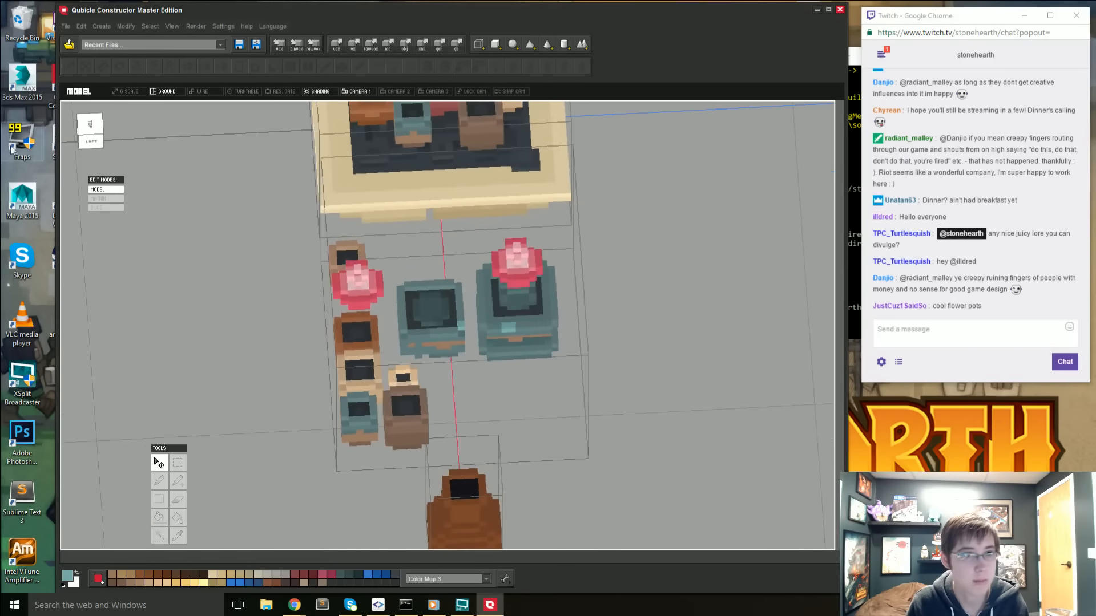
left_click(99, 130)
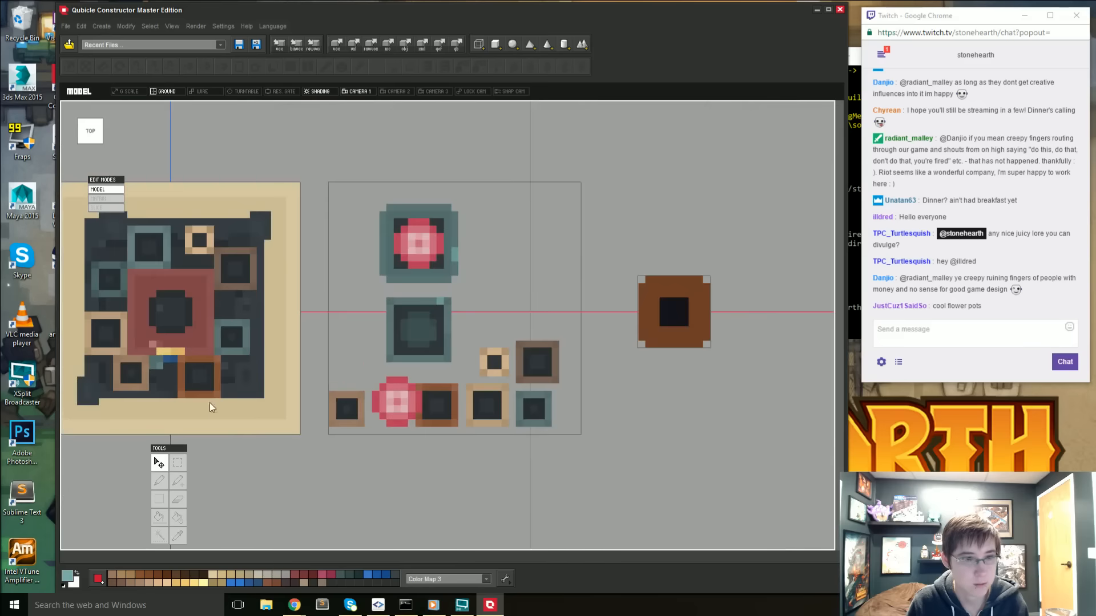
left_click_drag(370, 196, 472, 293)
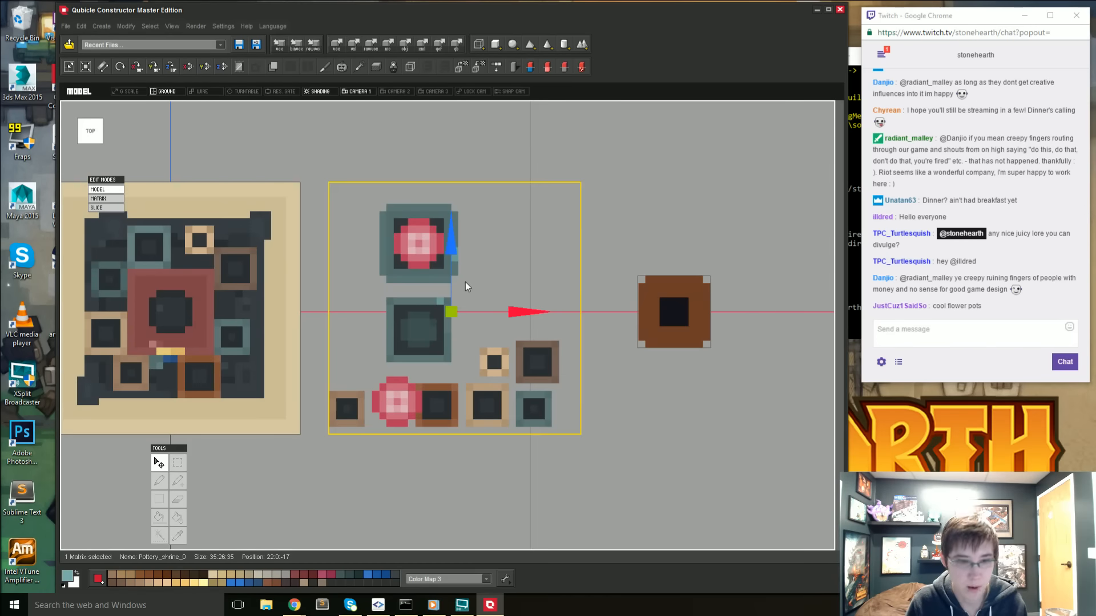
key("Tab")
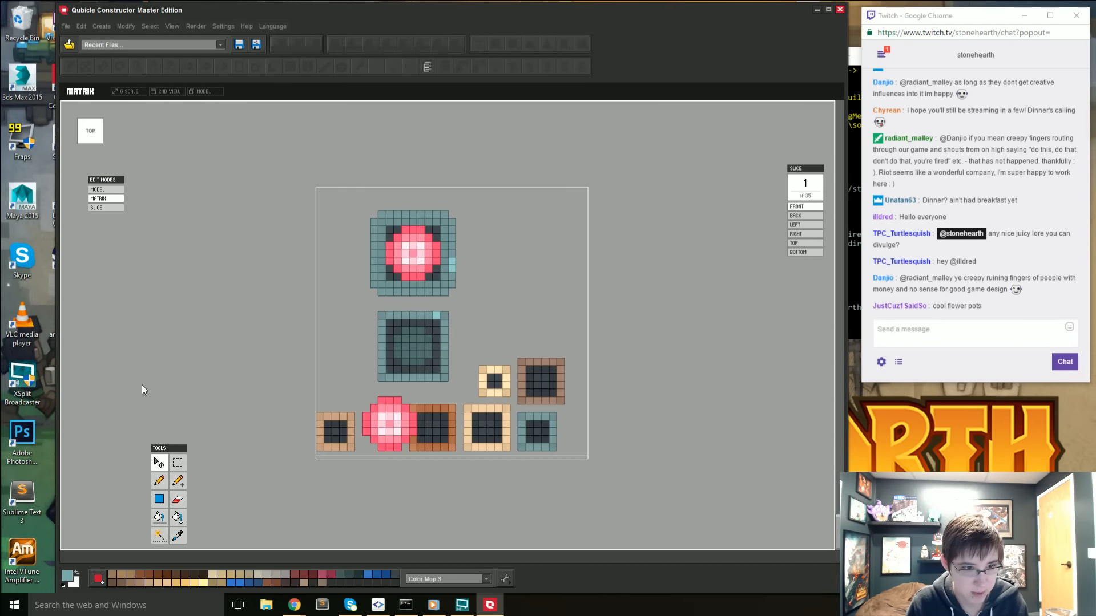
left_click_drag(351, 215, 466, 302)
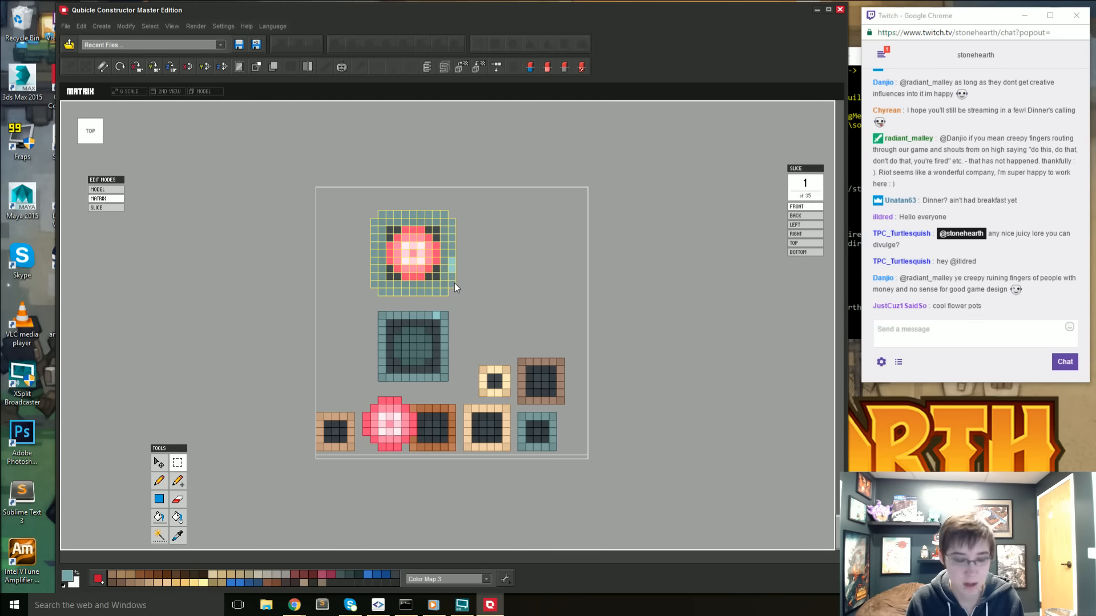
key("ctrl+c")
key("ctrl+v")
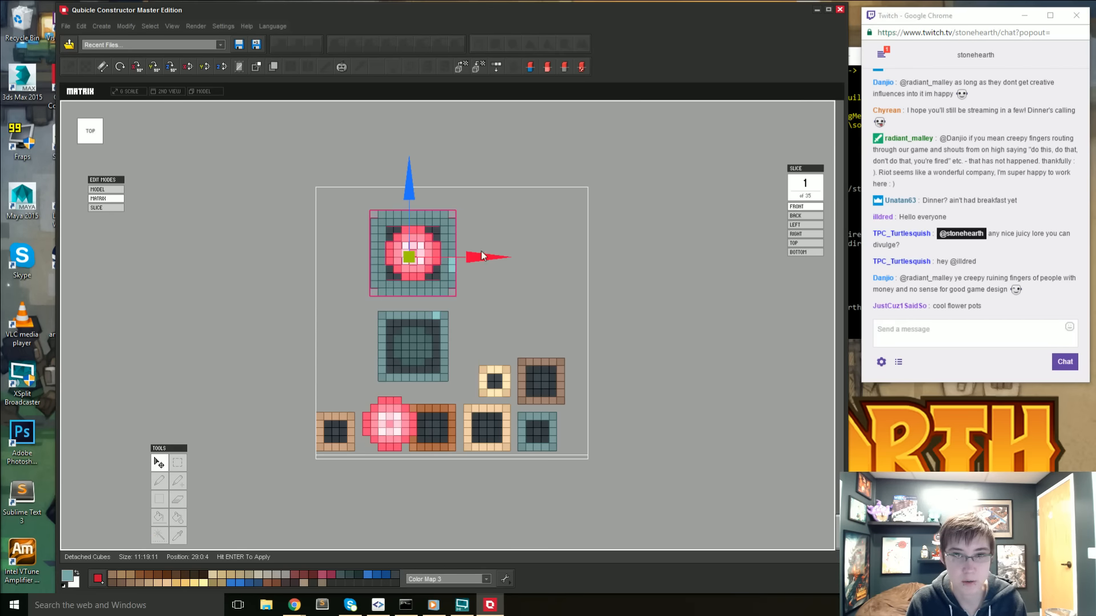
left_click_drag(481, 251, 596, 265)
key("Return")
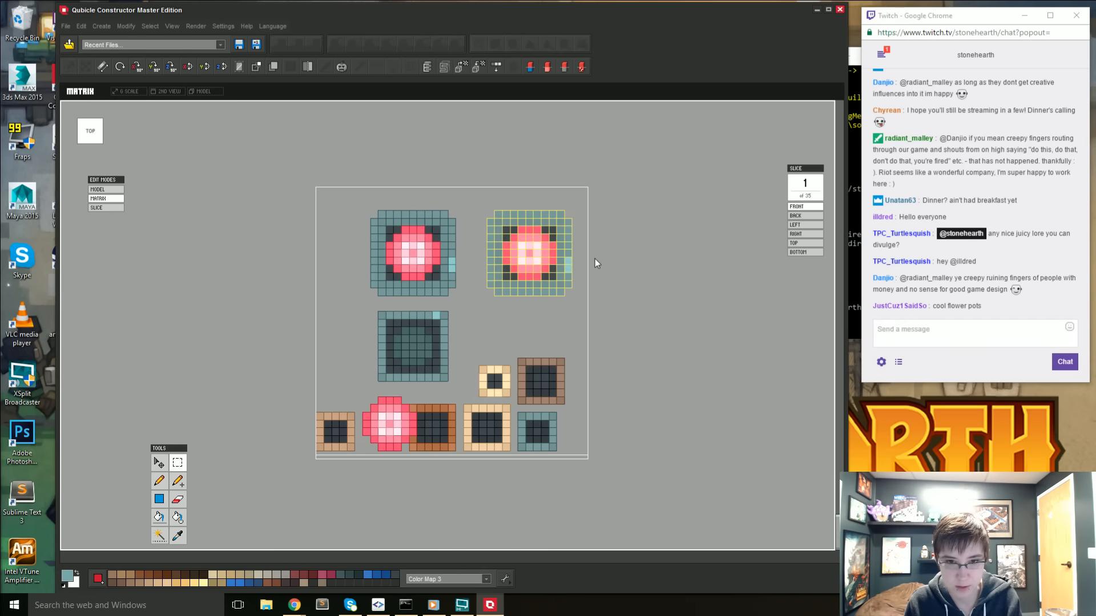
- Select only the copied pot's base rim, leaving the original's base out of the selection, and delete it
left_click(582, 260)
right_click_drag(485, 337, 295, 207)
left_click(88, 143)
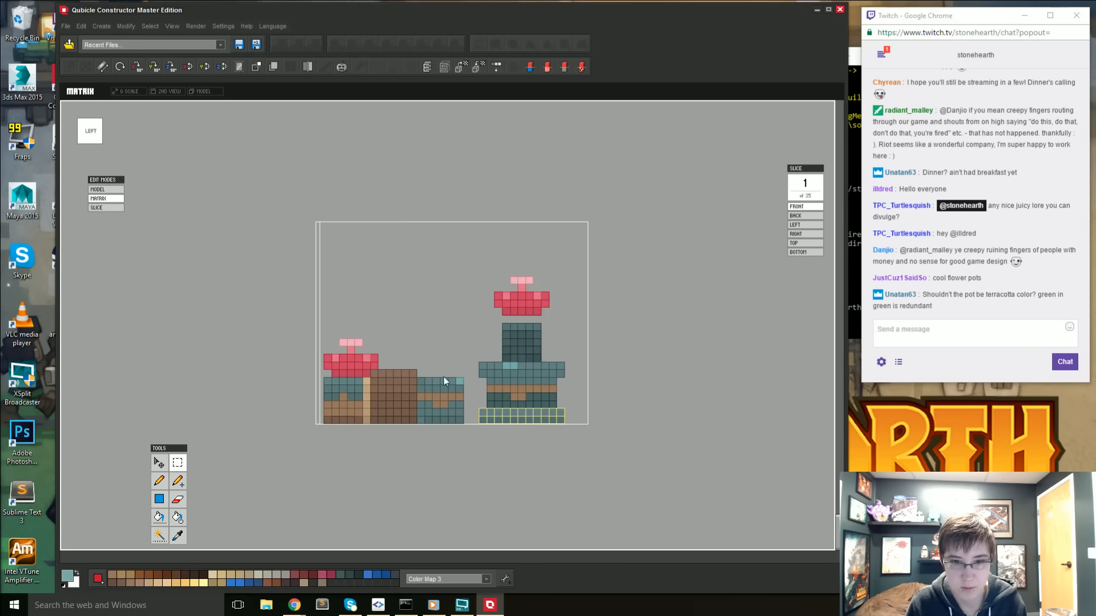
right_click_drag(443, 377, 543, 444)
left_click(109, 137)
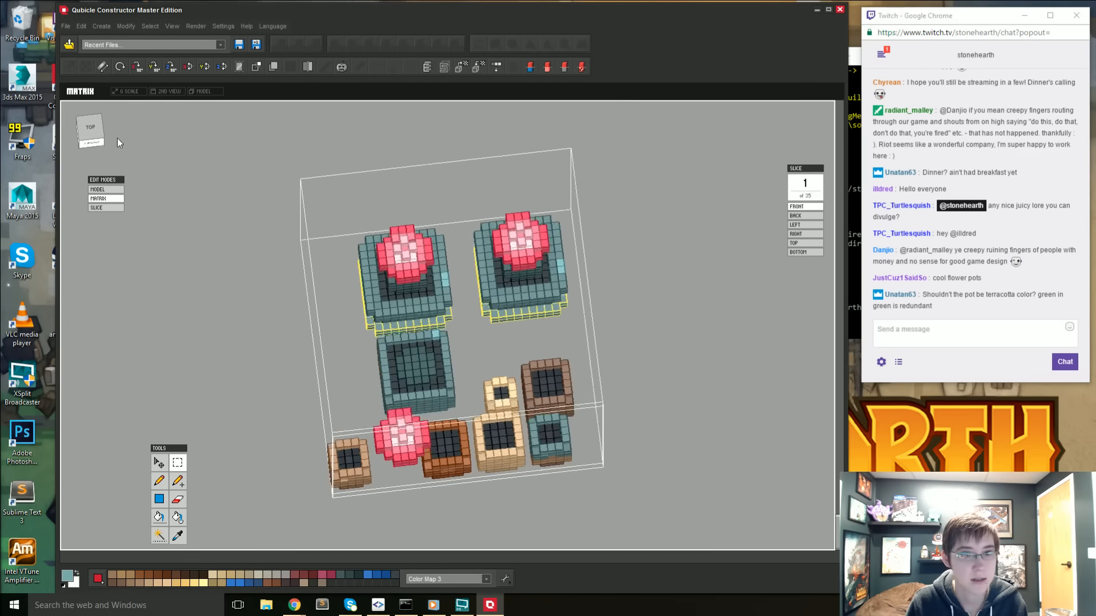
left_click_drag(354, 174, 476, 318)
right_click_drag(452, 394, 559, 407)
key("space")
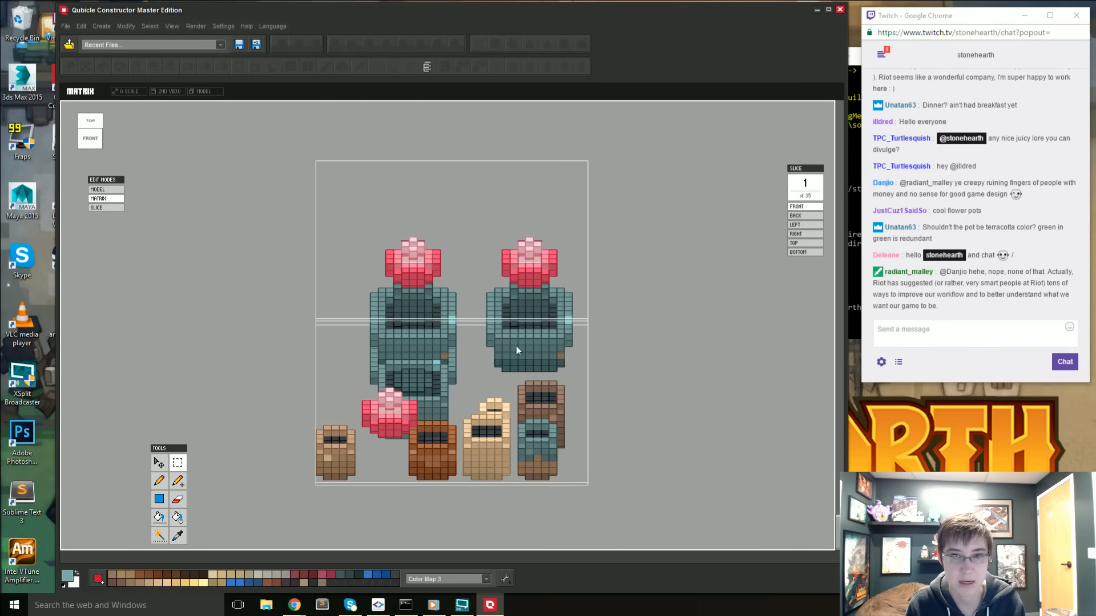
- Select the whole copied cactus pot with its flower and lower it onto the floor of the matrix
right_click_drag(517, 346, 437, 363)
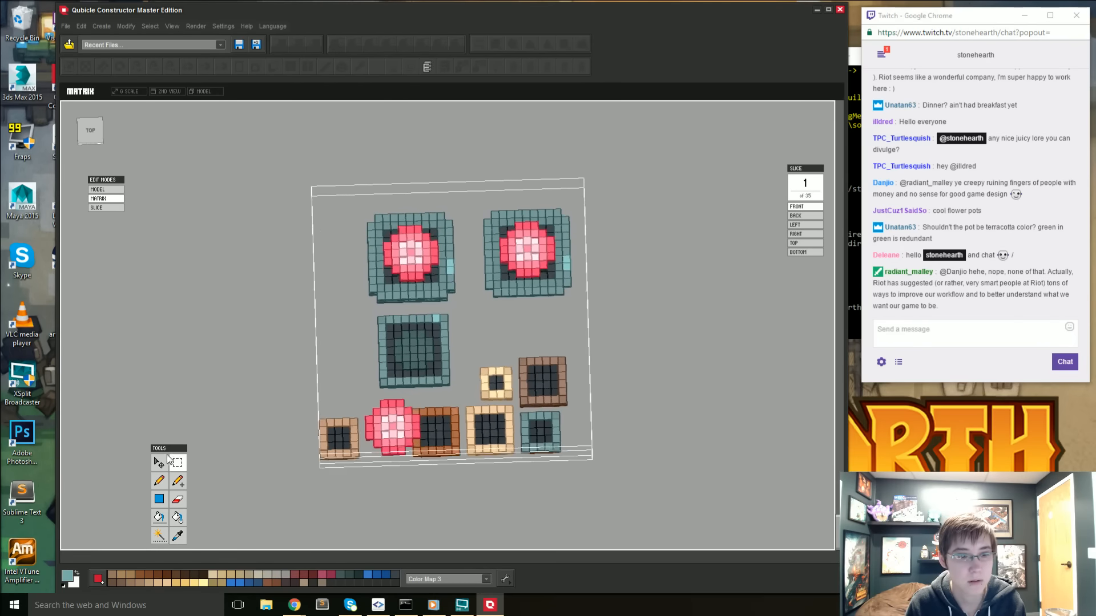
left_click_drag(483, 199, 599, 311)
right_click_drag(598, 311, 518, 276)
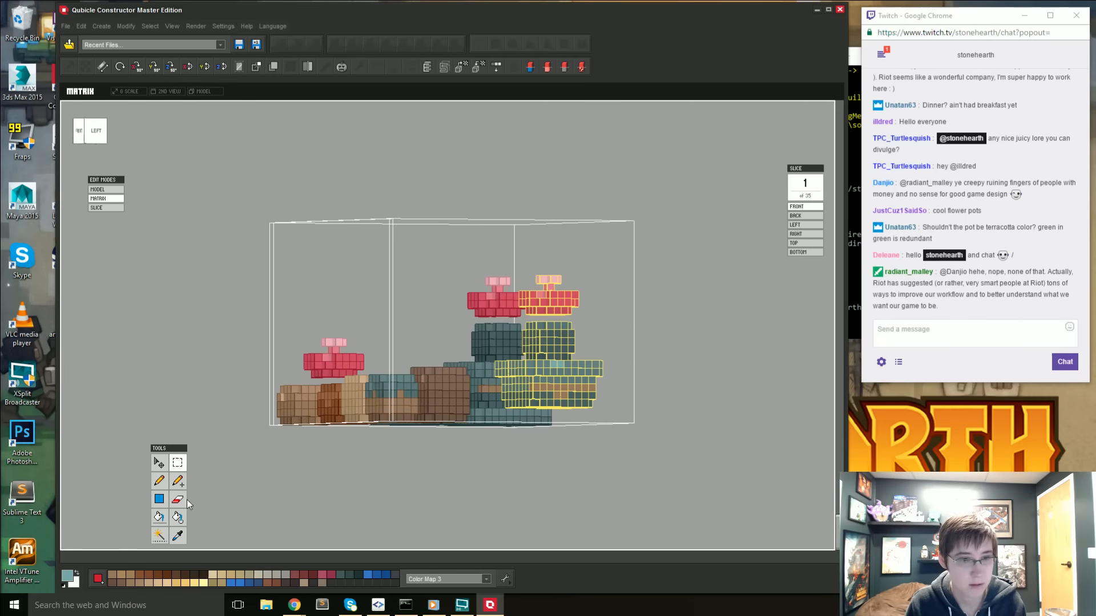
left_click(171, 464)
mouse_move(555, 269)
left_mouse_down()
mouse_move(546, 291)
mouse_move(548, 281)
left_mouse_up()
key("Return")
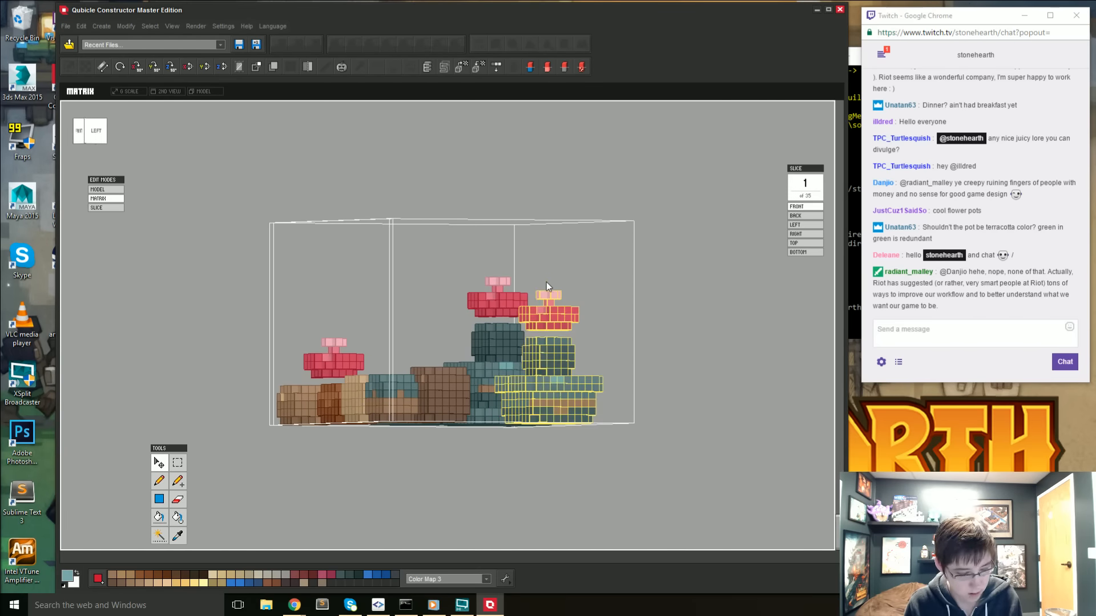
right_click_drag(524, 382, 548, 384)
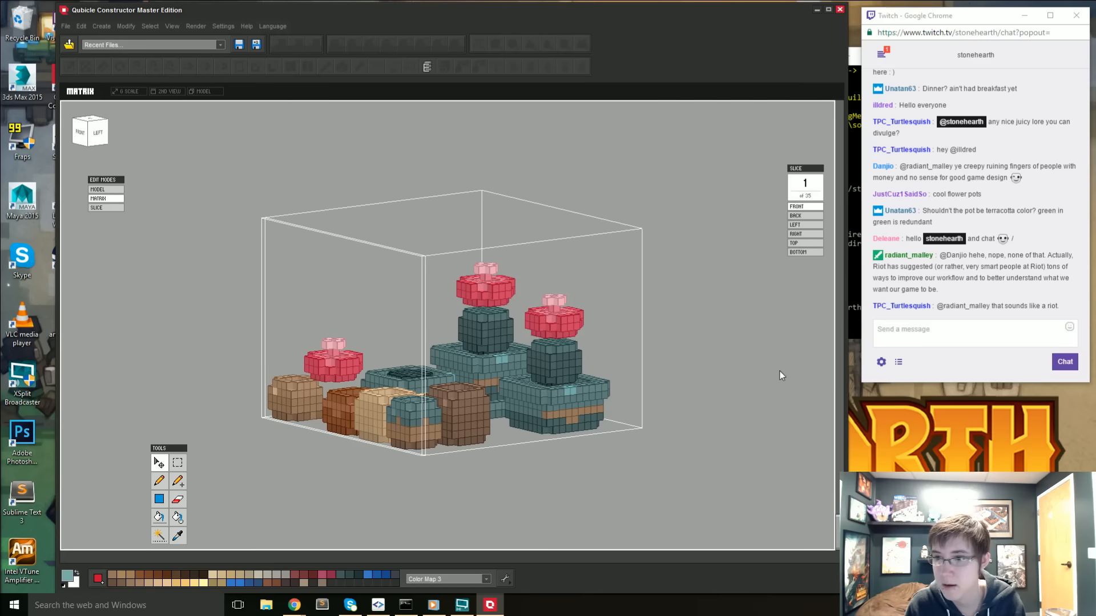
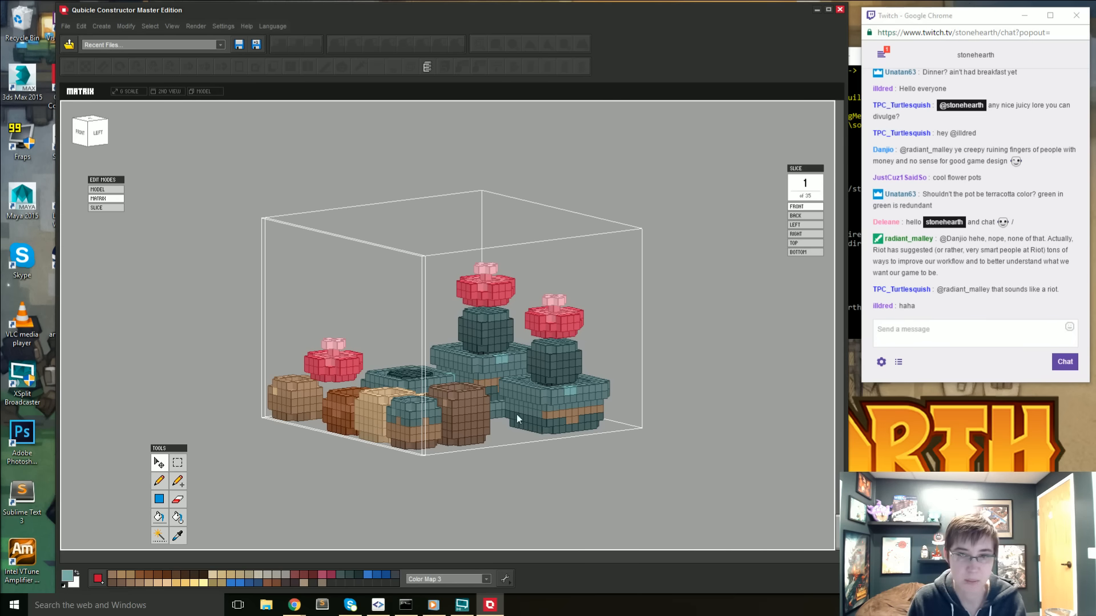
- From the top view, select the empty large teal pot without a cactus and delete it from the potted plants matrix
right_click_drag(516, 415, 348, 543)
key("i")
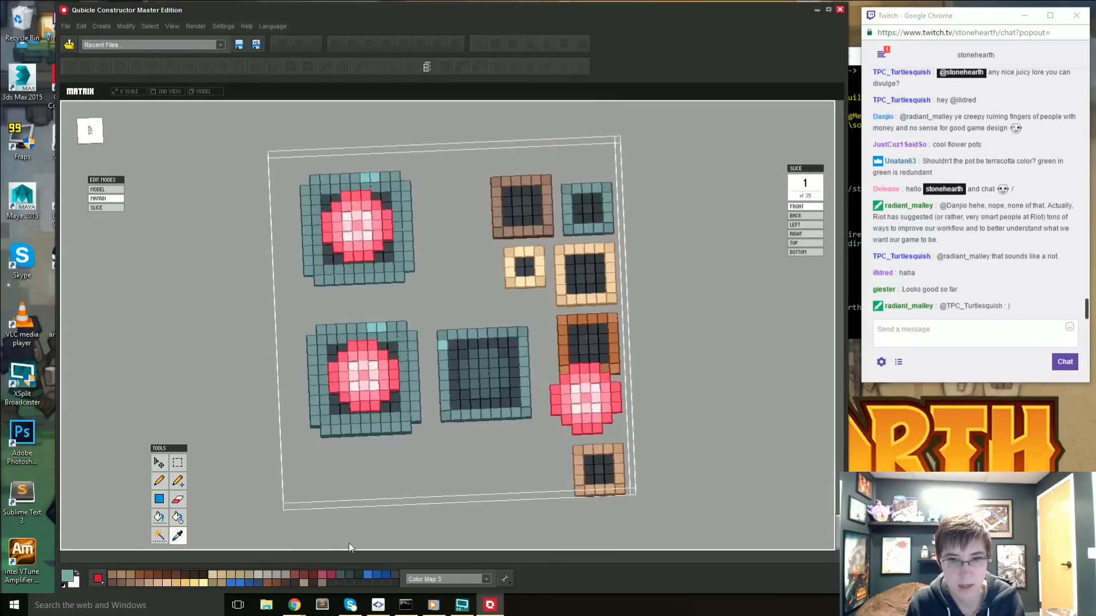
left_click(90, 135)
left_click(179, 465)
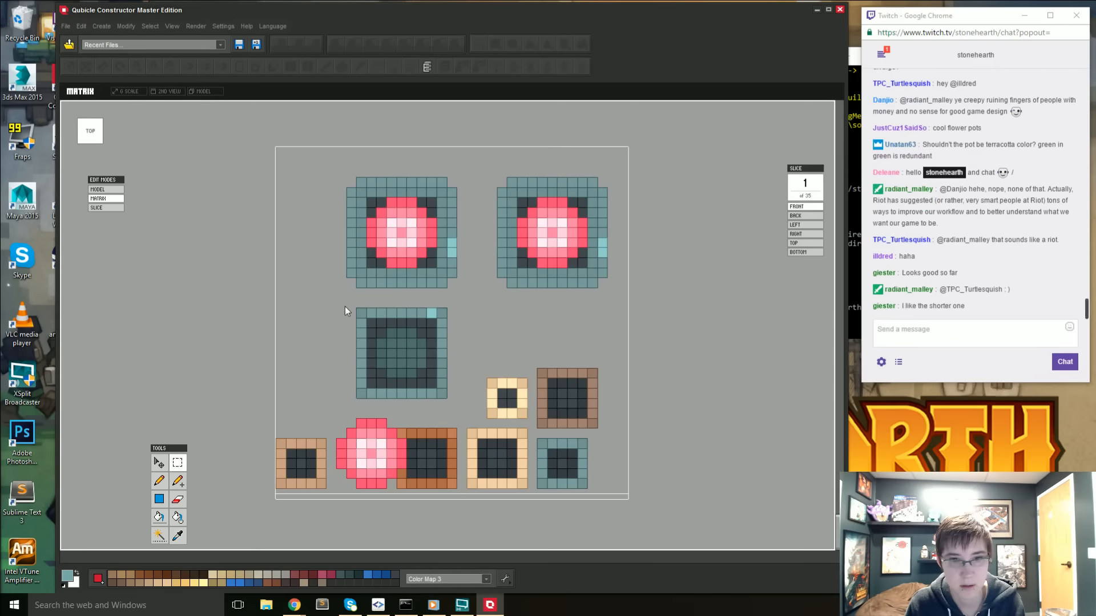
left_click_drag(345, 304, 456, 399)
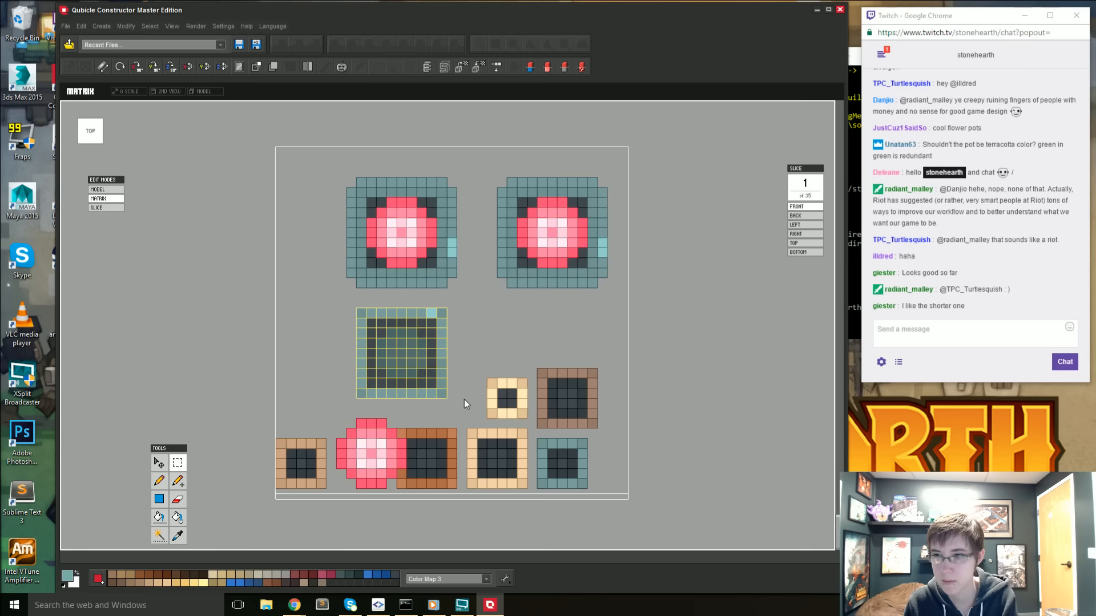
key("Delete")
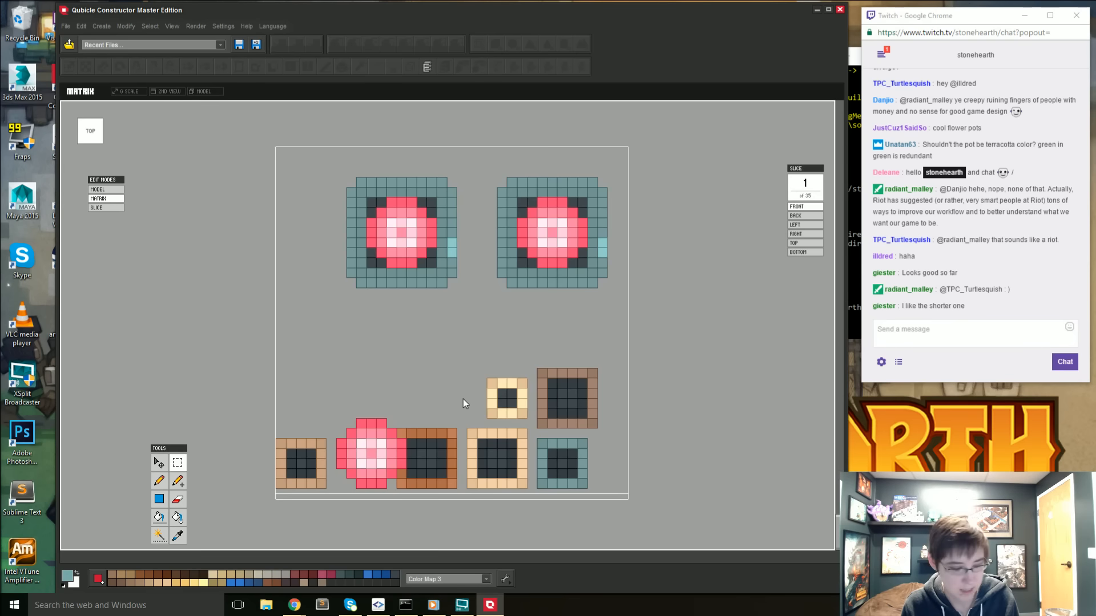
- Examine the two large cactus pots from several angles, and compare them with the goblin figure and pottery shrine in the whole model
right_click_drag(480, 378, 684, 319)
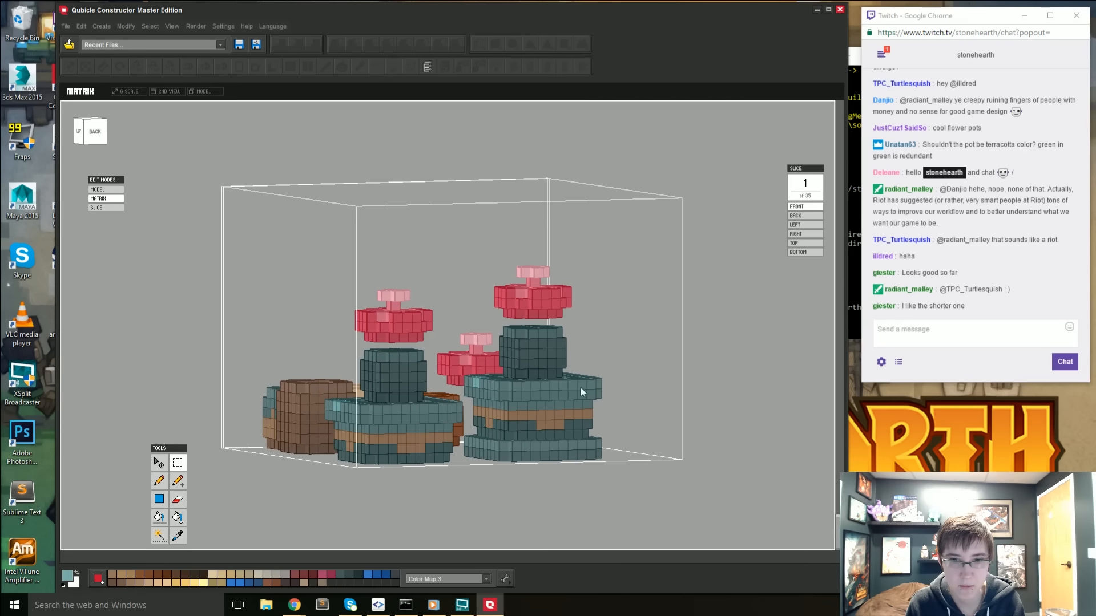
right_click_drag(580, 388, 430, 524)
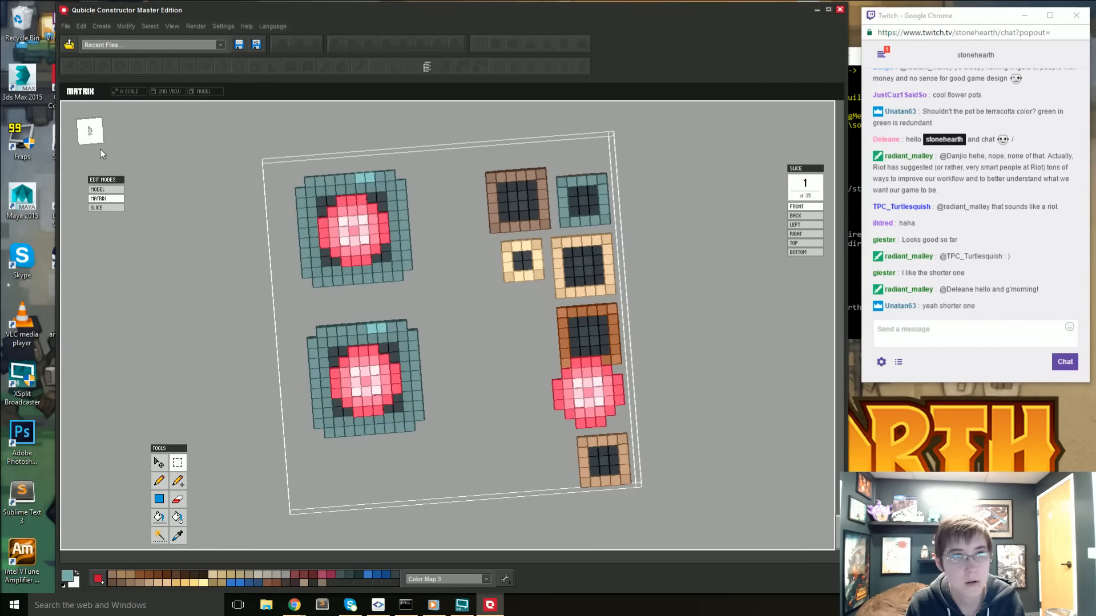
left_click(91, 134)
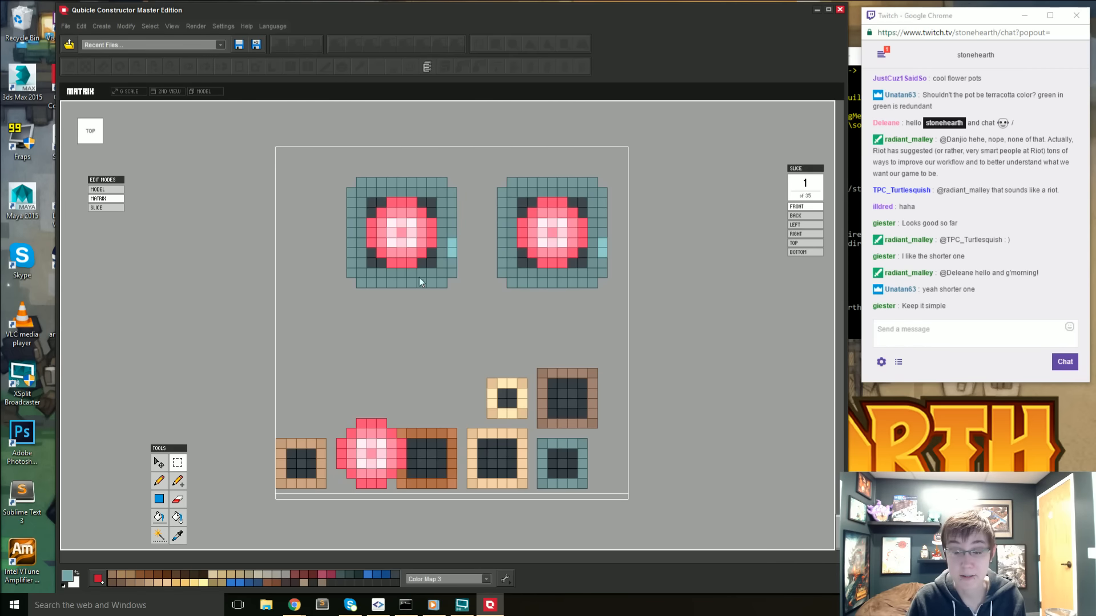
right_click_drag(418, 277, 399, 336)
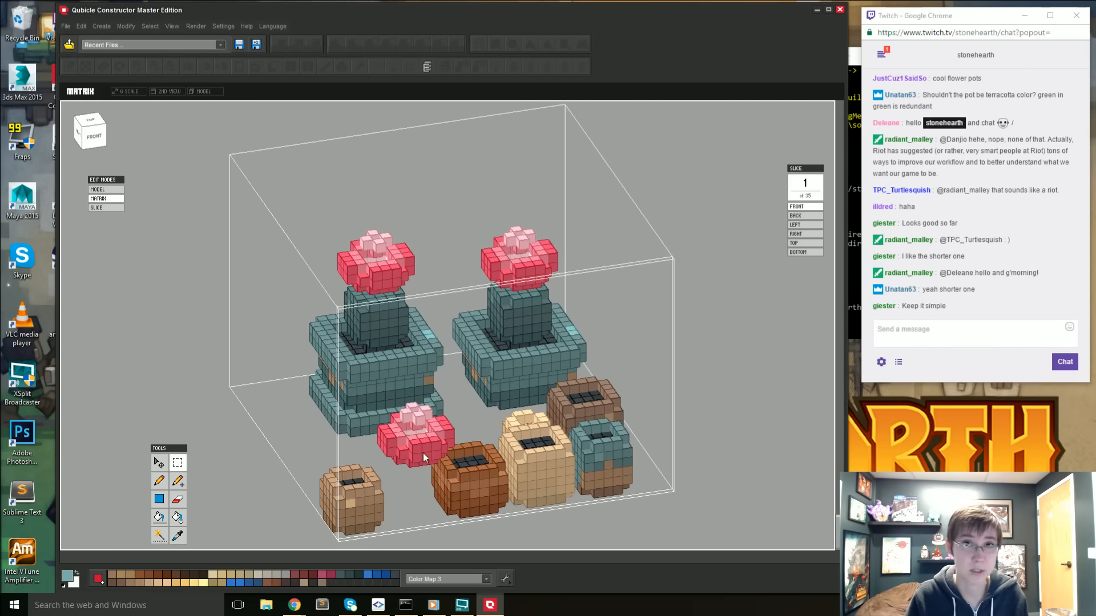
key("Tab")
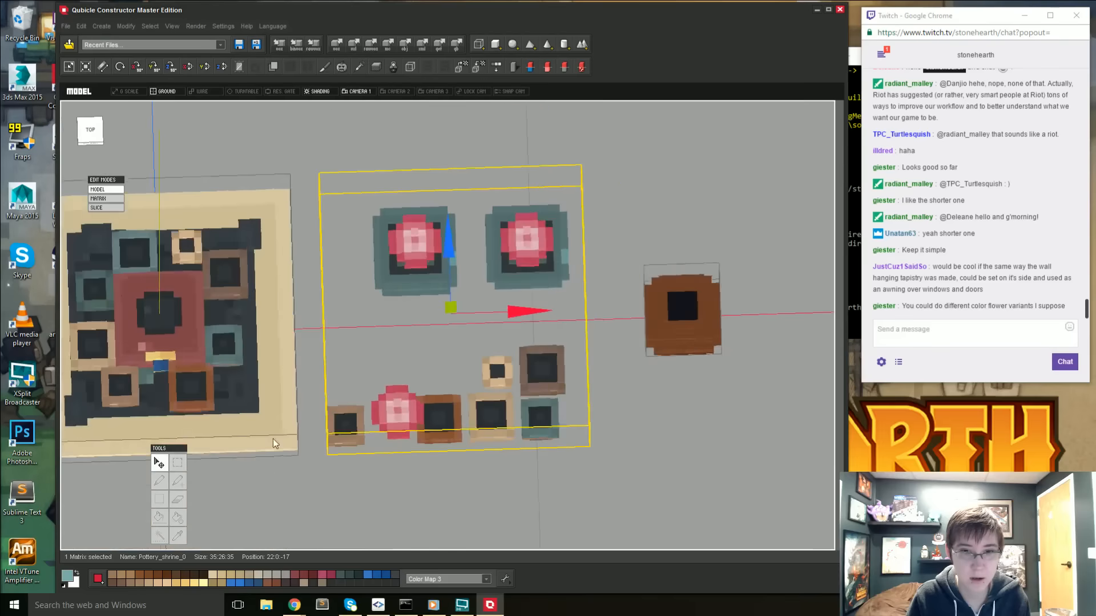
middle_click_drag(273, 439, 636, 381)
scroll(384, 382, "down", 3)
right_click_drag(311, 411, 359, 391)
scroll(443, 429, "up", 3)
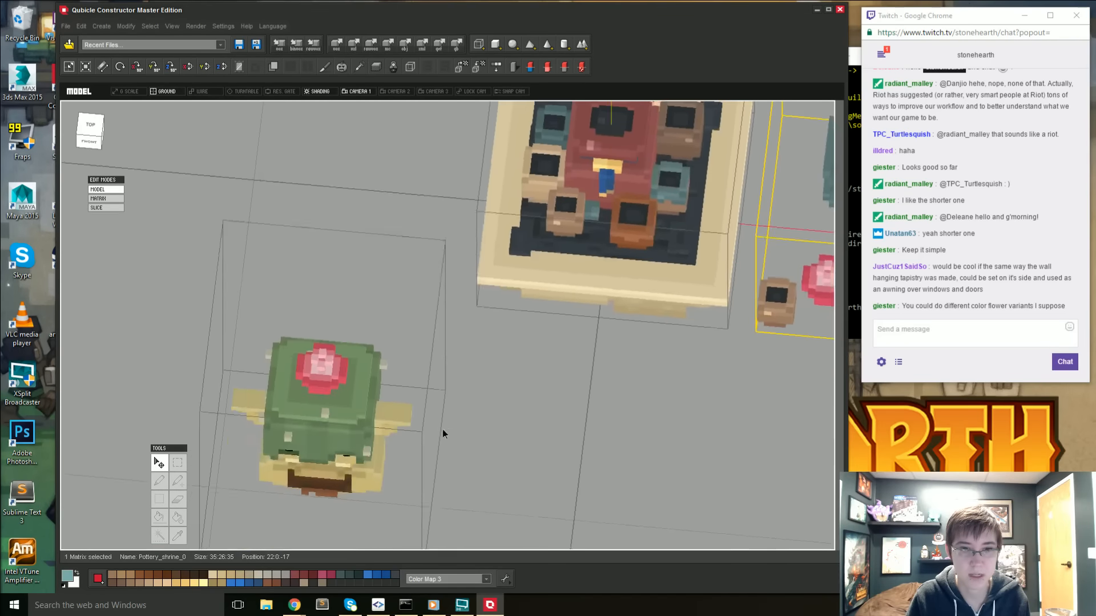
right_click_drag(442, 428, 484, 383)
right_click_drag(432, 298, 373, 331)
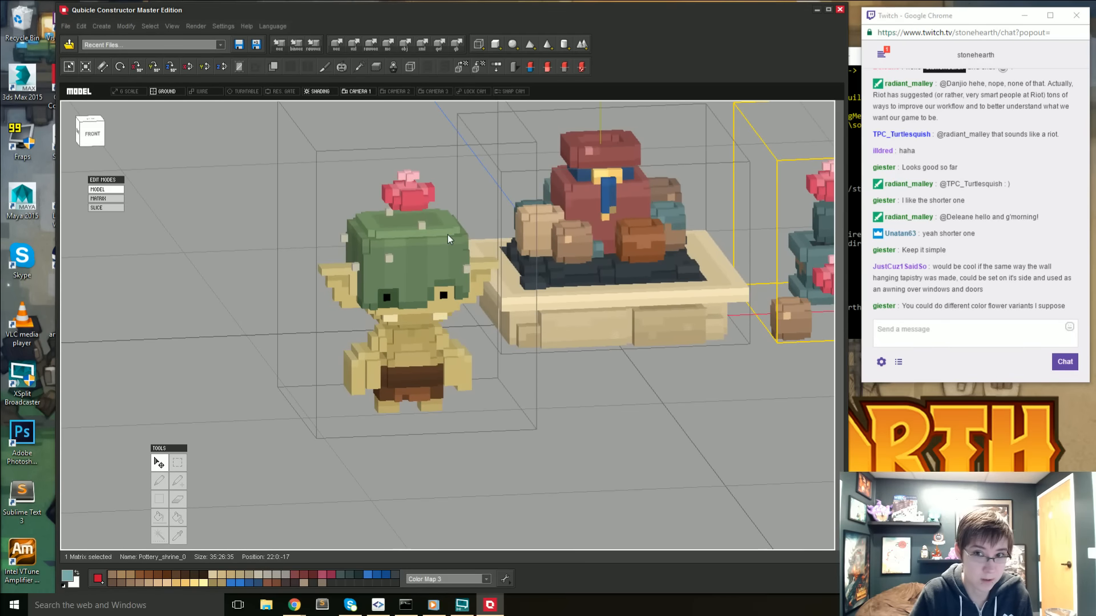
middle_click_drag(760, 290, 457, 337)
right_click_drag(457, 336, 411, 212)
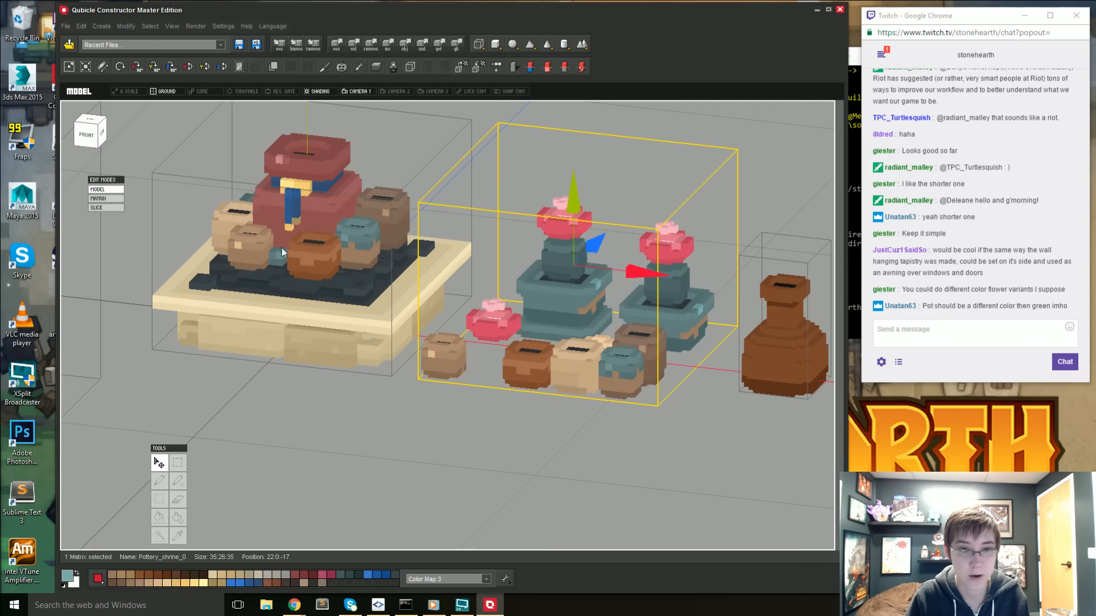
- Inspect the pottery shrine and its small pots from all sides, alongside the potted cacti and the brown vase
right_click_drag(264, 258, 513, 306)
middle_click_drag(513, 305, 353, 316)
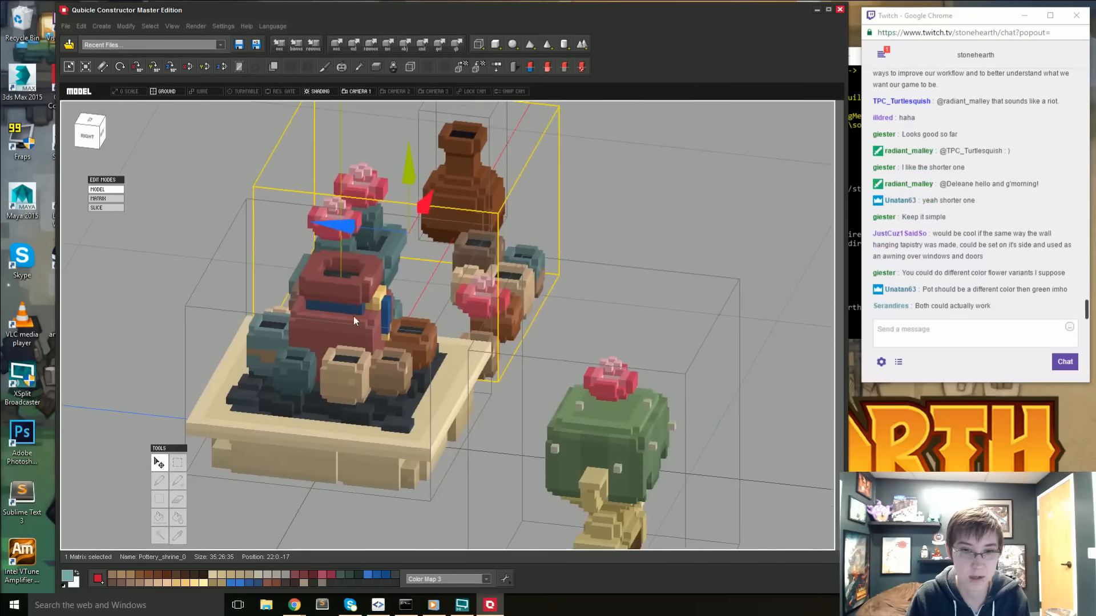
scroll(435, 364, "up", 2)
middle_click_drag(434, 363, 375, 352)
scroll(409, 361, "up", 1)
right_click_drag(336, 390, 556, 347)
middle_click_drag(557, 346, 396, 328)
right_click_drag(396, 328, 422, 334)
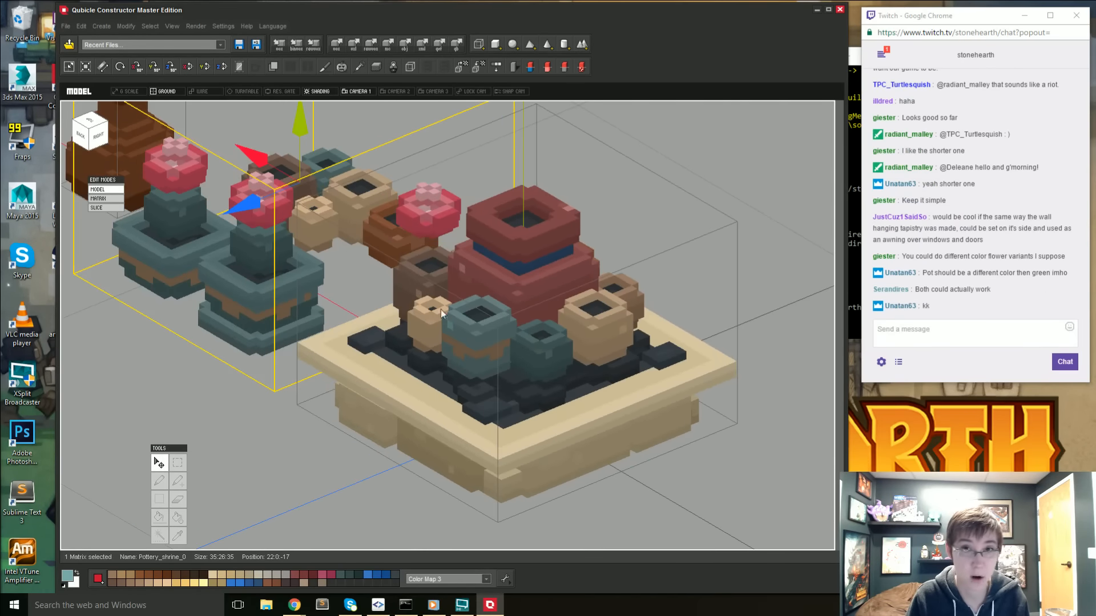
right_click_drag(698, 366, 581, 378)
right_click_drag(494, 325, 425, 364)
scroll(354, 274, "down", 2)
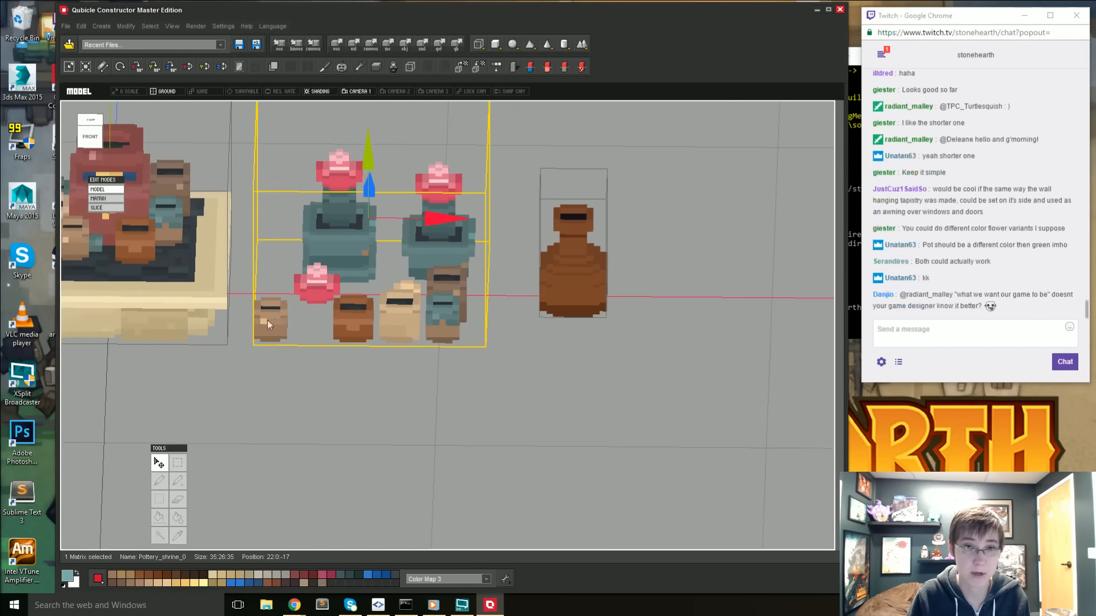
middle_click_drag(362, 274, 431, 334)
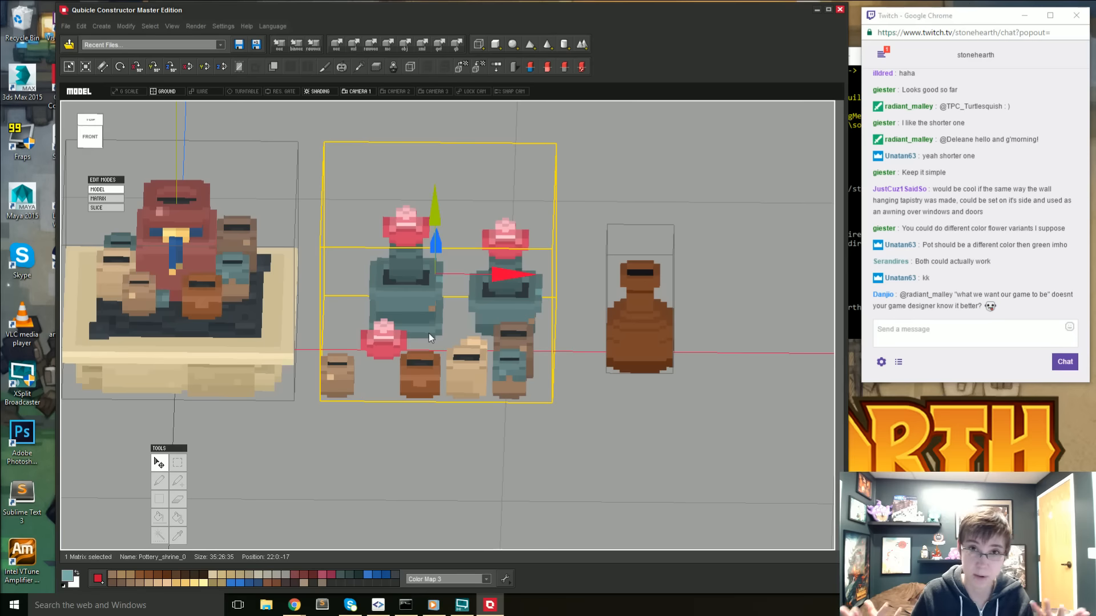
- Reopen the potted plants matrix and, from the front view, delete the cactus body above the baseless pot's rim, keeping its flower
double_click(423, 296)
right_click_drag(429, 300, 354, 374)
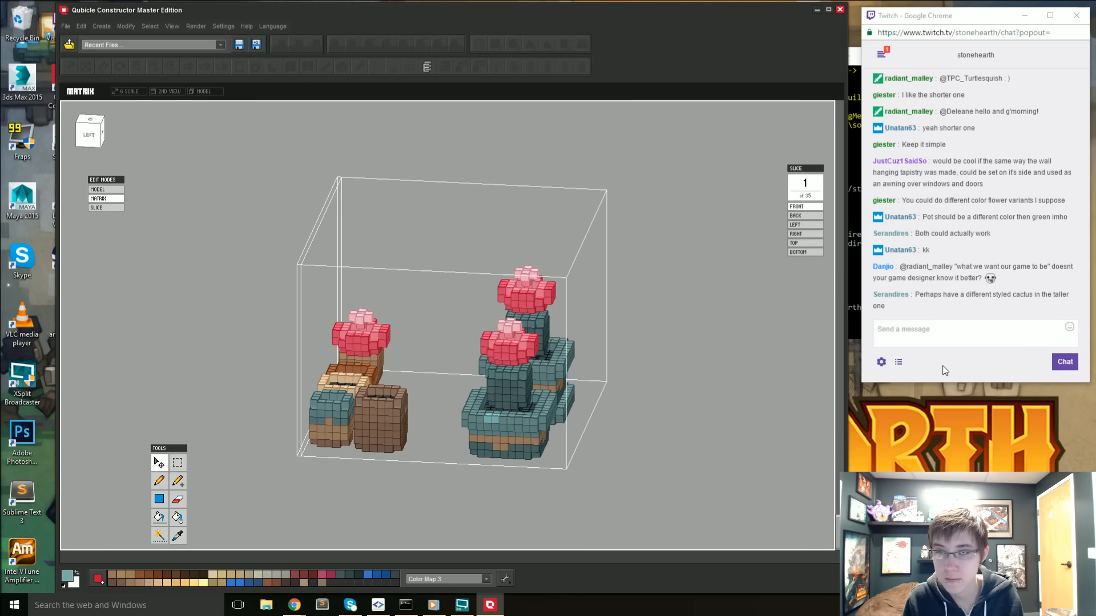
right_click_drag(672, 422, 488, 378)
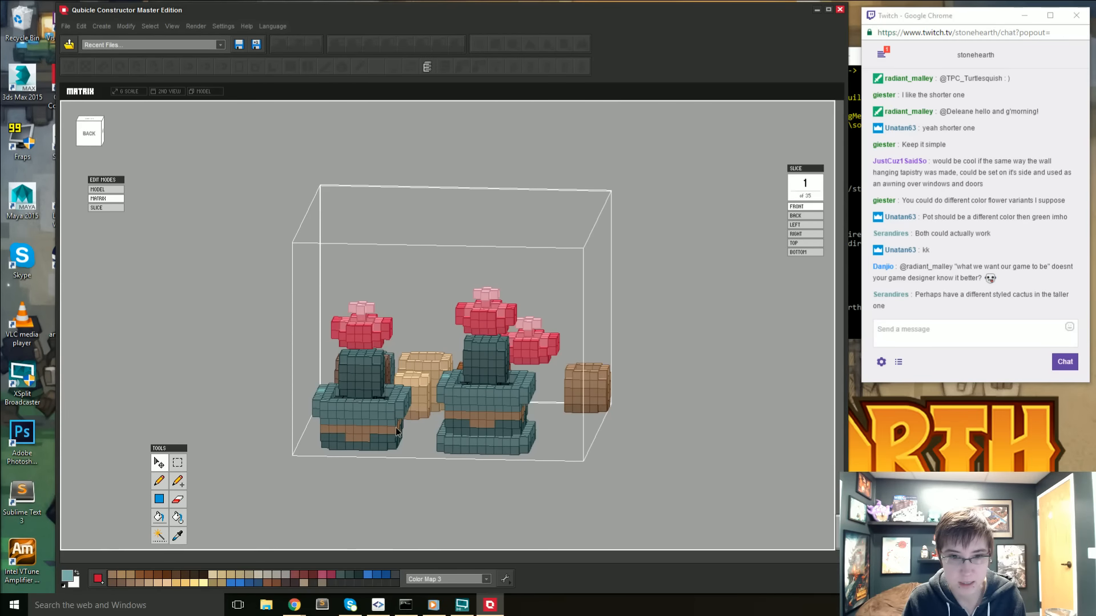
right_click_drag(395, 427, 239, 395)
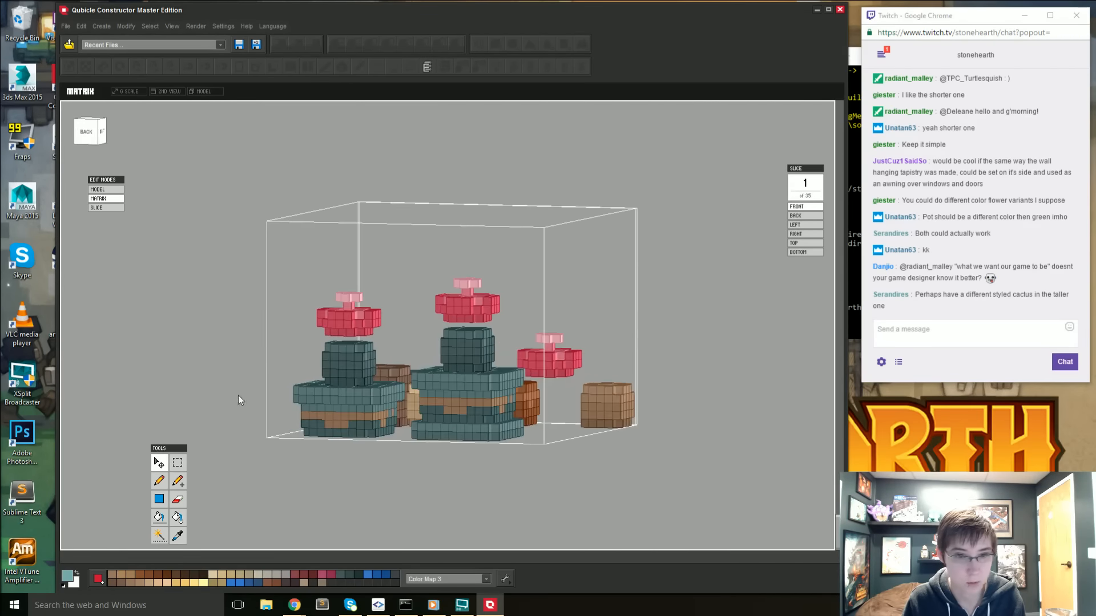
left_click(95, 137)
right_click_drag(442, 383, 634, 390)
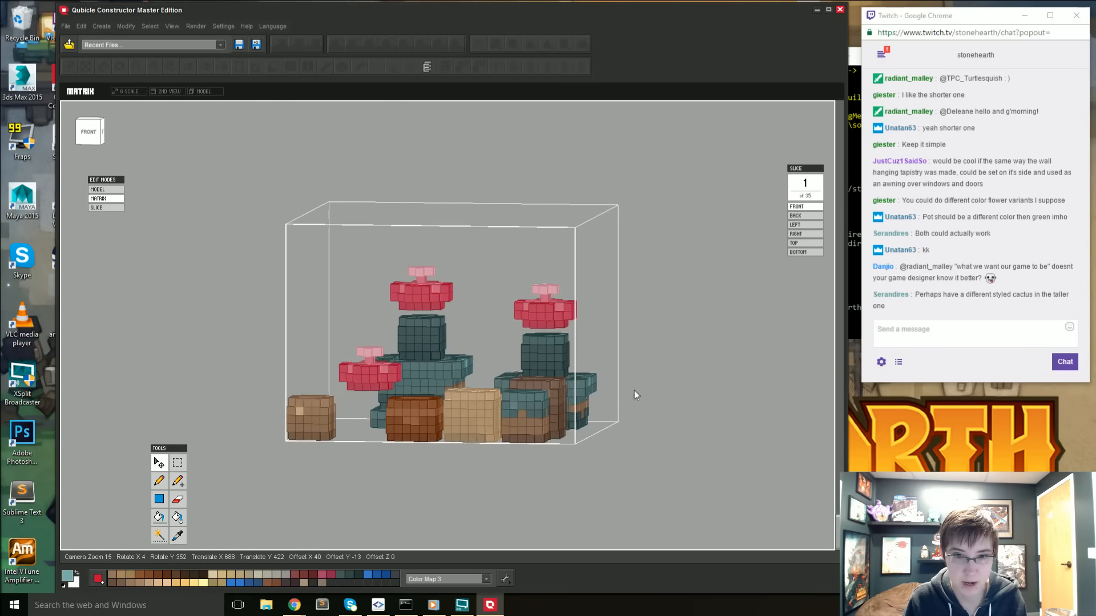
left_click(92, 139)
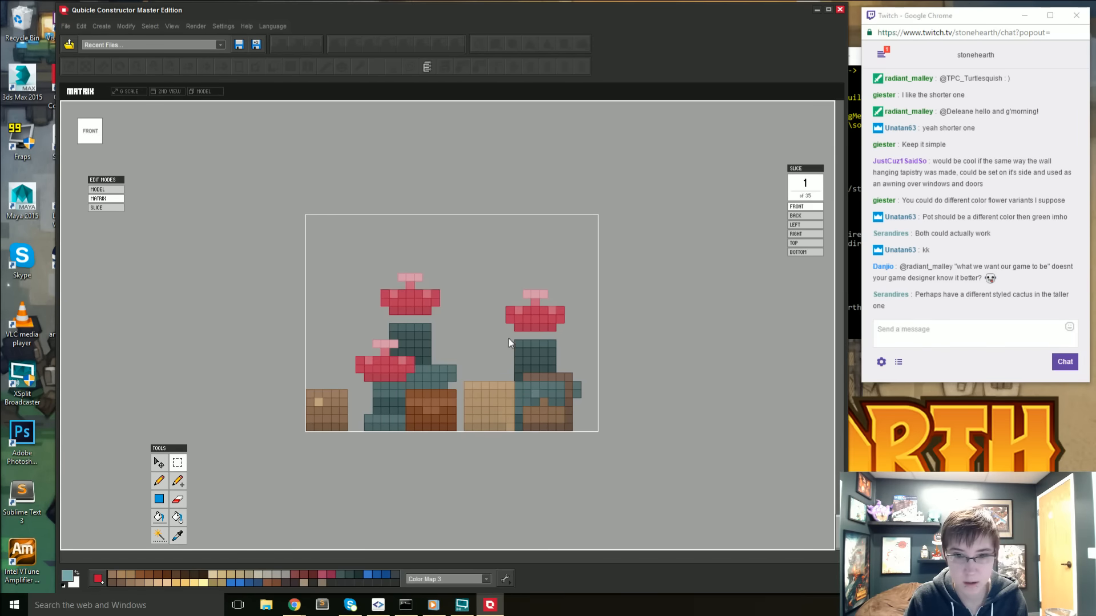
left_click_drag(560, 375, 561, 376)
right_click_drag(531, 374, 513, 397)
left_click_drag(514, 344, 592, 413)
mouse_move(587, 412)
right_mouse_down()
mouse_move(519, 430)
mouse_move(460, 365)
mouse_move(441, 374)
right_mouse_up()
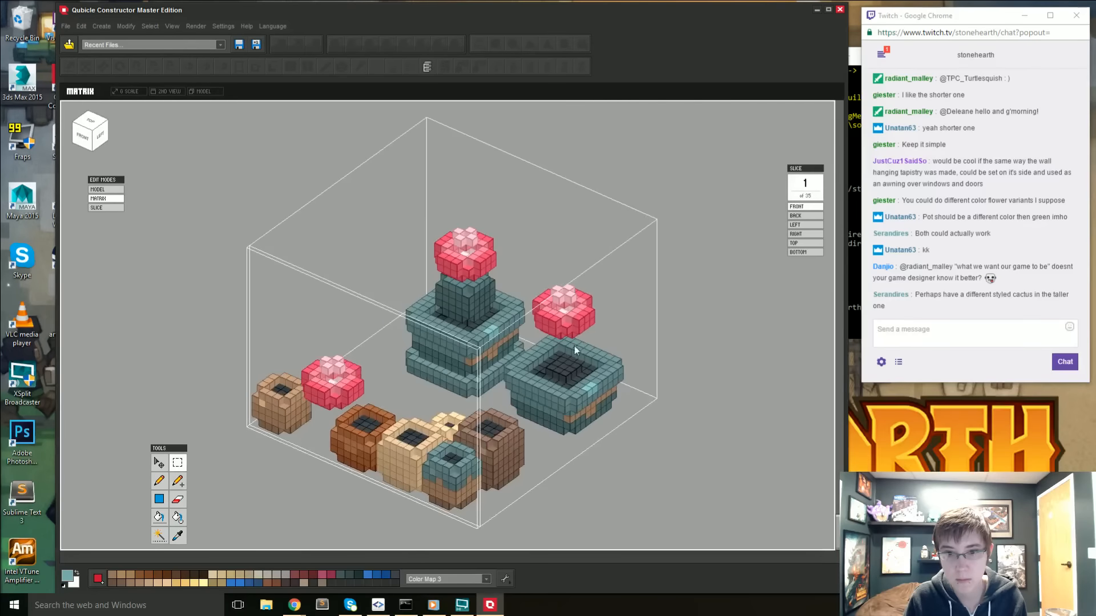
- Erase the leftover cactus cubes on the soil inside the baseless teal pot
key("e")
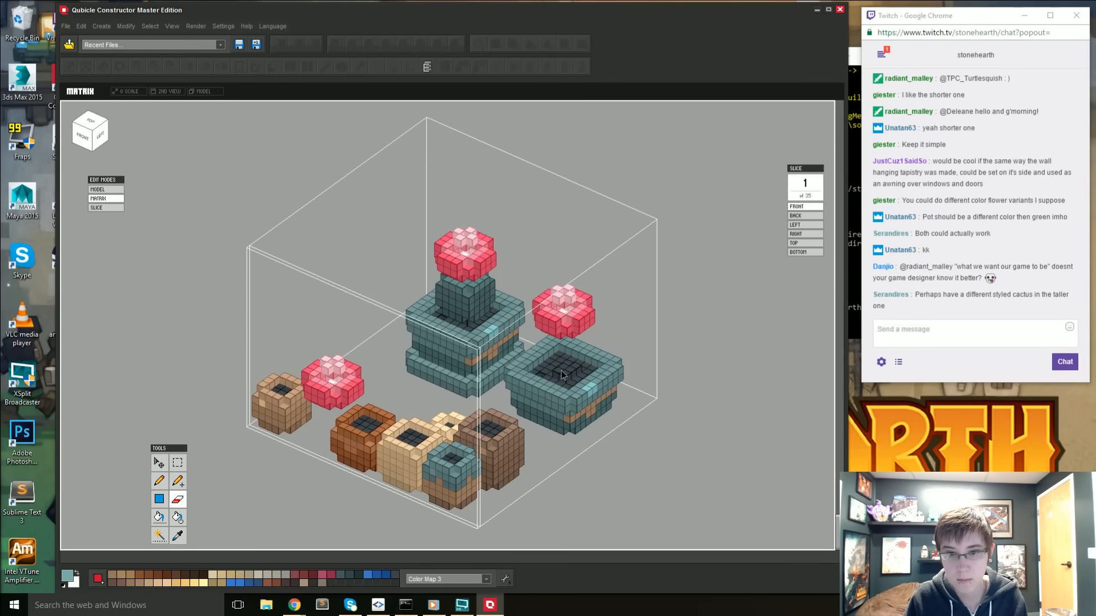
right_click_drag(541, 407, 536, 365)
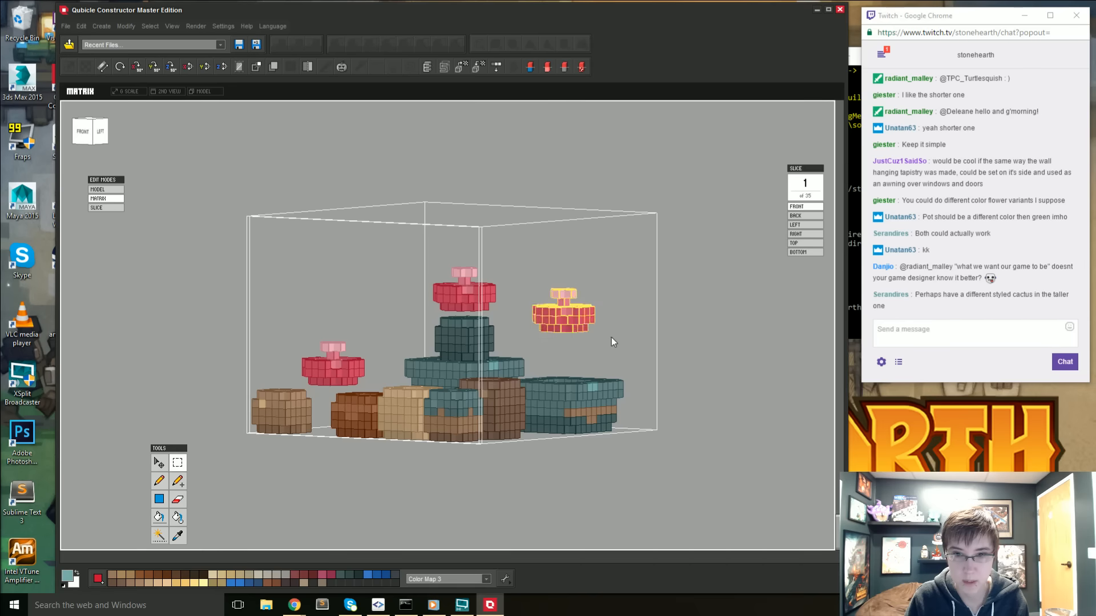
right_click_drag(611, 337, 588, 359)
- Erase the raised light pink tip from the flower floating above the baseless pot
key("e")
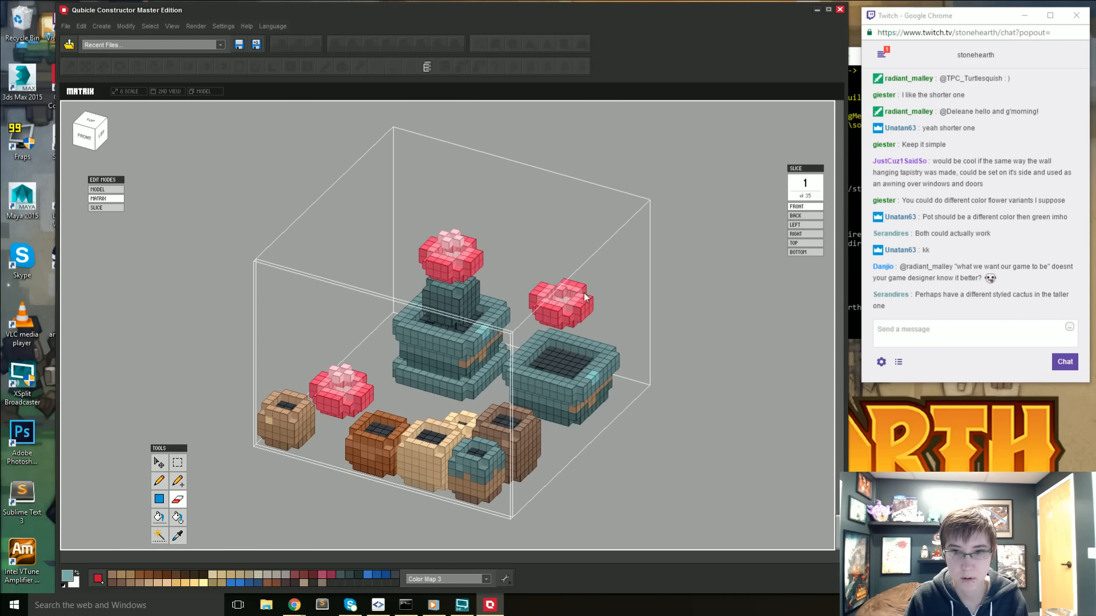
right_click_drag(556, 282, 565, 326)
right_click_drag(545, 386, 556, 322)
- Select the trimmed flower and lower it onto the soil of the baseless pot, applying the move
left_click(177, 462)
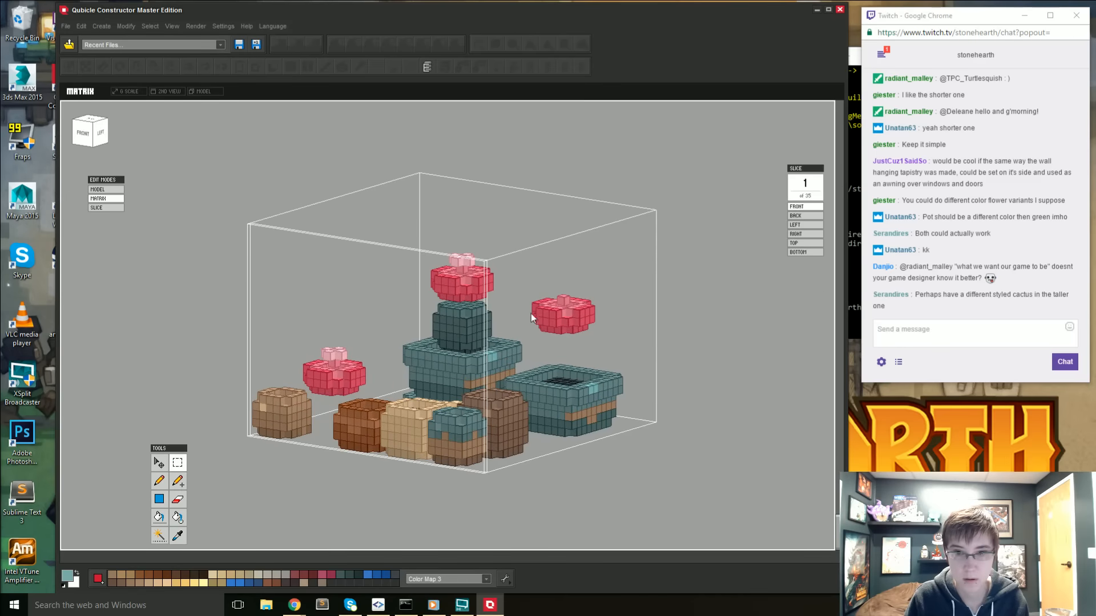
left_click_drag(529, 290, 599, 333)
left_click(159, 463)
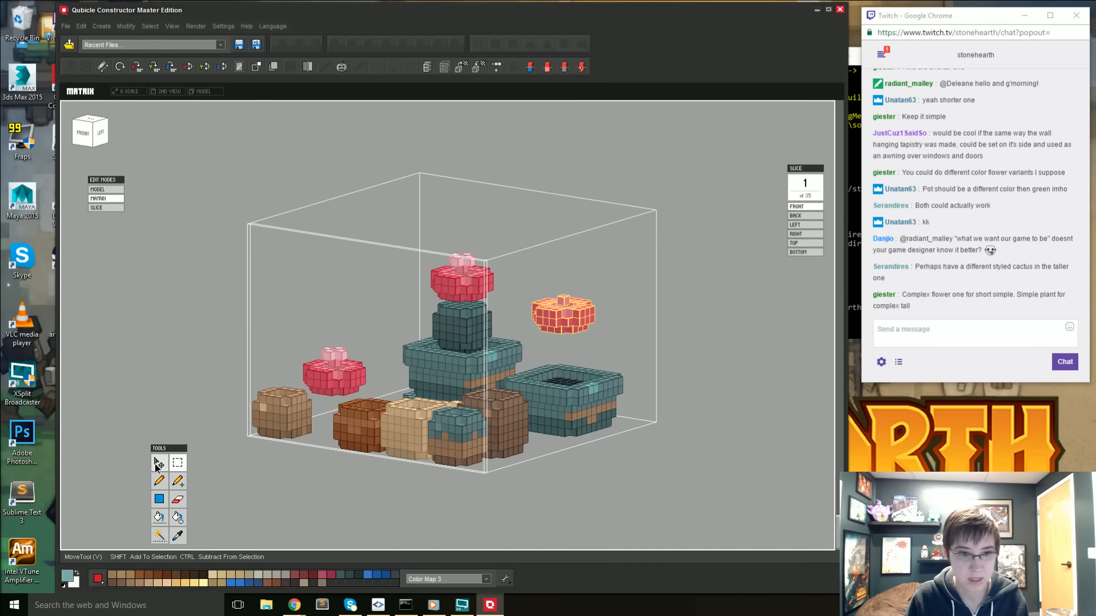
left_click_drag(559, 260, 573, 303)
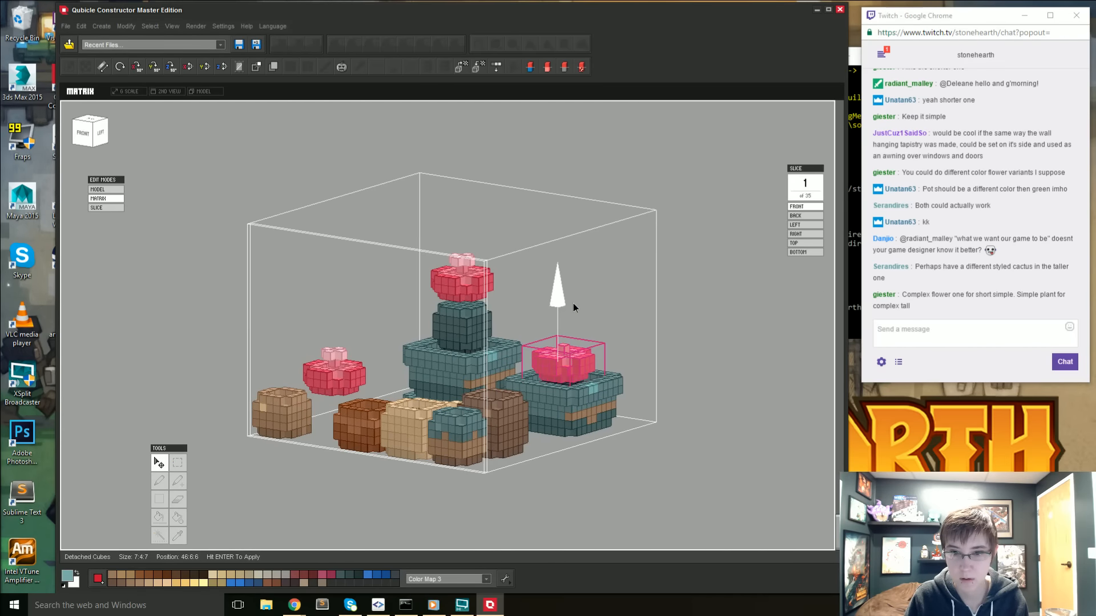
right_click_drag(634, 371, 606, 408)
key("Return")
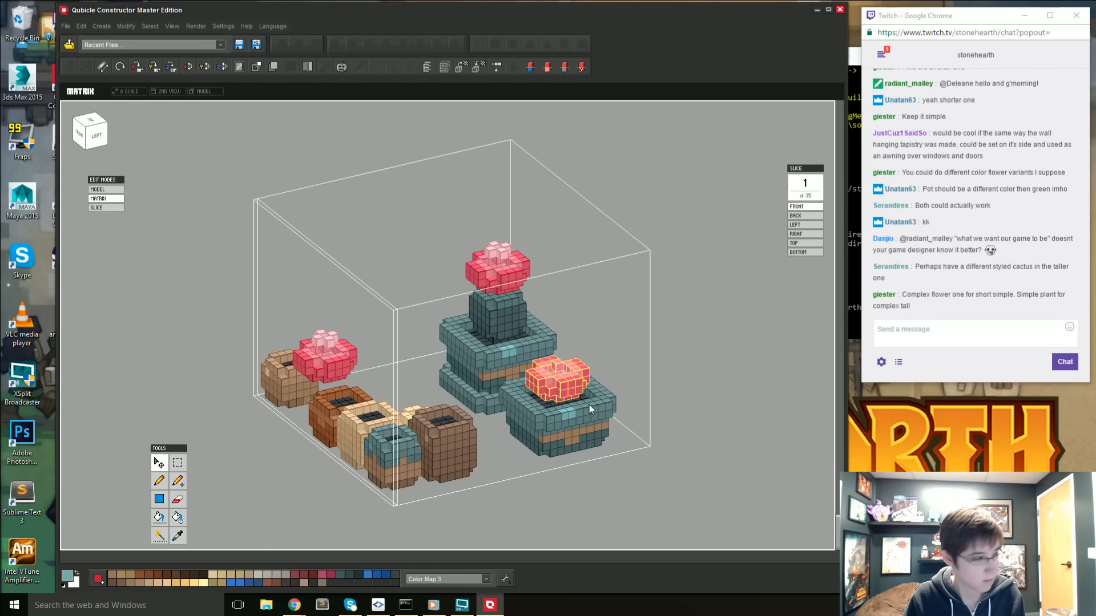
- Leave the potted plants matrix and start saving the model as a new file in the Desktop's art streams folder
key("ctrl+s")
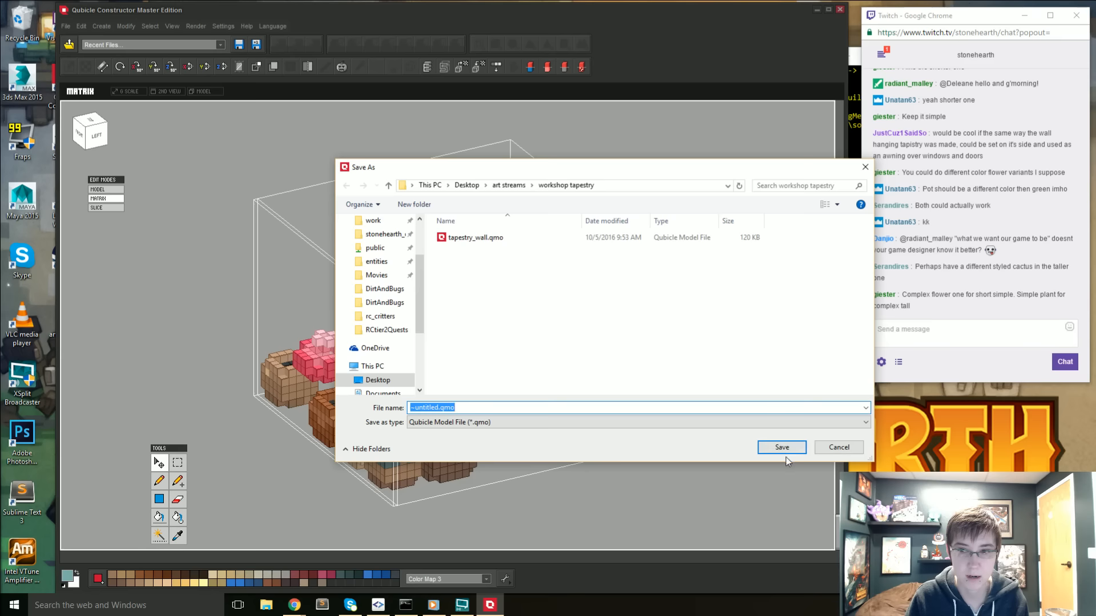
left_click(840, 448)
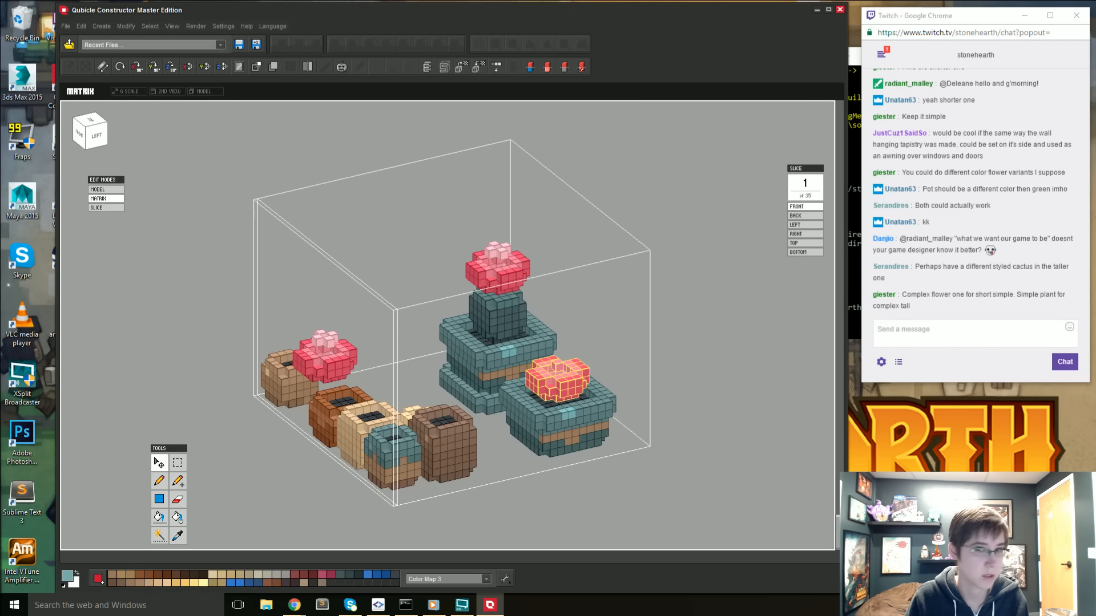
key("Tab")
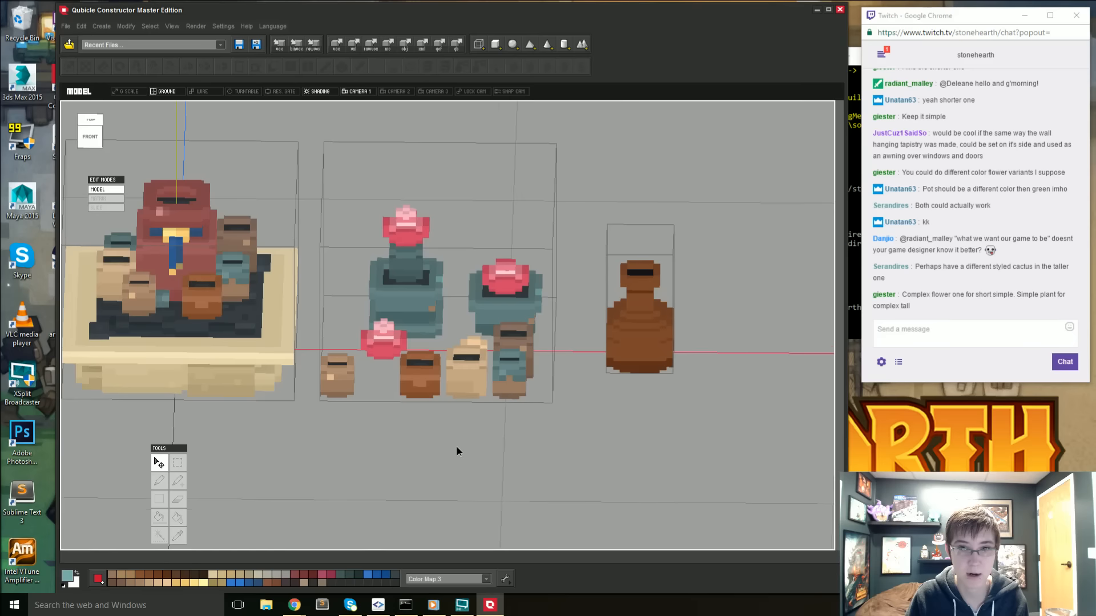
right_click_drag(456, 451, 417, 442)
middle_click_drag(417, 442, 428, 428)
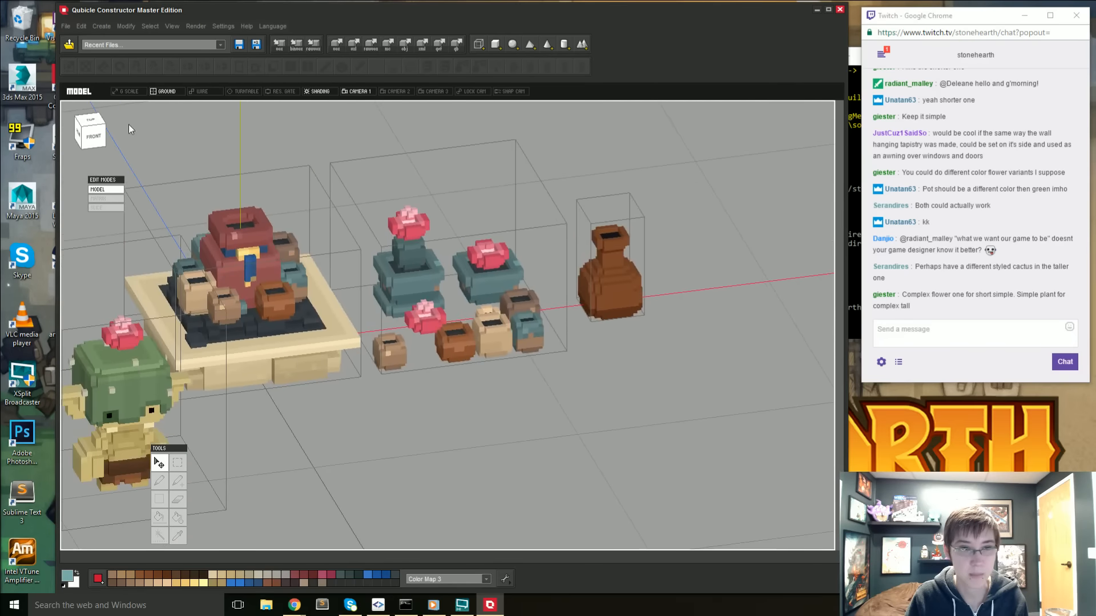
left_click(66, 27)
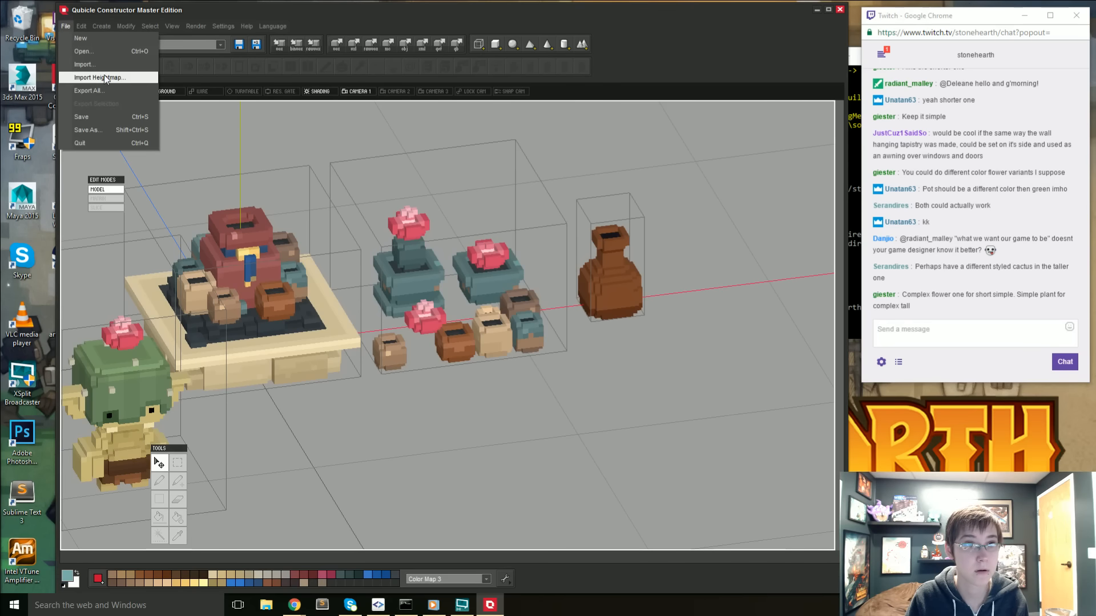
left_click(89, 131)
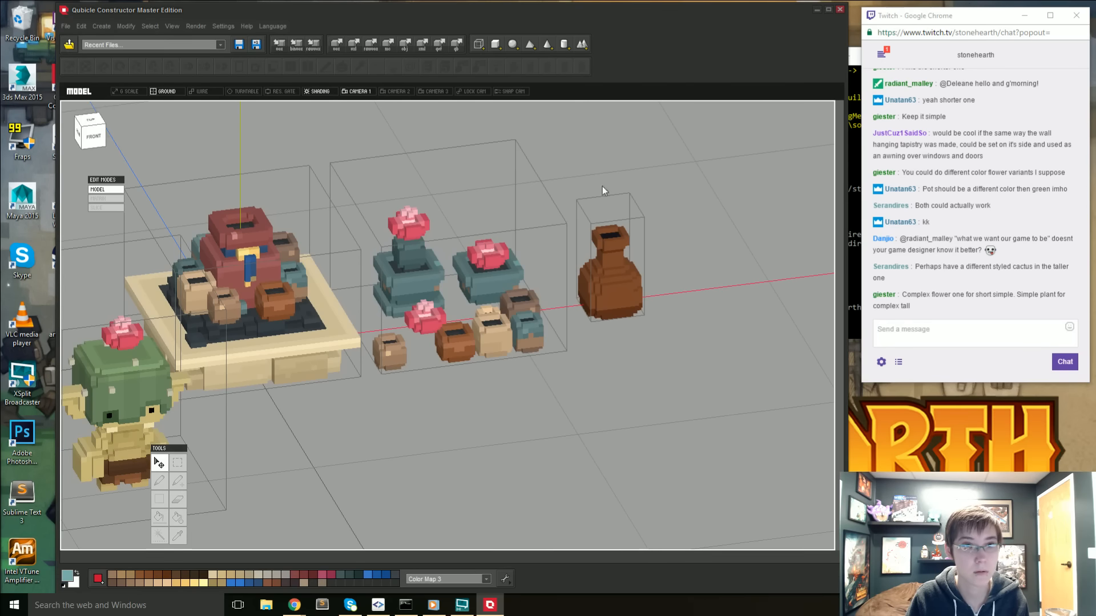
scroll(383, 281, "up", 3)
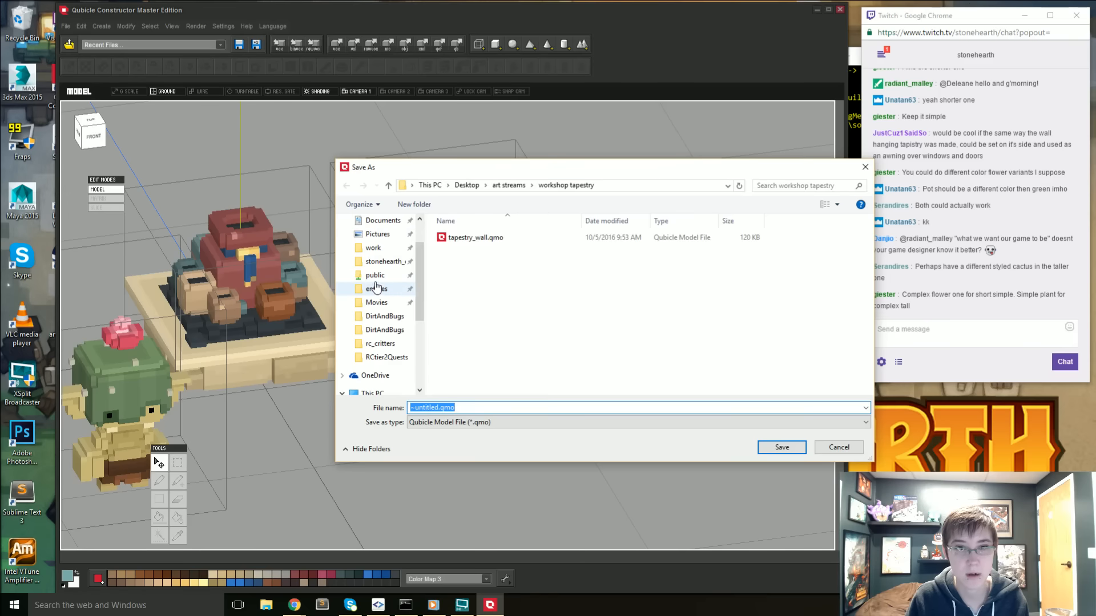
left_click(378, 239)
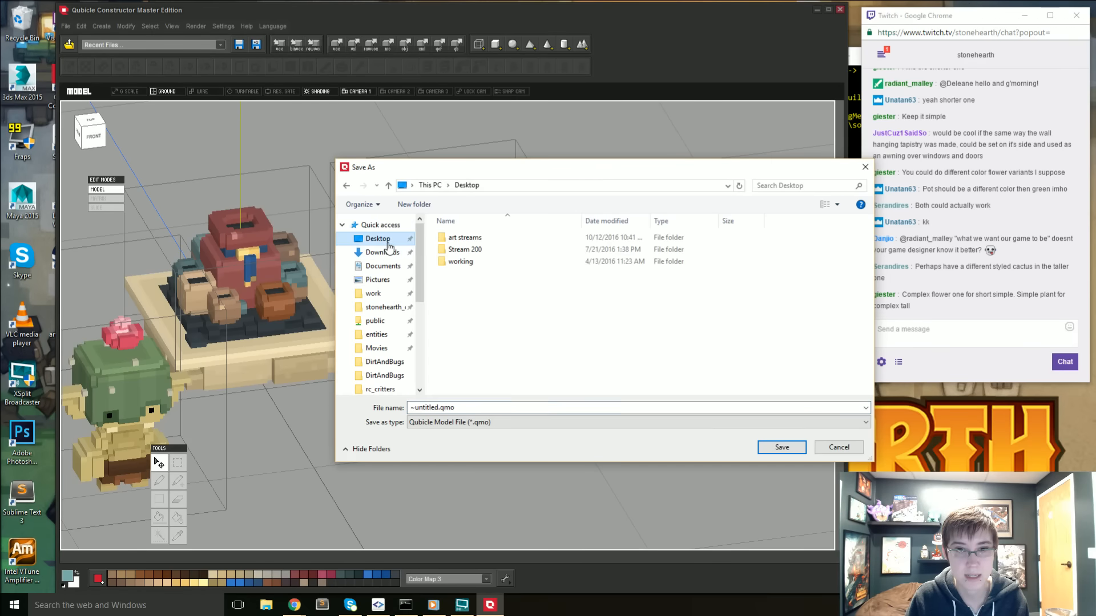
left_click(473, 240)
double_click(473, 240)
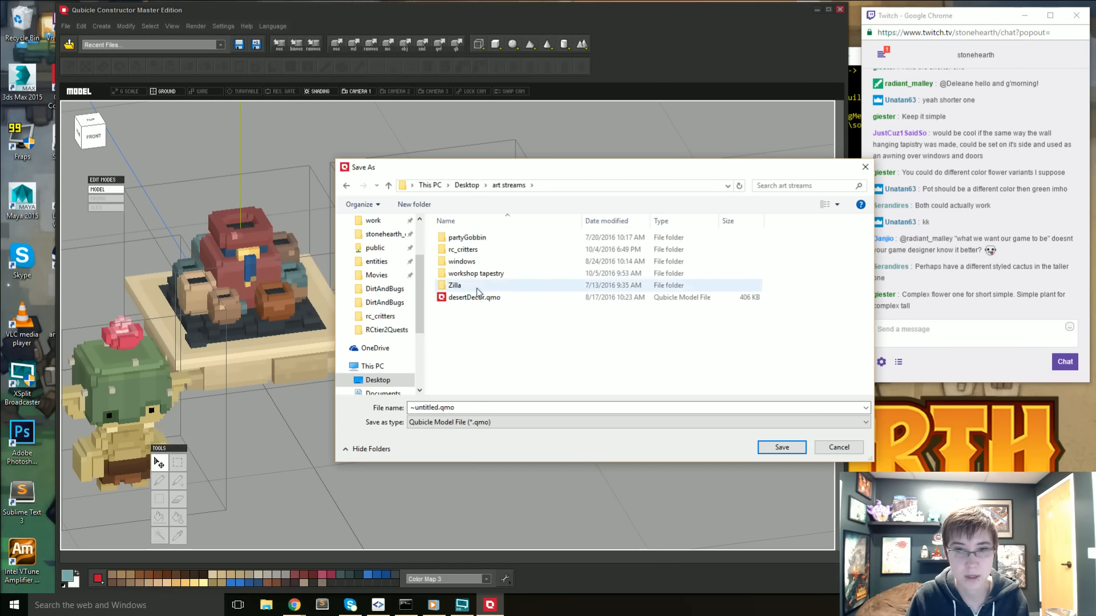
- Create a new folder named "potted plants_RC" inside art streams and open it as the save location
right_click(481, 343)
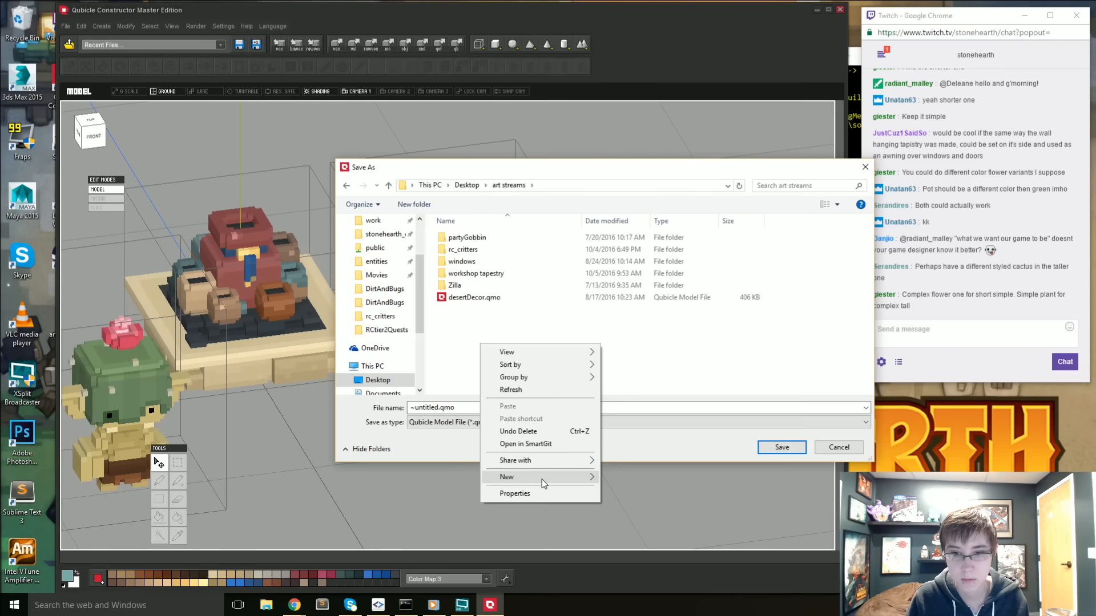
mouse_move(542, 477)
left_click(630, 348)
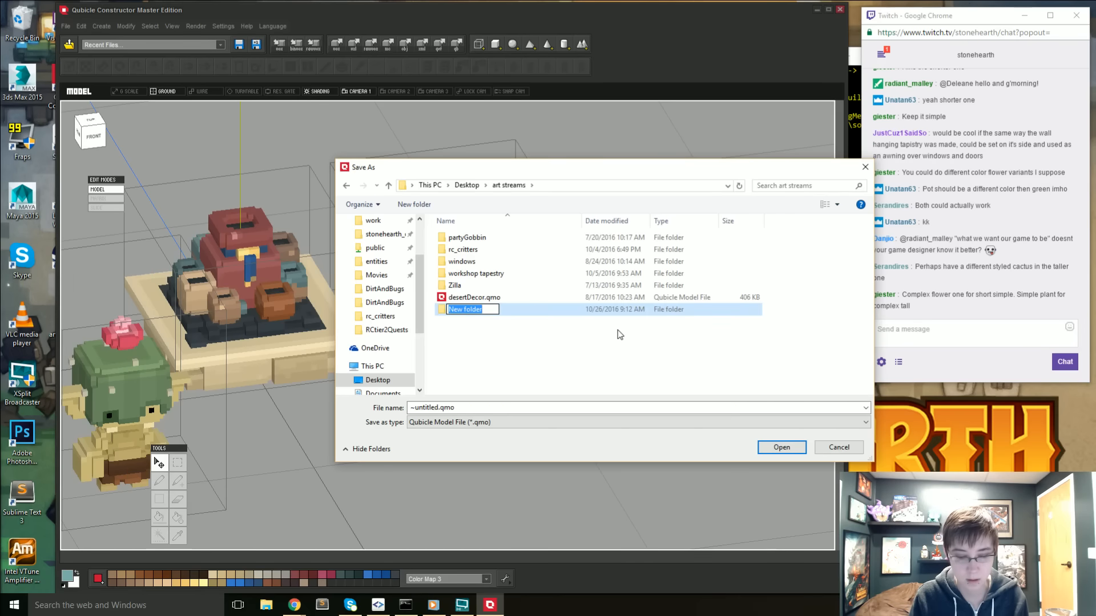
type("potted p")
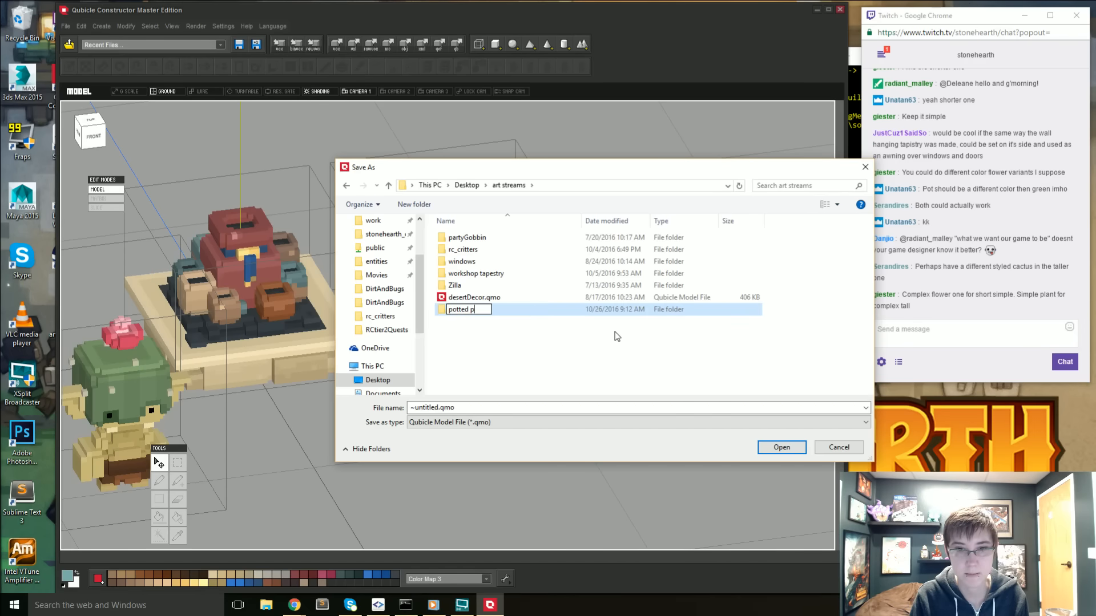
type("lants_RC")
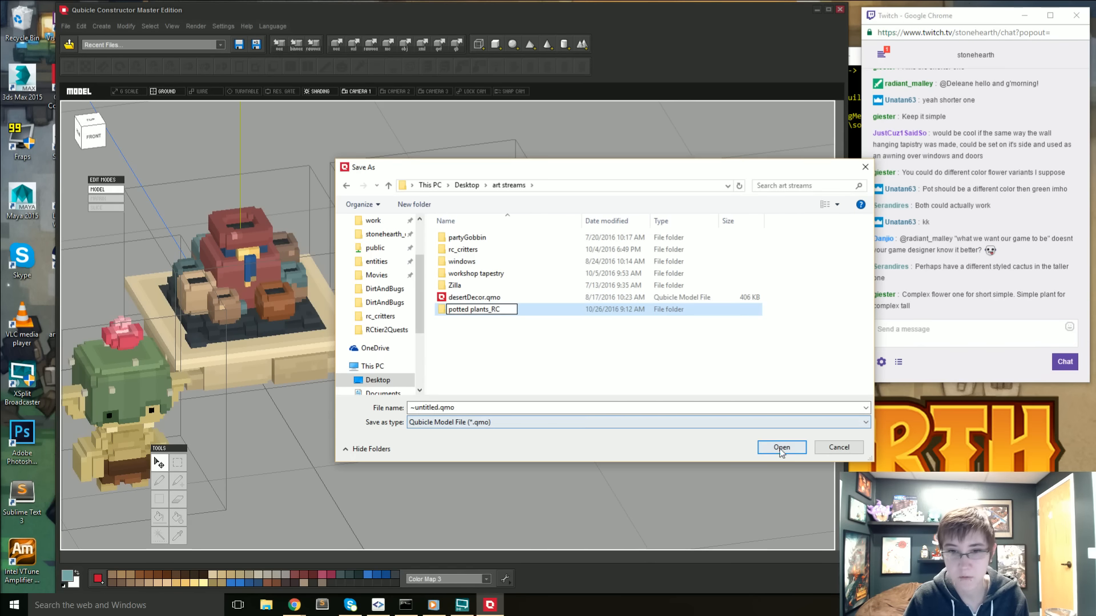
key("Return")
double_click(455, 250)
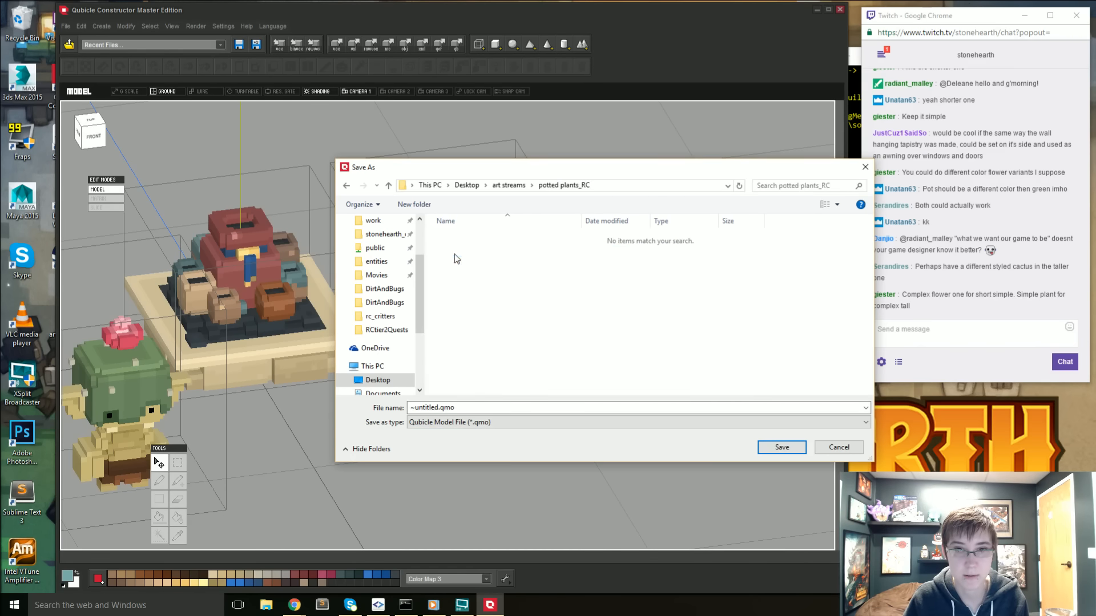
- Name the file potted_plants_RC.qmo and save the model
left_click(441, 408)
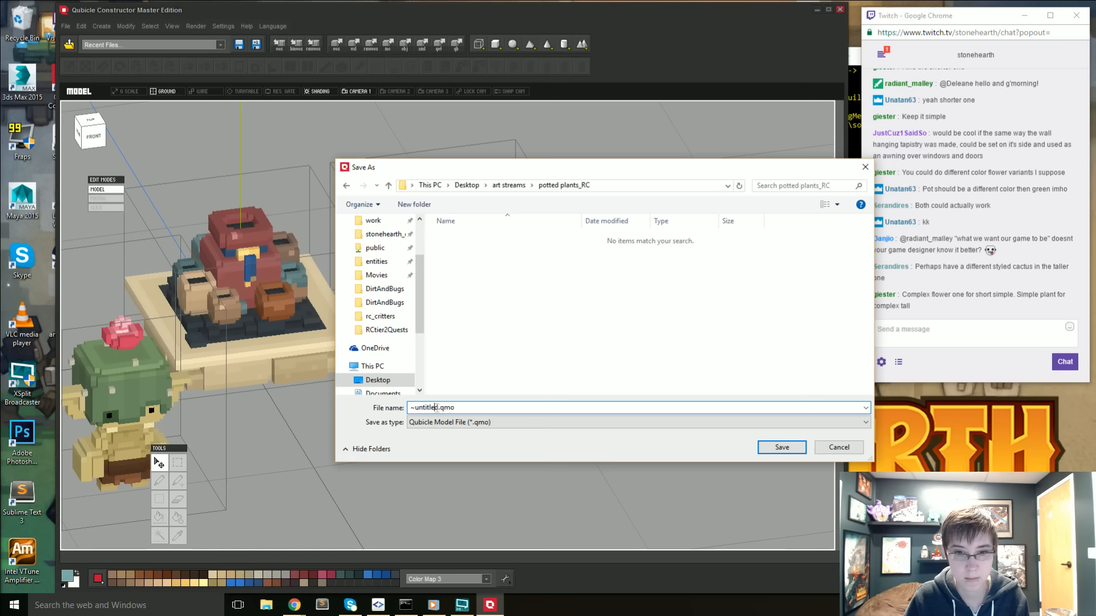
left_click_drag(438, 407, 395, 408)
type("potted_p")
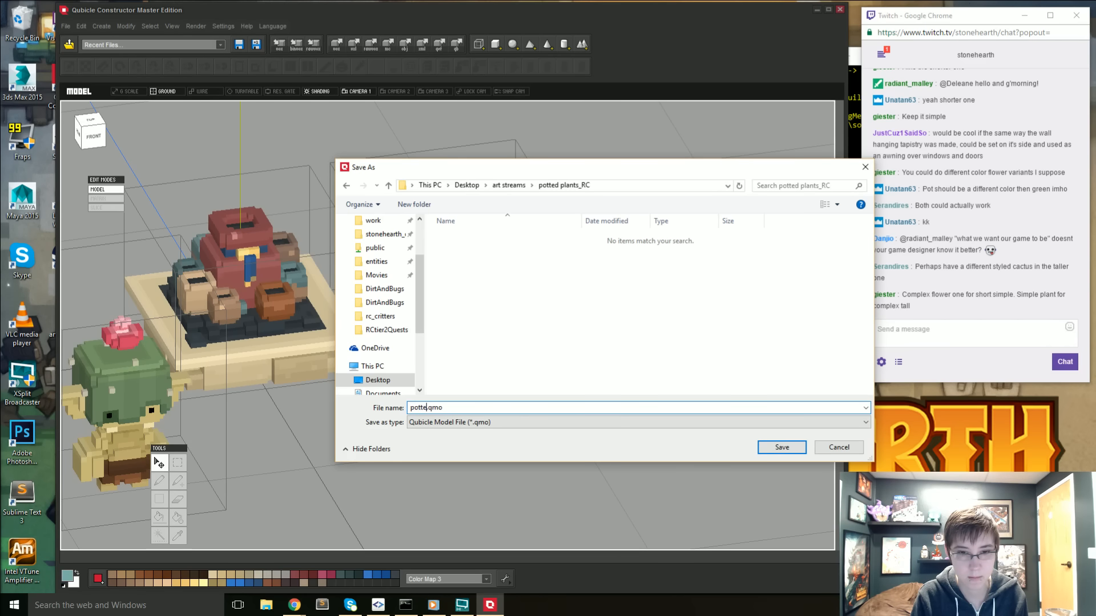
type("lants_RC")
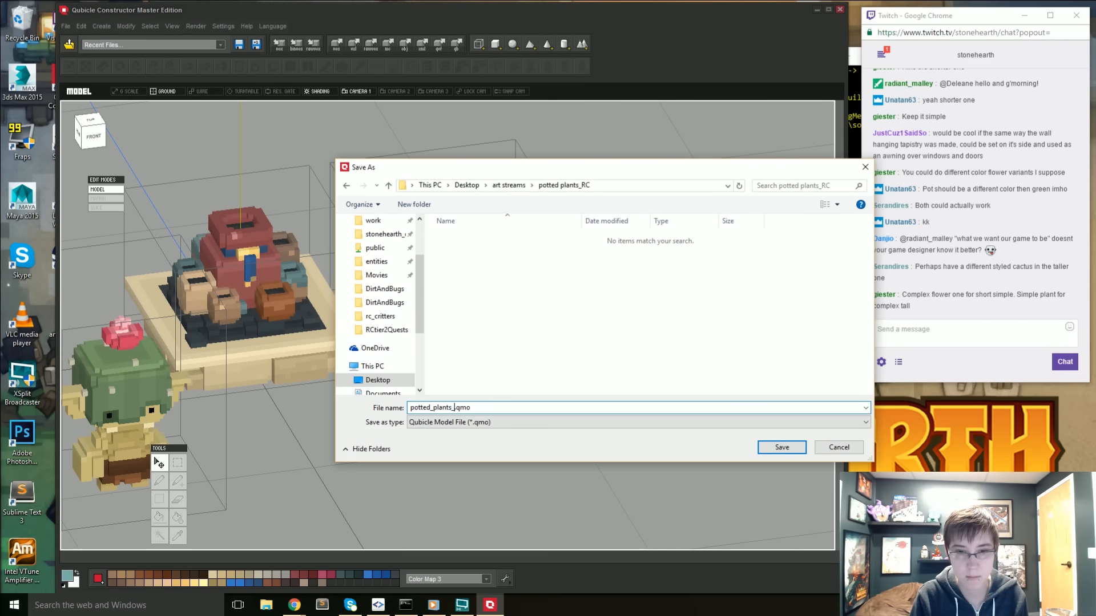
left_click(762, 447)
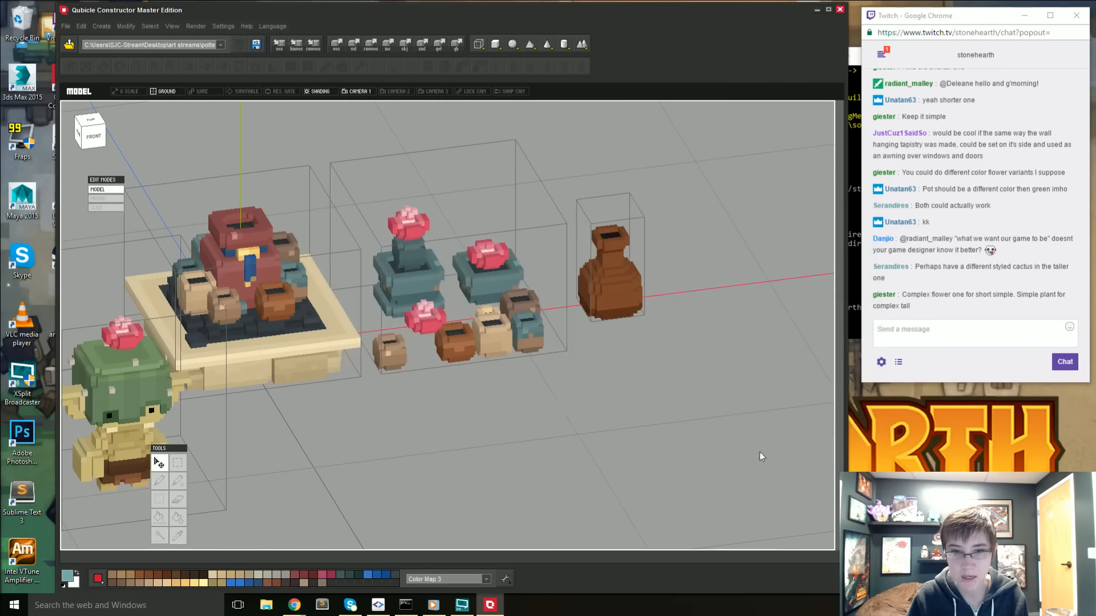
- Reopen the potted plants matrix and undo the edits on the baseless teal pot back to its cactus body and raised flower
right_click_drag(552, 405, 301, 418)
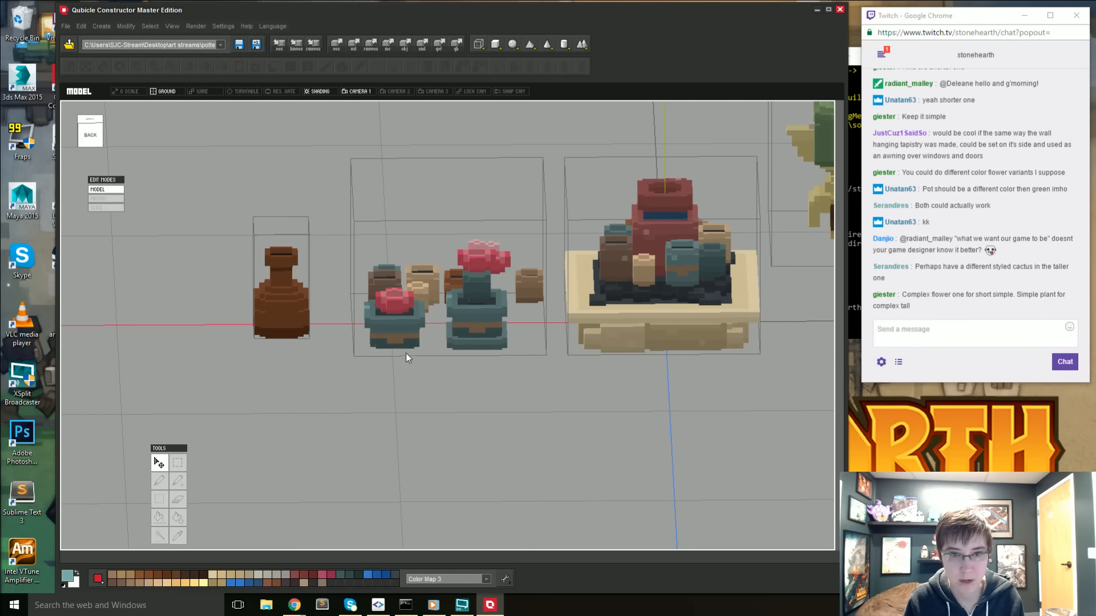
double_click(408, 338)
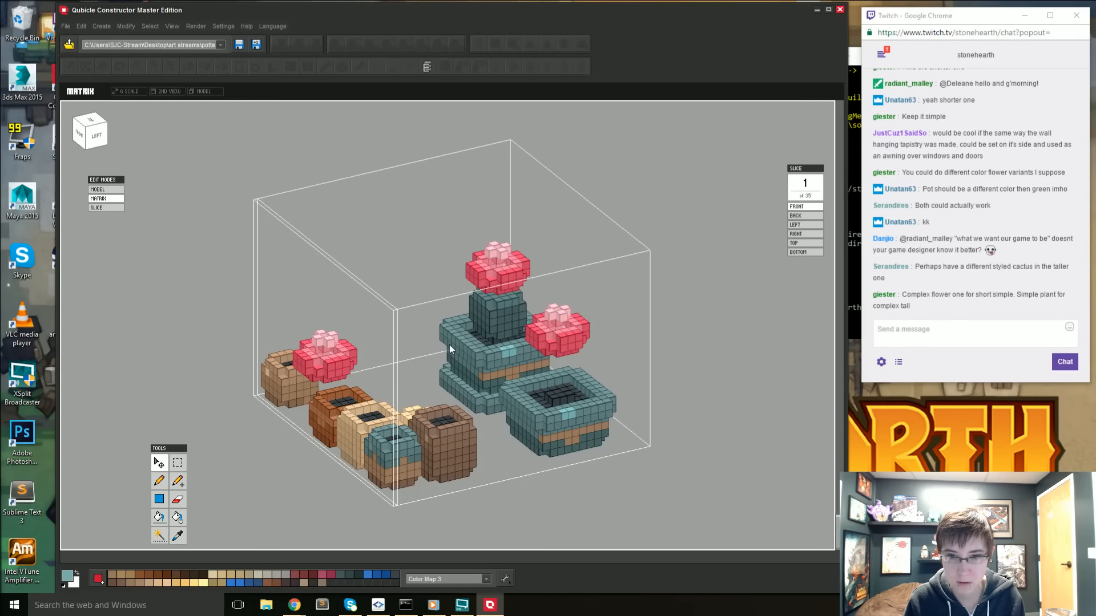
key("ctrl+z")
key("ctrl+z")
key("ctrl+z")
key("ctrl+z")
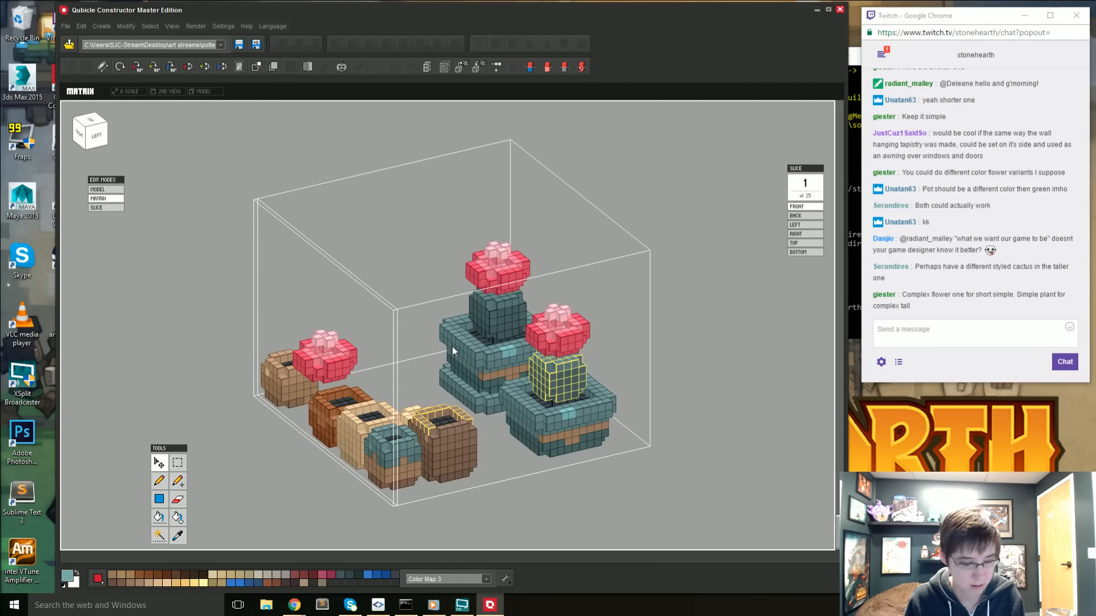
- From the front view, delete the cactus body from the teal pot with the base, keeping its flower
right_click_drag(636, 304, 684, 291)
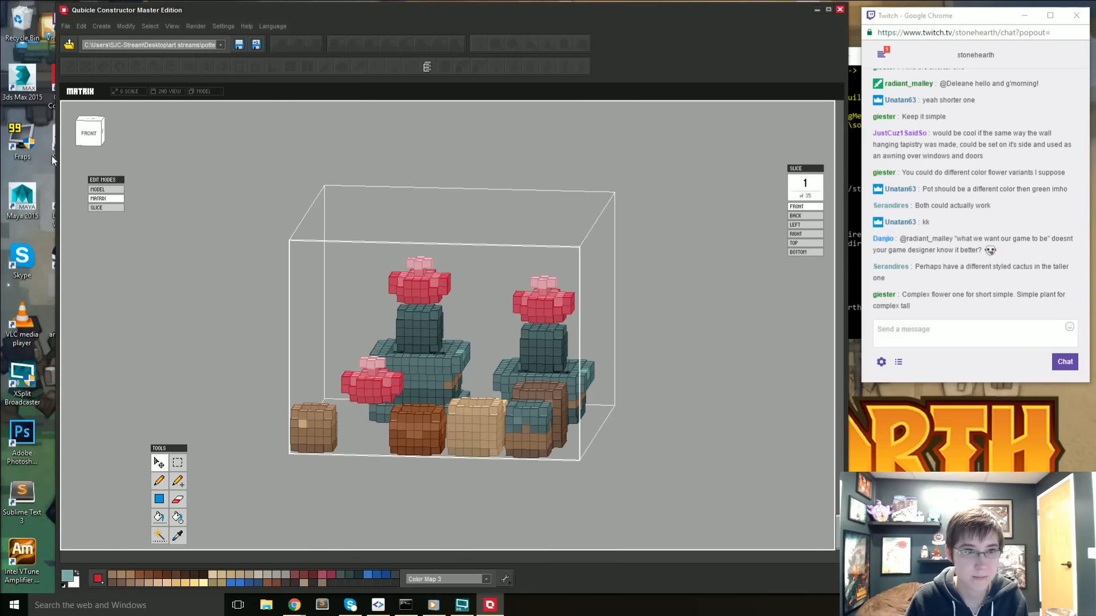
right_click_drag(322, 438, 342, 412)
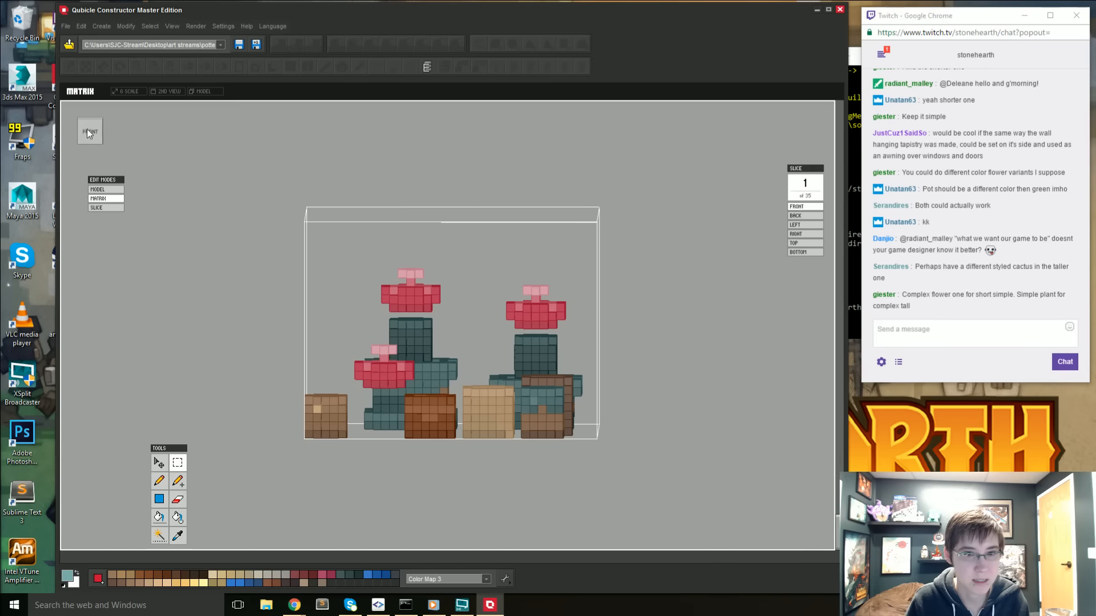
left_click(450, 363)
right_click_drag(450, 364, 455, 473)
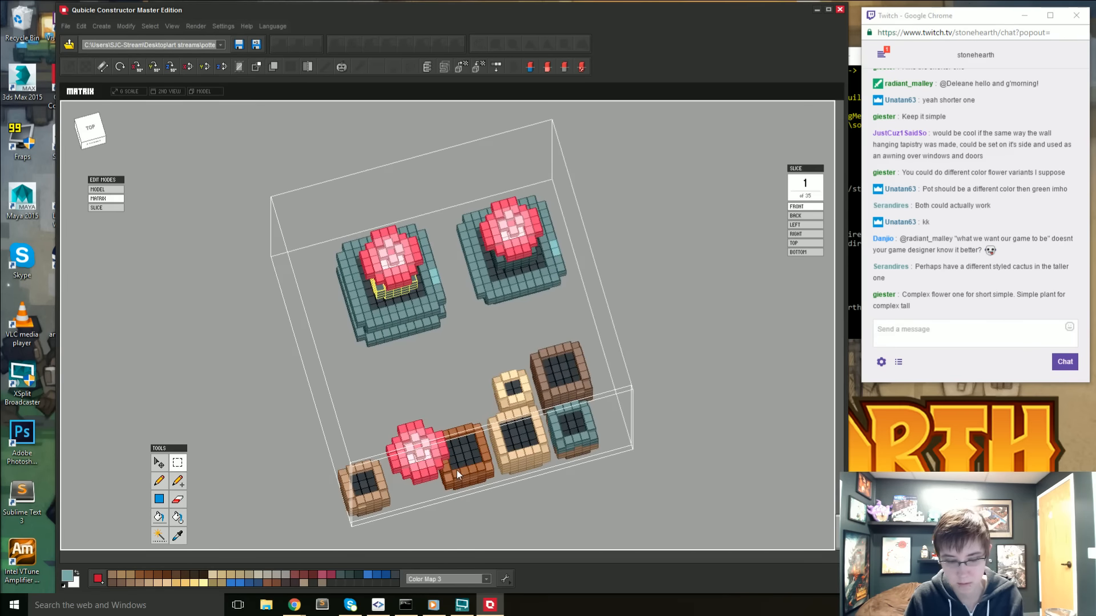
key("Delete")
mouse_move(397, 429)
right_mouse_down()
mouse_move(405, 340)
mouse_move(366, 399)
right_mouse_up()
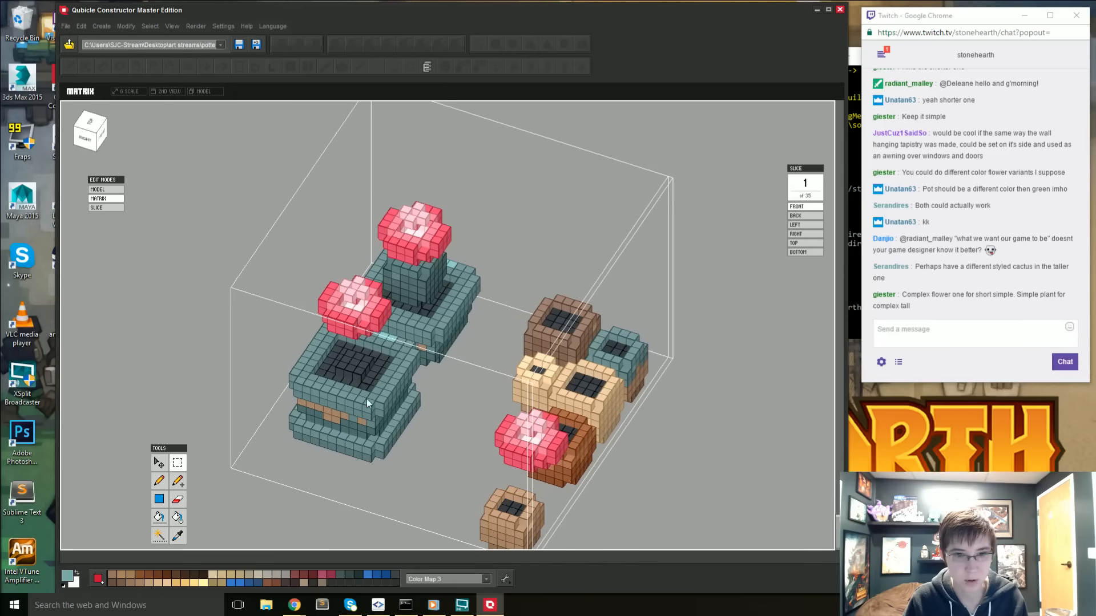
key("e")
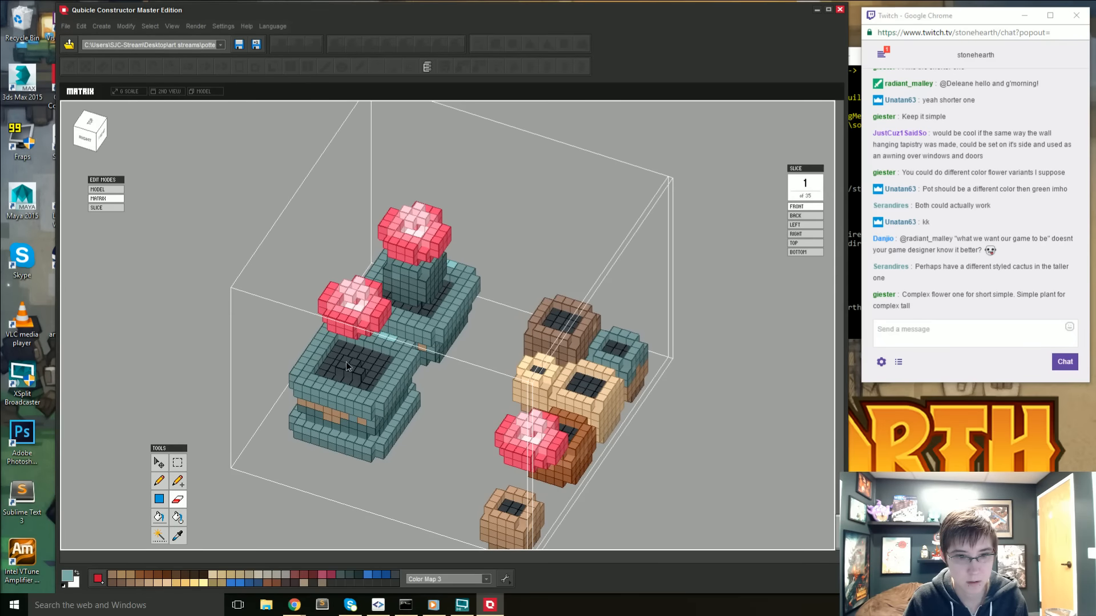
right_click_drag(362, 378, 291, 373)
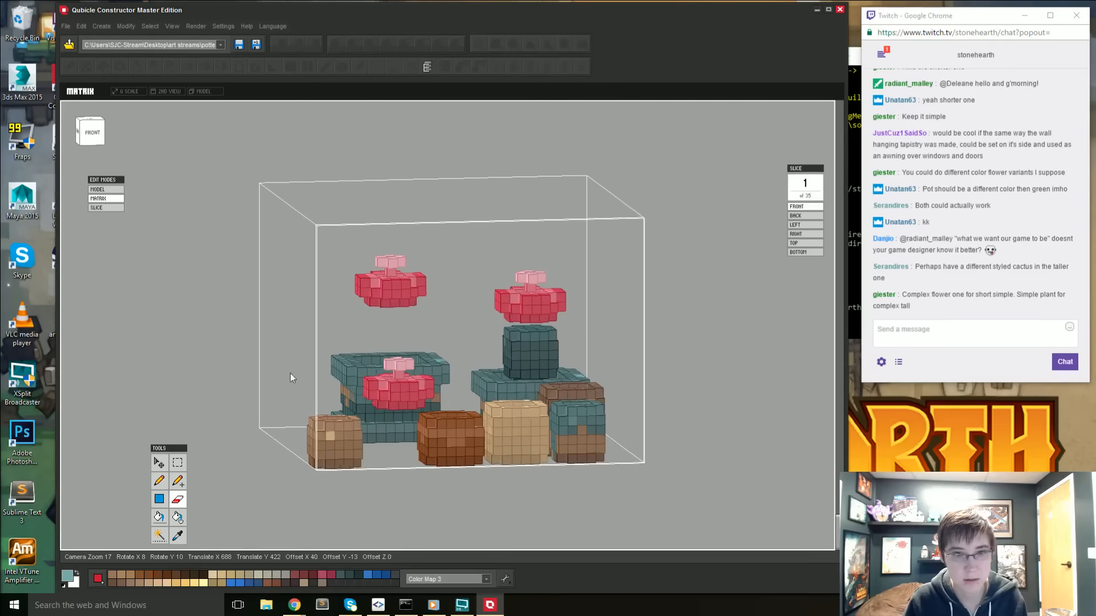
- Select the floating flower above the pot with the base and lower it onto the soil, applying the move
left_click(177, 462)
left_click_drag(343, 246, 427, 294)
right_click_drag(390, 289, 296, 371)
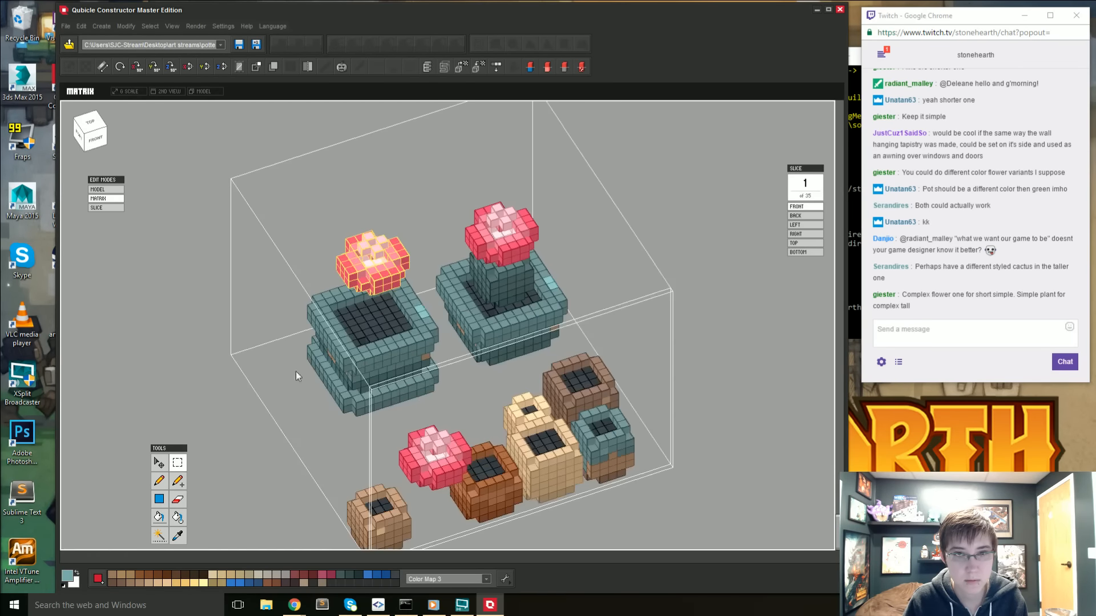
left_click(378, 278)
left_click_drag(374, 213, 374, 254)
right_click_drag(425, 434, 397, 447)
key("Return")
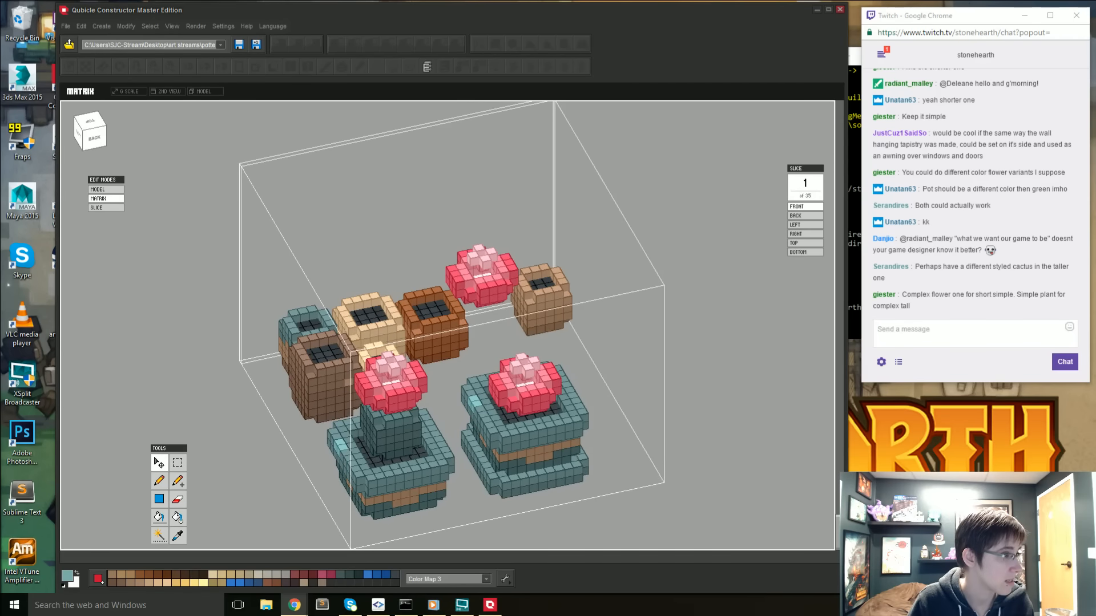
- Examine the two teal potted plants from the front and back, both inside their matrix and in the whole model
left_click_drag(0, 69, 0, 68)
right_click_drag(323, 271, 599, 363)
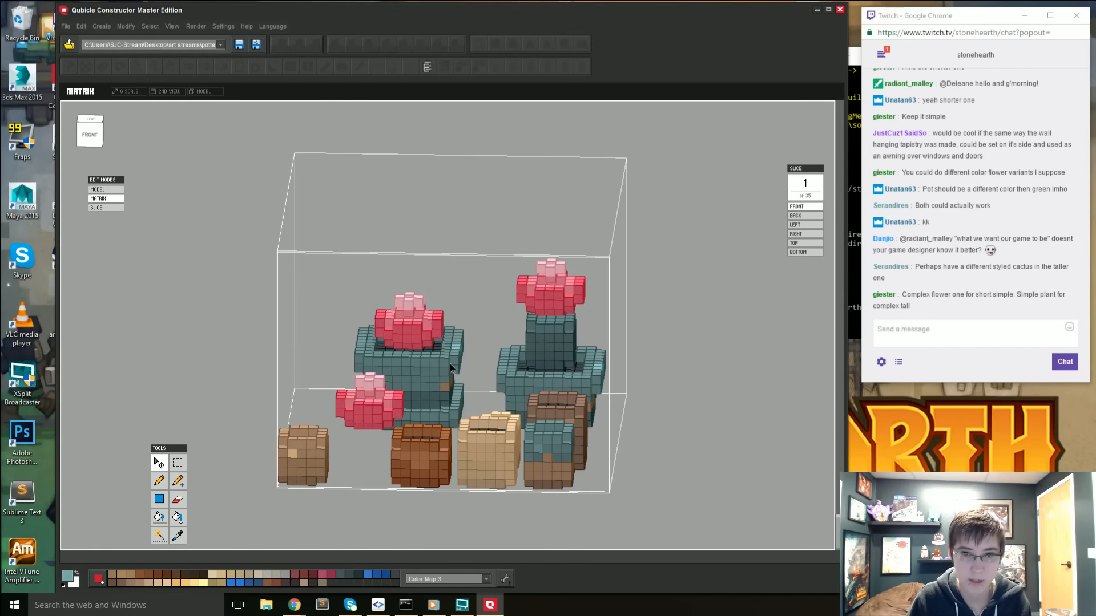
right_click_drag(450, 368, 719, 371)
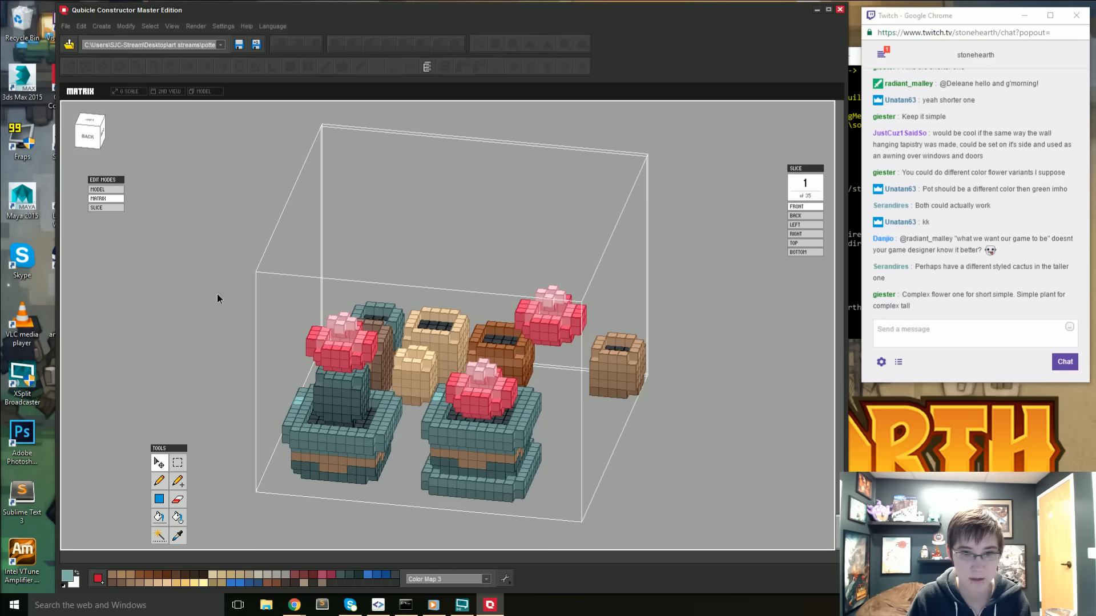
key("Tab")
right_click_drag(302, 300, 143, 342)
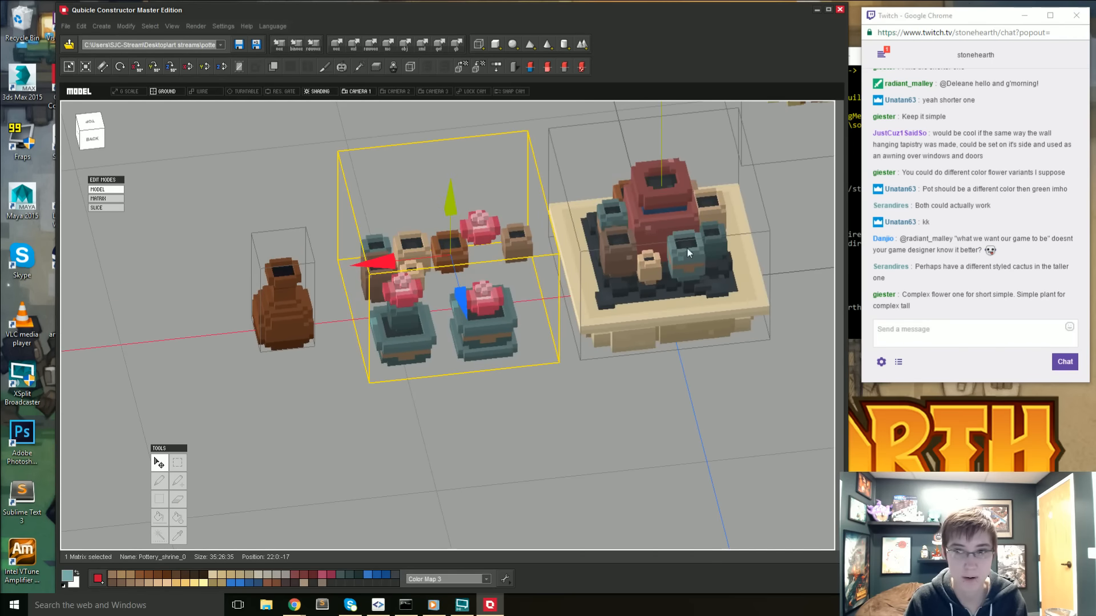
- Open the cactus-headed goblin's matrix, examine its head from the side and return to the whole model
right_click_drag(688, 248, 616, 255)
middle_click_drag(617, 254, 462, 268)
left_click(699, 312)
key("Tab")
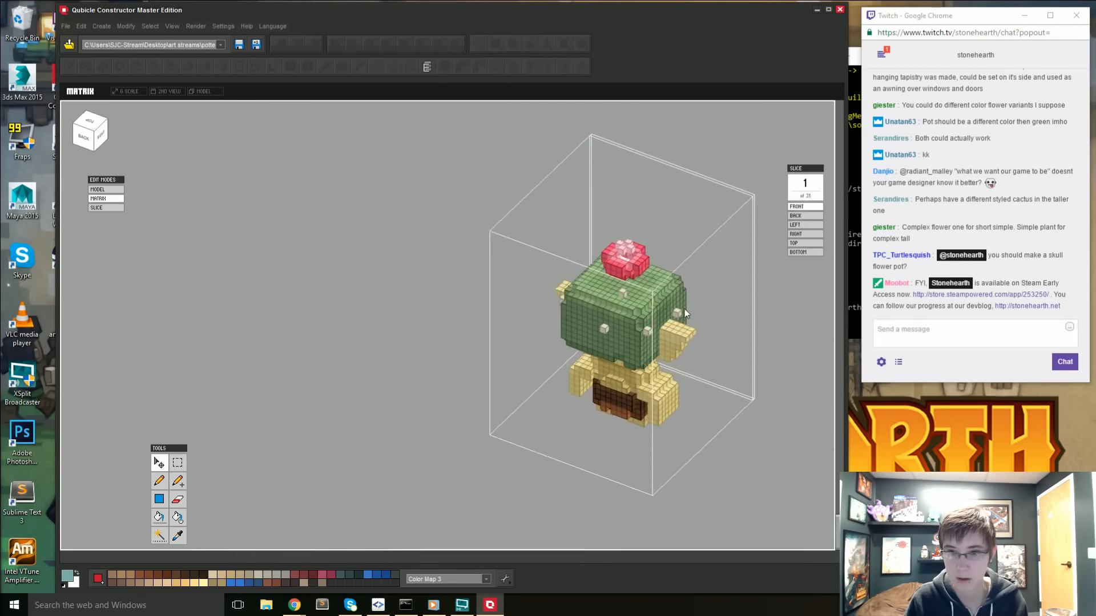
right_click_drag(566, 349, 494, 339)
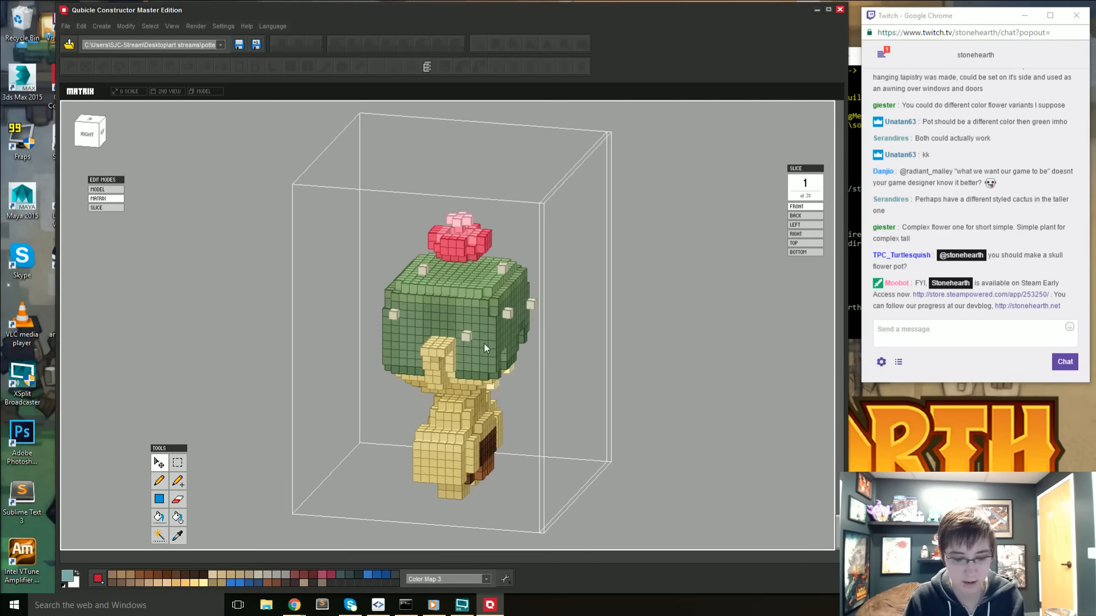
key("Tab")
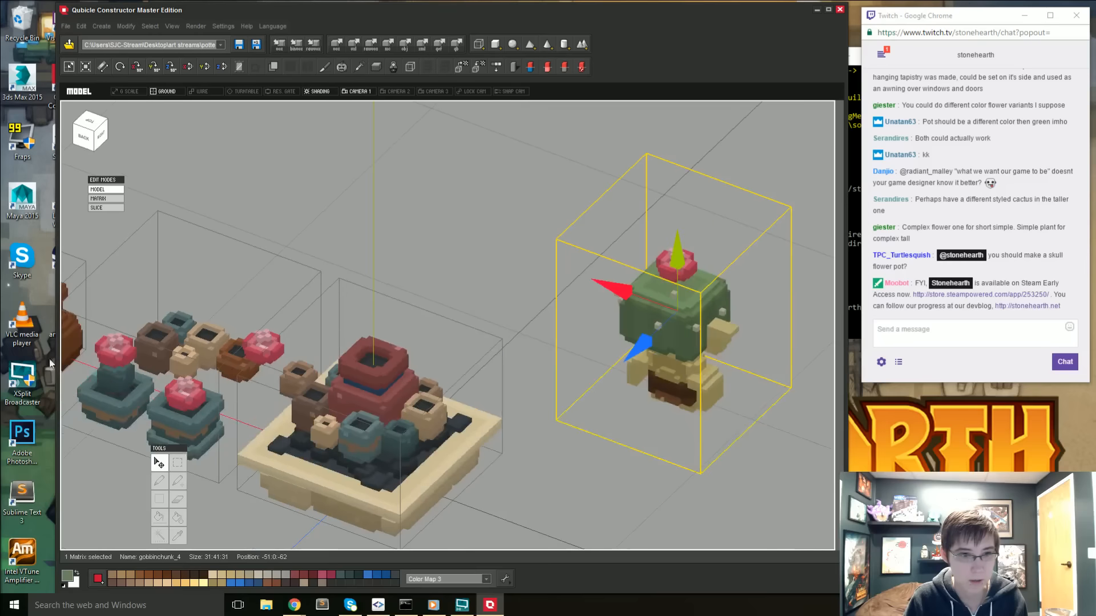
- Sample the green from the goblin's cactus head and fill the lower body of the cactus in the baseless teal pot with it
left_click(119, 377)
key("Tab")
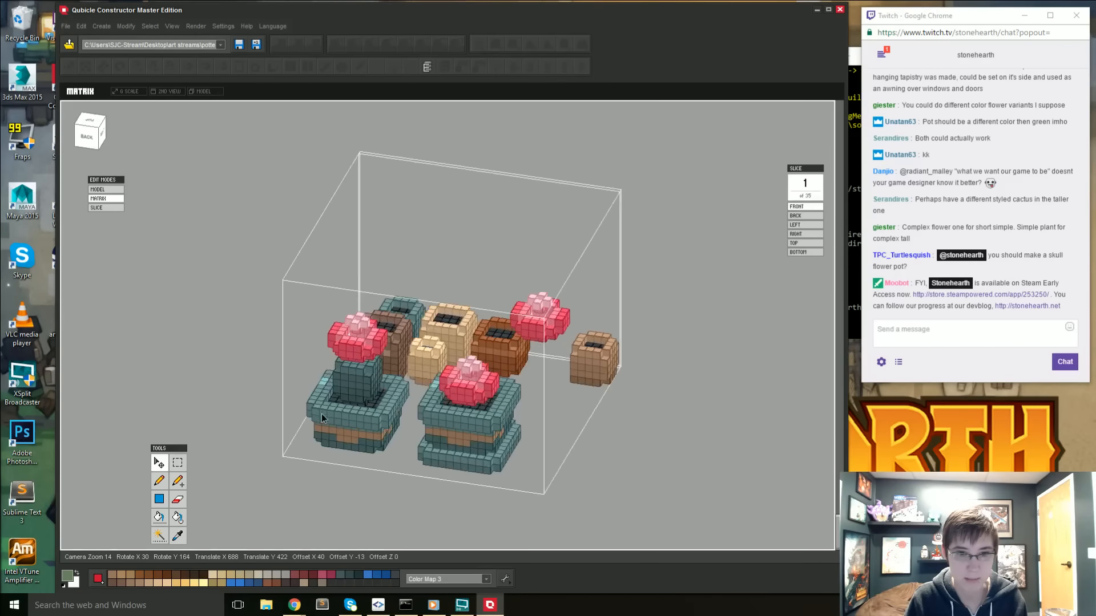
right_click_drag(389, 394, 223, 386)
key("Tab")
left_click(711, 365)
key("Tab")
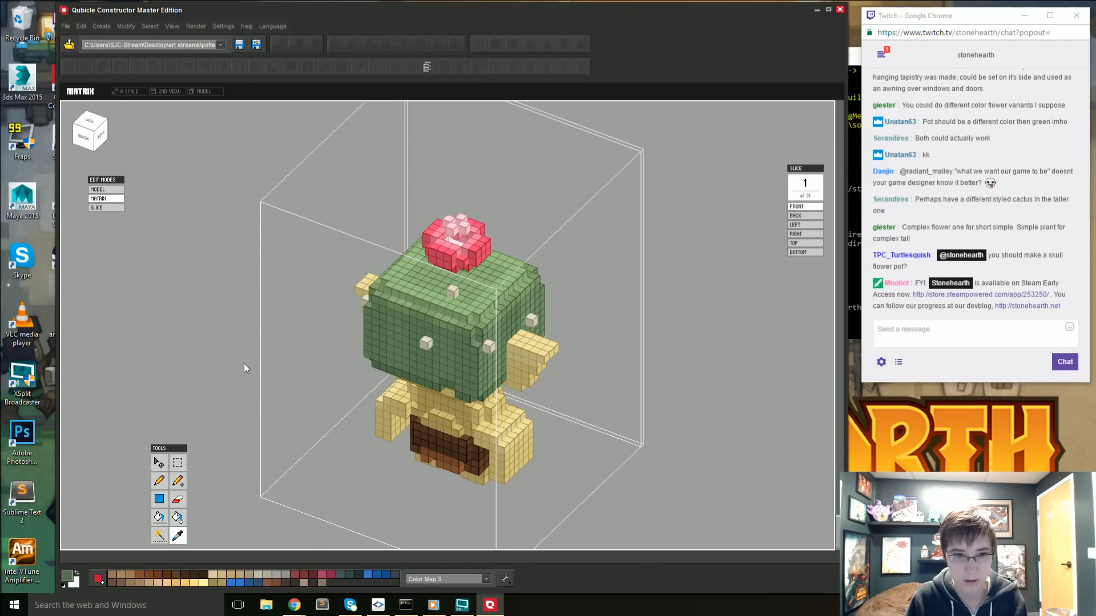
key("Tab")
double_click(105, 389)
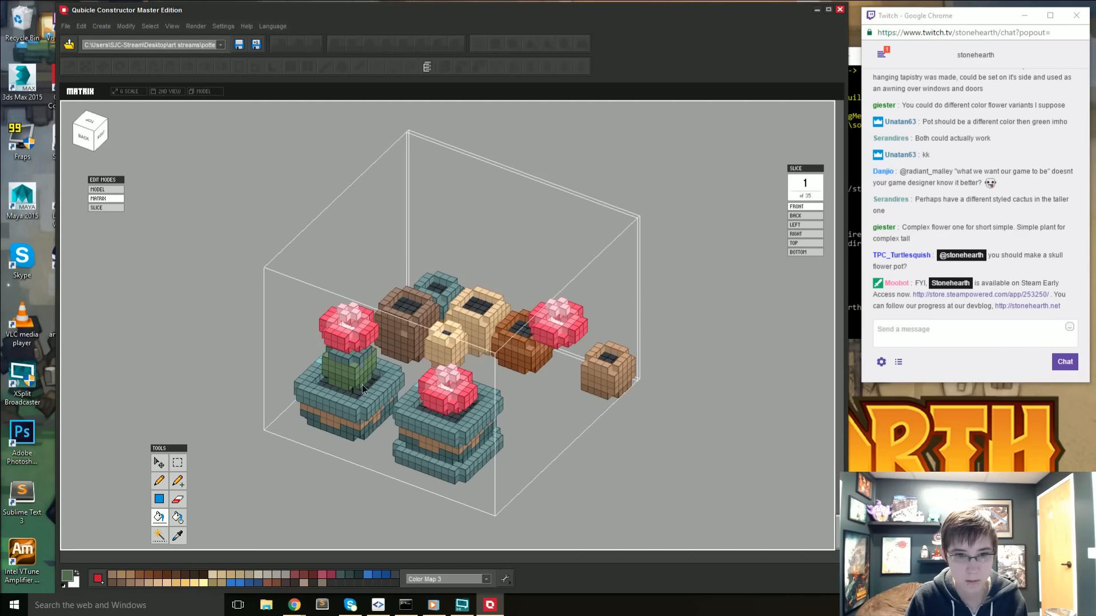
right_click_drag(362, 384, 519, 392)
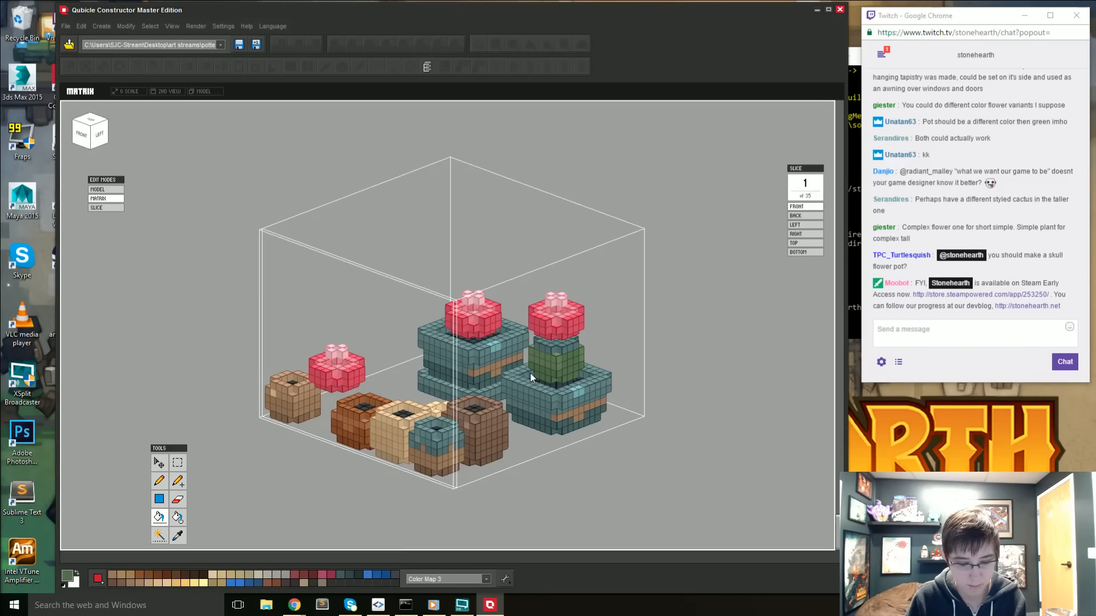
- Sample the small cactus's body green and touch up its sides with the Pencil tool
key("alt")
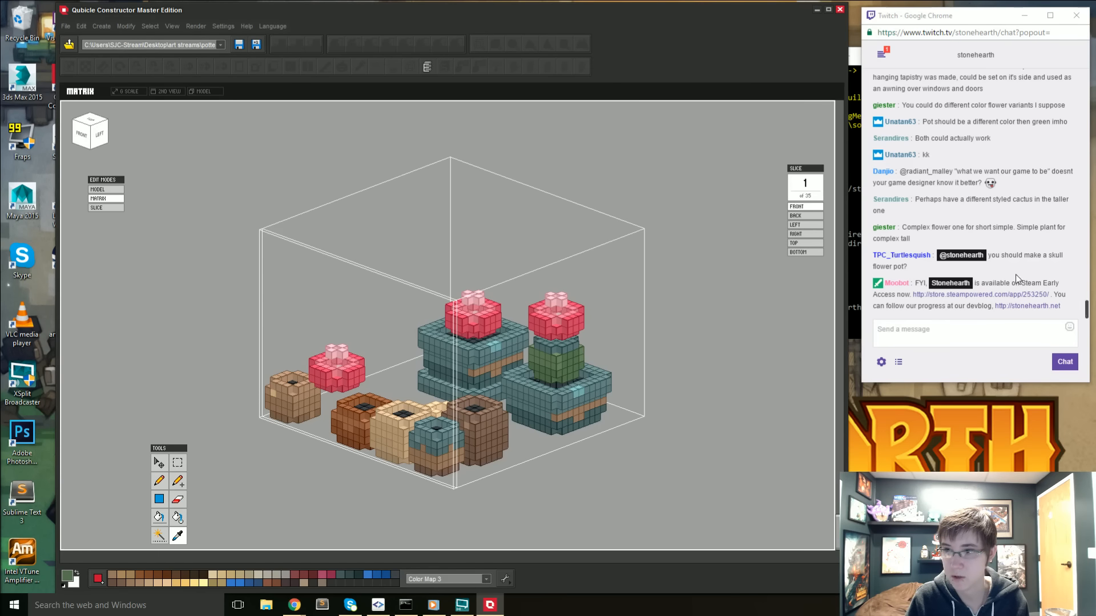
left_click(556, 369)
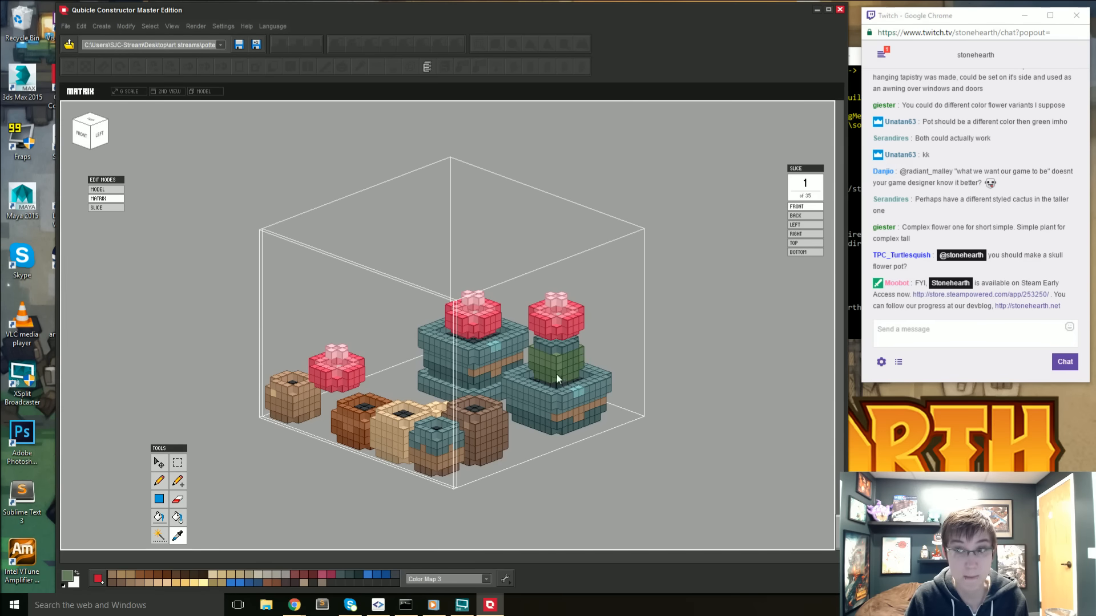
key("b")
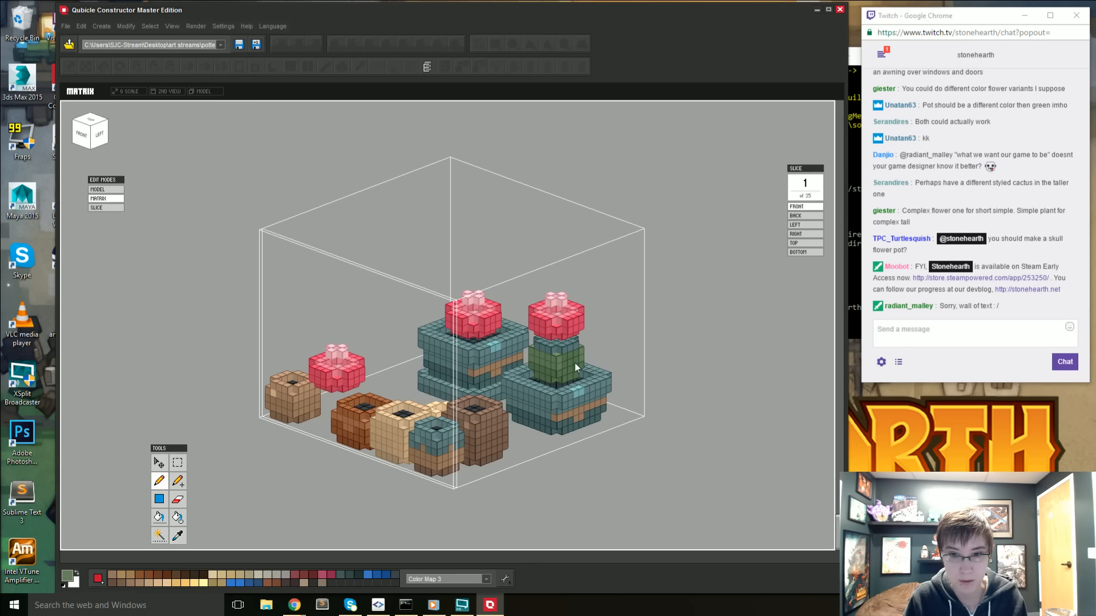
right_click_drag(566, 357, 647, 223)
- Sample the lighter green from the goblin's cactus head and paint over the teal top of the small potted cactus
key("Tab")
double_click(667, 206)
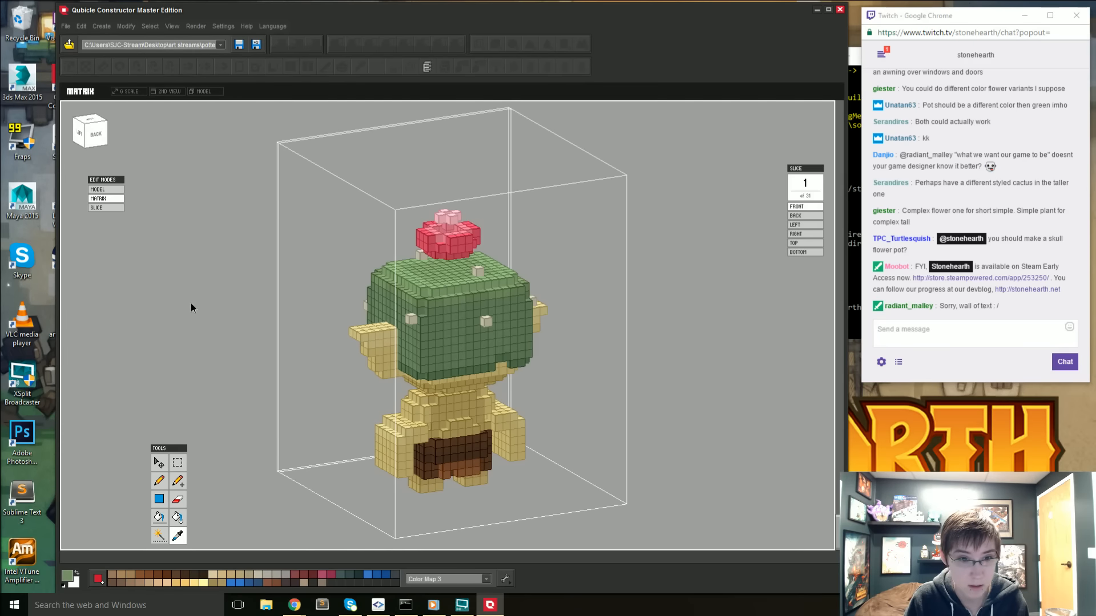
double_click(210, 333)
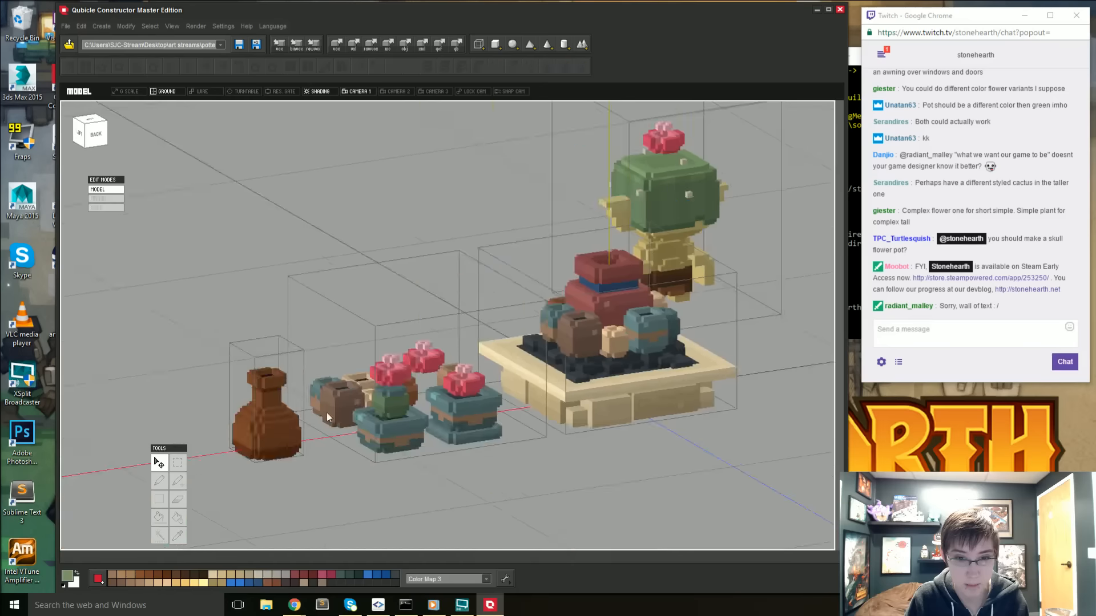
double_click(395, 400)
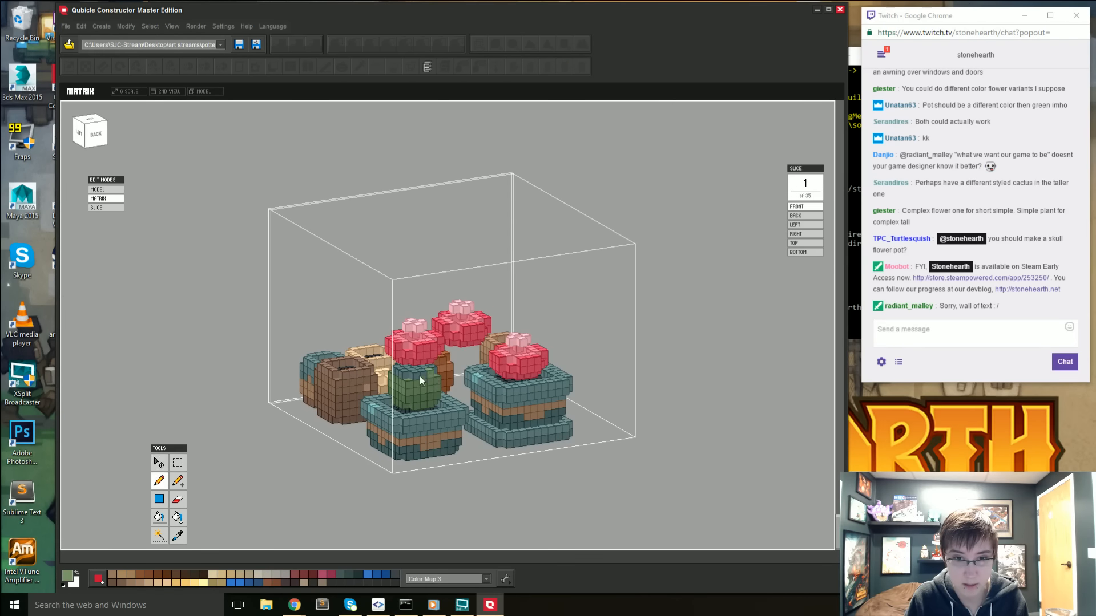
right_click_drag(386, 383, 480, 354)
key("alt")
key("Tab")
scroll(717, 411, "down", 4)
right_click_drag(716, 410, 579, 377)
left_click(613, 462)
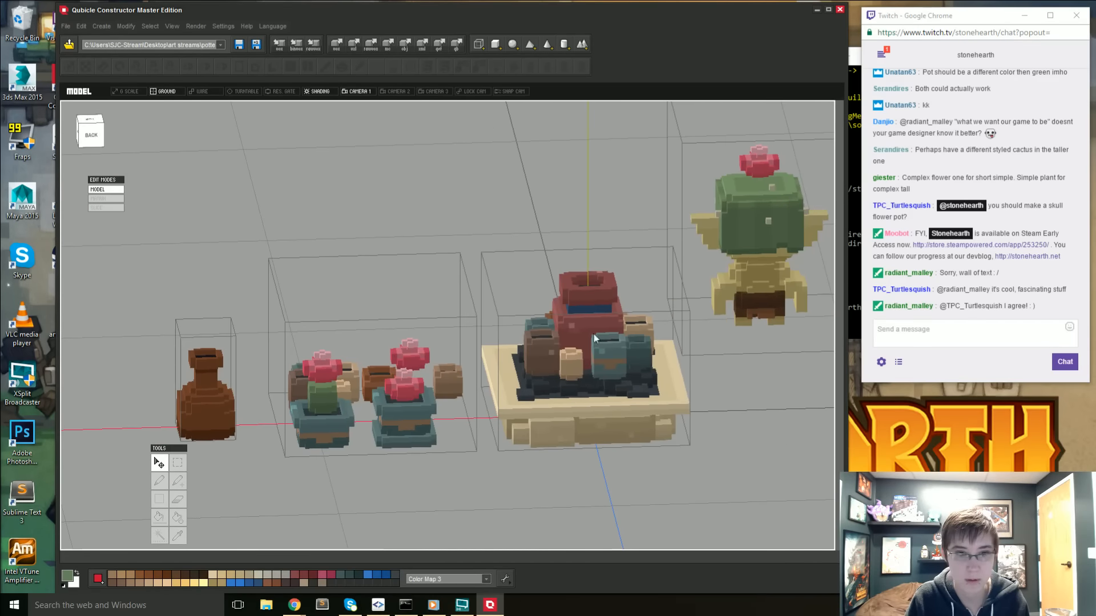
- Sample the lighter green from the back of the goblin's head again and shade the small cactus's upper edge with it
left_click(743, 231)
key("Tab")
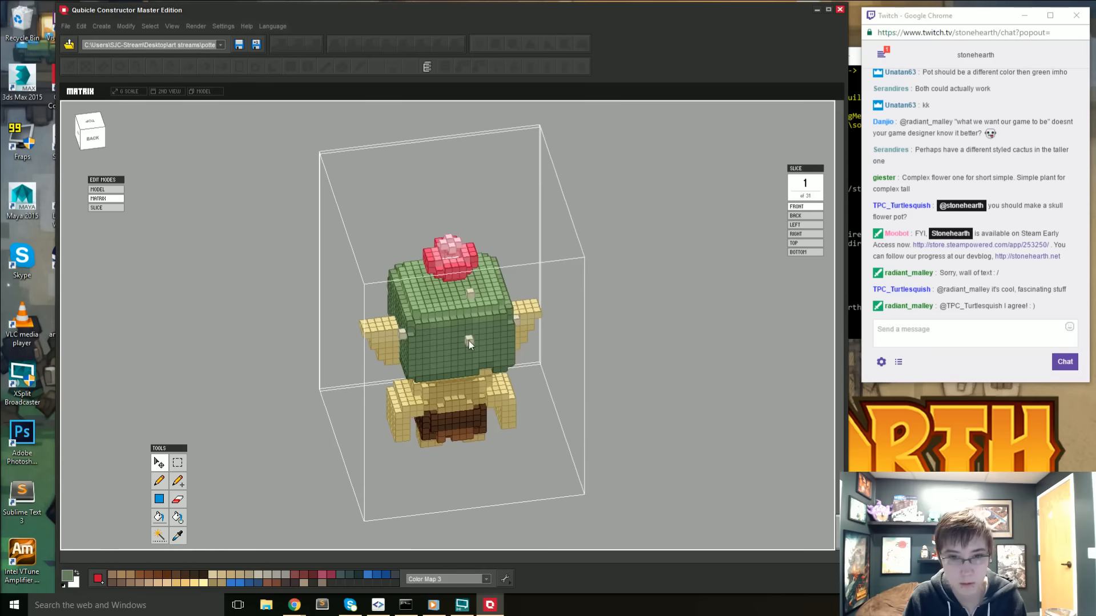
key("Tab")
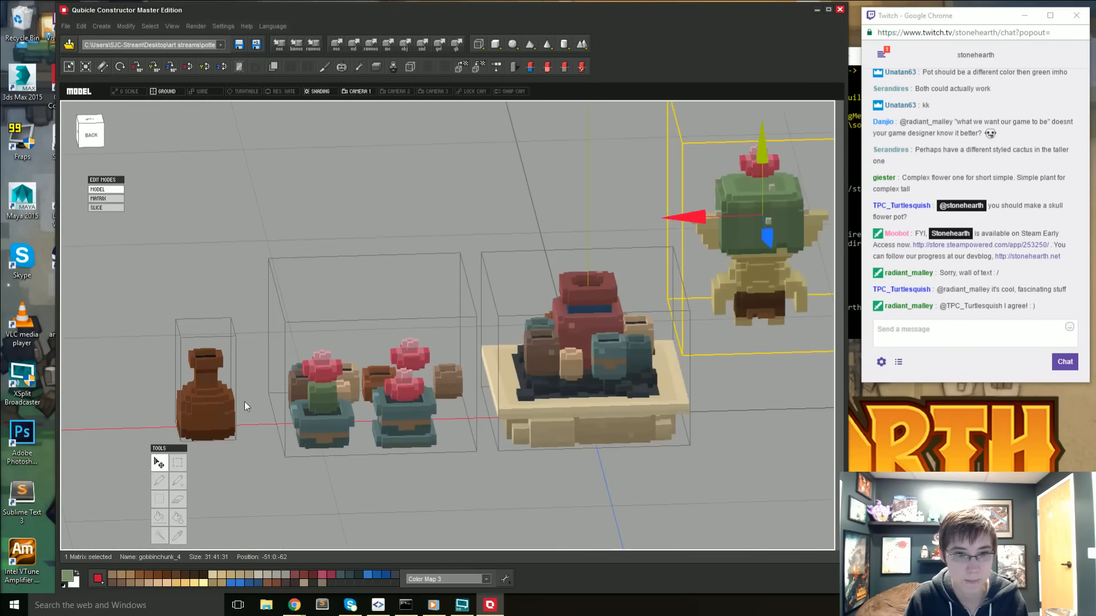
double_click(318, 394)
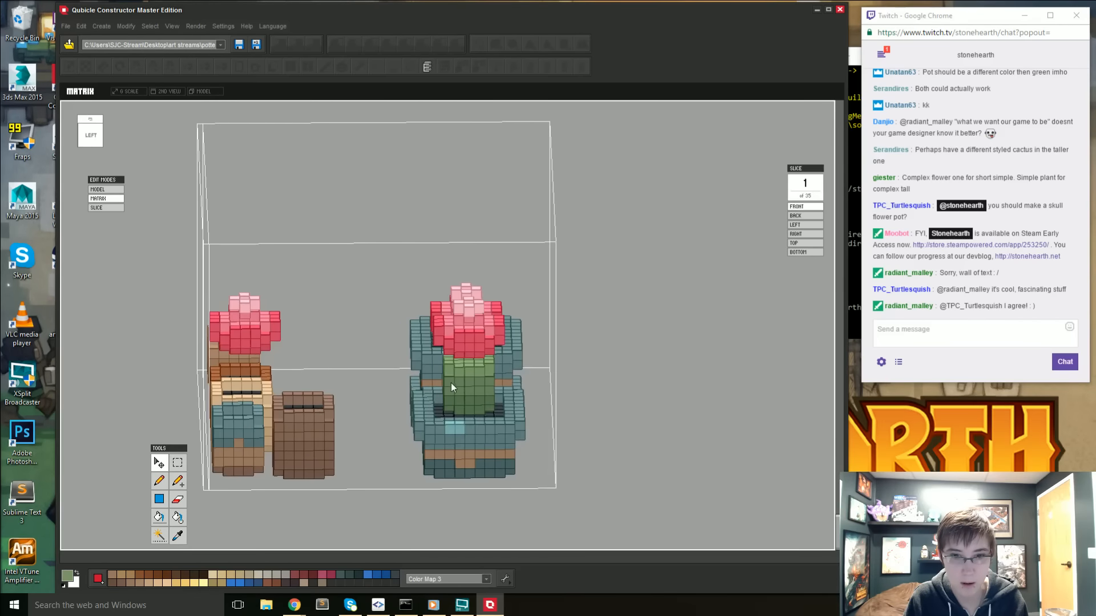
scroll(461, 387, "up", 3)
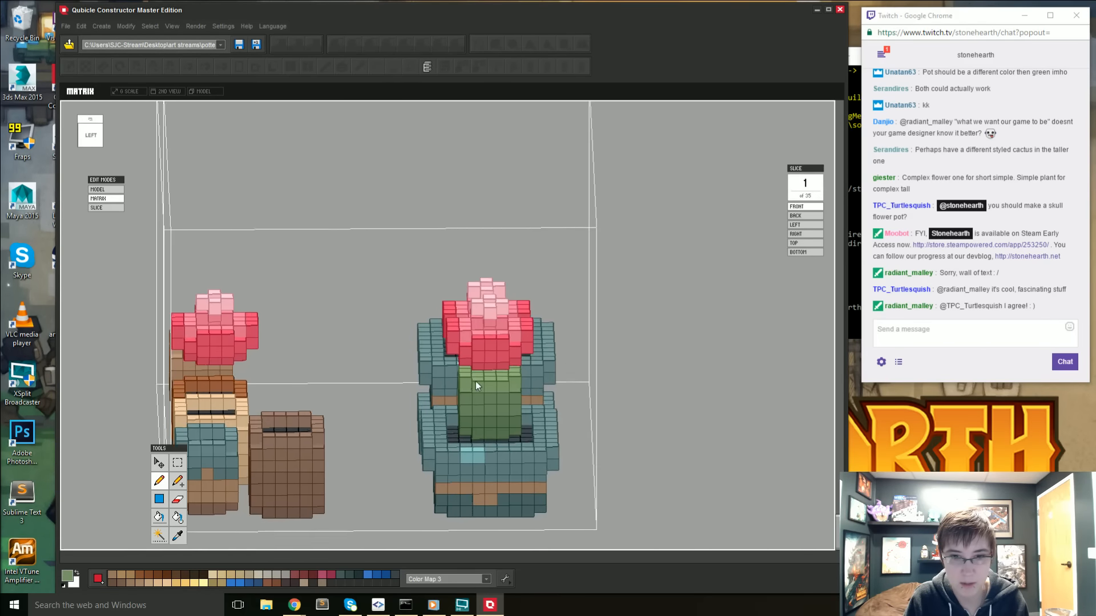
key("f")
key("b")
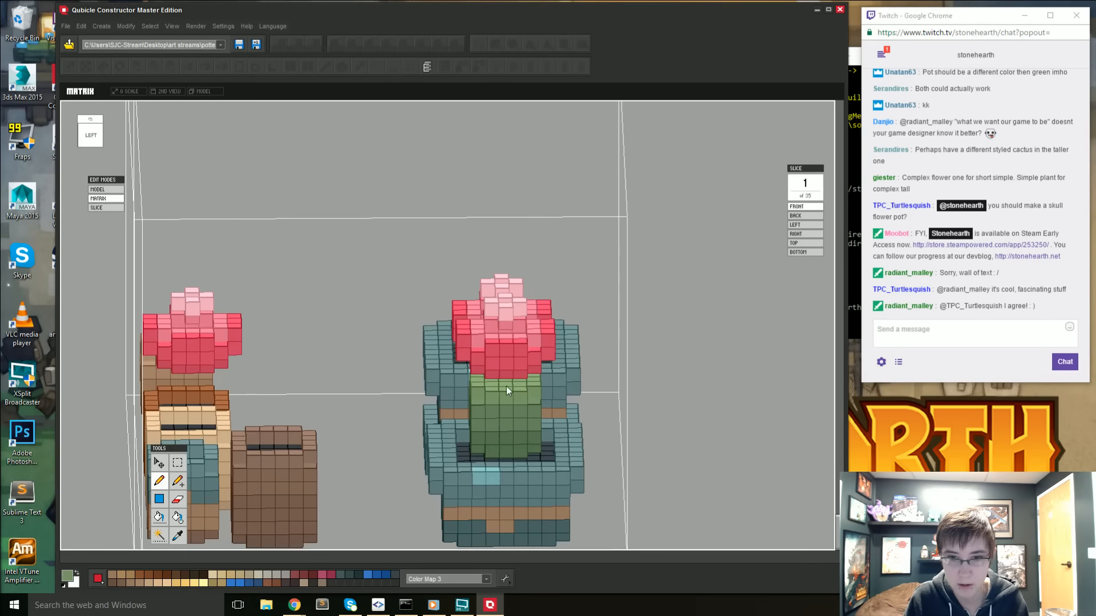
double_click(738, 404)
- Sample the light green near the top of the goblin's head and pencil highlights around all sides of the small cactus
double_click(775, 222)
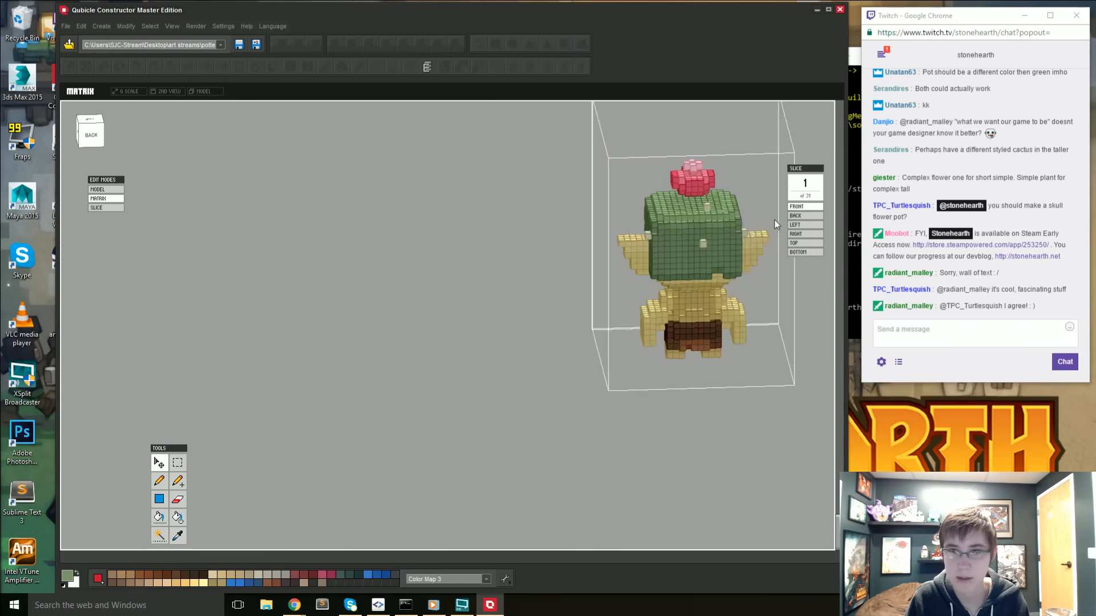
key("i")
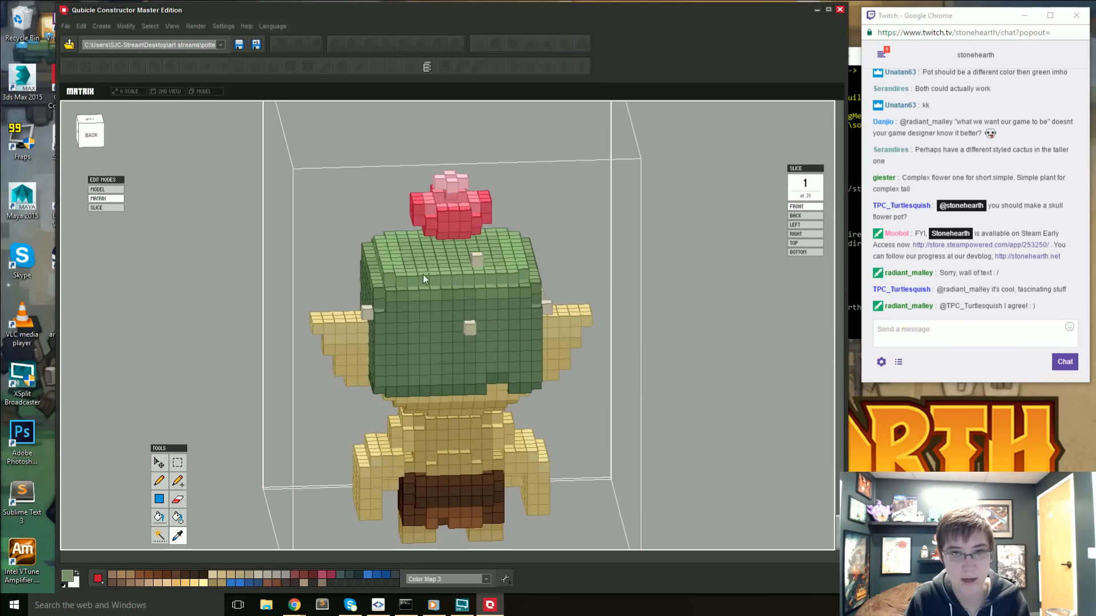
double_click(242, 297)
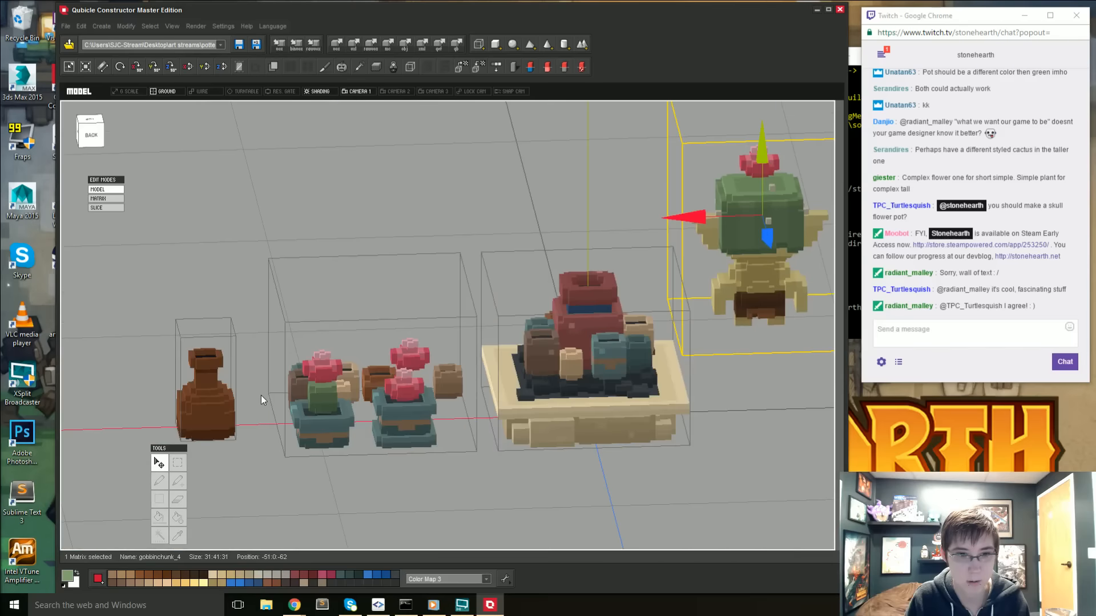
double_click(343, 410)
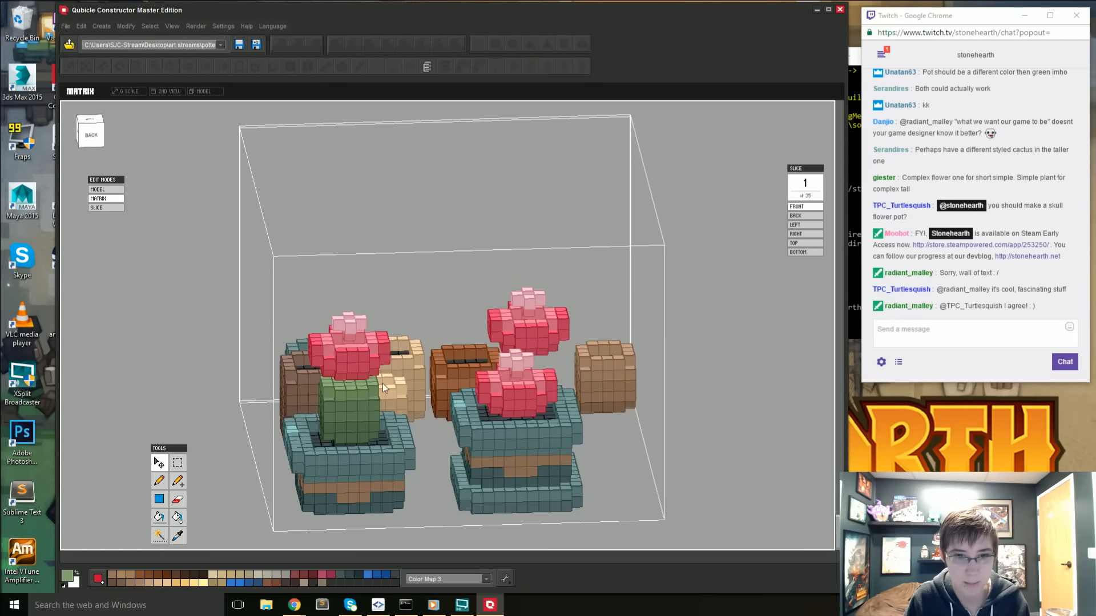
key("b")
right_click_drag(339, 395, 590, 384)
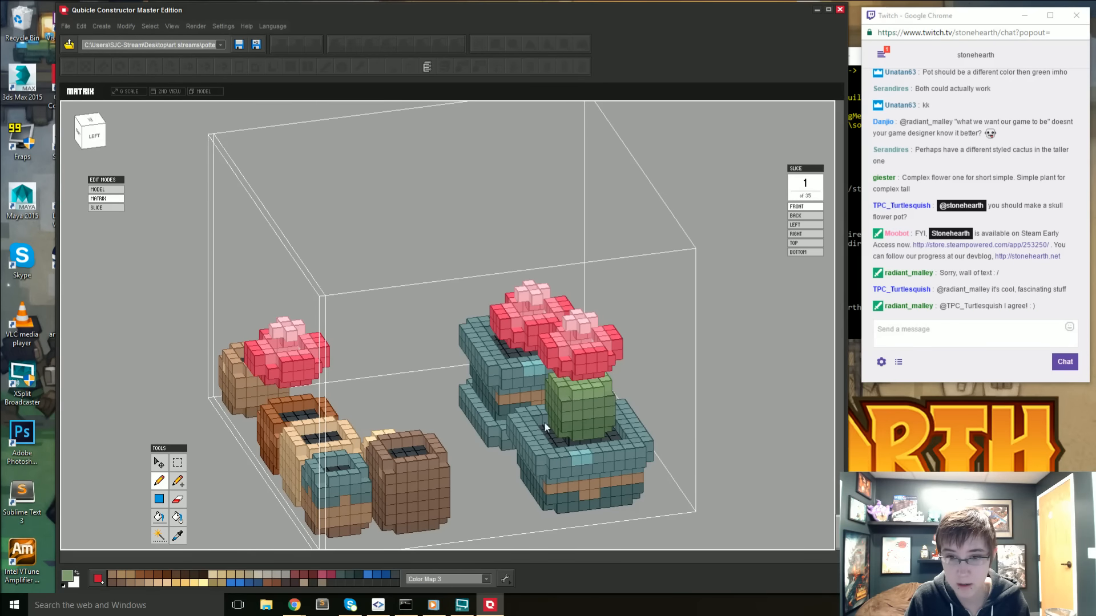
right_click_drag(545, 423, 565, 312)
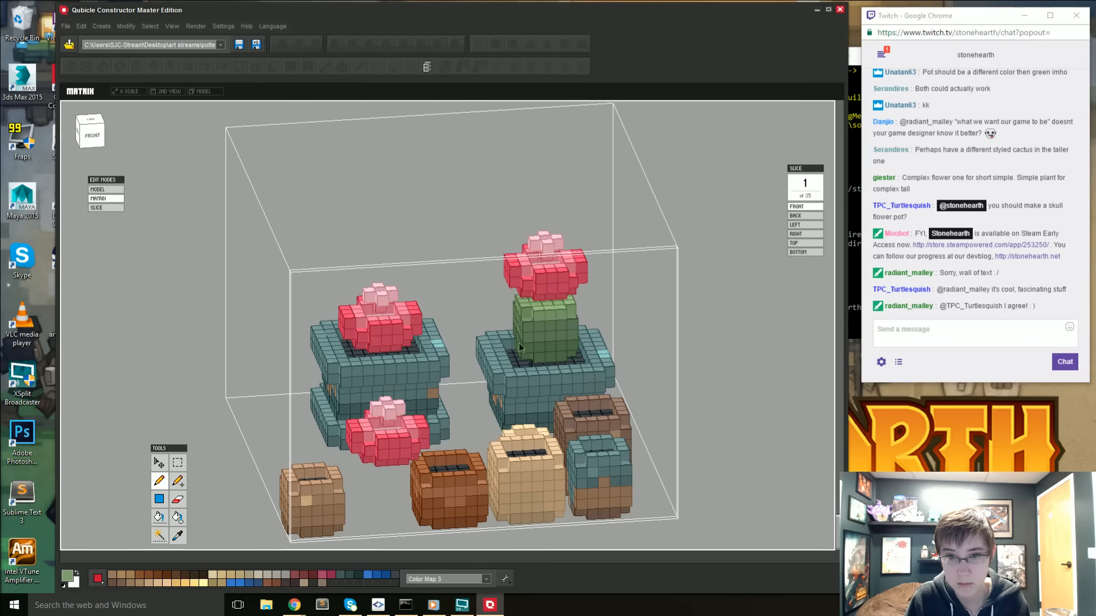
right_click_drag(519, 343, 465, 307)
right_click_drag(356, 288, 151, 344)
key("Tab")
right_click_drag(290, 477, 386, 472)
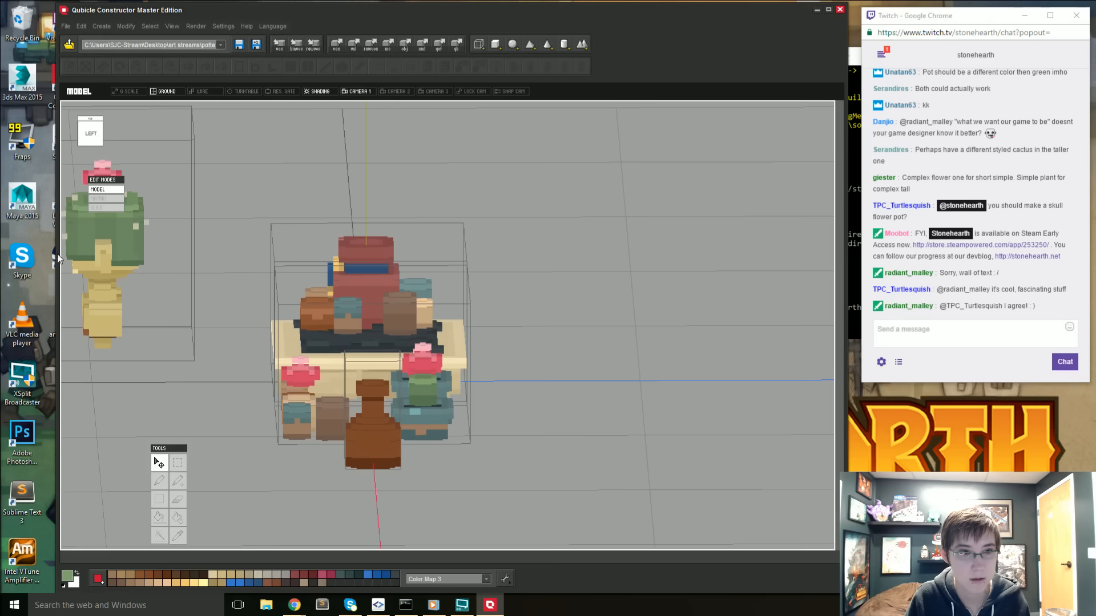
- Sample the darker green from the side of the goblin's head and pencil it onto the small cactus's body
double_click(133, 222)
scroll(434, 325, "up", 2)
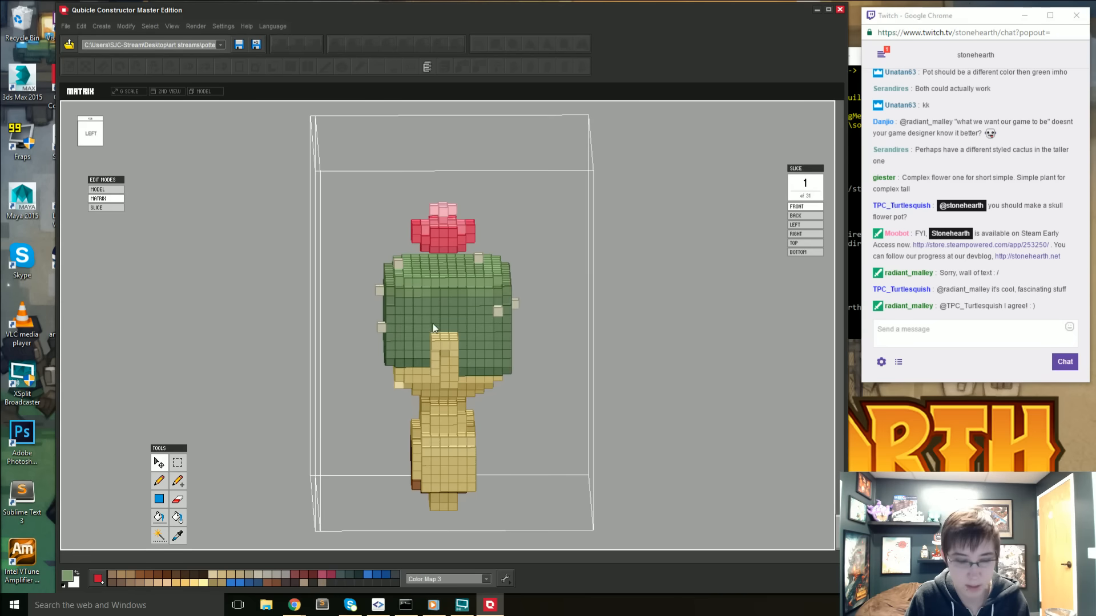
double_click(657, 321)
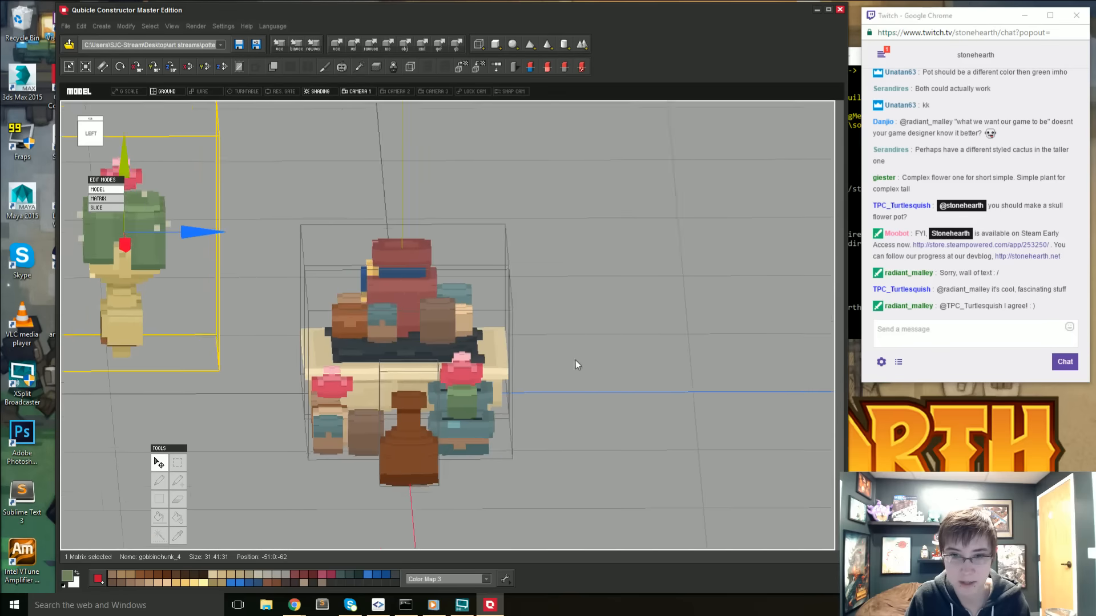
double_click(433, 399)
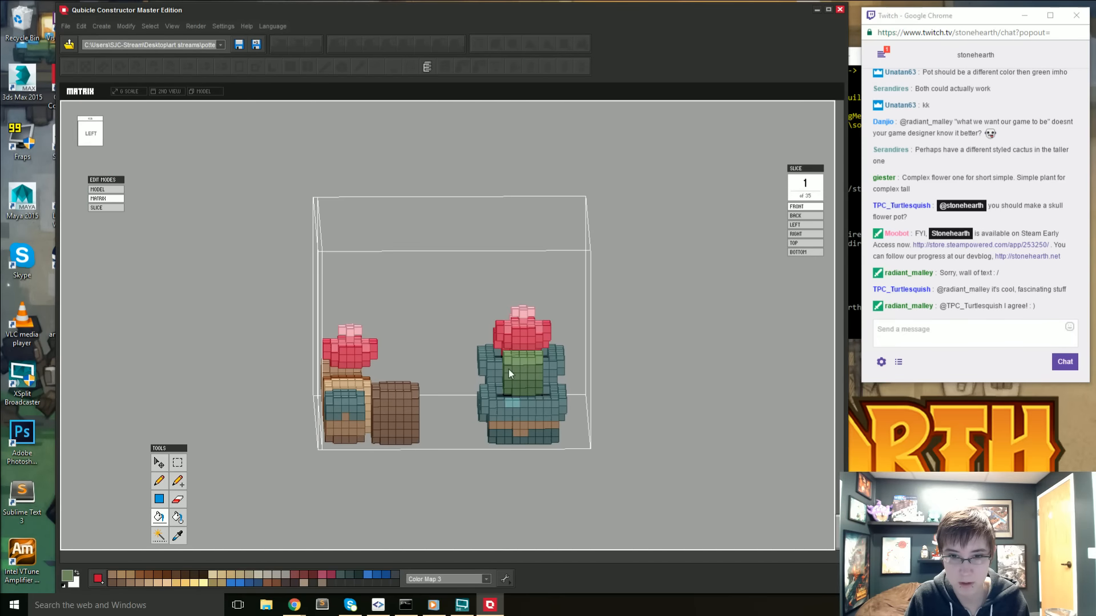
key("p")
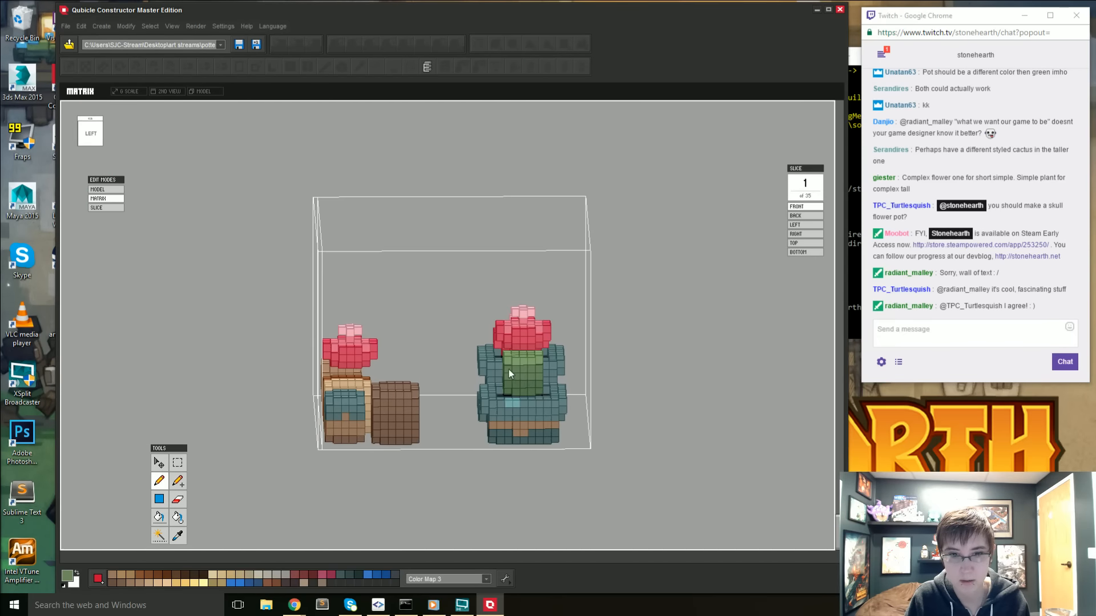
right_click_drag(491, 395, 559, 352)
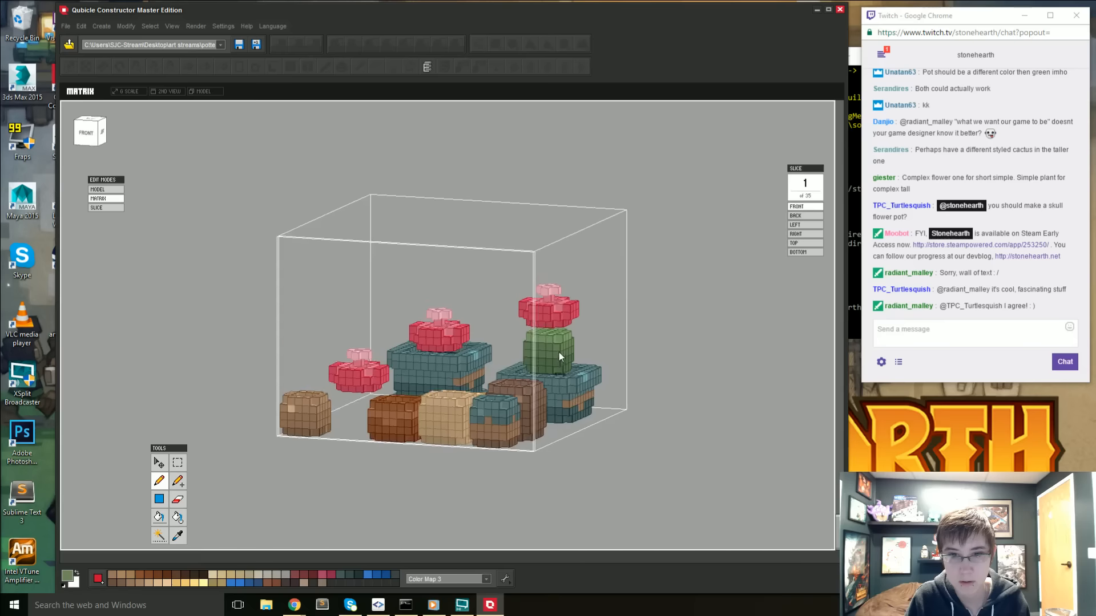
right_click_drag(494, 357, 439, 320)
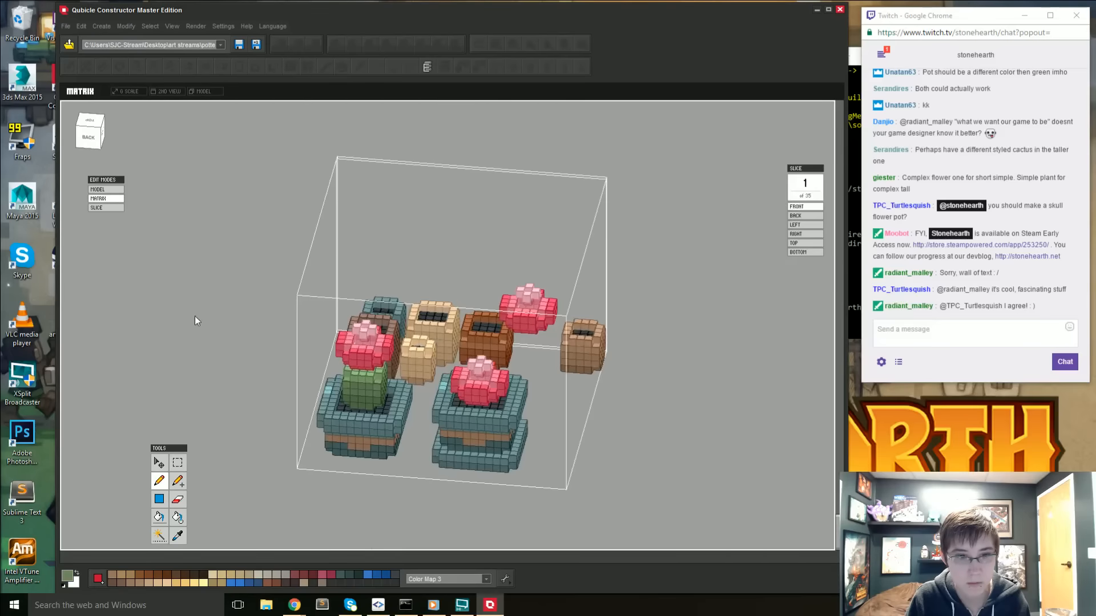
double_click(193, 313)
- Reopen the pots' matrix and touch up the green shading on the remaining sides of the potted cactus
left_click(192, 312)
right_click_drag(192, 312, 407, 349)
double_click(401, 434)
scroll(463, 305, "up", 3)
key("b")
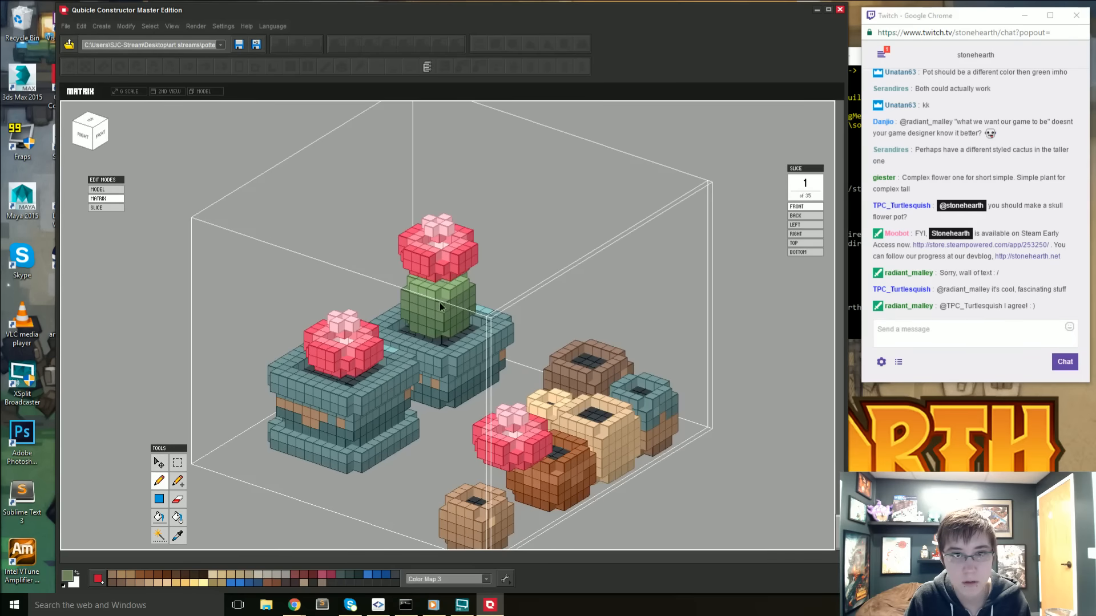
right_click_drag(440, 300, 591, 317)
right_click_drag(566, 362, 526, 378)
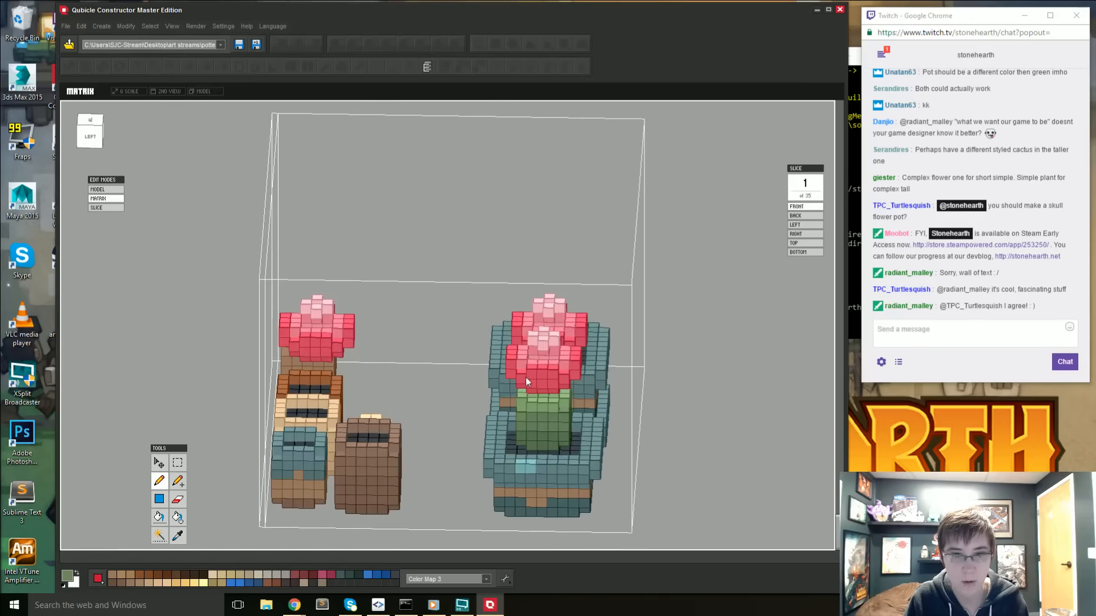
right_click_drag(567, 412, 426, 433)
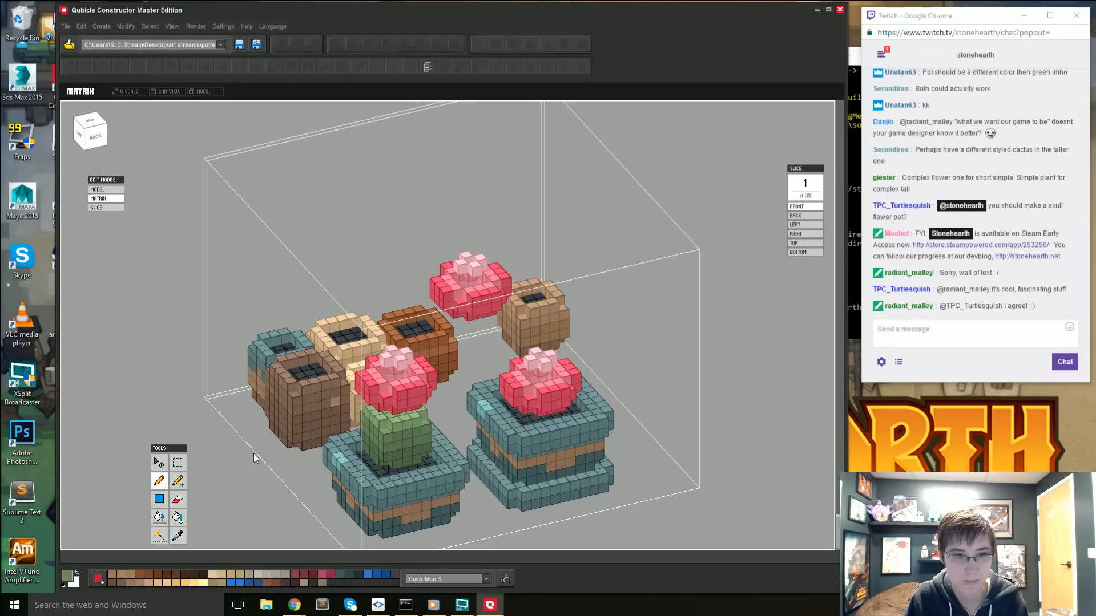
double_click(235, 464)
- Sample the green on the small cactus's upper edge, fill the matching voxels, clear the selection and return to the whole model
scroll(235, 465, "down", 5)
right_click_drag(343, 486, 564, 411)
left_click(421, 500)
double_click(385, 343)
scroll(583, 402, "up", 3)
key("i")
left_click(616, 350)
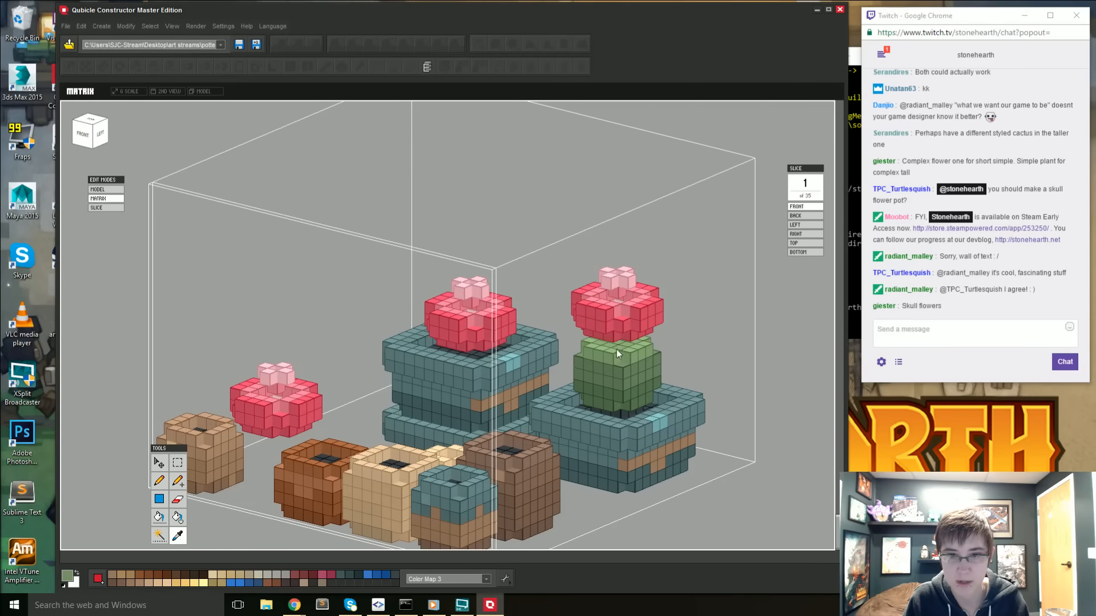
key("w")
key("g")
key("ctrl+d")
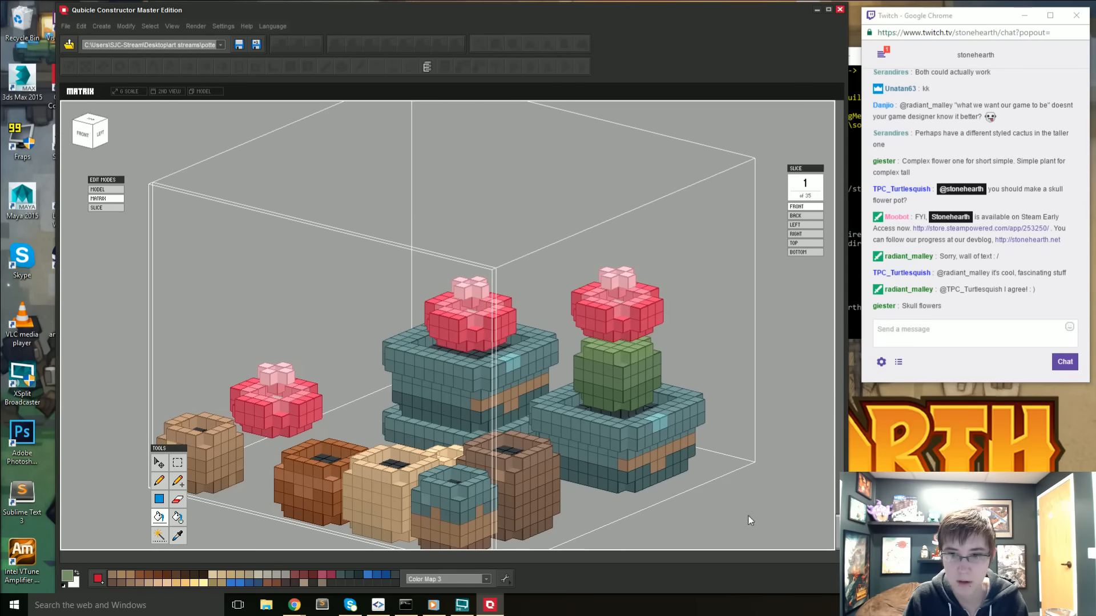
key("Tab")
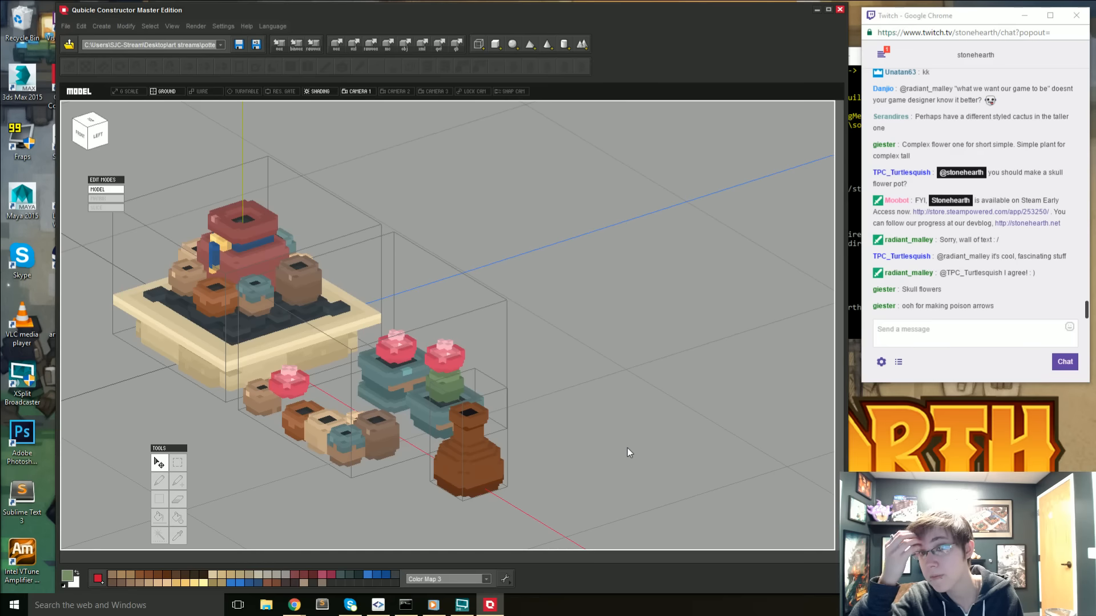
- Read back through the stream chat for viewer feedback on the potted plants
scroll(984, 285, "up", 3)
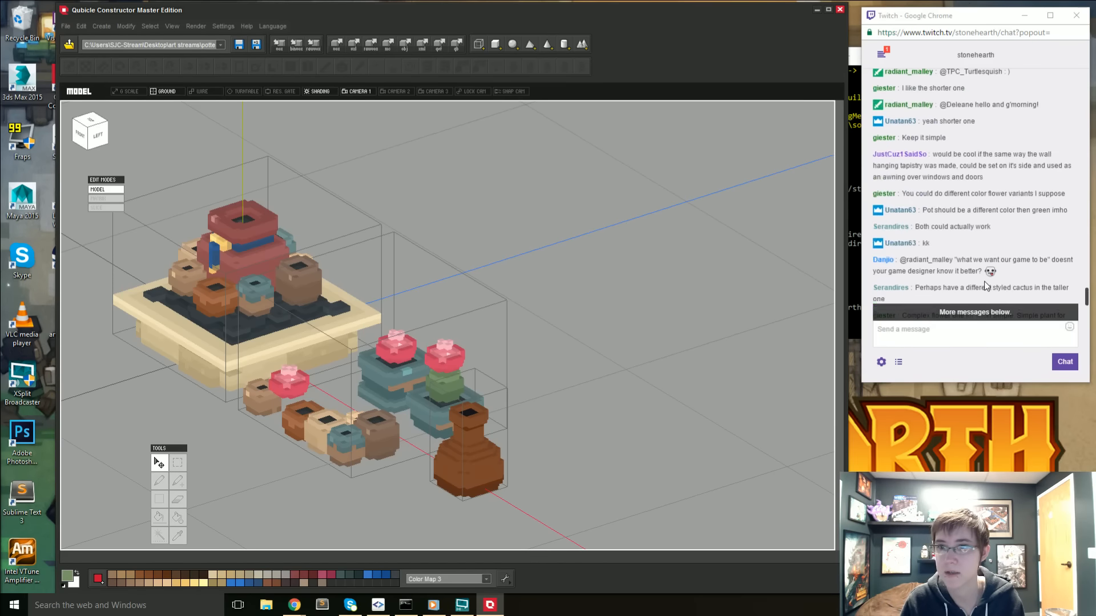
scroll(985, 283, "up", 1)
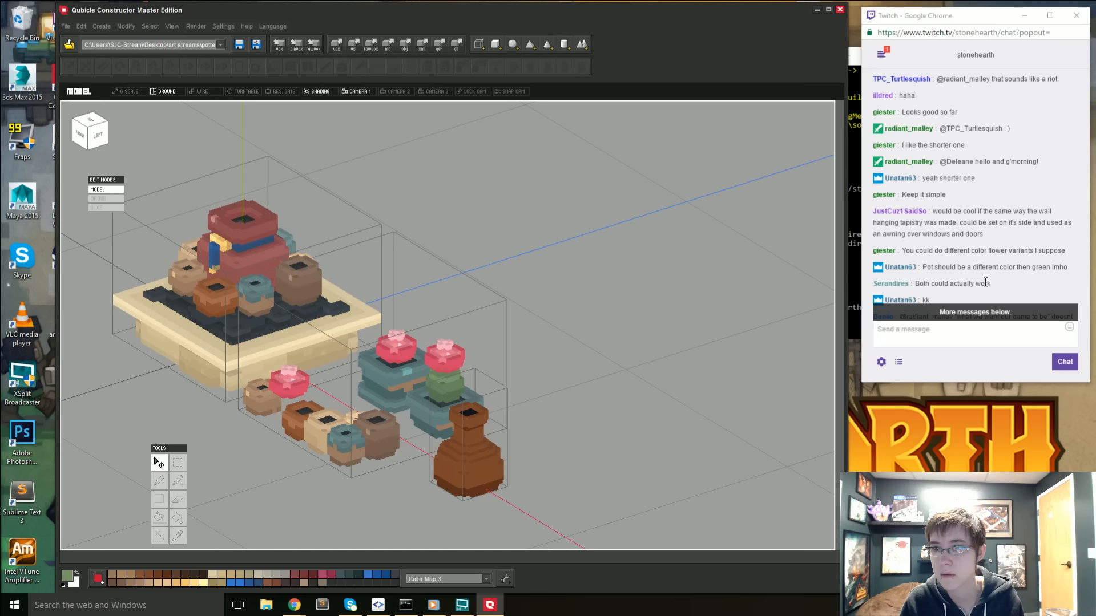
scroll(986, 284, "up", 2)
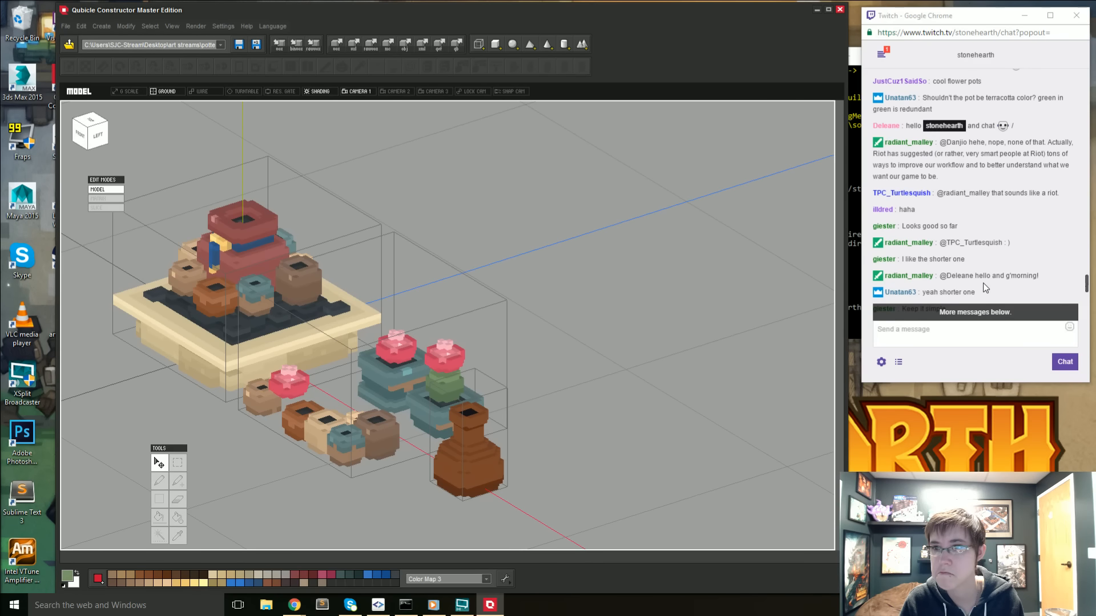
scroll(984, 285, "down", 4)
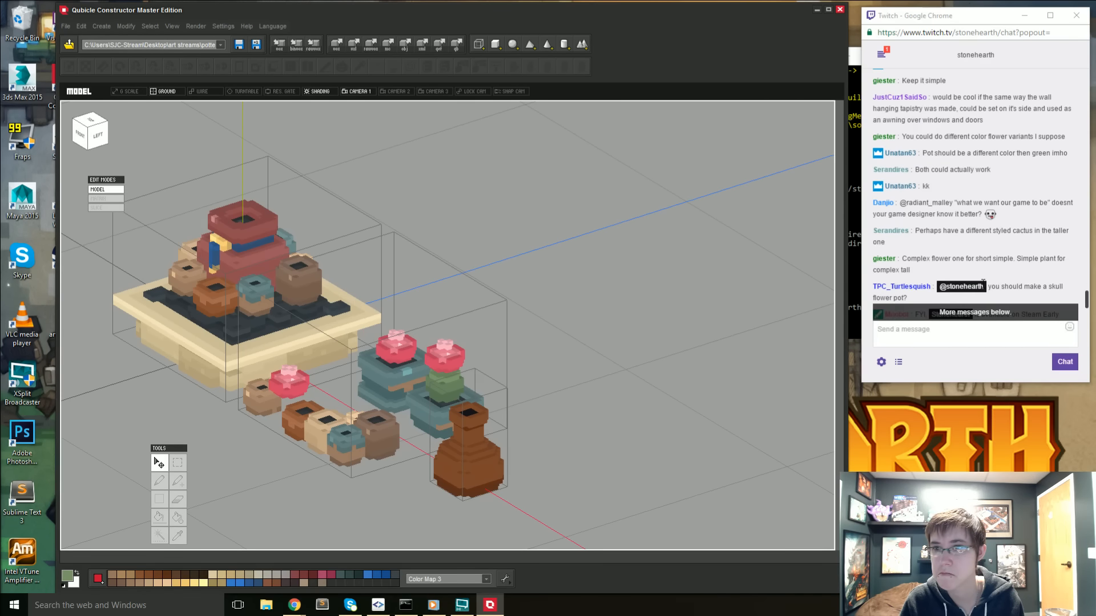
scroll(982, 284, "up", 2)
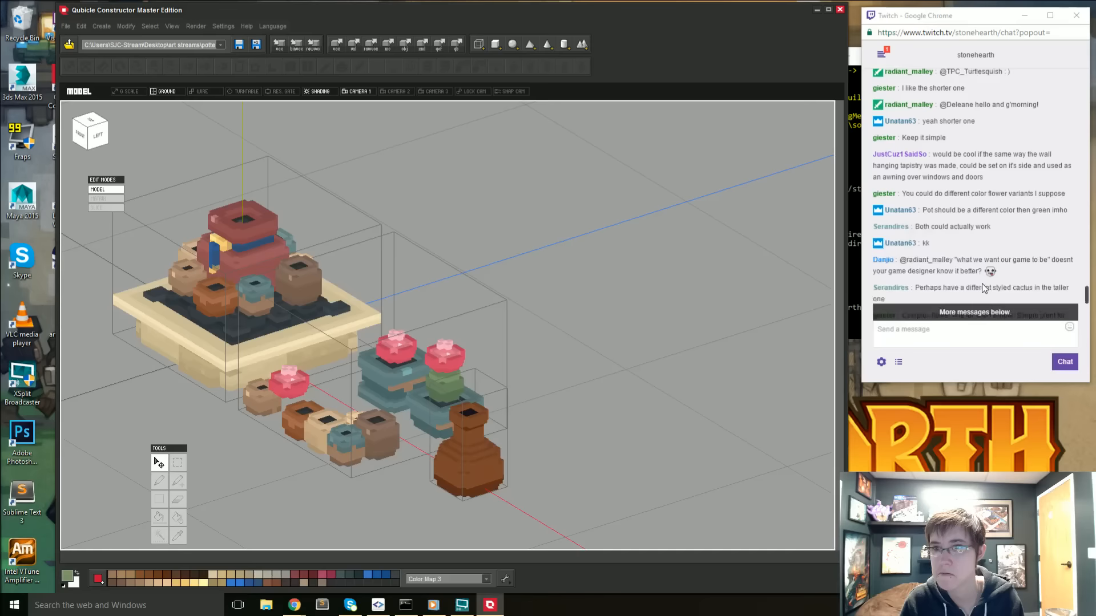
scroll(983, 283, "up", 1)
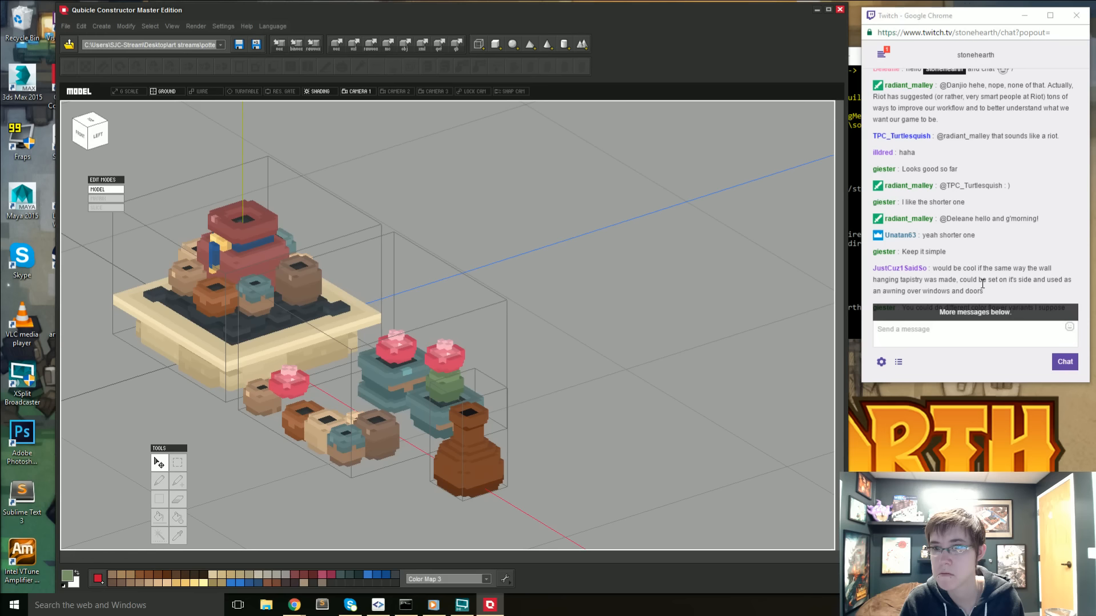
scroll(983, 283, "down", 5)
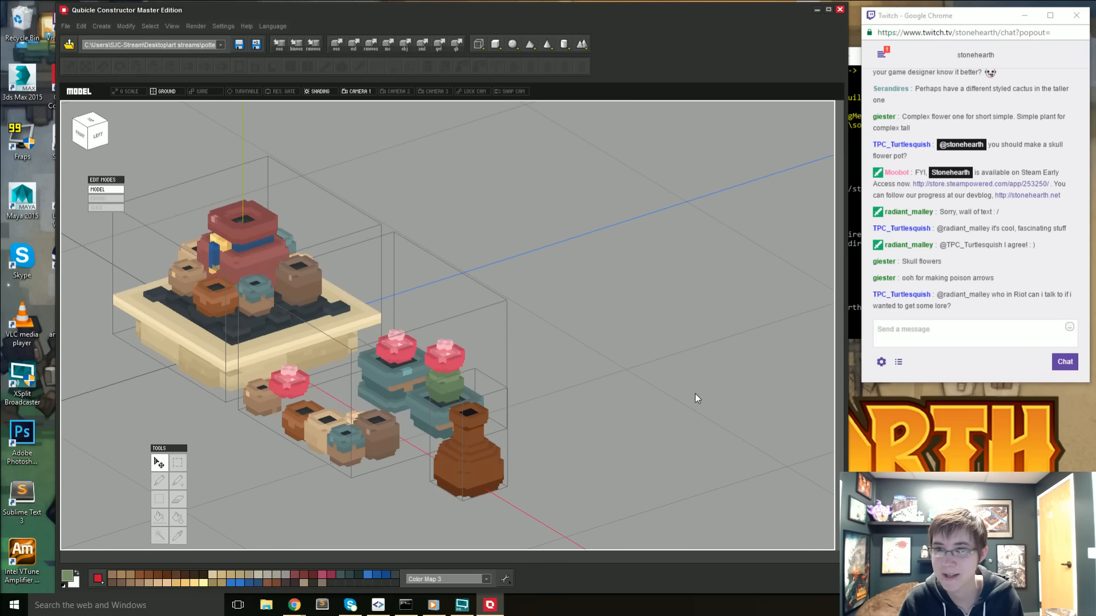
- Inspect the cactus goblin's green head in its own matrix and reopen the pots' matrix with the pencil ready
middle_click_drag(569, 389, 681, 385)
scroll(646, 393, "up", 2)
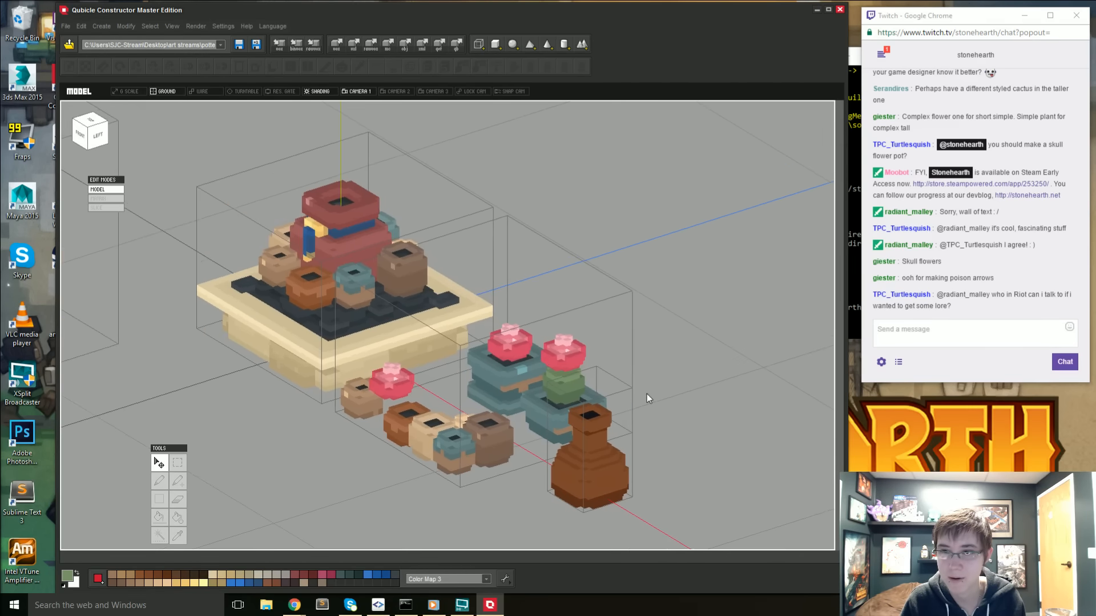
right_click_drag(588, 393, 649, 390)
scroll(516, 394, "up", 3)
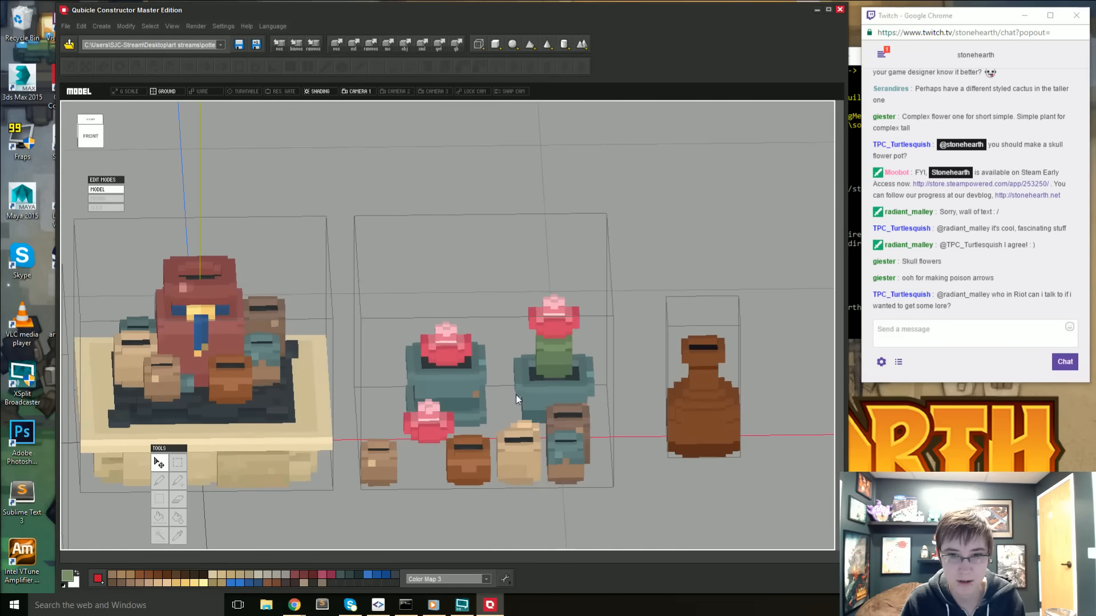
right_click_drag(517, 394, 540, 386)
middle_click_drag(531, 389, 569, 381)
right_click_drag(556, 383, 544, 388)
double_click(201, 400)
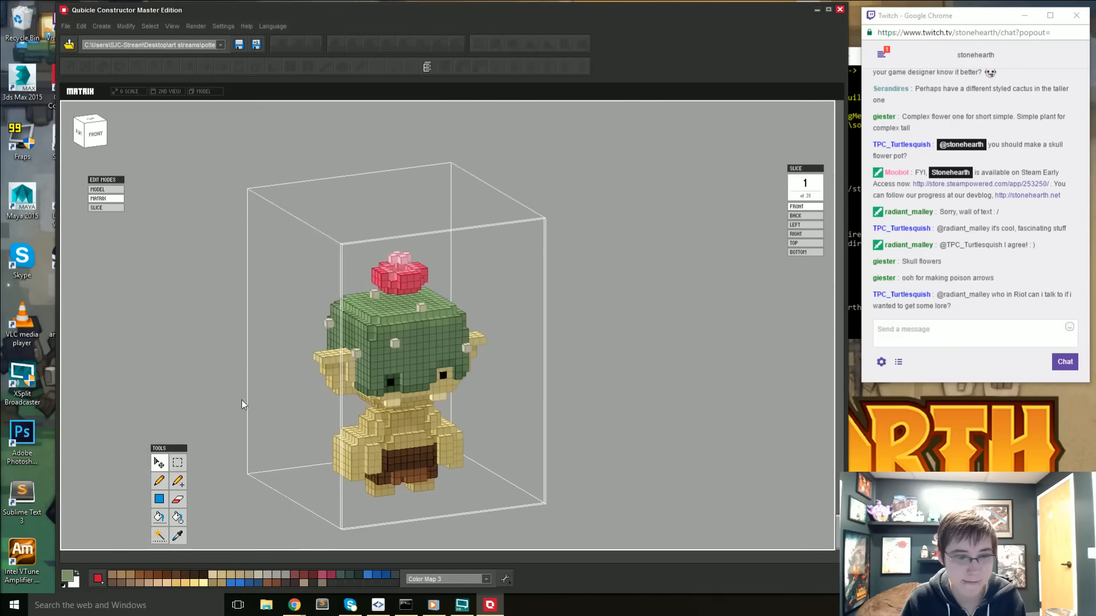
key("i")
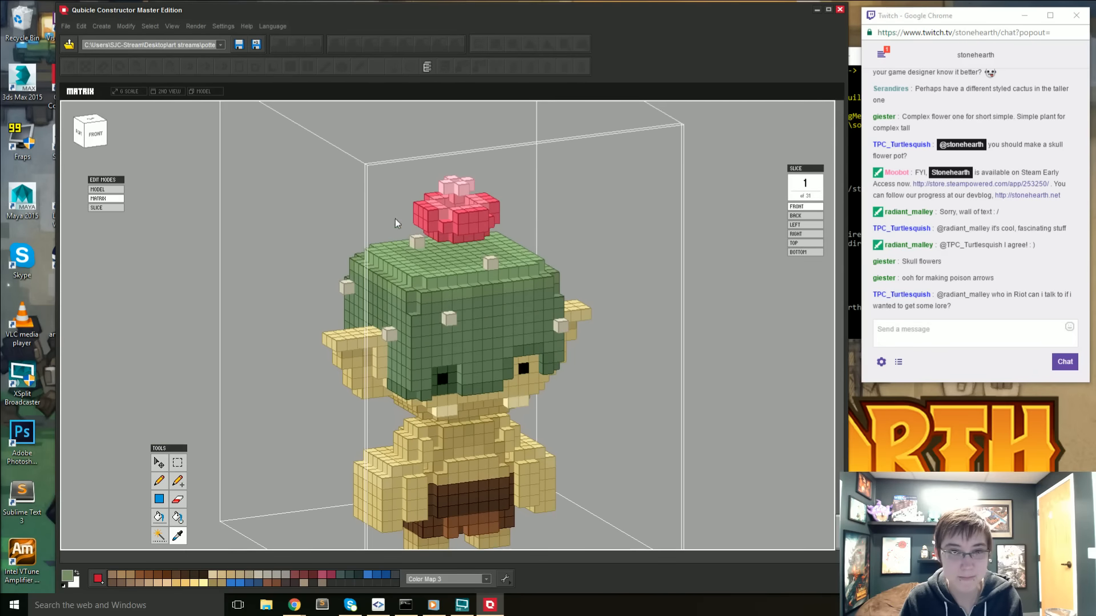
double_click(775, 316)
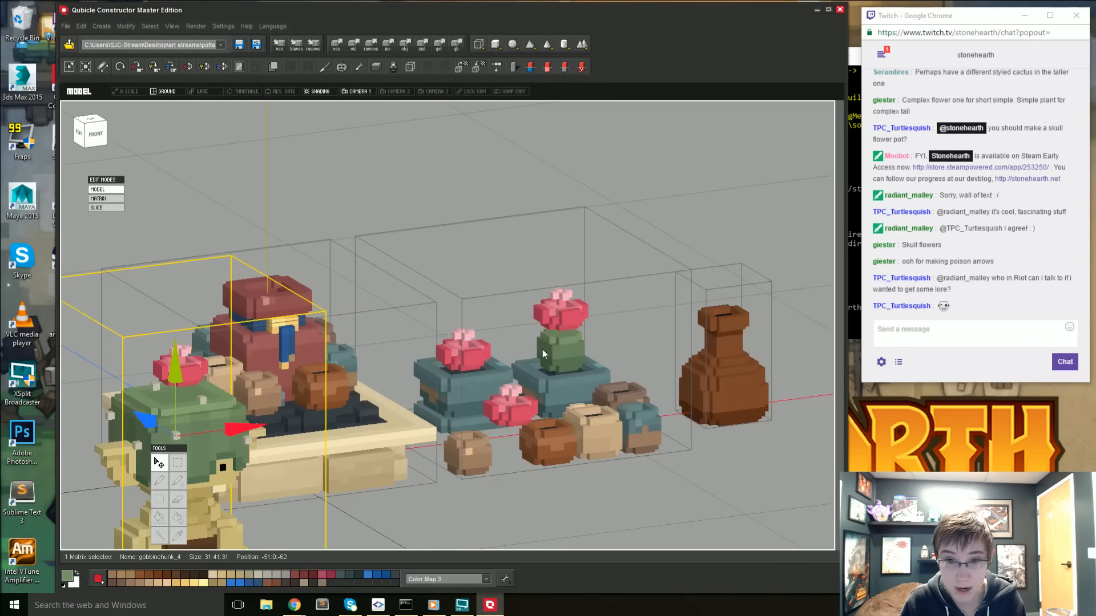
double_click(567, 346)
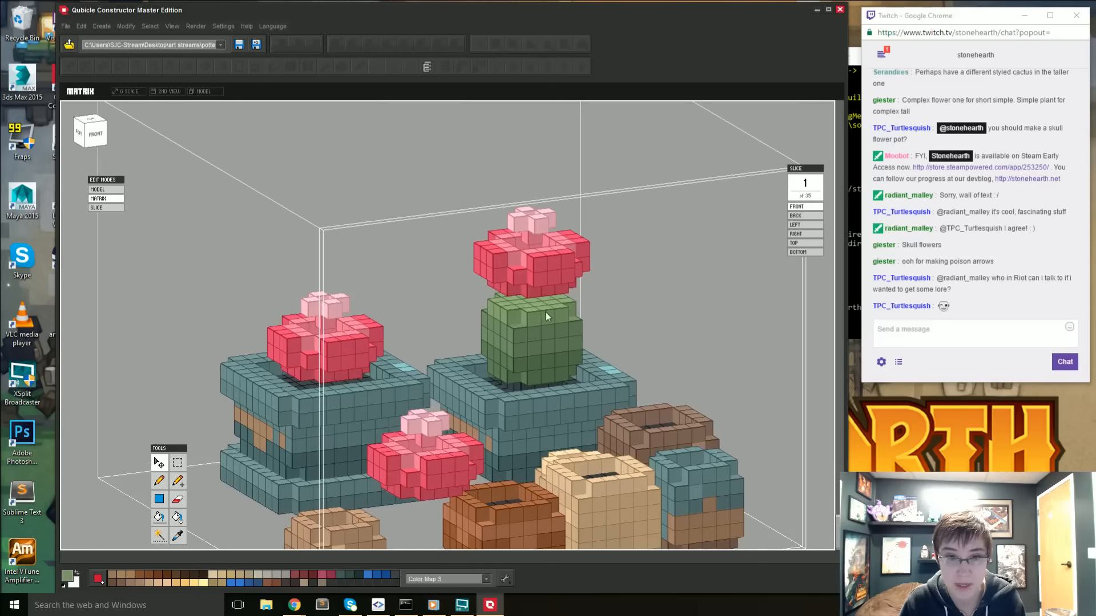
right_click_drag(551, 325, 547, 329)
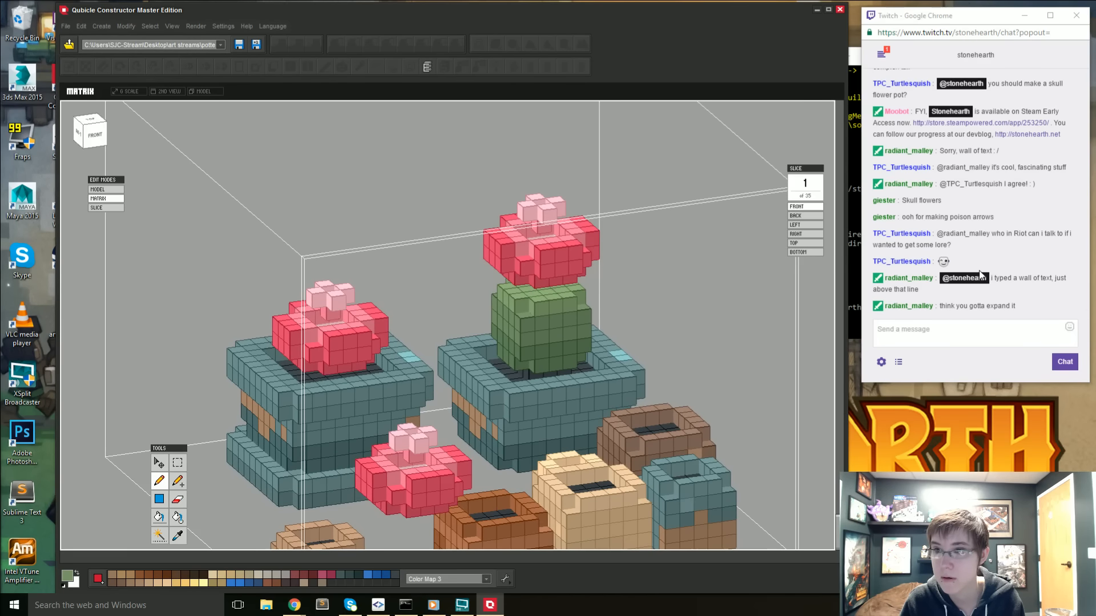
- Look back through the stream chat for the long message a viewer mentions
scroll(979, 273, "up", 2)
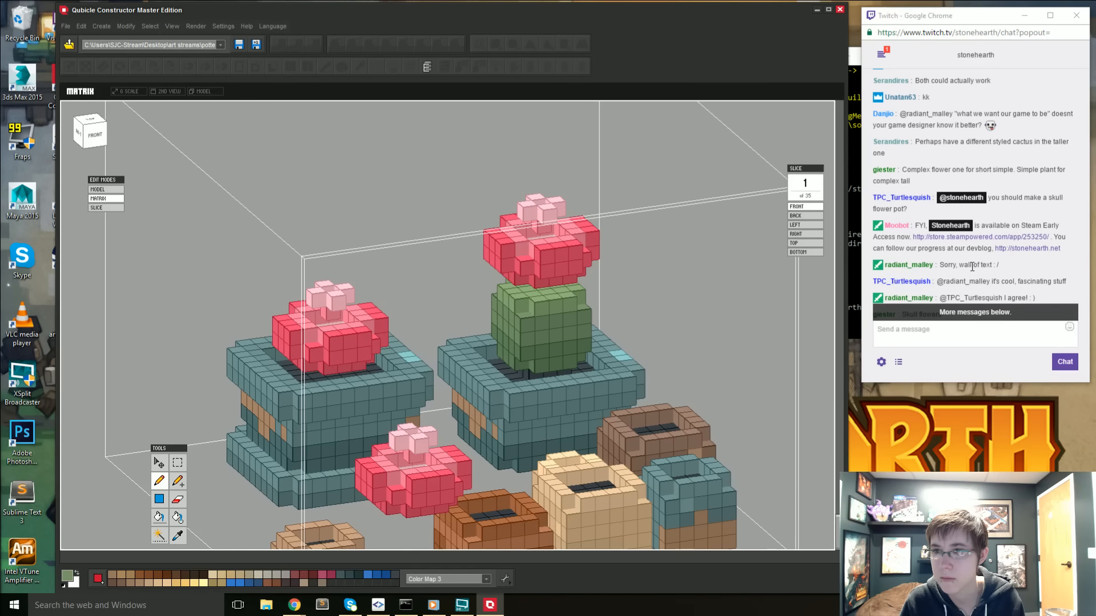
scroll(972, 266, "up", 3)
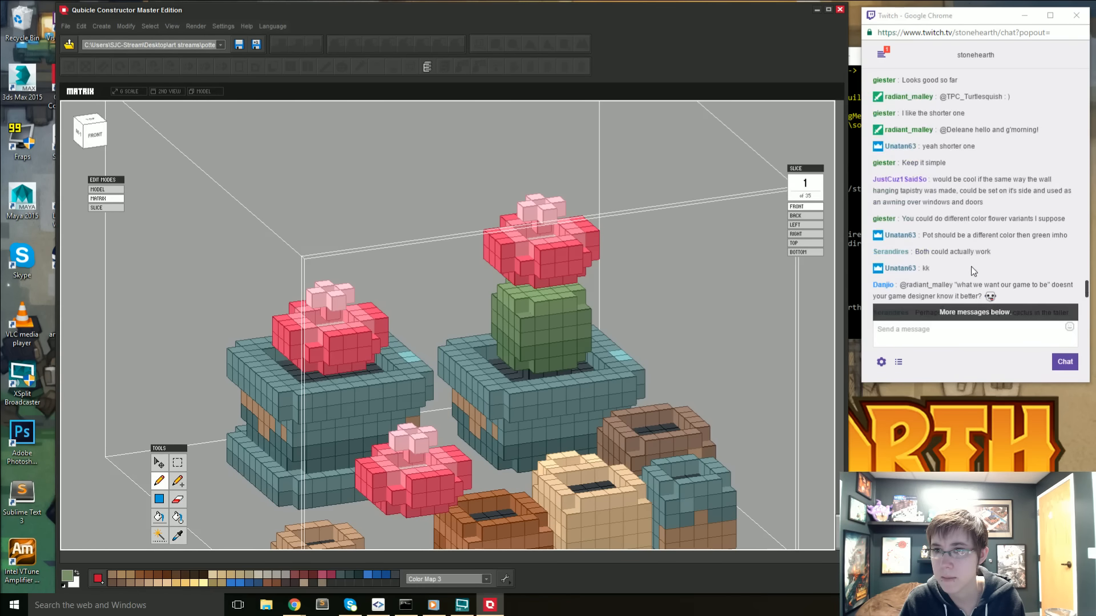
scroll(973, 272, "up", 2)
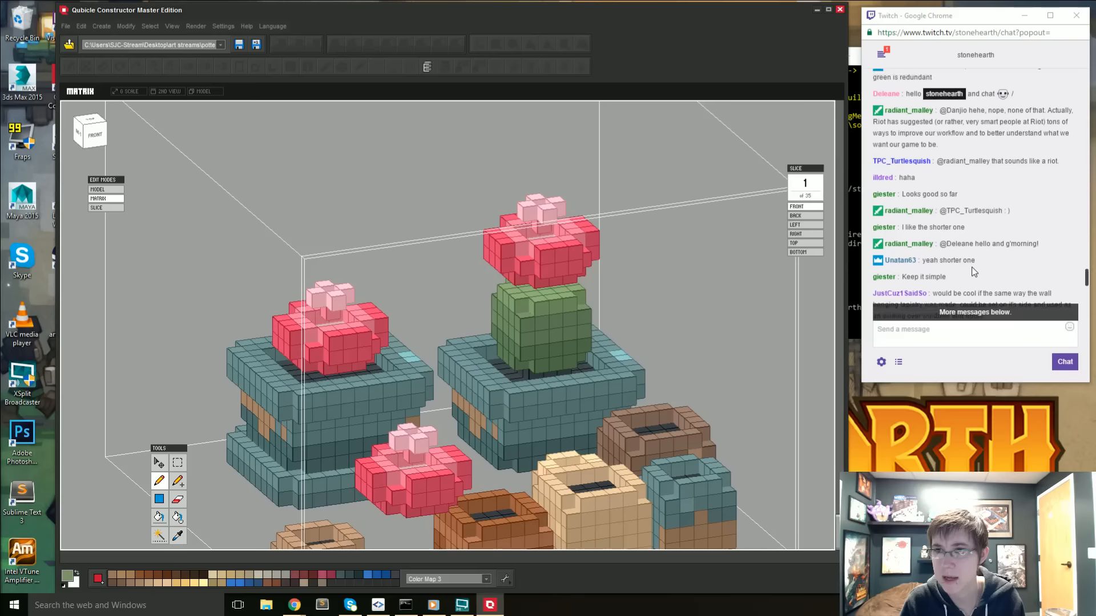
scroll(974, 272, "down", 10)
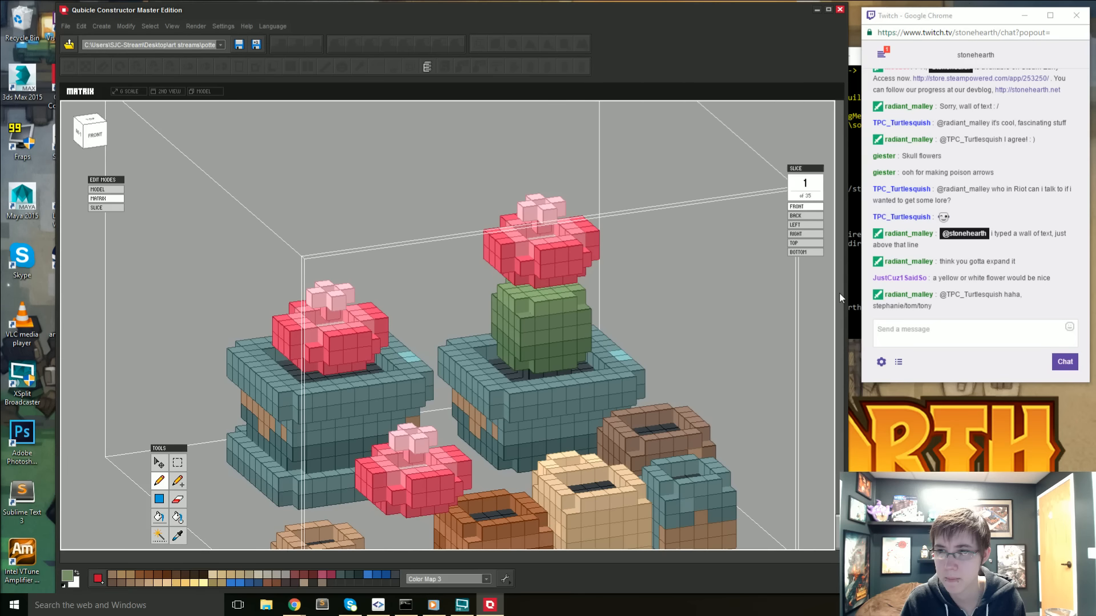
- Touch up the green shading around the small cactus's upper edge and sides with the pencil, and return to the whole model
right_click_drag(652, 297, 649, 301)
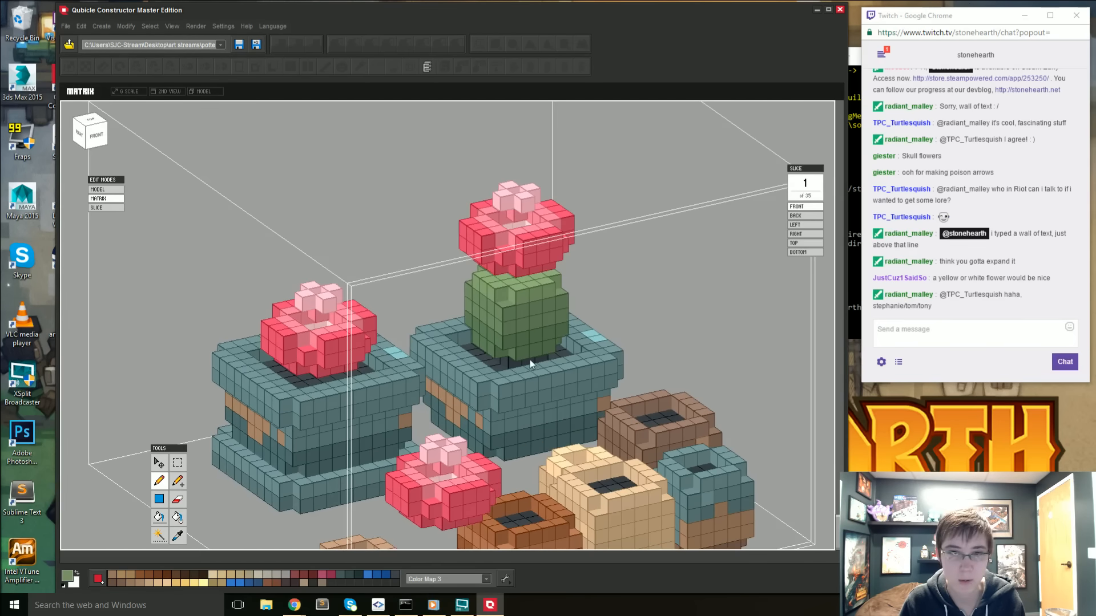
right_click_drag(530, 360, 537, 326)
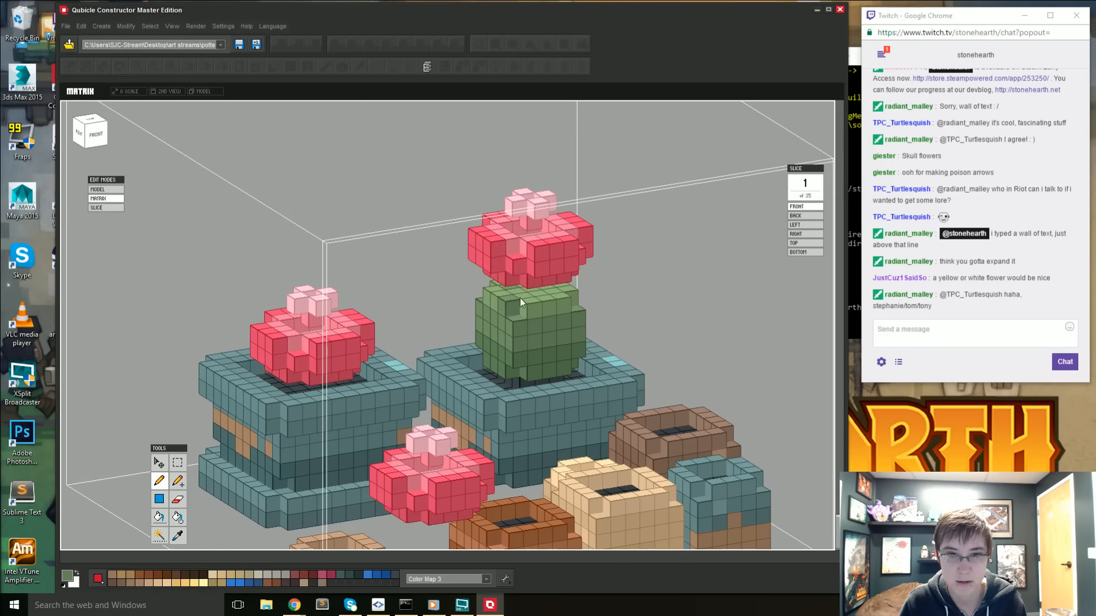
right_click_drag(523, 297, 559, 299)
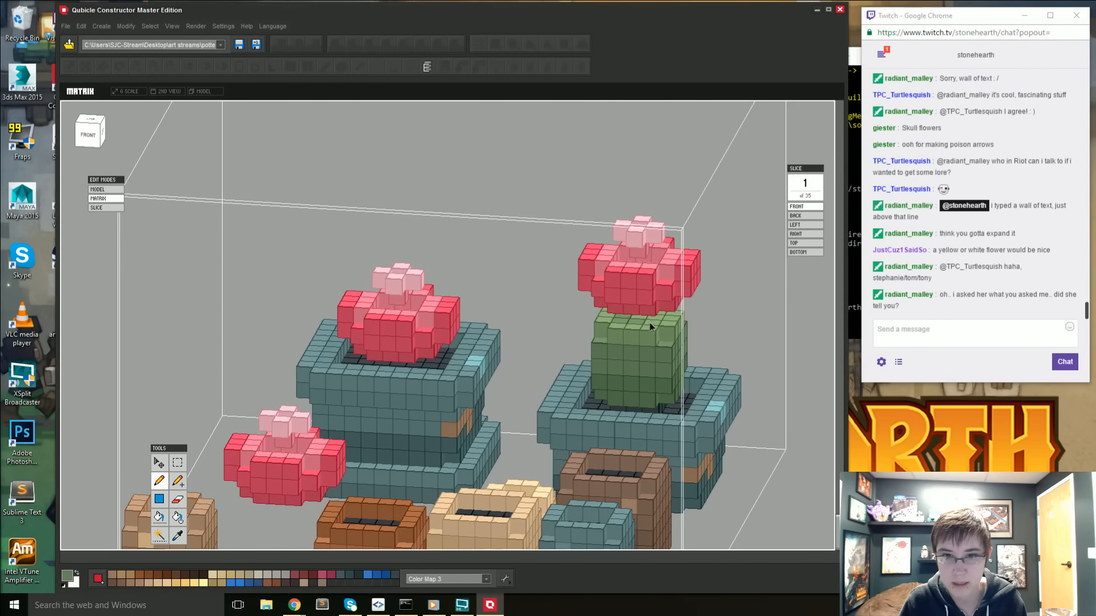
right_click_drag(653, 326, 650, 373)
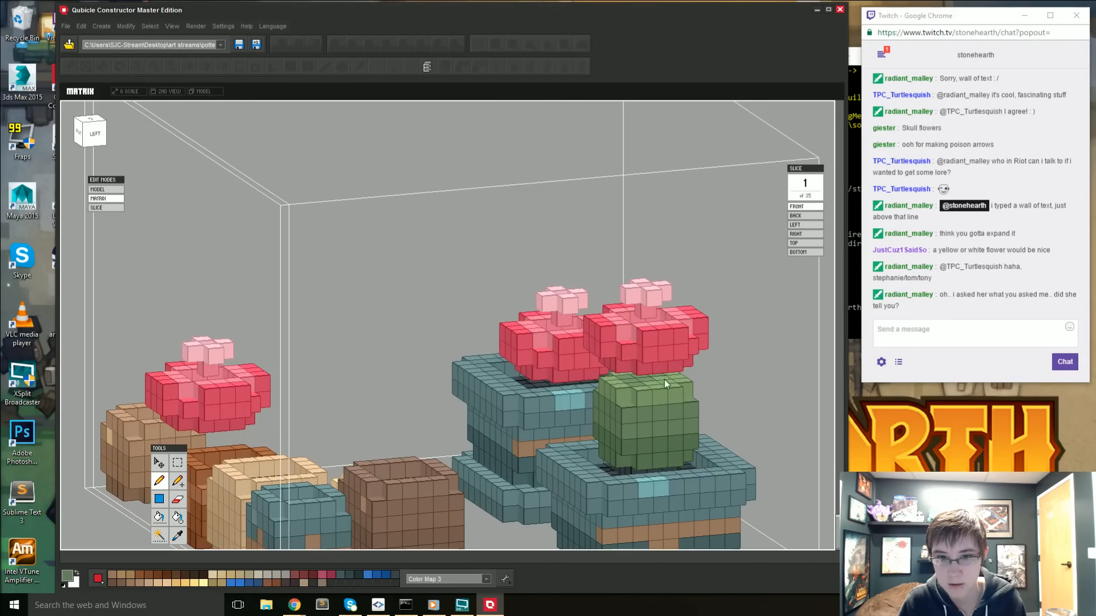
key("Tab")
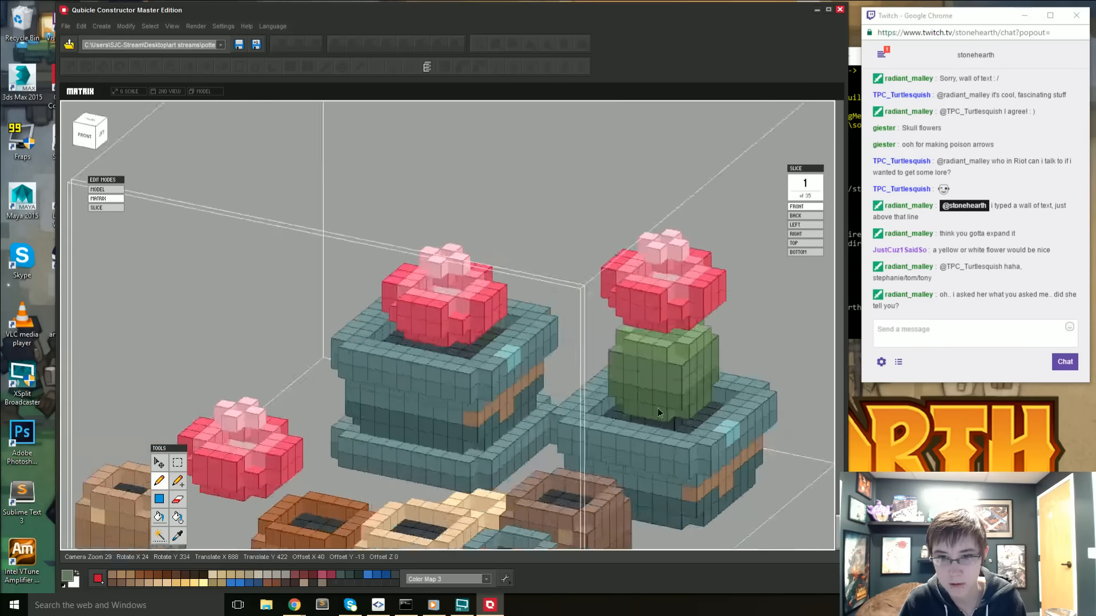
left_click(729, 485)
- Sample the brown on the side of the cactus's teal pot, pencil an uneven brown band across the pot's front and return to the whole model
right_click_drag(724, 484, 509, 411)
double_click(461, 442)
scroll(525, 414, "up", 3)
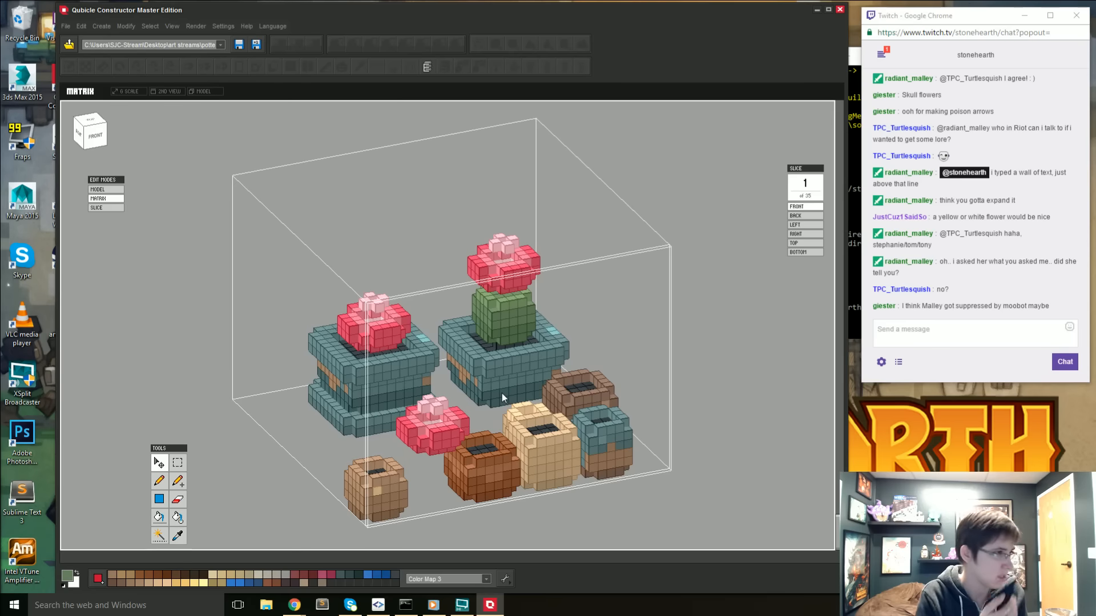
scroll(470, 385, "up", 1)
key("i")
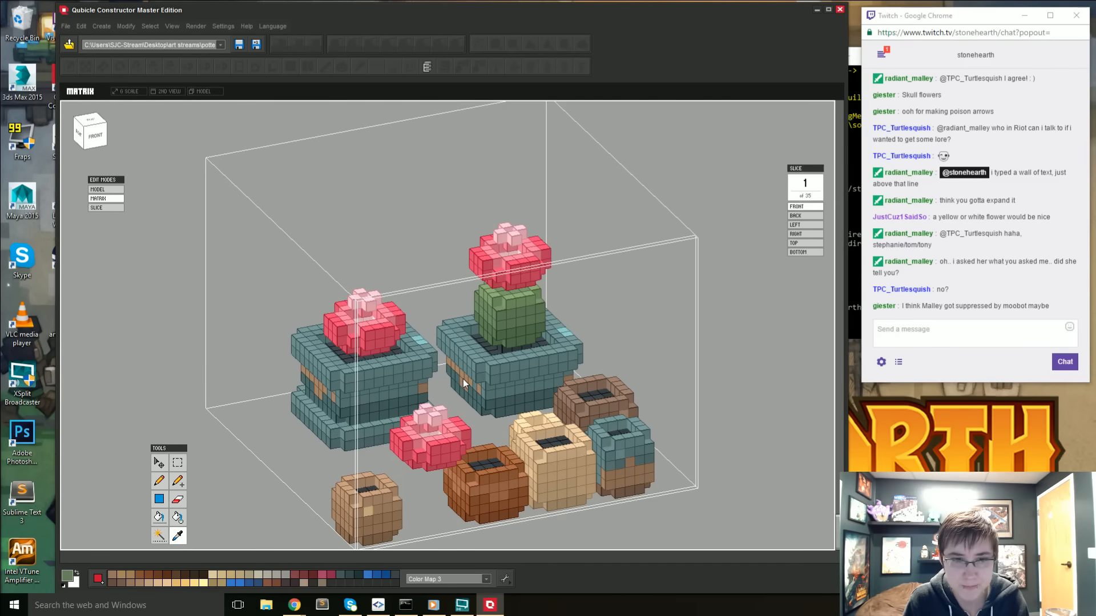
left_click(466, 381)
key("p")
right_click_drag(525, 398, 600, 403)
right_click_drag(680, 423, 561, 415)
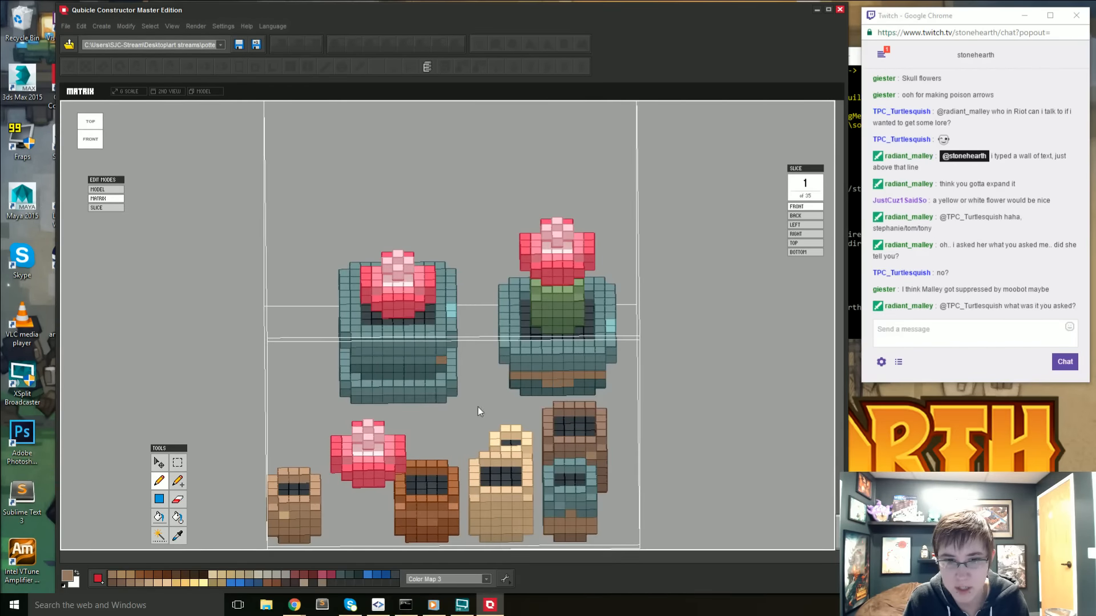
right_click_drag(478, 406, 632, 501)
key("Tab")
left_click(456, 489)
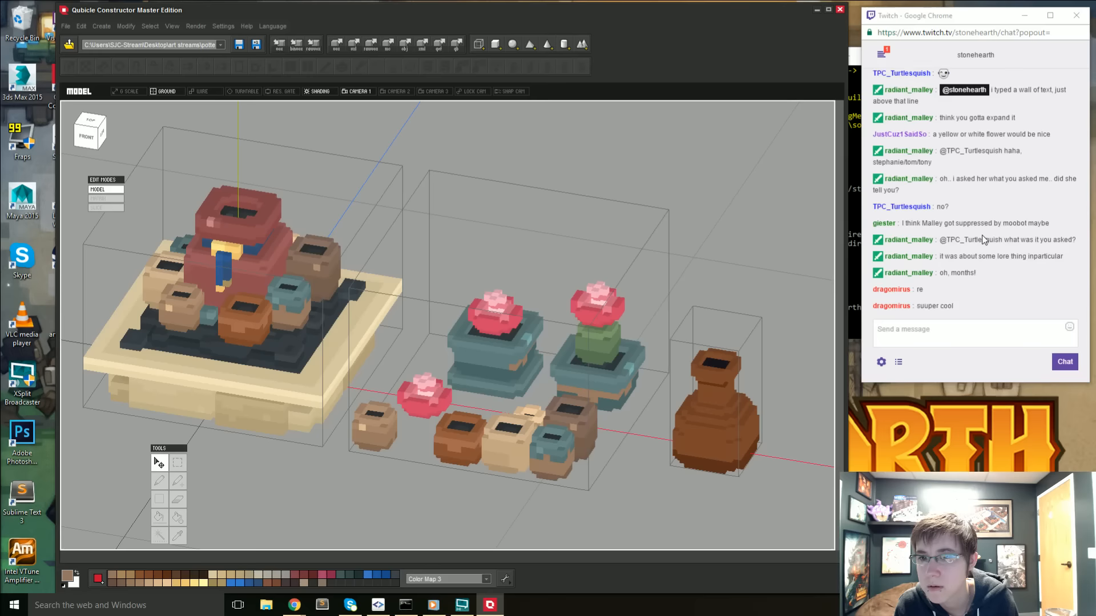
- Review the recent conversation in the stream chat
scroll(983, 239, "up", 1)
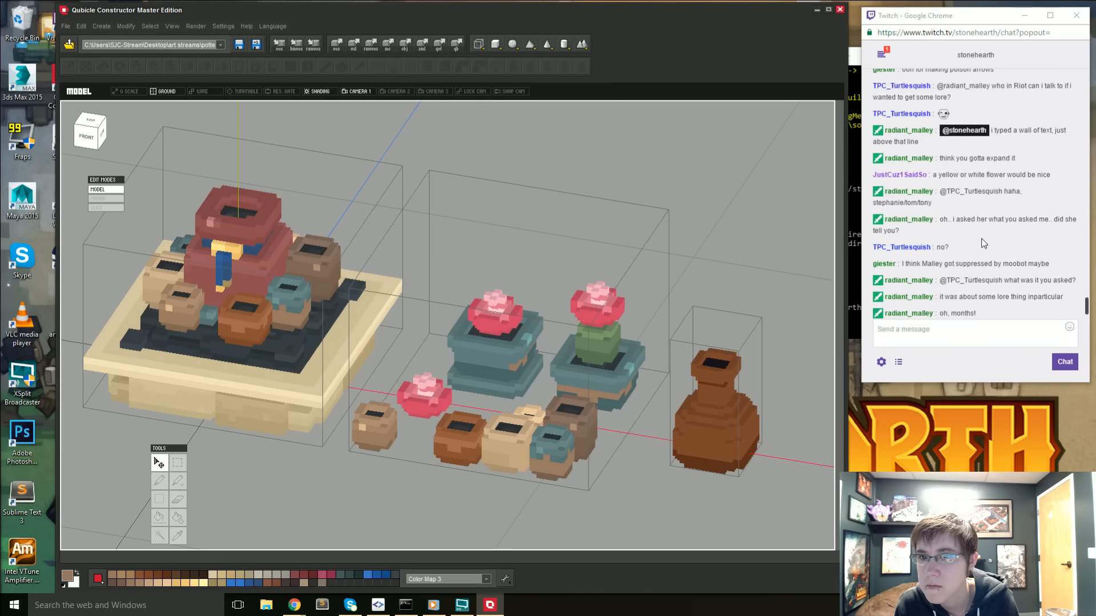
scroll(984, 244, "up", 1)
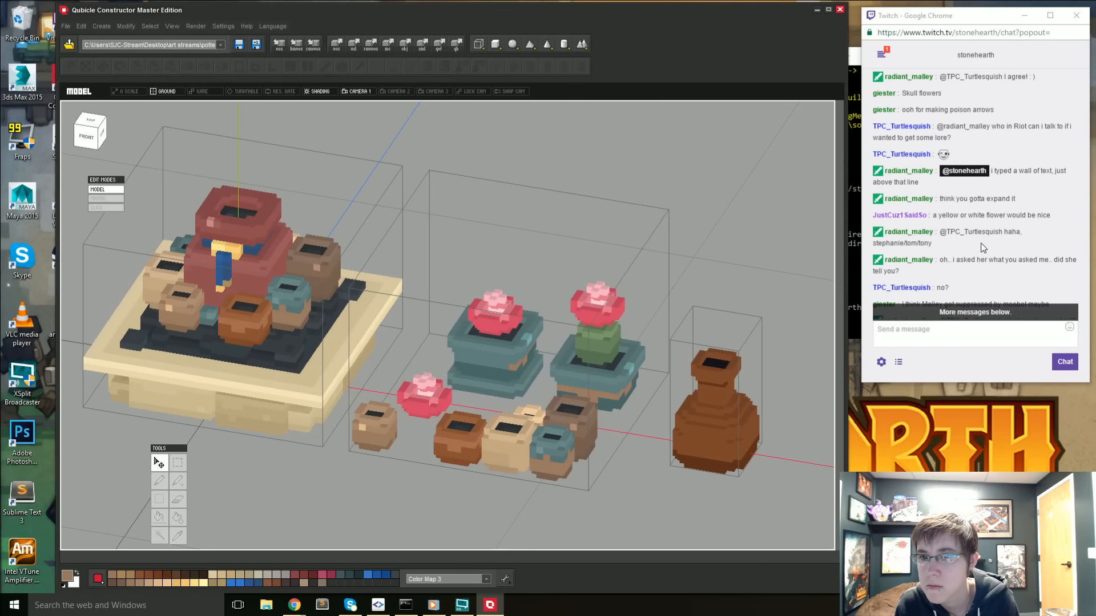
scroll(983, 248, "down", 2)
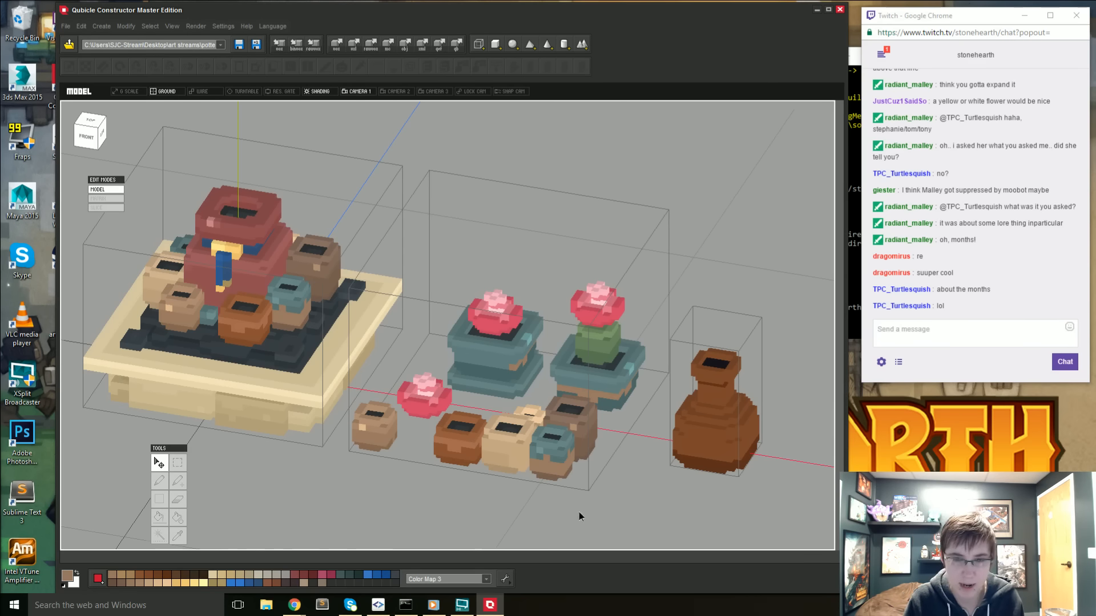
- Reopen the pots' matrix, select the loose pink flower beside the small brown pots and delete it
right_click_drag(580, 512, 545, 315)
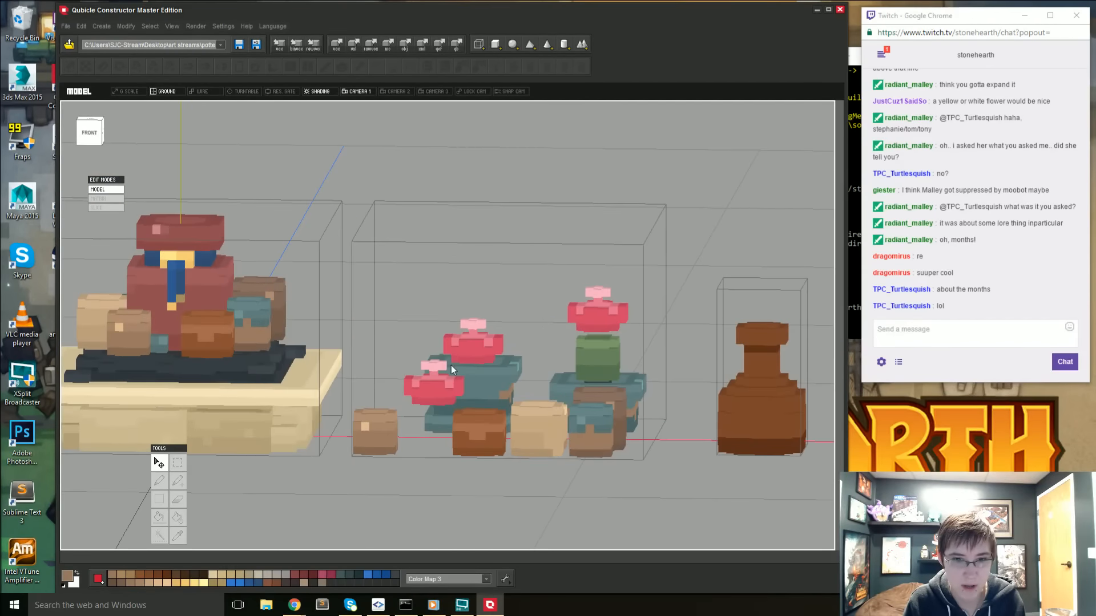
right_click_drag(474, 402, 467, 424)
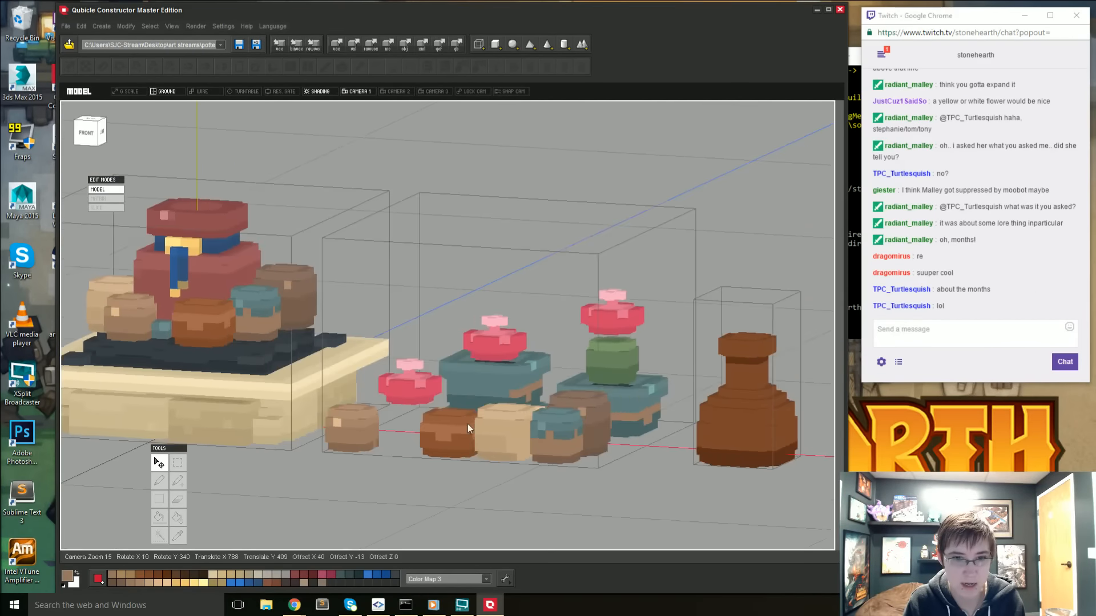
double_click(410, 387)
right_click_drag(411, 390, 298, 345)
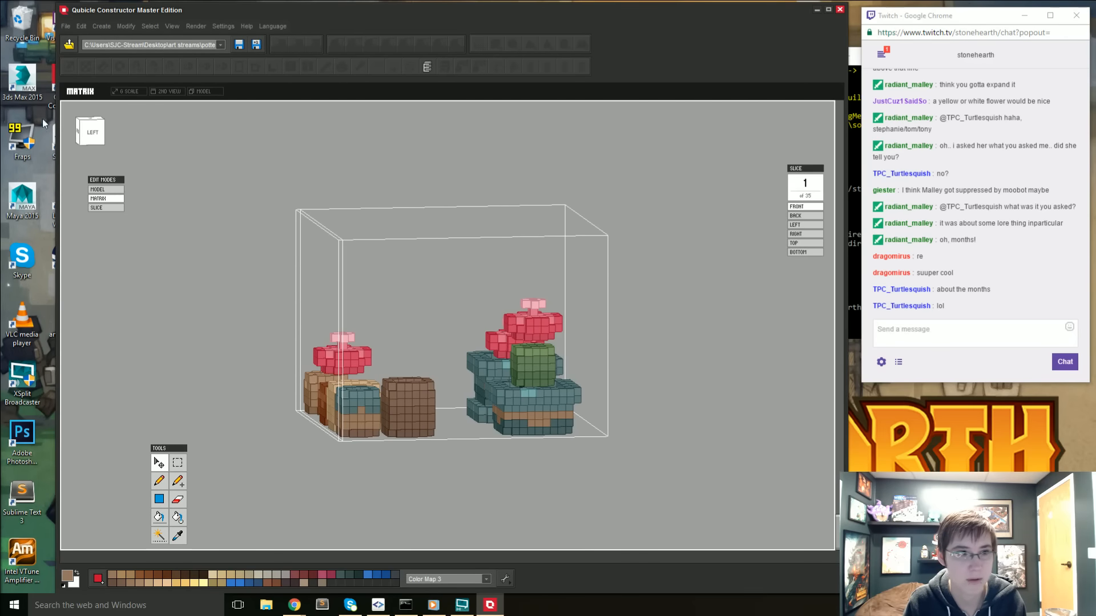
left_click(79, 137)
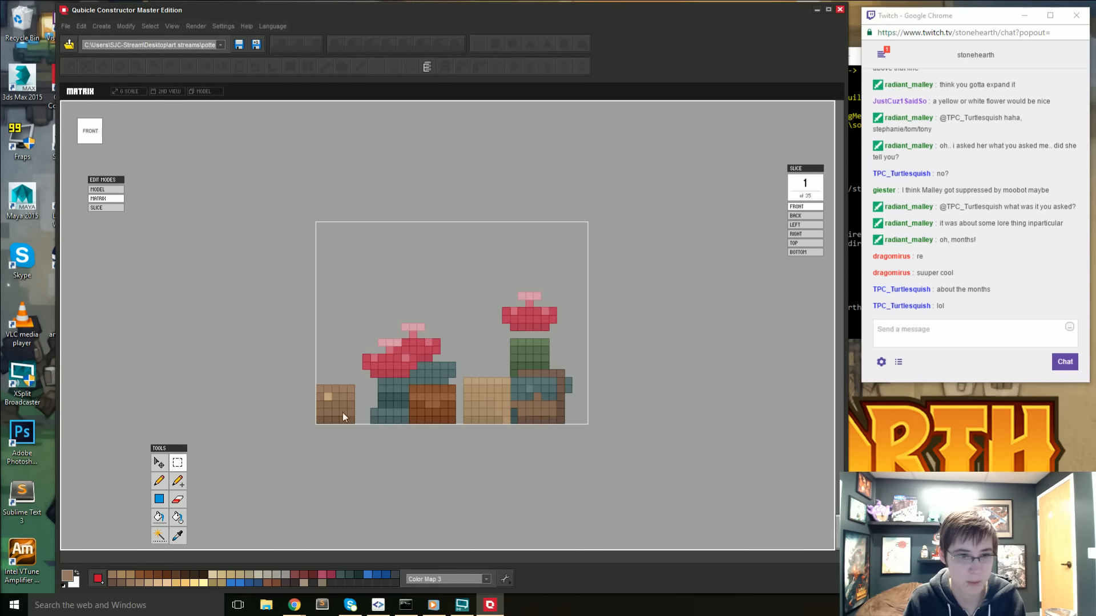
left_click_drag(424, 379, 424, 379)
right_click_drag(423, 381, 357, 428)
left_click_drag(480, 238, 618, 411)
key("Delete")
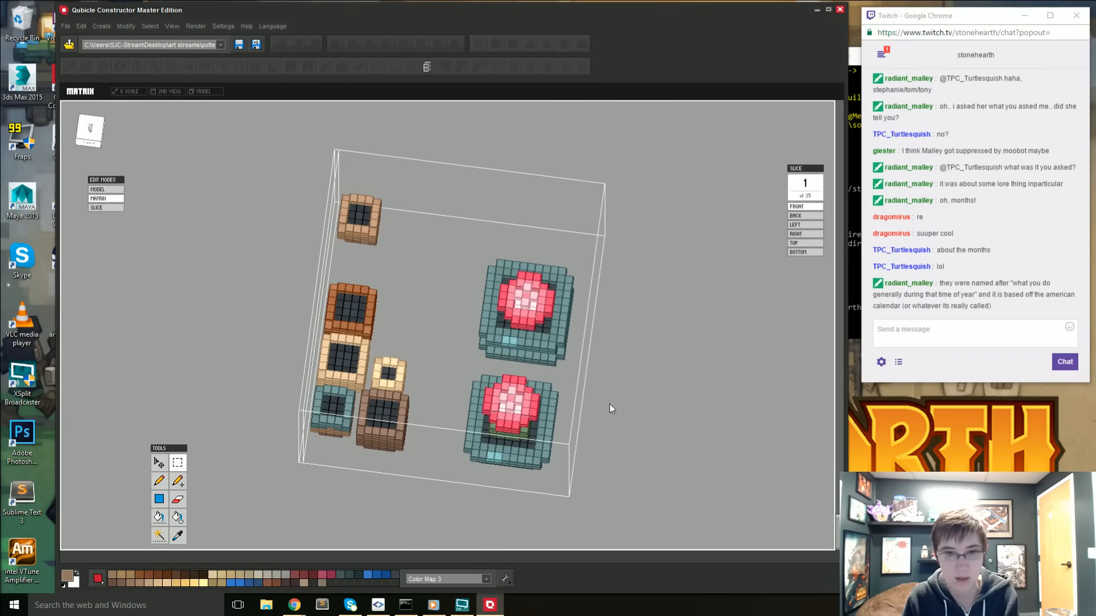
right_click_drag(520, 268, 491, 293)
scroll(490, 294, "down", 2)
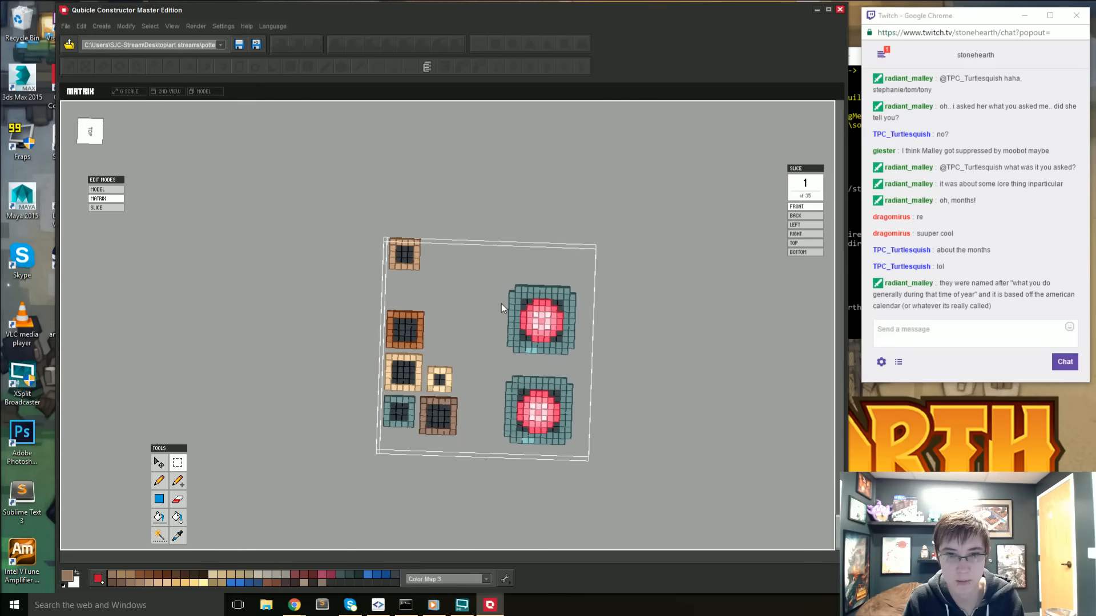
- Select the flower in the based pot from the top view, move it forward close to the small pots and apply the move
middle_click_drag(501, 304, 453, 284)
right_click_drag(453, 283, 443, 284)
left_click(97, 137)
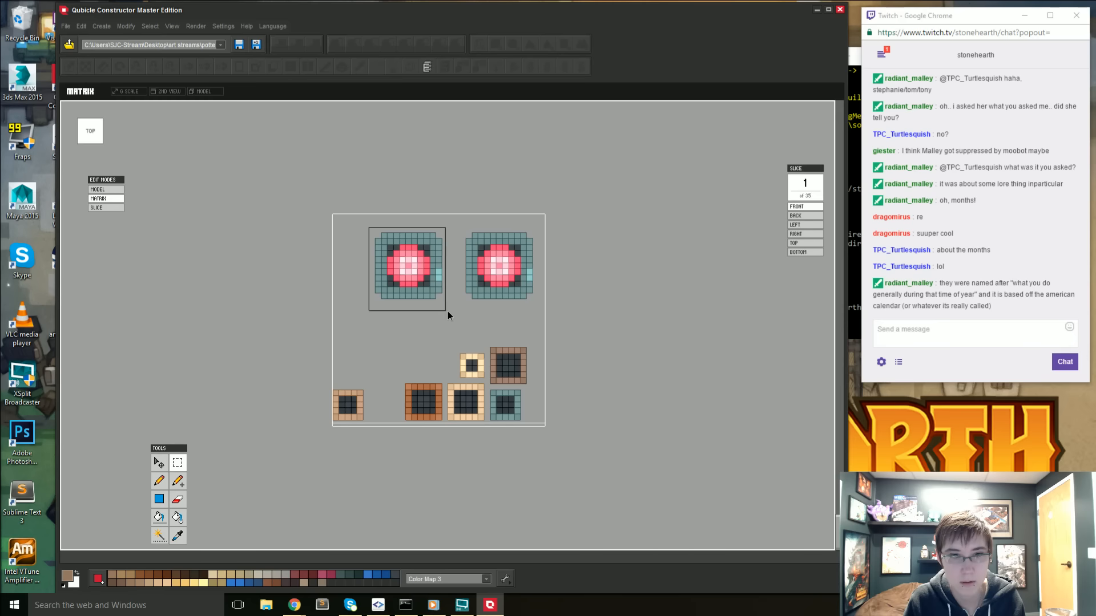
left_click_drag(447, 314, 450, 313)
right_click_drag(449, 312, 394, 362)
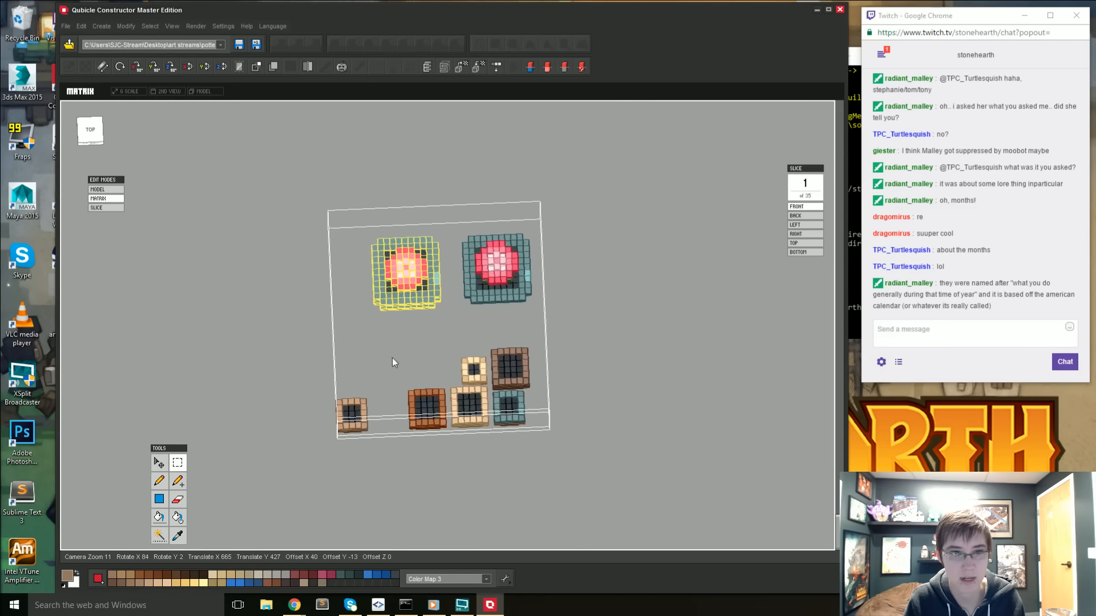
left_click(92, 132)
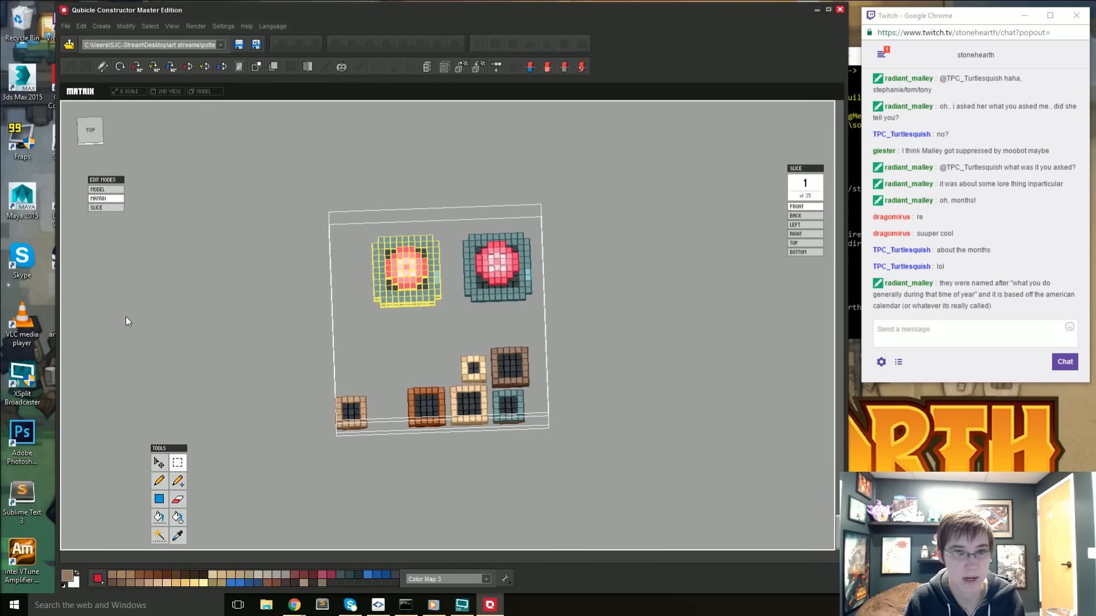
left_click(400, 283)
left_click_drag(413, 216, 405, 270)
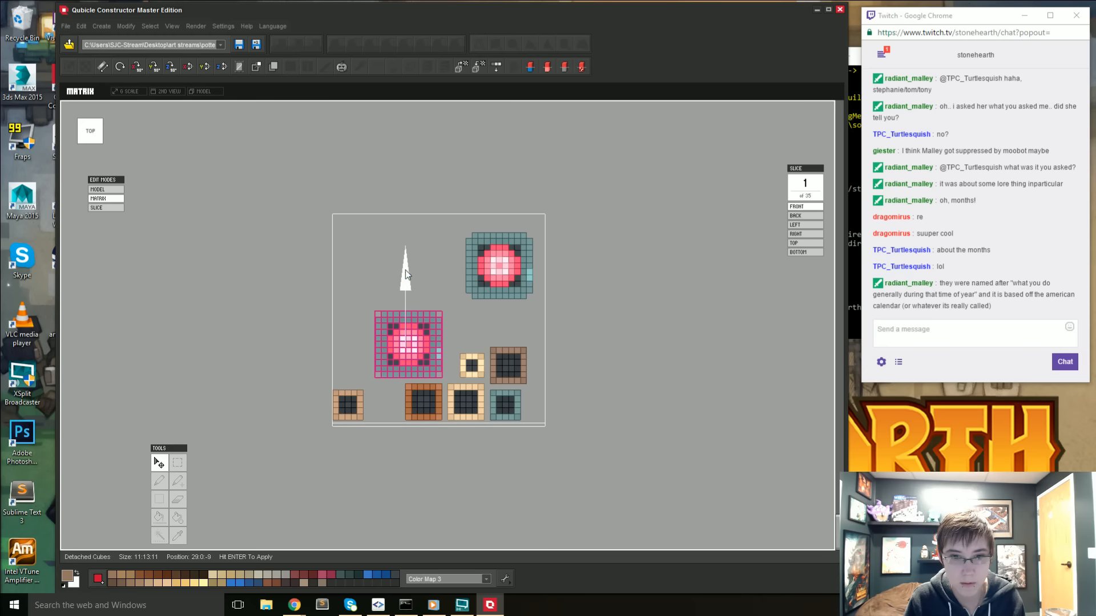
key("Return")
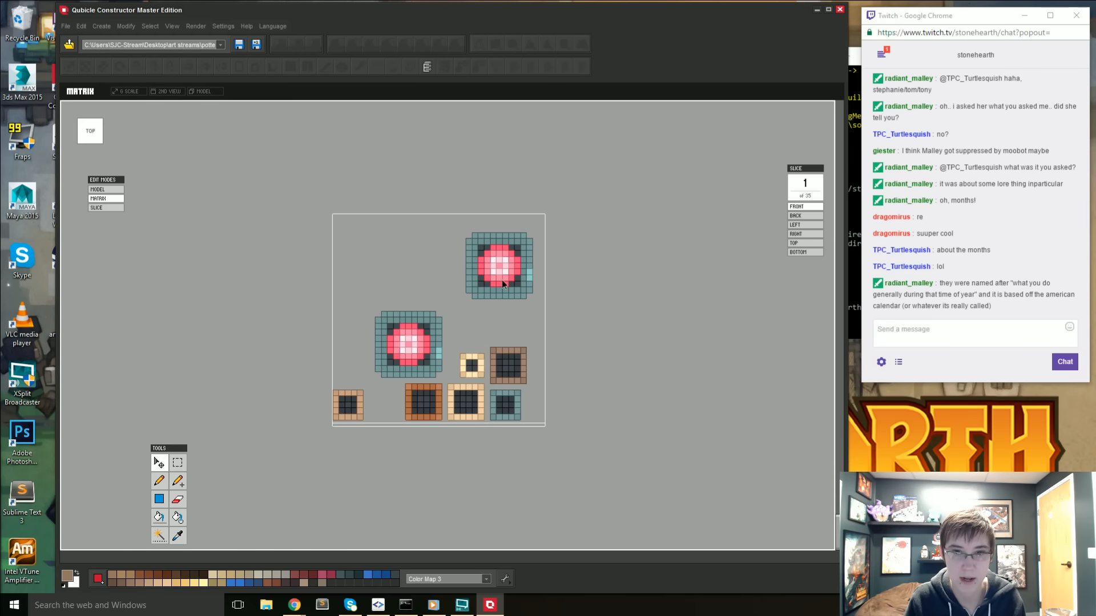
- Duplicate the potted cactus, place the copy at the opposite end of the back row and return to the whole model
left_click(179, 463)
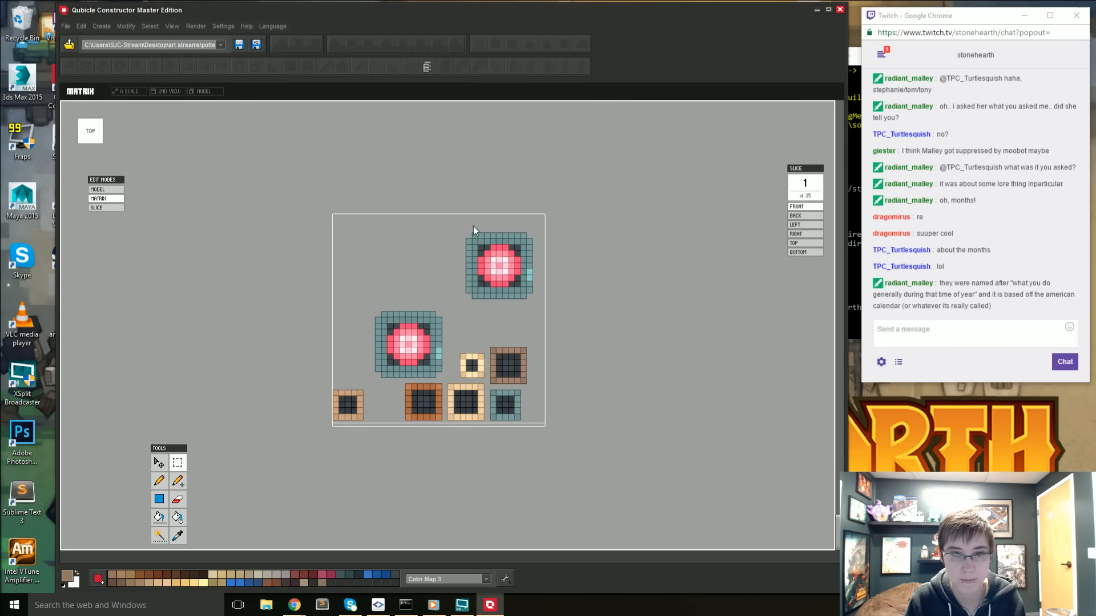
left_click_drag(463, 235, 451, 272)
key("ctrl+c")
key("ctrl+v")
key("Return")
left_click(341, 366)
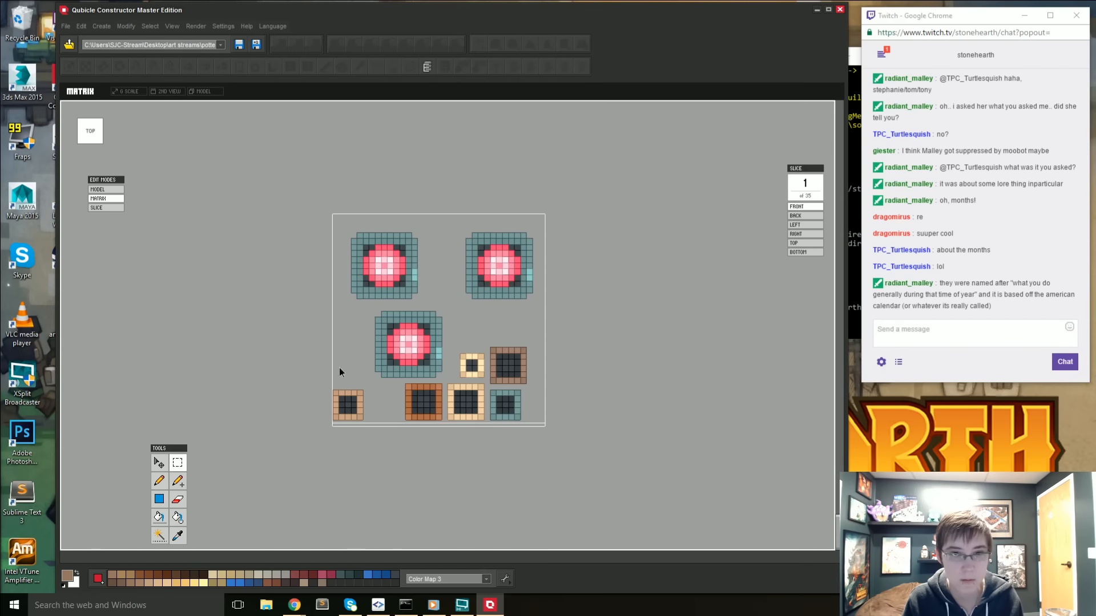
right_click_drag(339, 371, 478, 312)
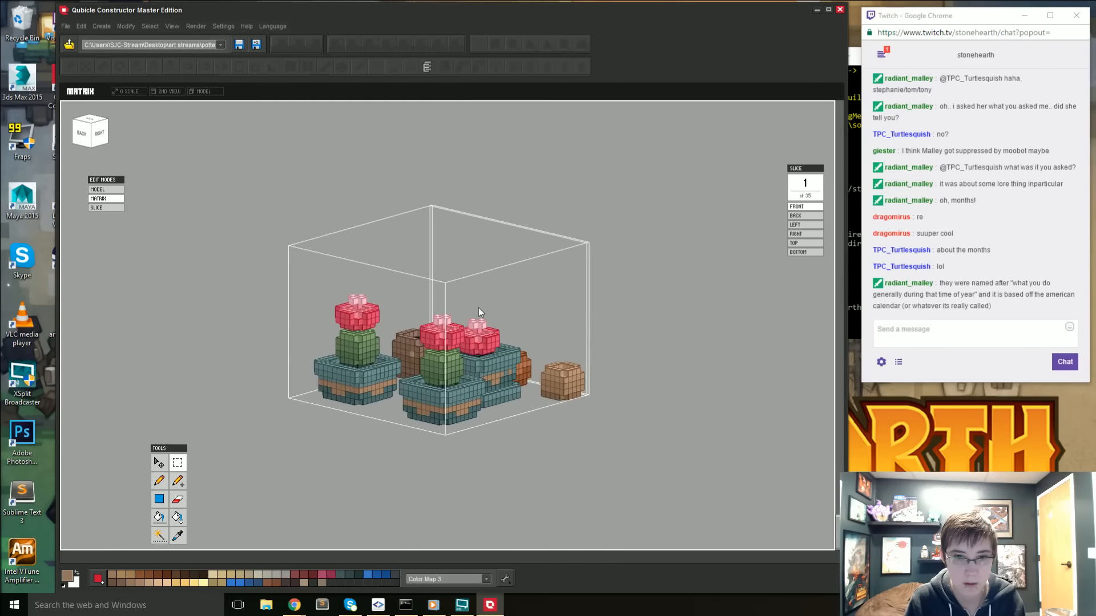
key("Tab")
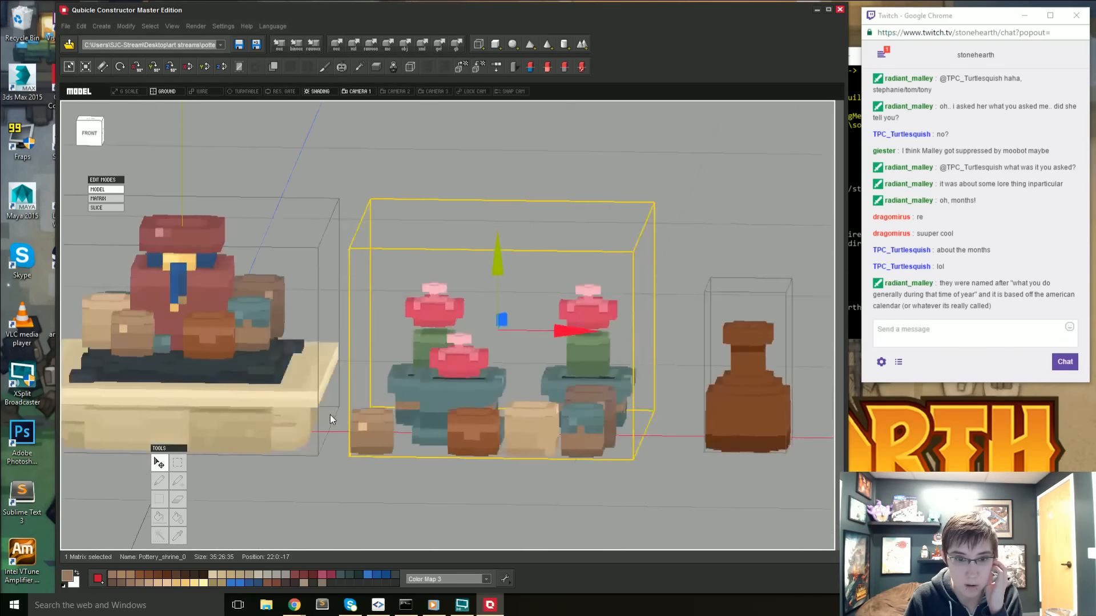
- Start importing a model and open the stonehearth entities folder
scroll(502, 402, "down", 1)
right_click_drag(401, 407, 376, 432)
scroll(400, 420, "down", 1)
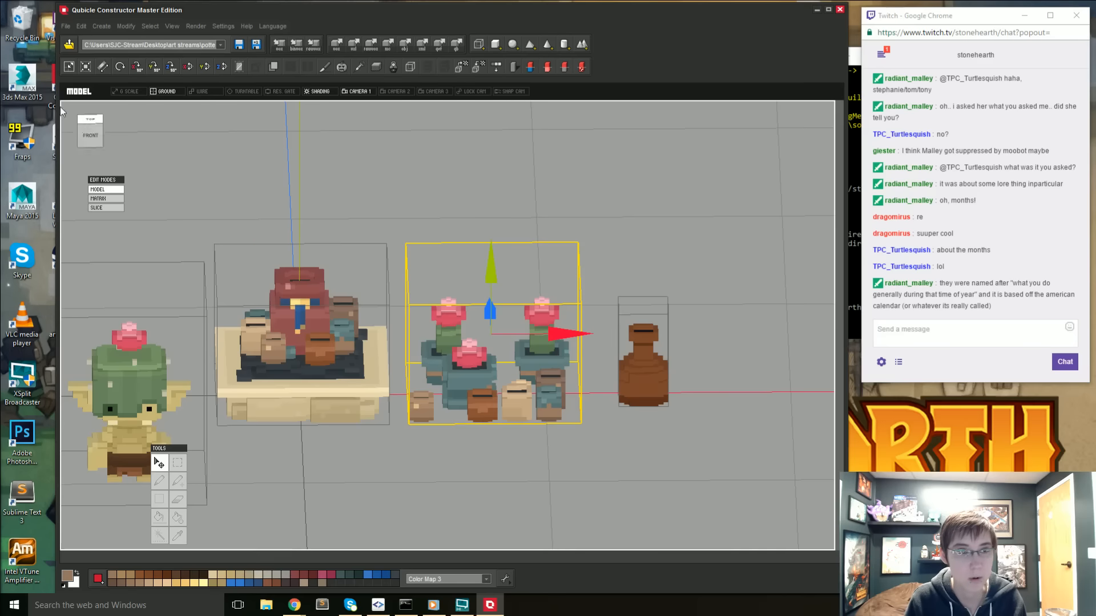
left_click(66, 27)
left_click(85, 64)
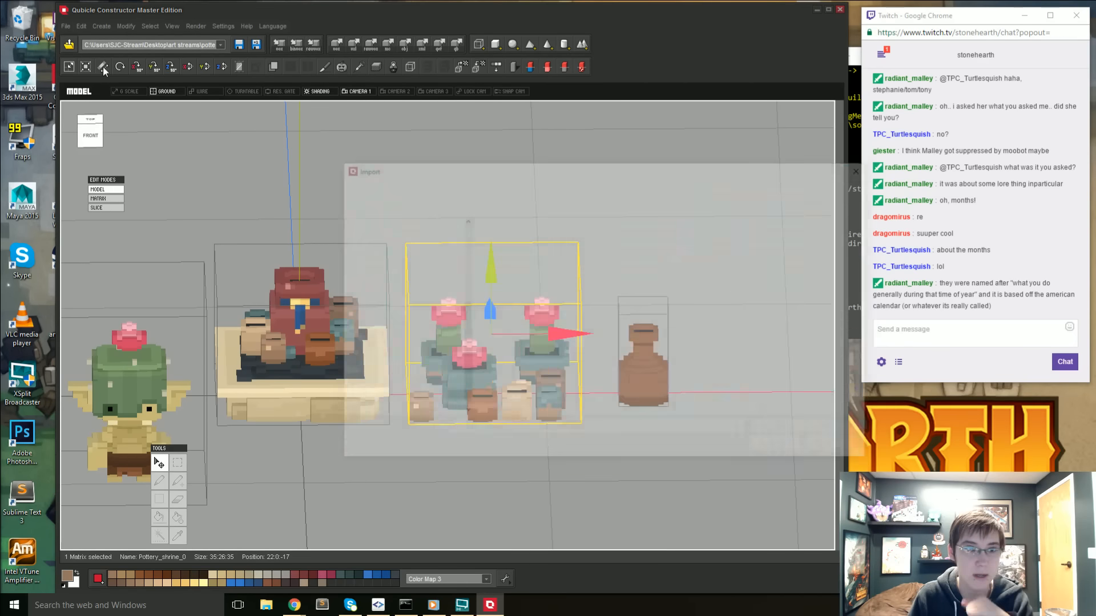
left_click(617, 186)
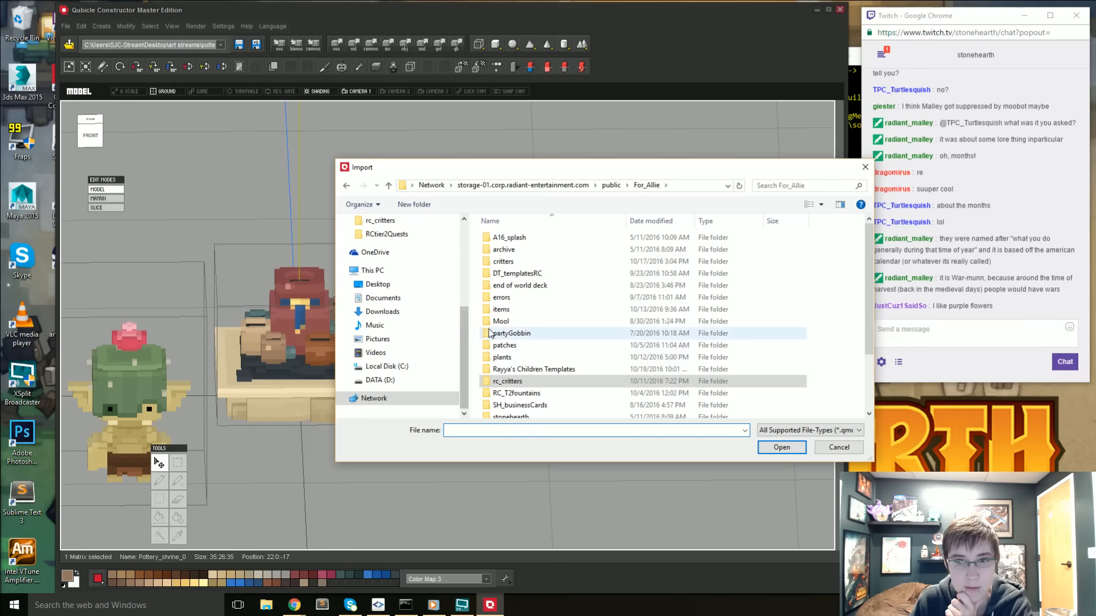
scroll(390, 313, "up", 2)
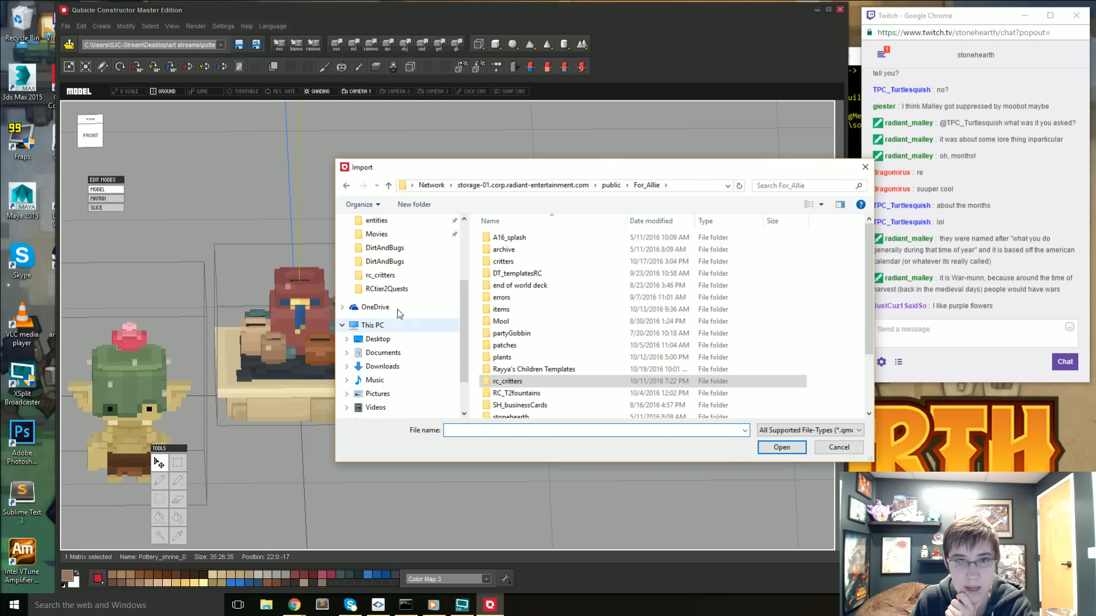
scroll(398, 300, "up", 2)
left_click(401, 277)
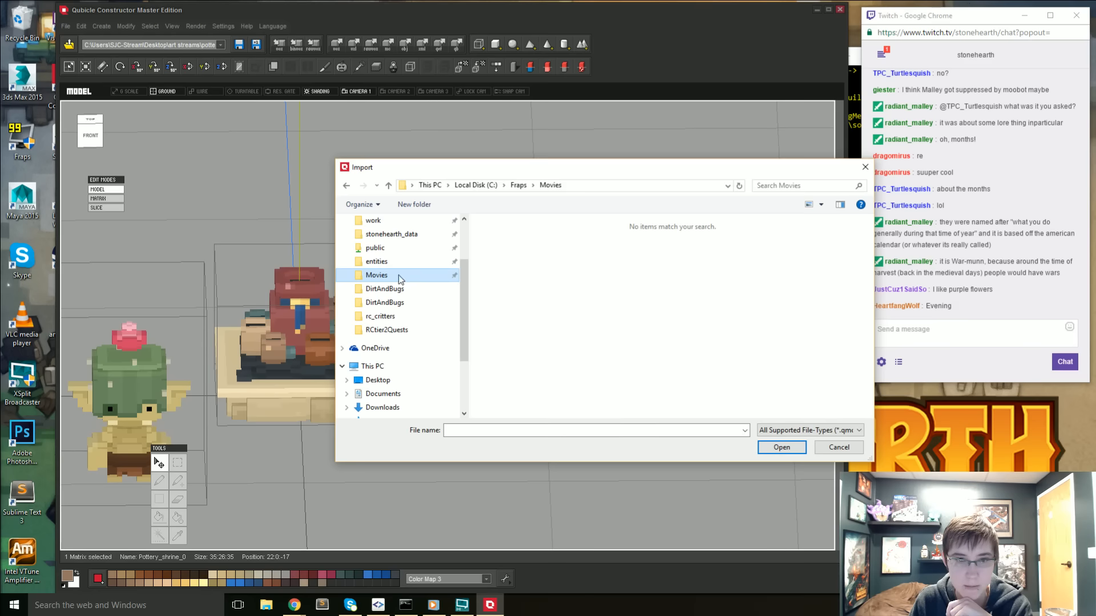
left_click(410, 261)
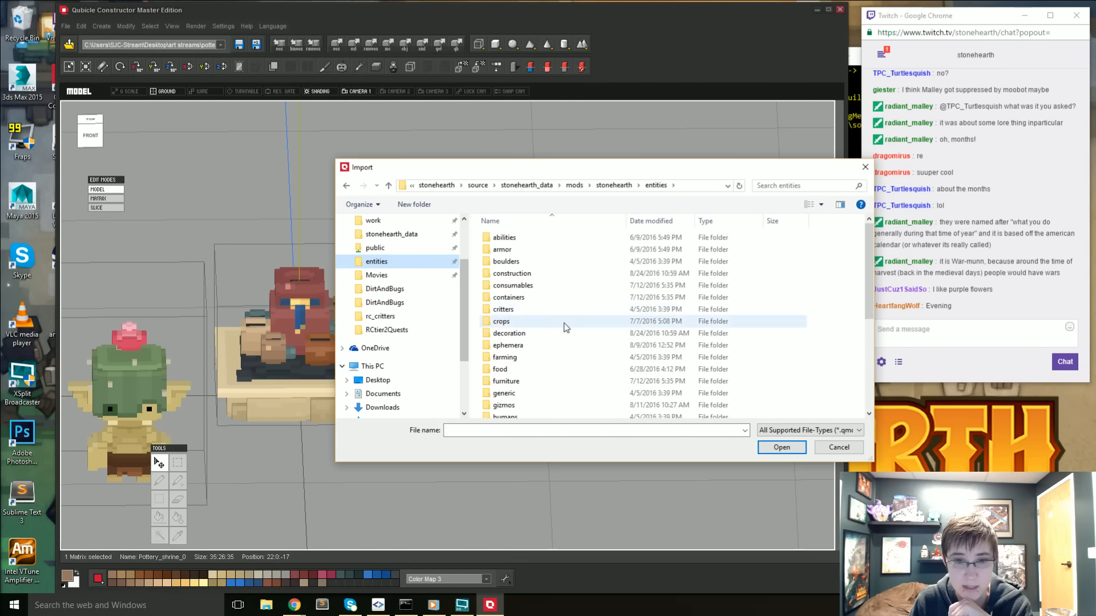
- Browse the rayyas_children mod's entities down to its decoration folder
left_click(575, 186)
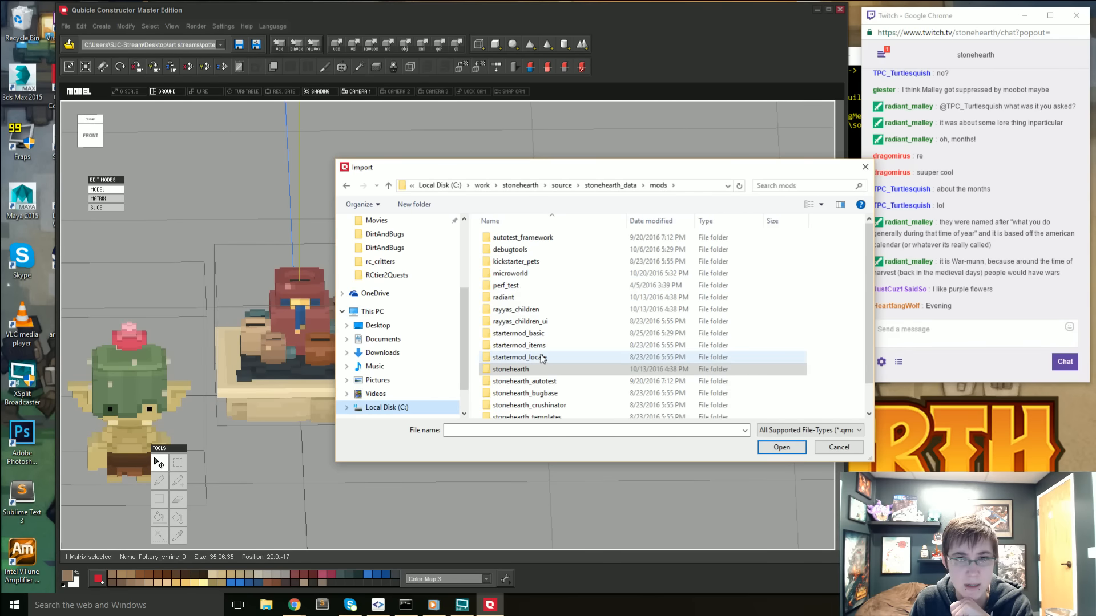
double_click(522, 310)
double_click(517, 250)
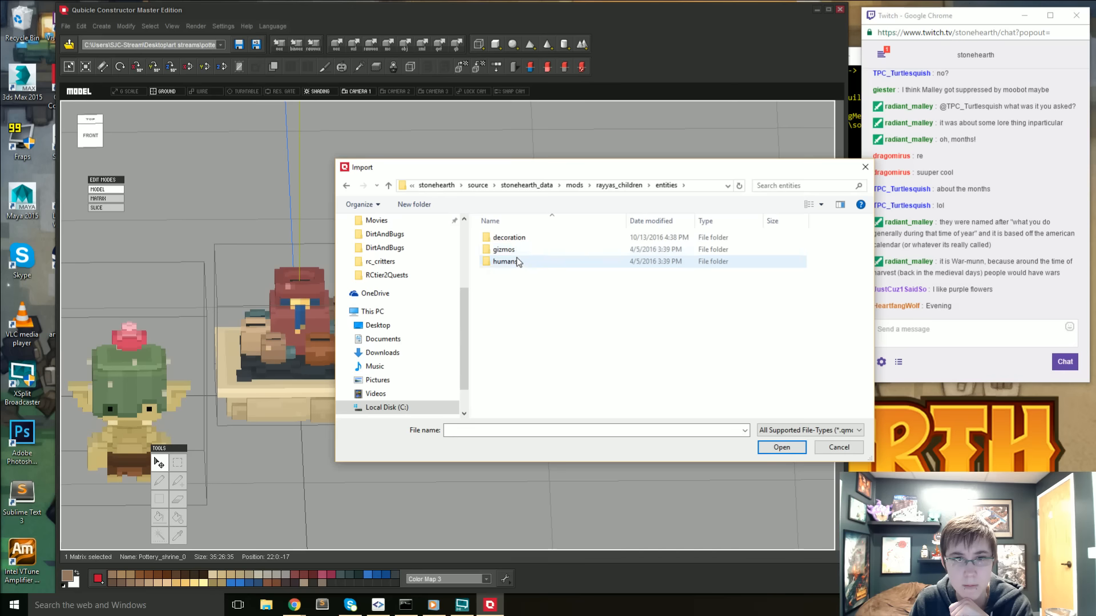
double_click(519, 240)
left_click(521, 241)
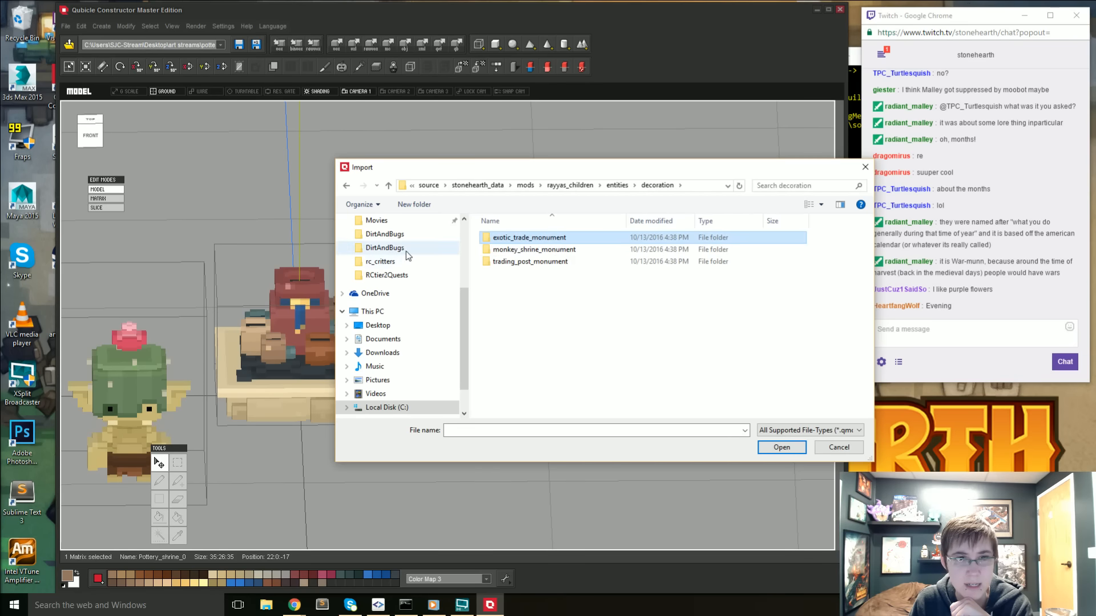
- Import short_sunflower_plant.qmo from the sunflower_plant folder within the stonehearth plants entities
scroll(405, 260, "up", 2)
left_click(393, 275)
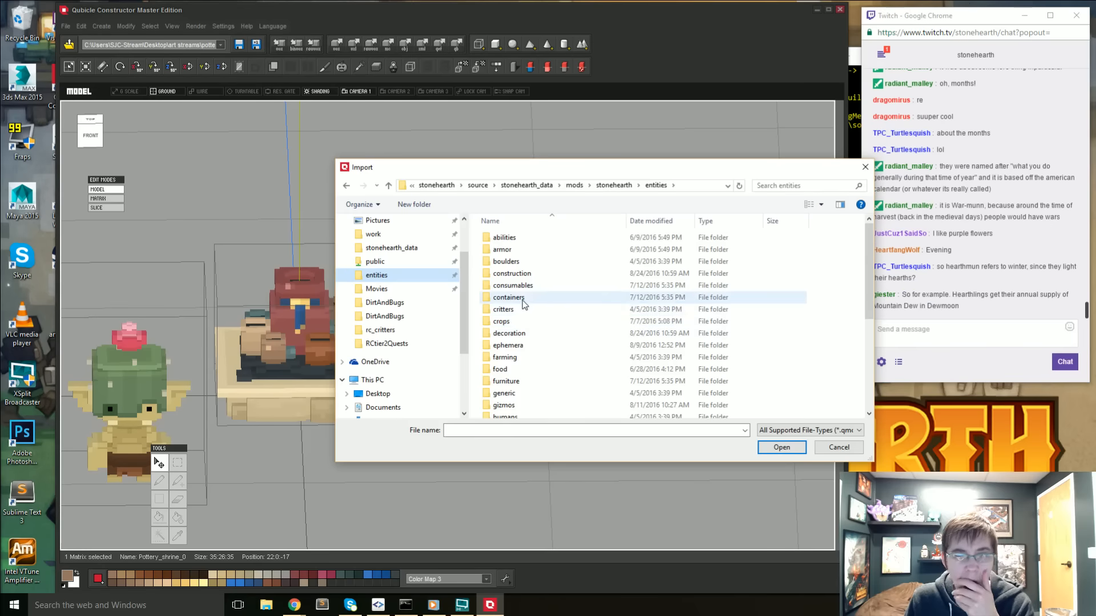
scroll(518, 331, "down", 2)
double_click(503, 412)
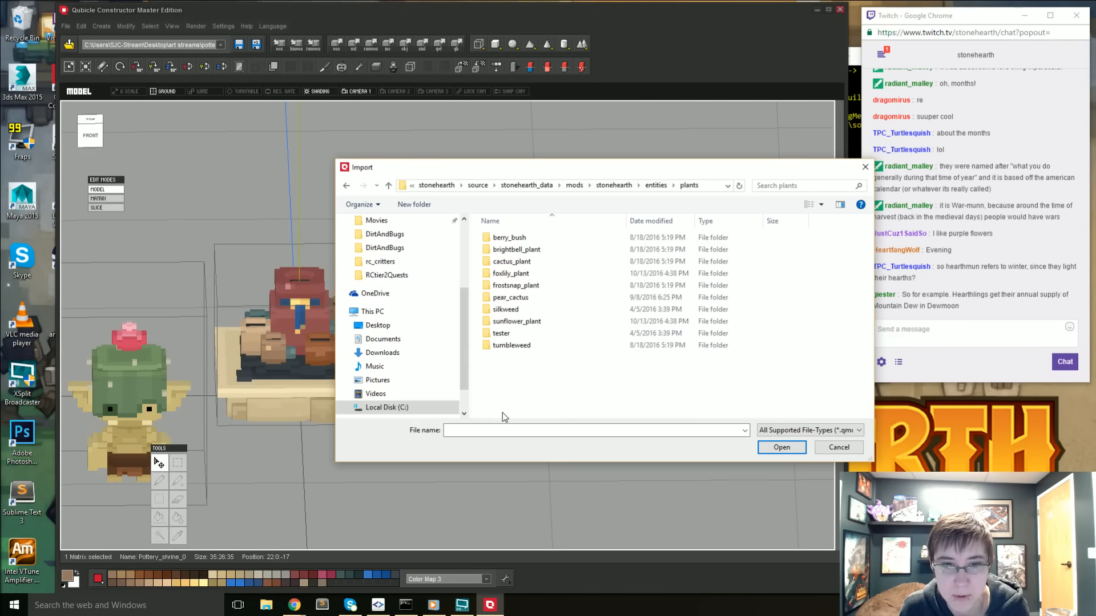
double_click(514, 322)
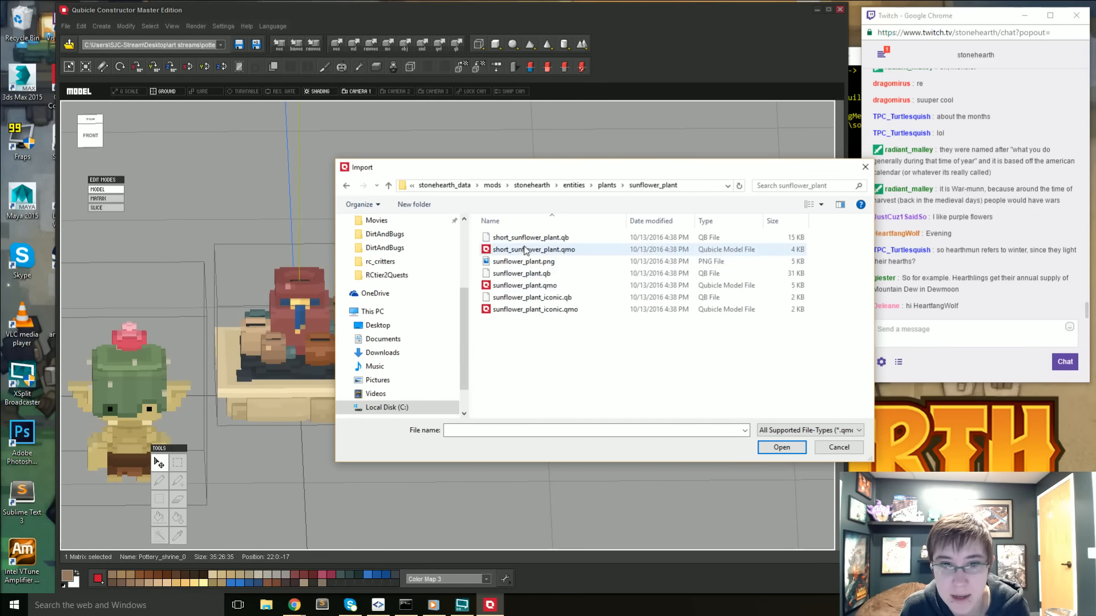
double_click(544, 249)
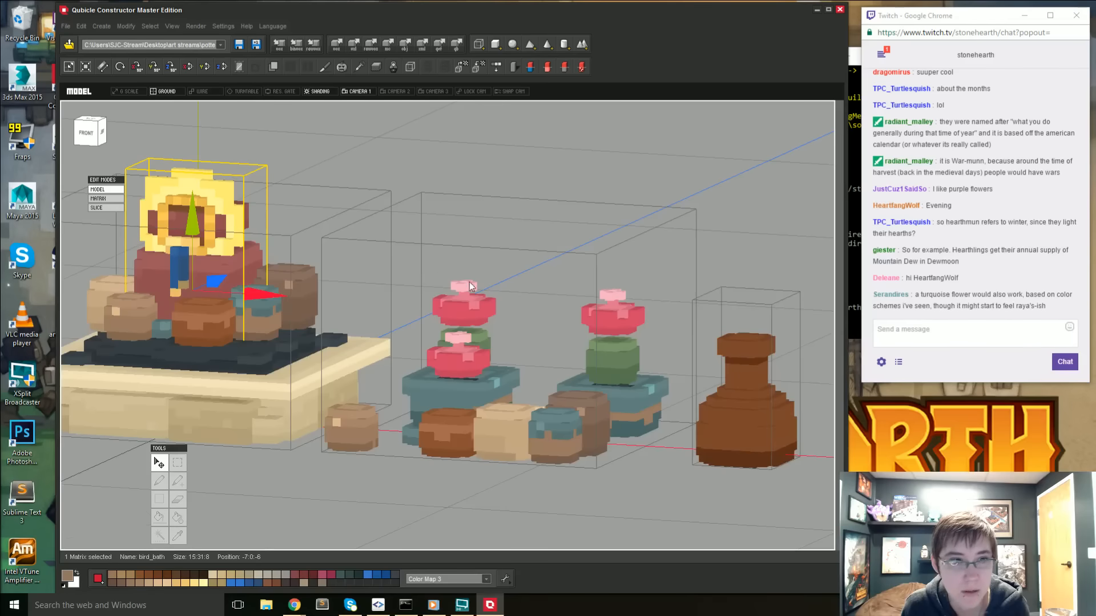
- Raise the imported sunflower to a vertical position of 22, above the shrine's large red pot, and deselect it
right_click_drag(469, 281, 353, 309)
middle_click_drag(548, 316, 344, 347)
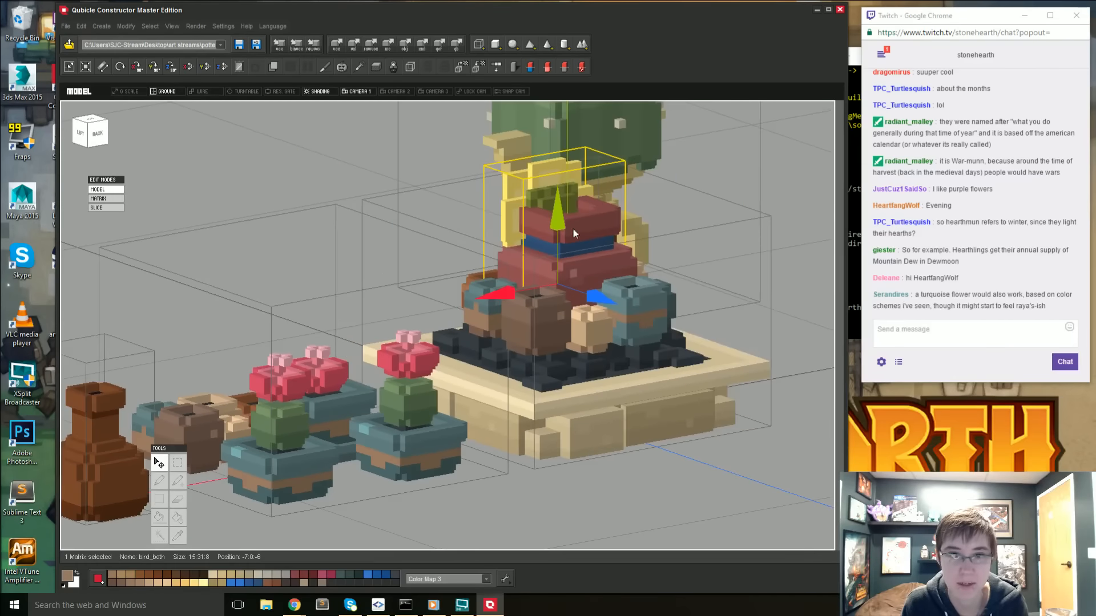
left_click_drag(559, 230, 590, 82)
right_click_drag(484, 271, 284, 431)
left_click(400, 510)
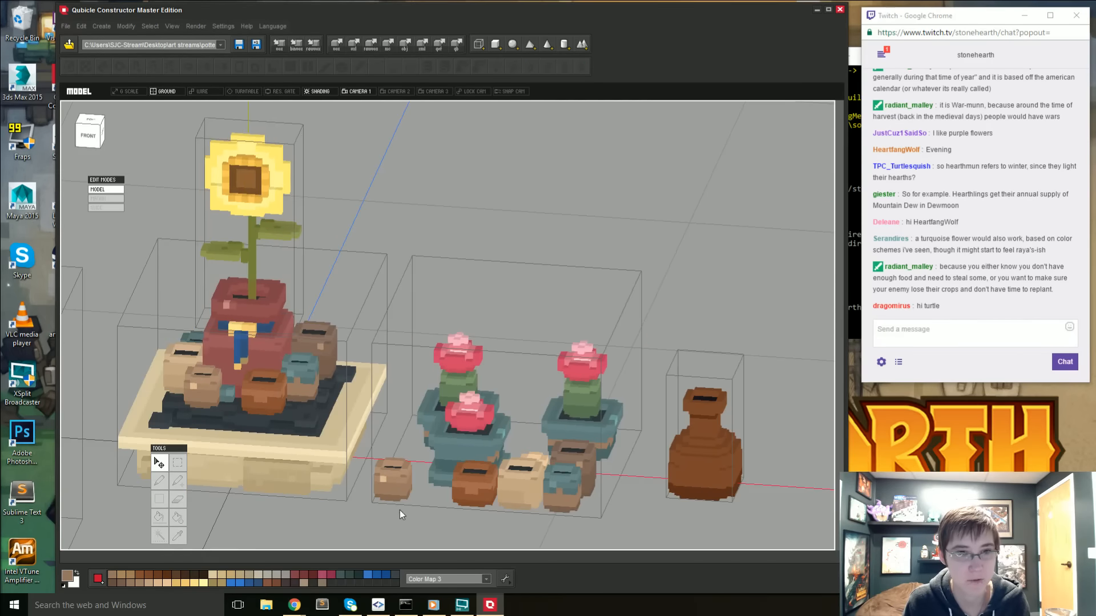
- Slide the sunflower sideways to X position 63, above the tall brown vase
middle_click_drag(349, 513, 370, 477)
mouse_move(371, 476)
right_mouse_down()
mouse_move(388, 447)
mouse_move(389, 474)
right_mouse_up()
scroll(388, 448, "down", 2)
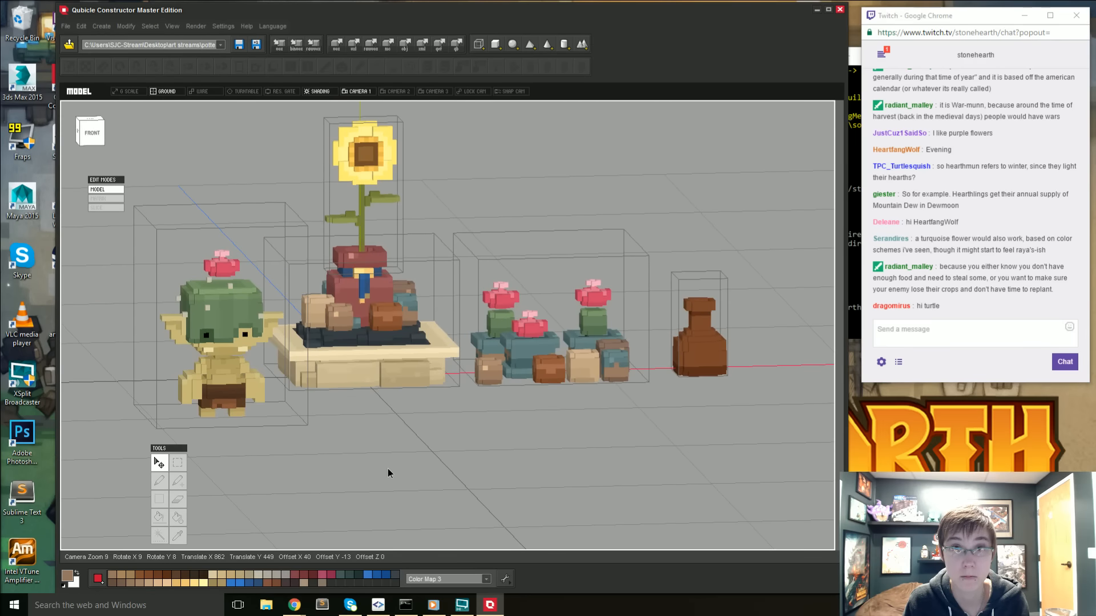
left_click(362, 224)
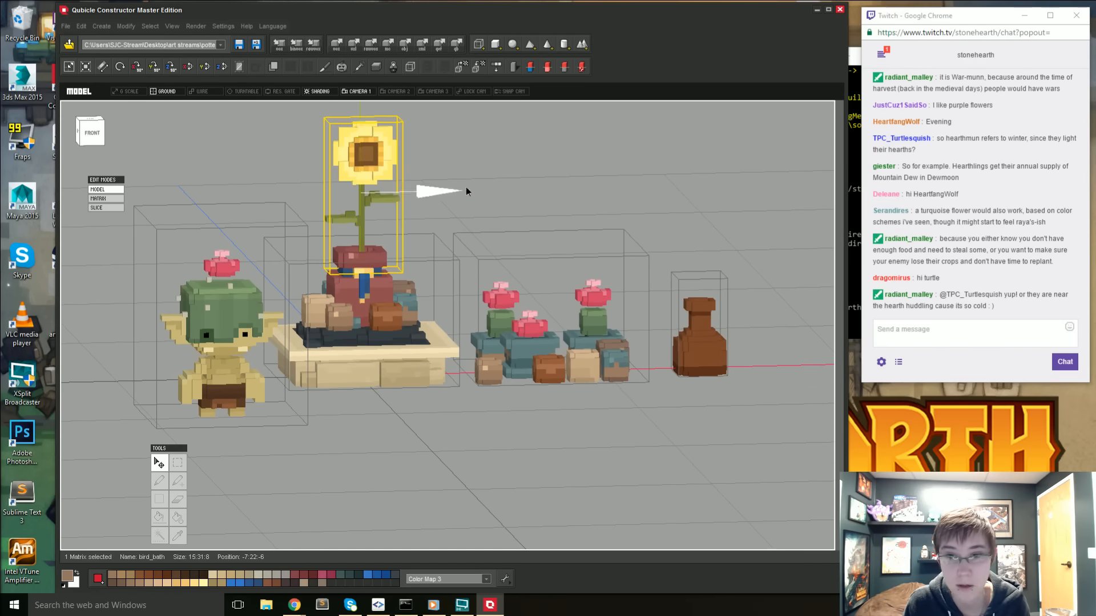
left_click_drag(467, 187, 750, 223)
right_click_drag(750, 223, 747, 216)
middle_click_drag(747, 216, 734, 249)
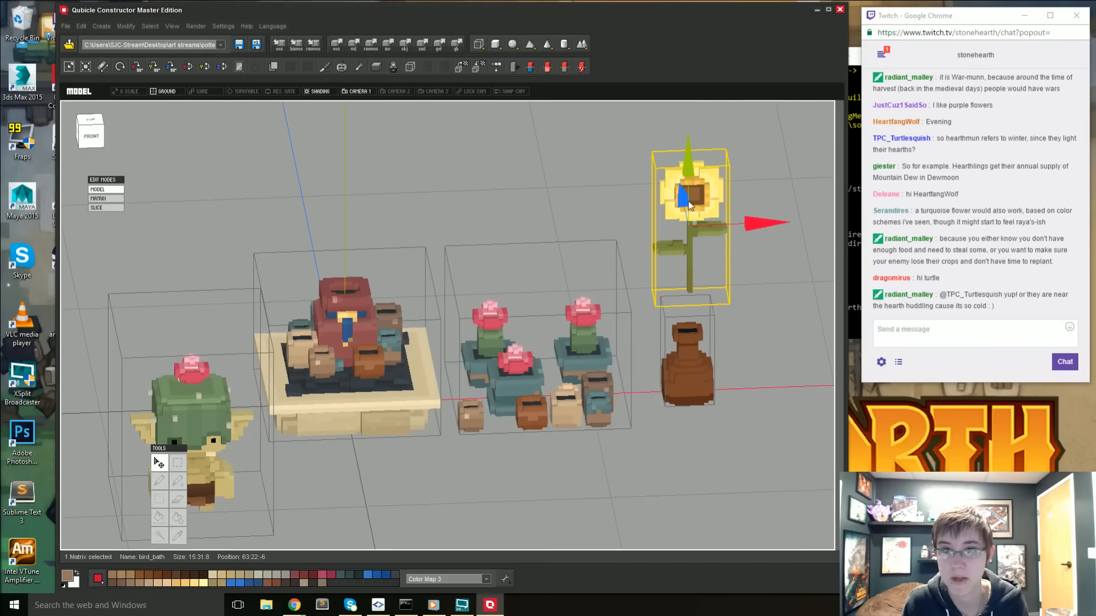
- Lower the sunflower to a vertical position of 13 so its stem sits in the brown vase's neck, and deselect it
left_click_drag(689, 155, 690, 196)
right_click_drag(690, 196, 666, 303)
left_click(728, 415)
right_click_drag(725, 417, 662, 450)
middle_click_drag(692, 369, 663, 396)
scroll(663, 396, "up", 1)
mouse_move(663, 396)
right_mouse_down()
mouse_move(658, 437)
mouse_move(676, 381)
right_mouse_up()
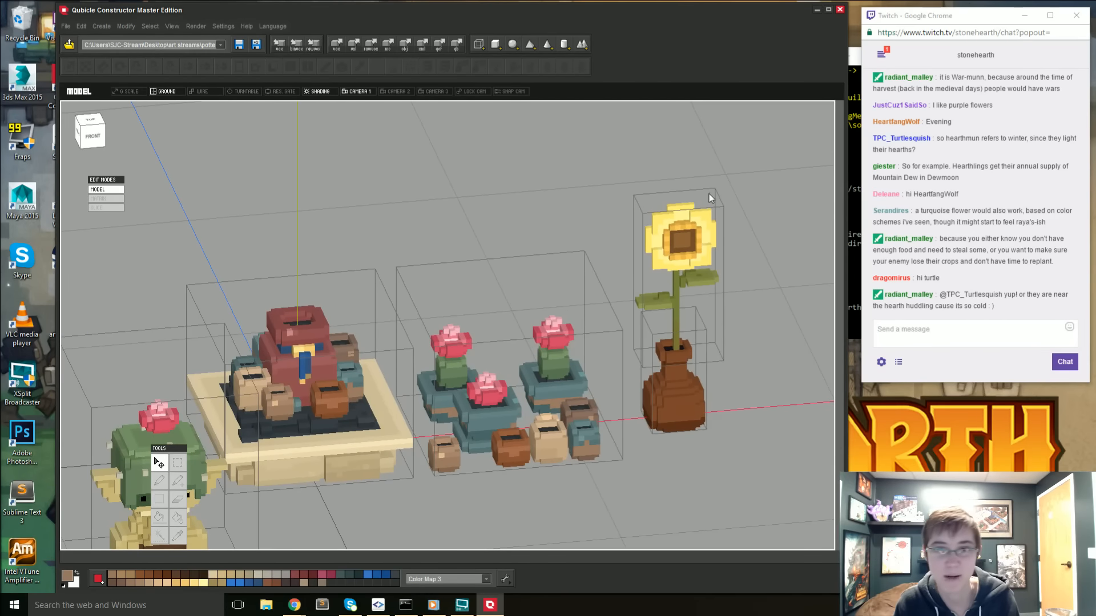
- Open the sunflower's matrix, sample the pale yellow of its petals and return to the whole model
double_click(692, 256)
scroll(451, 284, "up", 1)
right_click_drag(452, 284, 420, 262)
key("i")
left_click(422, 263)
key("Tab")
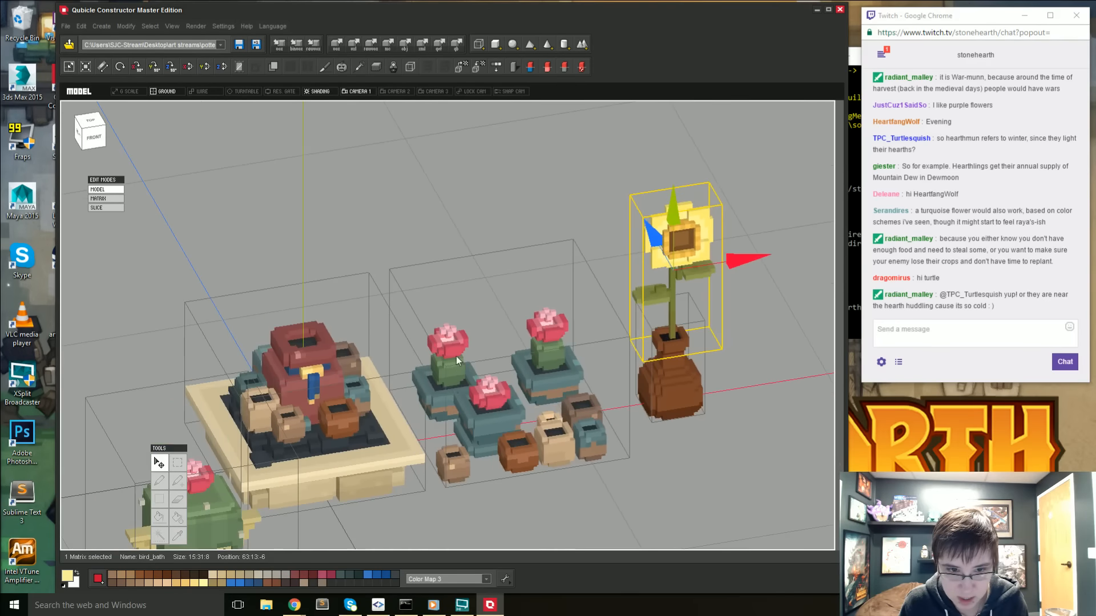
- Fill part of the copied cactus's pink flower with the pale yellow and return to the whole model
double_click(457, 356)
key("f")
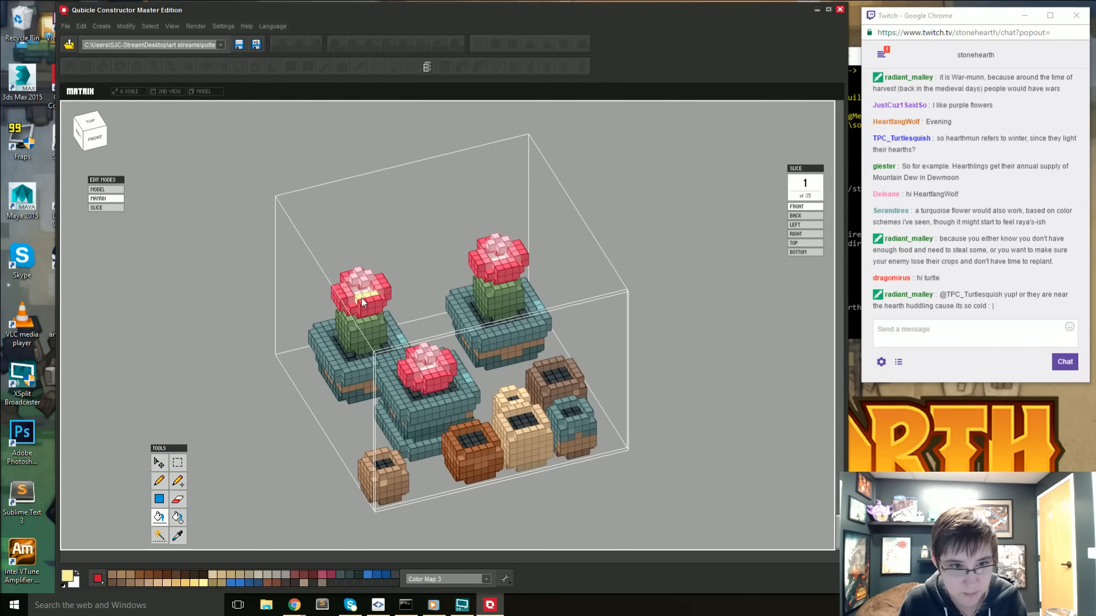
right_click_drag(352, 296, 526, 320)
key("Tab")
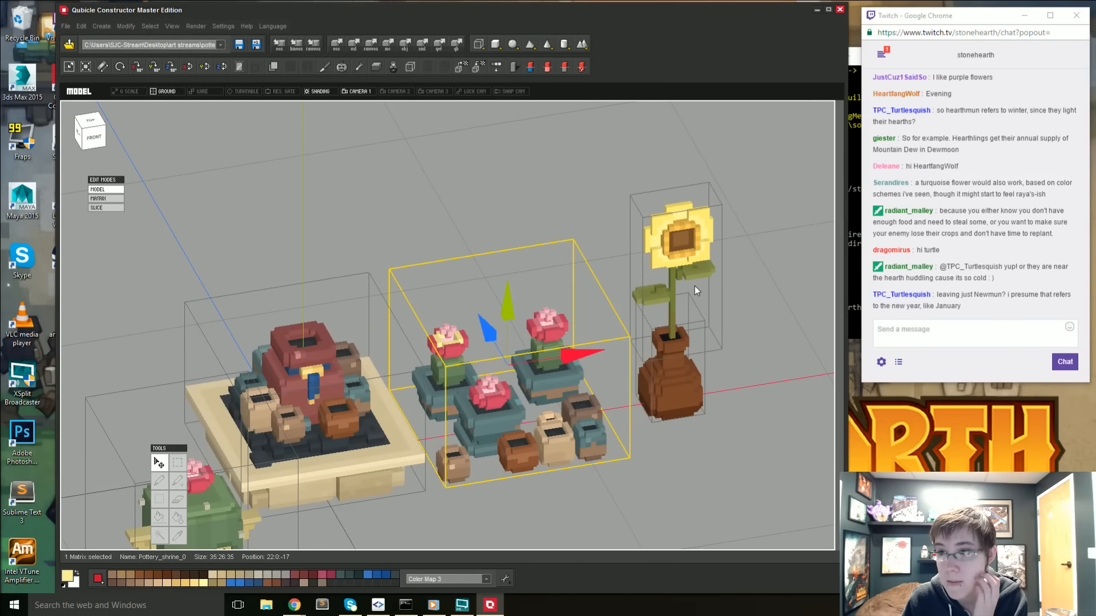
- Sample the deeper yellow from the sunflower's petals and return to the whole model
double_click(695, 232)
key("i")
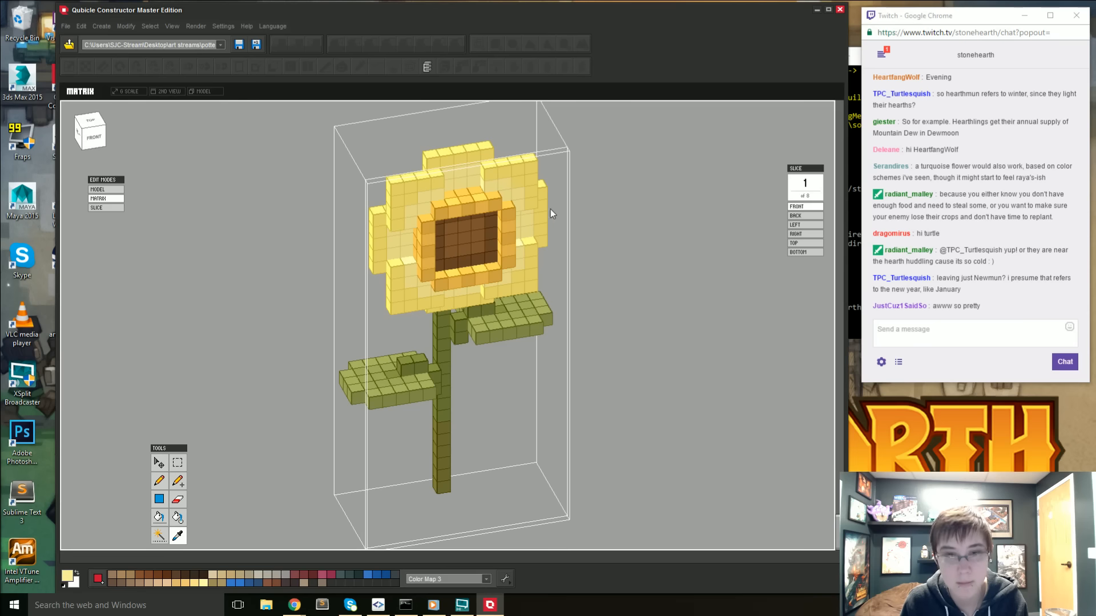
double_click(703, 245)
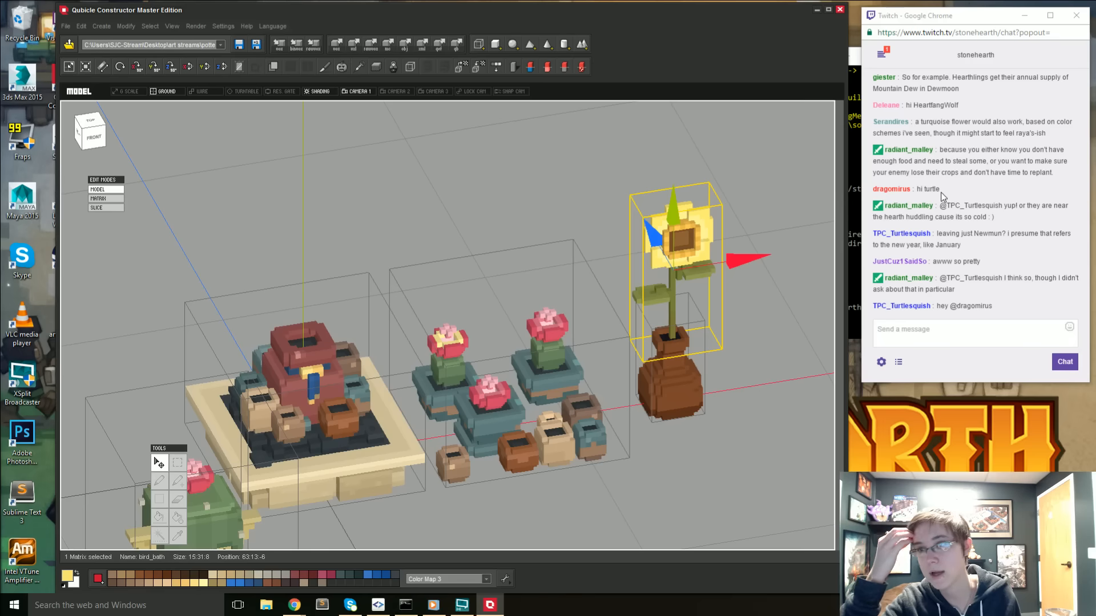
- Fill the outer petals of the copied cactus's flower with the sampled yellow on all sides and return to the whole model
right_click_drag(491, 342, 446, 356)
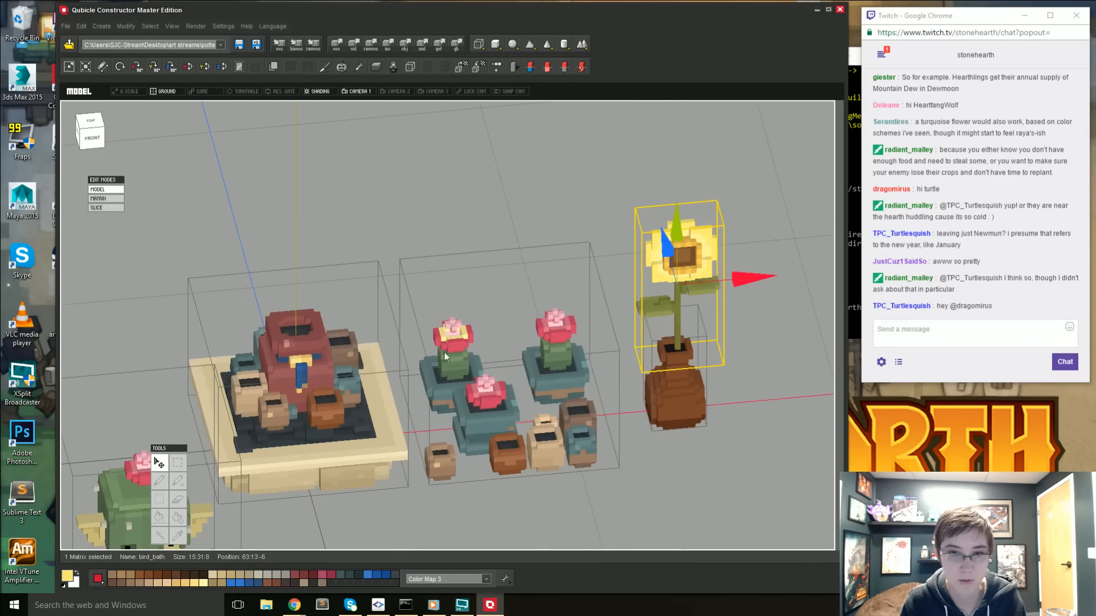
double_click(456, 345)
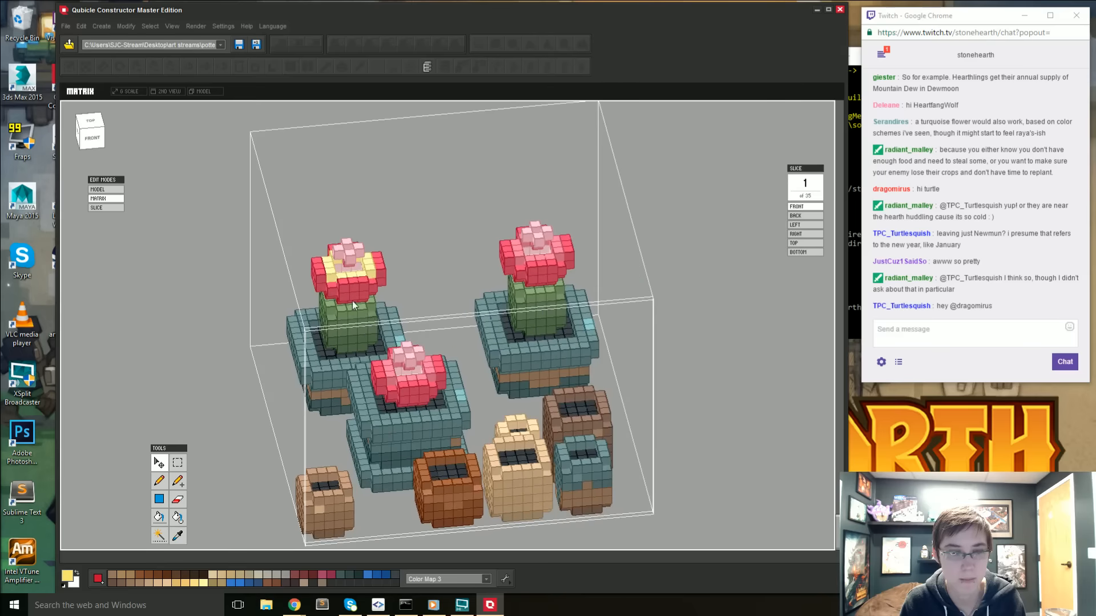
right_click_drag(358, 294, 369, 304)
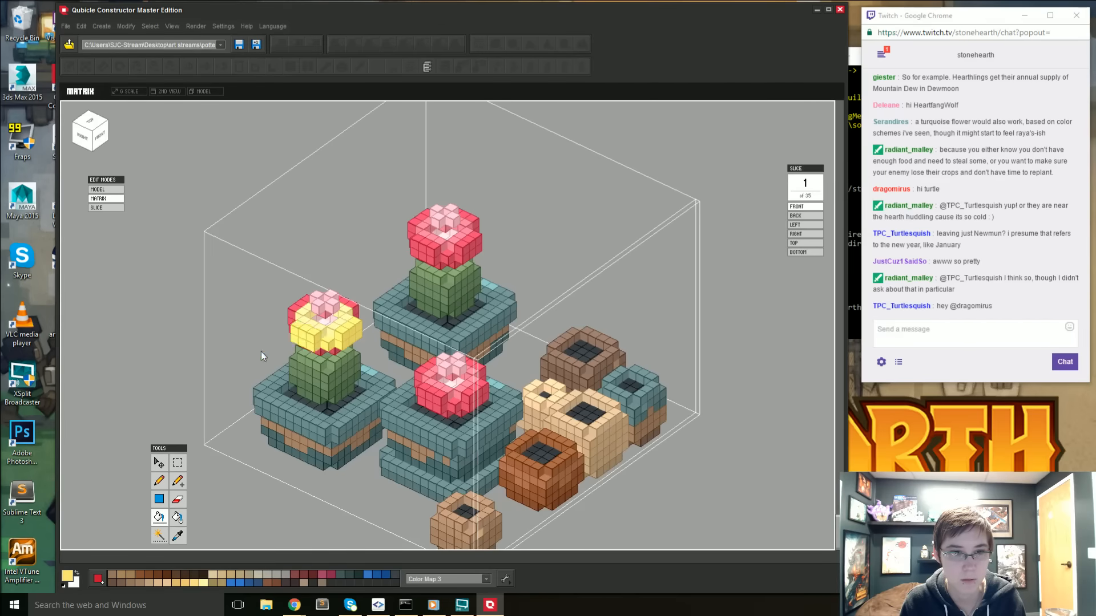
right_click_drag(261, 355, 338, 369)
right_click_drag(416, 415, 658, 377)
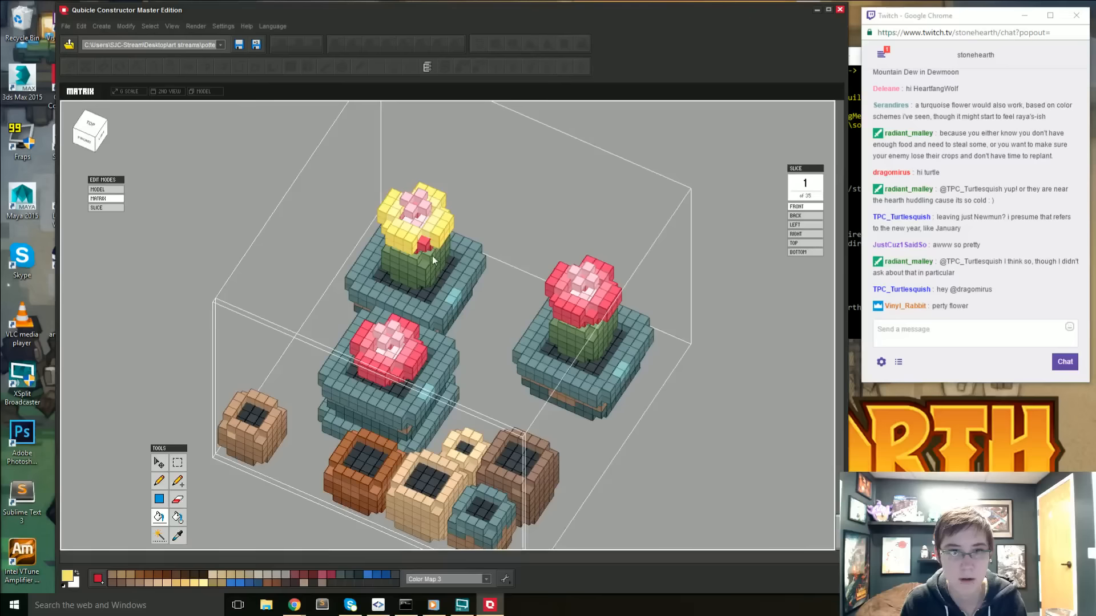
right_click_drag(419, 267, 387, 301)
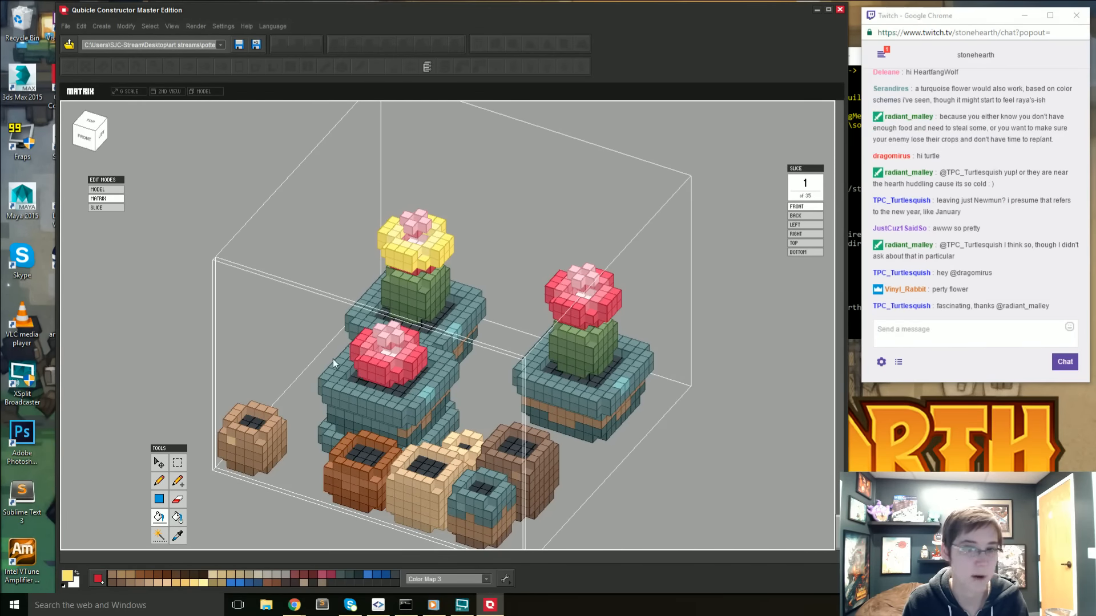
right_click_drag(333, 358, 124, 338)
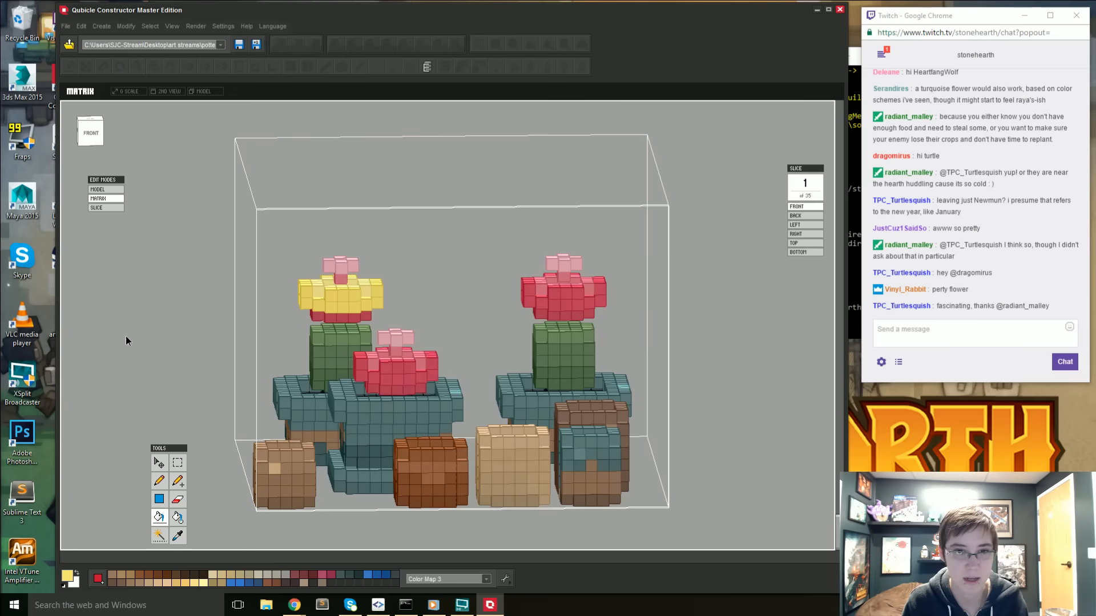
key("Tab")
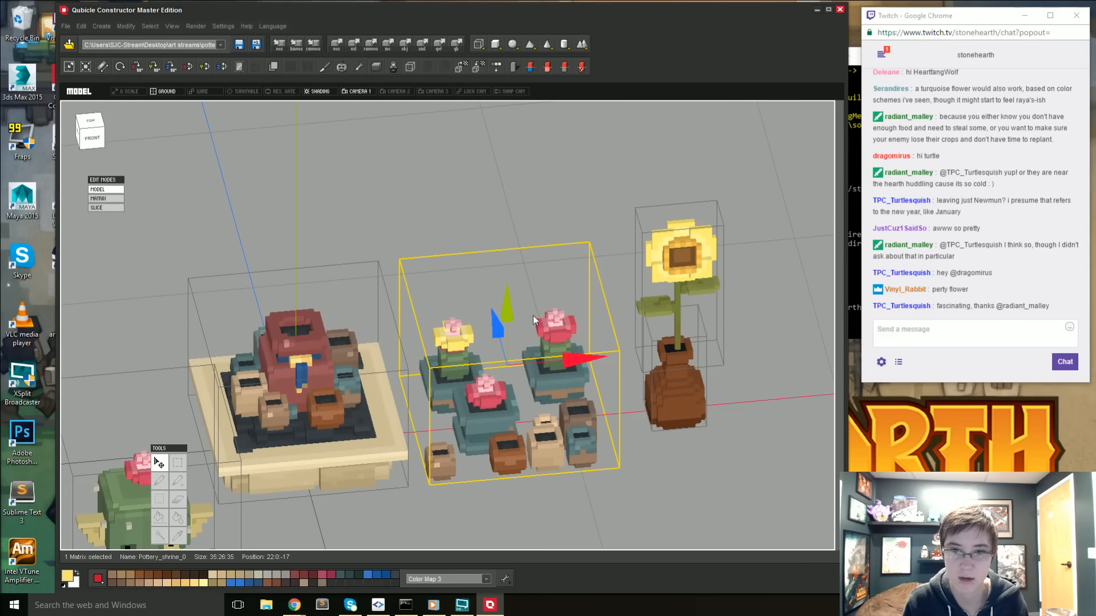
- Sample the golden yellow beside the sunflower's brown centre and fill the sides of the copied cactus's petals with it
right_click_drag(646, 298, 607, 367)
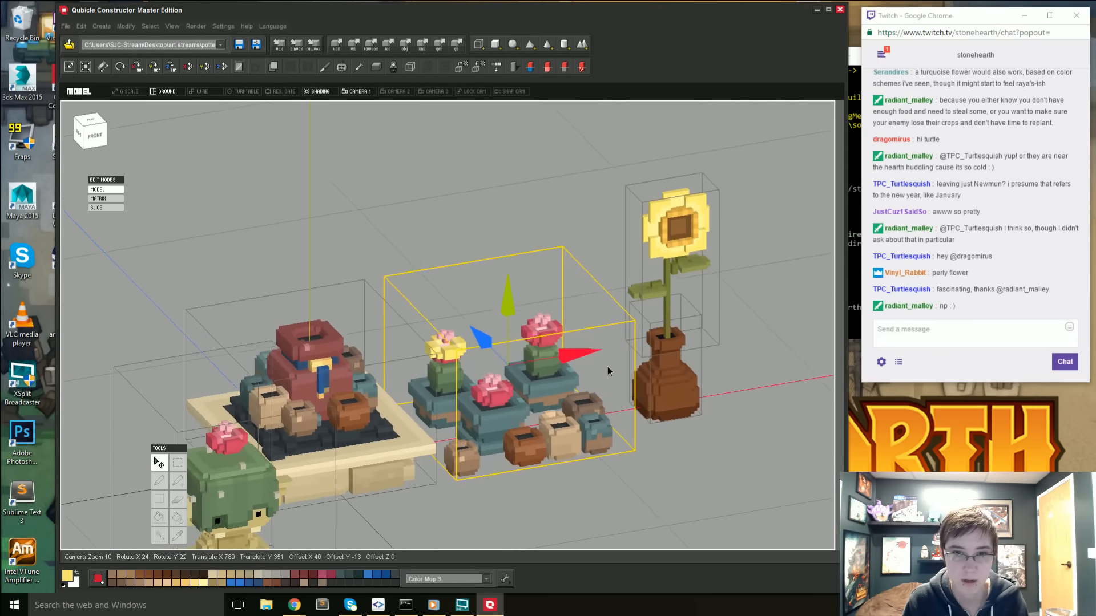
double_click(684, 247)
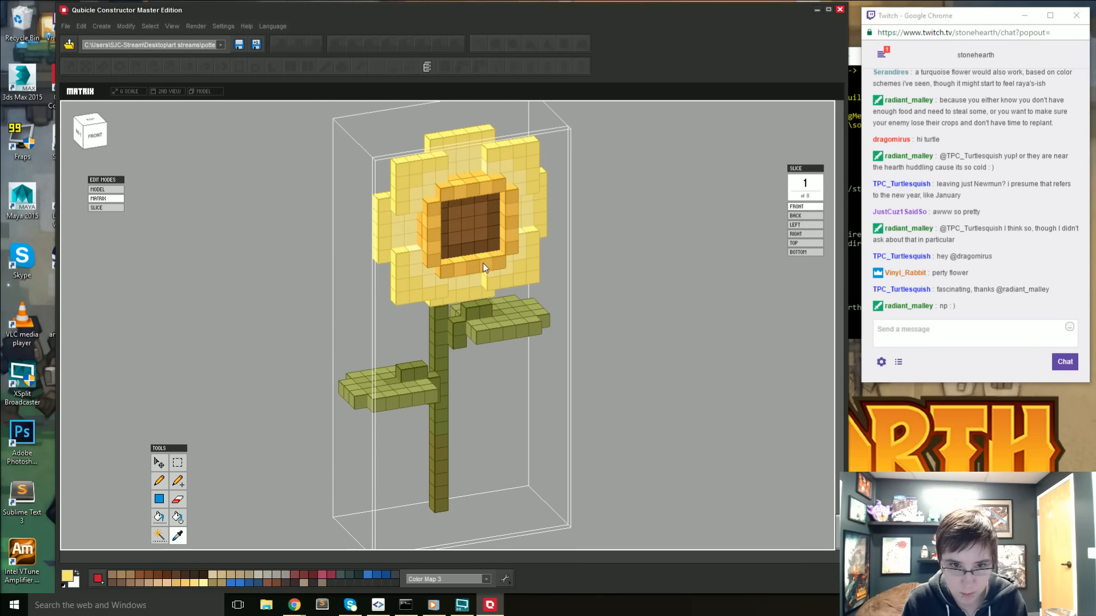
double_click(252, 275)
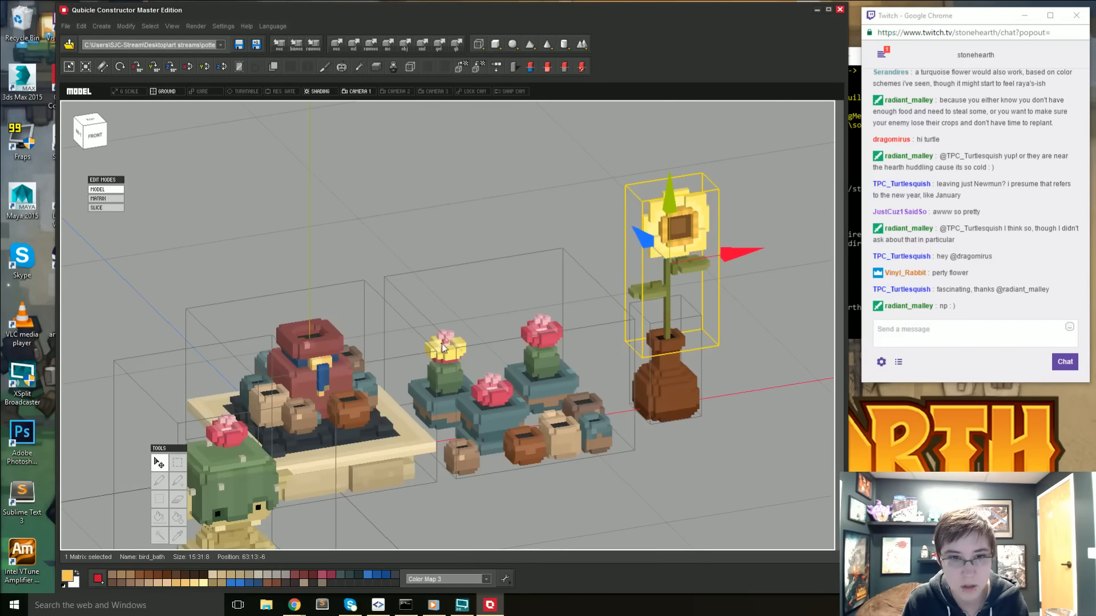
double_click(442, 346)
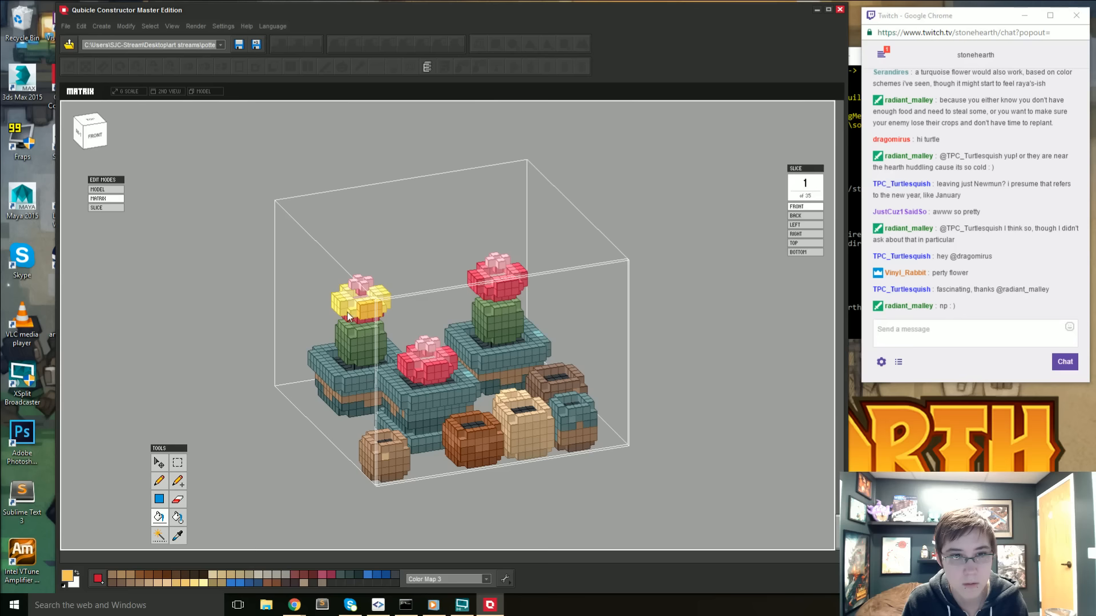
right_click_drag(347, 313, 639, 407)
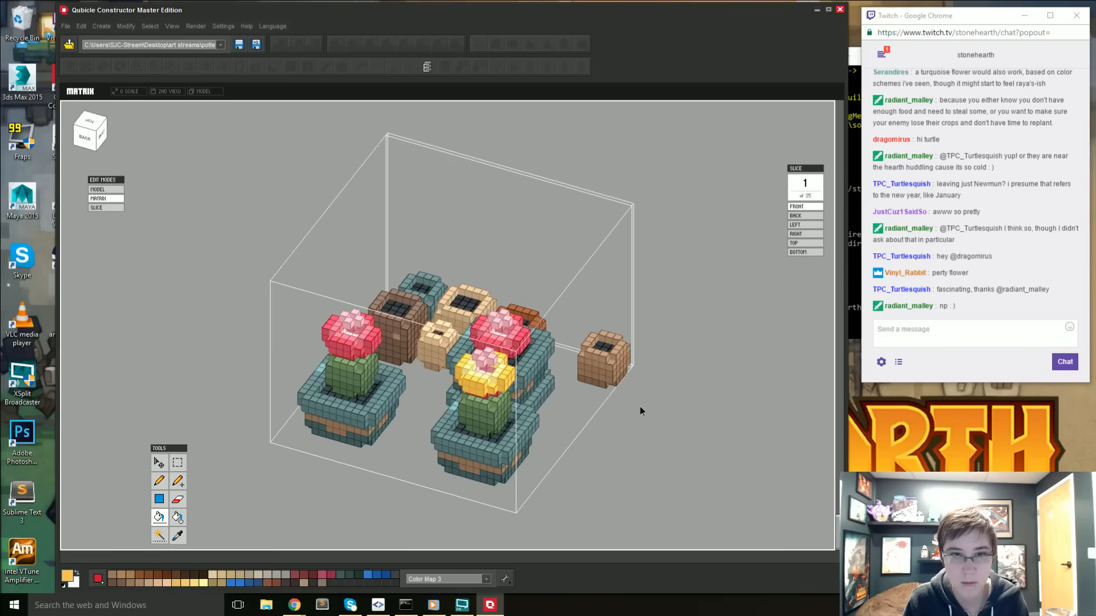
key("Tab")
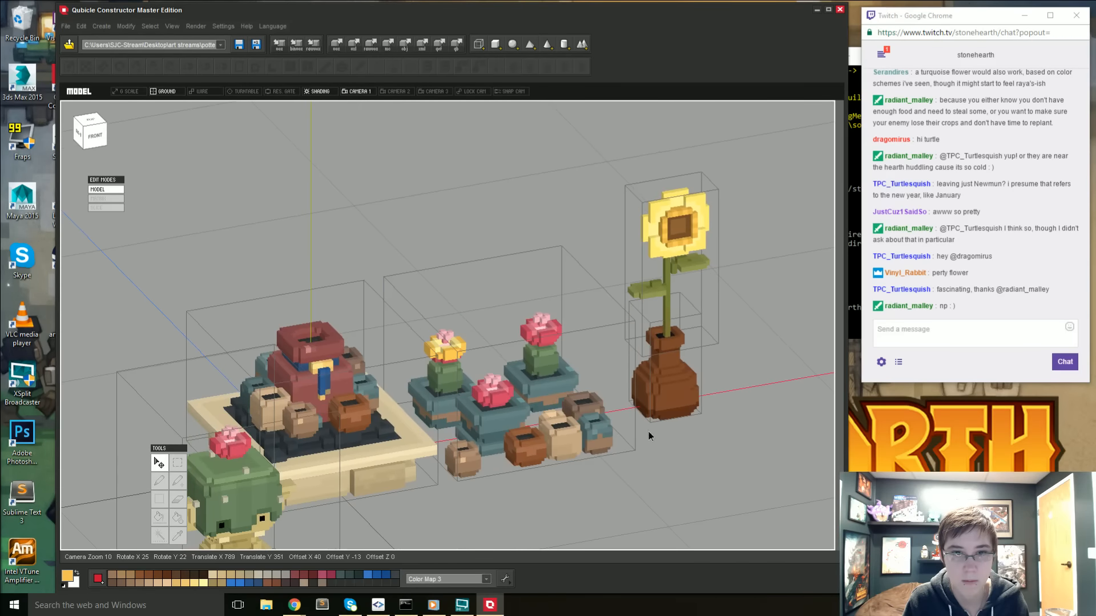
- Open the sunflower's matrix, sample the darker gold from the ring below its brown centre and return to the whole model
double_click(675, 246)
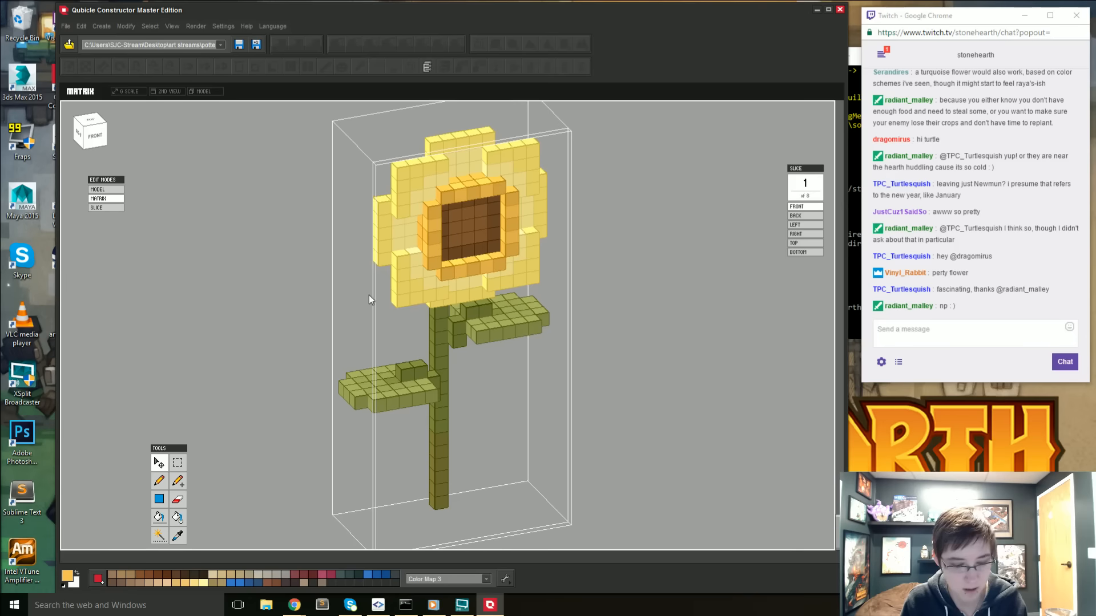
key("i")
left_click(448, 276)
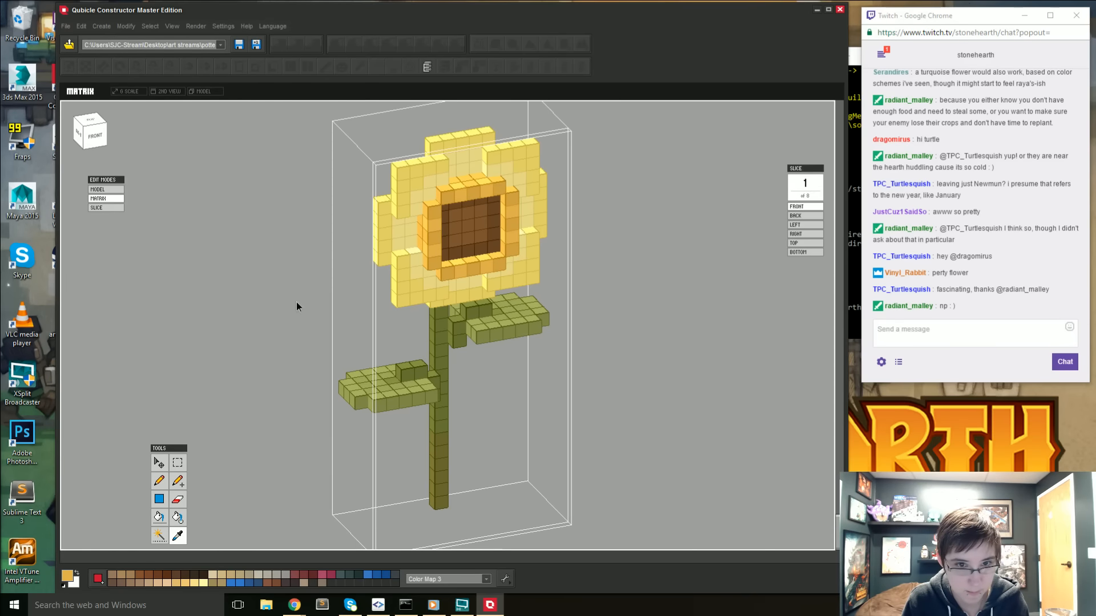
double_click(303, 304)
- Pencil the darker gold over the remaining red voxels on the underside of the copied cactus's flower, front and back
double_click(450, 352)
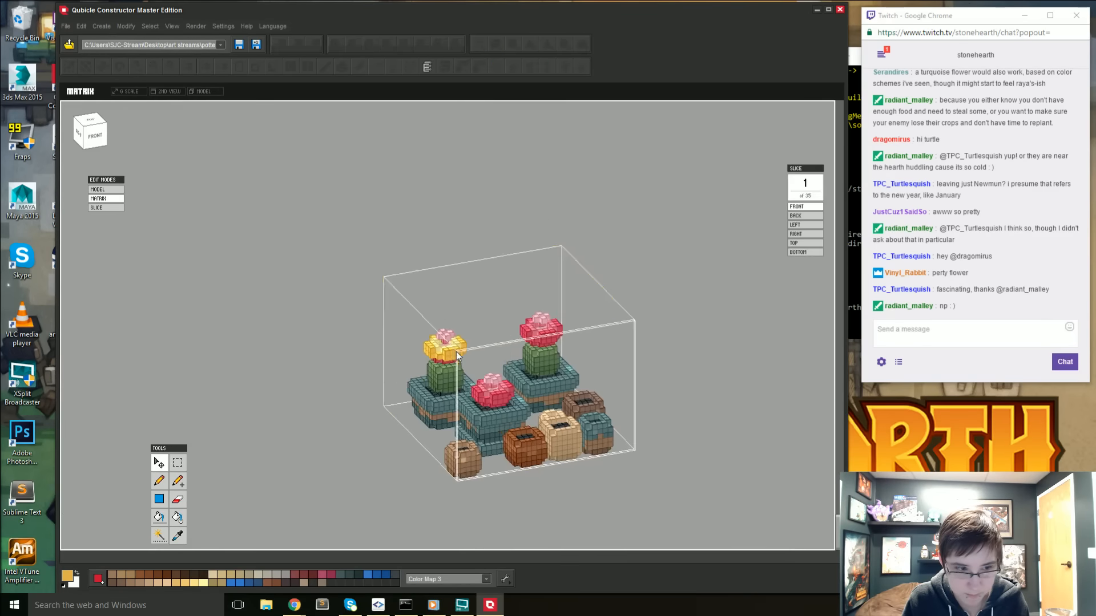
scroll(361, 377, "up", 4)
right_click_drag(325, 376, 310, 328)
key("b")
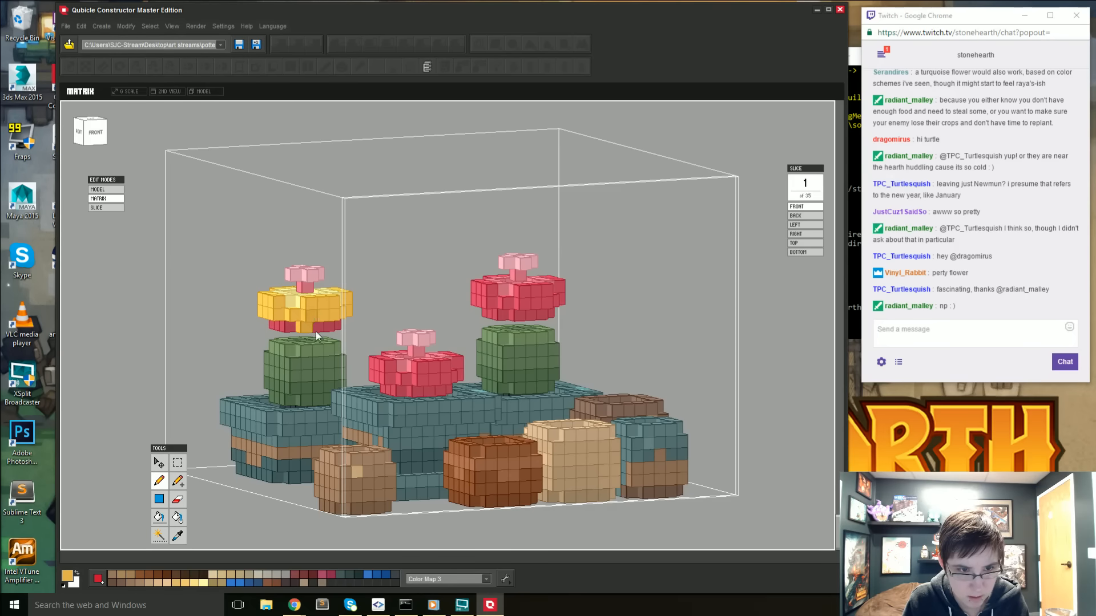
right_click_drag(329, 328, 570, 333)
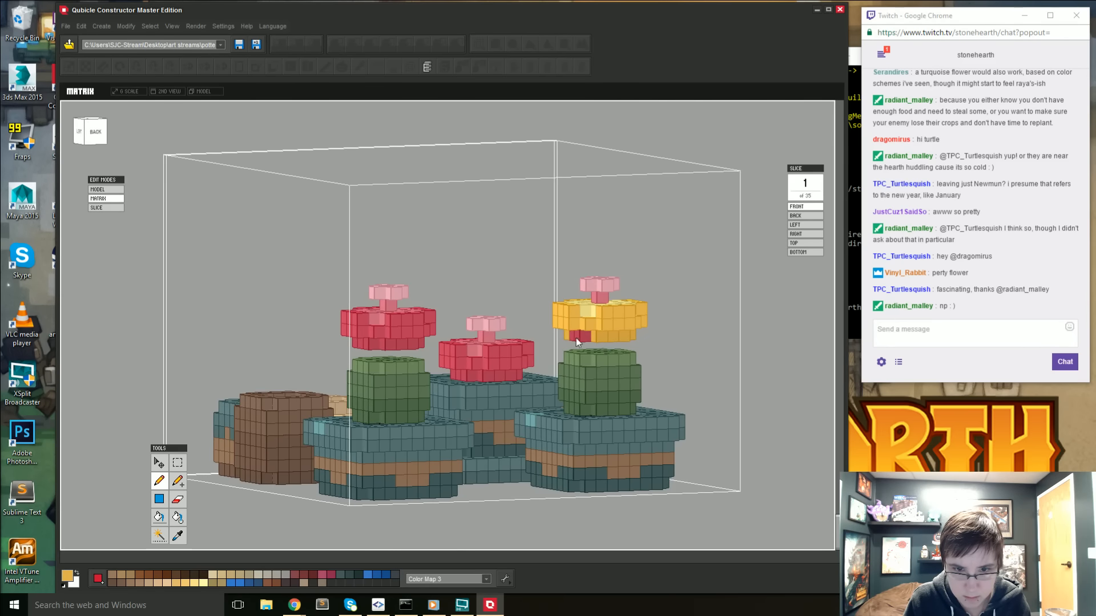
right_click_drag(494, 343, 522, 343)
- Sample a pale yellow and pencil it onto the inner petal voxels of the copied cactus's flower
middle_click_drag(485, 250, 470, 312)
scroll(468, 302, "up", 6)
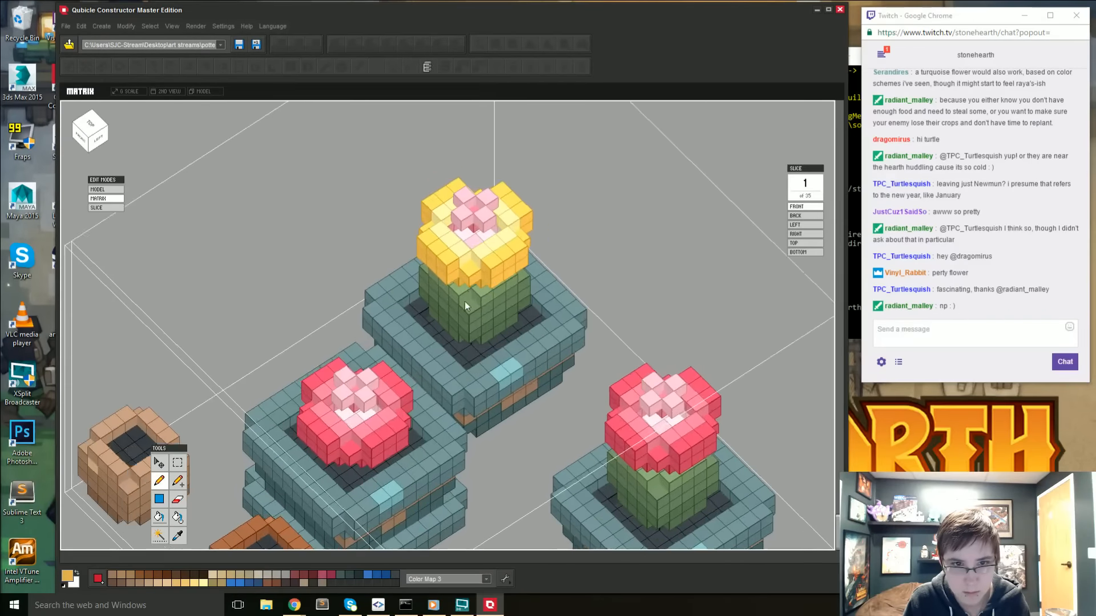
mouse_move(465, 301)
right_mouse_down()
mouse_move(453, 280)
mouse_move(502, 297)
mouse_move(510, 267)
mouse_move(520, 316)
mouse_move(574, 310)
right_mouse_up()
left_click(498, 263, "alt")
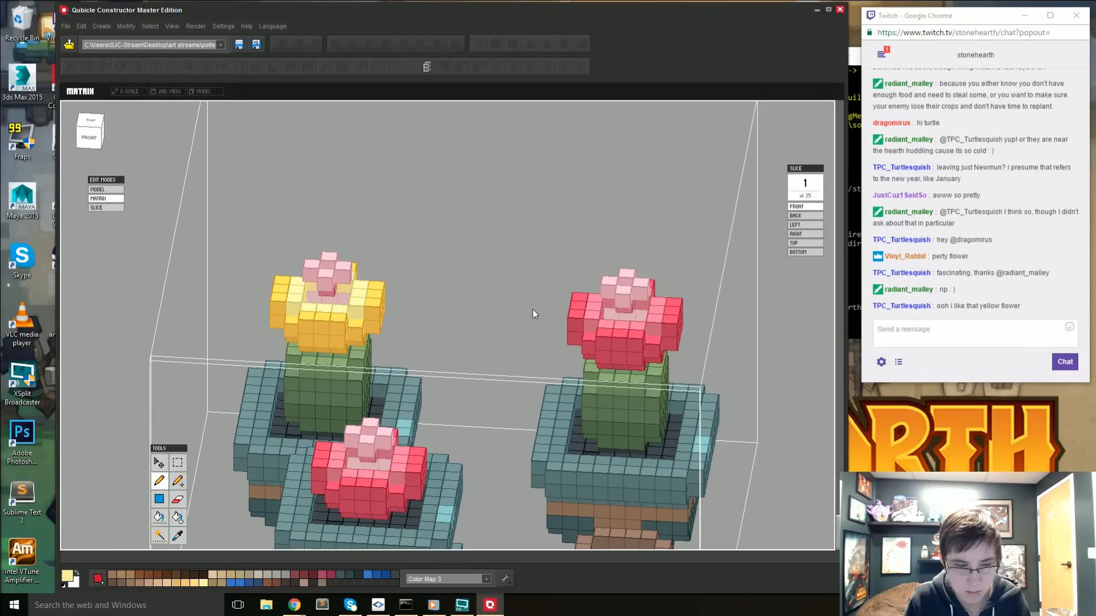
right_click_drag(409, 327, 350, 305)
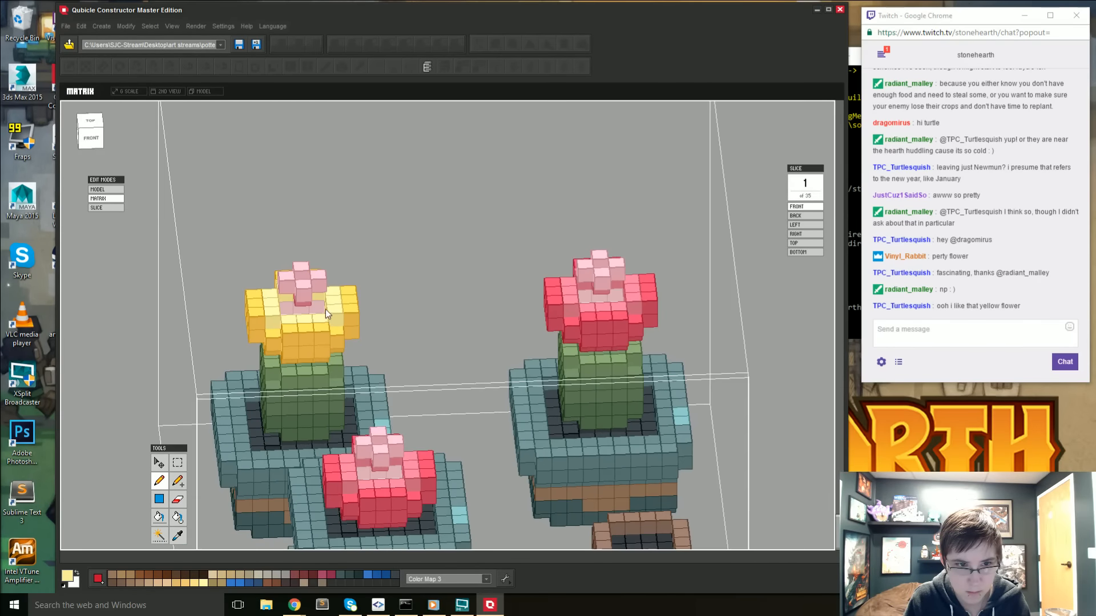
right_click_drag(262, 319, 304, 327)
- Sample the golden yellow, touch up the back petals of the yellow flower, and return to the whole model with nothing selected
right_click_drag(248, 384, 521, 407)
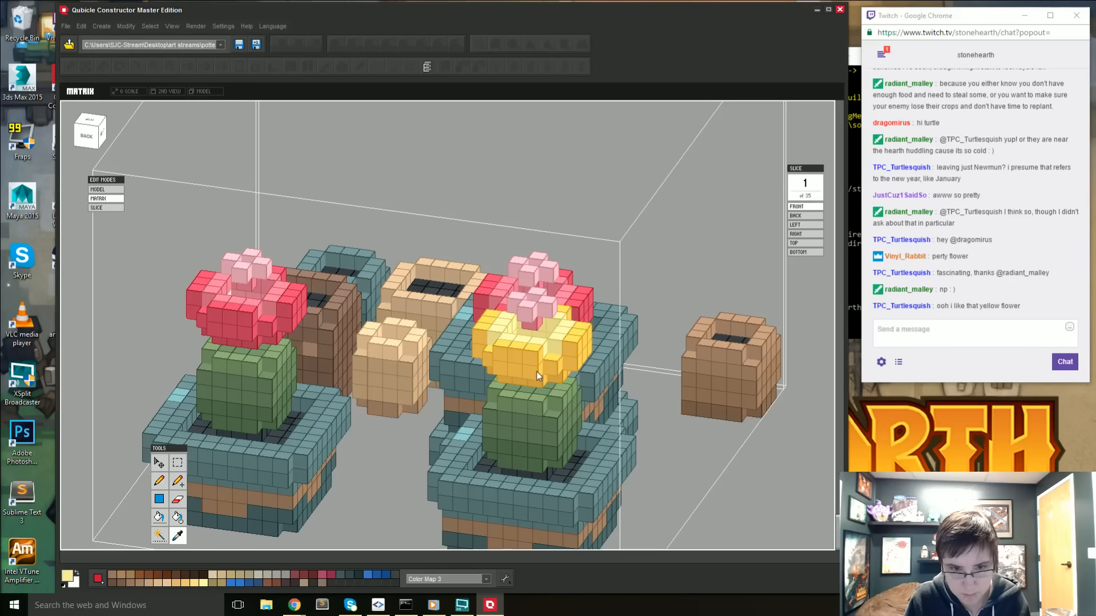
right_click_drag(534, 330, 540, 352)
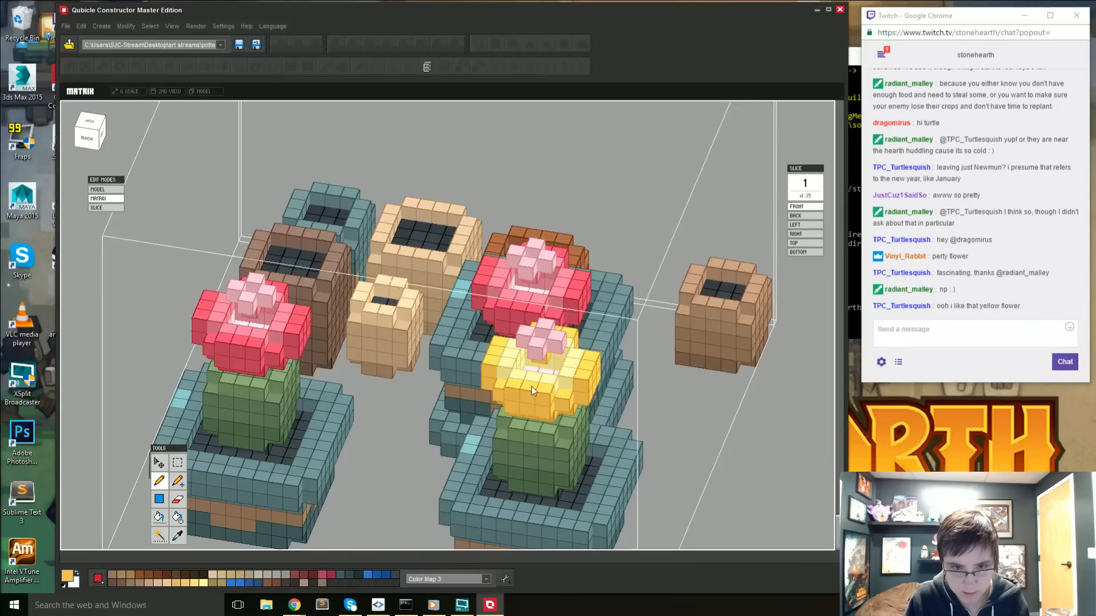
double_click(773, 436)
right_click_drag(658, 450, 592, 497)
left_click(609, 511)
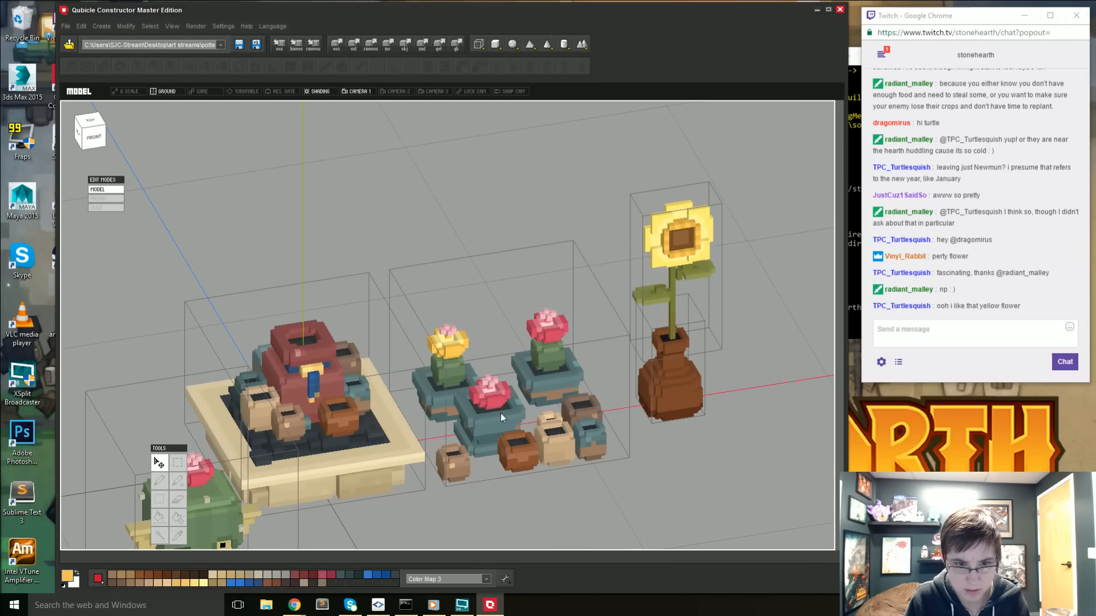
- Sample the pale yellow, pencil it over the pink centre of the yellow flower and return to the whole model
double_click(459, 350)
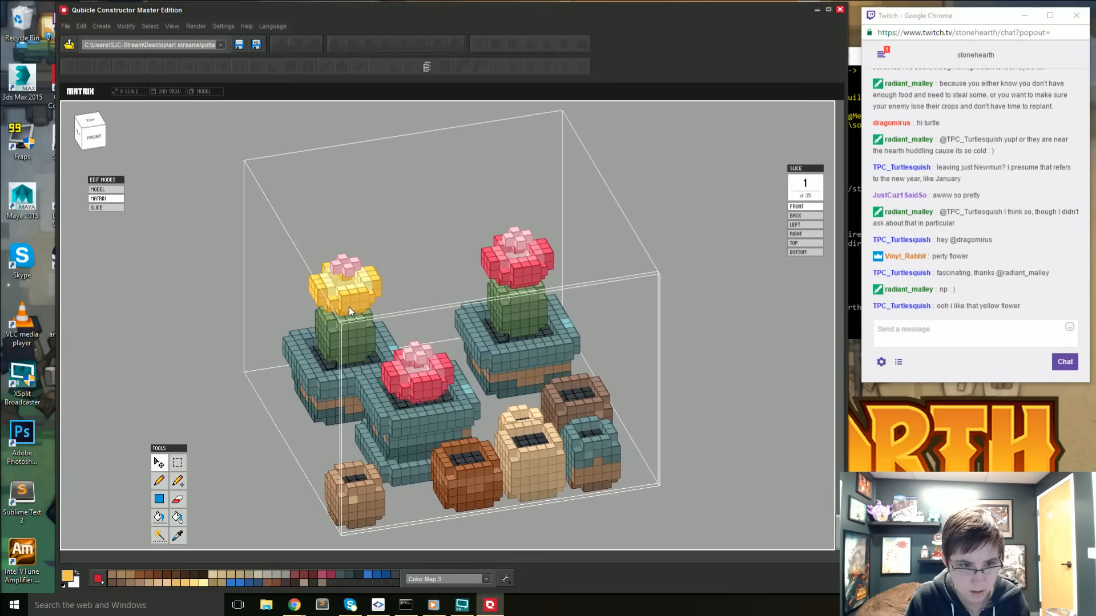
key("i")
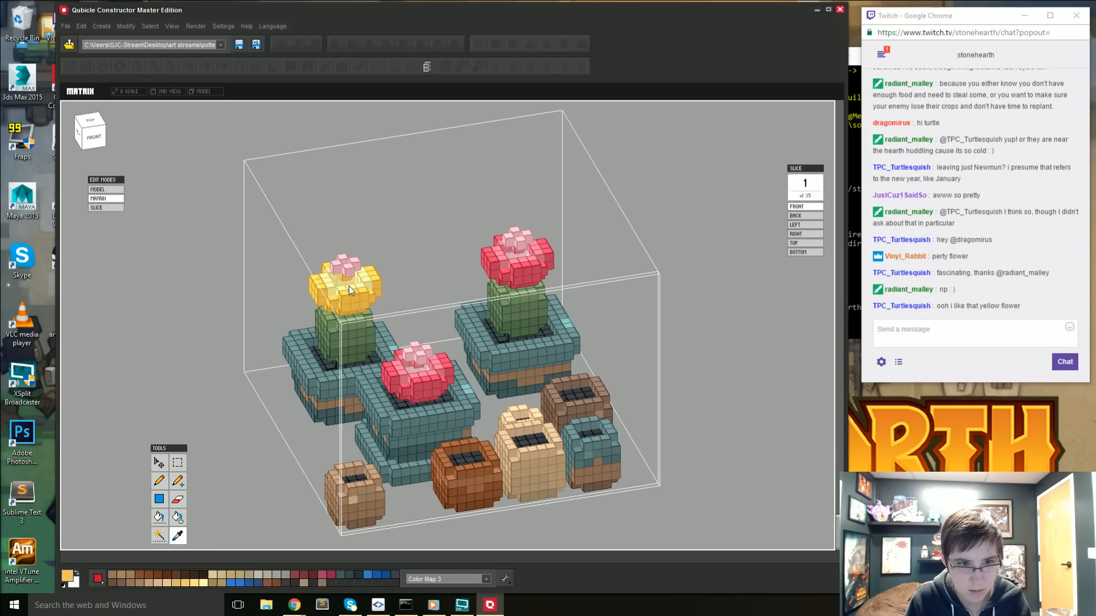
left_click(364, 282)
key("b")
left_click_drag(350, 268, 342, 258)
double_click(229, 309)
scroll(587, 410, "down", 3)
left_click(604, 534)
mouse_move(605, 534)
right_mouse_down()
mouse_move(585, 502)
mouse_move(598, 505)
mouse_move(599, 521)
right_mouse_up()
- Sample the golden yellow from the cactus flower's petals and lighten the drawing colour to FACB65
double_click(448, 357)
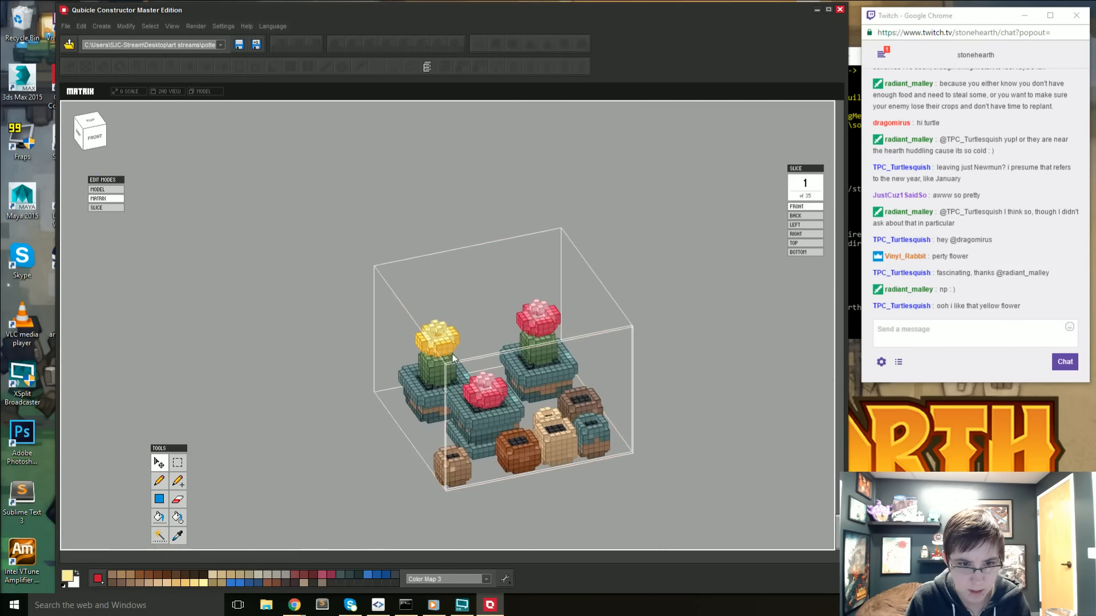
scroll(398, 335, "up", 5)
right_click_drag(340, 307, 347, 314)
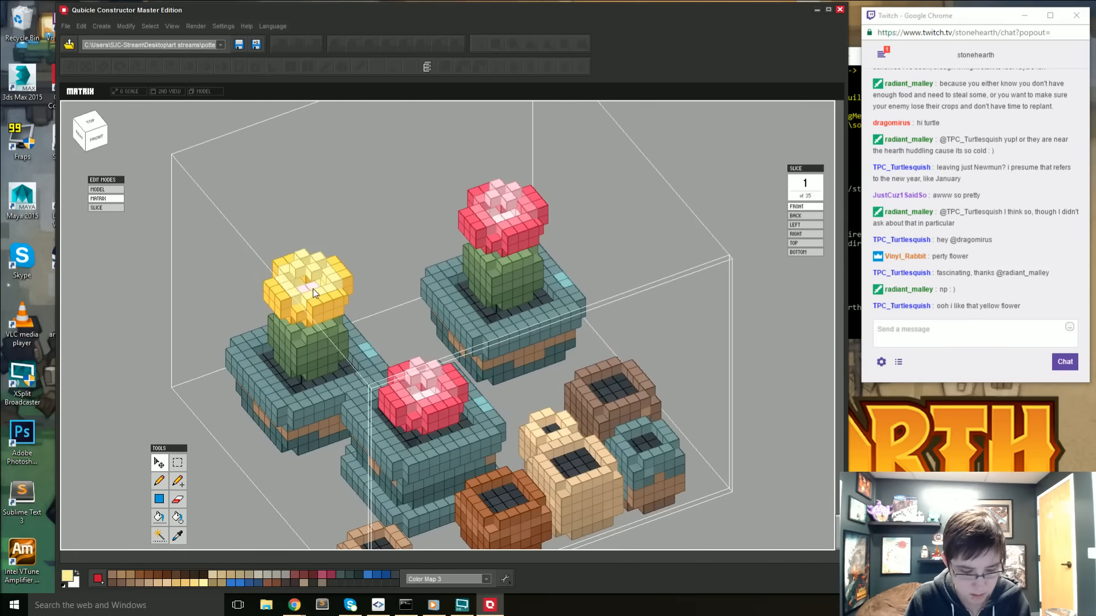
key("i")
left_click(319, 306)
left_click(67, 575)
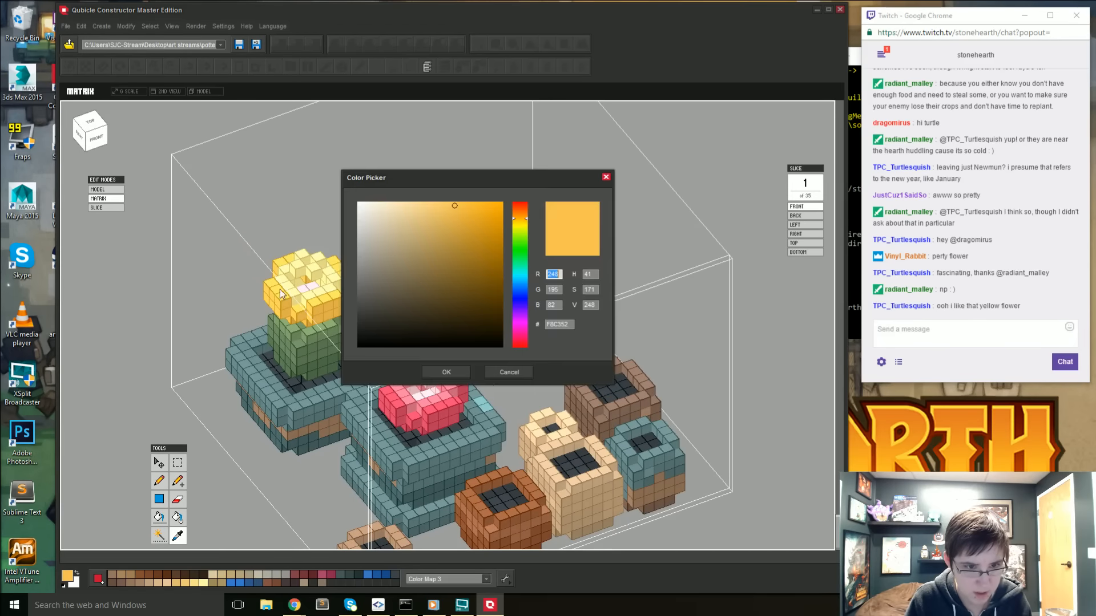
left_click(448, 205)
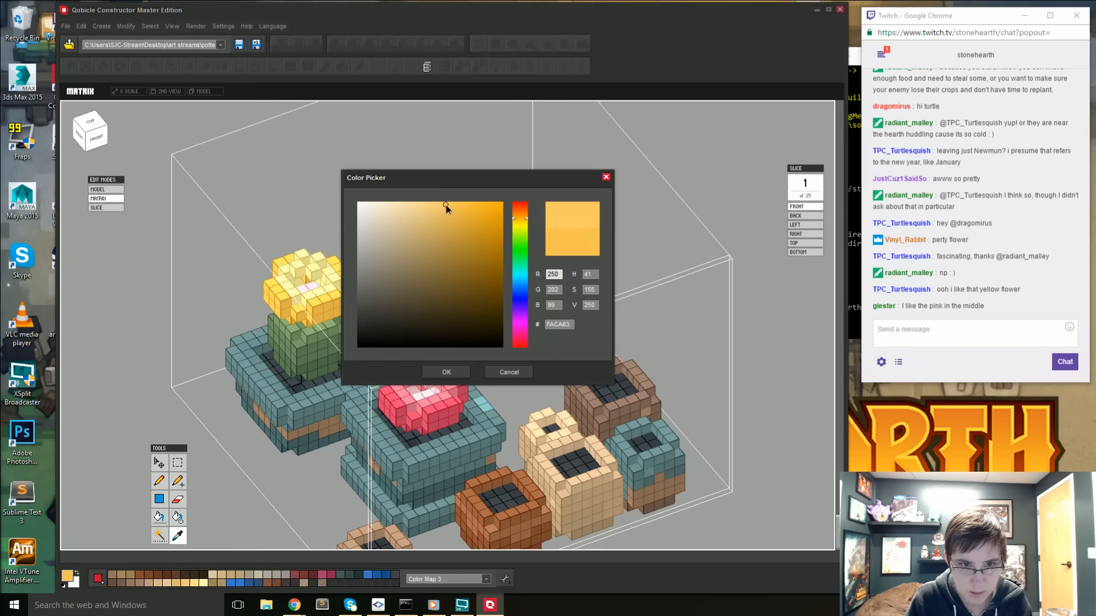
left_click(445, 205)
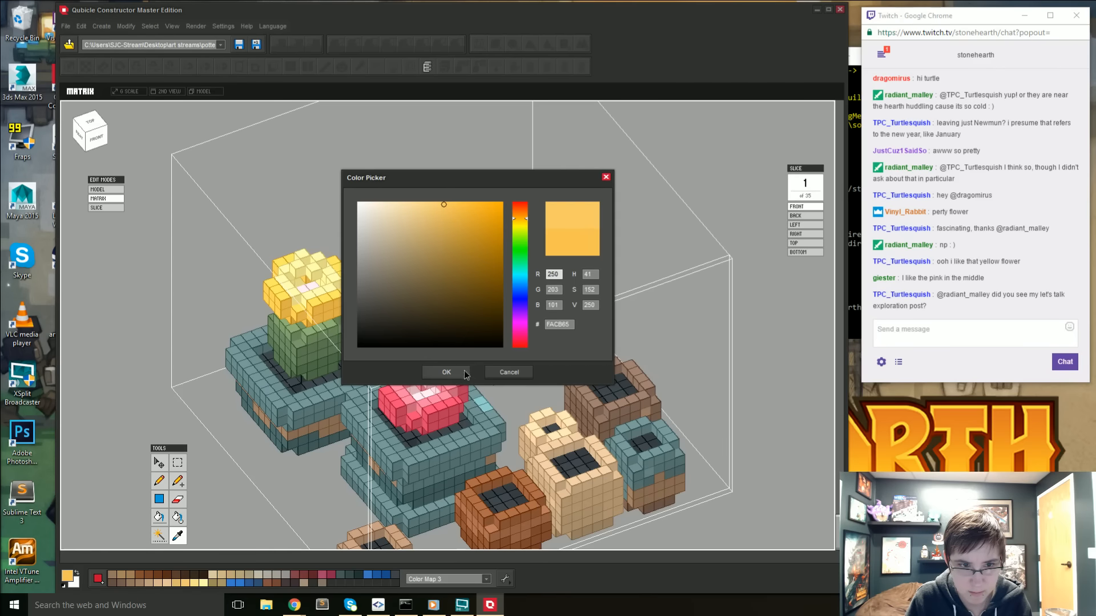
left_click(446, 372)
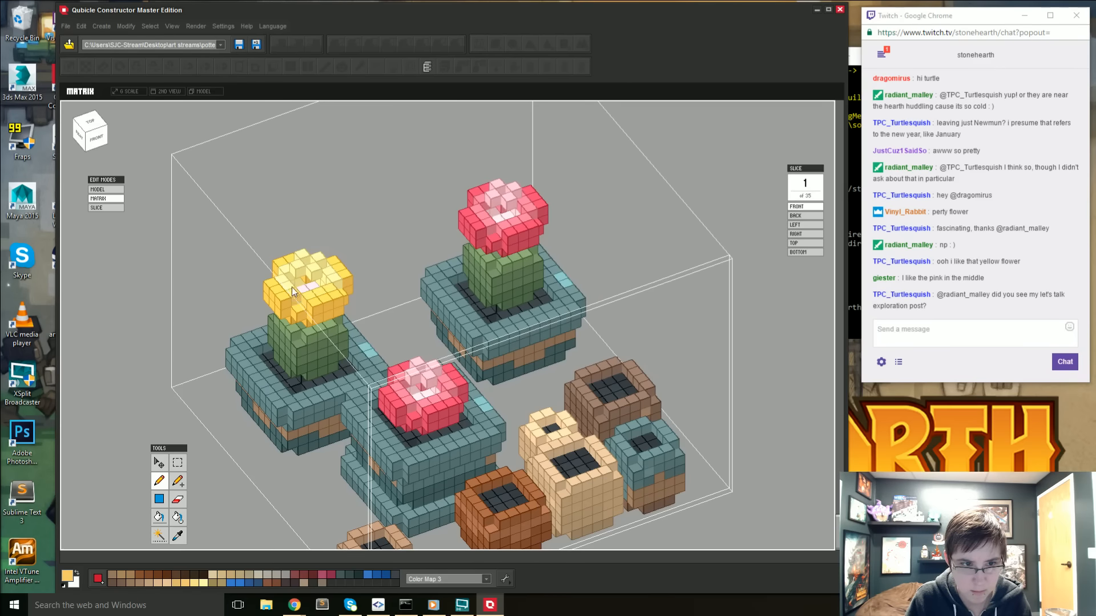
- Pencil the lighter gold over the pinkish voxels at the base of the yellow flower's centre and return to the whole model, deselecting everything
right_click_drag(281, 279, 349, 372)
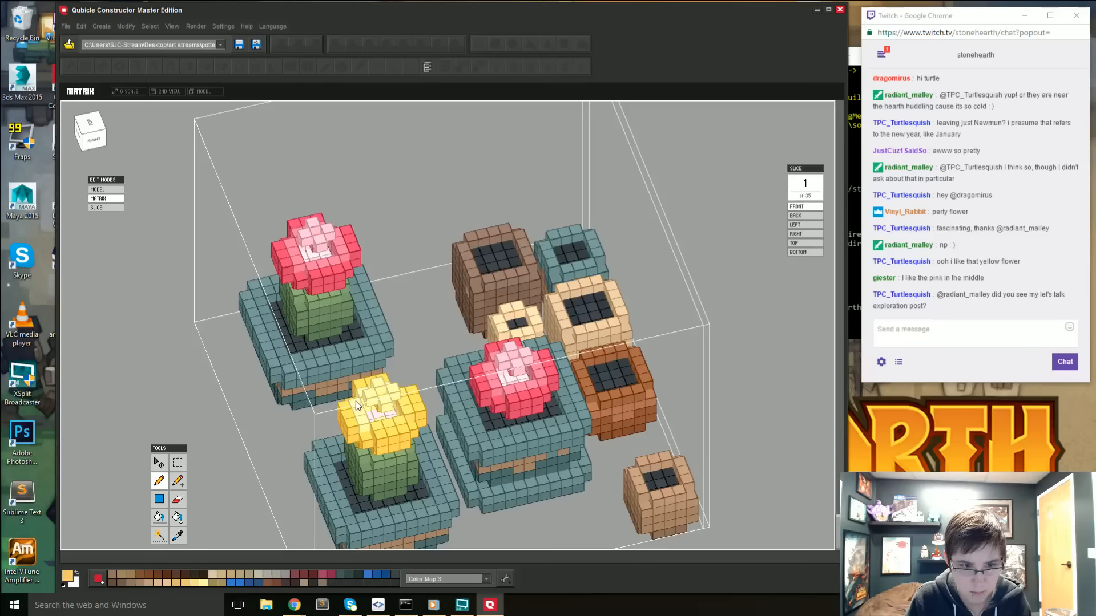
right_click_drag(366, 430, 550, 379)
key("Tab")
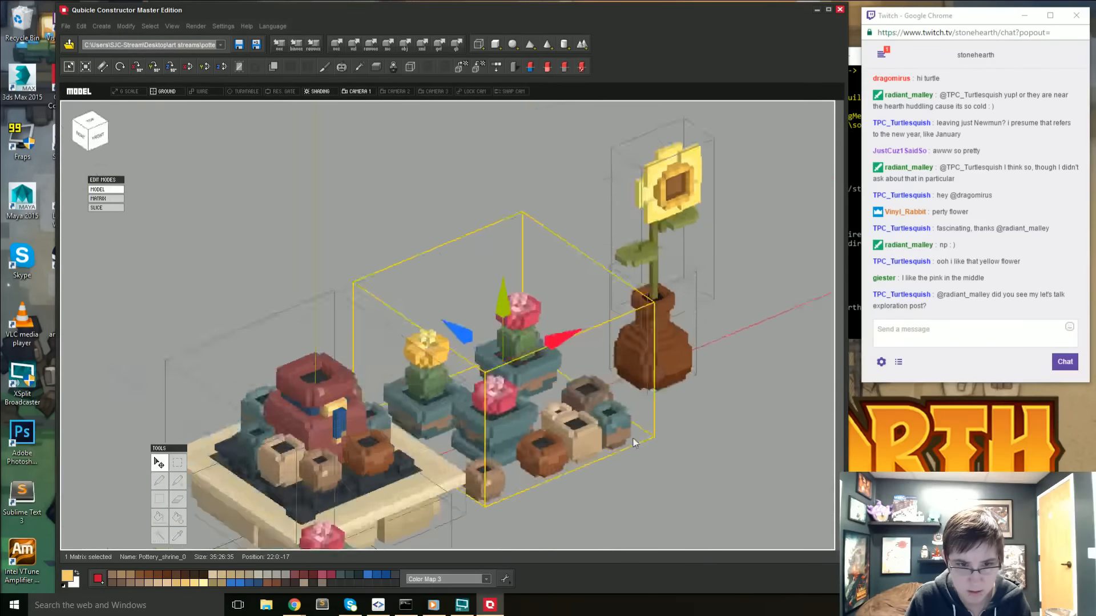
right_click_drag(655, 490, 633, 485)
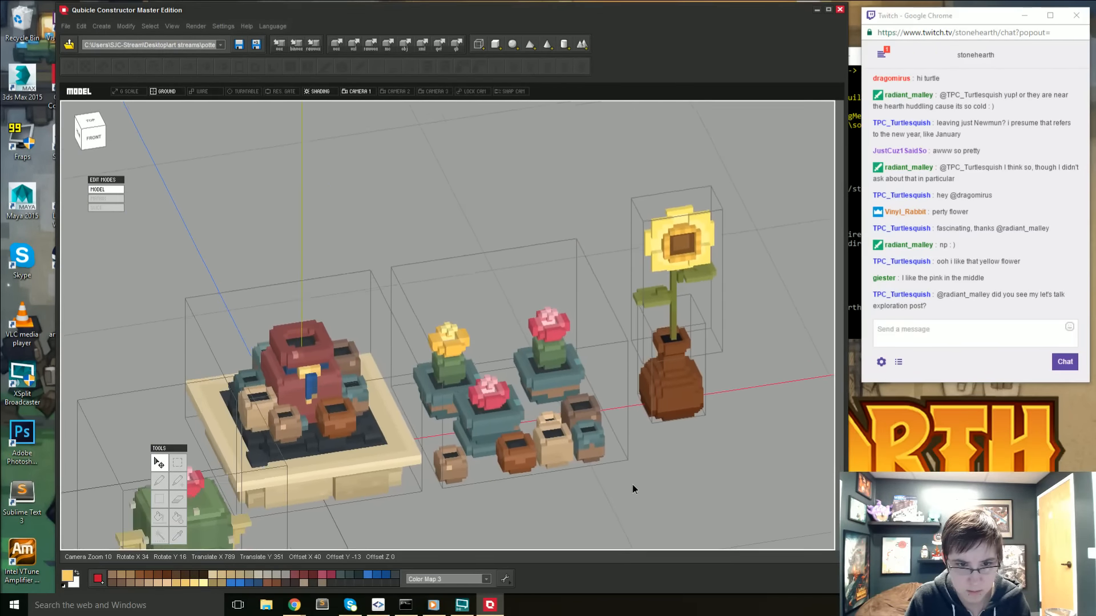
- Lighten the drawing colour to FAD176, fill the inner voxels of the yellow cactus flower with it and return to the whole model
left_click(476, 376)
key("Tab")
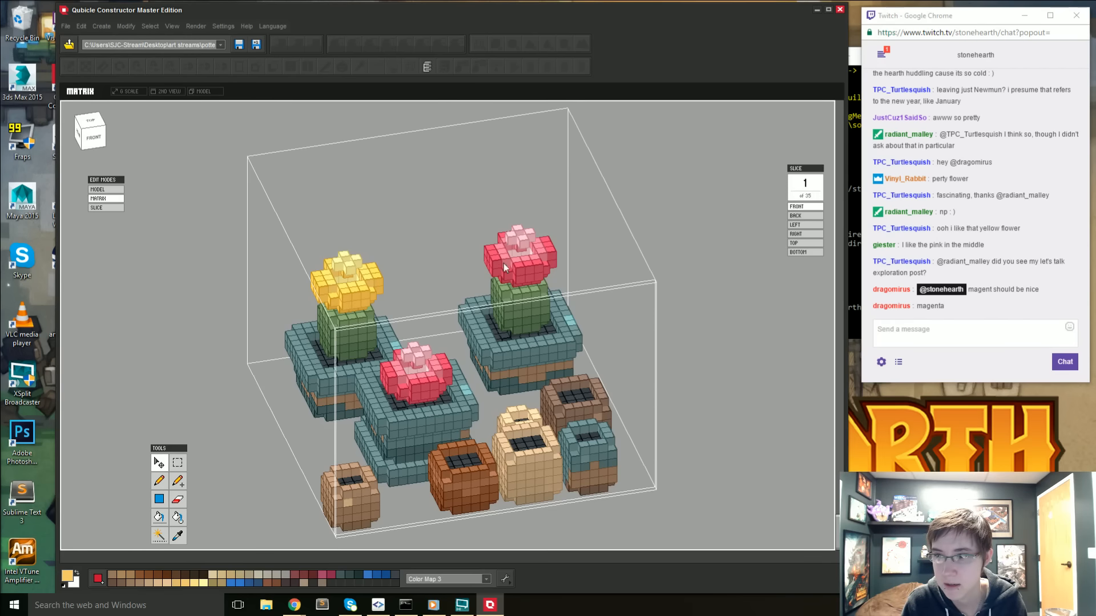
left_click(68, 577)
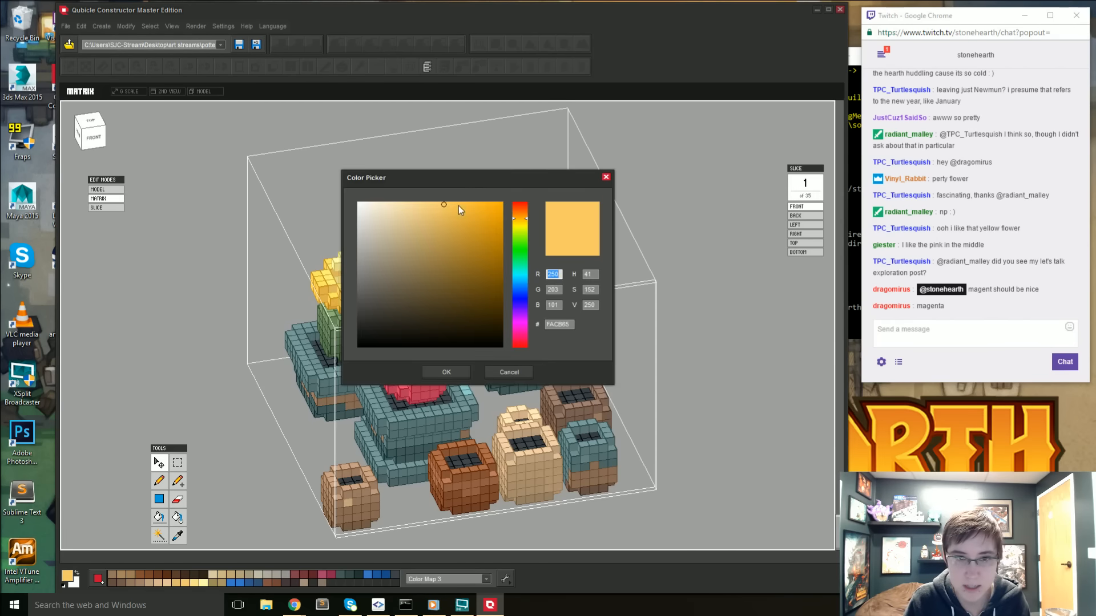
left_click_drag(435, 207, 434, 204)
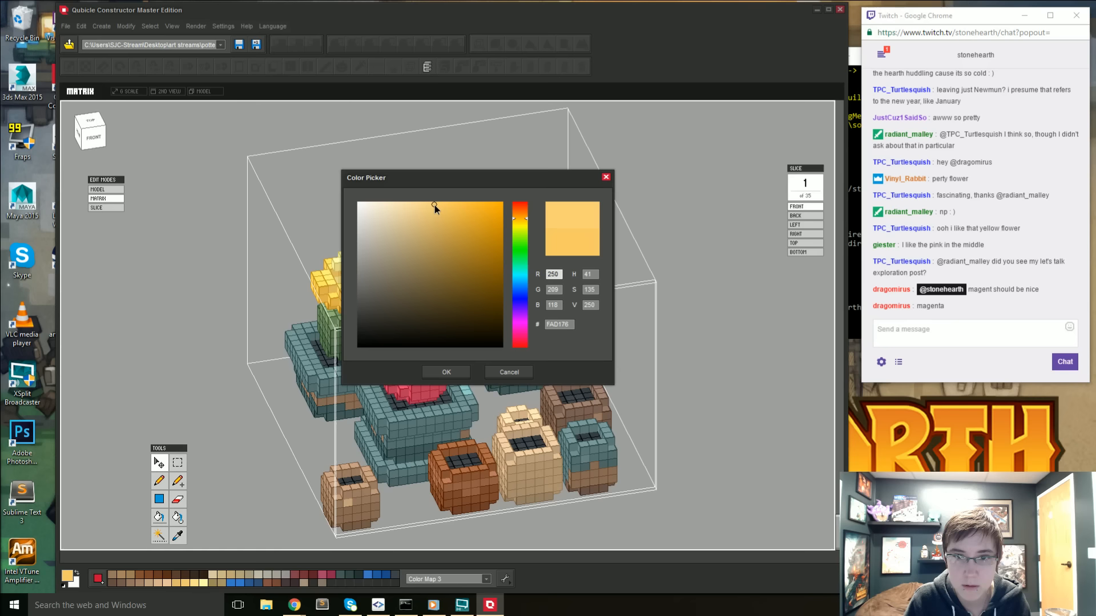
left_click(446, 373)
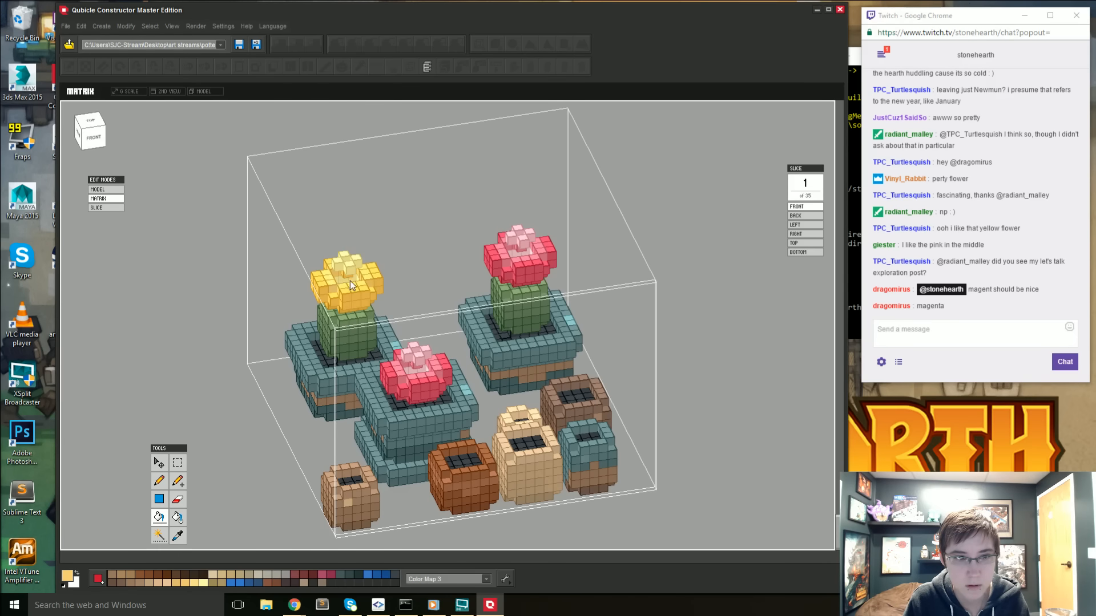
right_click_drag(366, 274, 324, 319)
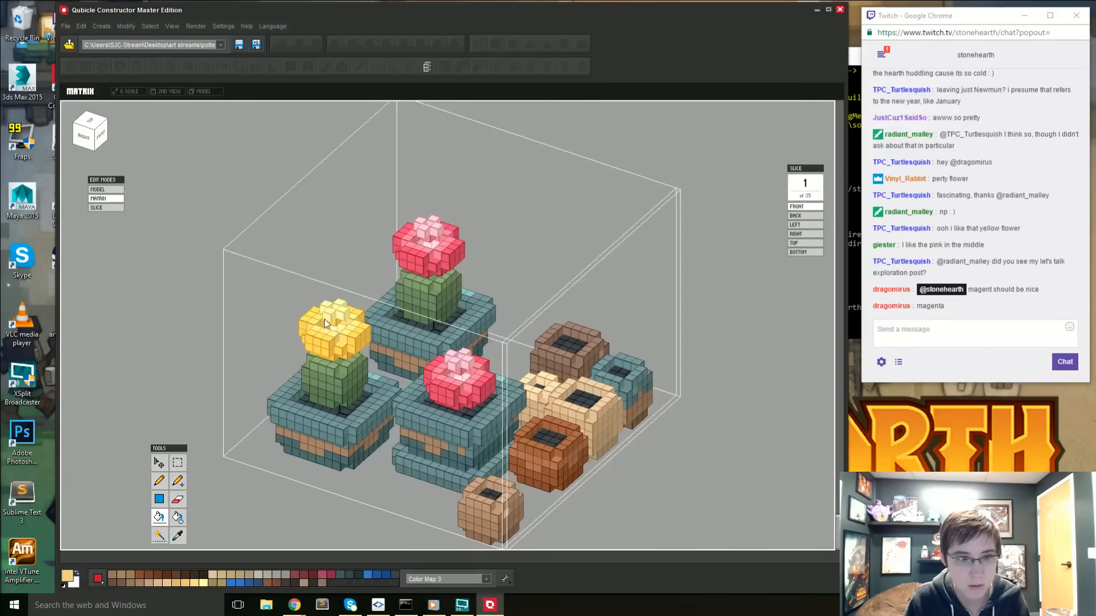
key("Tab")
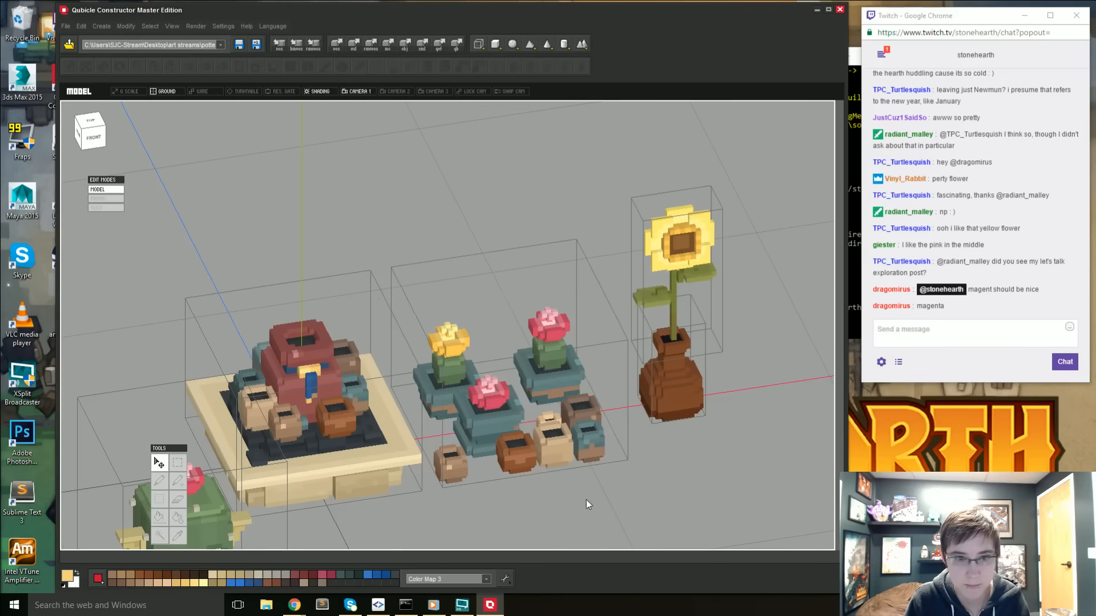
- Lighten the drawing colour further to a paler gold, refill the yellow flower's inner voxels and return to the whole model
mouse_move(577, 486)
right_mouse_down()
mouse_move(592, 485)
mouse_move(567, 471)
right_mouse_up()
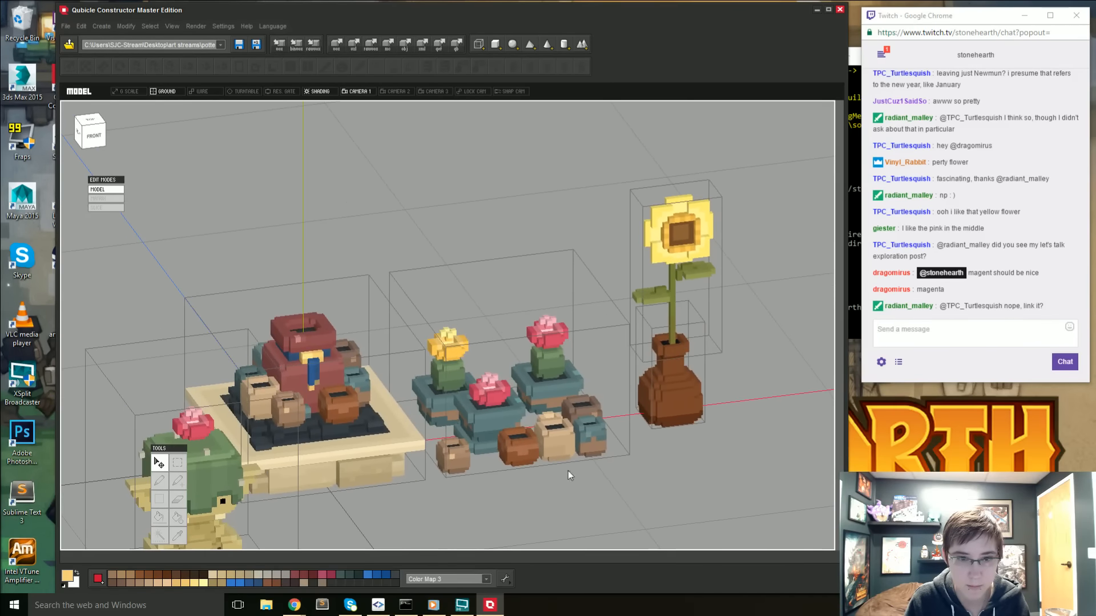
left_click(459, 350)
key("Tab")
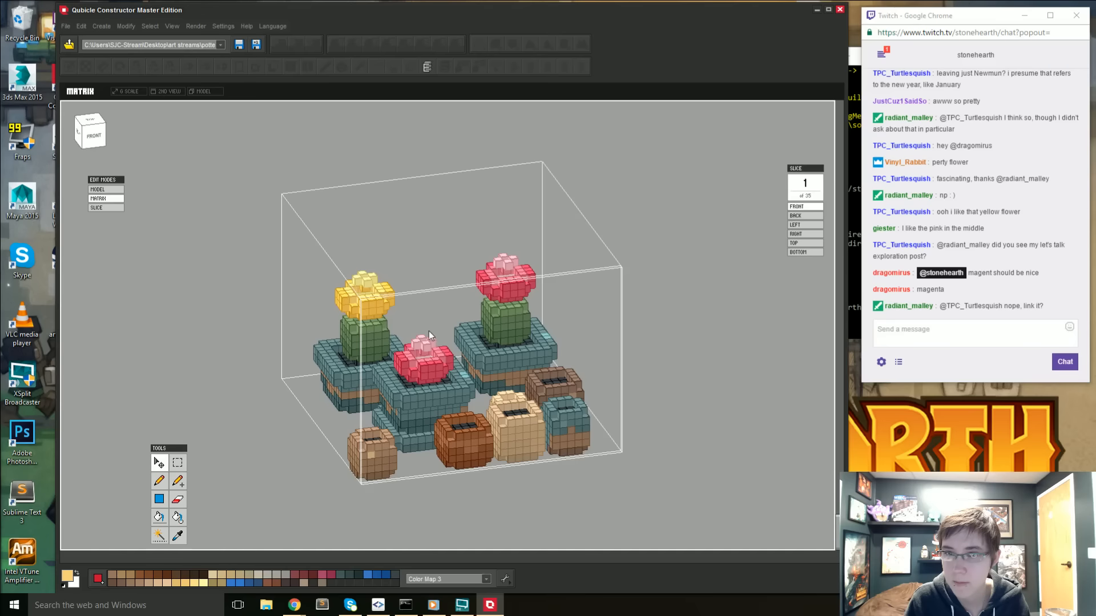
right_click_drag(428, 332, 325, 391)
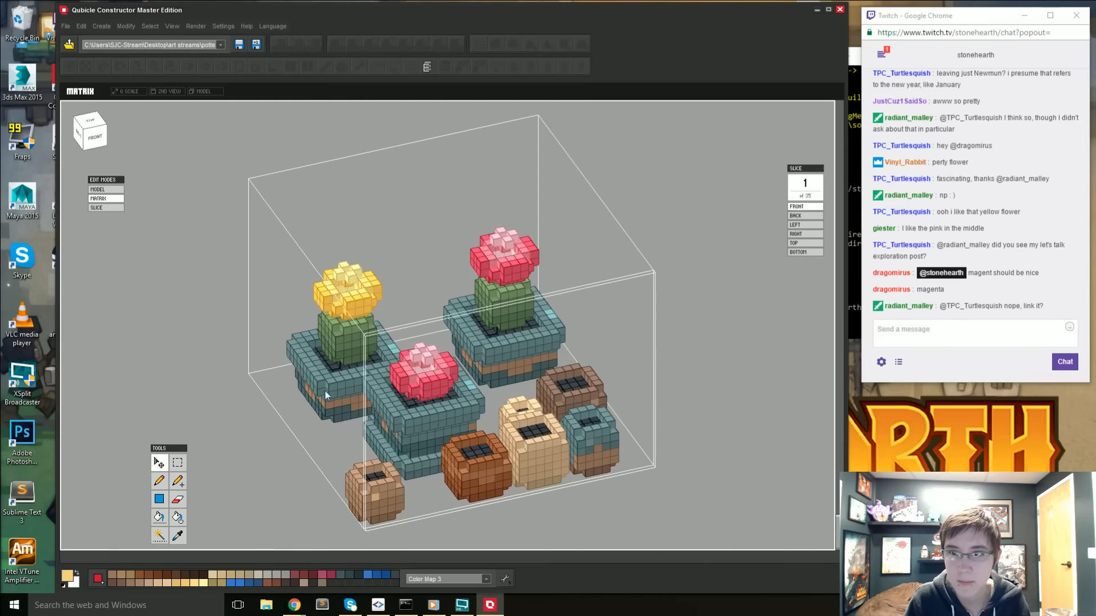
left_click(68, 576)
left_click(426, 204)
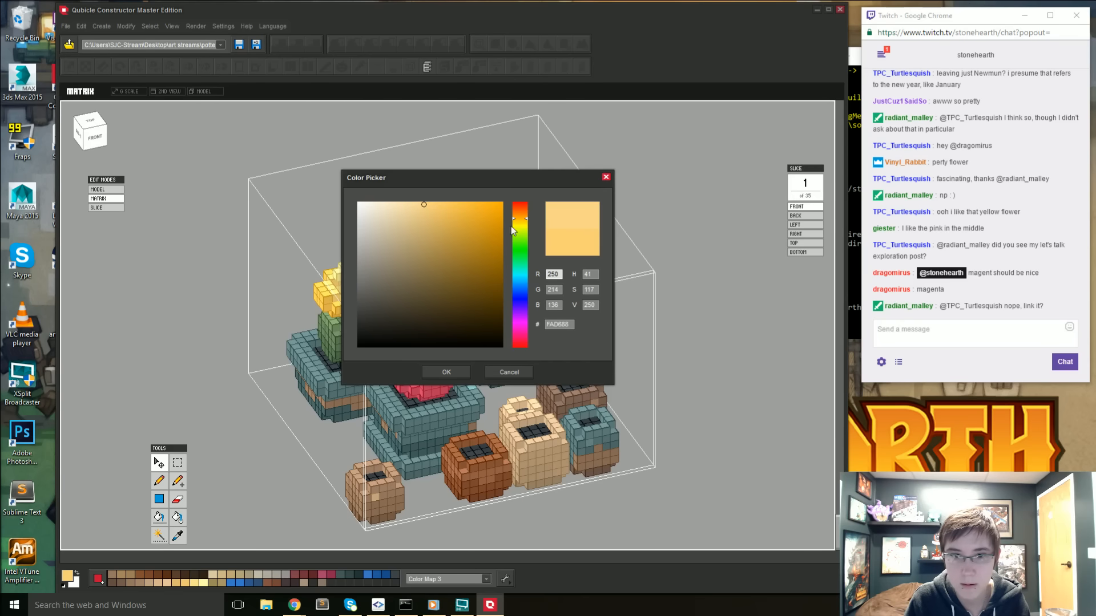
left_click(527, 217)
left_click(446, 372)
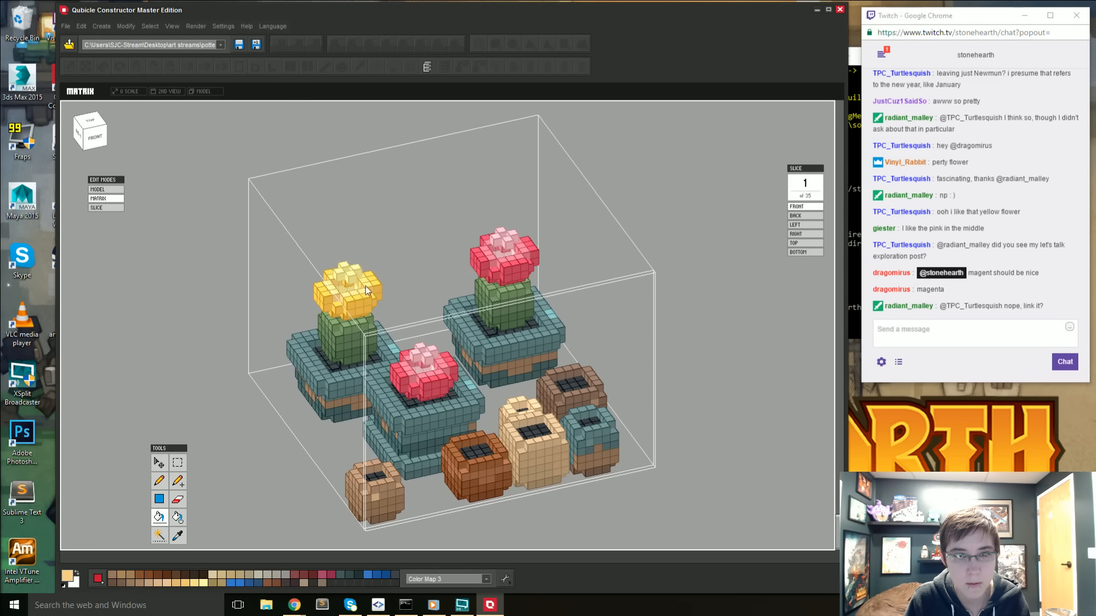
right_click_drag(366, 285, 289, 324)
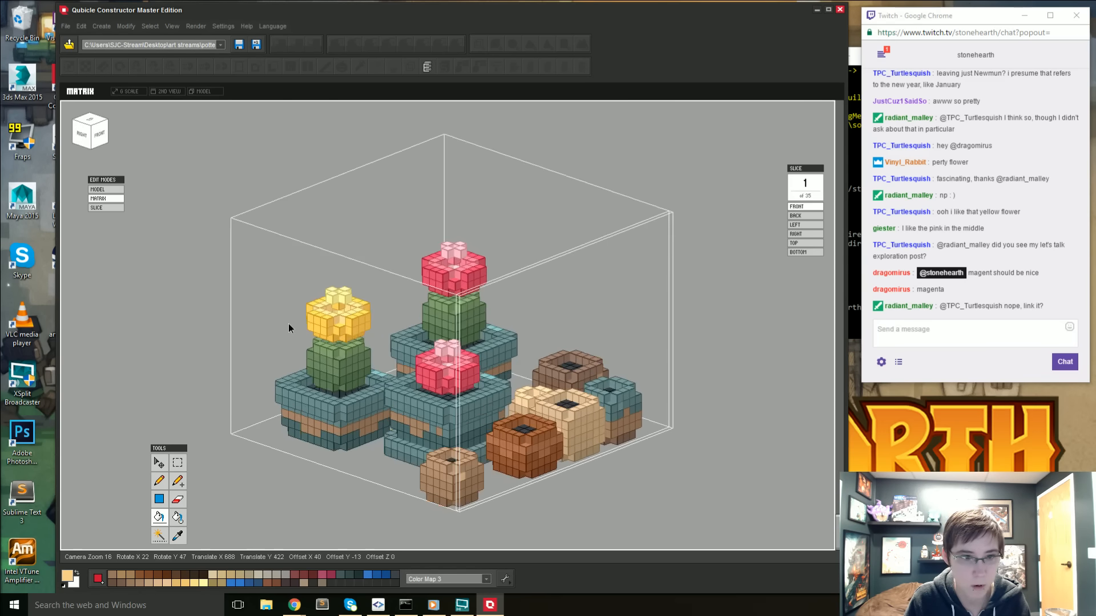
key("Tab")
- Fill the raised centre of the yellow flower with the paler gold and go back to the whole model
mouse_move(459, 473)
right_mouse_down()
mouse_move(459, 486)
mouse_move(455, 473)
right_mouse_up()
double_click(455, 335)
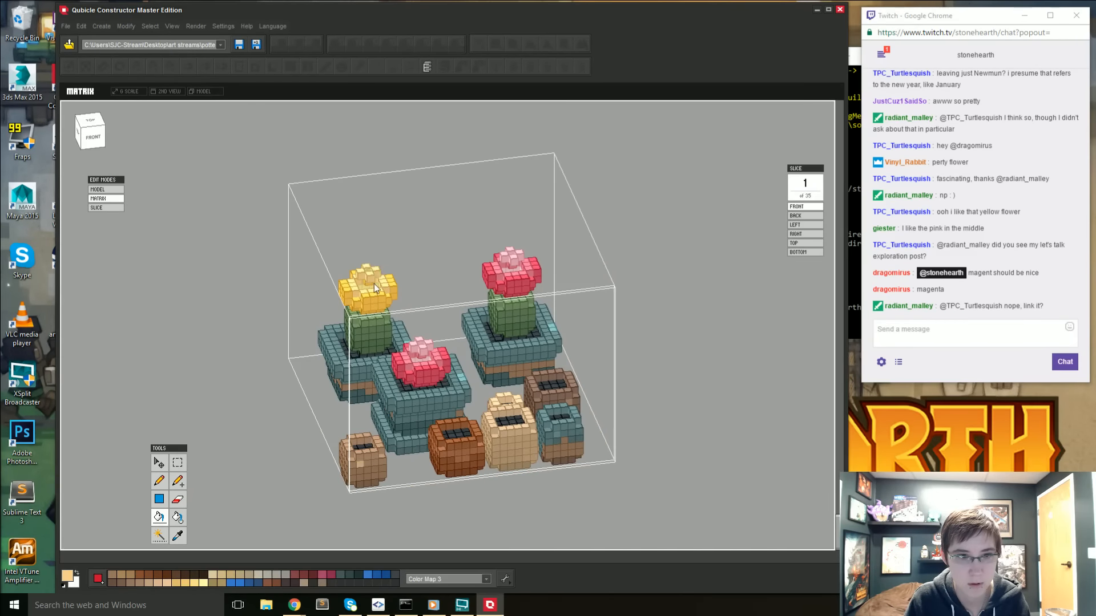
double_click(233, 394)
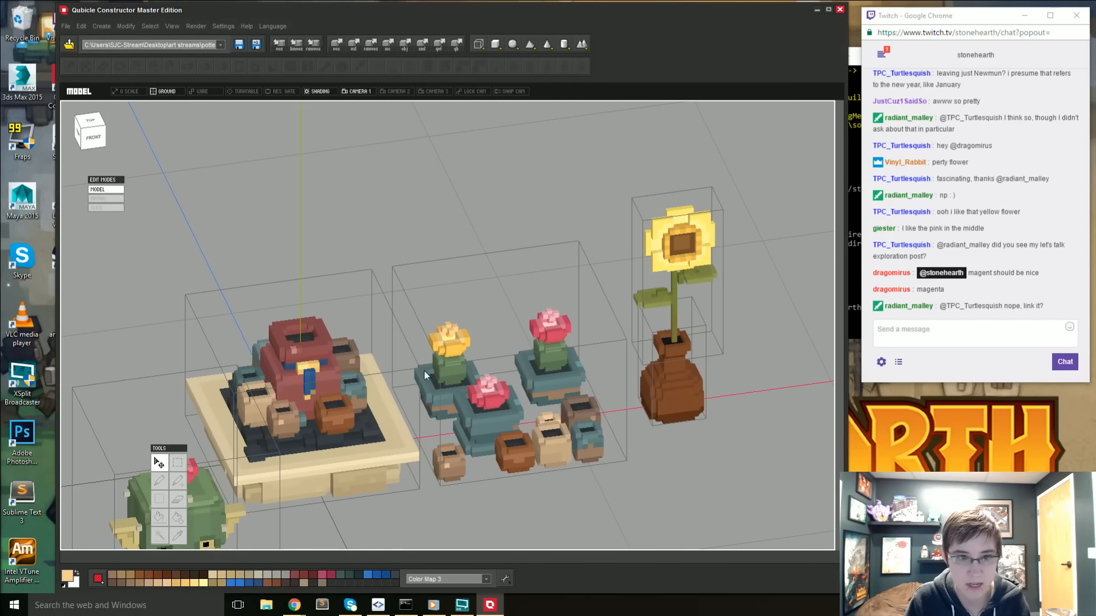
- Sample the leftover pale pink in the yellow flower, shift its hue to cream F3EDC7, fill the pink voxels and return to the model
right_click_drag(423, 370, 435, 415)
double_click(441, 352)
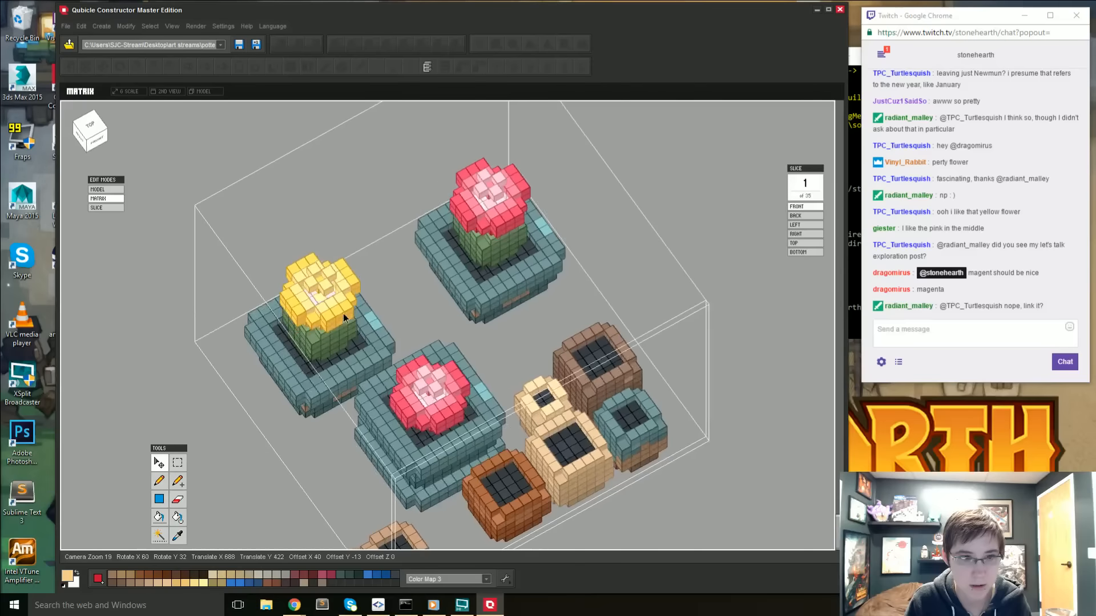
key("i")
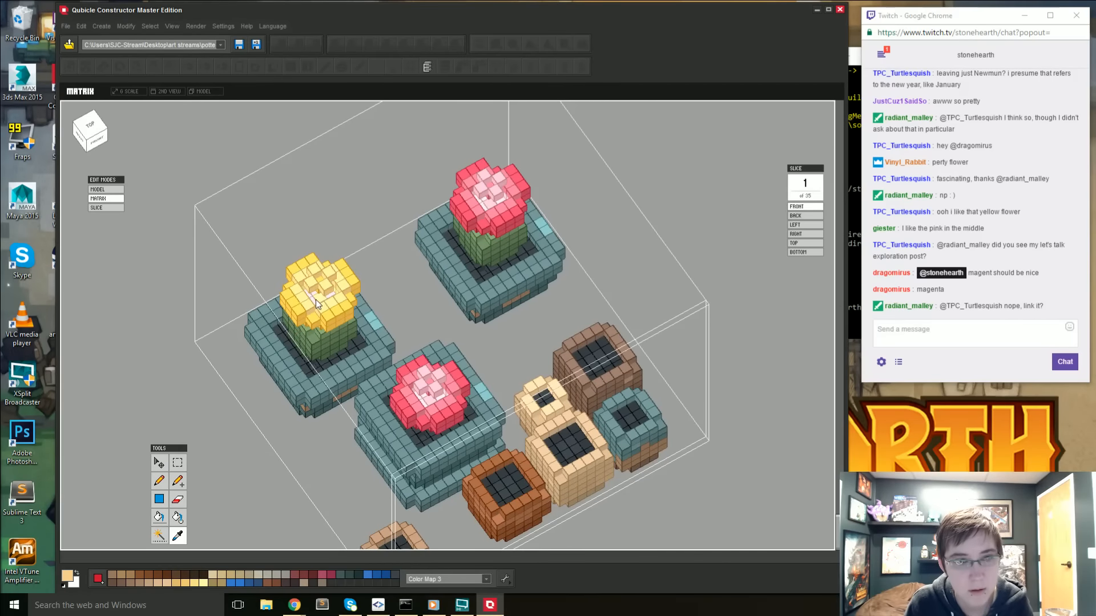
left_click(312, 298)
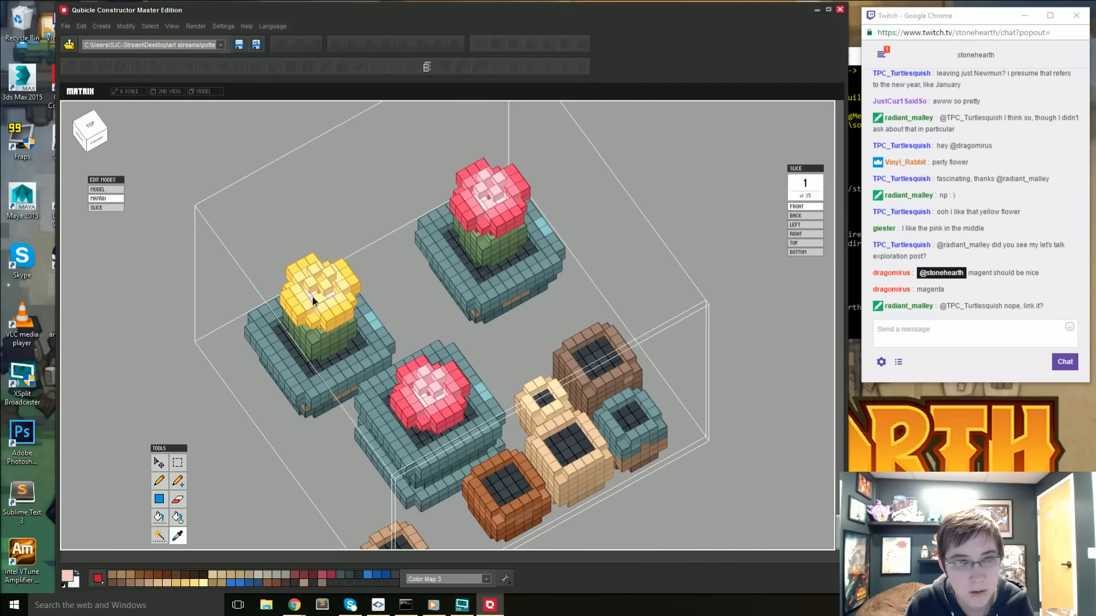
left_click(68, 576)
left_click(521, 222)
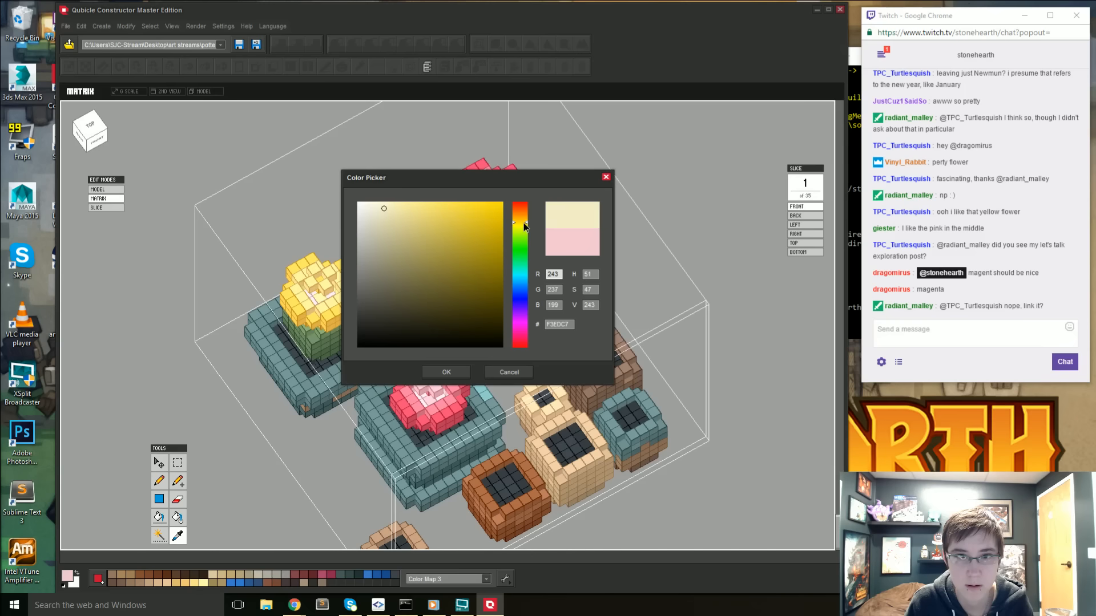
left_click(445, 372)
key("f")
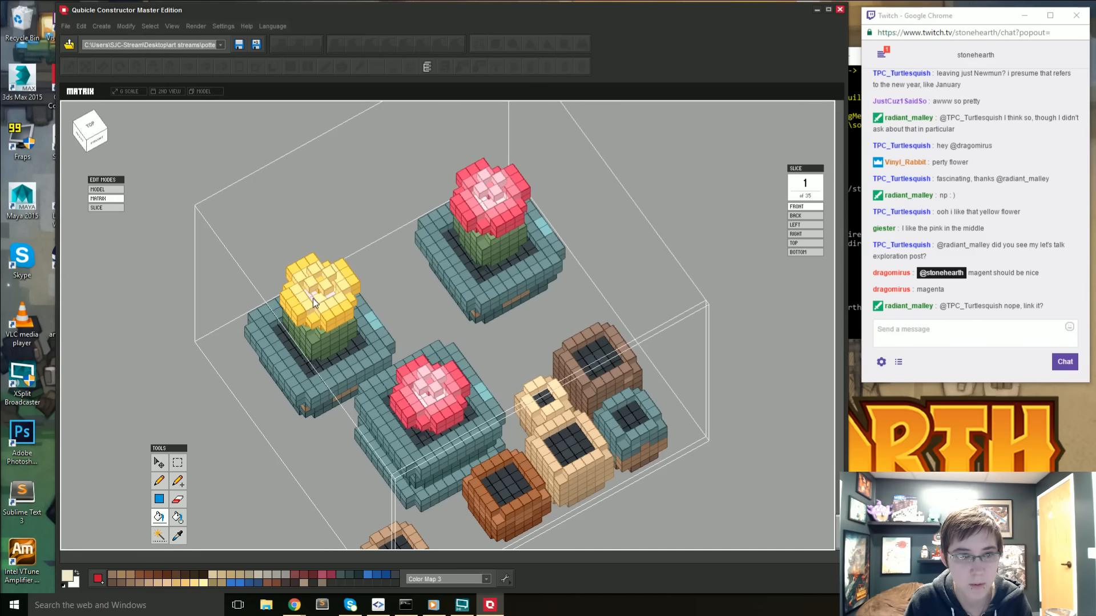
right_click_drag(329, 298, 198, 283)
double_click(165, 288)
left_click(758, 521)
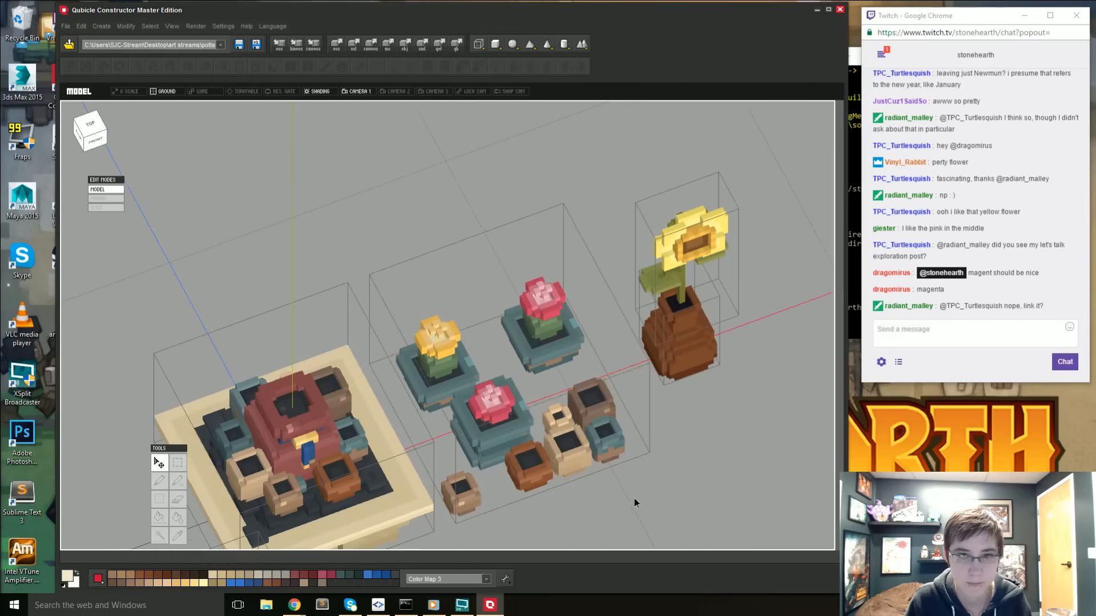
- Sample the pale gold from the yellow flower's centre, pencil it over the inner base voxel and return to the whole model
right_click_drag(635, 498, 656, 446)
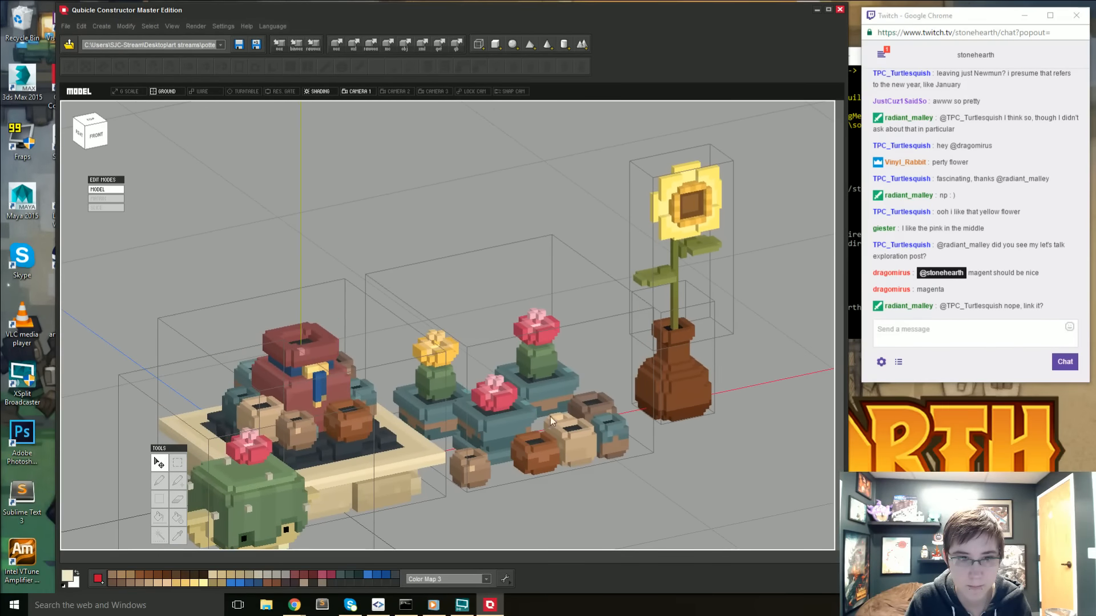
right_click_drag(438, 362, 439, 363)
double_click(438, 362)
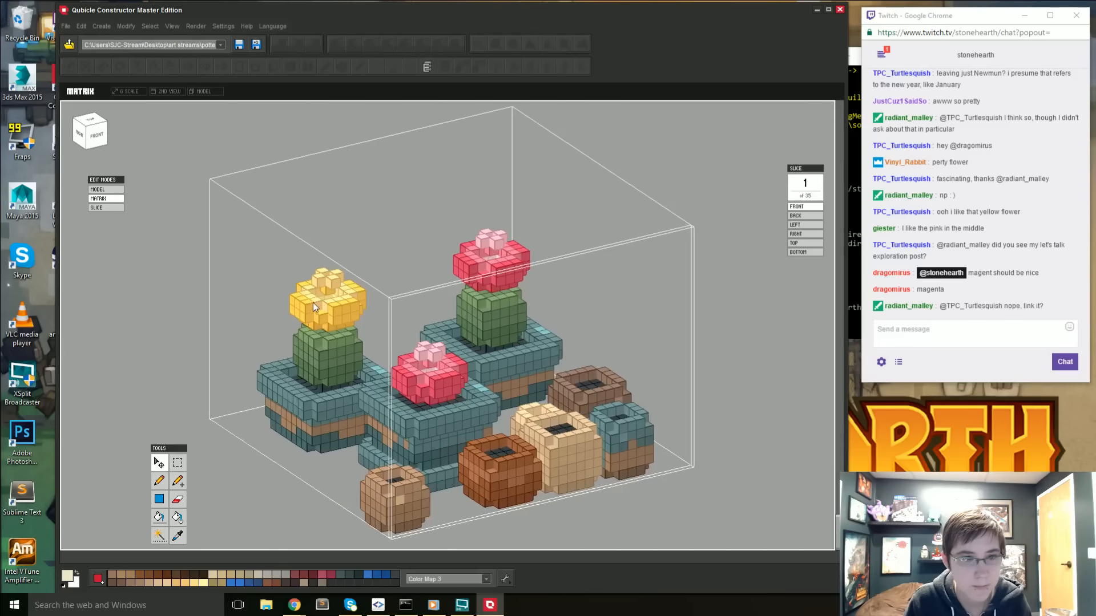
key("i")
left_click(306, 292)
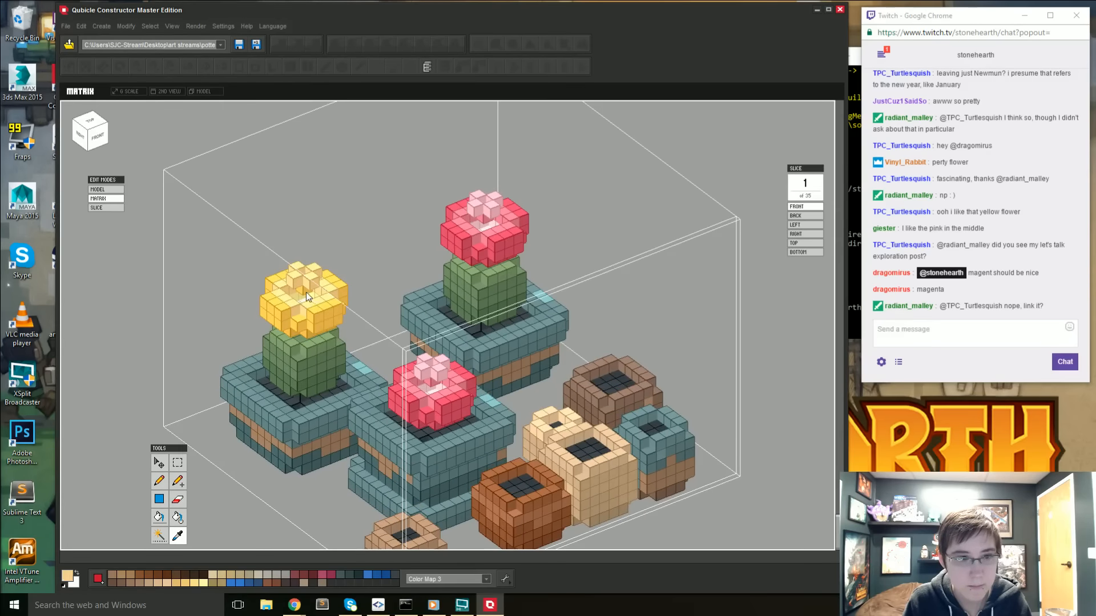
key("b")
left_click(304, 292)
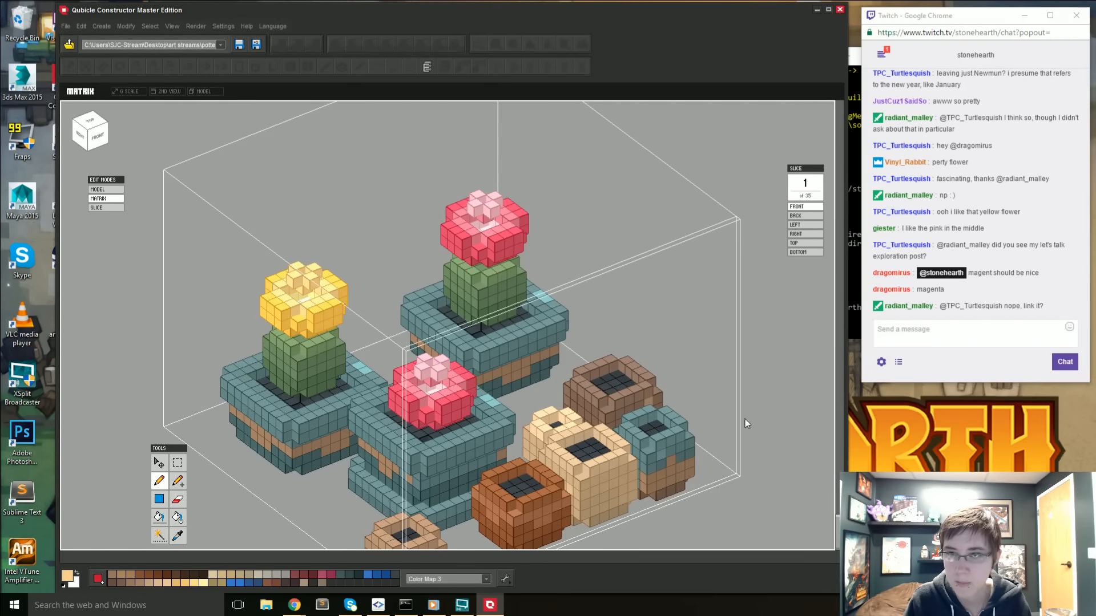
double_click(768, 444)
- Select the matrix holding the potted cacti and small pots and open it for voxel editing
mouse_move(658, 488)
right_mouse_down()
mouse_move(648, 493)
mouse_move(724, 497)
mouse_move(641, 501)
right_mouse_up()
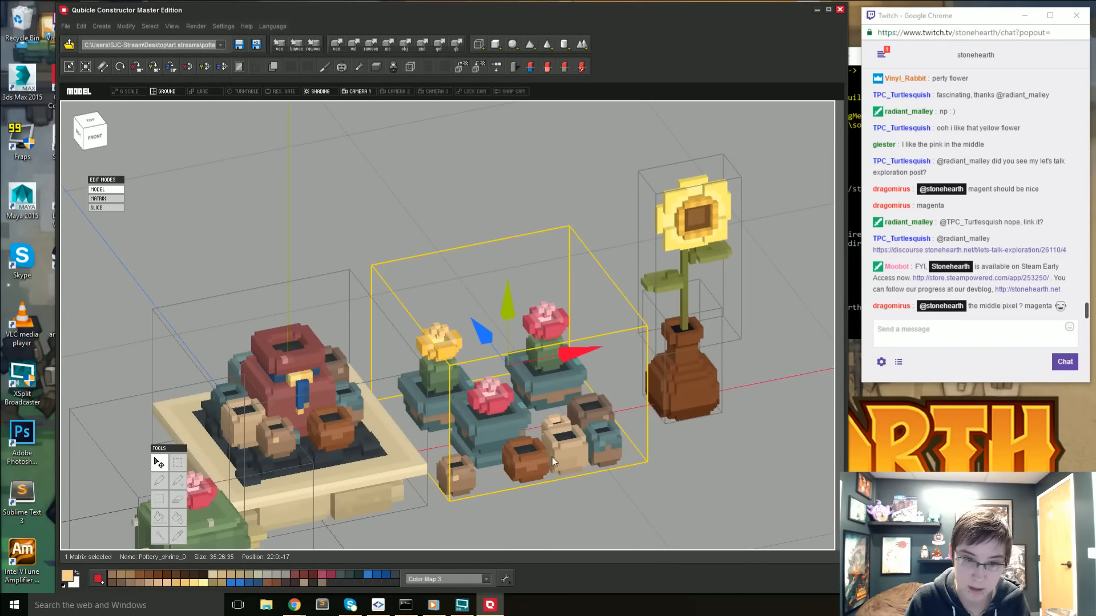
mouse_move(553, 457)
right_mouse_down()
mouse_move(530, 473)
mouse_move(553, 474)
right_mouse_up()
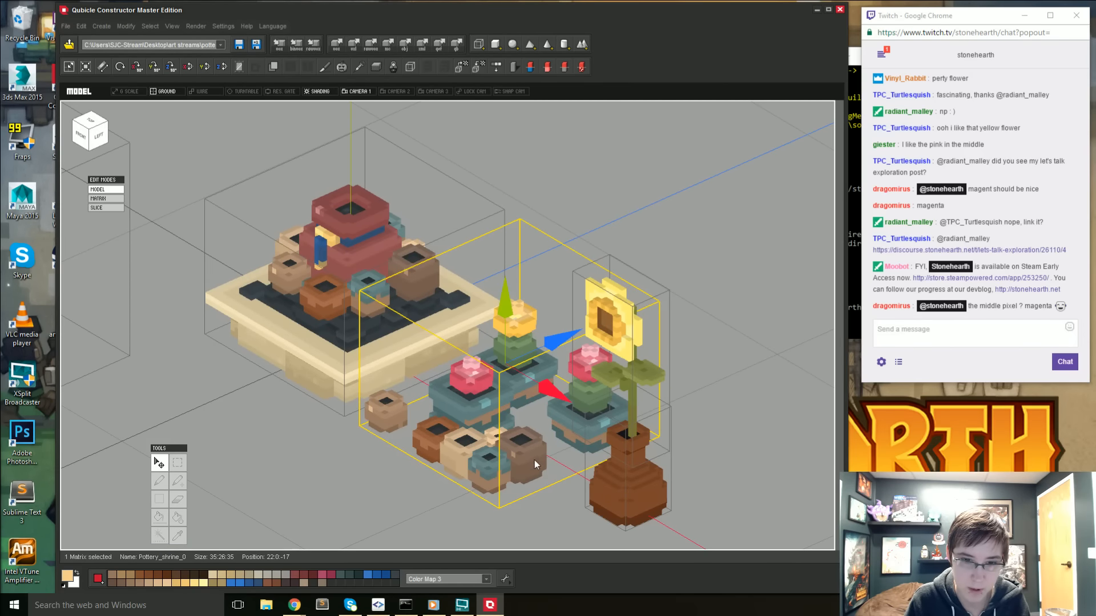
mouse_move(535, 457)
right_mouse_down()
mouse_move(544, 477)
mouse_move(566, 475)
mouse_move(527, 466)
right_mouse_up()
key("Tab")
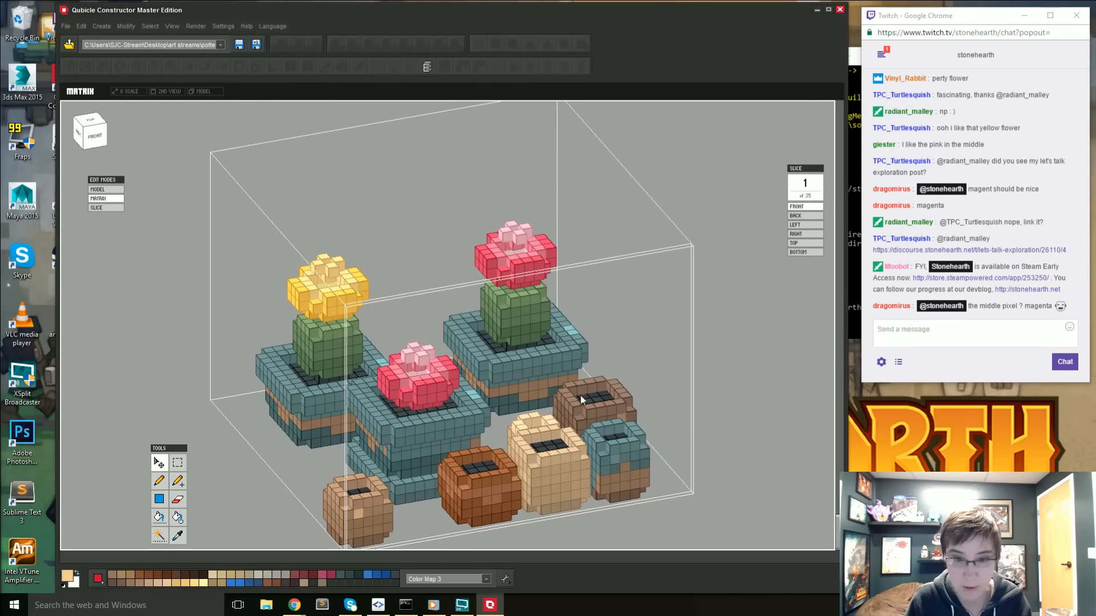
right_click_drag(574, 401, 531, 441)
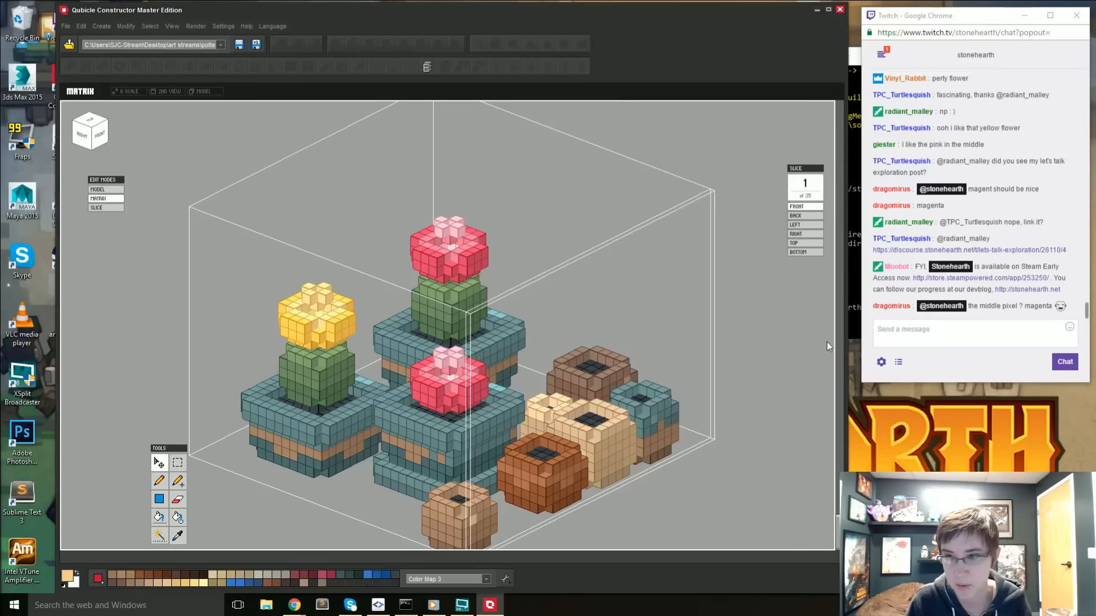
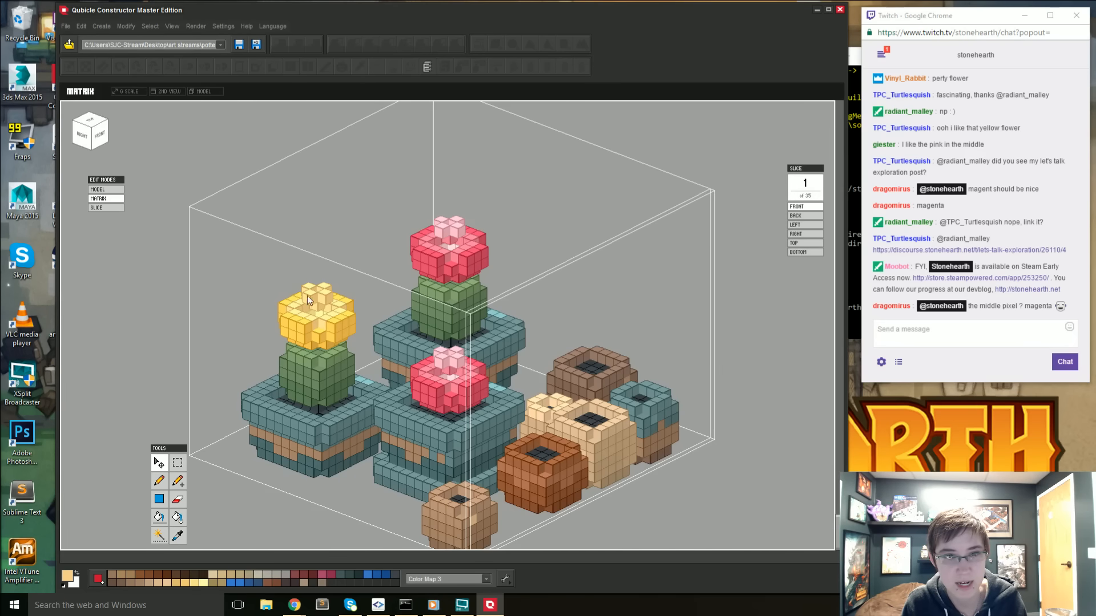
- Sample the dark pink from a pink cactus flower, pencil it over the yellow flower's raised centre and return to the whole model
scroll(425, 388, "up", 1)
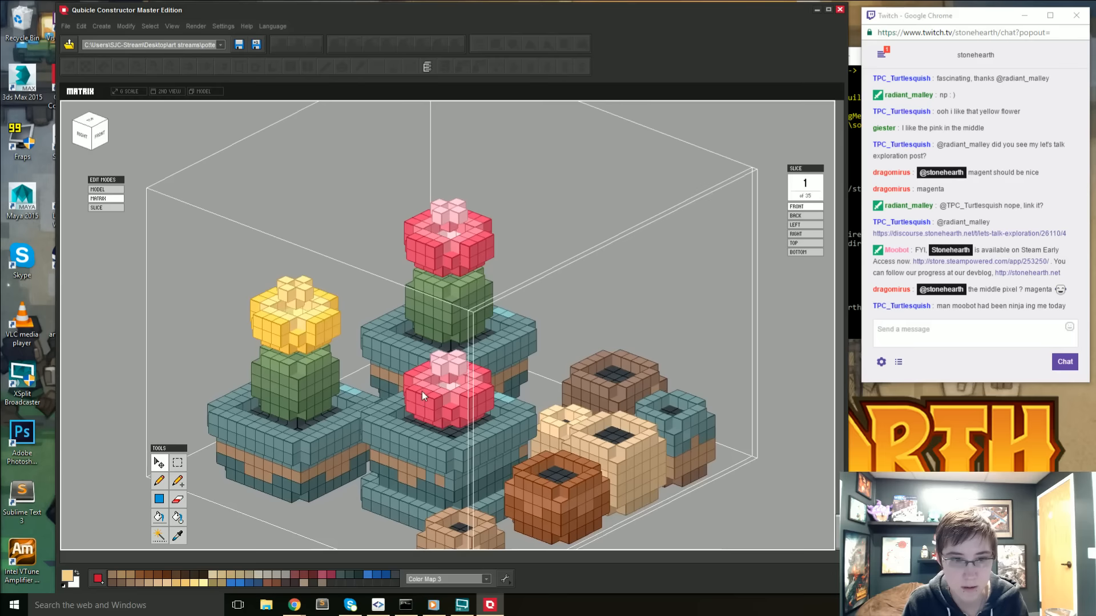
right_click_drag(422, 391, 407, 405)
key("alt")
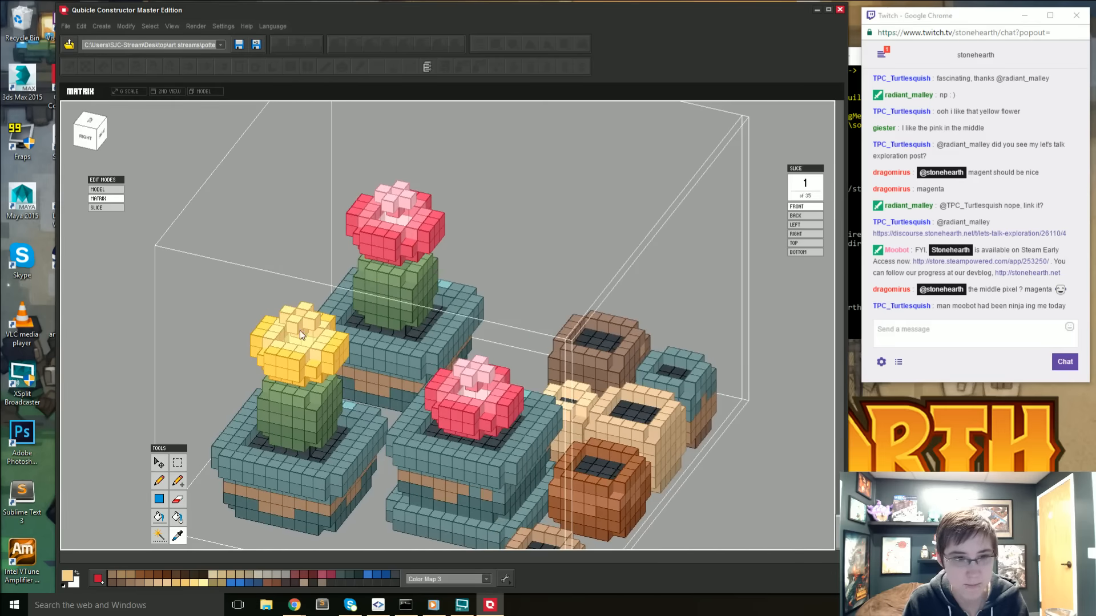
left_click(521, 415, "alt")
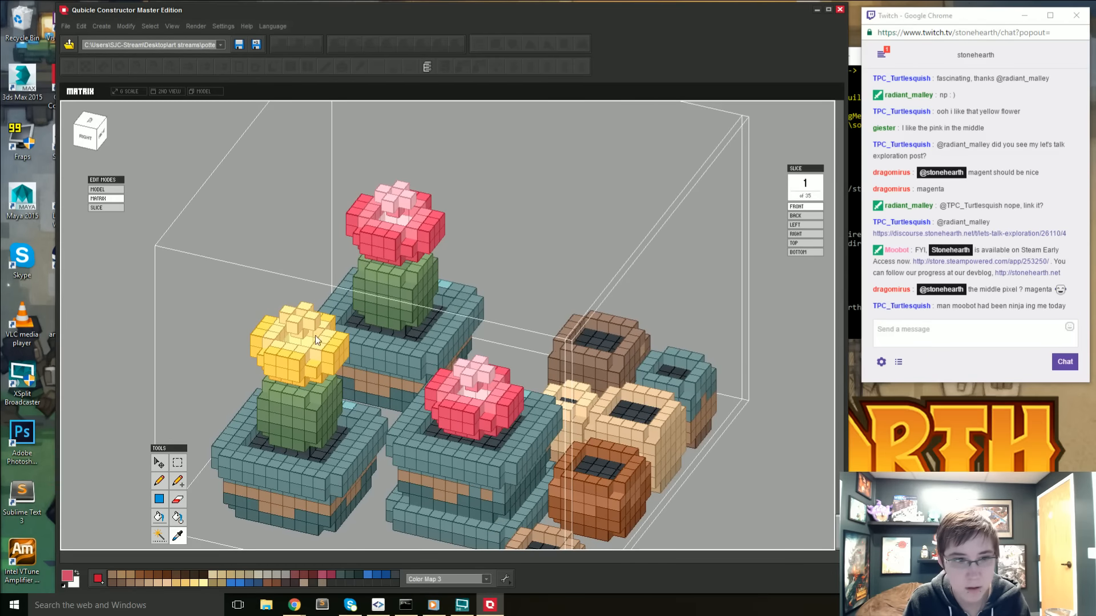
left_click(297, 325)
left_click(305, 312)
left_click(293, 311)
mouse_move(278, 393)
right_mouse_down()
mouse_move(255, 368)
mouse_move(263, 416)
mouse_move(220, 407)
mouse_move(231, 381)
mouse_move(269, 375)
right_mouse_up()
key("Tab")
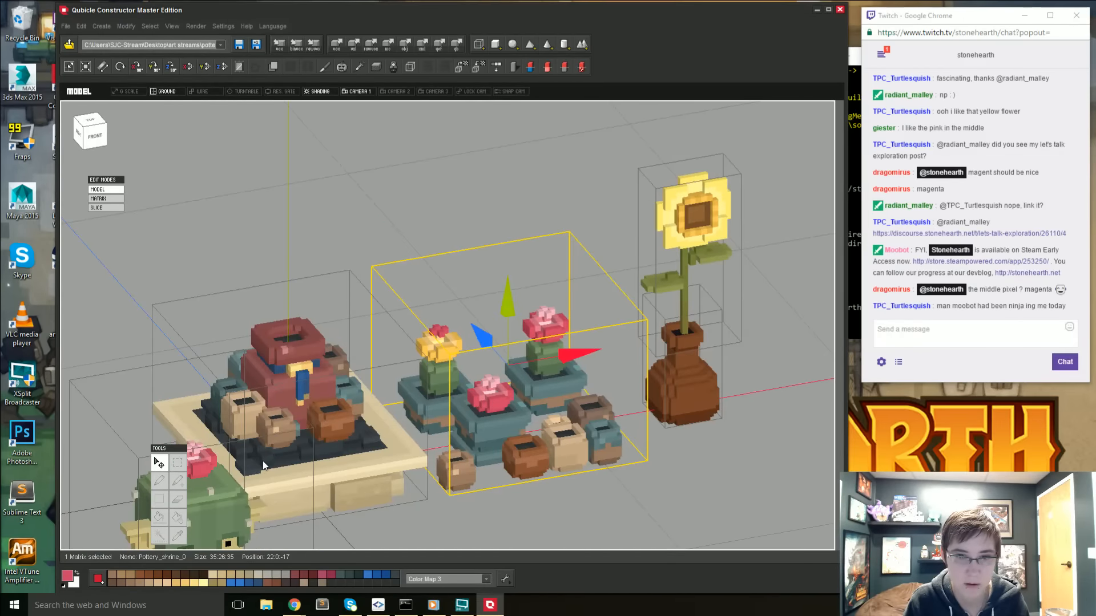
- Reopen the cactus matrix, pencil the medium pink of the front pink flower over the yellow flower's raised centre tips, and return to the model
key("Tab")
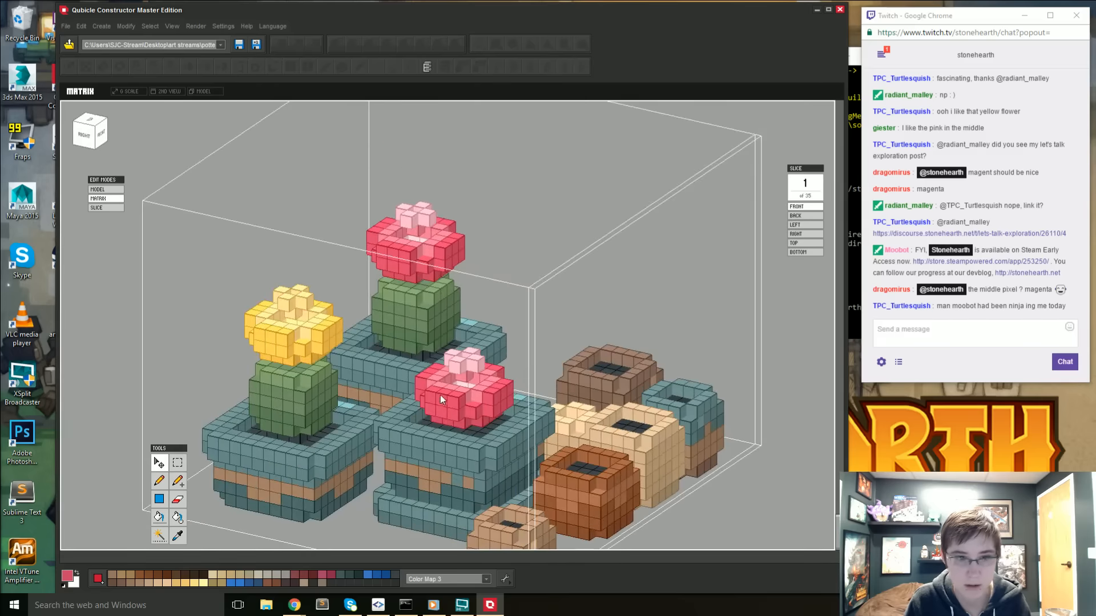
key("i")
left_click(484, 395)
key("b")
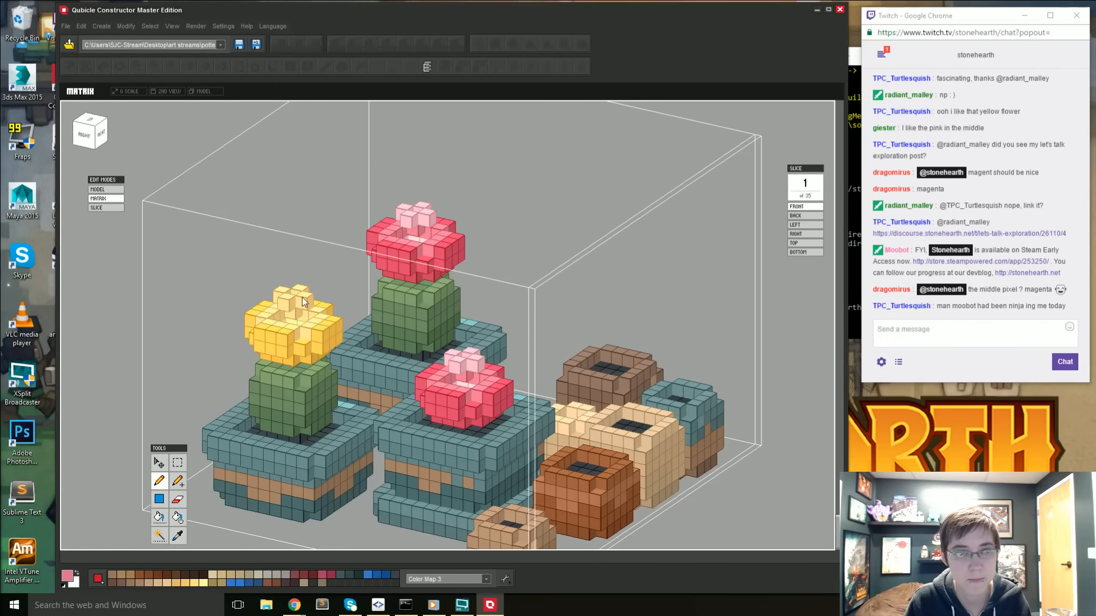
left_click(301, 290)
left_click(286, 304)
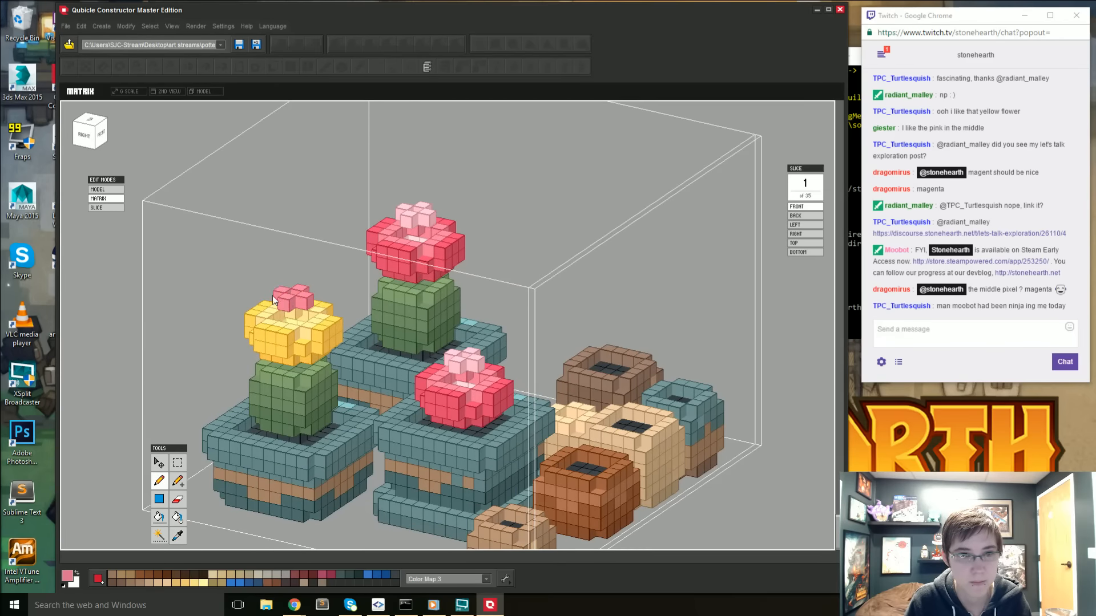
key("Tab")
left_click(503, 527)
mouse_move(478, 515)
right_mouse_down()
mouse_move(489, 521)
mouse_move(482, 496)
right_mouse_up()
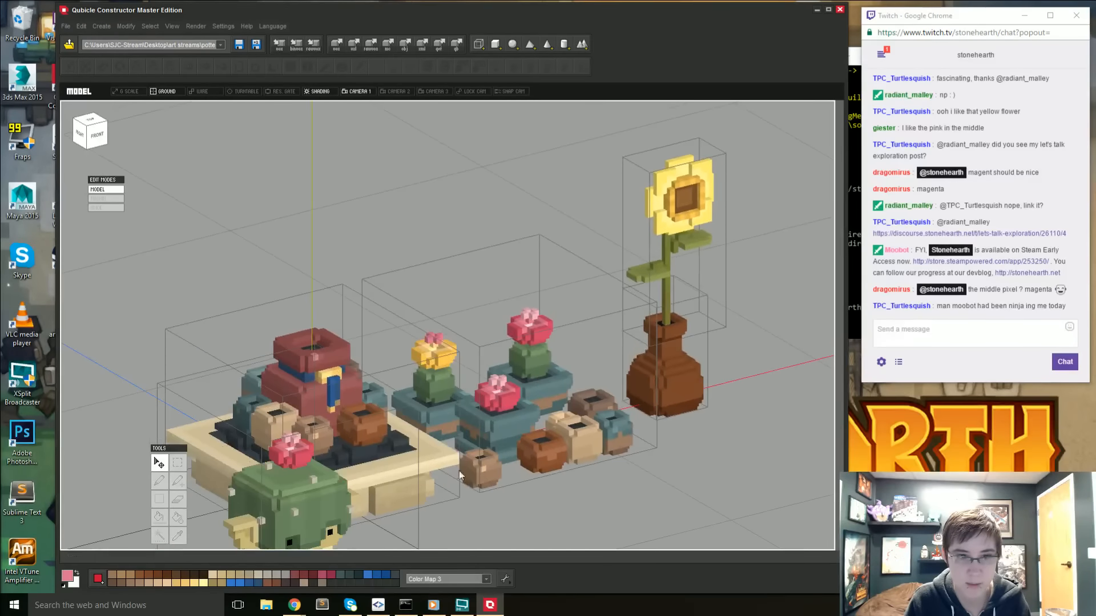
- Open the potted cacti matrix, sample the pale pink from the front flower's centre and pencil it onto the yellow flower's inner stem
double_click(430, 375)
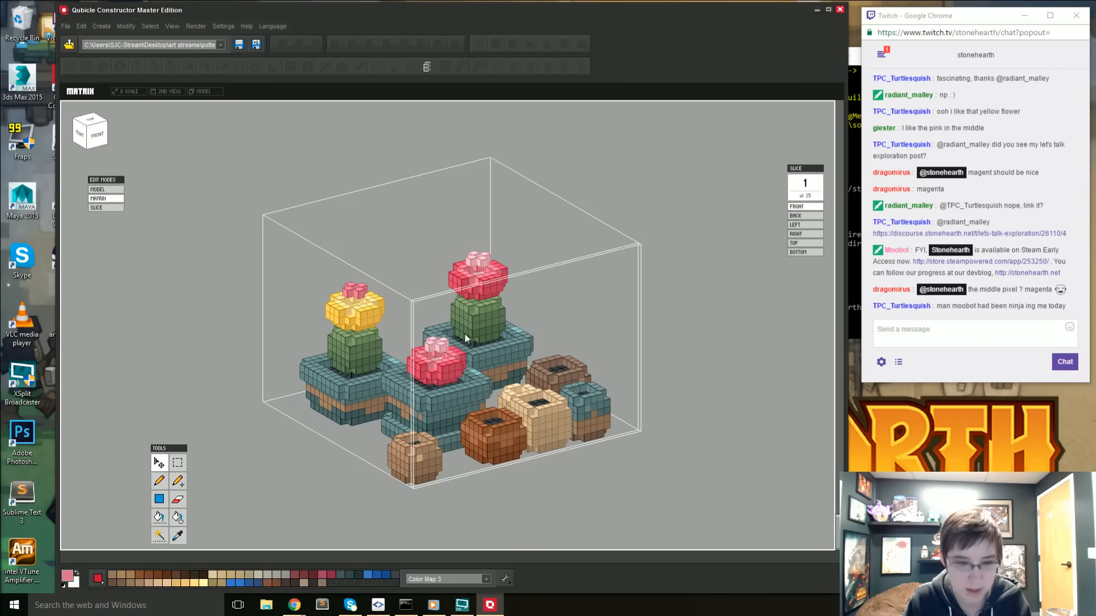
key("i")
left_click(438, 345)
key("b")
mouse_move(363, 384)
right_mouse_down()
mouse_move(529, 505)
mouse_move(625, 520)
mouse_move(588, 494)
right_mouse_up()
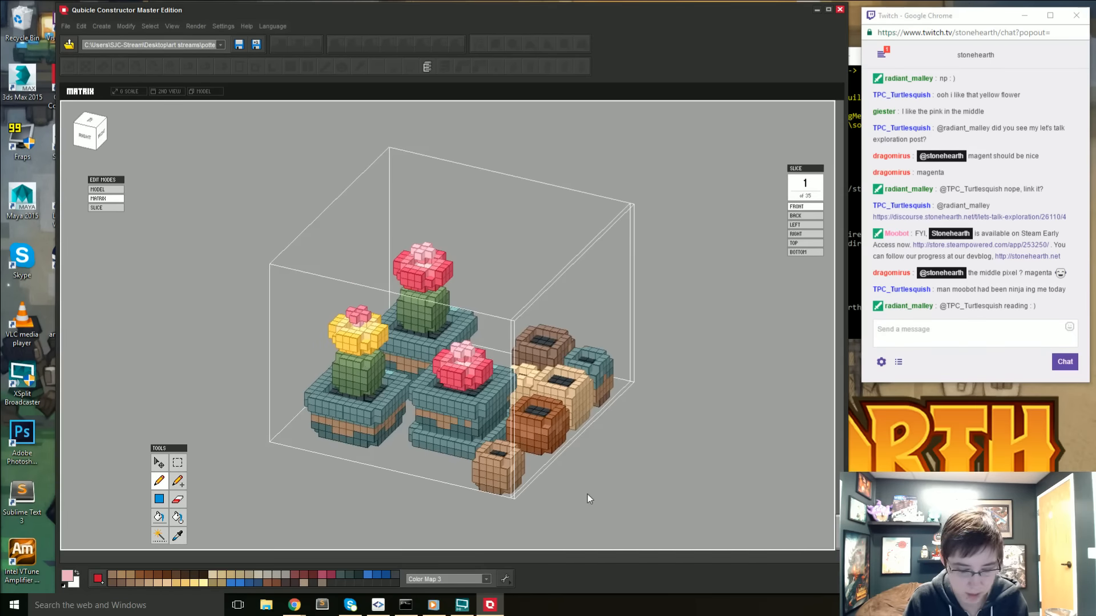
- Sample the dark terracotta from the small orange-brown pot and fill the dark teal base of the yellow-flowered cactus's pot
key("i")
left_click(538, 447)
key("b")
key("f")
left_click(392, 431)
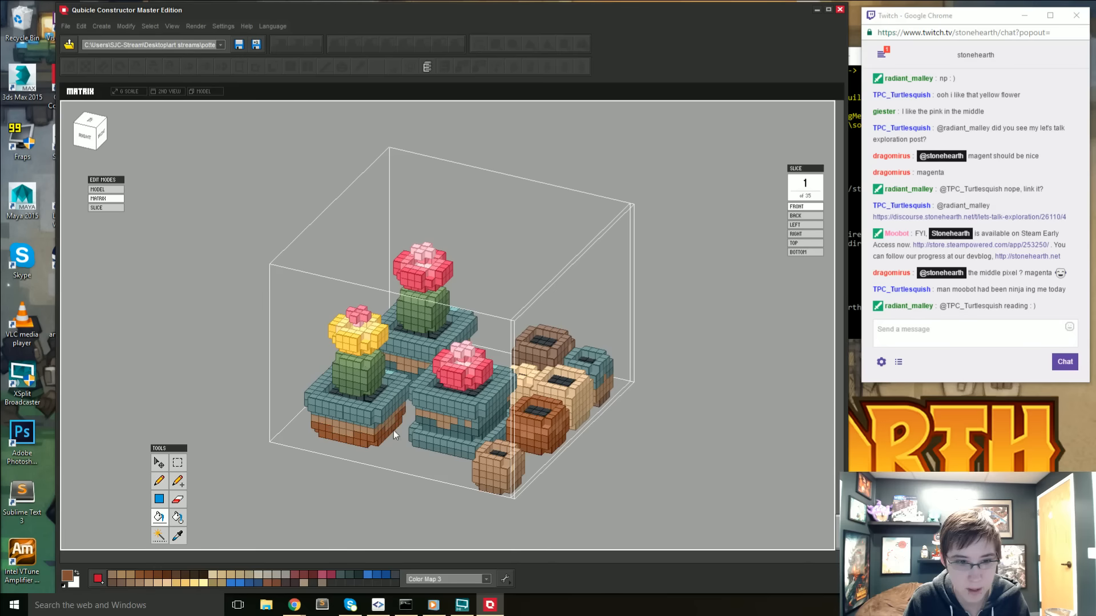
- Sample a lighter terracotta from the small orange-brown pot and fill the main teal voxels of the yellow-flowered cactus's pot rim
scroll(530, 445, "up", 1)
key("i")
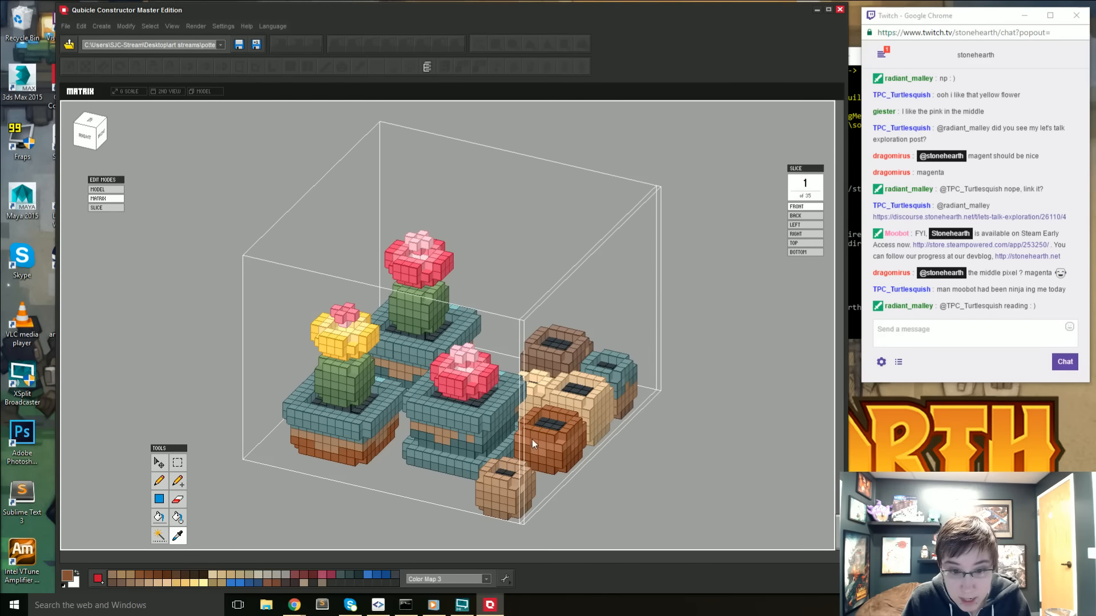
left_click(531, 439)
key("f")
left_click(318, 421)
key("ctrl+z")
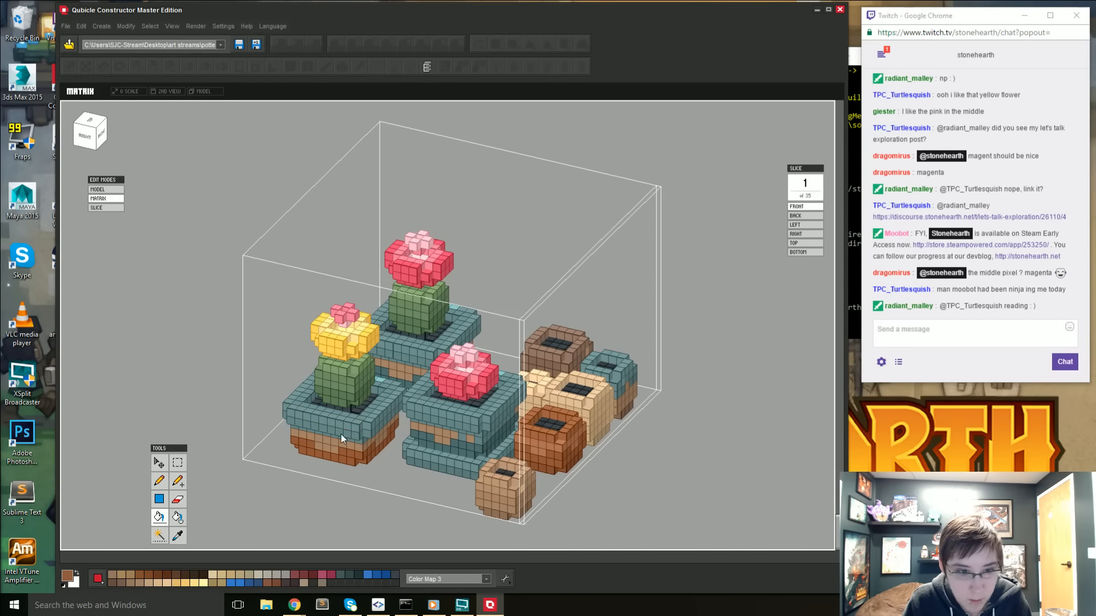
left_click(341, 434)
right_click_drag(351, 417, 374, 419)
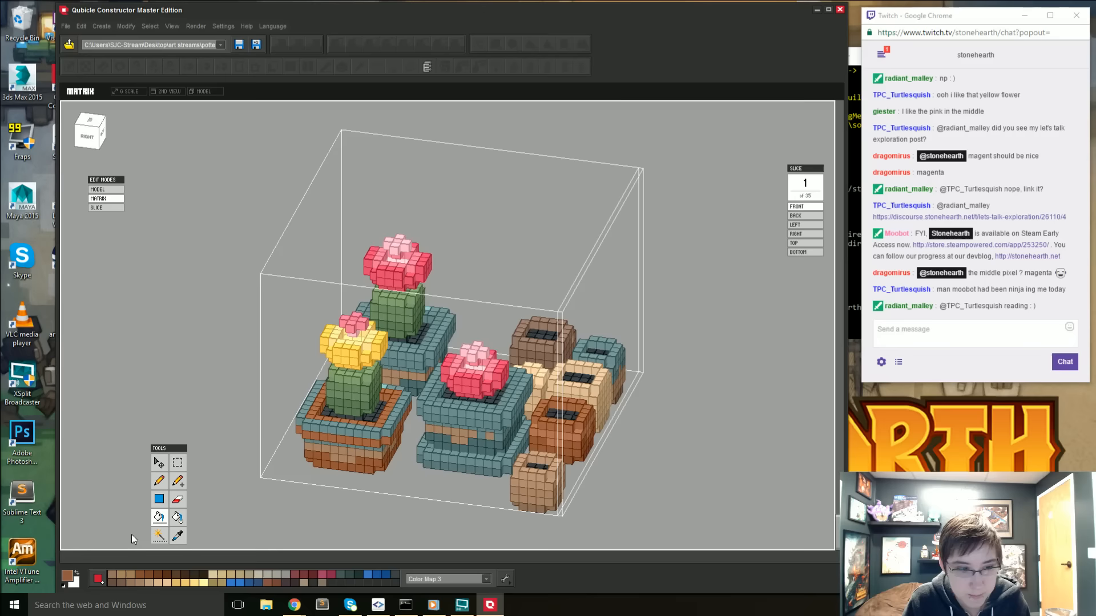
- Set the active colour to a slightly lighter terracotta, 9A6347
left_click(67, 577)
left_click_drag(440, 263, 436, 260)
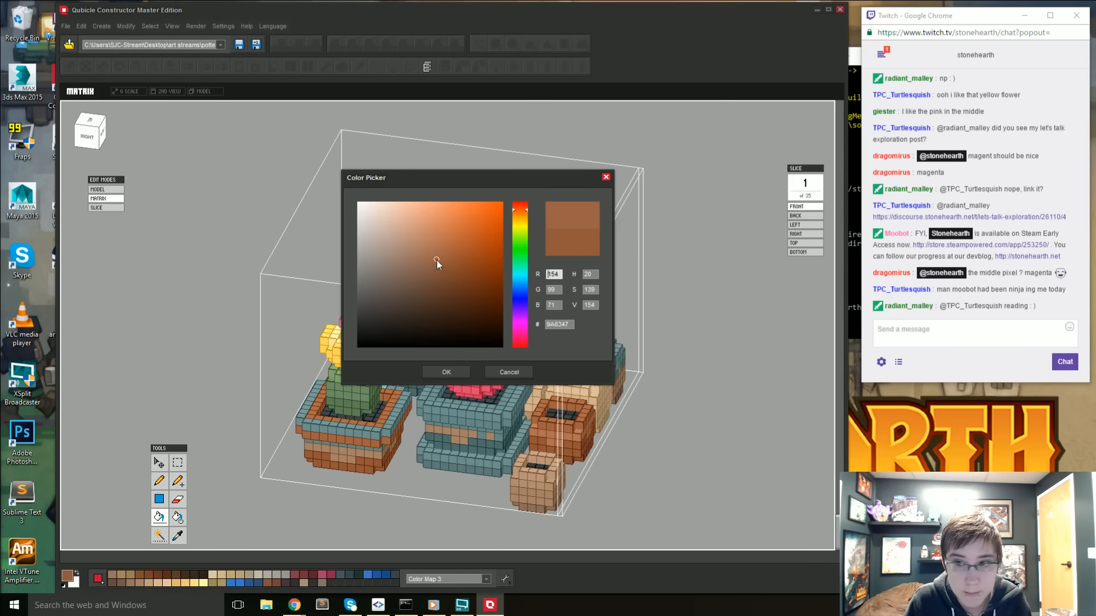
left_click(455, 374)
key("w")
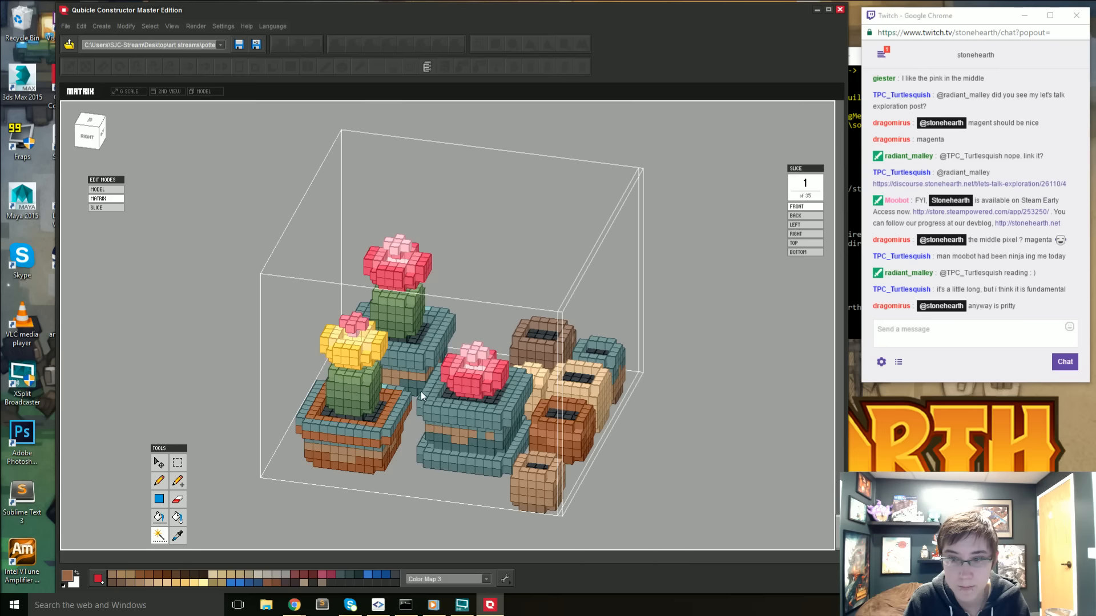
left_click(344, 431)
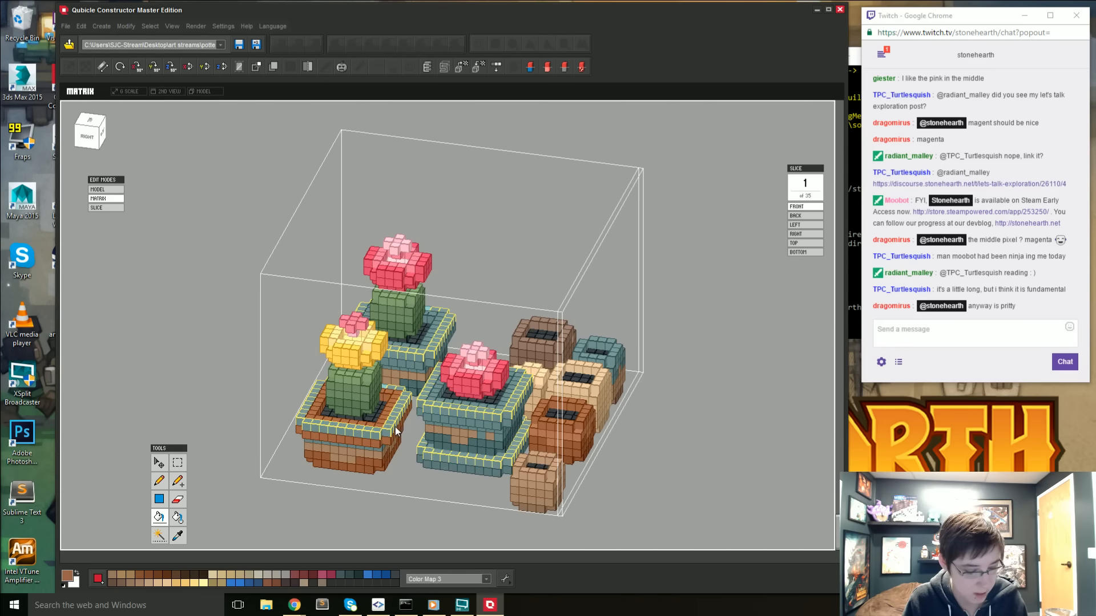
key("ctrl+d")
- Pencil the 9A6347 terracotta over the remaining teal edge voxels all around the yellow-flowered cactus's pot rim
key("b")
left_click_drag(308, 420, 374, 433)
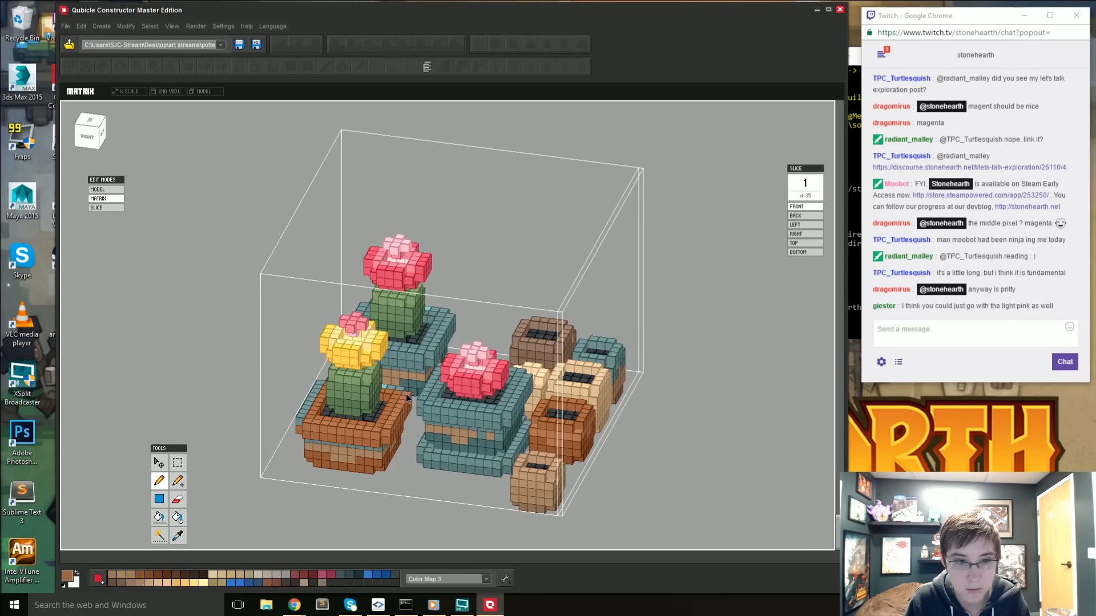
right_click_drag(406, 393, 484, 439)
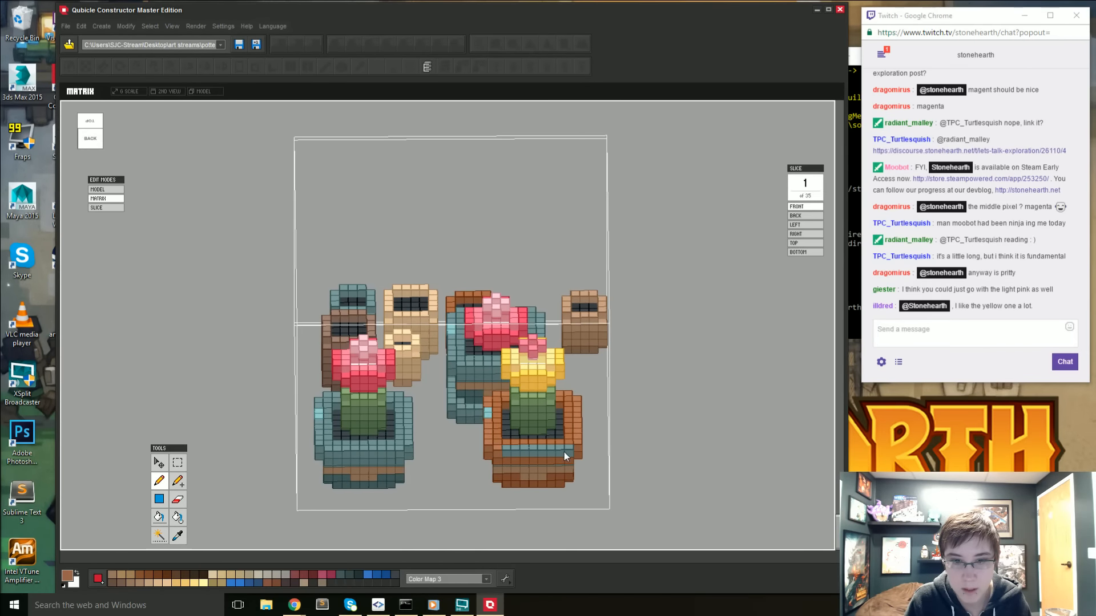
right_click_drag(566, 461, 693, 461)
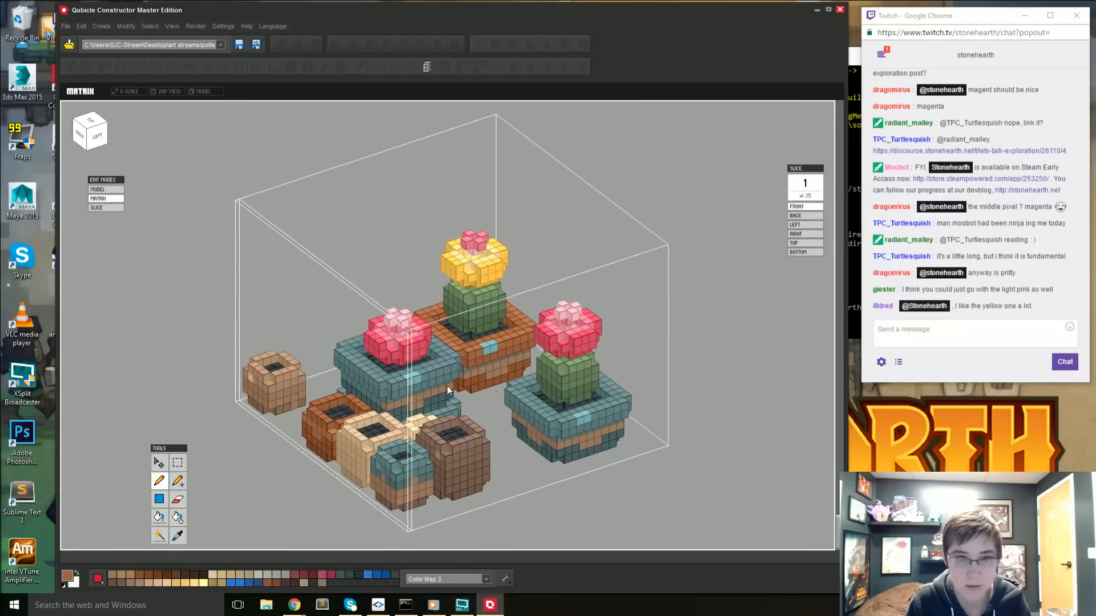
- Set the active colour to A56D51 and try to fill the light teal highlight on the terracotta pot's rim
left_click(68, 581)
left_click(433, 256)
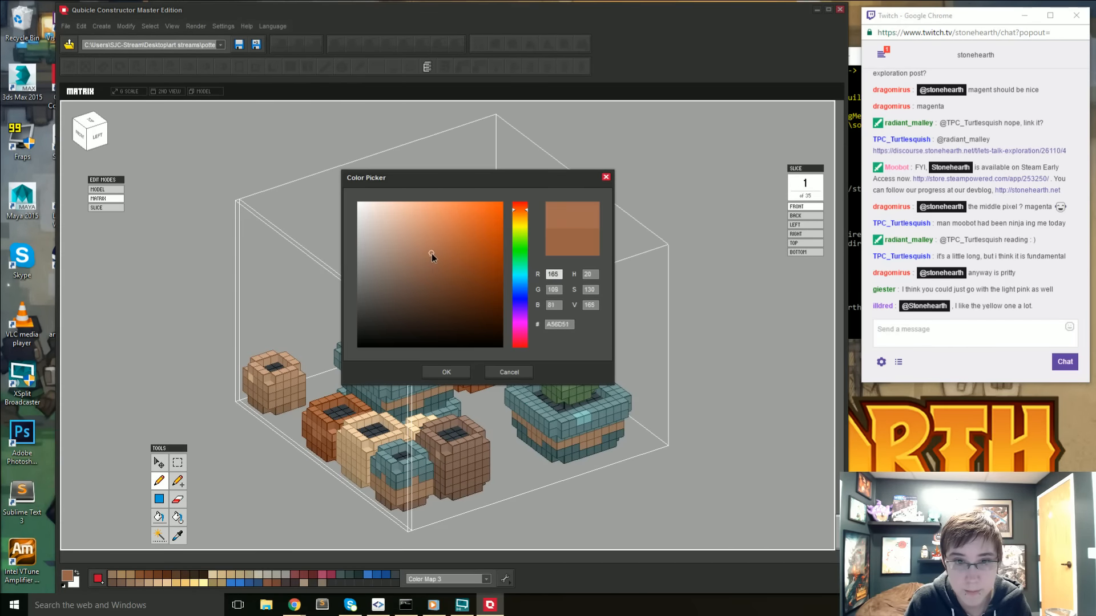
left_click(463, 376)
key("g")
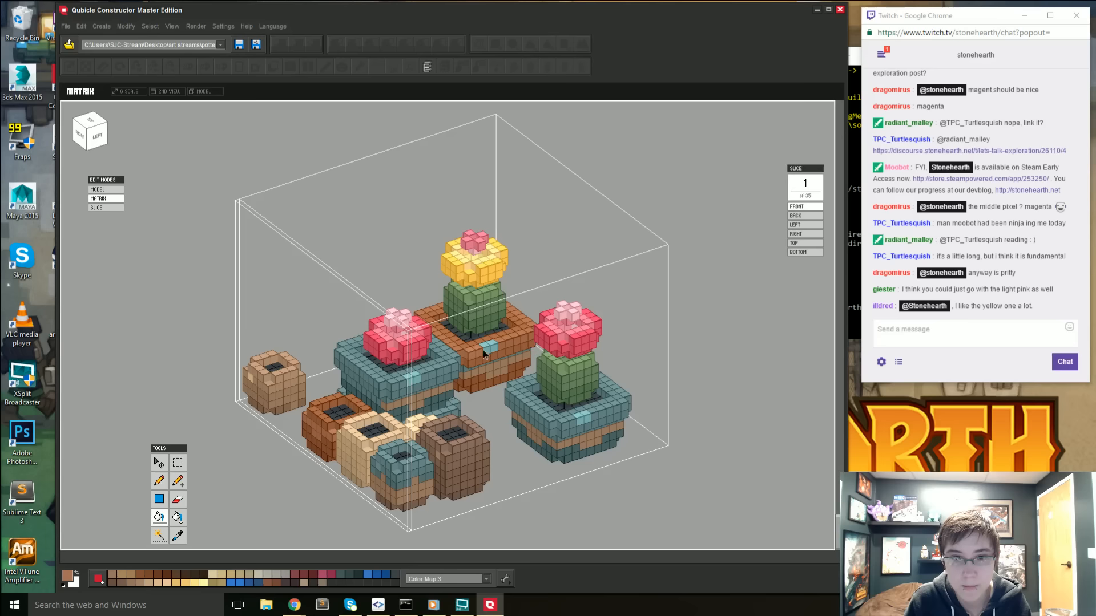
left_click(491, 349, "alt")
scroll(491, 348, "up", 2)
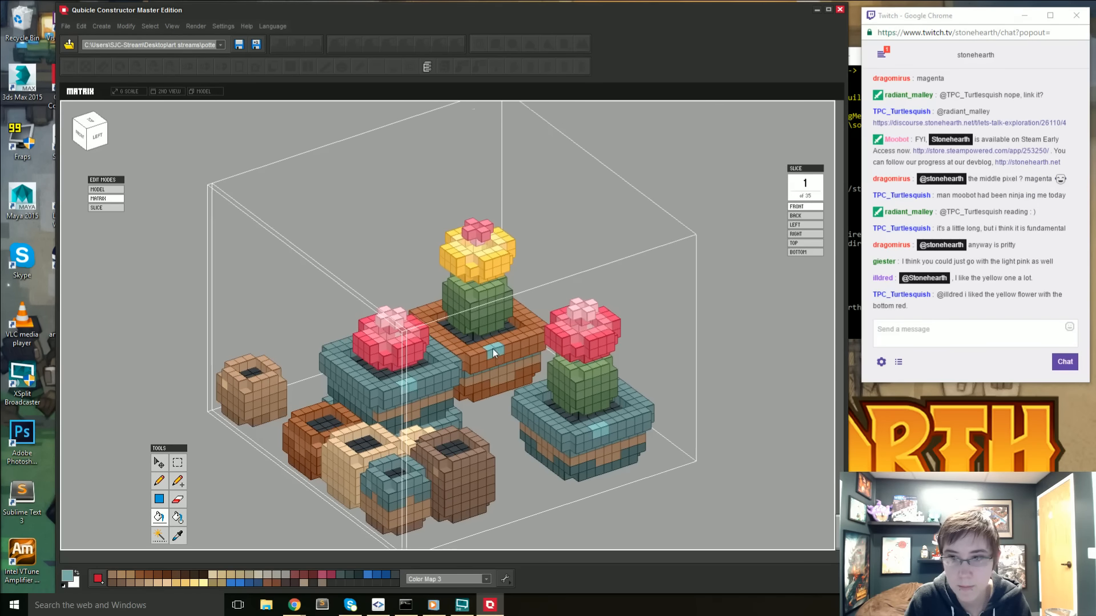
key("b")
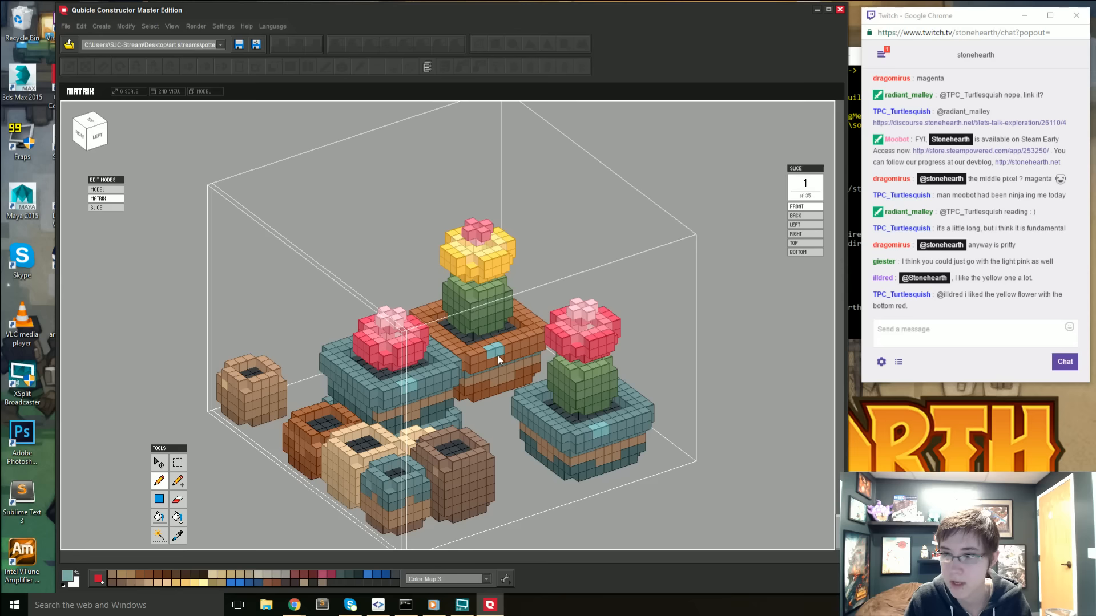
scroll(498, 350, "up", 1)
scroll(502, 347, "up", 1)
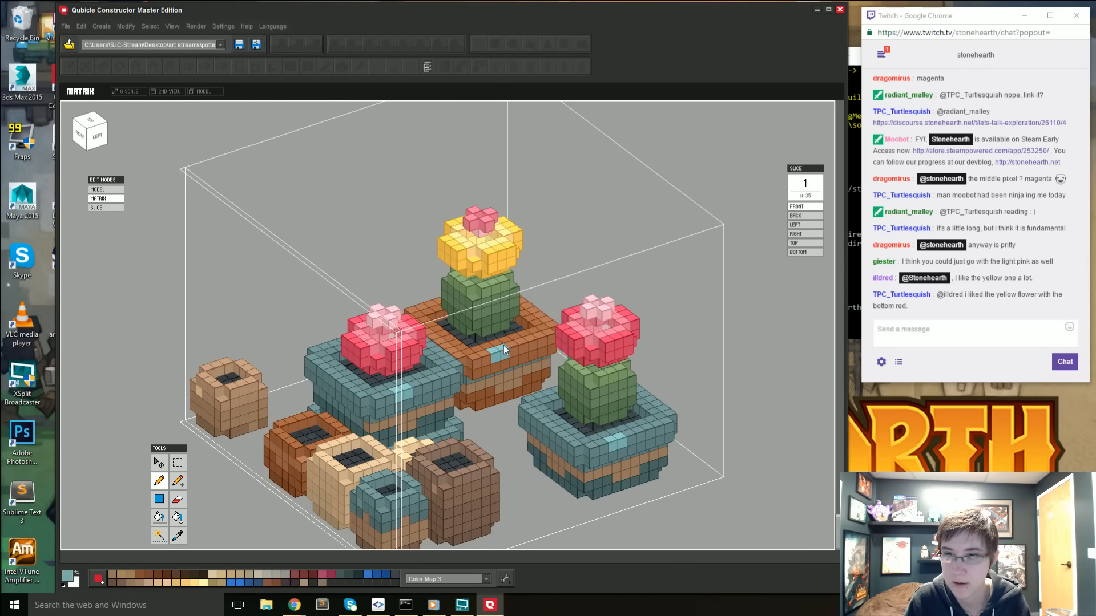
scroll(502, 354, "up", 2)
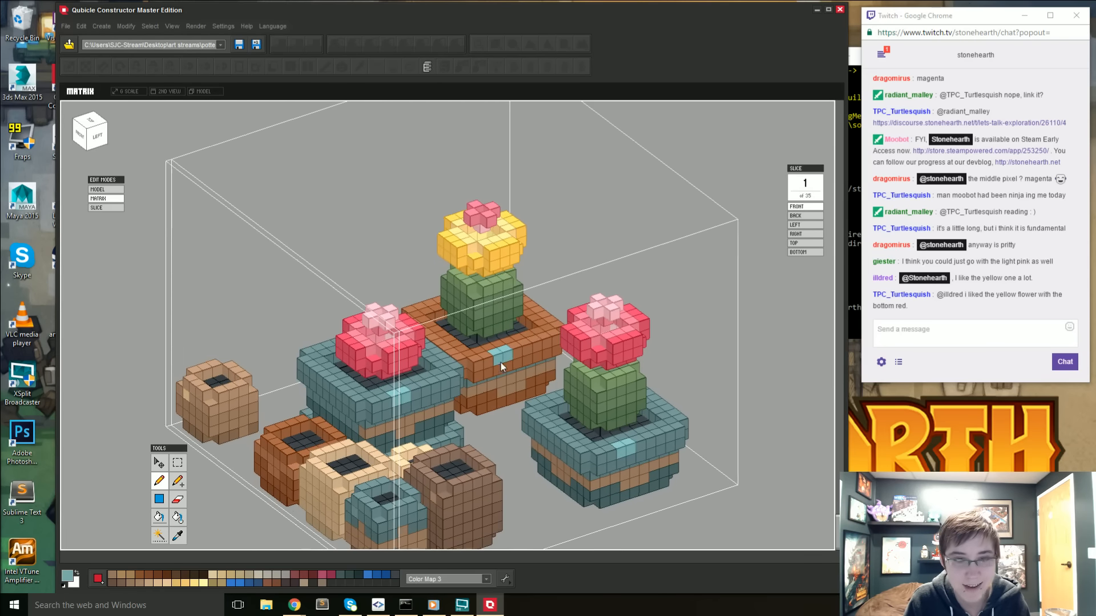
- Sample the rim's terracotta, lighten it slightly and pencil it over the light teal highlight voxels on the terracotta pot's rim
key("alt")
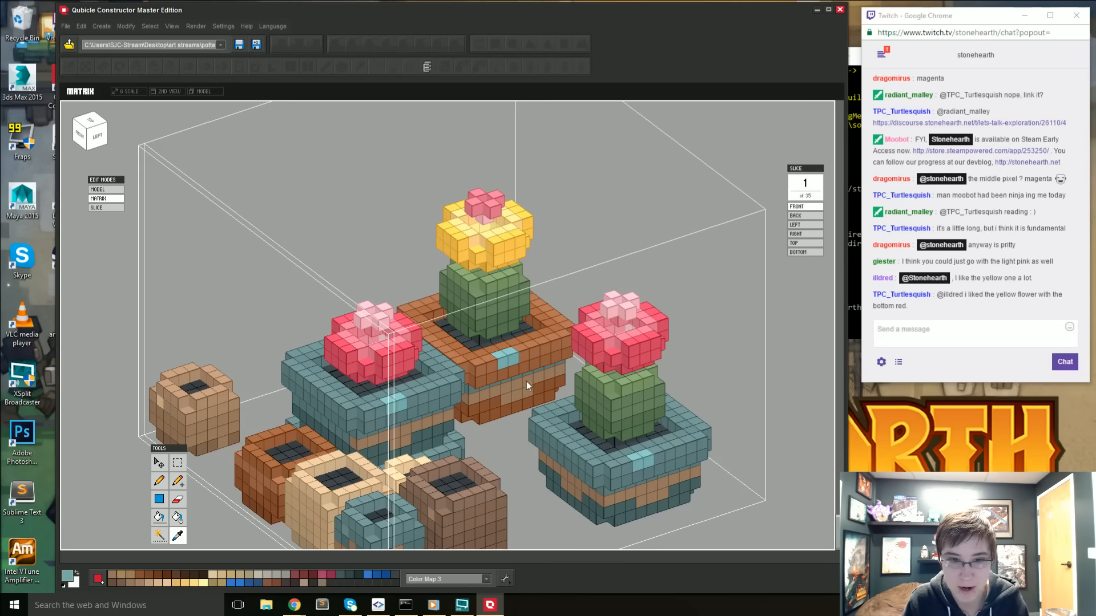
left_click(526, 381)
left_click(67, 575)
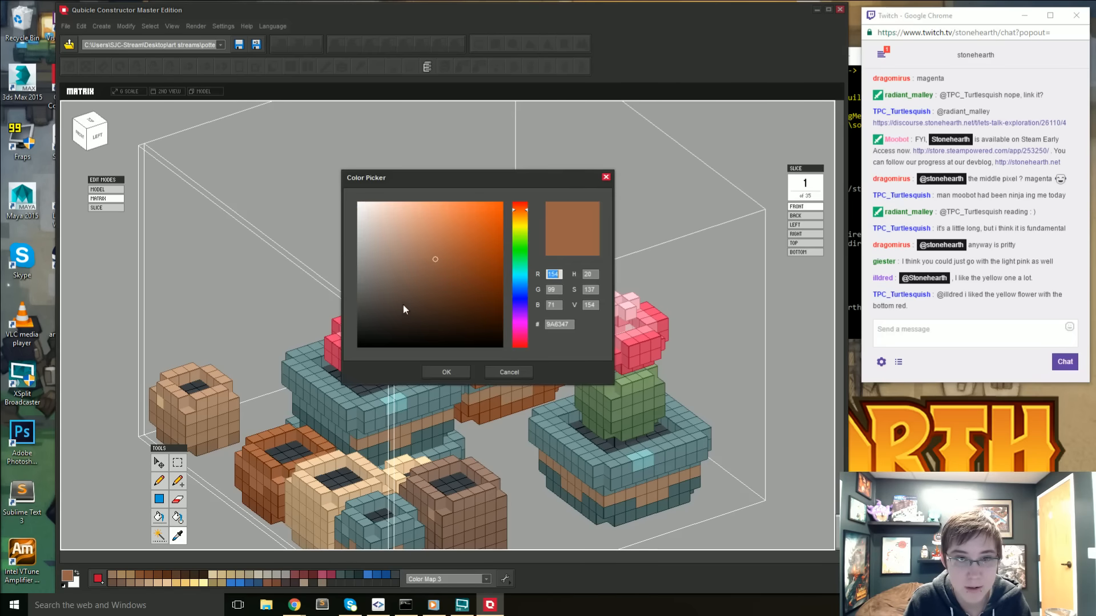
left_click(445, 371)
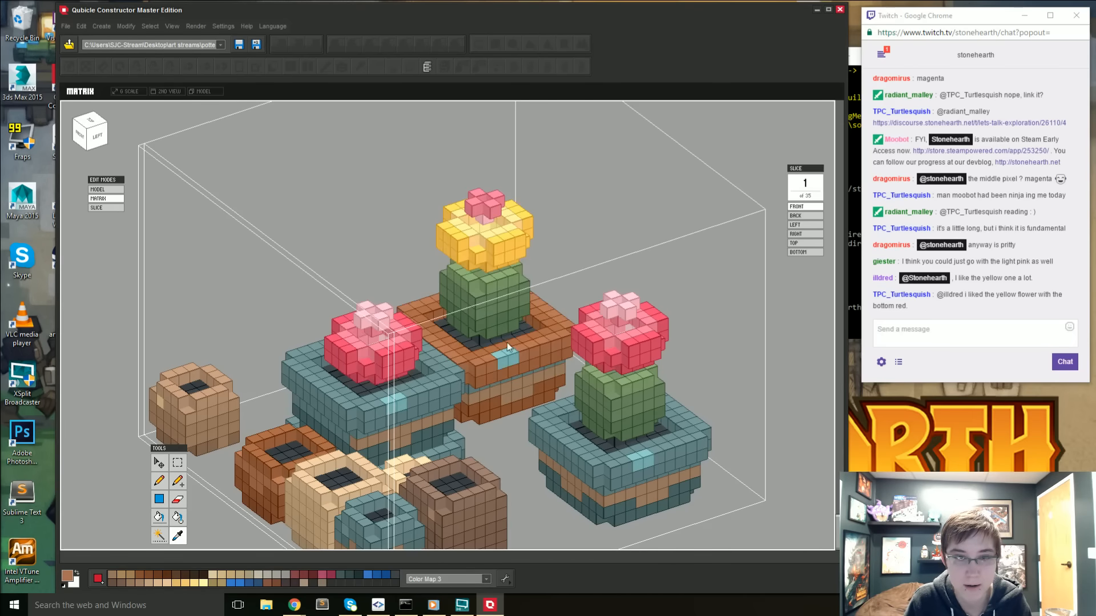
right_click_drag(490, 412, 632, 399)
middle_click_drag(435, 461, 589, 410)
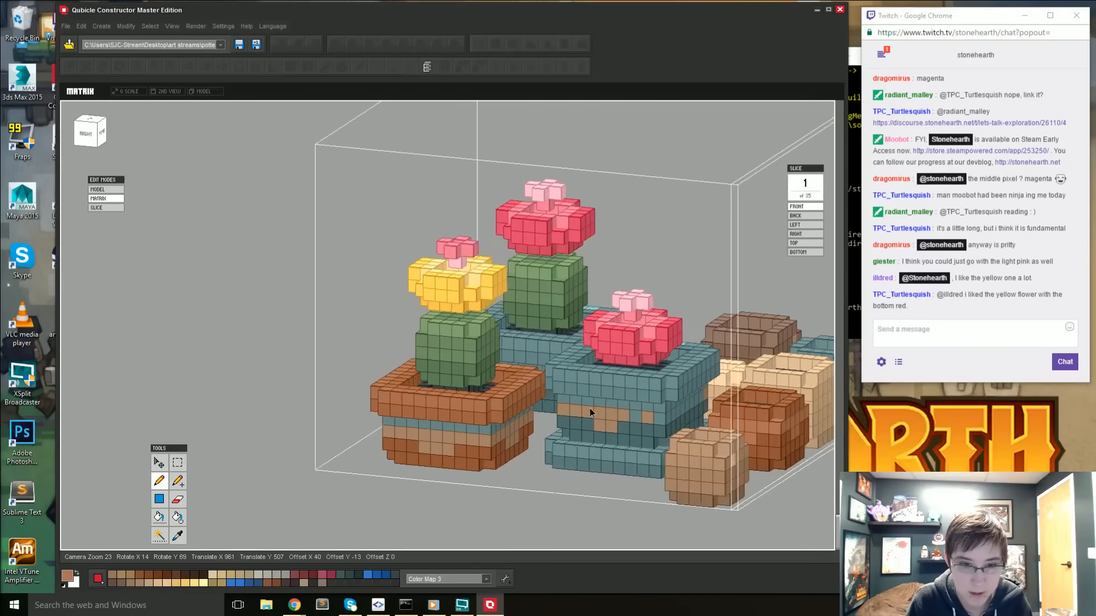
right_click_drag(590, 409, 693, 355)
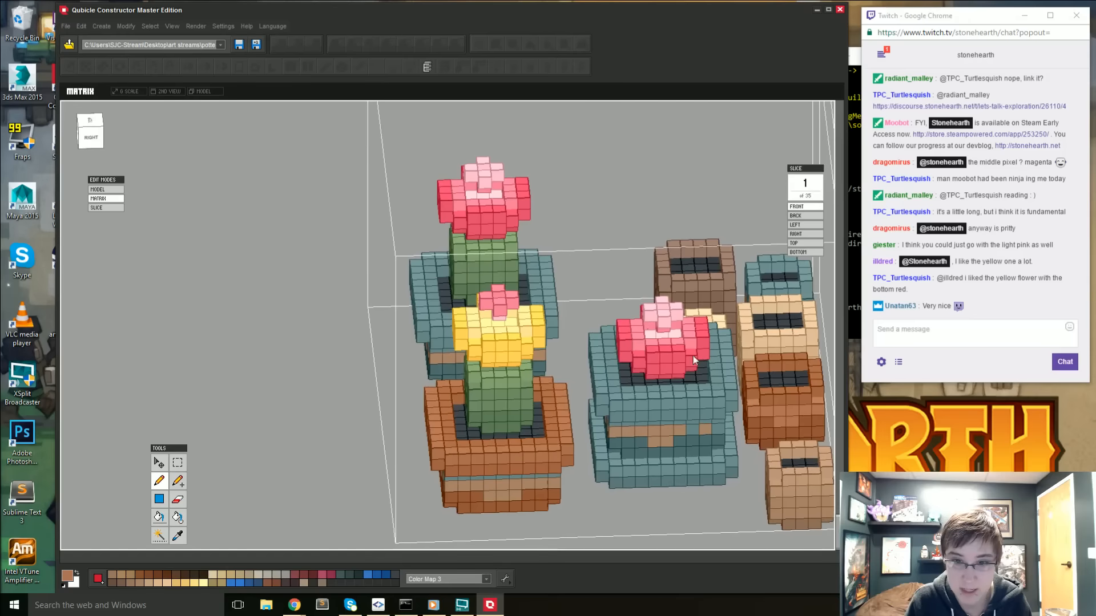
mouse_move(602, 433)
right_mouse_down()
mouse_move(579, 438)
mouse_move(607, 417)
right_mouse_up()
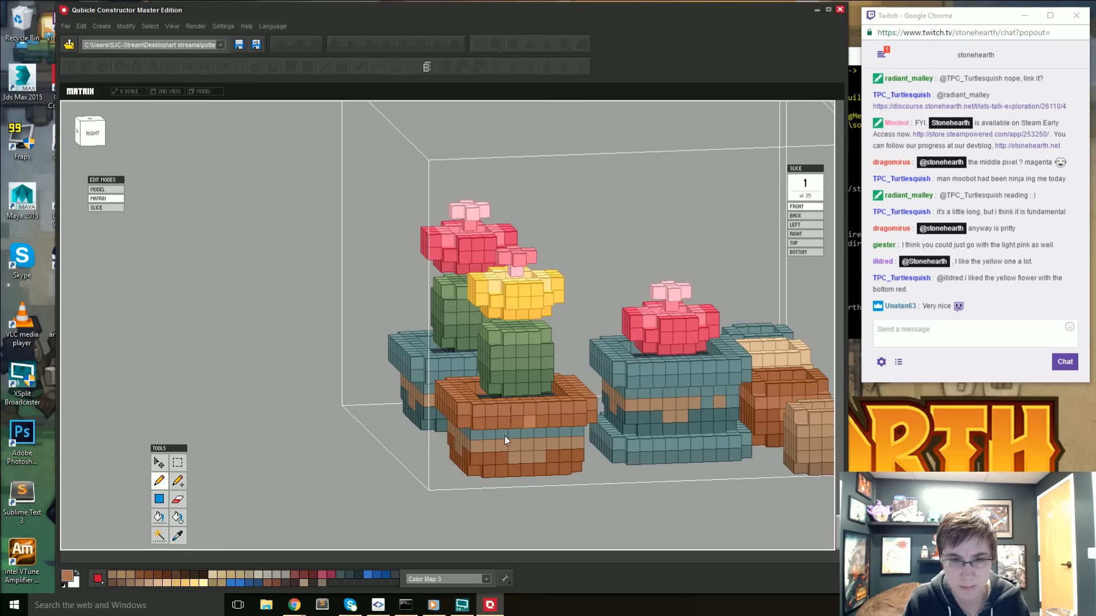
- Sample the pot's terracotta and pencil it over the teal voxel row below the rim, all around the yellow-flowered cactus's pot
key("i")
scroll(501, 427, "up", 1)
left_click(485, 440)
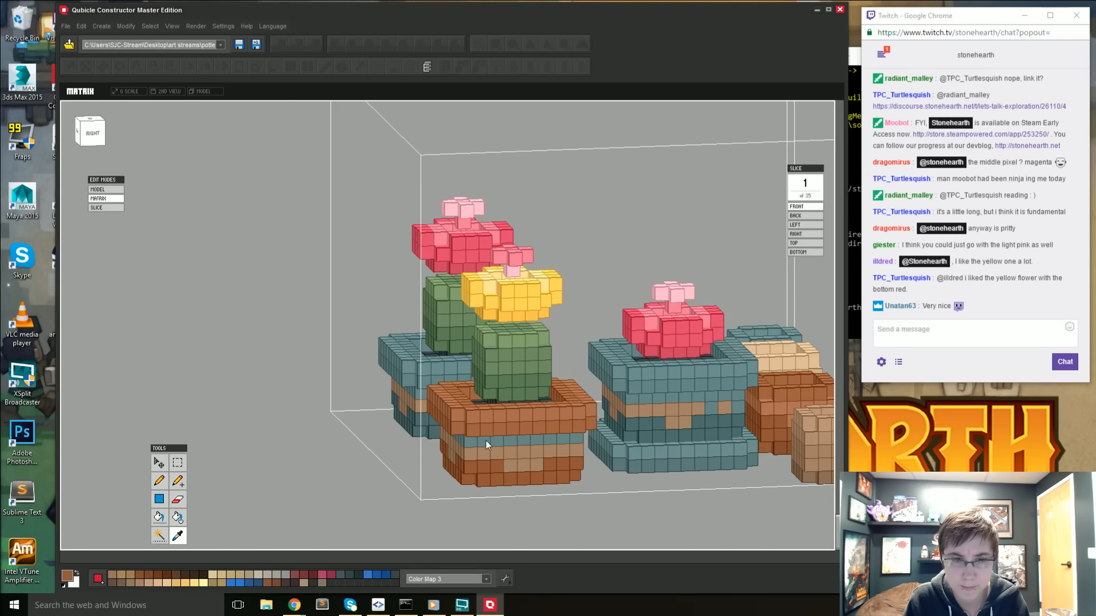
key("v")
scroll(486, 465, "up", 1)
key("i")
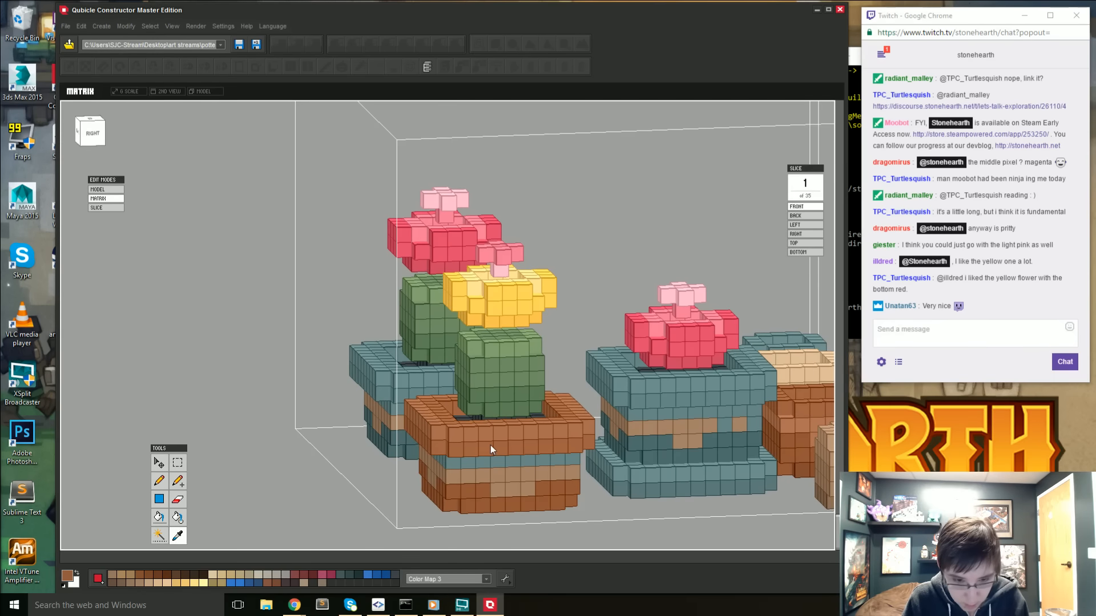
key("p")
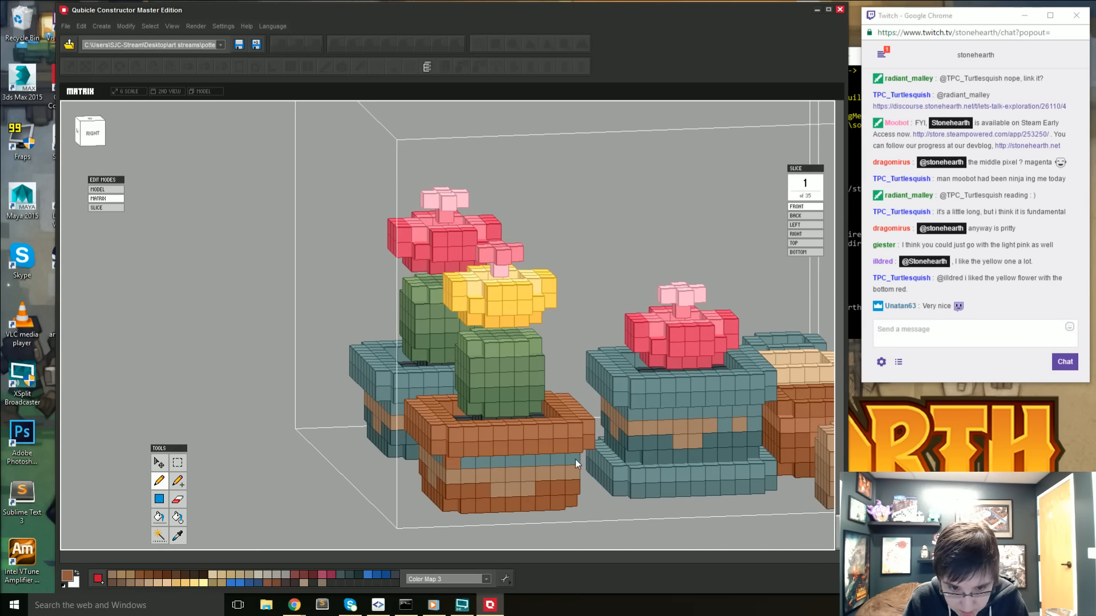
left_click_drag(575, 460, 577, 460)
right_click_drag(381, 501, 604, 456)
left_click_drag(707, 419, 814, 417)
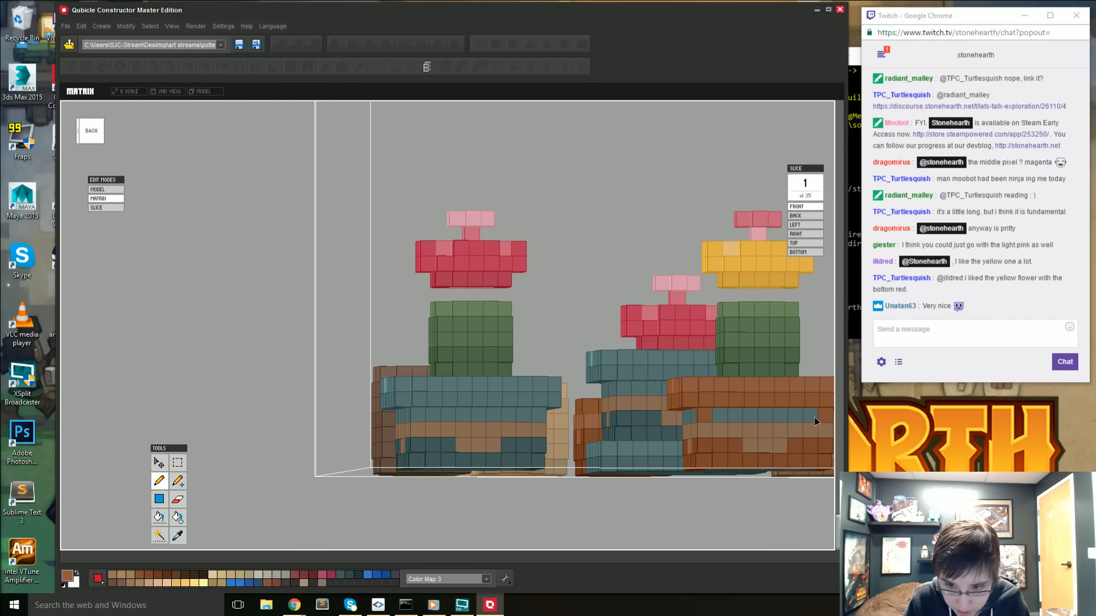
mouse_move(814, 416)
right_mouse_down()
mouse_move(728, 372)
mouse_move(708, 422)
mouse_move(624, 402)
mouse_move(685, 400)
mouse_move(680, 392)
mouse_move(535, 406)
mouse_move(607, 415)
mouse_move(635, 386)
mouse_move(421, 440)
right_mouse_up()
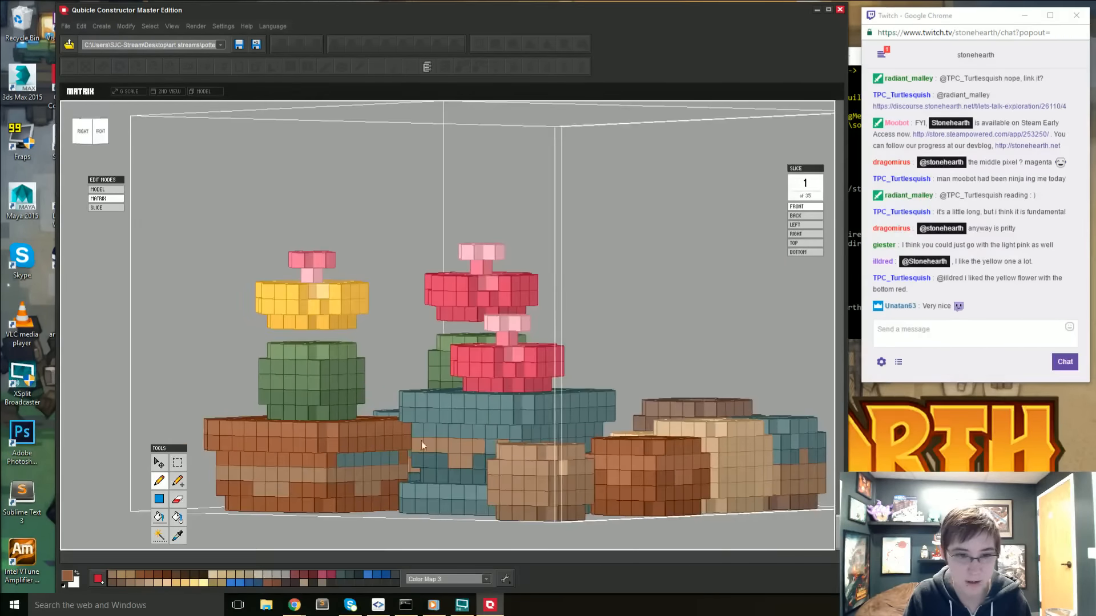
mouse_move(342, 465)
right_mouse_down()
mouse_move(282, 471)
mouse_move(348, 478)
right_mouse_up()
right_click_drag(214, 501, 489, 480)
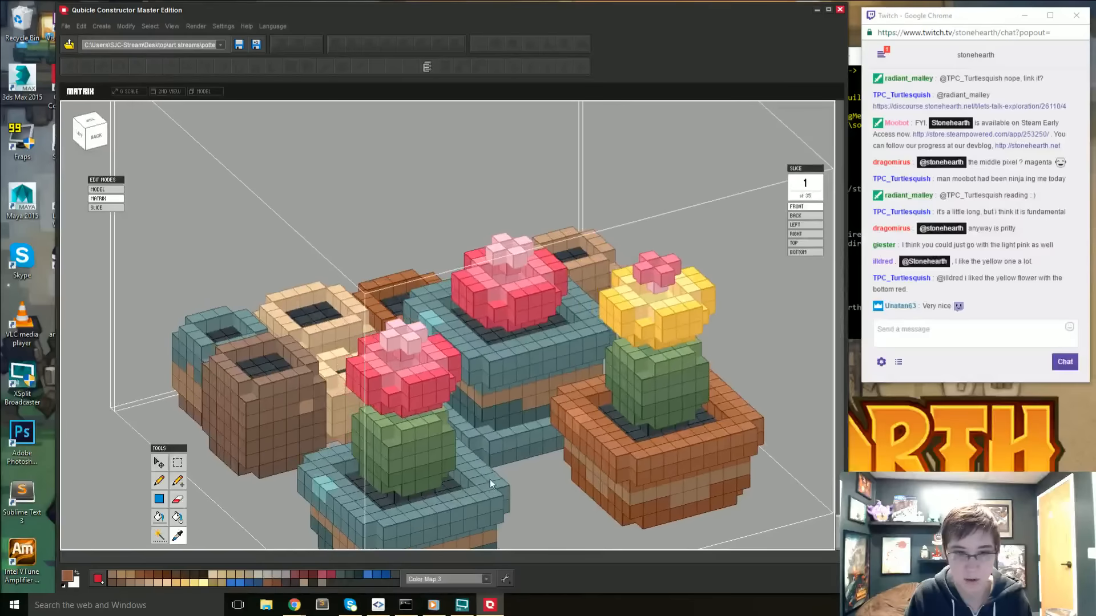
- Examine the terracotta pot up close and among the other models in the scene, then reopen the pot group's matrix
middle_click_drag(638, 460, 499, 448)
right_click_drag(500, 447, 516, 440)
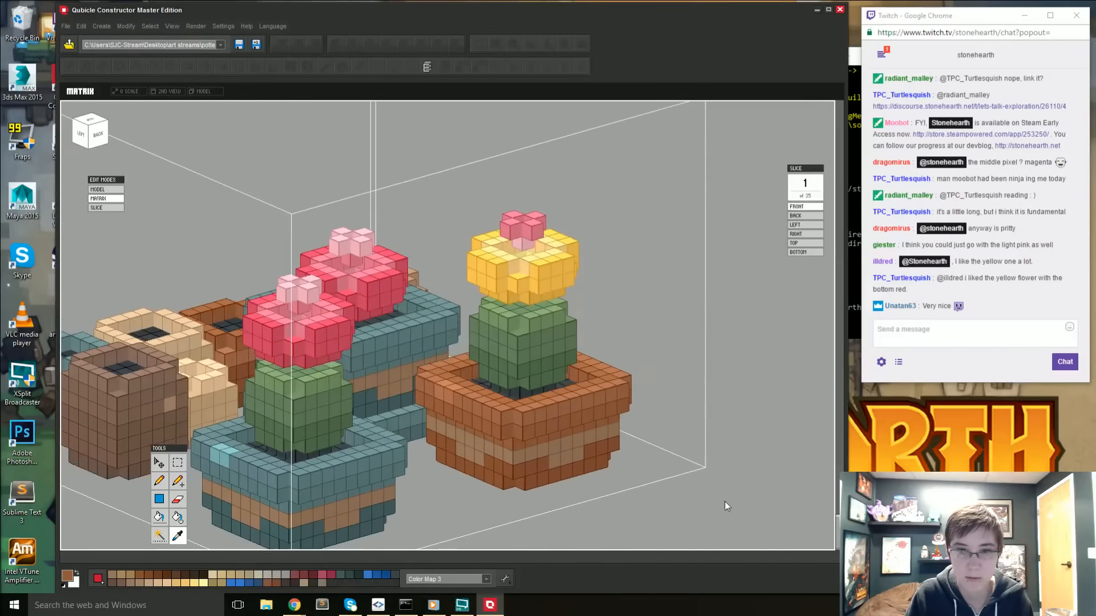
double_click(729, 505)
scroll(729, 505, "down", 5)
left_click(496, 488)
right_click_drag(495, 487, 614, 473)
right_click_drag(636, 477, 616, 489)
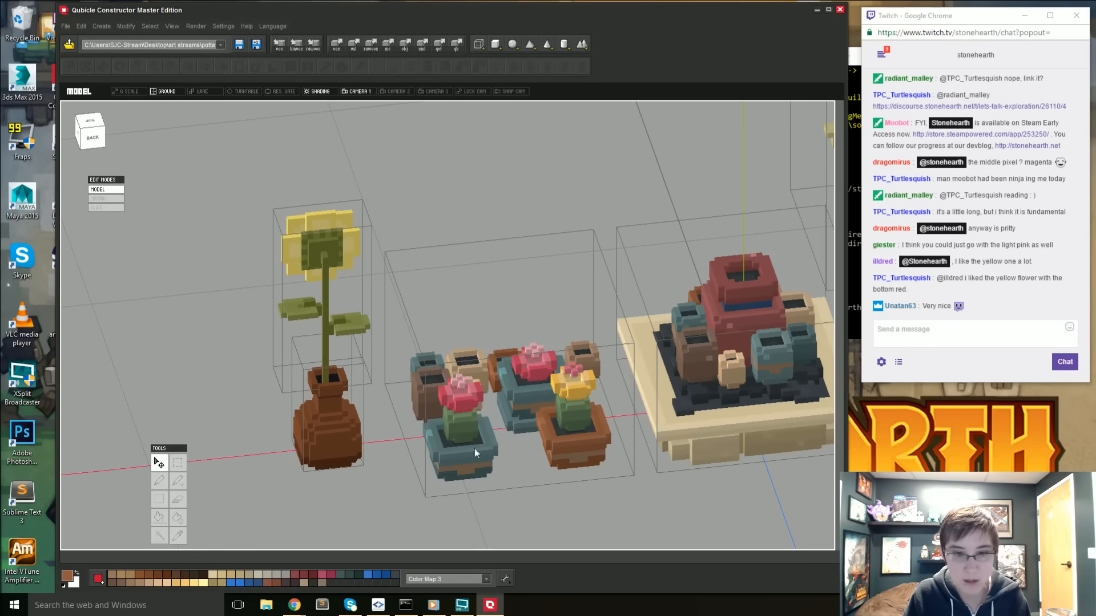
right_click_drag(474, 448, 546, 453)
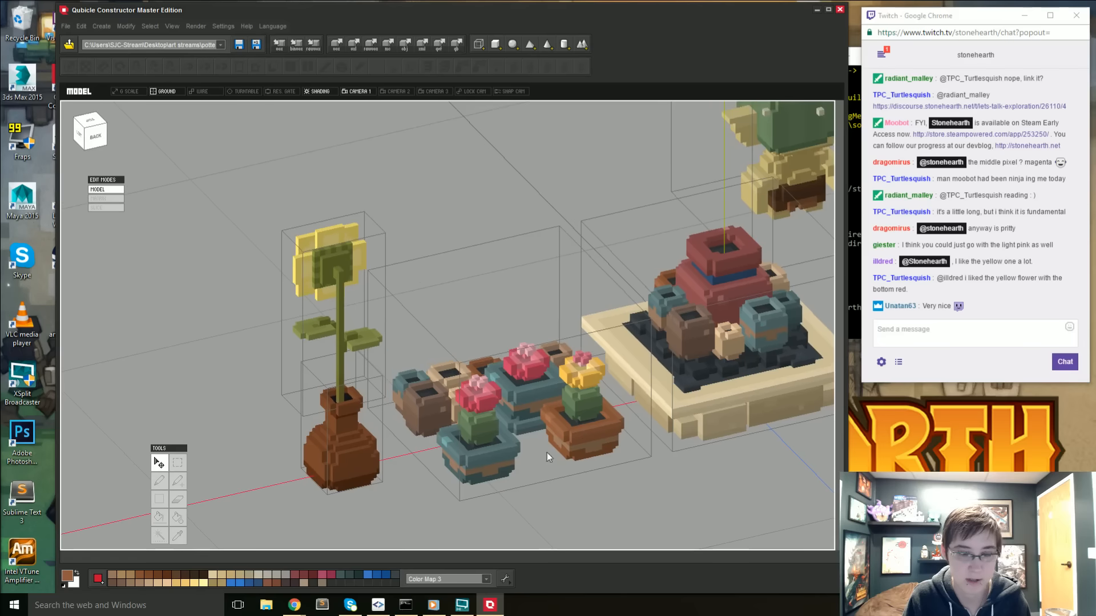
middle_click_drag(611, 436, 583, 439)
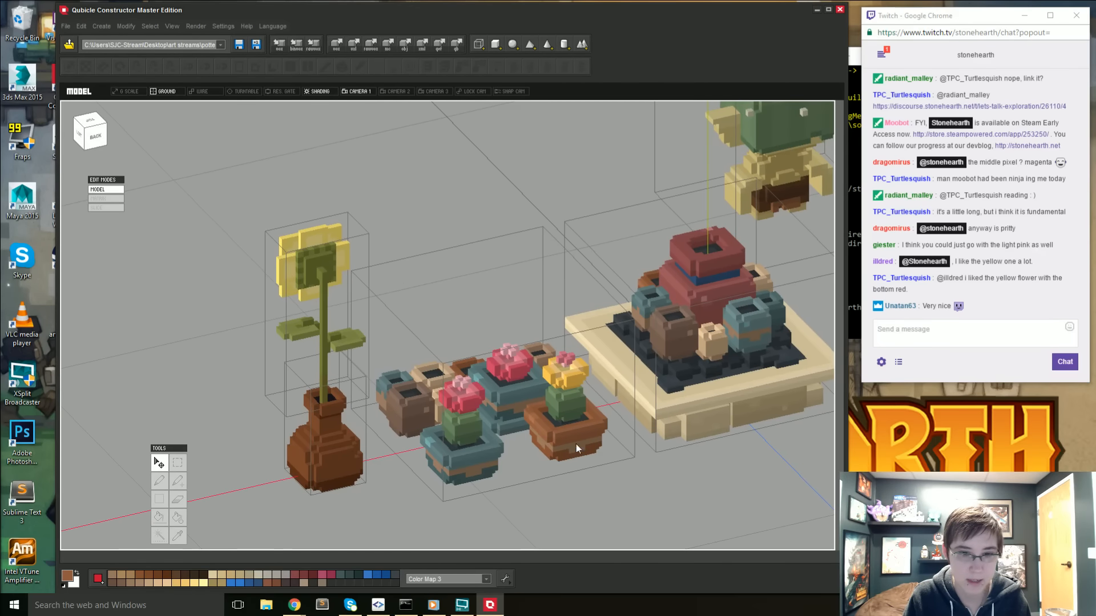
double_click(576, 443)
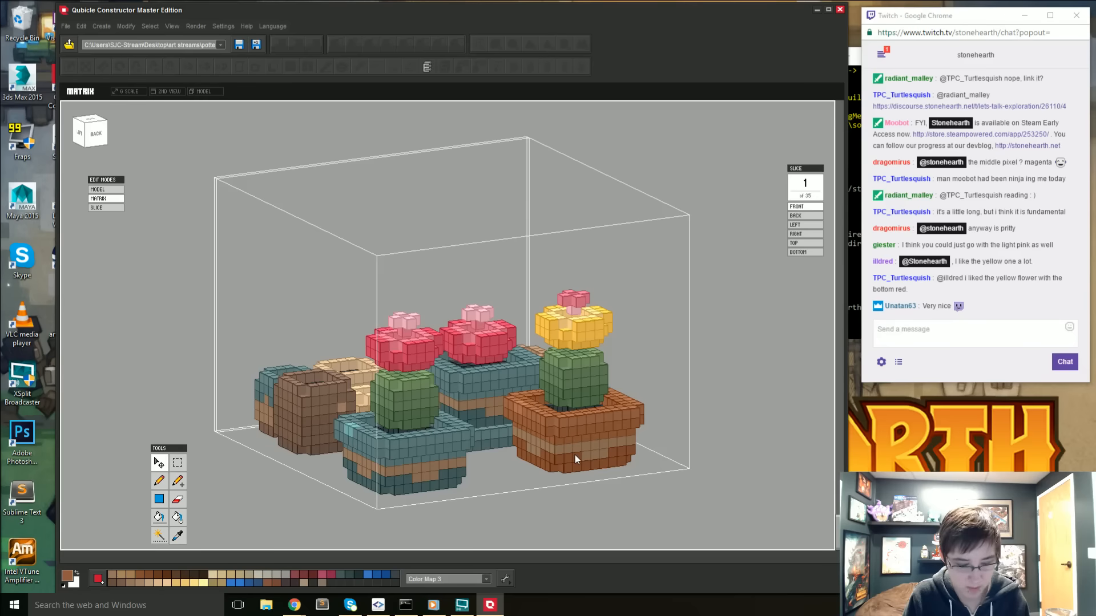
- Sample the terracotta pot's tan band, darken the colour to 876650 and fill the band with it
key("i")
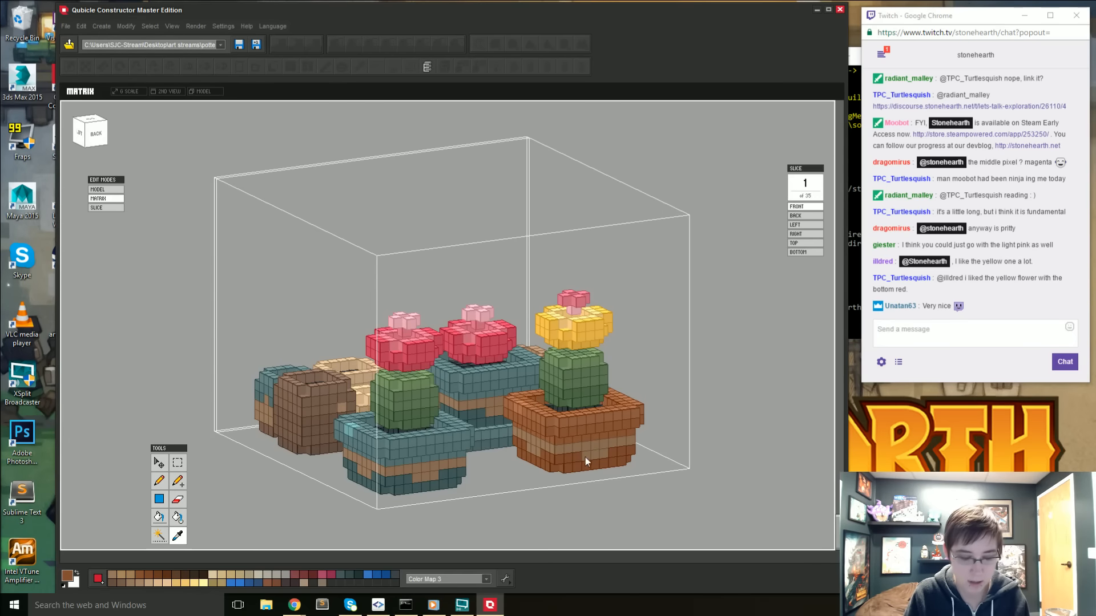
left_click(592, 455)
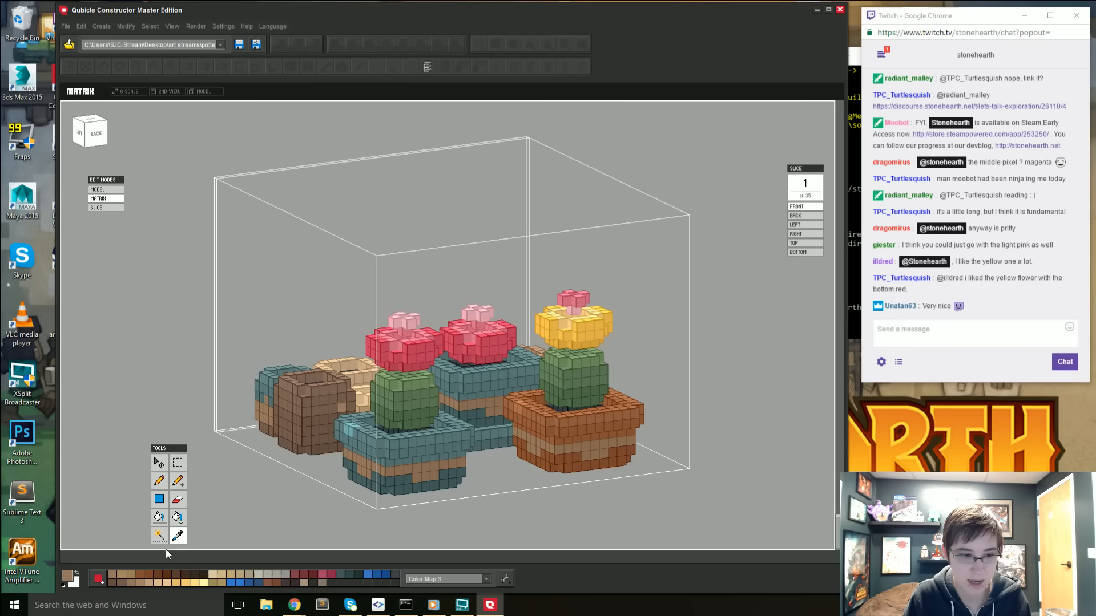
left_click(68, 576)
left_click_drag(416, 263, 415, 269)
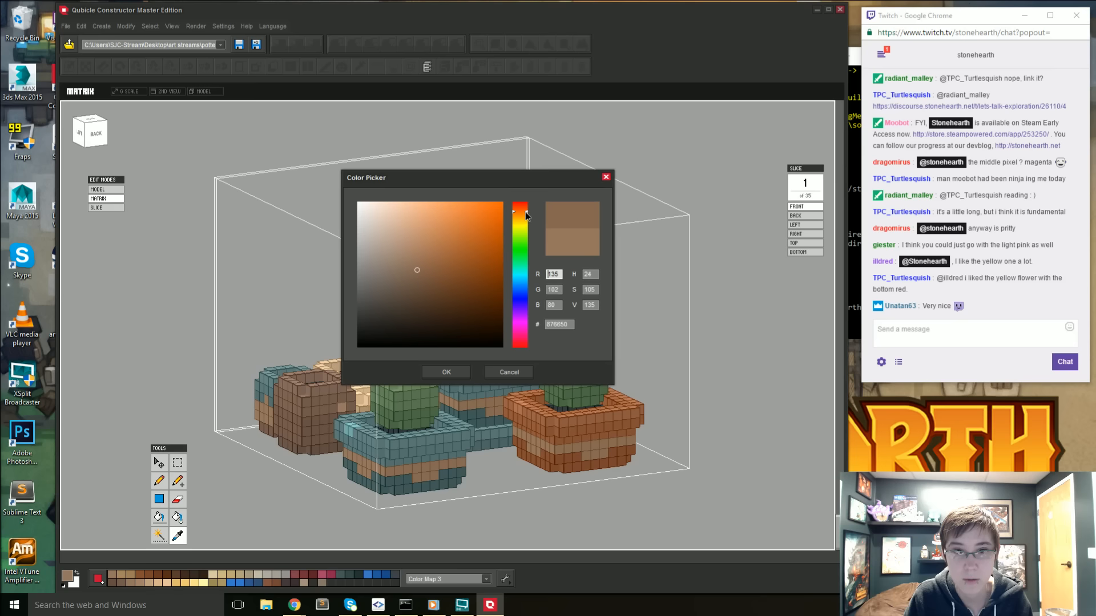
left_click(451, 372)
key("g")
left_click(559, 452)
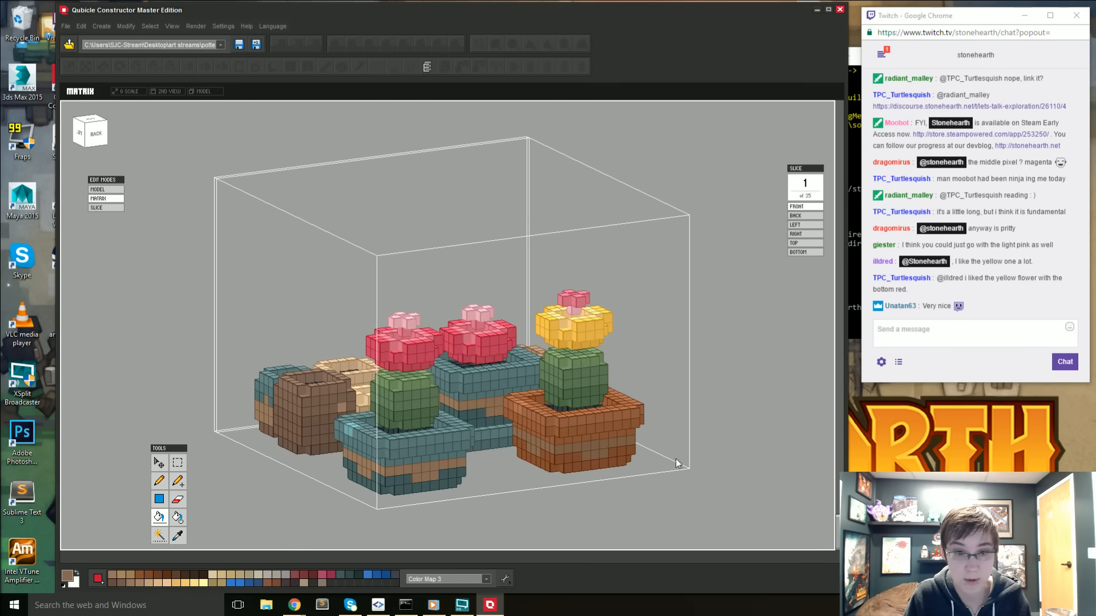
- Sample the pot's terracotta, darken it to 76452C and fill the band around the pot with it
right_click_drag(560, 450, 572, 472)
key("i")
left_click(540, 476)
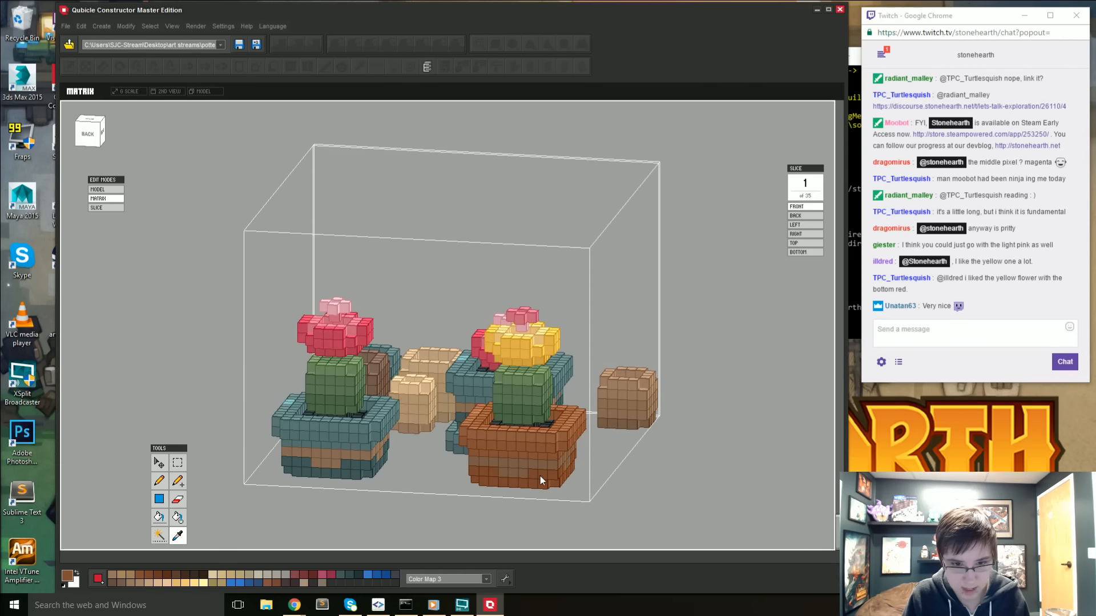
scroll(539, 477, "up", 1)
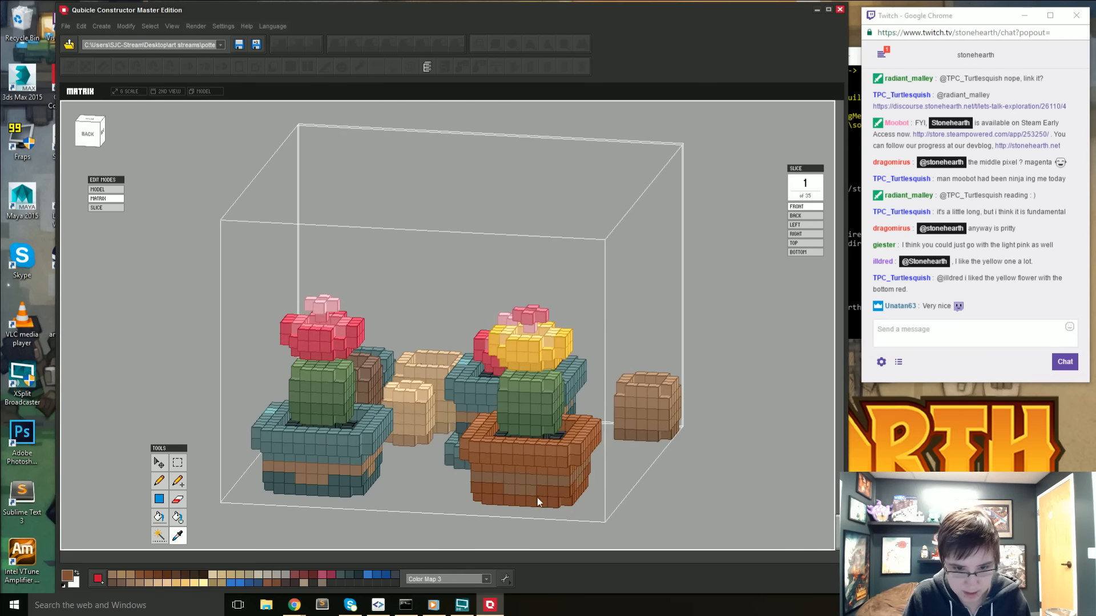
left_click(67, 576)
left_click_drag(450, 266, 448, 280)
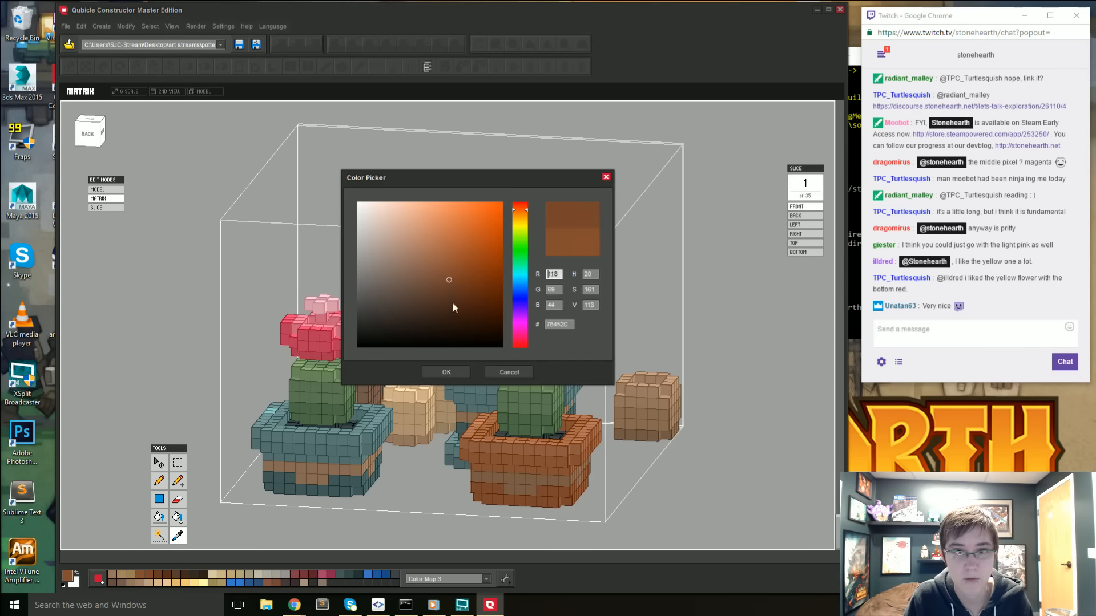
left_click(455, 372)
key("g")
left_click(522, 477)
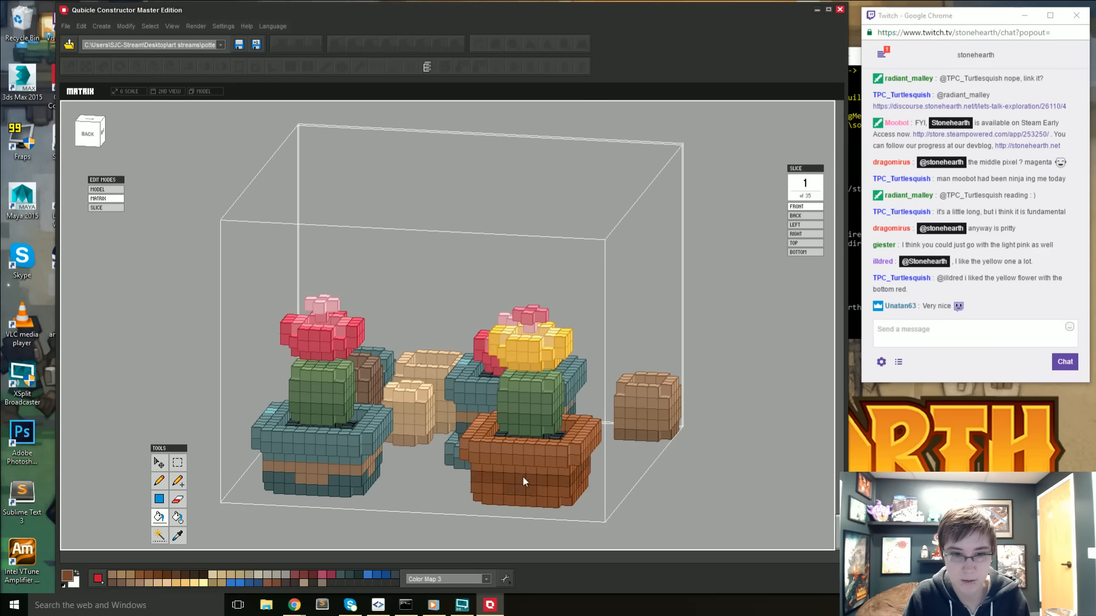
- Darken the active colour to 6A3E27 and fill the terracotta pot's band with it
mouse_move(591, 490)
right_mouse_down()
mouse_move(550, 489)
mouse_move(646, 488)
mouse_move(549, 506)
right_mouse_up()
left_click(67, 576)
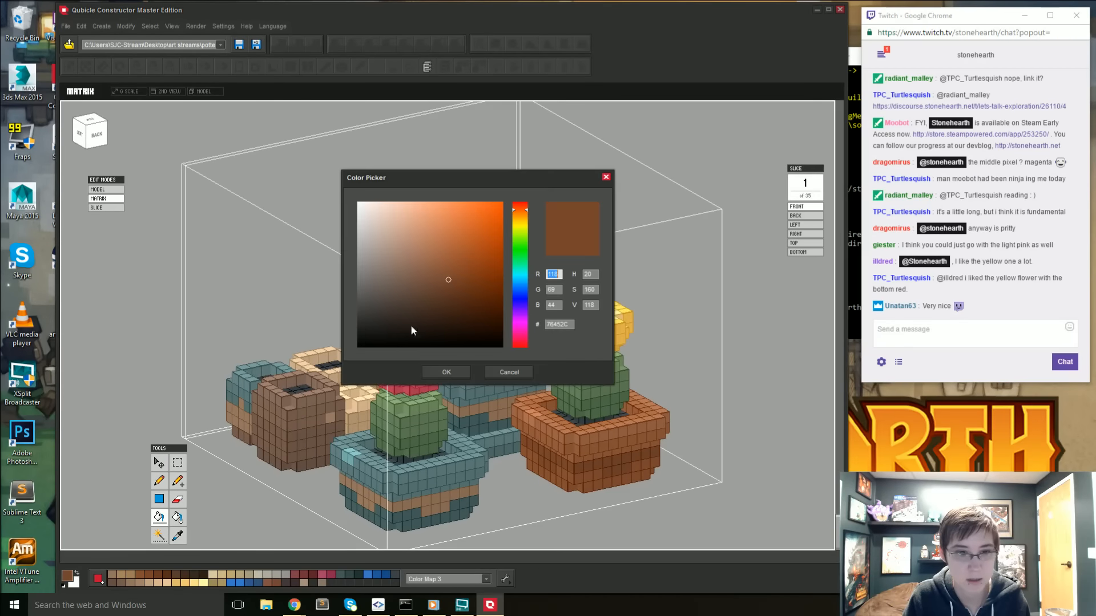
left_click(449, 287)
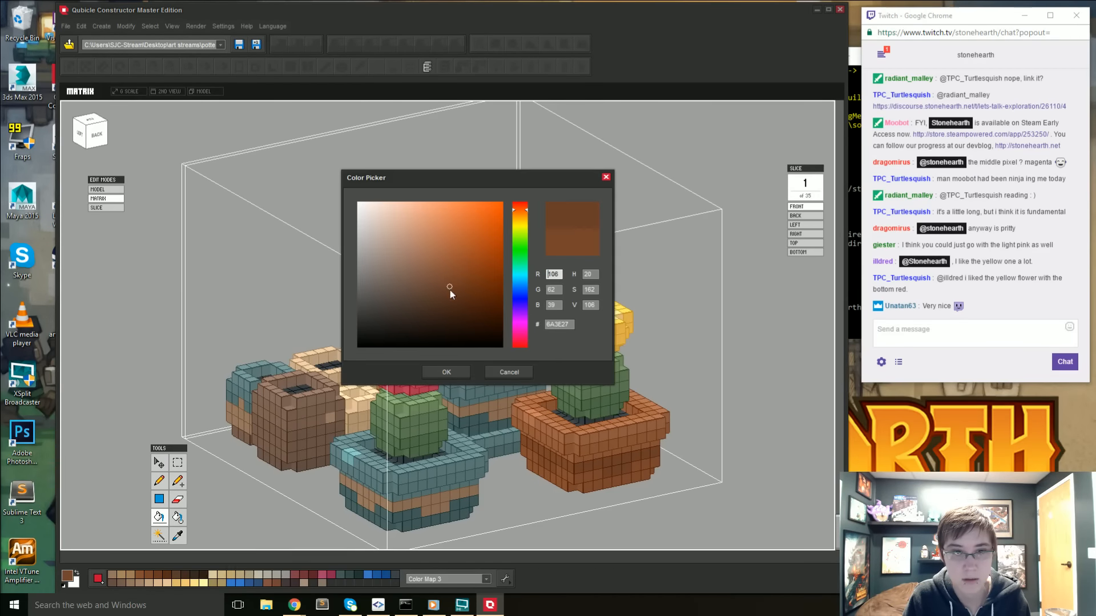
left_click(446, 372)
right_click_drag(615, 467, 611, 467)
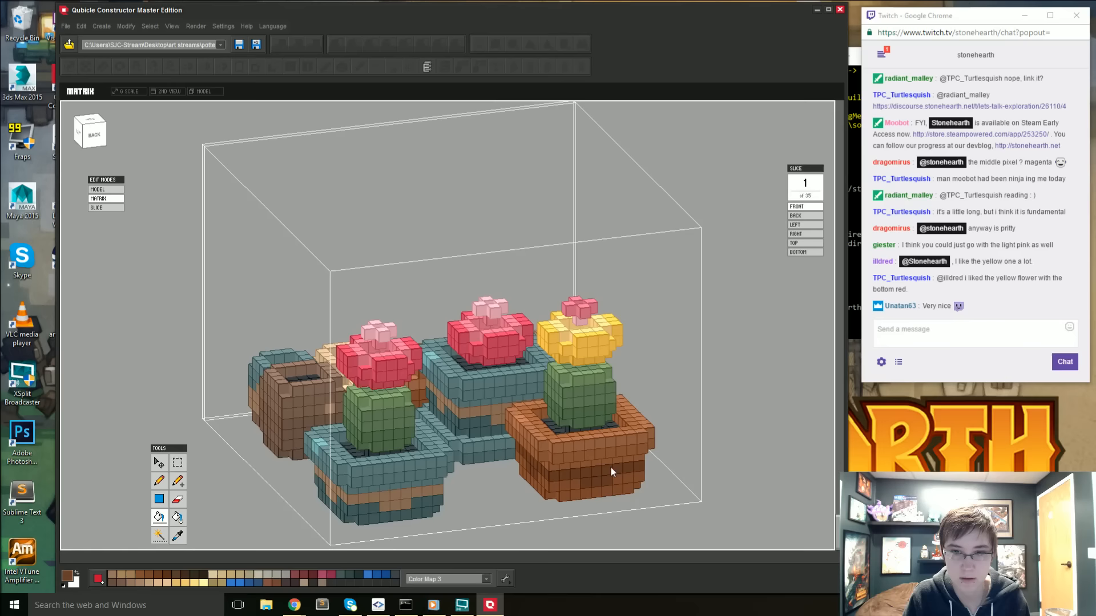
- Examine the terracotta pot's dark band from several sides and compare the potted cacti with the neighbouring models in the scene
double_click(759, 474)
left_click(759, 474)
scroll(759, 475, "down", 4)
right_click_drag(758, 475, 701, 480)
key("Tab")
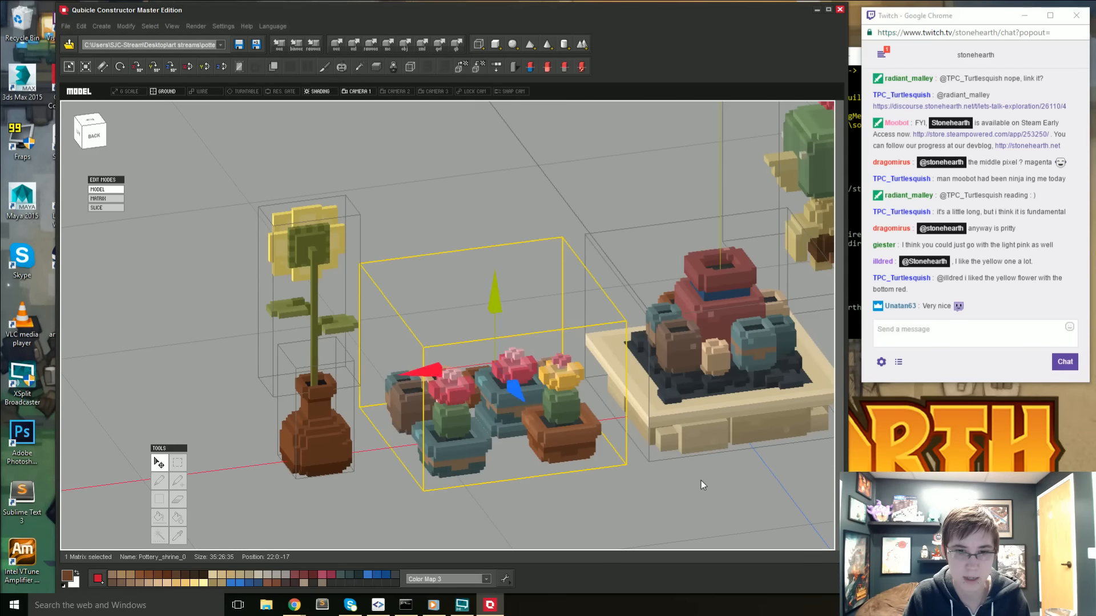
key("Tab")
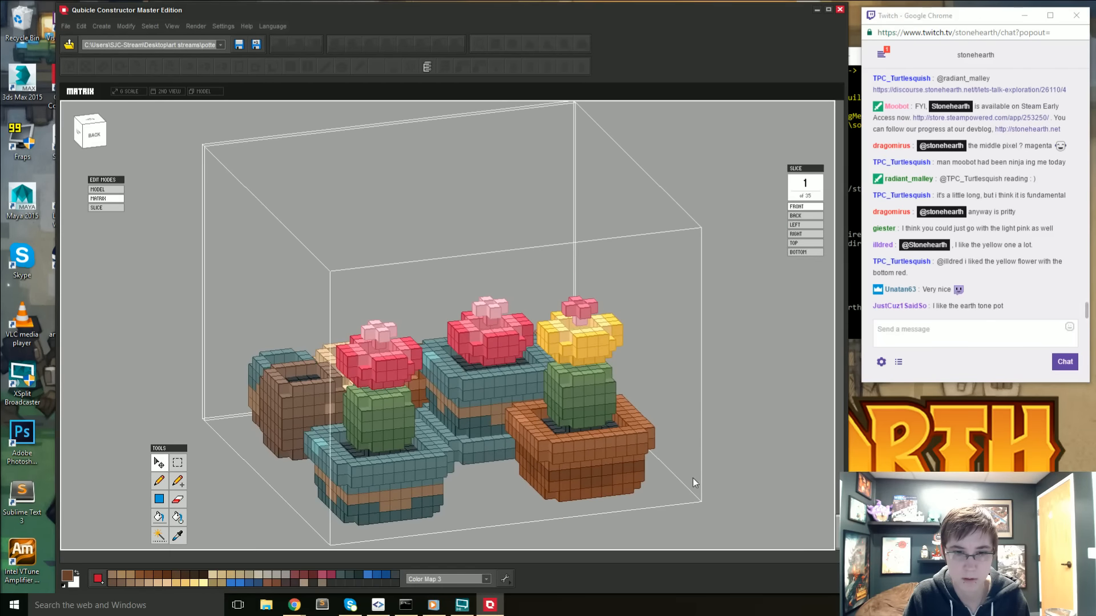
right_click_drag(693, 478, 577, 454)
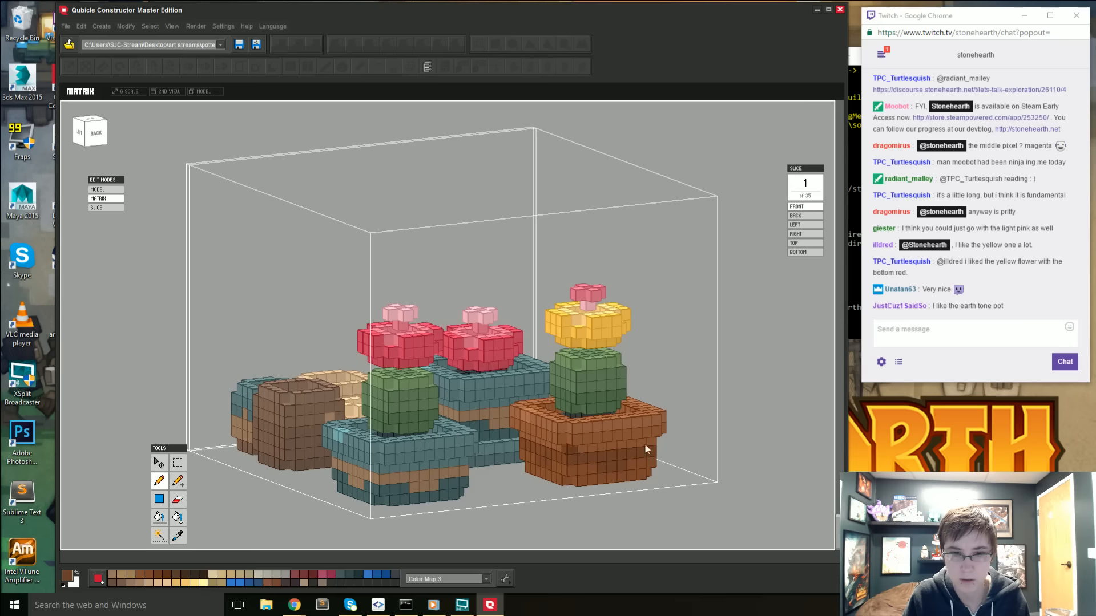
right_click_drag(651, 443, 578, 461)
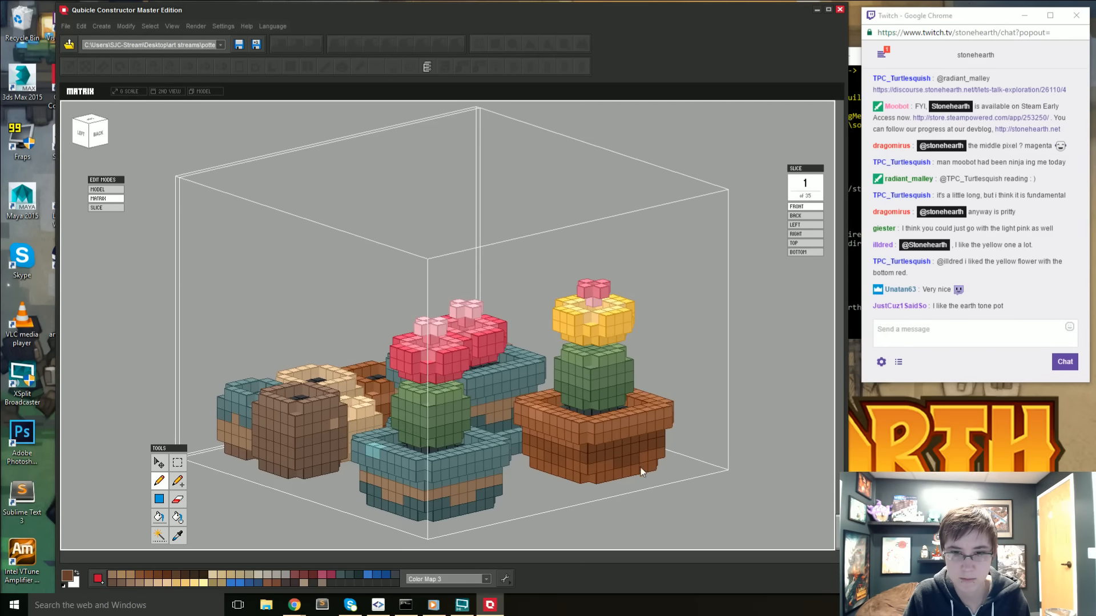
mouse_move(640, 467)
right_mouse_down()
mouse_move(610, 477)
mouse_move(657, 478)
right_mouse_up()
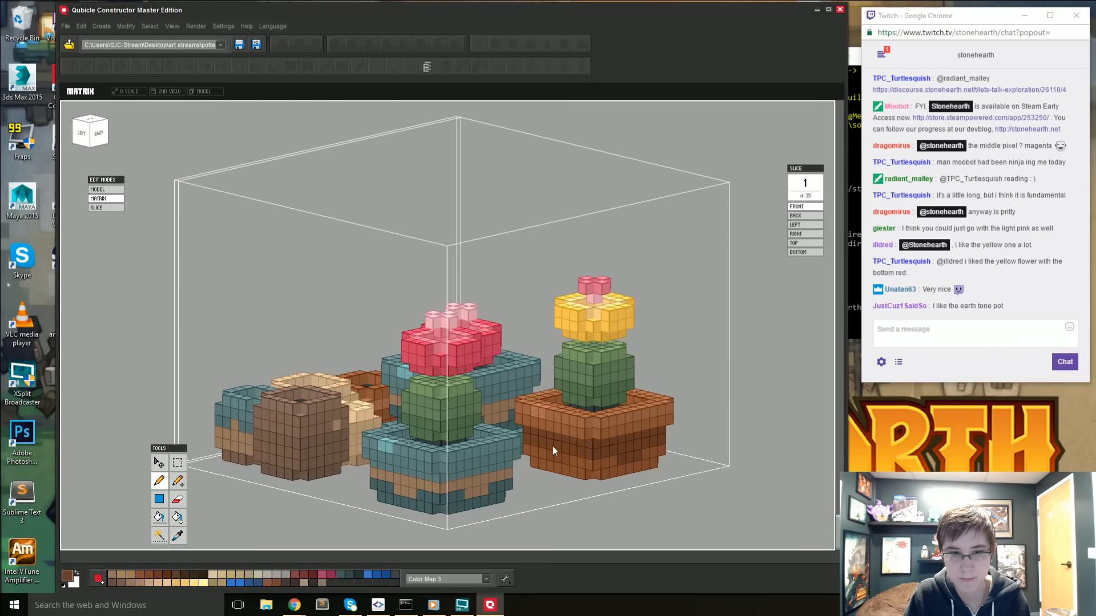
key("g")
mouse_move(719, 465)
right_mouse_down()
mouse_move(470, 474)
mouse_move(415, 488)
mouse_move(399, 474)
mouse_move(344, 472)
mouse_move(654, 491)
right_mouse_up()
key("b")
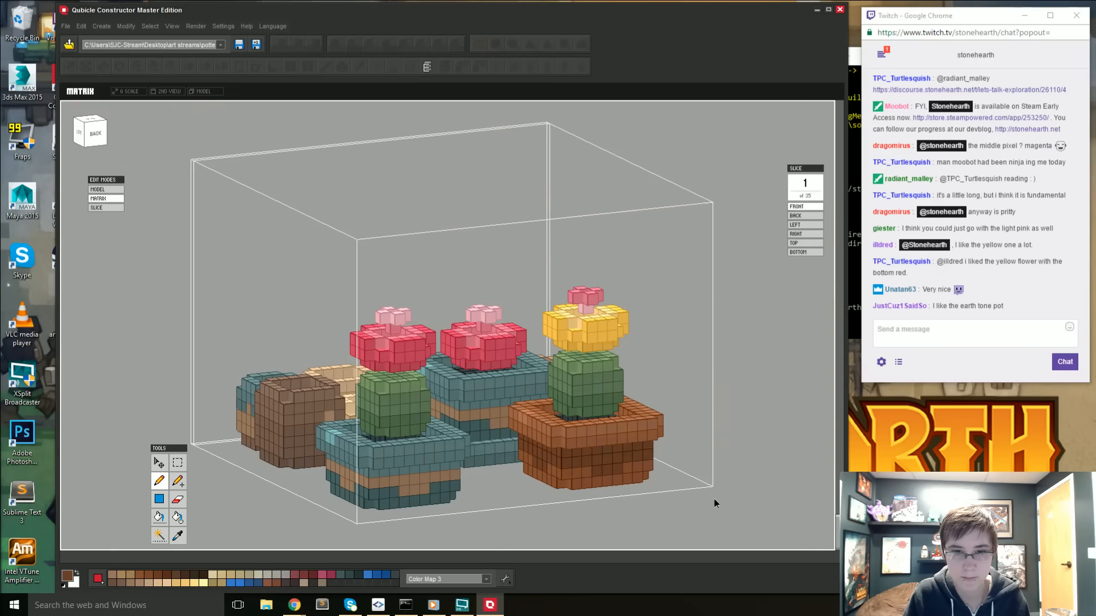
key("Tab")
right_click_drag(655, 478, 470, 473)
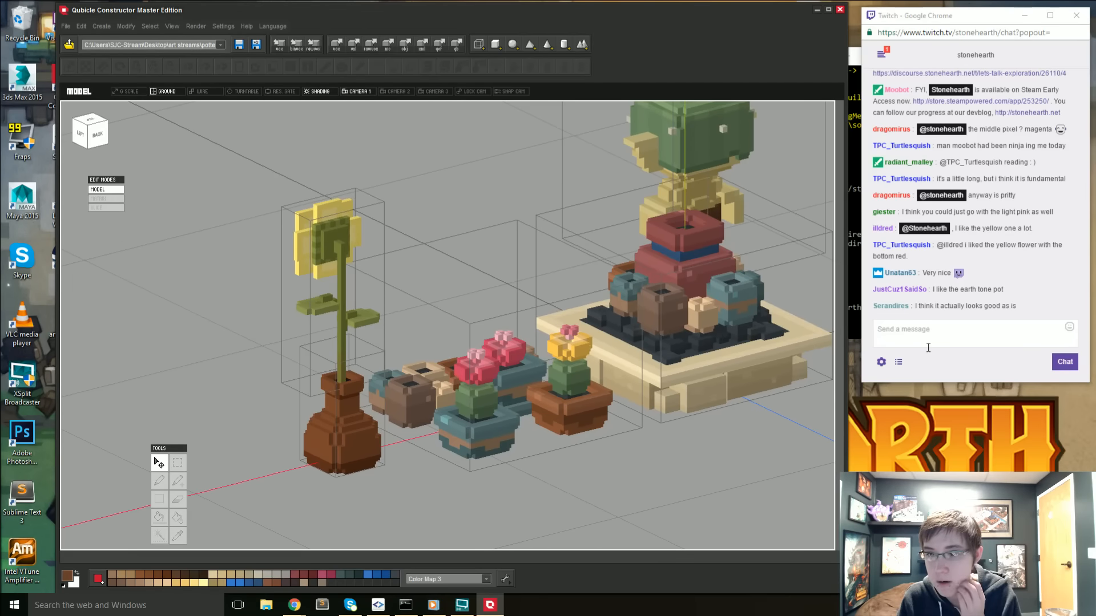
right_click_drag(774, 410, 532, 307)
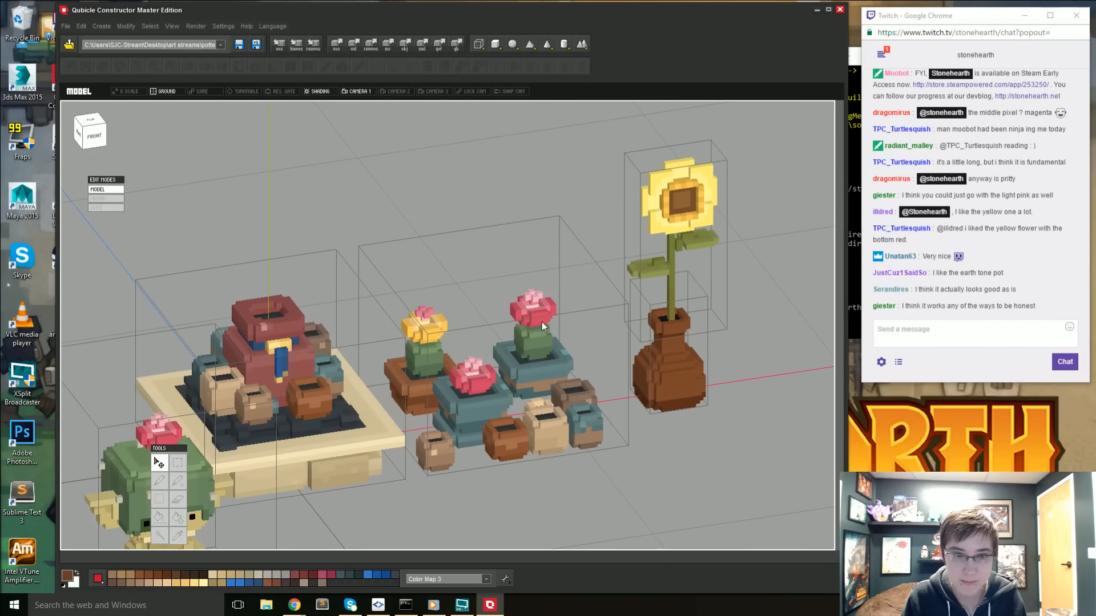
- Select the pink flower on the rear teal pot's cactus and preview different hue shifts on it, such as 51, -59 and -170
double_click(542, 322)
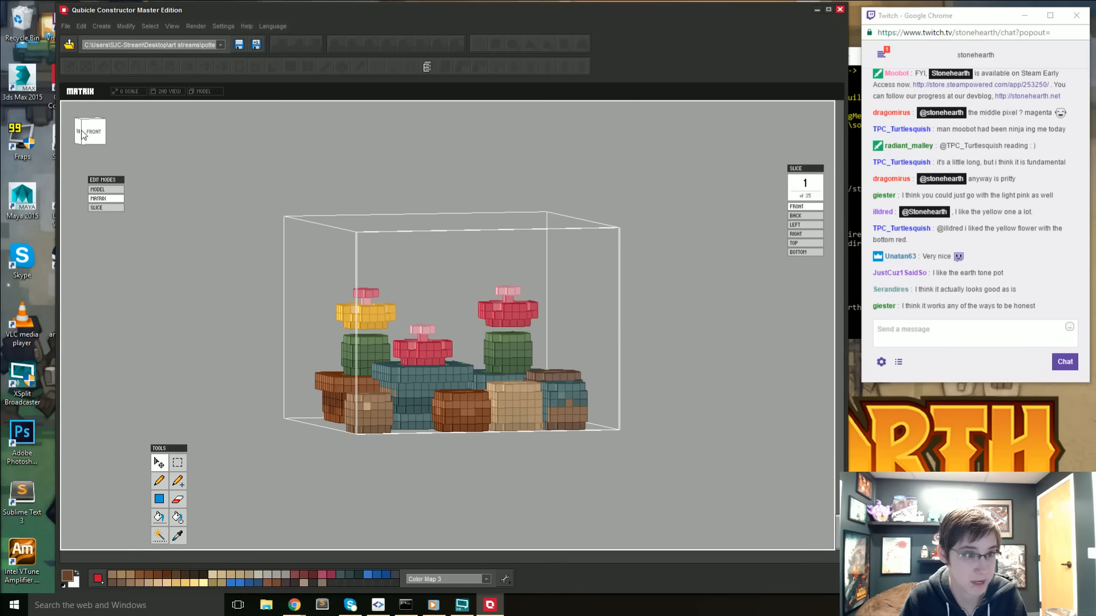
left_click(177, 463)
left_click_drag(453, 266, 551, 327)
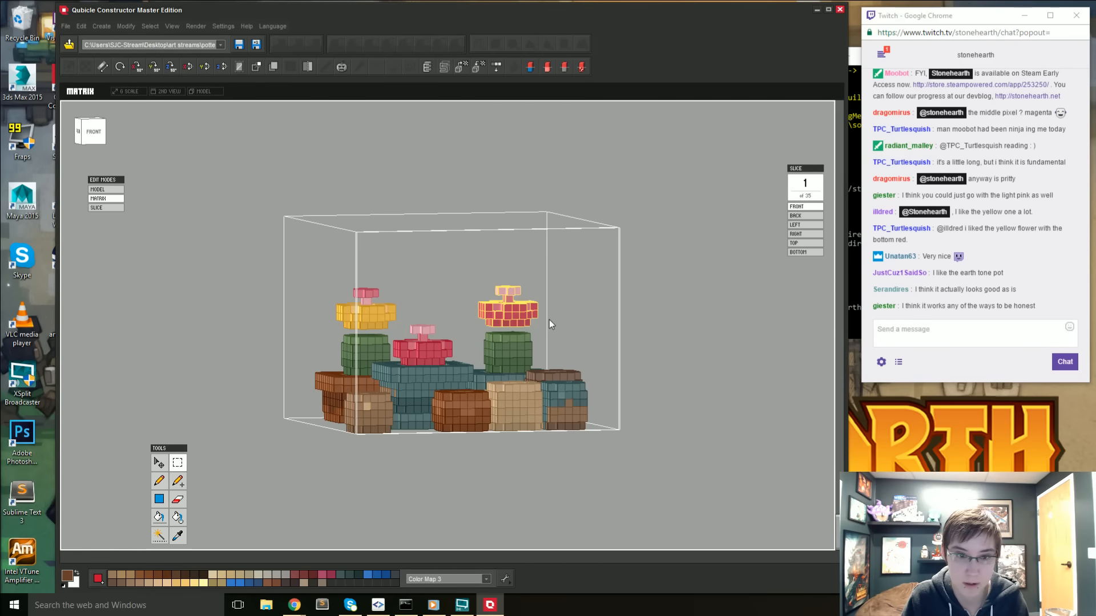
left_click(126, 26)
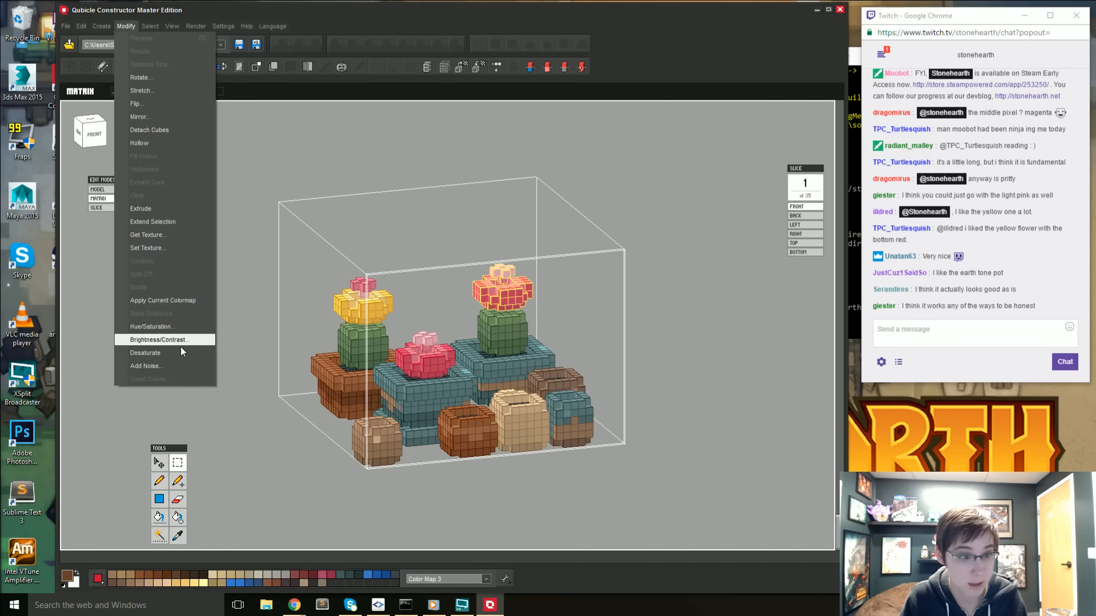
left_click(156, 323)
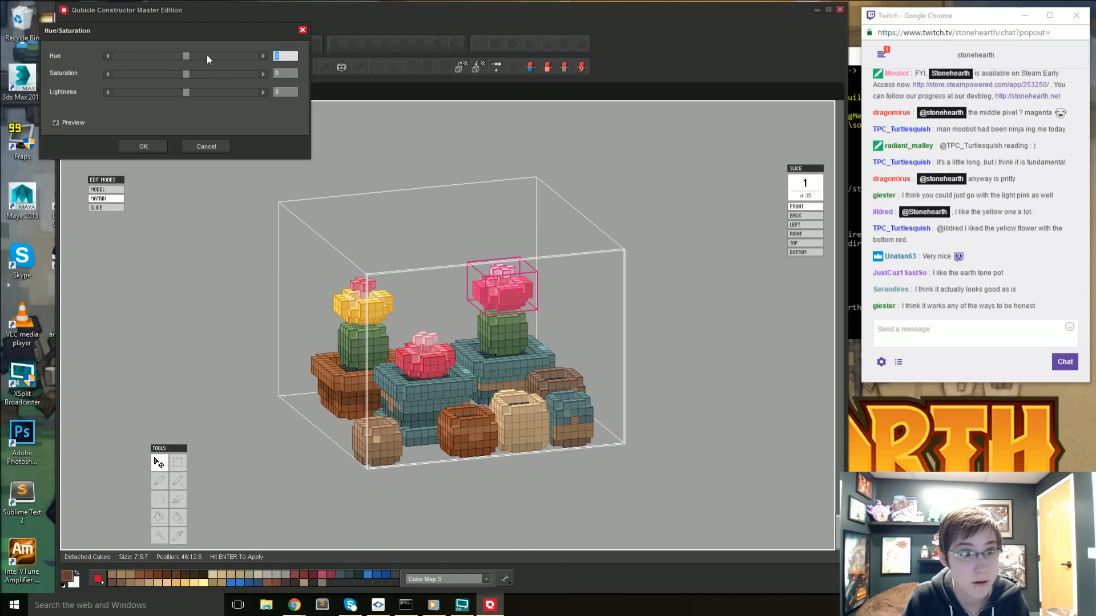
left_click(206, 55)
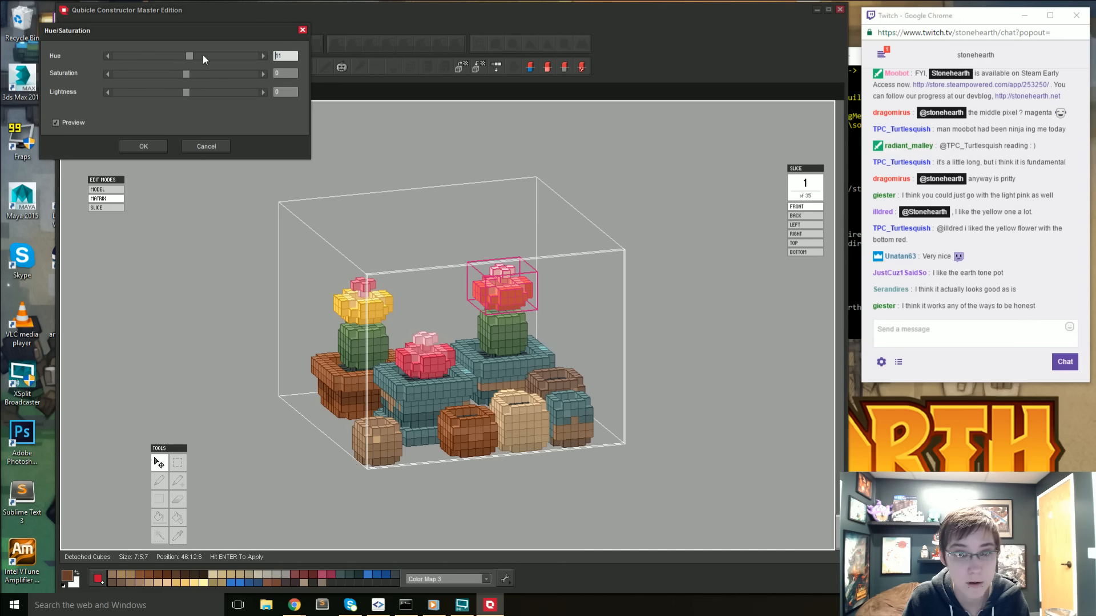
left_click(134, 57)
left_click(134, 57)
left_click(130, 57)
left_click(114, 57)
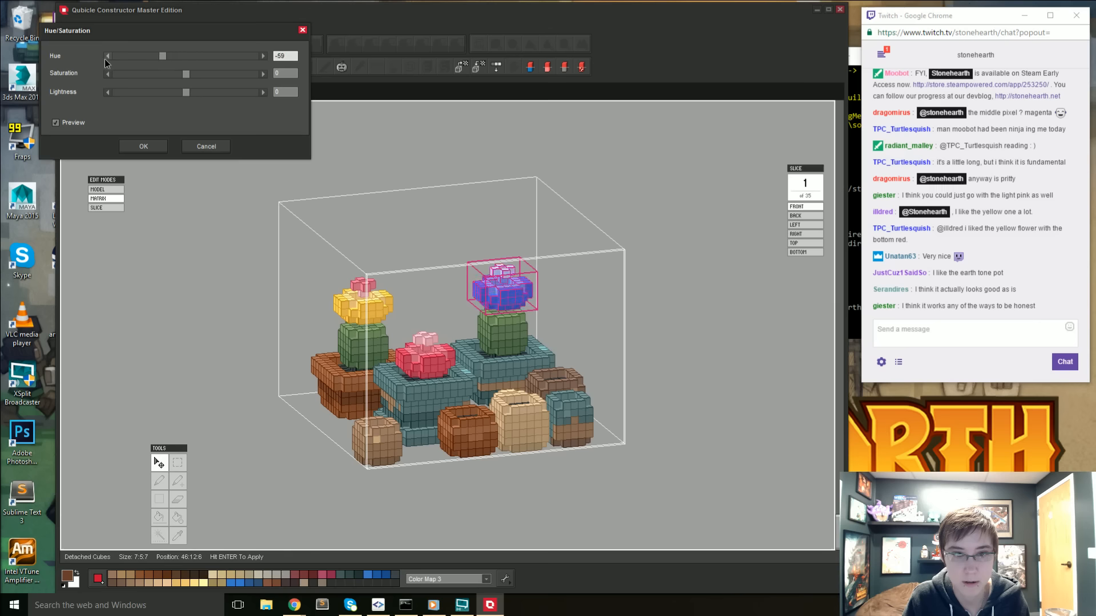
left_click(106, 57)
left_click(106, 57)
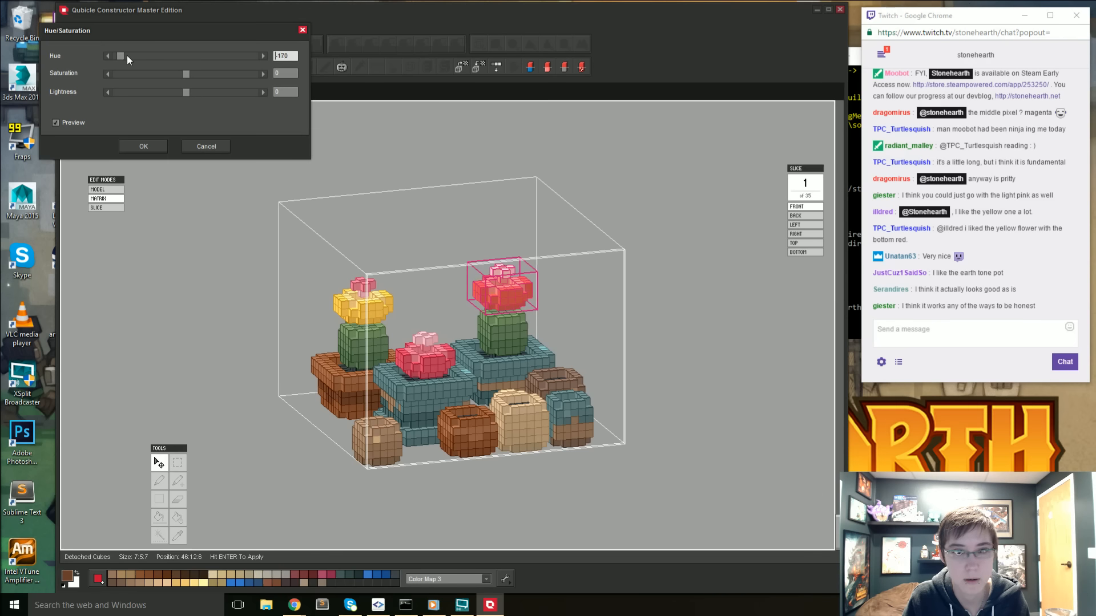
- Shift the selected flower's hue to -65 and saturation to -24, lower its lightness slightly and apply the recolouring to the model
left_click_drag(126, 56, 170, 77)
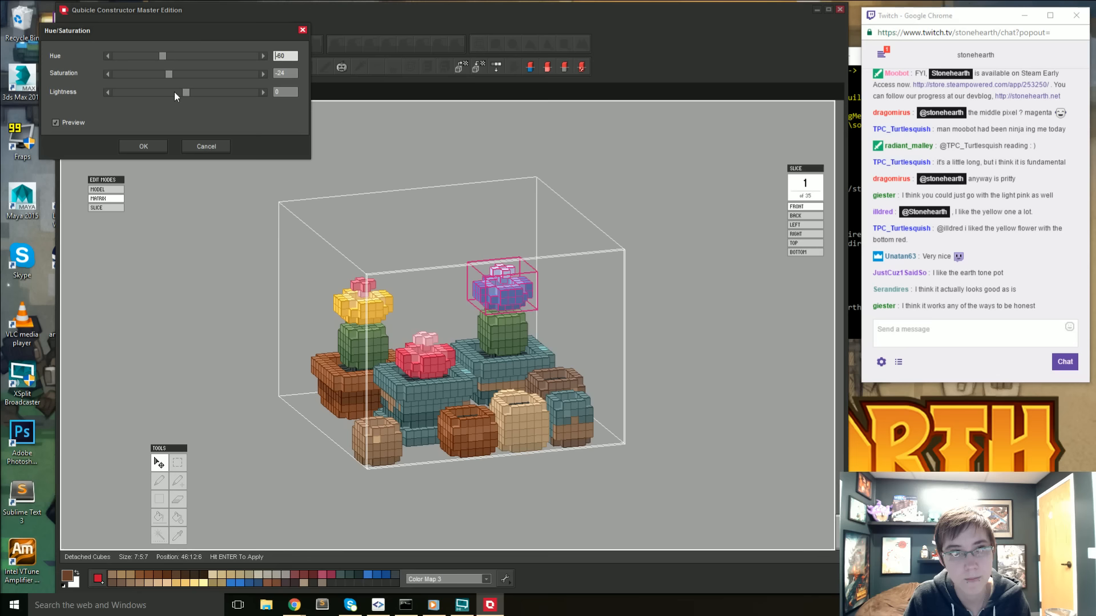
left_click_drag(188, 93, 186, 92)
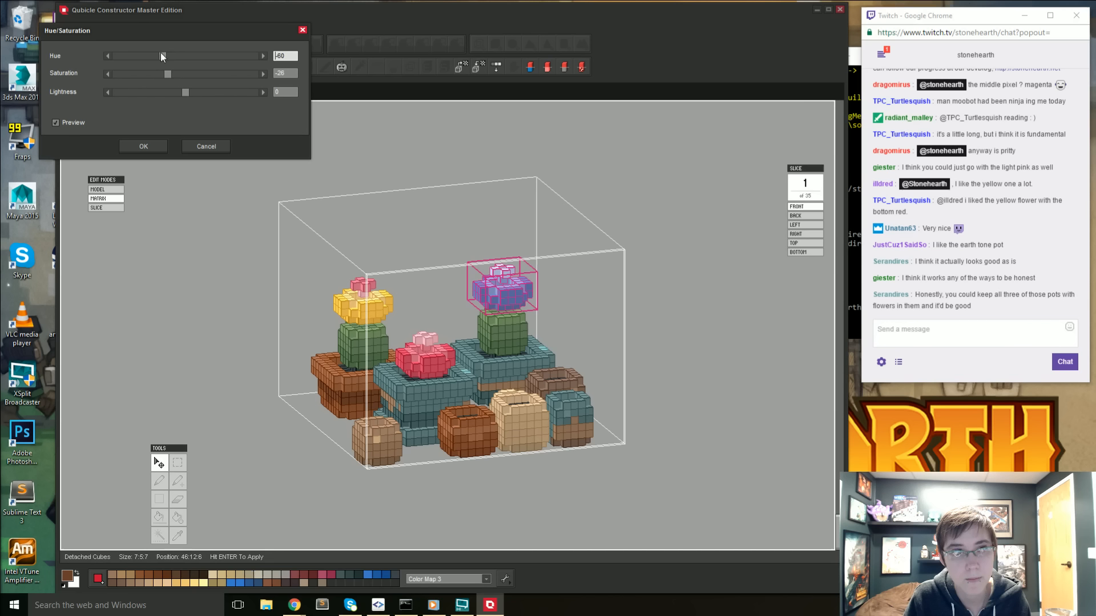
left_click_drag(162, 57, 156, 59)
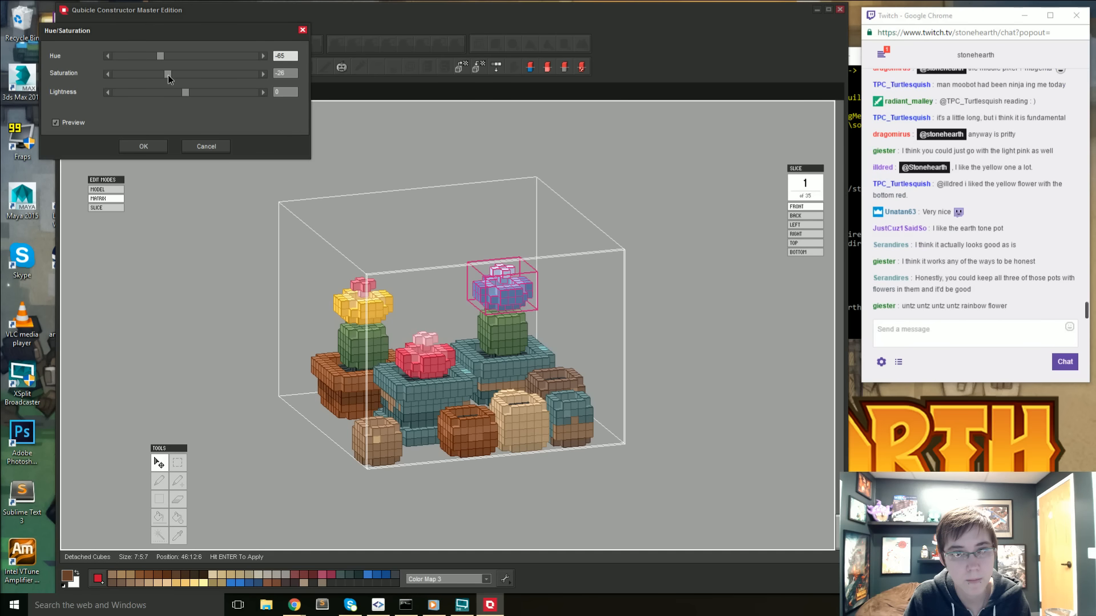
left_click_drag(168, 75, 169, 74)
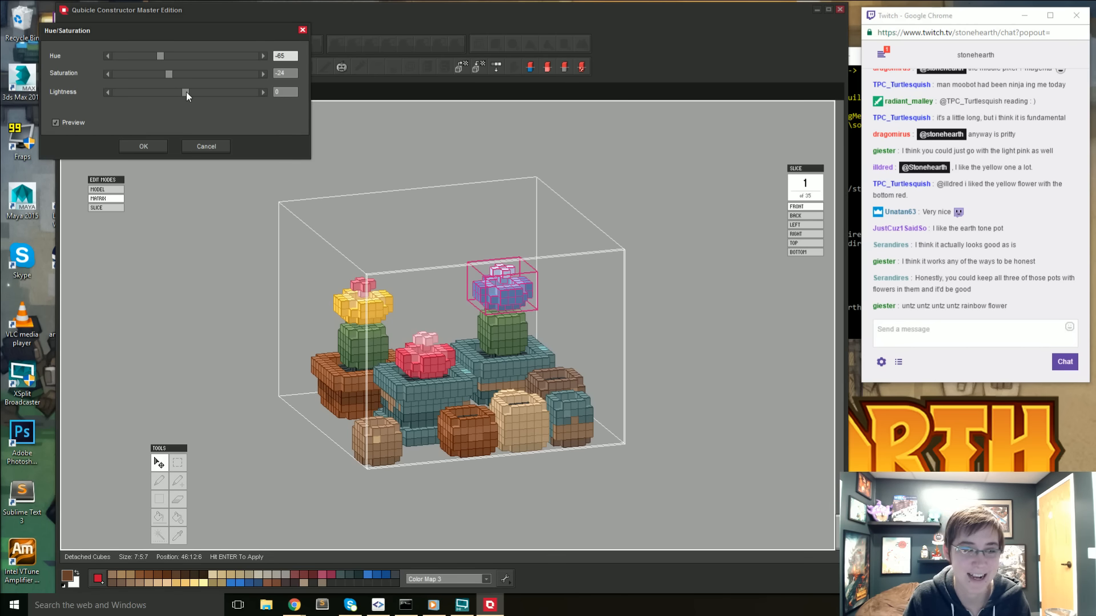
left_click_drag(186, 92, 184, 93)
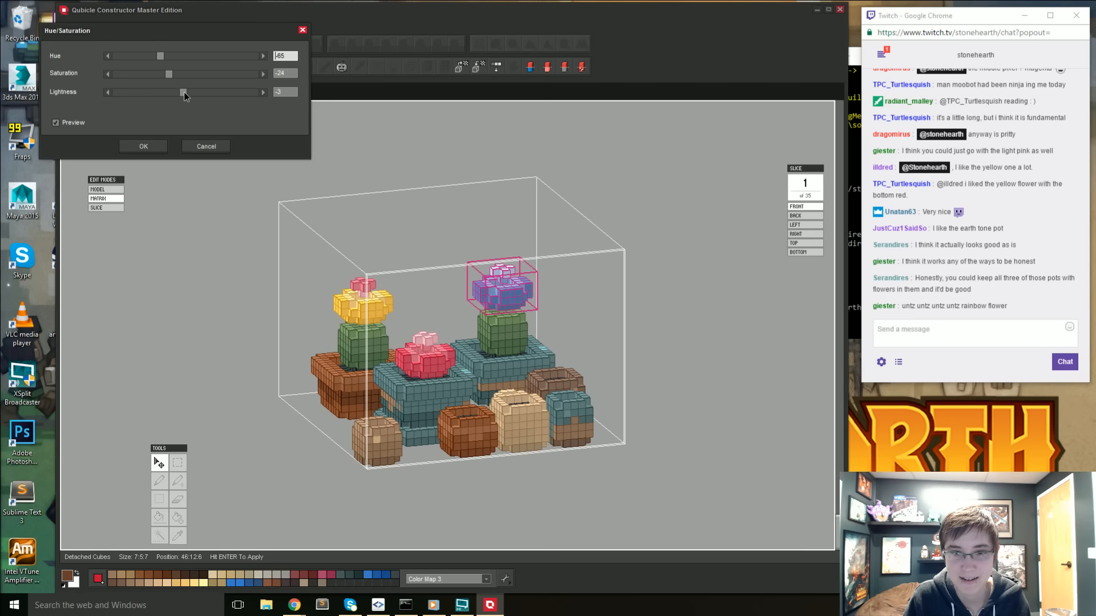
left_click(159, 145)
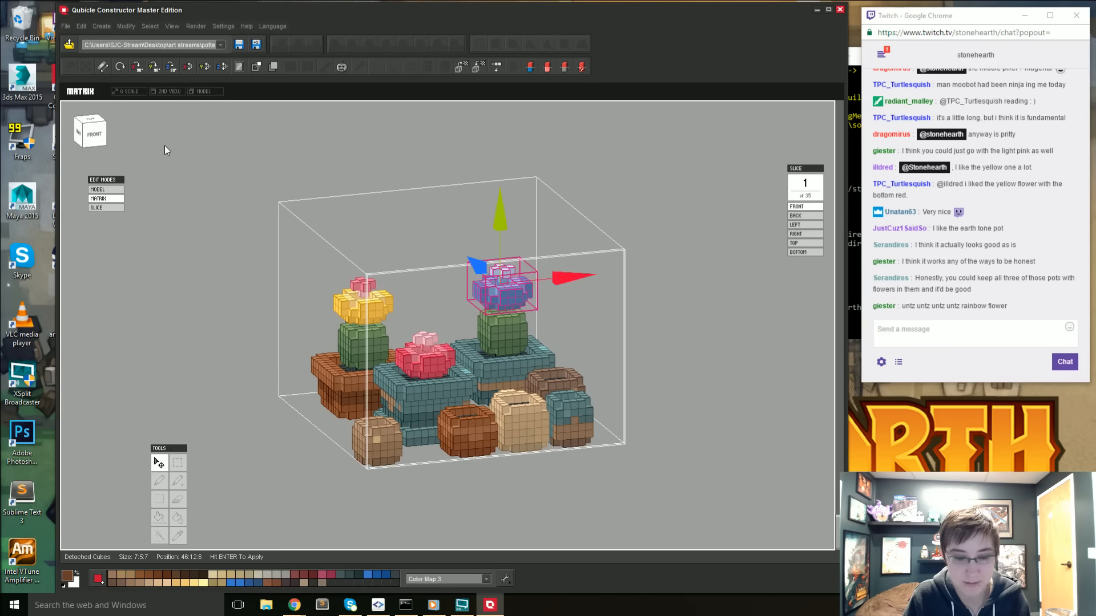
key("Return")
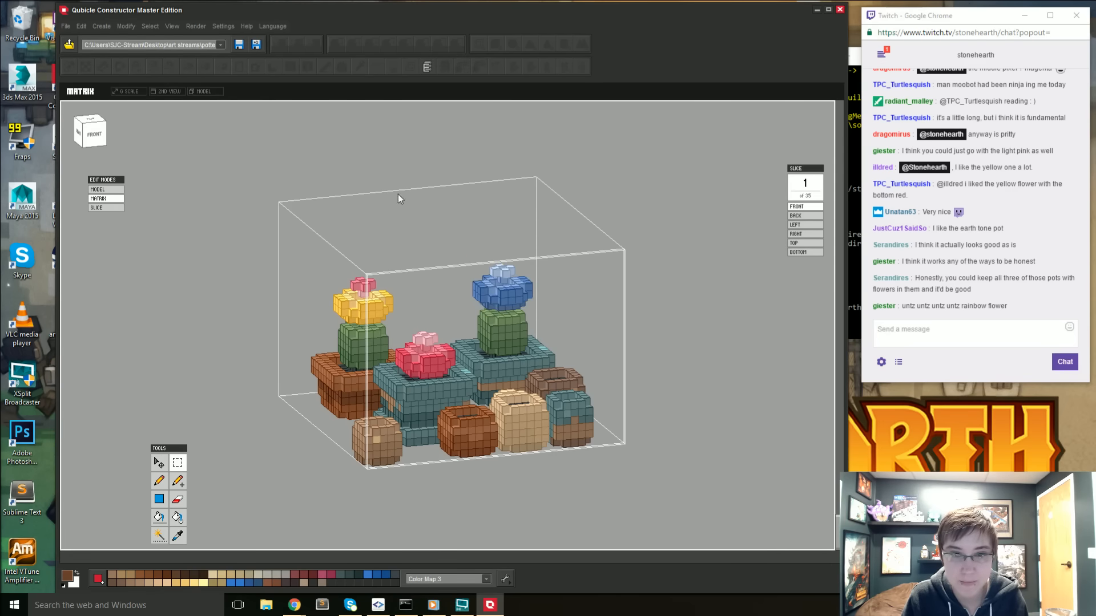
- Inspect the recoloured flower from behind and undo its hue and saturation change
right_click_drag(398, 198, 525, 204)
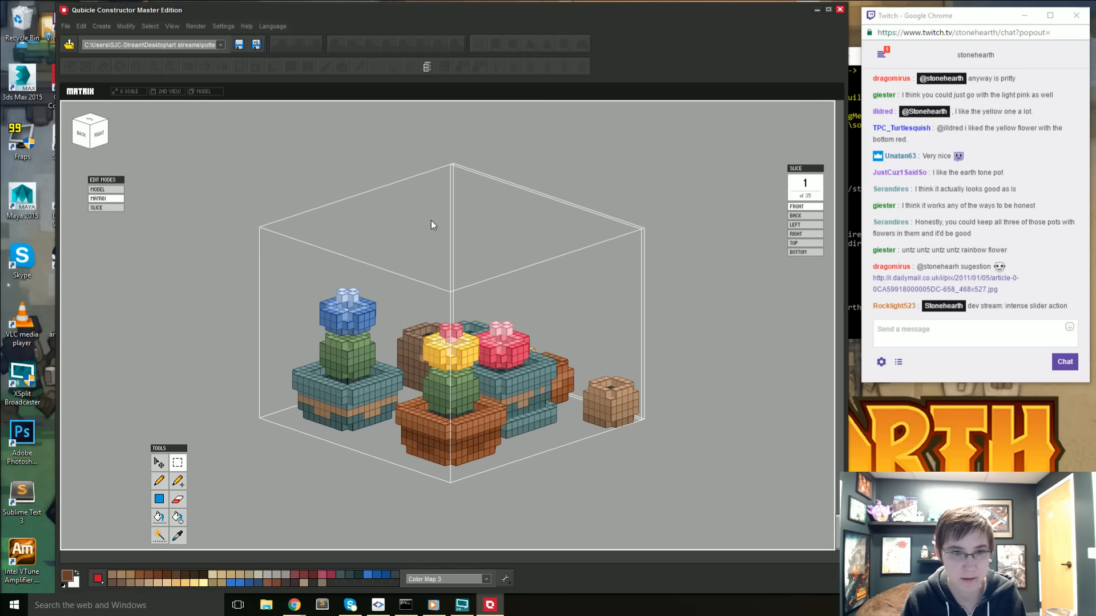
key("ctrl+z")
key("ctrl+z")
key("ctrl+z")
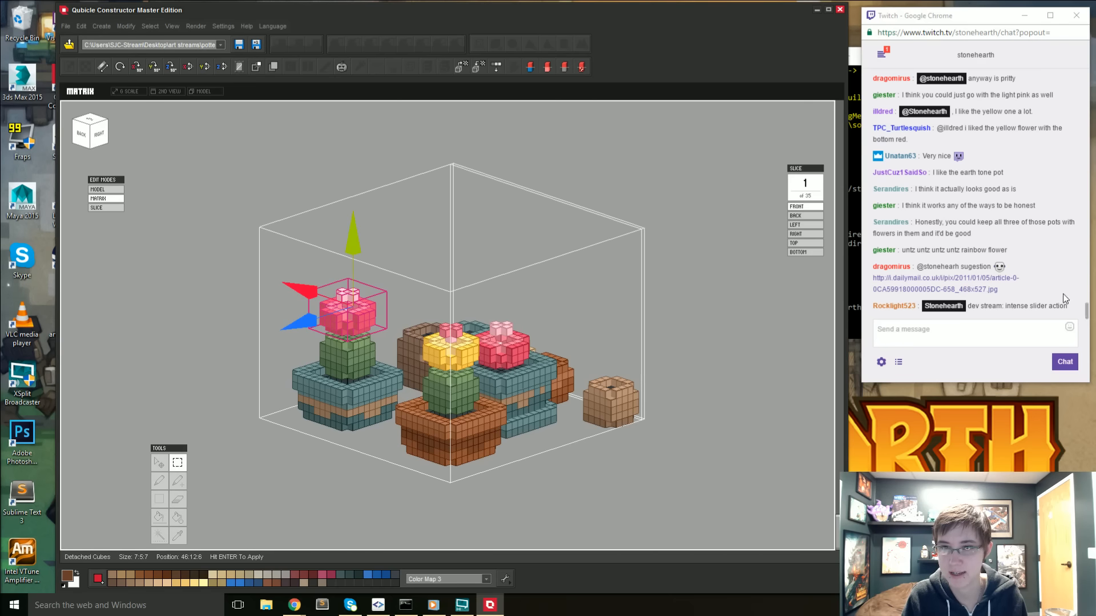
- Open the reference image linked in the stream chat and examine the potted flowering cactus
left_click(952, 279)
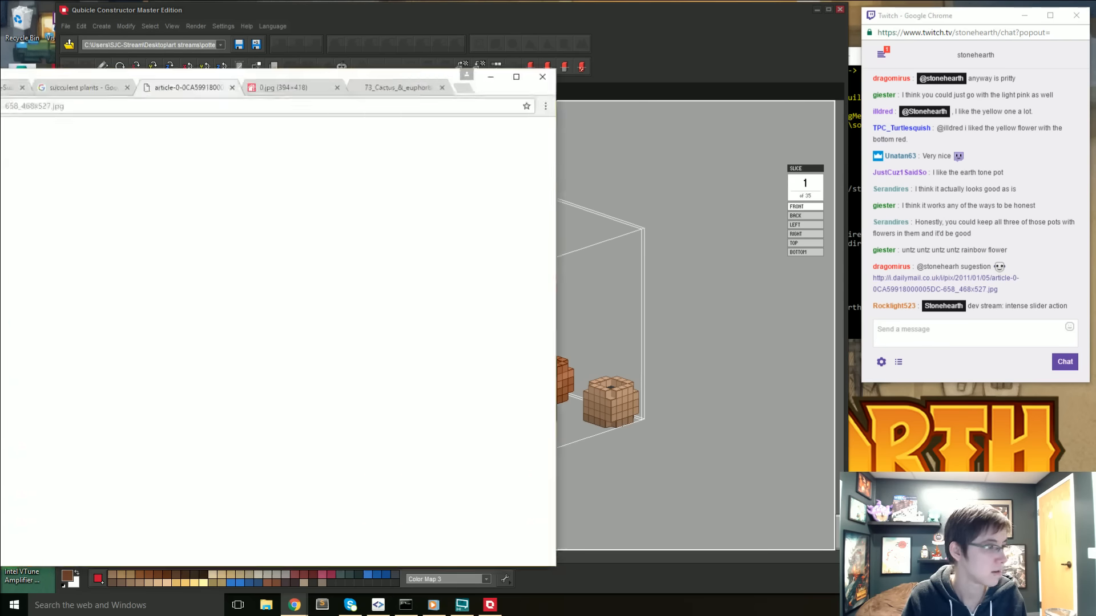
left_click_drag(0, 85, 287, 86)
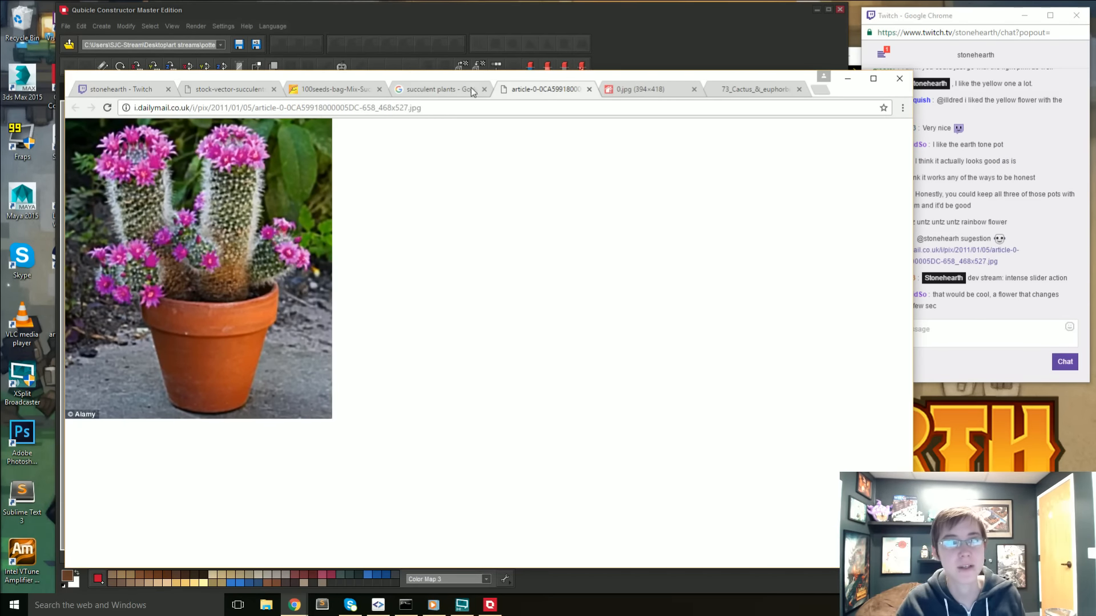
left_click_drag(633, 78, 0, 76)
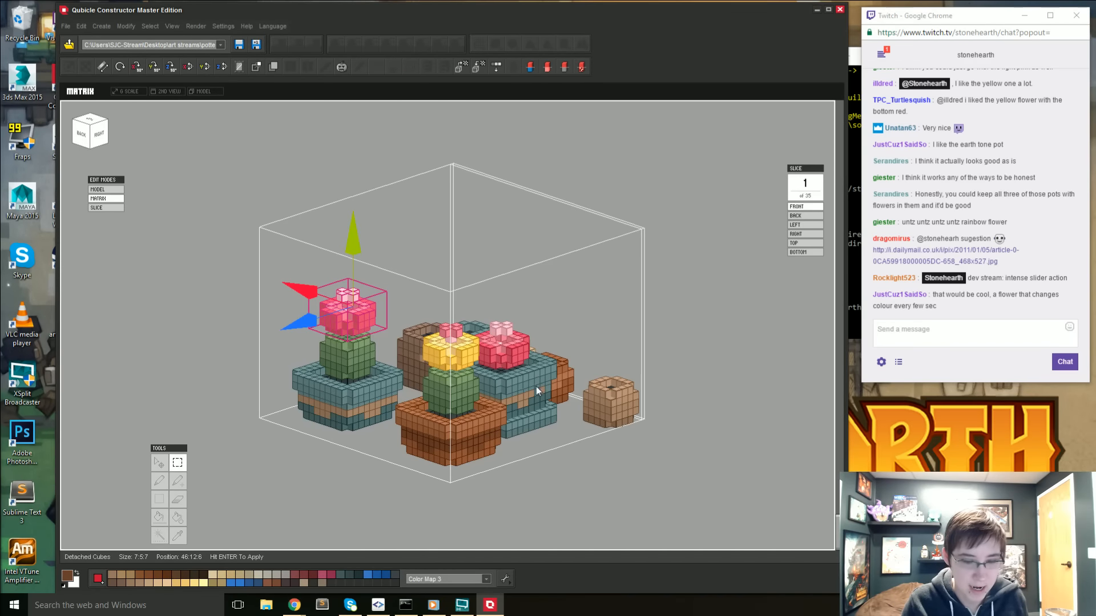
- Reattach and deselect the pink flower's cubes, sample the flower's pink and ready the cube-adding pencil with it
key("Return")
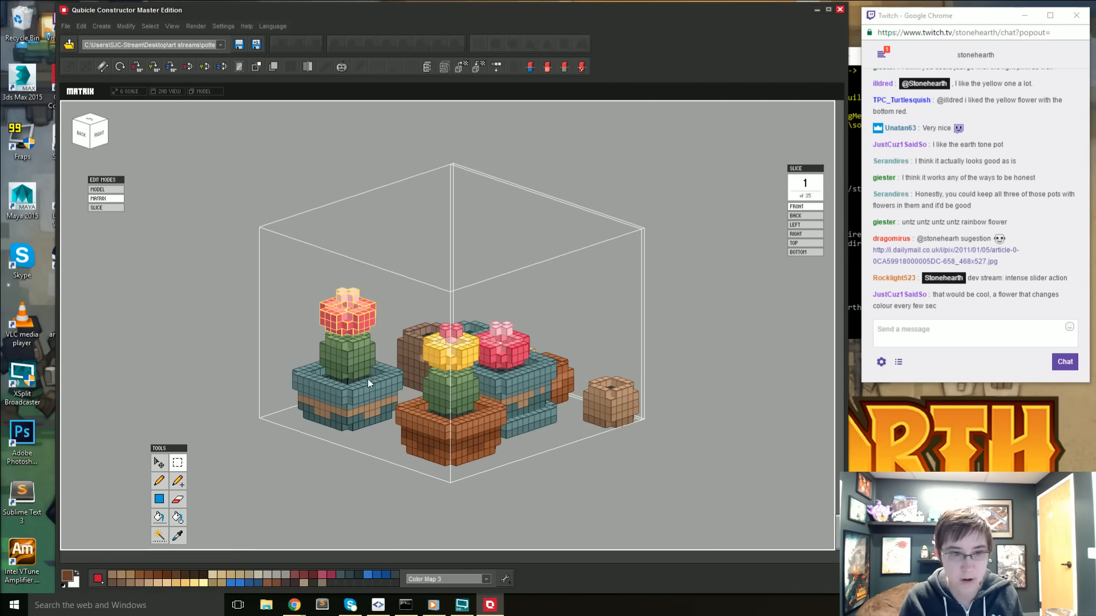
scroll(353, 382, "up", 2)
right_click_drag(340, 385, 326, 440)
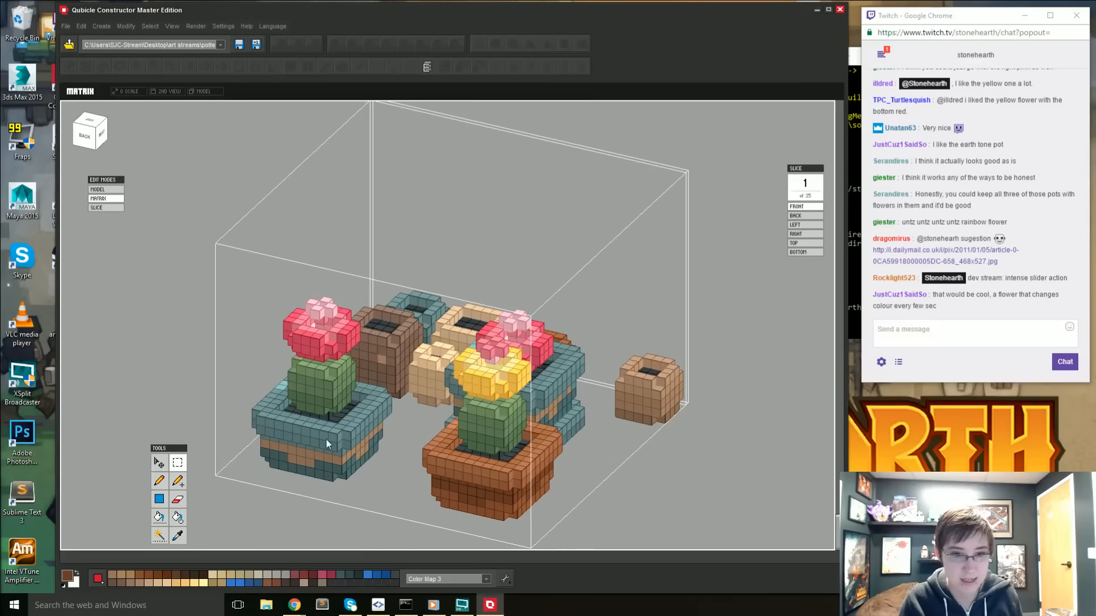
key("i")
left_click(314, 347)
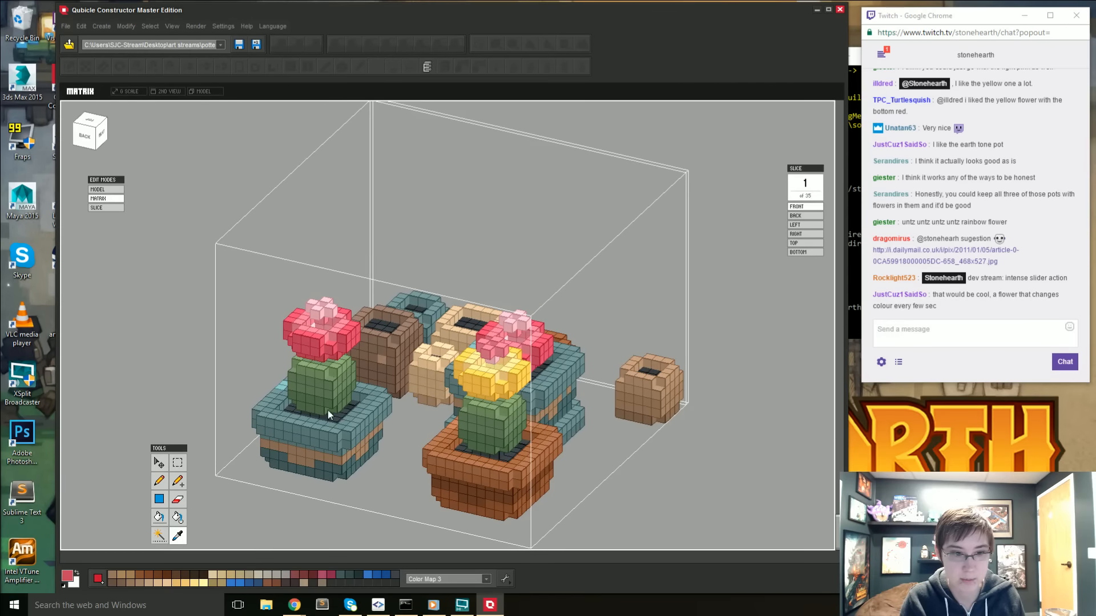
key("b")
key("b")
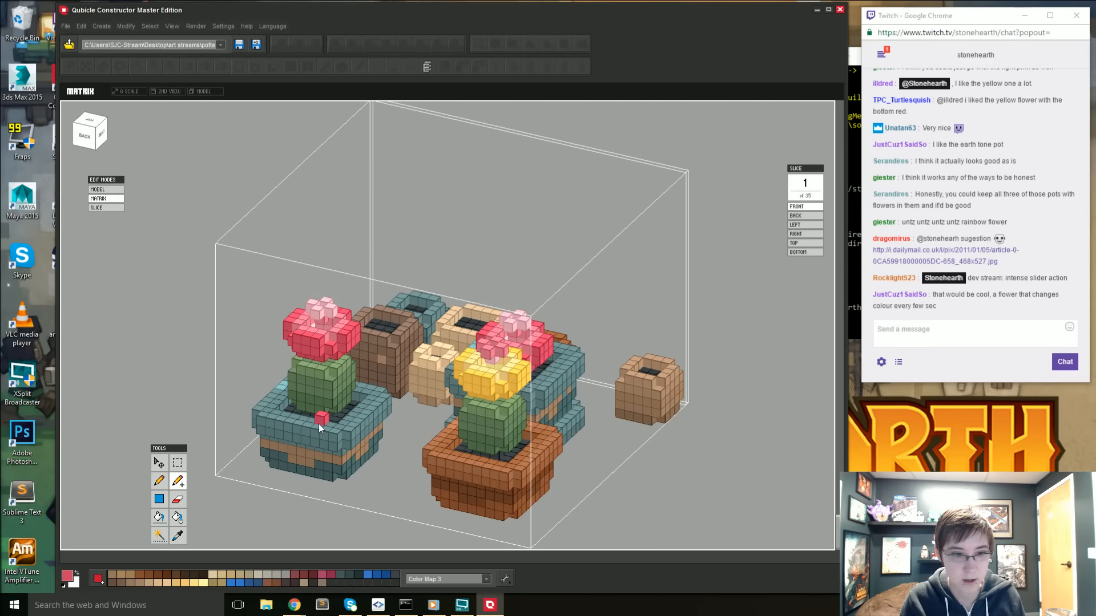
right_click_drag(323, 430, 749, 428)
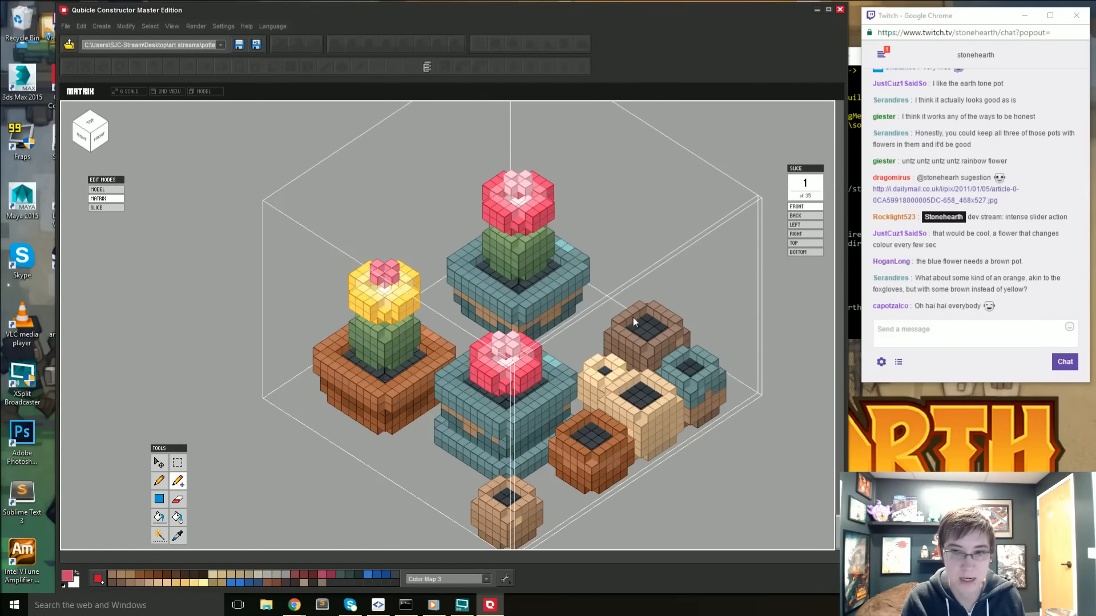
- From the top view, select the yellow-flowered cactus with its terracotta pot and move it into the matrix's back-left corner
scroll(656, 336, "up", 3)
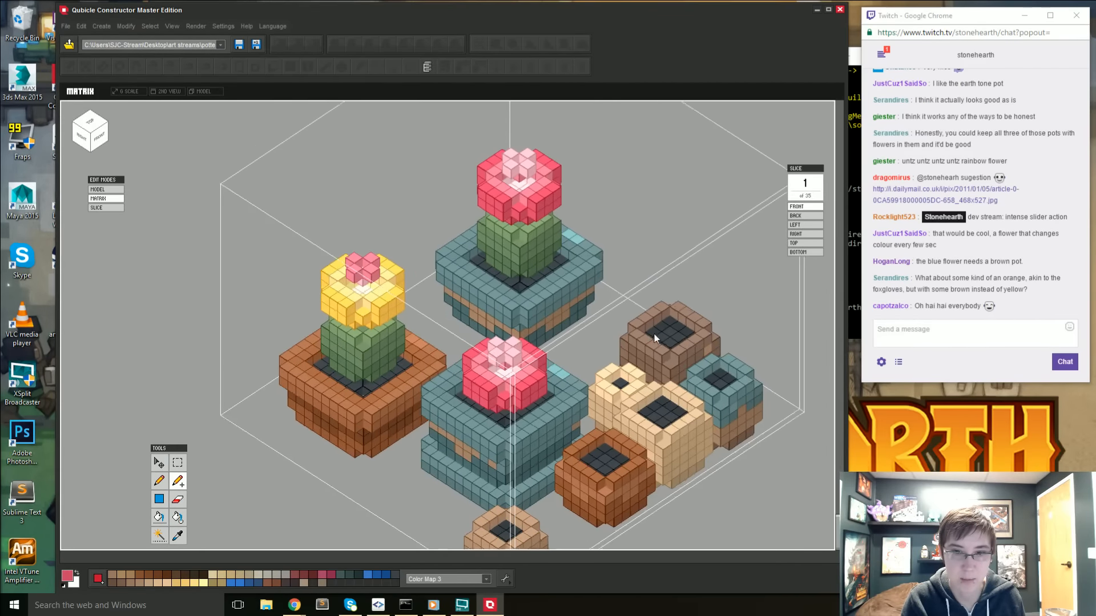
right_click_drag(564, 384, 448, 481)
left_click(93, 132)
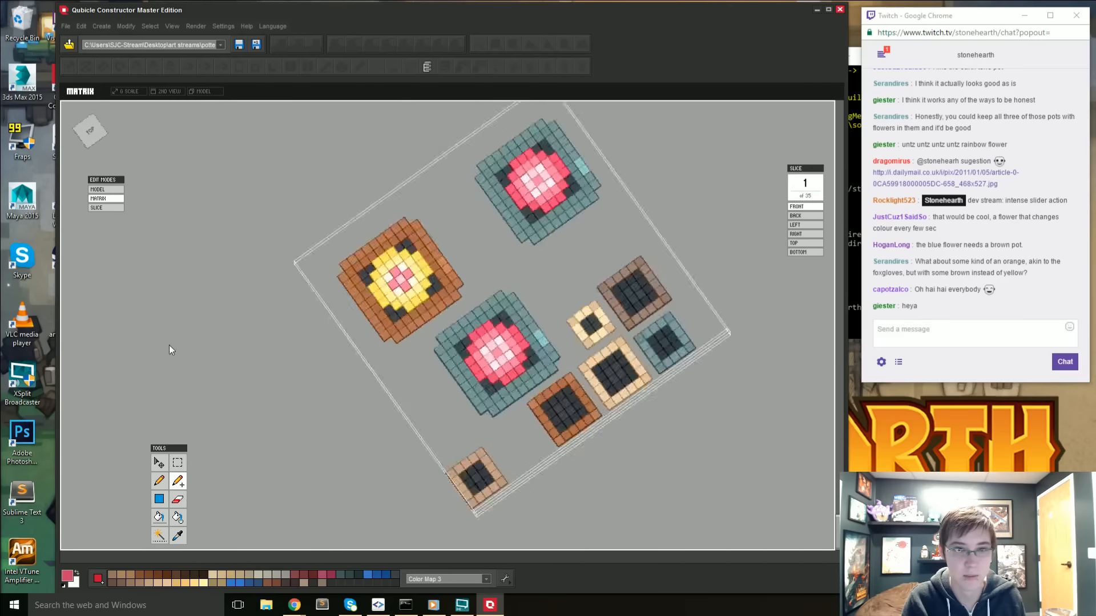
left_click_drag(382, 176, 495, 270)
left_click(159, 463)
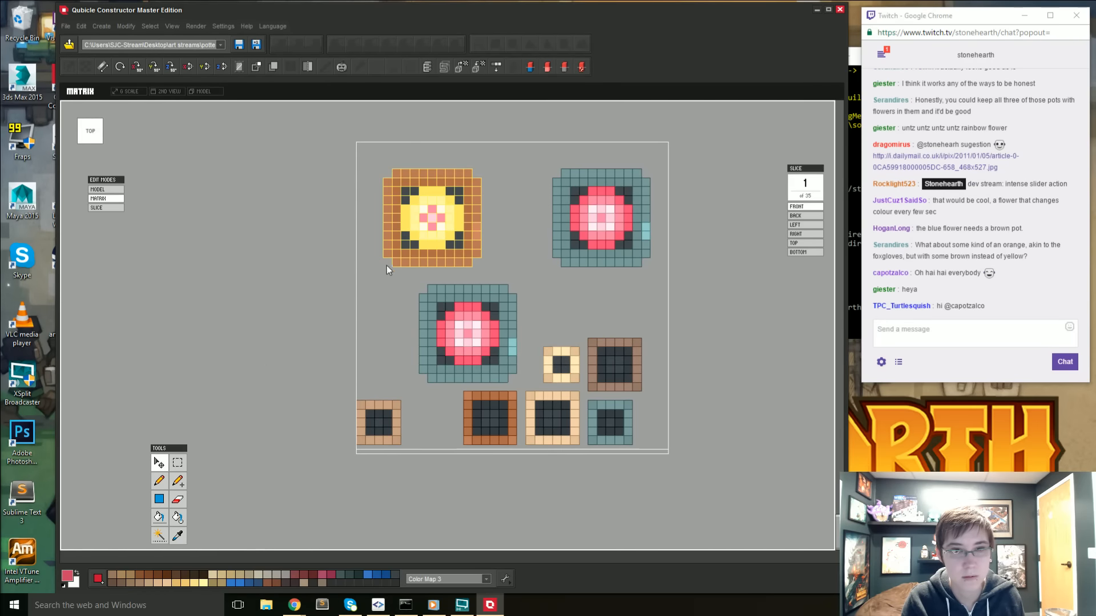
left_click_drag(497, 224, 472, 225)
left_click_drag(397, 157, 392, 133)
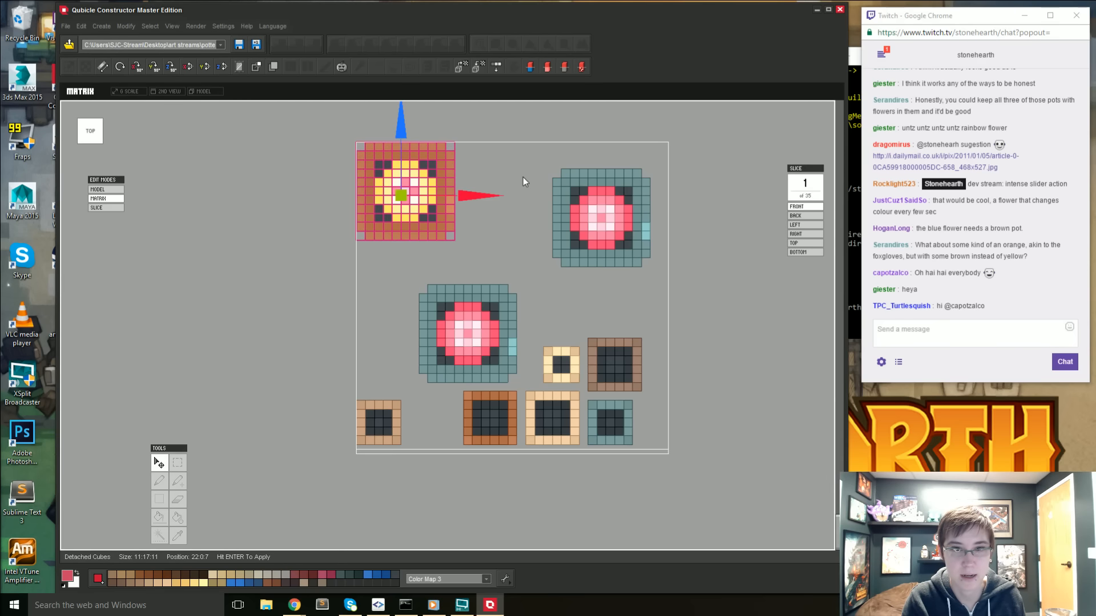
- Select the rear teal pot with its pink-flowered cactus, move it into the matrix's back-right corner, apply the move and deselect
left_click(176, 464)
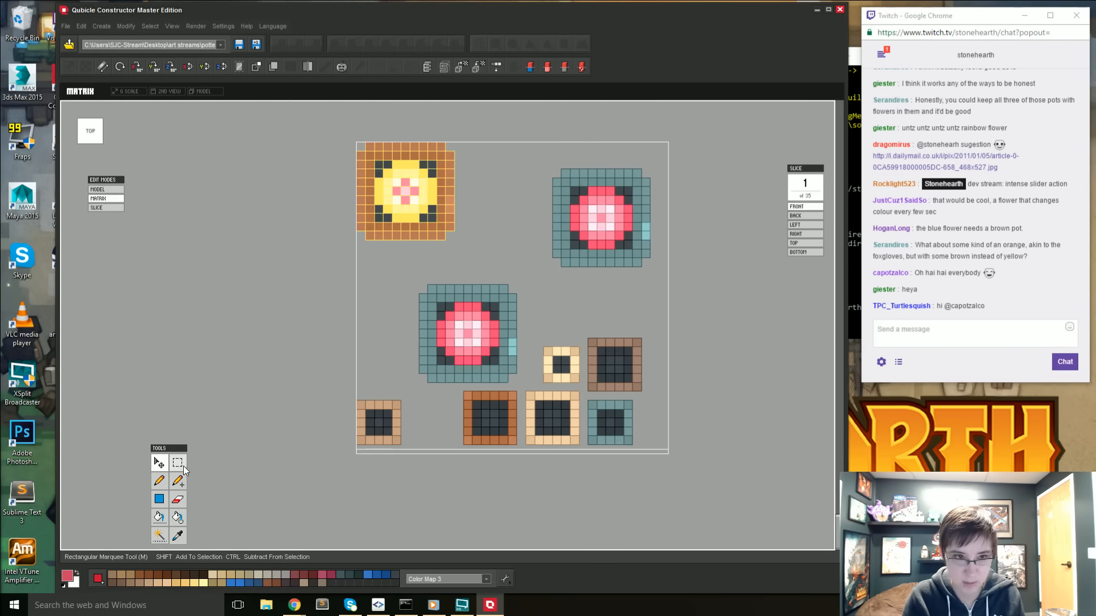
left_click_drag(537, 157, 697, 296)
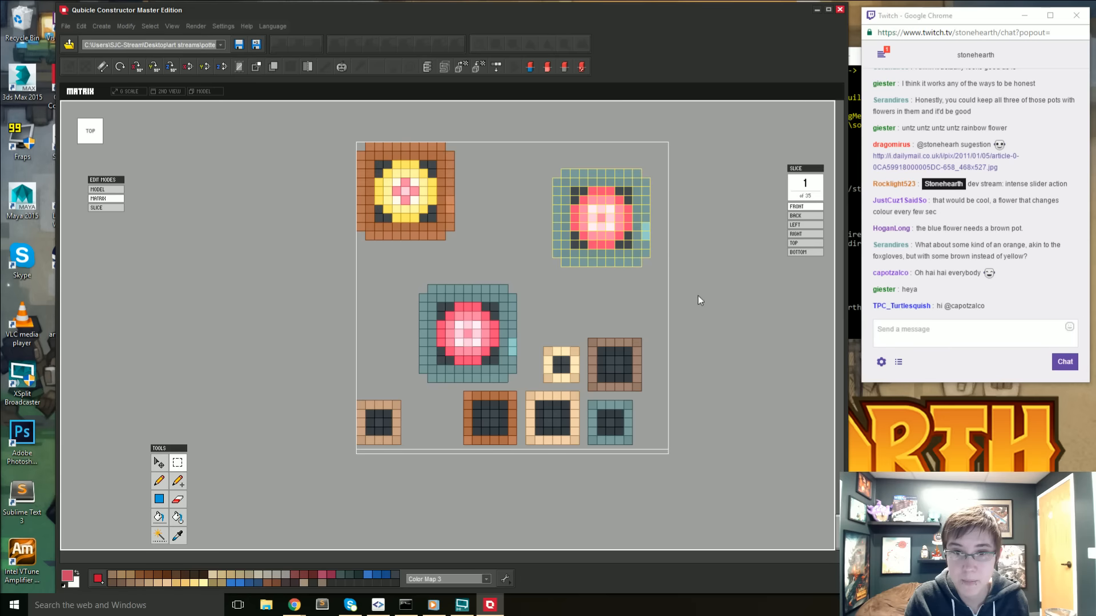
left_click(159, 463)
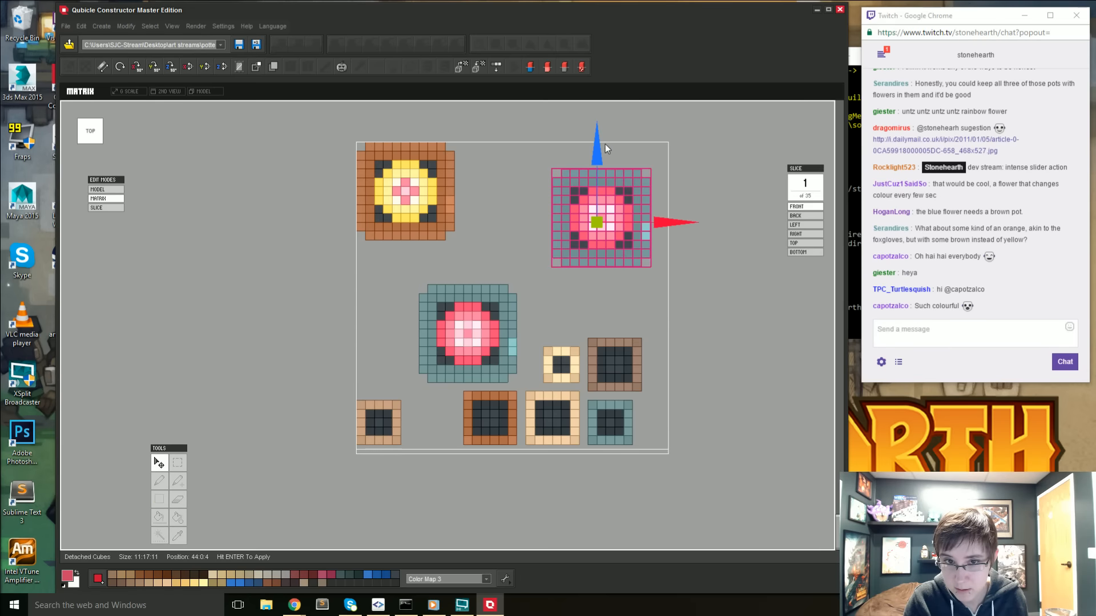
left_click_drag(596, 161, 600, 133)
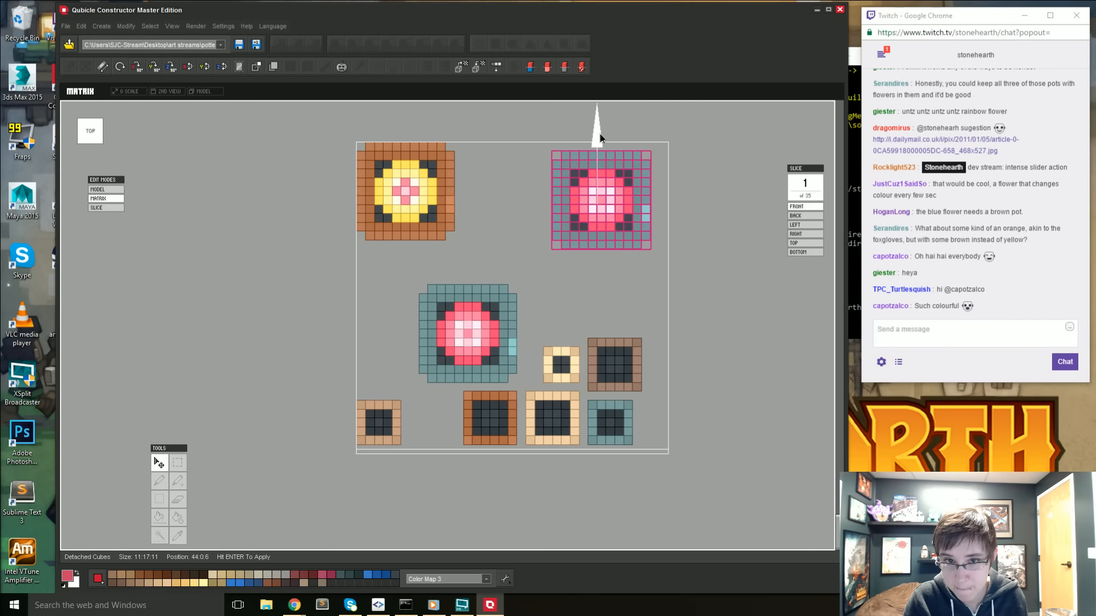
left_click_drag(673, 198, 687, 194)
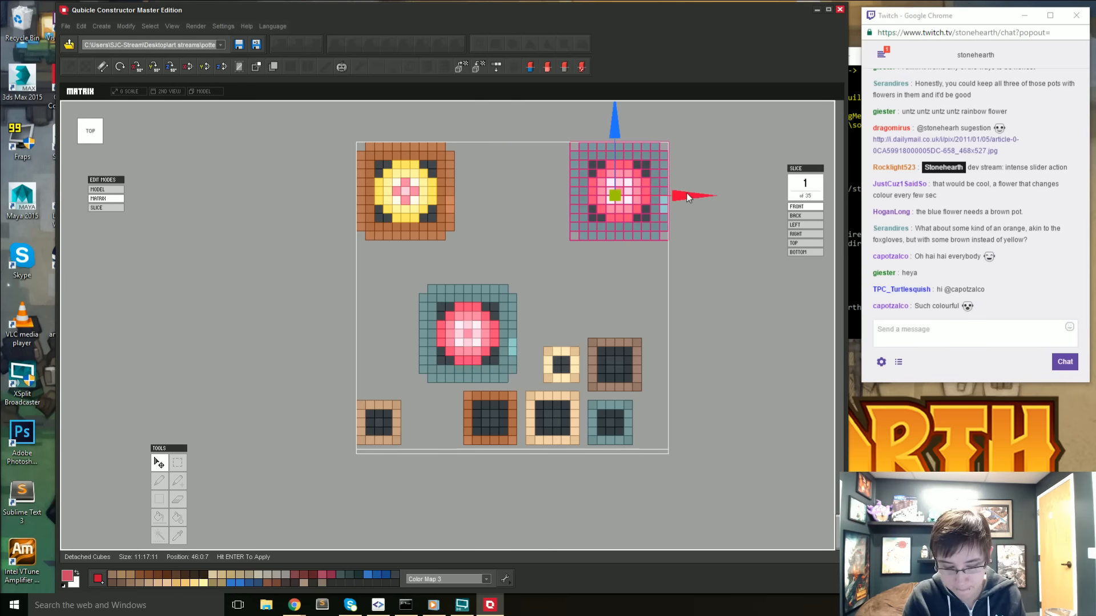
key("Return")
key("ctrl+d")
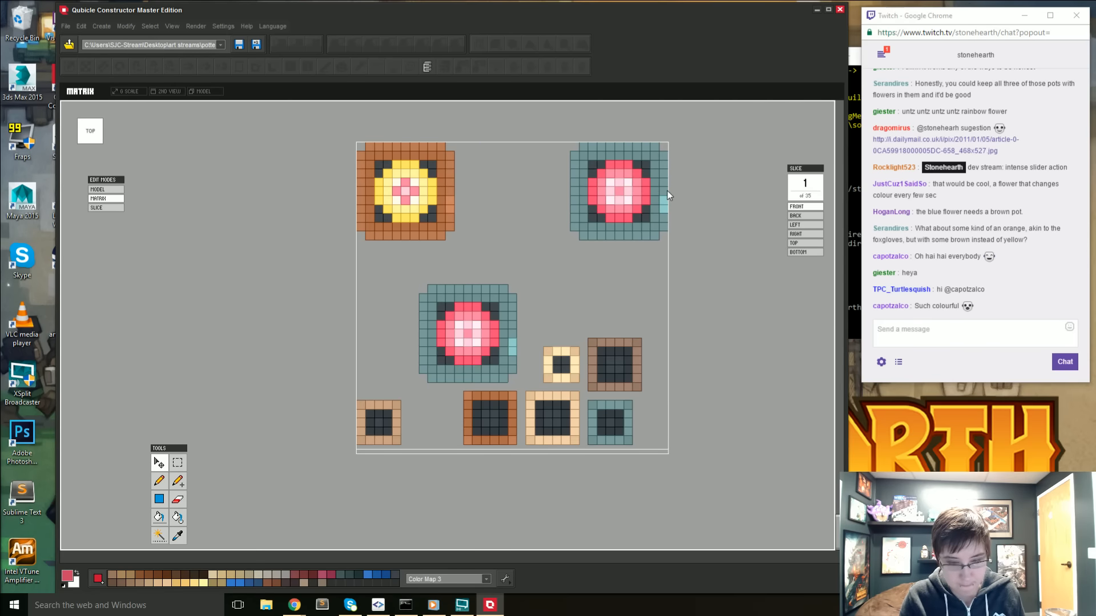
- Duplicate the pink-flowered cactus with its teal pot from the back-right corner into the middle of the back row and apply the copy
left_click(185, 461)
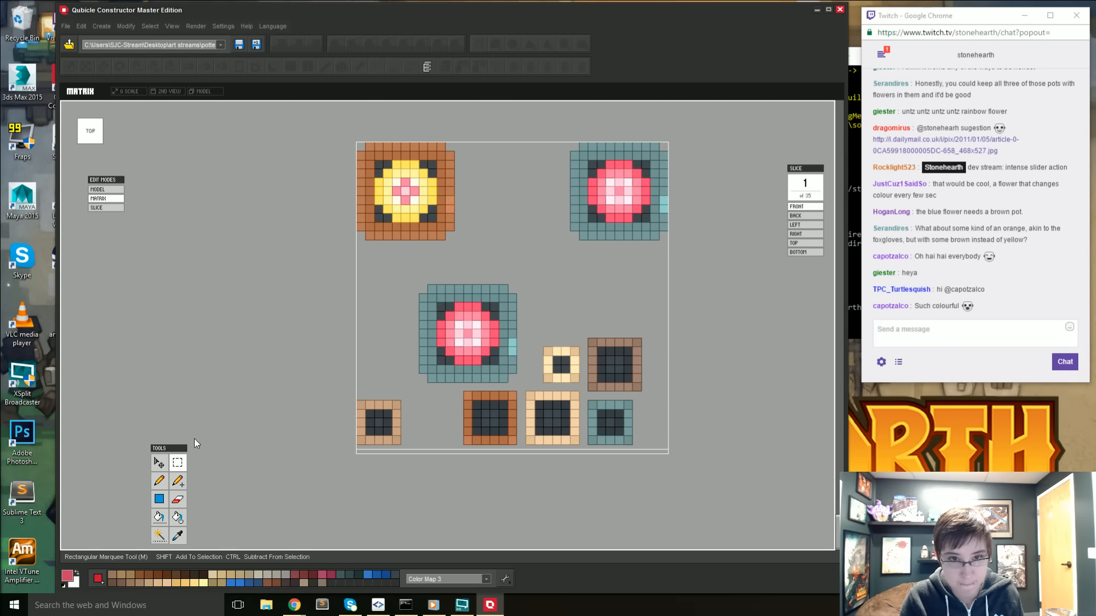
left_click_drag(556, 139, 678, 241)
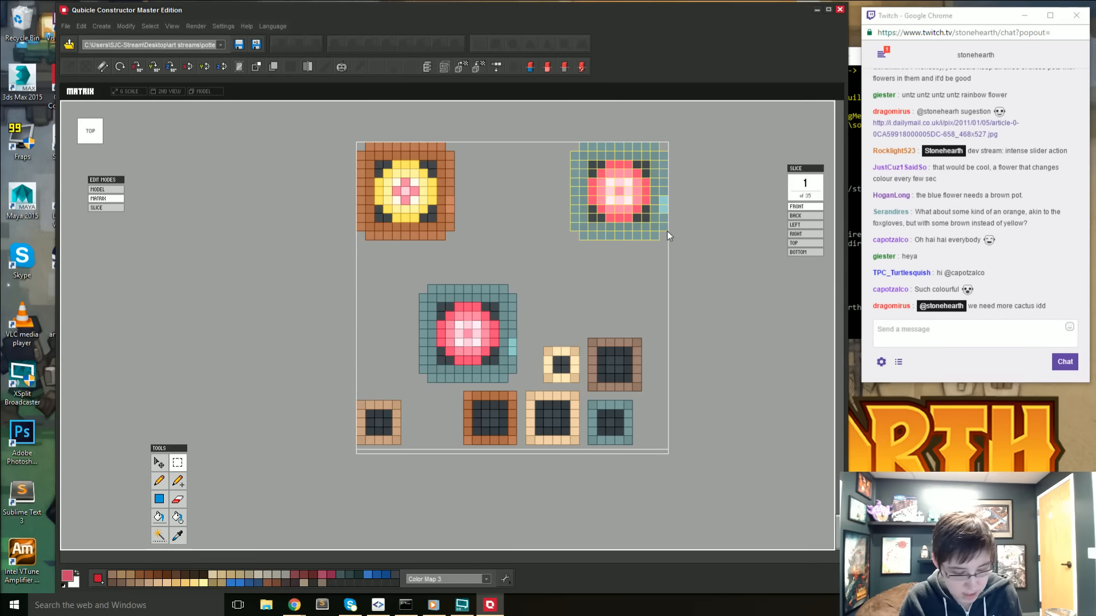
key("ctrl+c")
key("ctrl+v")
left_click_drag(683, 196, 577, 192)
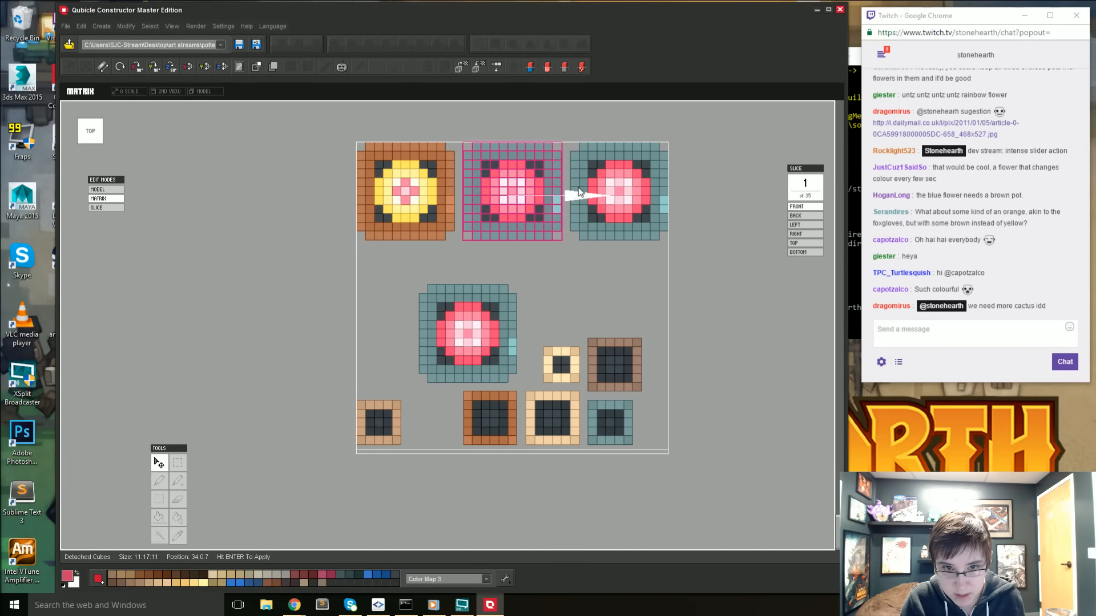
key("Return")
key("ctrl+d")
- Select the middle cactus's flower from the back view and turn it blue by shifting its hue to about -70, applying the change
right_click_drag(531, 281, 307, 154)
left_click(93, 132)
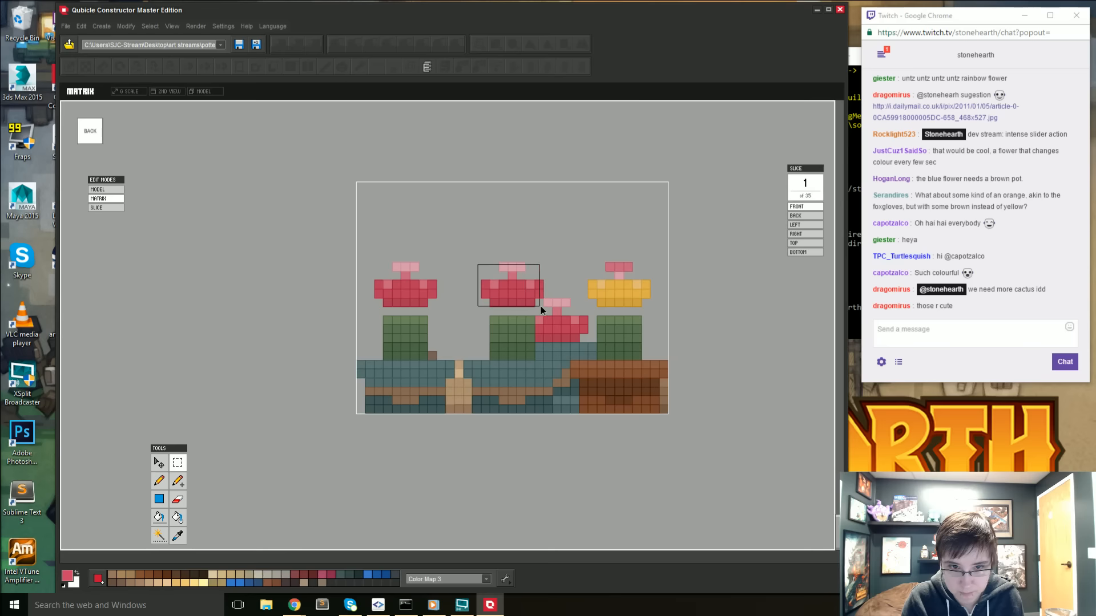
right_click_drag(522, 312, 481, 350)
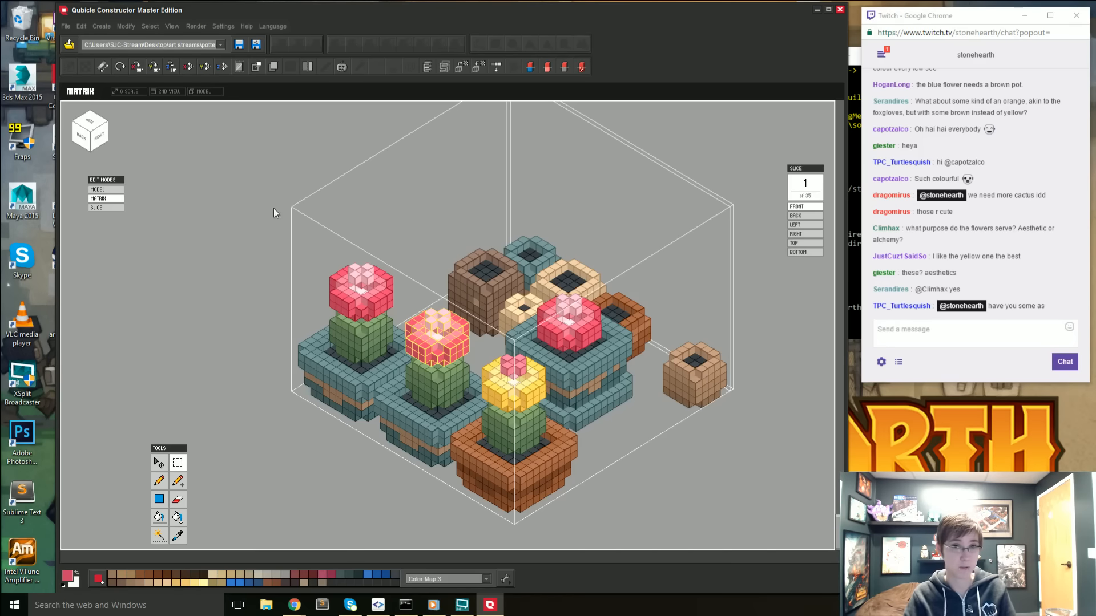
left_click(126, 26)
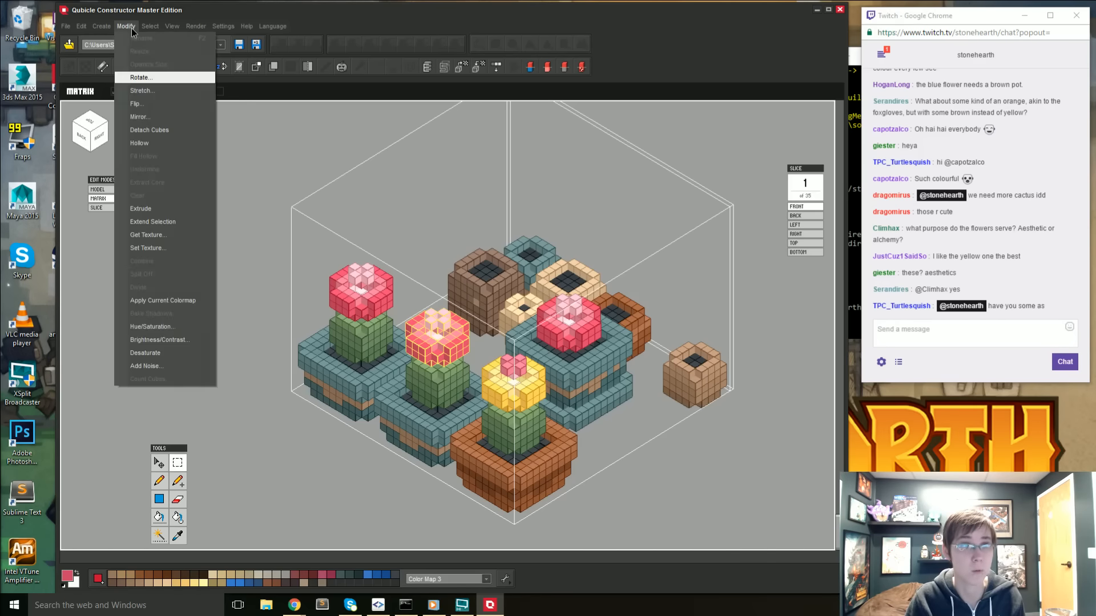
left_click(178, 328)
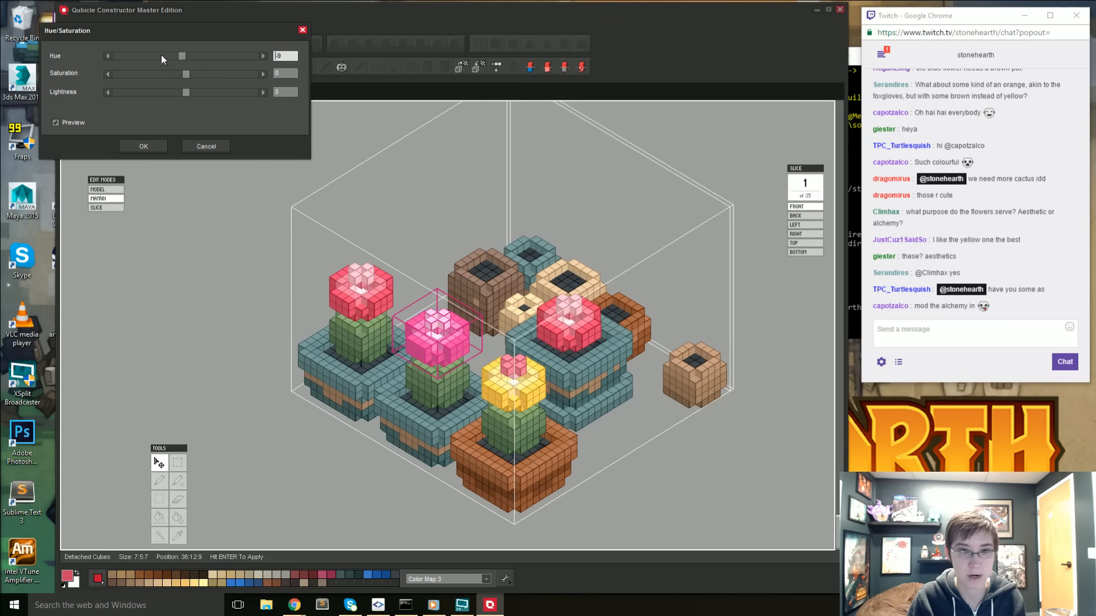
left_click_drag(152, 57, 150, 59)
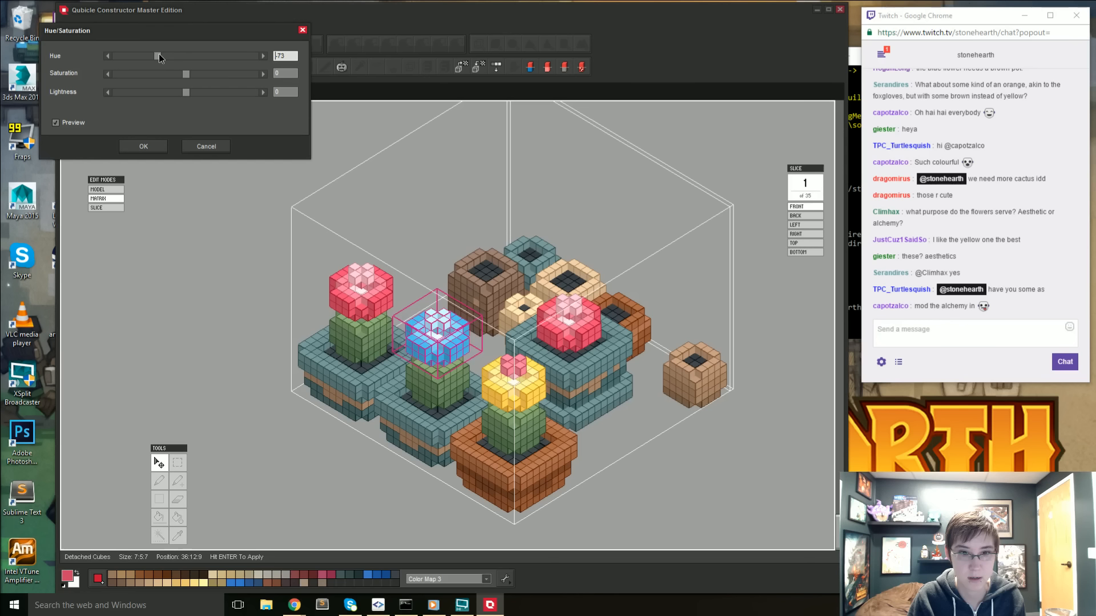
left_click_drag(158, 55, 160, 56)
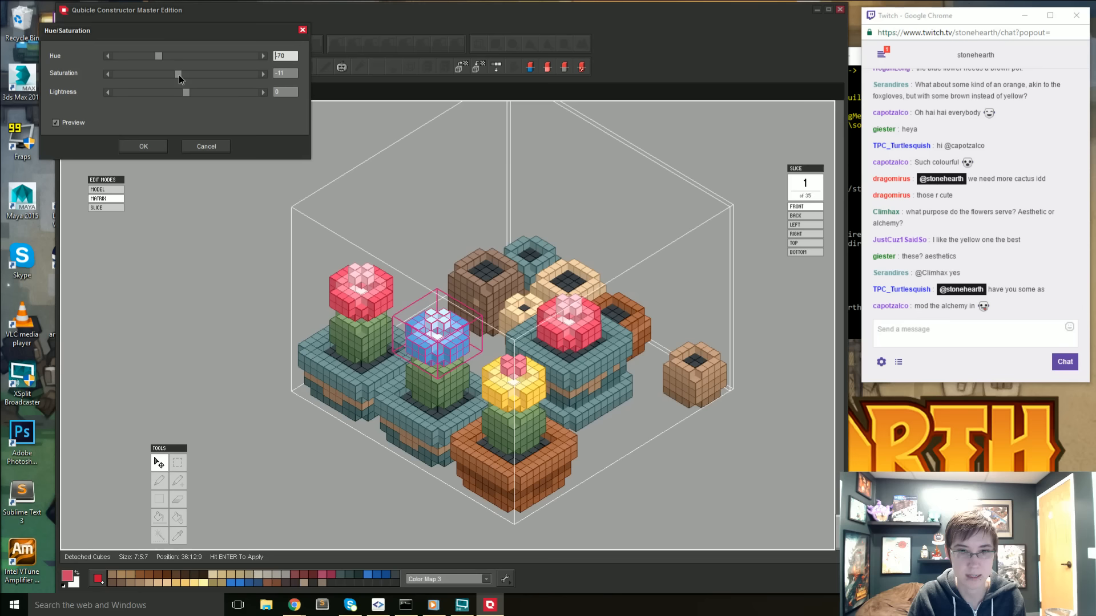
left_click(144, 148)
key("Return")
key("ctrl+d")
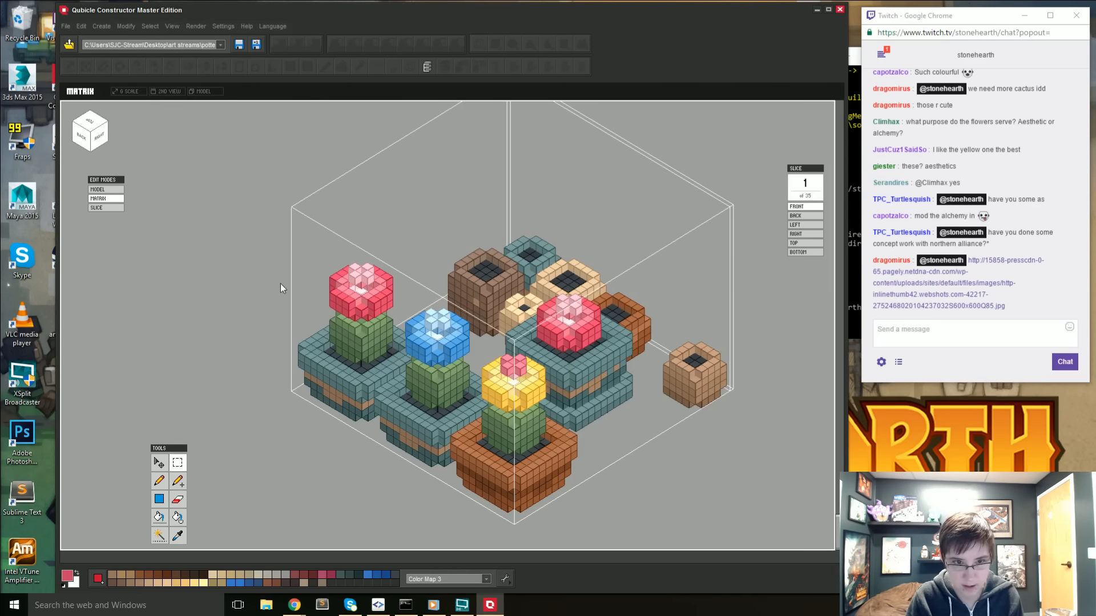
- Review the potted cacti alongside the other models and look at the flowering cacti photo linked in the stream chat
right_click_drag(335, 435, 697, 439)
key("Tab")
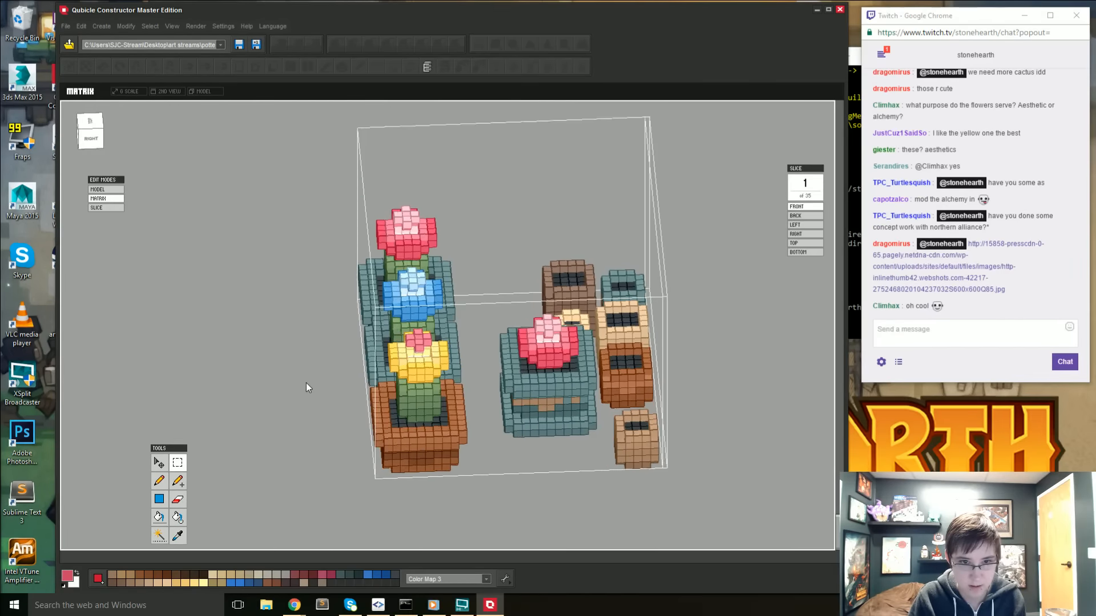
right_click_drag(358, 387, 637, 513)
left_click(605, 499)
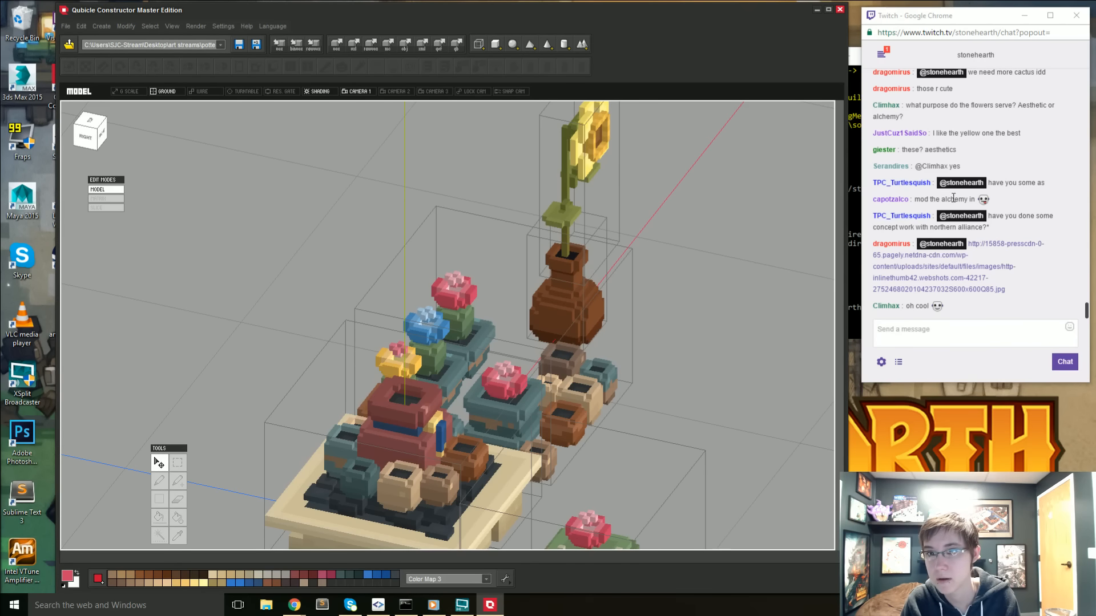
right_click_drag(534, 417, 478, 449)
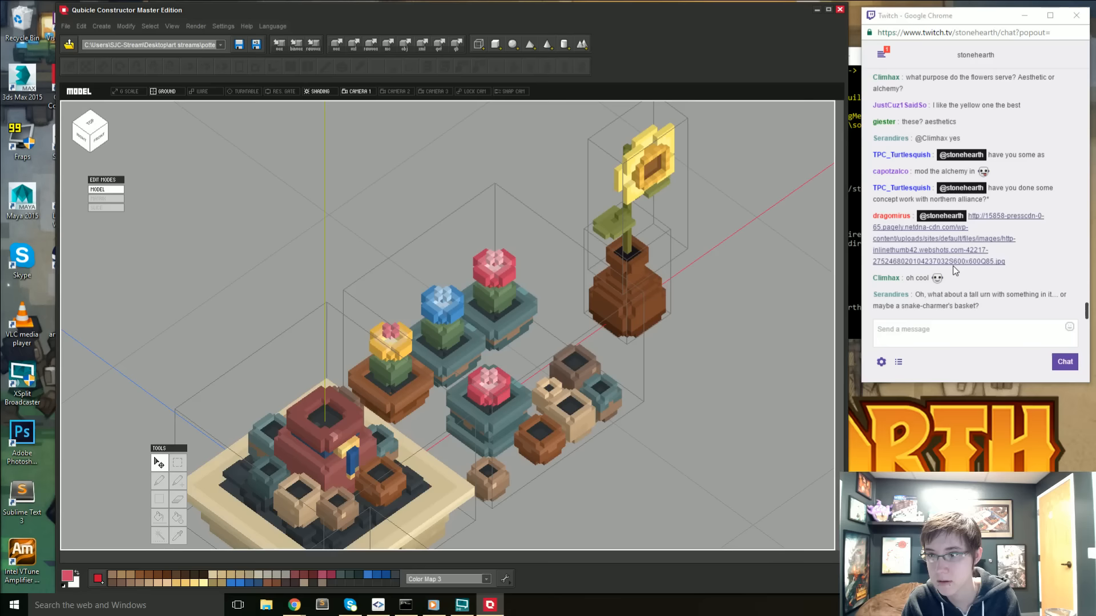
left_click(939, 247)
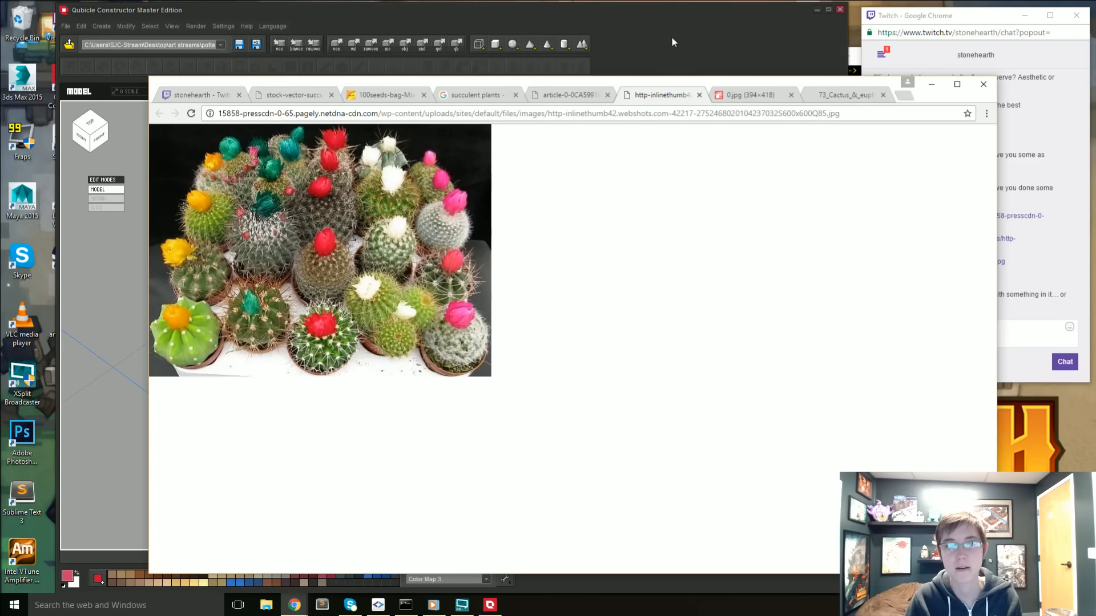
left_click_drag(612, 84, 0, 96)
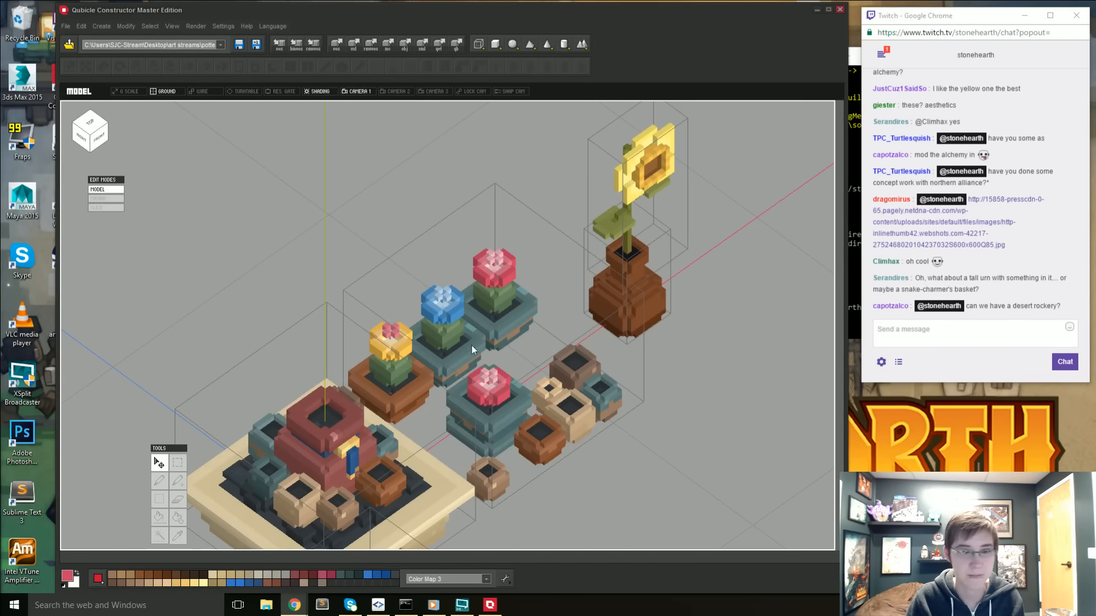
- Select the matrix containing the potted cacti and reopen it for cube editing
left_click(434, 338)
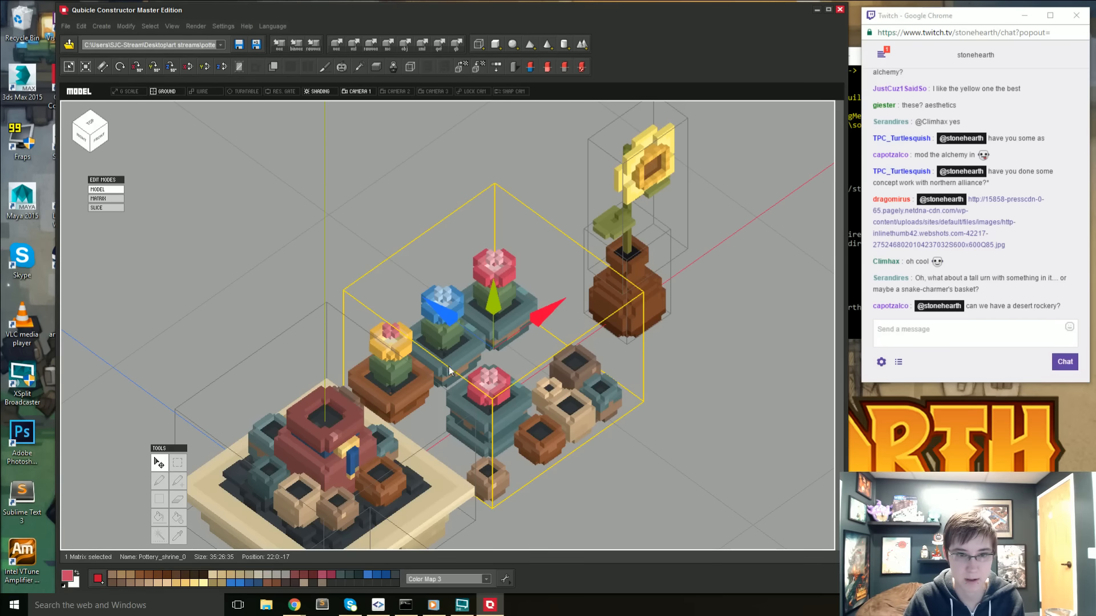
right_click_drag(451, 351, 443, 478)
left_click(394, 493)
double_click(401, 395)
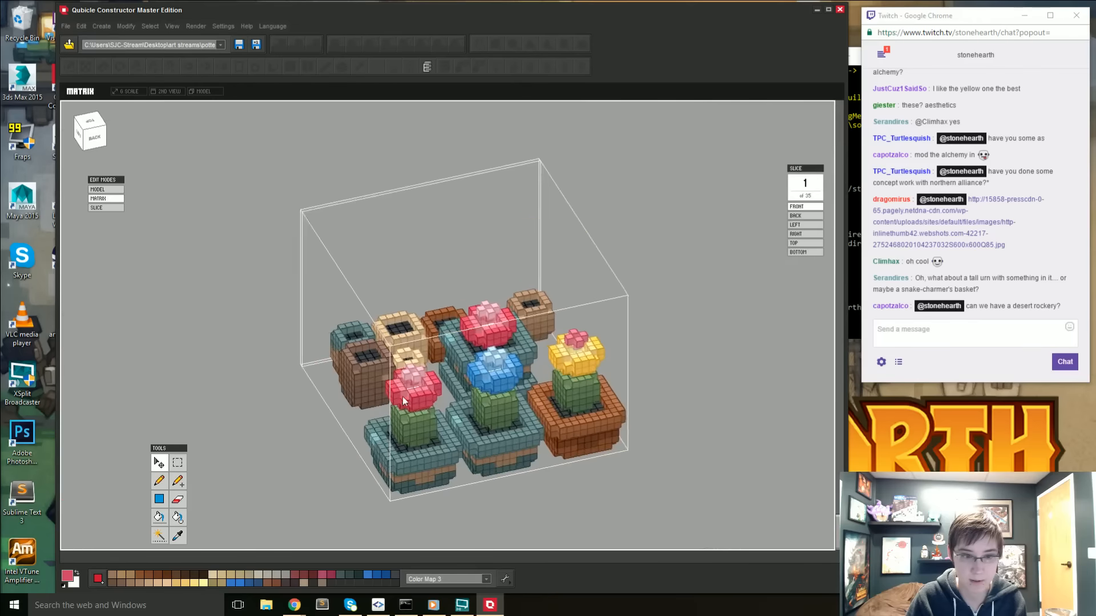
- Sample the large brown pot's dark brown and fill the bottom band of the blue-flowered cactus's pot with it
right_click_drag(338, 426, 337, 414)
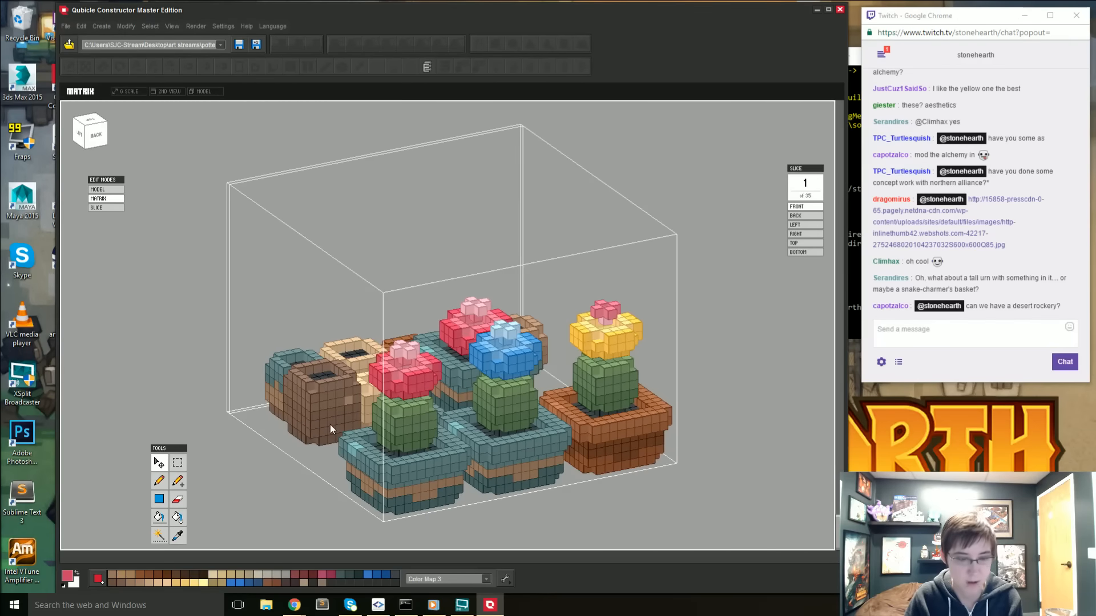
key("i")
left_click(330, 425)
key("g")
right_click_drag(506, 495, 494, 497)
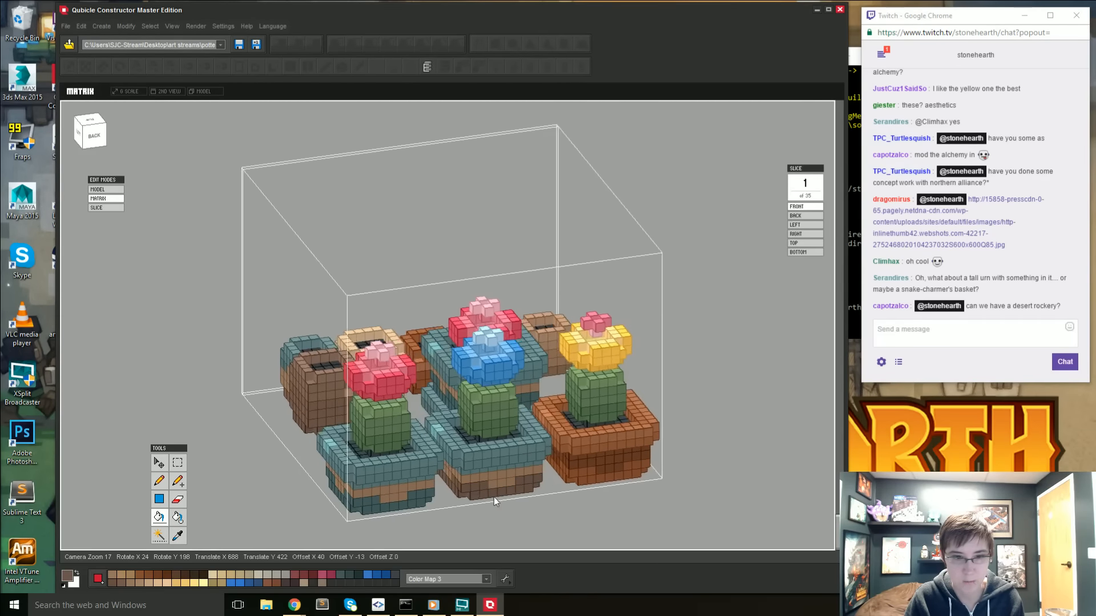
- Sample the large brown pot's medium brown and fill the teal wall of the blue-flowered cactus's pot with it
key("i")
left_click(305, 398)
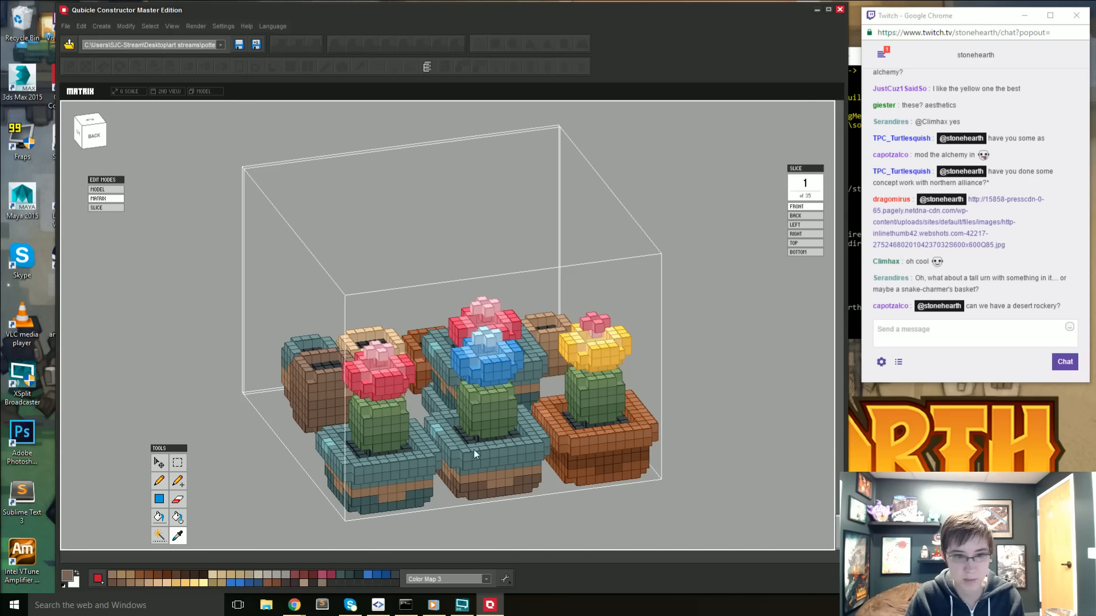
key("g")
left_click(480, 457)
key("ctrl+z")
key("w")
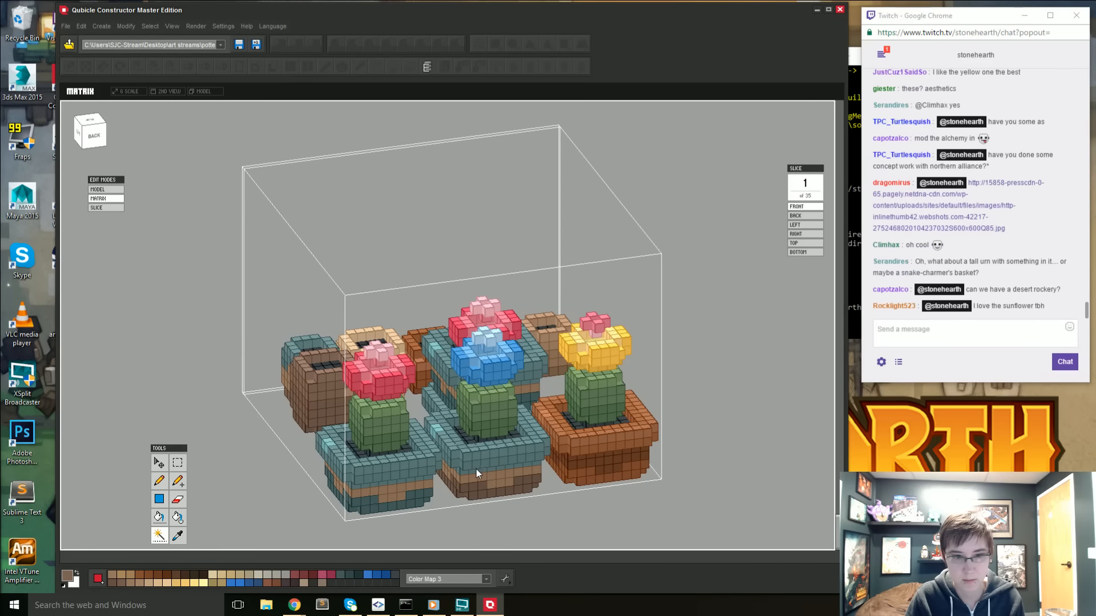
left_click(475, 469)
key("g")
left_click(474, 468)
- Fill the remaining teal rim of the blue-flowered cactus's pot brown and recolour its highlight cubes with the brown pot's pale highlight colour
right_click_drag(484, 468, 320, 433)
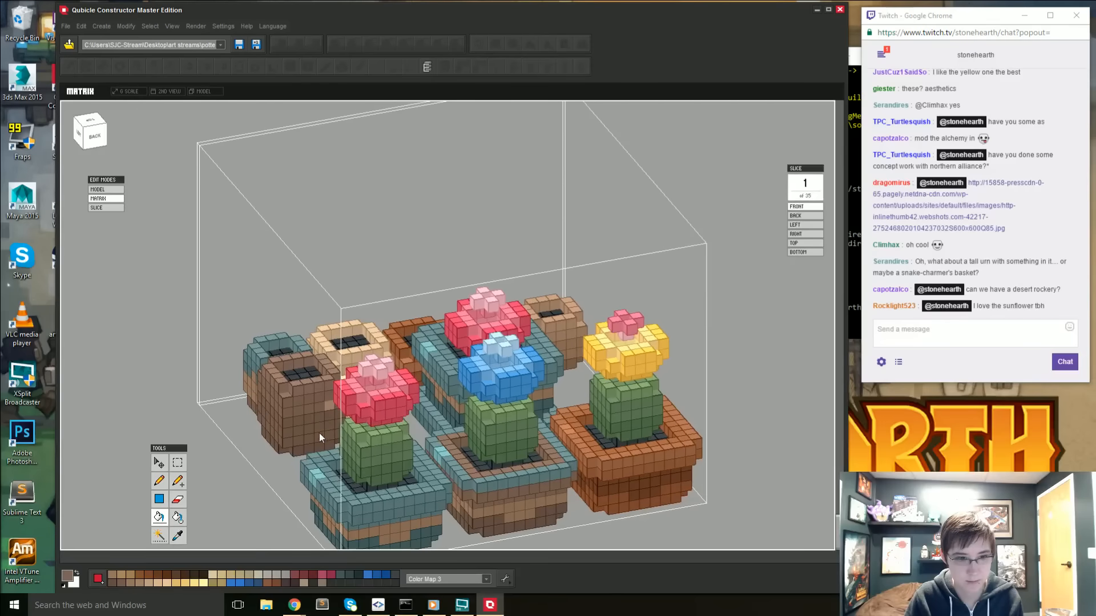
key("i")
key("g")
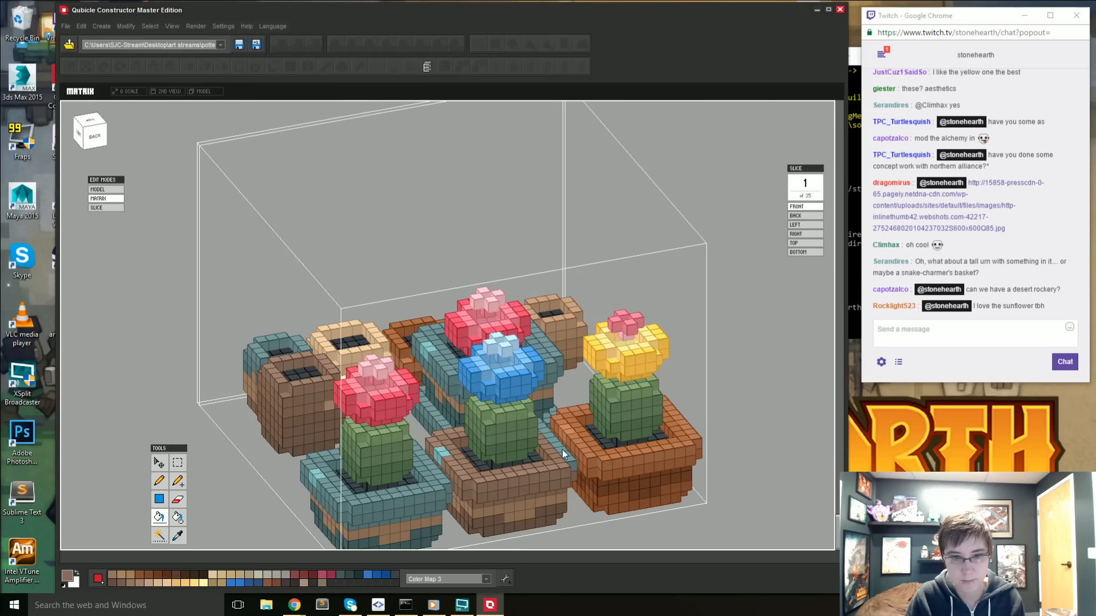
mouse_move(563, 454)
right_mouse_down()
mouse_move(528, 481)
mouse_move(331, 426)
right_mouse_up()
key("i")
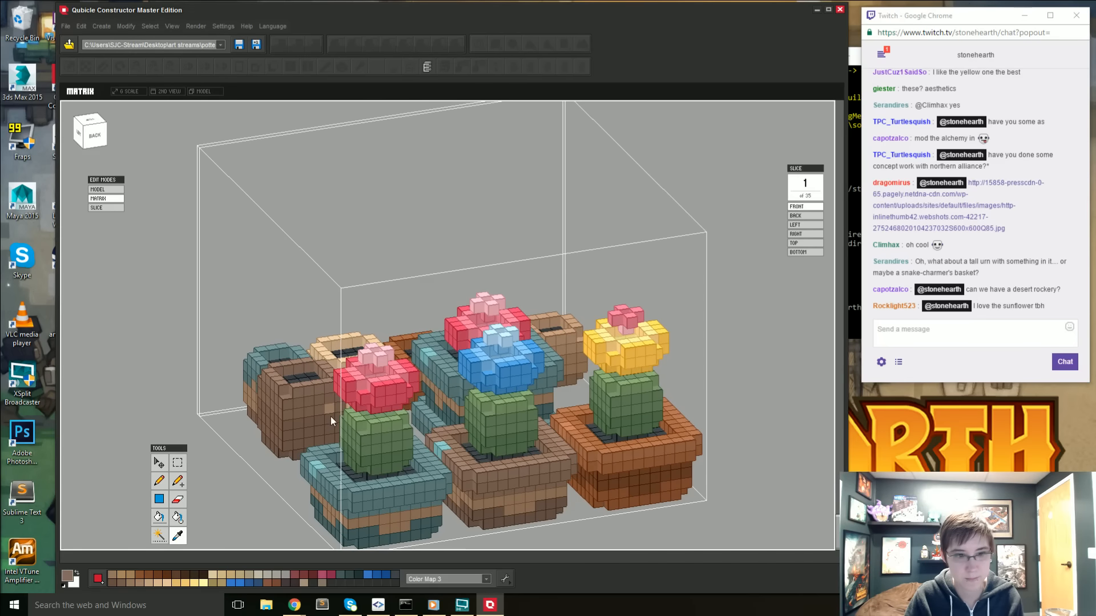
key("g")
middle_click_drag(444, 446, 452, 422)
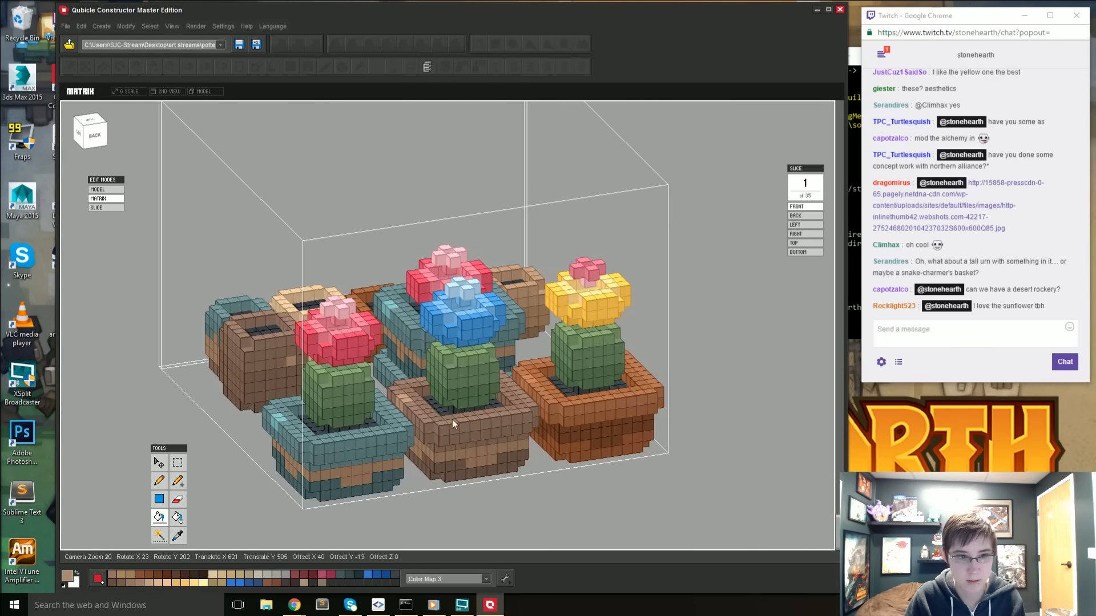
right_click_drag(452, 423, 469, 454)
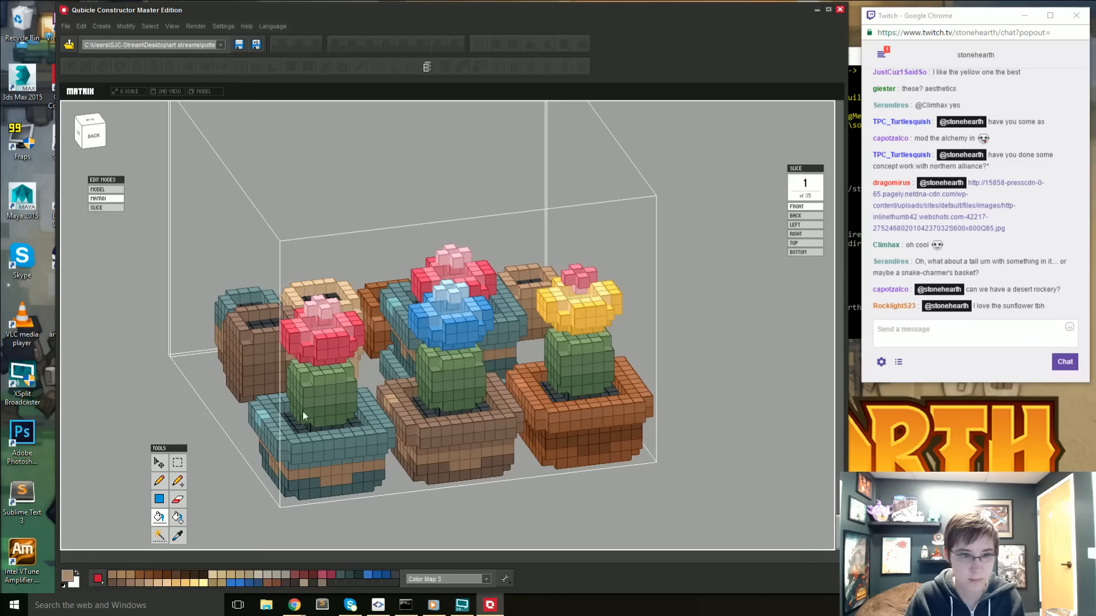
- Sample the dark brown at the base of the blue-flowered cactus's pot and fill its lighter tan band with it
key("i")
left_click(432, 458)
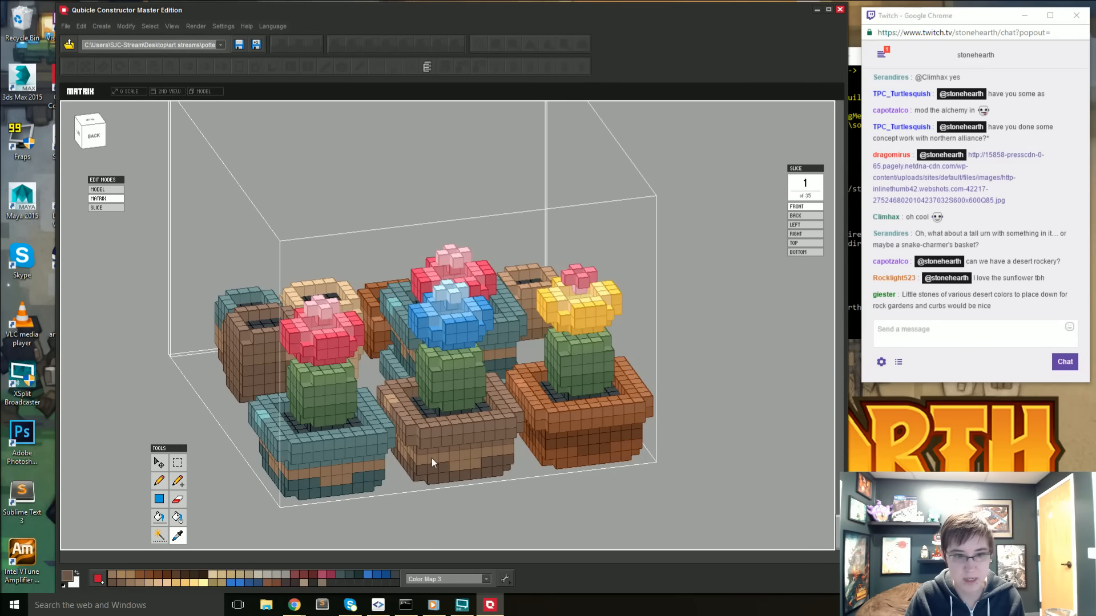
key("g")
mouse_move(432, 458)
right_mouse_down()
mouse_move(477, 484)
mouse_move(501, 483)
mouse_move(462, 473)
right_mouse_up()
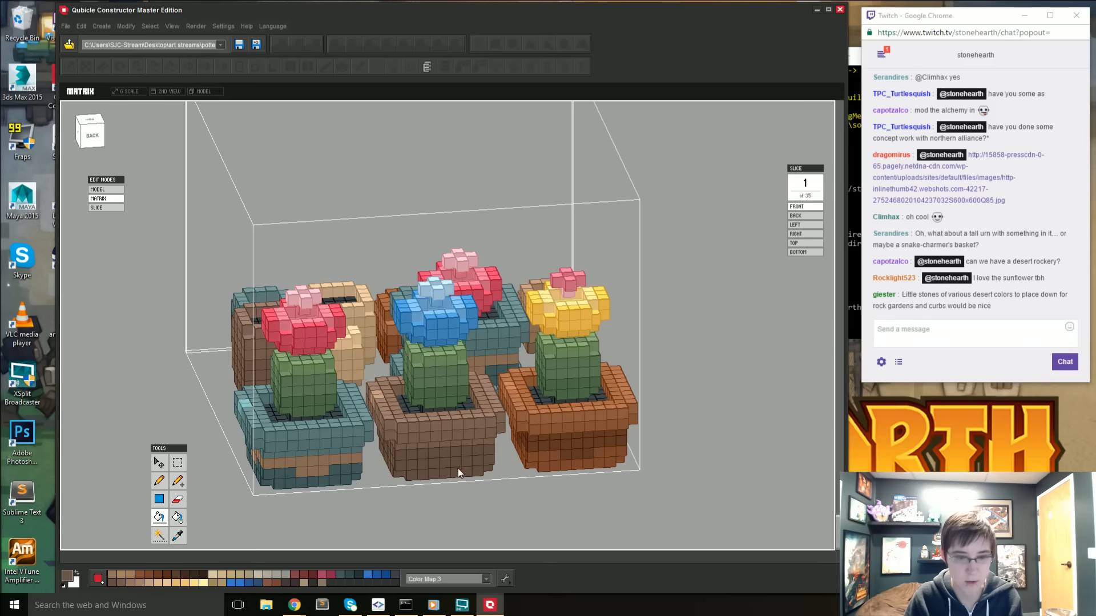
- Sample the medium brown from the blue-flowered cactus's pot and repaint the dark band's upper cubes with it around the pot
key("i")
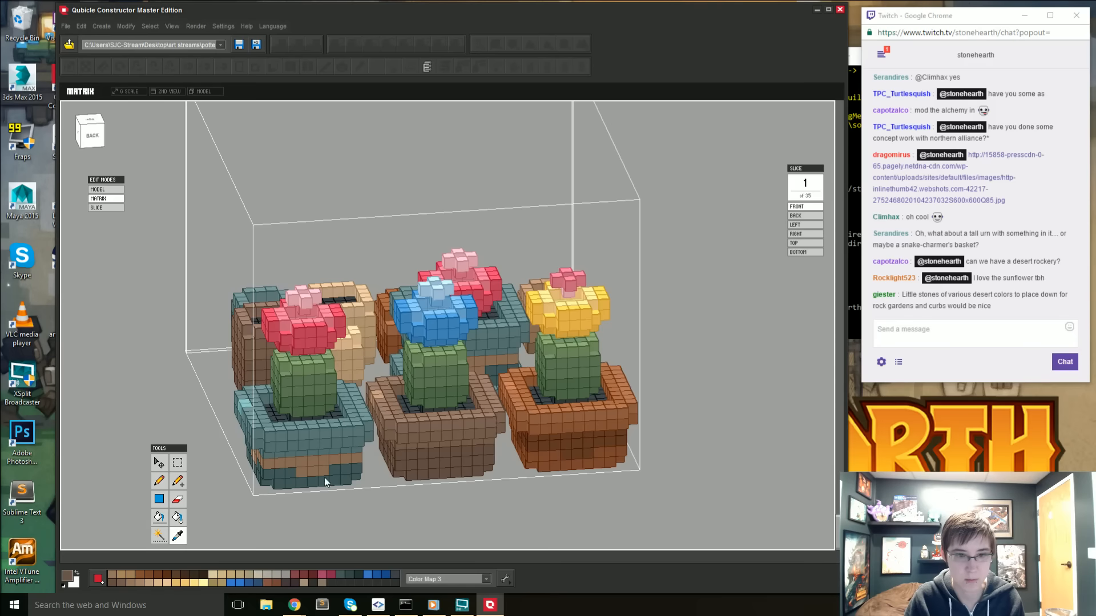
left_click(404, 448)
key("b")
left_click_drag(406, 454, 489, 450)
mouse_move(410, 454)
right_mouse_down()
mouse_move(419, 458)
mouse_move(422, 440)
right_mouse_up()
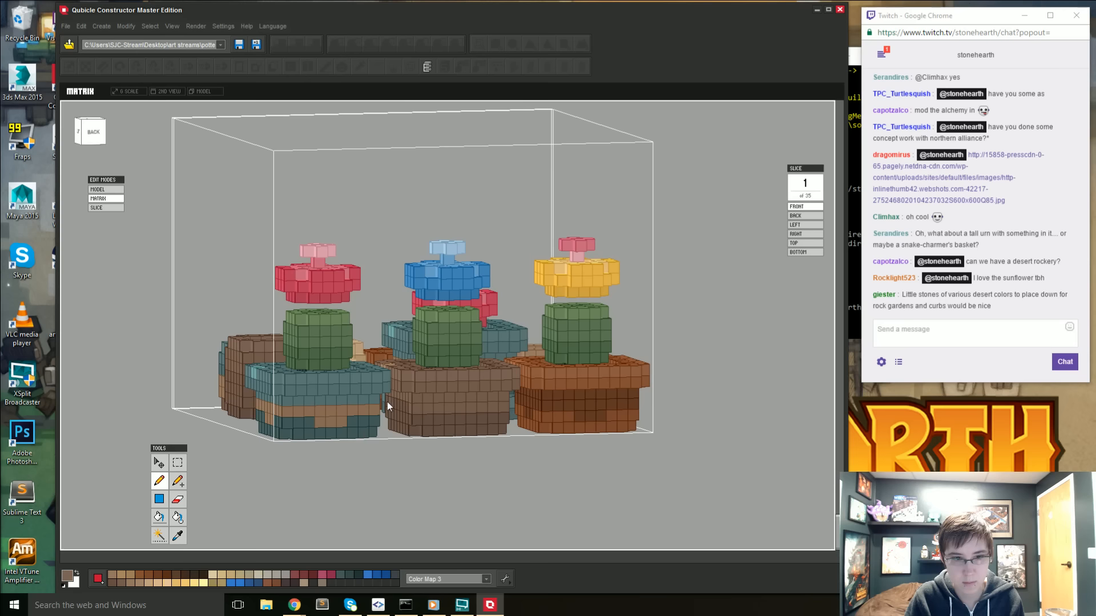
mouse_move(442, 429)
right_mouse_down()
mouse_move(453, 429)
mouse_move(450, 411)
right_mouse_up()
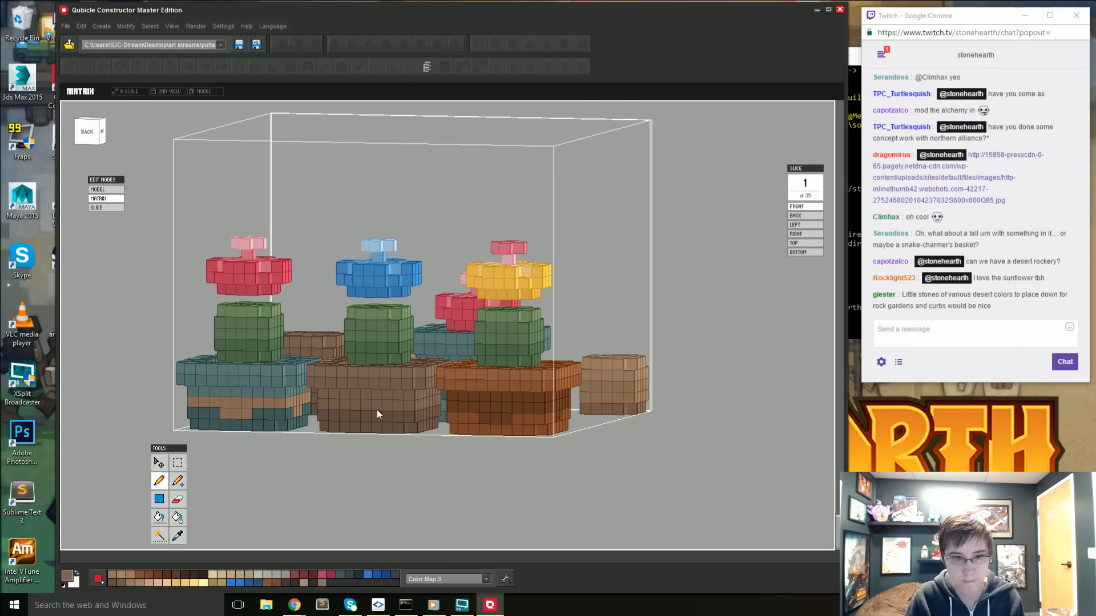
right_click_drag(376, 410, 432, 363)
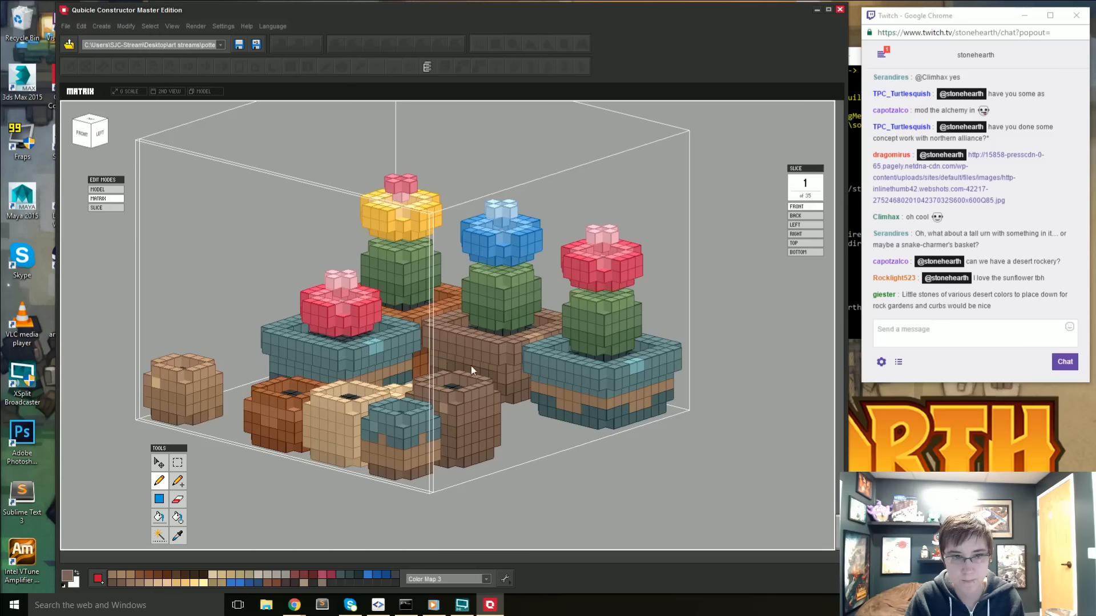
- Sample the dark teal at the base of the neighbouring red-flowered cactus's pot and darken the paint colour to #354A4A
right_click_drag(503, 378, 460, 419)
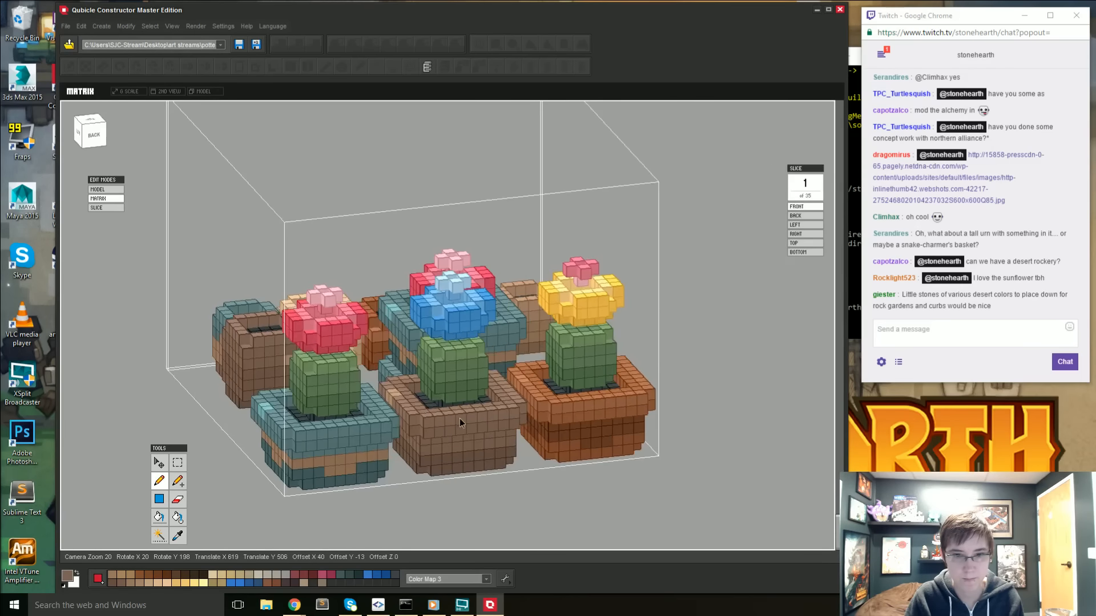
left_click(463, 466, "alt")
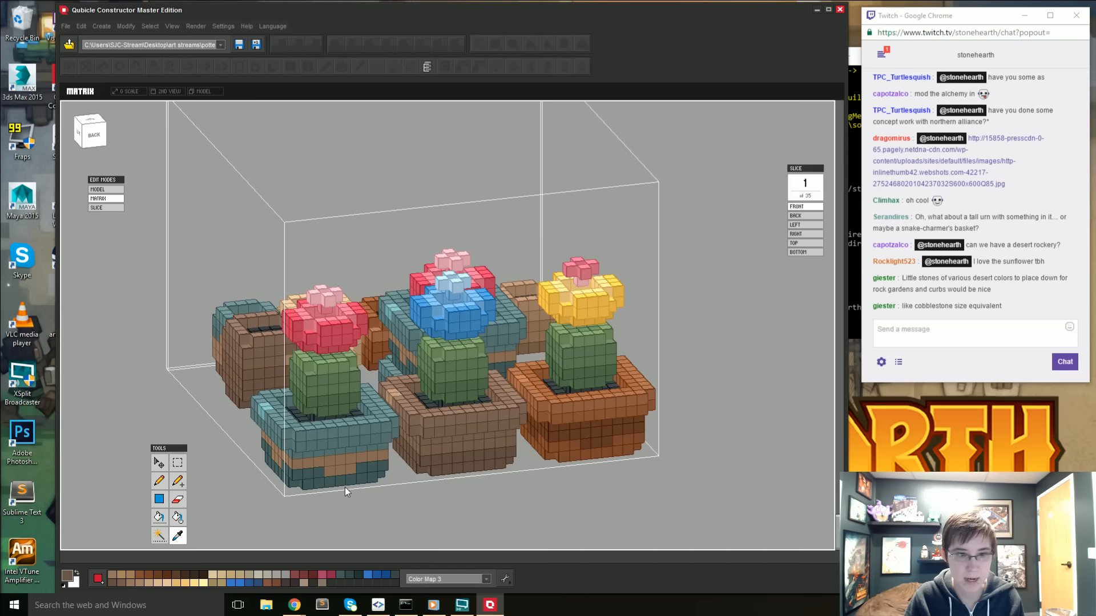
left_click(71, 579)
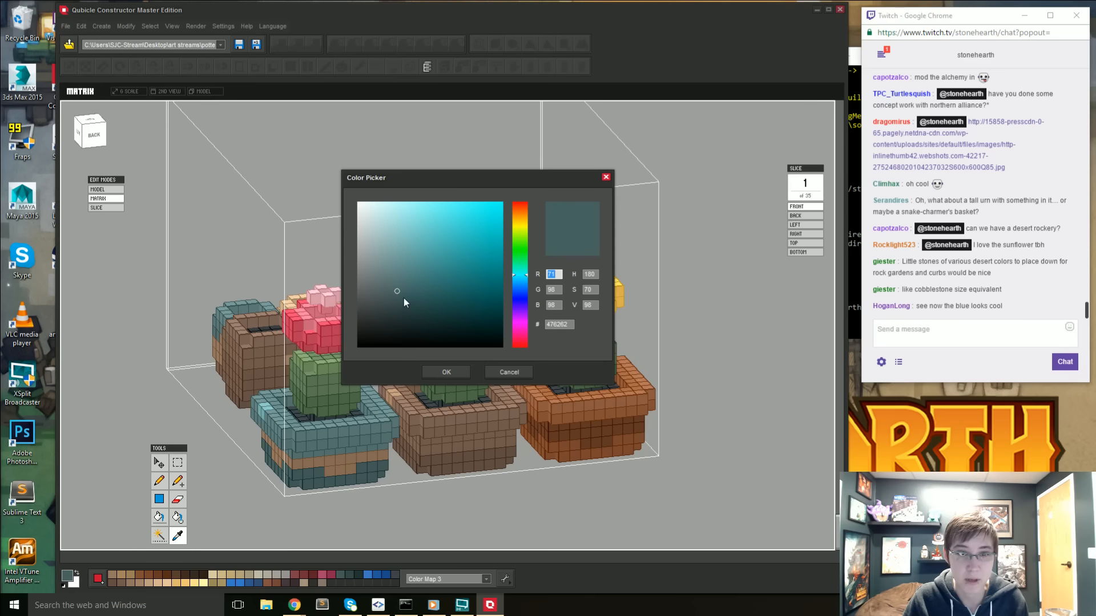
left_click_drag(399, 295, 399, 305)
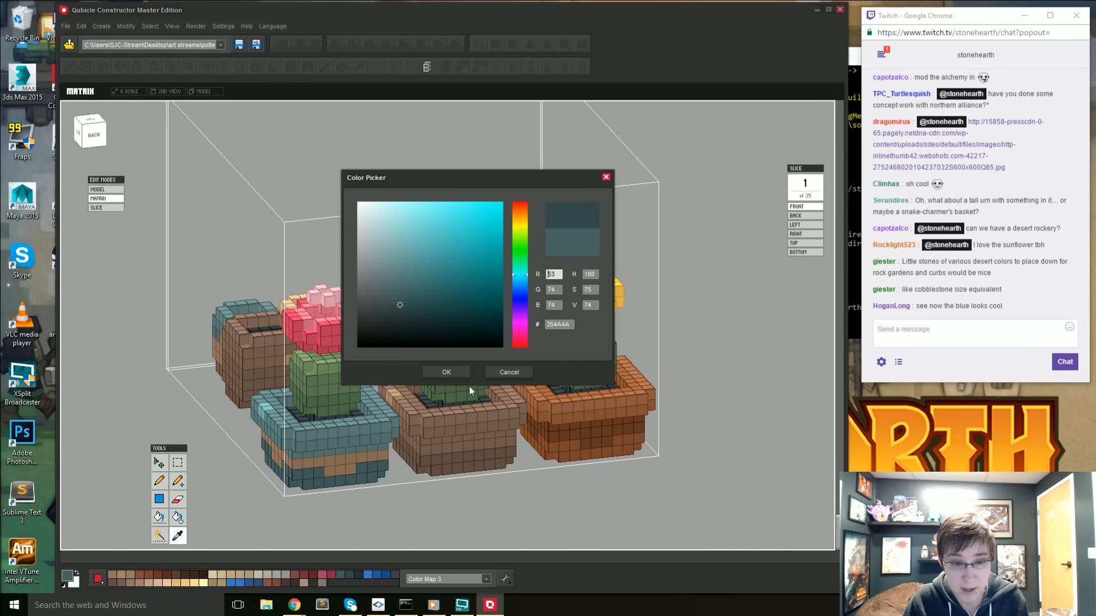
left_click(453, 374)
- Paint a small dark teal patch in the middle of the back wall of the blue-flowered cactus's brown pot and check it in the model view
left_click_drag(464, 445, 457, 446)
right_click_drag(466, 457, 407, 426)
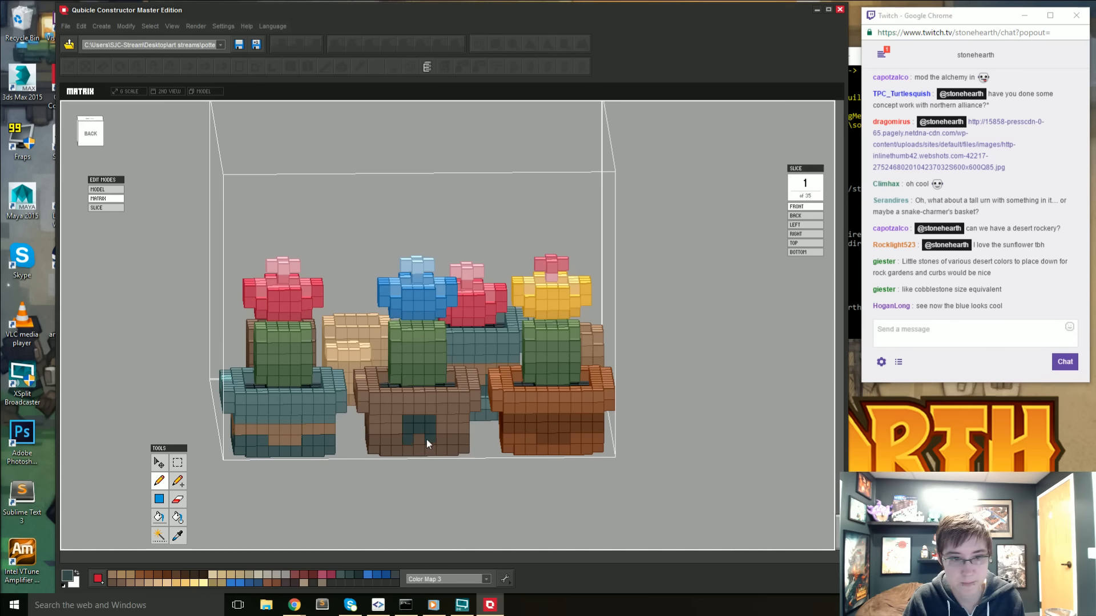
right_click_drag(438, 445, 470, 485)
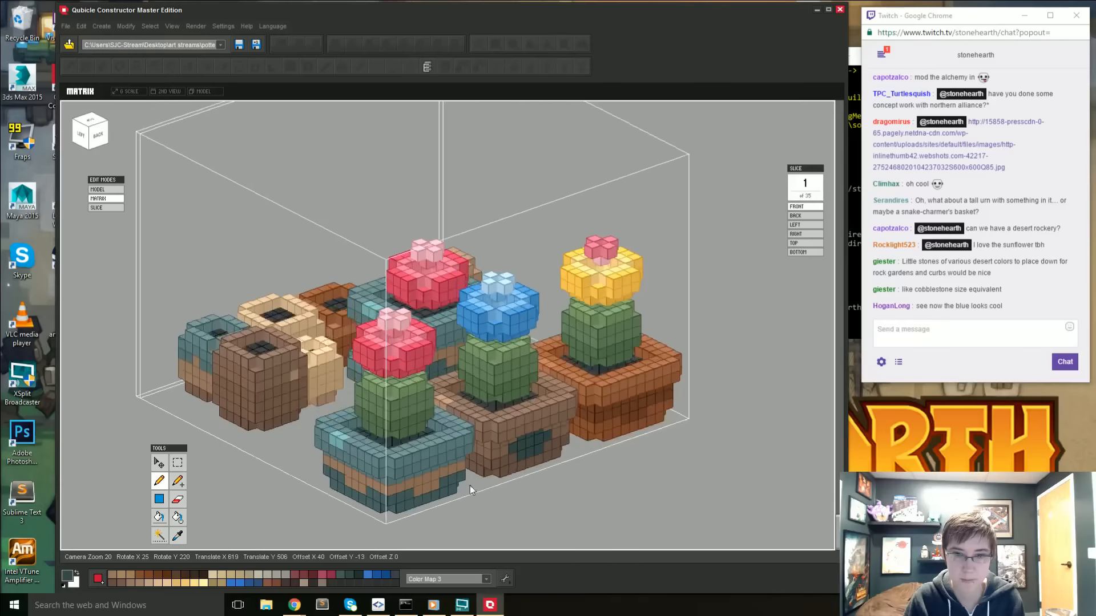
scroll(489, 468, "down", 5)
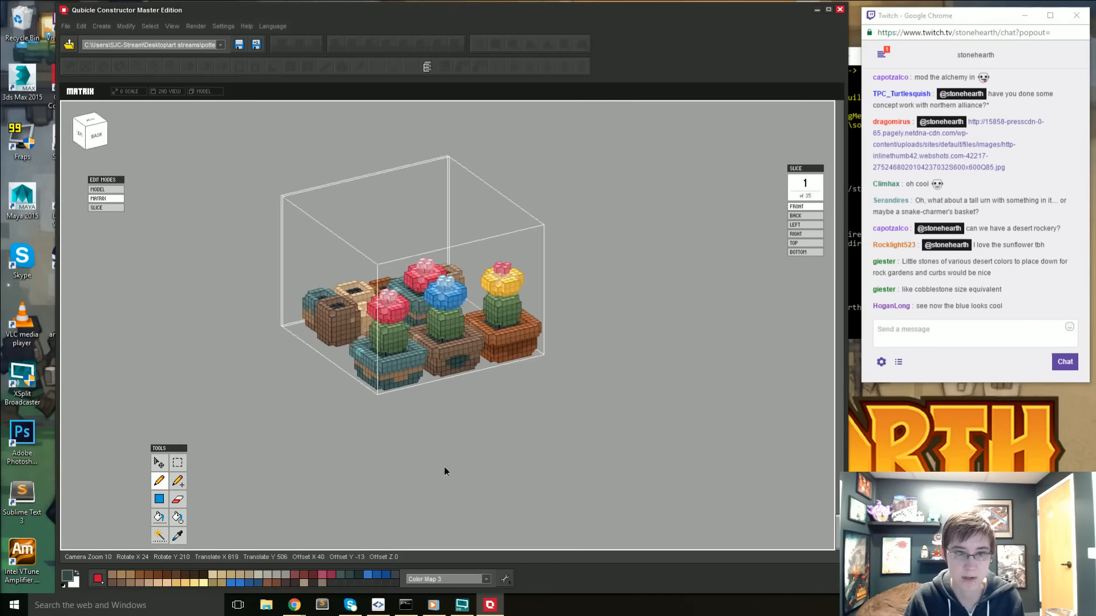
key("Tab")
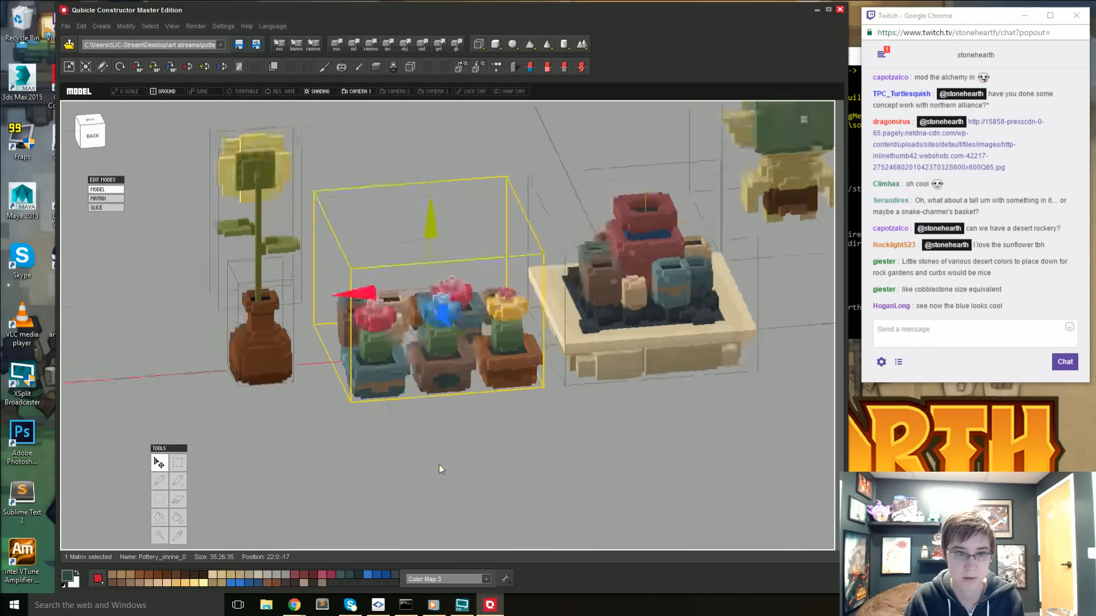
right_click_drag(615, 505, 613, 517)
key("Tab")
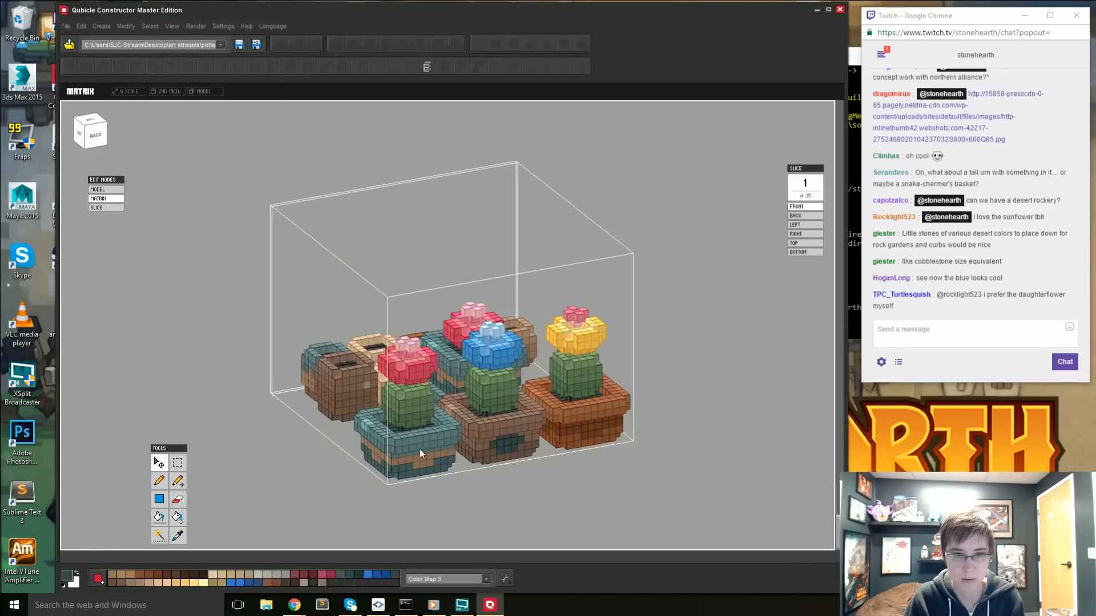
- Paint a matching dark teal patch on the front wall of the blue-flowered cactus's brown pot
scroll(478, 400, "up", 5)
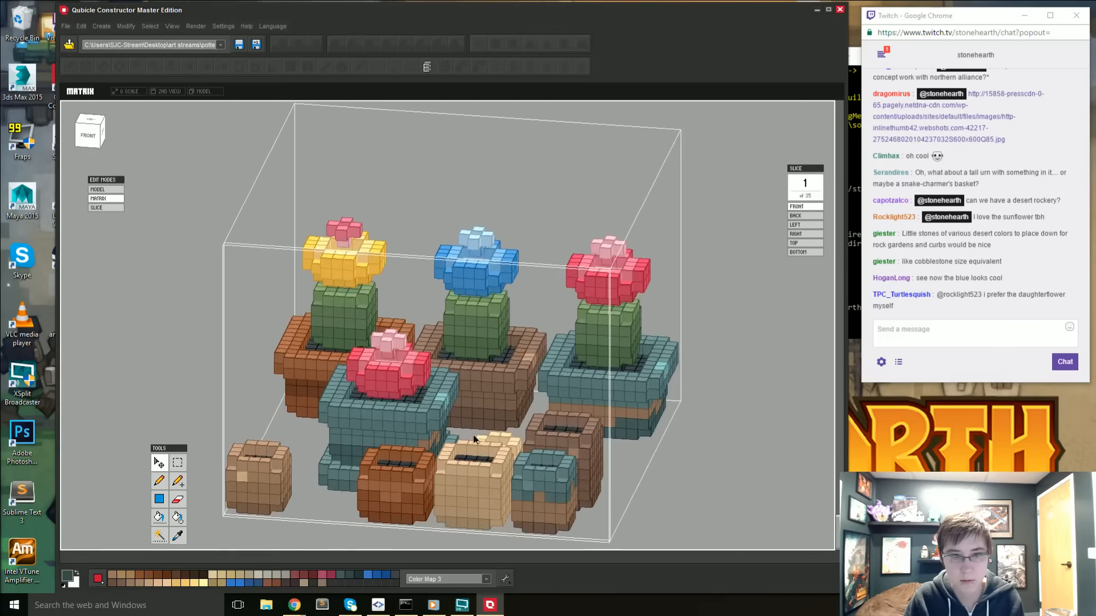
right_click_drag(474, 436, 526, 399)
key("b")
left_click(468, 401)
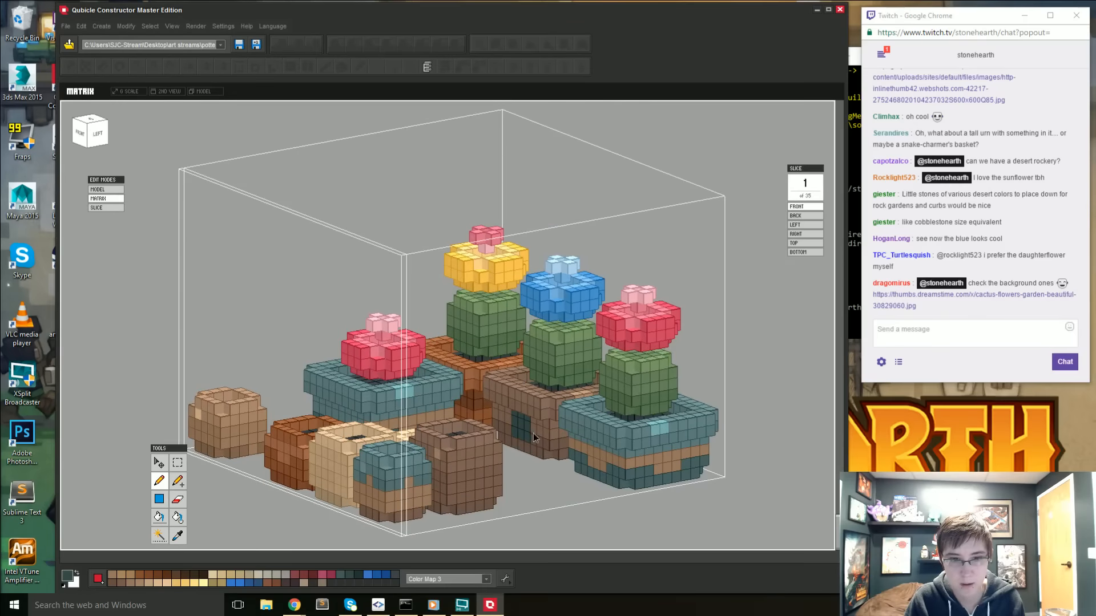
right_click_drag(525, 446, 491, 410)
right_click_drag(659, 436, 609, 481)
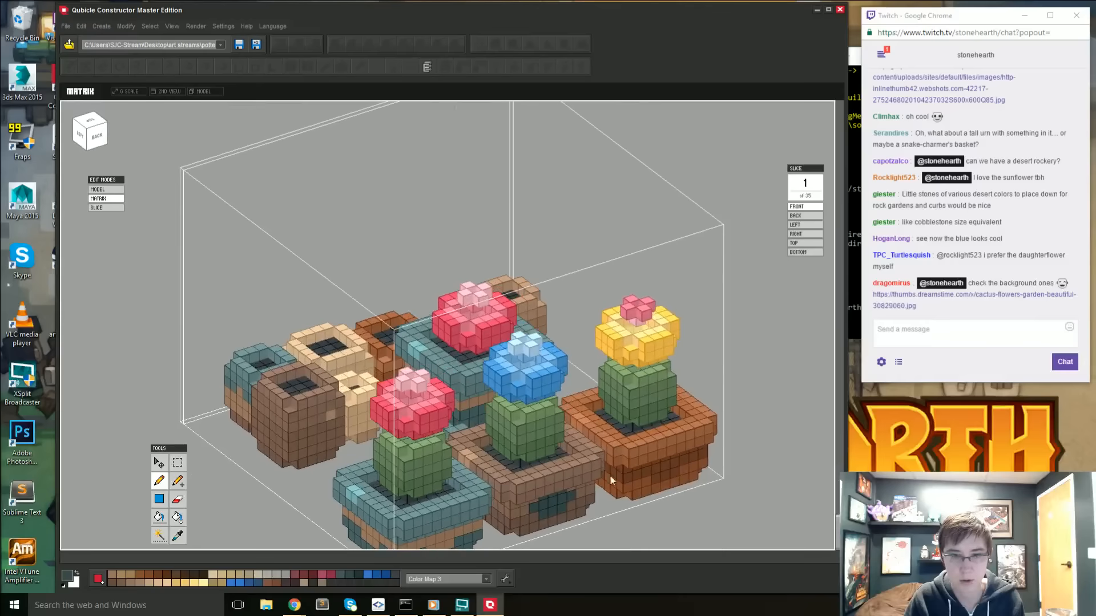
- Open the cactus flowers garden reference image linked in the Twitch chat
left_click(941, 307)
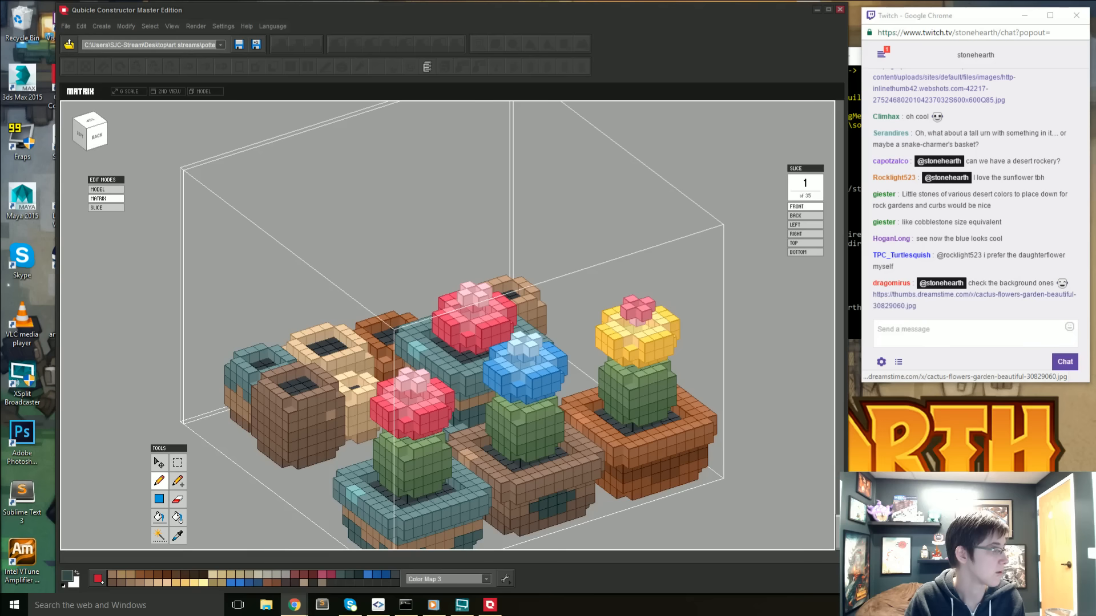
left_click_drag(0, 85, 0, 99)
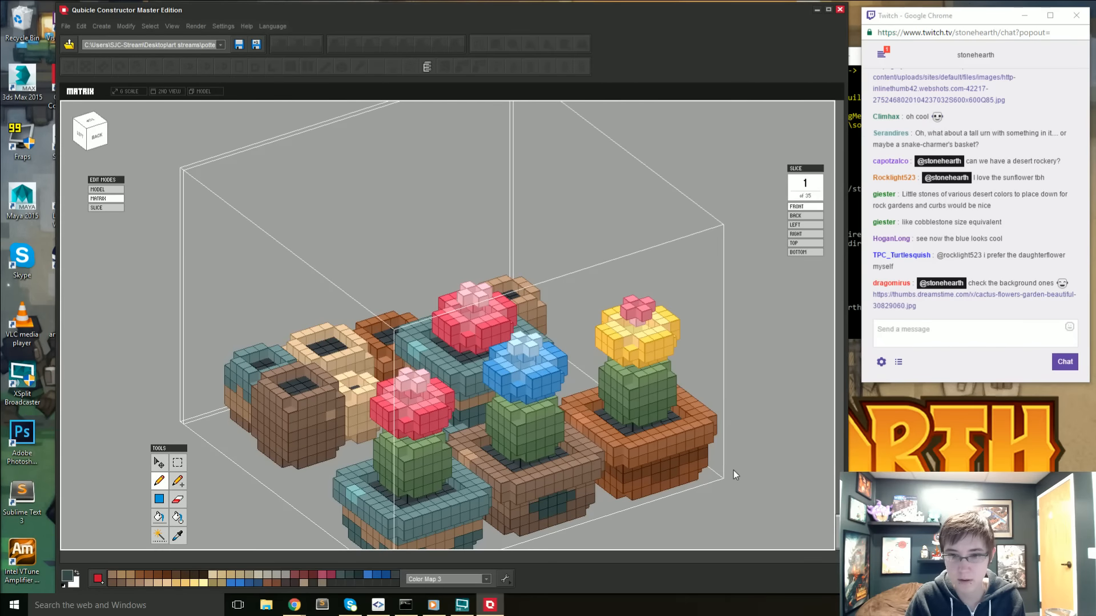
- Return to the whole model with nothing selected and examine the potted plants beside the shrine and sunflower from several angles
scroll(725, 469, "down", 5)
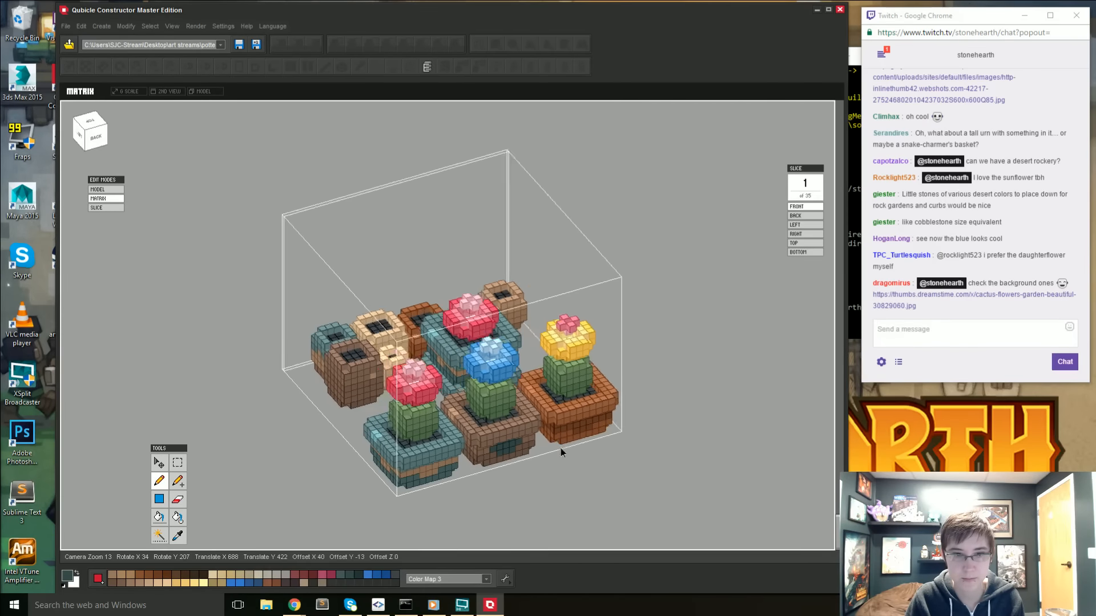
right_click_drag(561, 447, 603, 505)
double_click(583, 467)
left_click(584, 467)
scroll(593, 485, "down", 2)
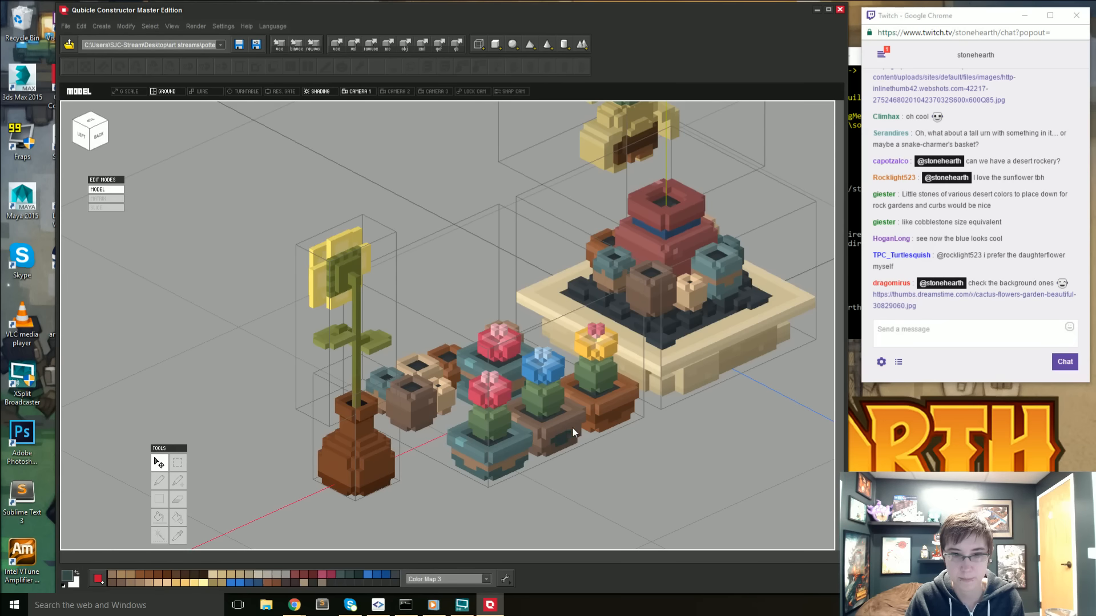
right_click_drag(573, 428, 538, 458)
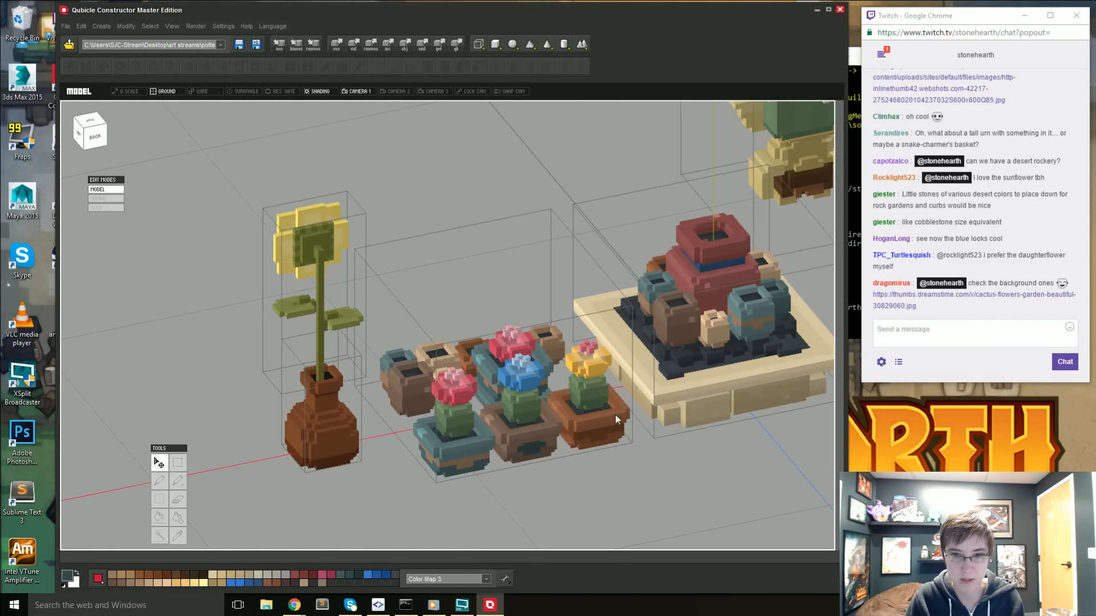
right_click_drag(587, 452, 747, 448)
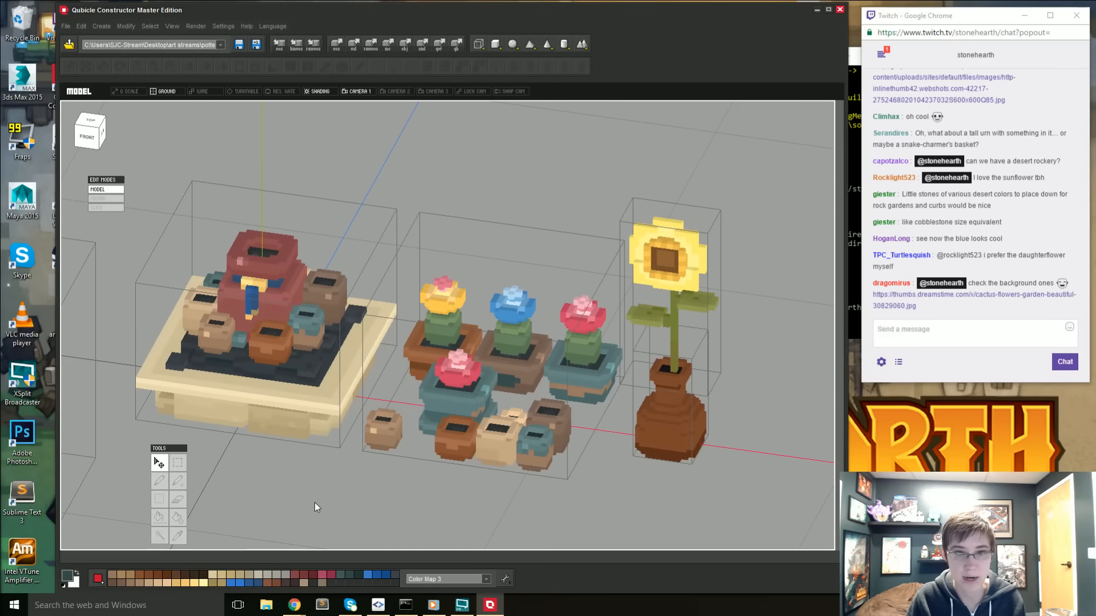
right_click_drag(321, 506, 403, 311)
- Start importing a model and look through the decoration folder inside the stonehearth entities folder
left_click(66, 26)
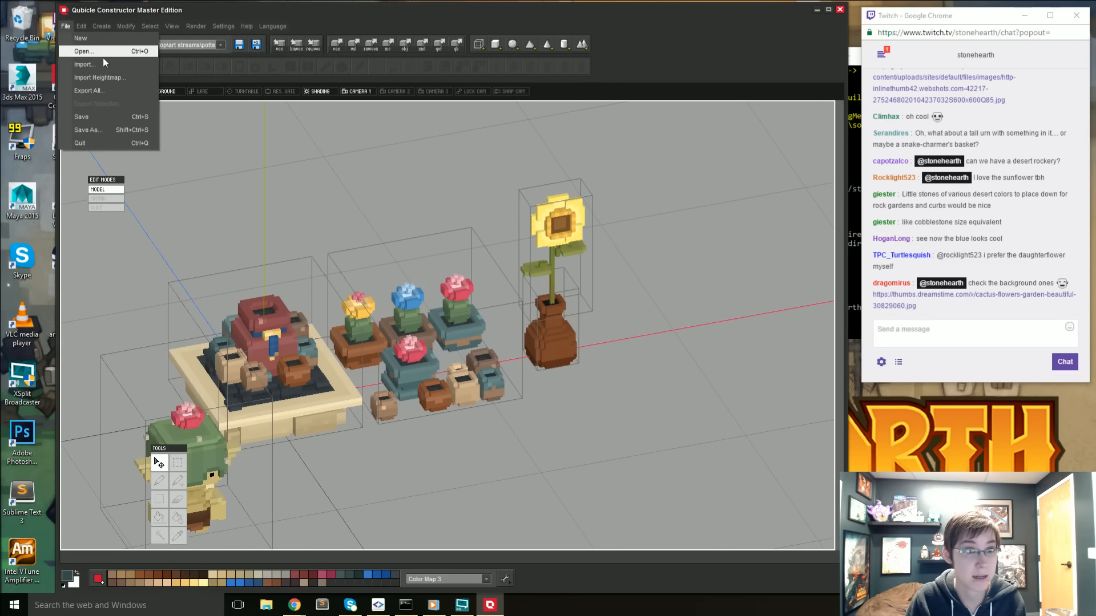
left_click(97, 62)
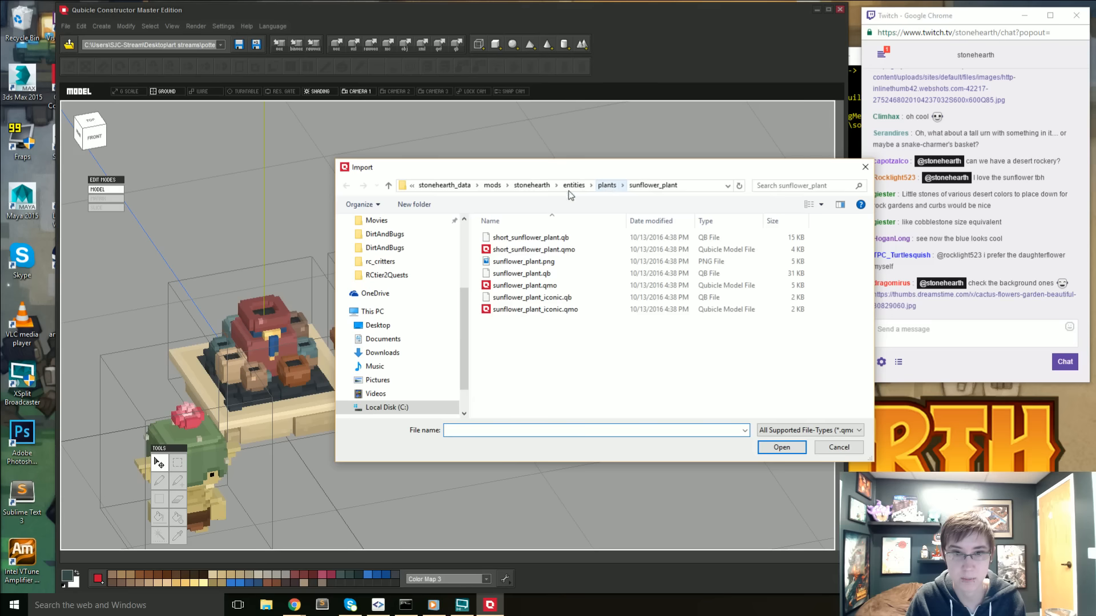
scroll(391, 274, "up", 3)
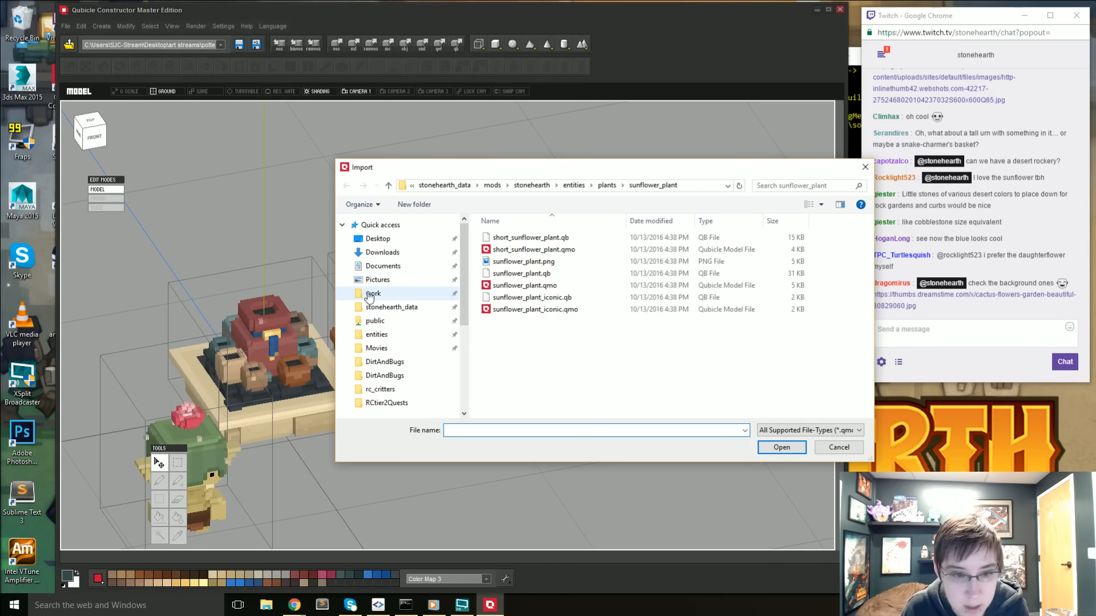
left_click(405, 334)
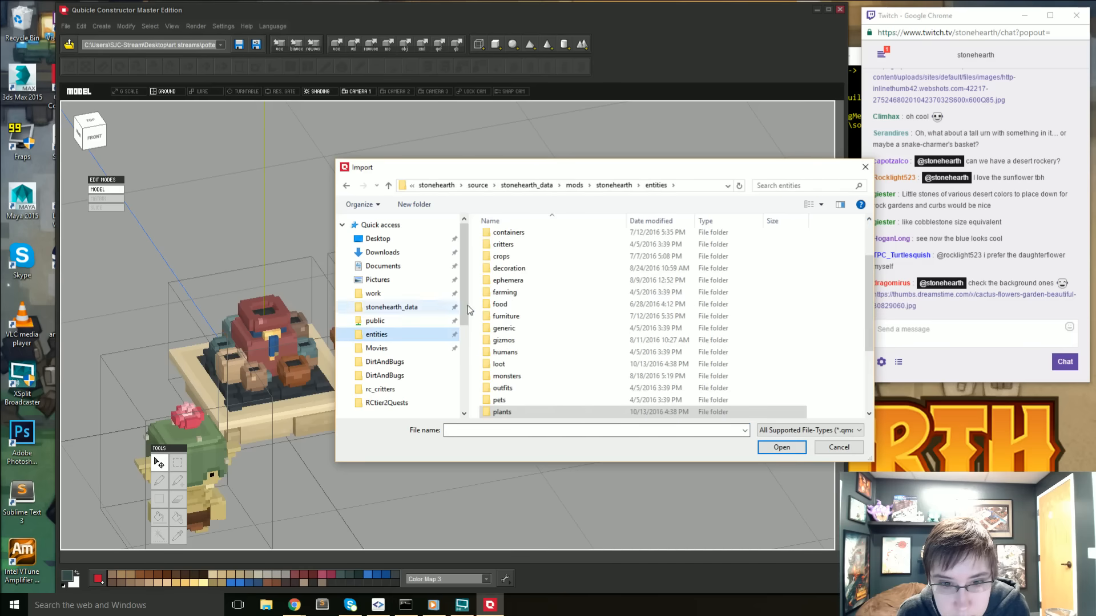
double_click(514, 268)
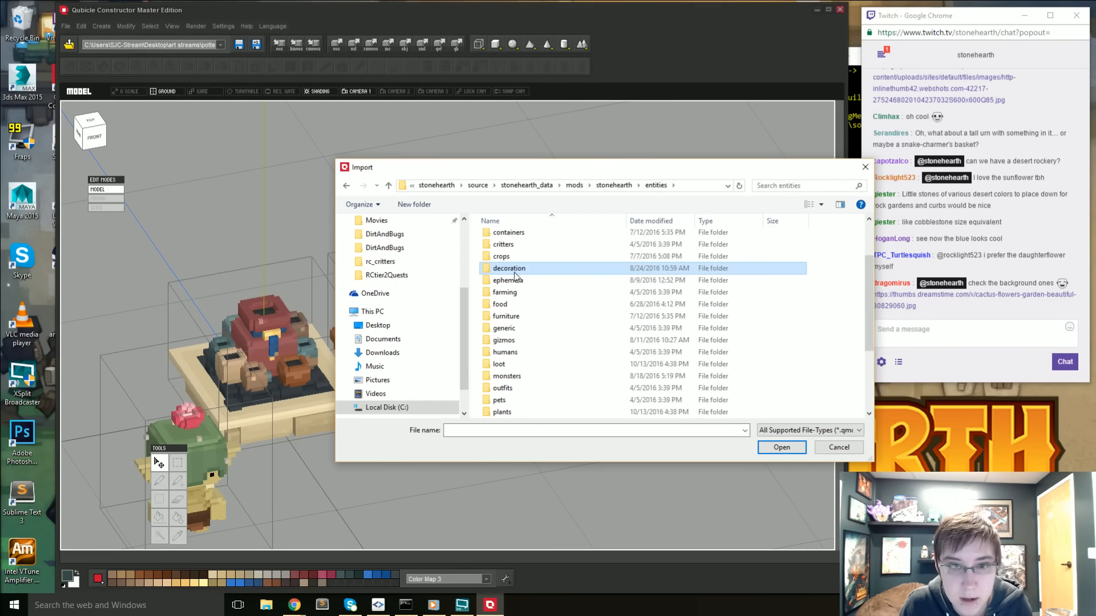
scroll(573, 360, "down", 2)
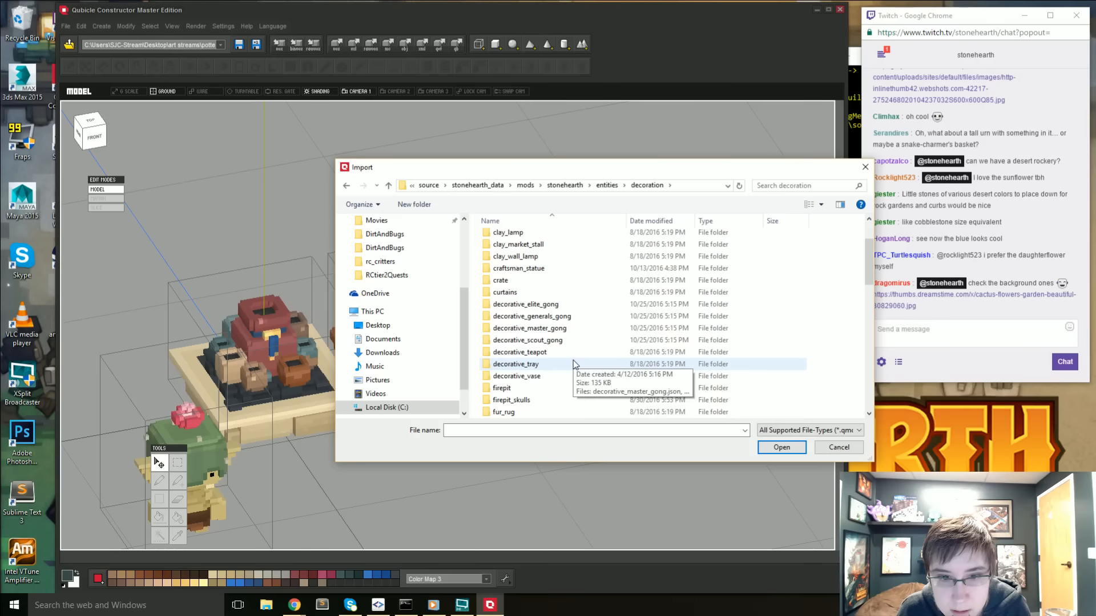
- Switch to the construction folder inside entities and look through its subfolders for a model to import
left_click(606, 184)
left_click(515, 275)
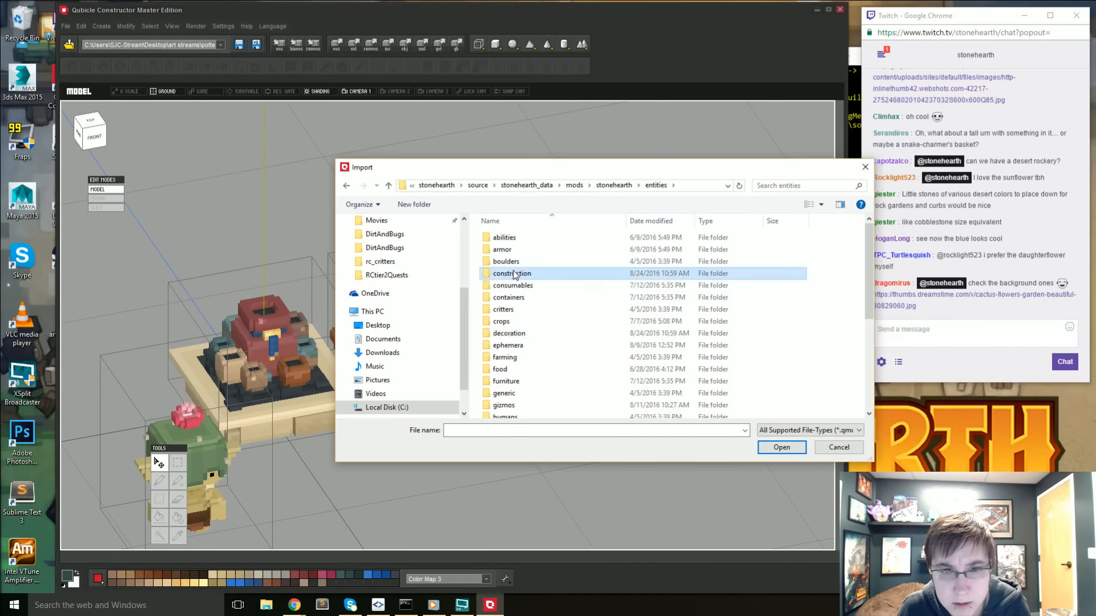
double_click(515, 275)
scroll(557, 365, "down", 3)
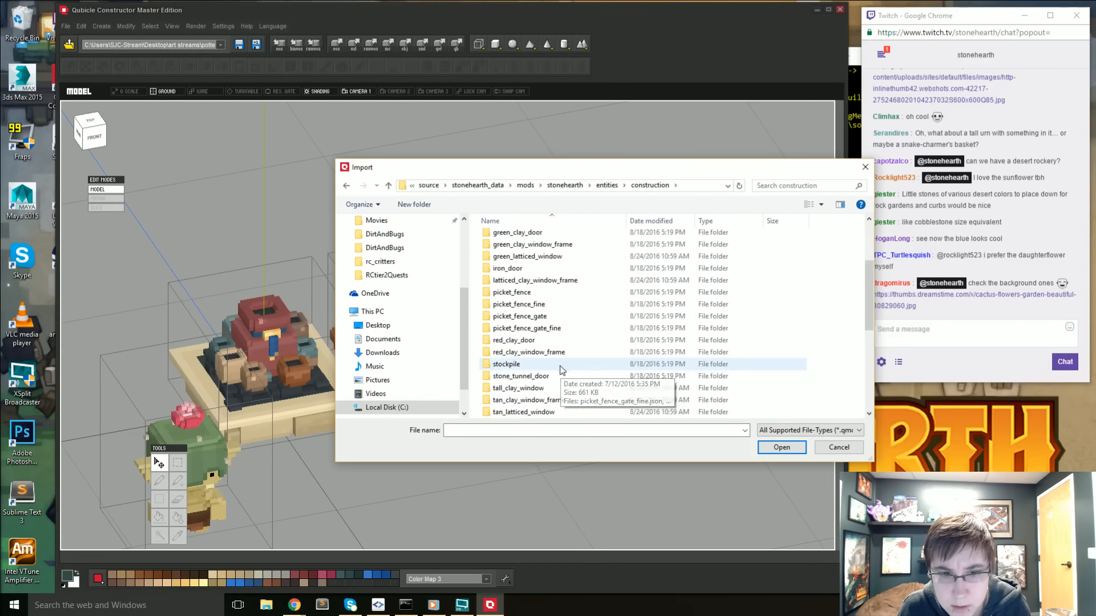
scroll(559, 370, "down", 6)
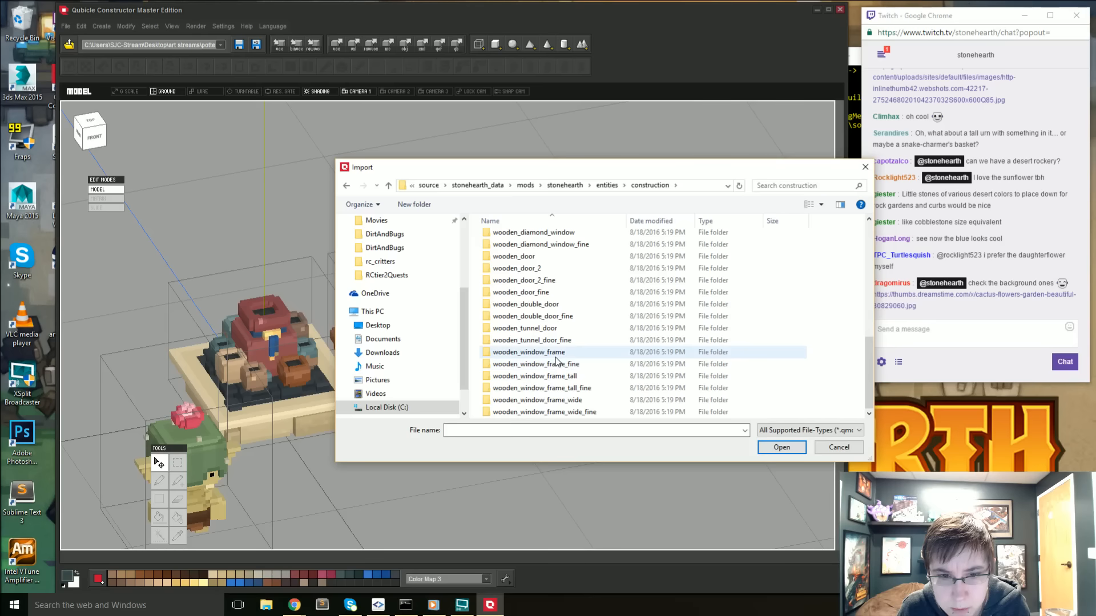
scroll(557, 359, "up", 9)
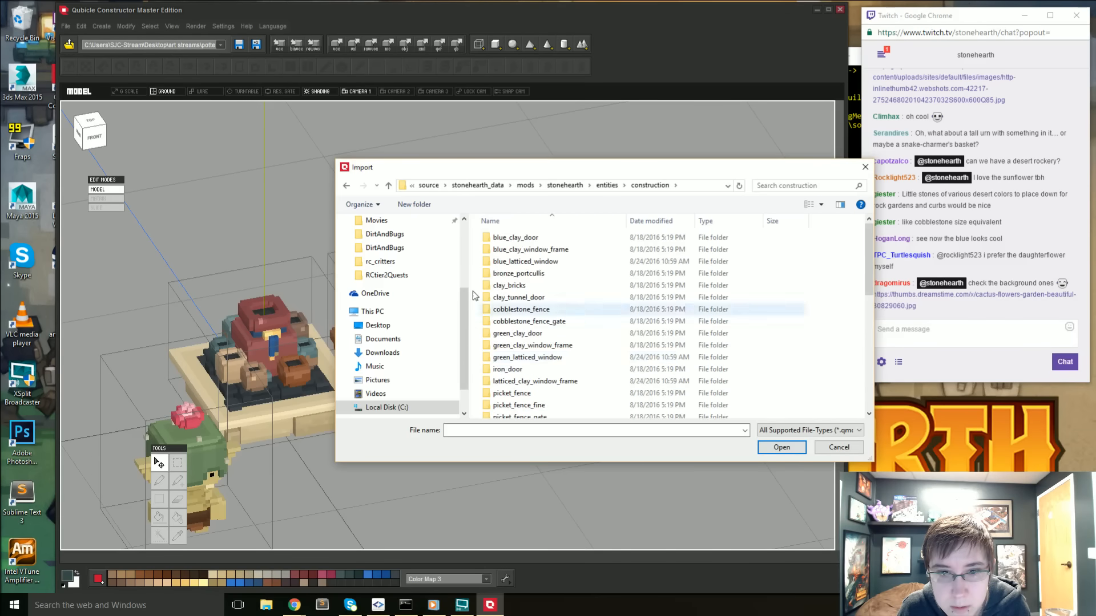
- Check the blue_clay_window_frame folder, then import blue_clay_door.qmo from the blue_clay_door folder
double_click(531, 251)
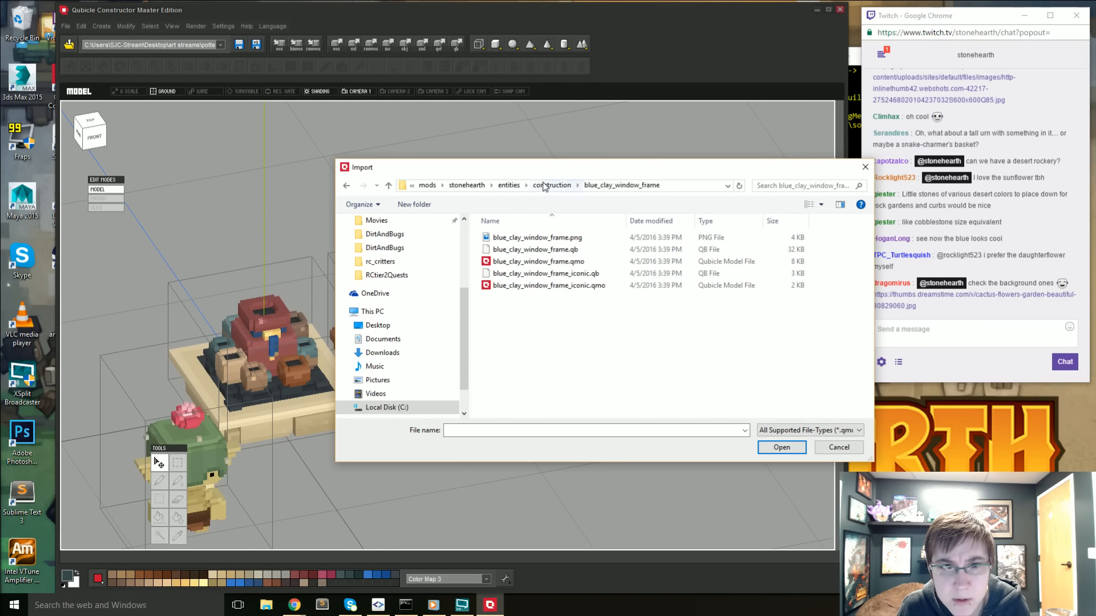
left_click(545, 186)
double_click(528, 238)
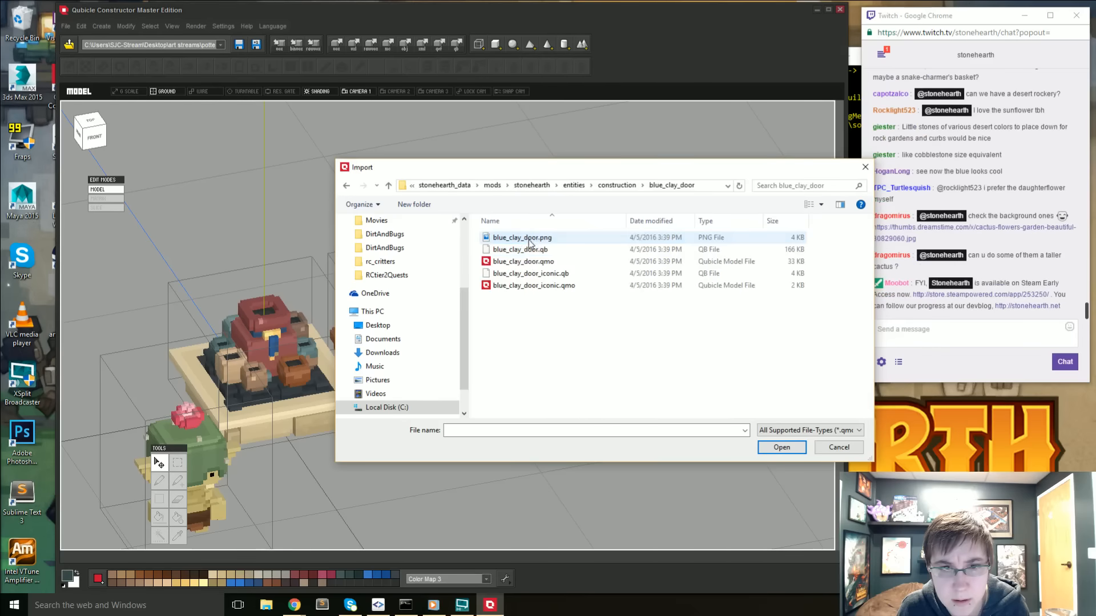
double_click(525, 261)
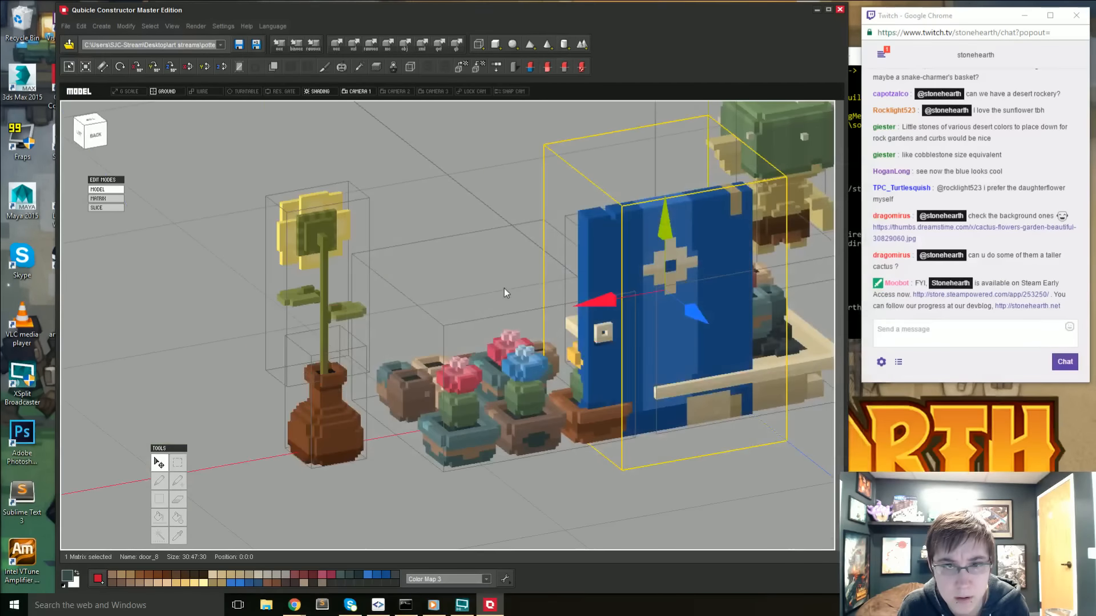
- Move the imported blue door to position 84:6:0 beyond the sunflower and open its matrix for editing
scroll(504, 290, "down", 6)
right_click_drag(423, 307, 594, 310)
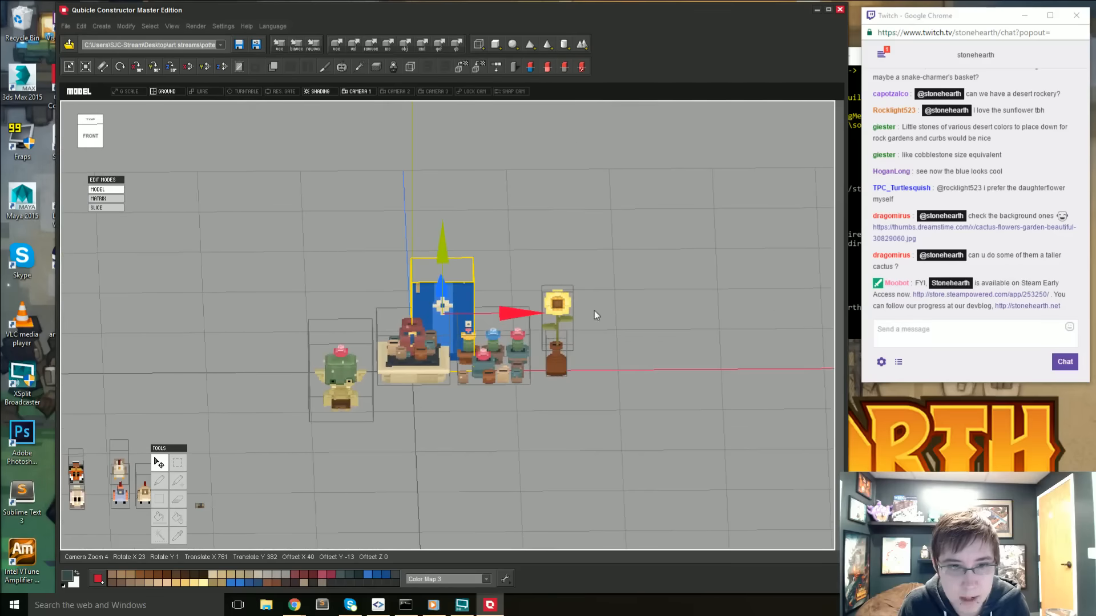
left_click_drag(514, 314, 465, 302)
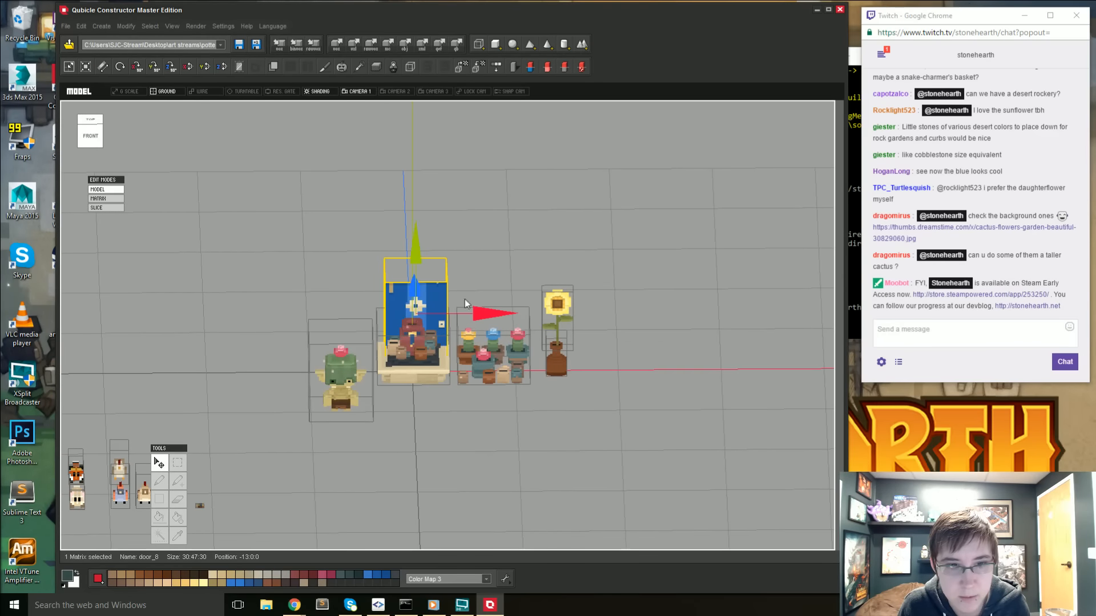
left_click_drag(419, 257, 416, 238)
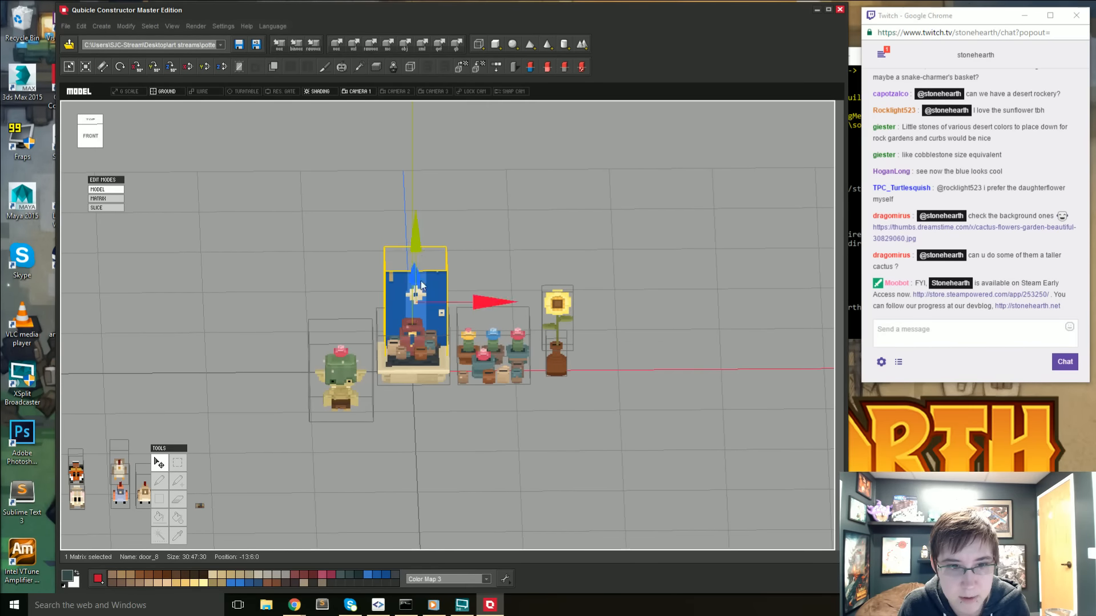
right_click_drag(420, 281, 426, 321)
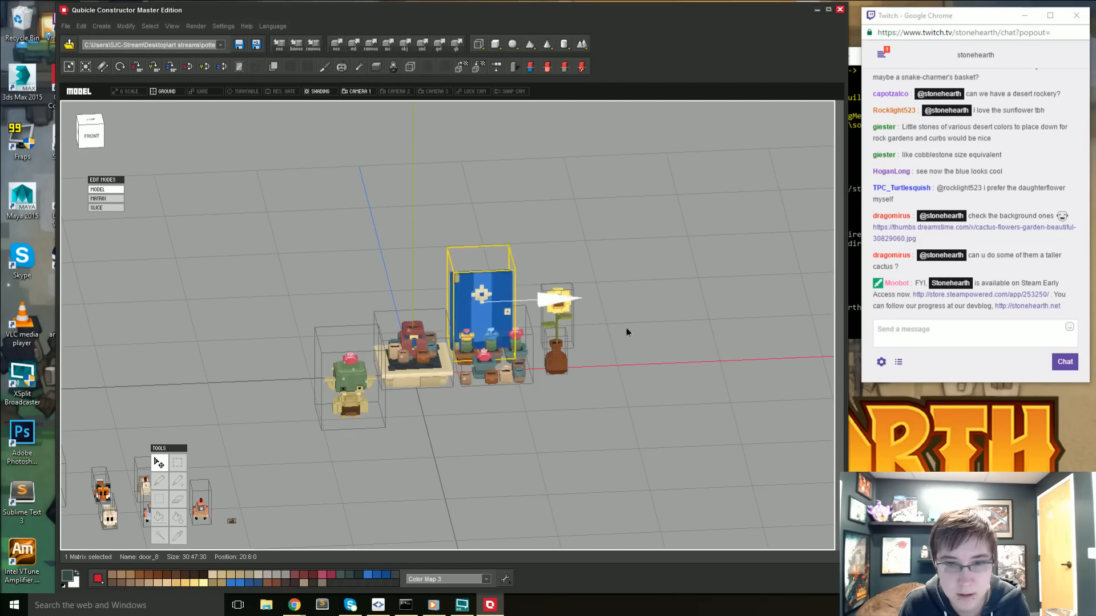
left_click_drag(626, 332, 685, 334)
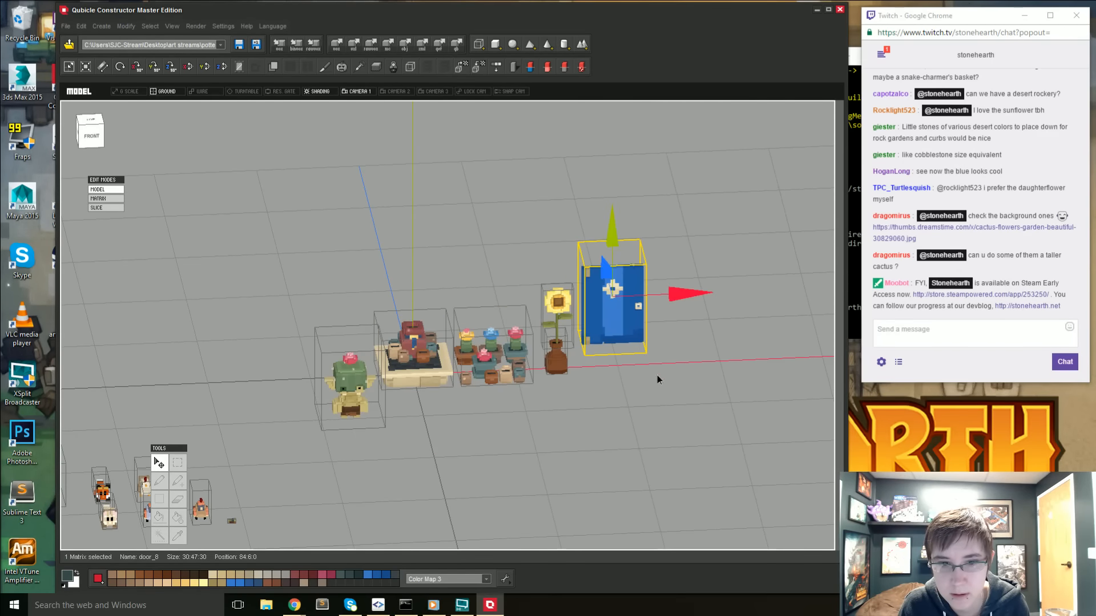
double_click(618, 313)
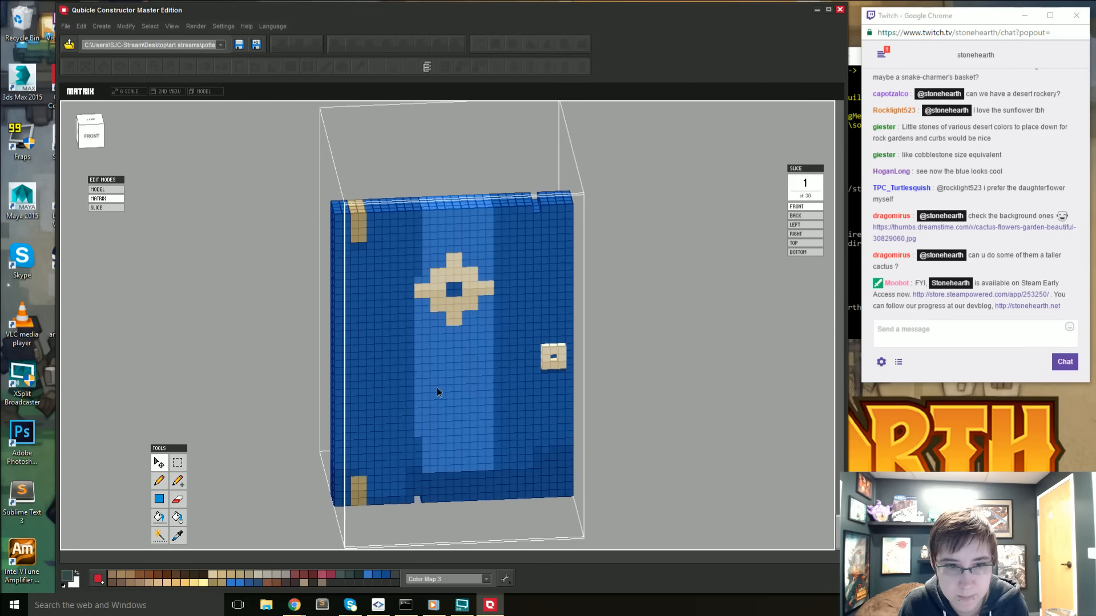
- Leave the blue door's matrix and shift the blue flower's hue by 4 in the potted plants matrix
right_click_drag(436, 389, 328, 347)
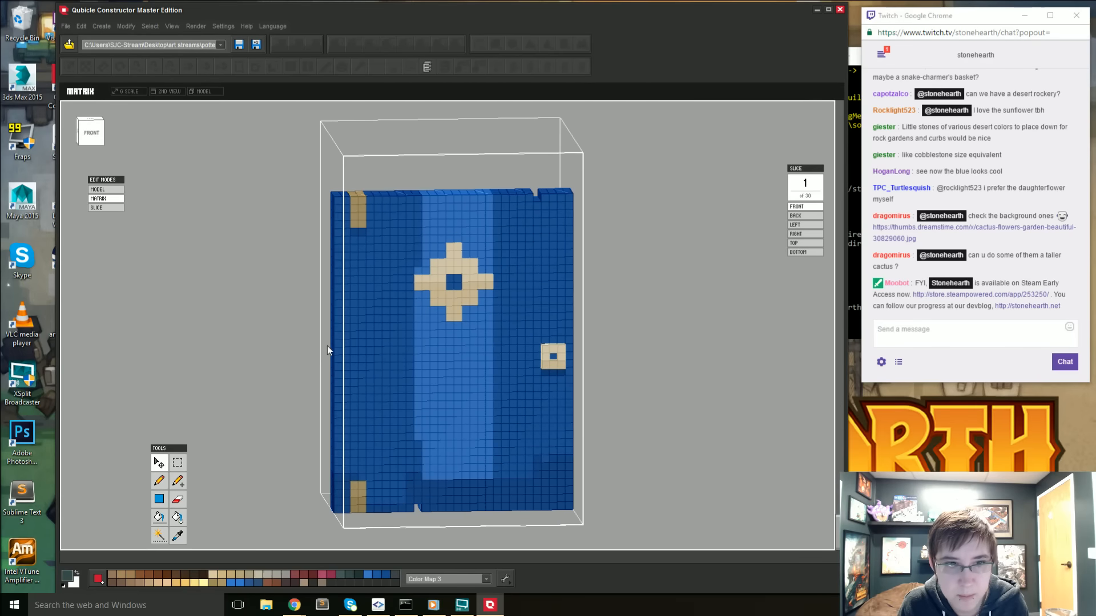
double_click(265, 337)
double_click(494, 344)
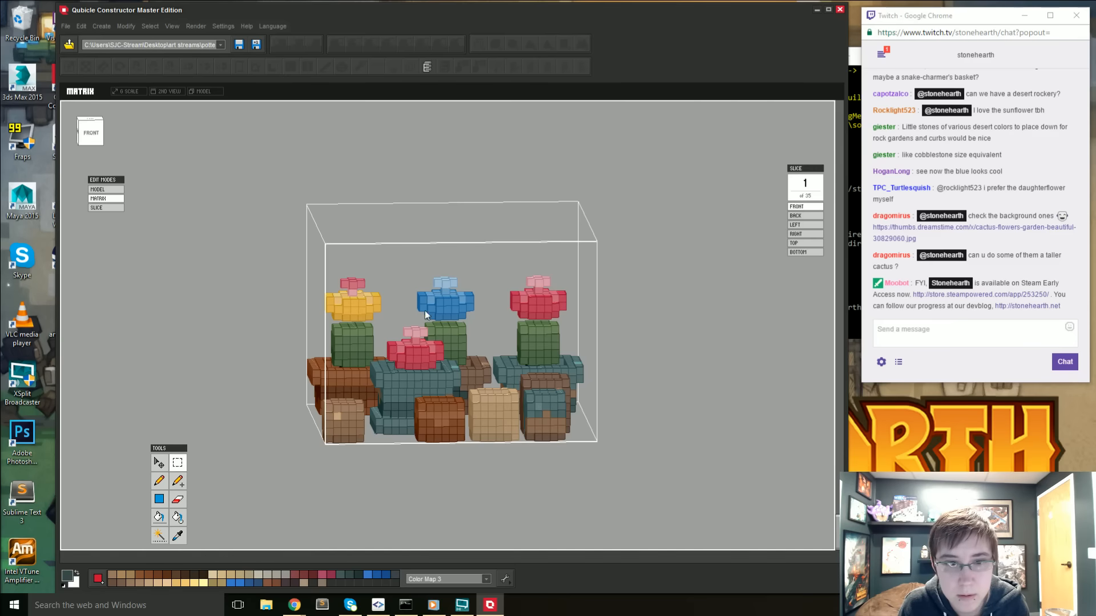
left_click_drag(479, 323, 486, 320)
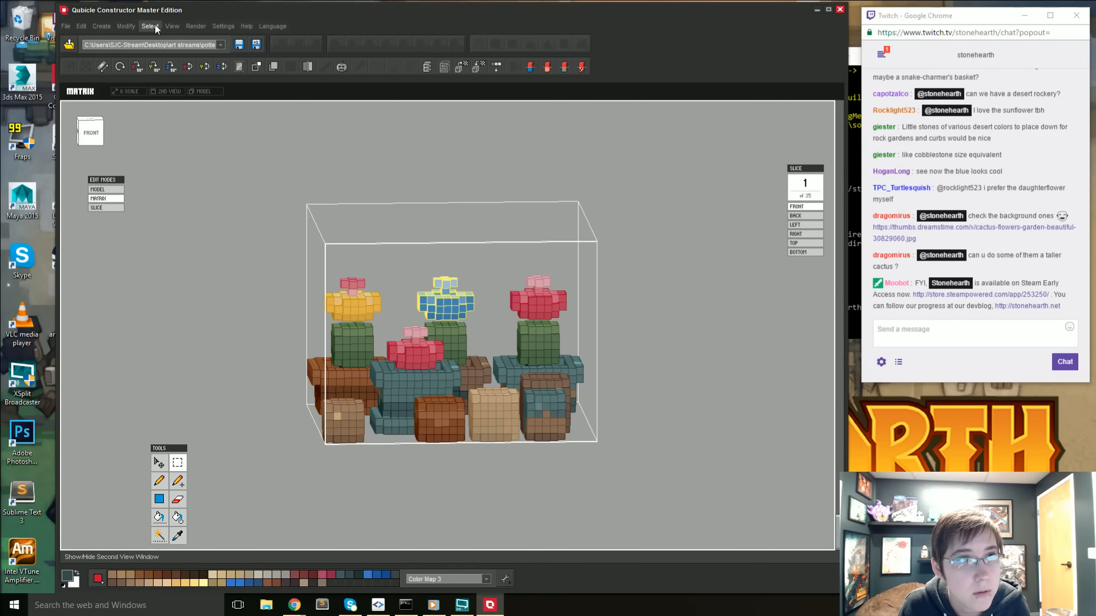
left_click(126, 25)
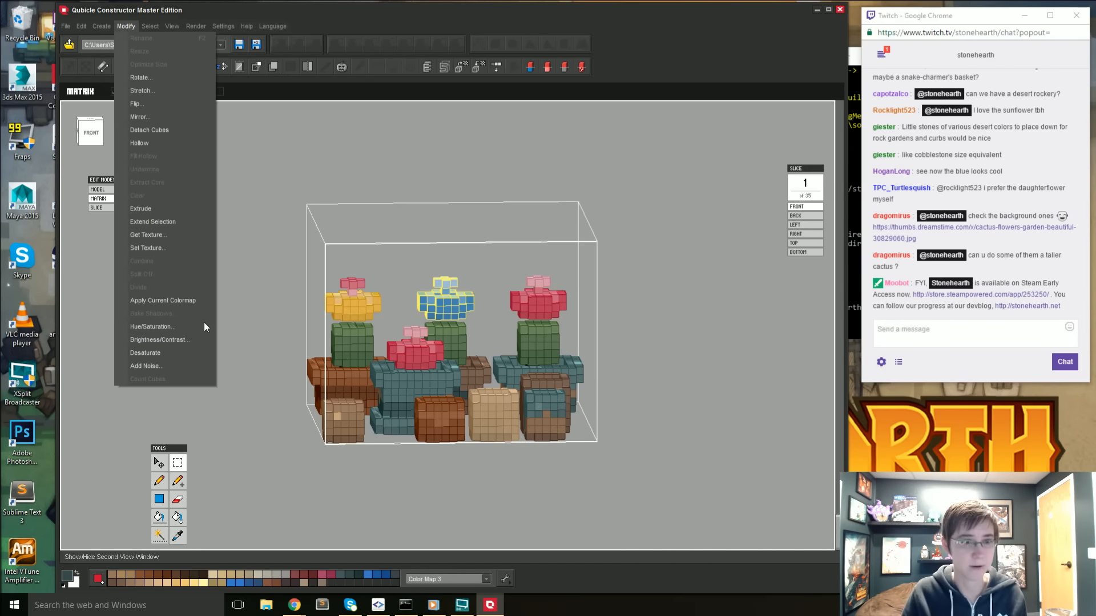
left_click(171, 327)
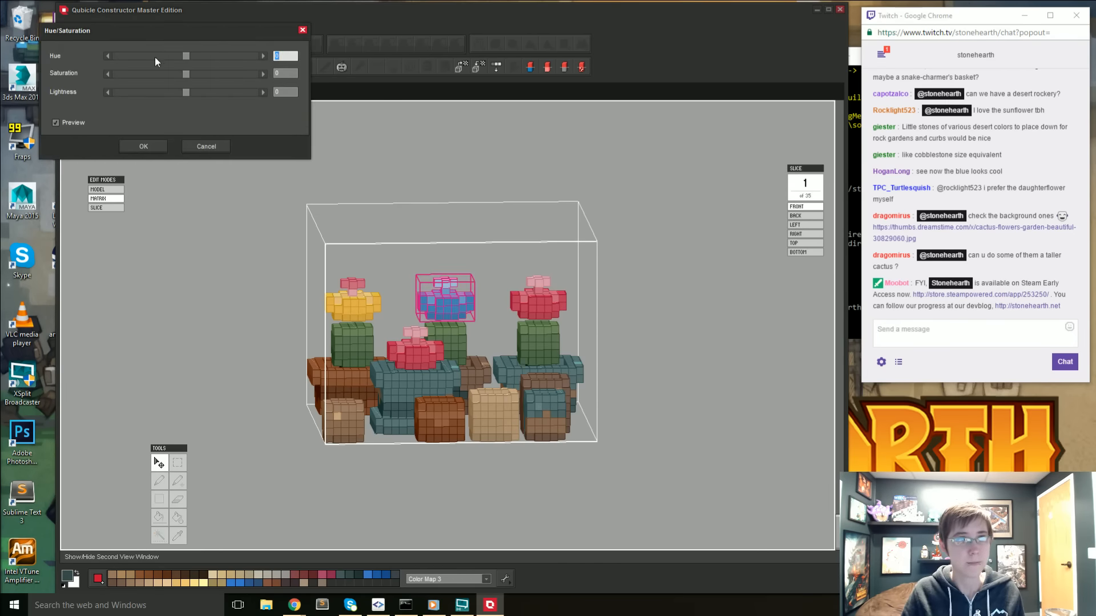
left_click_drag(186, 54, 188, 55)
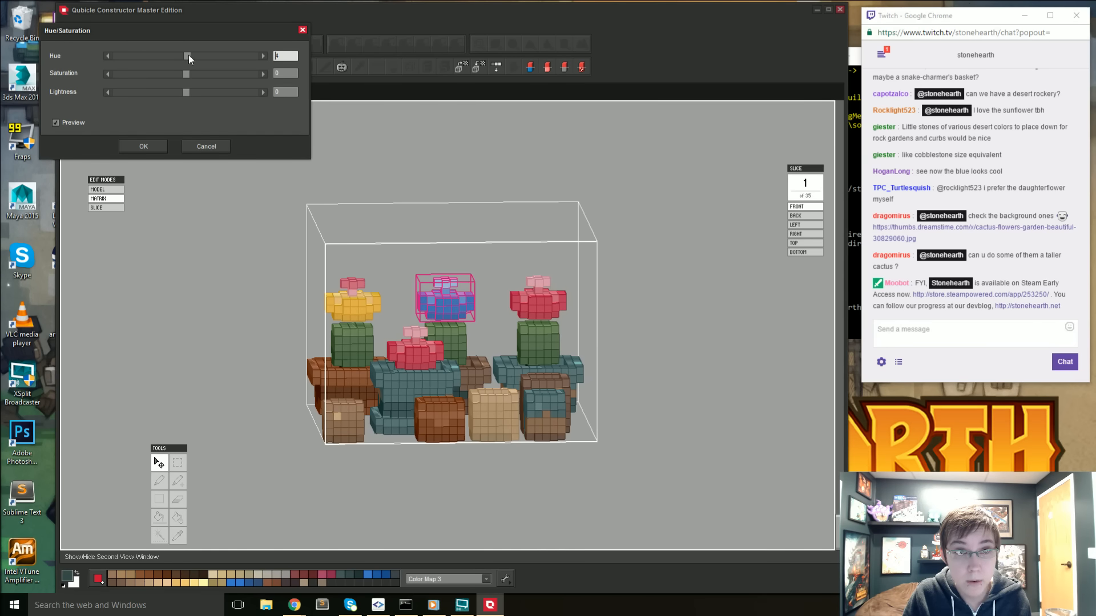
left_click(160, 145)
left_click(340, 185)
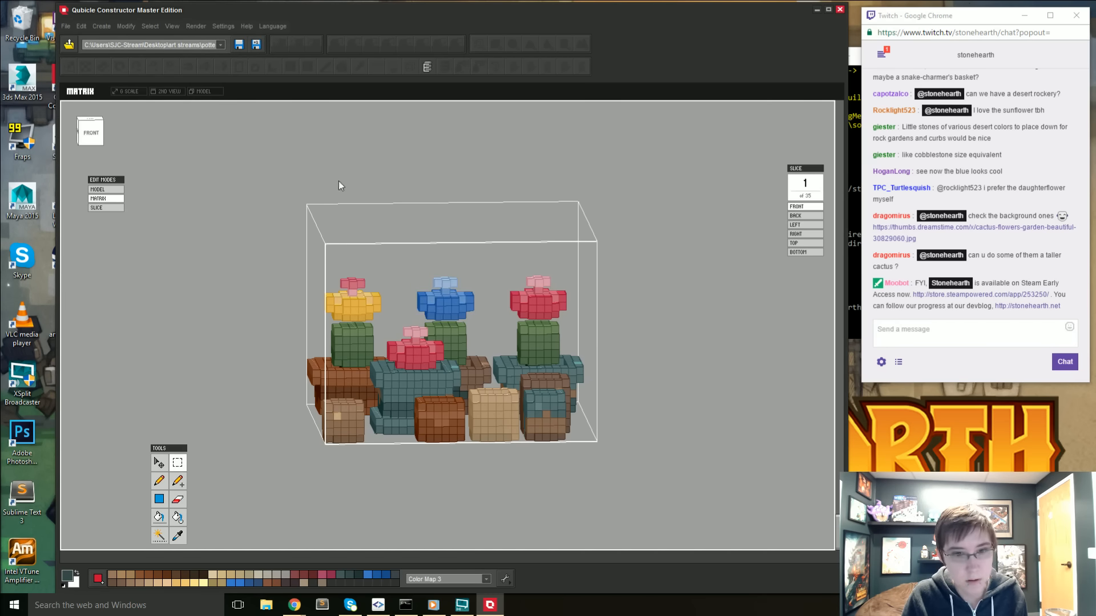
key("Tab")
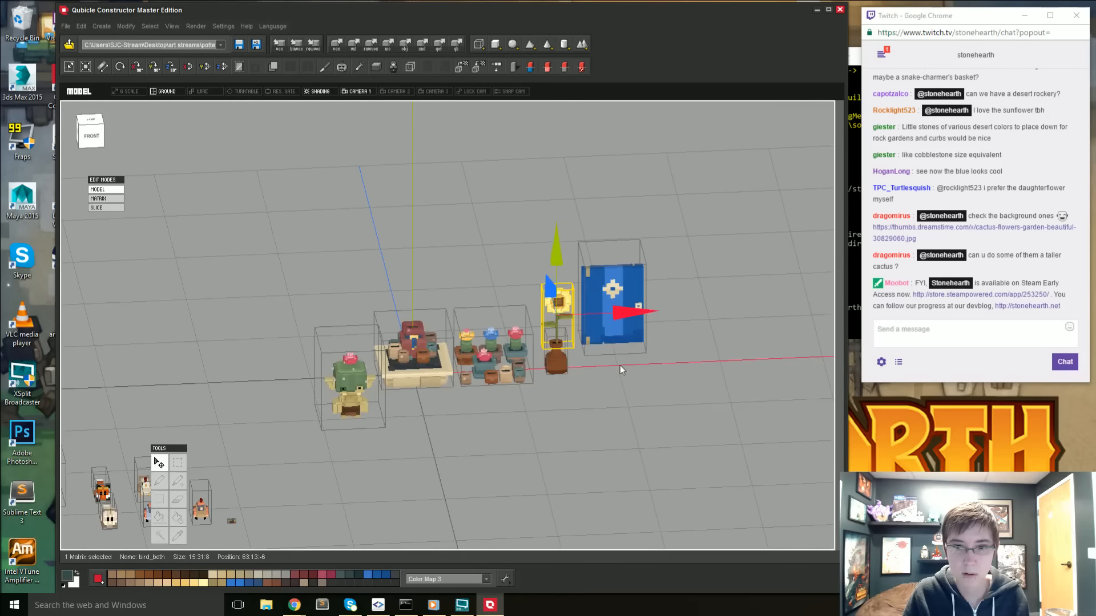
right_click_drag(609, 379, 611, 378)
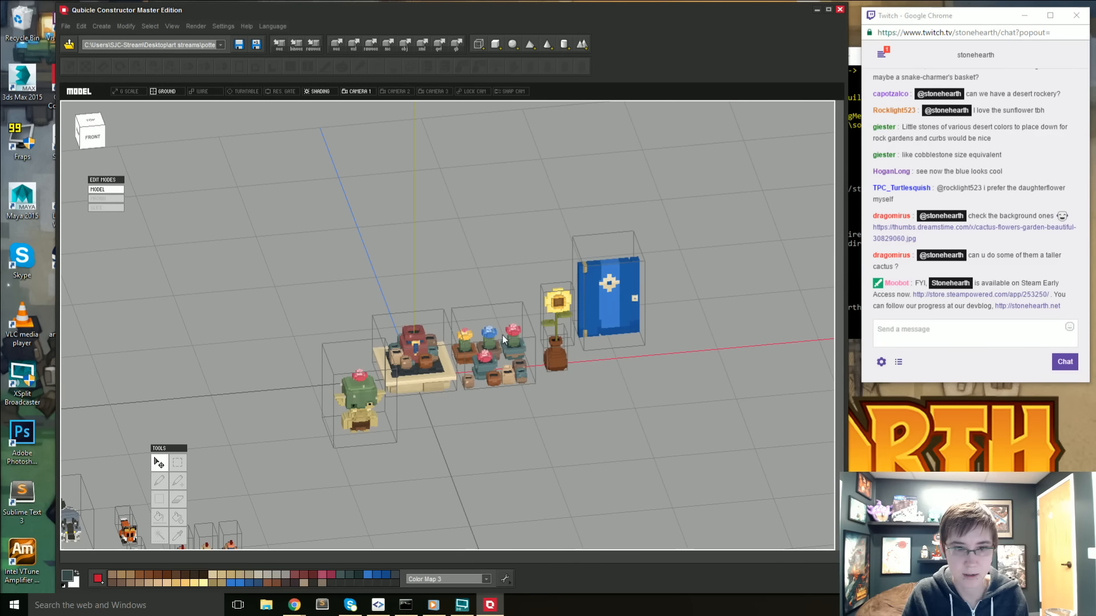
right_click_drag(525, 332, 500, 334)
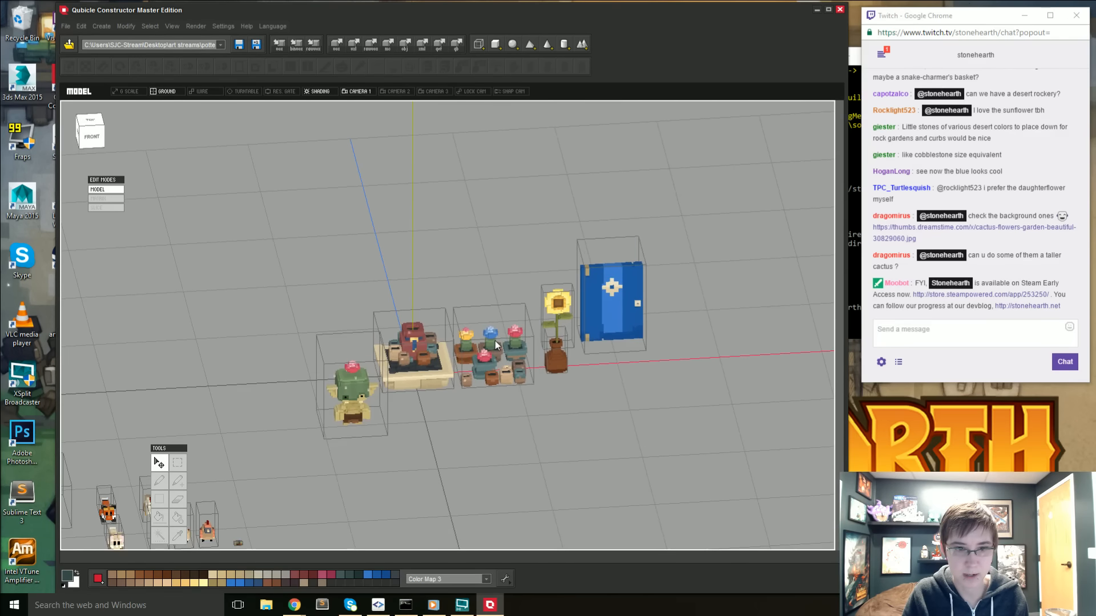
- Select the blue flower in the potted plants matrix, shift its hue by 3 and return to the full model
double_click(495, 341)
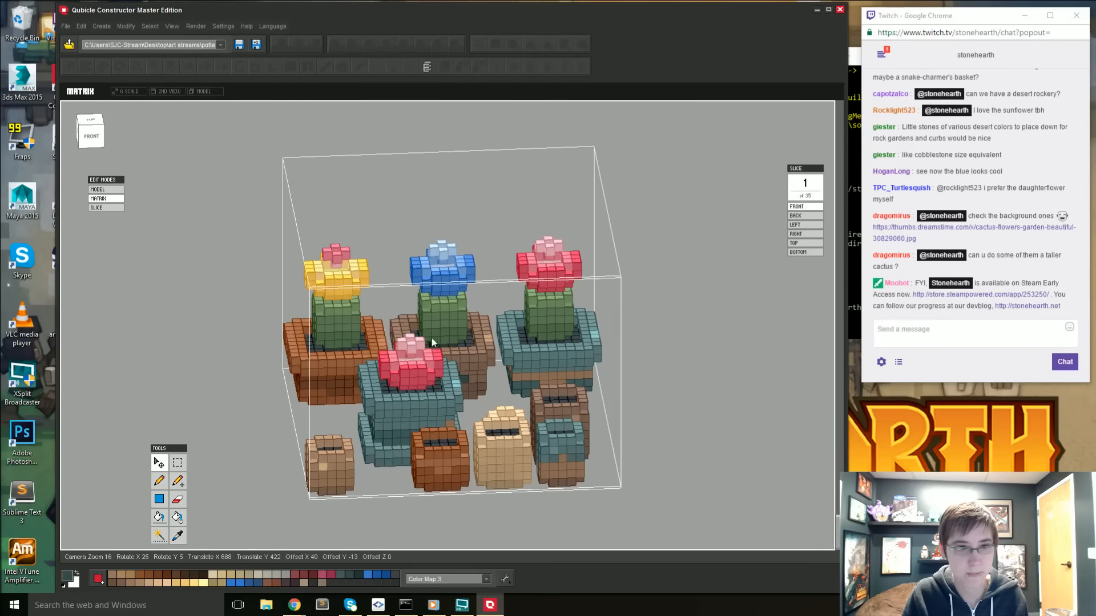
left_click(178, 463)
right_click_drag(396, 408, 401, 359)
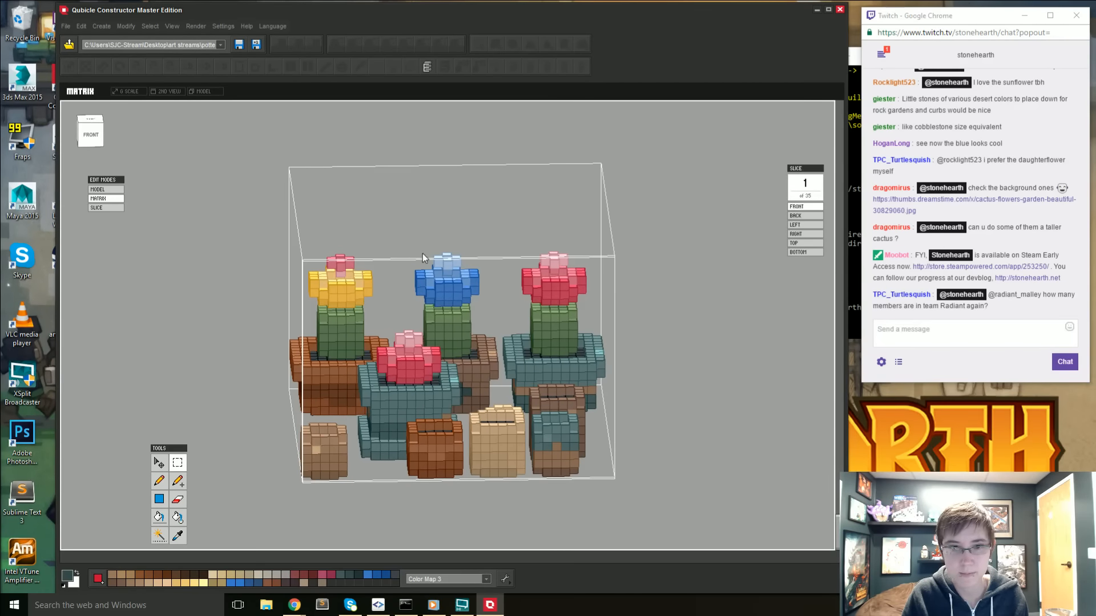
left_click_drag(471, 294, 471, 294)
mouse_move(460, 341)
right_mouse_down()
mouse_move(458, 320)
mouse_move(463, 335)
right_mouse_up()
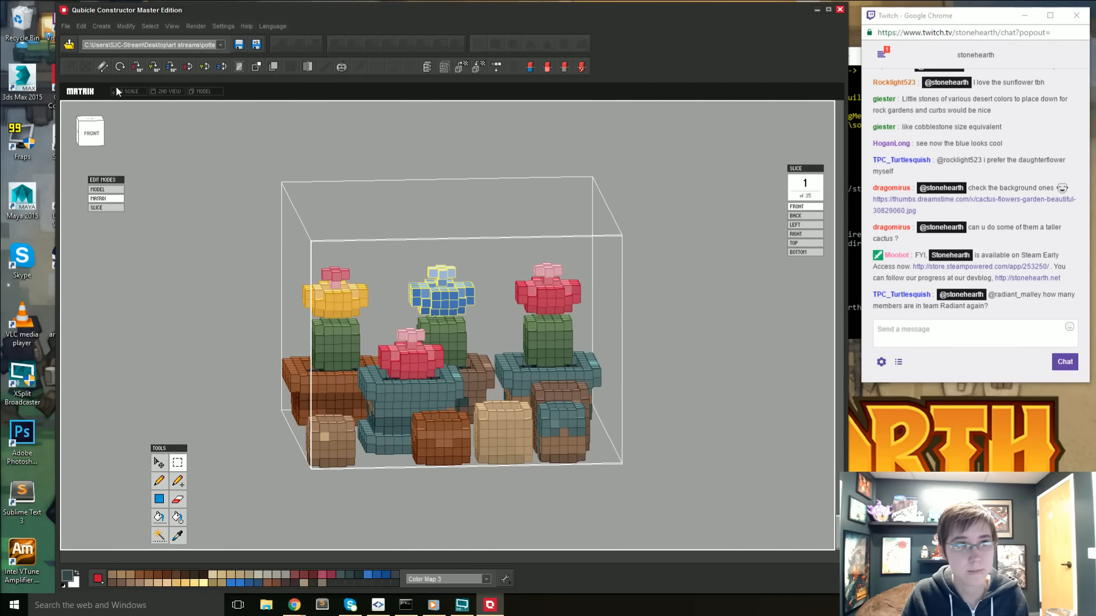
left_click(126, 26)
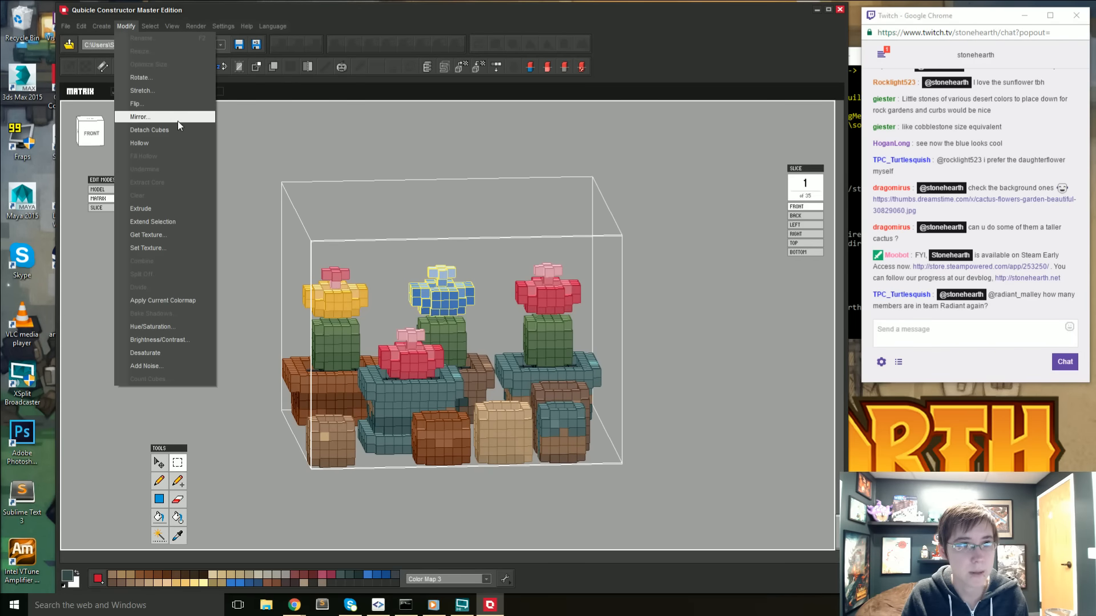
left_click(165, 327)
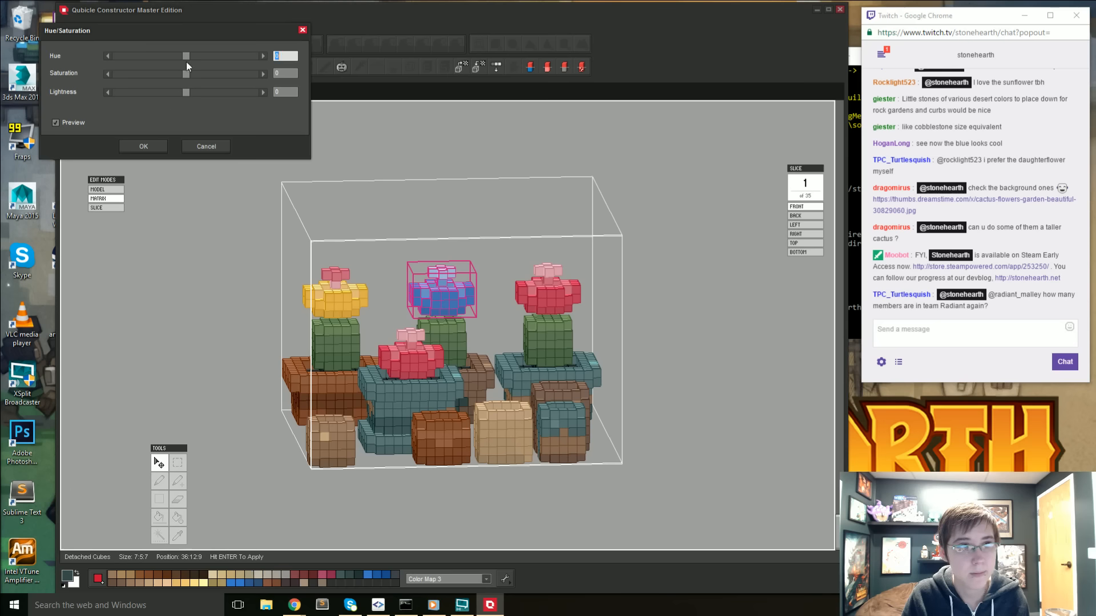
type("3")
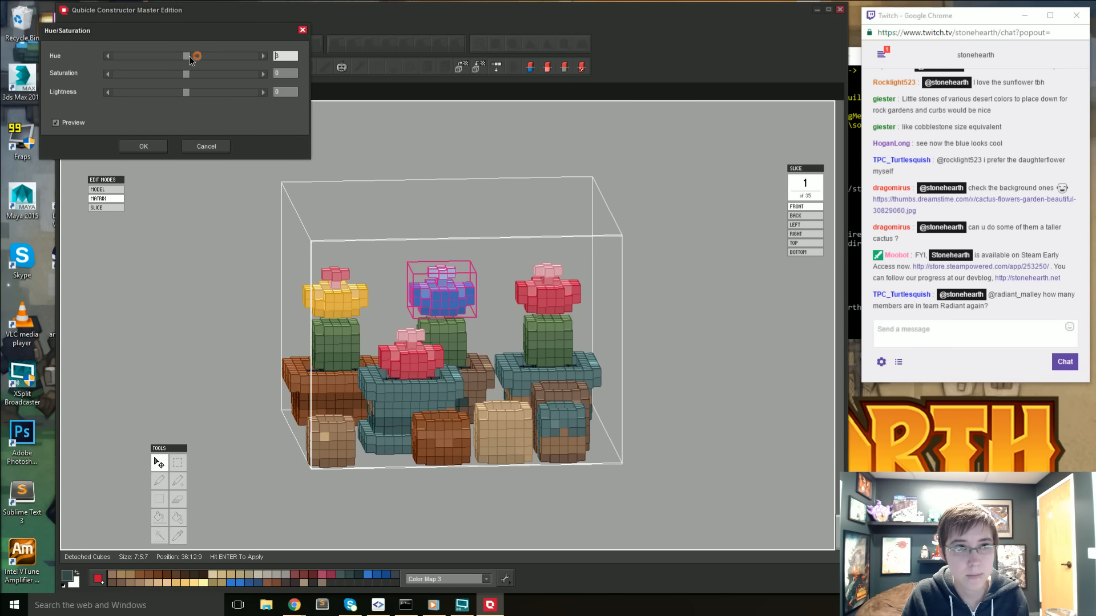
left_click(154, 146)
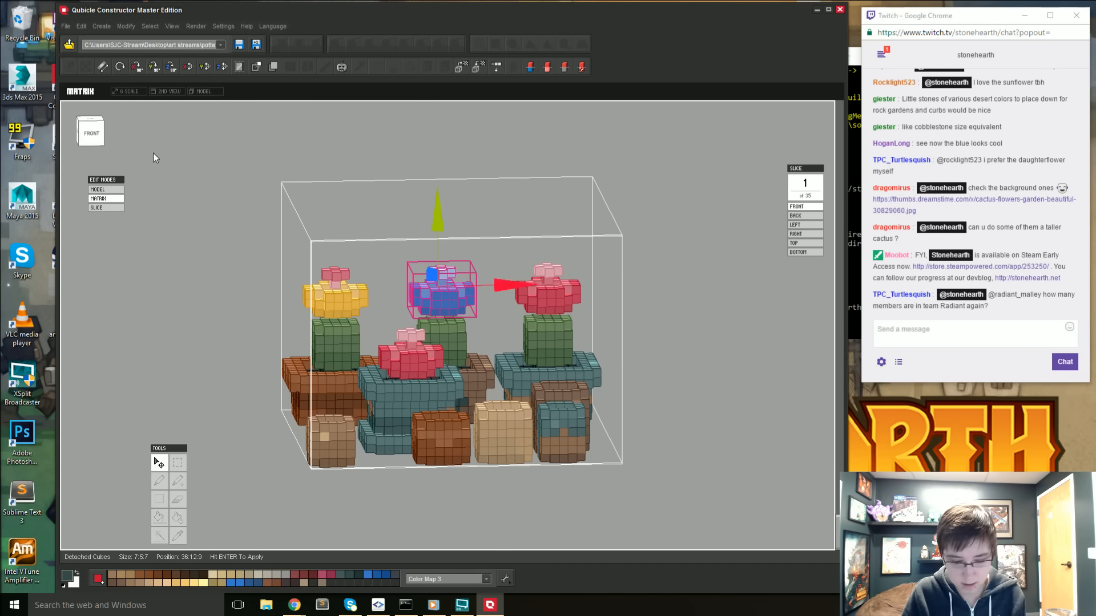
key("Tab")
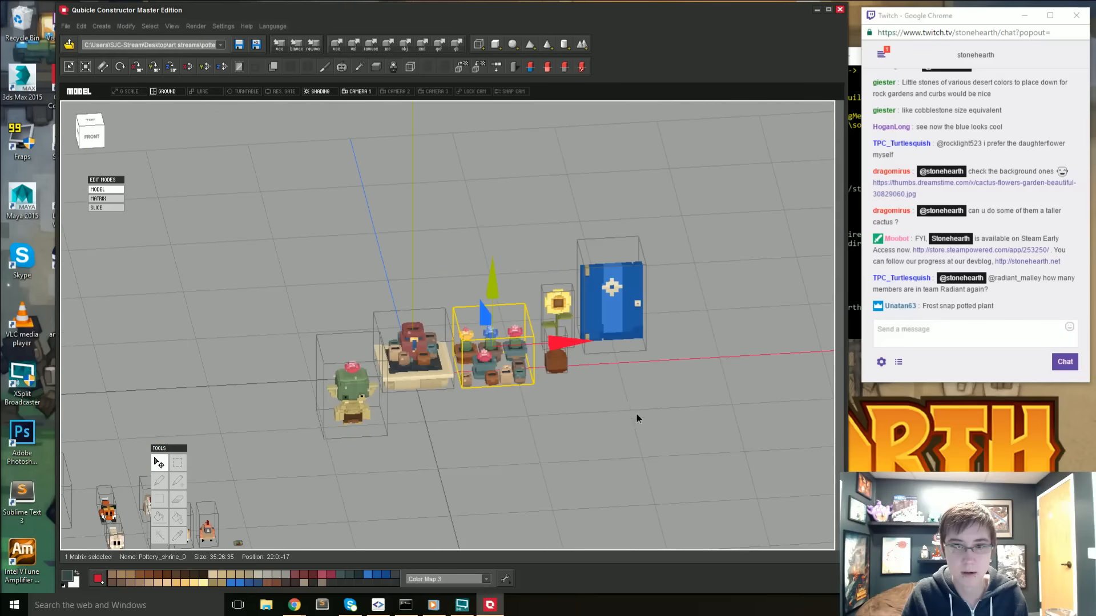
- Move the blue door to position -47:6:-19, behind the cactus at the other end of the row
left_click_drag(636, 414, 609, 356)
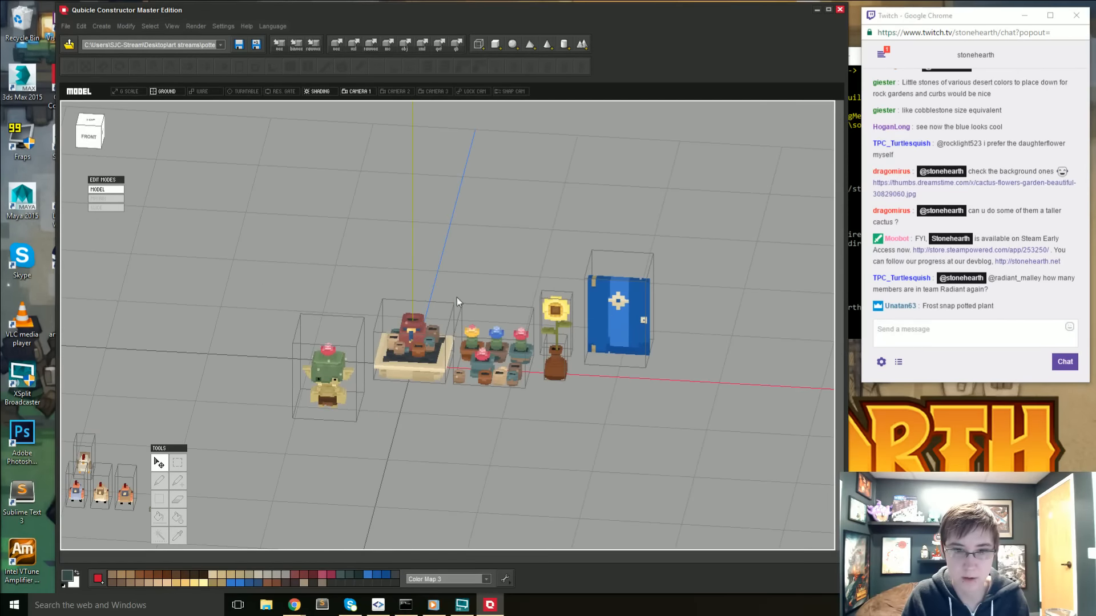
scroll(519, 379, "up", 3)
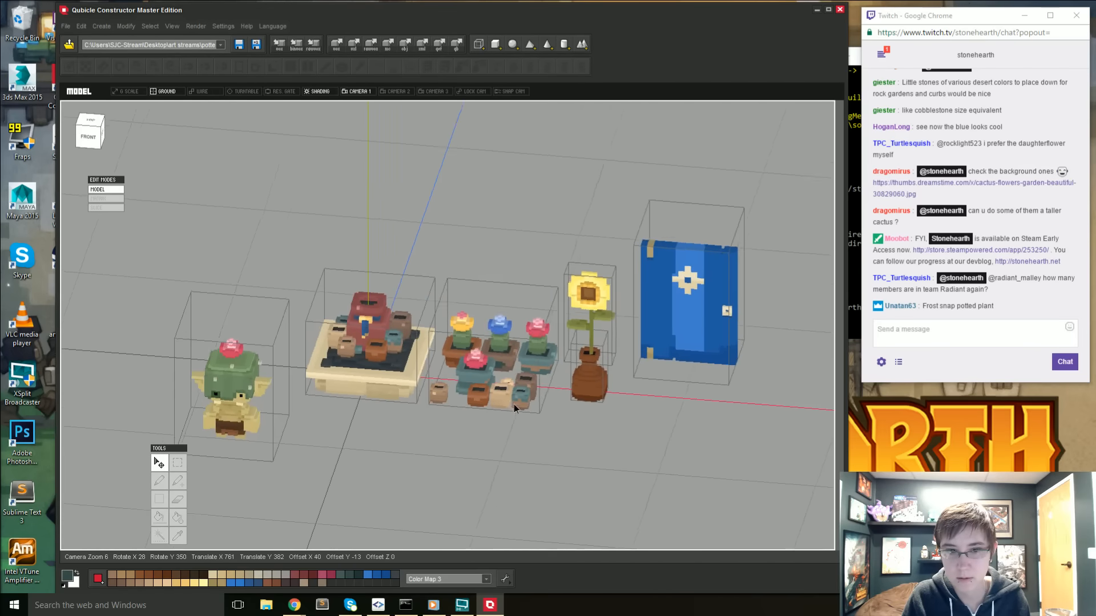
right_click_drag(514, 404, 502, 400)
left_click(703, 351)
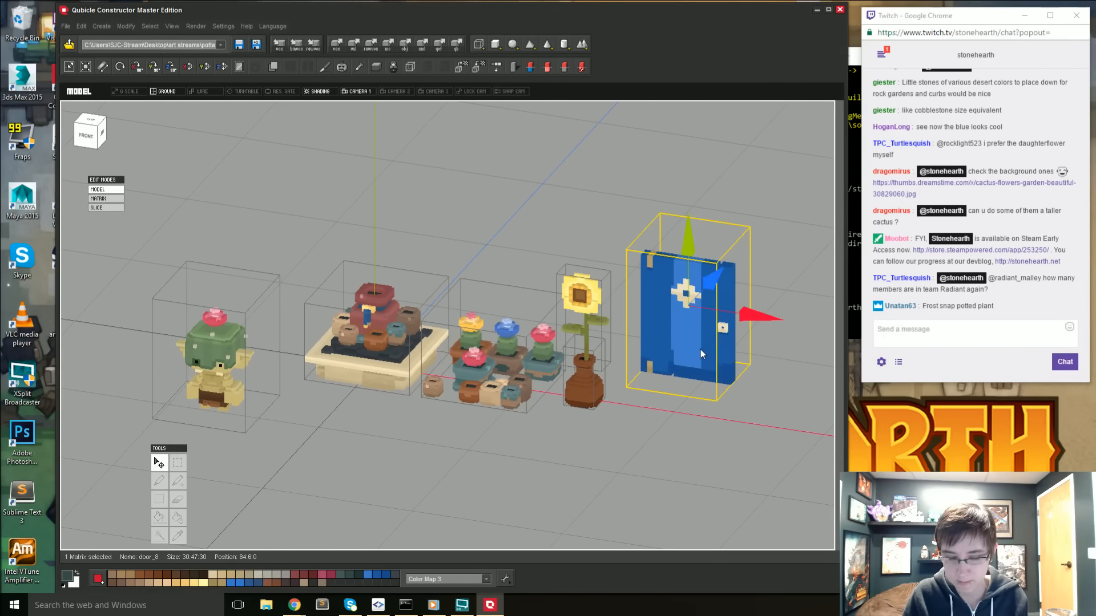
left_click_drag(702, 318, 303, 253)
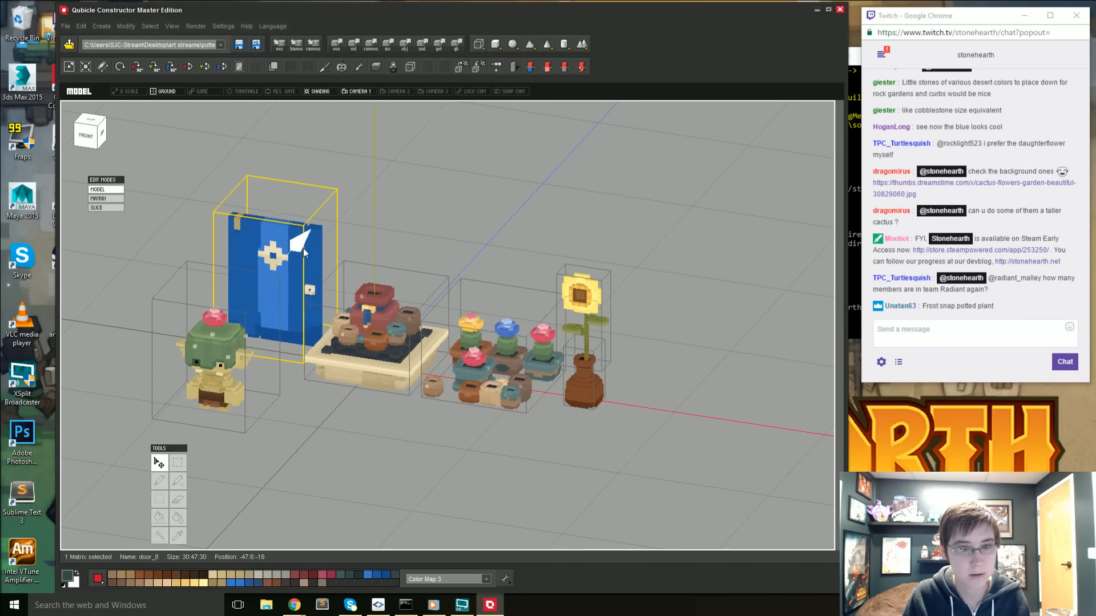
left_click(397, 419)
right_click_drag(375, 413, 388, 412)
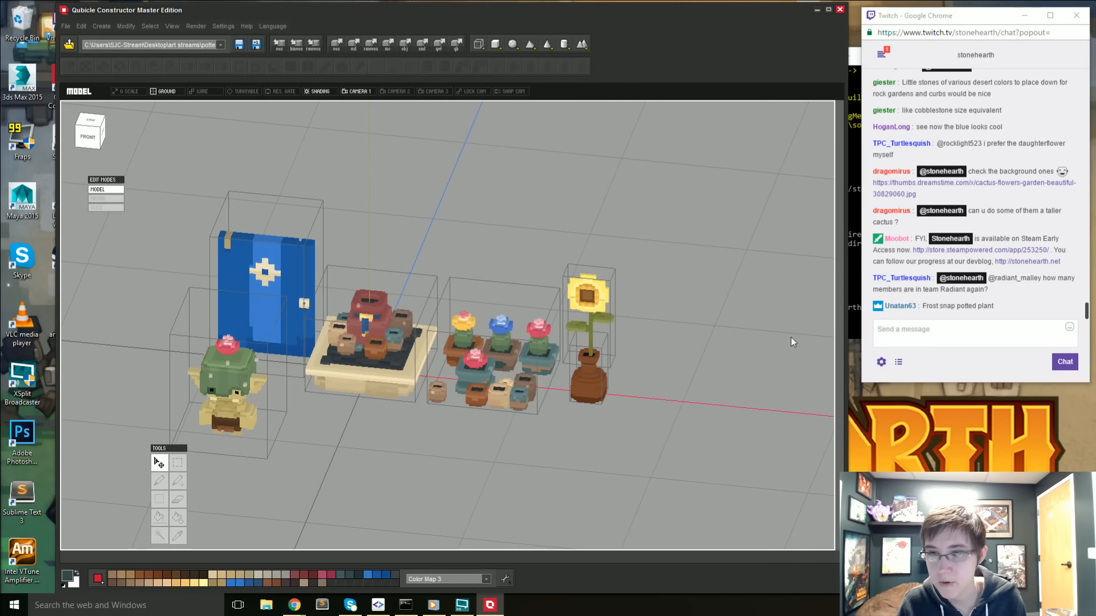
- Examine the models from behind and compare them with the blue cactus flower image results in Chrome
right_click_drag(532, 436, 254, 382)
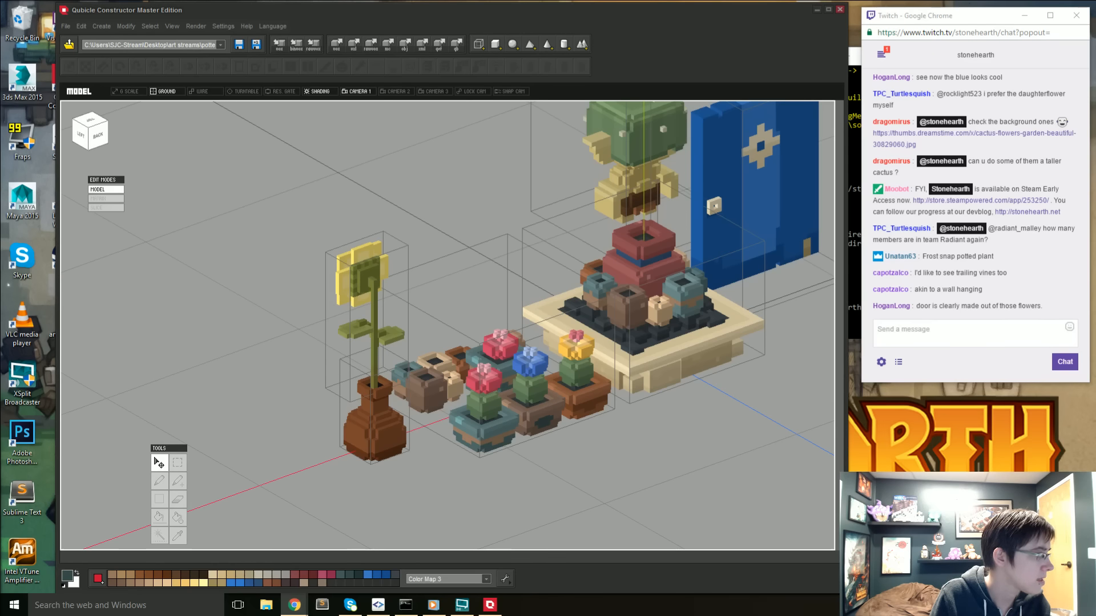
left_click_drag(0, 56, 516, 67)
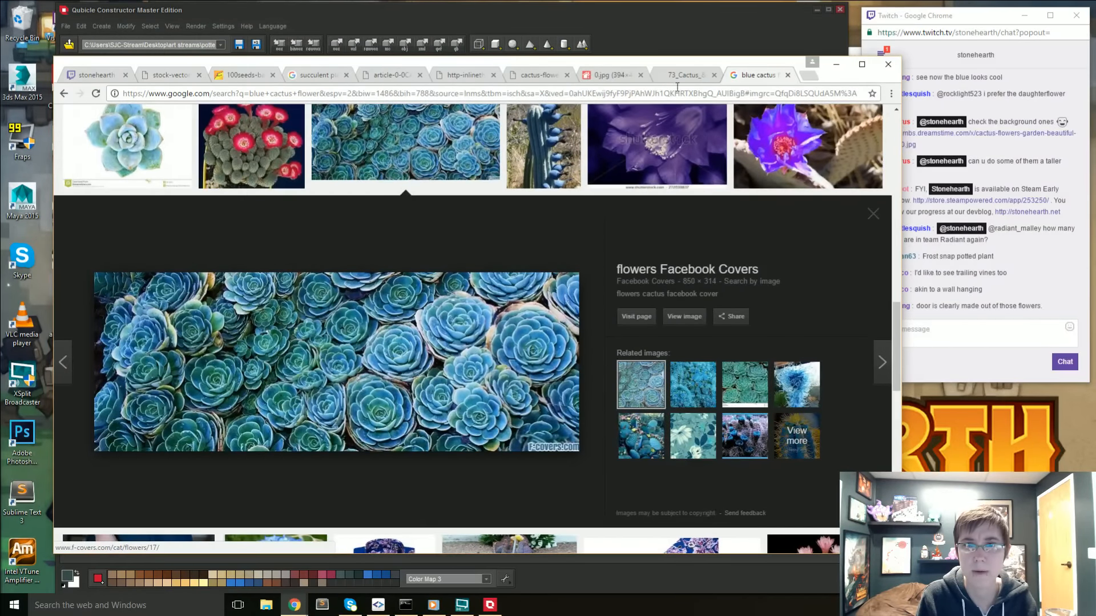
left_click_drag(662, 62, 0, 63)
left_click(703, 390)
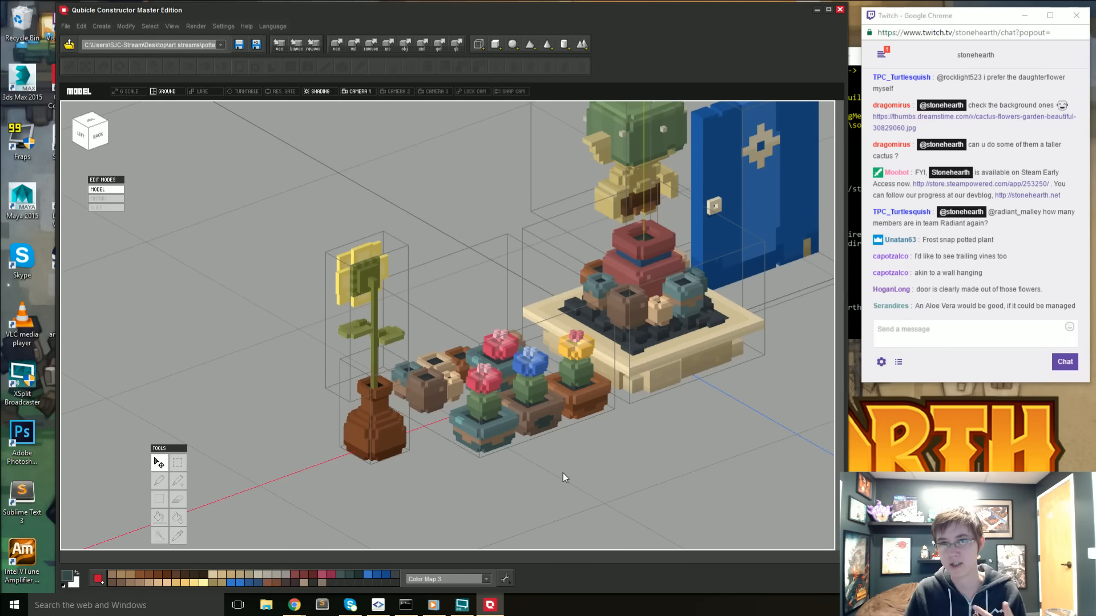
- Inspect the potted plants from the front and above, and compare them with the succulent plant photos in Chrome
right_click_drag(482, 506, 653, 504)
right_click_drag(568, 396, 631, 419)
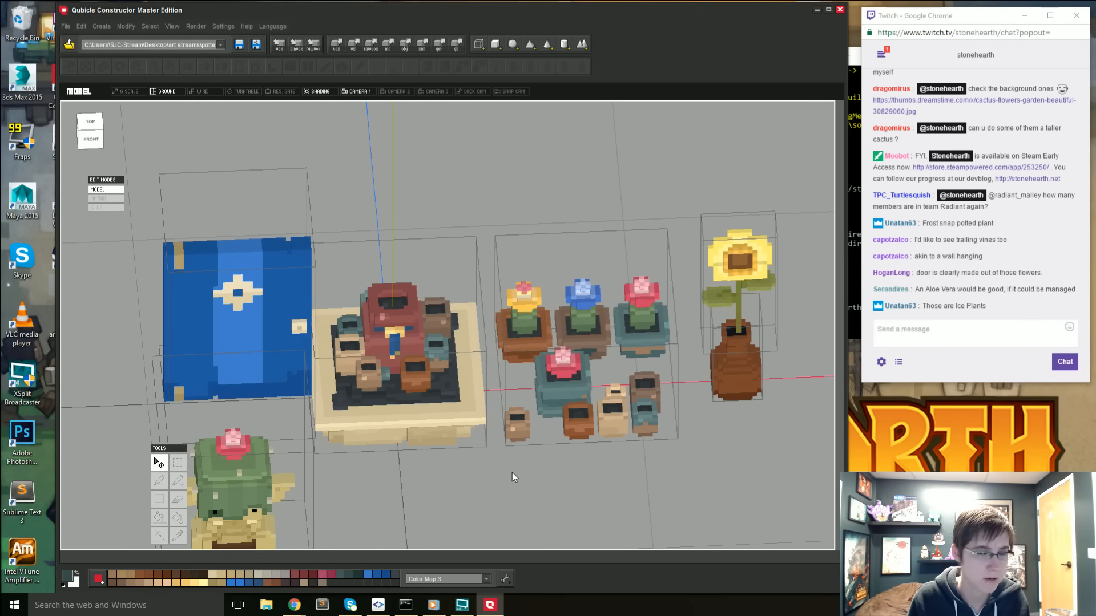
right_click_drag(513, 473, 532, 474)
scroll(532, 474, "up", 2)
middle_click_drag(531, 473, 435, 453)
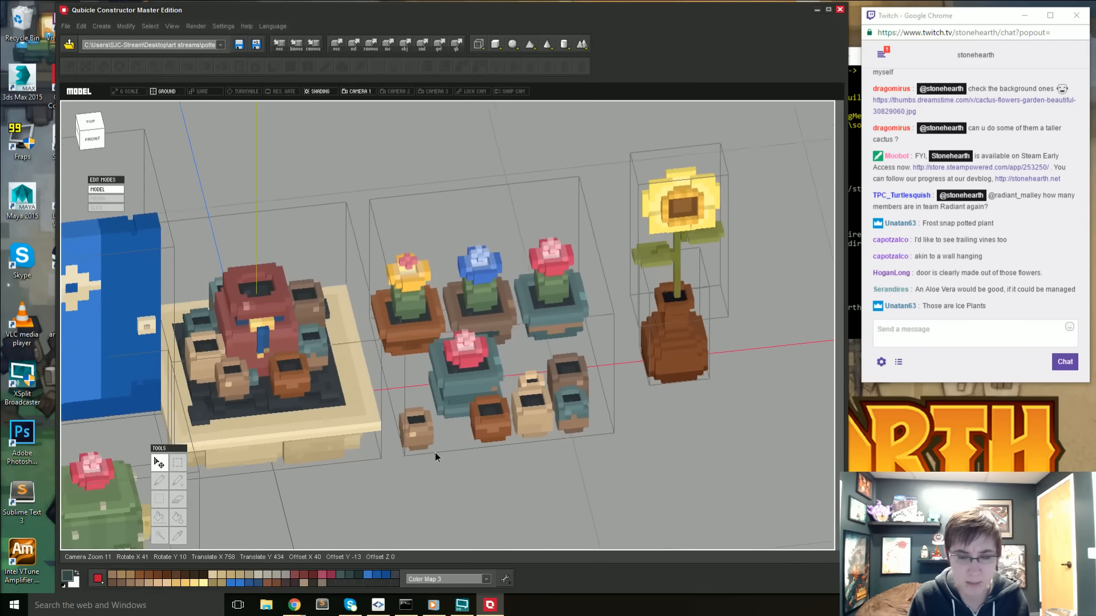
mouse_move(435, 453)
right_mouse_down()
mouse_move(399, 455)
mouse_move(450, 457)
right_mouse_up()
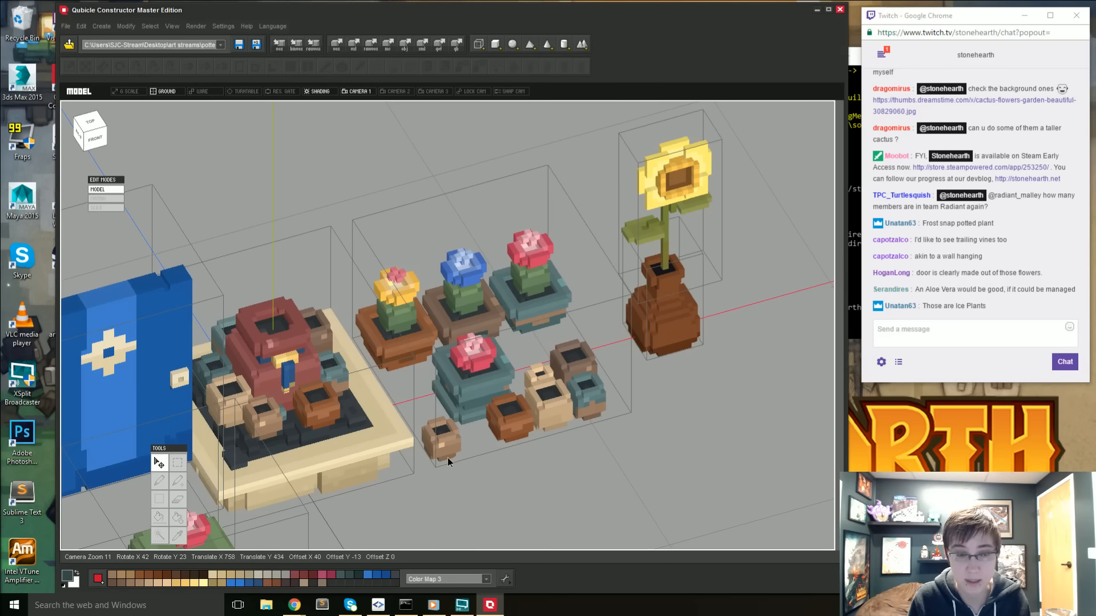
right_click_drag(448, 458, 445, 457)
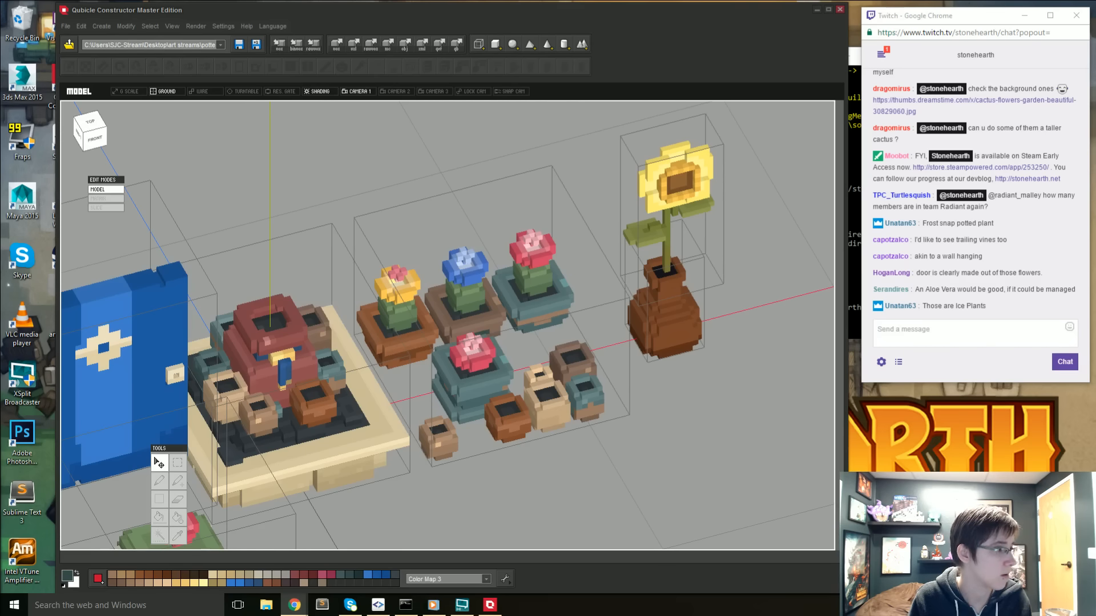
left_click_drag(0, 45, 427, 45)
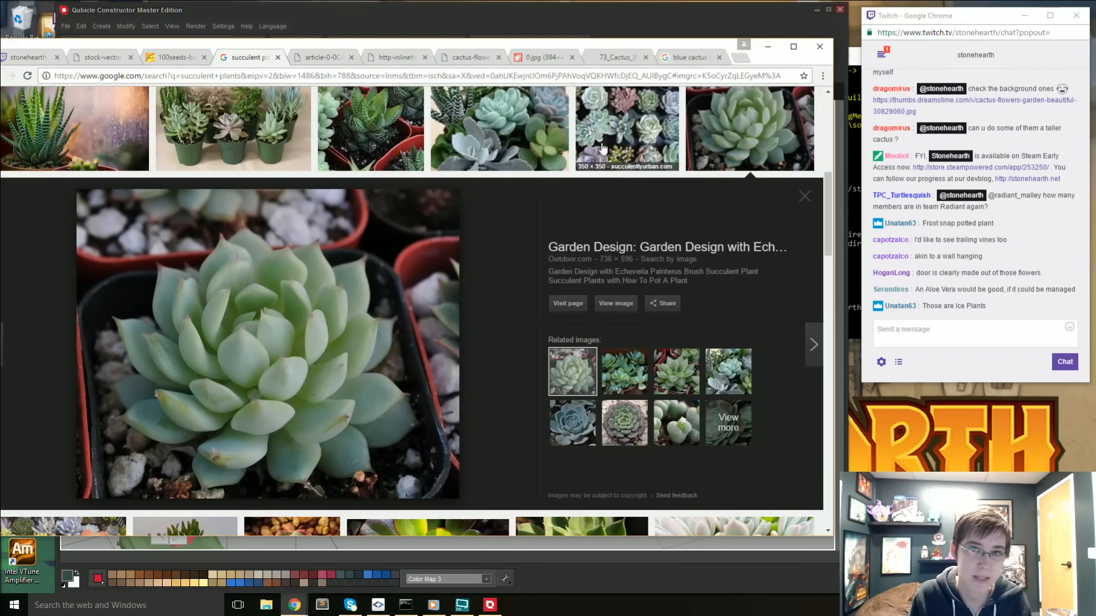
left_click_drag(718, 45, 0, 45)
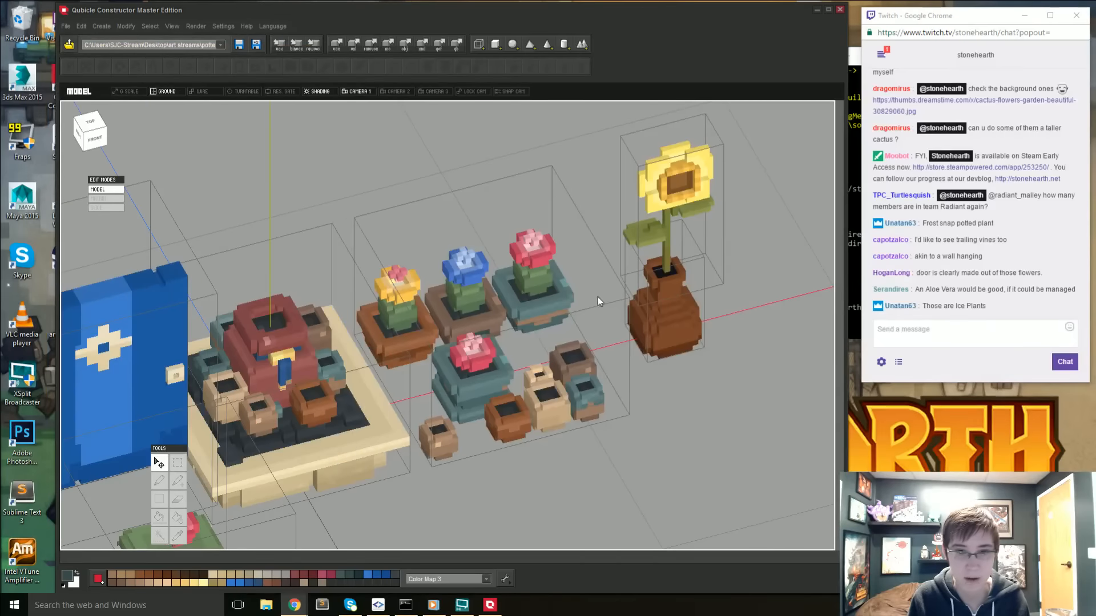
- Open the potted plants matrix, sample pink from the flower in the stacked teal pot and add voxels to it
left_click(557, 457)
middle_click_drag(466, 393, 479, 349)
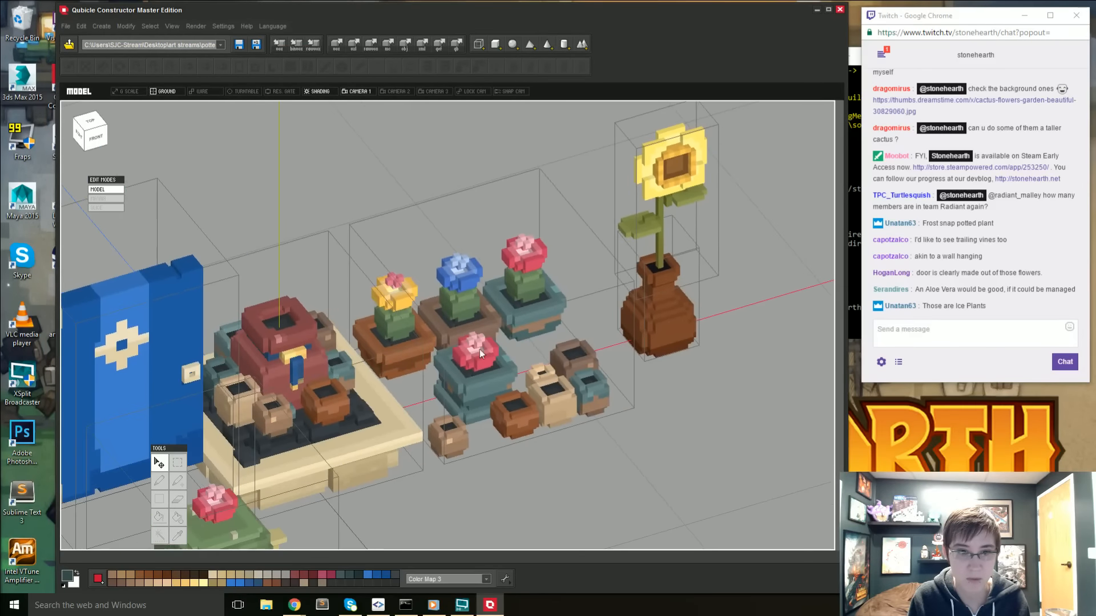
double_click(471, 356)
mouse_move(472, 357)
right_mouse_down()
mouse_move(442, 409)
mouse_move(453, 334)
mouse_move(437, 380)
right_mouse_up()
key("e")
key("i")
left_click(427, 360)
key("a")
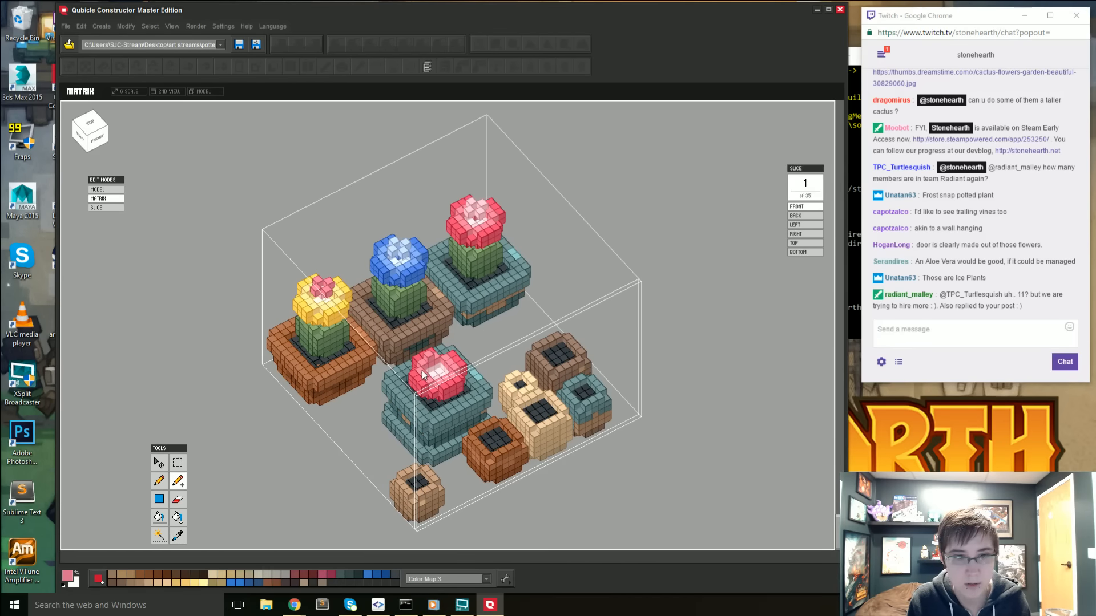
right_click_drag(427, 374, 425, 358)
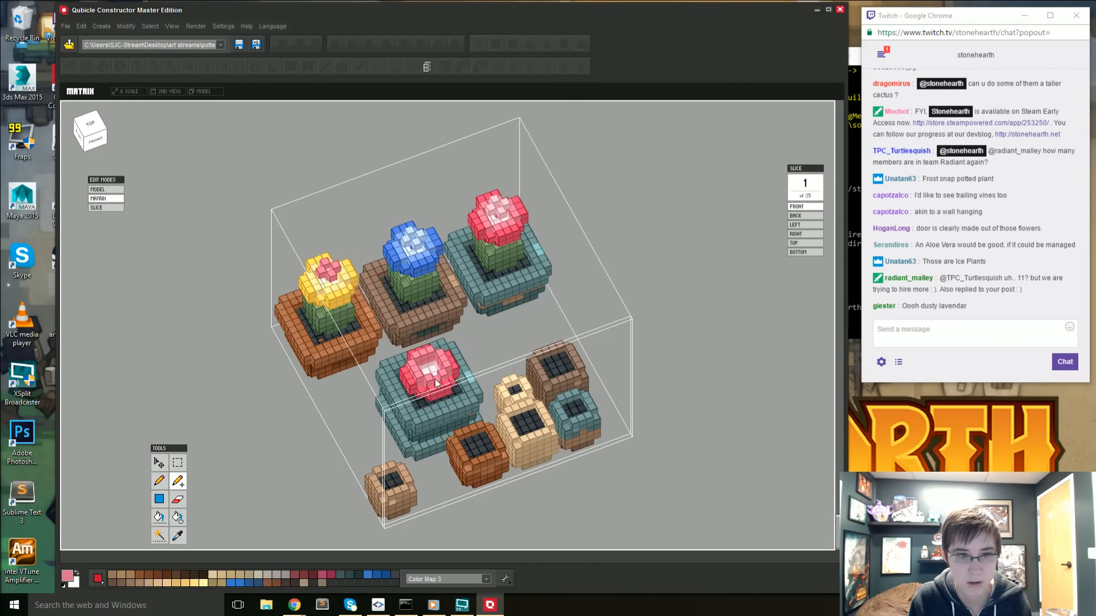
- Erase and add single voxels around the centre of the stacked teal pot's flower to shape its petals
right_click_drag(427, 393, 491, 368)
key("e")
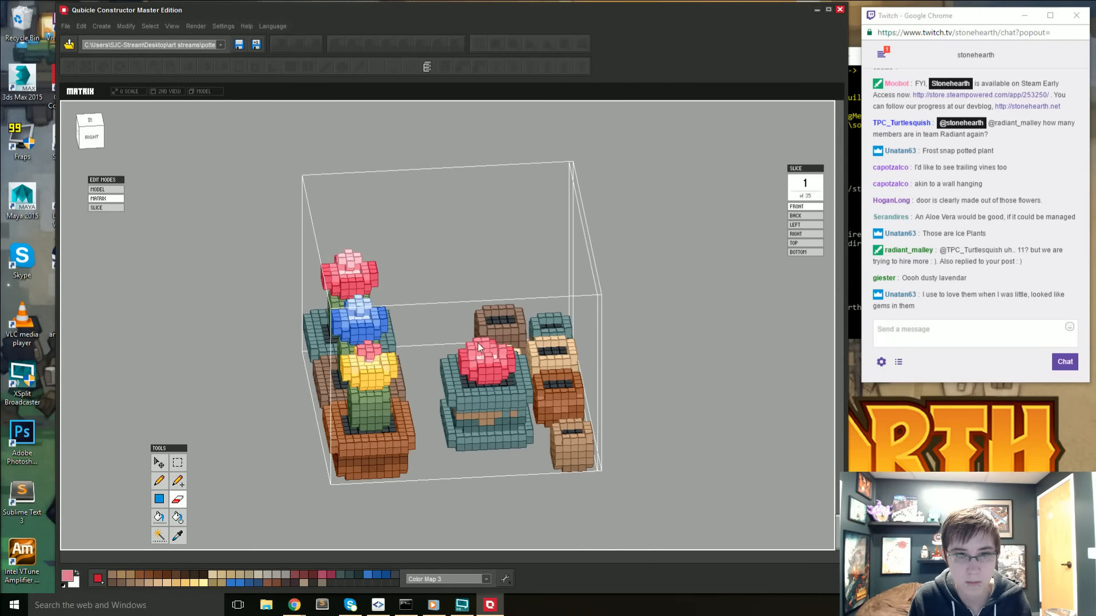
right_click_drag(477, 344, 375, 401)
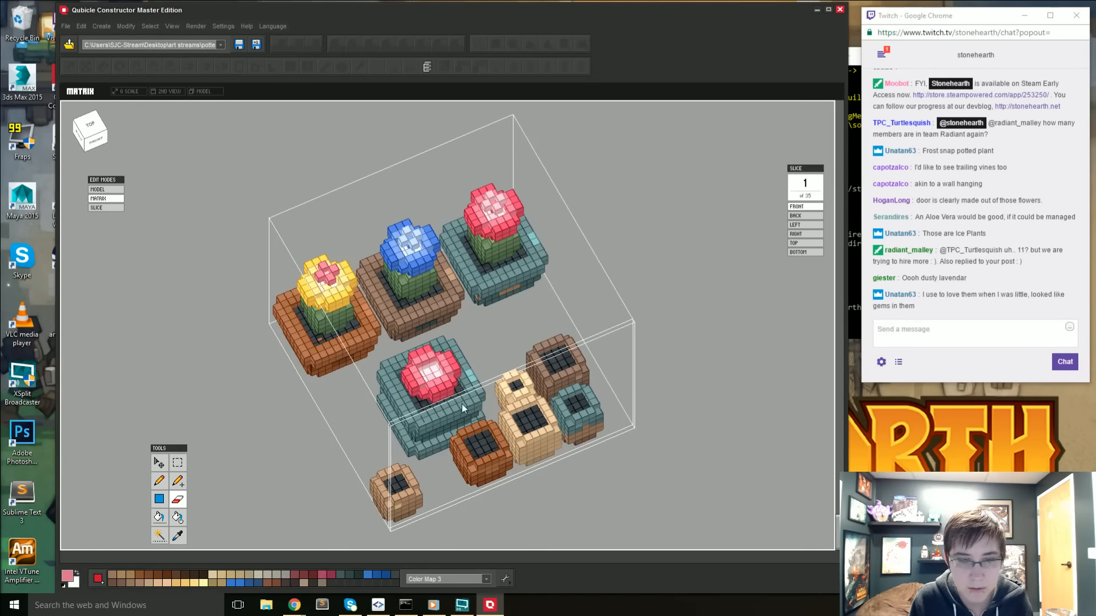
mouse_move(461, 404)
right_mouse_down()
mouse_move(450, 409)
mouse_move(429, 368)
mouse_move(450, 374)
mouse_move(510, 341)
mouse_move(472, 302)
mouse_move(512, 327)
mouse_move(498, 341)
mouse_move(444, 320)
mouse_move(527, 309)
mouse_move(412, 322)
mouse_move(403, 335)
mouse_move(405, 392)
mouse_move(422, 362)
mouse_move(406, 327)
mouse_move(461, 343)
mouse_move(430, 358)
mouse_move(485, 365)
mouse_move(485, 327)
right_mouse_up()
key("e")
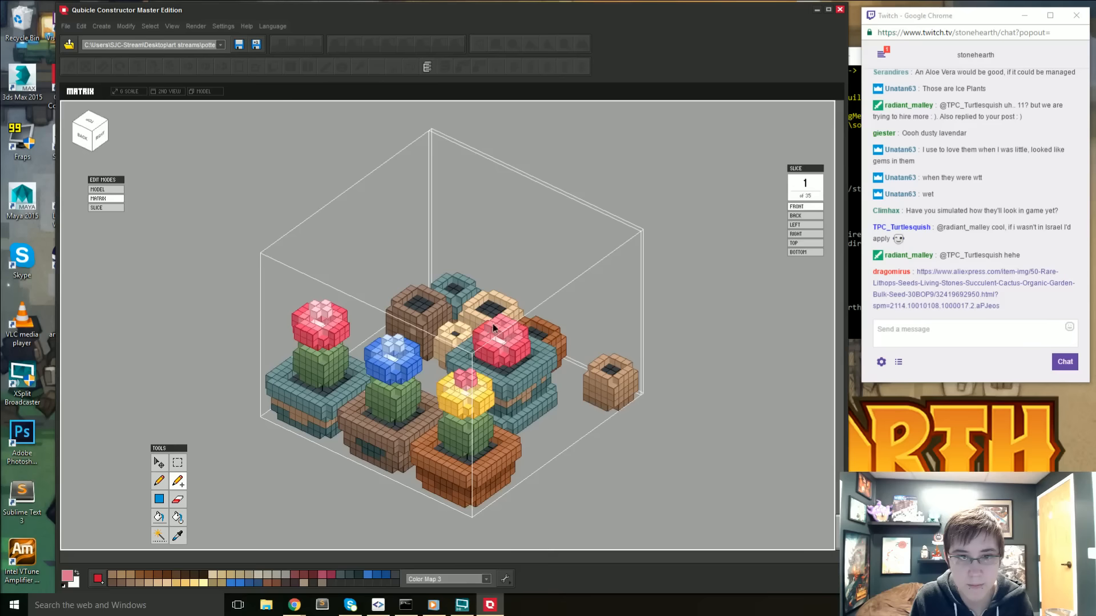
key("e")
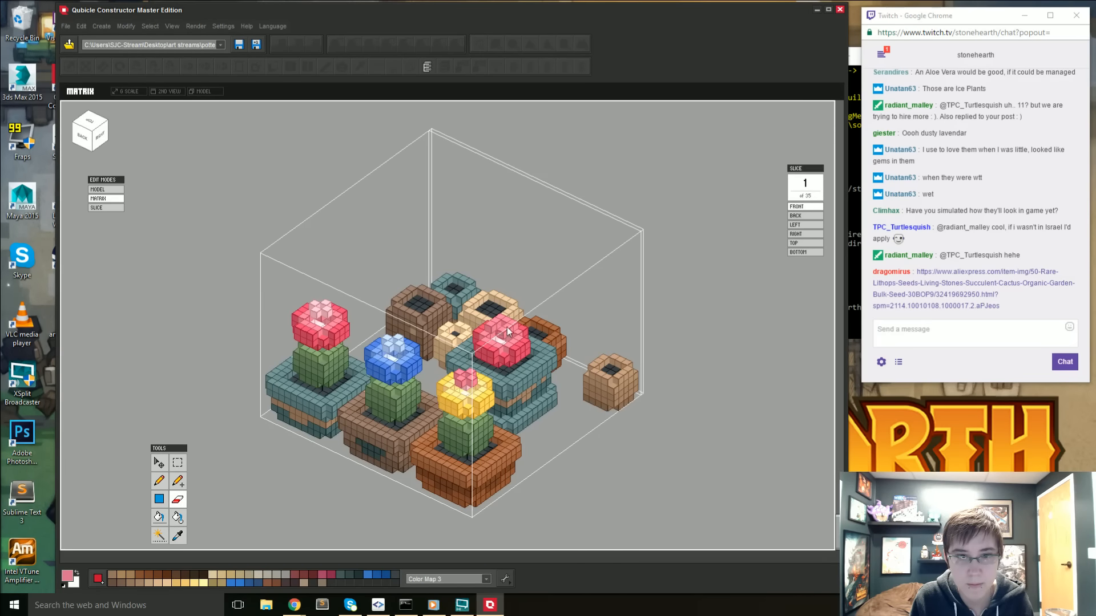
mouse_move(495, 320)
right_mouse_down()
mouse_move(487, 355)
mouse_move(434, 329)
mouse_move(425, 305)
right_mouse_up()
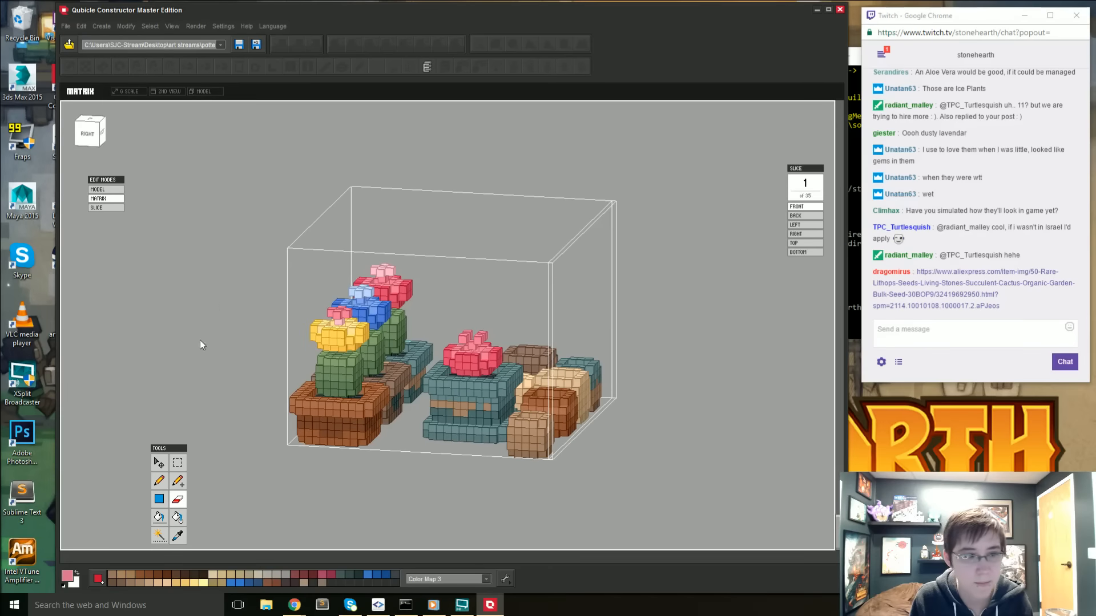
- Select the raised petal tips of the stacked teal pot's flower, lower them into the bloom and apply the move
left_click(177, 462)
right_click_drag(477, 416, 472, 320)
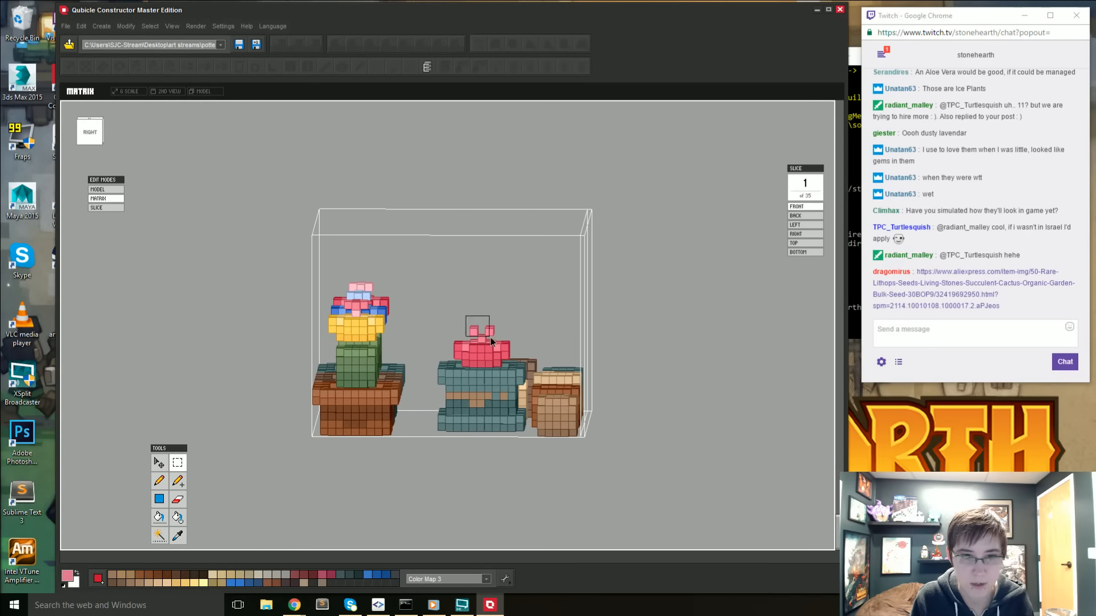
left_click_drag(490, 337, 493, 337)
right_click_drag(526, 332, 365, 413)
left_click(164, 461)
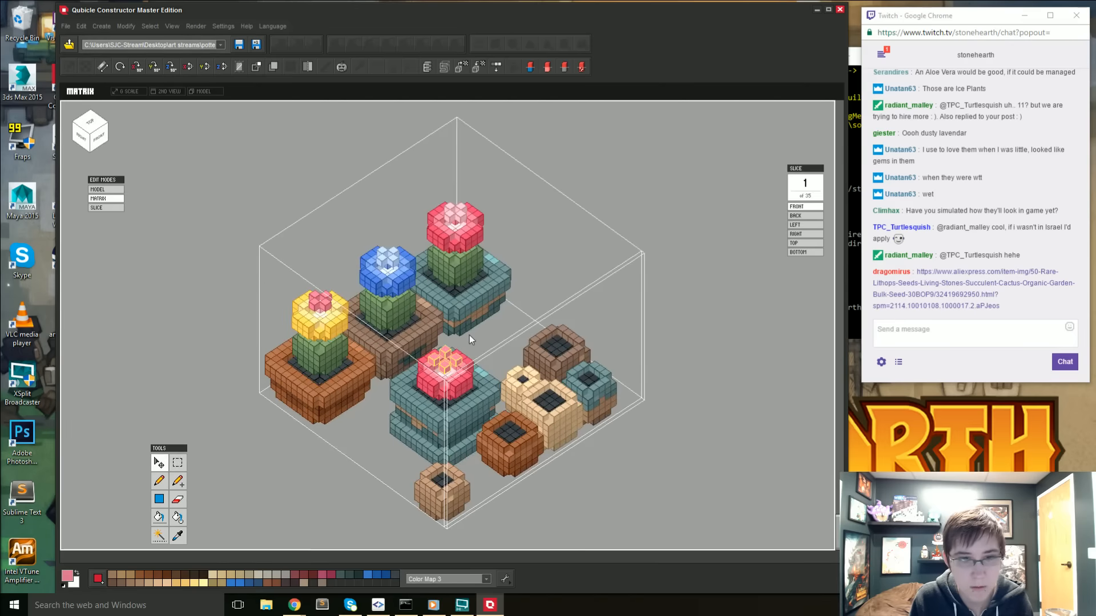
left_click(448, 371)
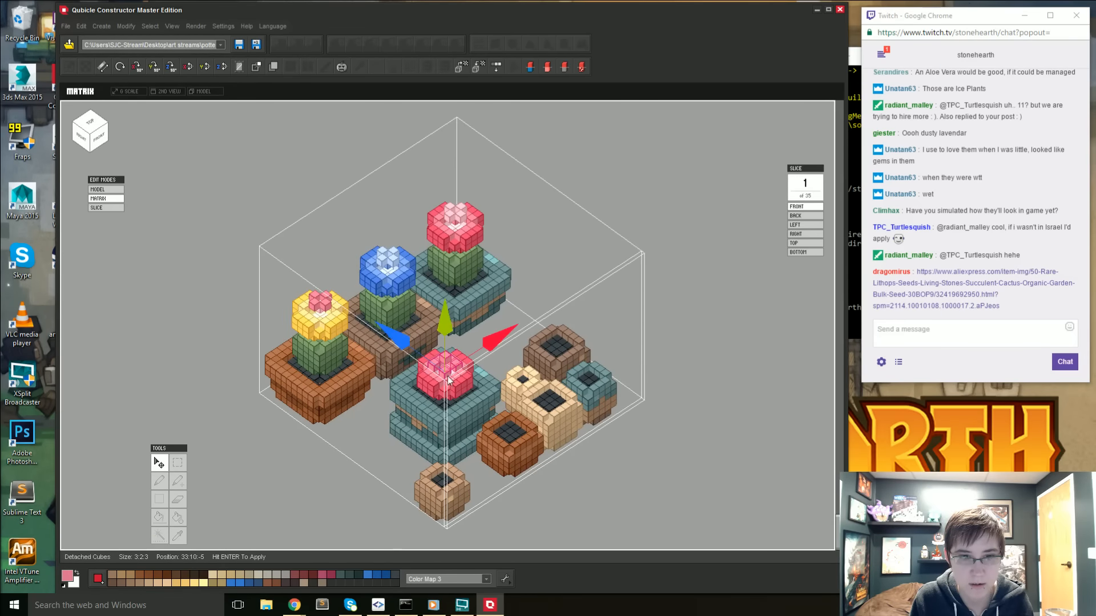
right_click_drag(448, 379, 445, 354)
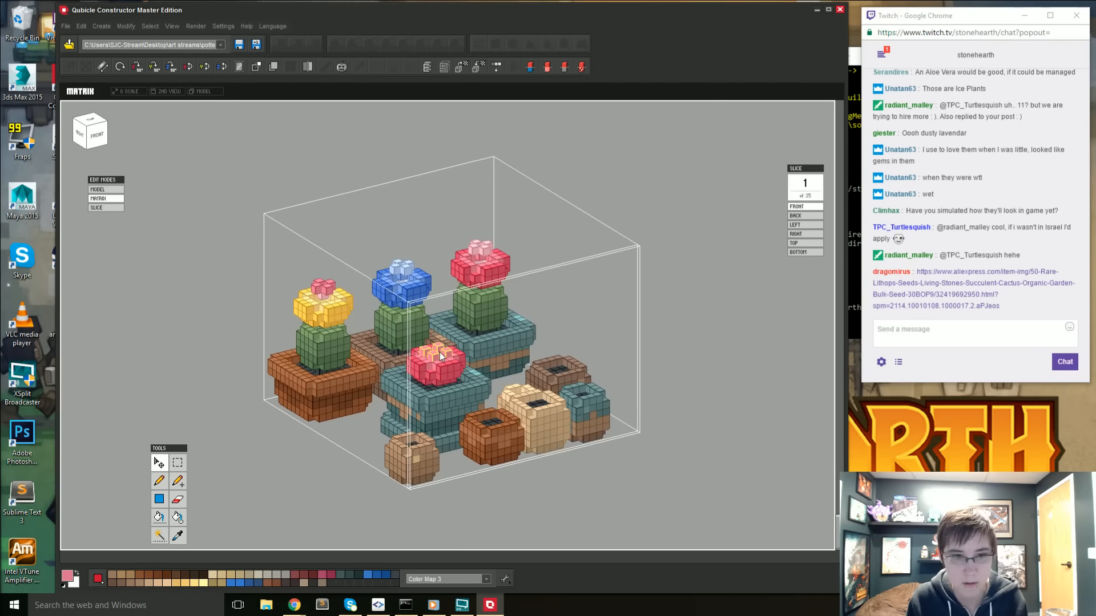
key("Return")
right_click_drag(441, 352, 448, 389)
scroll(437, 386, "down", 5)
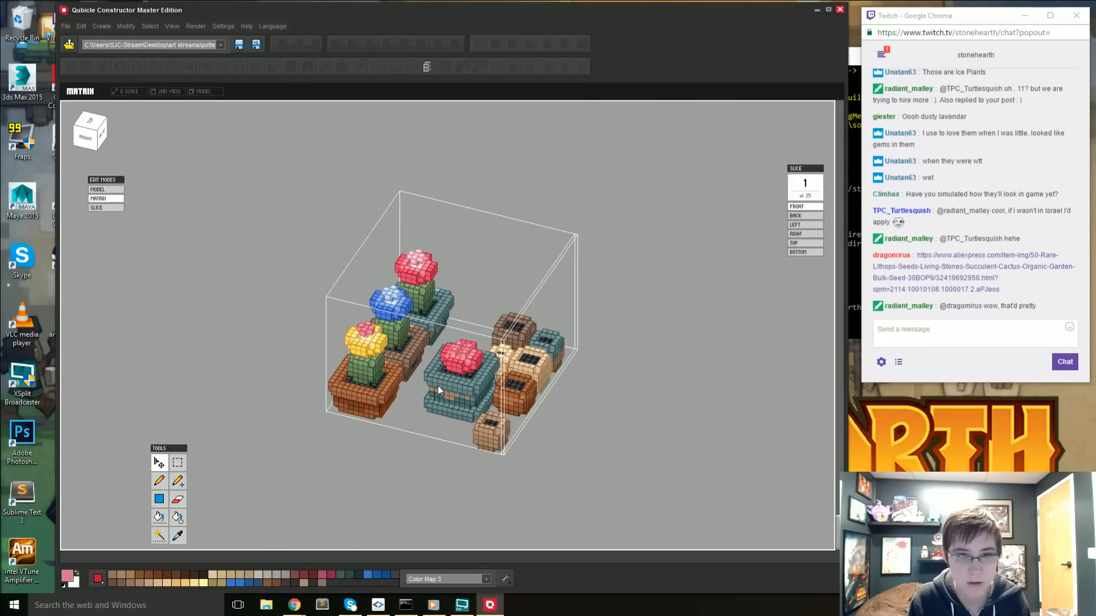
right_click_drag(378, 448, 602, 430)
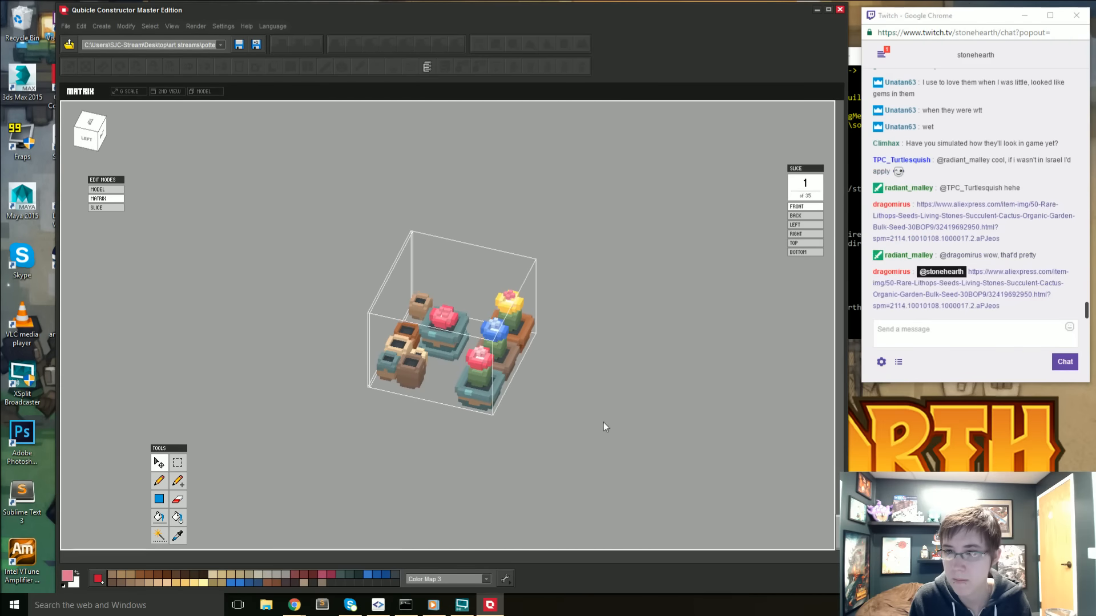
- Switch to Chrome to examine the blue lithops photo linked in the chat and the sundew image results
left_click(982, 211)
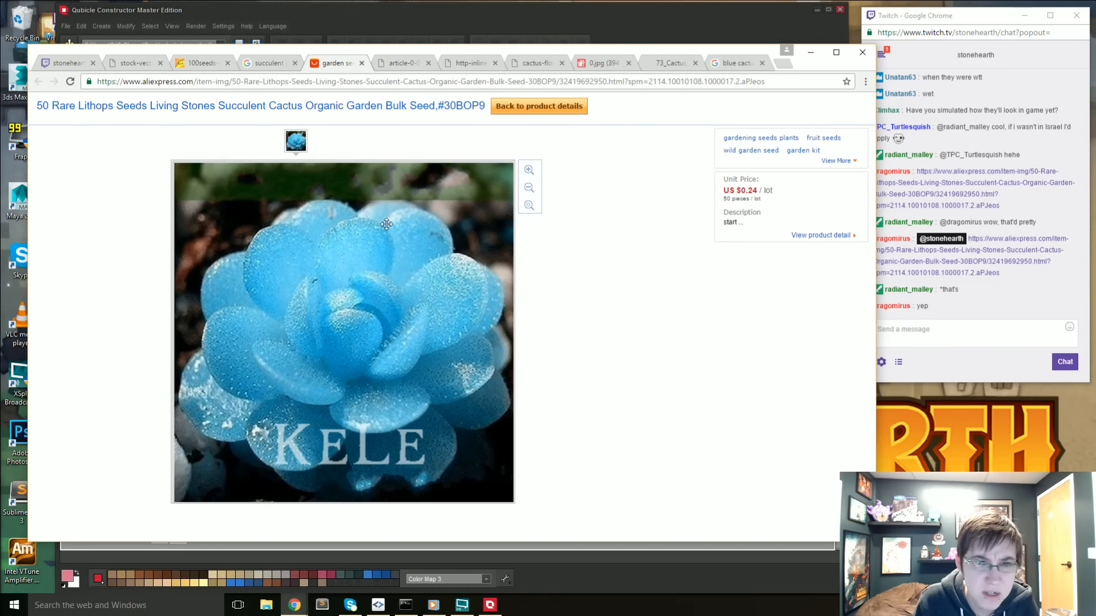
left_click_drag(448, 49, 0, 54)
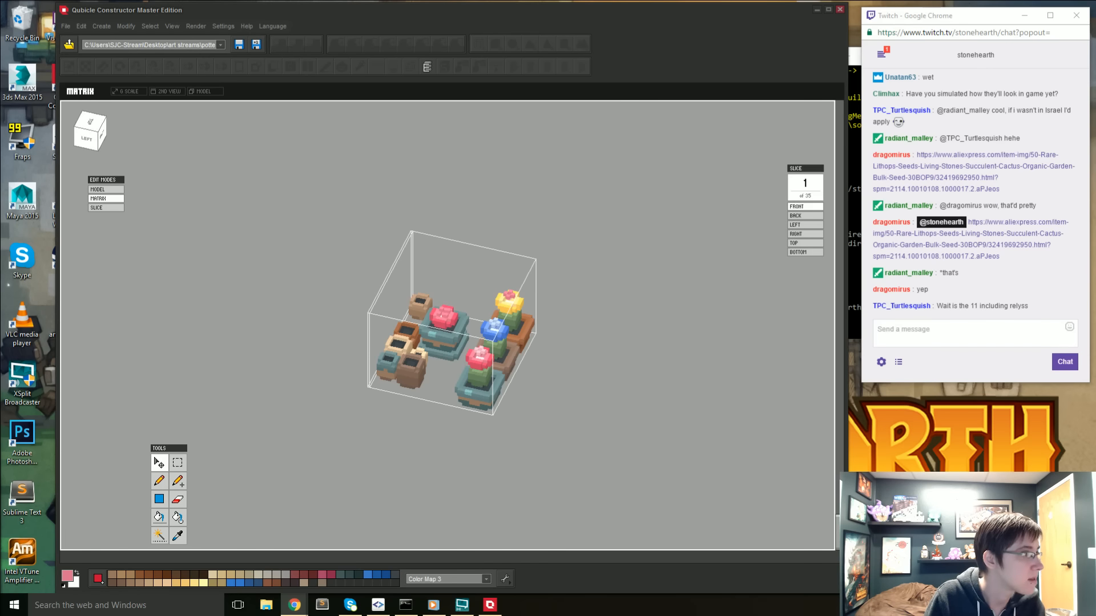
left_click_drag(0, 85, 525, 81)
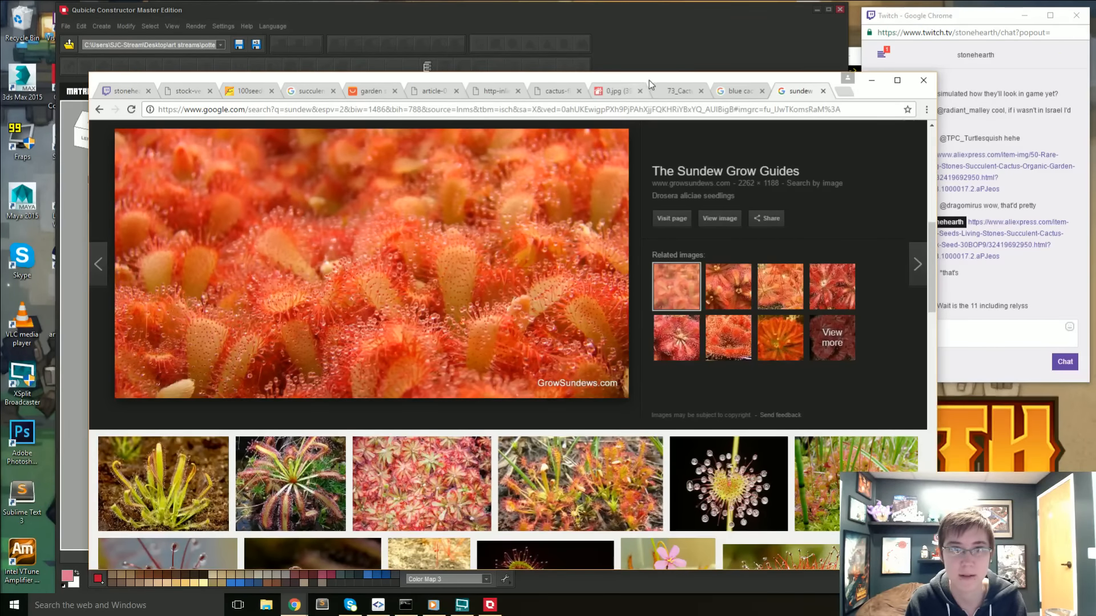
left_click_drag(649, 80, 0, 81)
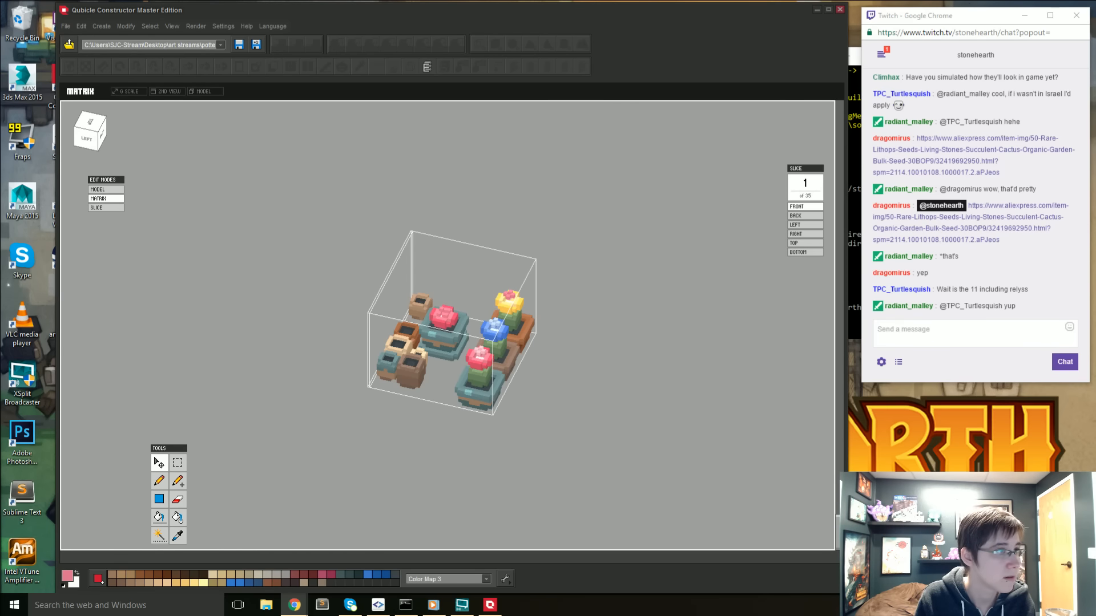
- Return to Qubicle Constructor, fill out the stacked teal pot's flower with pink voxels and erase its middle to form a hollow ring
left_click(451, 450)
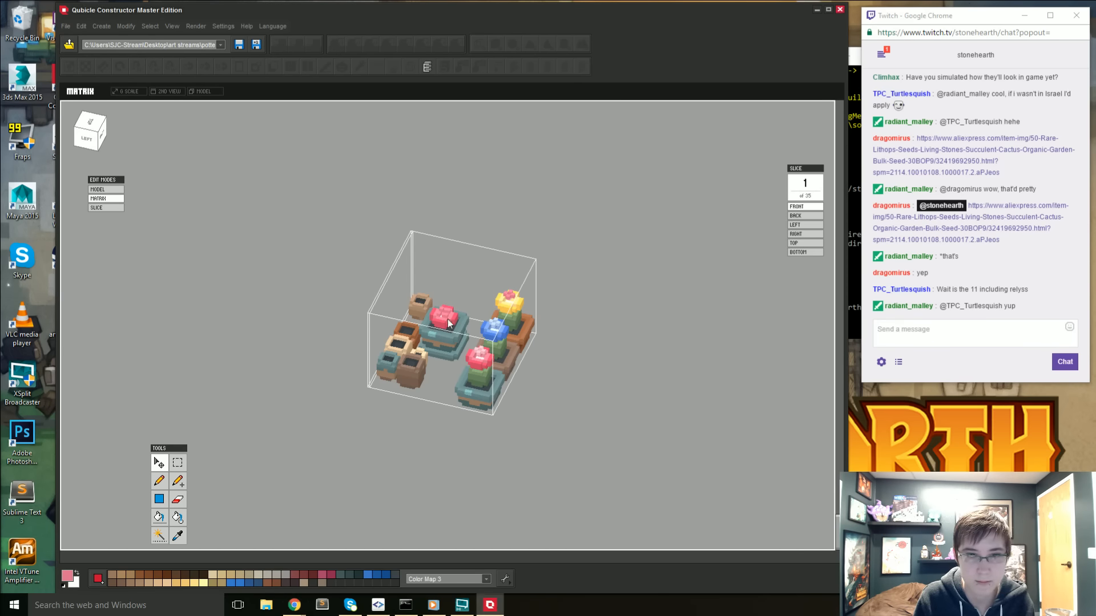
scroll(447, 323, "up", 8)
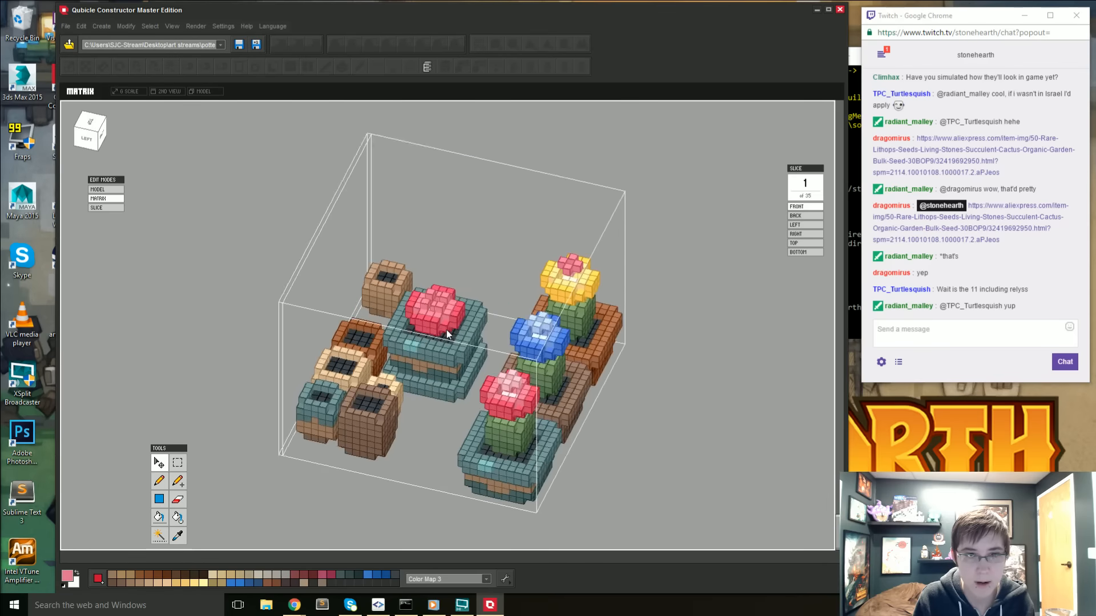
right_click_drag(451, 325, 265, 323)
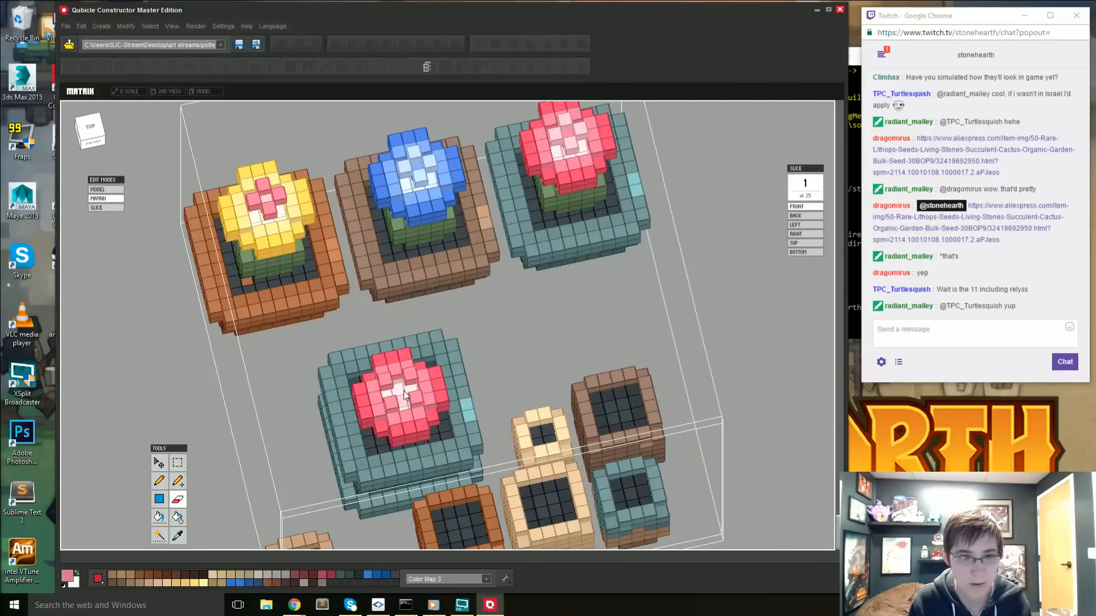
right_click_drag(403, 391, 393, 363)
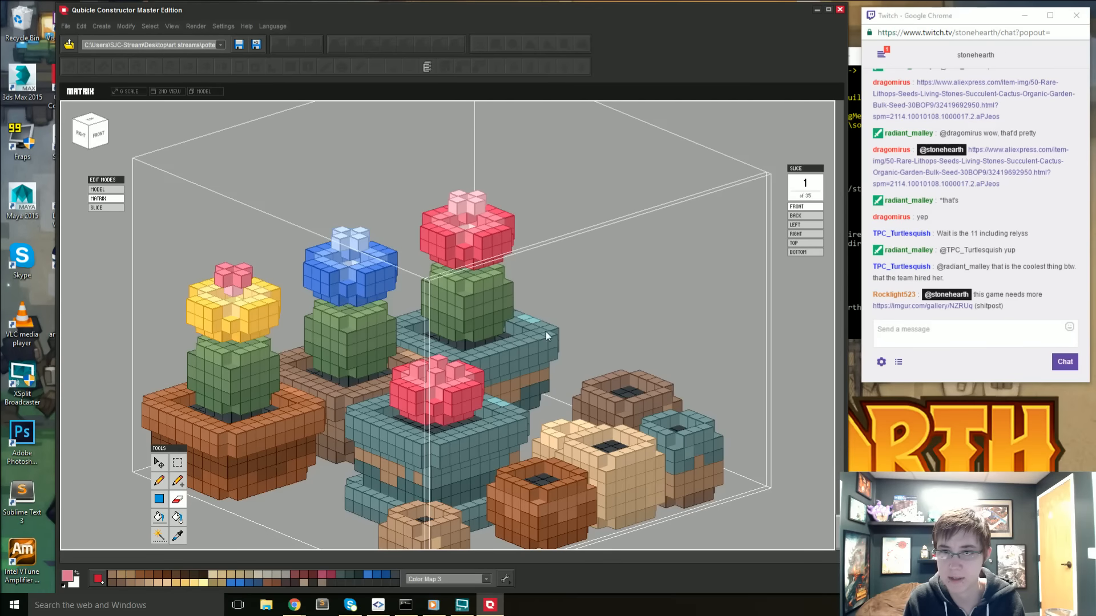
left_click(939, 315)
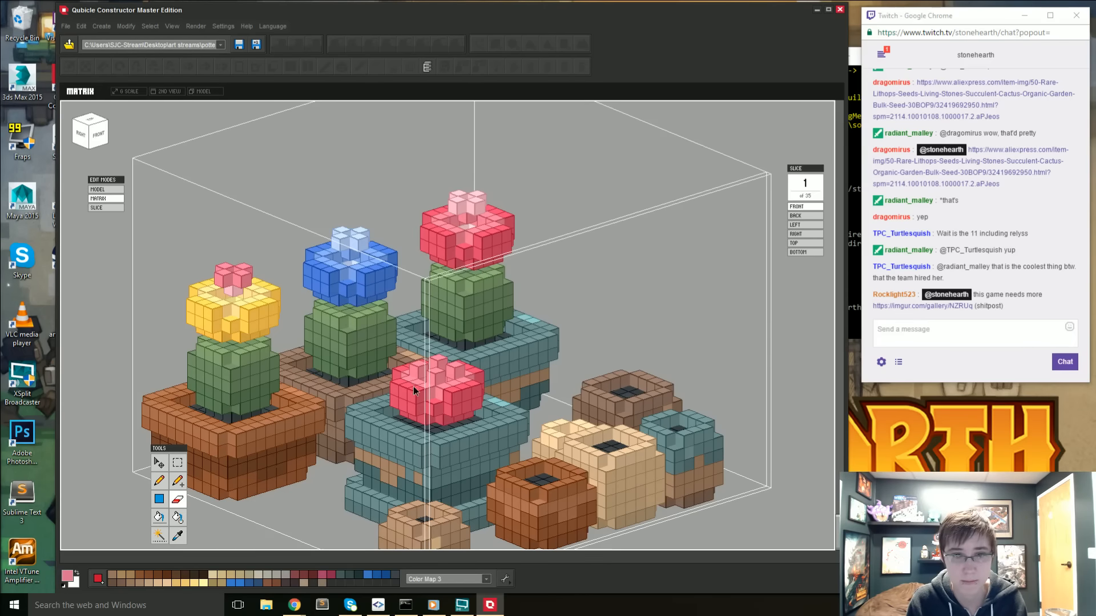
mouse_move(402, 368)
right_mouse_down()
mouse_move(396, 451)
mouse_move(440, 429)
mouse_move(415, 412)
mouse_move(442, 406)
mouse_move(362, 408)
mouse_move(391, 306)
mouse_move(445, 284)
mouse_move(542, 291)
mouse_move(487, 386)
right_mouse_up()
key("i")
key("a")
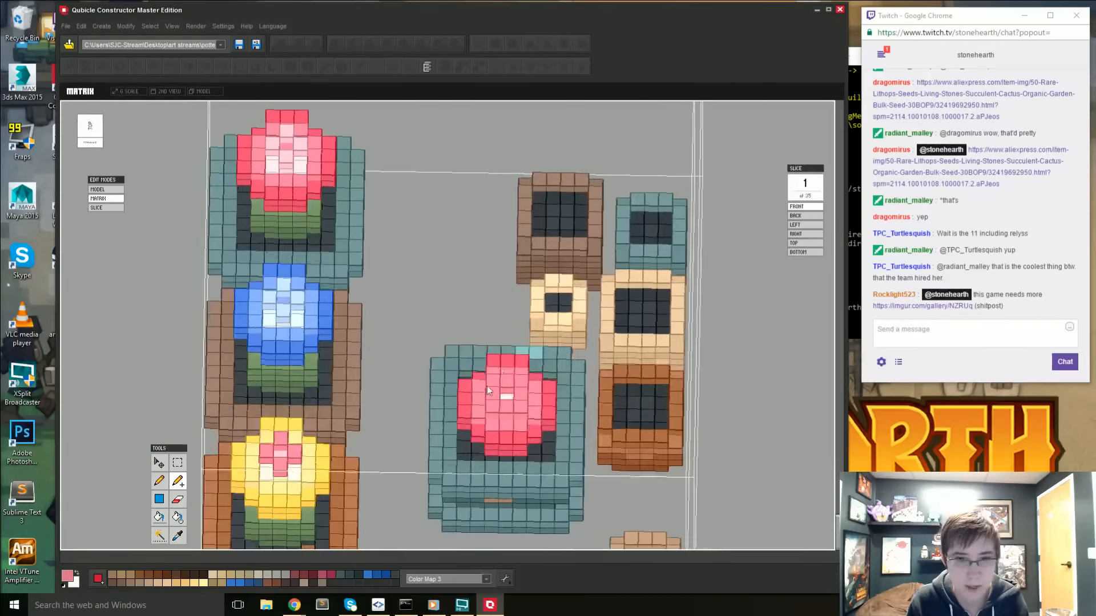
key("e")
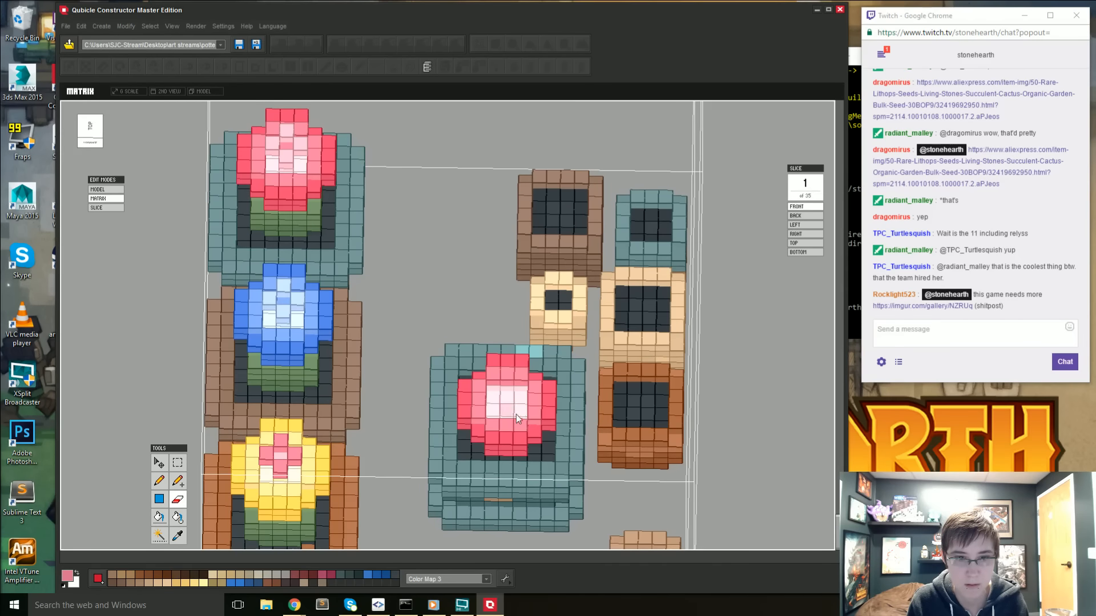
right_click_drag(516, 415, 303, 446)
right_click_drag(377, 439, 407, 388)
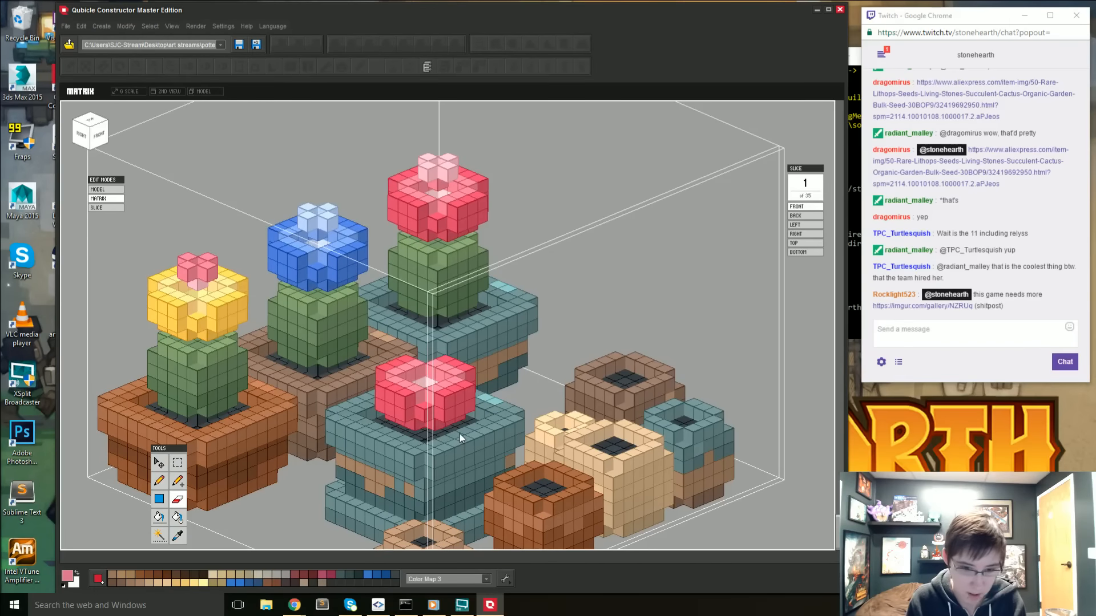
- Sample the teal of the stacked pot and change the drawing colour to light green 94C28F
scroll(477, 434, "up", 1)
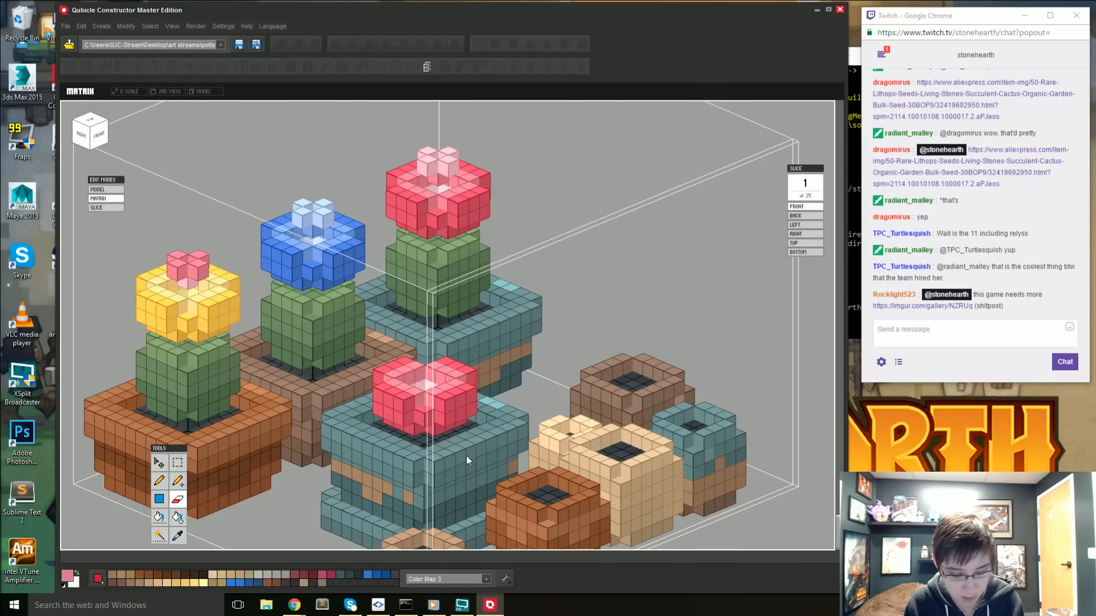
key("i")
left_click(466, 457)
key("g")
left_click_drag(459, 426, 410, 433)
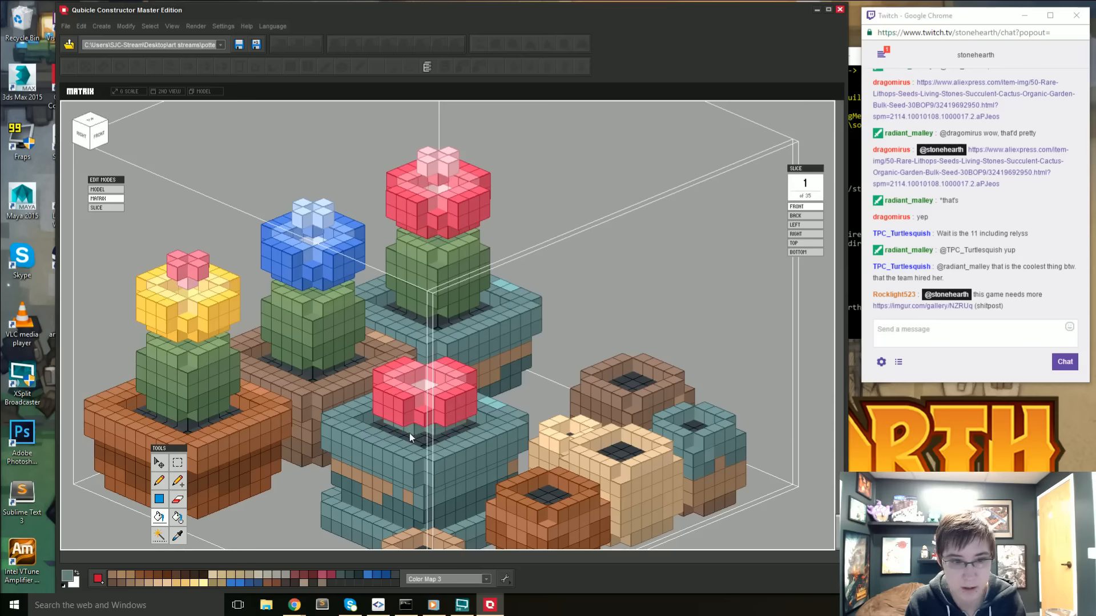
right_click_drag(409, 433, 413, 382)
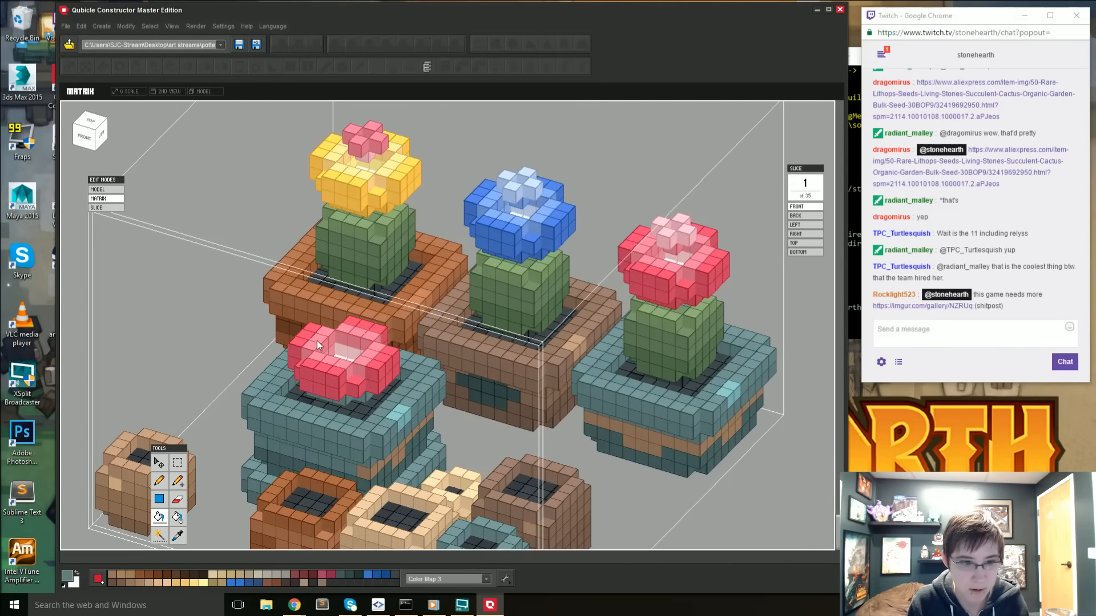
left_click(68, 576)
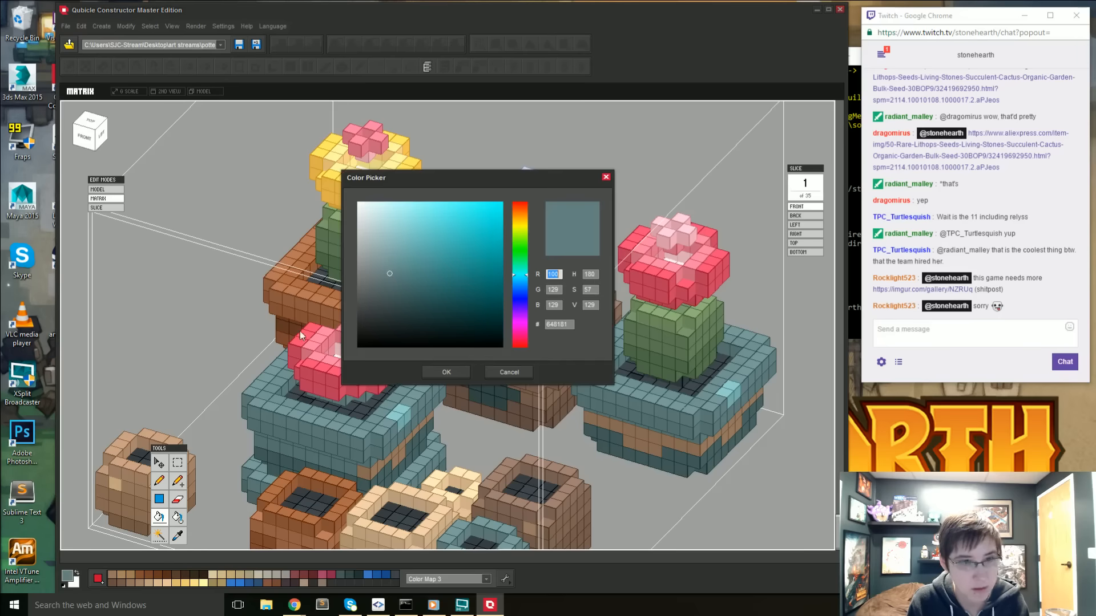
left_click_drag(512, 271, 511, 259)
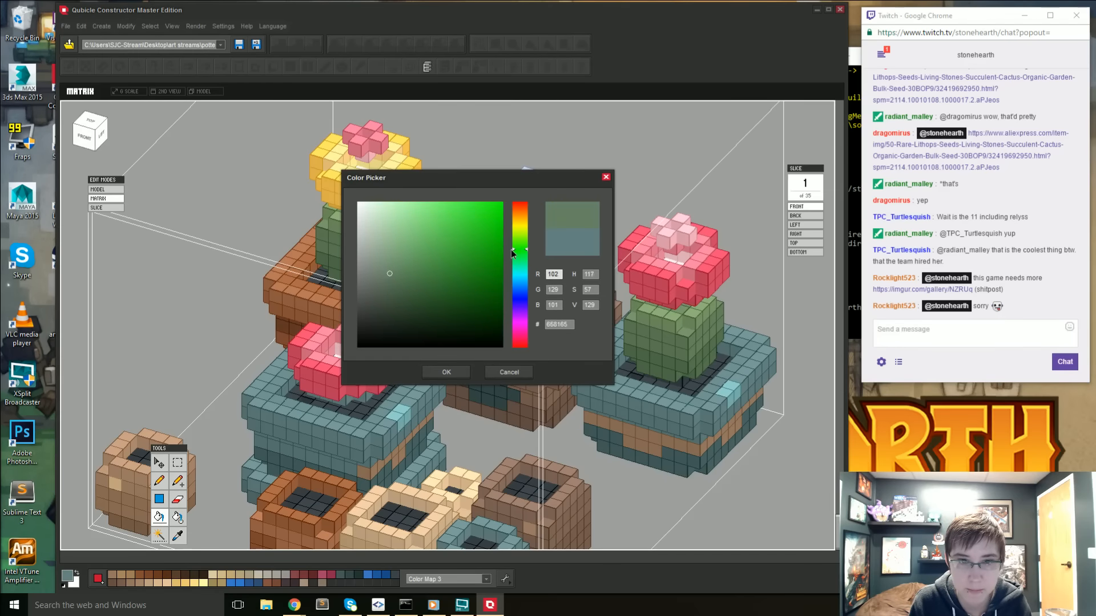
left_click_drag(400, 236, 396, 237)
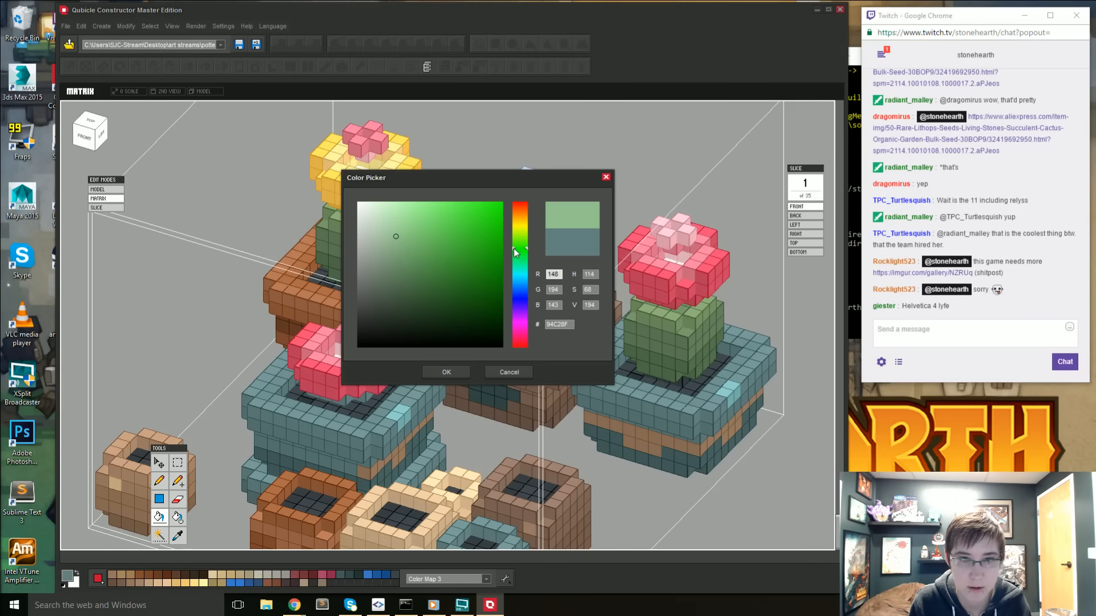
left_click(446, 371)
- Fill the pink inner petals of the stacked teal pot's flower with the light green
left_click(351, 365)
left_click(376, 350)
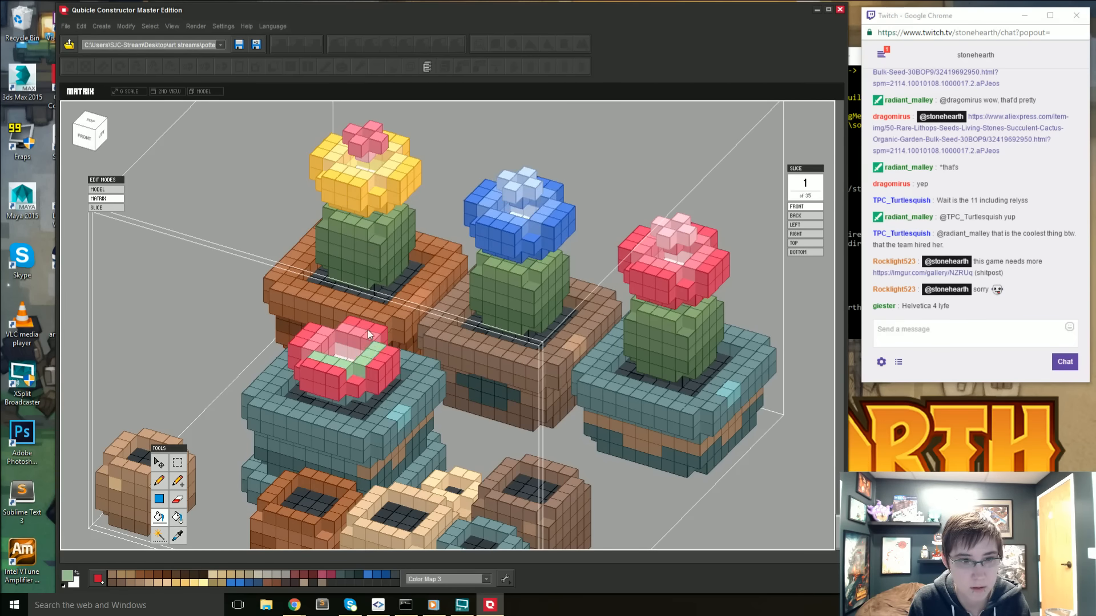
left_click(327, 334)
right_click_drag(263, 386, 414, 395)
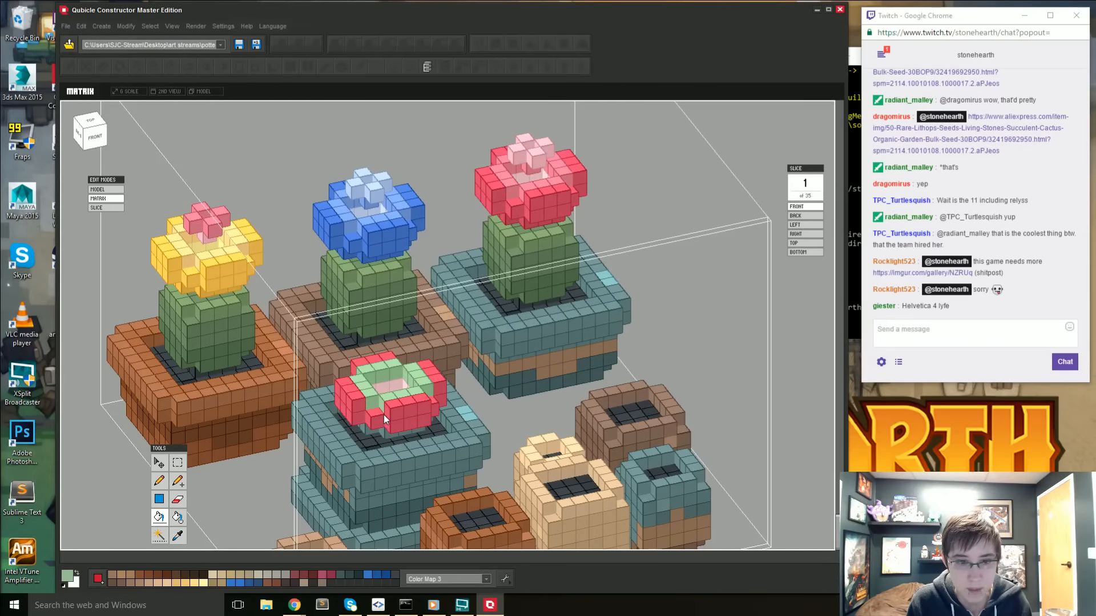
middle_click_drag(377, 425, 370, 407)
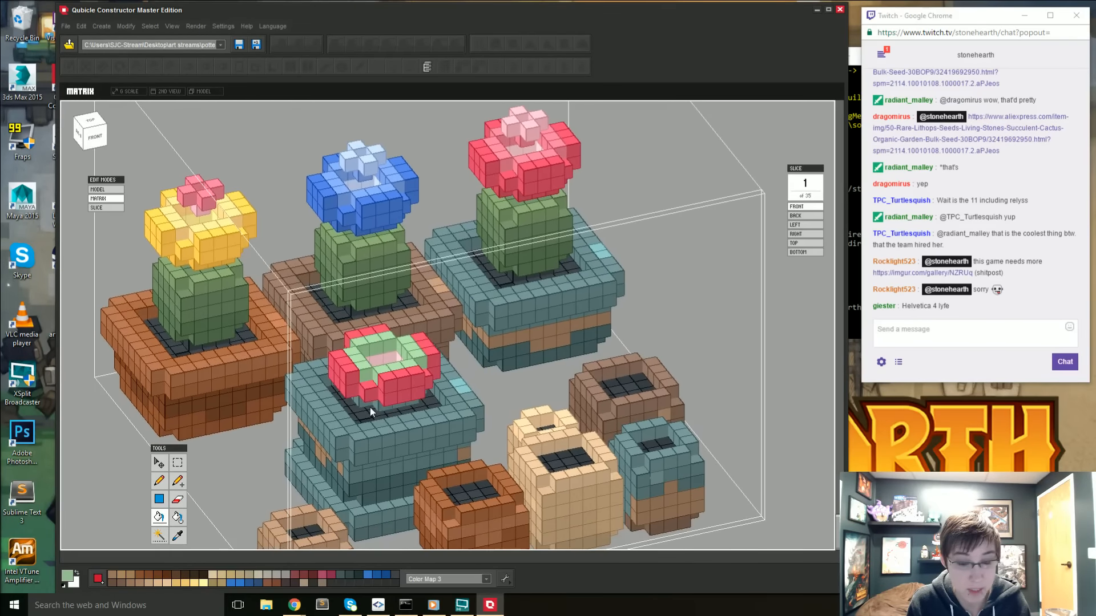
- Change the drawing colour to muted green 78A289 and fill the red outer petals of the stacked teal pot's flower with it
right_click_drag(369, 407, 378, 409)
key("i")
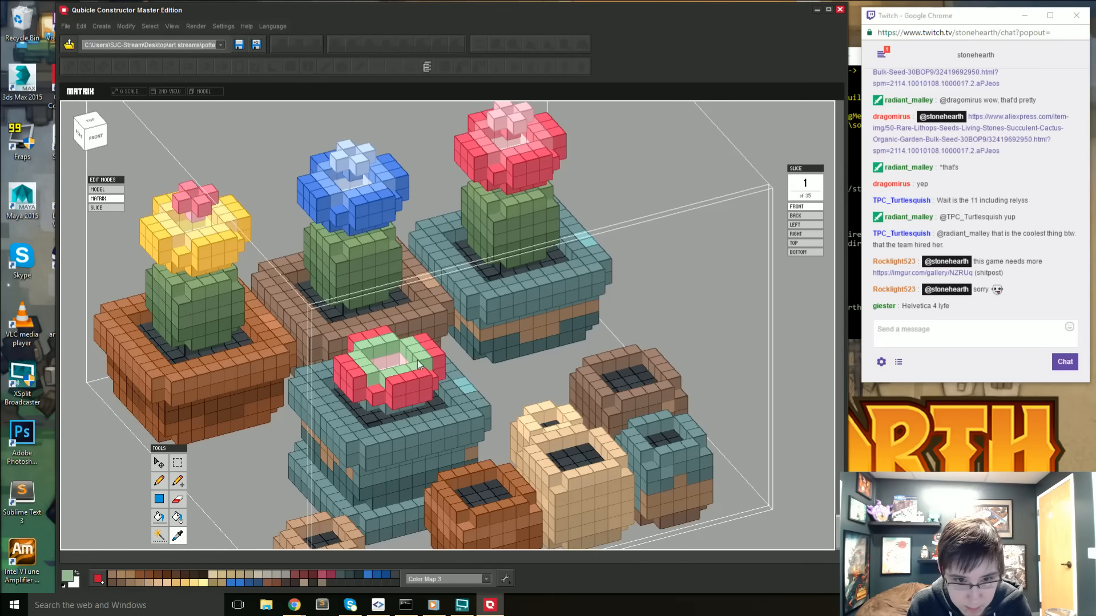
left_click(68, 575)
left_click(400, 251)
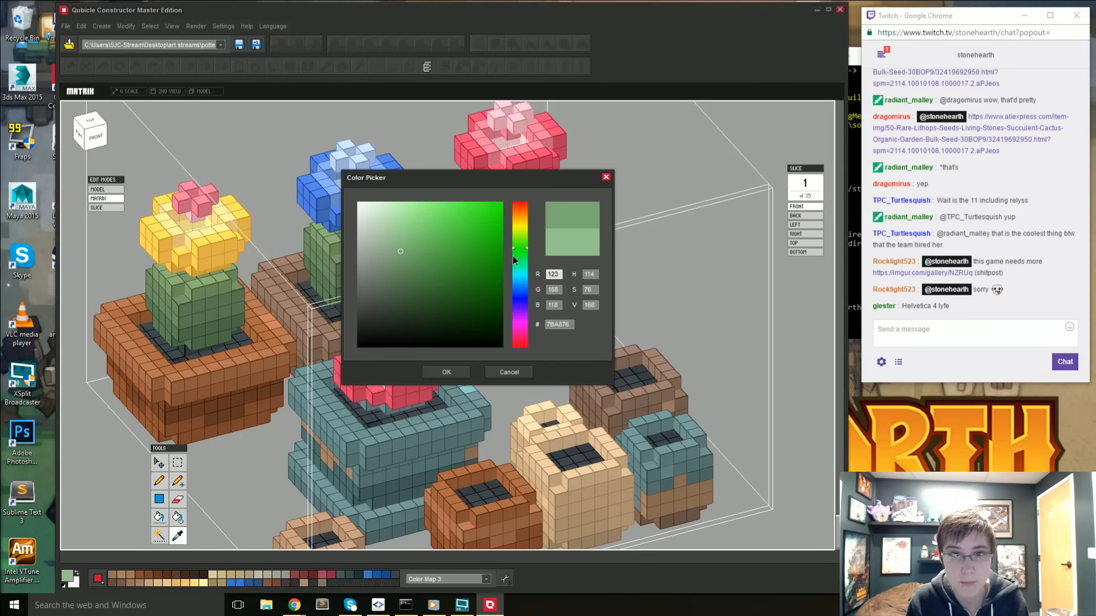
left_click_drag(515, 248, 515, 259)
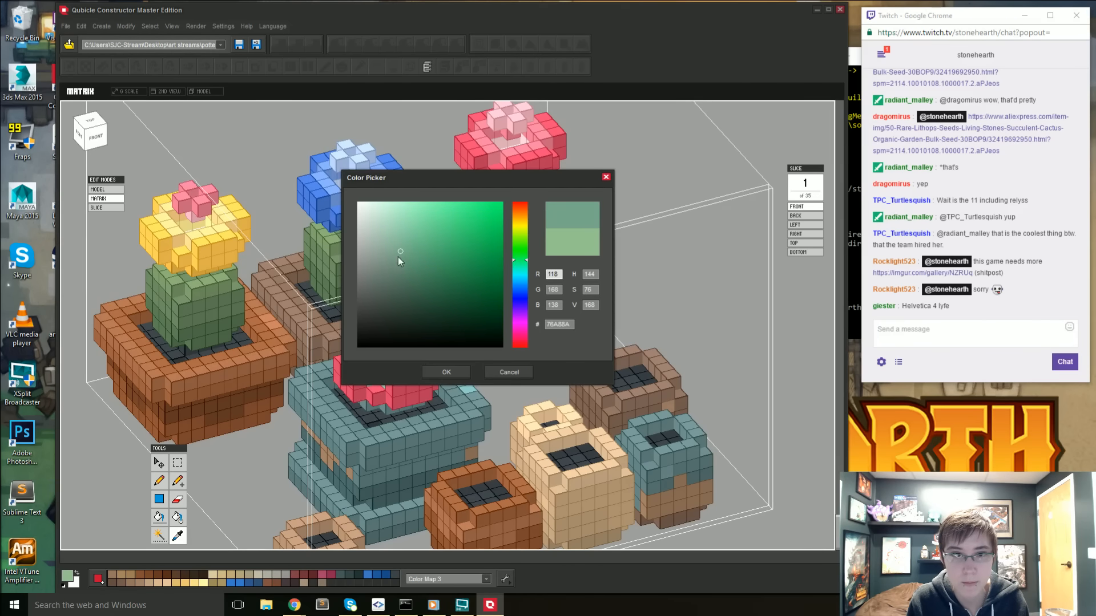
left_click(446, 372)
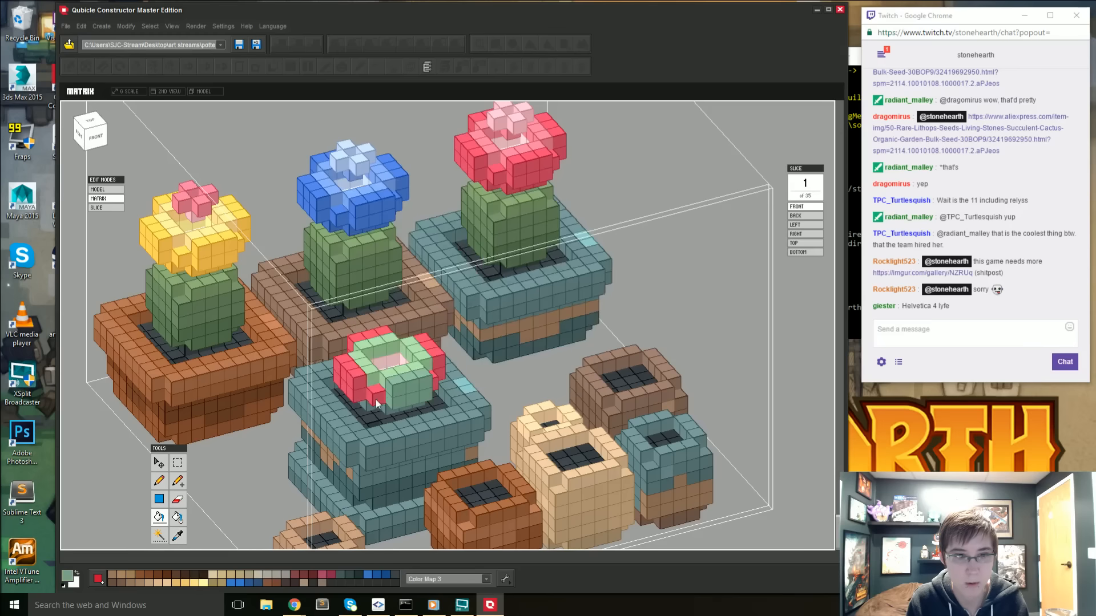
right_click_drag(440, 371, 508, 336)
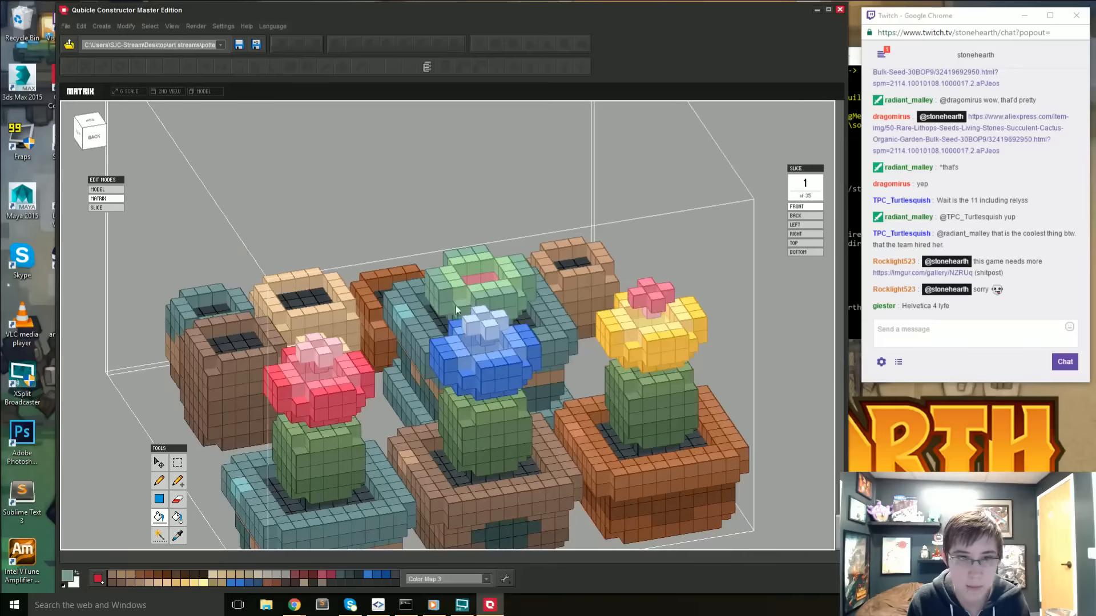
right_click_drag(455, 306, 542, 320)
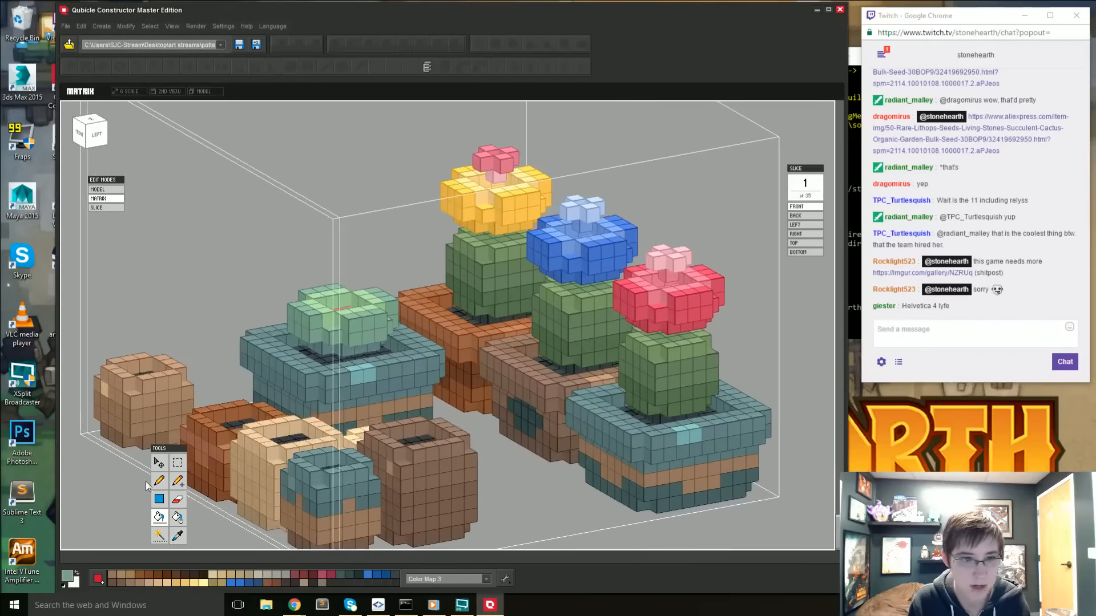
- Shift the drawing colour to the slightly bluer green 79A290 and fill the succulent's outer petals with it
left_click(69, 576)
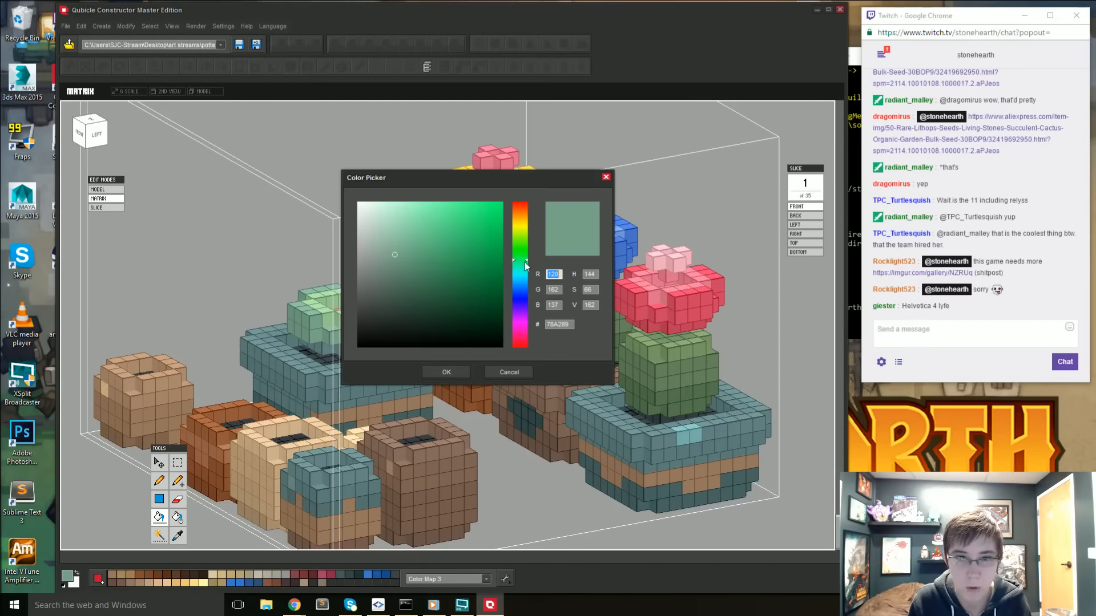
left_click_drag(527, 262, 527, 263)
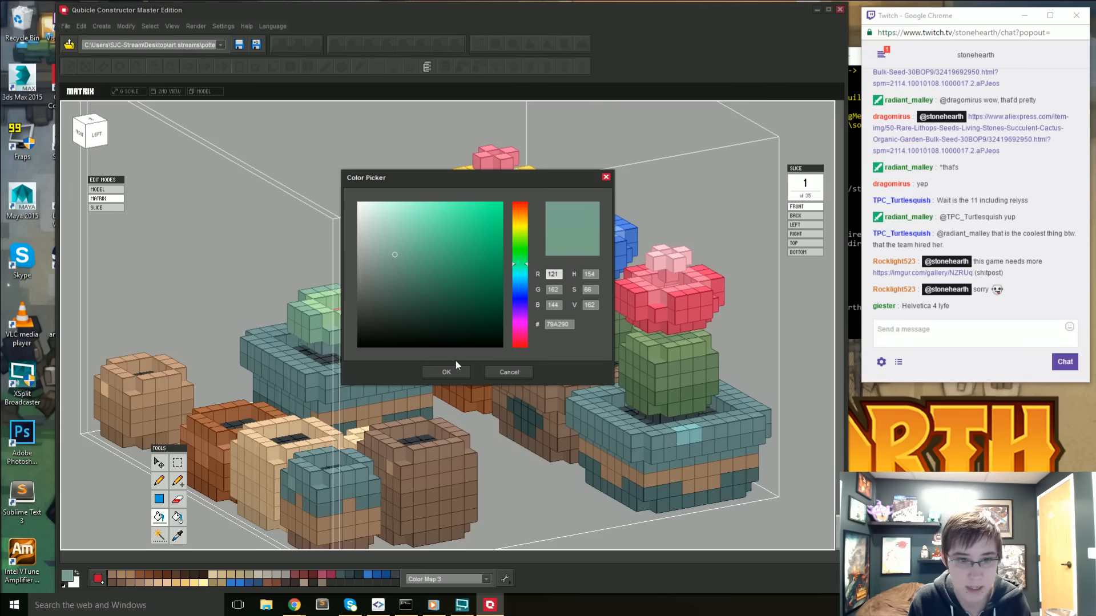
left_click(448, 371)
right_click_drag(326, 336, 492, 307)
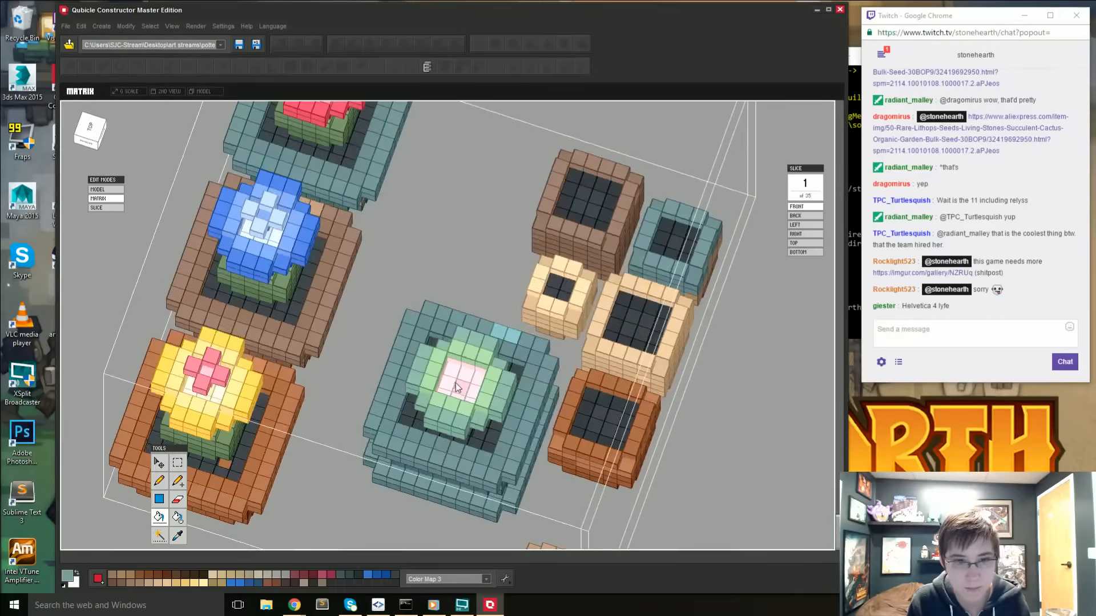
- Sample the succulent's light green, change it to A0CA91, and fill the pink centre, adding one raised voxel in the middle
scroll(456, 383, "up", 1)
key("i")
left_click(466, 355)
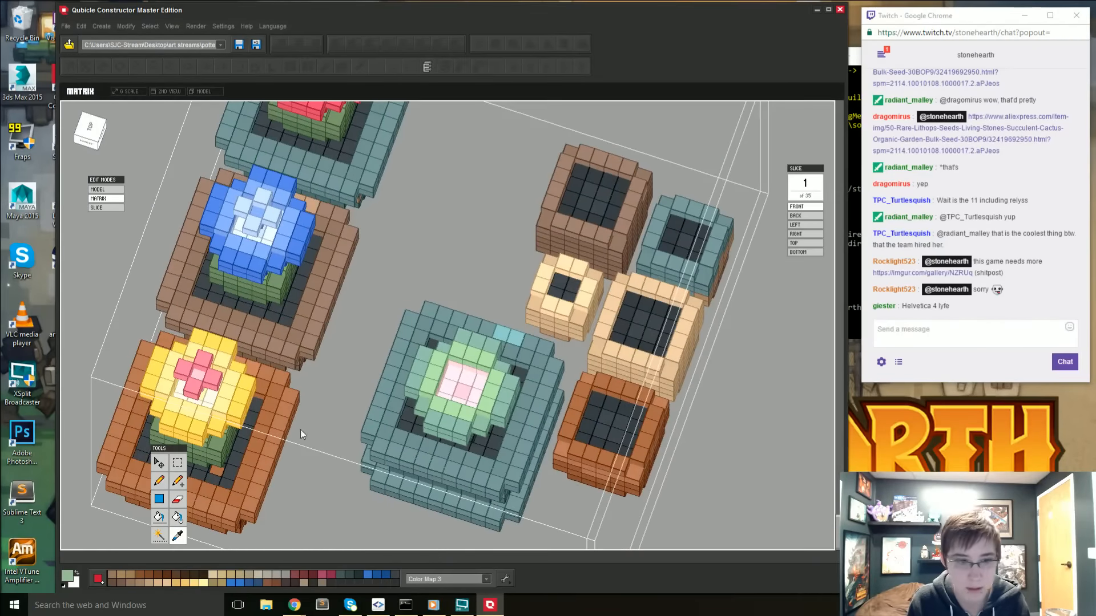
left_click(72, 578)
left_click_drag(396, 238, 399, 232)
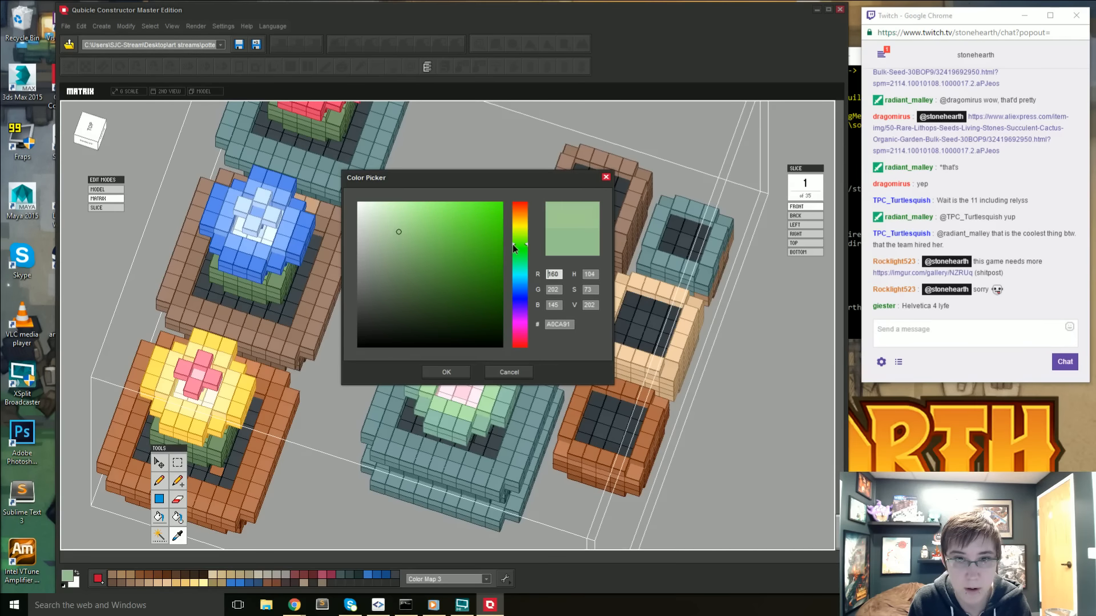
left_click(445, 371)
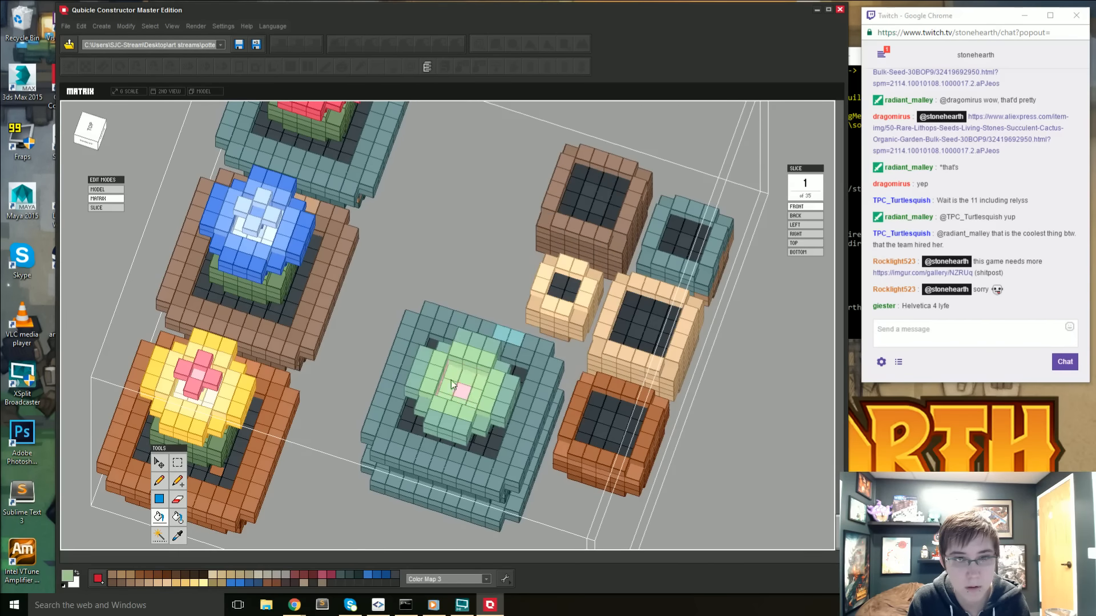
right_click_drag(454, 379, 435, 287)
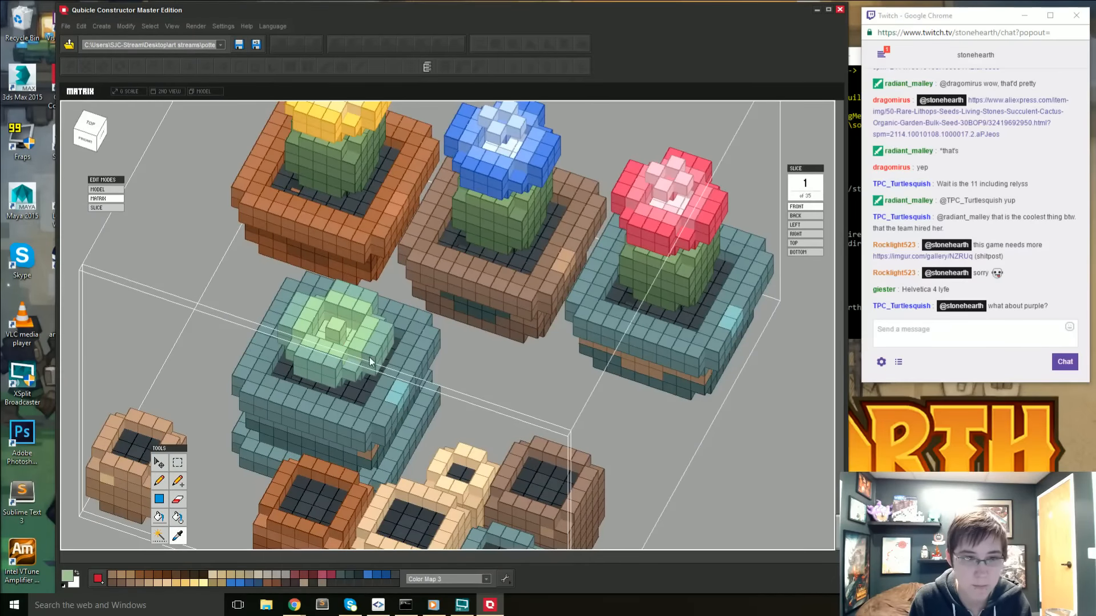
- Sample the bluish green of the outer petals and paint the succulent's inner floor around the raised centre voxel
left_click(355, 368, "alt")
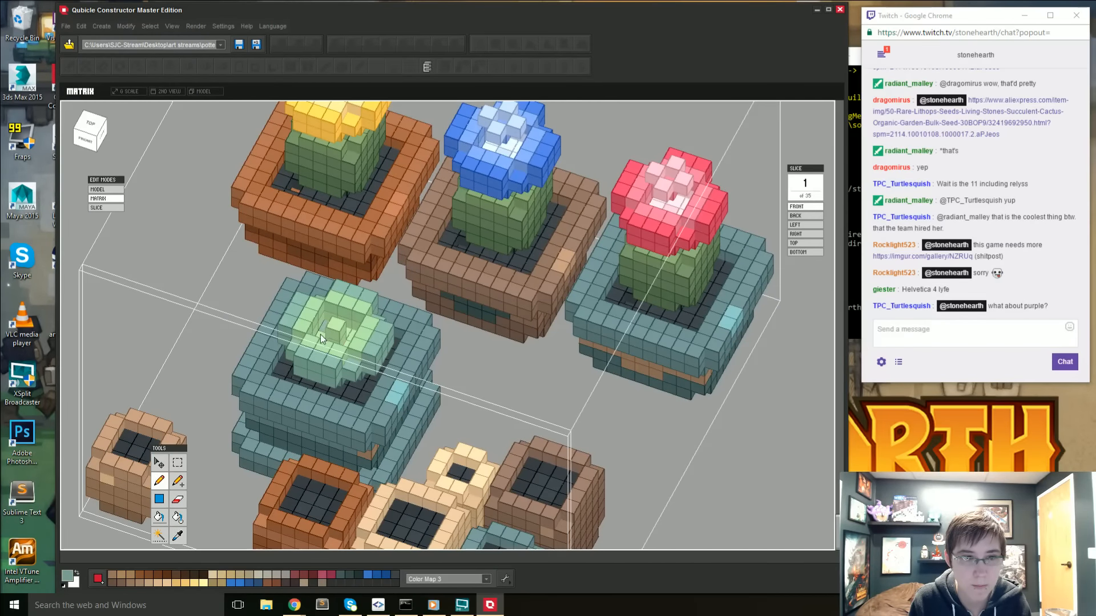
right_click_drag(321, 334, 324, 344)
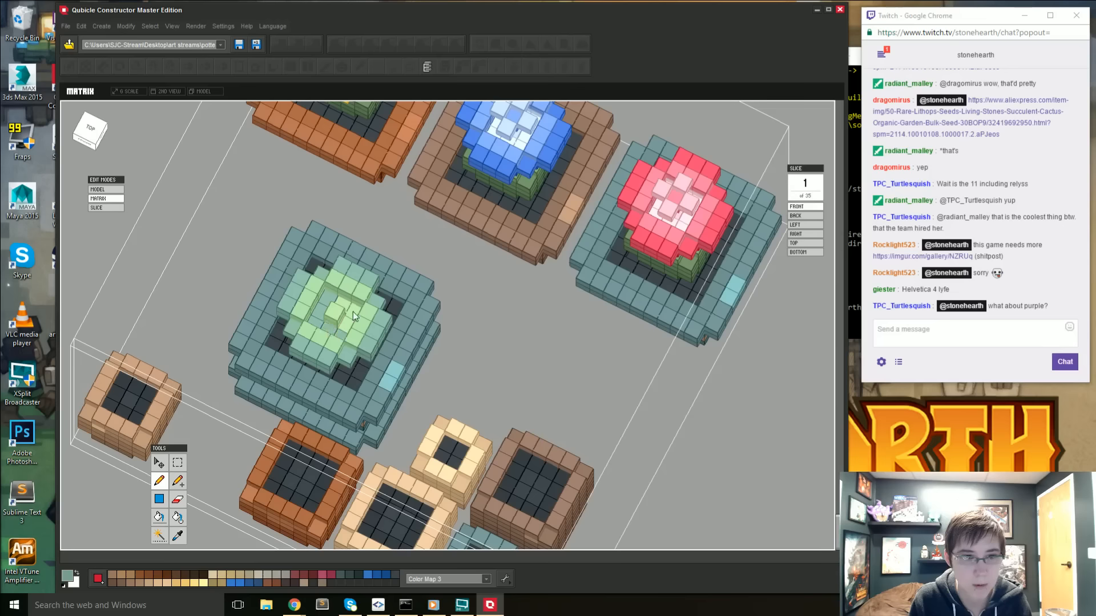
right_click_drag(345, 306, 379, 368)
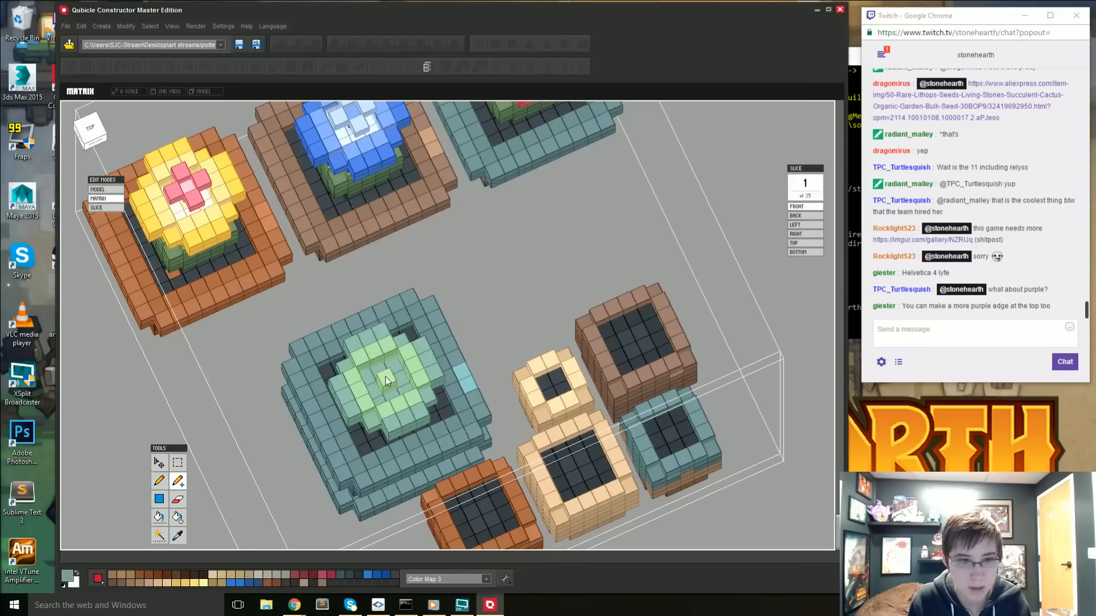
- Replace the succulent's single raised centre voxel with a bluish green patch and build up the middle with light green voxels
key("e")
key("i")
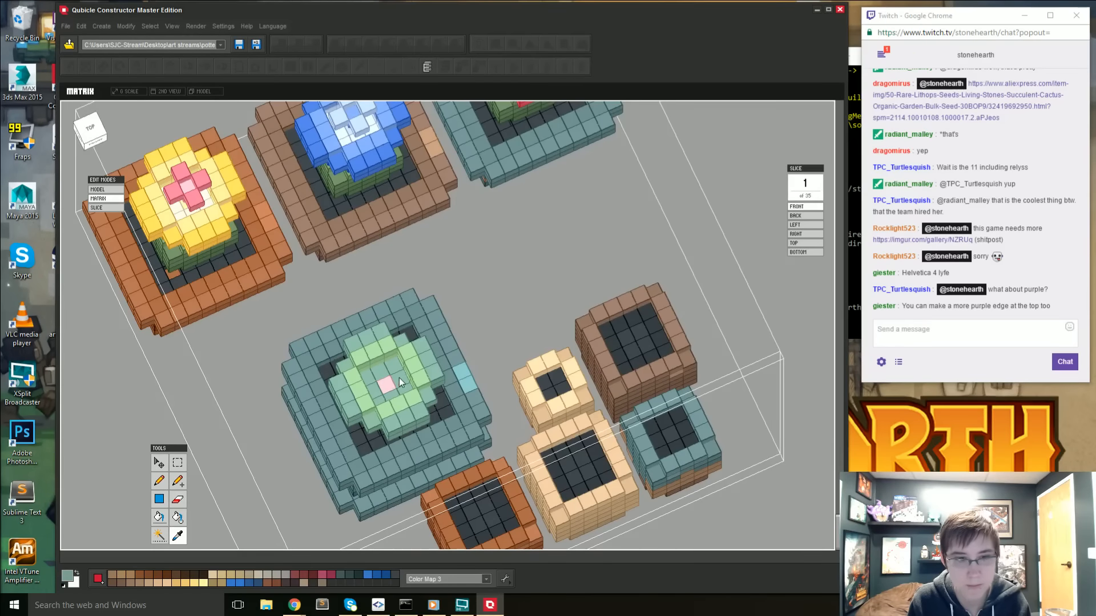
key("b")
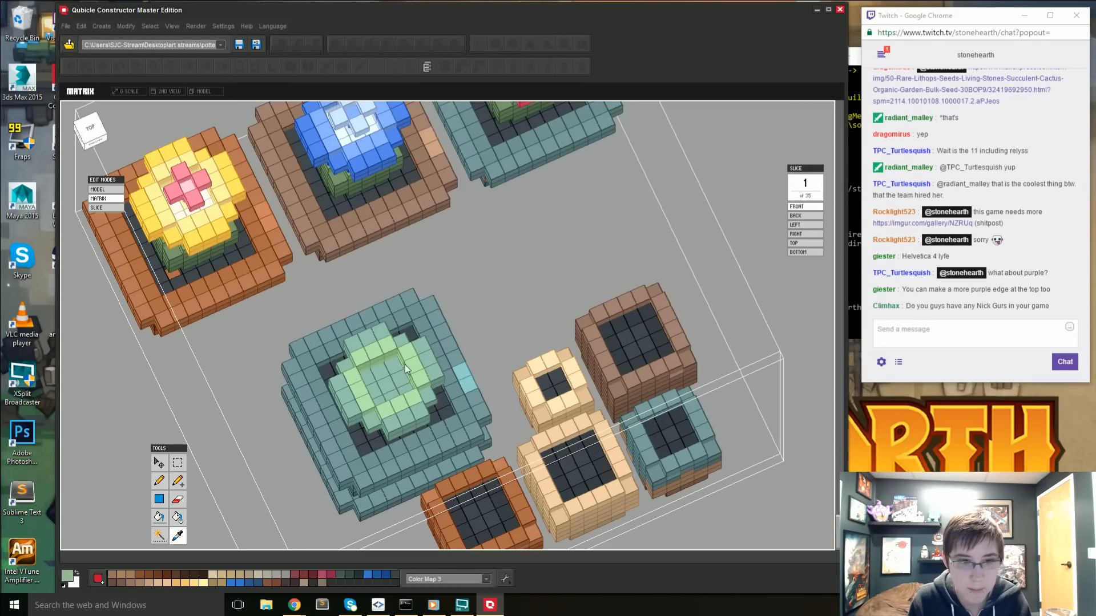
mouse_move(362, 388)
right_mouse_down()
mouse_move(522, 329)
mouse_move(539, 280)
mouse_move(519, 303)
mouse_move(530, 286)
mouse_move(567, 285)
mouse_move(512, 307)
mouse_move(511, 280)
mouse_move(523, 278)
mouse_move(494, 299)
mouse_move(466, 266)
mouse_move(435, 260)
right_mouse_up()
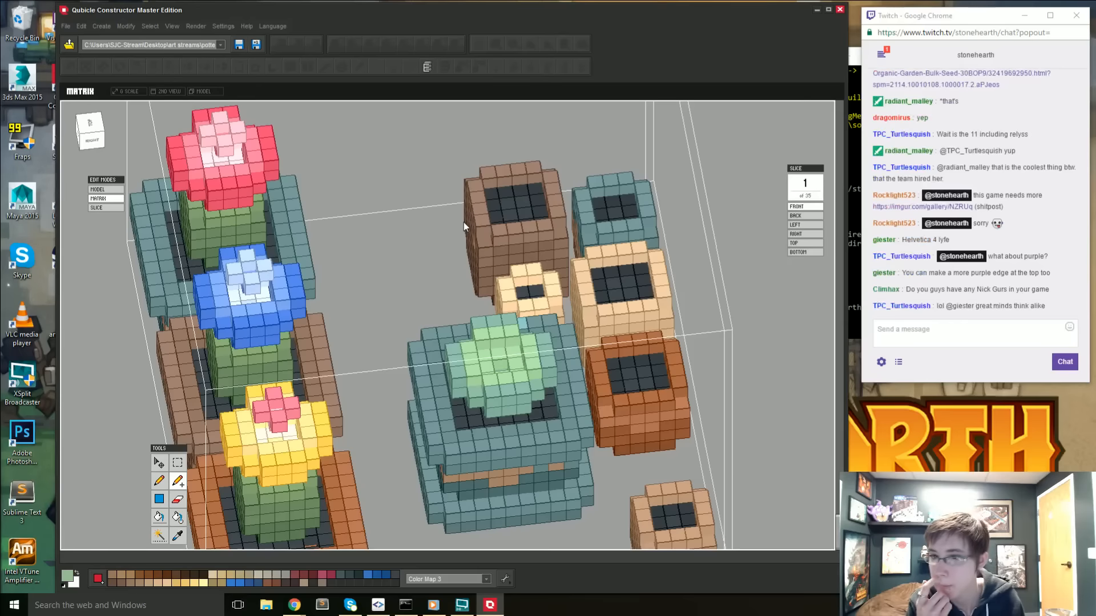
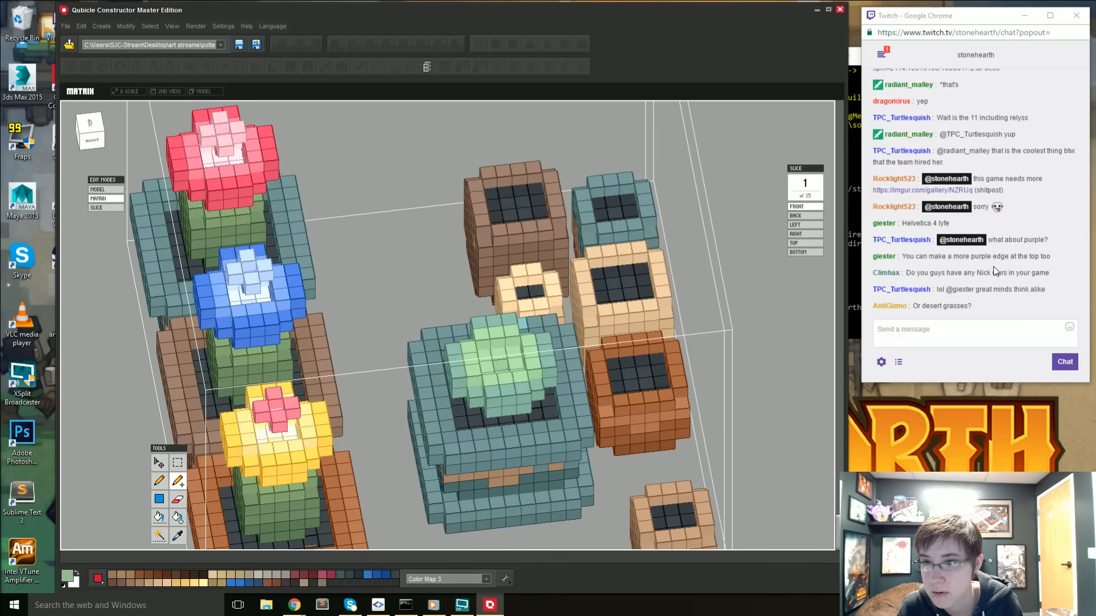
- Examine the green succulent in its teal pot from several angles beside the finished flowers
right_click_drag(789, 366, 690, 401)
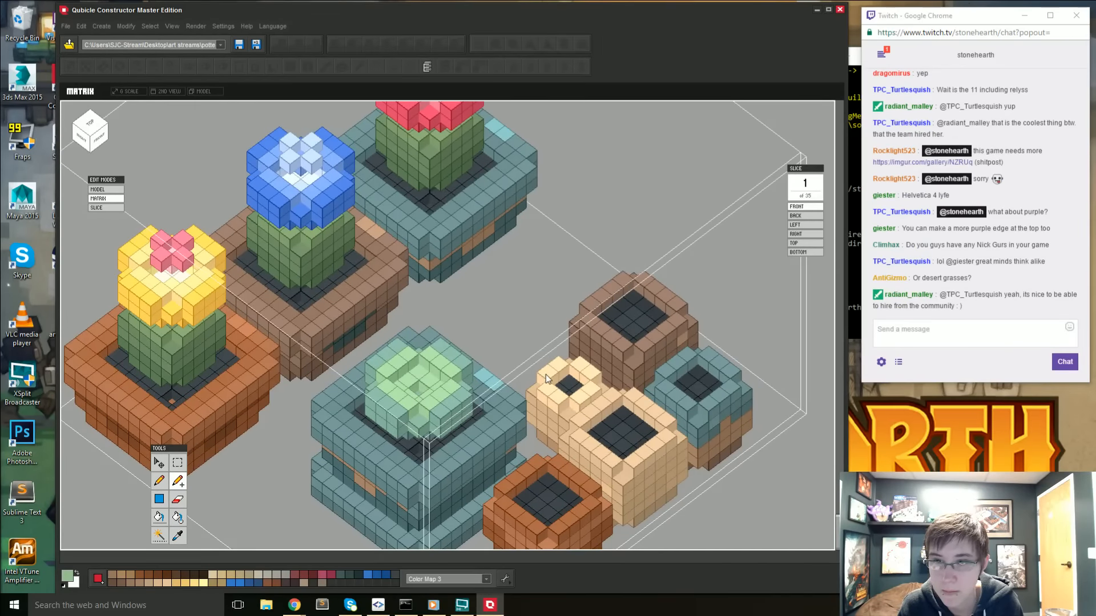
middle_click_drag(463, 381, 521, 361)
right_click_drag(486, 388, 790, 362)
scroll(443, 400, "up", 2)
right_click_drag(529, 372, 537, 417)
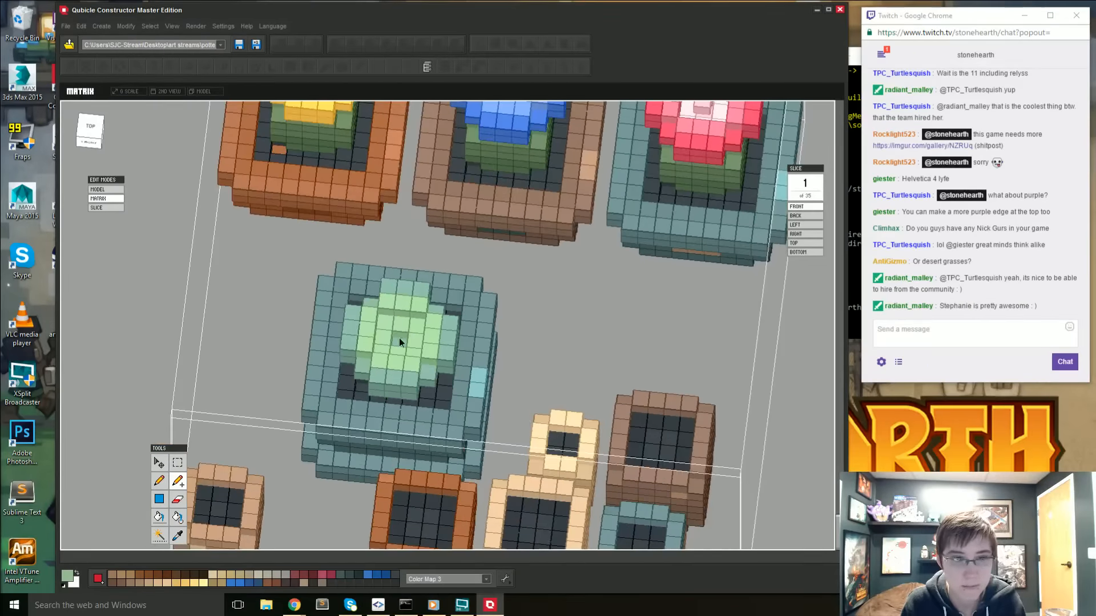
right_click_drag(398, 340, 463, 352)
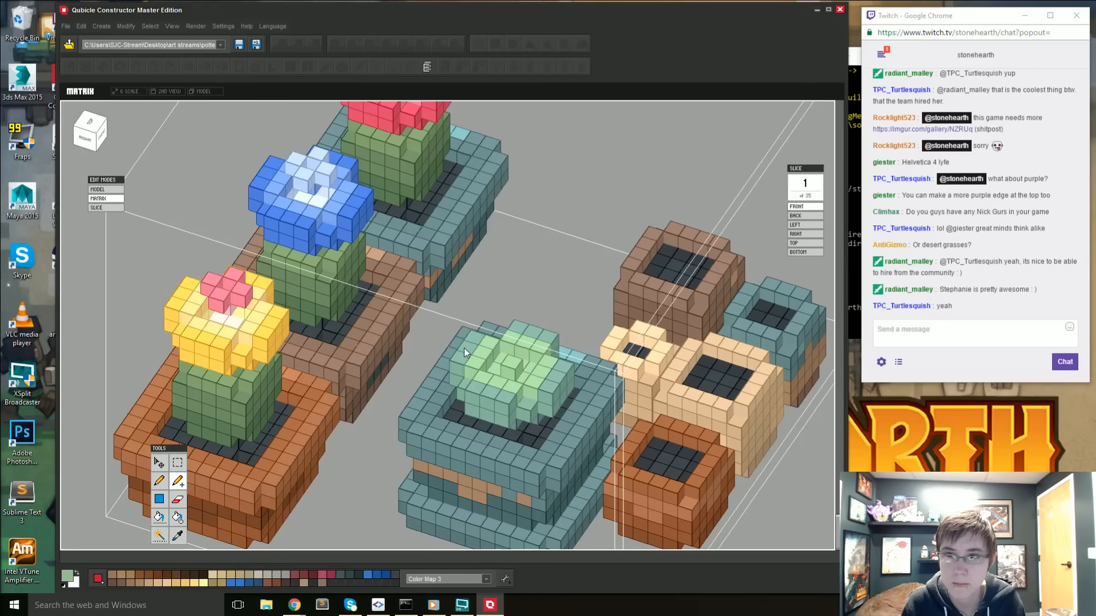
right_click_drag(540, 354, 515, 364)
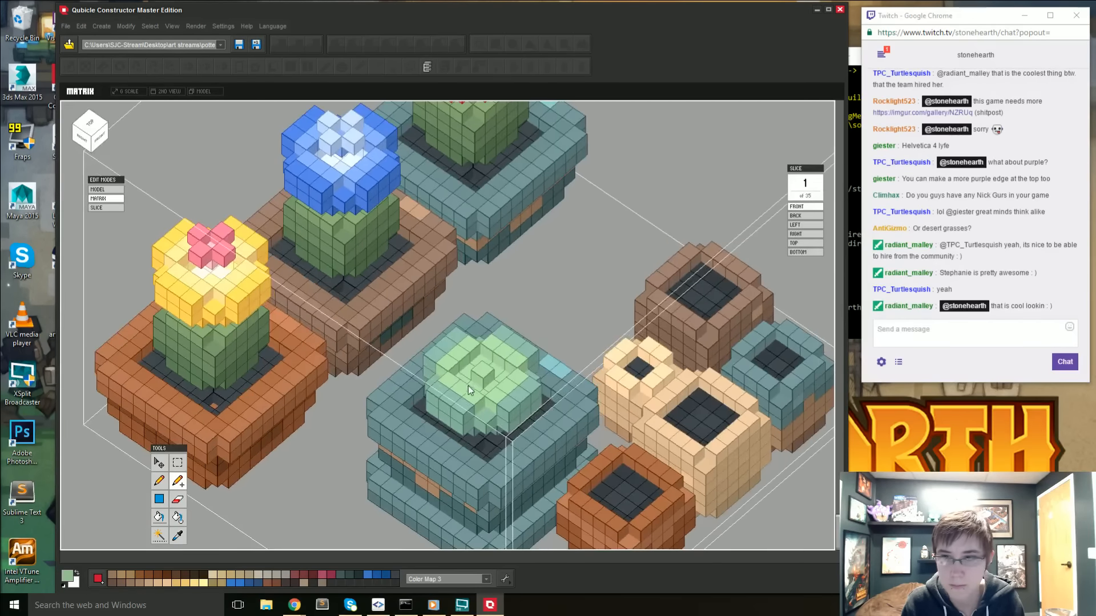
- Try a lighter green as paint color, then gray teal on the succulent's front outer voxels, and undo the painting
left_click(68, 580)
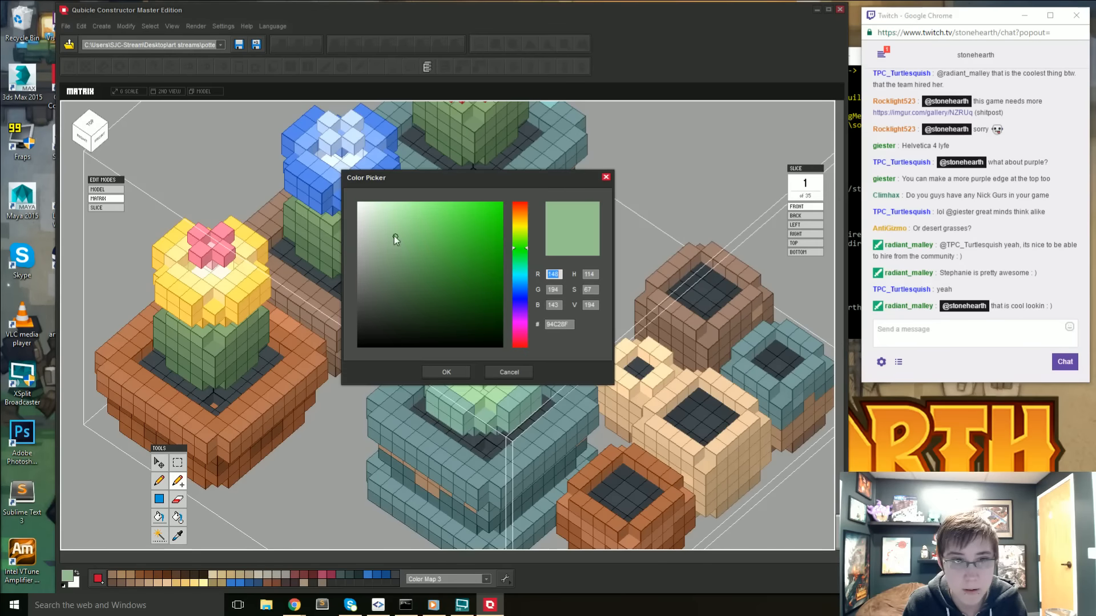
left_click(446, 372)
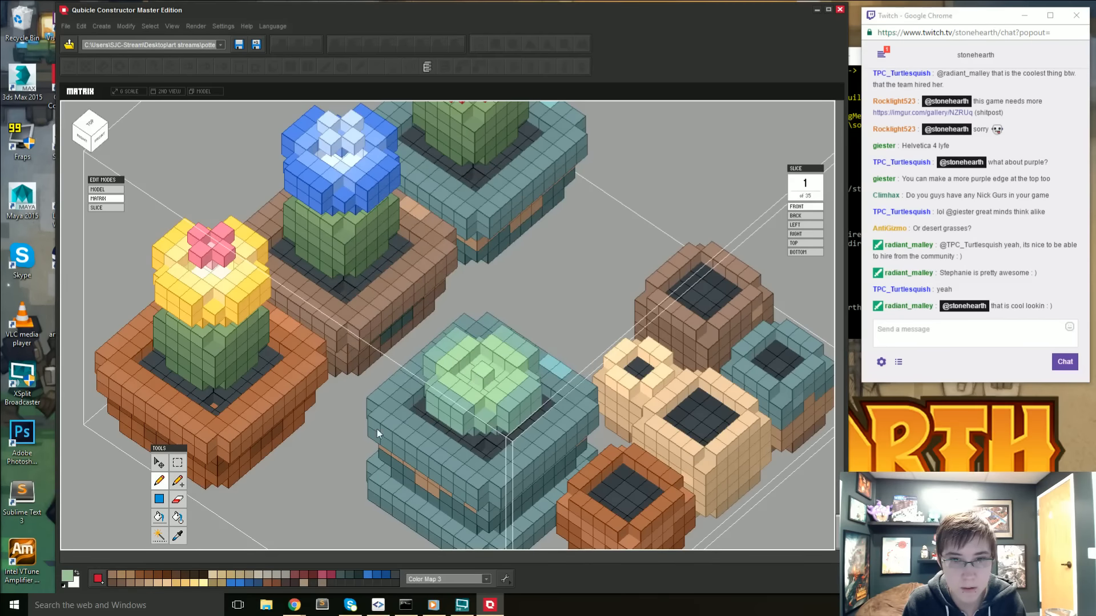
right_click_drag(377, 429, 395, 408)
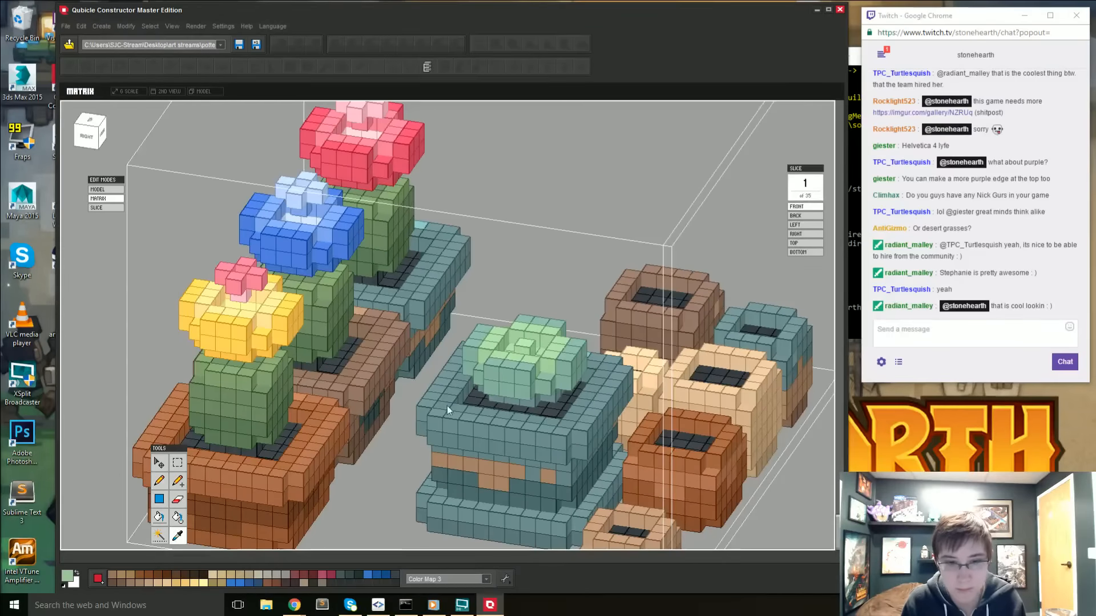
key("b")
left_click(491, 371)
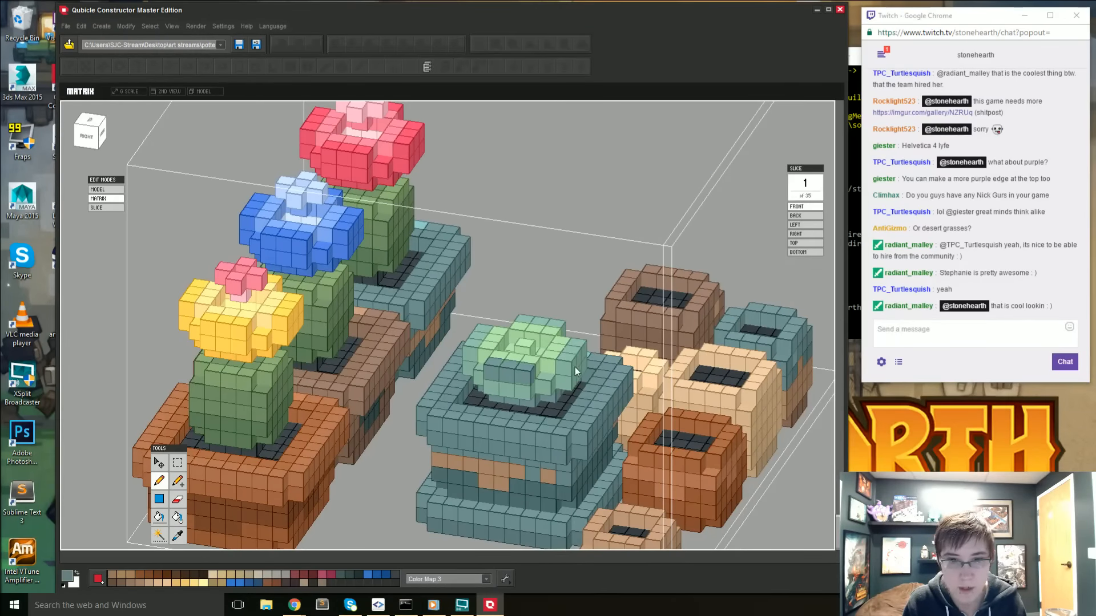
key("ctrl+z")
key("ctrl+z")
key("ctrl+z")
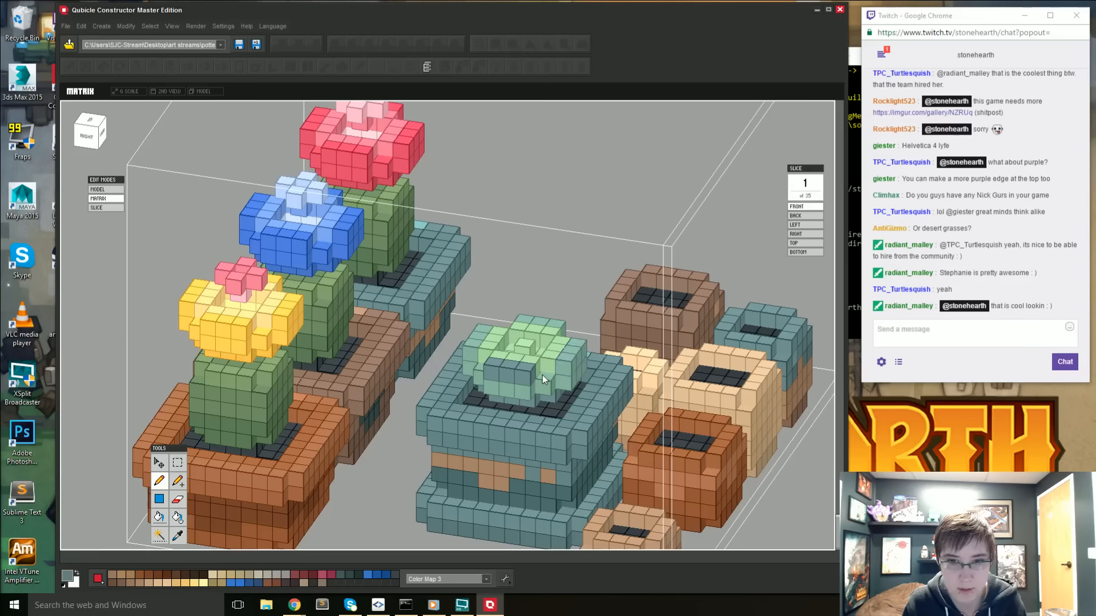
- Sample the succulent's green and shift its hue slightly toward yellow to make the paint color ACD99F
right_click_drag(468, 432, 499, 416)
key("i")
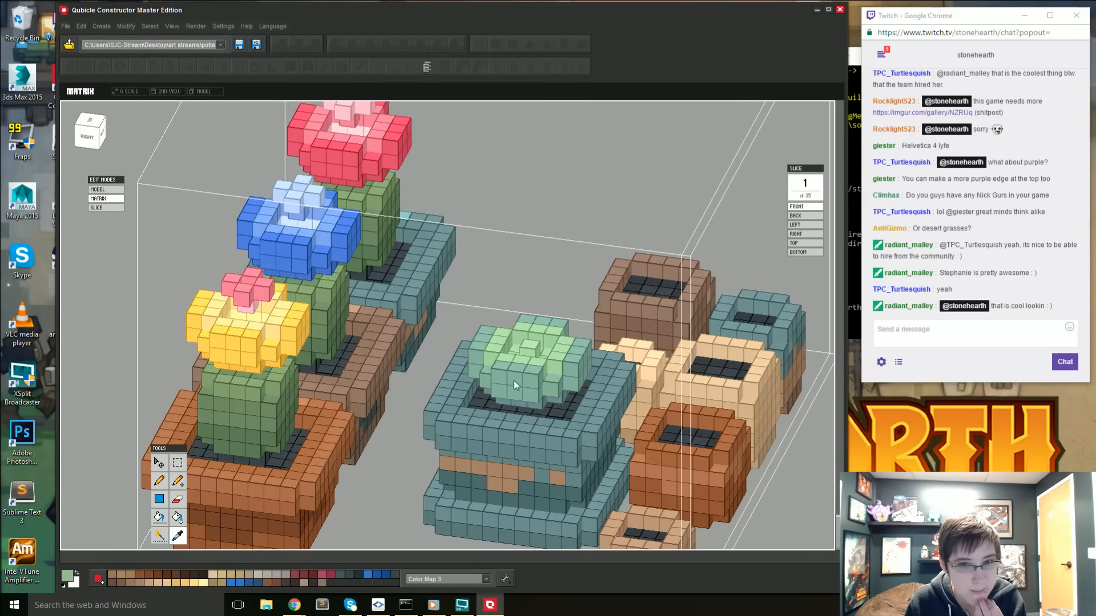
right_click_drag(485, 407, 492, 445)
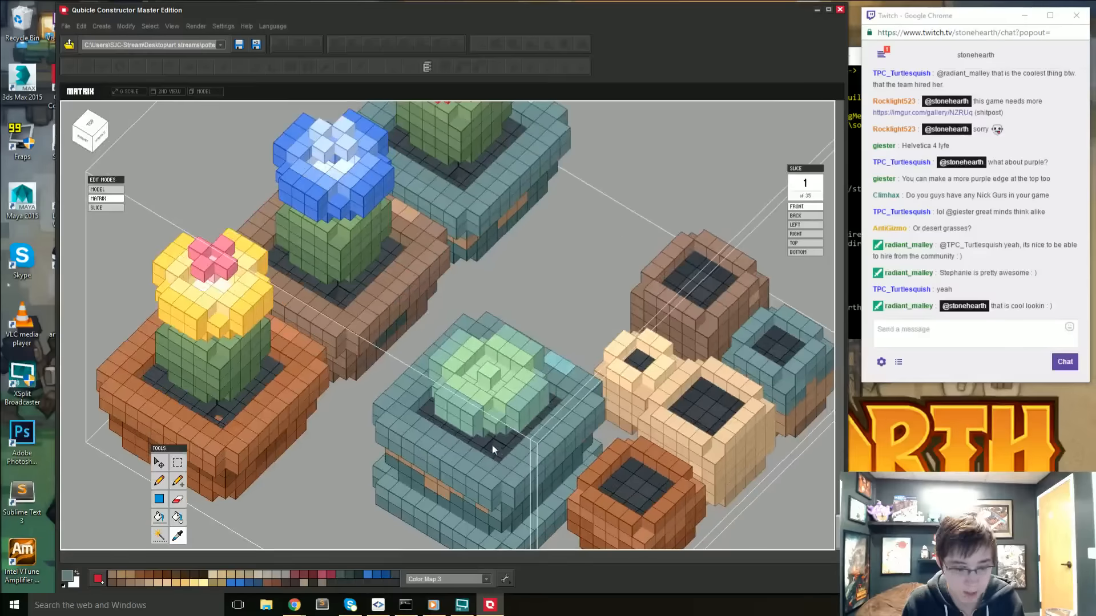
left_click(68, 578)
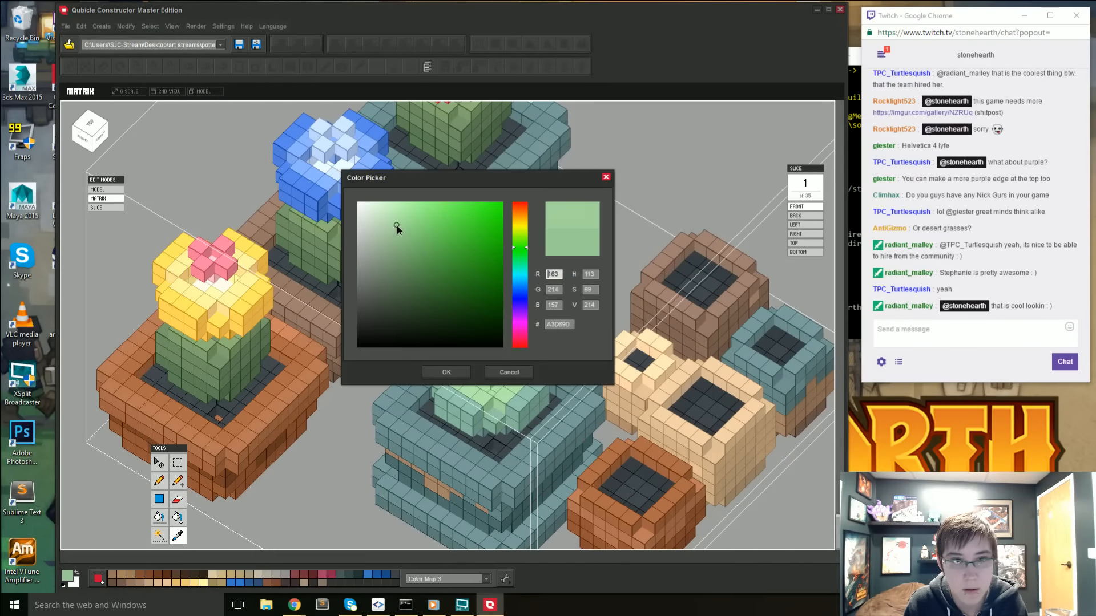
left_click(517, 246)
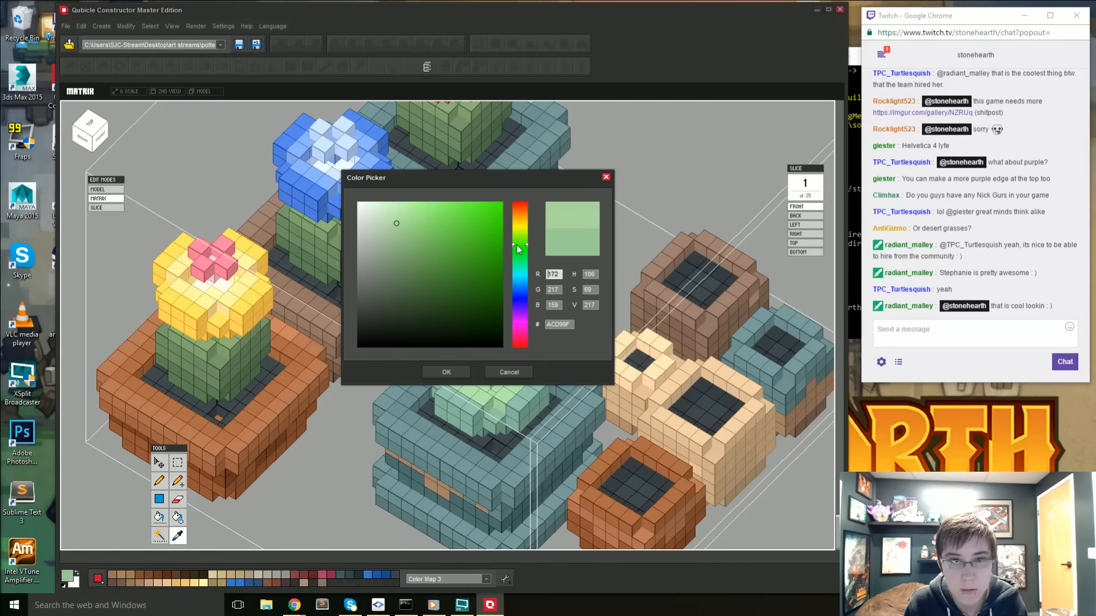
left_click(467, 372)
right_click_drag(467, 371, 310, 440)
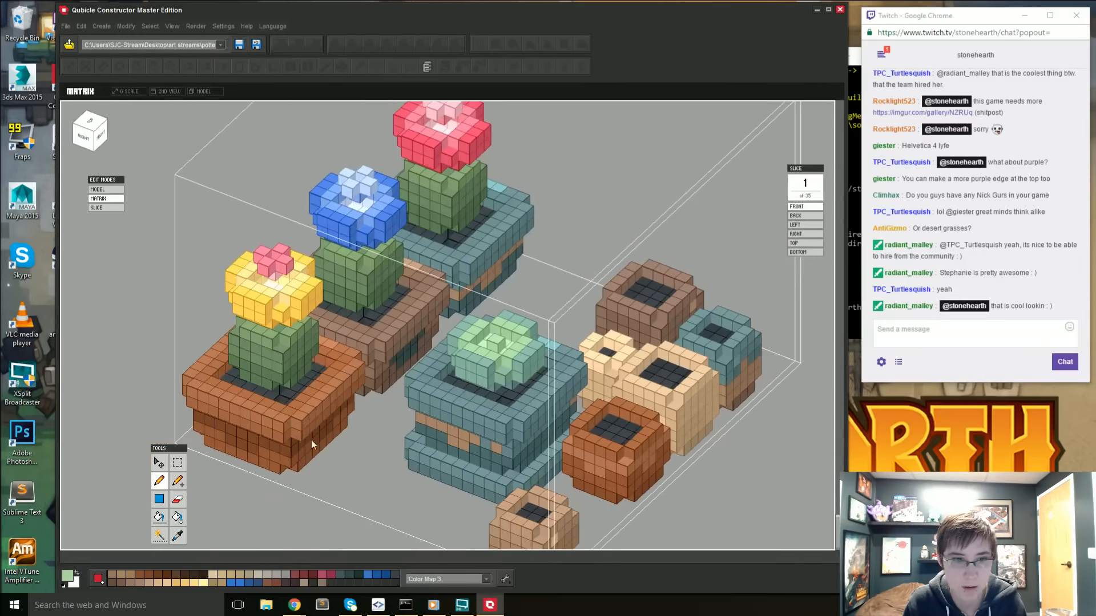
- Examine the succulent together with the surrounding pots and flowers in the whole-model view and close up
key("Tab")
scroll(150, 412, "down", 5)
right_click_drag(411, 507, 461, 499)
right_click_drag(514, 471, 511, 481)
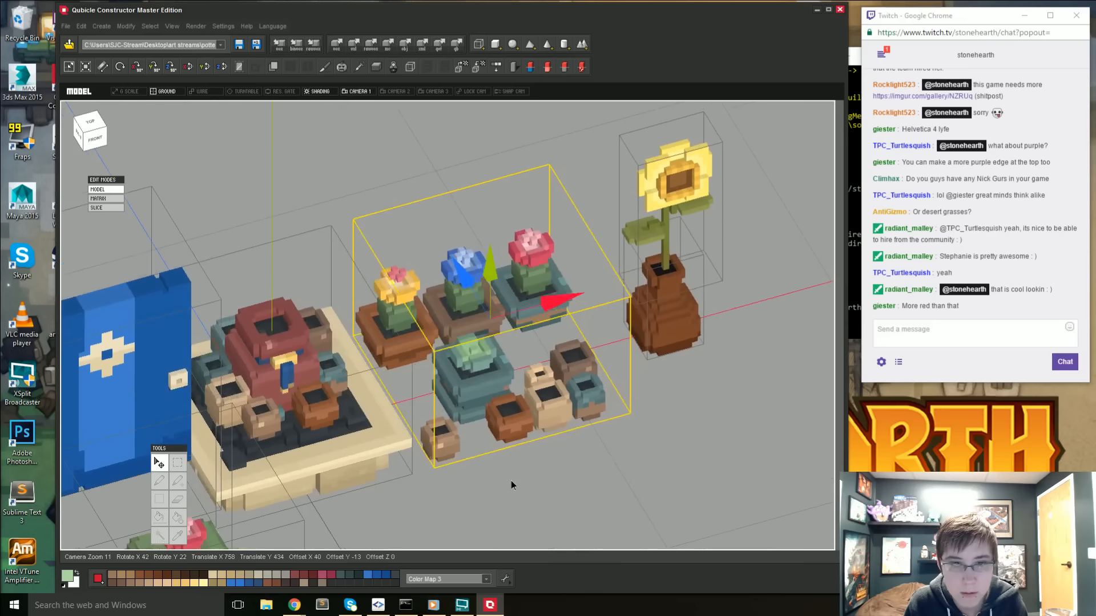
double_click(481, 368)
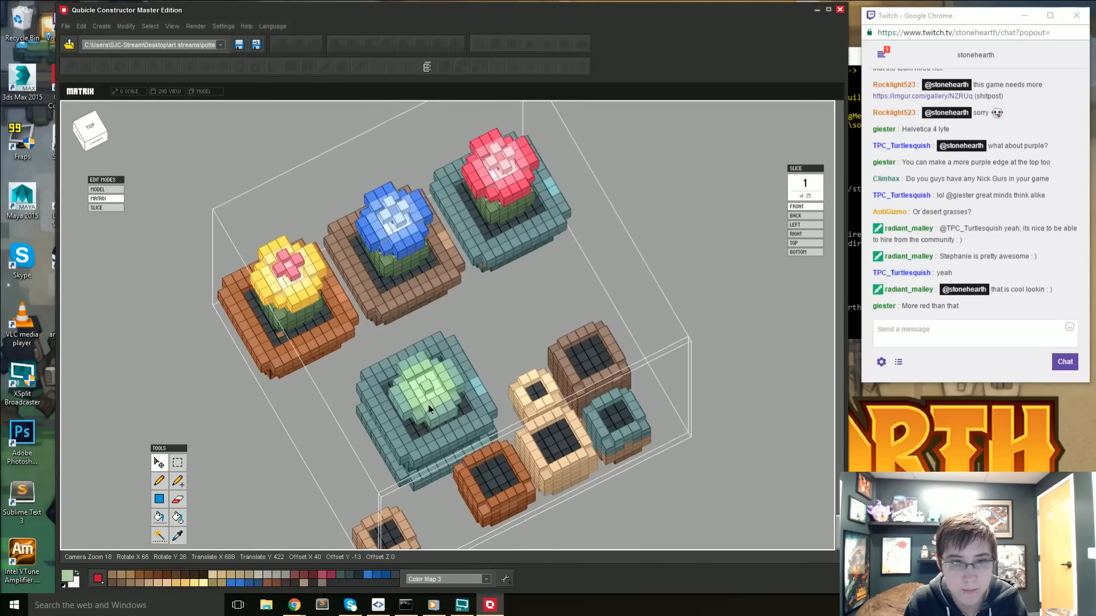
right_click_drag(428, 405, 529, 402)
key("e")
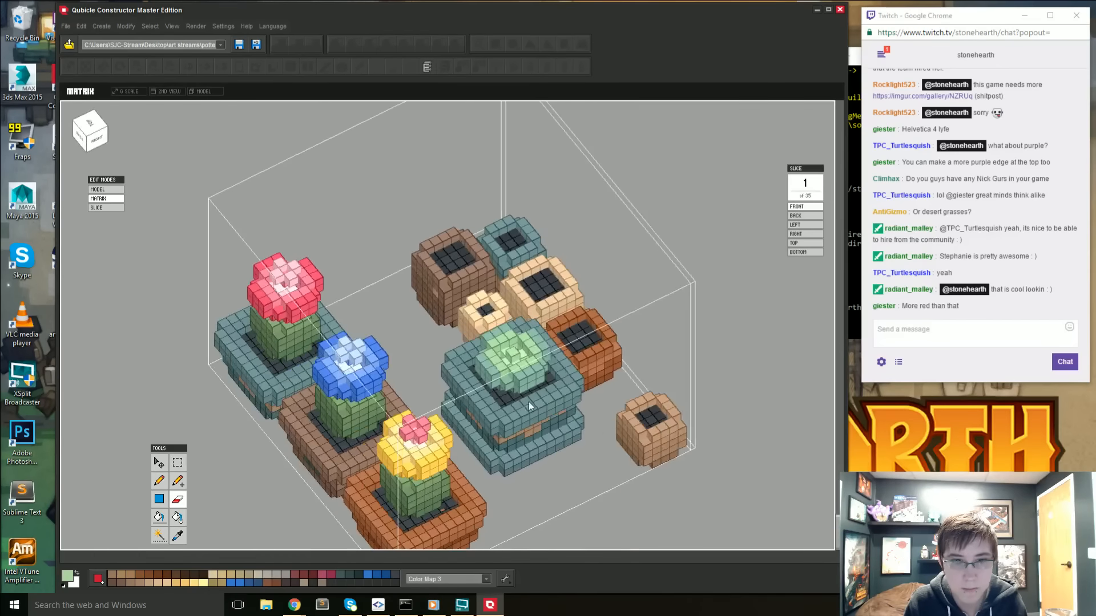
double_click(723, 486)
left_click(716, 488)
right_click_drag(717, 488, 607, 475)
left_click(494, 364)
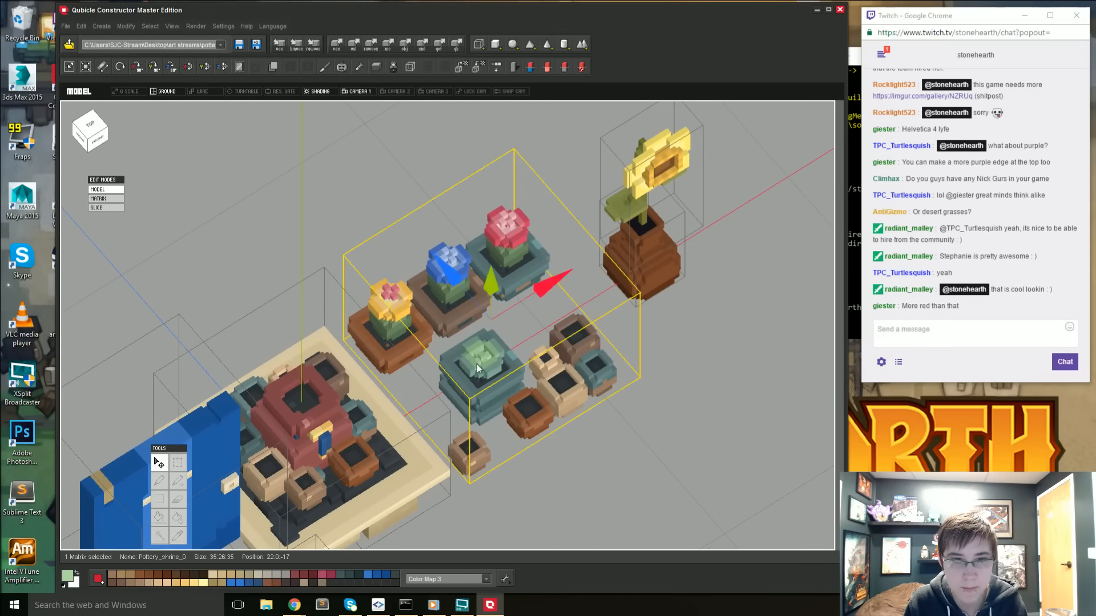
- Reopen the potted plants matrix for editing and touch up the succulent's center voxels with the light green
double_click(480, 364)
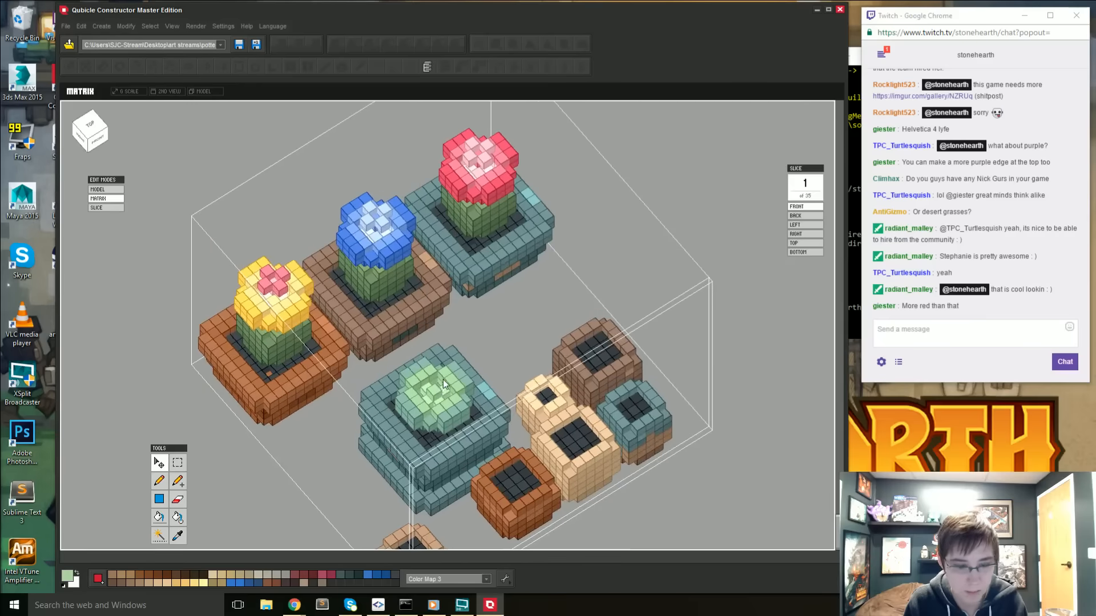
left_click(427, 401, "alt")
left_click(427, 399)
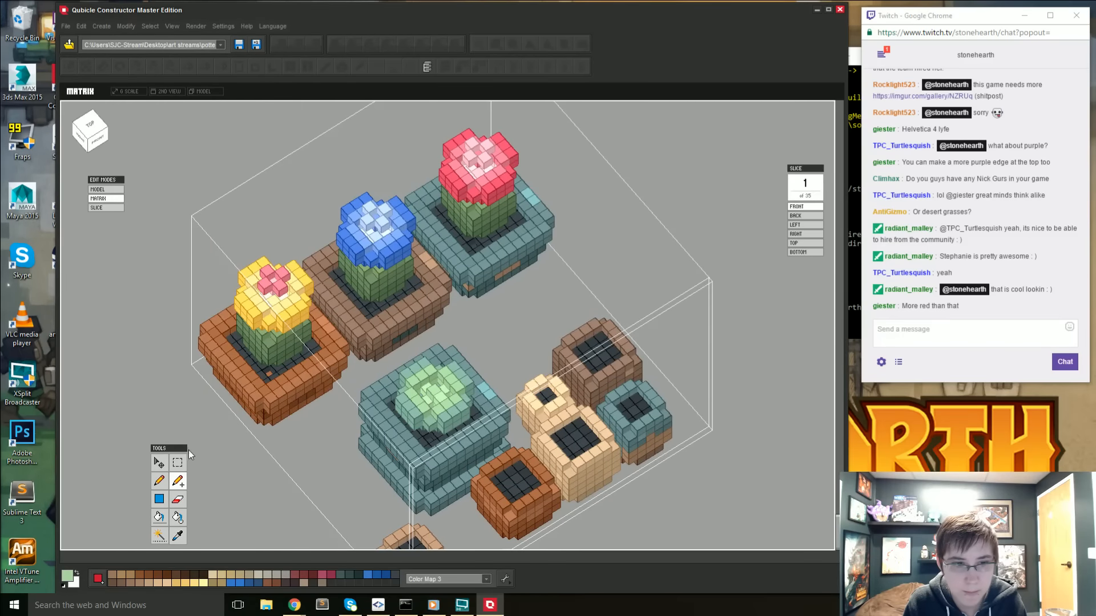
left_click(437, 392, "shift")
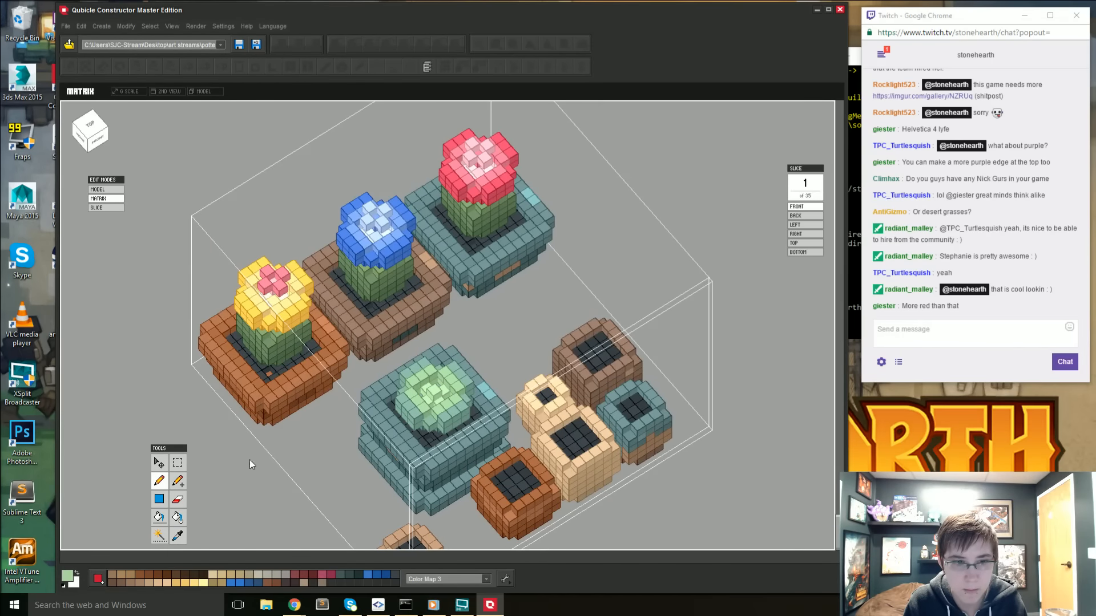
- Check the succulent's colors and shape against the other plants in the full scene and in the voxel matrix
double_click(223, 464)
left_click(601, 483)
right_click_drag(602, 483, 537, 477)
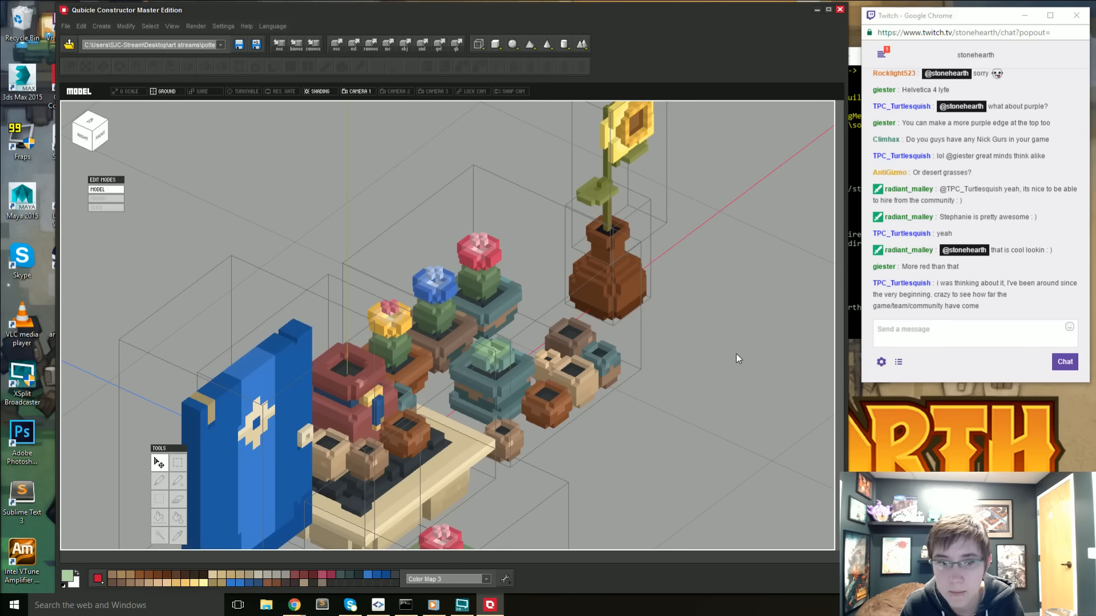
mouse_move(713, 401)
right_mouse_down()
mouse_move(618, 420)
mouse_move(618, 442)
mouse_move(669, 414)
mouse_move(713, 422)
right_mouse_up()
double_click(509, 364)
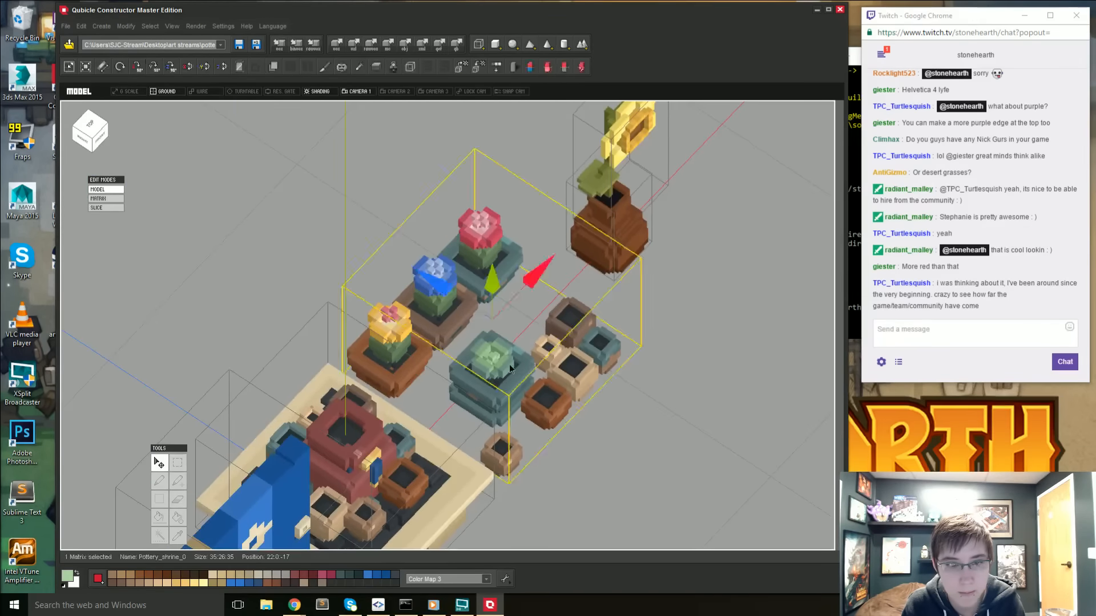
scroll(429, 402, "up", 5)
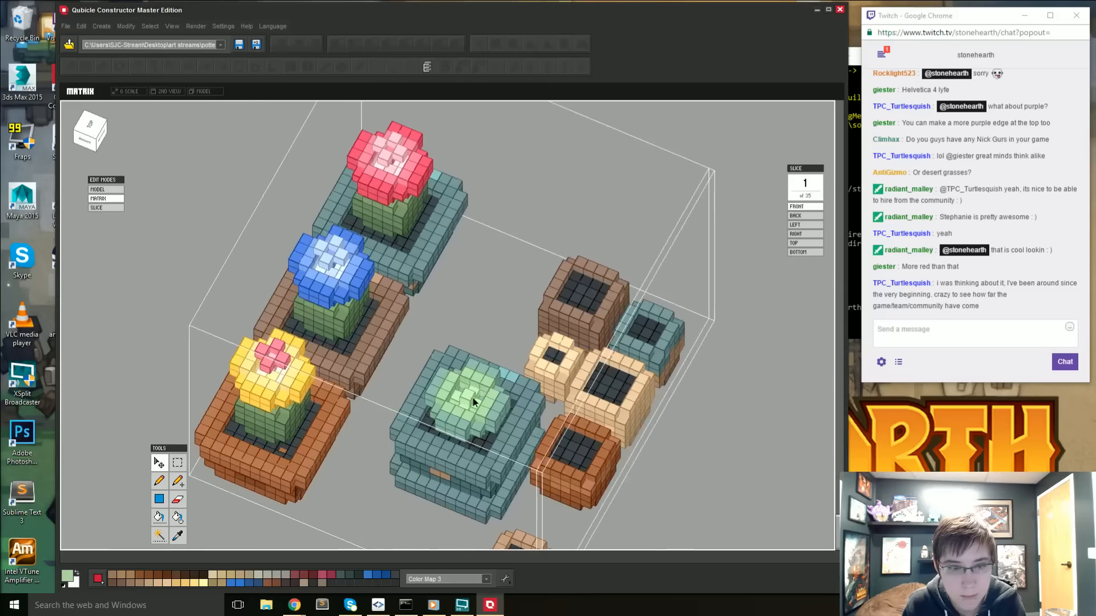
key("i")
right_click_drag(437, 423, 773, 364)
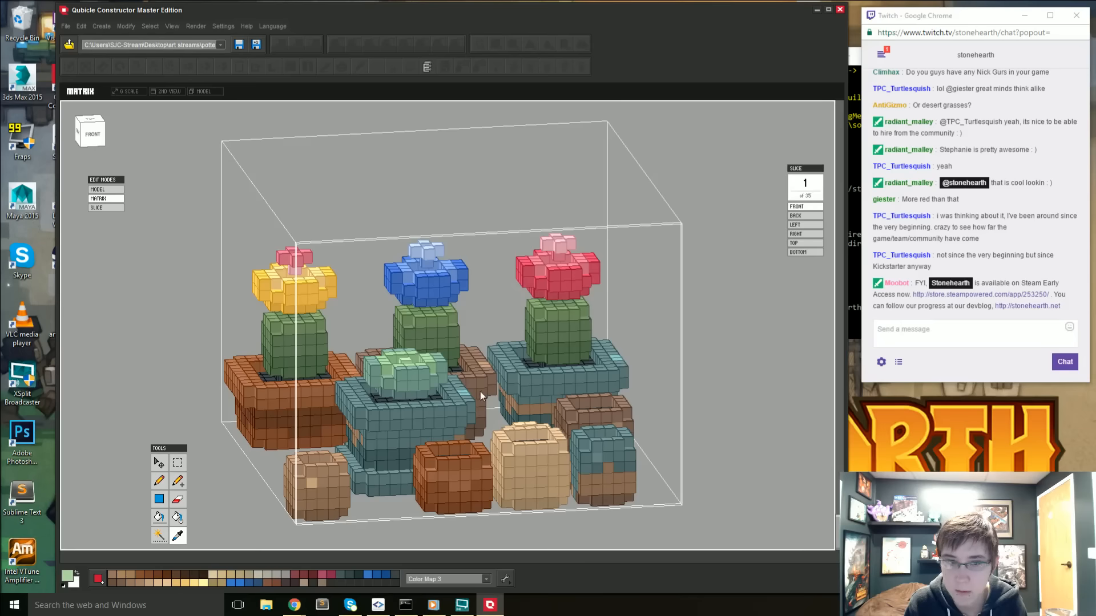
right_click_drag(371, 427, 434, 434)
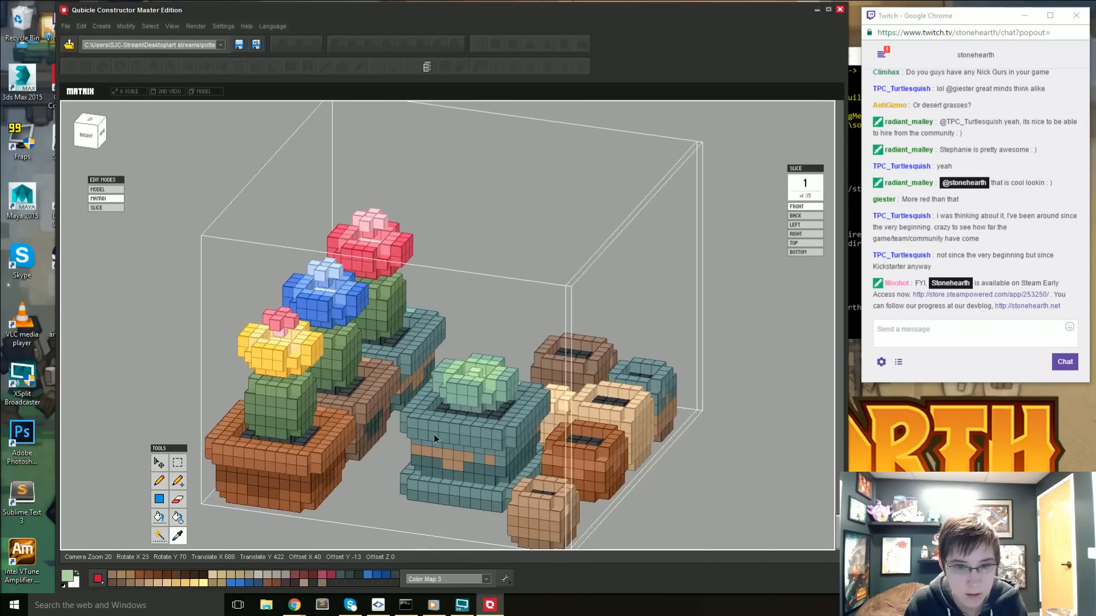
scroll(434, 434, "up", 3)
right_click_drag(382, 466, 366, 435)
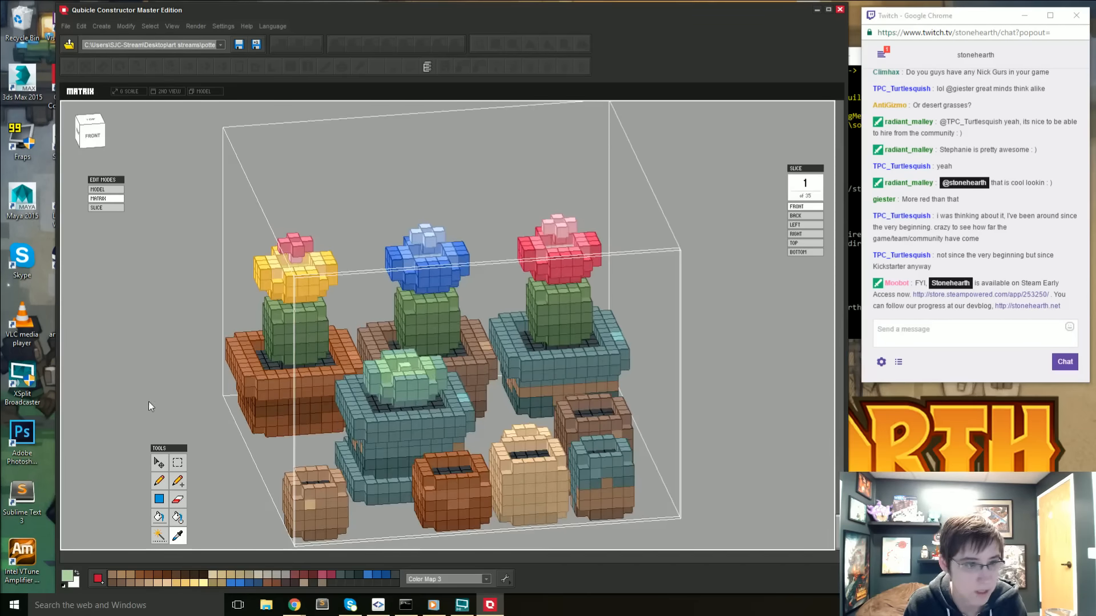
- Duplicate the green succulent rosette and place the copy in the empty space between its pot and the back row
left_click(104, 146)
left_click(177, 462)
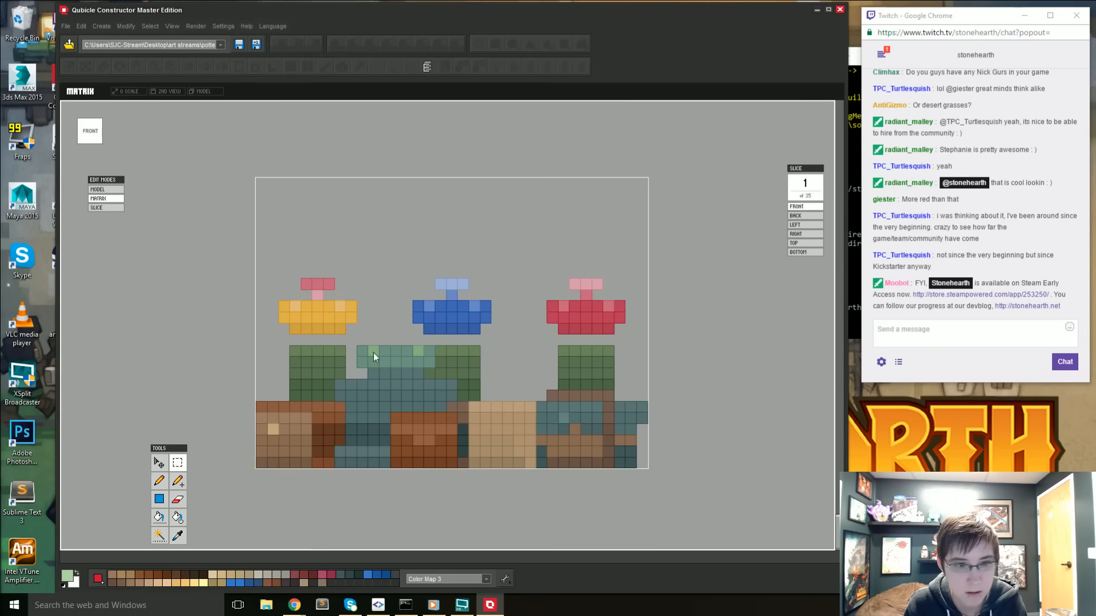
left_click_drag(429, 374, 430, 375)
right_click_drag(430, 374, 377, 460)
left_click_drag(673, 289, 701, 272, "alt")
key("v")
left_click_drag(456, 376, 527, 254)
key("Return")
right_click_drag(539, 408, 446, 365)
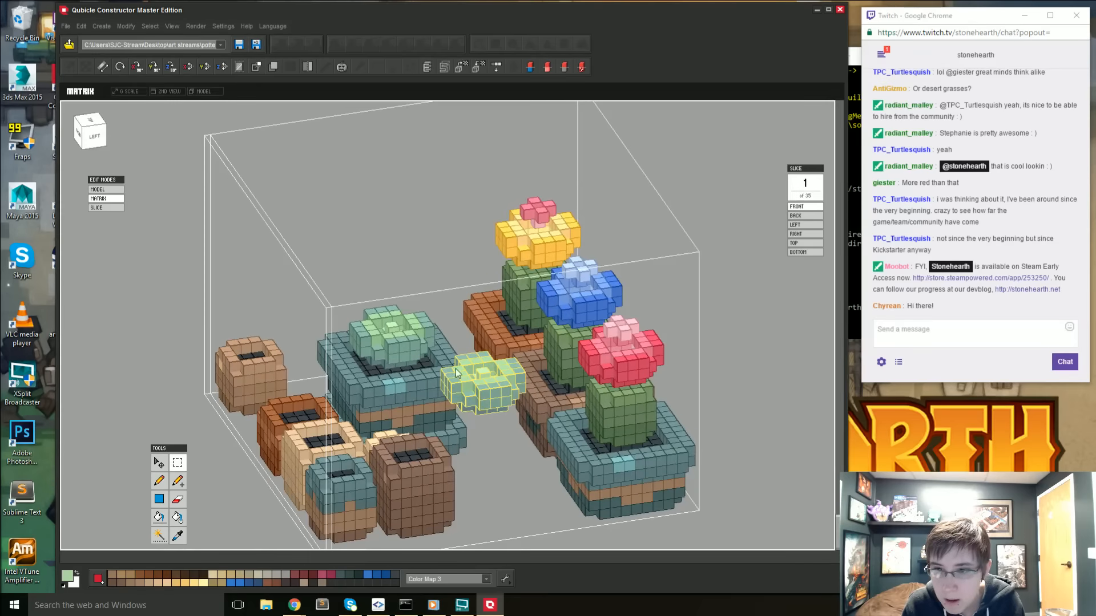
- Recolor the copied rosette toward blue by shifting its hue by 25 and apply the change
scroll(467, 399, "up", 1)
scroll(468, 402, "up", 1)
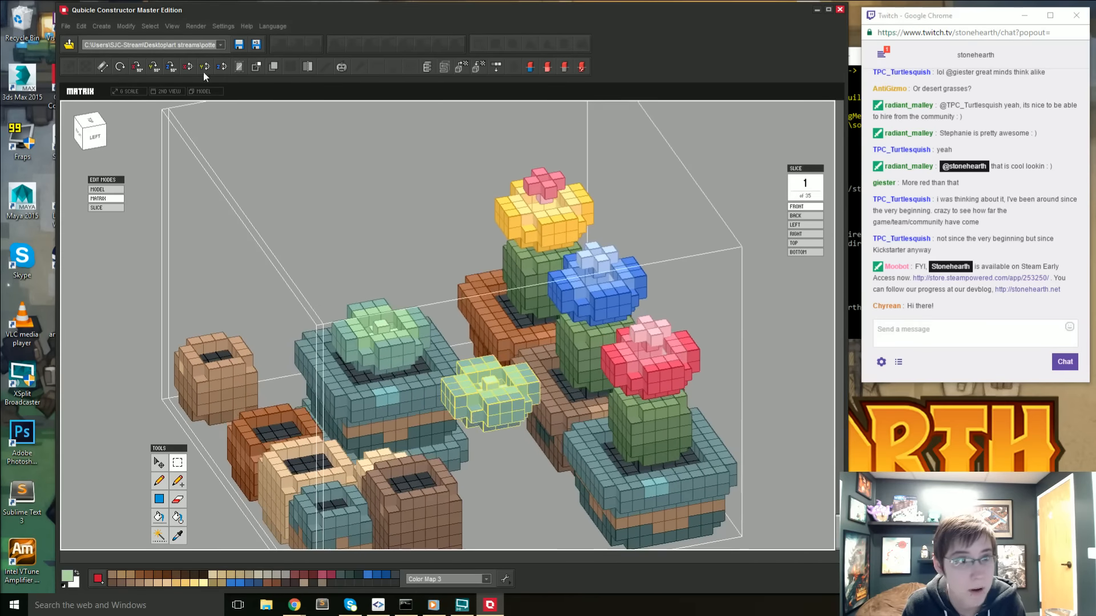
left_click(127, 27)
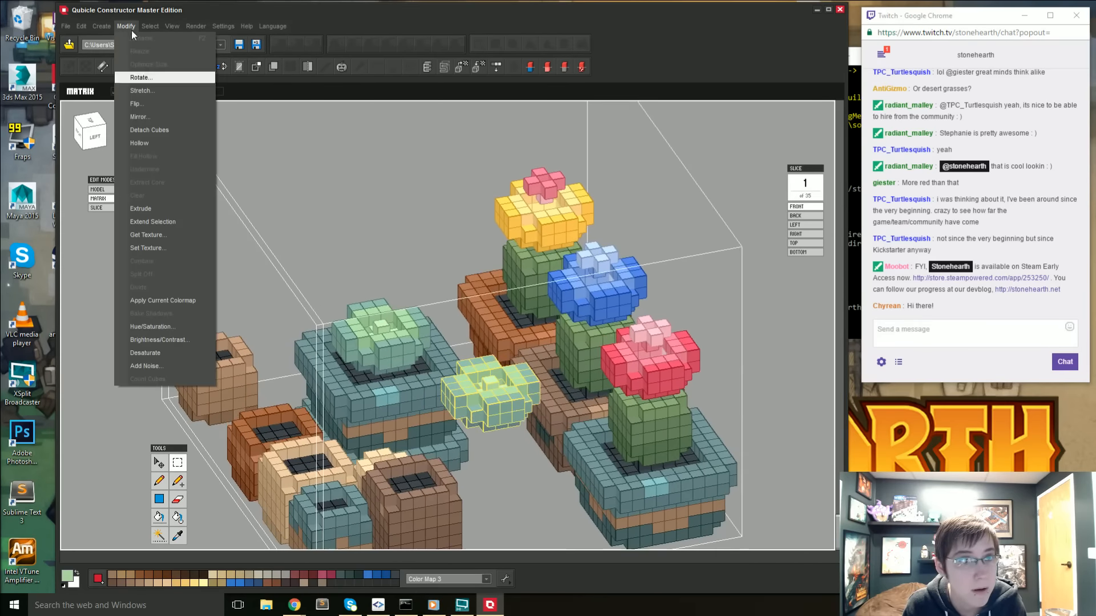
left_click(153, 326)
left_click_drag(187, 58, 189, 57)
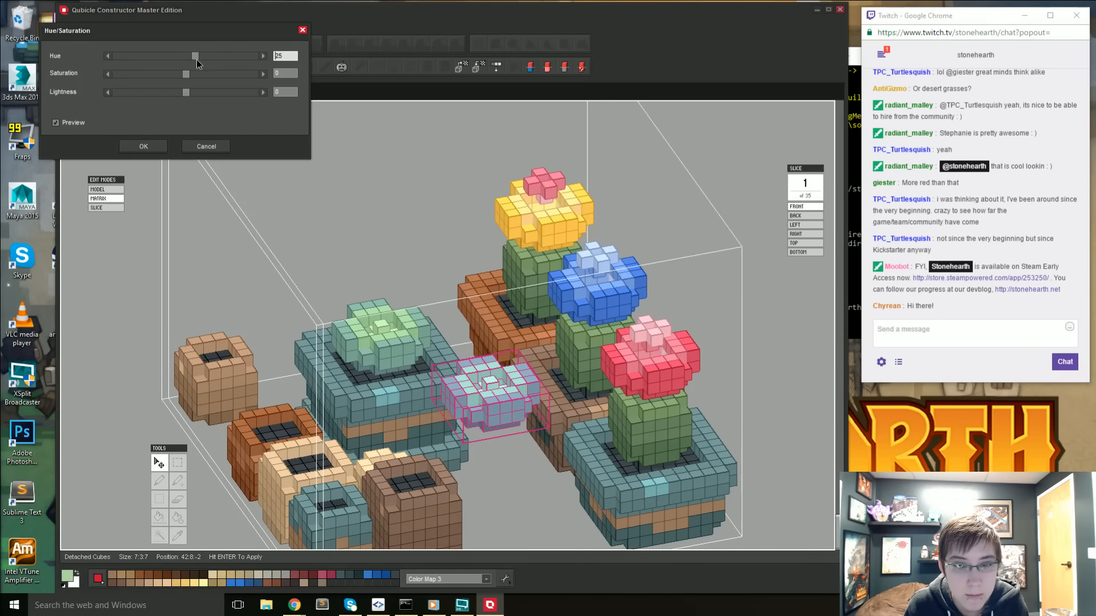
left_click(159, 143)
key("Return")
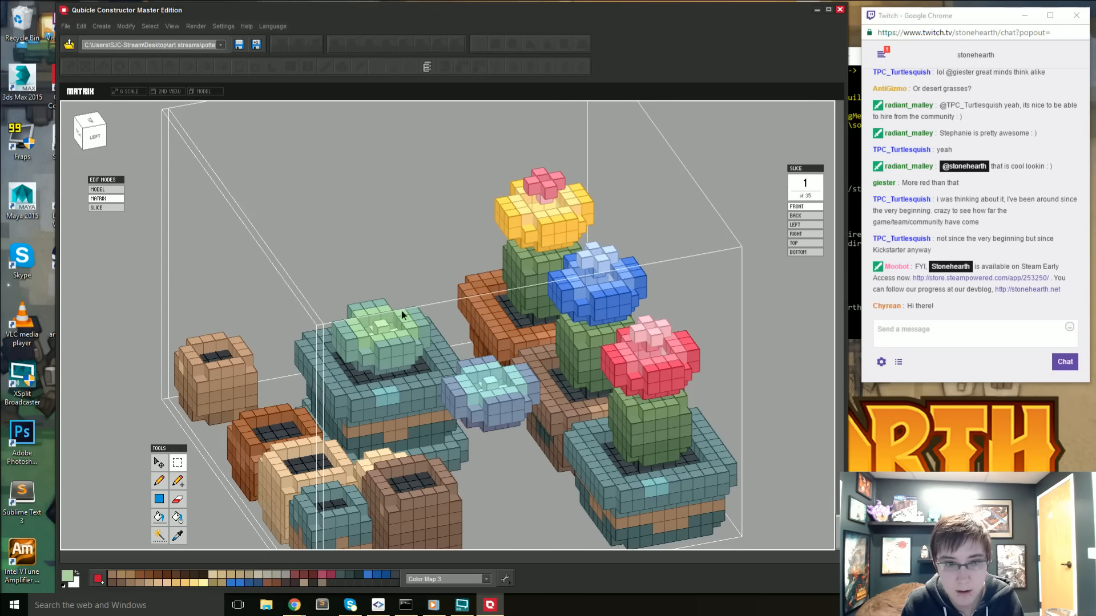
- Shift the hue of the copied blue rosette by -7 and apply the change
right_click_drag(403, 315, 584, 294)
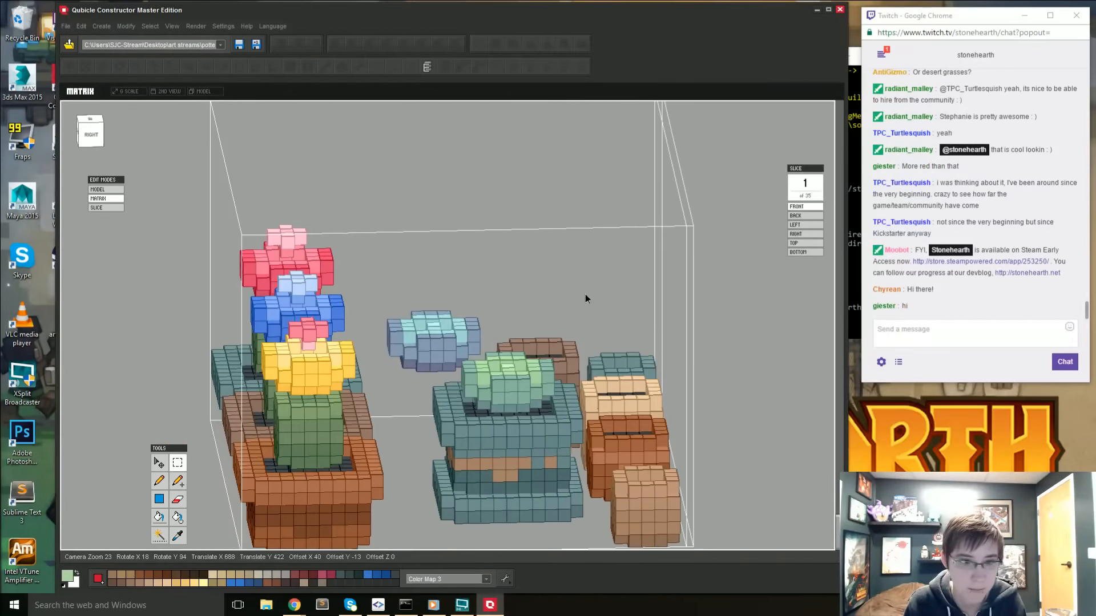
left_click(409, 351)
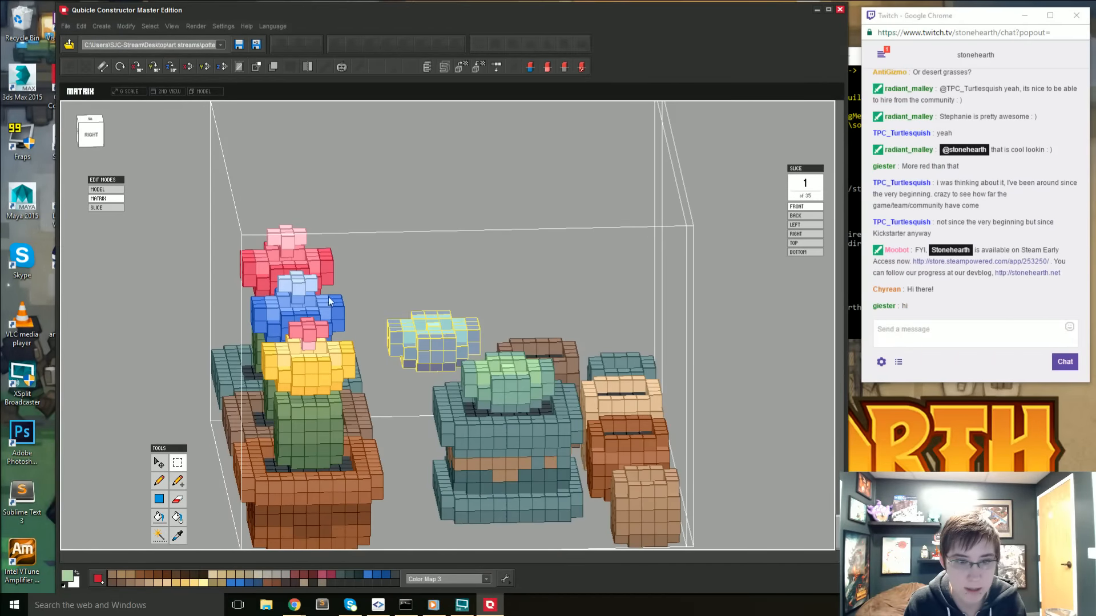
left_click(118, 25)
left_click(187, 329)
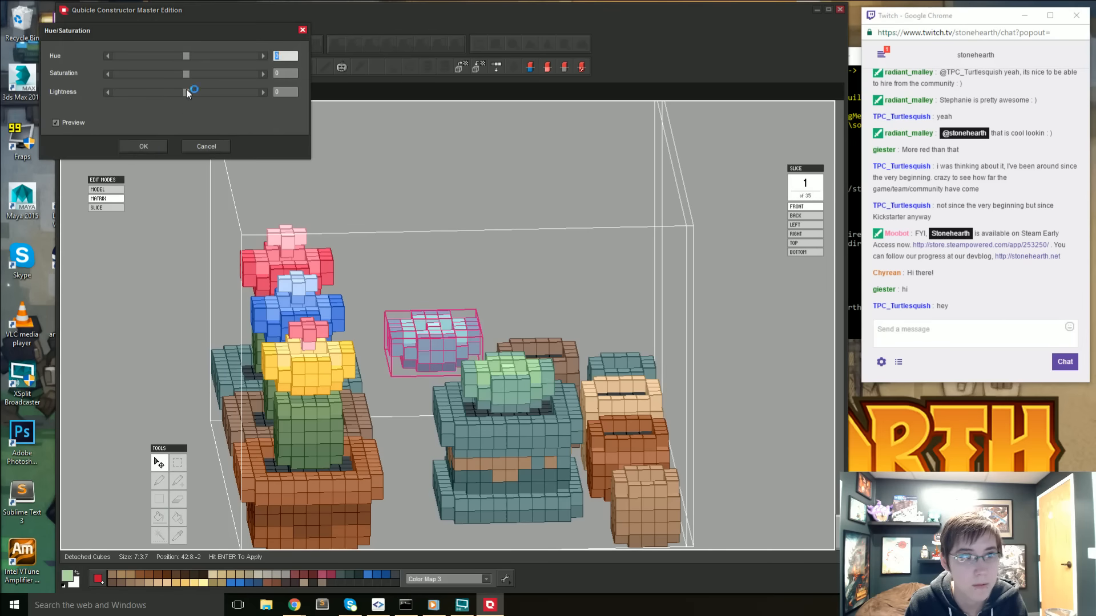
left_click_drag(183, 57, 179, 59)
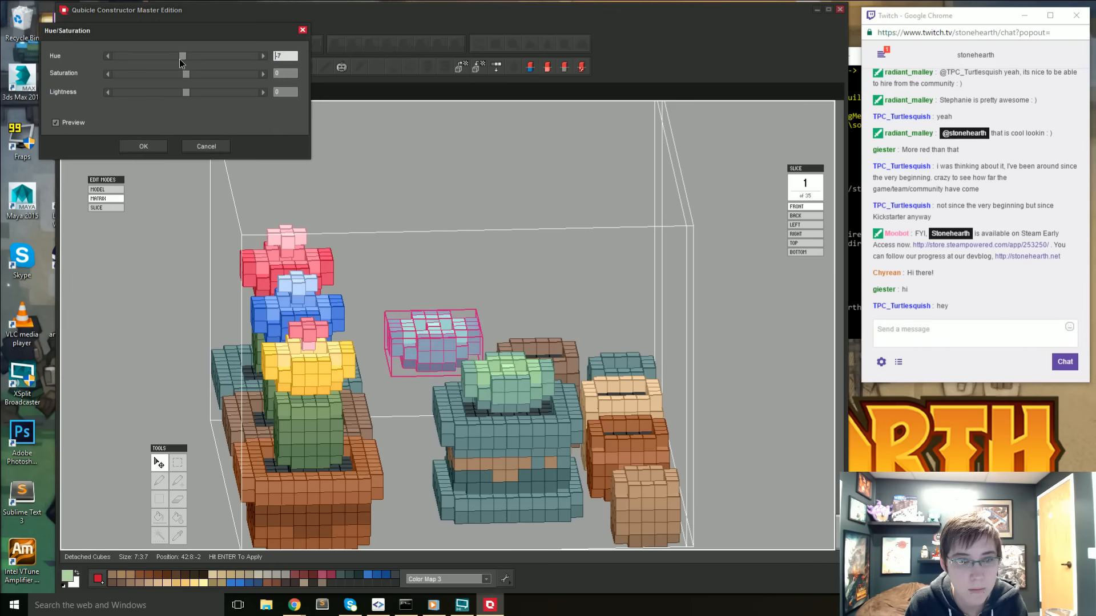
left_click(144, 146)
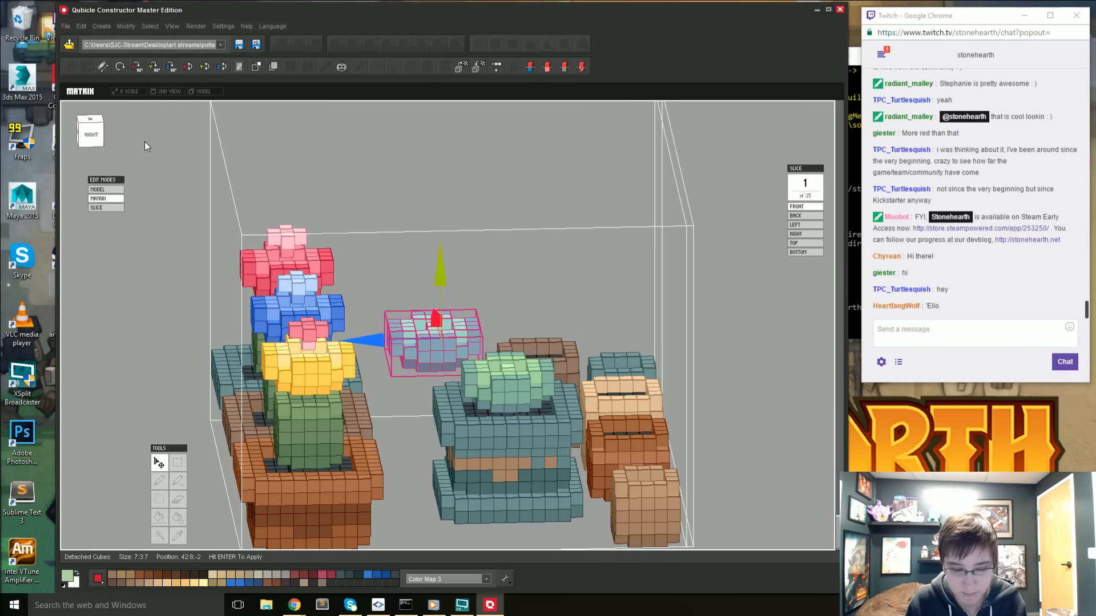
key("ctrl+d")
- Move the copied blue rosette two voxels forward, away from the back row of potted flowers
right_click_drag(399, 273, 242, 296)
right_click_drag(446, 409, 601, 499)
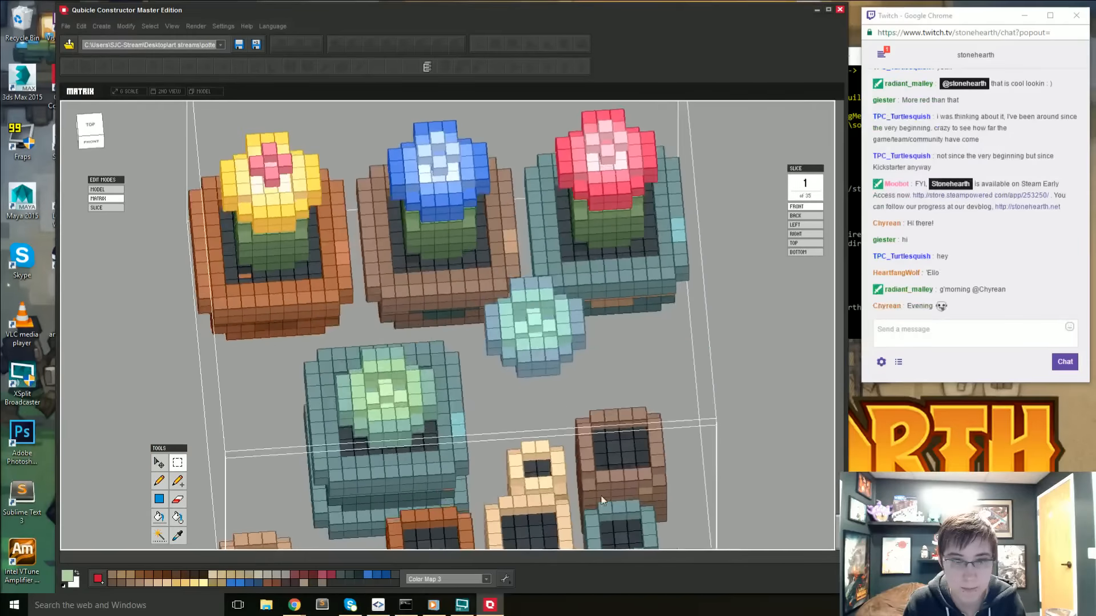
right_click_drag(530, 308, 498, 327)
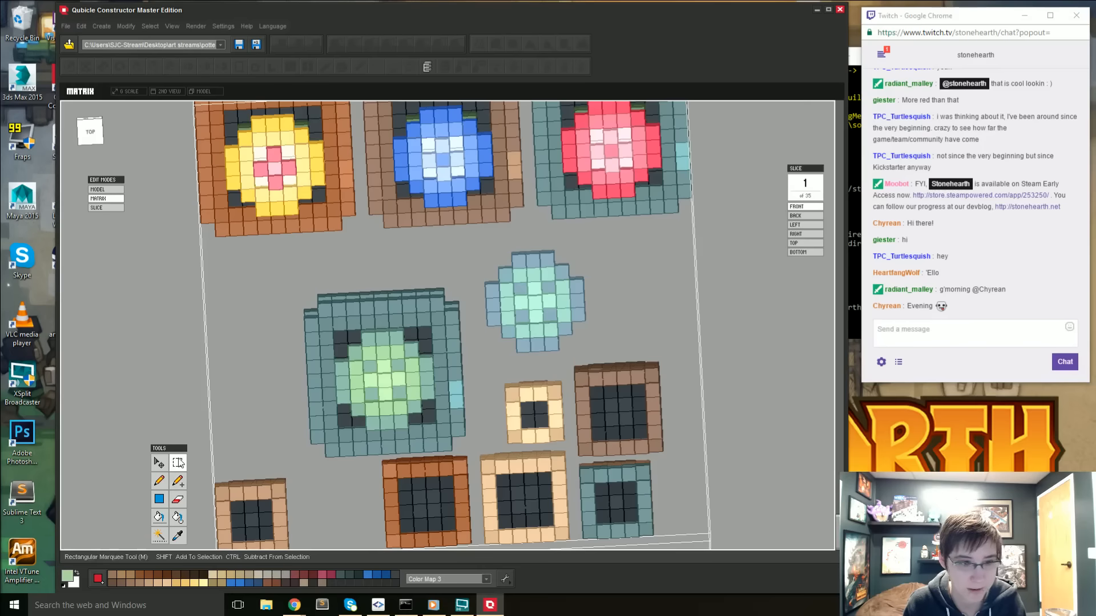
left_click_drag(490, 246, 574, 358)
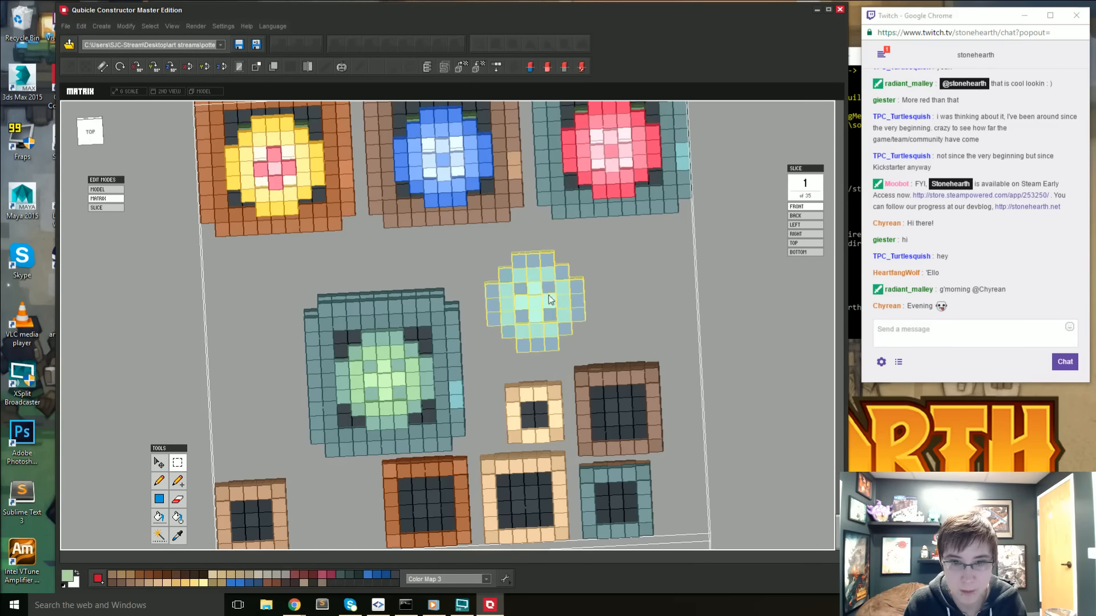
right_click_drag(196, 458, 188, 443)
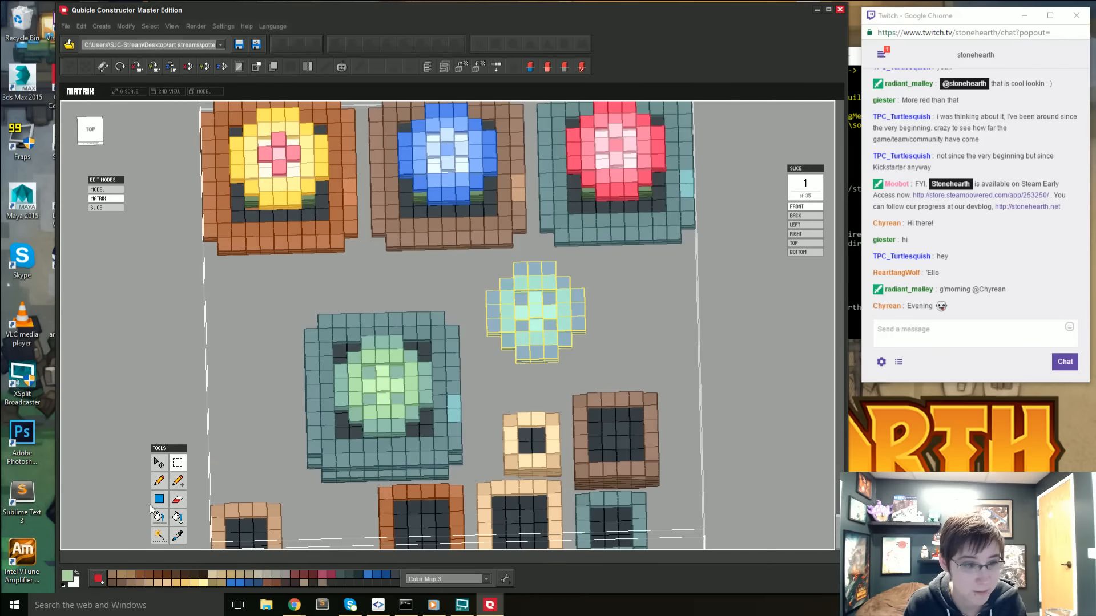
left_click(159, 463)
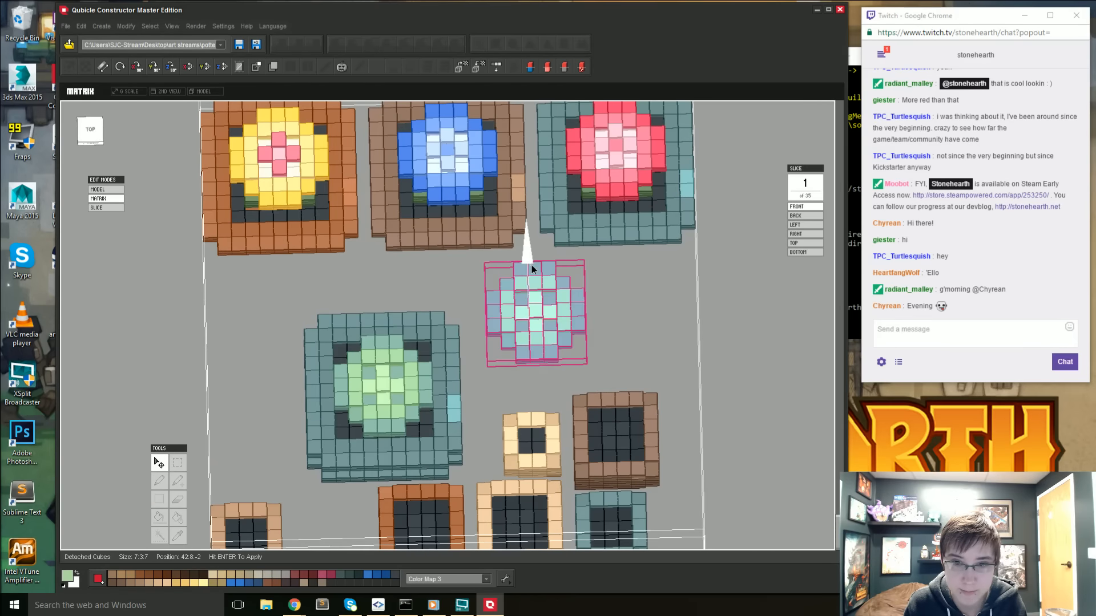
left_click_drag(532, 265, 529, 281)
key("Return")
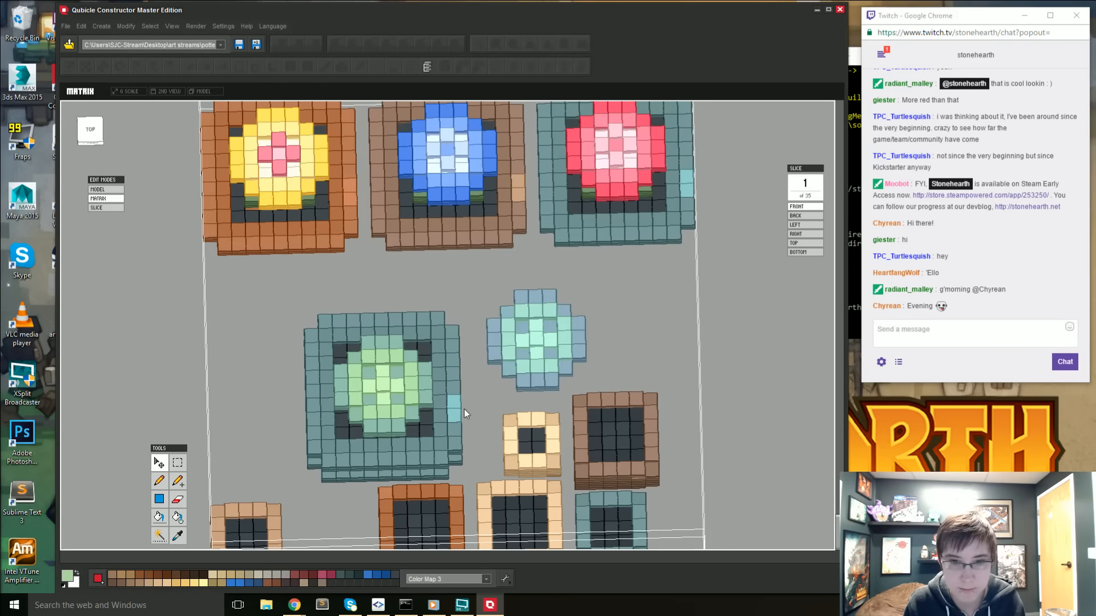
- Sample the blue rosette's purplish and gray-blue shades and set up a gray-blue fill for its inner voxels
right_click_drag(464, 410, 512, 368)
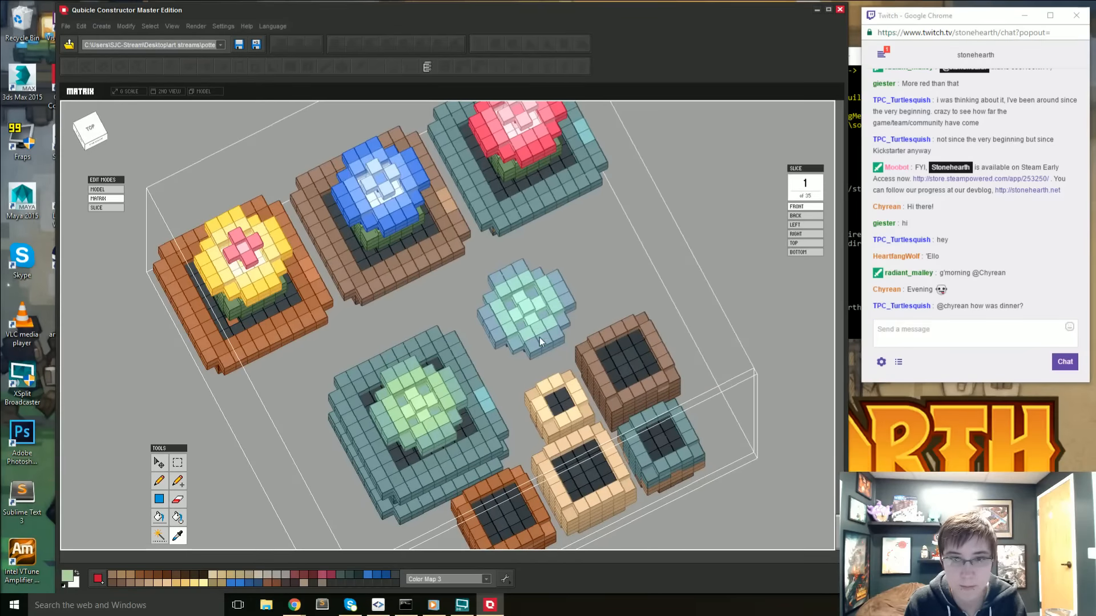
mouse_move(515, 380)
right_mouse_down()
mouse_move(539, 319)
mouse_move(528, 354)
mouse_move(525, 326)
mouse_move(508, 393)
mouse_move(518, 378)
mouse_move(523, 388)
mouse_move(519, 323)
mouse_move(543, 309)
right_mouse_up()
left_click(531, 347)
key("b")
key("i")
left_click(534, 382)
key("b")
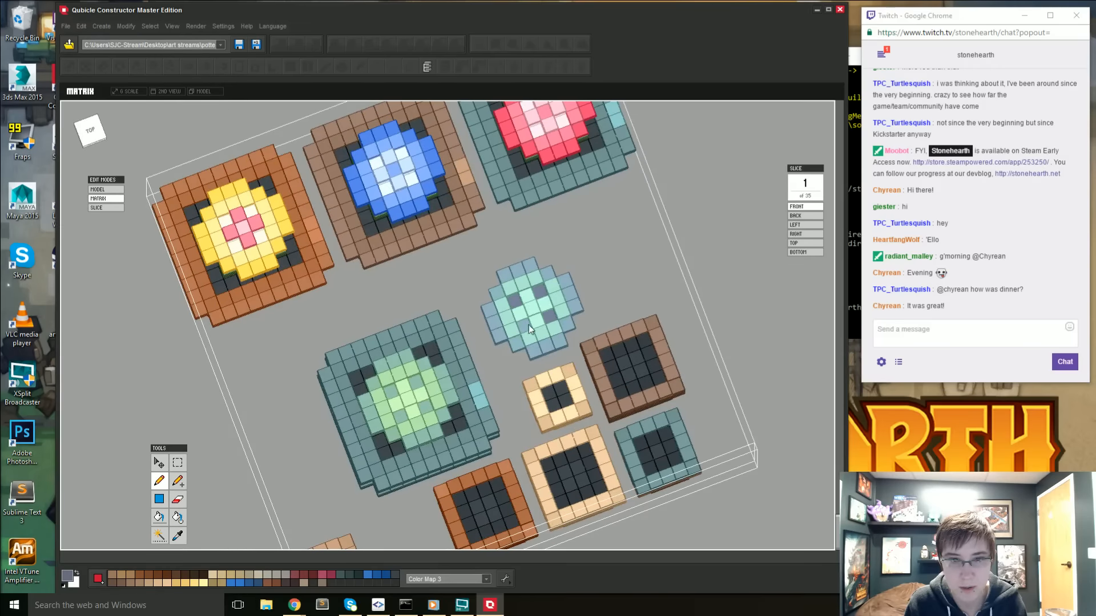
key("i")
left_click(537, 340)
key("g")
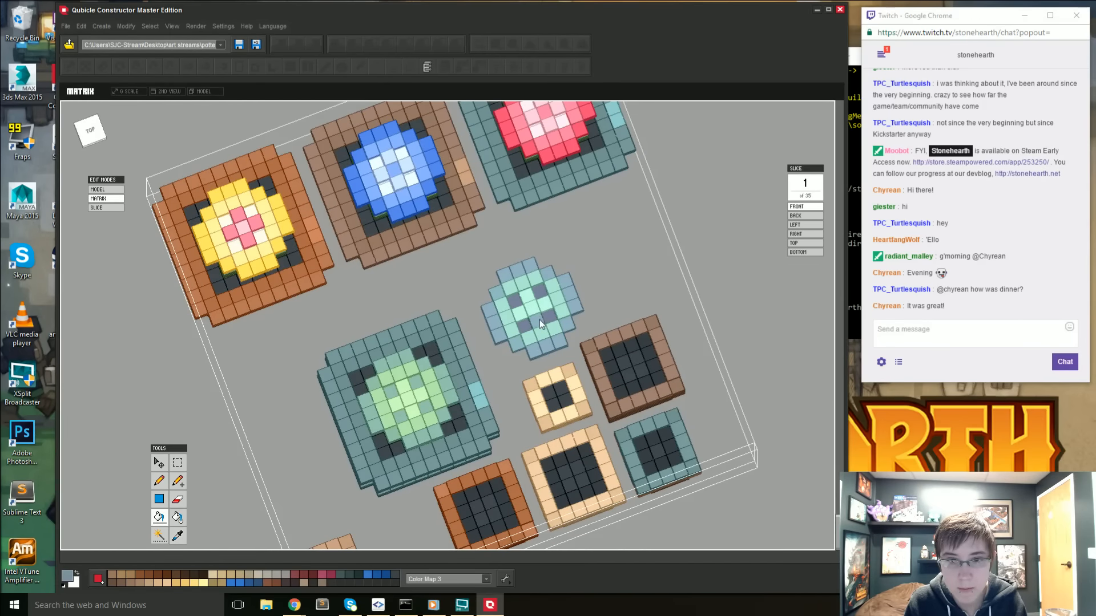
- Sample the blue rosette's soft teal and paint over its darker inner voxels with it
mouse_move(529, 300)
right_mouse_down()
mouse_move(493, 350)
mouse_move(509, 385)
mouse_move(495, 394)
mouse_move(435, 371)
mouse_move(512, 399)
right_mouse_up()
key("i")
left_click(525, 333)
key("p")
left_click(525, 307)
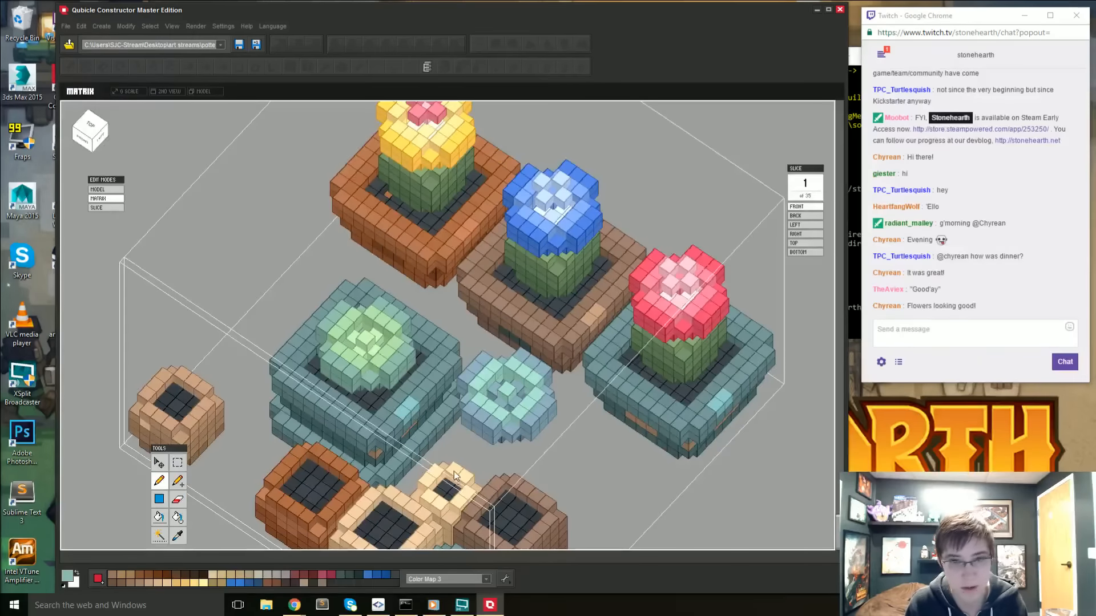
- Compare the two rosettes and sample the potted succulent's light green as the pencil color
scroll(513, 439, "down", 5)
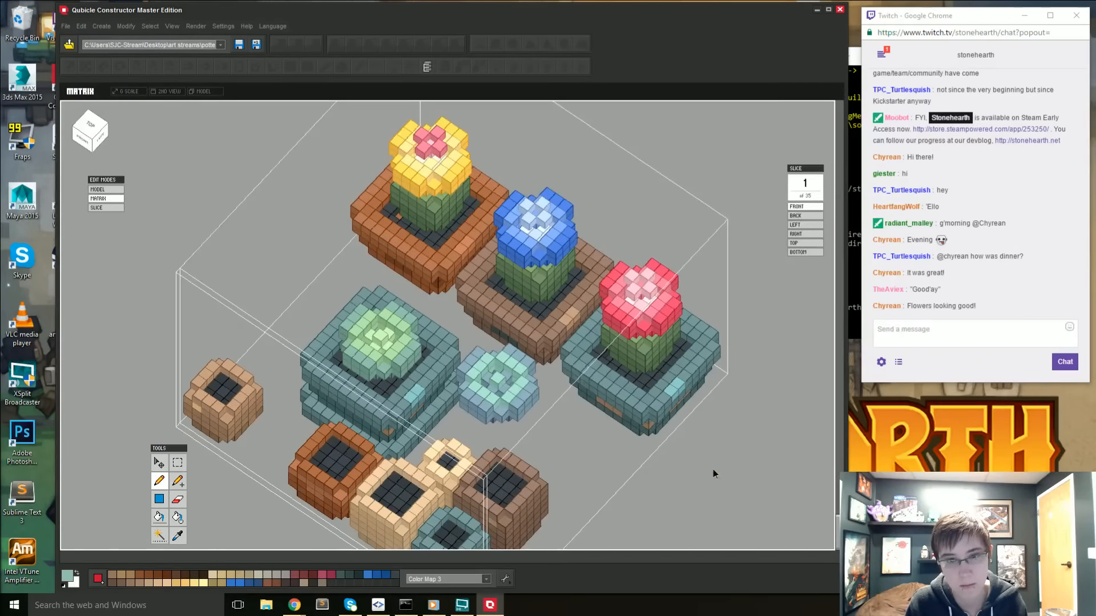
key("Tab")
key("Tab")
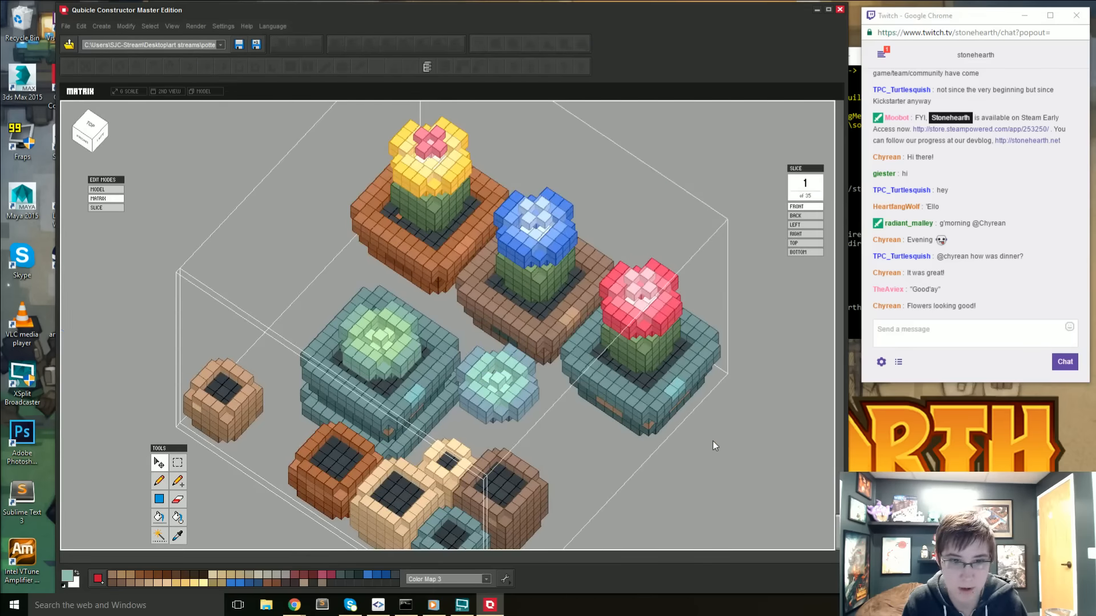
right_click_drag(502, 368, 497, 346)
key("Up")
key("Up")
key("ctrl+d")
key("i")
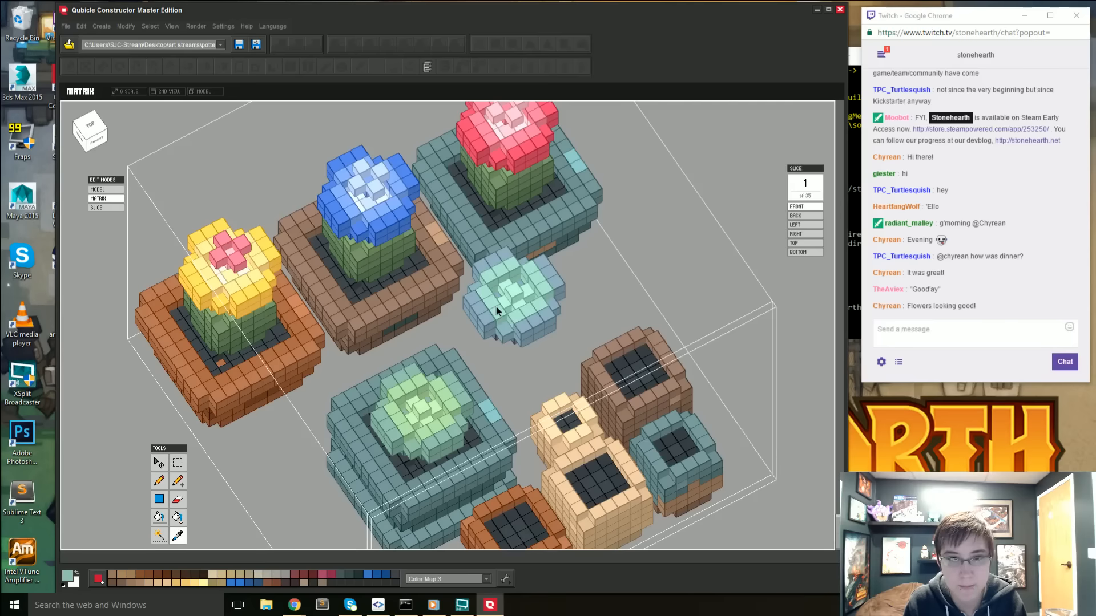
key("p")
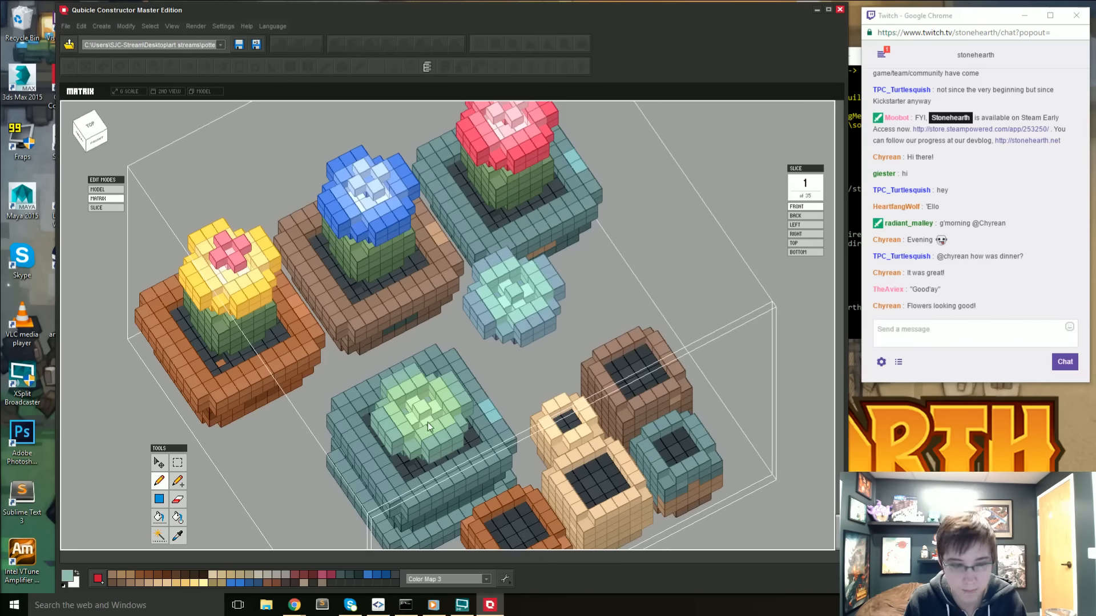
key("i")
key("p")
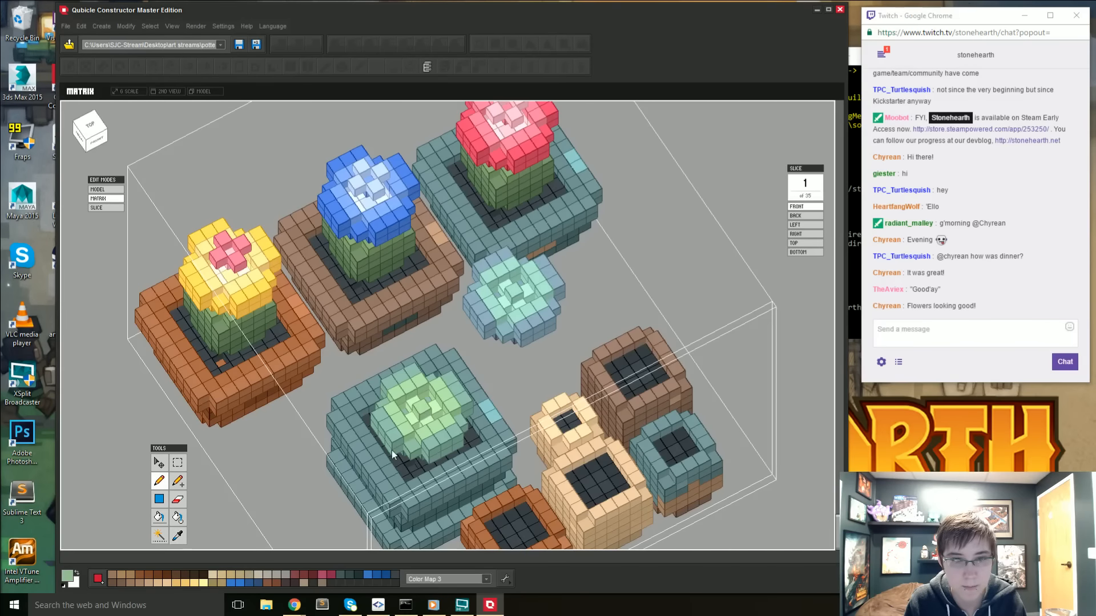
right_click_drag(392, 451, 430, 438)
- Return to the full model and examine both rosettes beside the shrine, potted flowers and sunflower
double_click(754, 173)
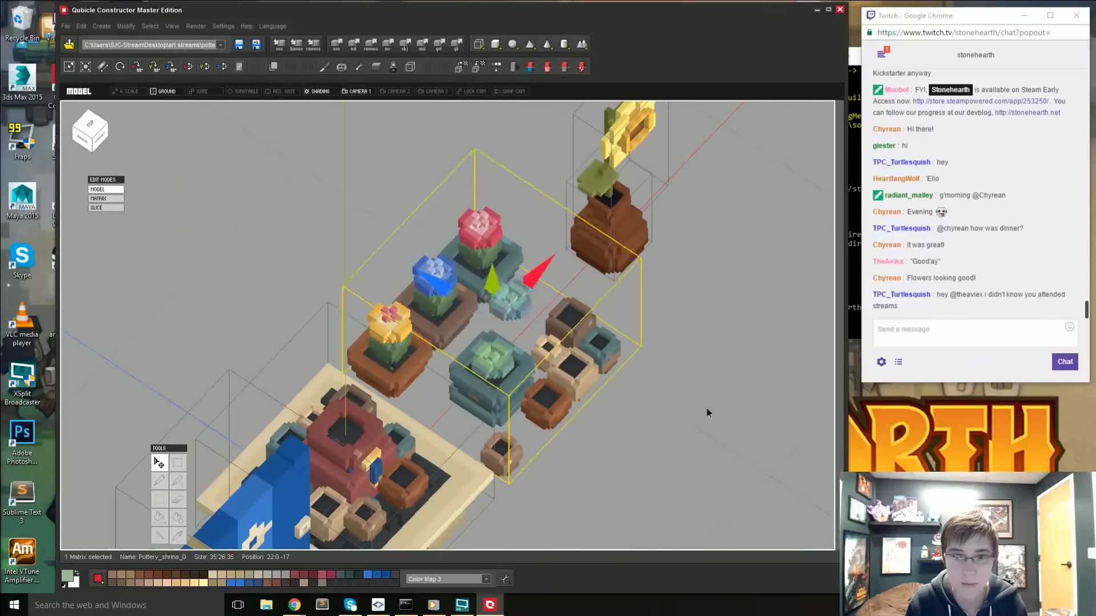
right_click_drag(647, 415, 627, 419)
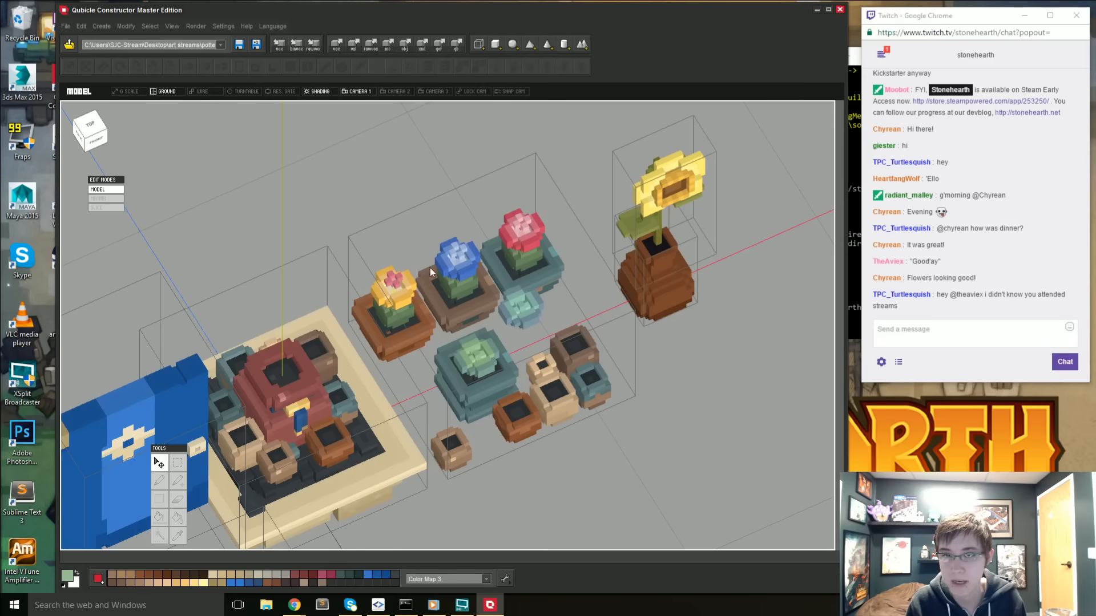
right_click_drag(616, 347, 533, 350)
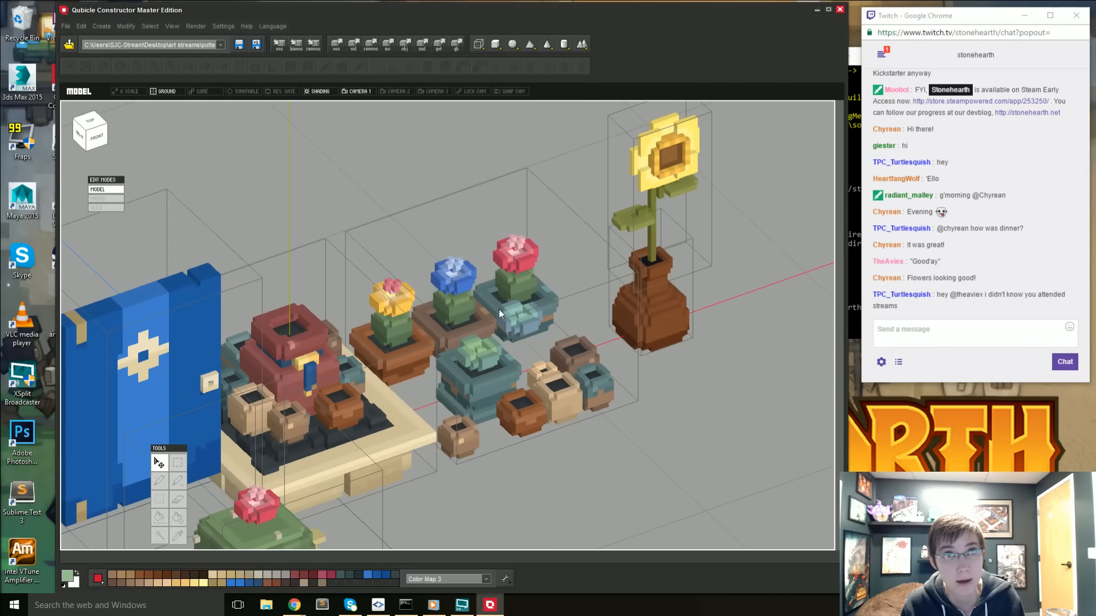
right_click_drag(597, 336, 550, 350)
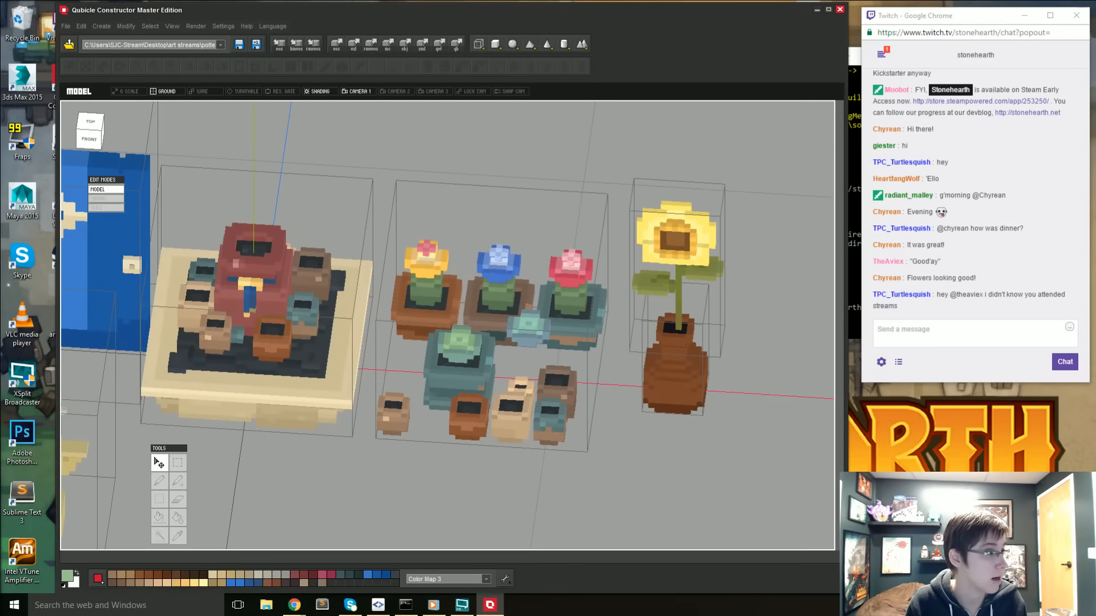
left_click(294, 605)
left_click_drag(527, 57, 0, 74)
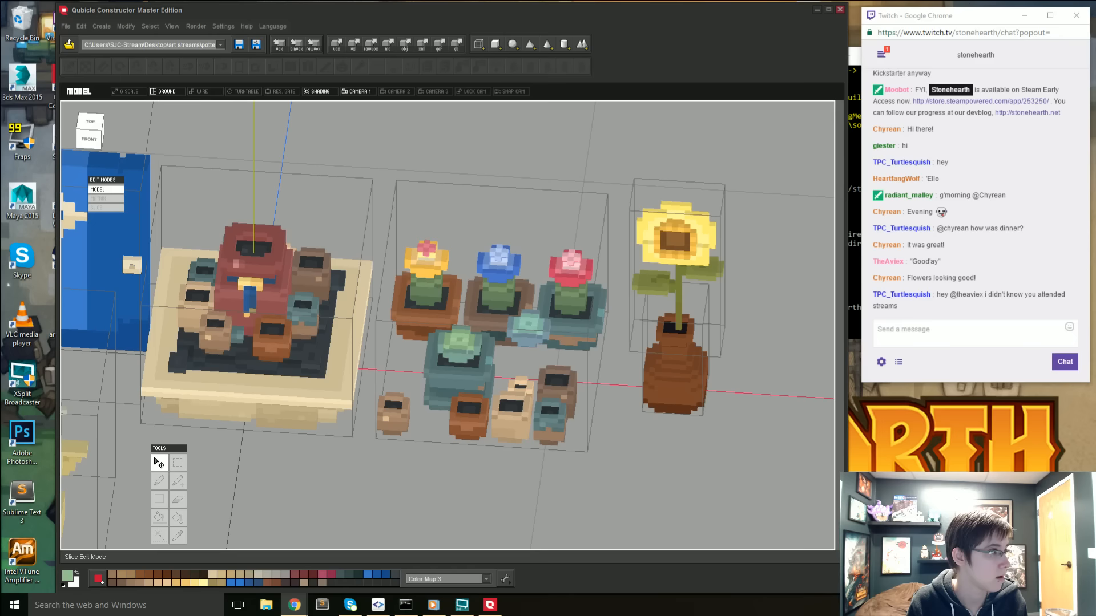
left_click_drag(0, 51, 0, 42)
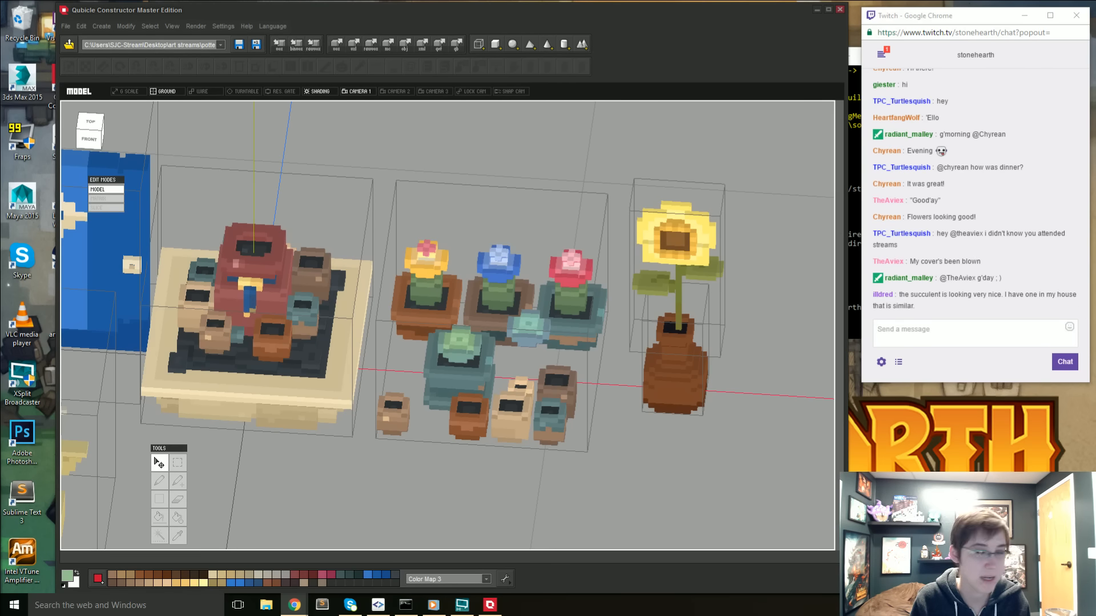
- Examine from several angles how the green and blue rosettes stand out against the pots and the rest of the scene
left_click(634, 466)
right_click_drag(482, 338, 564, 360)
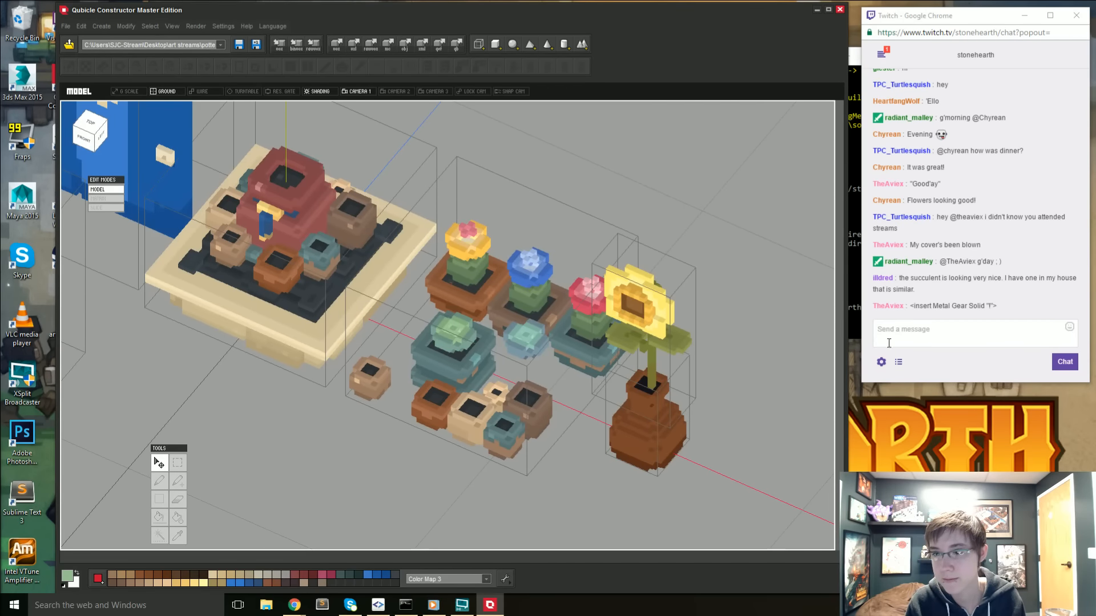
scroll(640, 239, "up", 5)
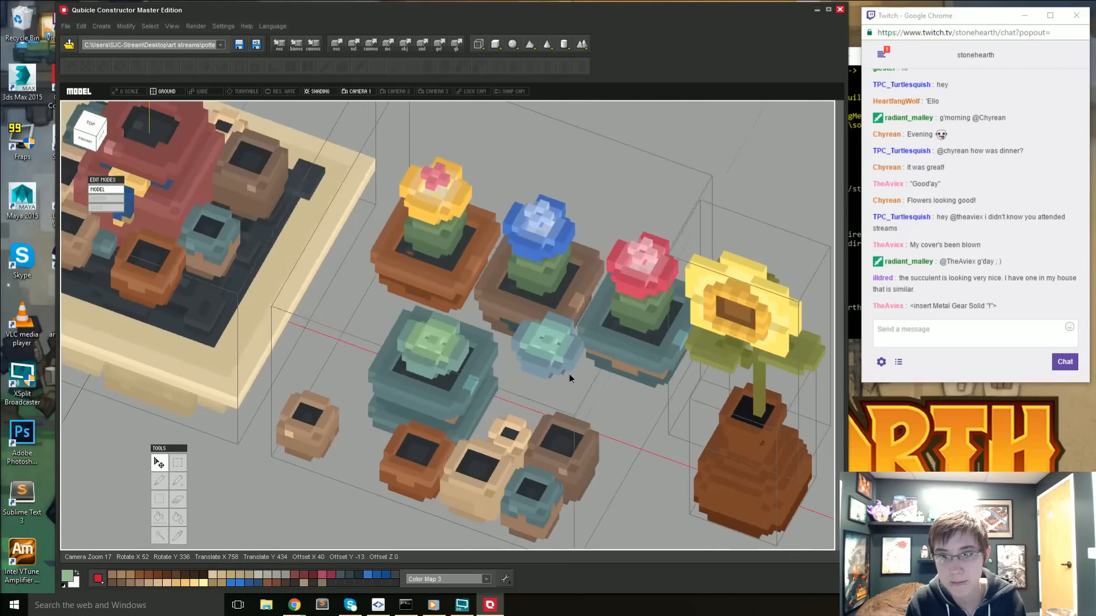
right_click_drag(570, 374, 495, 446)
scroll(543, 417, "down", 5)
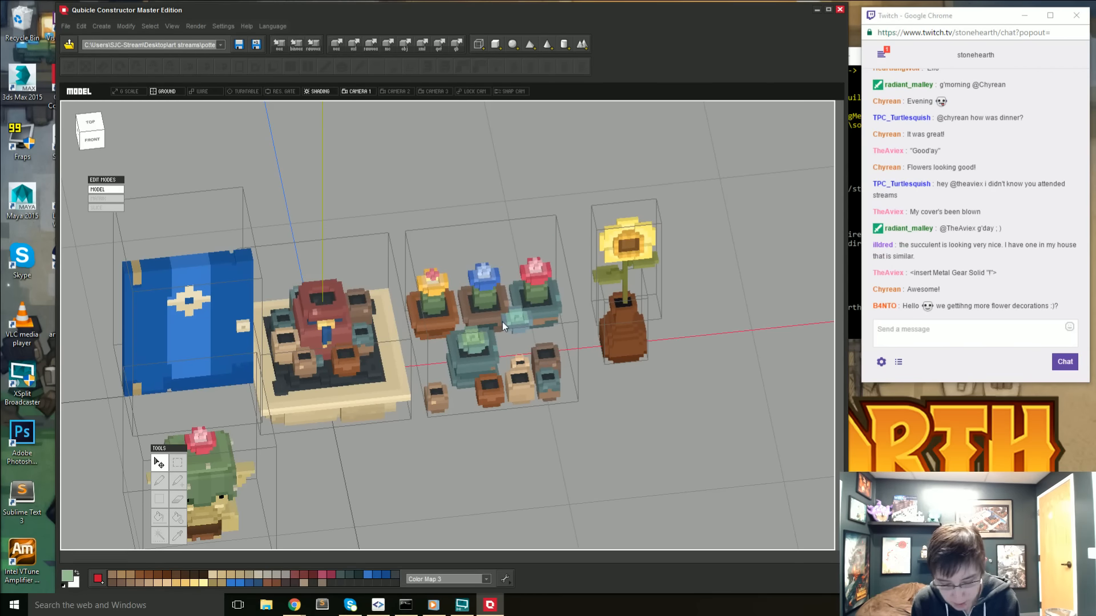
right_click_drag(358, 308, 429, 403)
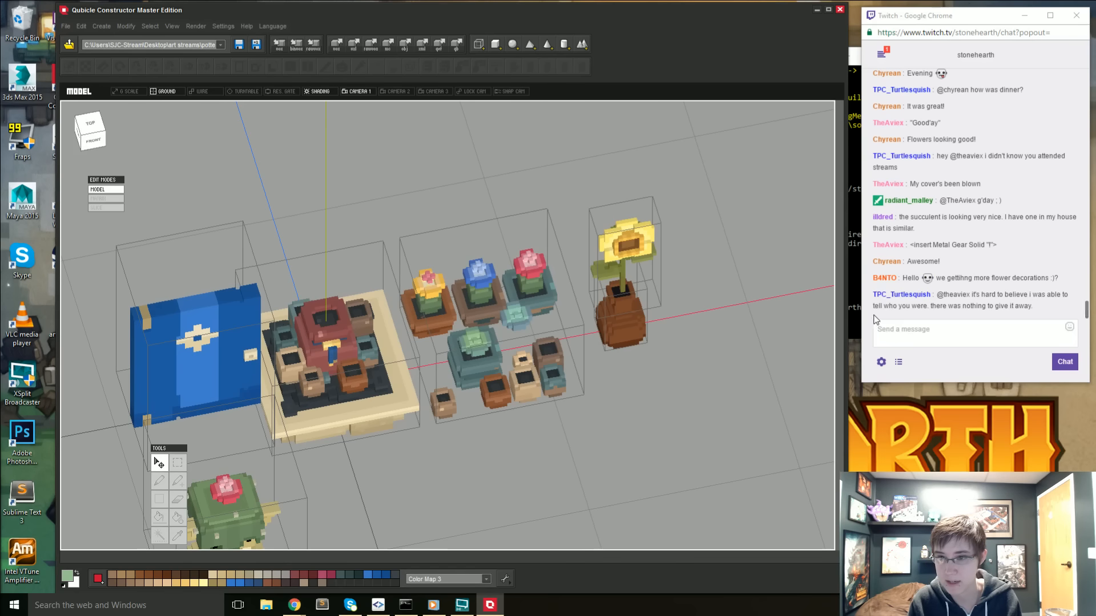
right_click_drag(622, 382, 468, 381)
scroll(564, 349, "up", 6)
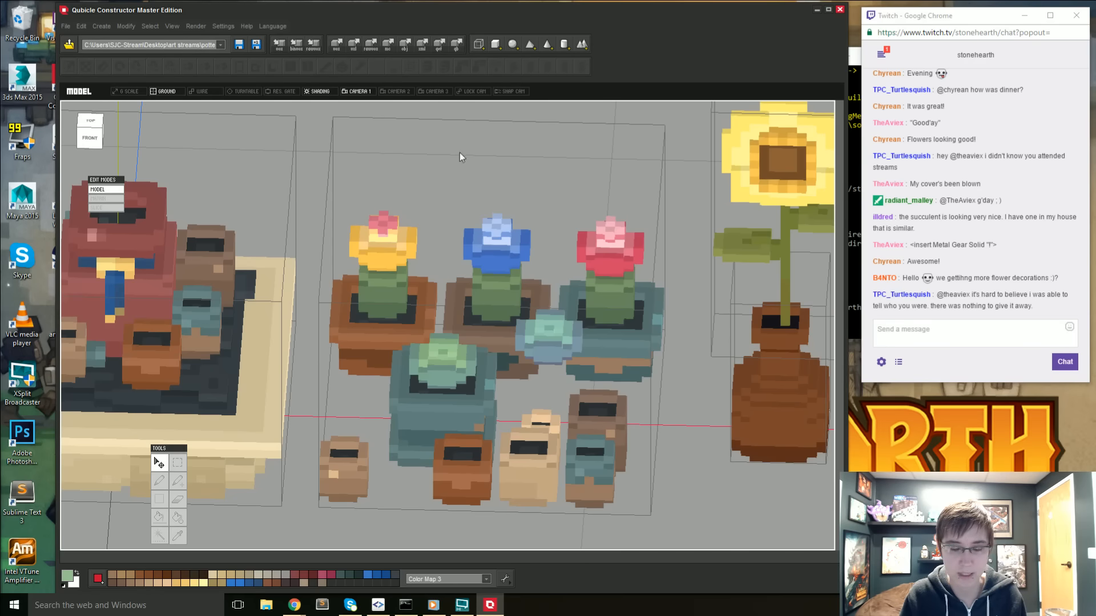
right_click_drag(203, 248, 299, 348)
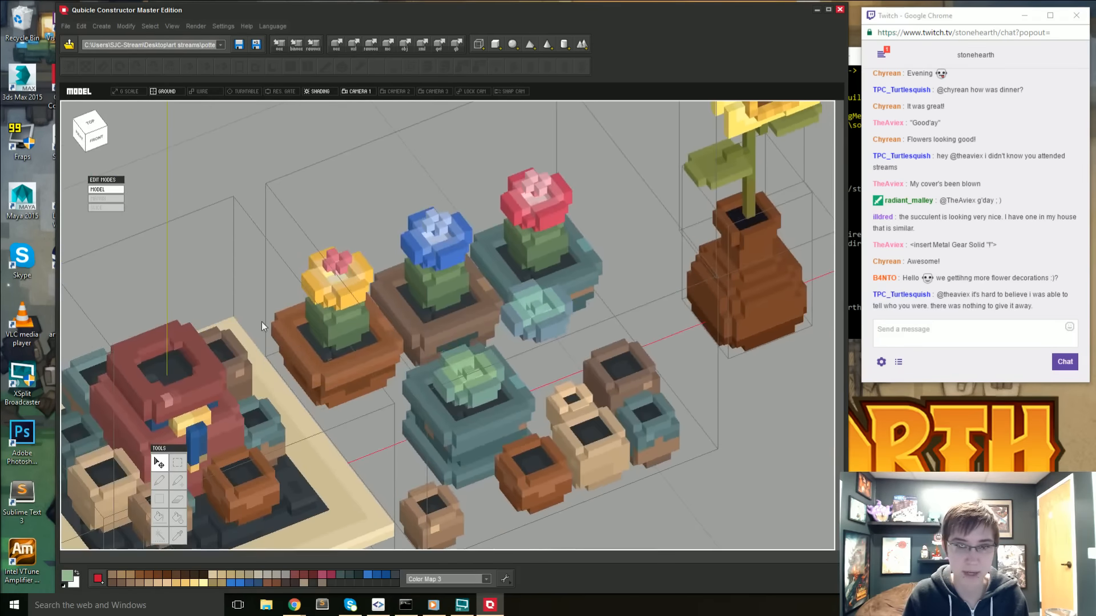
scroll(363, 210, "up", 3)
mouse_move(363, 210)
right_mouse_down()
mouse_move(284, 191)
mouse_move(147, 202)
mouse_move(365, 211)
right_mouse_up()
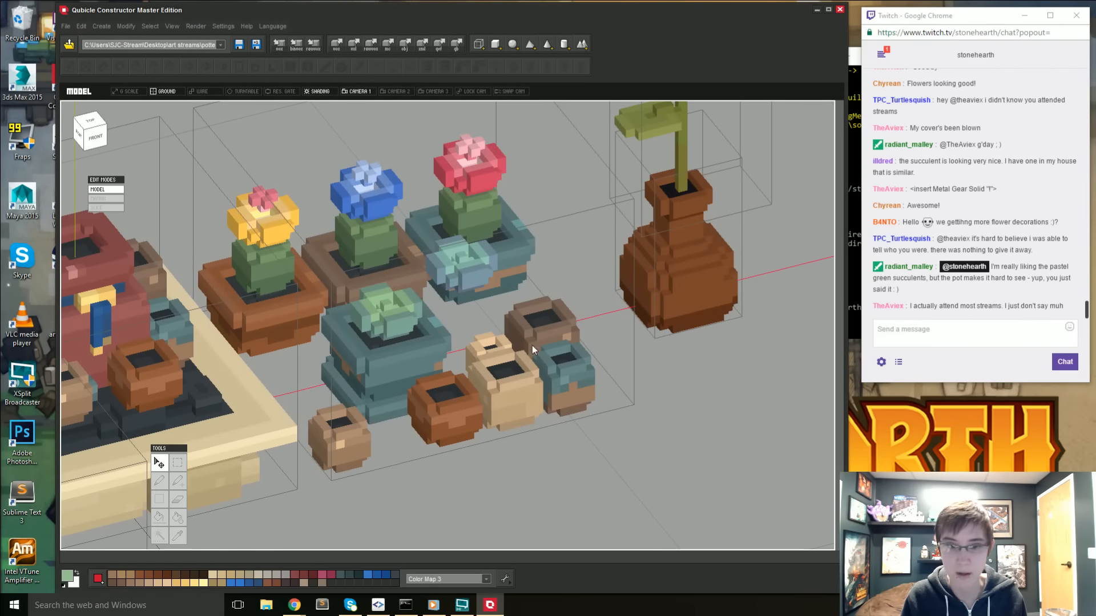
right_click_drag(454, 381, 434, 386)
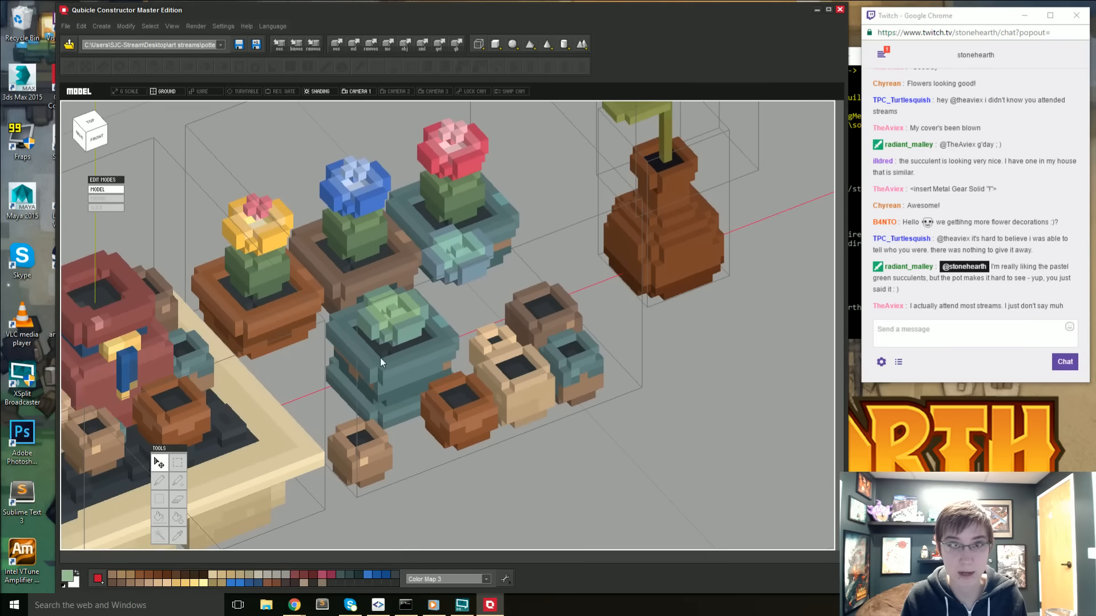
scroll(465, 413, "up", 1)
middle_click_drag(467, 414, 480, 399)
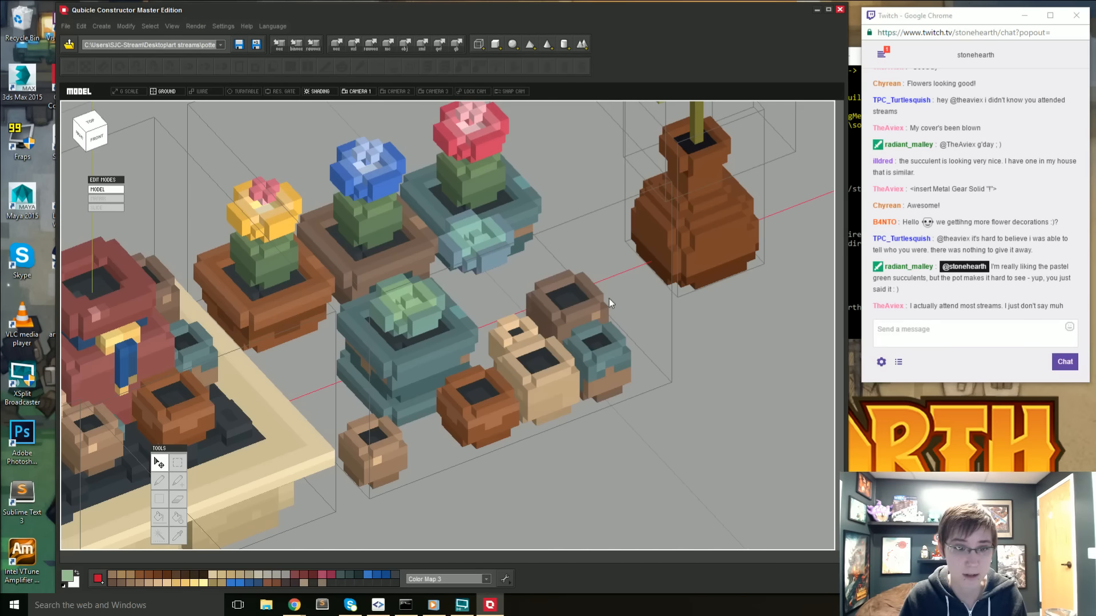
- Enter the potted-plant matrix, sample the small front pot's tan and fill the teal band below the succulent pot's rim
right_click_drag(608, 299, 576, 352)
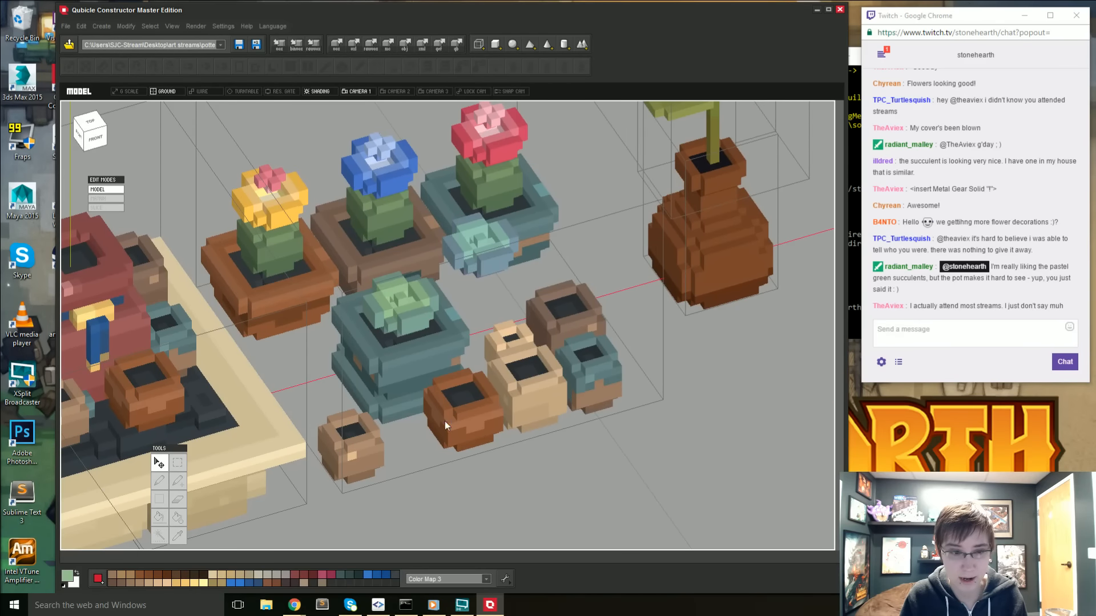
left_click(358, 458)
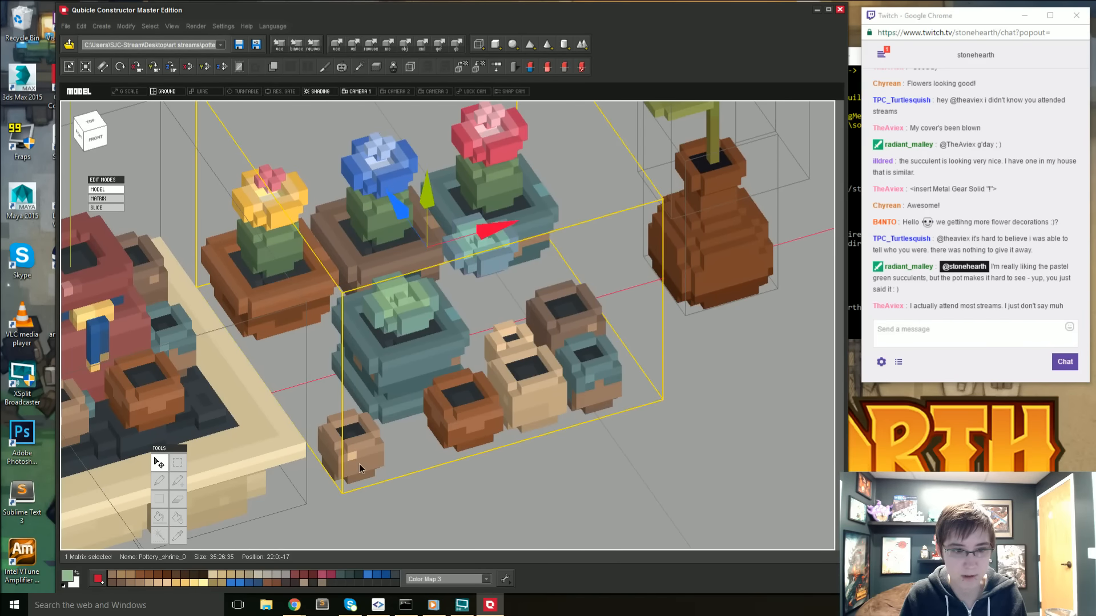
double_click(359, 464)
scroll(358, 464, "up", 5)
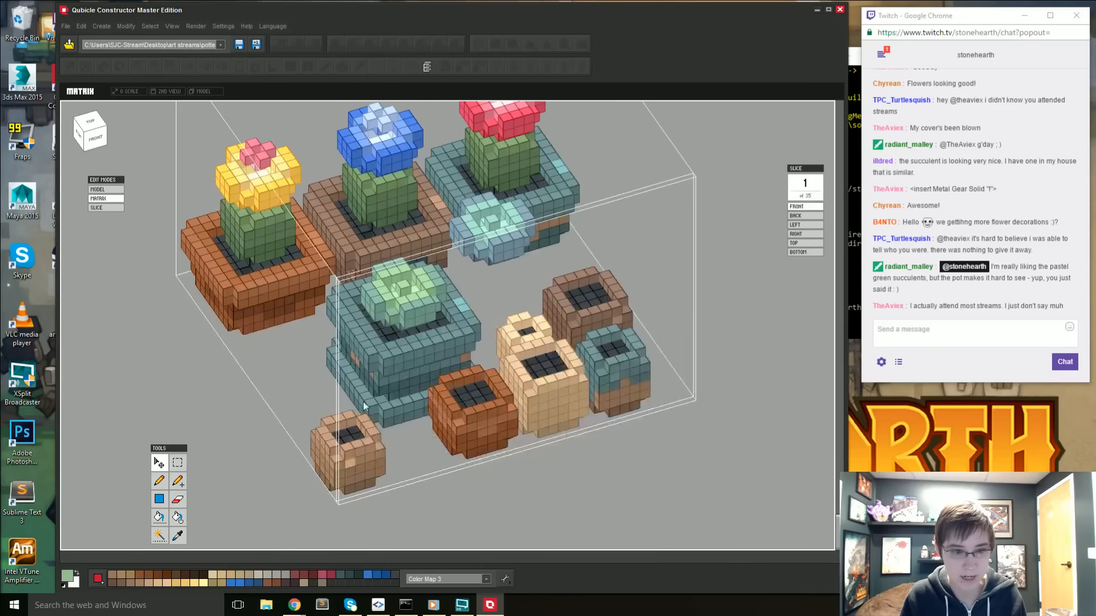
key("i")
left_click(381, 451)
key("g")
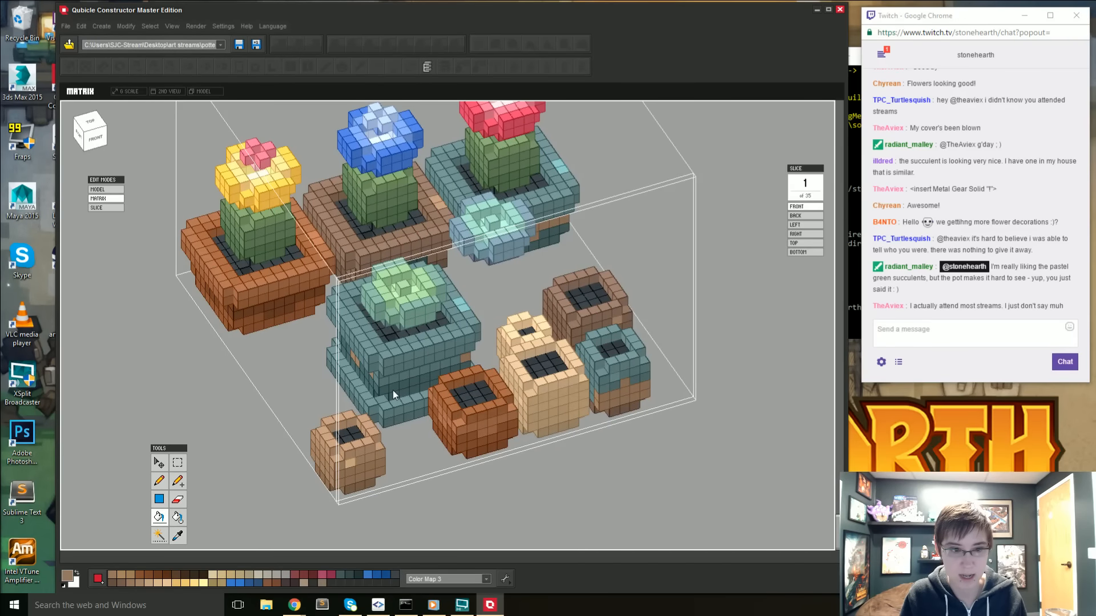
left_click(397, 388)
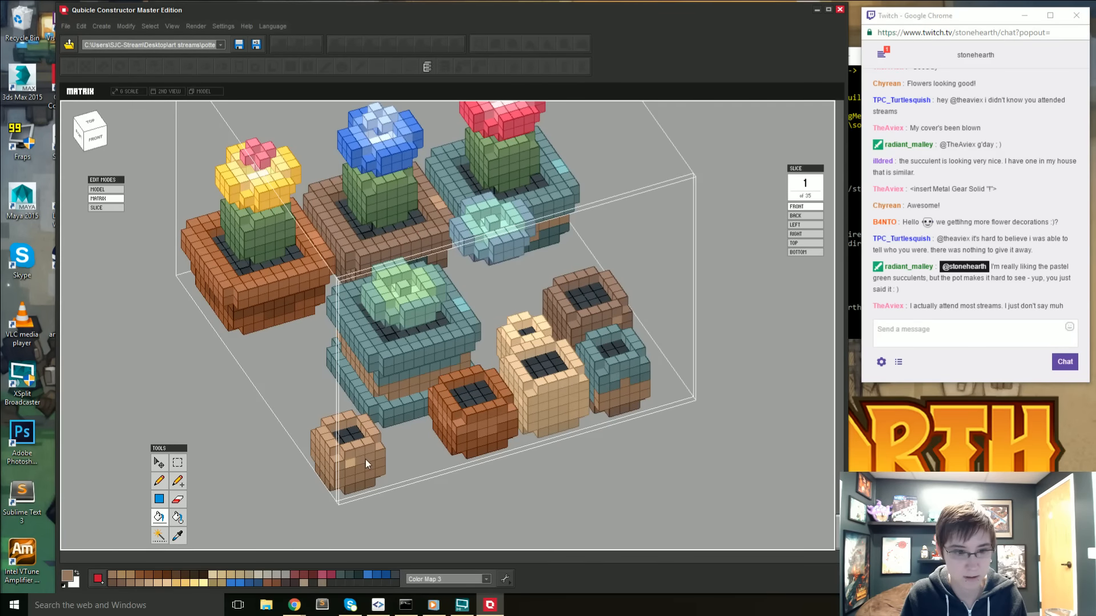
- Fill the remaining teal of the succulent pot's rim and upper body with tan on all sides
right_click_drag(364, 371, 491, 426)
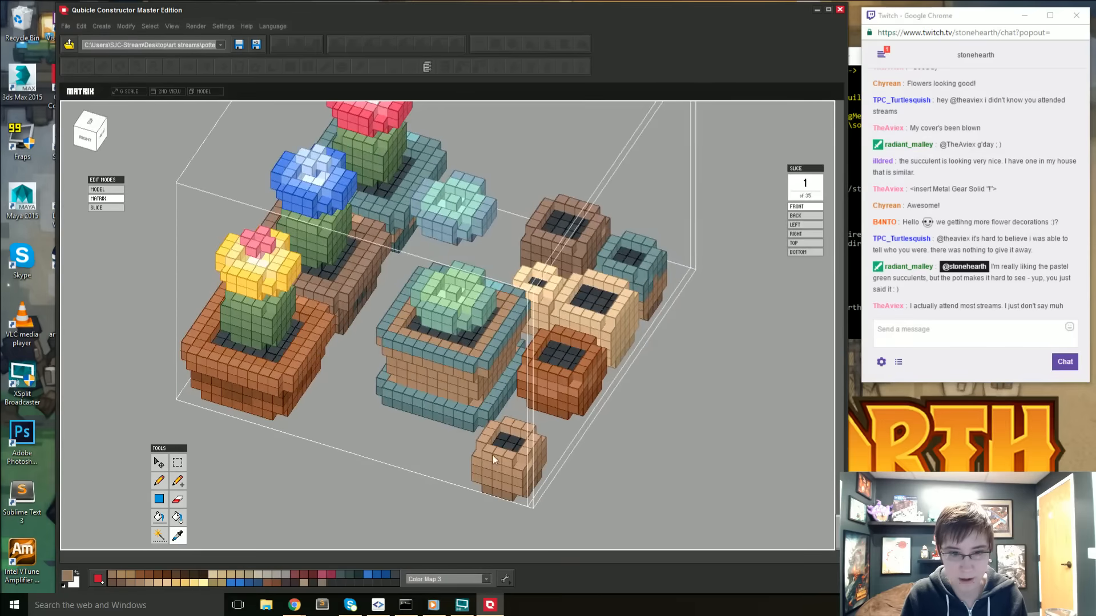
left_click(451, 365)
left_click(496, 344)
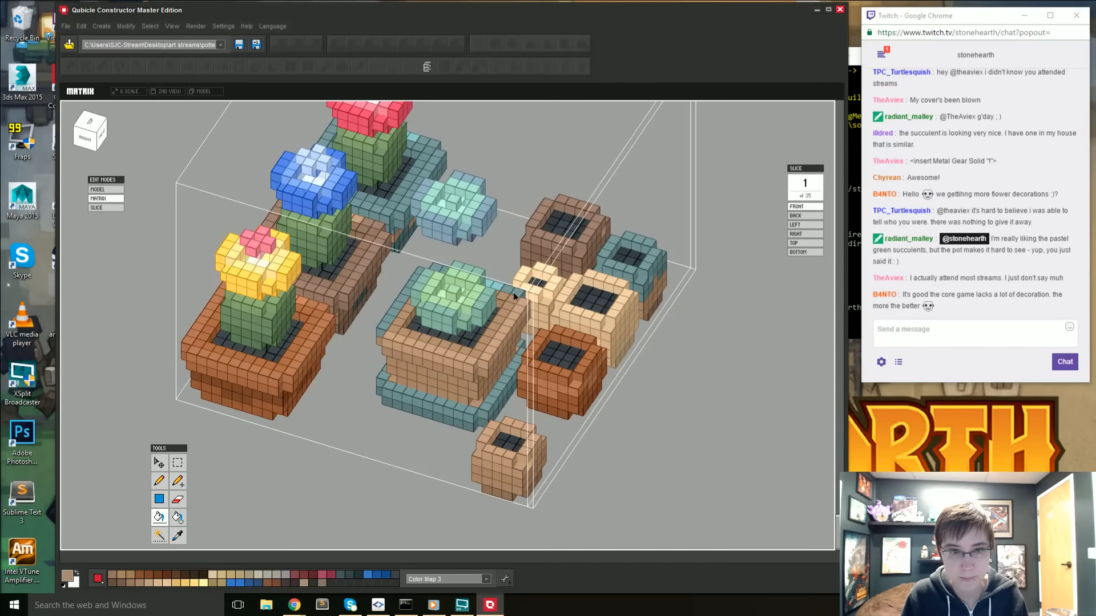
right_click_drag(494, 283, 444, 250)
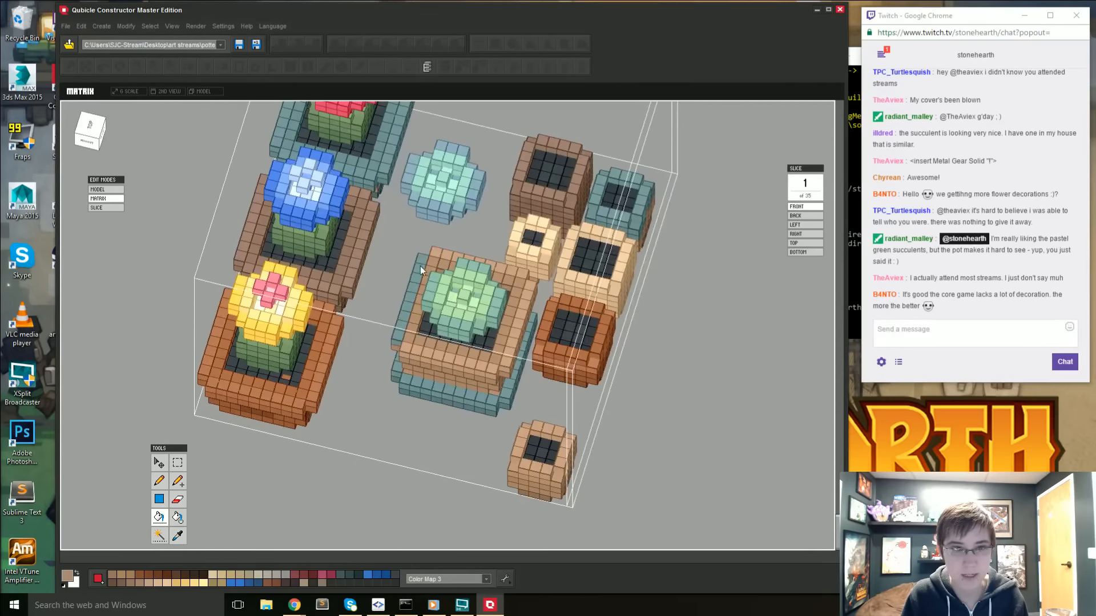
right_click_drag(393, 378, 438, 262)
right_click_drag(386, 306, 454, 453)
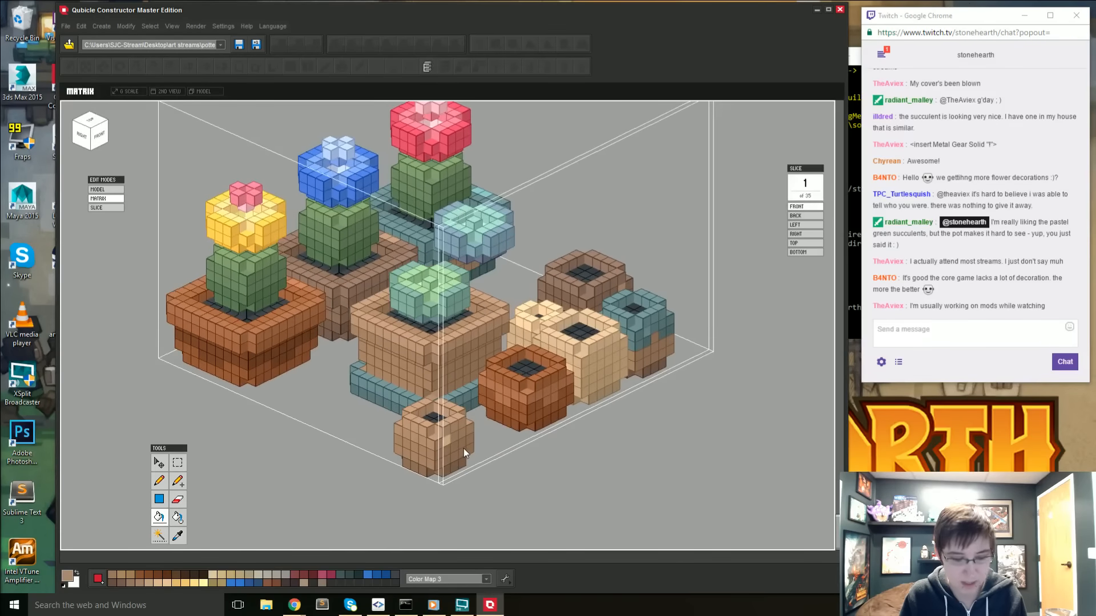
- Sample a darker brown from the small tan pot and pencil shading around the succulent pot's body below the rim
key("i")
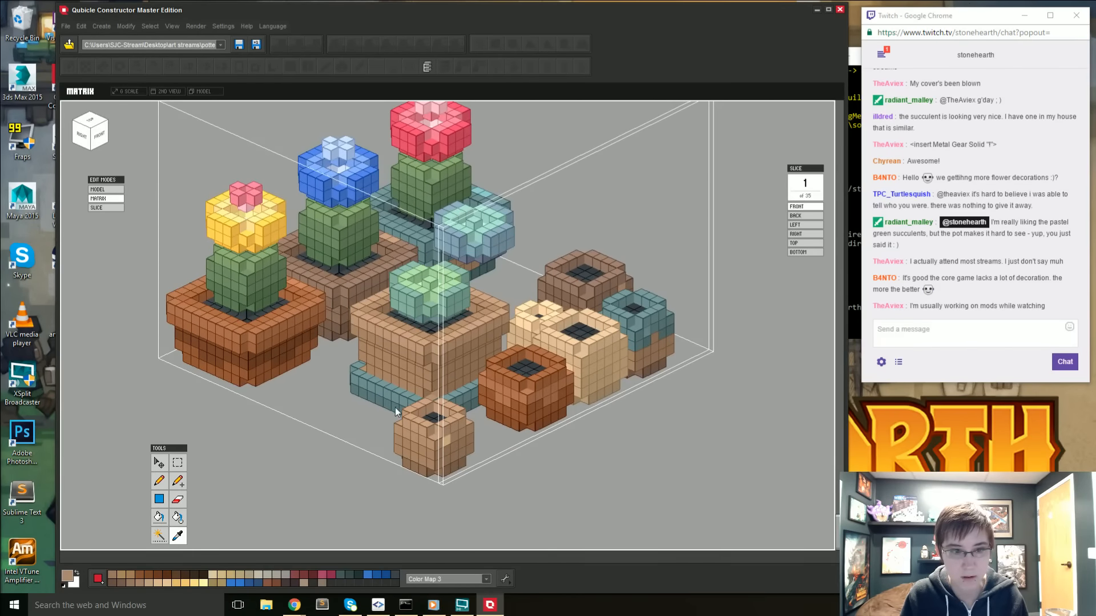
left_click(403, 443)
mouse_move(403, 443)
right_mouse_down()
mouse_move(437, 436)
mouse_move(436, 423)
right_mouse_up()
key("b")
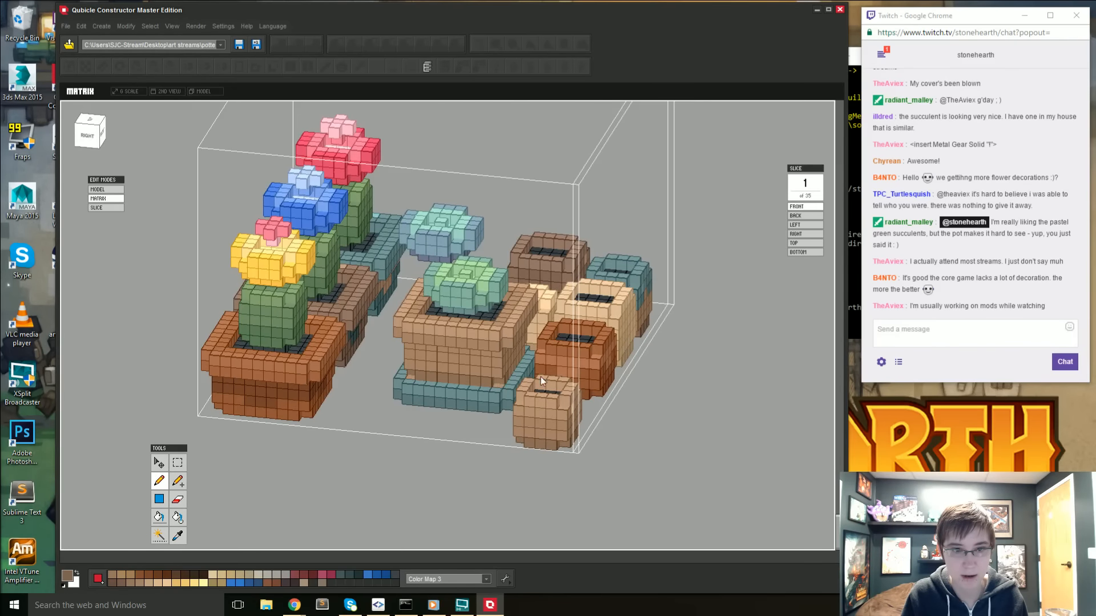
right_click_drag(540, 376, 351, 324)
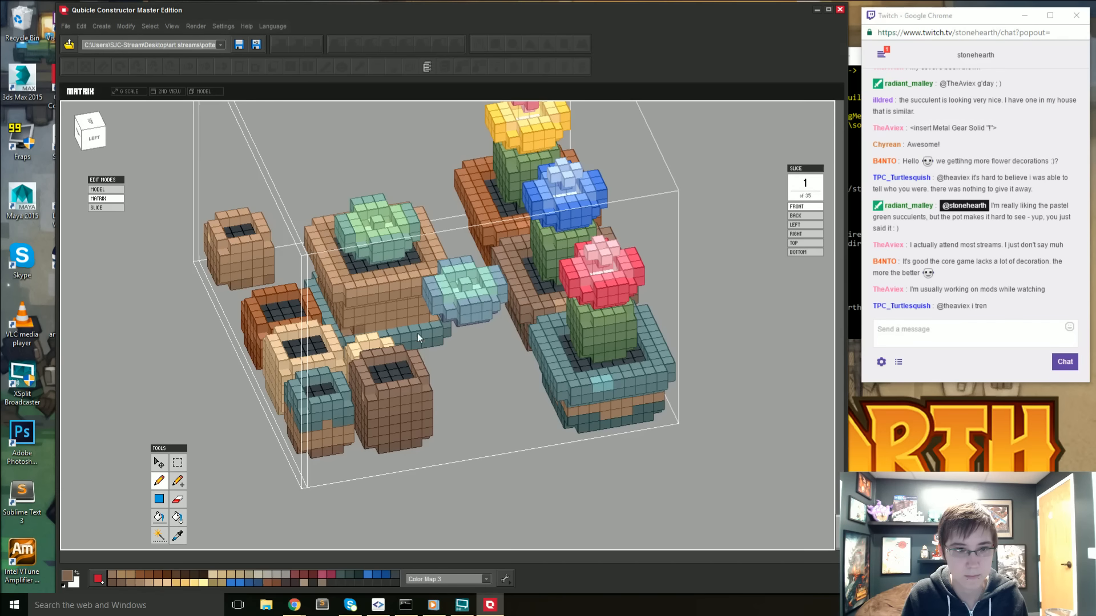
right_click_drag(431, 335, 402, 321)
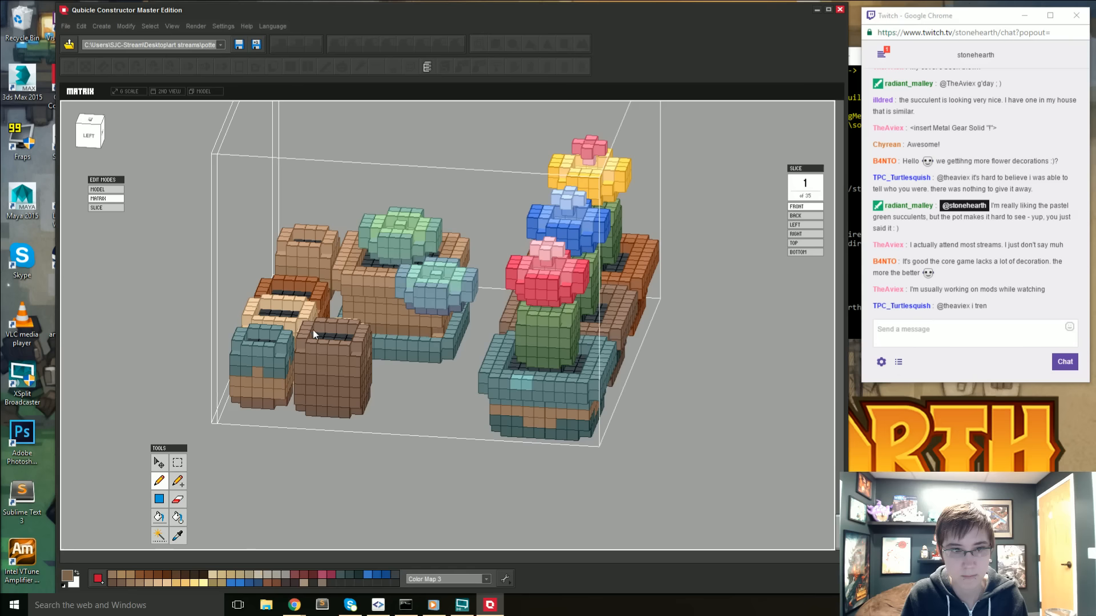
right_click_drag(313, 330, 554, 327)
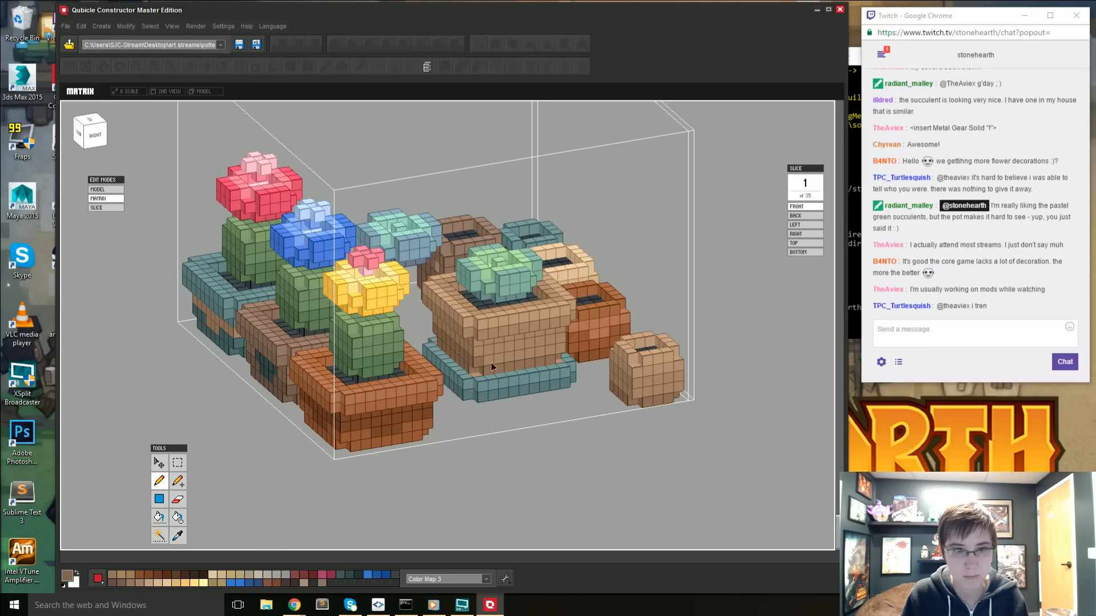
right_click_drag(559, 352, 430, 352)
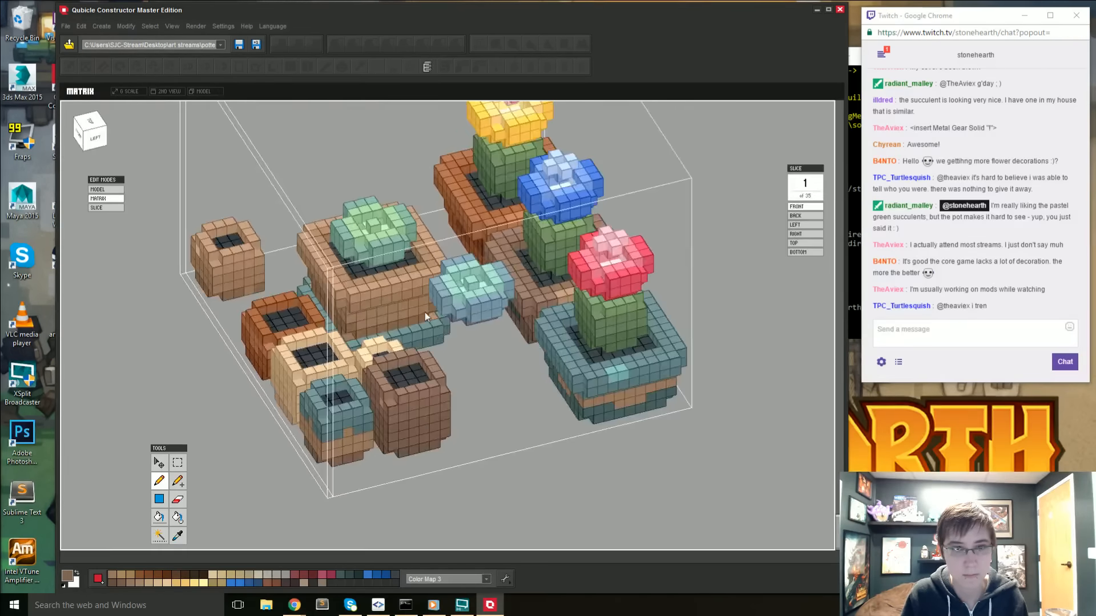
right_click_drag(425, 313, 372, 383)
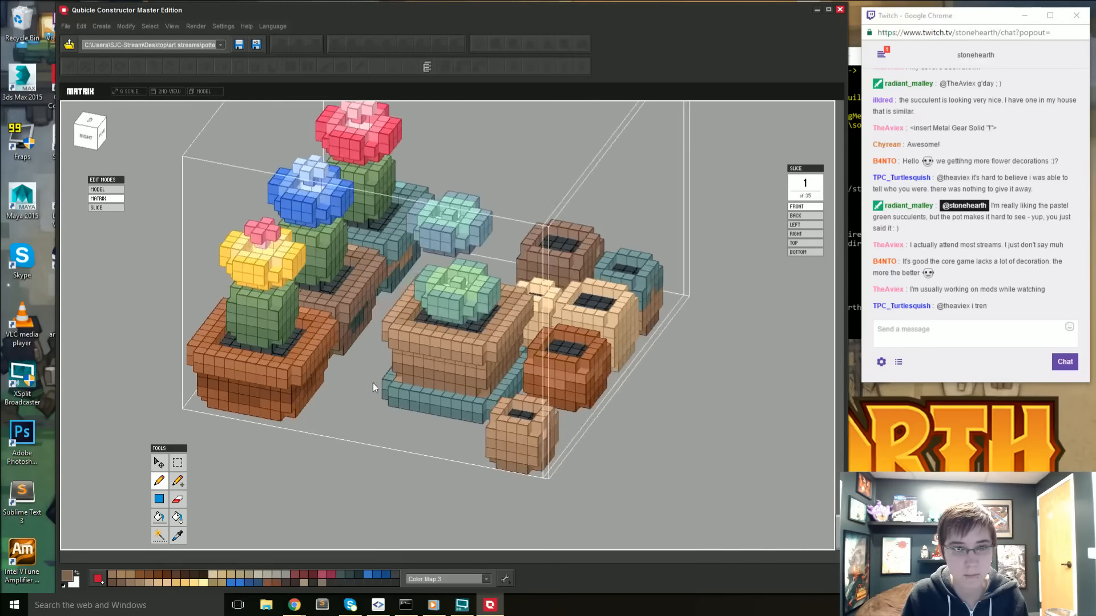
- Darken the brown to 6E5542 and pencil deeper shading around the lower part of the succulent pot's body
left_click(67, 575)
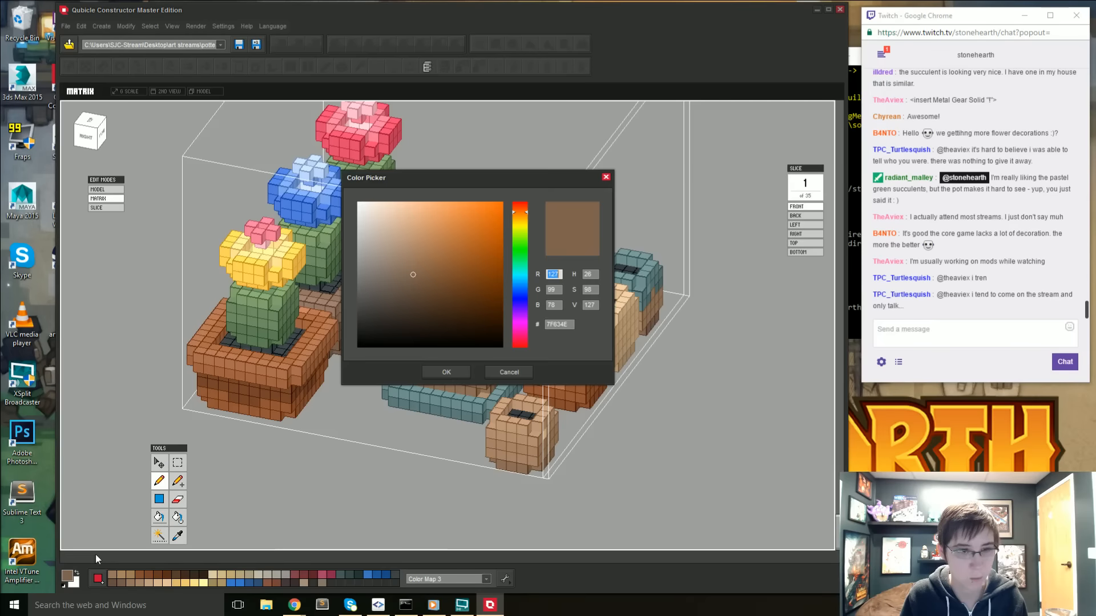
left_click(416, 284)
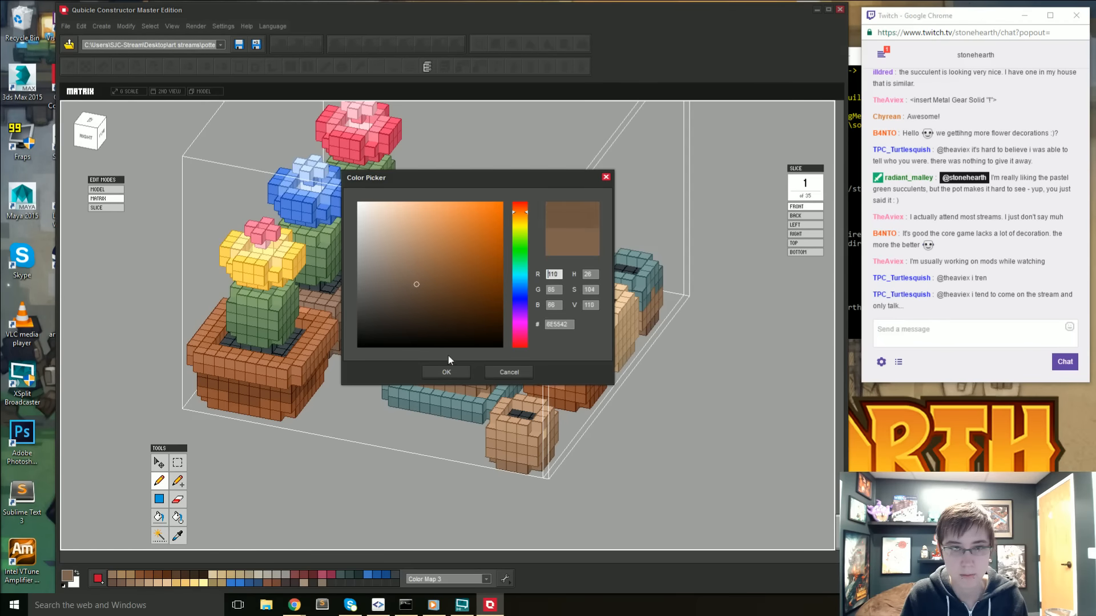
left_click(446, 370)
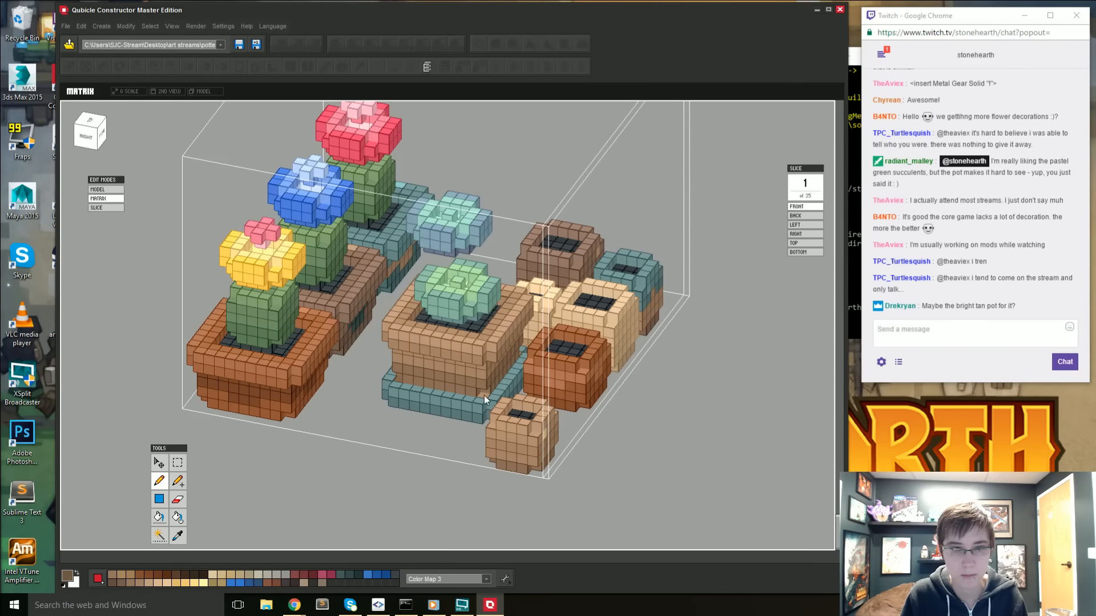
right_click_drag(484, 395, 348, 341)
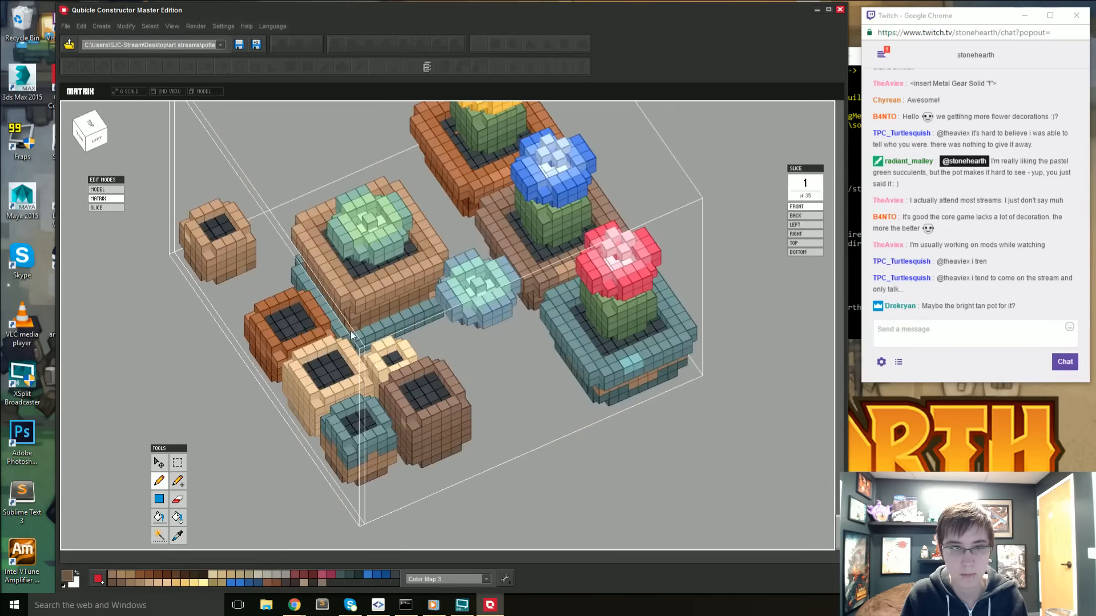
mouse_move(430, 297)
right_mouse_down()
mouse_move(435, 313)
mouse_move(467, 319)
right_mouse_up()
- Fill the lowest row of the succulent pot's base with the body's tan, and sample a tan for the ledge above
key("i")
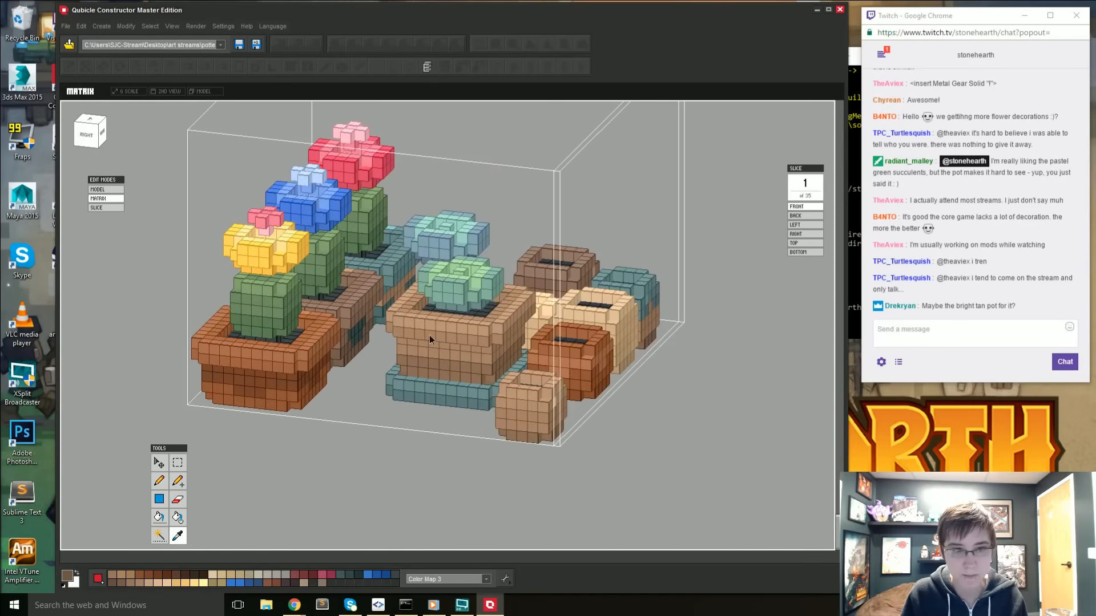
left_click(429, 335)
key("f")
left_click(421, 401)
key("i")
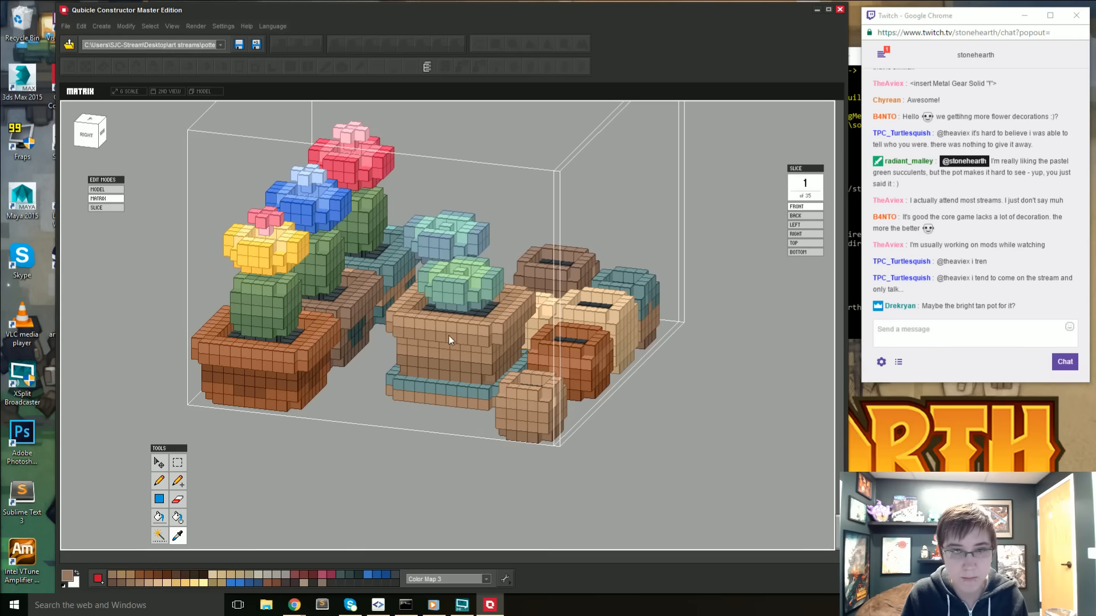
left_click(438, 376)
- Try to fill the teal ledge of the succulent pot's base one face at a time
key("f")
left_click(396, 382)
right_click_drag(487, 396, 484, 403)
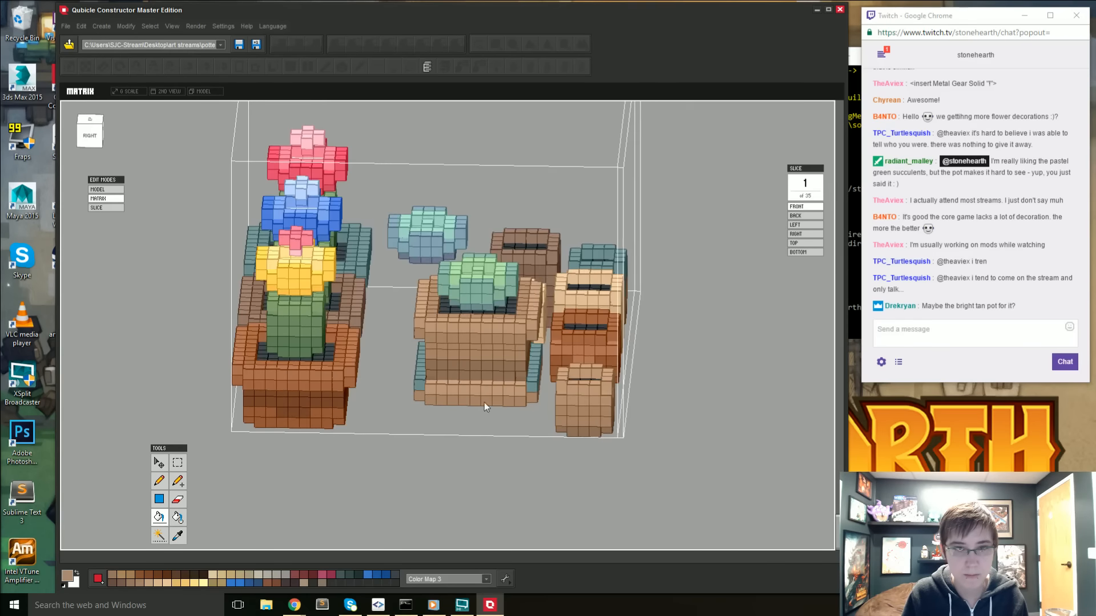
key("ctrl+z")
- Select the teal ledge voxels by color and remove the other flowerpot's matching voxels from the selection
key("w")
left_click(419, 382)
key("f")
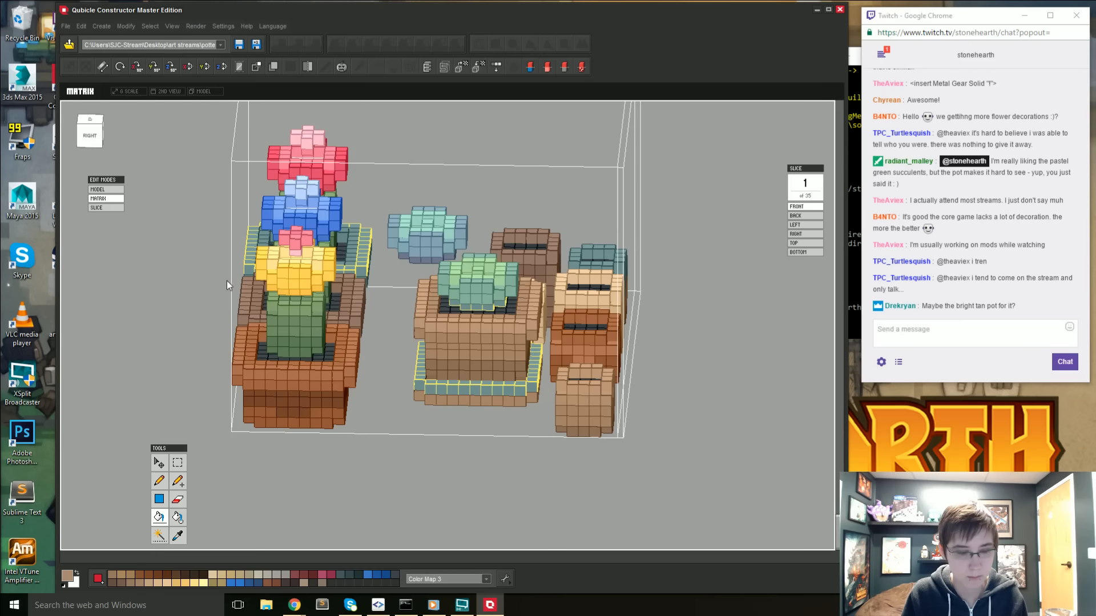
left_click(178, 462)
left_click_drag(187, 214, 375, 375)
- Try to fill the selected ledge with tan while part of the succulent is still selected
key("f")
left_click(436, 392)
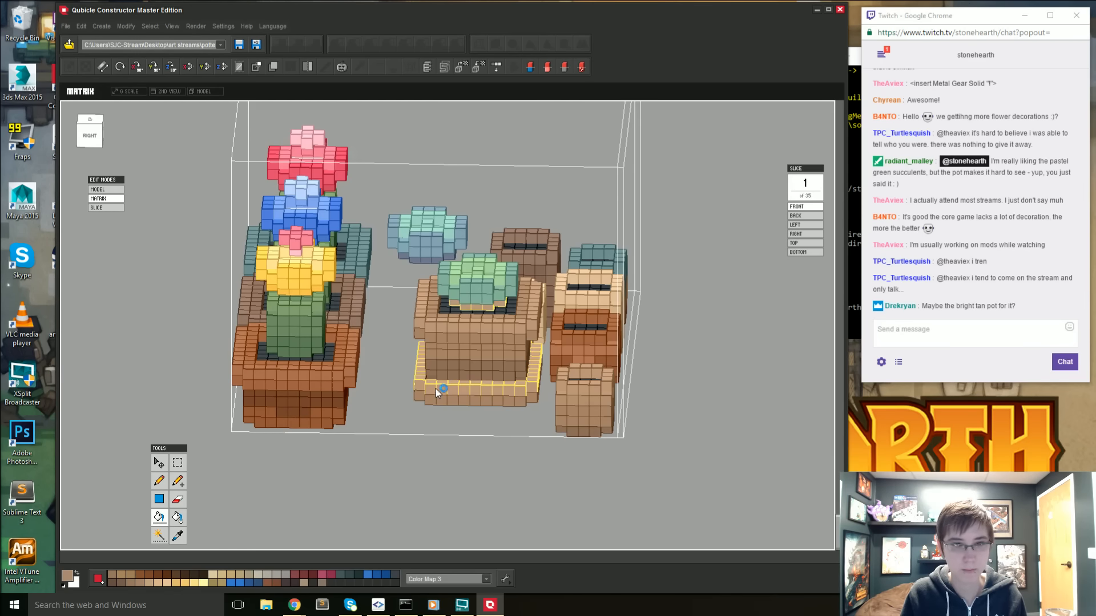
right_click_drag(437, 384, 467, 356)
key("ctrl+z")
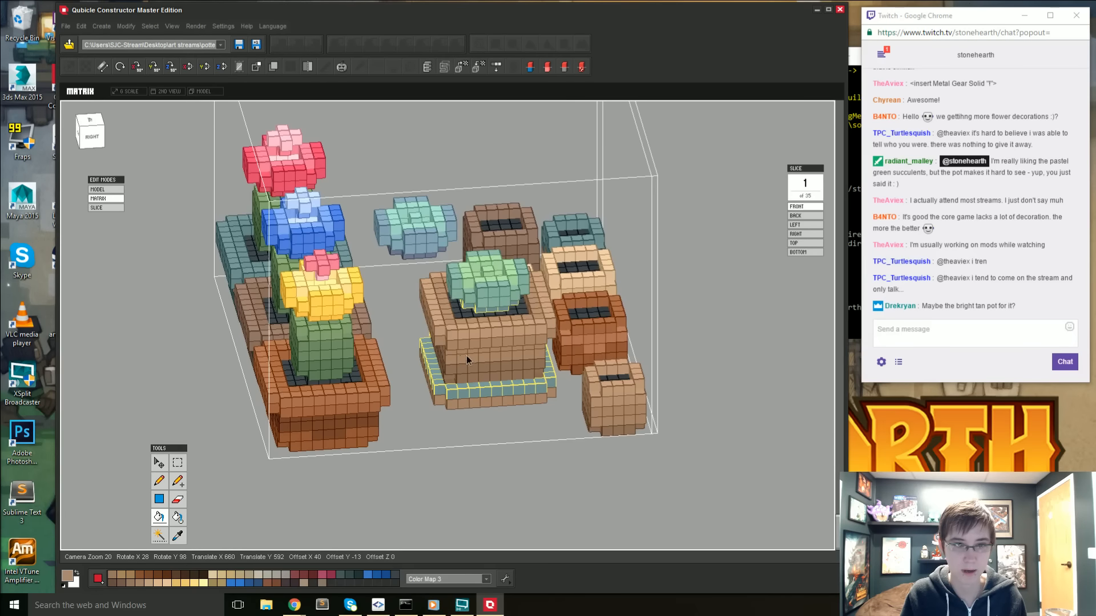
- Exclude the succulent from the selection, fill the pot's ledge with tan and review it in the full model
left_click(177, 462)
left_click_drag(426, 242, 522, 314)
right_click_drag(443, 357, 365, 386)
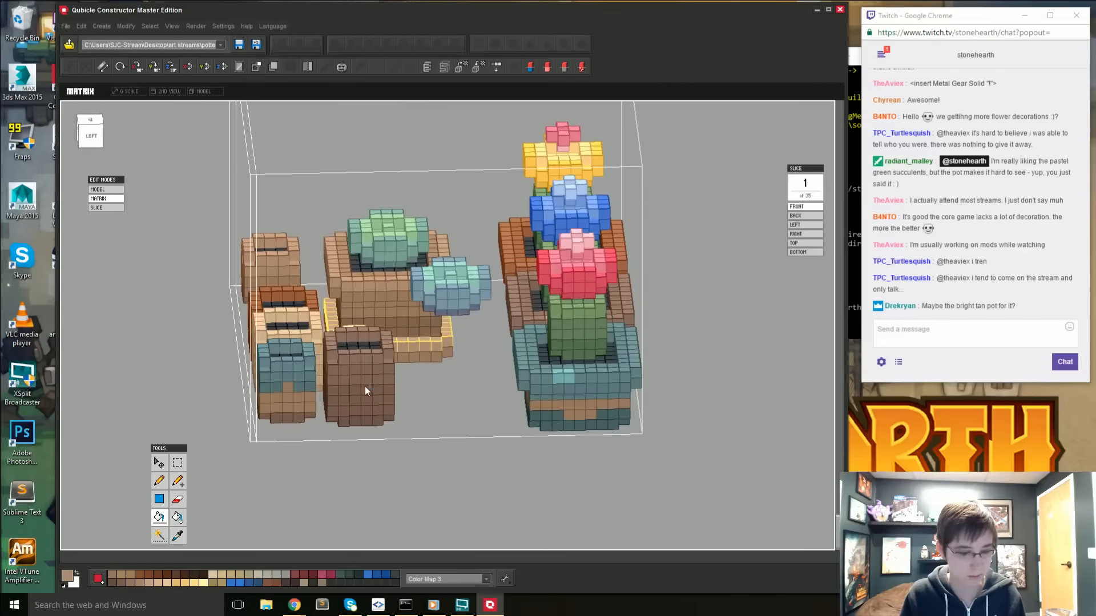
right_click_drag(779, 368, 701, 424)
key("1")
left_click(701, 424)
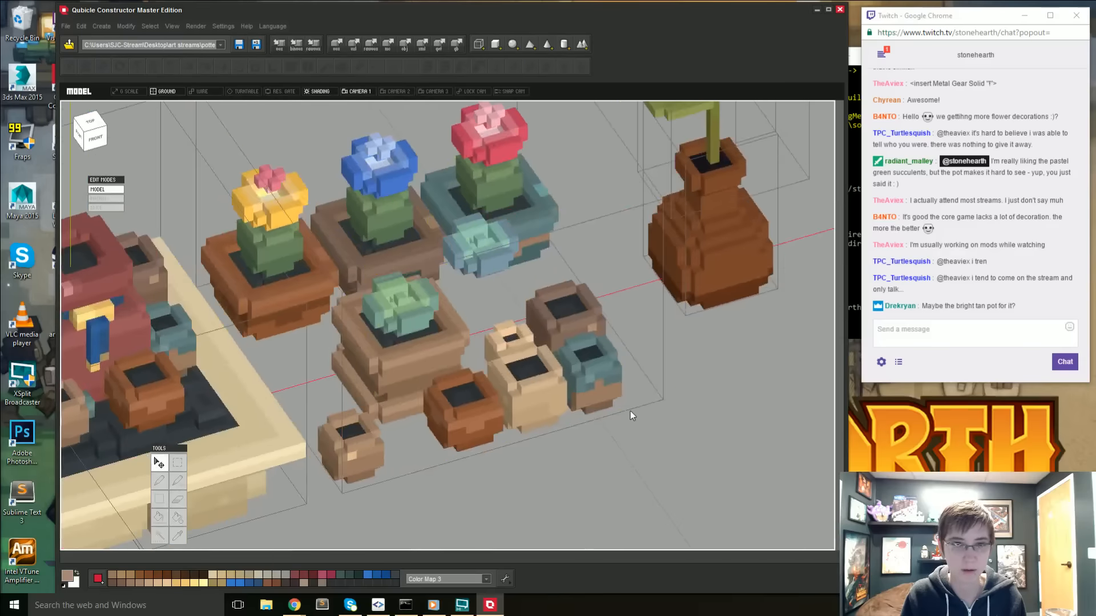
scroll(630, 411, "down", 3)
right_click_drag(629, 413, 524, 399)
- Reopen the potted-plant matrix, sample the succulent pot's brown and pencil shading along the ledge where the body meets the base
left_click(427, 320)
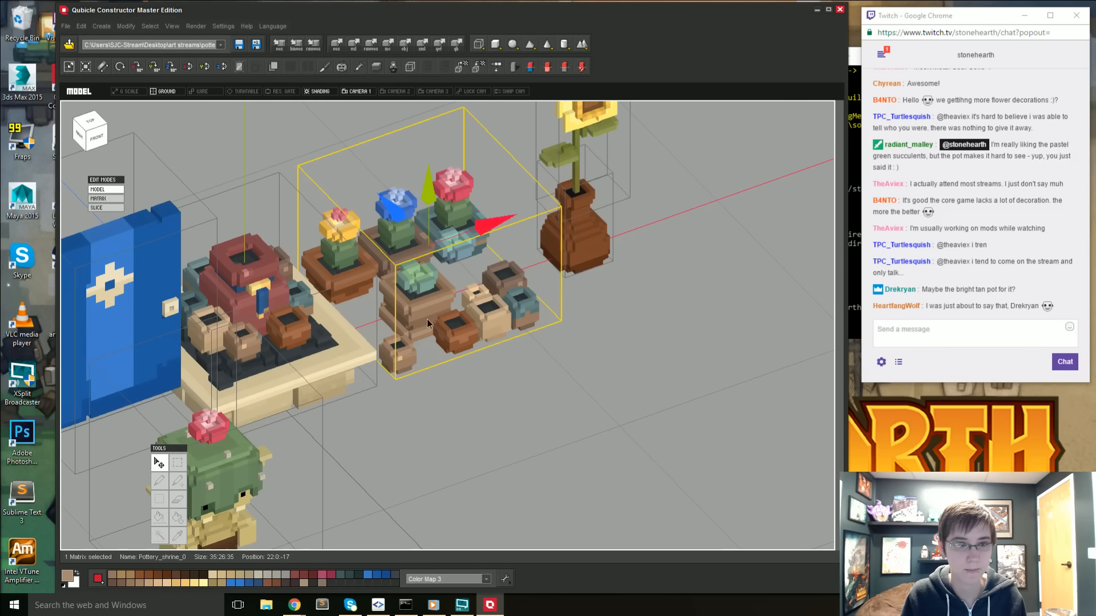
double_click(428, 320)
right_click_drag(412, 366, 422, 357)
scroll(418, 399, "up", 1)
right_click_drag(417, 406, 469, 410)
key("i")
left_click(464, 426)
left_click(462, 417)
key("b")
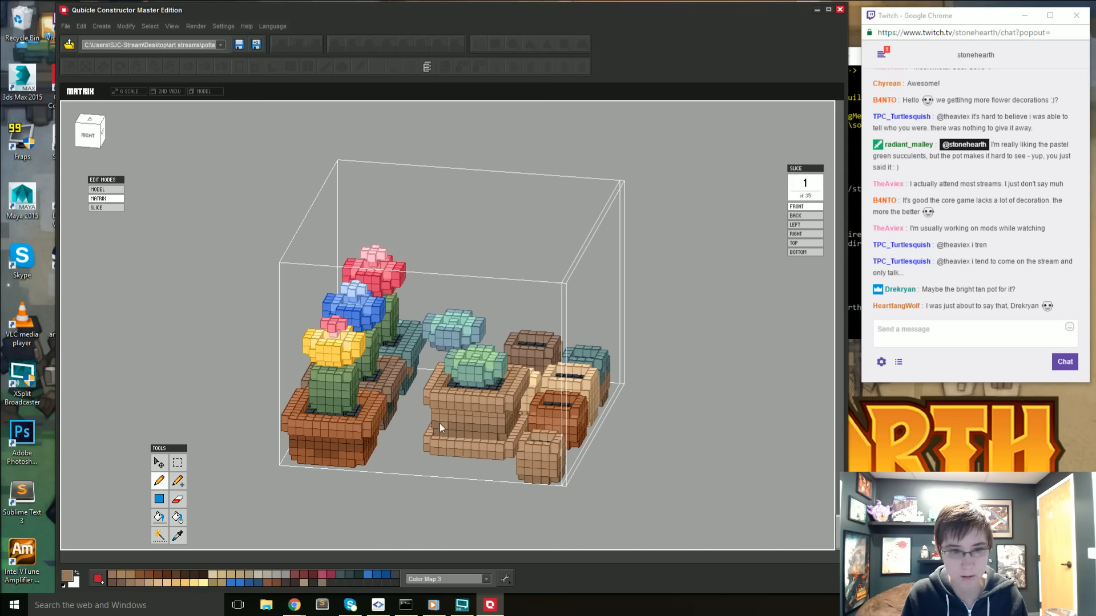
left_click_drag(437, 426, 506, 428)
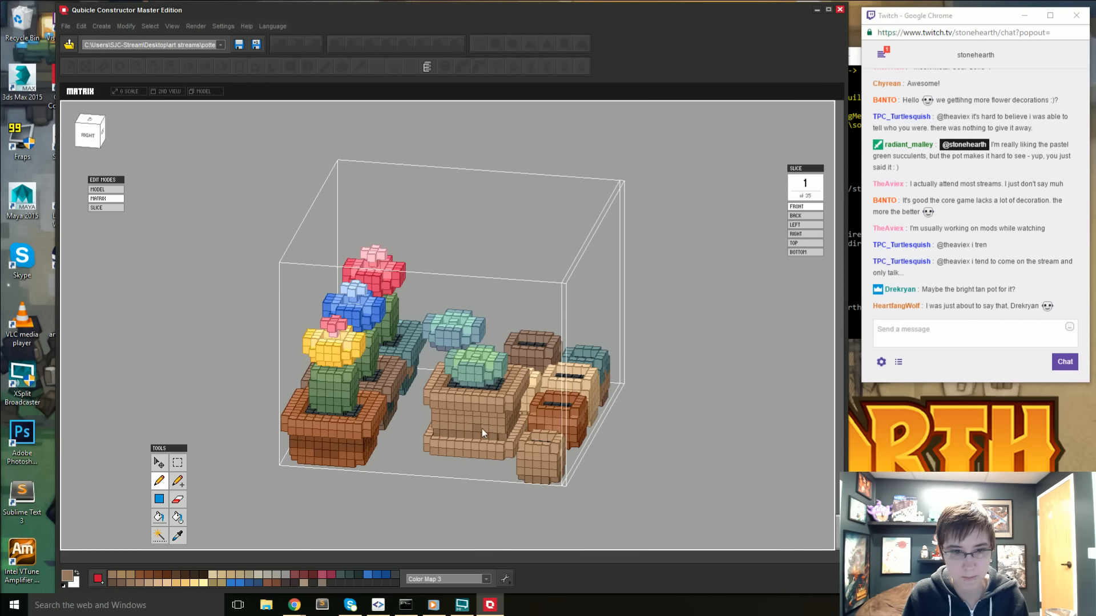
right_click_drag(475, 428, 409, 433)
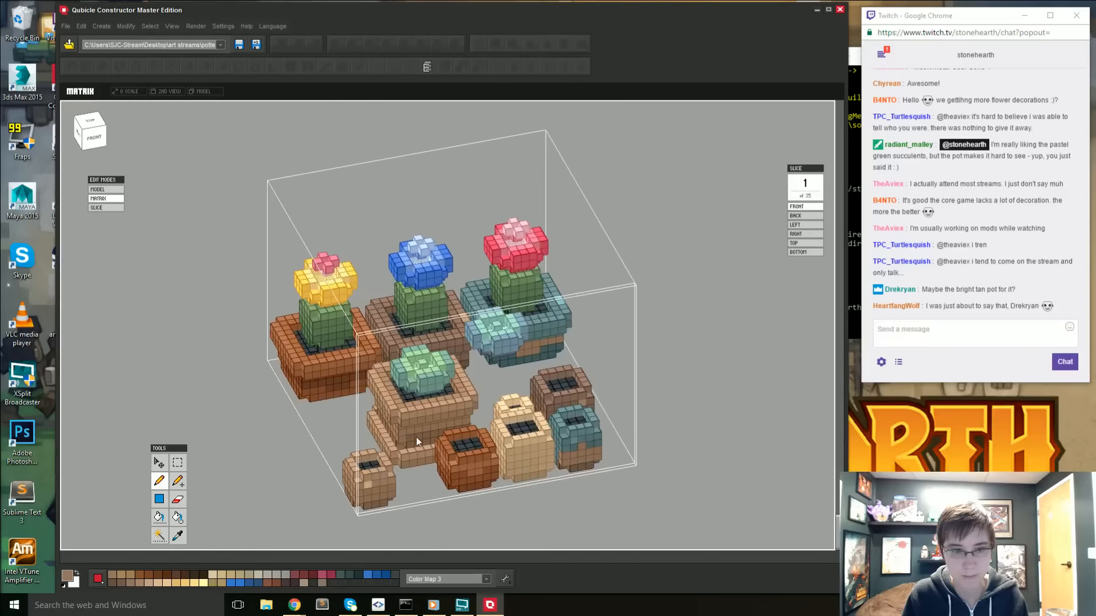
right_click_drag(488, 427, 519, 396)
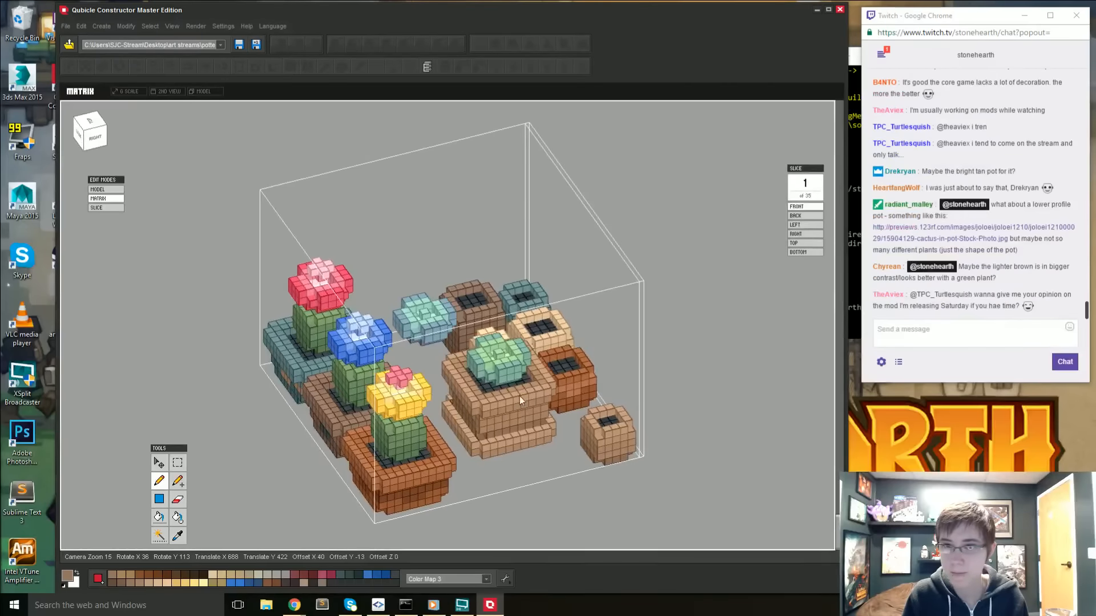
- Open the low-profile cactus pot image linked in the Twitch chat to examine the pot's shape
left_click(975, 232)
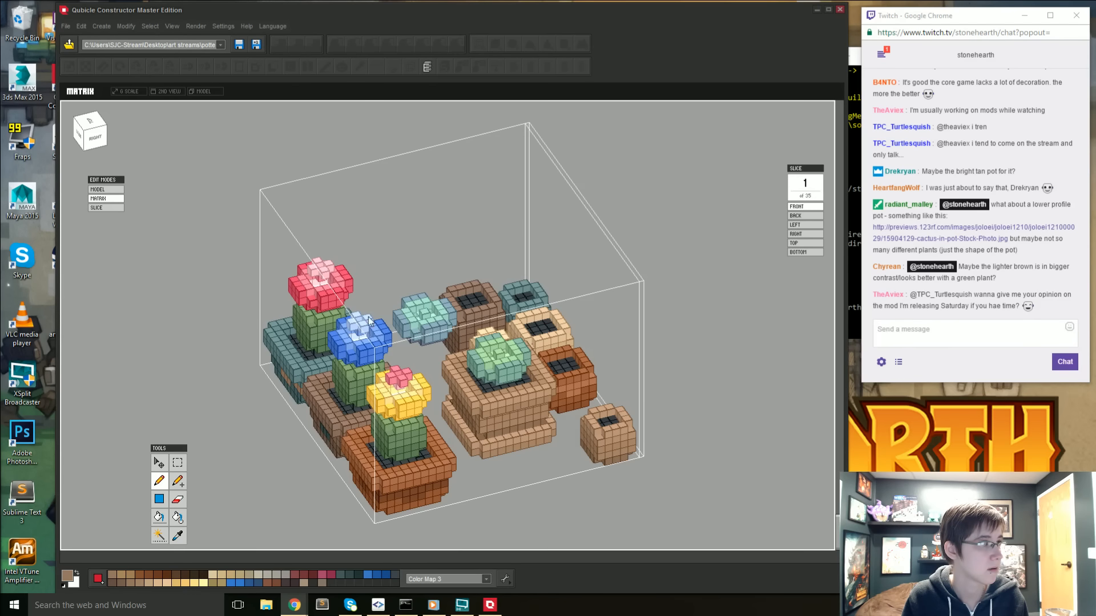
left_click_drag(0, 86, 0, 92)
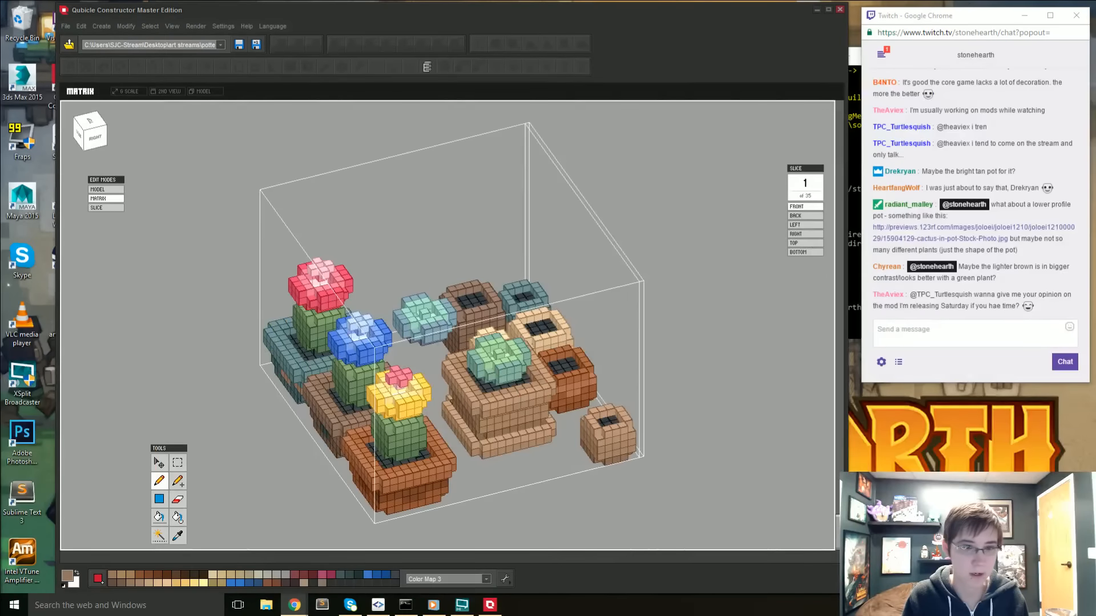
- In the top view of the matrix, delete the orange, small cream, dark brown and teal empty pots
right_click_drag(625, 500, 505, 469)
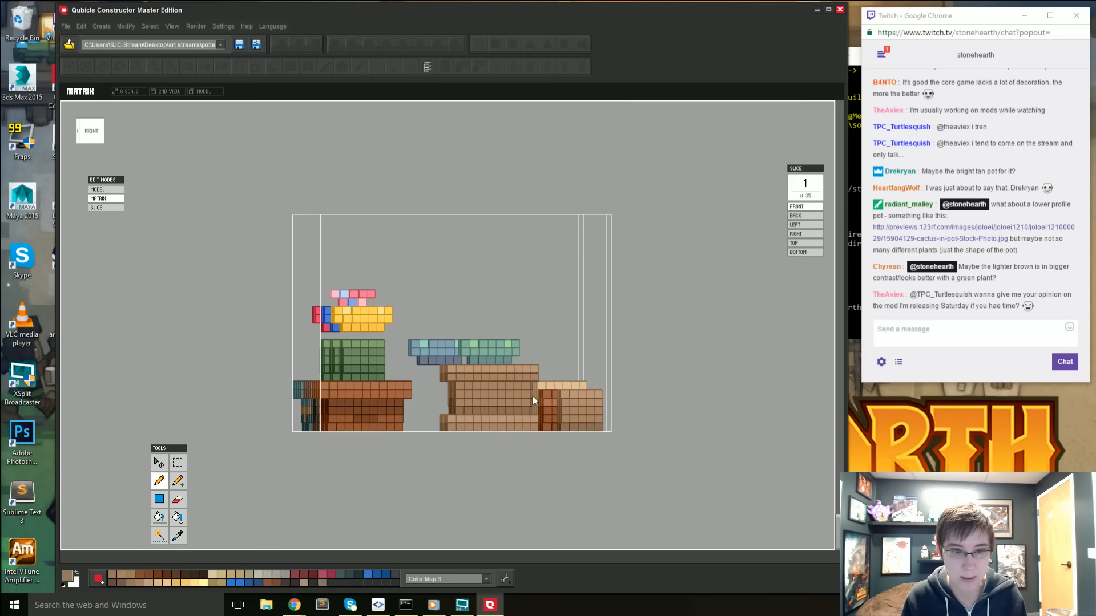
right_click_drag(472, 398, 313, 423)
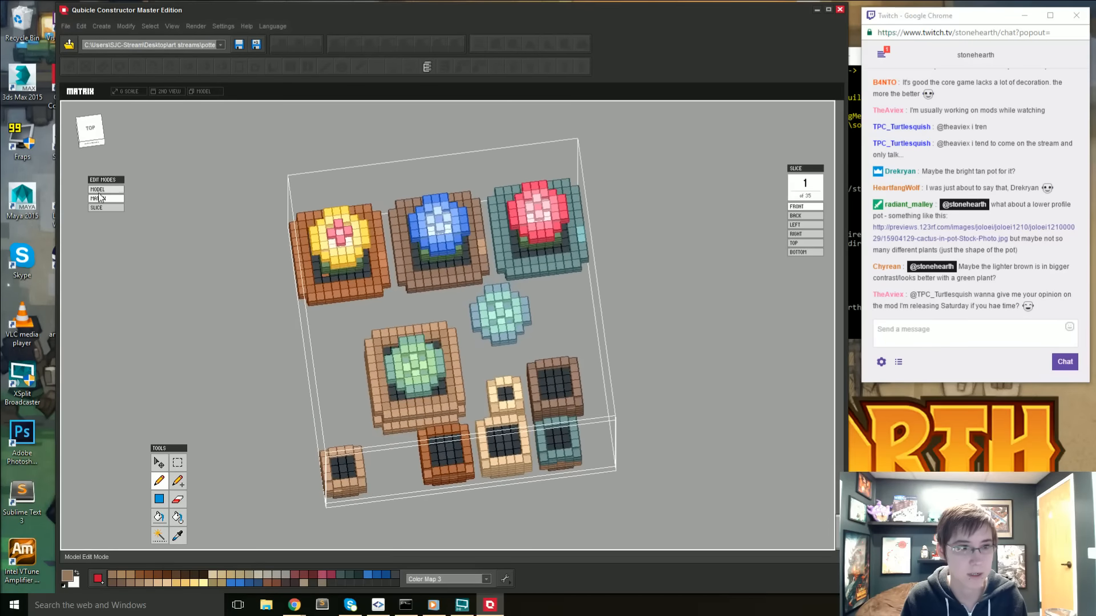
left_click(94, 138)
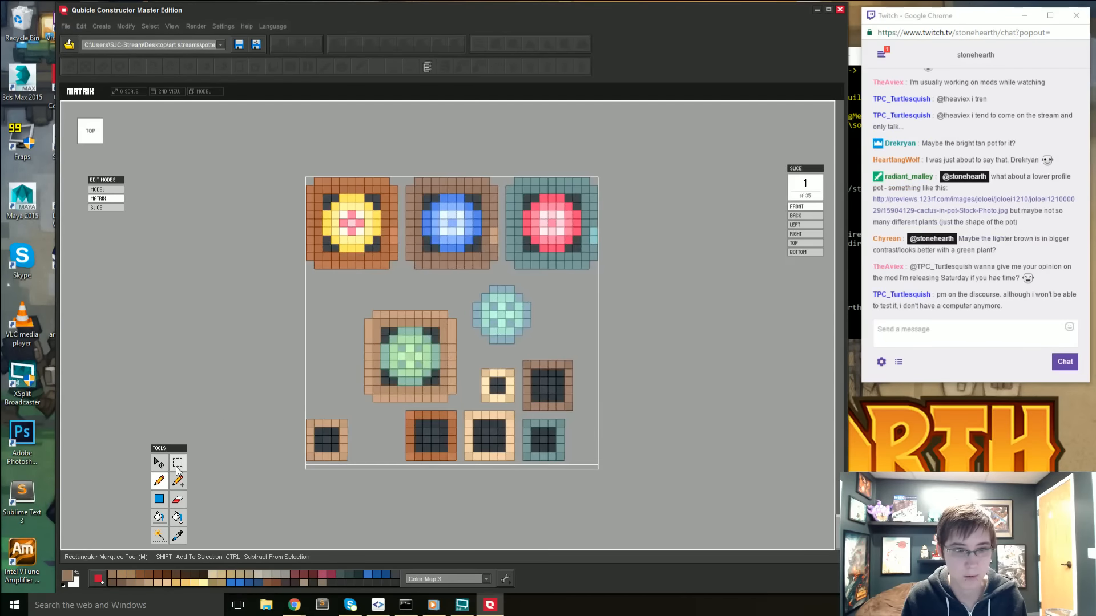
left_click_drag(406, 413, 455, 461)
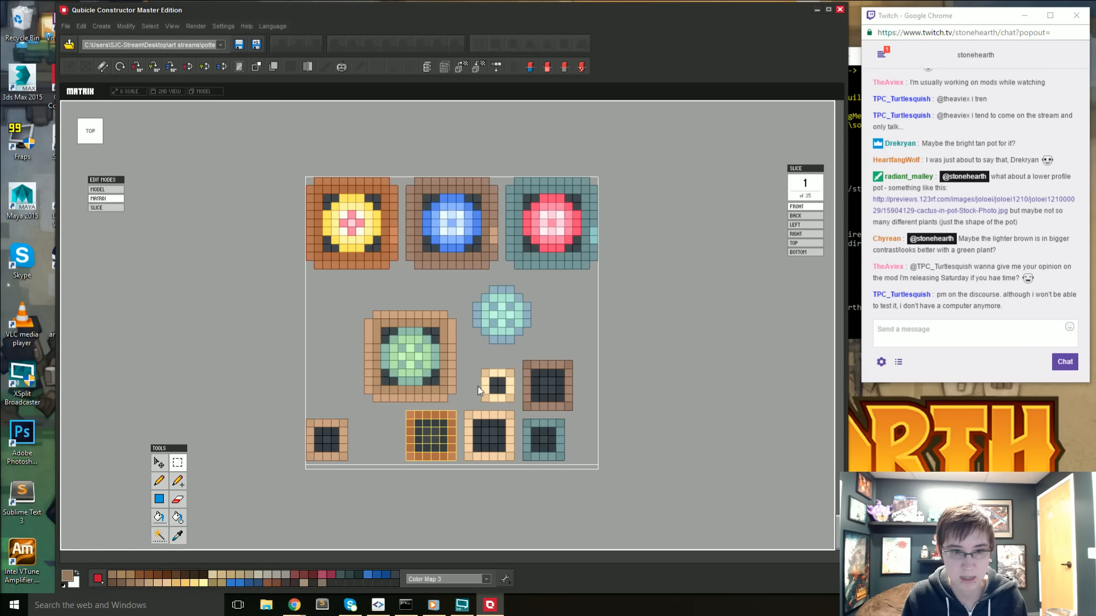
left_click_drag(475, 353, 590, 403)
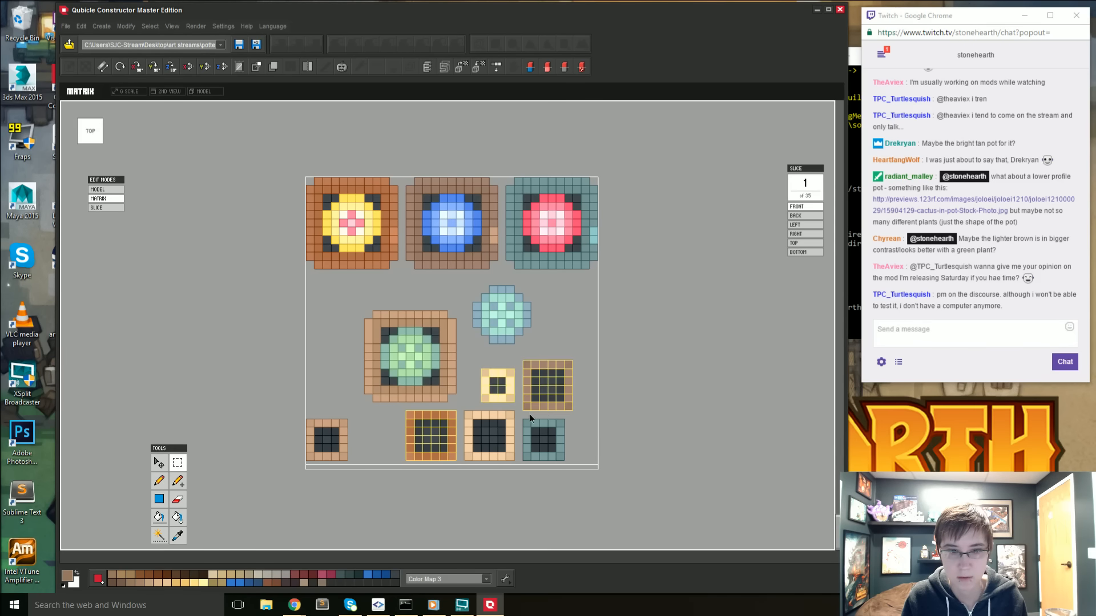
left_click_drag(529, 417, 573, 479)
key("Delete")
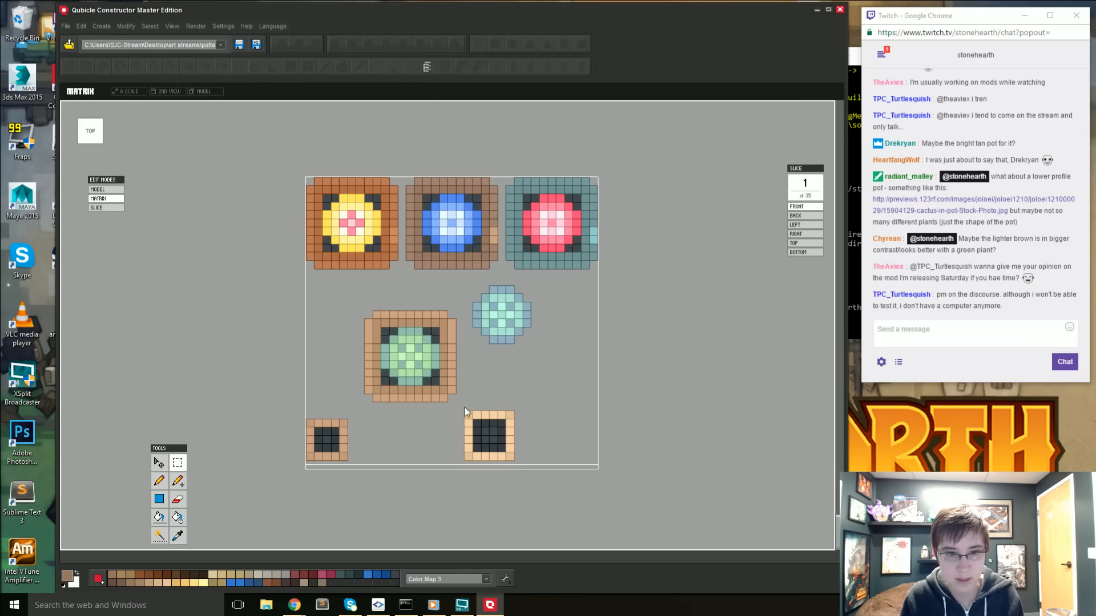
- Move the remaining cream pot next to the small brown pot, leaving a one-voxel gap, and apply the placement
left_click(516, 457)
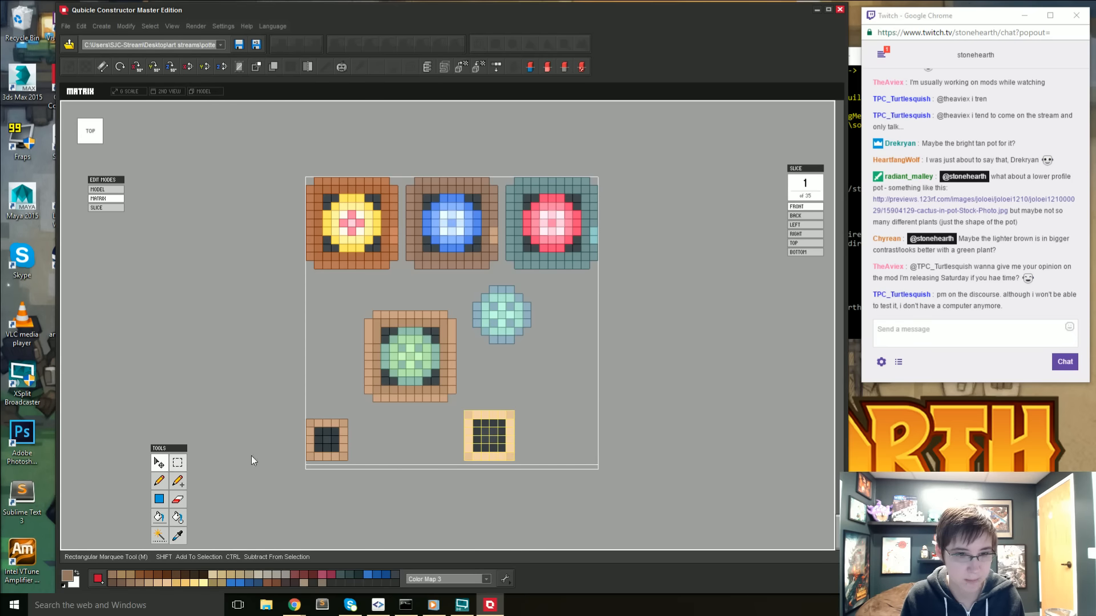
left_click_drag(548, 430, 450, 437)
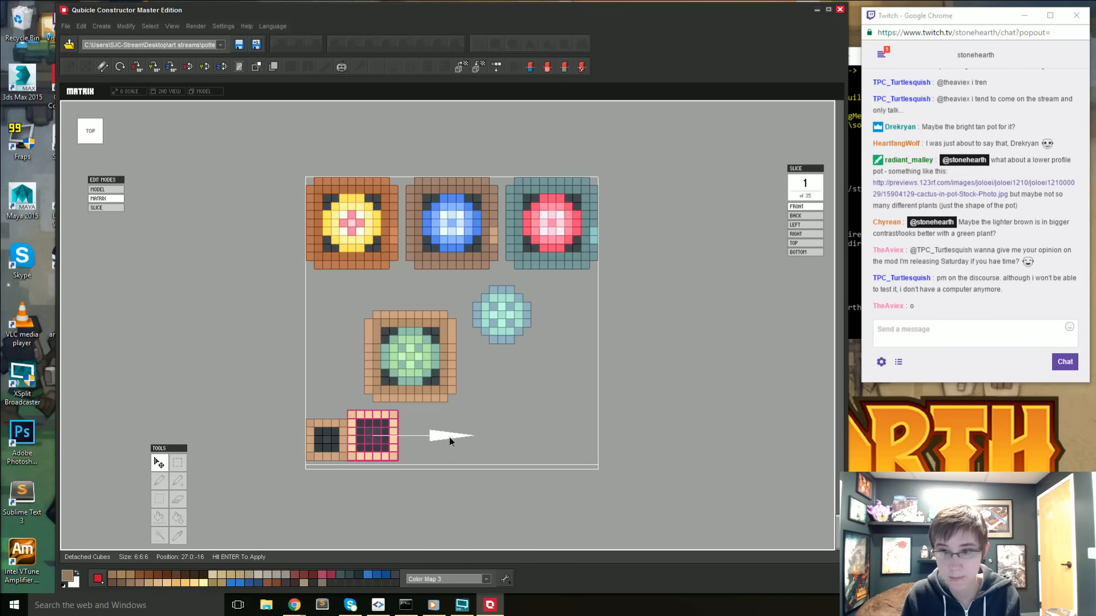
key("Return")
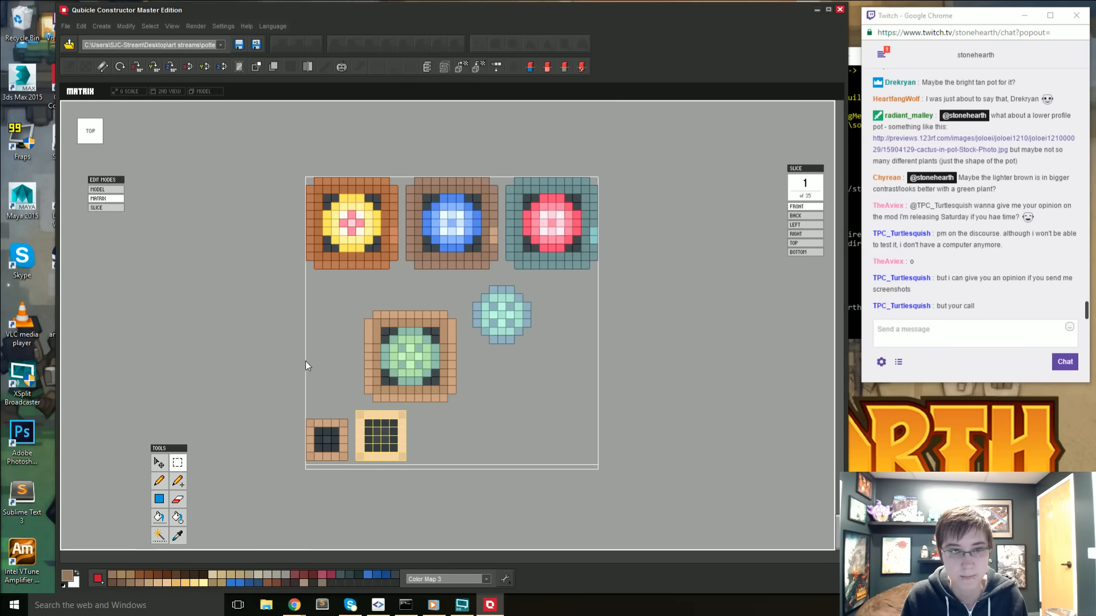
- Move the potted green succulent to the matrix's front corner, in line with the row's red-flowered pot, and apply it
left_click_drag(362, 310, 611, 357)
left_click(159, 463)
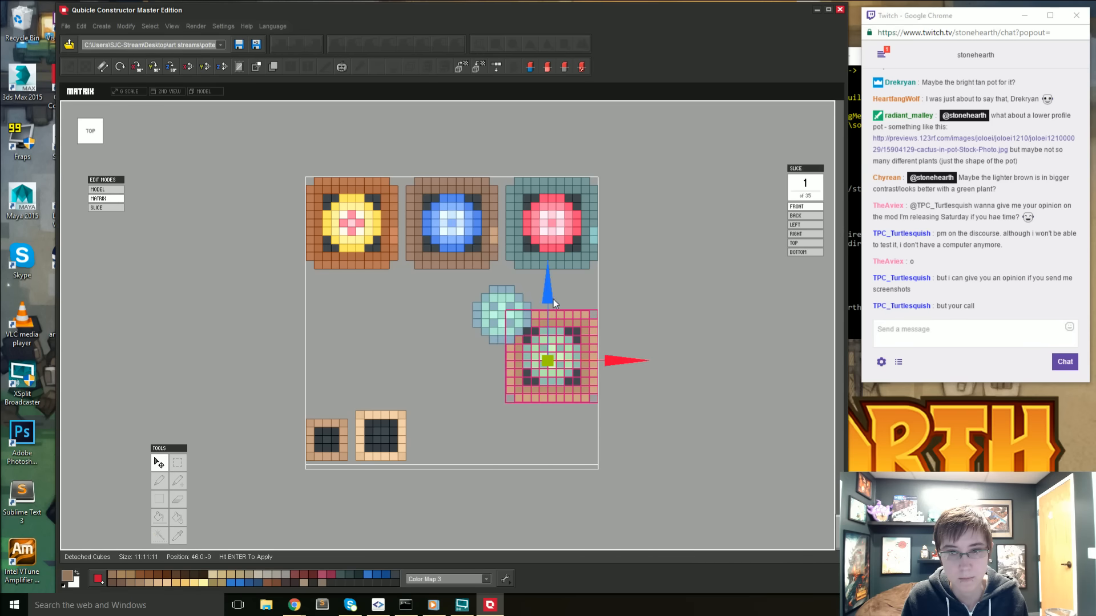
left_click_drag(553, 301, 552, 338)
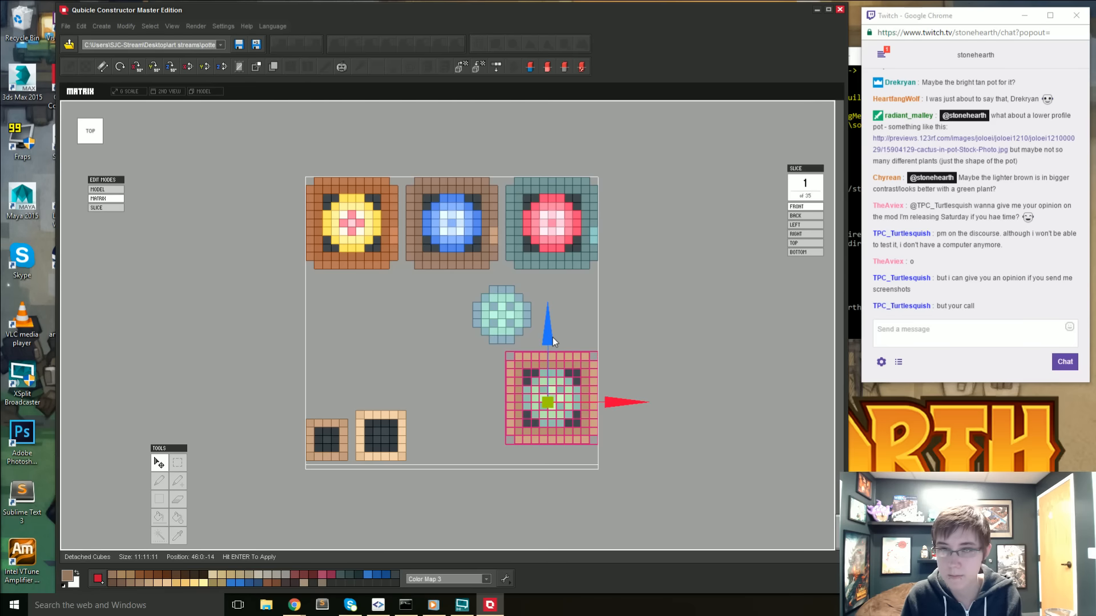
key("Return")
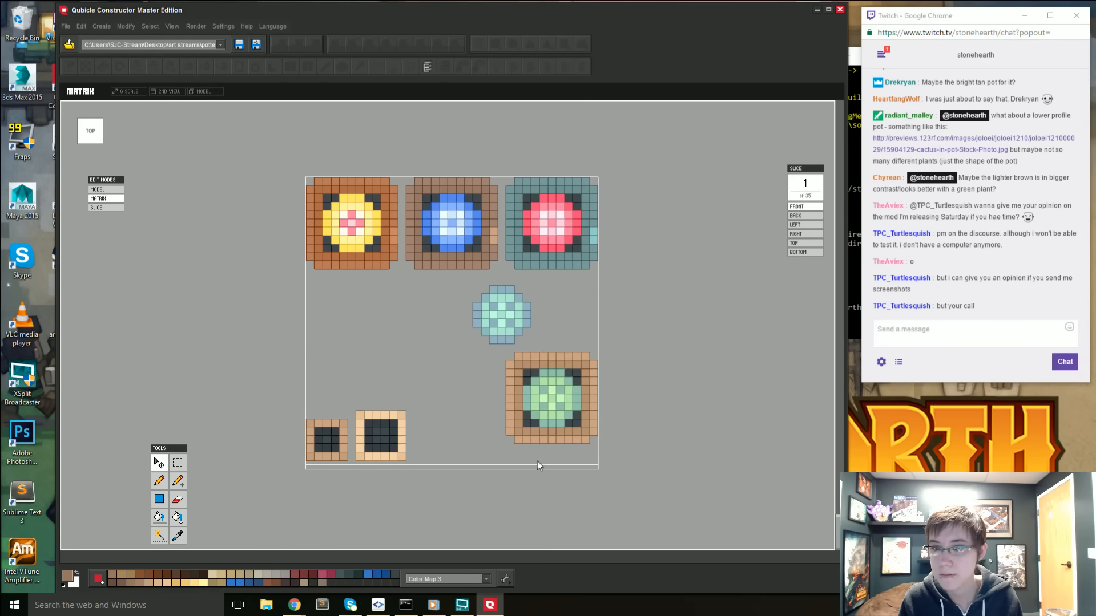
- Sample the tan from the larger empty pot's side and fill the succulent pot's body with it
right_click_drag(536, 461, 474, 409)
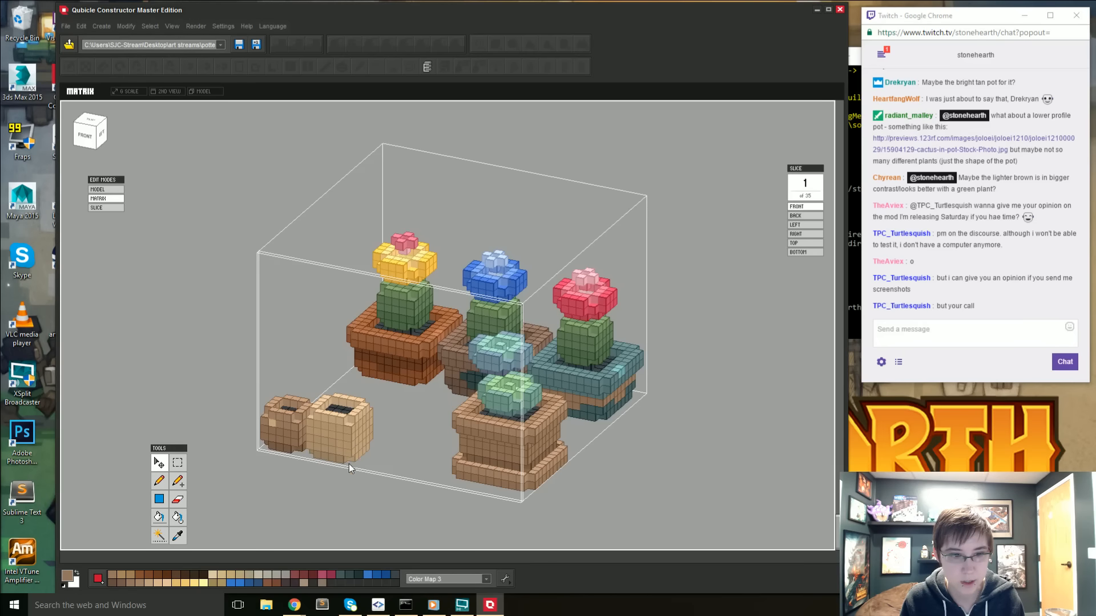
scroll(349, 465, "up", 2)
key("i")
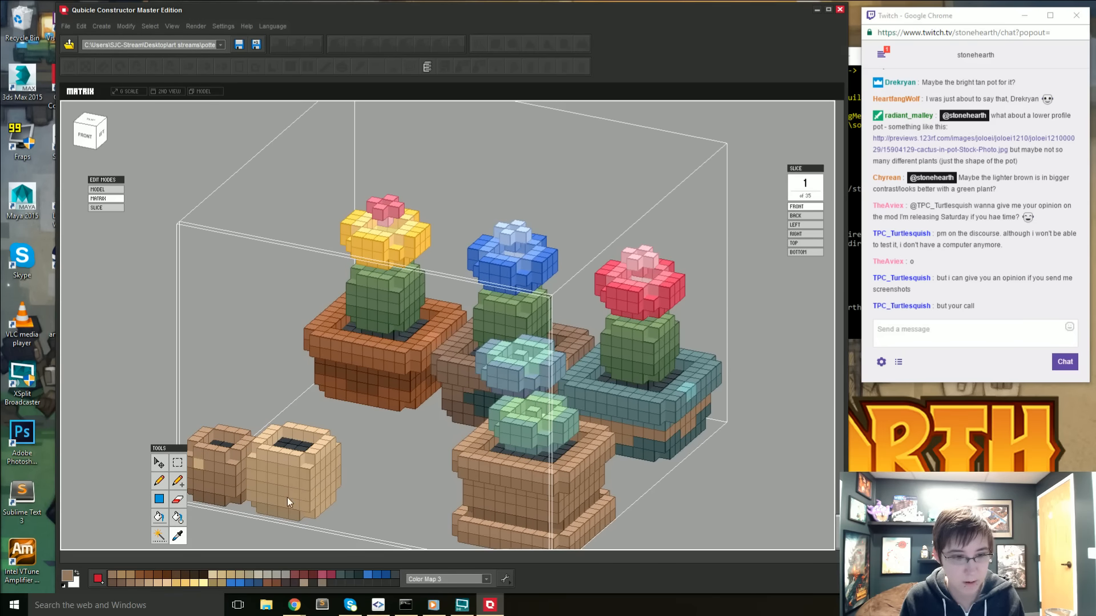
left_click(287, 498)
key("g")
left_click(484, 498)
- Sample the lighter tan near the larger empty pot's rim and fill the succulent pot's rim with it
right_click_drag(522, 508, 553, 421)
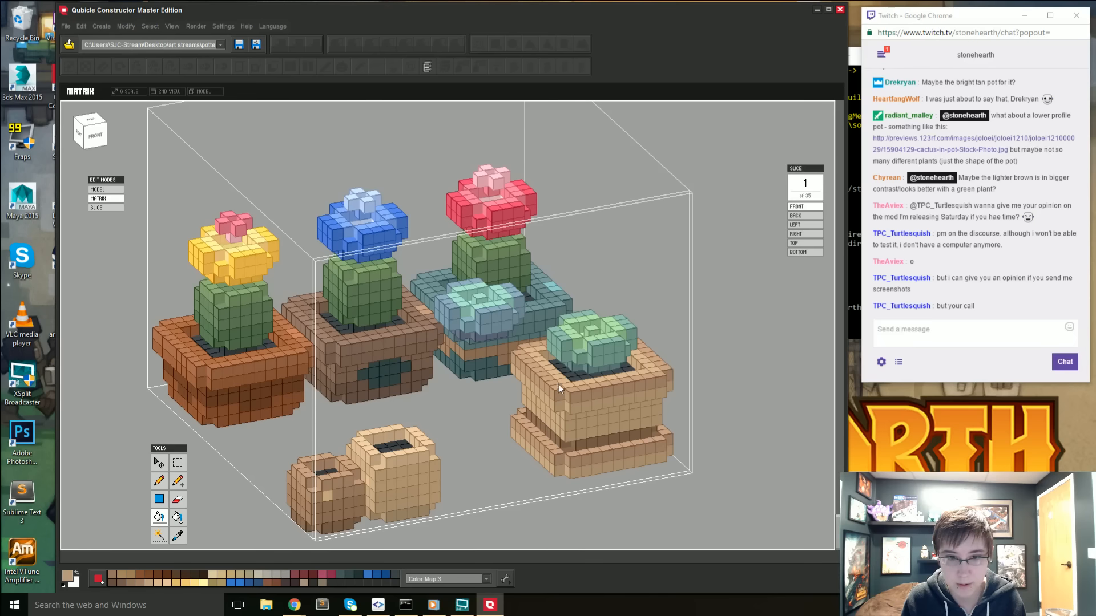
key("i")
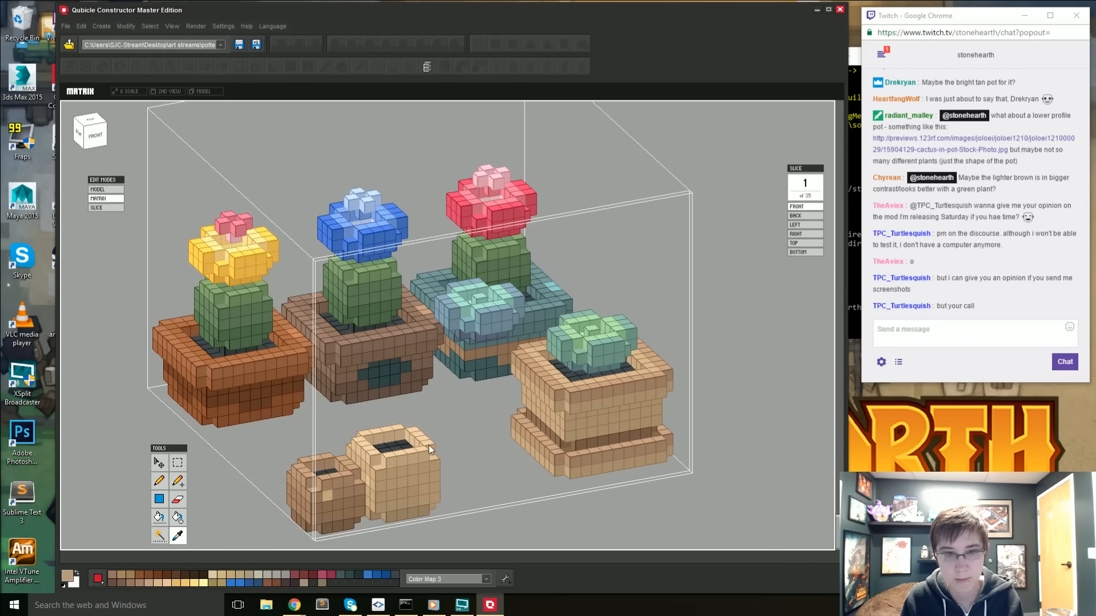
left_click(418, 454)
key("g")
left_click(554, 402)
left_click(652, 382)
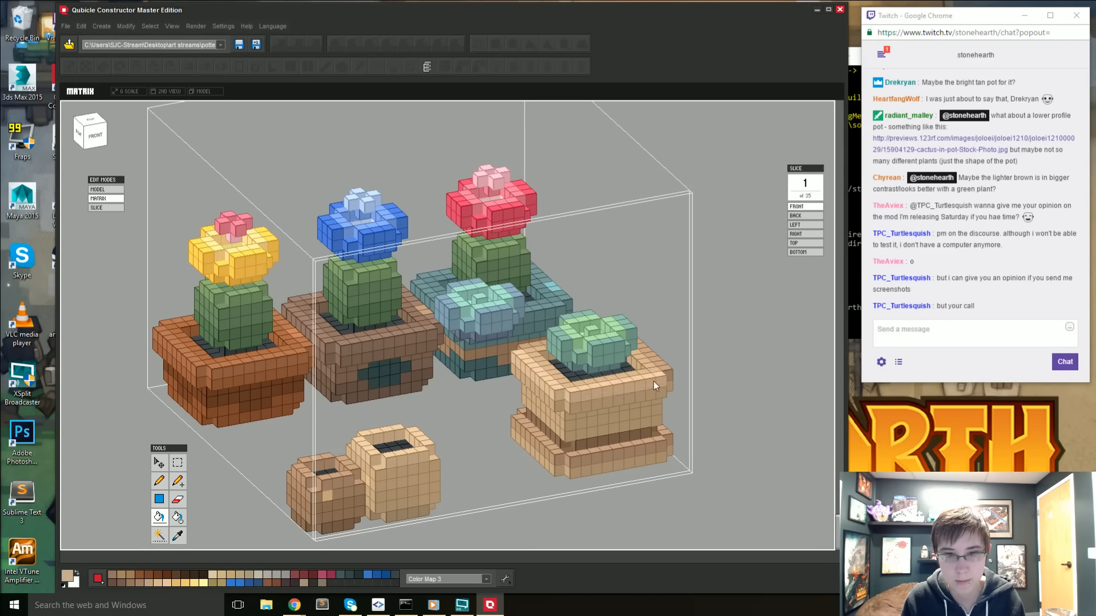
- Try to select the succulent pot's rim voxels by color and refill them with the light tan
key("w")
left_click(538, 346)
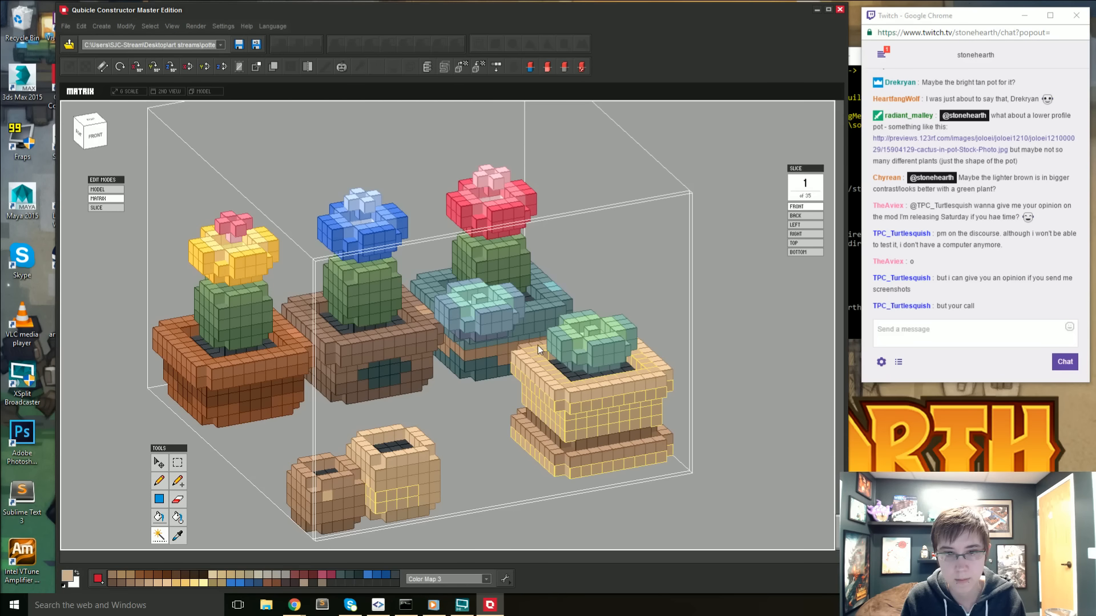
key("ctrl+d")
left_click(532, 342)
key("g")
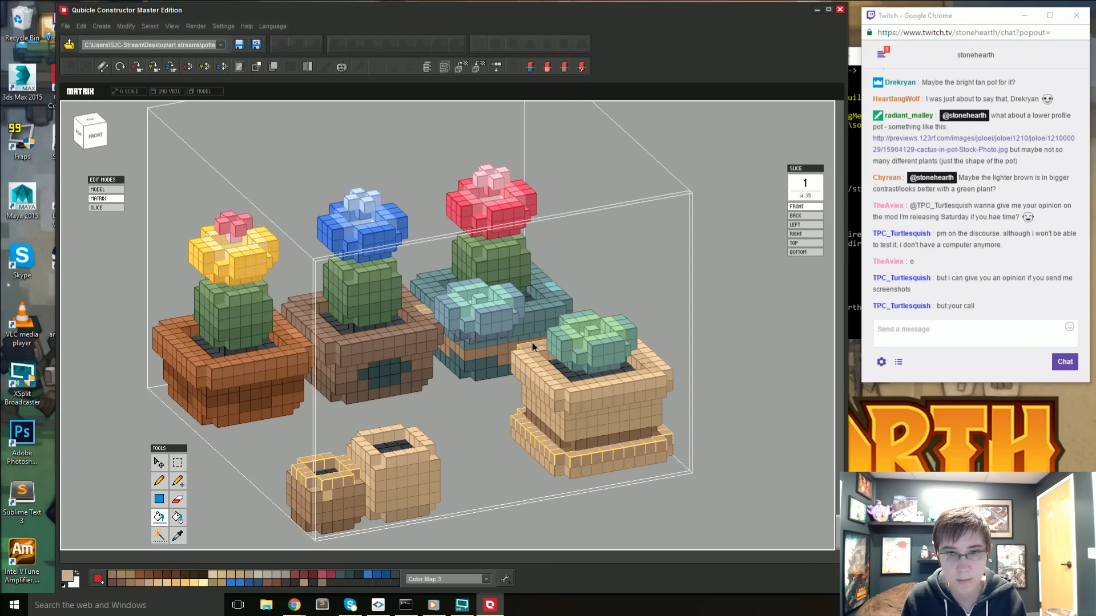
left_click(532, 343)
key("ctrl+z")
key("ctrl+d")
- Sample the larger empty pot's darker lower tan and pencil it over the dark brown shading beneath the succulent pot's body
right_click_drag(532, 342, 608, 372)
key("b")
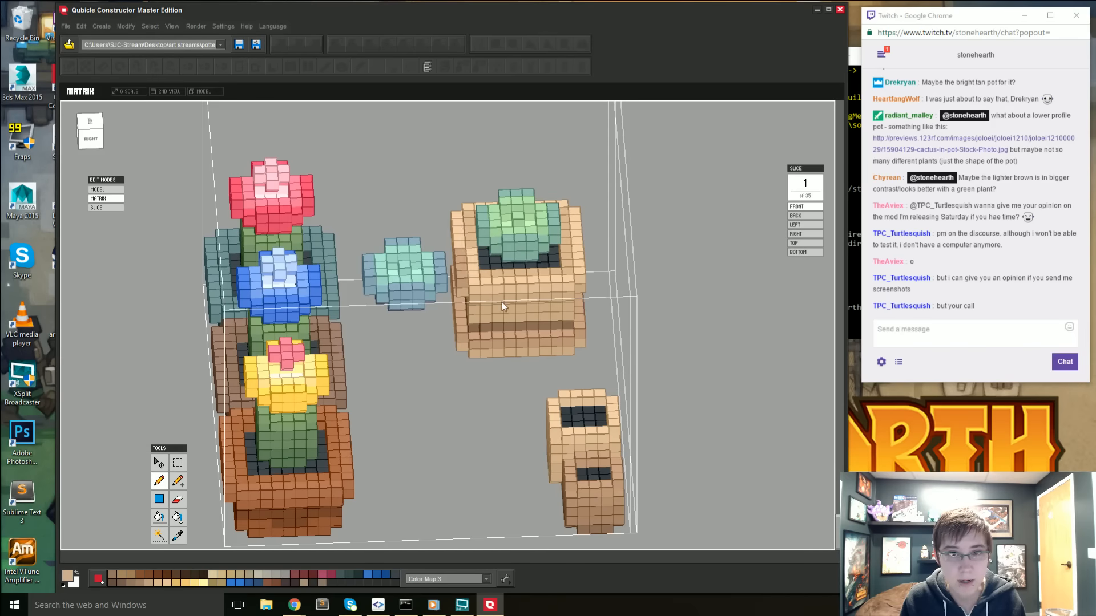
right_click_drag(465, 276, 460, 488)
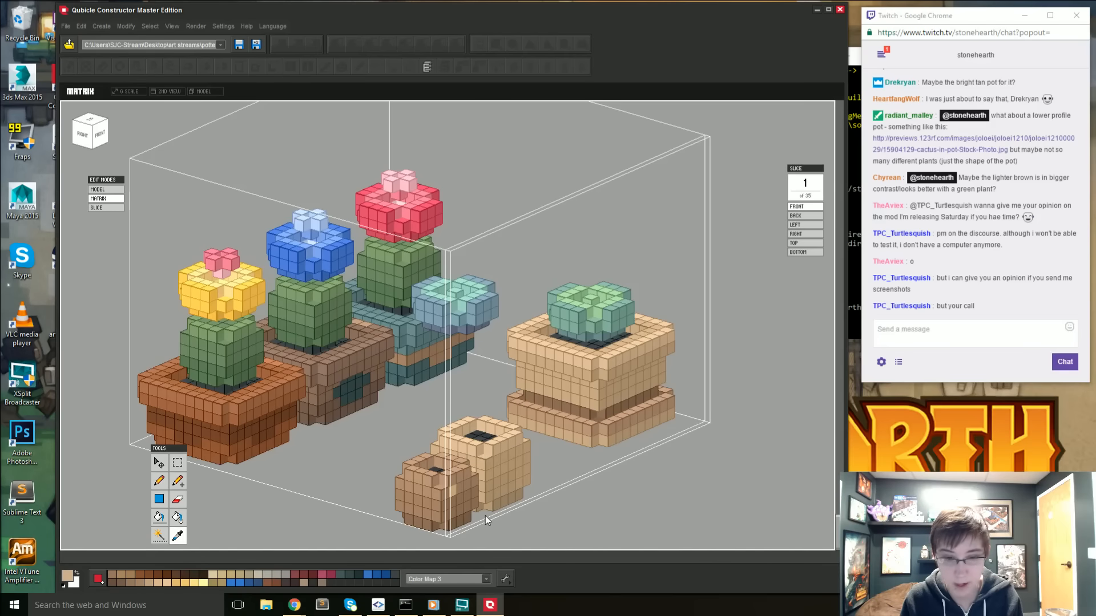
left_click(495, 498, "alt")
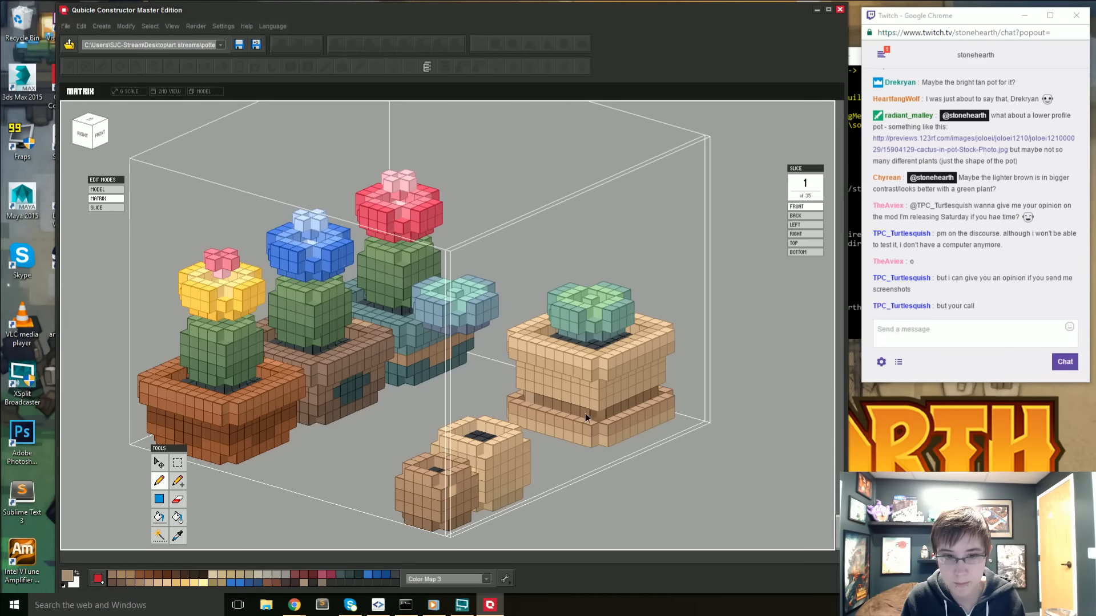
right_click_drag(602, 422, 559, 438)
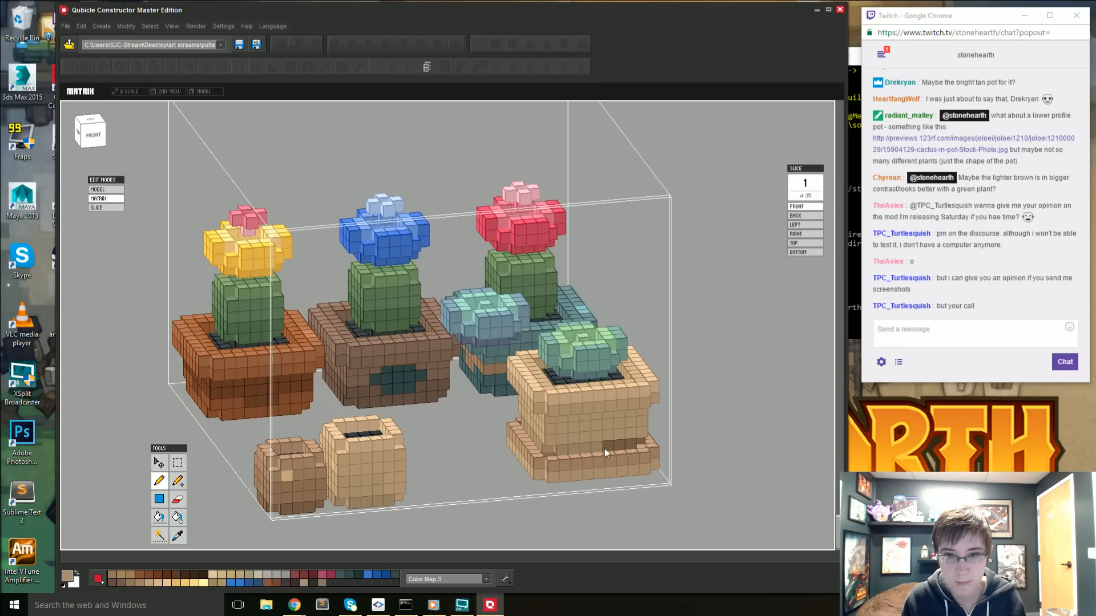
right_click_drag(643, 443, 439, 493)
right_click_drag(513, 504, 370, 501)
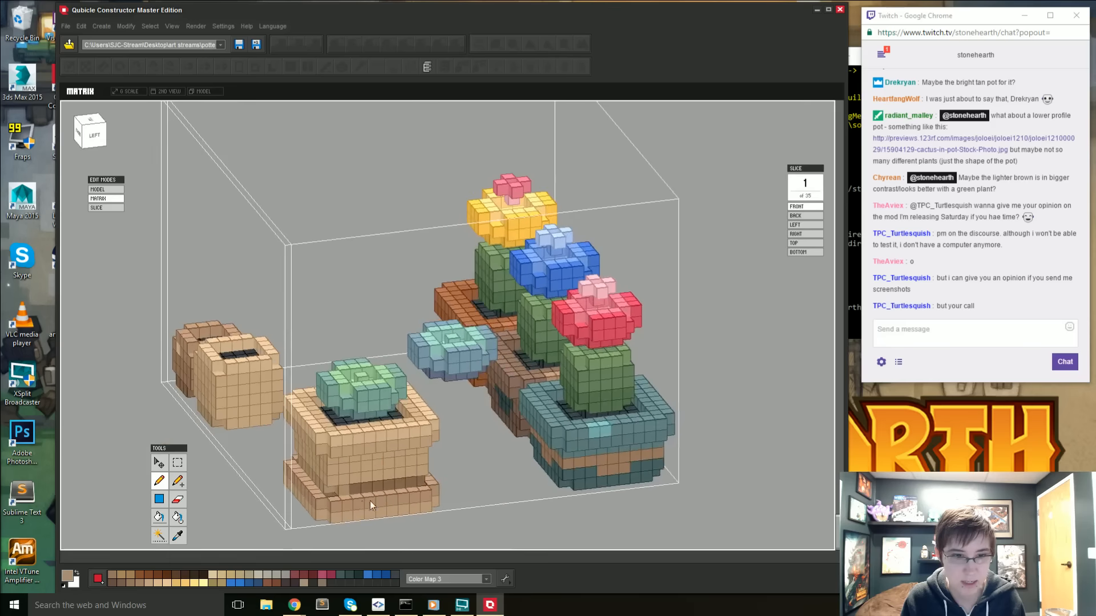
right_click_drag(470, 484, 269, 470)
left_click_drag(234, 463, 292, 472)
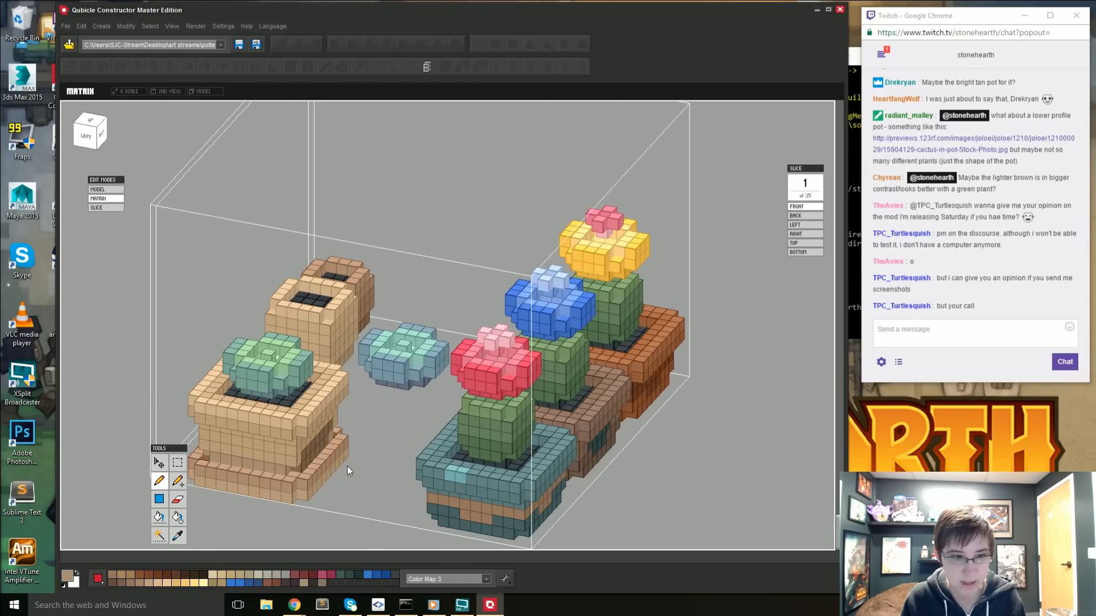
- Pencil over the dark brown shading on the pot's back side, then touch it up with the sampled body tan
right_click_drag(347, 467, 262, 447)
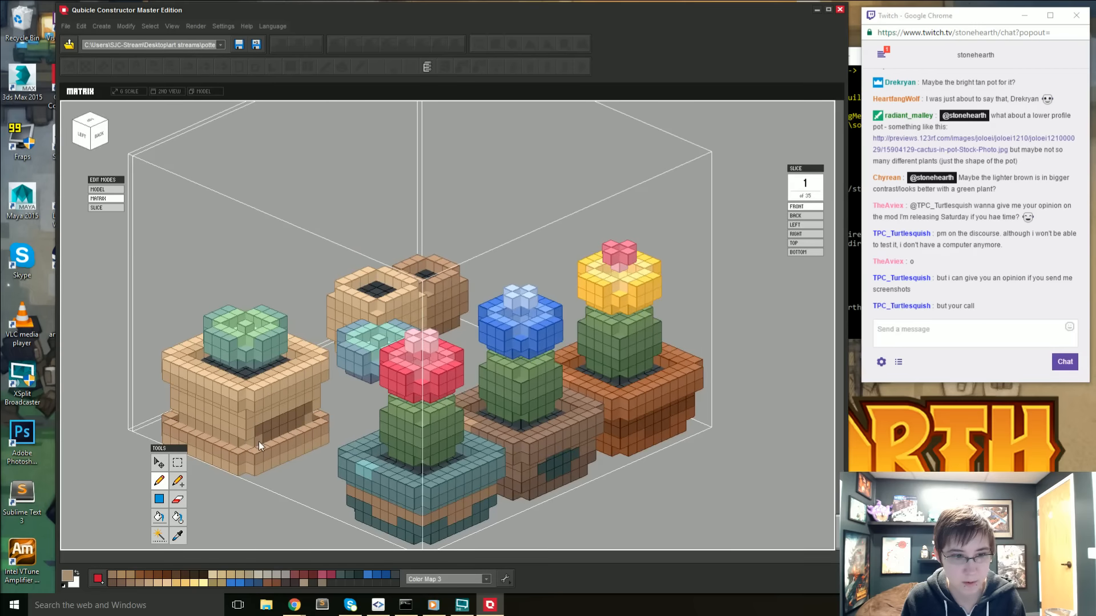
left_click_drag(259, 440, 302, 421)
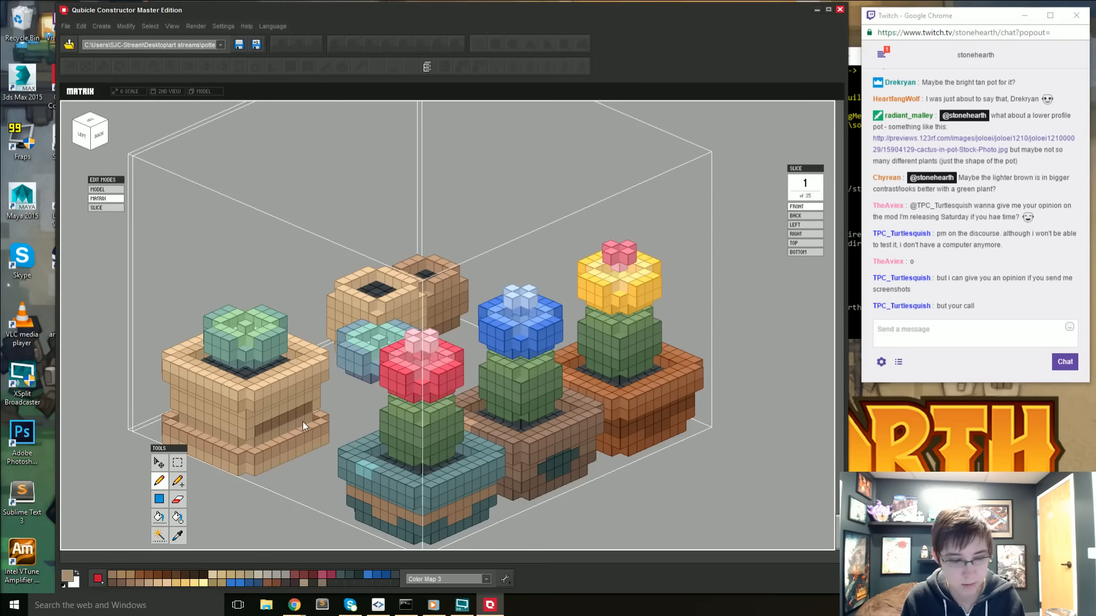
left_click(256, 420, "alt")
left_click(259, 429)
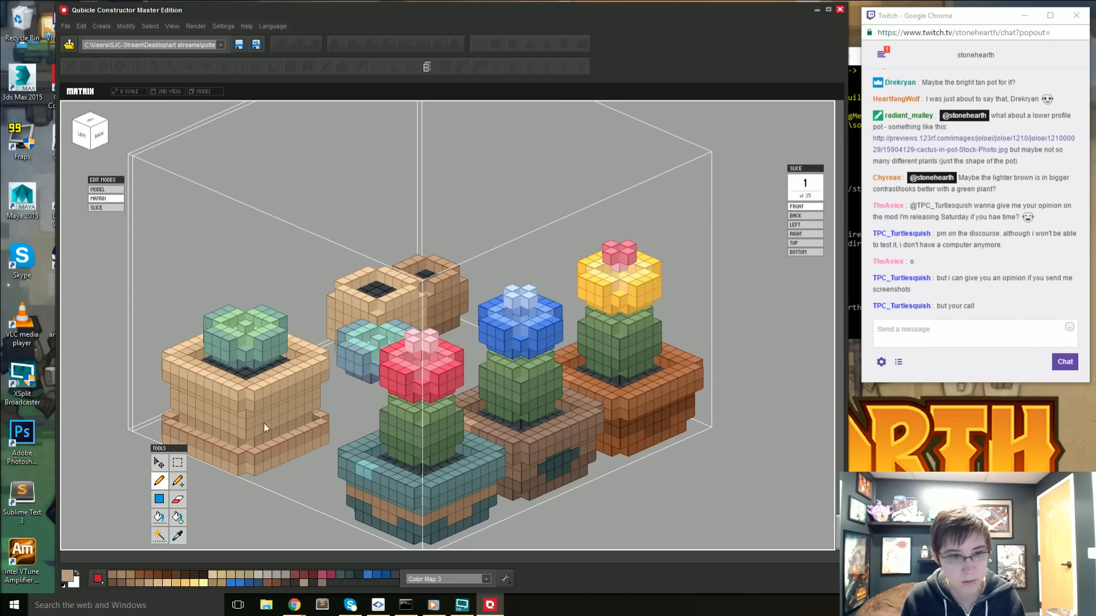
- Select the succulent pot's base ledge by color, exclude the small brown pot, fill the ledge with tan and deselect
right_click_drag(263, 423, 446, 454)
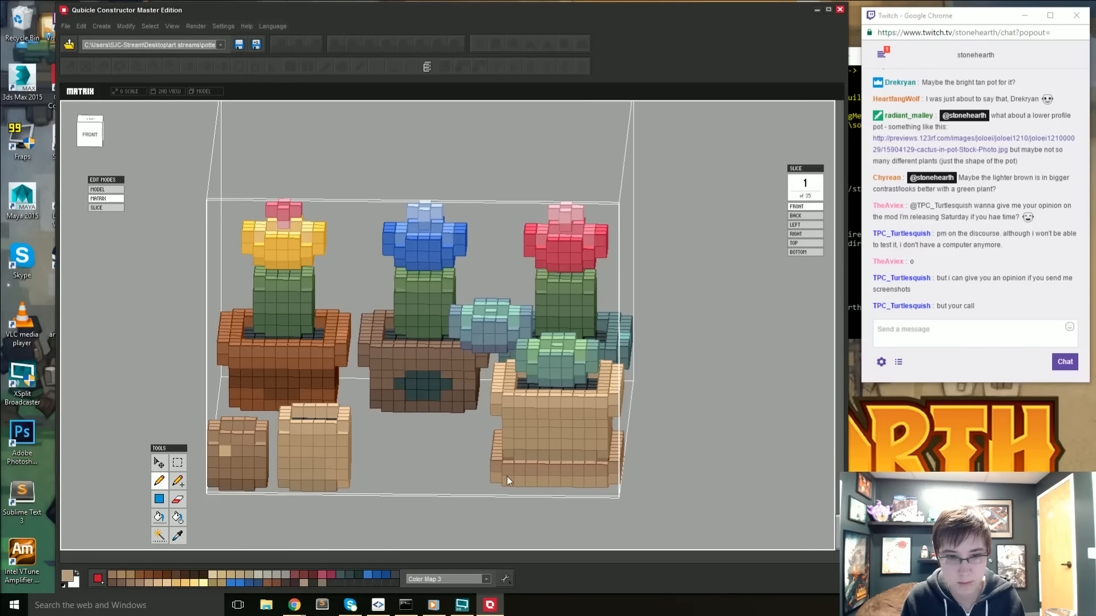
right_click_drag(507, 477, 534, 476)
key("f")
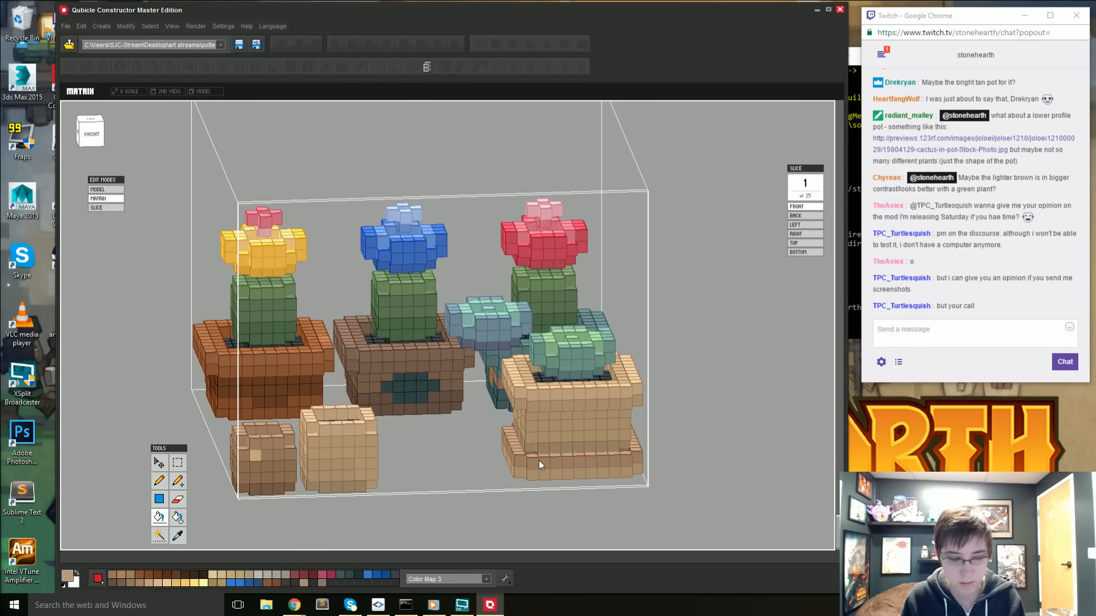
key("alt")
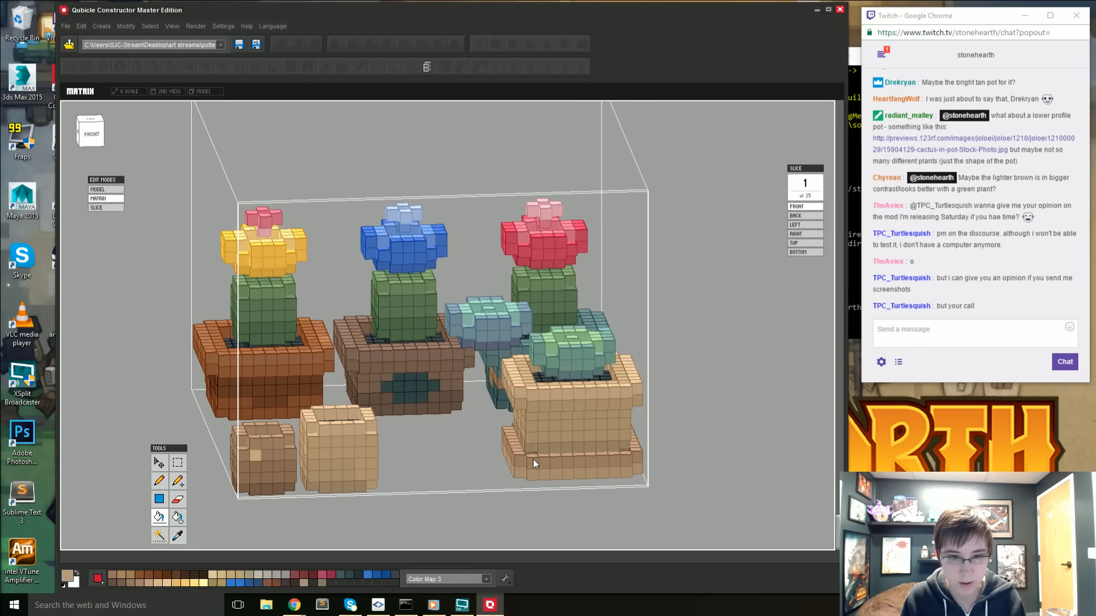
key("w")
left_click(533, 460)
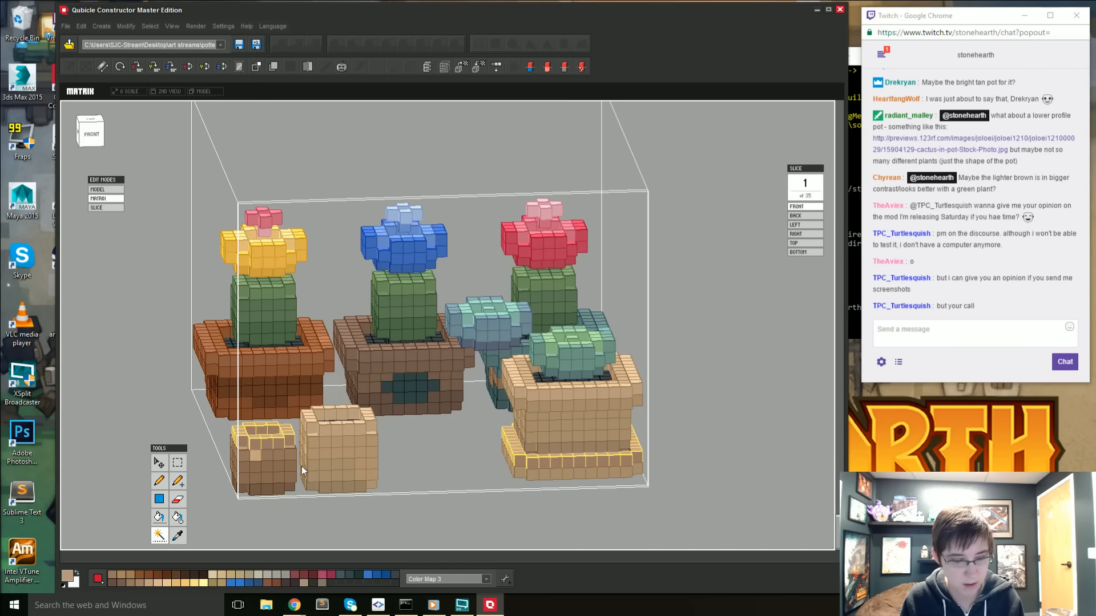
left_click(182, 463)
left_click_drag(222, 420, 326, 494, "alt")
key("f")
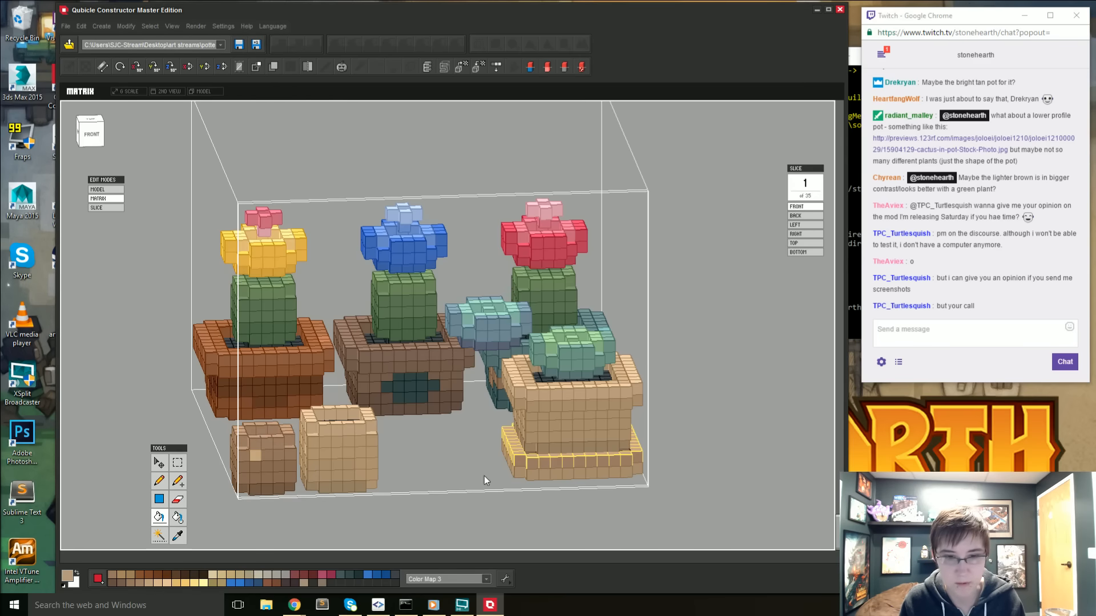
left_click(563, 464)
key("ctrl+d")
- Return to the full model, deselect the matrix and examine the tan succulent pot among the surrounding pots
right_click_drag(461, 444, 544, 462)
key("1")
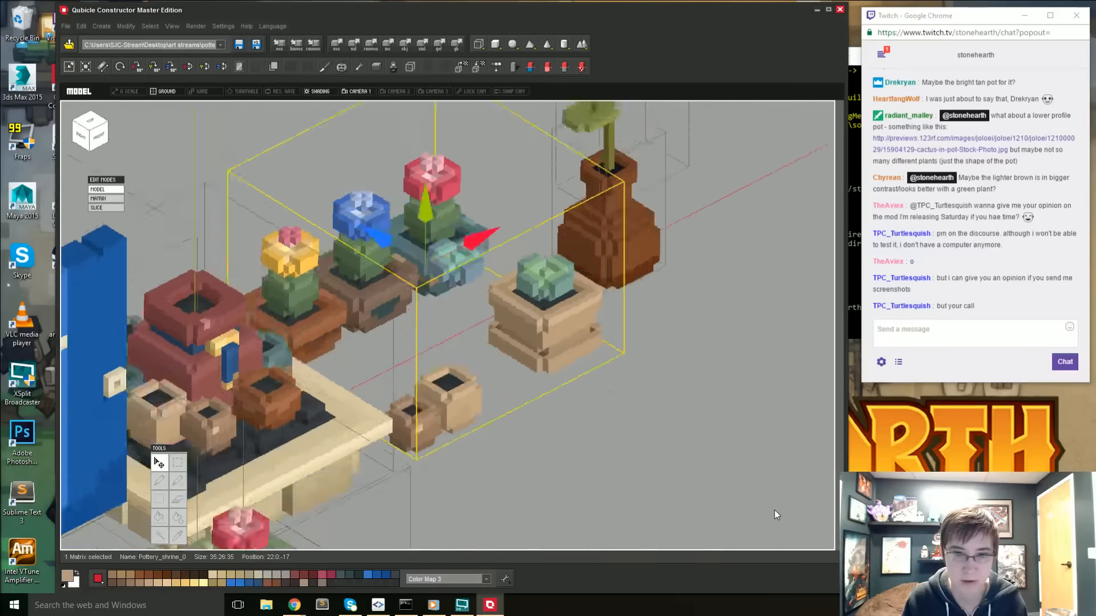
left_click(611, 465)
right_click_drag(610, 465, 507, 449)
right_click_drag(475, 395, 505, 396)
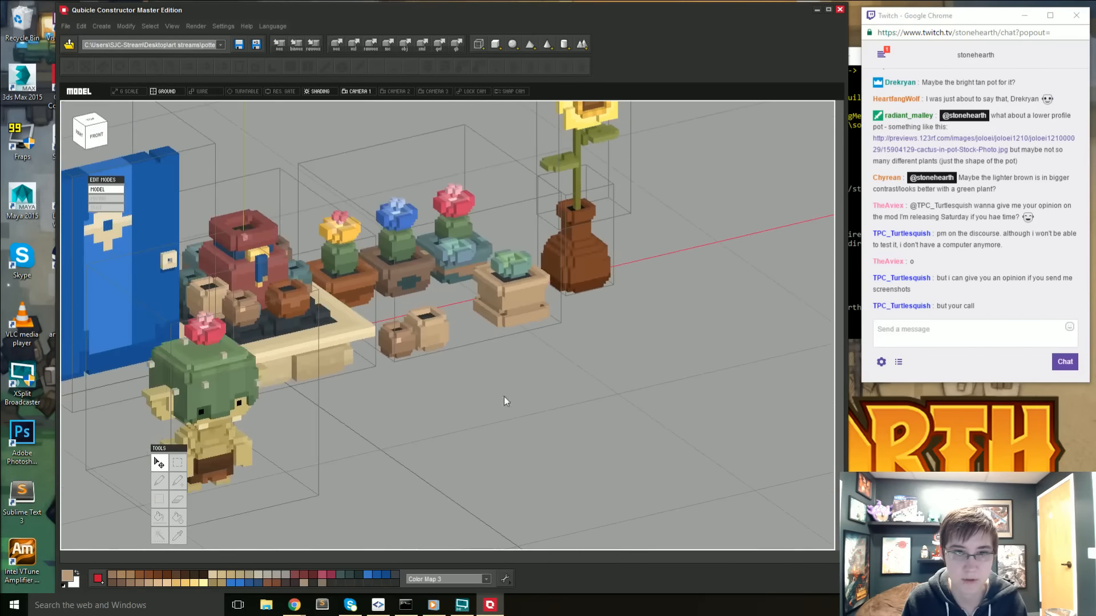
- Open the potted plants matrix, sample the succulent pot's tan and pencil over leftover dark voxels around the base, checking all sides
double_click(515, 316)
right_click_drag(560, 427, 546, 457)
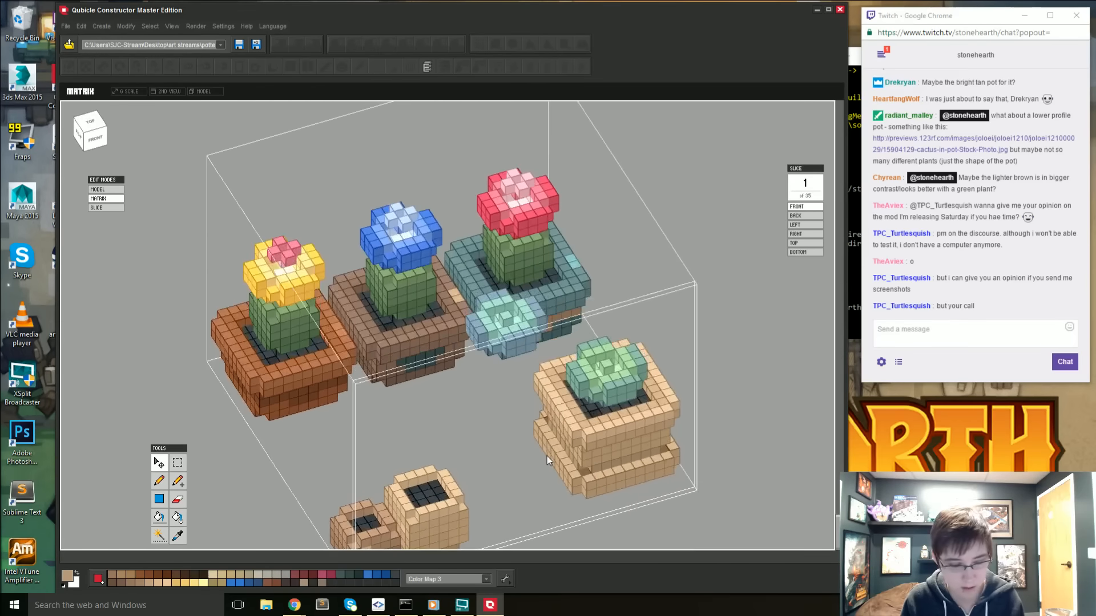
key("alt")
left_click(599, 467, "alt")
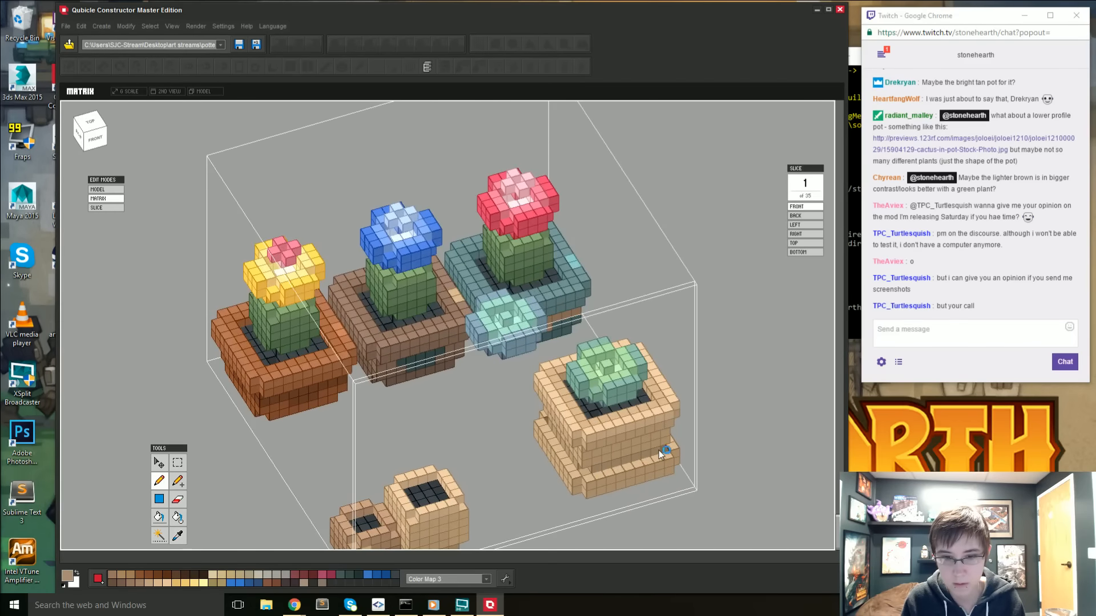
right_click_drag(663, 450, 427, 445)
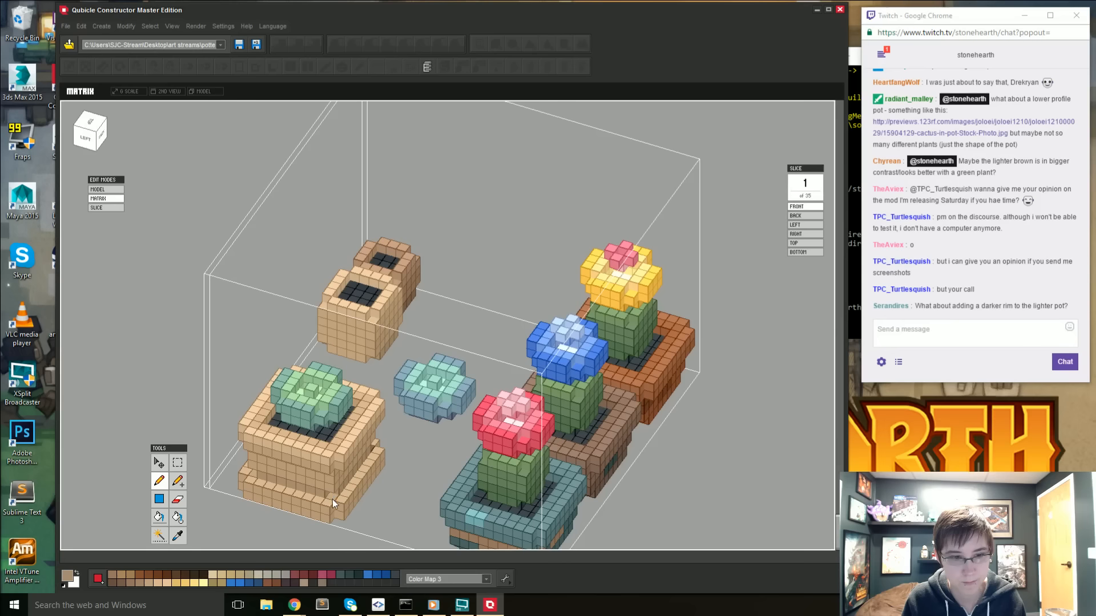
scroll(332, 498, "up", 2)
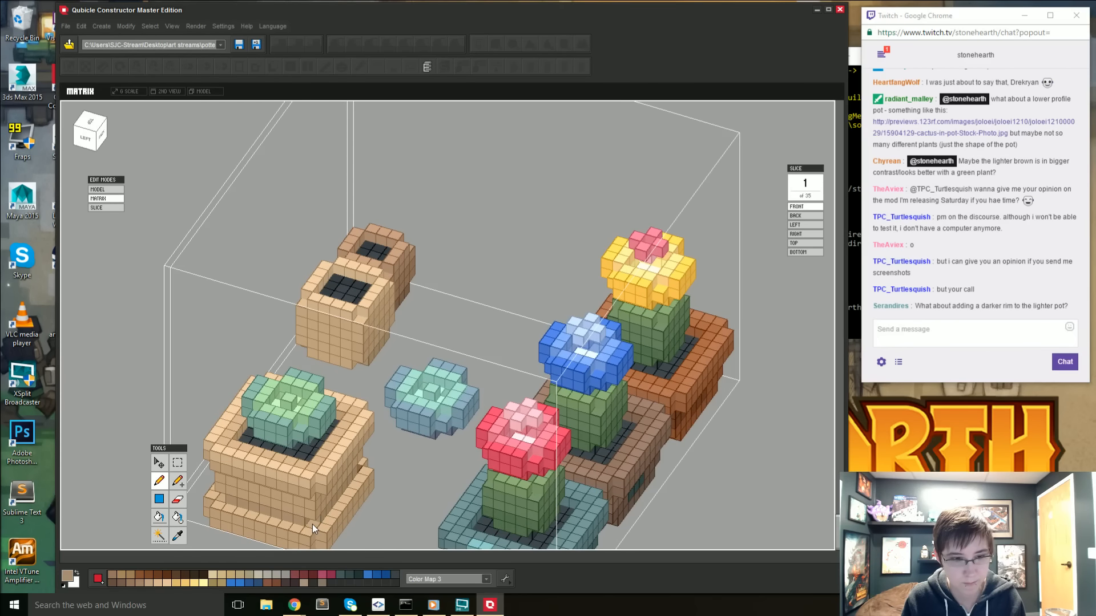
scroll(311, 533, "up", 3)
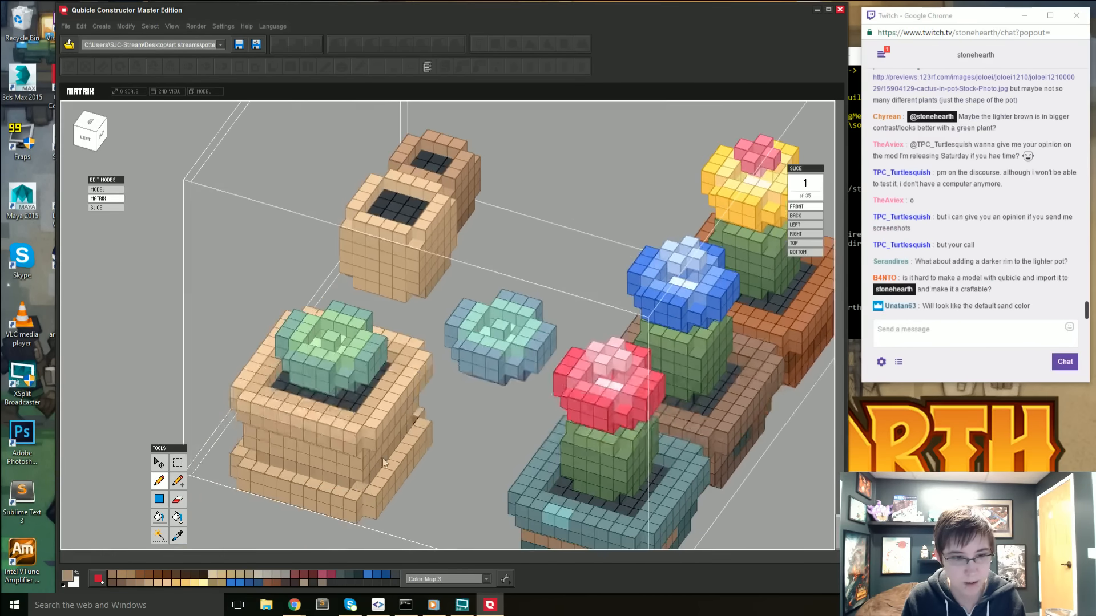
right_click_drag(357, 486, 591, 496)
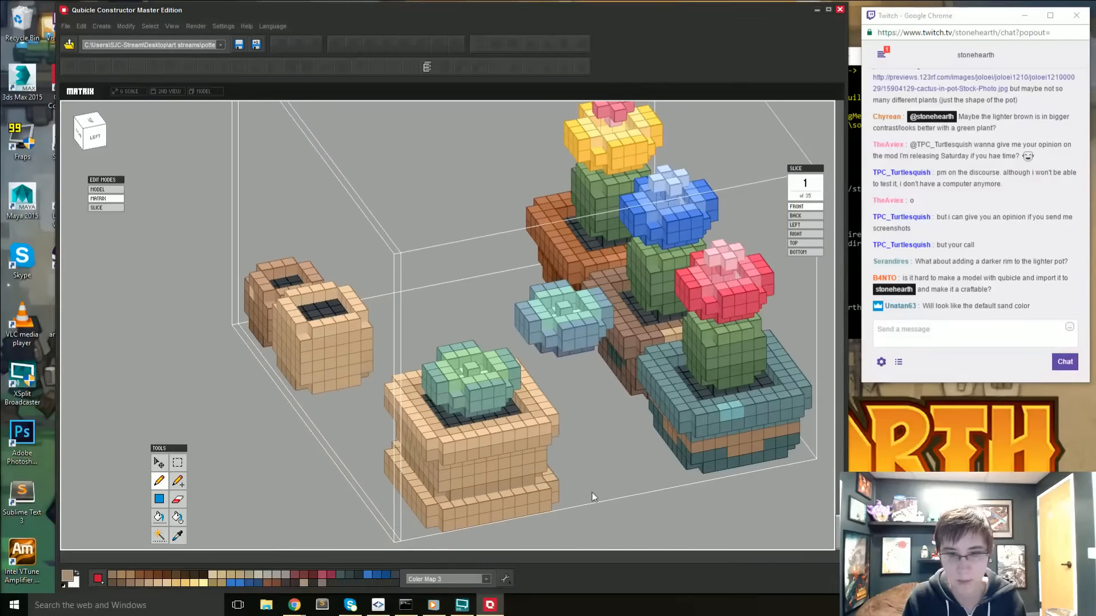
- Return to the full model, deselect the matrix and examine the tan succulent pot from above and from the front
key("Tab")
scroll(616, 519, "down", 3)
left_click(583, 486)
right_click_drag(488, 443, 461, 451)
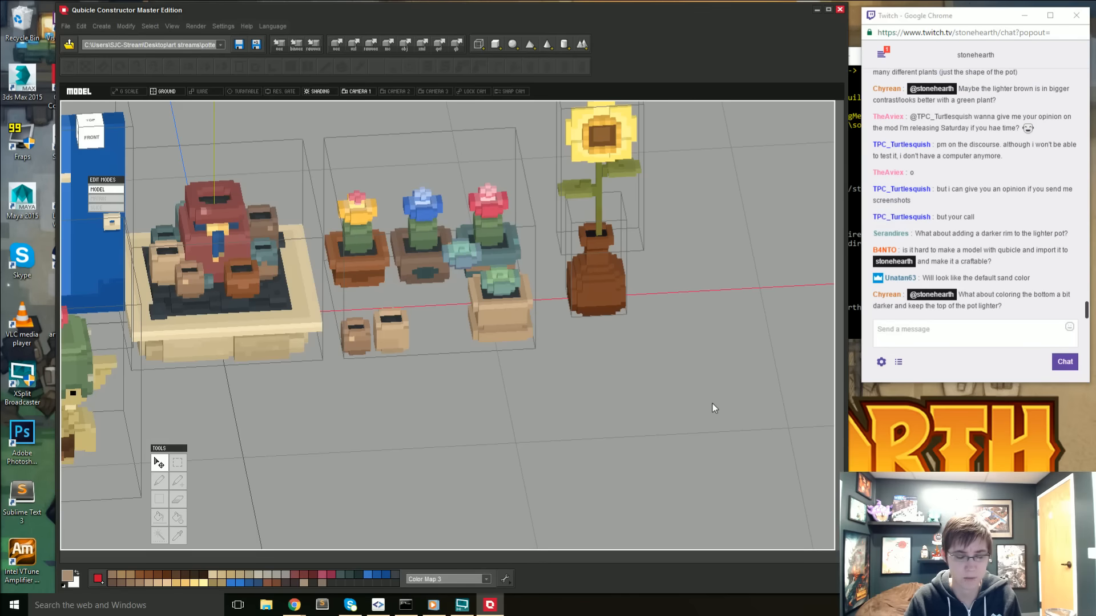
right_click_drag(479, 413, 465, 457)
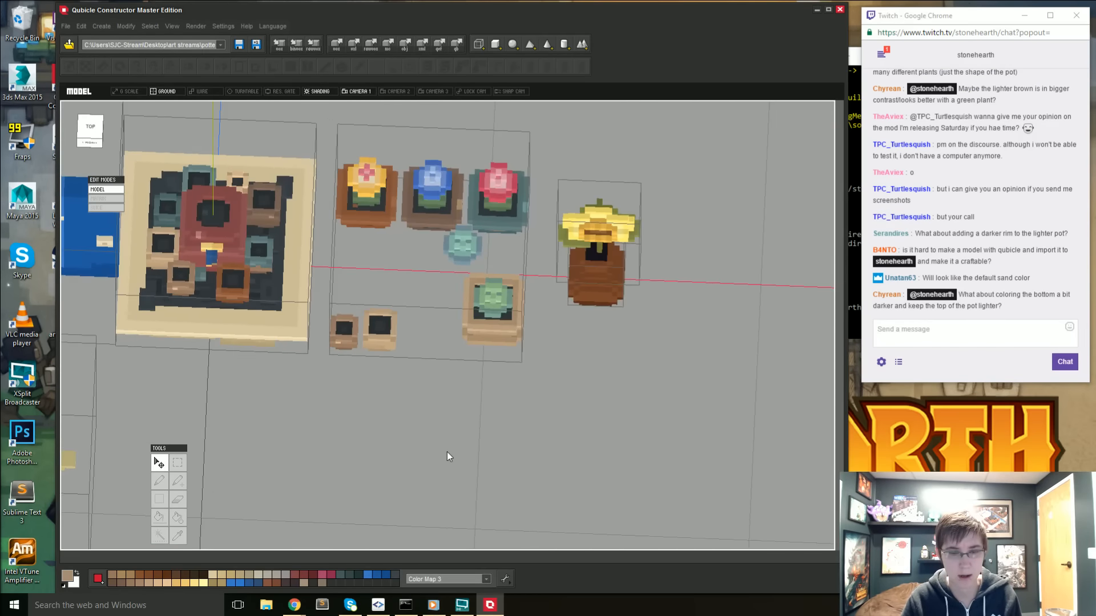
mouse_move(453, 382)
right_mouse_down()
mouse_move(428, 389)
mouse_move(446, 396)
mouse_move(446, 364)
right_mouse_up()
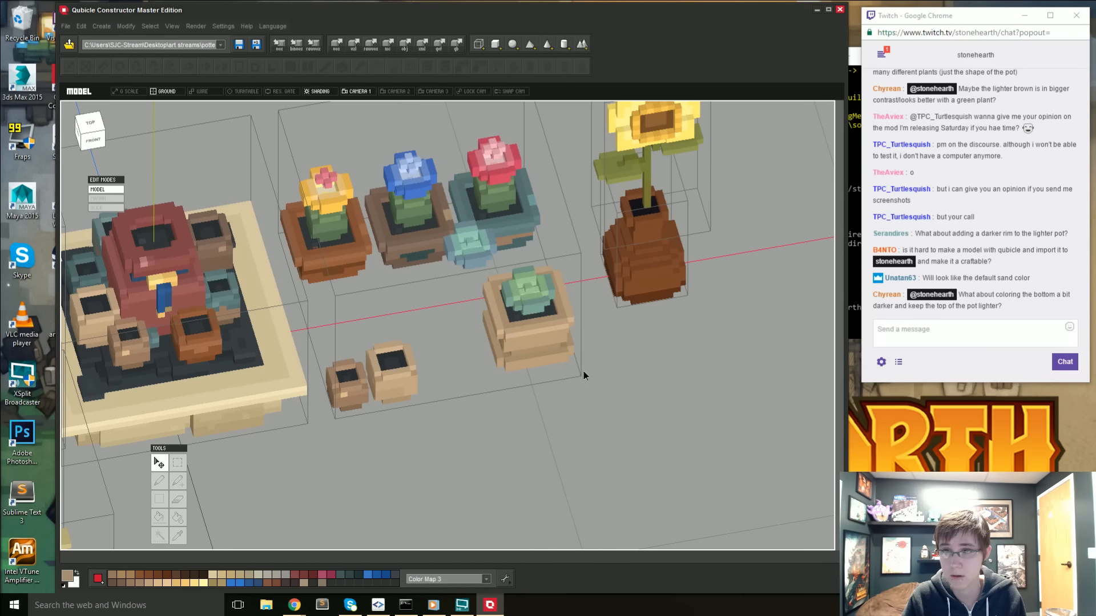
right_click_drag(584, 371, 570, 331)
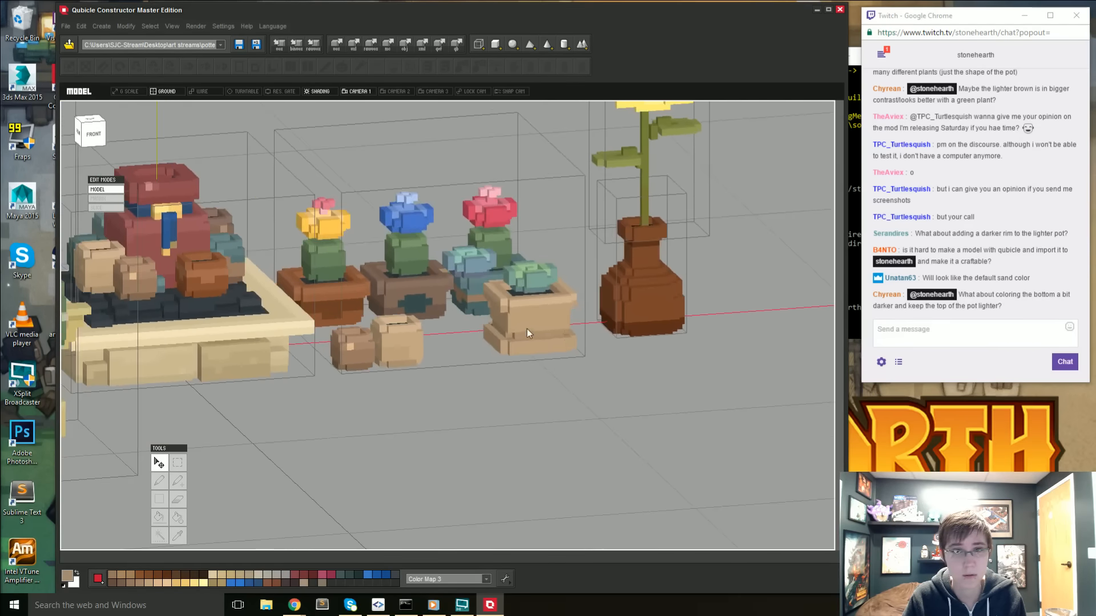
- Mix tan #BDA283 for the succulent pot's rim, select the rim by color without the empty pot, and fill it
double_click(526, 330)
right_click_drag(548, 388, 559, 434)
scroll(566, 428, "up", 2)
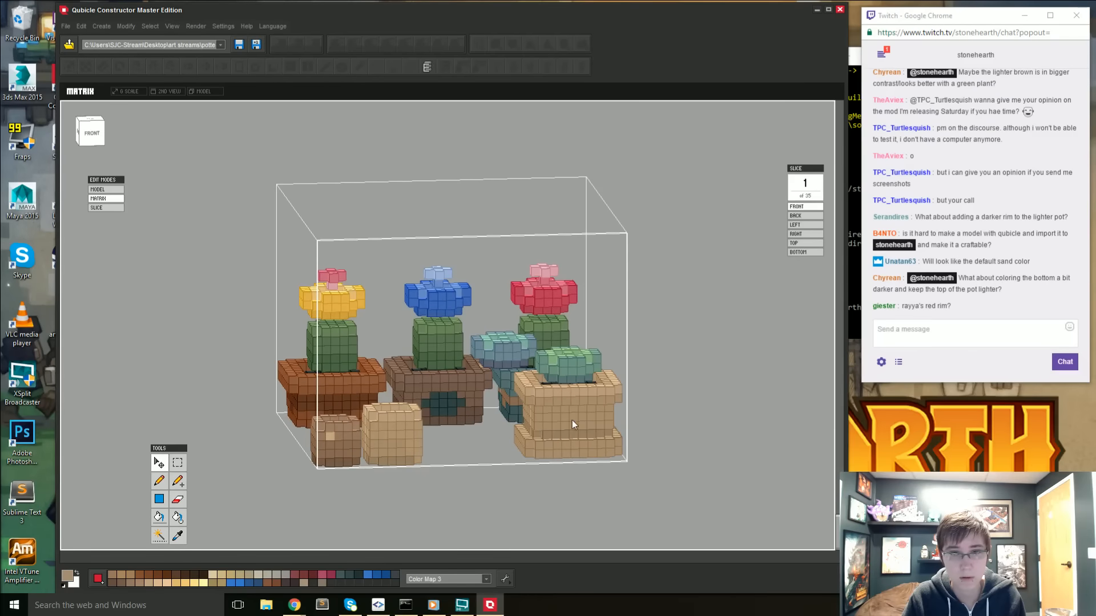
key("i")
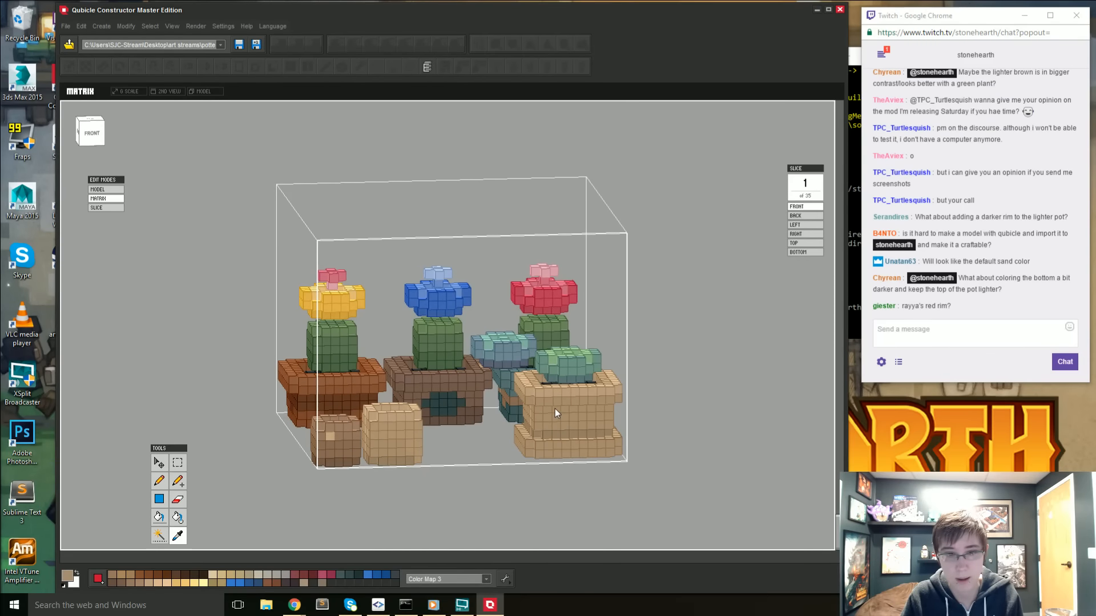
left_click(67, 576)
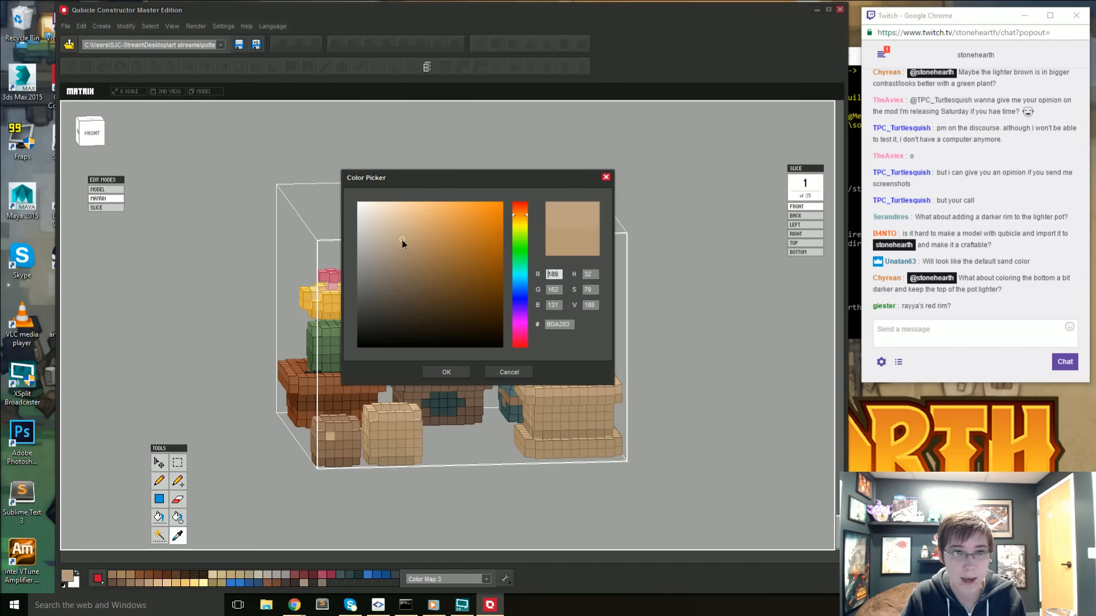
left_click(446, 372)
key("w")
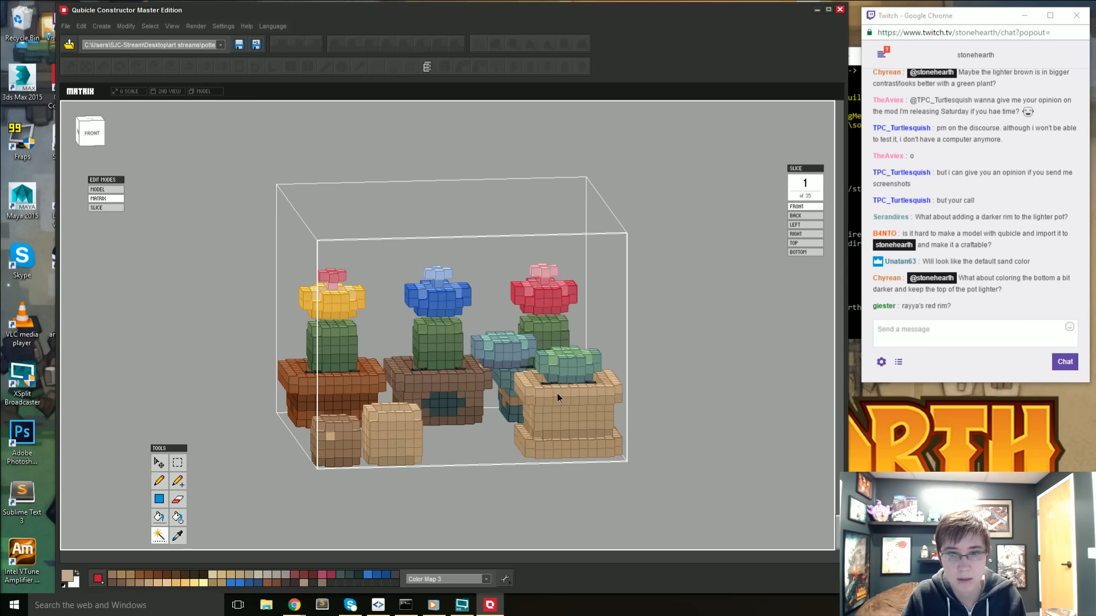
key("m")
left_click_drag(335, 394, 423, 455, "alt")
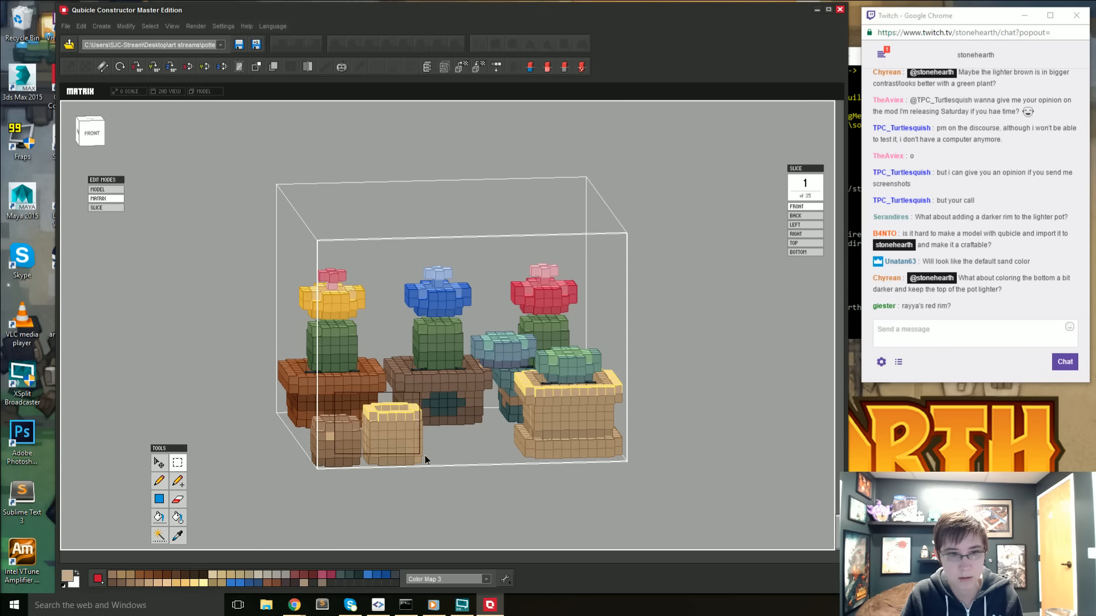
key("g")
left_click(558, 395)
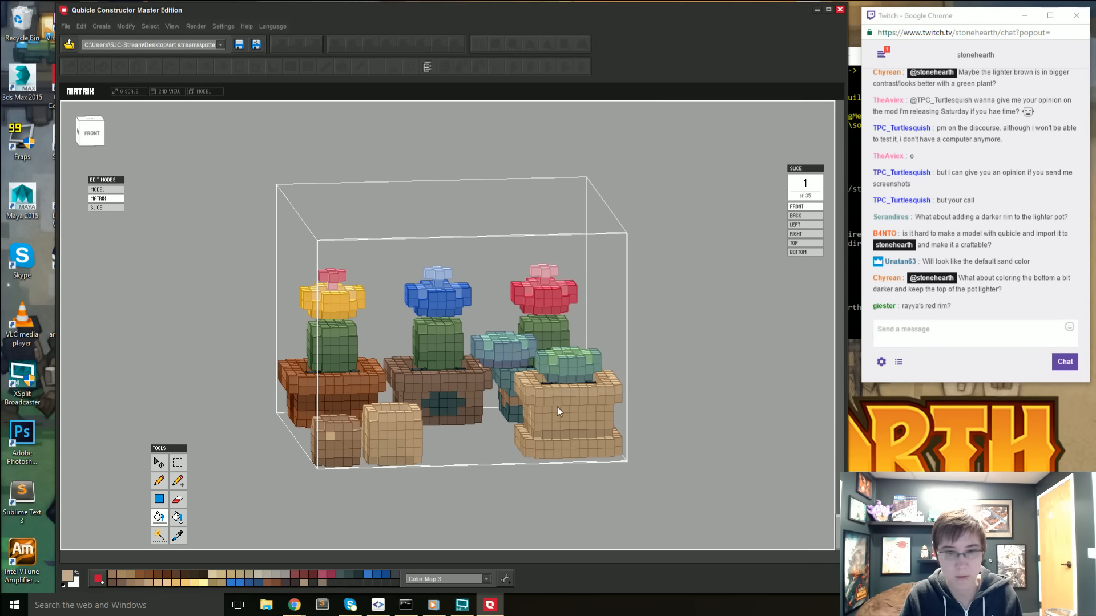
- Sample the tan of the succulent pot's body and mix a slightly darker, less saturated shade from it
mouse_move(557, 406)
right_mouse_down()
mouse_move(561, 428)
mouse_move(546, 422)
right_mouse_up()
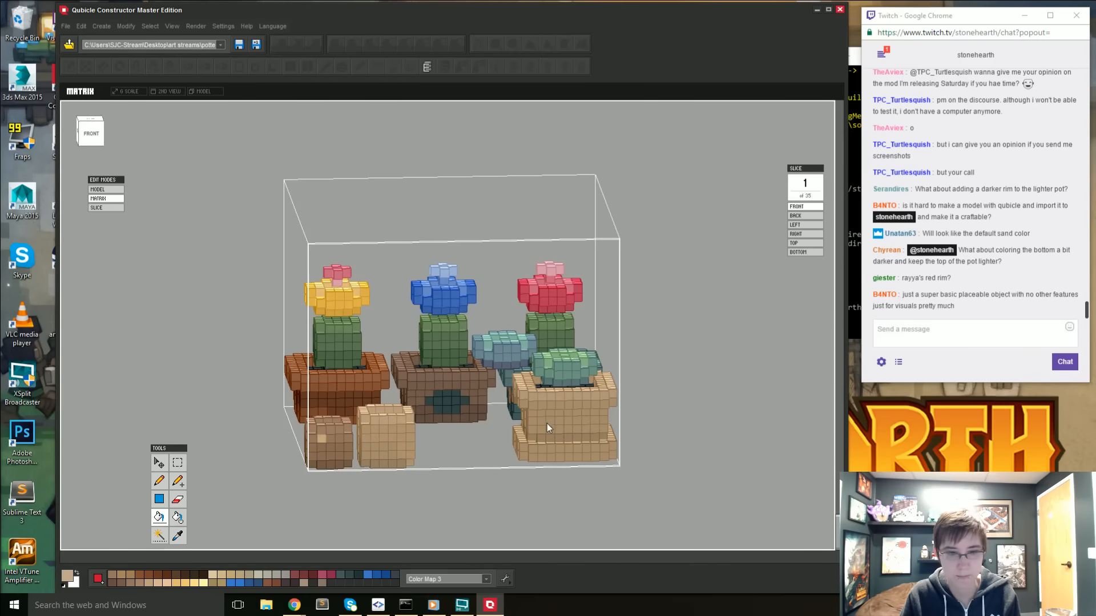
key("i")
left_click(552, 429)
left_click(69, 574)
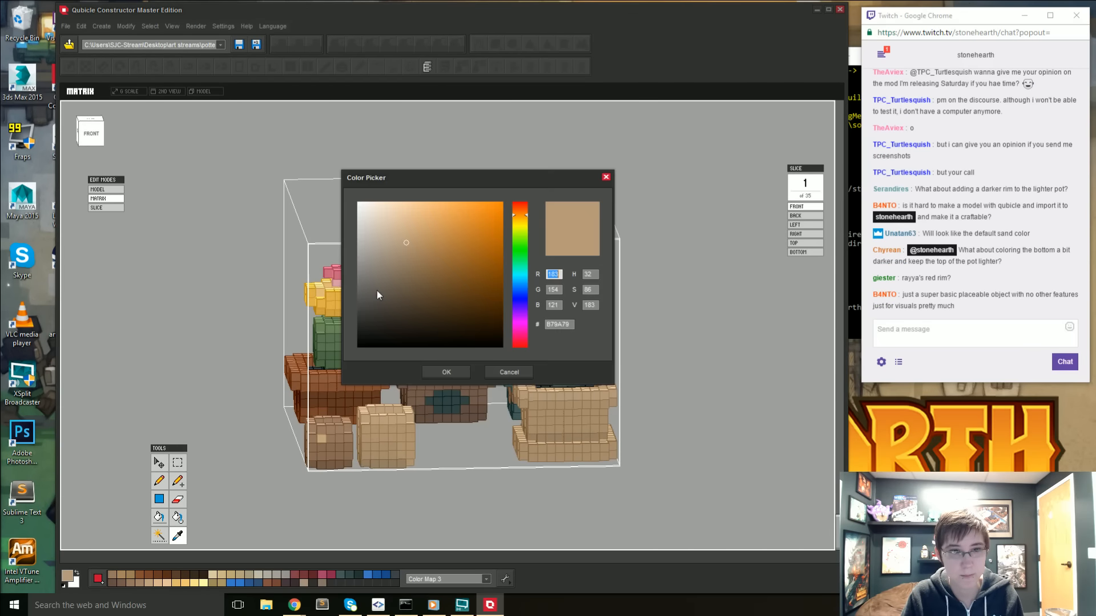
left_click(403, 248)
left_click(452, 369)
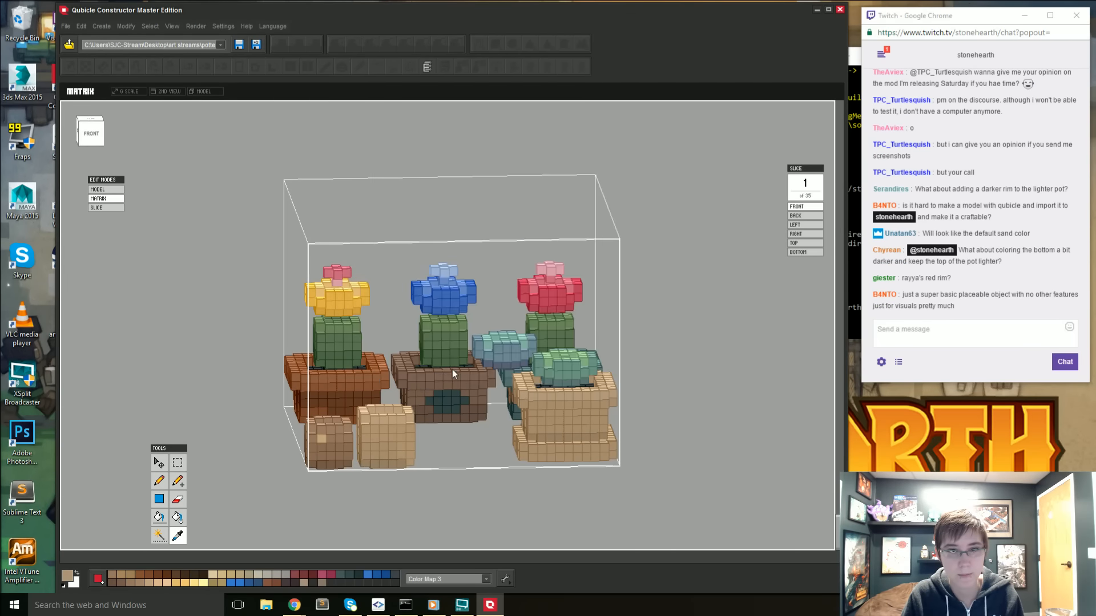
- Select the succulent pot's body by color, exclude the rim and base ledge, fill it with the new shade and deselect
key("w")
left_click(551, 424)
key("ctrl+d")
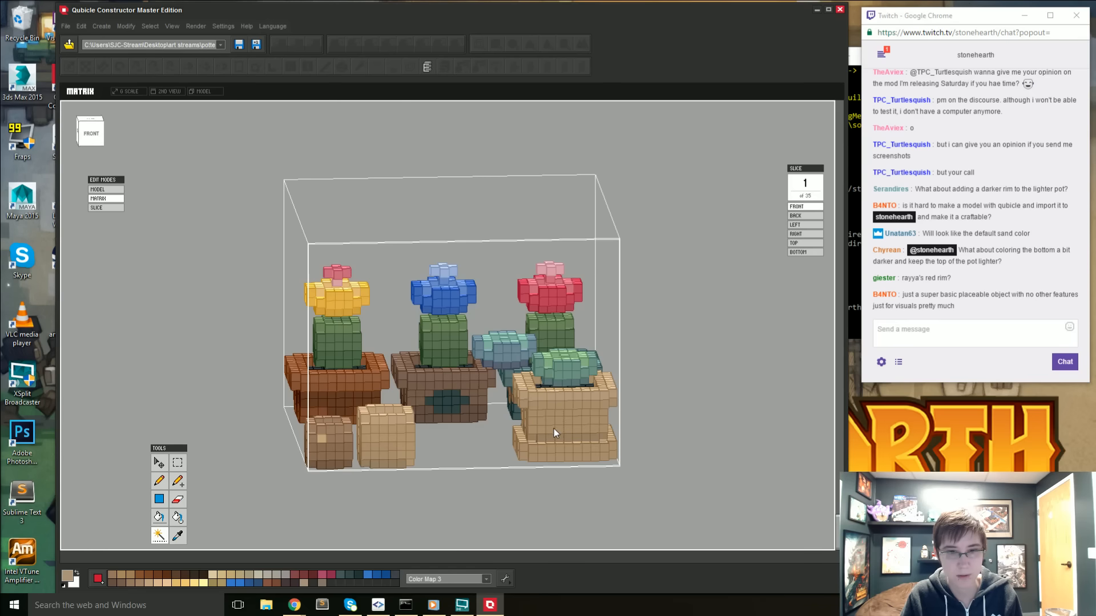
left_click(554, 432)
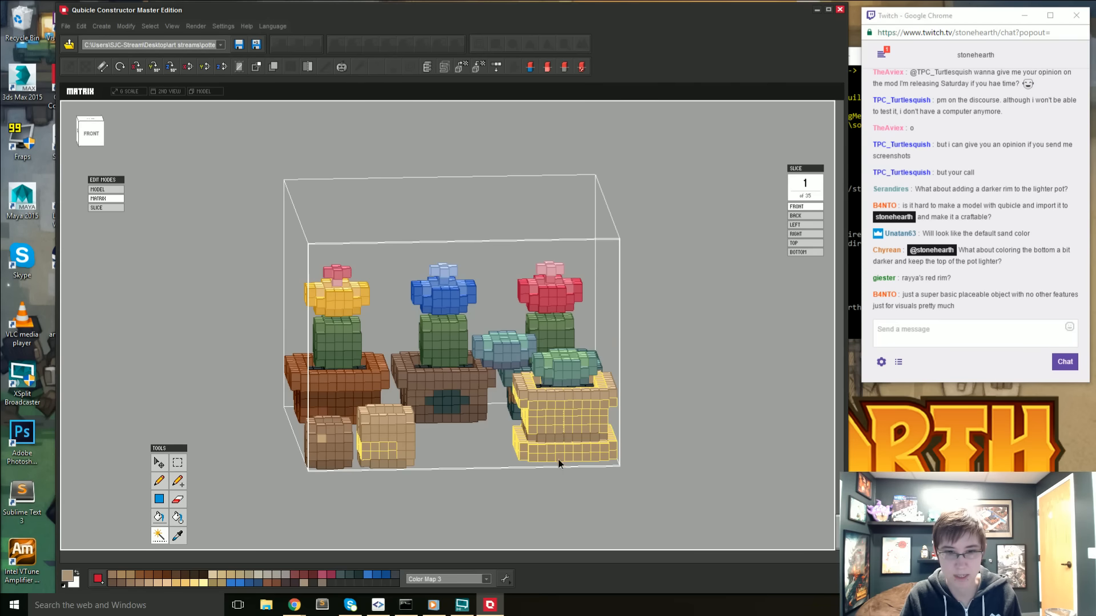
right_click_drag(546, 499, 546, 500)
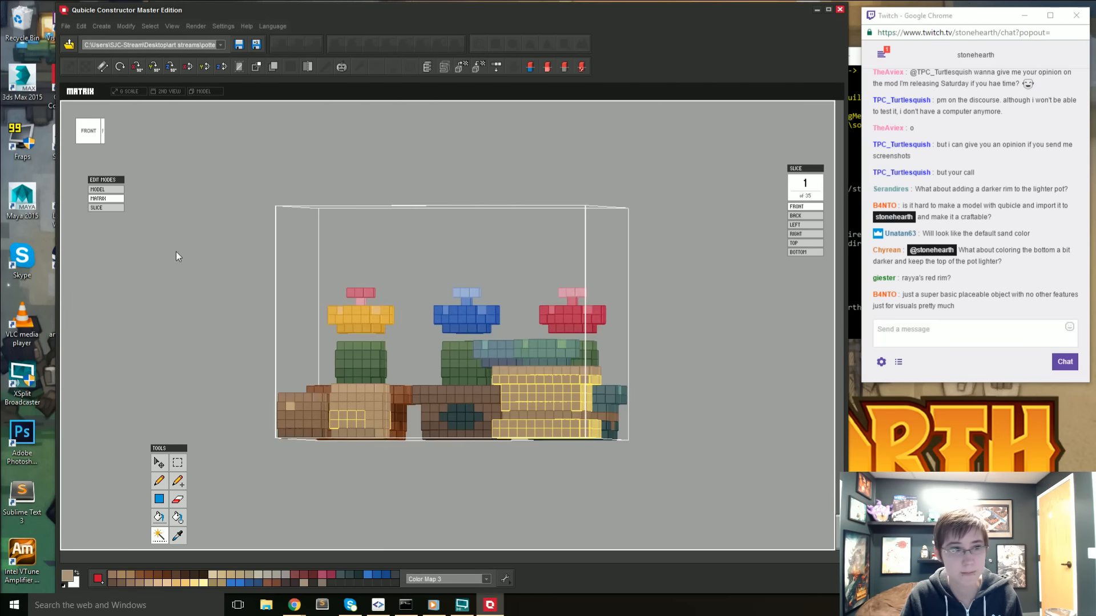
left_click(89, 138)
left_click(178, 463)
left_click_drag(481, 336, 608, 381)
left_click_drag(503, 423, 627, 467, "alt")
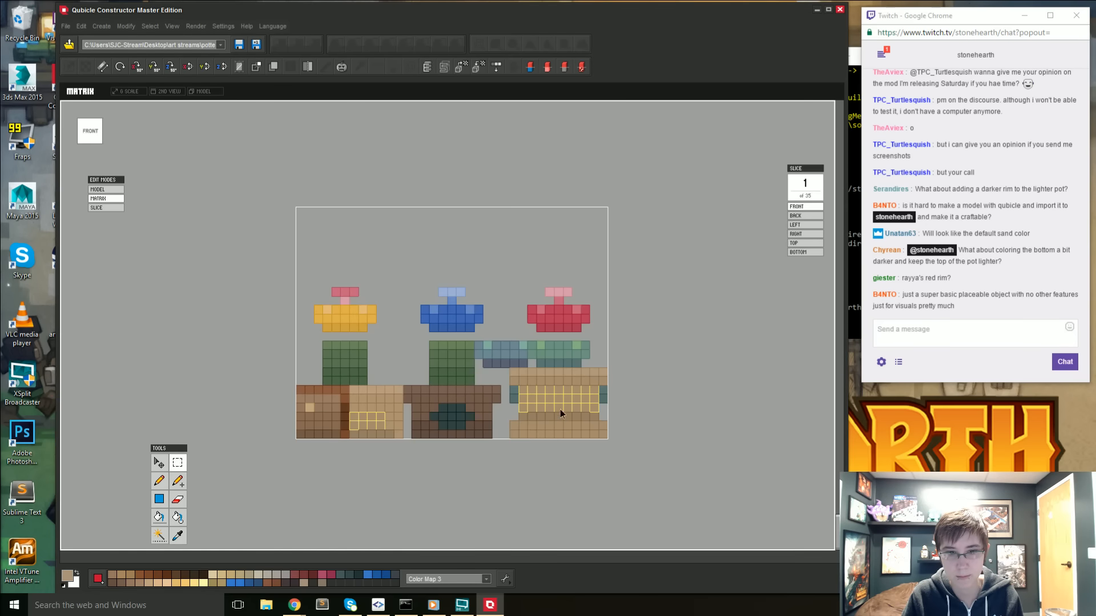
key("g")
right_click_drag(560, 409, 649, 444)
left_click(563, 419)
- Go back to the full model, clear the matrix selection and check the recolored pot against the neighbouring pots
double_click(759, 444)
right_click_drag(759, 444, 701, 459)
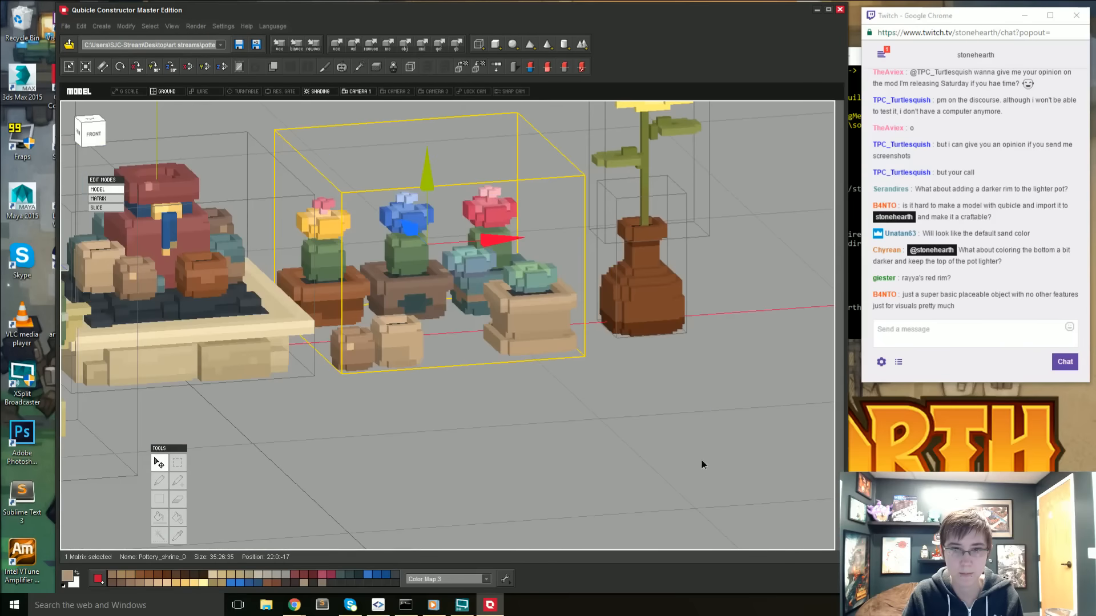
left_click(701, 460)
right_click_drag(513, 410, 552, 418)
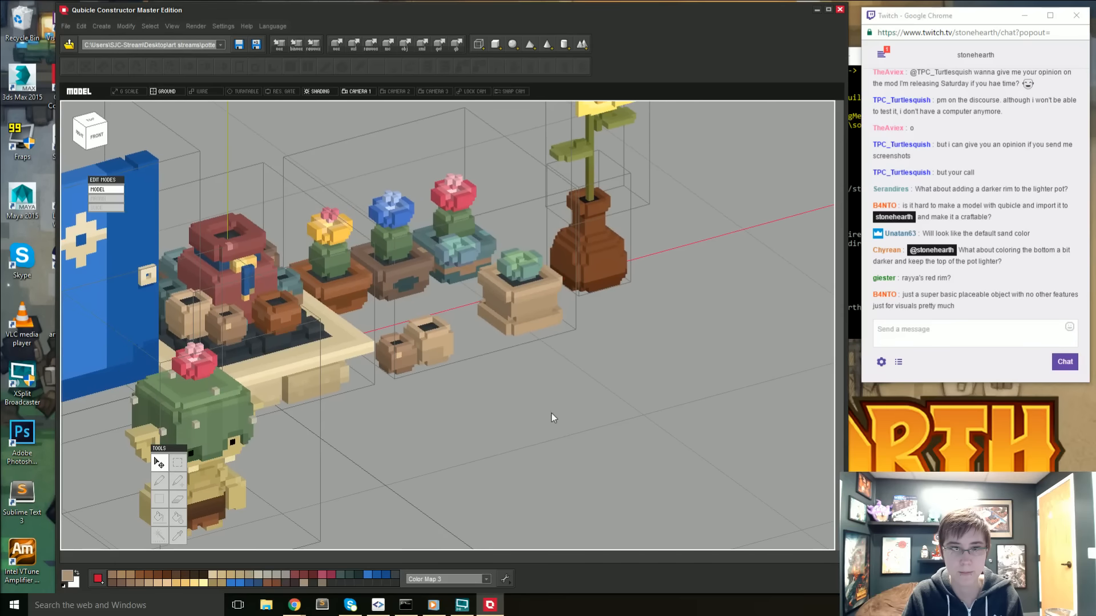
- Reopen the potted plants matrix and sample the tan of the succulent pot's body and of the larger empty pot
double_click(539, 294)
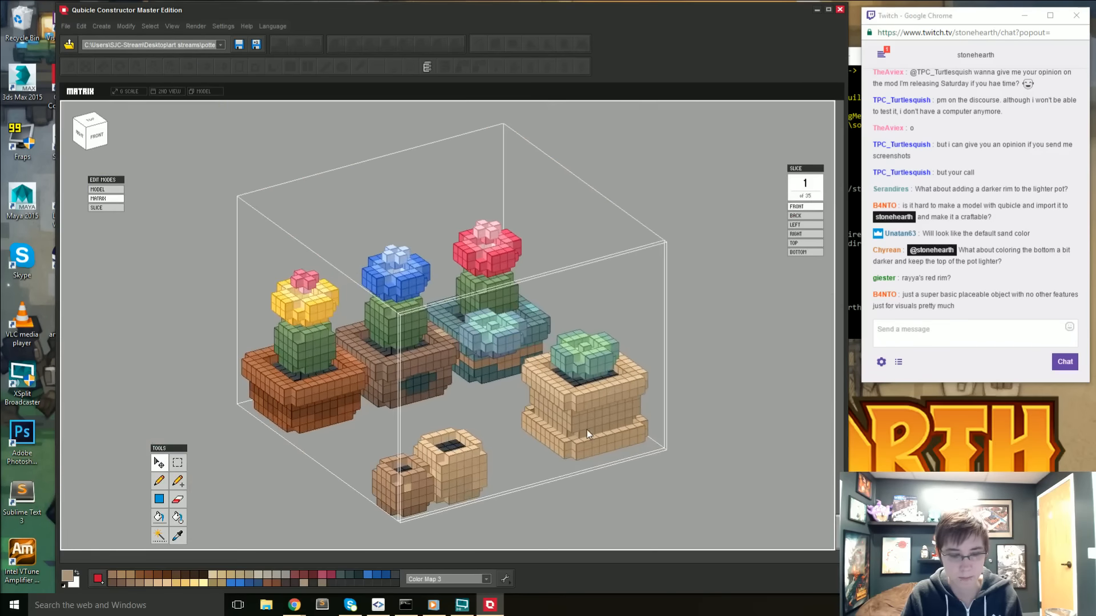
key("i")
left_click(581, 409)
key("g")
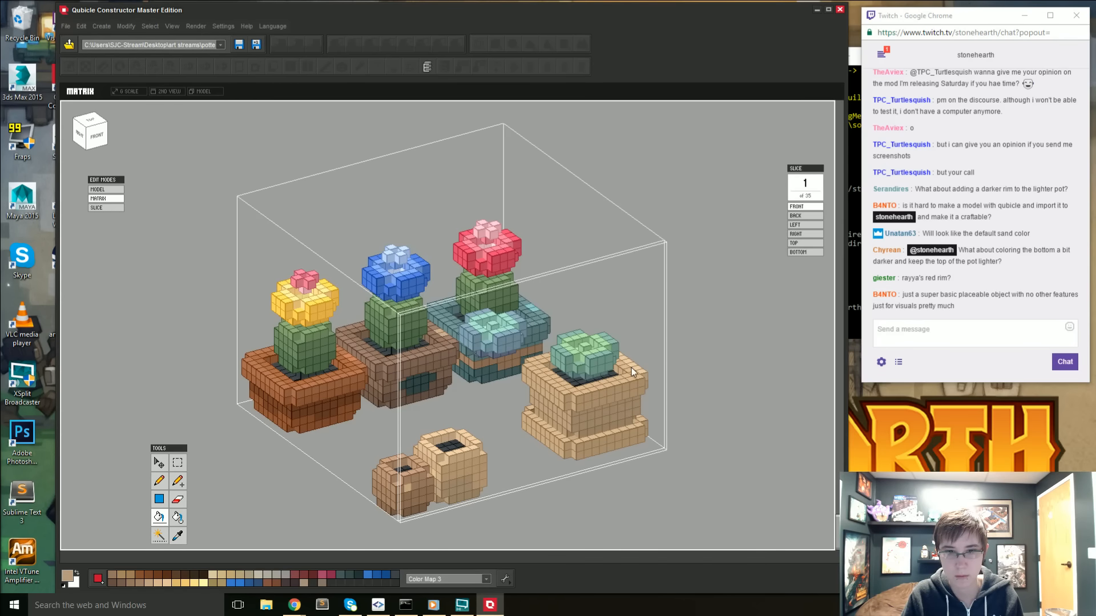
key("i")
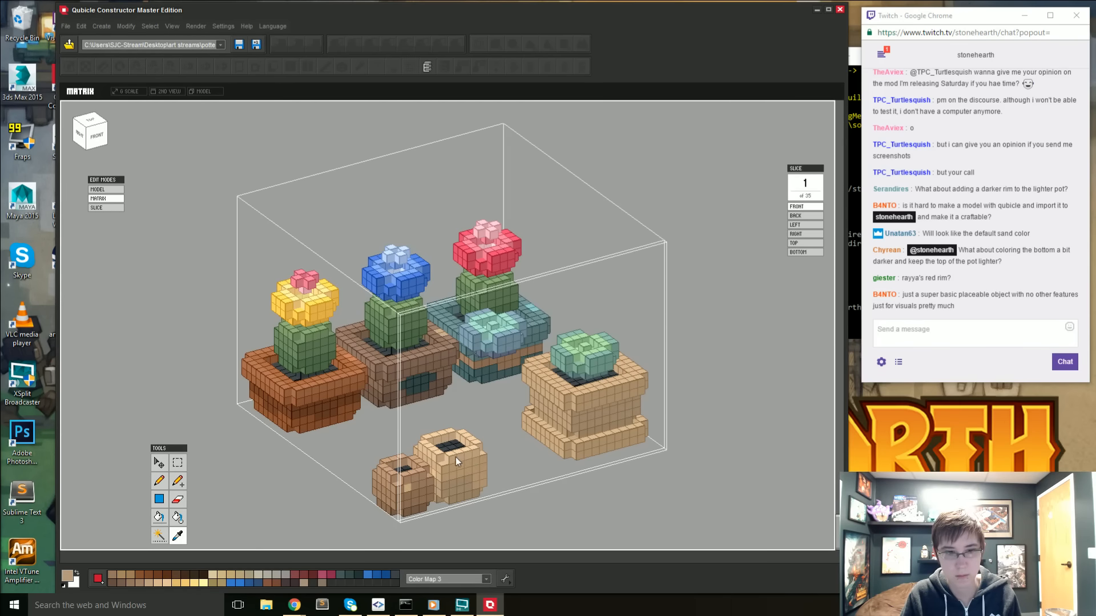
left_click(455, 457)
key("b")
- Leave the matrix for the full model, deselect it and view the tan pots from a lower front angle
double_click(731, 484)
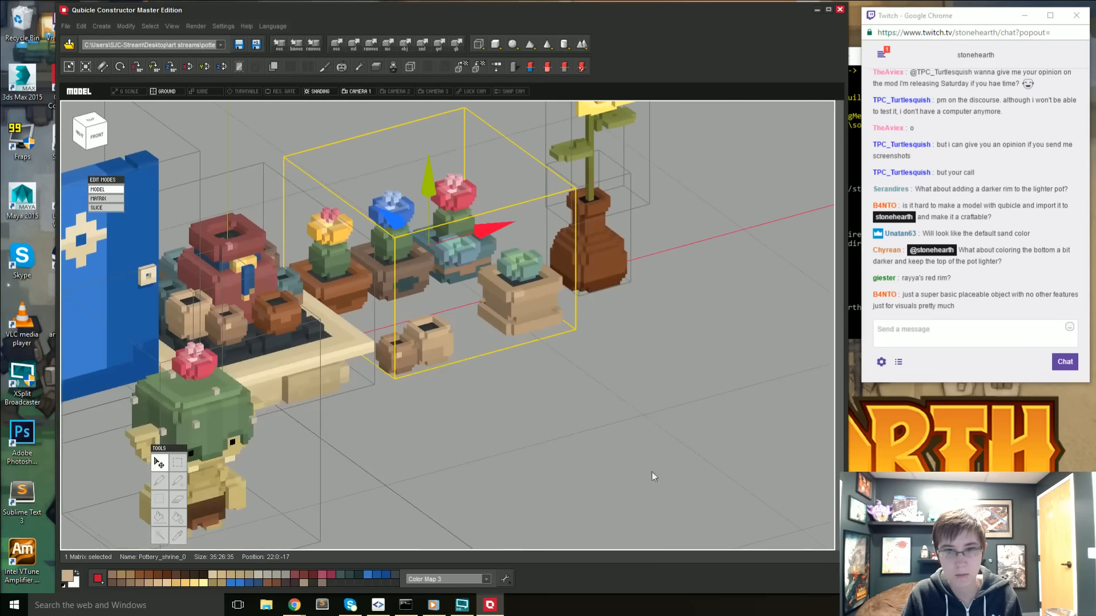
left_click(533, 427)
right_click_drag(533, 426, 519, 329)
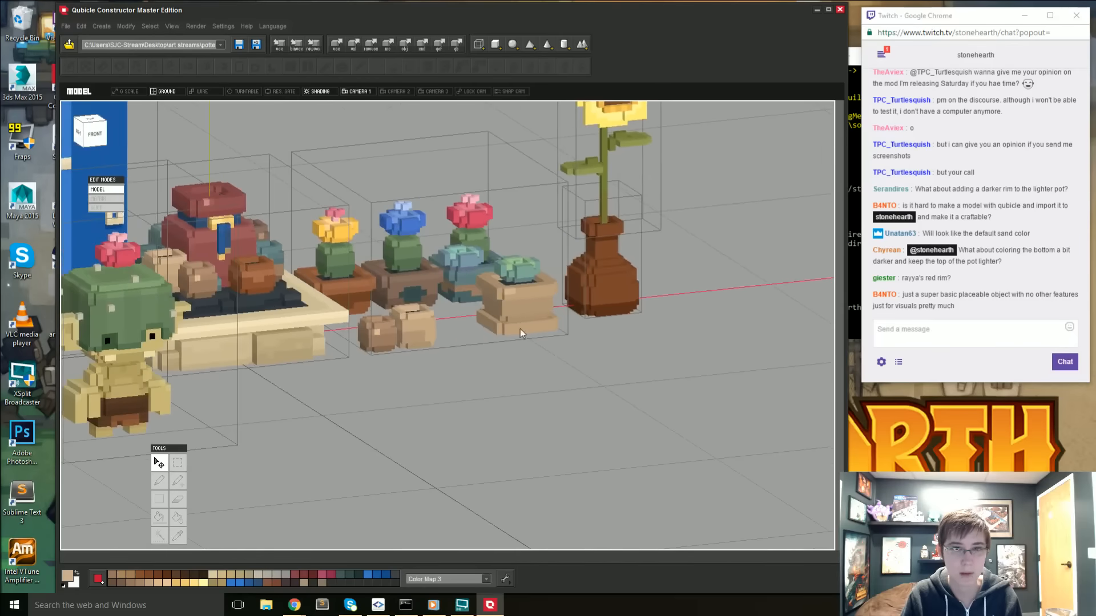
- Open the matrix, sample the darker tan band beneath the succulent pot's body, adjust it to #9E876A and fill the band
double_click(539, 323)
key("i")
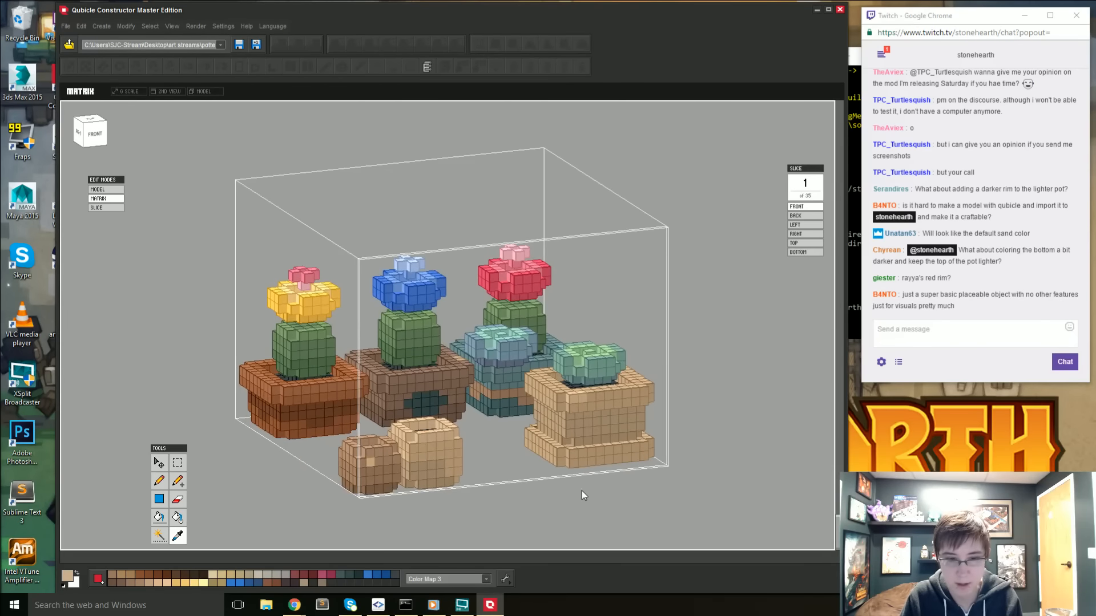
left_click(580, 444)
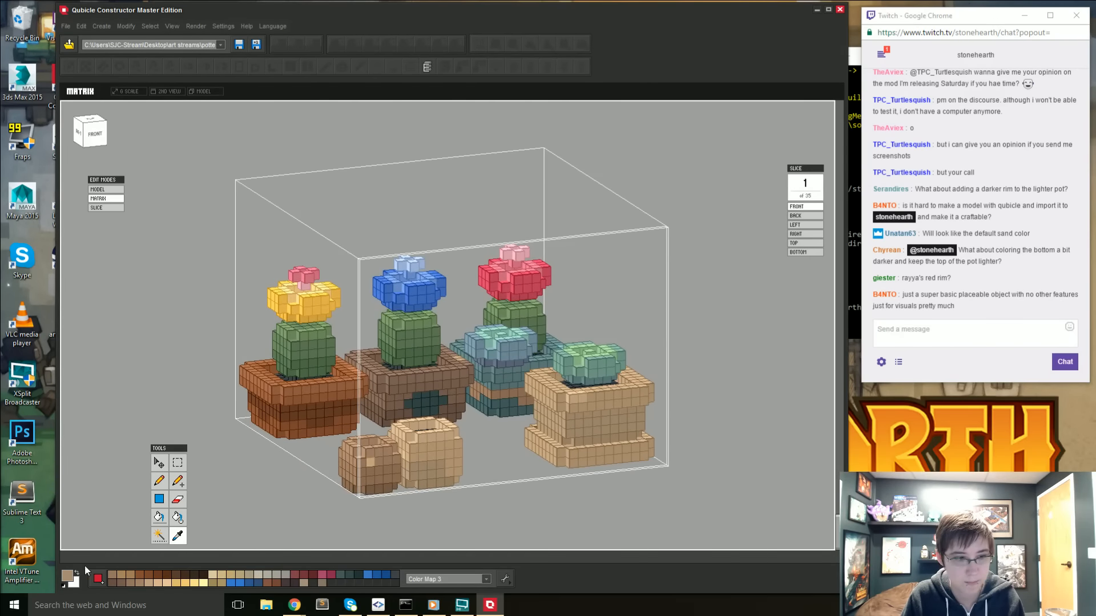
left_click(71, 576)
left_click(406, 257)
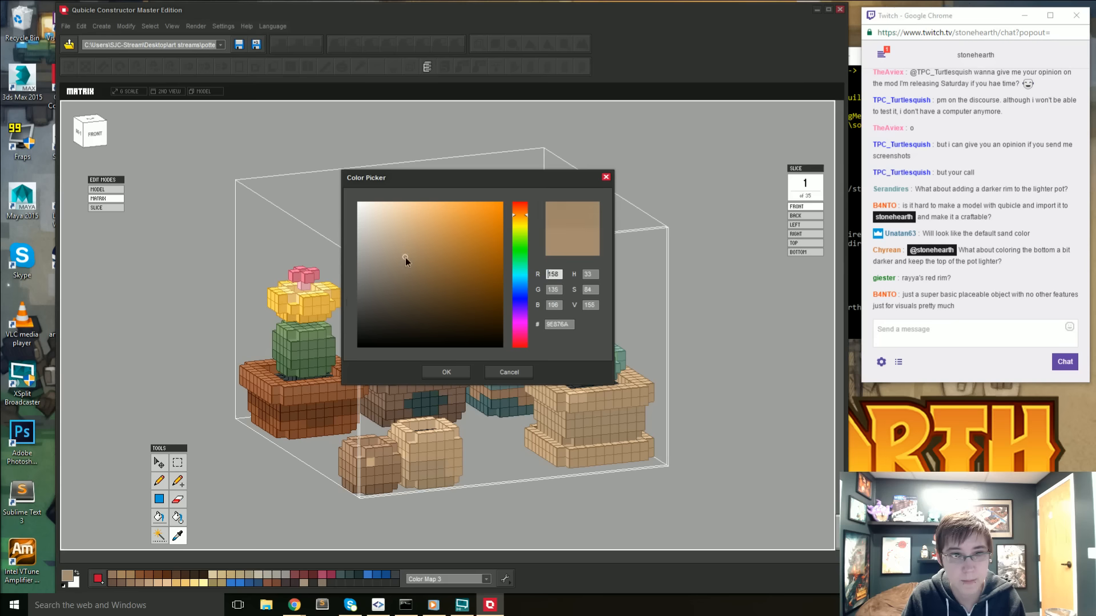
left_click(457, 372)
key("f")
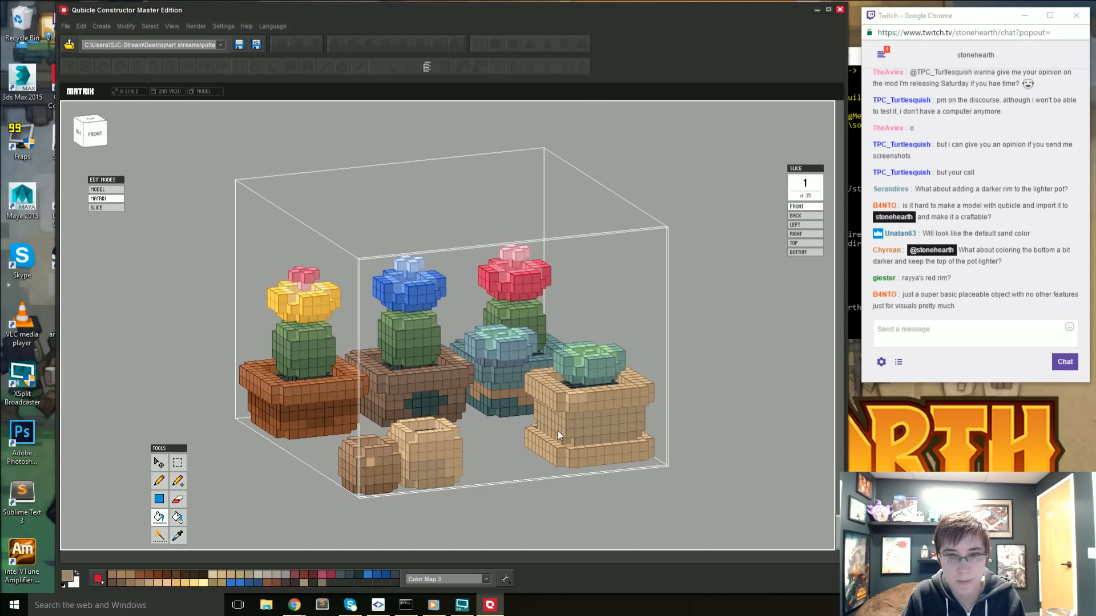
left_click(564, 443)
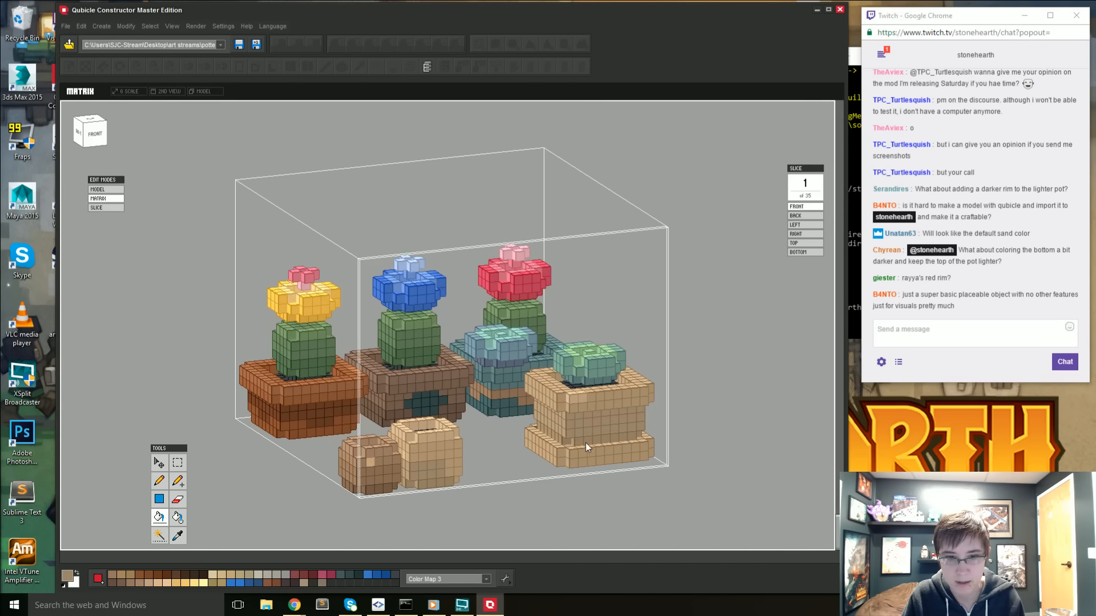
- Return to the full model, deselect the matrix and inspect the recolored tan pot against its neighbours from several angles
right_click_drag(702, 451, 542, 492)
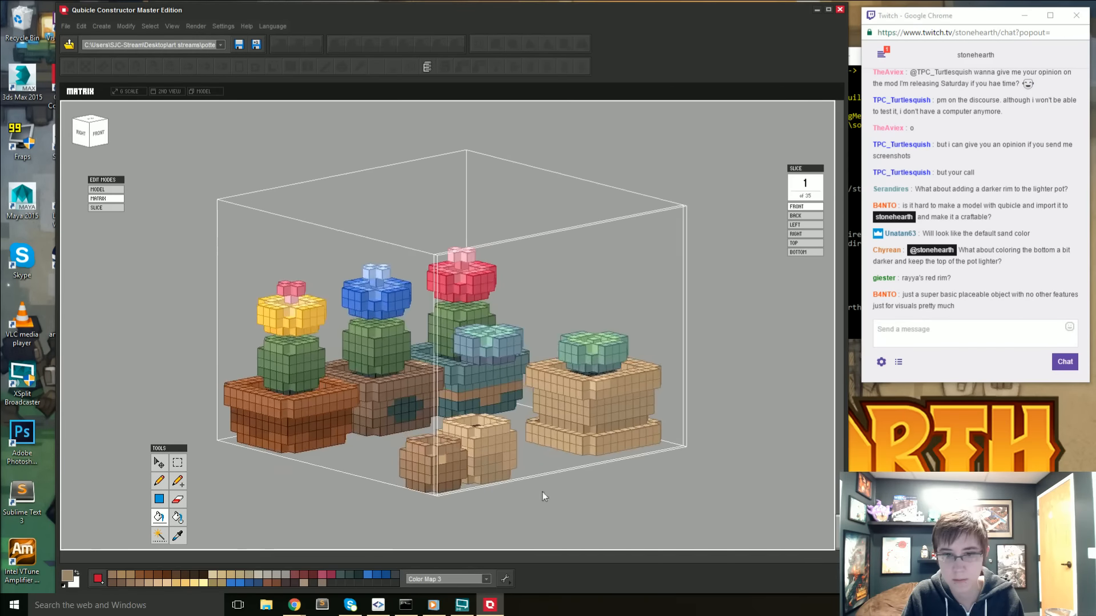
key("Tab")
left_click(571, 422)
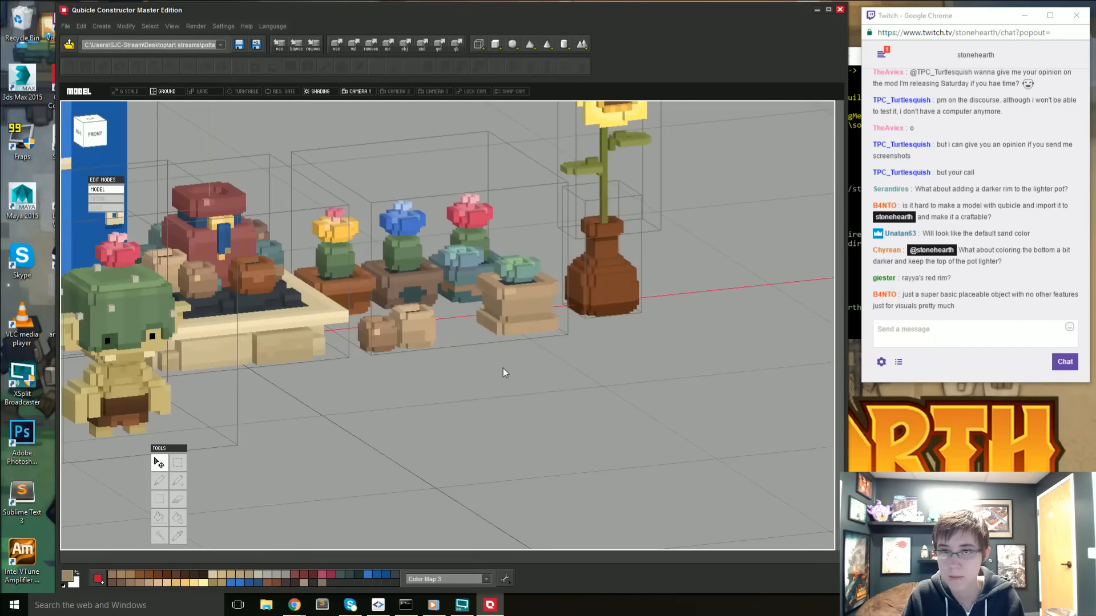
right_click_drag(502, 368, 502, 379)
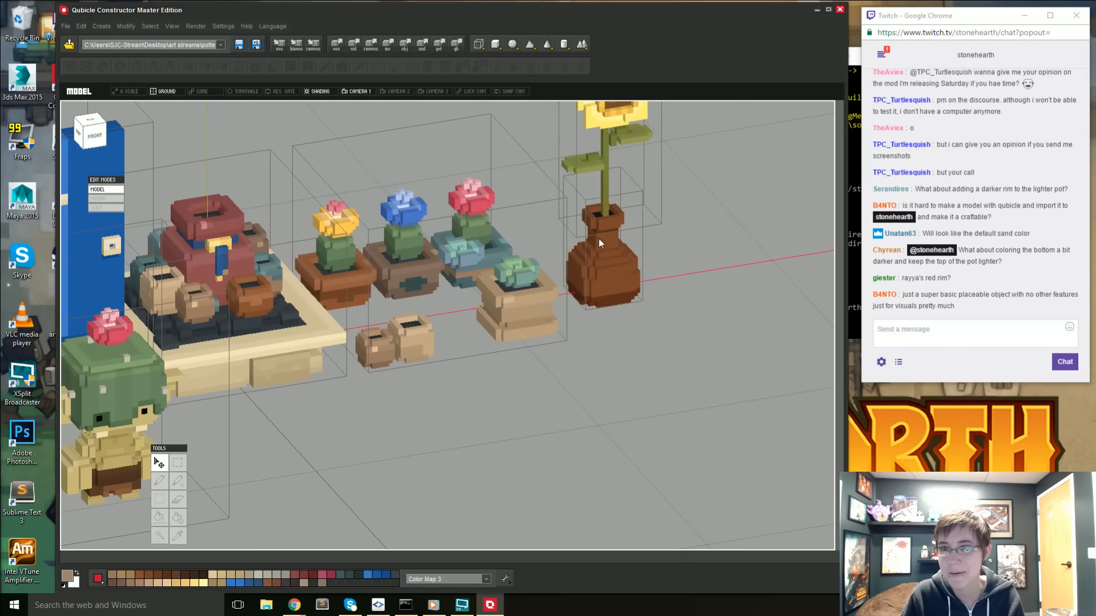
middle_click_drag(599, 238, 608, 284)
scroll(569, 344, "up", 3)
right_click_drag(479, 426, 521, 400)
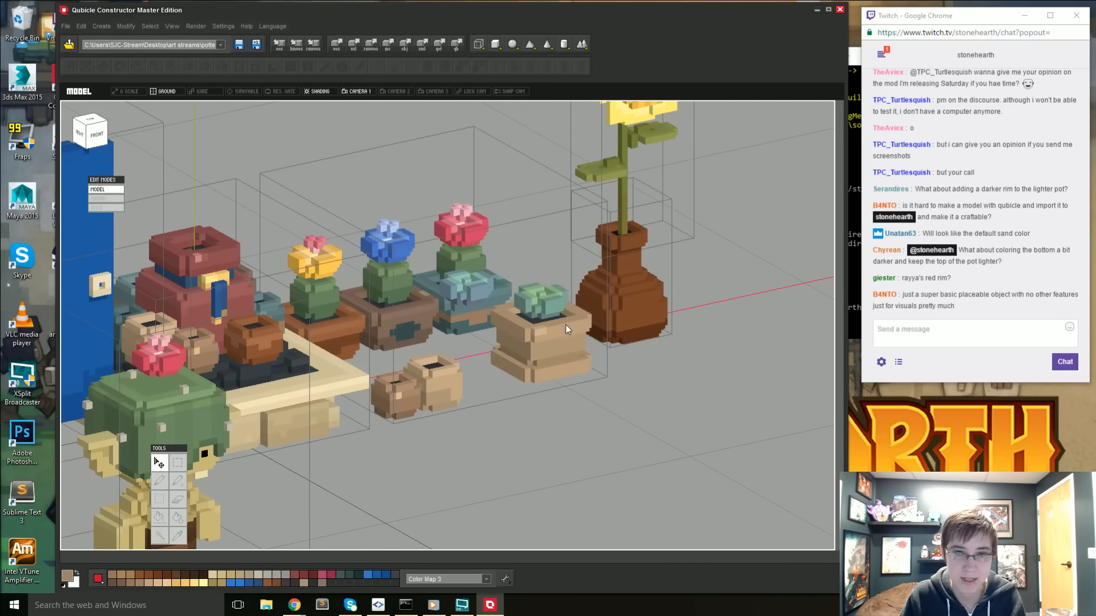
right_click_drag(566, 324, 526, 400)
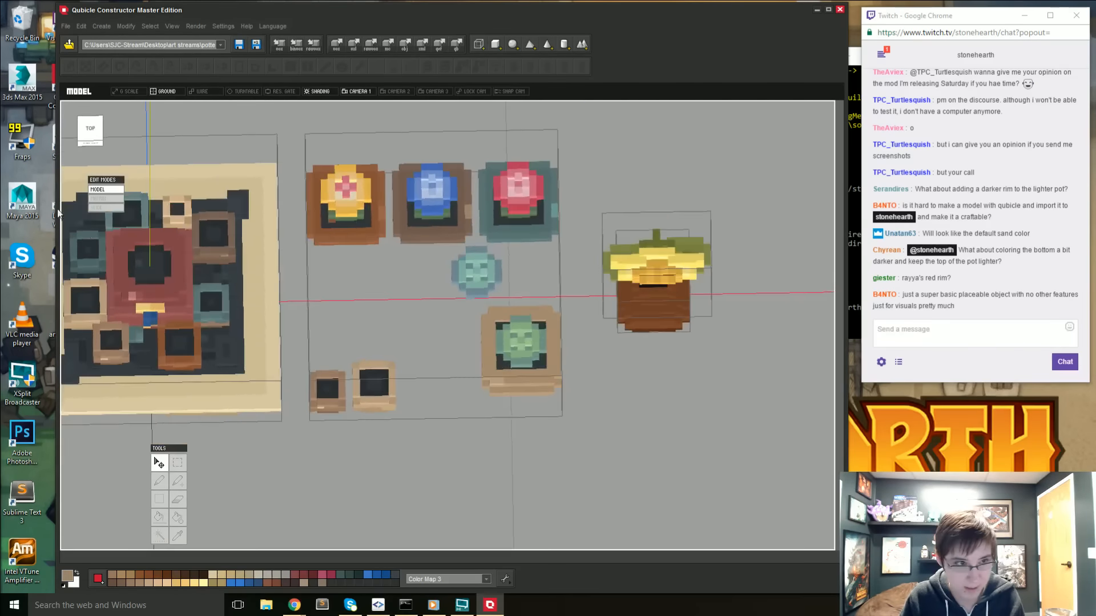
- Duplicate the potted plants matrix from a straight top view and open the duplicate for matrix editing
left_click(80, 135)
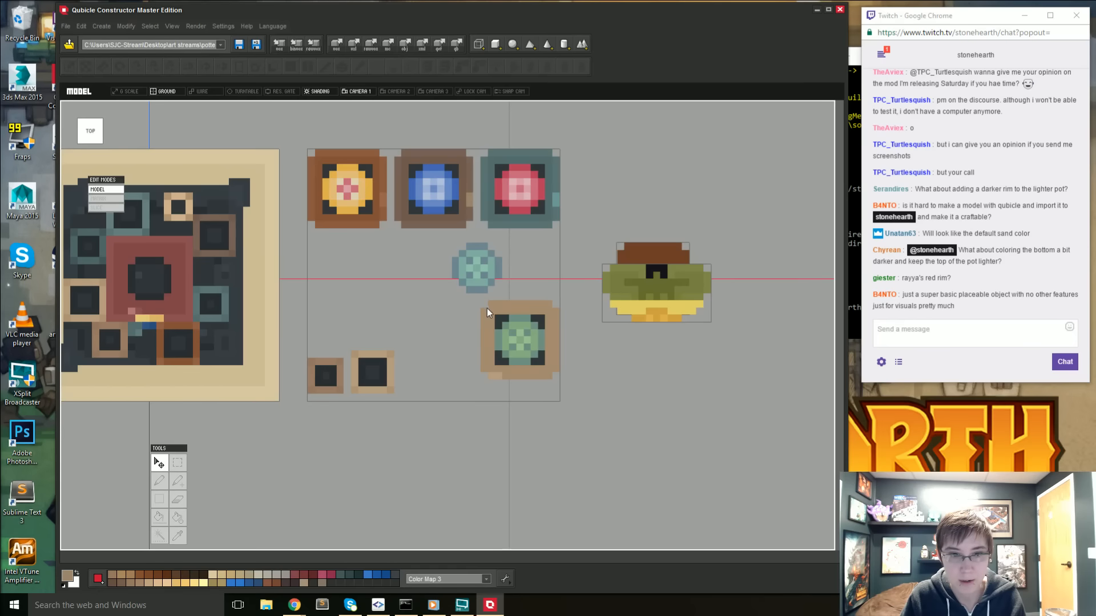
left_click_drag(487, 312, 560, 383)
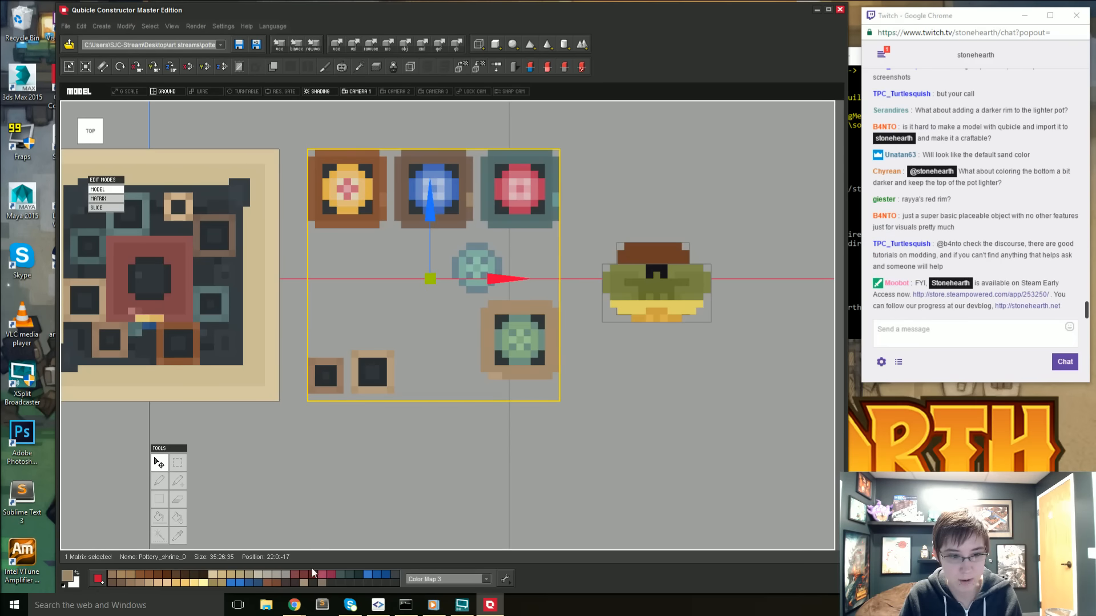
key("ctrl+d")
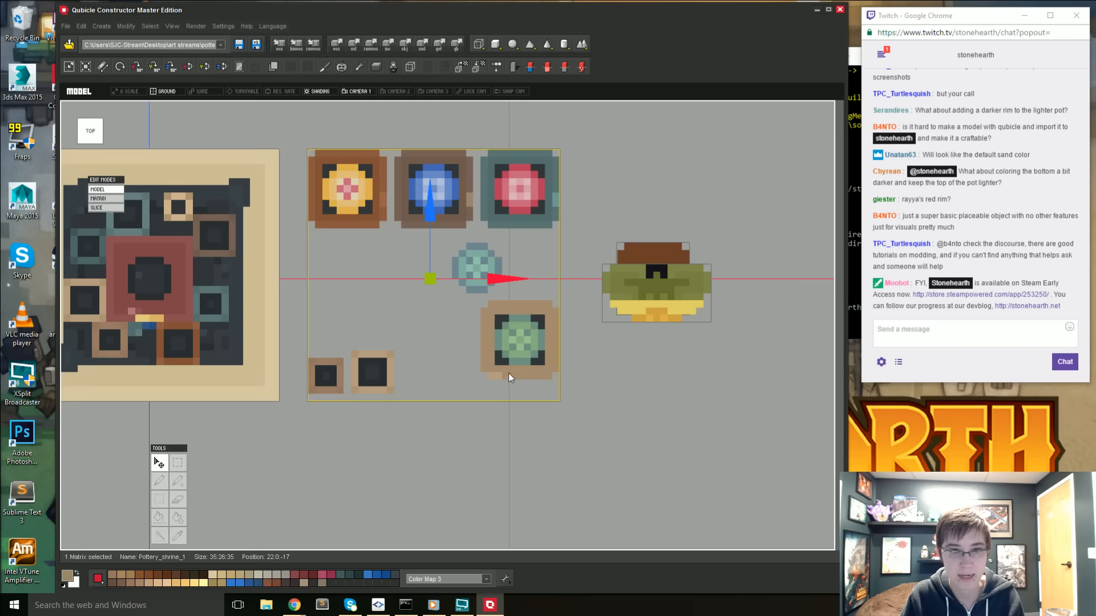
key("Tab")
key("Tab")
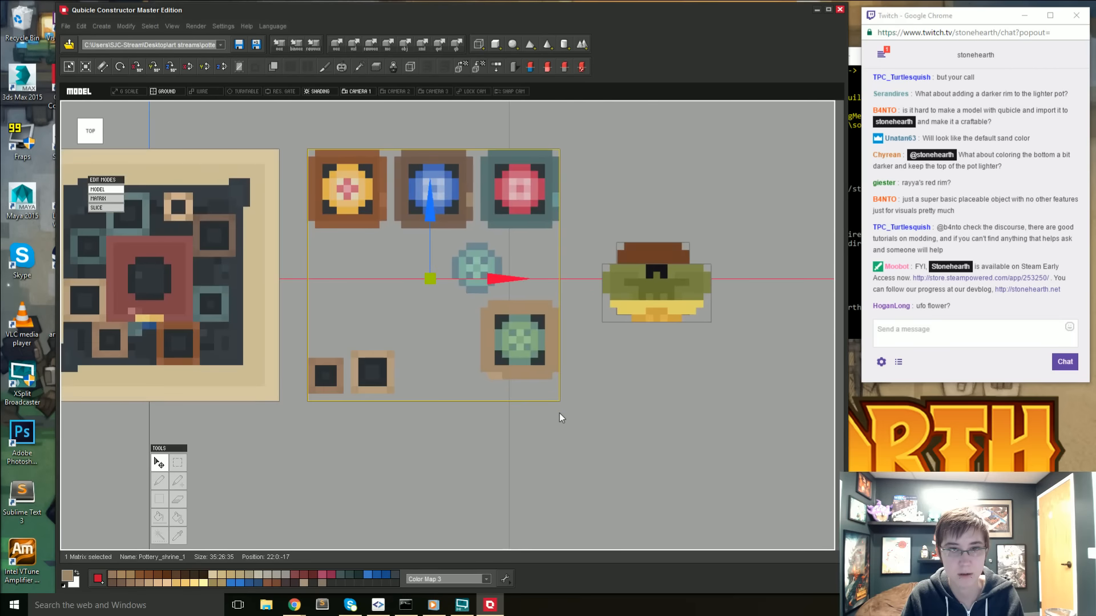
key("Tab")
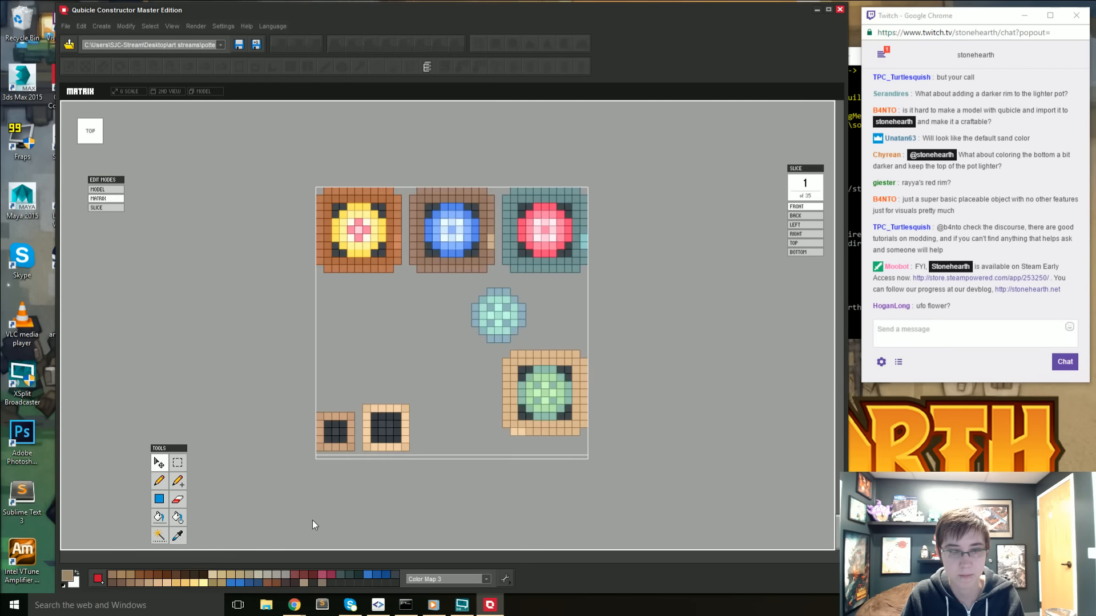
- Select all cubes of the green succulent's tan pot, leaving the succulent itself out of the selection
left_click(182, 463)
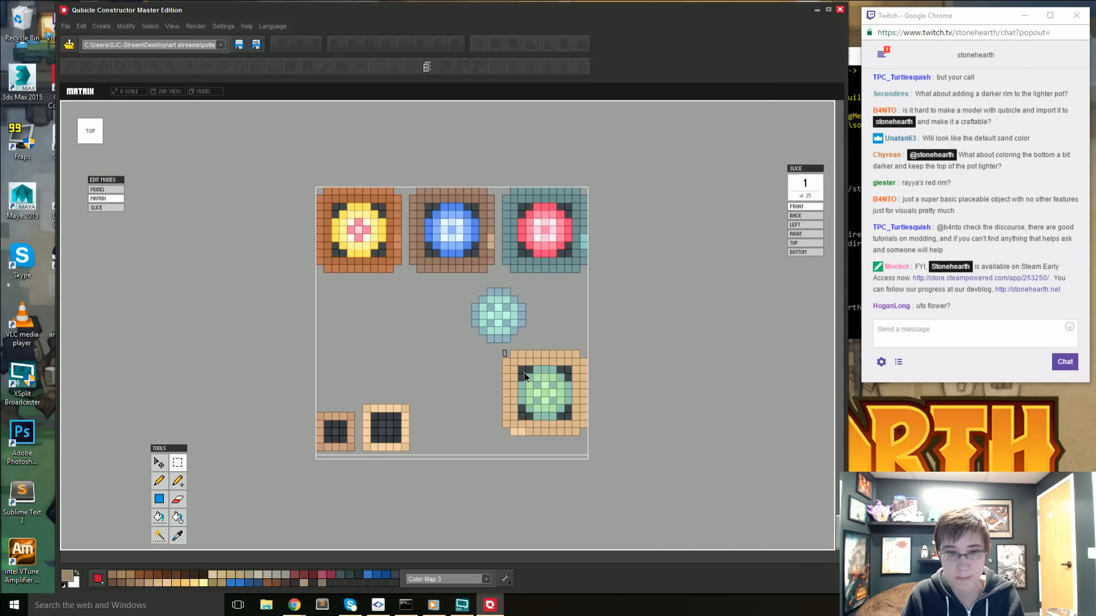
left_click_drag(525, 377, 598, 429)
left_click_drag(498, 351, 614, 474)
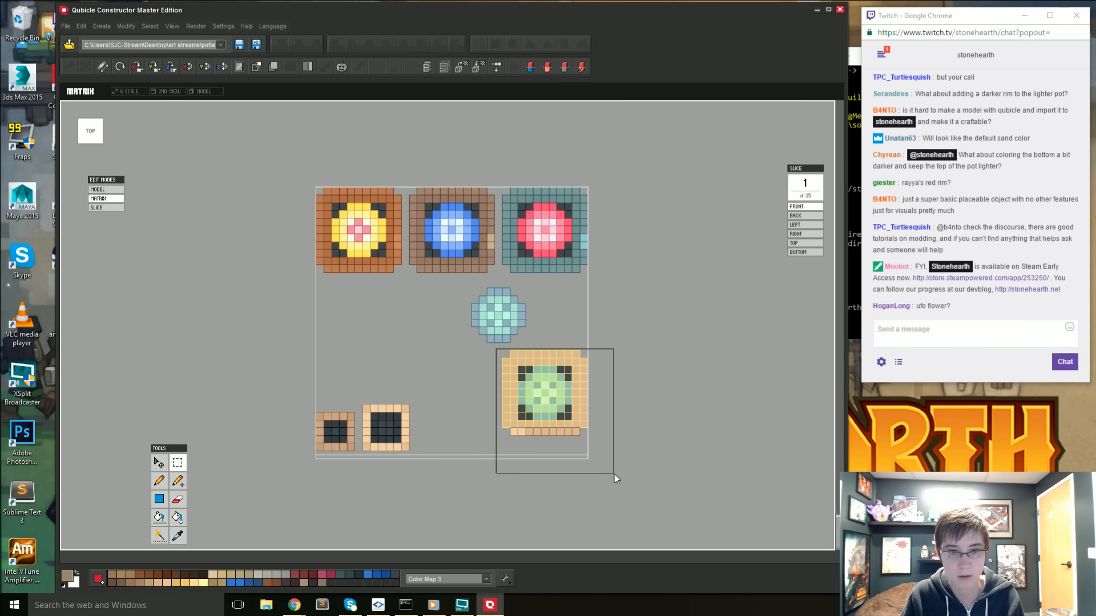
right_click_drag(614, 475, 199, 263)
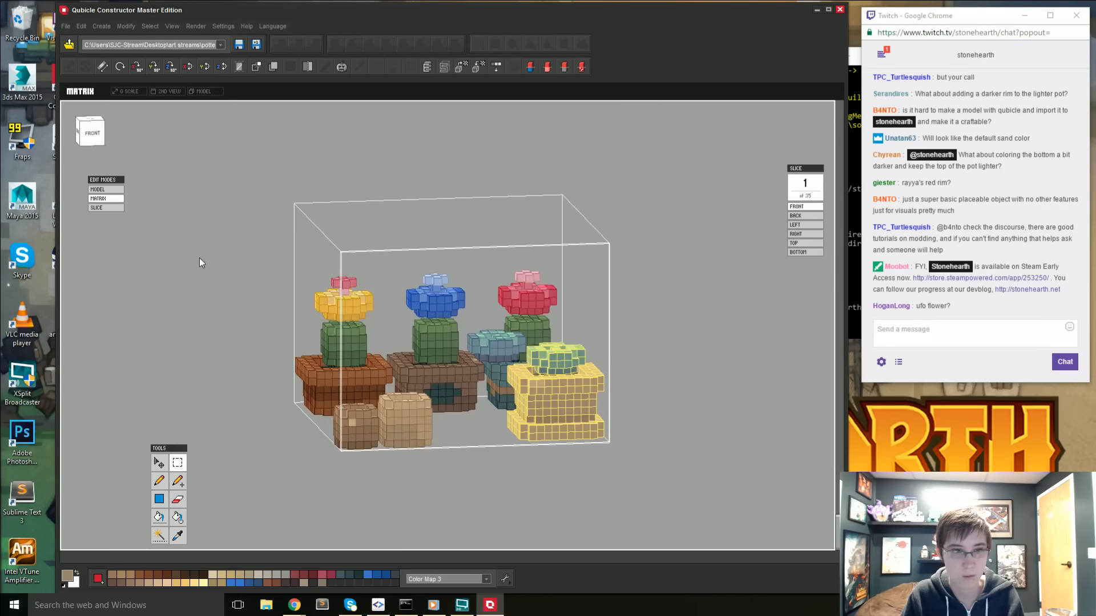
left_click(87, 139)
left_click_drag(514, 333, 581, 360)
right_click_drag(560, 380, 289, 415)
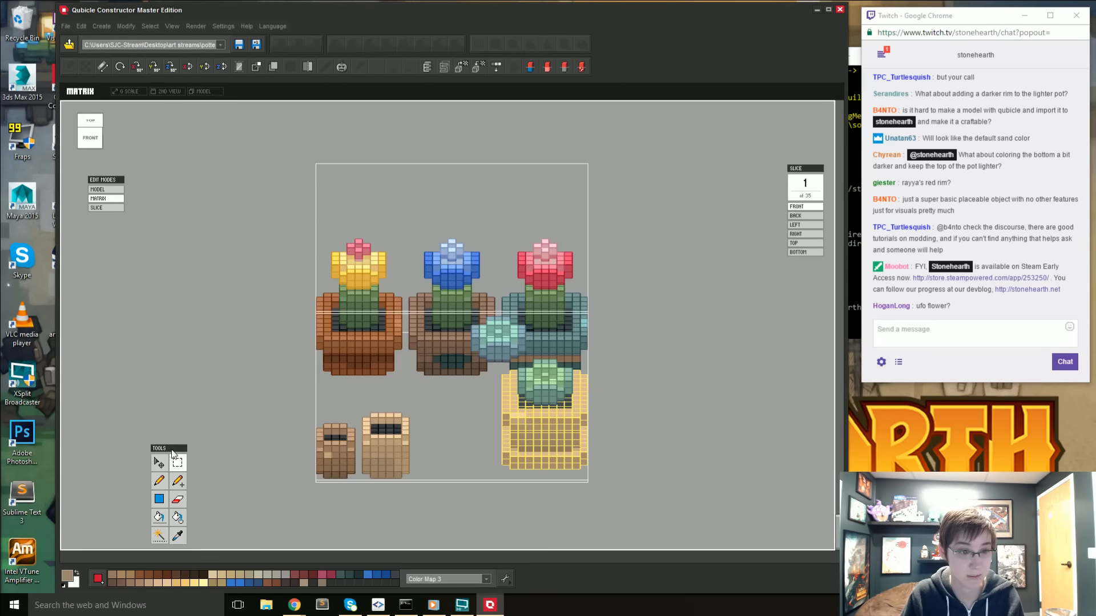
- Place a copy of the tan pot beside the original, shifted 12 cubes sideways and moved further back, and apply it
left_click(159, 463)
left_click_drag(612, 422, 535, 429)
key("ctrl+z")
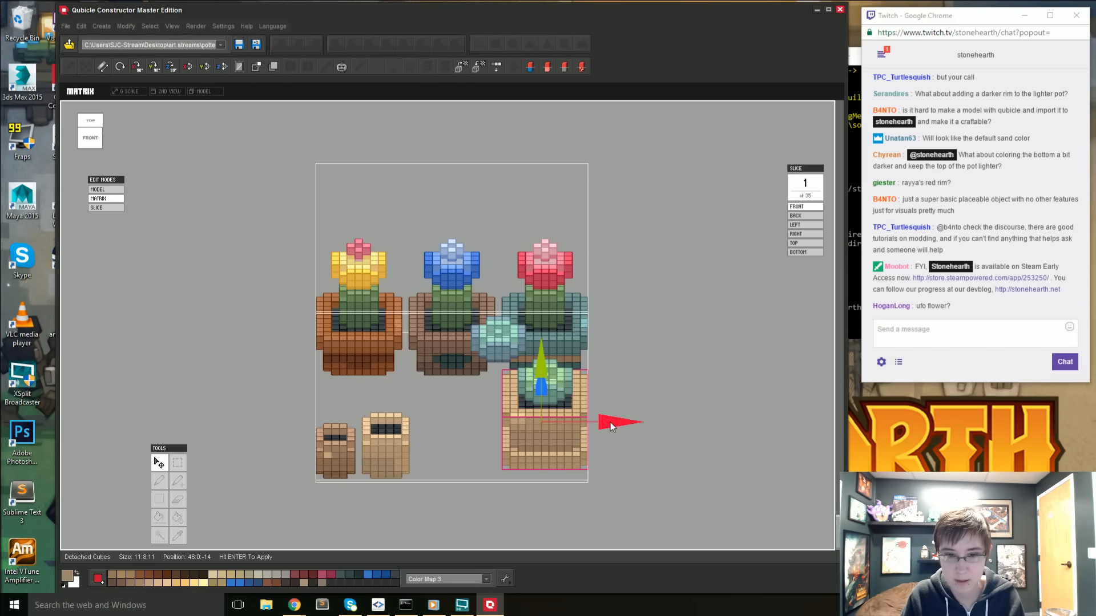
left_click_drag(611, 423, 519, 427)
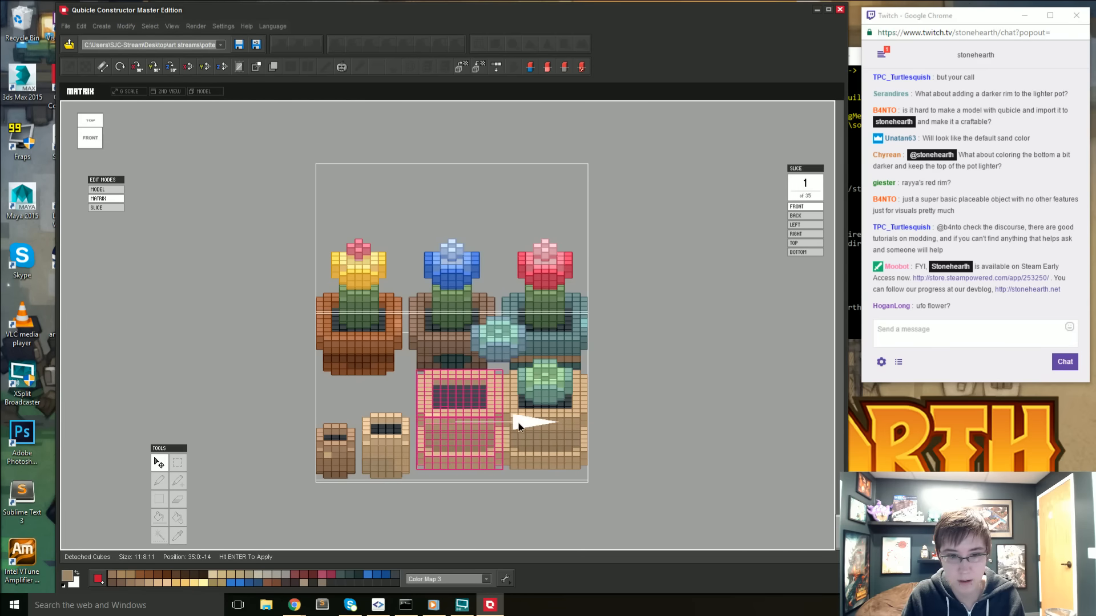
right_click_drag(518, 422, 505, 529)
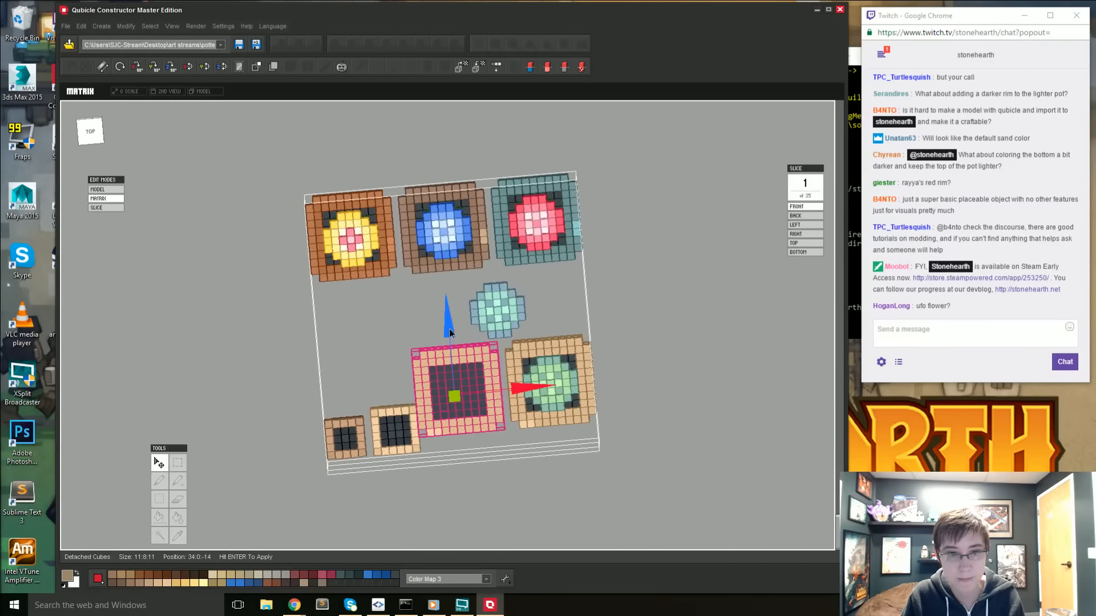
left_click_drag(450, 332, 442, 282)
key("Return")
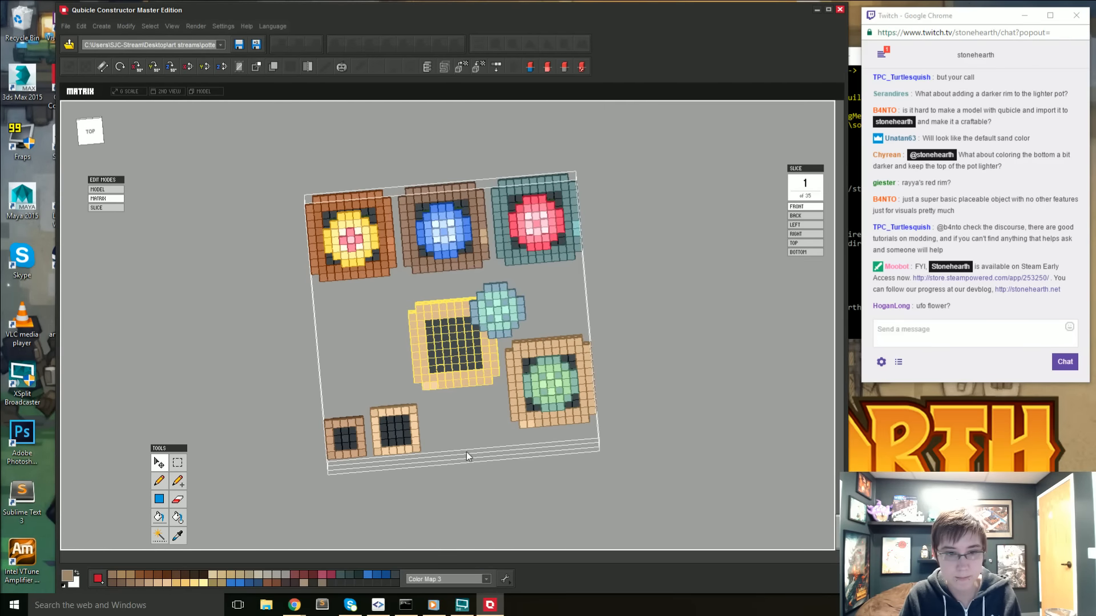
- Delete the lower body and base of the copied tan pot, keeping only its three-cube-high rim section
right_click_drag(466, 452, 443, 372)
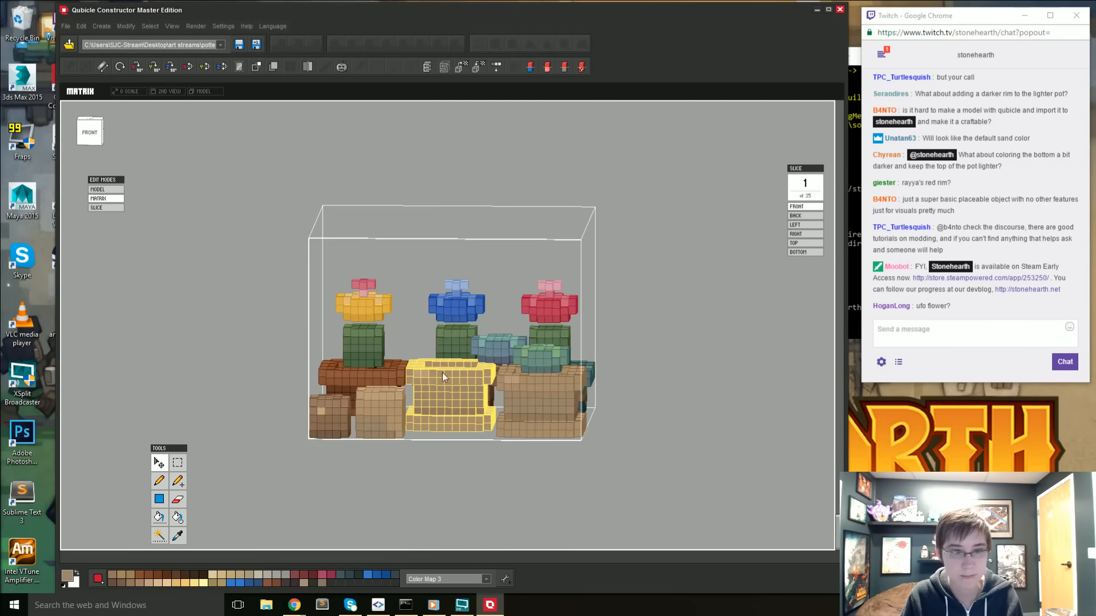
left_click(89, 131)
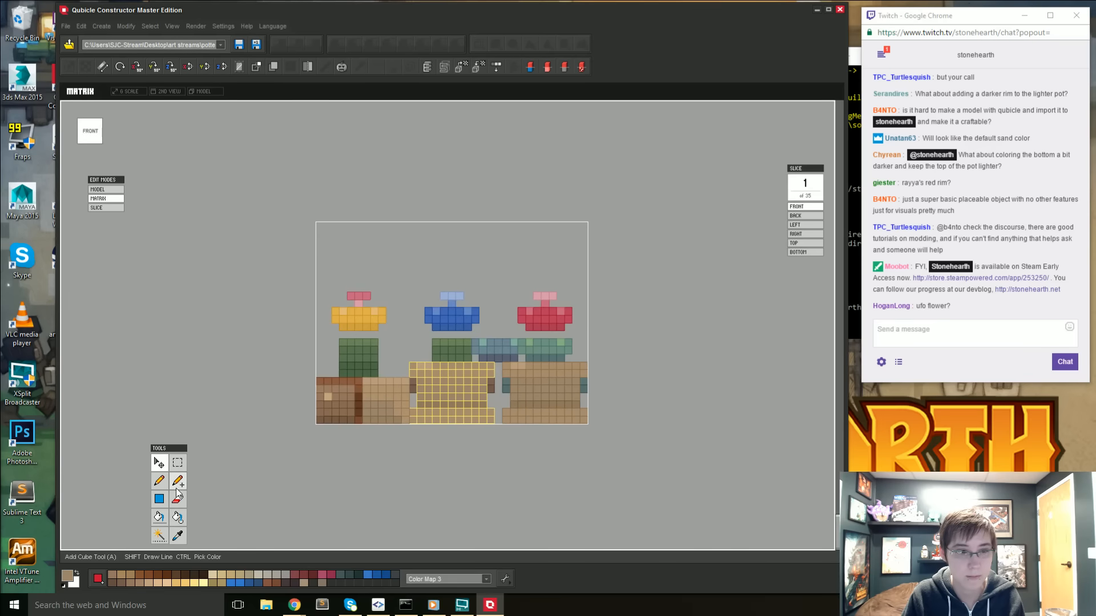
left_click_drag(398, 388, 559, 475, "ctrl")
left_click_drag(540, 468, 488, 426)
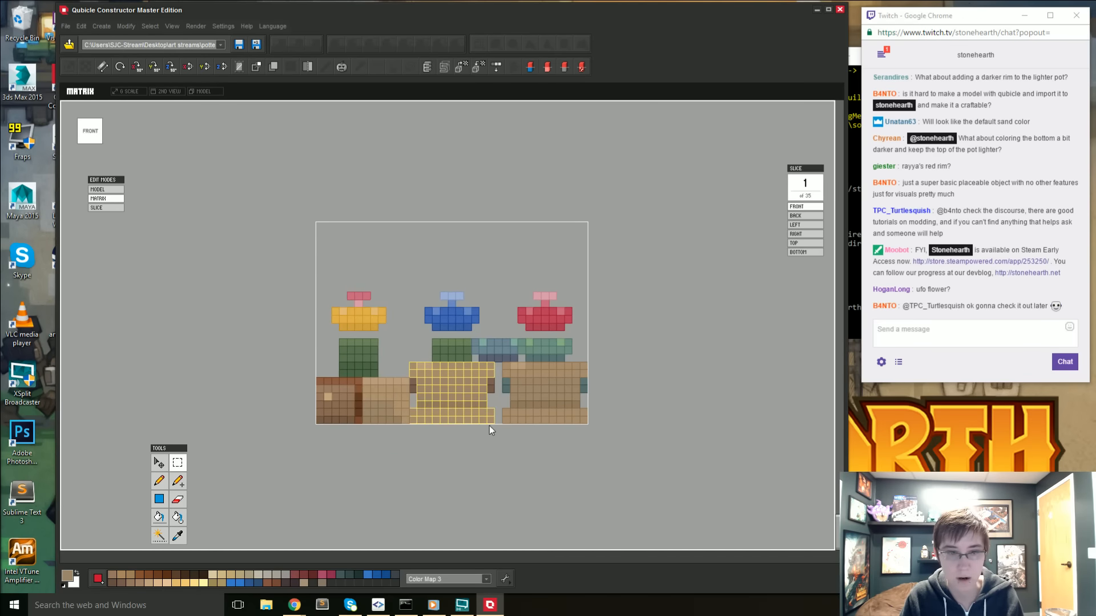
left_click_drag(384, 325, 542, 382, "alt")
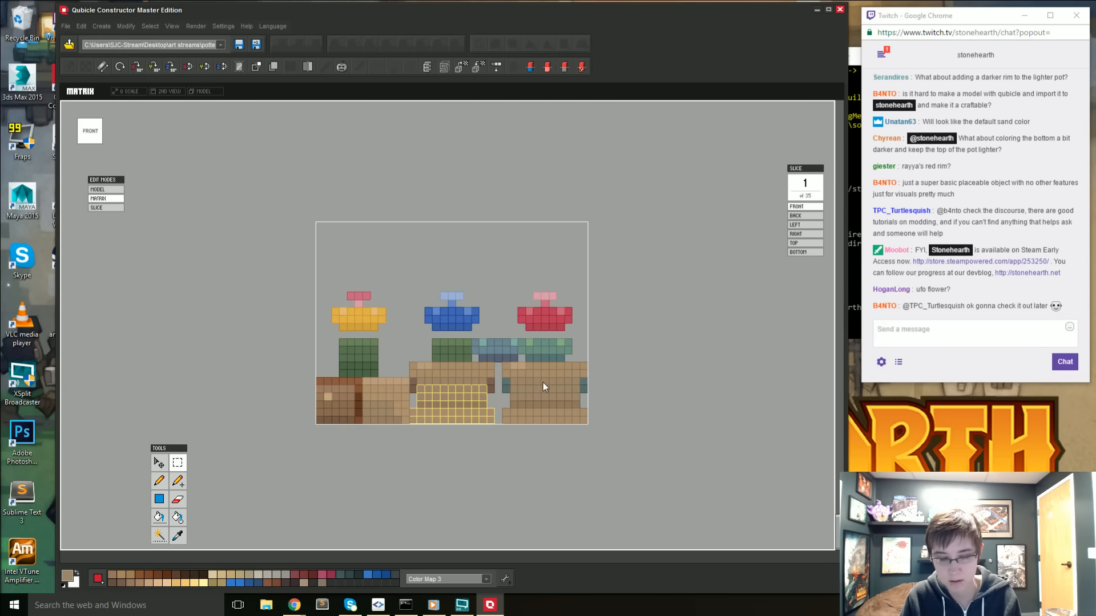
key("Delete")
- Select the floating tan rim section in front view and detach it for moving
right_click_drag(454, 377, 482, 432)
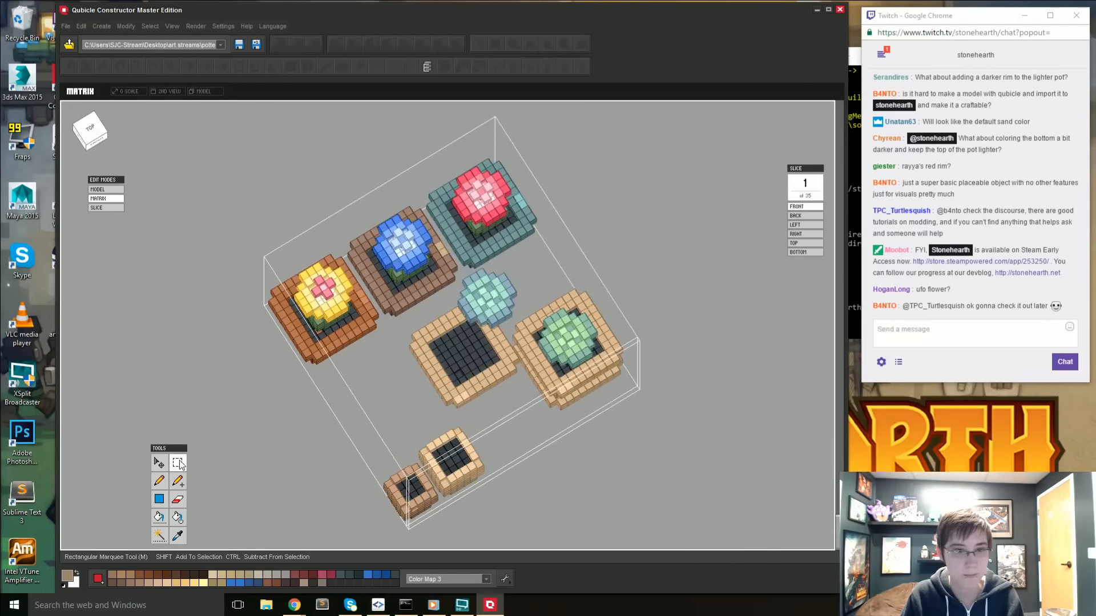
right_click_drag(454, 479, 398, 398)
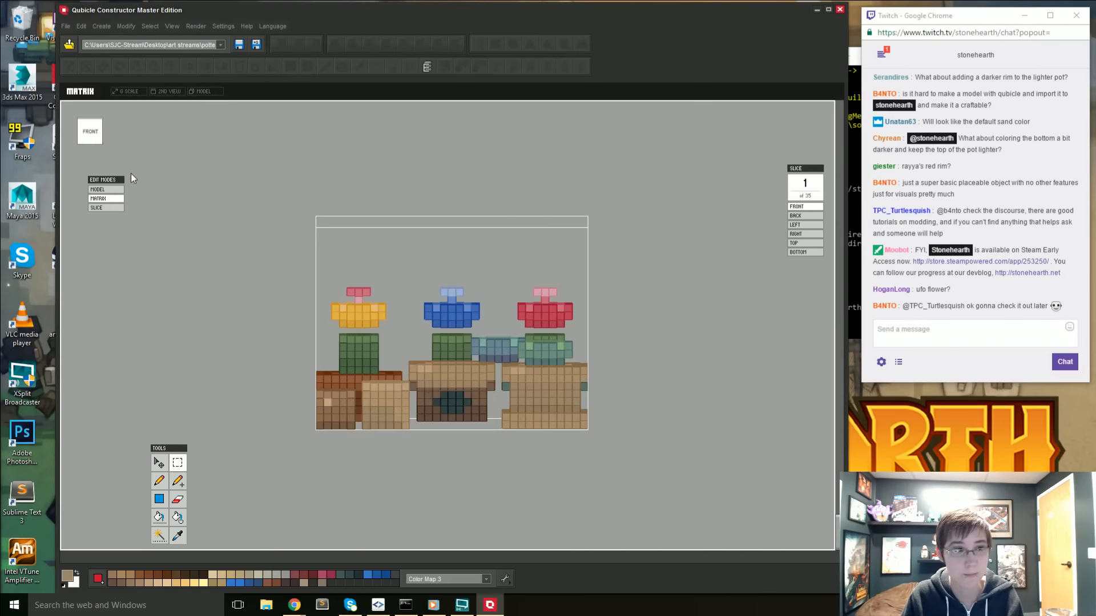
left_click(99, 136)
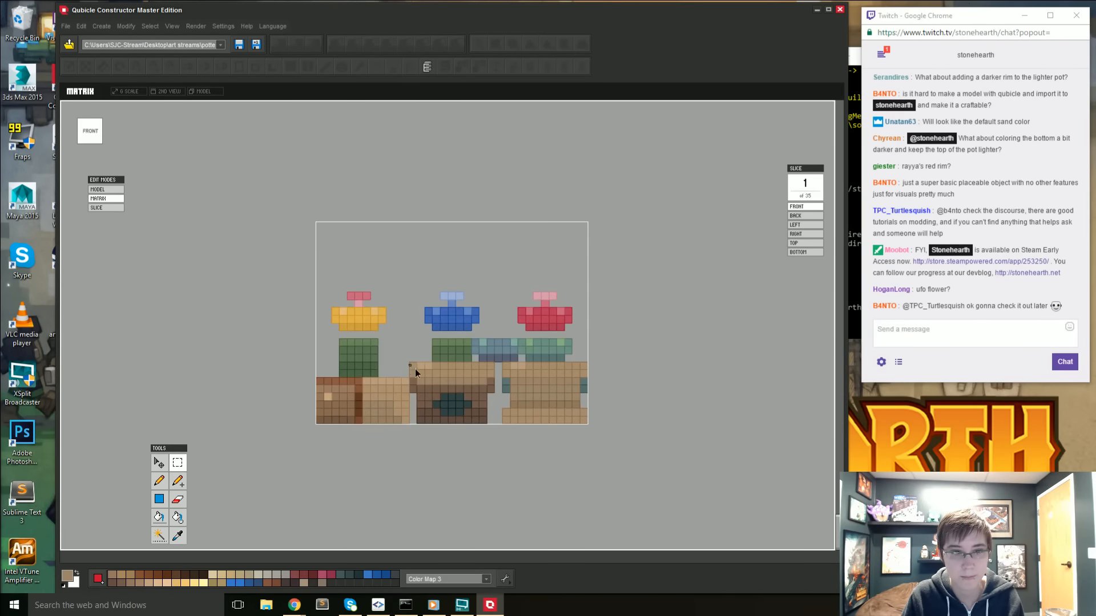
right_click_drag(492, 386, 406, 422)
left_click_drag(405, 420, 400, 469)
left_click_drag(400, 167, 543, 295, "alt")
left_click(159, 461)
left_click(422, 390)
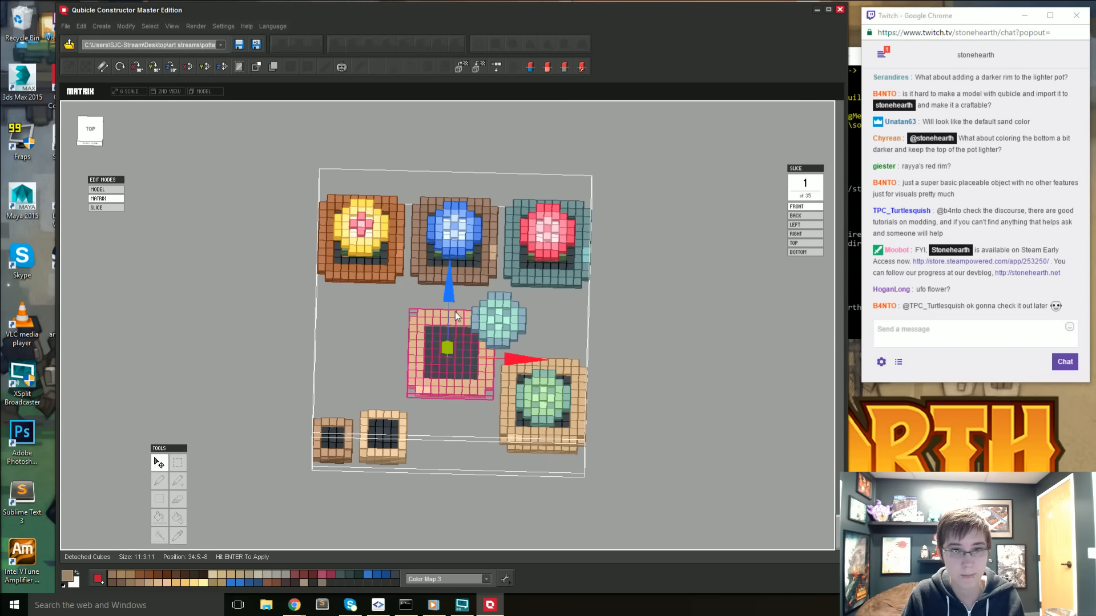
- Lower the detached rim section to ground level, move it to position 30:0:-7, apply it and deselect
right_click_drag(447, 340, 450, 307)
left_click_drag(448, 321, 447, 349)
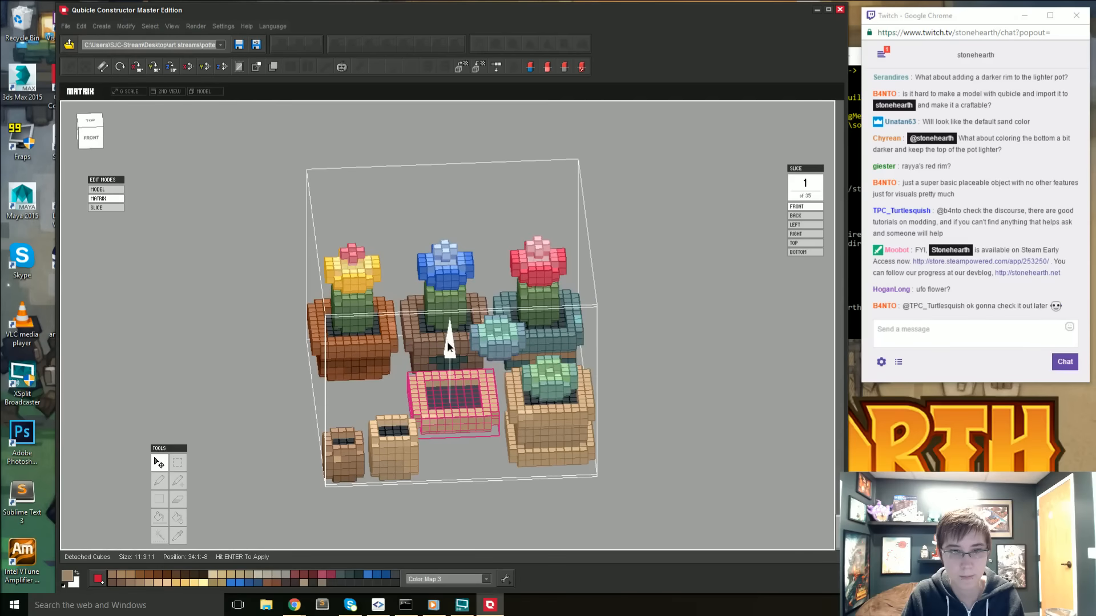
right_click_drag(421, 470, 409, 447)
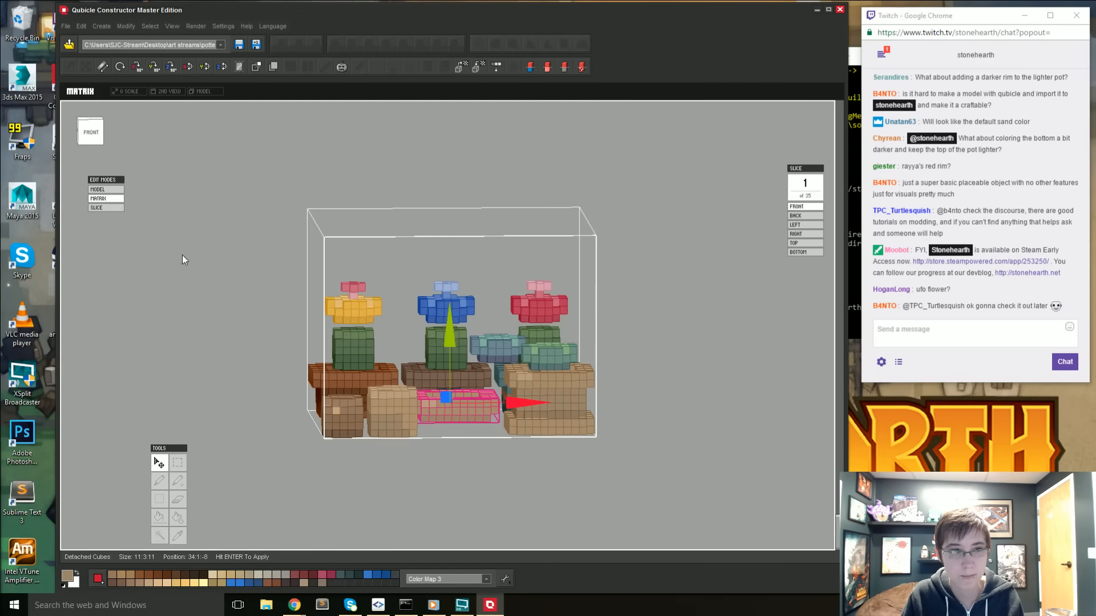
left_click(98, 137)
left_click_drag(450, 331, 450, 339)
right_click_drag(444, 398, 439, 488)
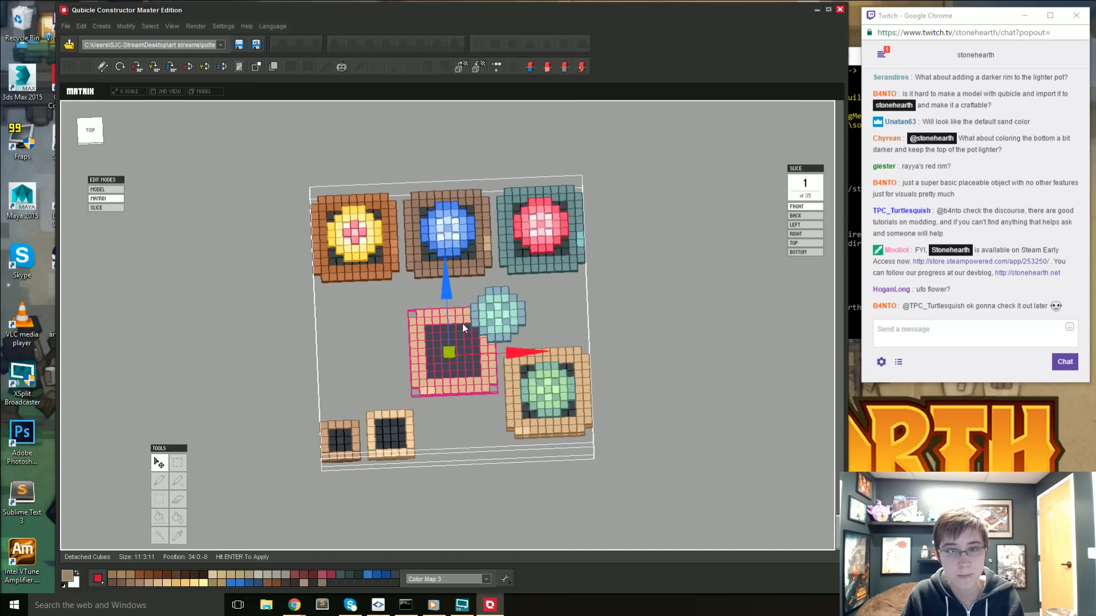
left_click_drag(522, 358, 484, 360)
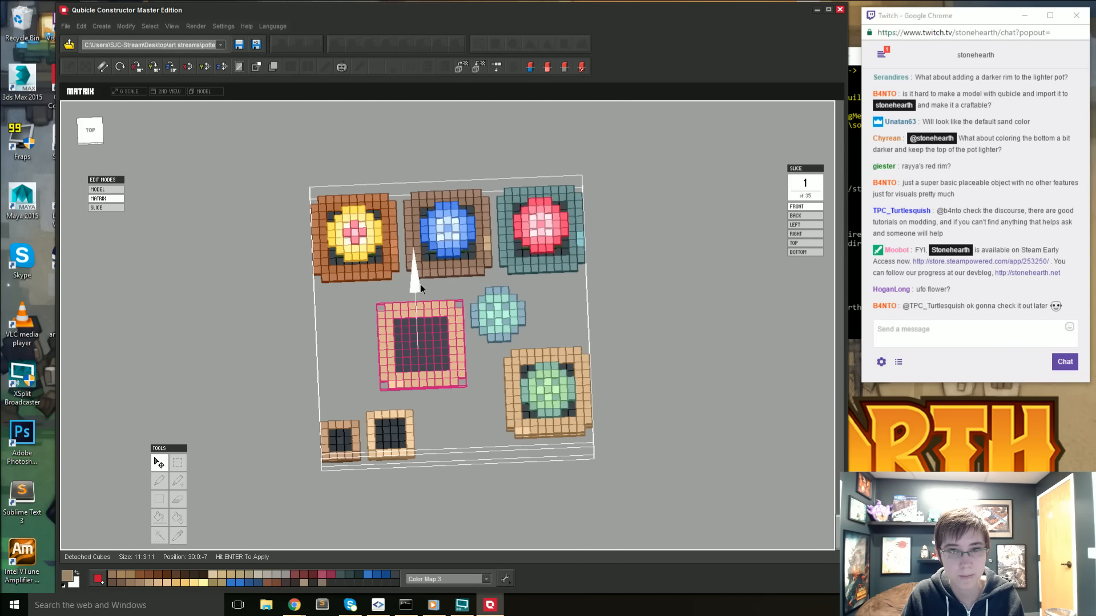
key("Return")
left_click(474, 292)
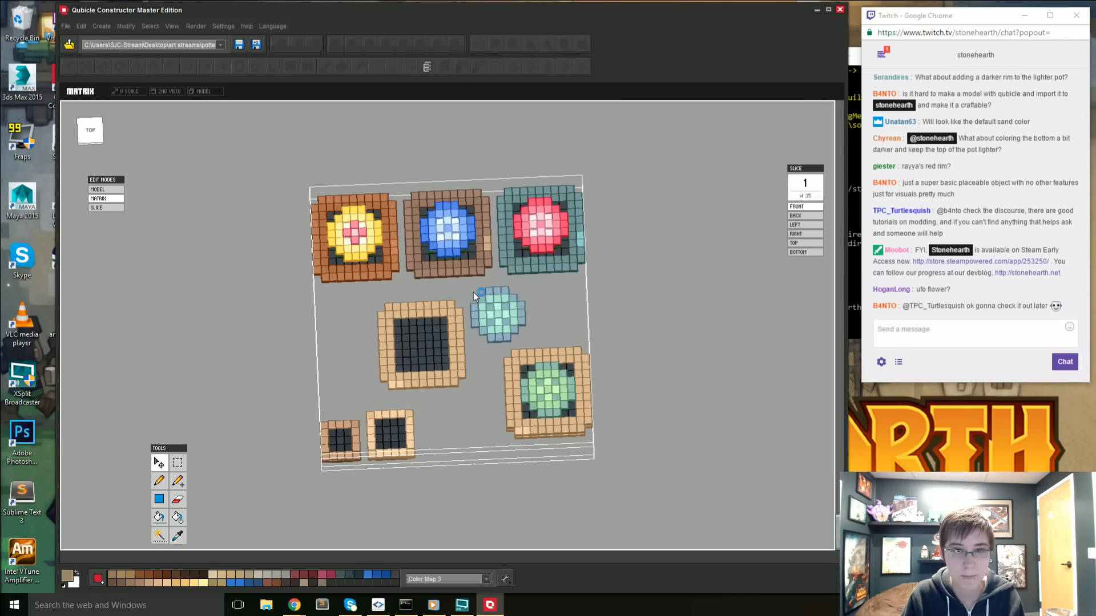
- Select the blue-green succulent, move it into the center of the shallow tan pot at position 32:2:-5 and apply it
left_click(183, 463)
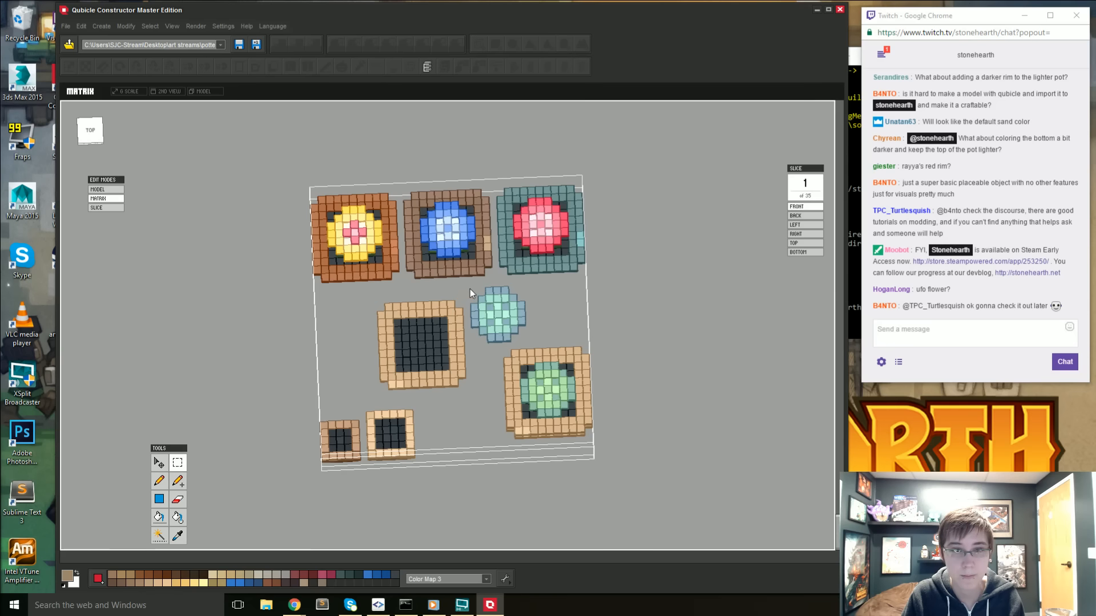
left_click_drag(470, 288, 484, 326)
left_click(522, 311)
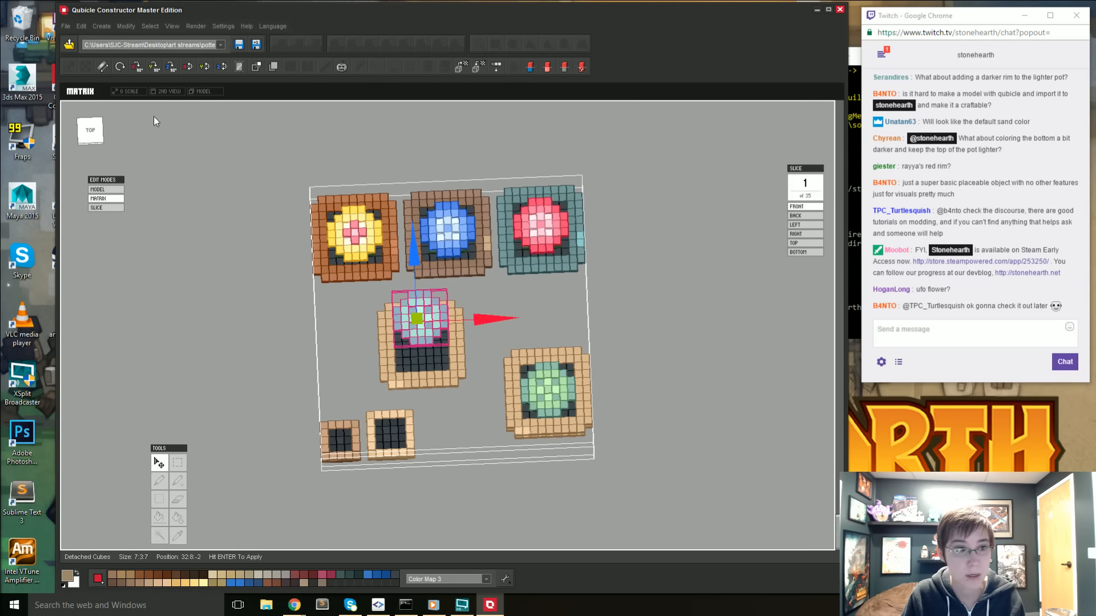
left_click(91, 130)
left_click_drag(416, 244, 413, 266)
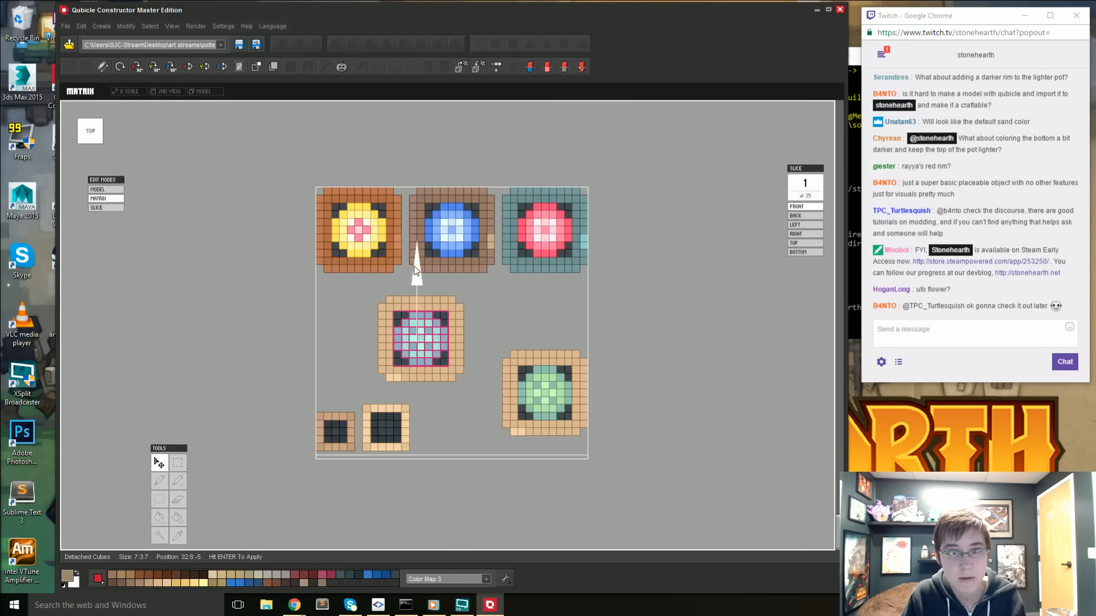
right_click_drag(402, 392, 431, 279)
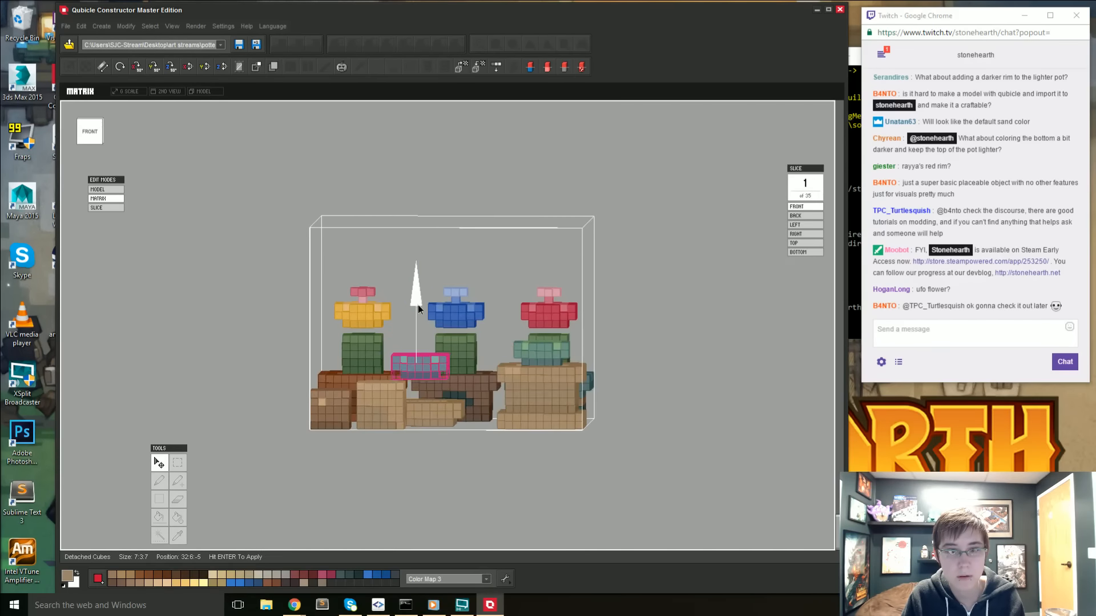
left_click_drag(418, 305, 416, 327)
right_click_drag(420, 320, 443, 365)
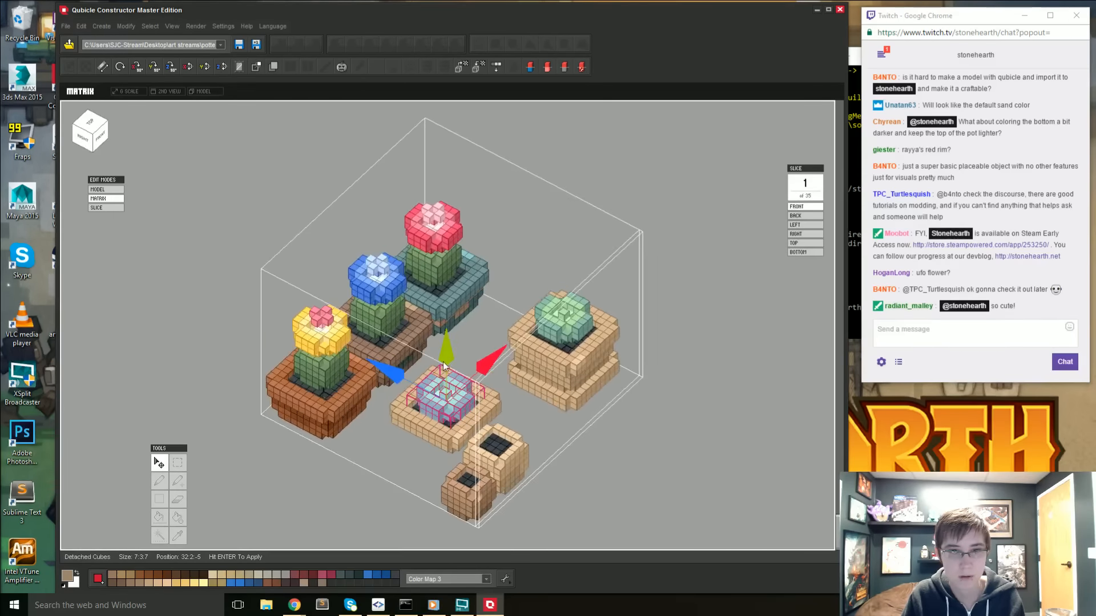
key("Return")
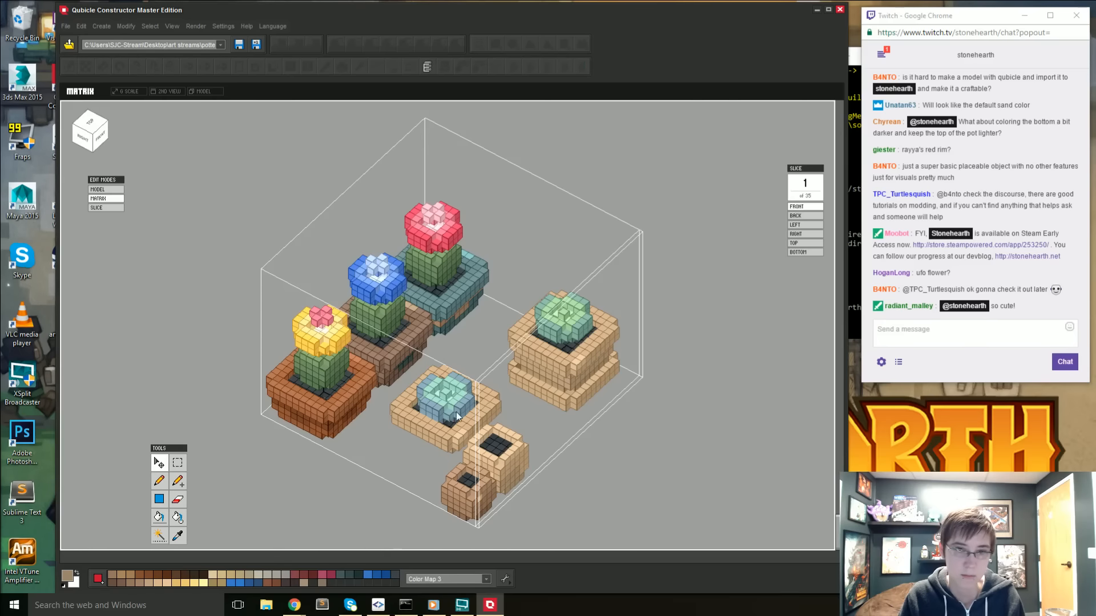
right_click_drag(457, 417, 495, 407)
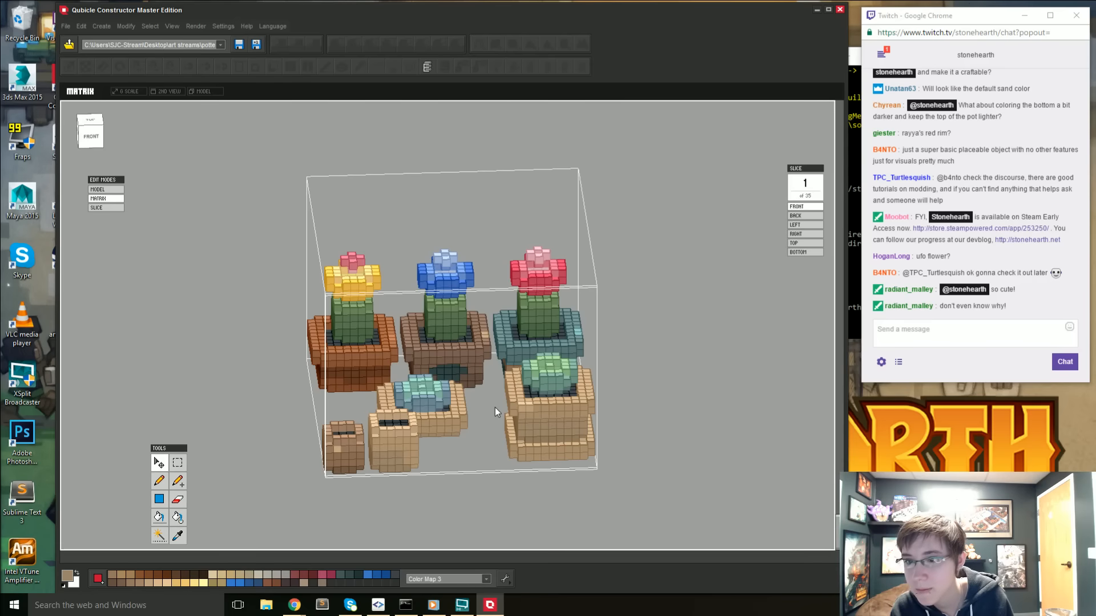
right_click_drag(439, 437, 449, 471)
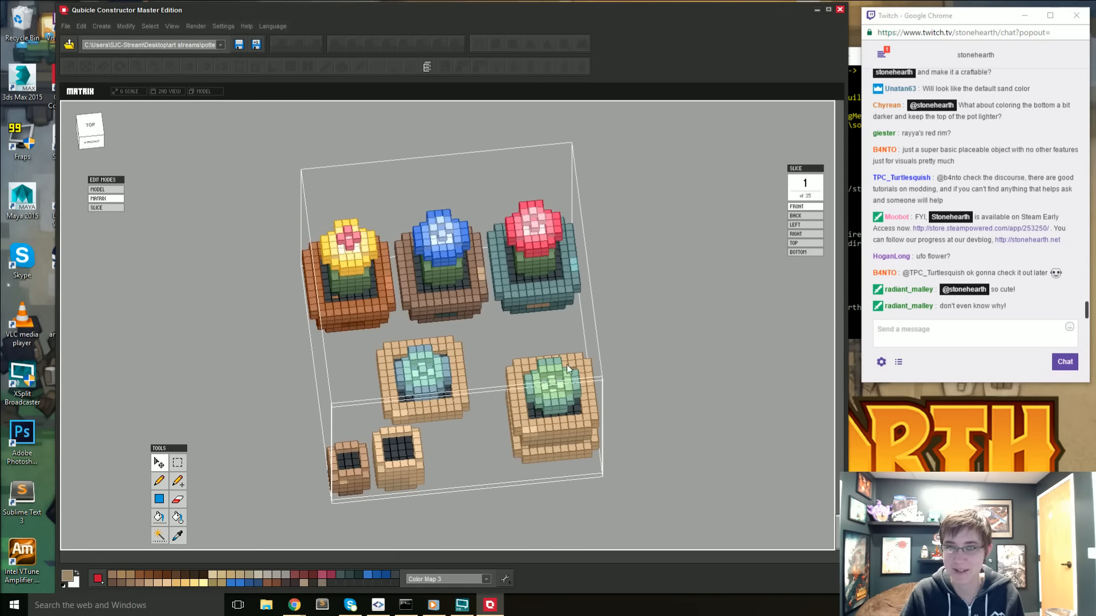
right_click_drag(574, 317, 580, 330)
right_click_drag(481, 385, 583, 319)
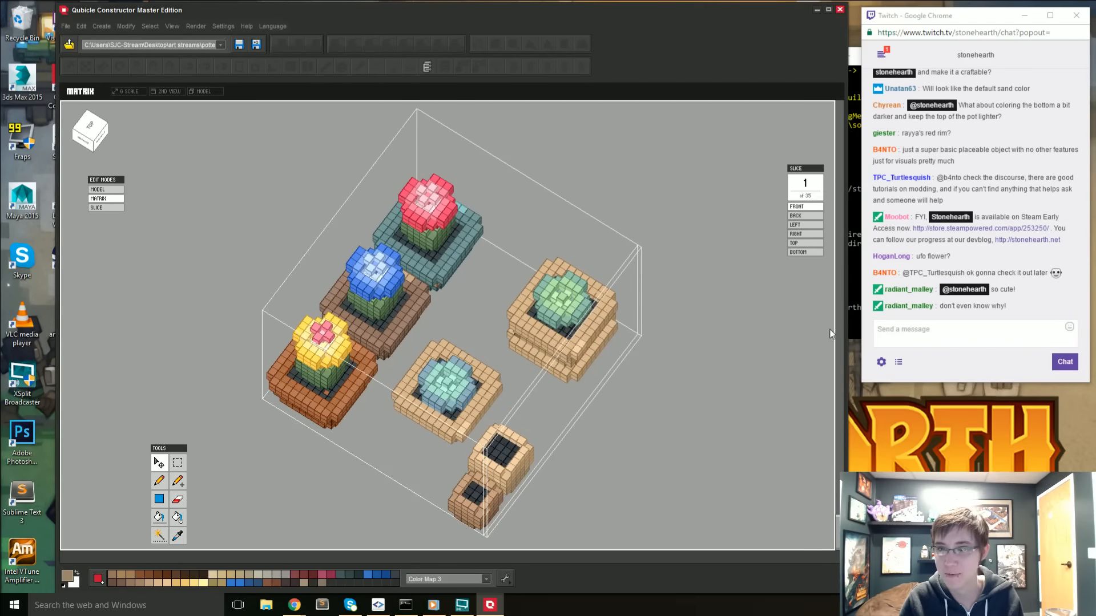
right_click_drag(792, 354, 714, 380)
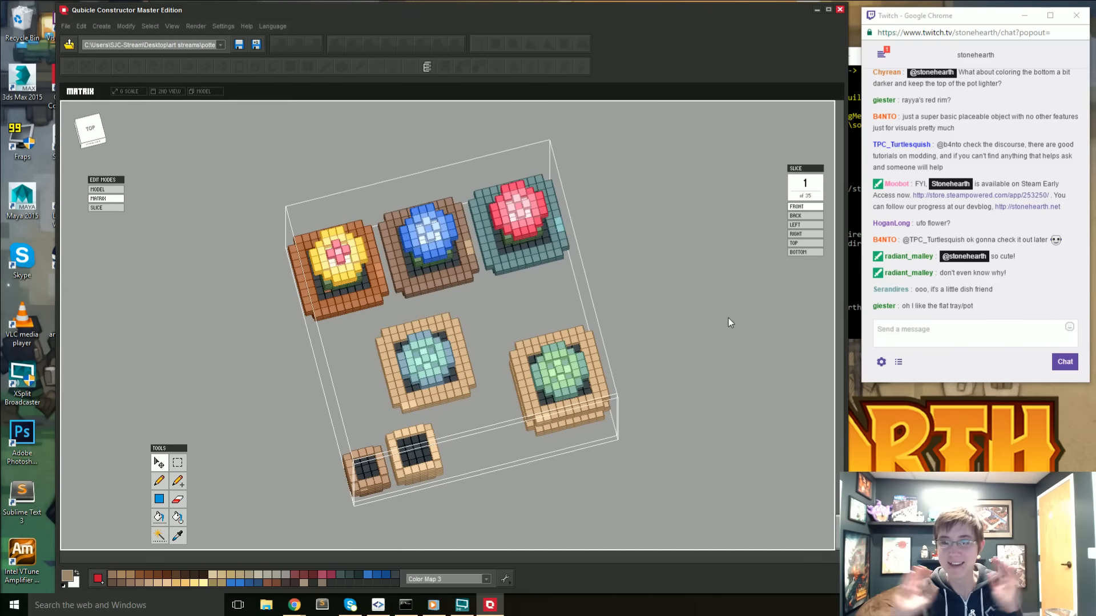
right_click_drag(690, 282, 703, 334)
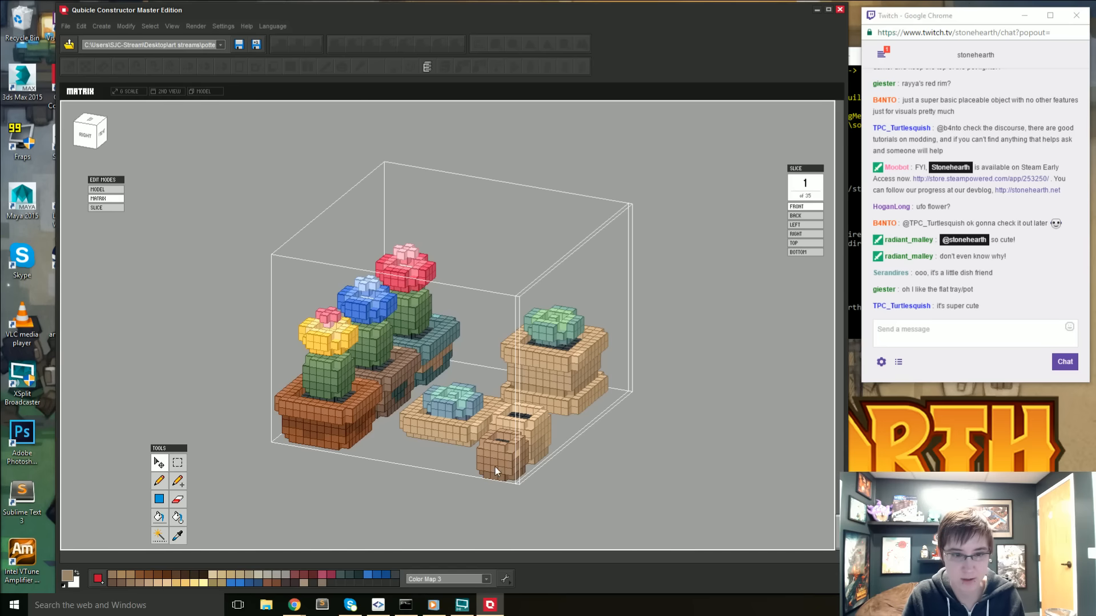
- Fill the shallow pot under the blue-green succulent with the brown sampled from the small brown pot
scroll(497, 467, "up", 2)
right_click_drag(456, 512, 474, 518)
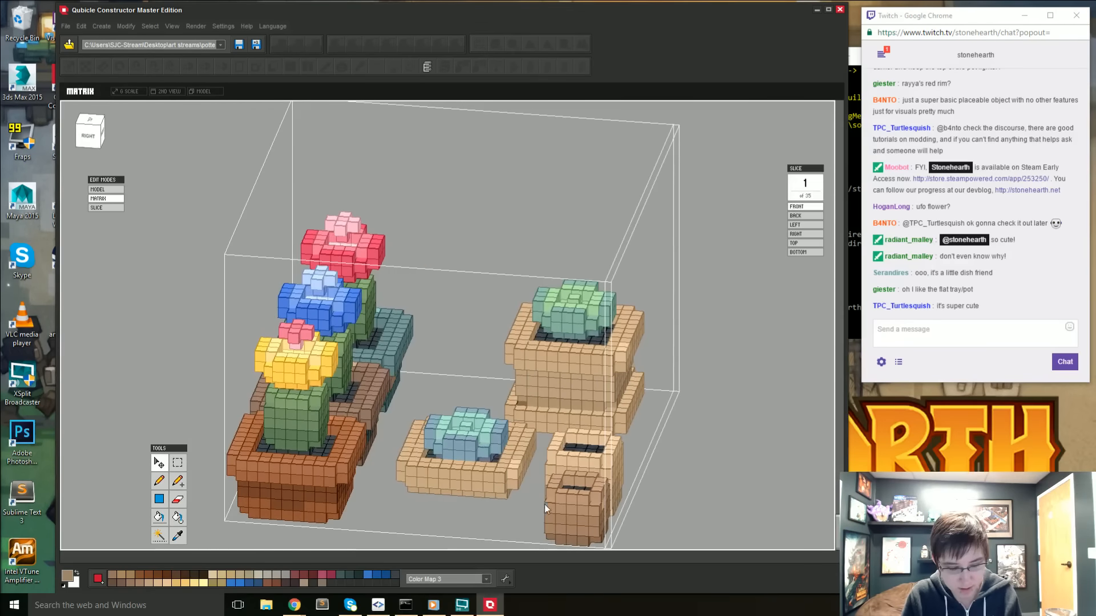
key("i")
key("f")
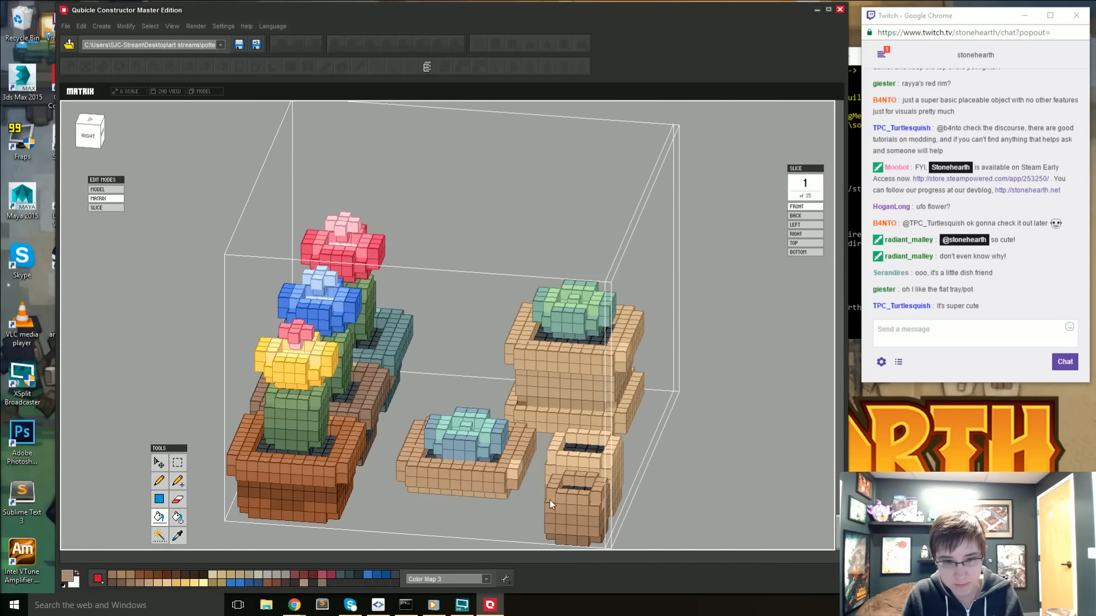
key("i")
left_click(566, 524)
key("f")
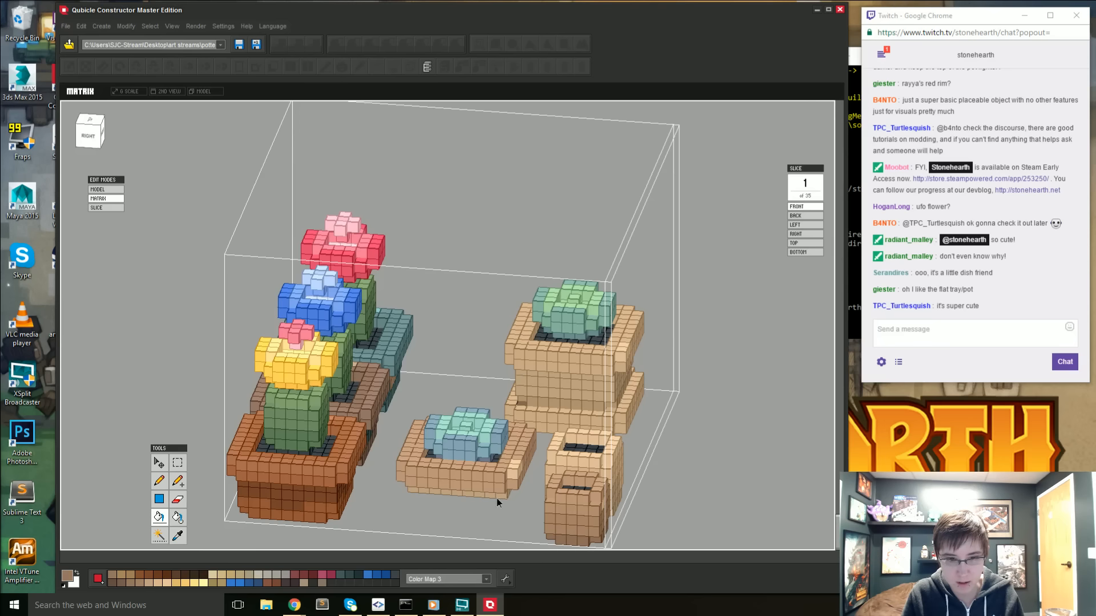
left_click(496, 499)
- Mix a lighter tan, C6A68E, and recolor the highlight cubes at the shallow pot's corner with it
key("i")
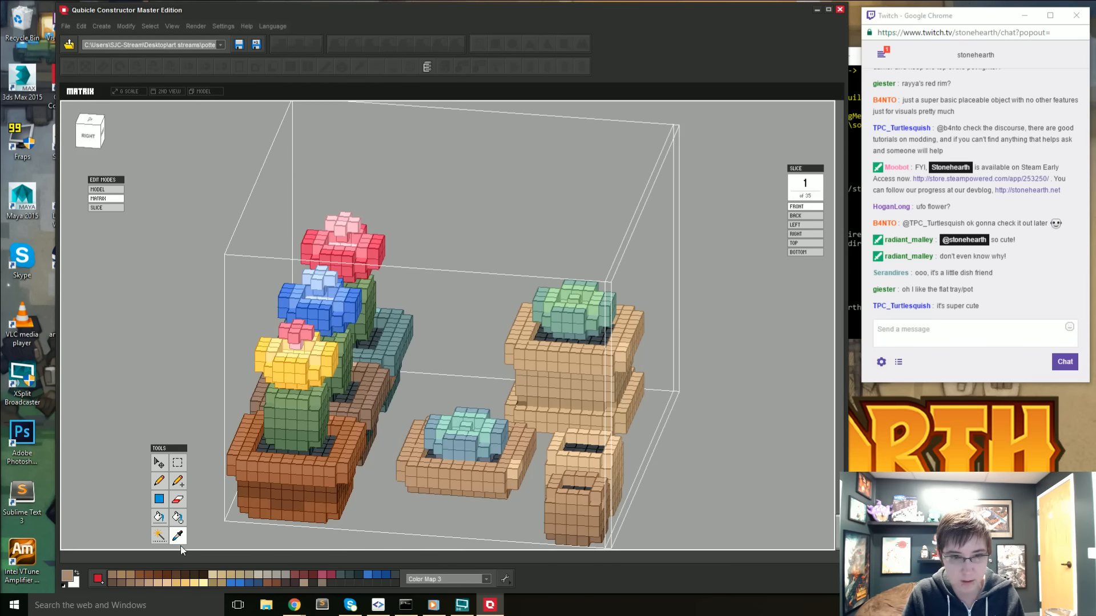
left_click(67, 575)
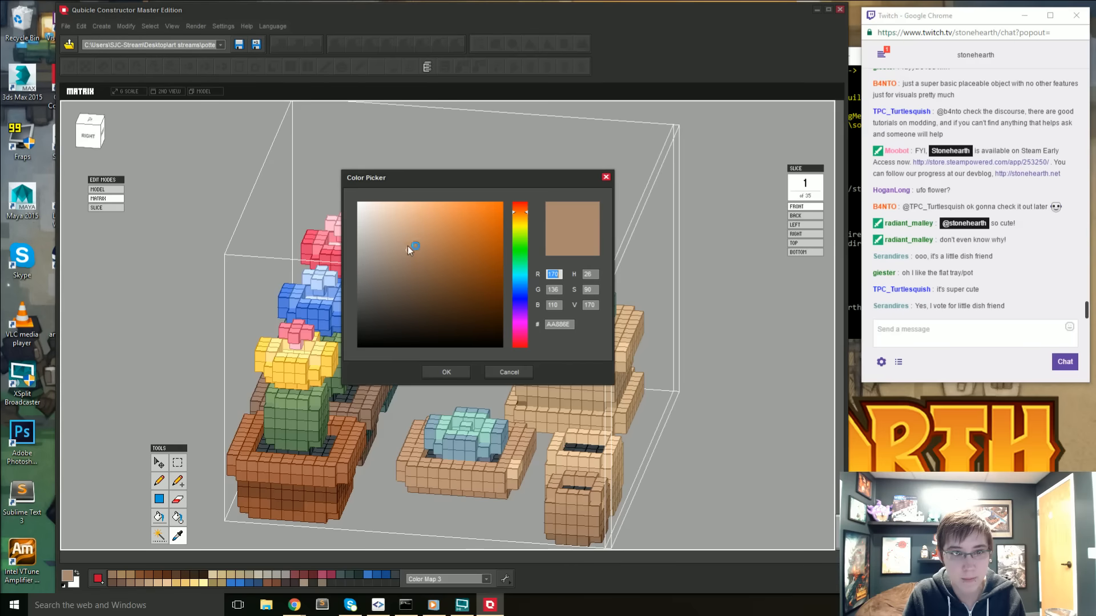
left_click(405, 241)
left_click(445, 372)
key("f")
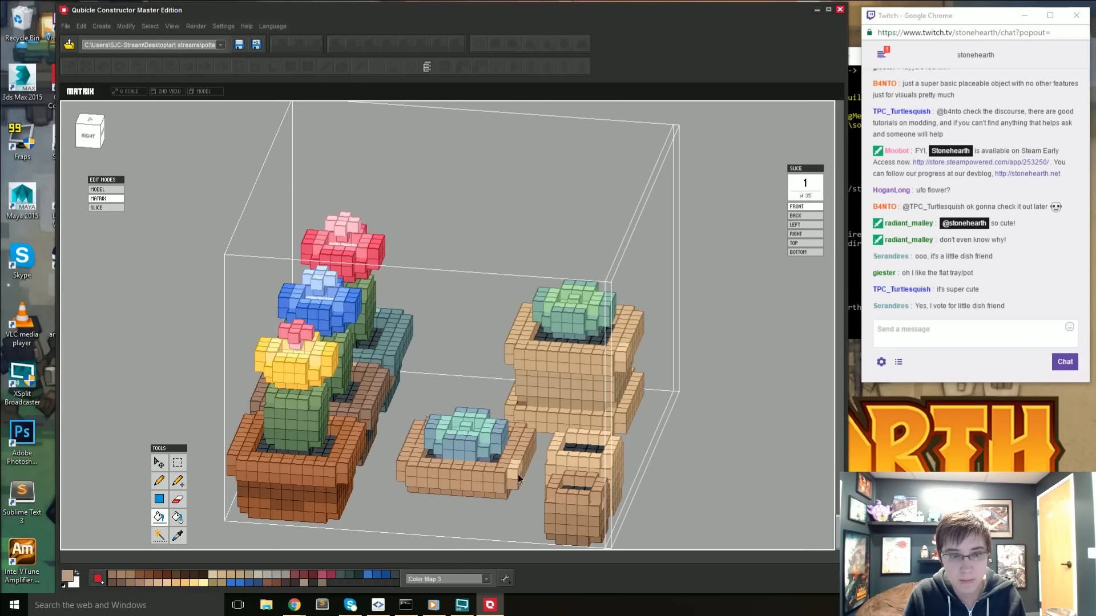
left_click(502, 491)
right_click_drag(531, 475, 509, 488)
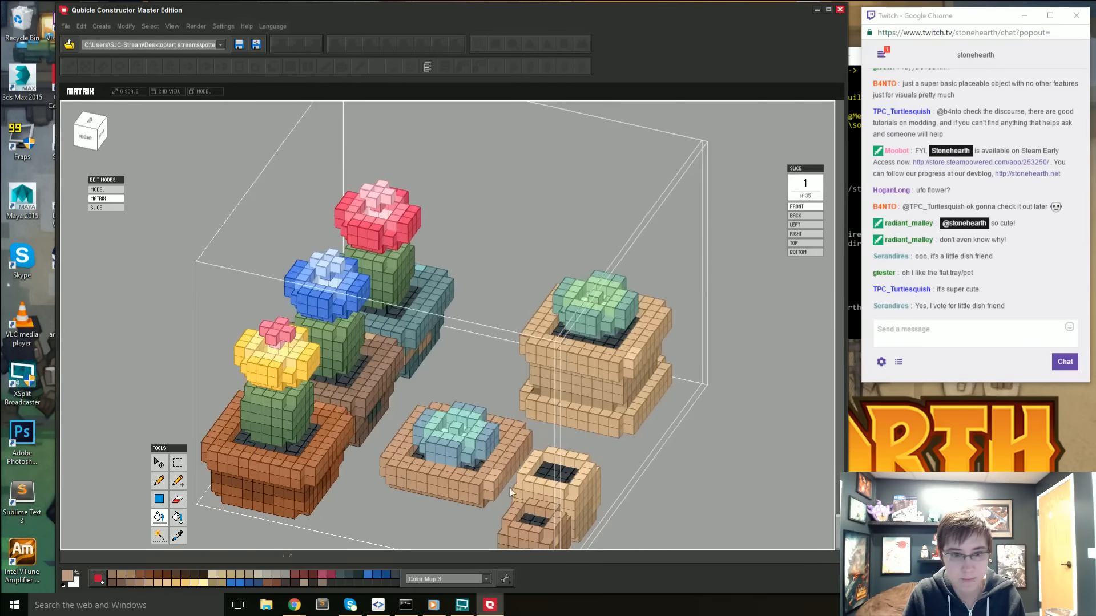
left_click(67, 575)
left_click(401, 238)
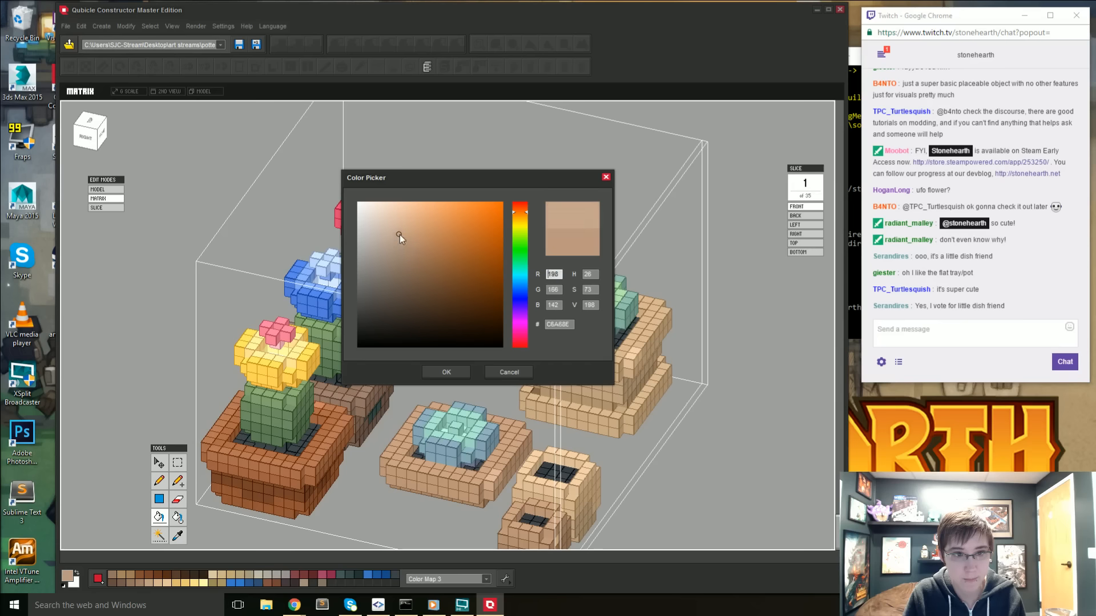
left_click(446, 372)
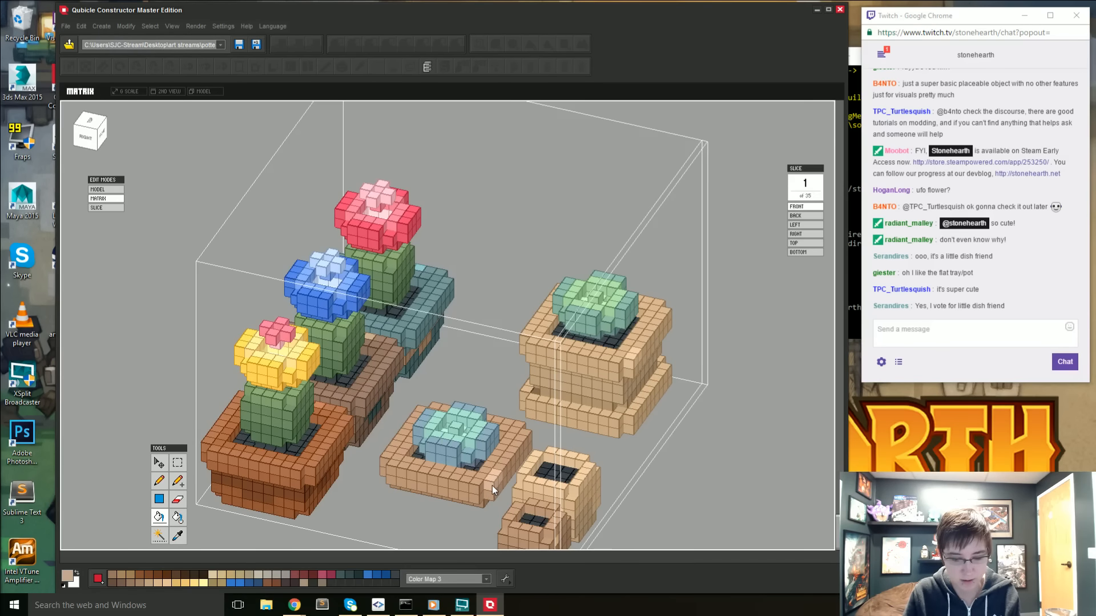
scroll(728, 431, "down", 2)
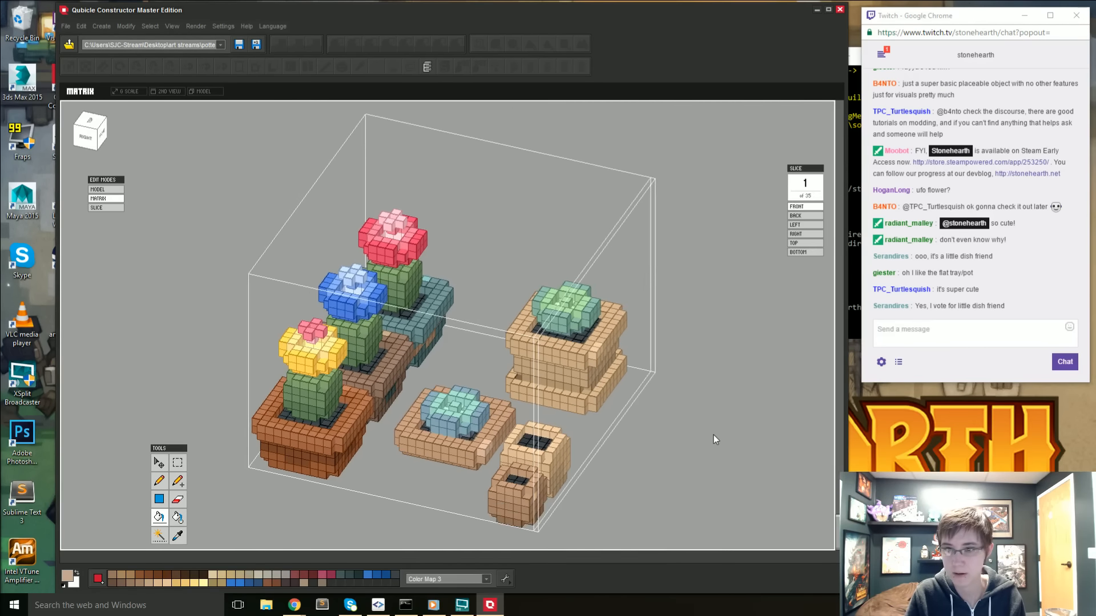
- Select the shallow pot with its blue-green succulent, move it sideways to position 22:0:-7 and apply it
right_click_drag(713, 435, 500, 441)
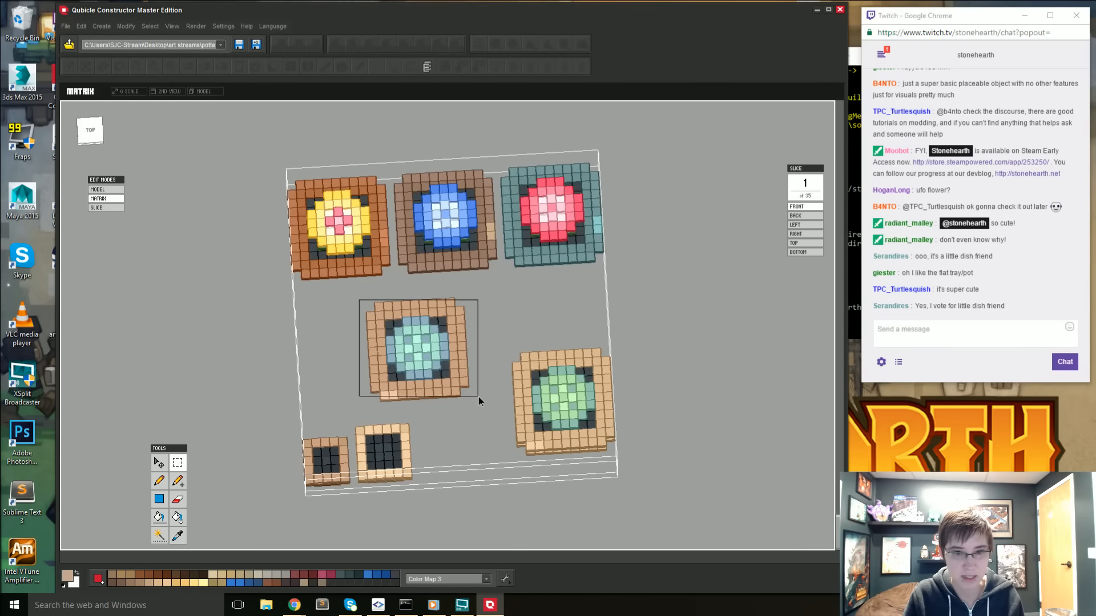
left_click(461, 330)
left_click(159, 462)
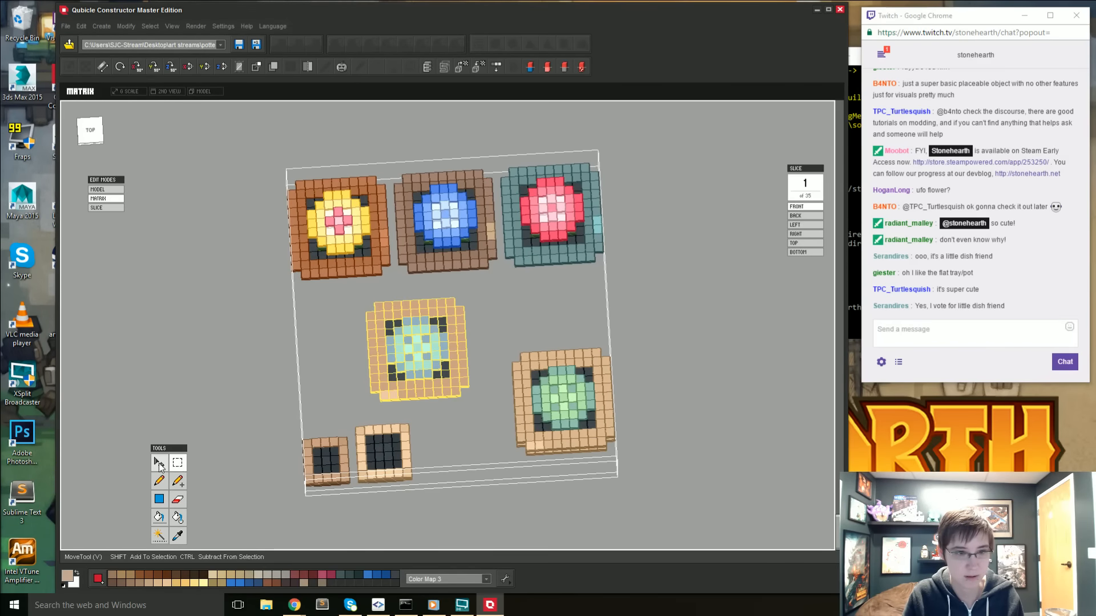
left_click(461, 348)
left_click_drag(488, 347, 422, 354)
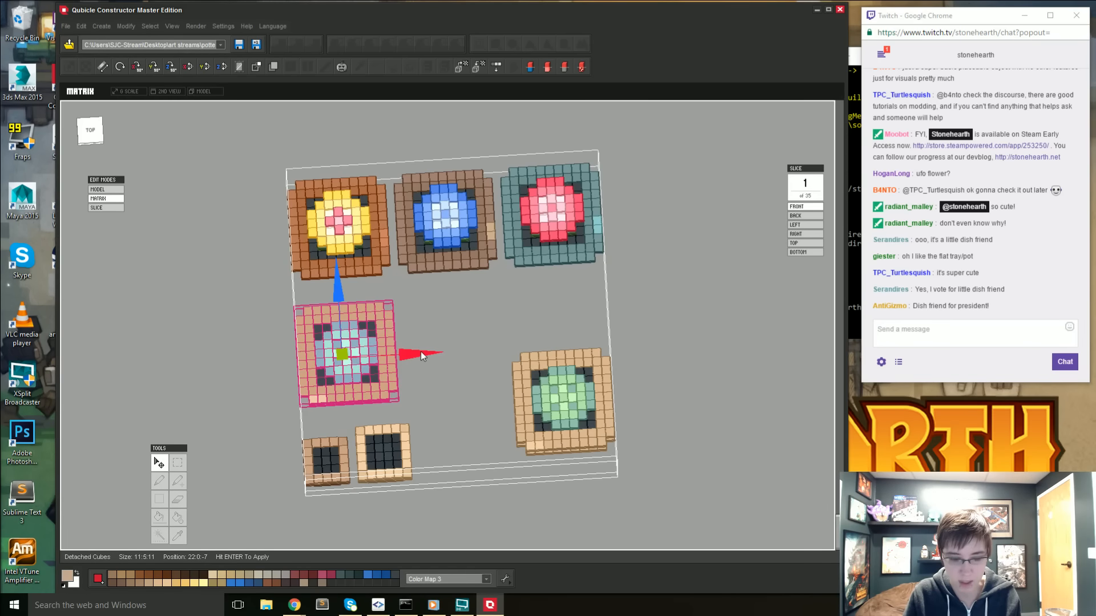
key("Return")
- Select the rim section and green succulent of the tall tan pot in front view and duplicate them
right_click_drag(467, 400, 468, 354)
left_click(178, 464)
right_click_drag(470, 443, 455, 417)
left_click(95, 134)
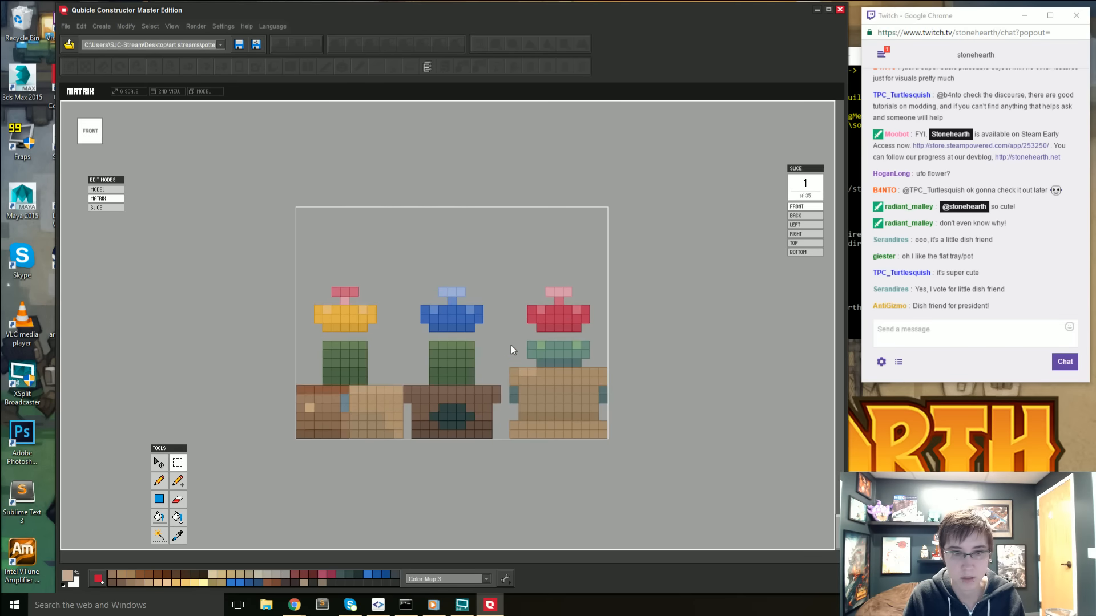
left_click_drag(511, 345, 622, 393)
right_click_drag(549, 345, 543, 421)
left_click_drag(461, 112, 659, 278)
key("v")
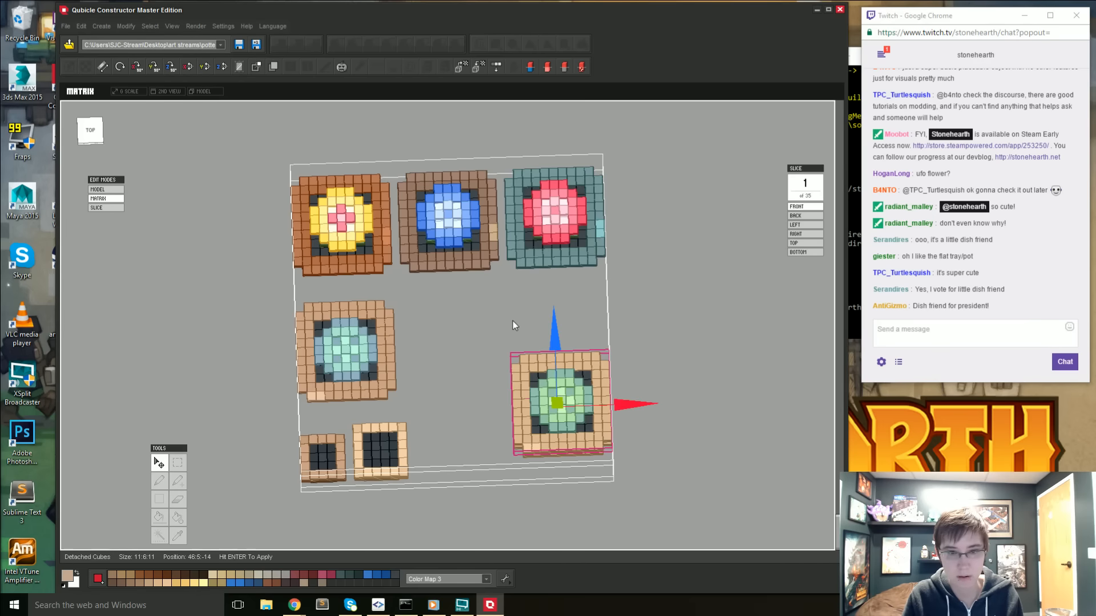
- Move the copied green succulent dish beside the blue-green one, 12 cubes sideways and 7 back, lower it to ground level, apply and deselect
left_click_drag(631, 405, 522, 406)
left_click_drag(447, 330, 452, 275)
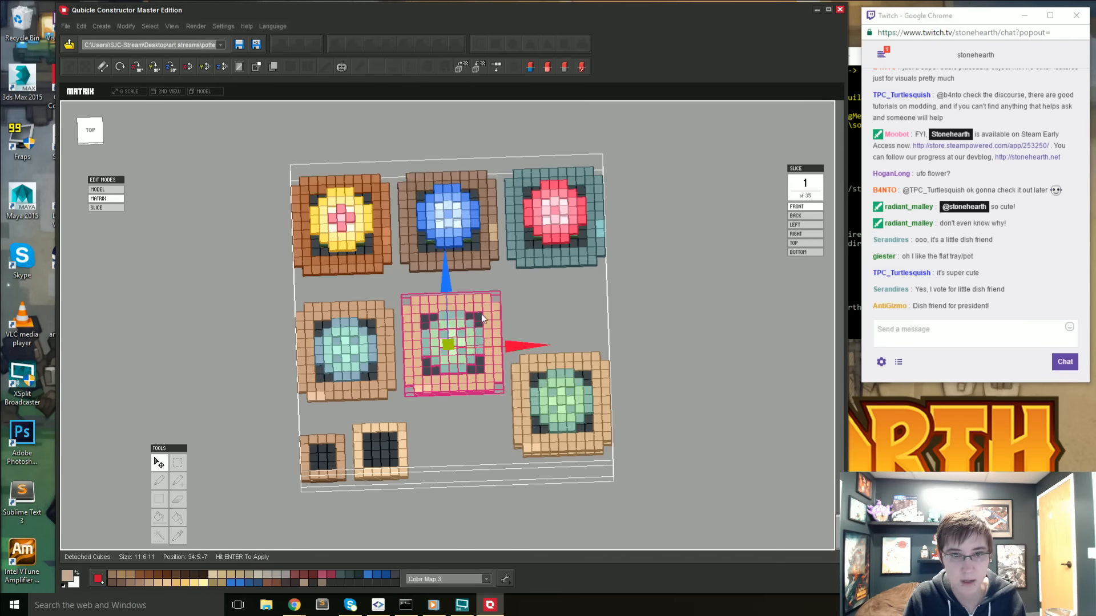
right_click_drag(445, 498, 451, 398)
left_click_drag(450, 305, 452, 344)
key("Return")
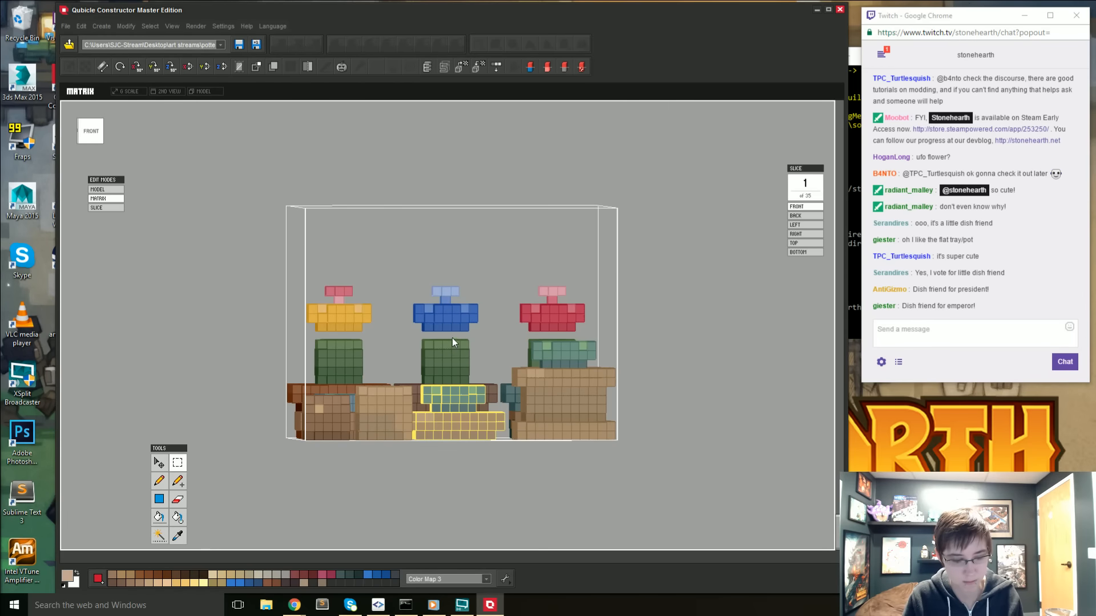
right_click_drag(440, 351, 425, 502)
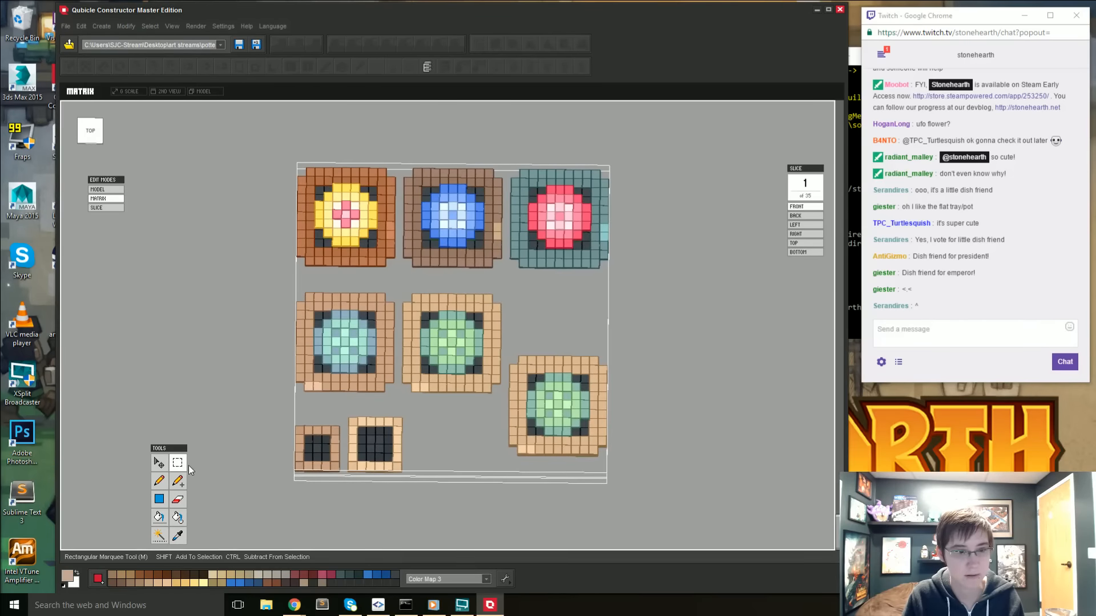
- Select the whole tall tan pot with its green succulent, move it forward to the matrix's front edge and apply it
left_click_drag(508, 353, 619, 460)
left_click(551, 410)
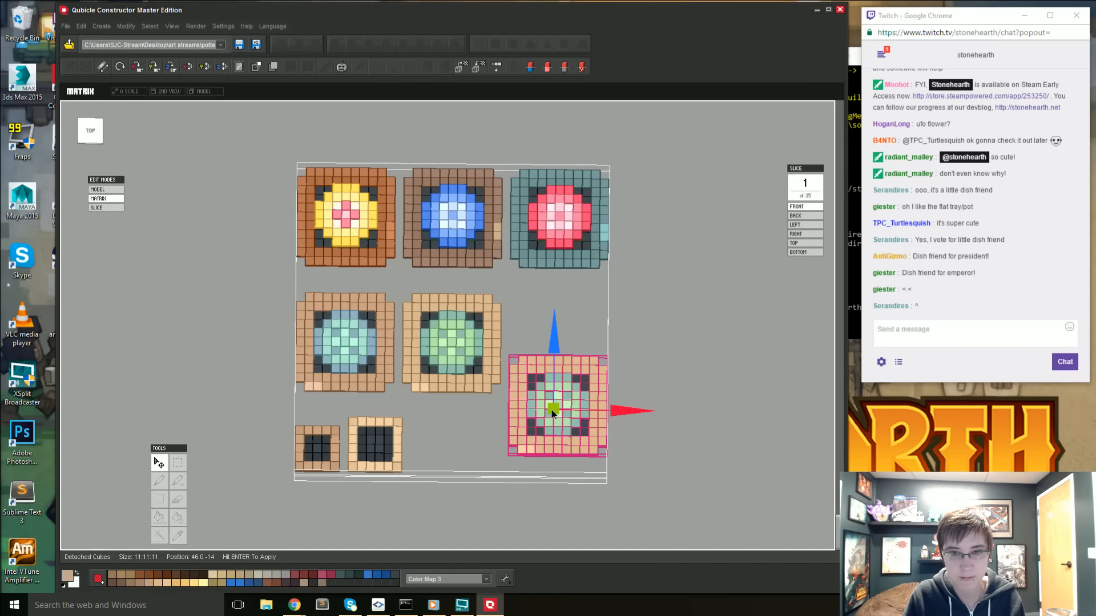
left_click_drag(553, 344, 553, 371)
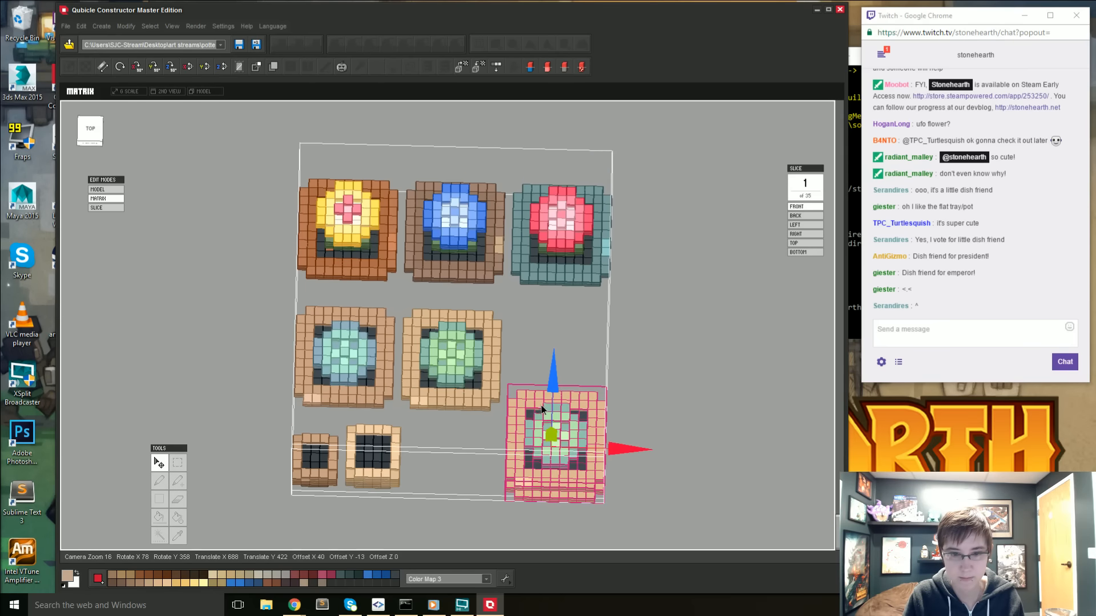
key("Return")
- Select the blue-green succulent and raise it in its shallow dish to position 24:3:-5, apply the move and deselect
mouse_move(448, 417)
right_mouse_down()
mouse_move(514, 356)
mouse_move(576, 334)
mouse_move(474, 366)
mouse_move(447, 337)
mouse_move(443, 402)
mouse_move(426, 433)
mouse_move(450, 437)
right_mouse_up()
key("w")
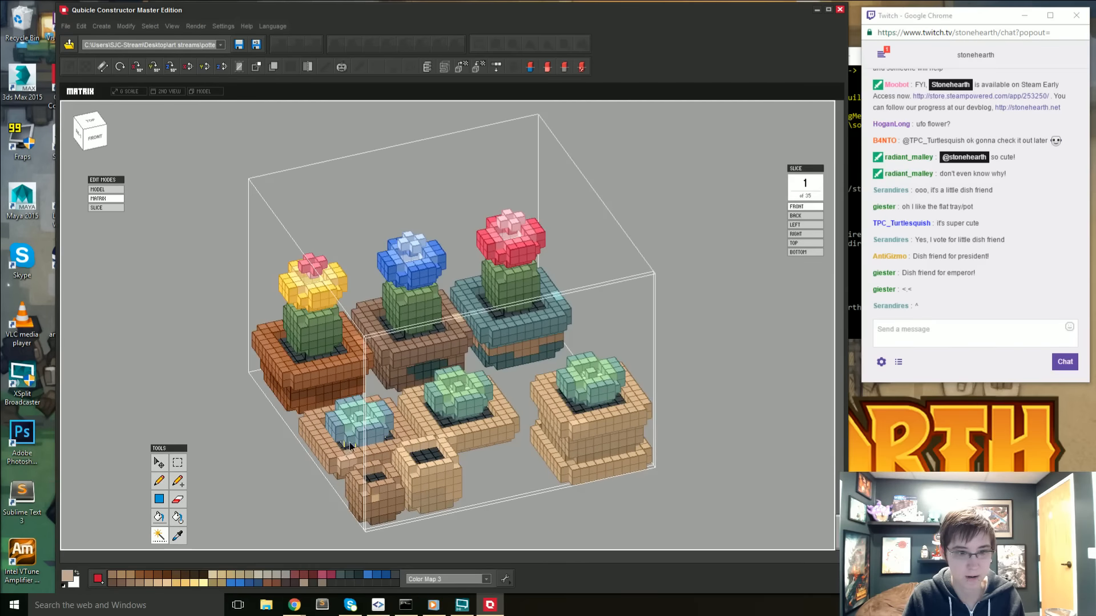
left_click(362, 440)
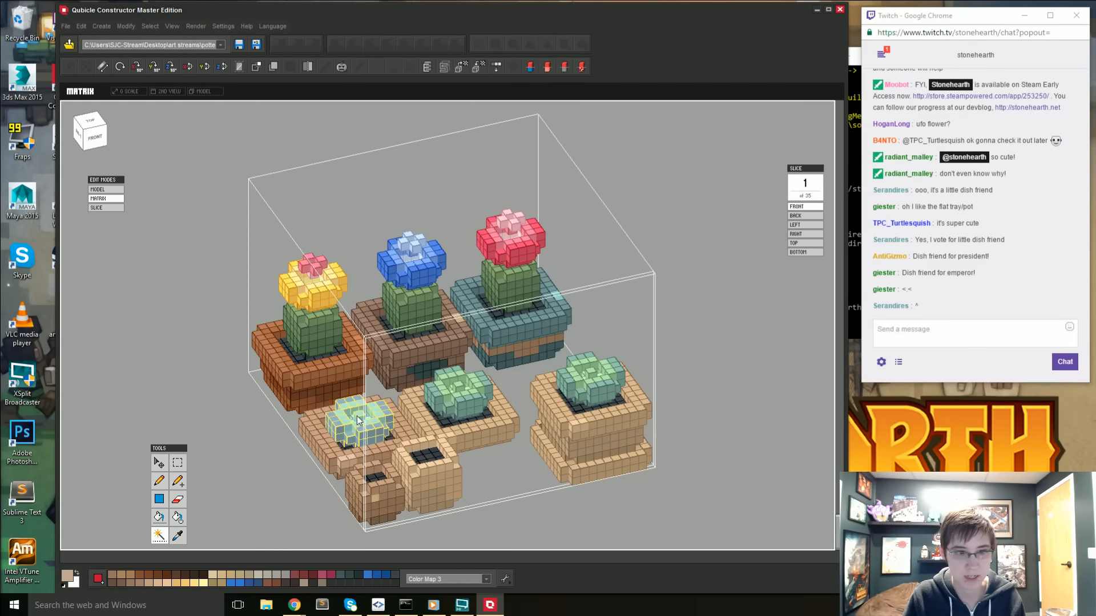
right_click_drag(357, 416, 412, 279)
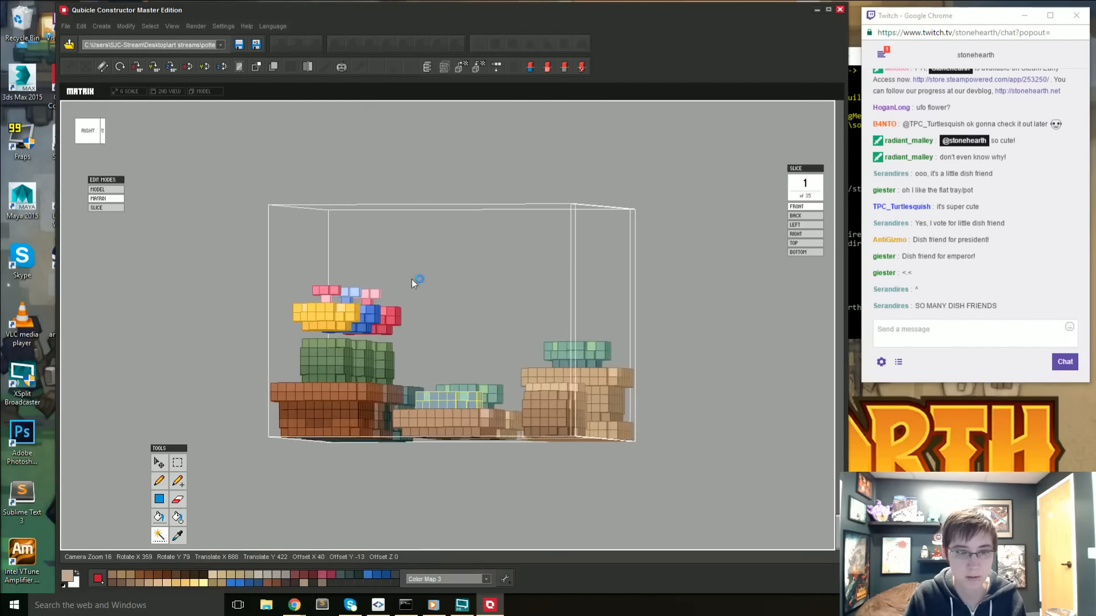
right_click_drag(131, 259, 411, 393)
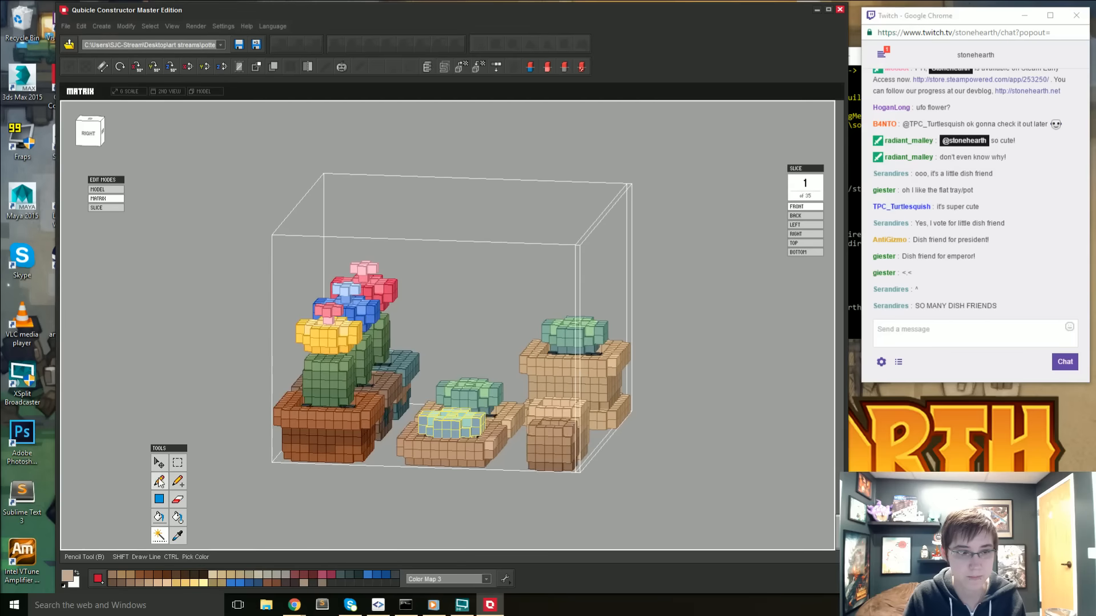
left_click(456, 419)
left_click_drag(458, 363, 461, 354)
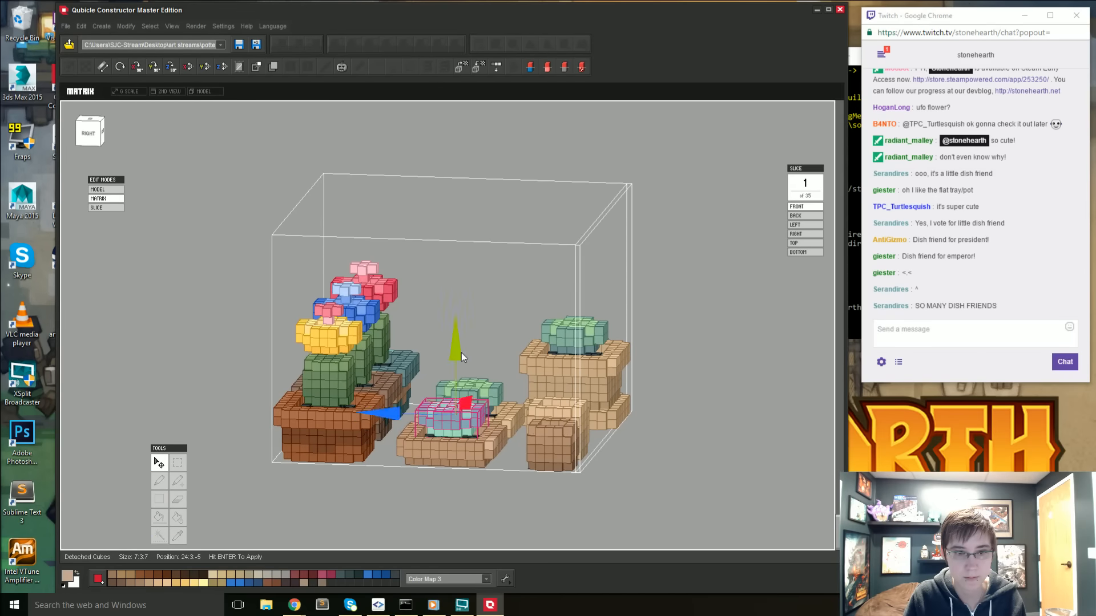
right_click_drag(461, 355, 435, 429)
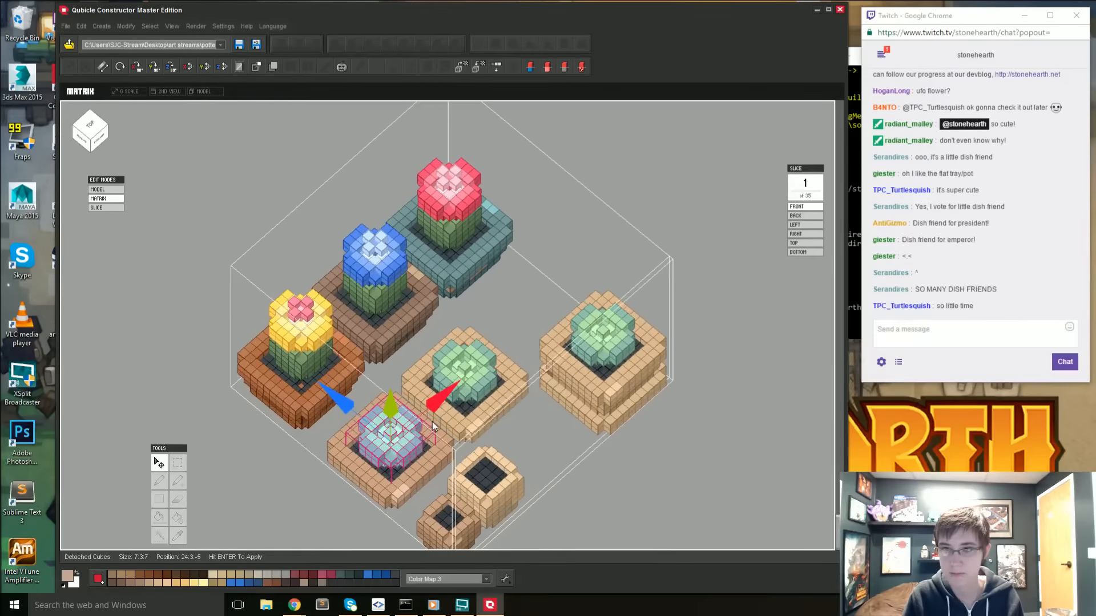
key("Return")
key("ctrl+d")
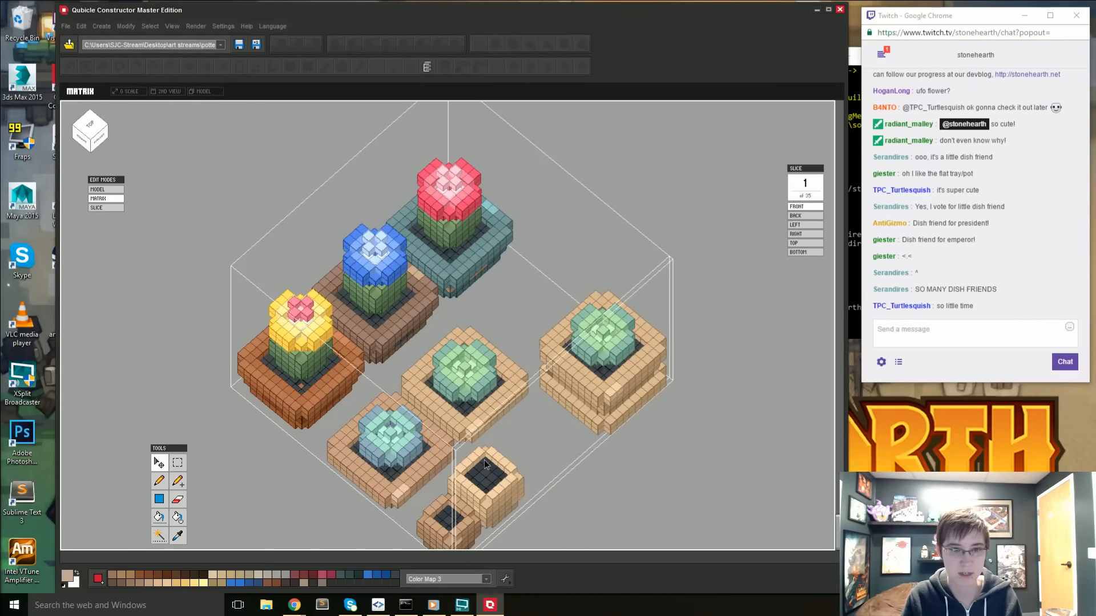
- Select the two small empty pots in front of the shallow dishes from the top view and delete them
right_click_drag(484, 460, 518, 304)
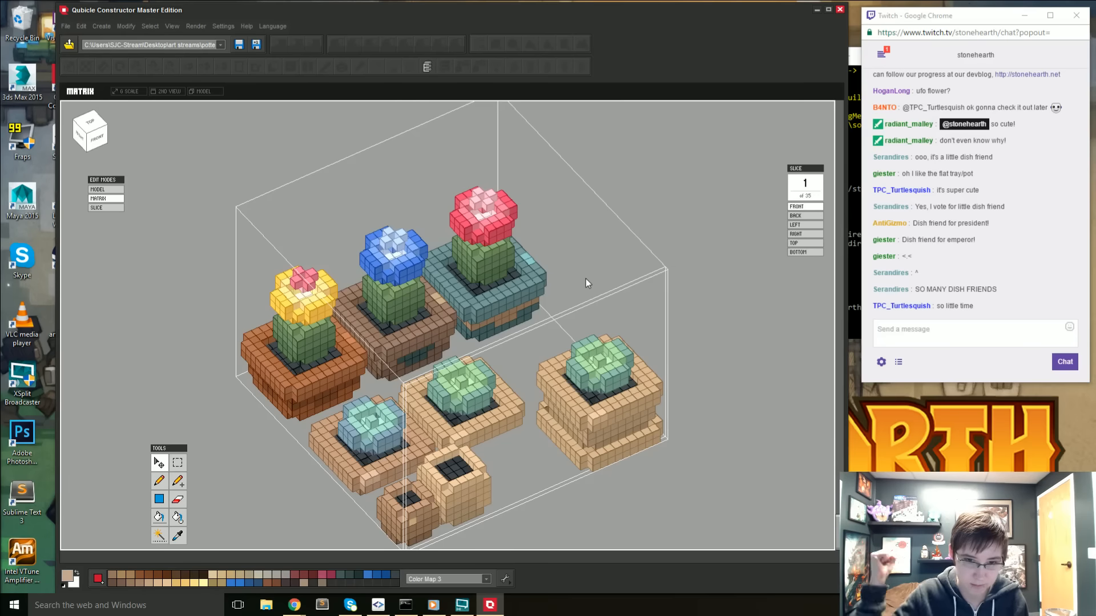
right_click_drag(525, 396, 481, 455)
left_click(178, 462)
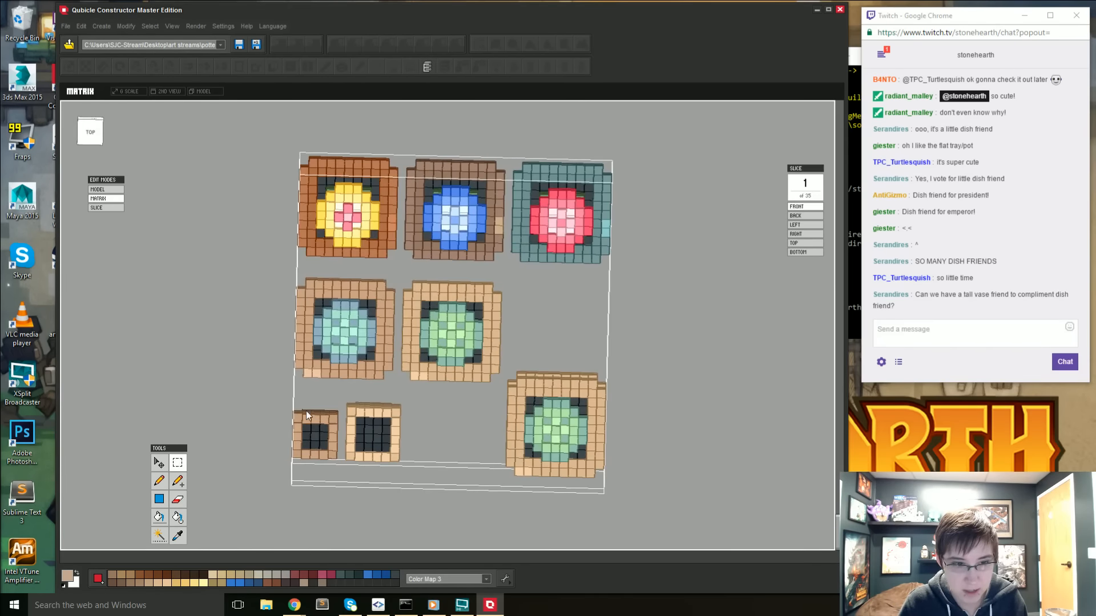
left_click_drag(280, 401, 404, 483)
key("Delete")
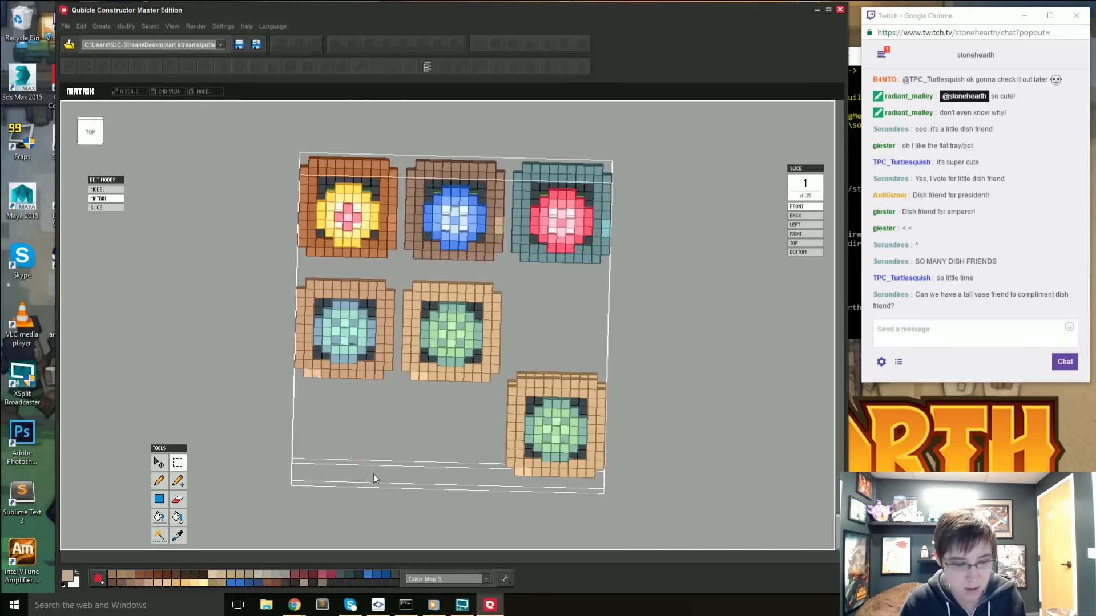
- Return to the whole model and examine the six potted plants next to the pottery shrine and sunflower vase from several angles
right_click_drag(374, 498, 434, 406)
scroll(407, 412, "down", 5)
scroll(419, 418, "up", 2)
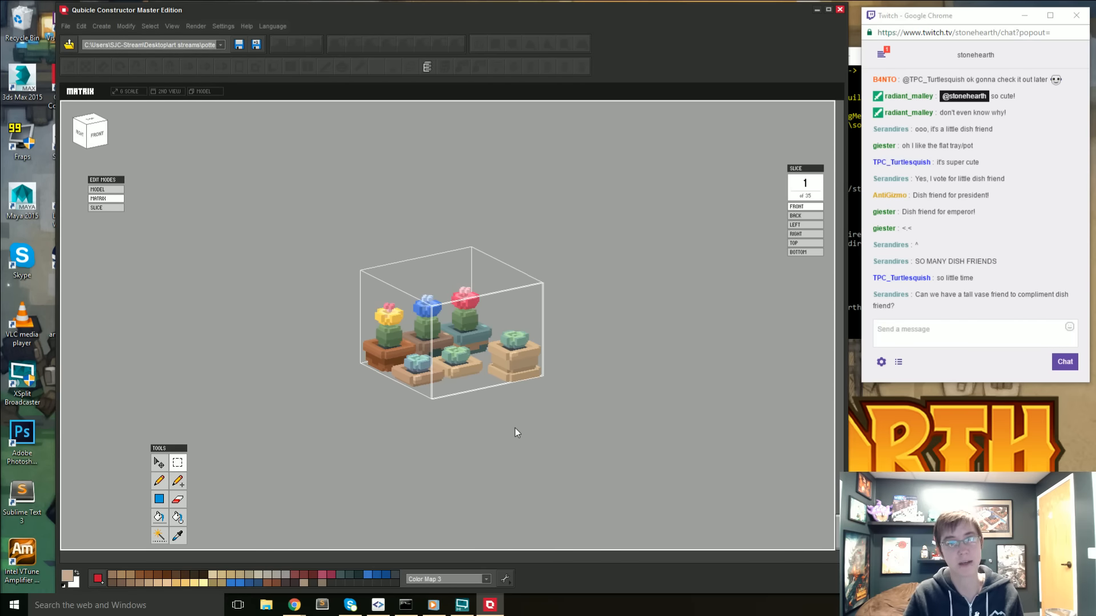
key("1")
scroll(542, 463, "up", 3)
right_click_drag(542, 464, 456, 452)
scroll(496, 422, "down", 2)
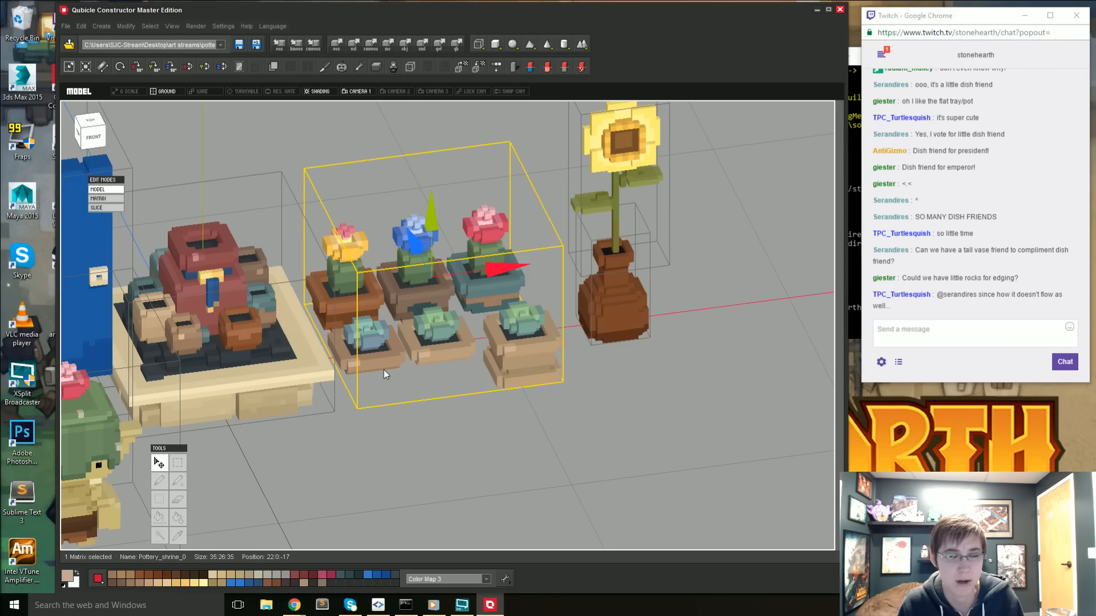
right_click_drag(383, 370, 360, 384)
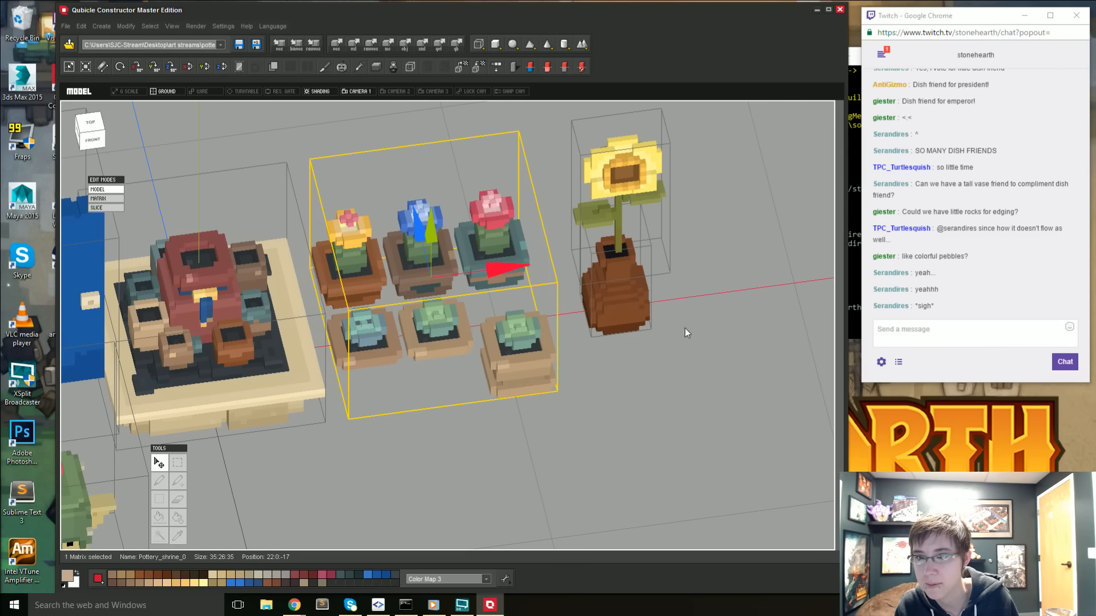
mouse_move(584, 350)
right_mouse_down()
mouse_move(550, 403)
mouse_move(550, 379)
mouse_move(571, 350)
right_mouse_up()
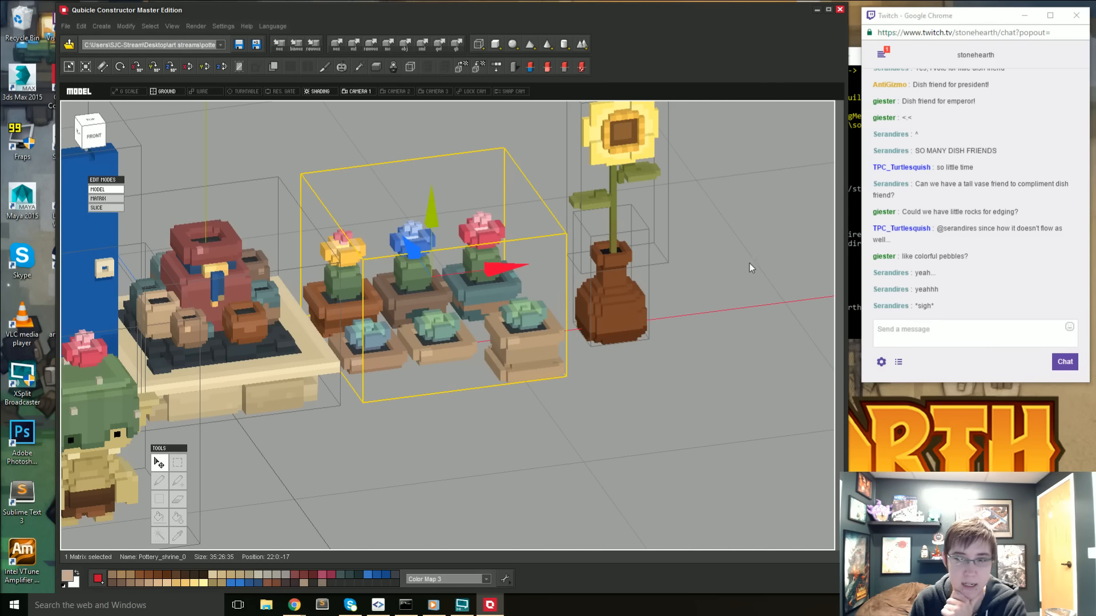
right_click_drag(473, 155, 439, 277)
middle_click_drag(438, 276, 534, 323)
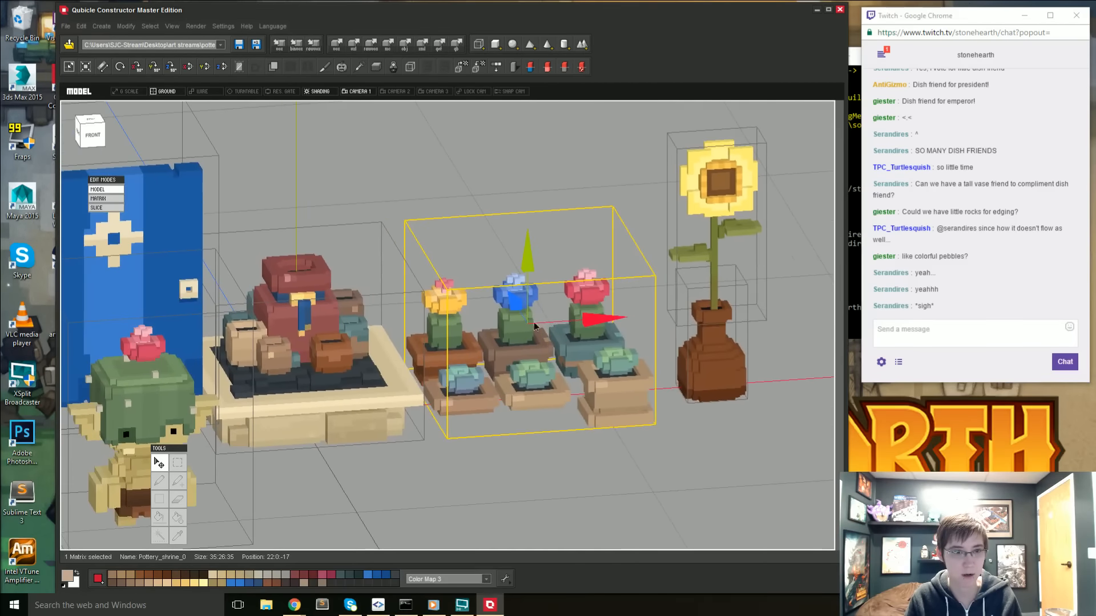
scroll(535, 322, "down", 2)
right_click_drag(535, 322, 480, 307)
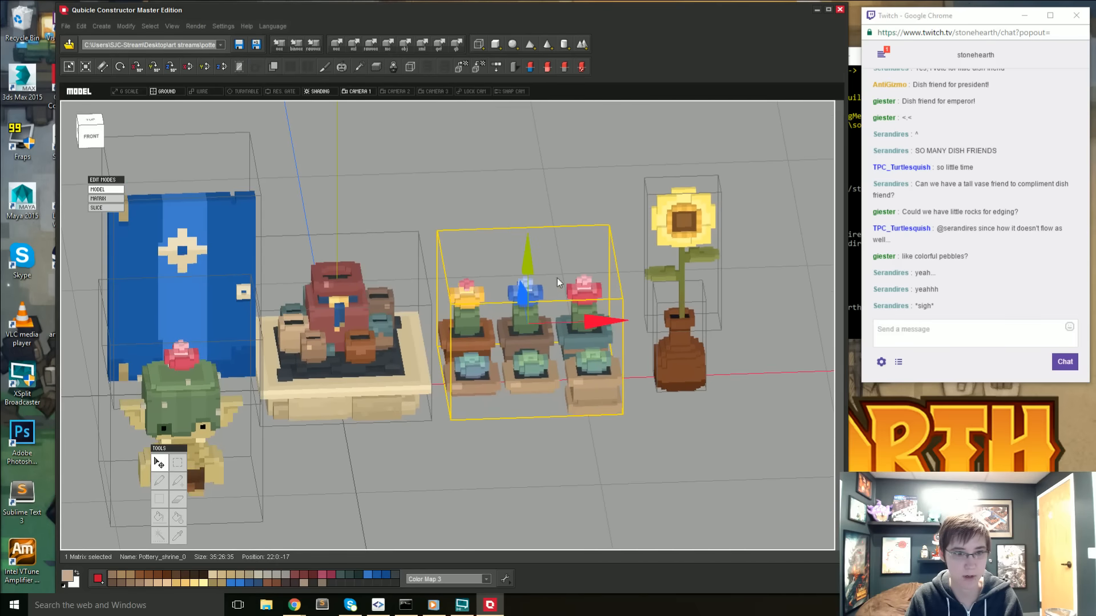
- Select the sunflower, move it out of the brown vase over to the goblin and raise it to position -41:37:-54
middle_click_drag(556, 279, 583, 254)
left_click(720, 210)
left_click_drag(741, 234, 240, 227)
right_click_drag(122, 252, 206, 294)
left_click_drag(201, 309, 325, 465)
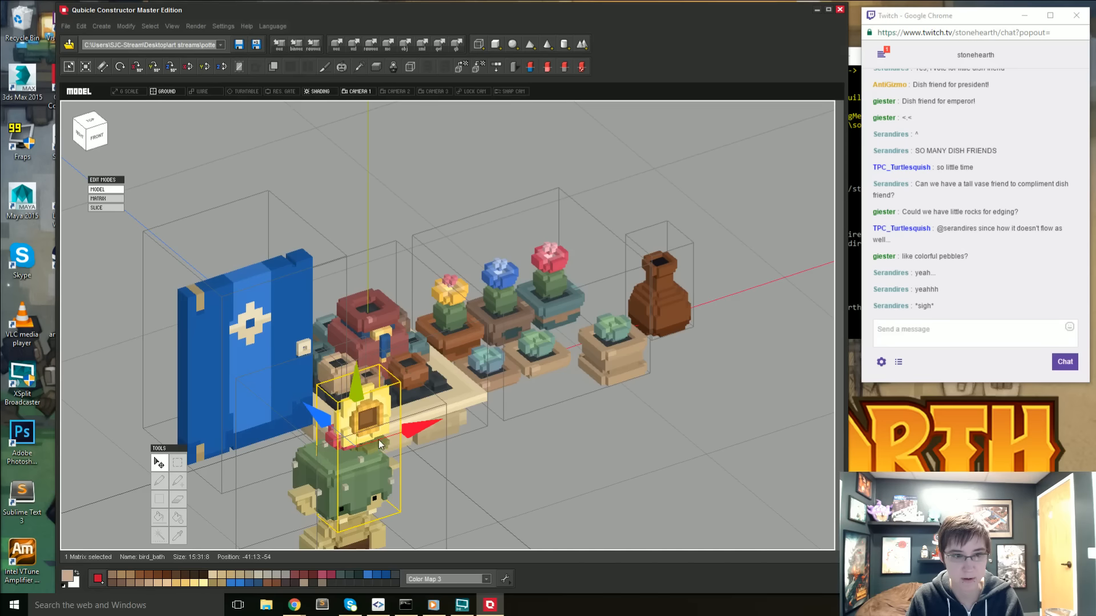
left_click_drag(357, 389, 386, 287)
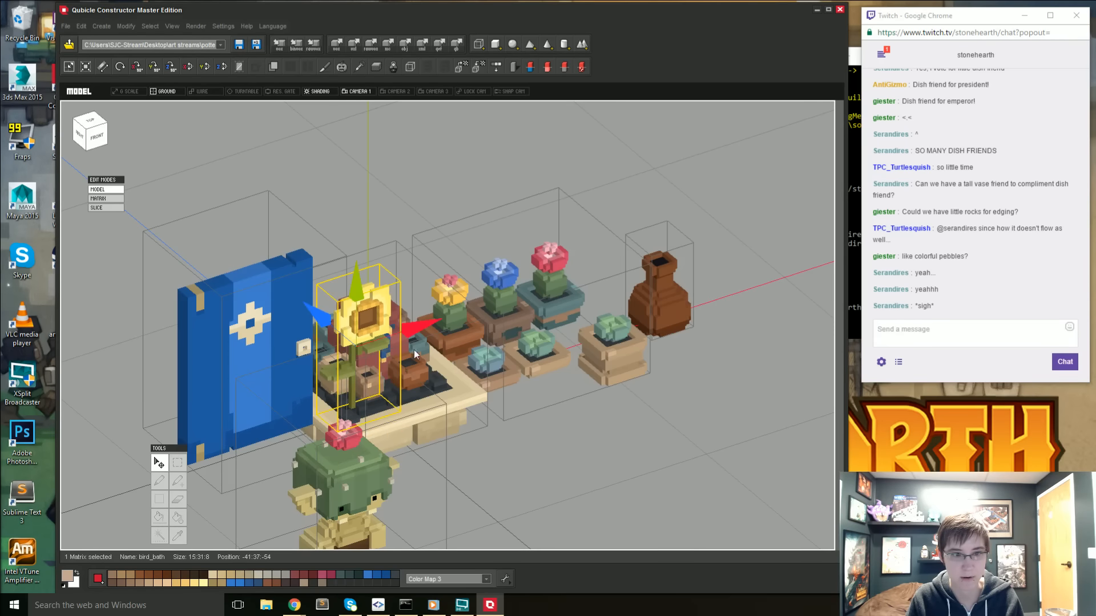
- Shift the sunflower over the goblin's head and lower it, bringing it to position -44:31:-54
left_click_drag(416, 330, 407, 333)
right_click_drag(405, 332, 365, 423)
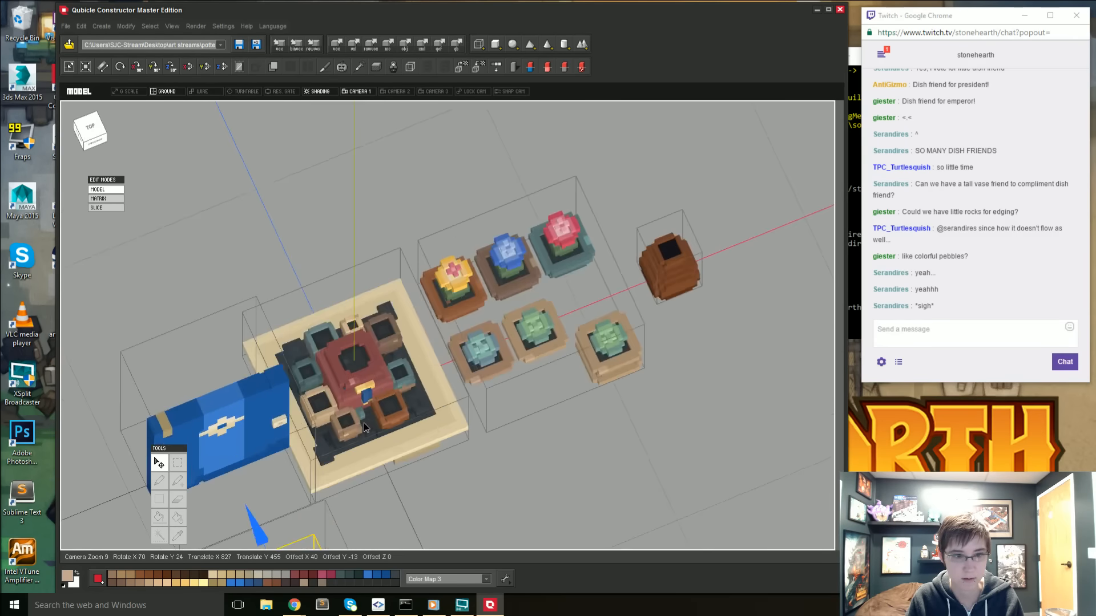
middle_click_drag(364, 423, 386, 191)
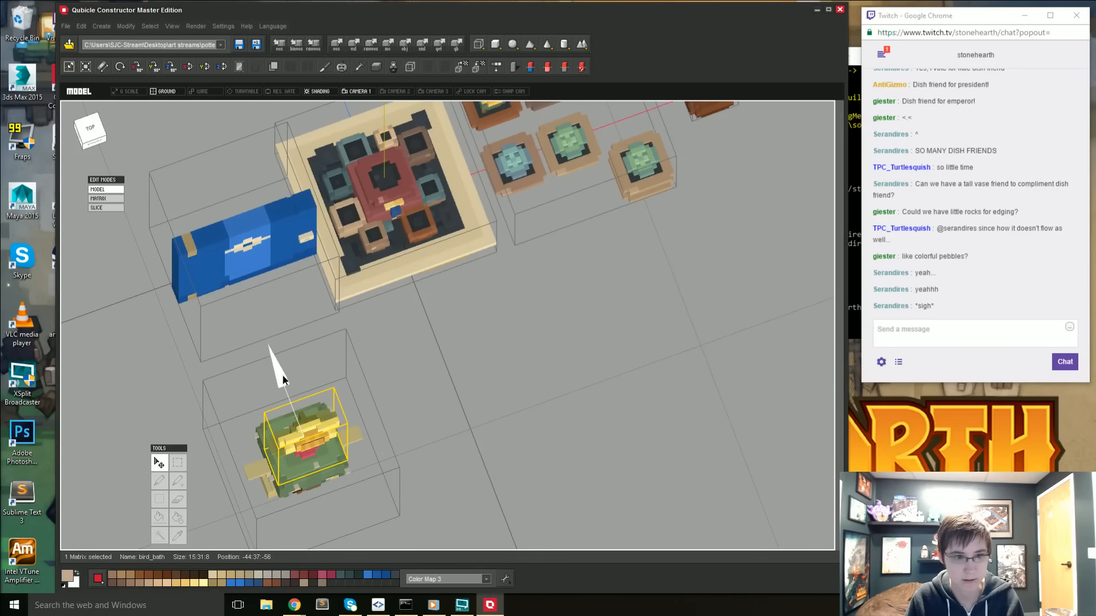
right_click_drag(282, 376, 307, 180)
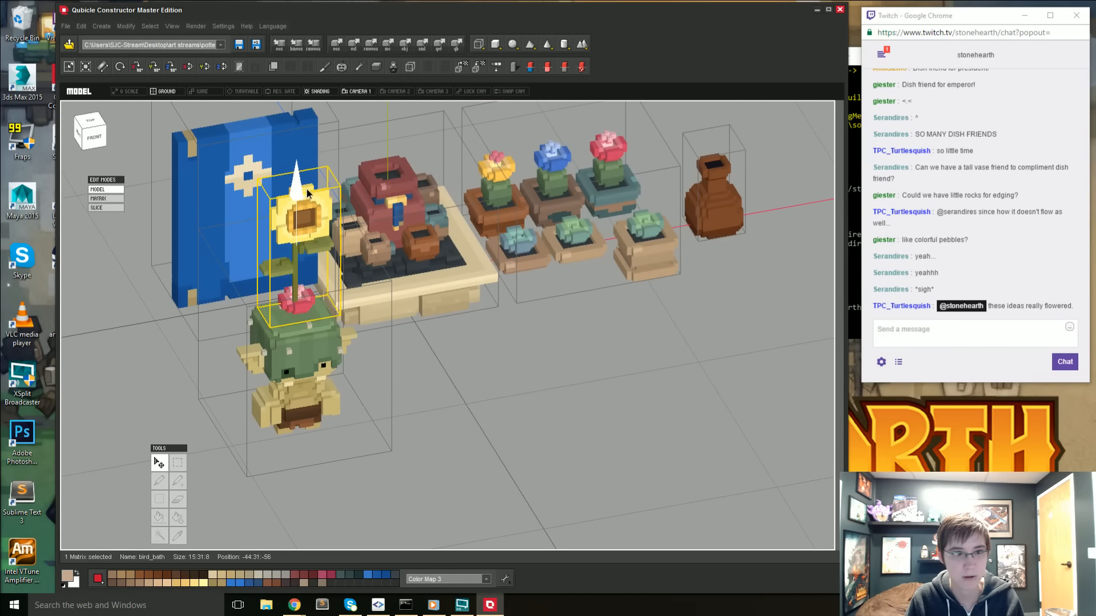
right_click_drag(303, 208, 150, 168)
- Align the sunflower over the goblin's head flower from the top view and raise it to position -43:34:-54
left_click(92, 130)
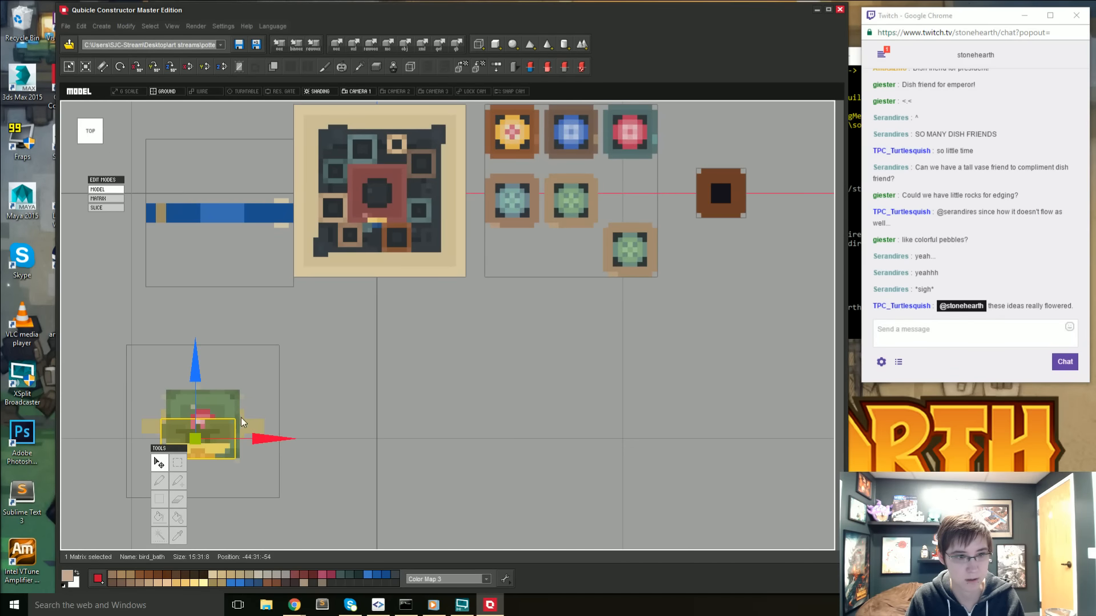
left_click_drag(256, 440, 262, 436)
right_click_drag(241, 463, 269, 388)
left_click_drag(308, 136, 312, 124)
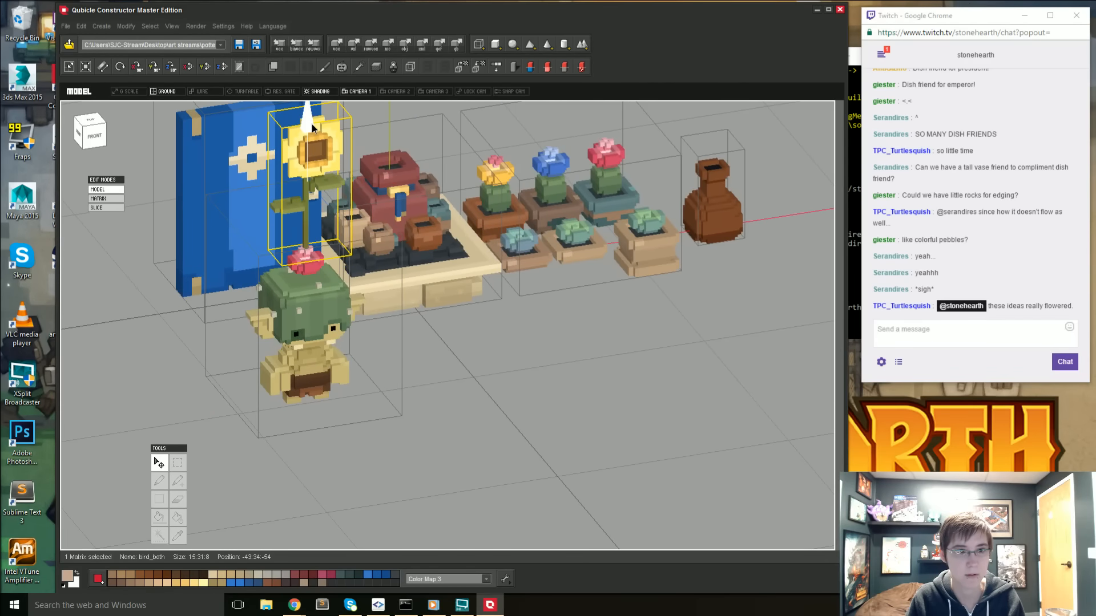
- Inspect the sunflower goblin, the shrine, the potted plants and the empty brown vase from several angles, leaving nothing selected
right_click_drag(341, 368, 449, 376)
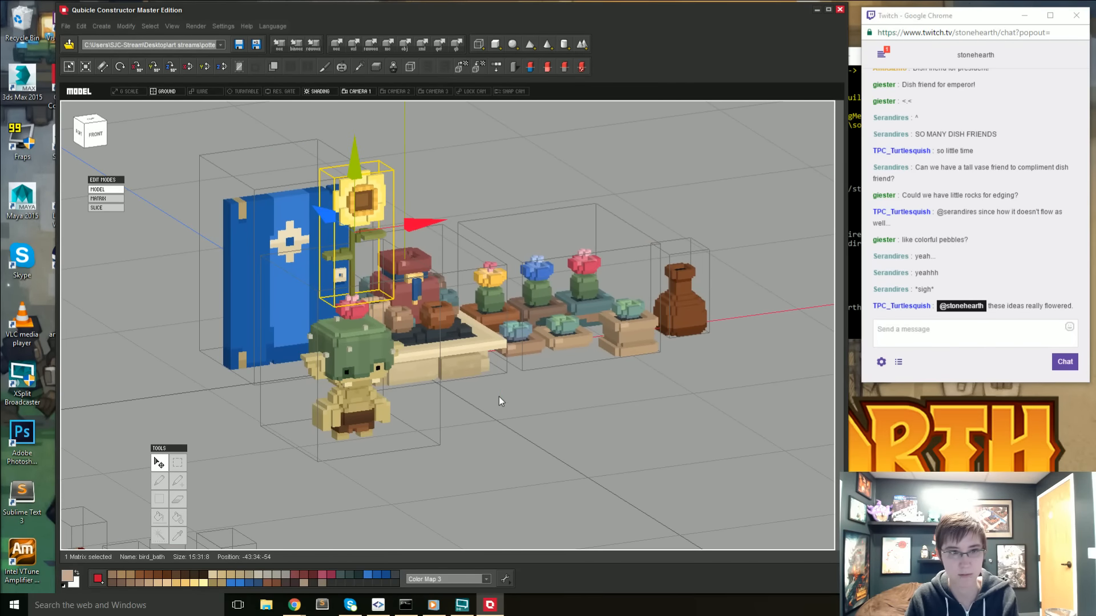
left_click(564, 429)
right_click_drag(564, 430, 669, 402)
left_click(638, 375)
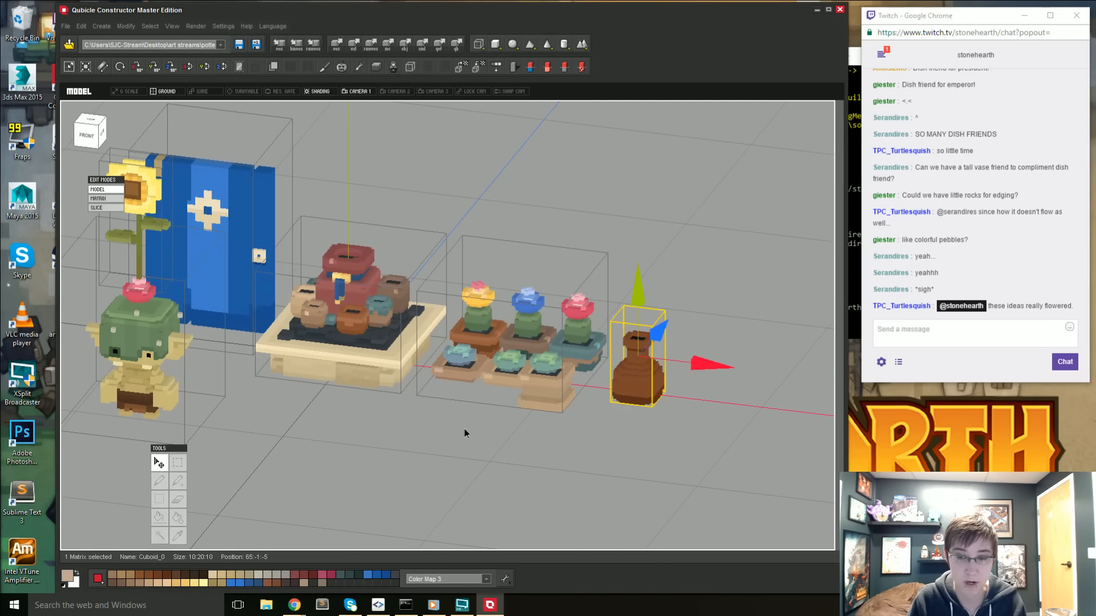
right_click_drag(464, 429, 752, 472)
left_click(763, 471)
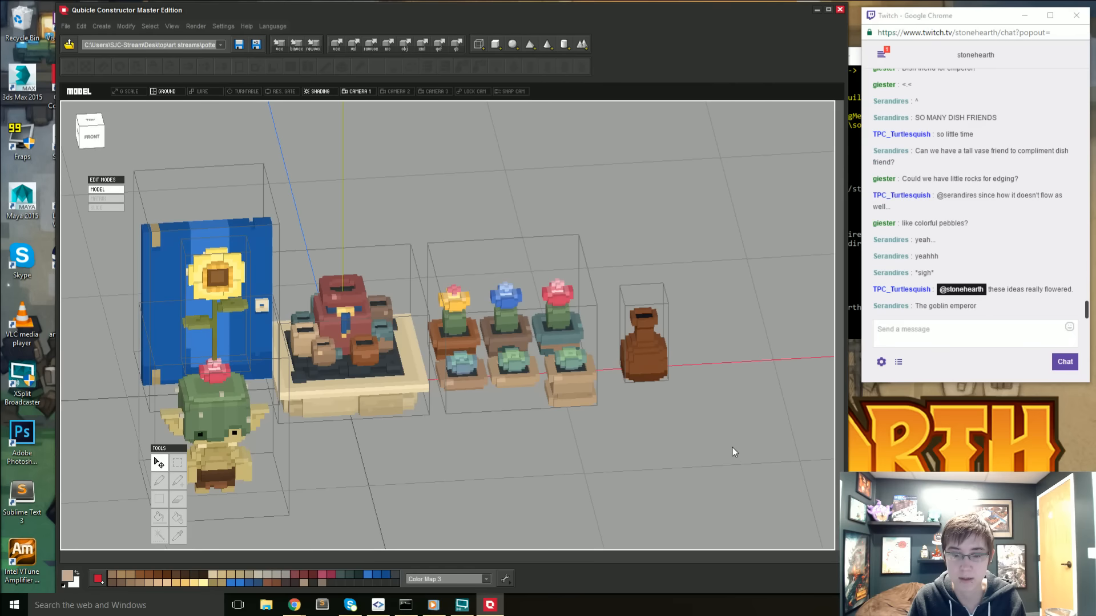
right_click_drag(602, 412, 625, 422)
right_click_drag(631, 350, 547, 391)
scroll(512, 406, "up", 4)
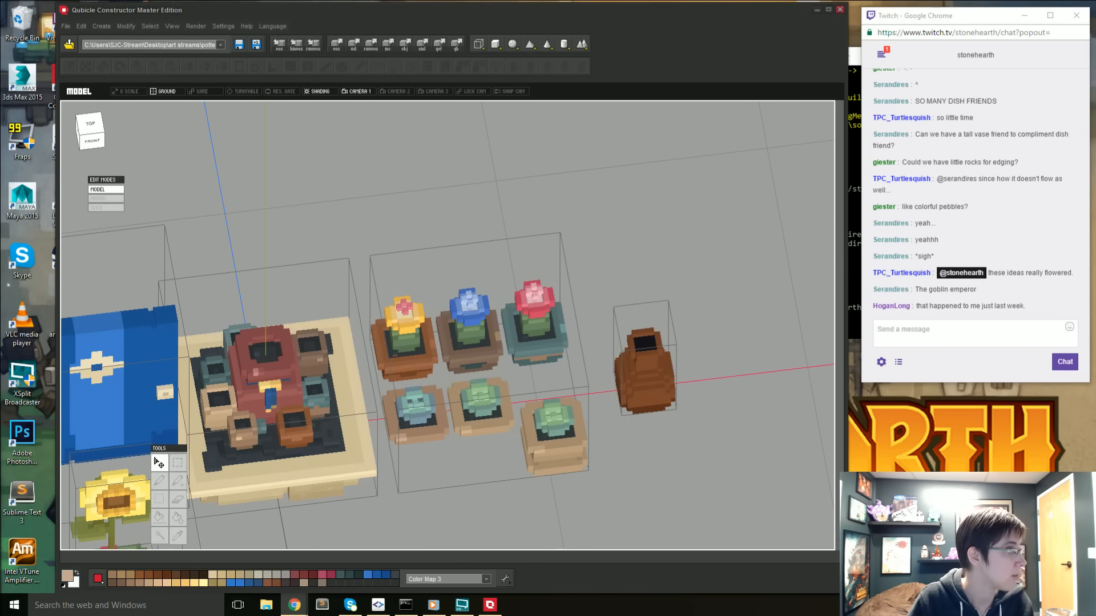
- Bring the Chrome window into view, browse the rose rocks image results for desert rose references, and move the window away
left_click_drag(0, 37, 371, 23)
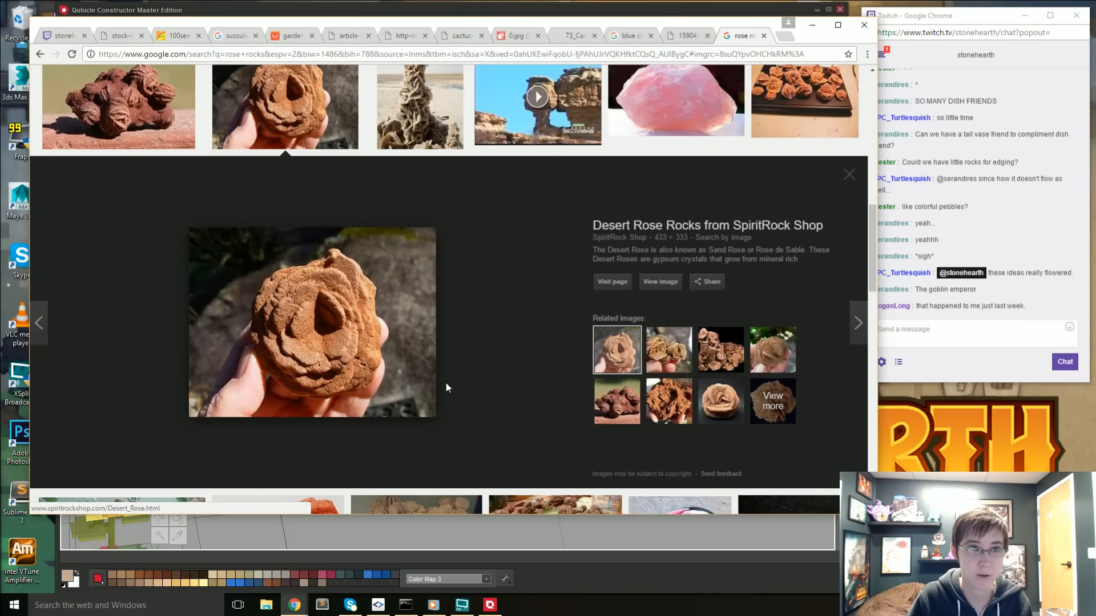
scroll(444, 382, "down", 1)
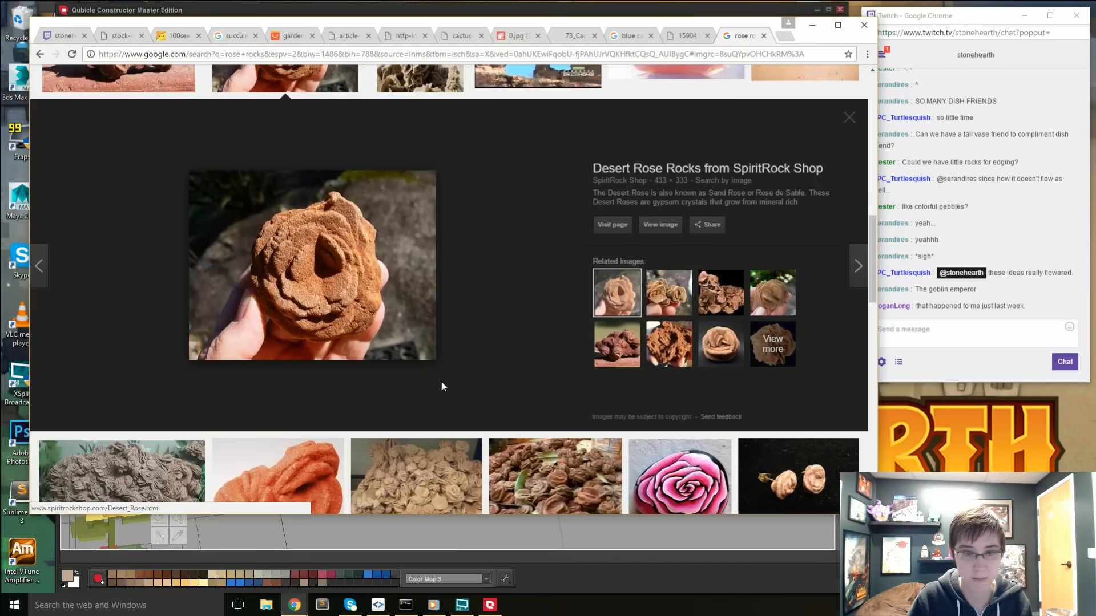
scroll(440, 381, "down", 2)
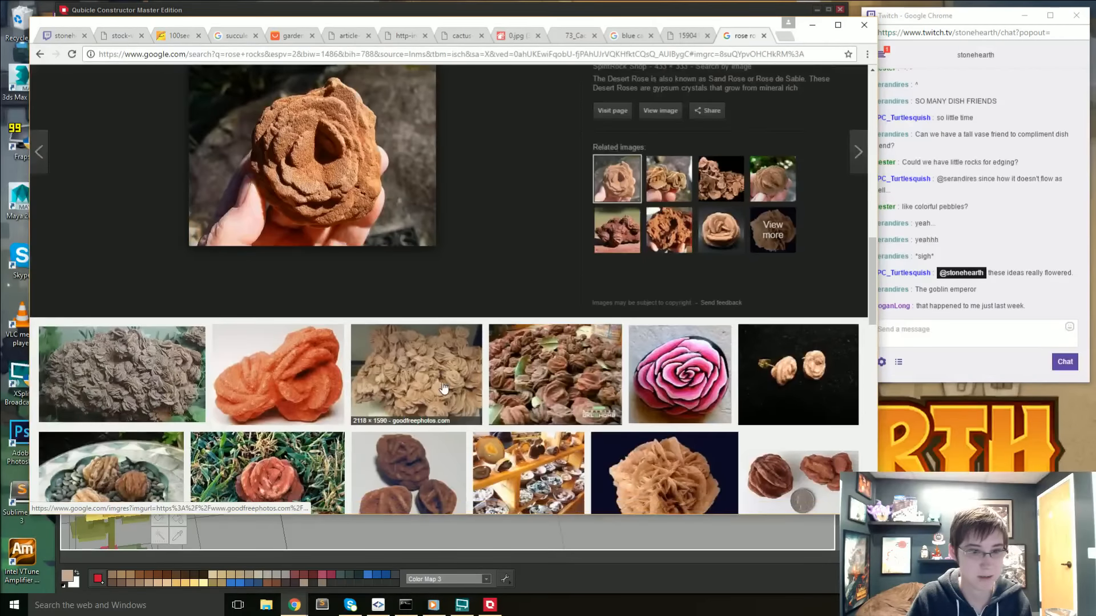
scroll(444, 388, "down", 2)
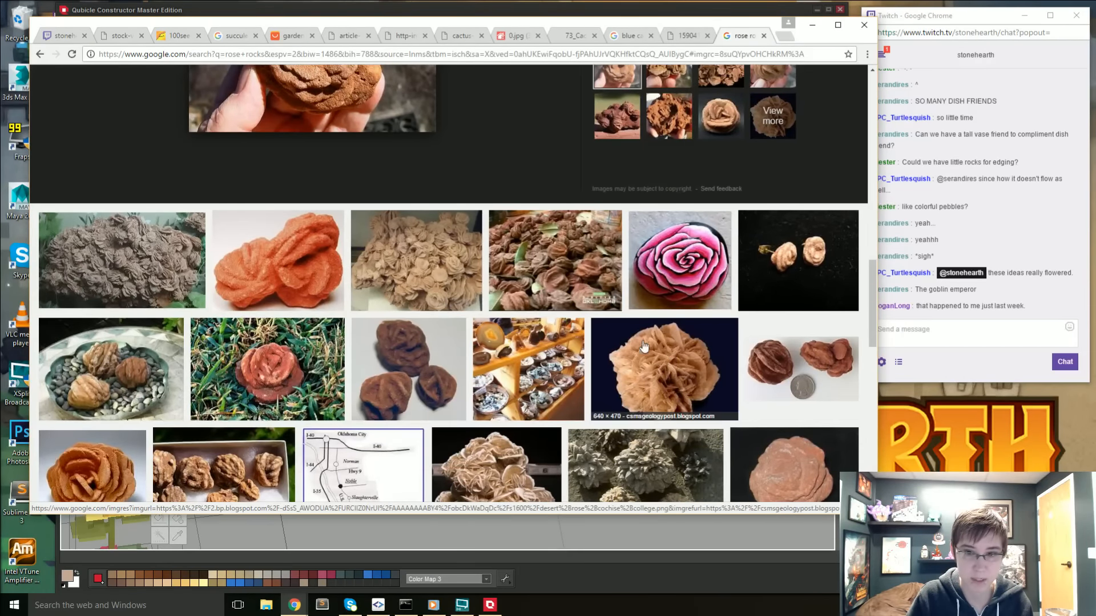
scroll(272, 148, "up", 2)
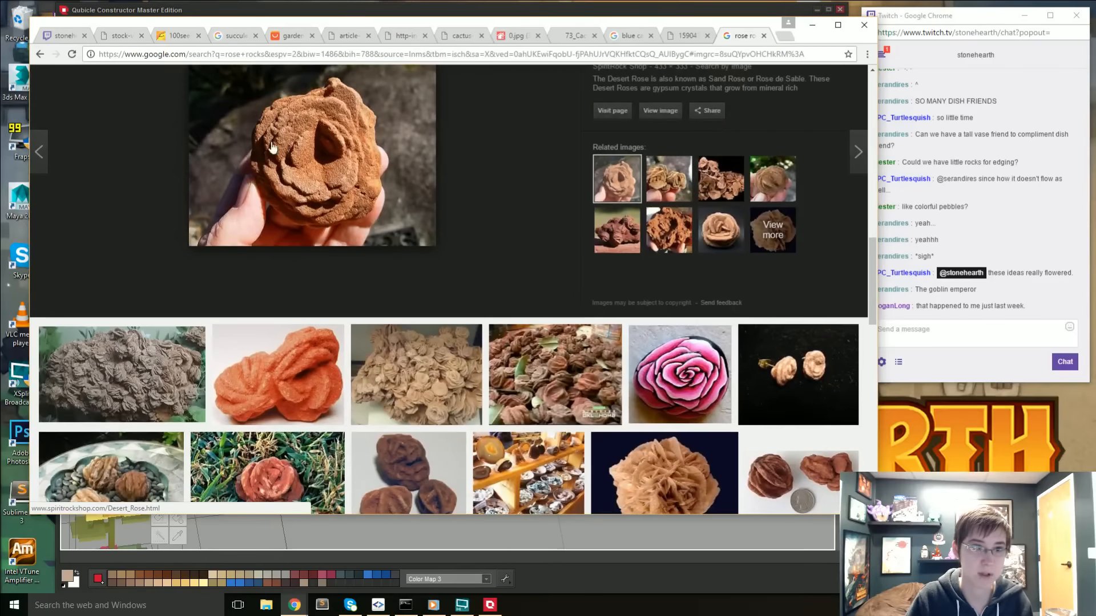
left_click_drag(289, 22, 0, 24)
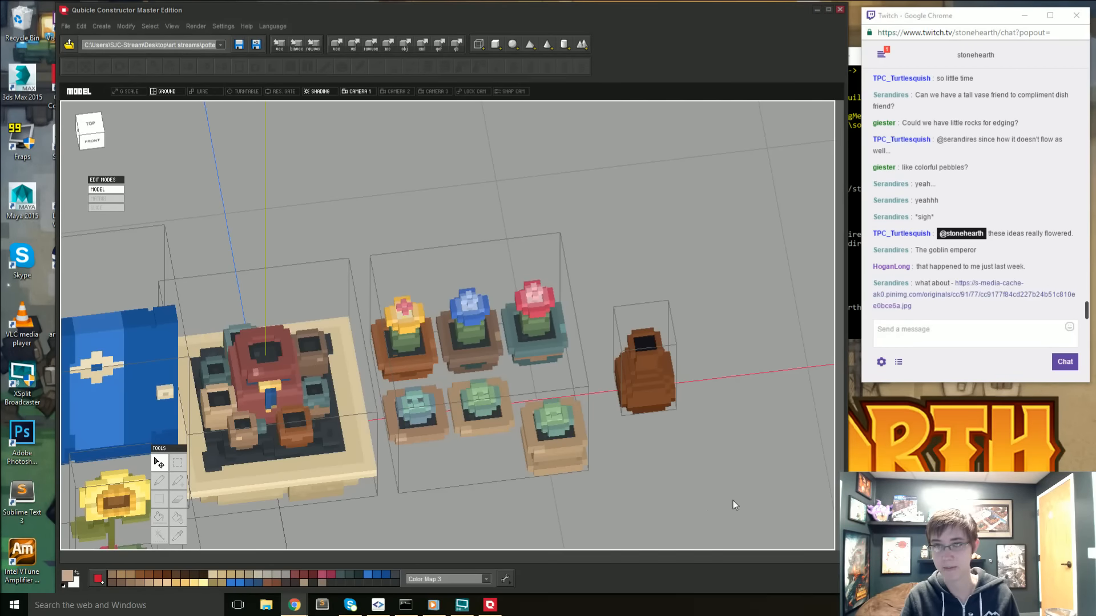
- Open the image link posted in the Twitch chat and bring the browser window with the stacked terracotta planter into view
left_click(919, 296)
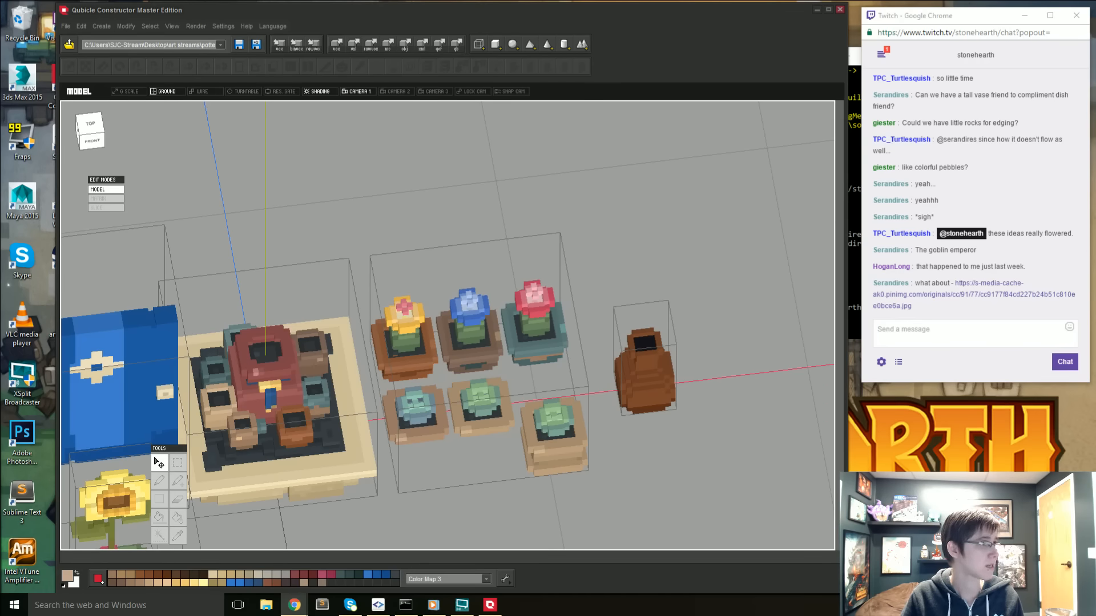
left_click_drag(0, 92, 350, 109)
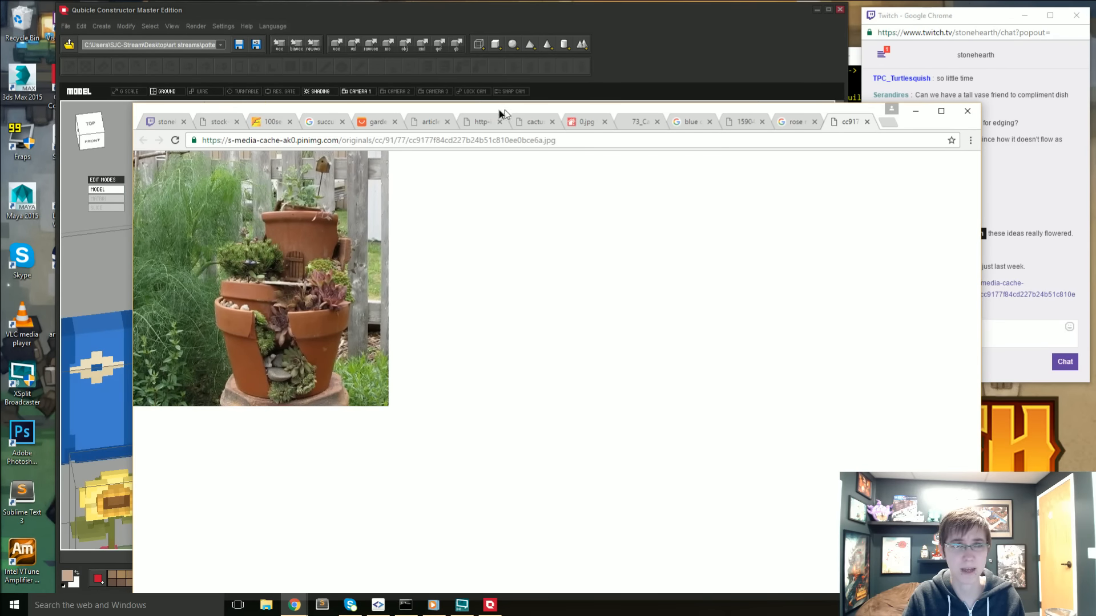
- Move the browser window with the planter reference out of view and examine the shrine, potted plants and brown vase close up
left_click_drag(502, 112, 0, 114)
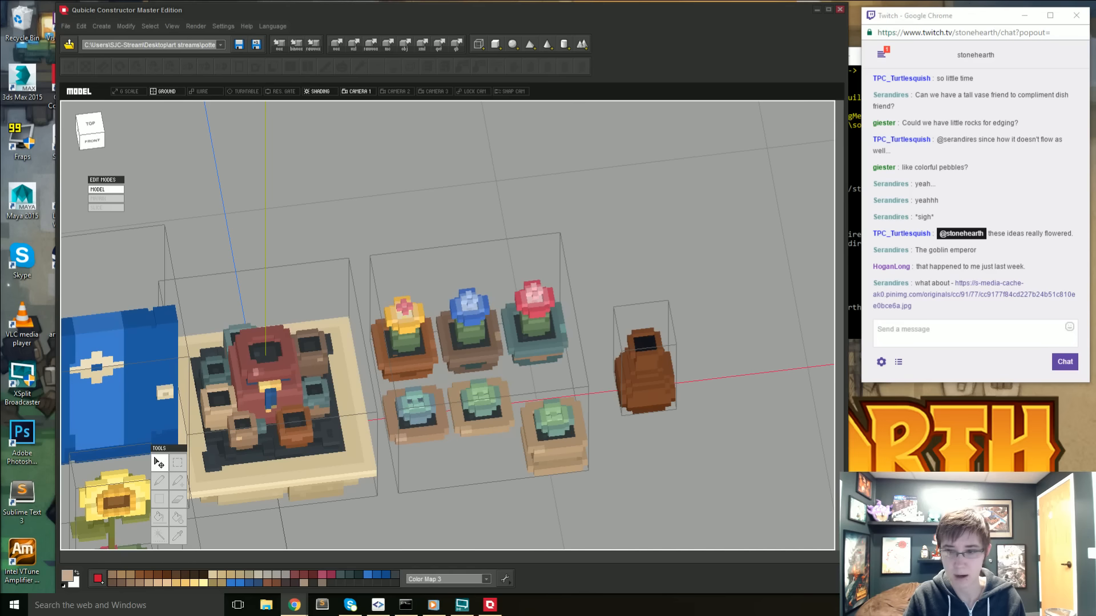
mouse_move(637, 506)
right_mouse_down()
mouse_move(655, 492)
mouse_move(639, 492)
right_mouse_up()
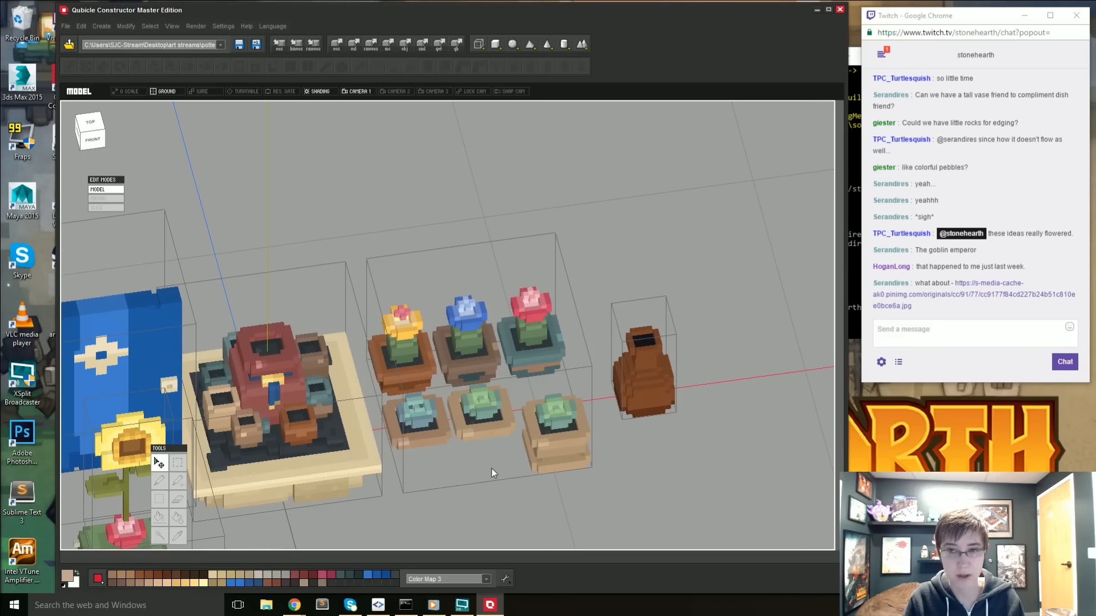
middle_click_drag(491, 468, 521, 457)
right_click_drag(480, 481, 471, 506)
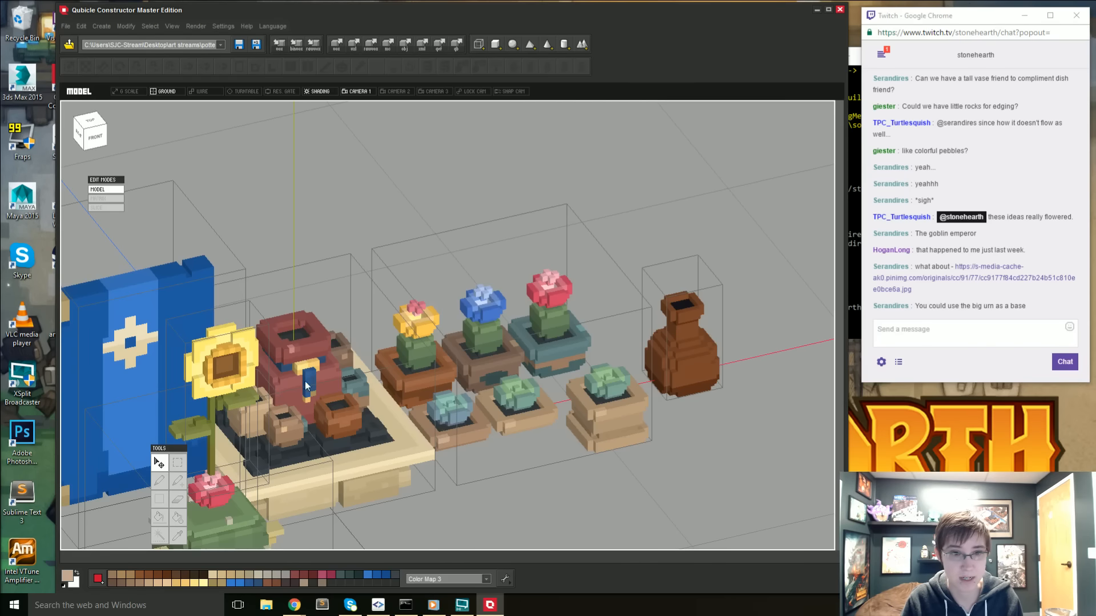
scroll(297, 386, "up", 2)
scroll(299, 382, "up", 1)
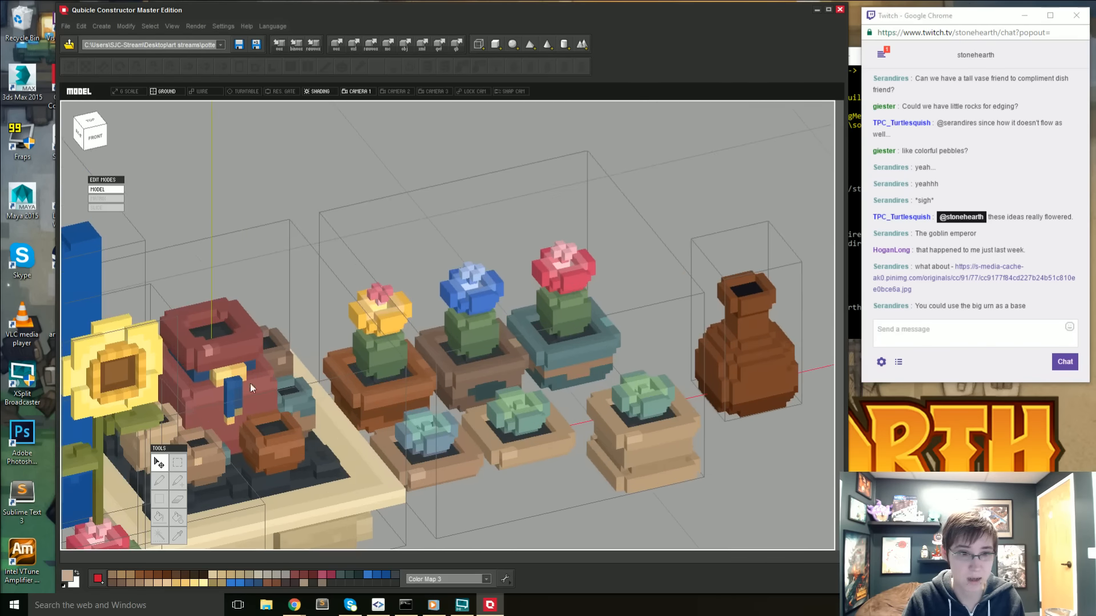
middle_click_drag(463, 442, 424, 372)
scroll(423, 384, "down", 2)
scroll(424, 384, "down", 3)
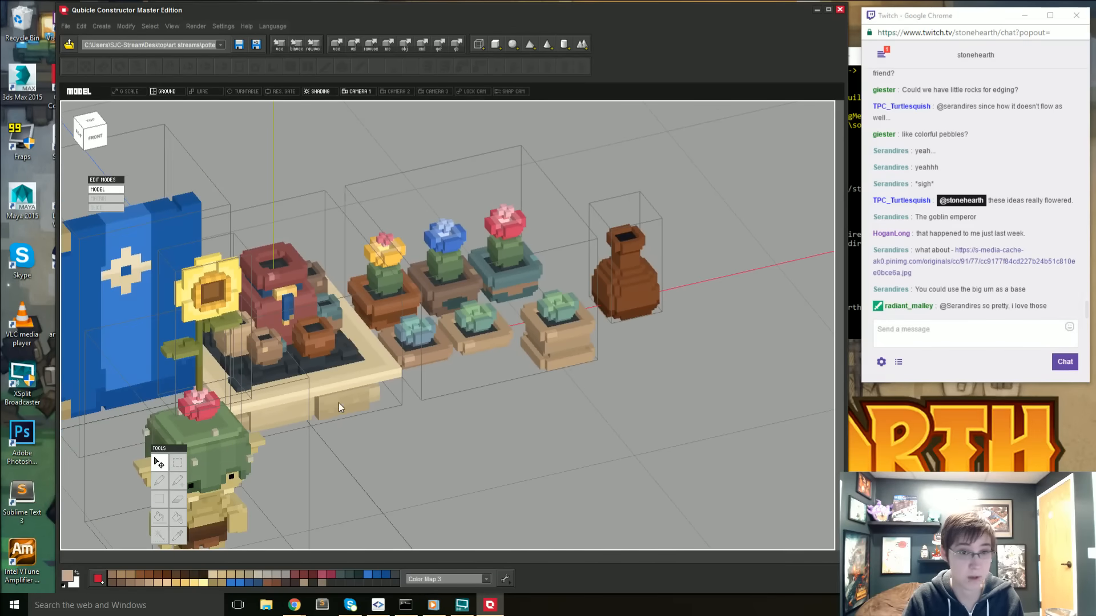
right_click_drag(337, 403, 323, 383)
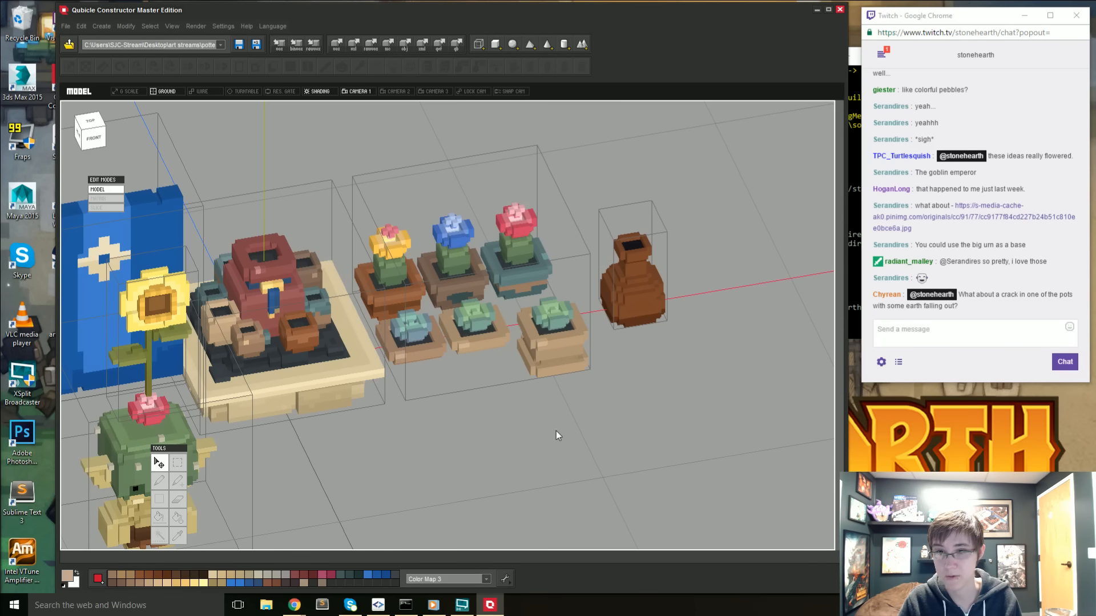
- Review the full set of props, including the blue door, shrine, sunflower goblin, potted plants and brown vase, from steep and shallow angles
scroll(536, 416, "up", 1)
middle_click_drag(485, 432, 508, 425)
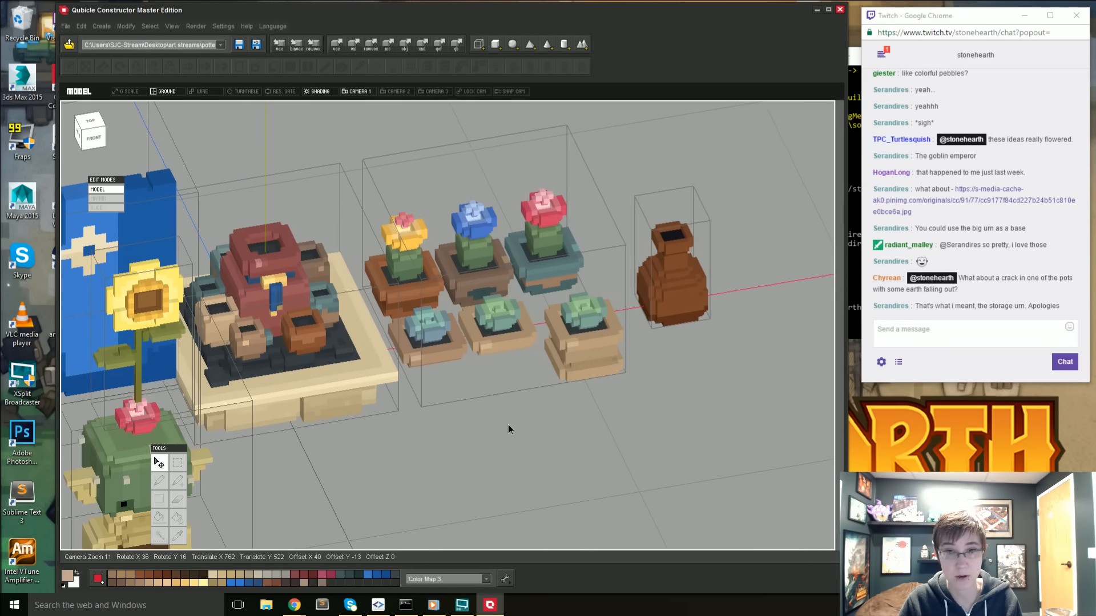
right_click_drag(508, 425, 492, 451)
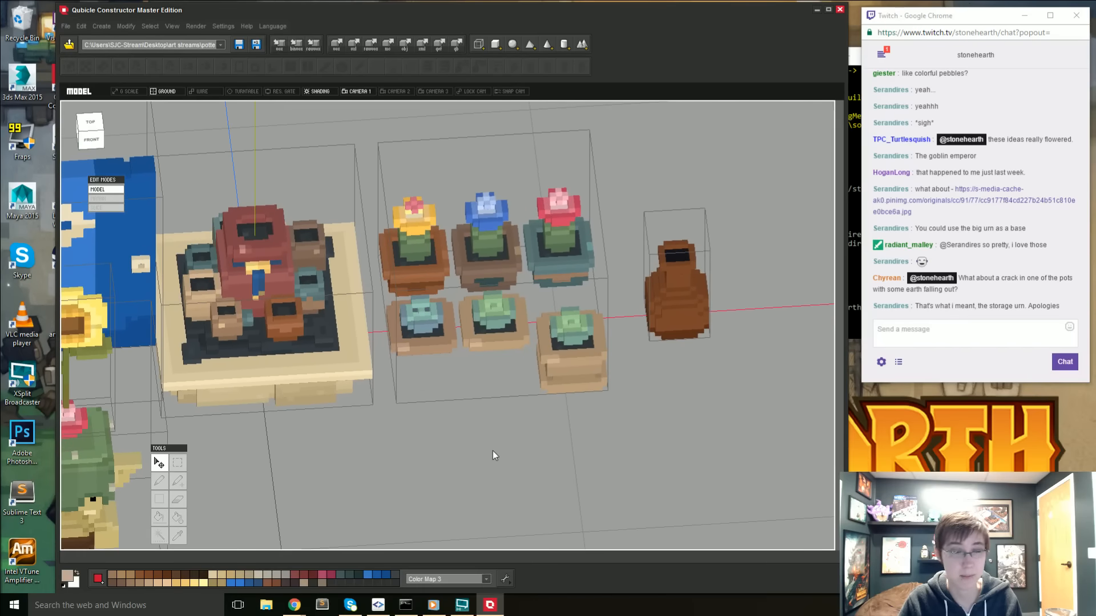
right_click_drag(417, 393, 402, 429)
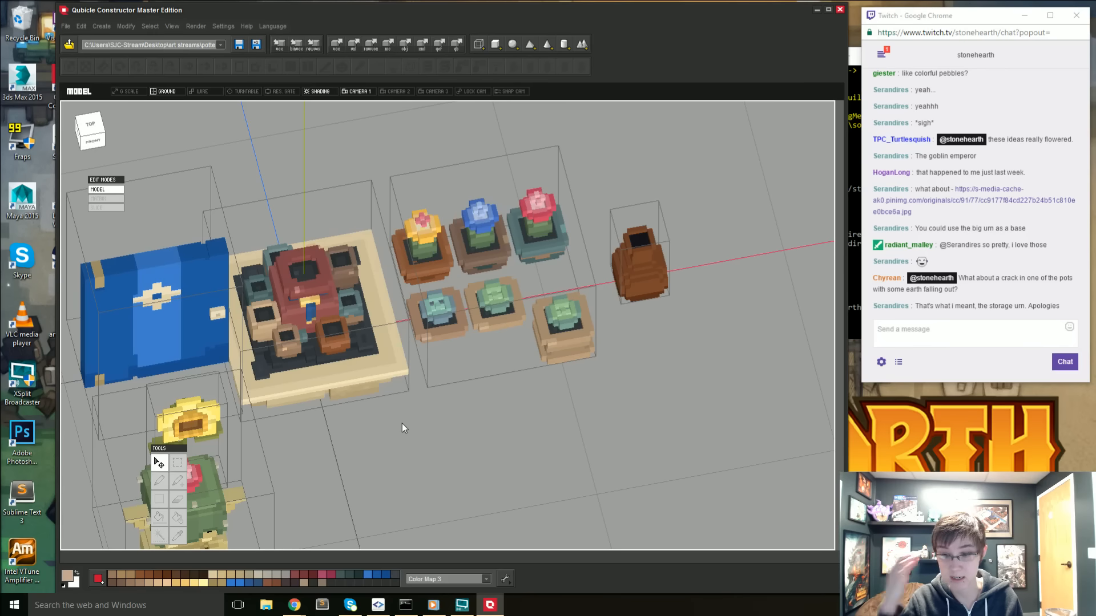
right_click_drag(522, 426, 487, 435)
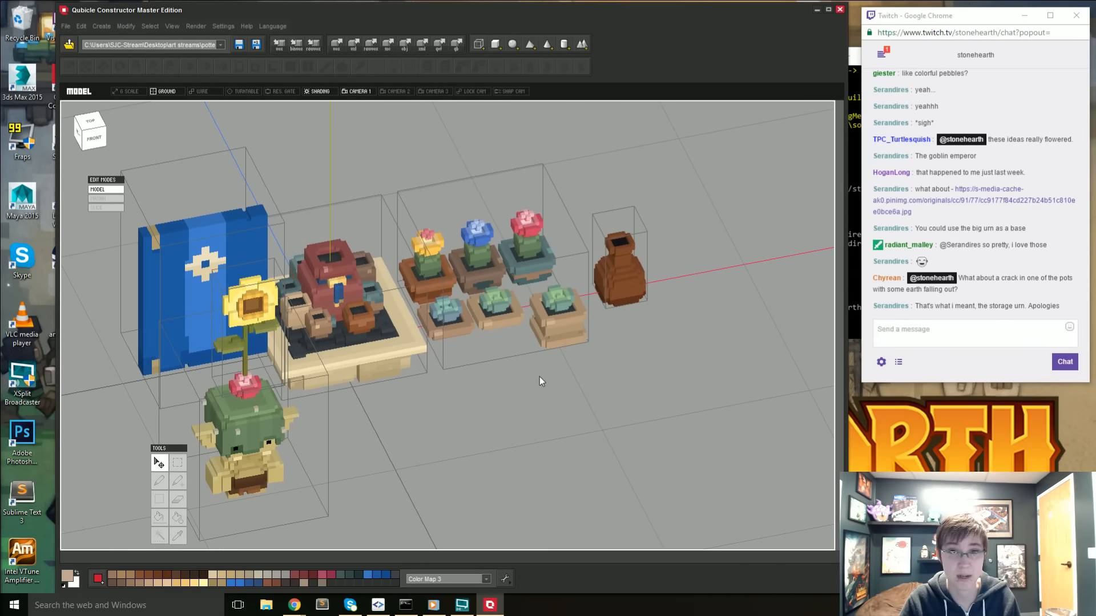
mouse_move(480, 399)
right_mouse_down()
mouse_move(471, 405)
mouse_move(475, 388)
right_mouse_up()
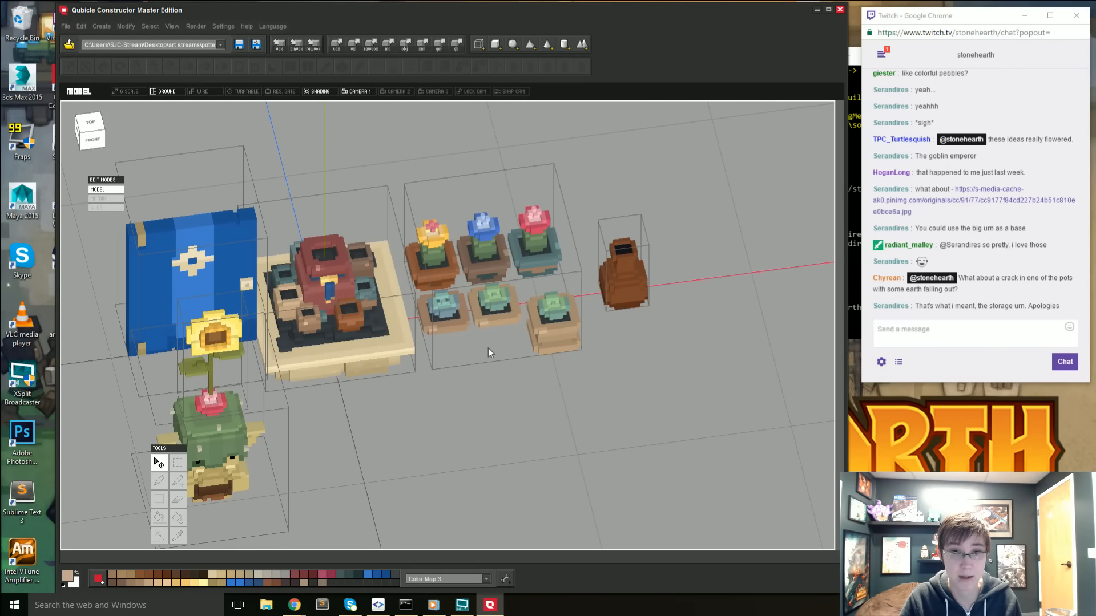
right_click_drag(581, 508, 494, 458)
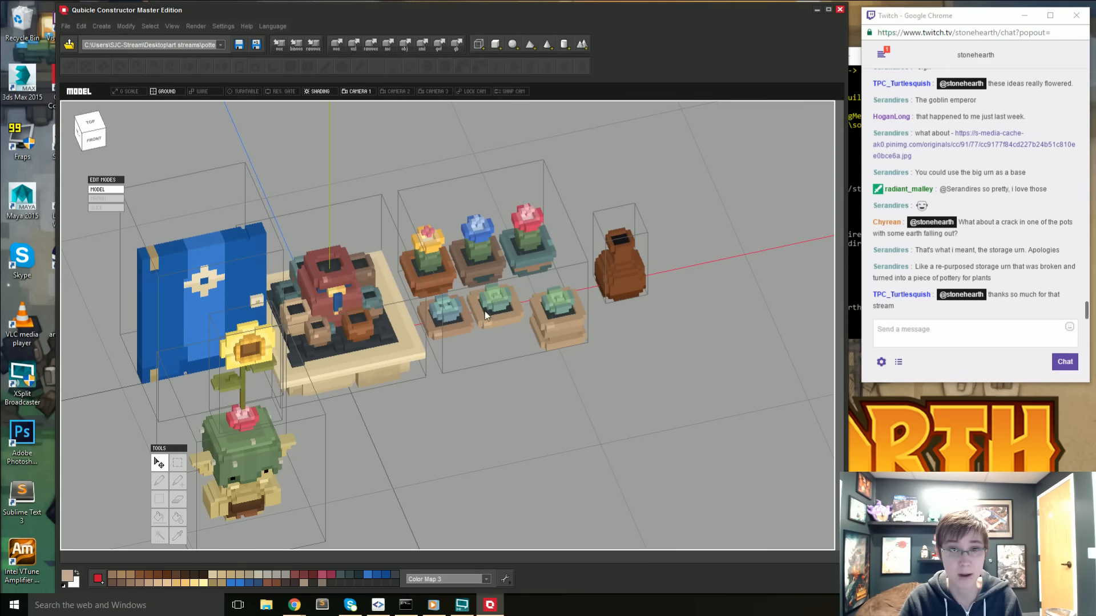
mouse_move(509, 401)
right_mouse_down()
mouse_move(521, 398)
mouse_move(435, 386)
mouse_move(521, 391)
mouse_move(498, 399)
right_mouse_up()
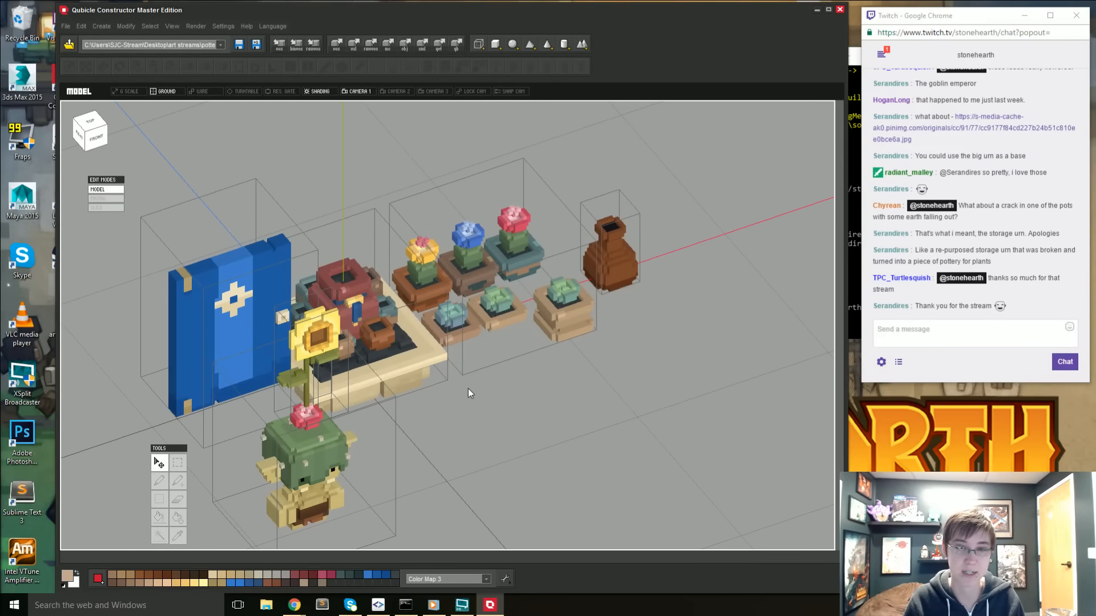